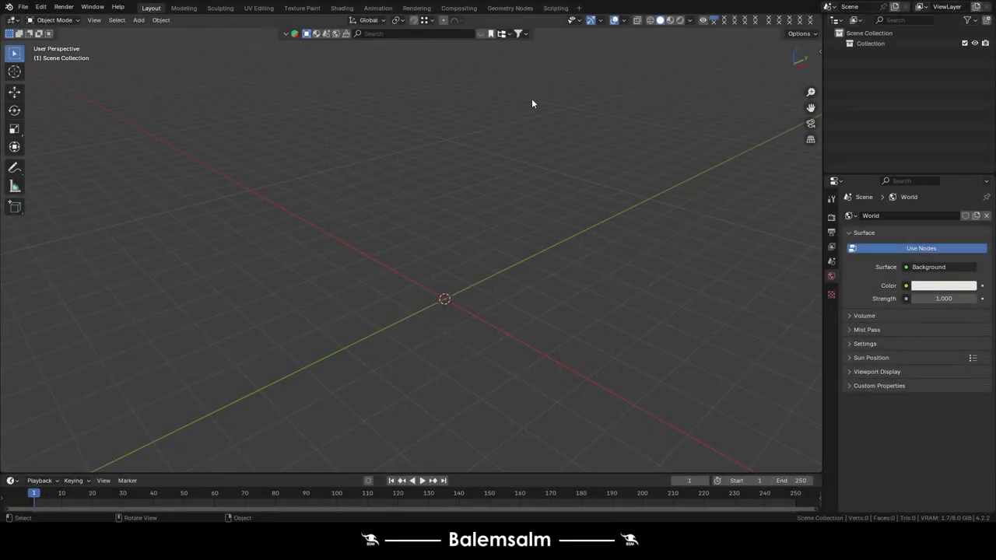
Add a UV sphere and switch to a front orthographic view centred on it.
{"action": "mouse_move", "coordinate": [477, 311]}
{"action": "middle_mouse_down"}
{"action": "mouse_move", "coordinate": [485, 307]}
{"action": "mouse_move", "coordinate": [395, 246]}
{"action": "middle_mouse_up"}
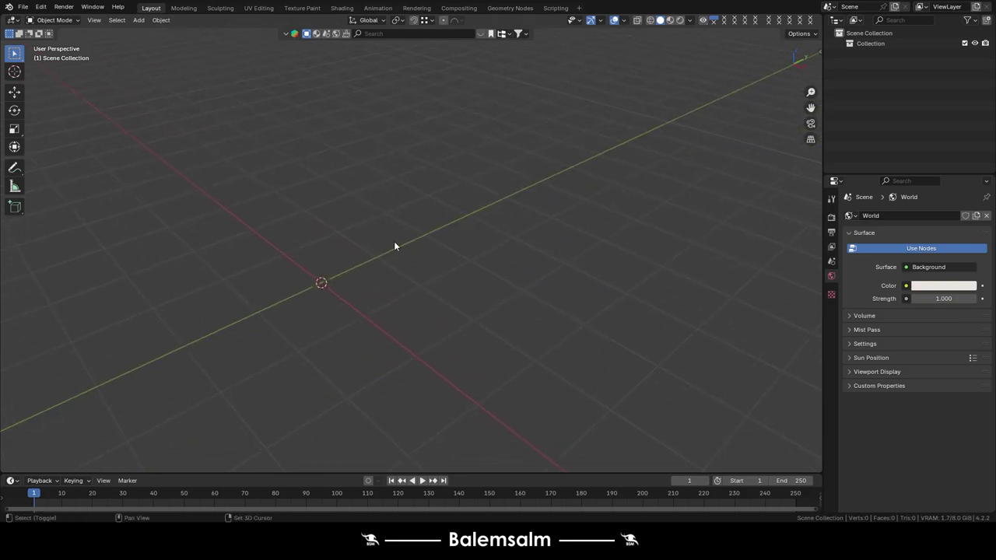
{"action": "key", "text": "shift+a"}
{"action": "left_click", "coordinate": [434, 148]}
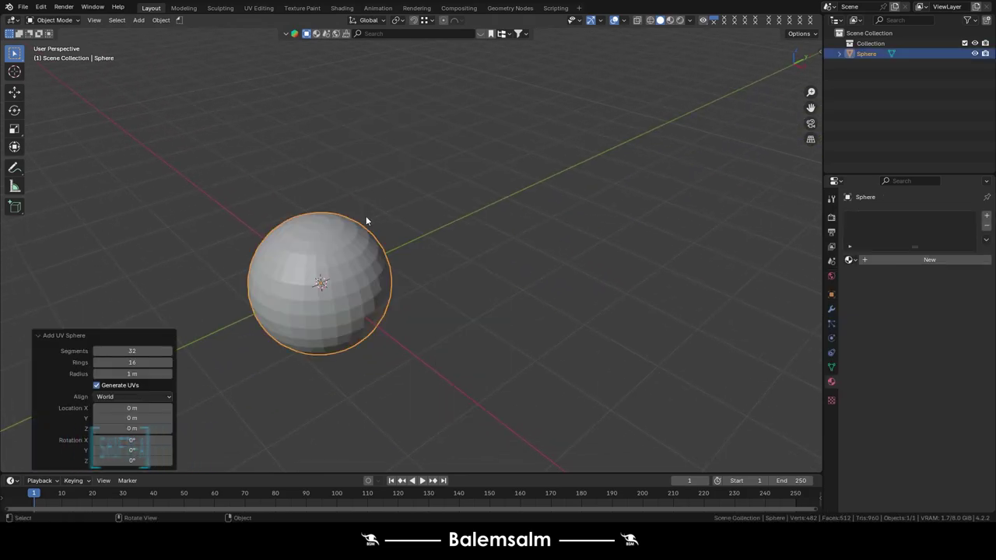
{"action": "scroll", "coordinate": [365, 218], "scroll_direction": "up", "scroll_amount": 4}
{"action": "key", "text": "grave"}
{"action": "left_click", "coordinate": [518, 207]}
{"action": "scroll", "coordinate": [518, 207], "scroll_direction": "down", "scroll_amount": 3}
{"action": "middle_click_drag", "start_coordinate": [518, 207], "coordinate": [523, 316], "text": "shift"}
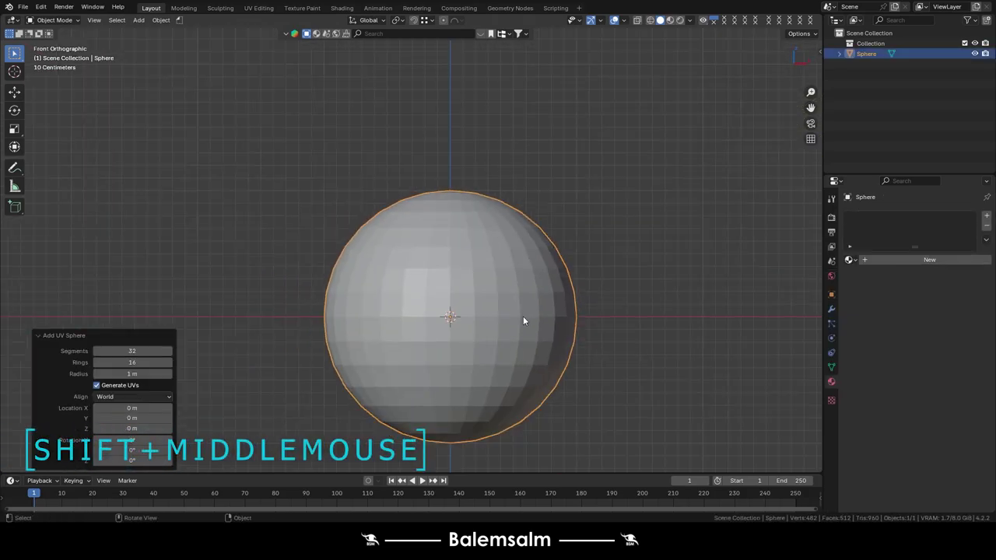
Raise the sphere 1 m along Z so it rests on the ground.
{"action": "key", "text": "g"}
{"action": "key", "text": "z"}
{"action": "key", "text": "1"}
{"action": "key", "text": "Return"}
{"action": "middle_click_drag", "start_coordinate": [505, 208], "coordinate": [470, 304], "text": "shift"}
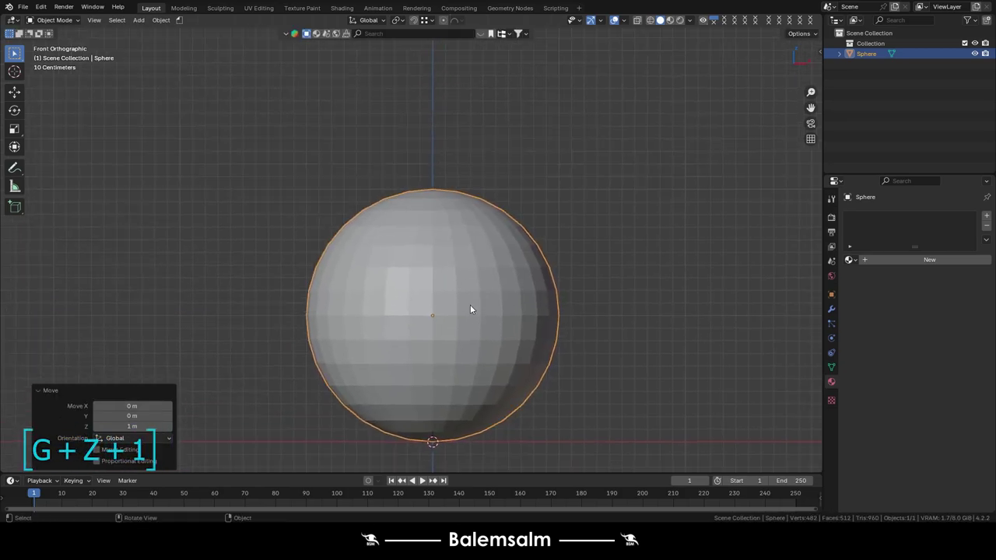
{"action": "scroll", "coordinate": [469, 303], "scroll_direction": "down", "scroll_amount": 2}
{"action": "scroll", "coordinate": [489, 359], "scroll_direction": "up", "scroll_amount": 1}
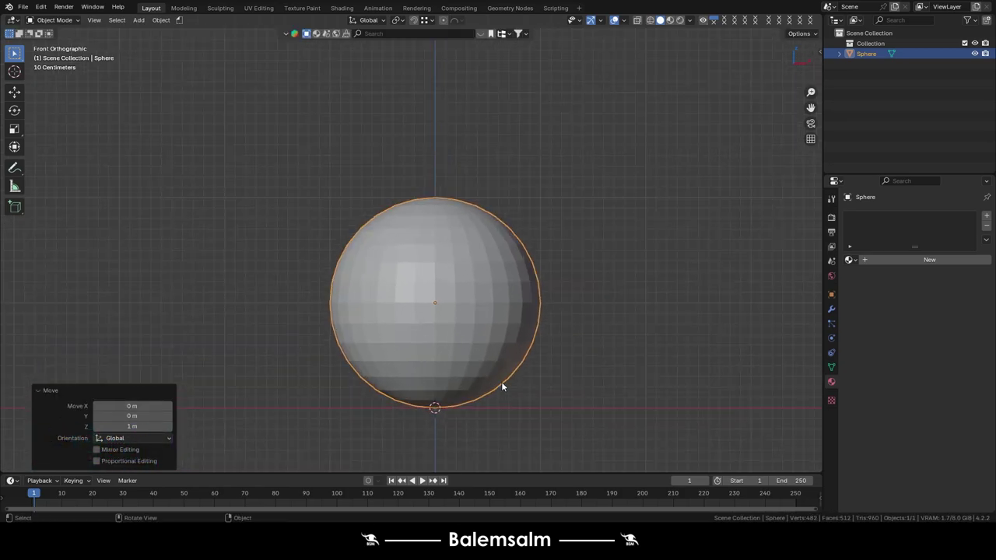
{"action": "key", "text": "g"}
{"action": "key", "text": "Escape"}
Duplicate the sphere upward on Z and scale the copy to 0.825 on top.
{"action": "key", "text": "shift+d"}
{"action": "key", "text": "z"}
{"action": "left_click", "coordinate": [487, 257]}
{"action": "key", "text": "Tab"}
{"action": "key", "text": "o"}
{"action": "key", "text": "s"}
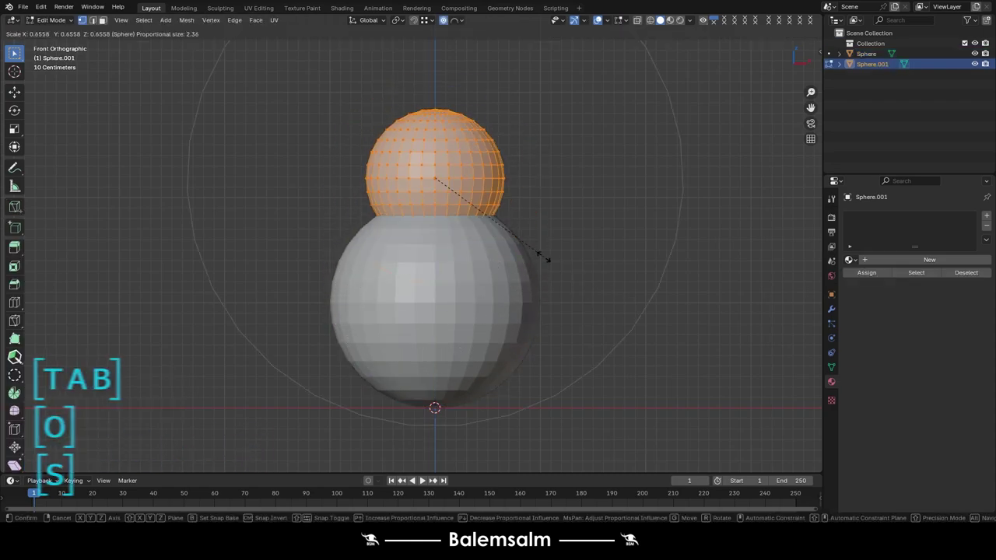
{"action": "left_click", "coordinate": [570, 282]}
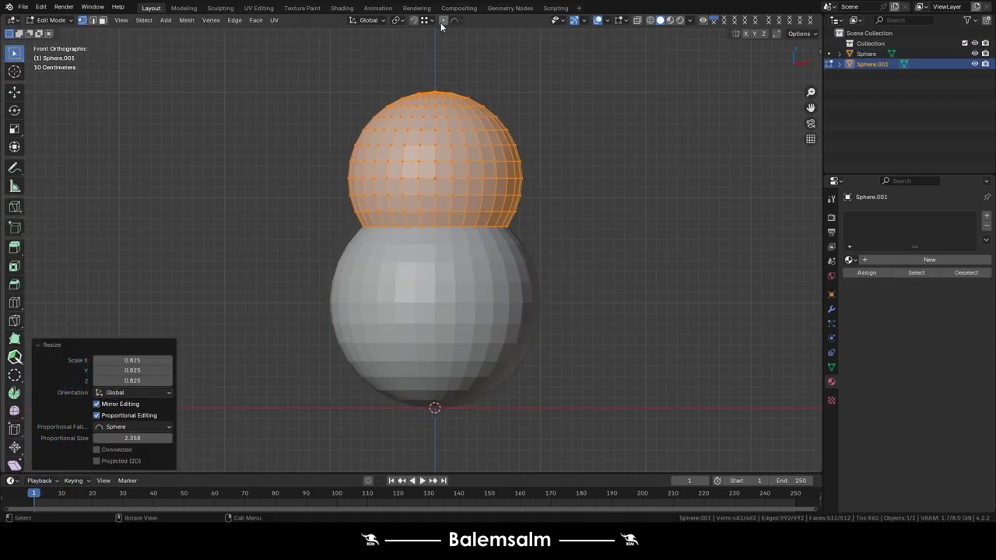
{"action": "middle_click_drag", "start_coordinate": [451, 252], "coordinate": [464, 387], "text": "shift"}
Select the lower sphere in Edit Mode and delete the faces around its top pole.
{"action": "key", "text": "ctrl+Tab"}
{"action": "left_click", "coordinate": [490, 239]}
{"action": "left_click", "coordinate": [459, 317]}
{"action": "key", "text": "Tab"}
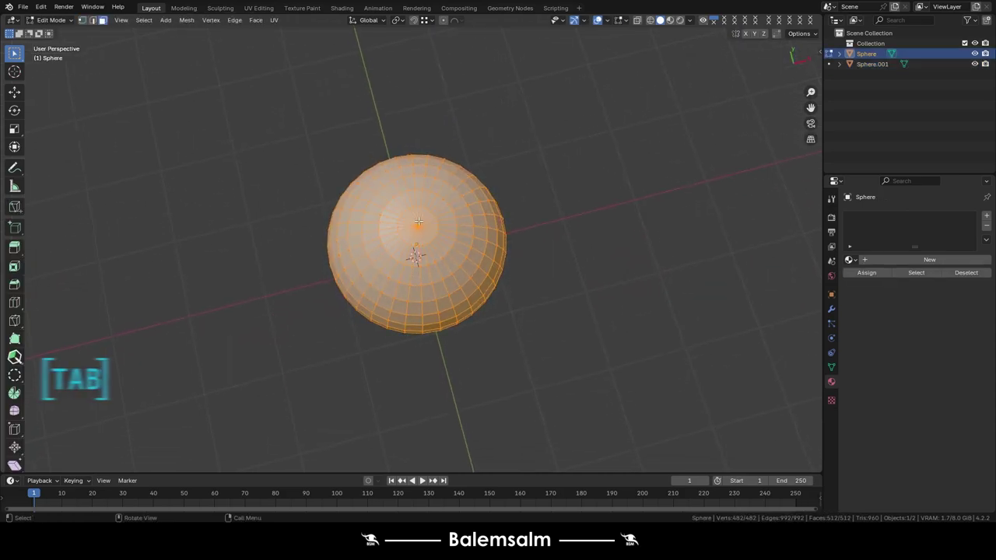
{"action": "key", "text": "grave"}
{"action": "key", "text": "ctrl+z"}
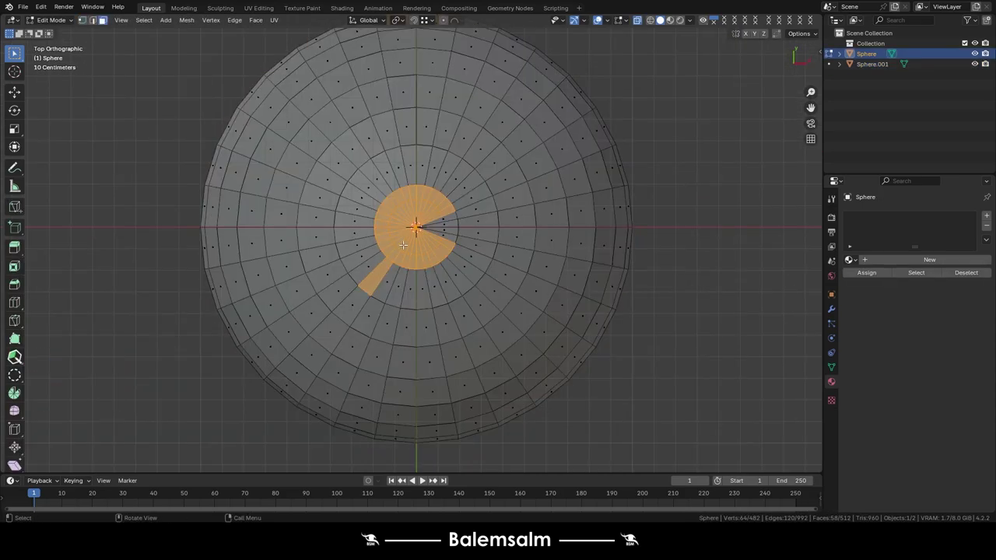
{"action": "scroll", "coordinate": [430, 226], "scroll_direction": "up", "scroll_amount": 3}
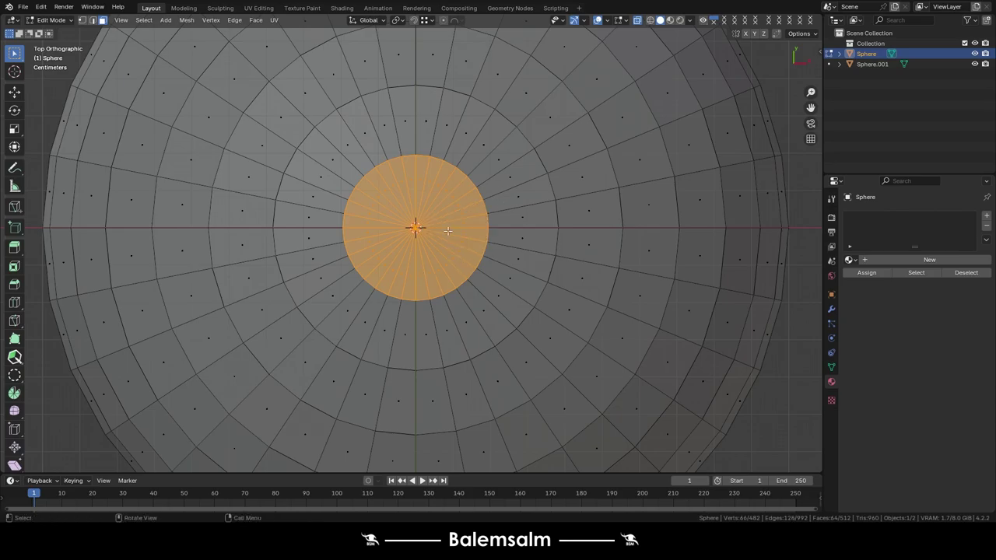
{"action": "key", "text": "x"}
{"action": "left_click", "coordinate": [483, 191]}
Fill the open top pole with a quad Grid Fill.
{"action": "key", "text": "alt+z"}
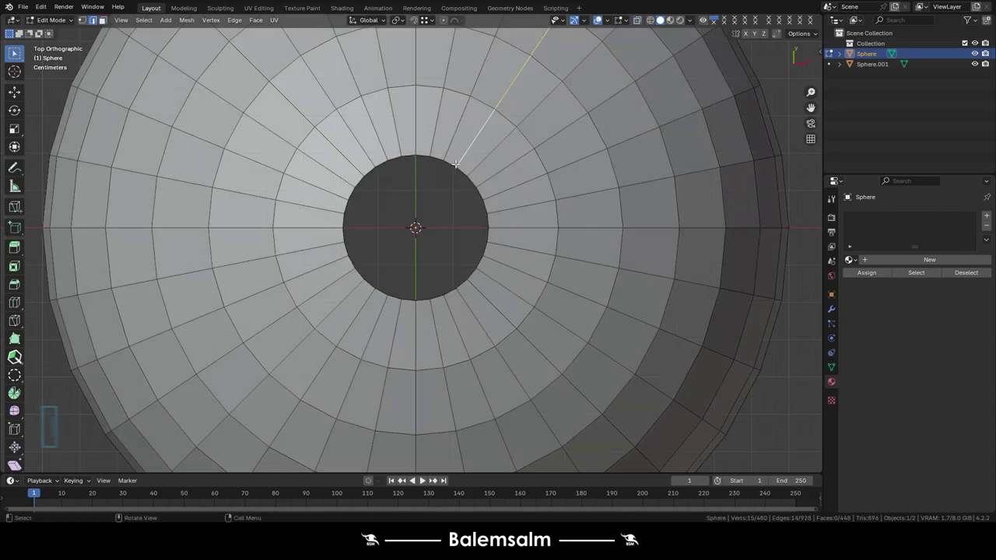
{"action": "mouse_move", "coordinate": [440, 188]}
{"action": "middle_mouse_down"}
{"action": "mouse_move", "coordinate": [440, 242]}
{"action": "mouse_move", "coordinate": [399, 275]}
{"action": "middle_mouse_up"}
{"action": "key", "text": "ctrl+f"}
{"action": "left_click", "coordinate": [440, 224]}
{"action": "key", "text": "ctrl+f"}
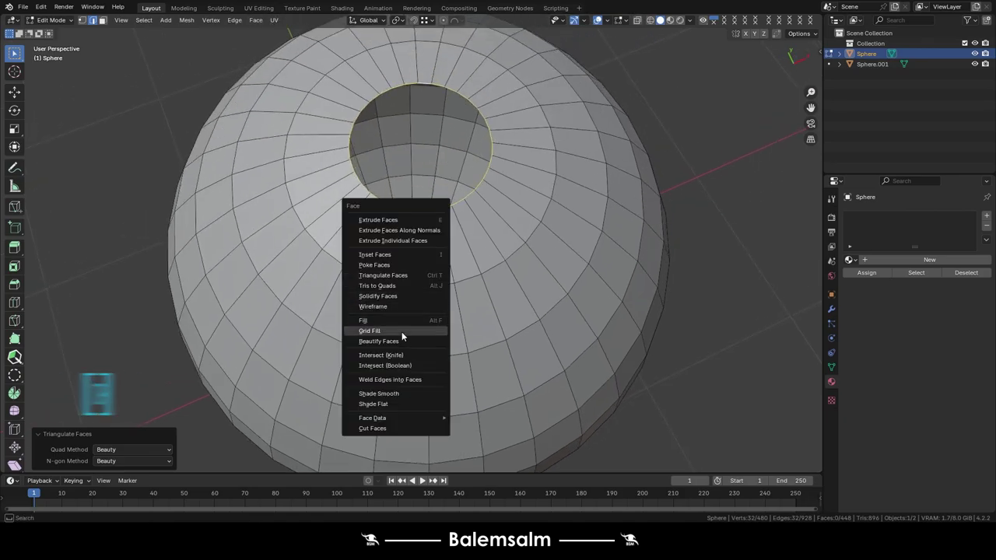
{"action": "left_click", "coordinate": [402, 331]}
{"action": "key", "text": "KP_7"}
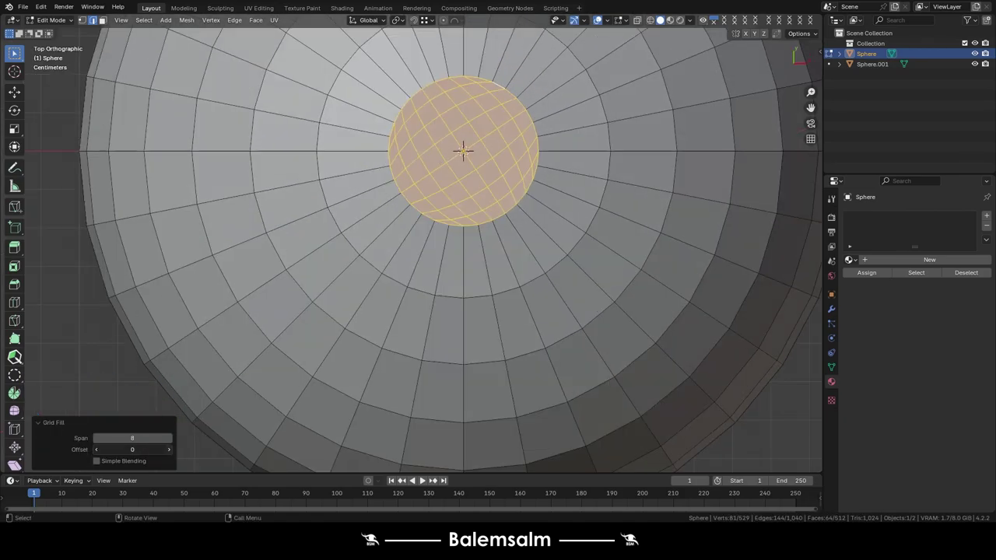
View the sphere from below and Grid Fill the bottom pole hole.
{"action": "middle_click_drag", "start_coordinate": [412, 156], "coordinate": [414, 263]}
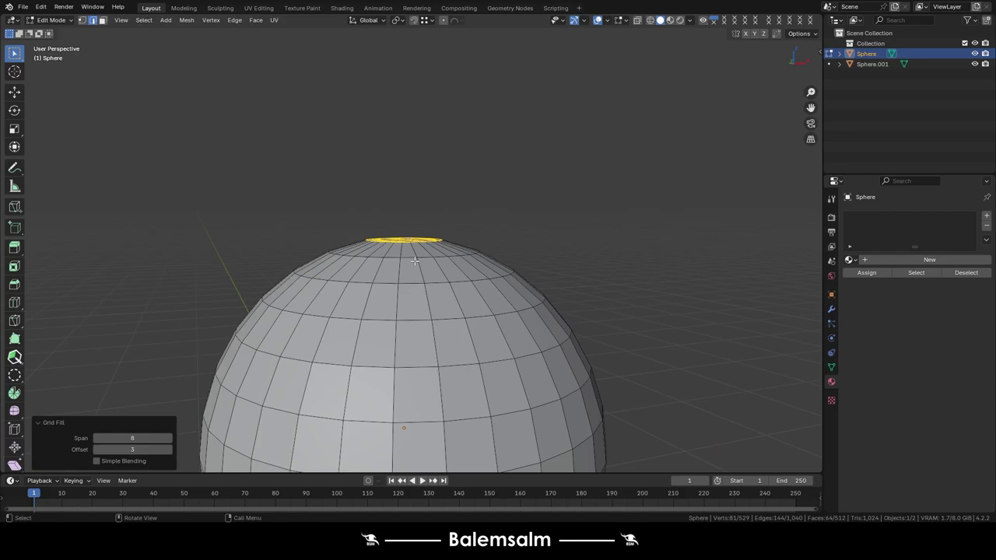
{"action": "key", "text": "grave"}
{"action": "left_click", "coordinate": [413, 304]}
{"action": "scroll", "coordinate": [432, 273], "scroll_direction": "up", "scroll_amount": 1}
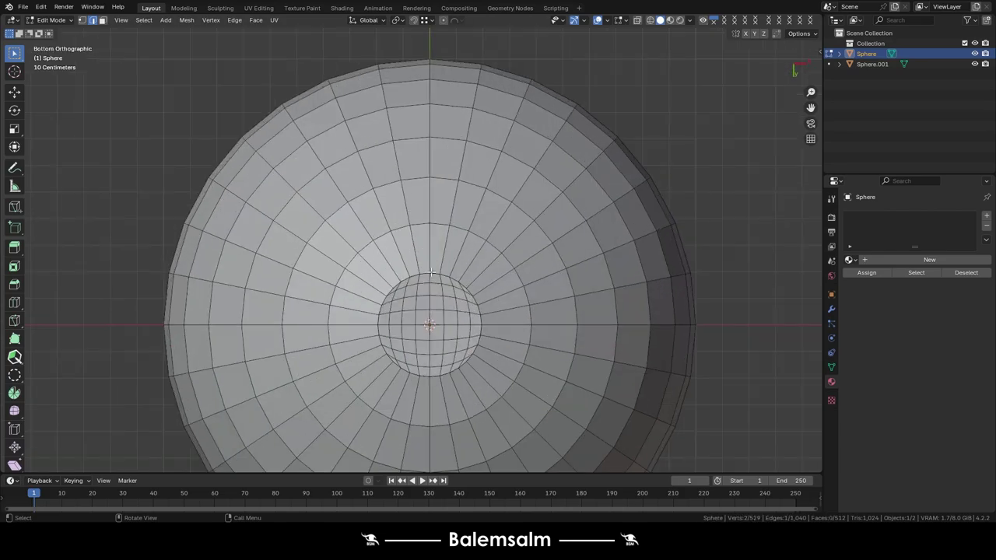
{"action": "key", "text": "ctrl+f"}
{"action": "left_click", "coordinate": [431, 271]}
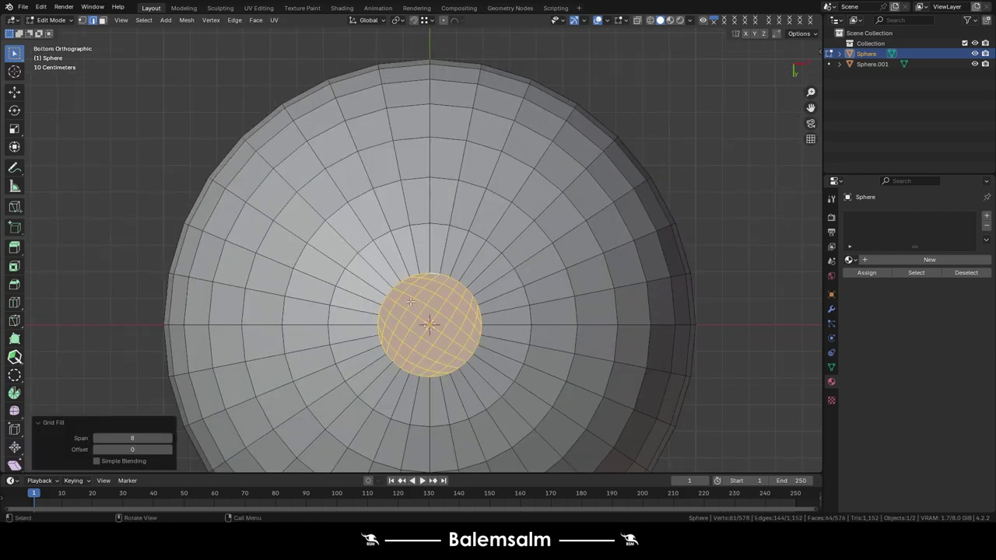
{"action": "scroll", "coordinate": [410, 306], "scroll_direction": "up", "scroll_amount": 4}
Set the bottom grid fill offset to 3 and return to Object Mode.
{"action": "left_click", "coordinate": [170, 449]}
{"action": "left_click", "coordinate": [170, 449]}
{"action": "left_click", "coordinate": [171, 449]}
{"action": "left_click", "coordinate": [171, 450]}
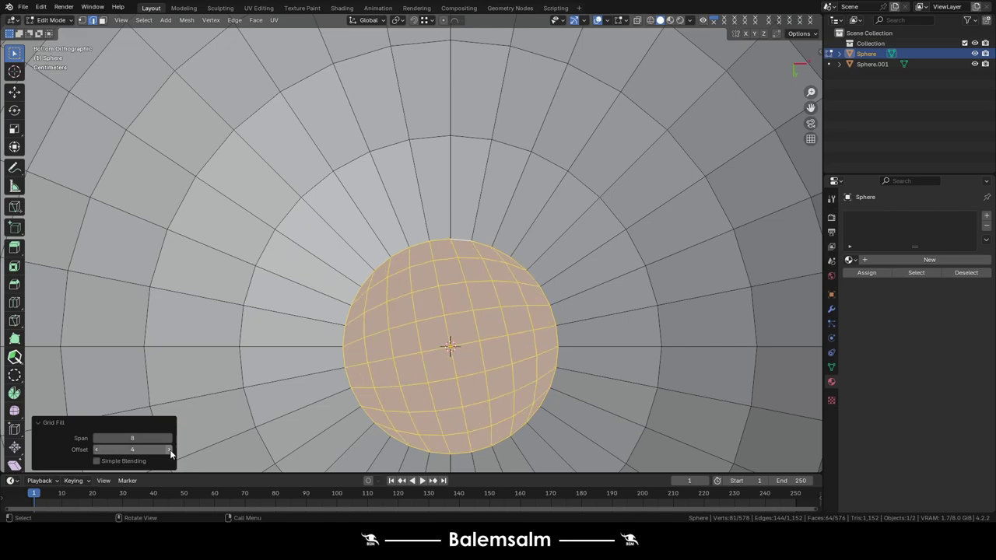
{"action": "left_click", "coordinate": [93, 450]}
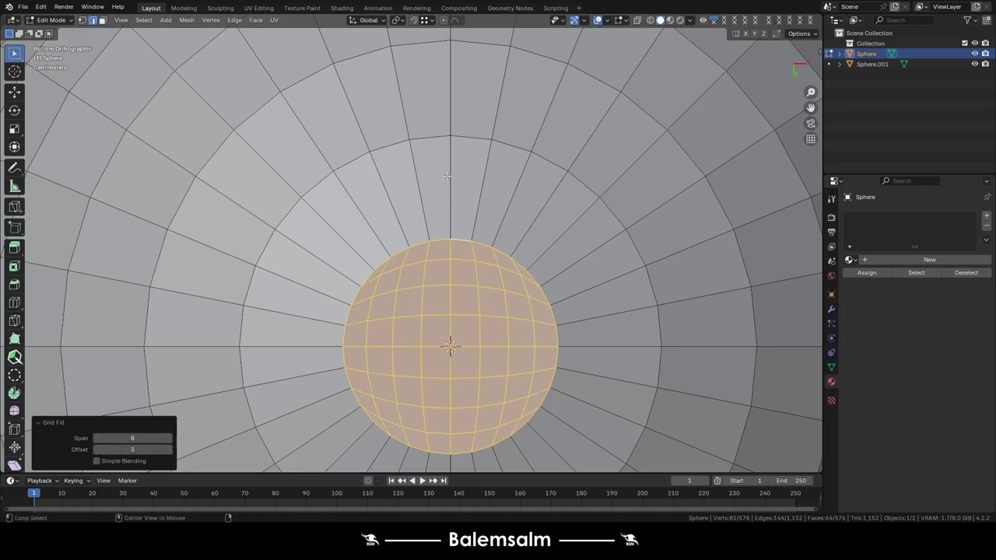
{"action": "scroll", "coordinate": [448, 176], "scroll_direction": "down", "scroll_amount": 5}
{"action": "scroll", "coordinate": [456, 262], "scroll_direction": "down", "scroll_amount": 5}
{"action": "key", "text": "Tab"}
{"action": "mouse_move", "coordinate": [456, 262]}
{"action": "middle_mouse_down"}
{"action": "mouse_move", "coordinate": [469, 109]}
{"action": "mouse_move", "coordinate": [470, 379]}
{"action": "middle_mouse_up"}
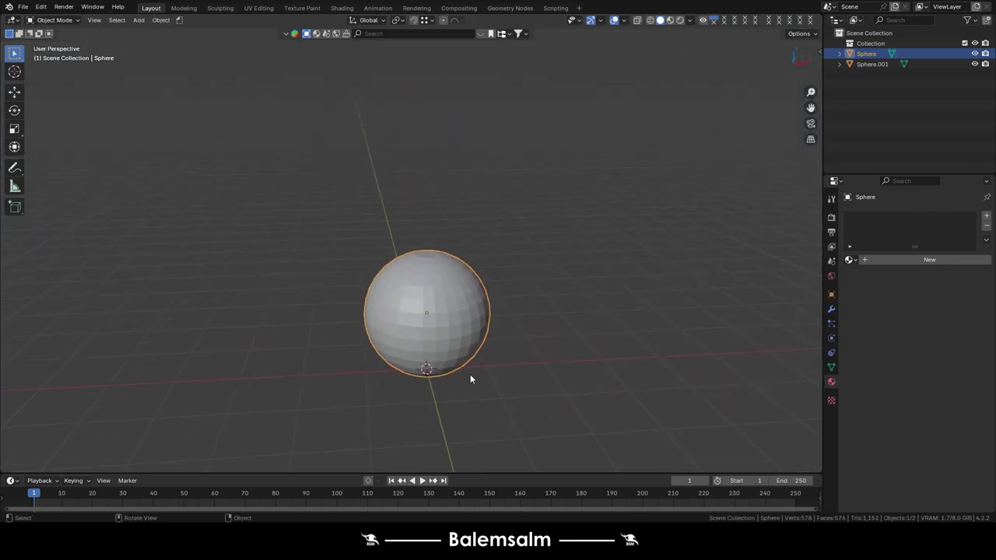
Switch to a front view and duplicate the sphere upward on Z above the body.
{"action": "scroll", "coordinate": [420, 181], "scroll_direction": "up", "scroll_amount": 4}
{"action": "scroll", "coordinate": [422, 189], "scroll_direction": "up", "scroll_amount": 4}
{"action": "scroll", "coordinate": [393, 222], "scroll_direction": "down", "scroll_amount": 1}
{"action": "scroll", "coordinate": [442, 298], "scroll_direction": "down", "scroll_amount": 2}
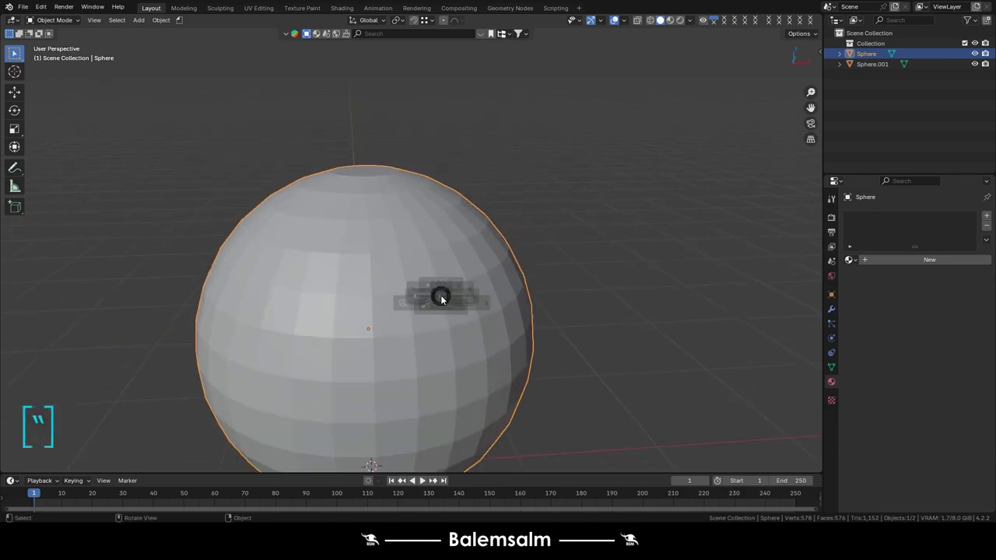
{"action": "left_click", "coordinate": [410, 252]}
{"action": "scroll", "coordinate": [425, 273], "scroll_direction": "down", "scroll_amount": 3}
{"action": "scroll", "coordinate": [438, 300], "scroll_direction": "up", "scroll_amount": 2, "text": "shift"}
{"action": "scroll", "coordinate": [451, 350], "scroll_direction": "up", "scroll_amount": 1, "text": "shift"}
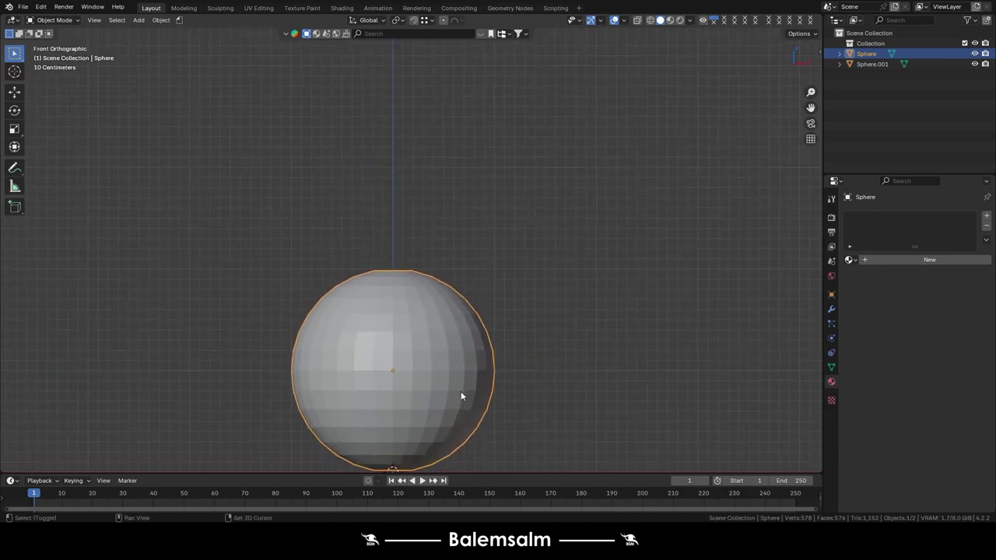
{"action": "key", "text": "shift+d"}
{"action": "key", "text": "z"}
{"action": "left_click", "coordinate": [490, 278]}
Select the whole upper sphere in Edit Mode and test resizes, undoing the 0.780 shrink.
{"action": "key", "text": "Tab"}
{"action": "key", "text": "g"}
{"action": "key", "text": "Escape"}
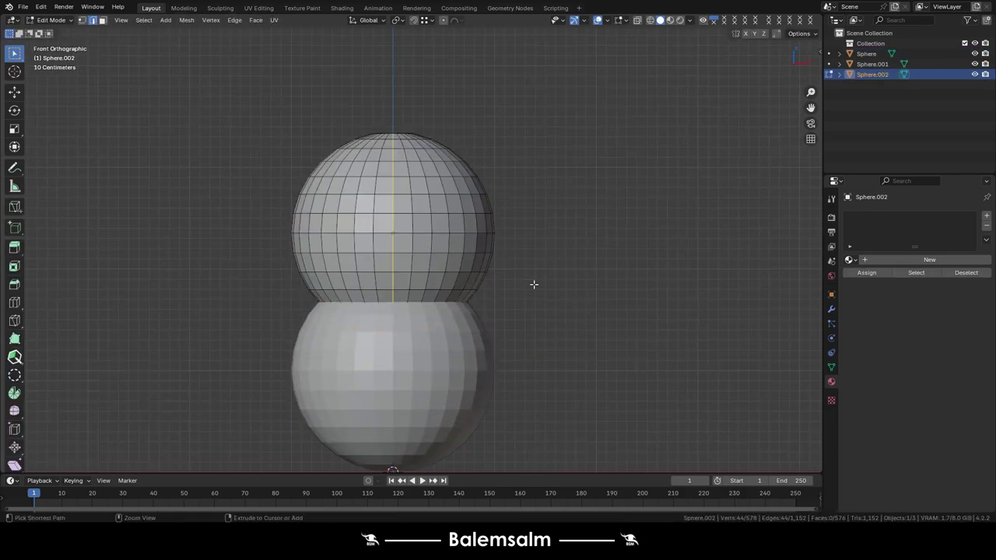
{"action": "key", "text": "a"}
{"action": "left_click", "coordinate": [537, 226]}
{"action": "key", "text": "s"}
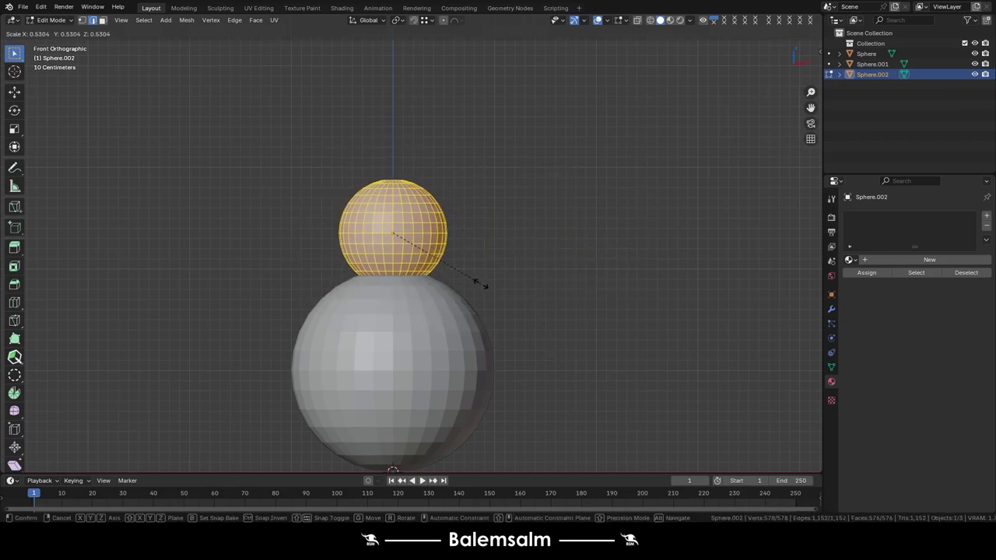
{"action": "left_click", "coordinate": [507, 301]}
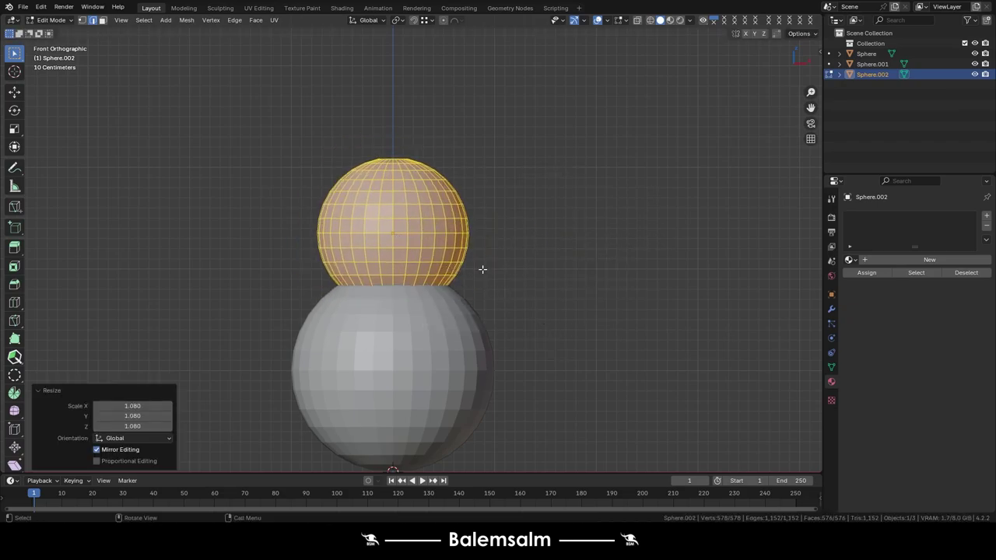
{"action": "key", "text": "Tab"}
{"action": "key", "text": "Tab"}
{"action": "key", "text": "s"}
{"action": "left_click", "coordinate": [459, 257]}
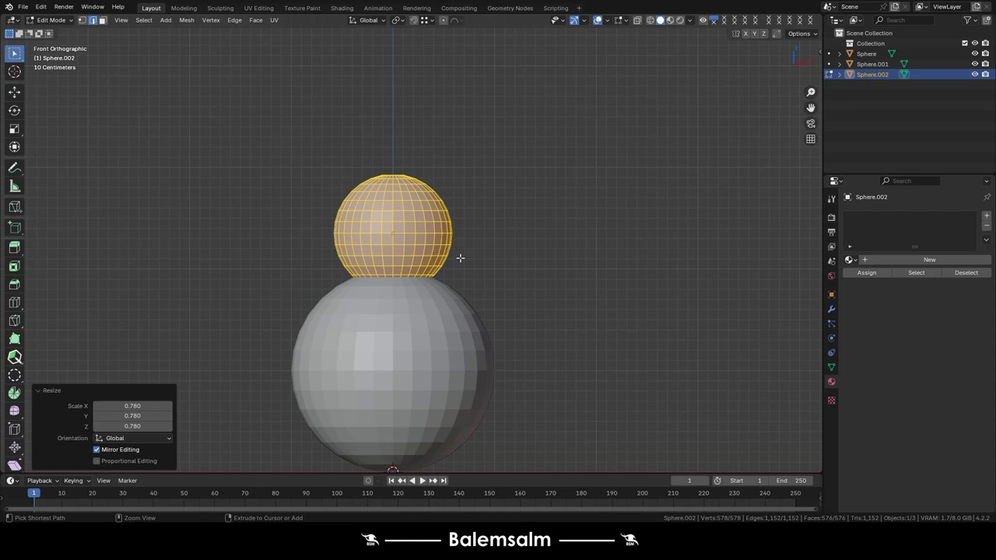
{"action": "key", "text": "ctrl+z"}
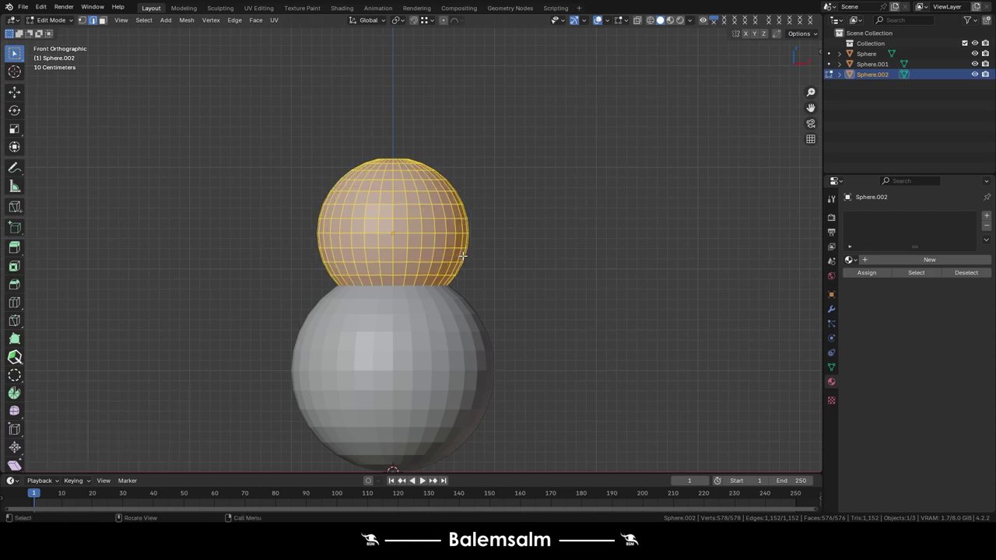
Scale the upper sphere to 0.982, then duplicate it.
{"action": "scroll", "coordinate": [462, 245], "scroll_direction": "up", "scroll_amount": 2}
{"action": "key", "text": "Tab"}
{"action": "key", "text": "Tab"}
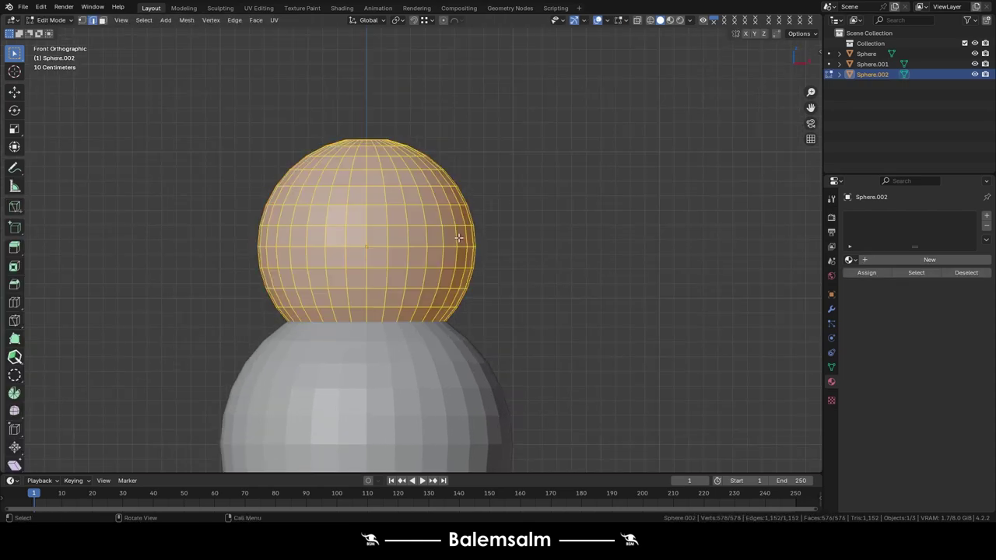
{"action": "key", "text": "s"}
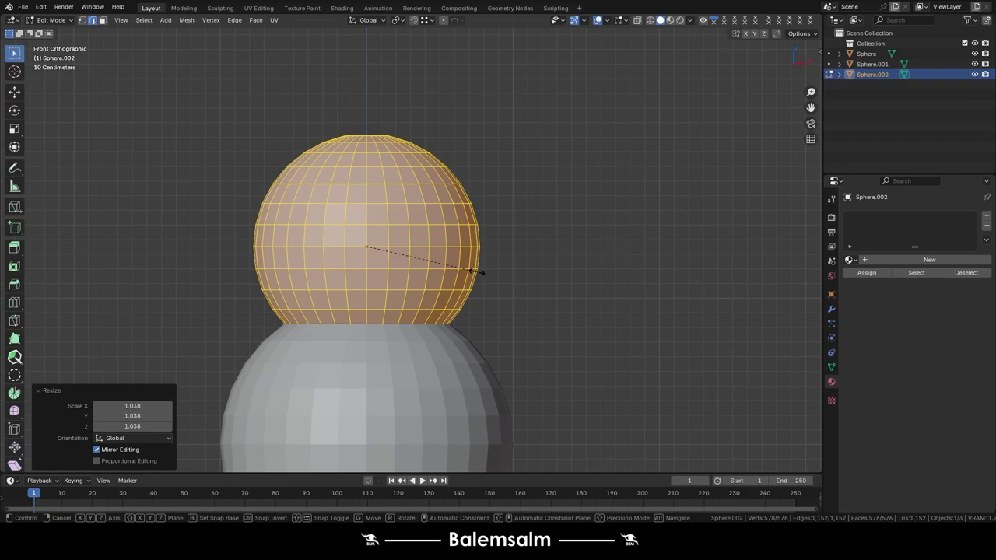
{"action": "key", "text": "Escape"}
{"action": "key", "text": "s"}
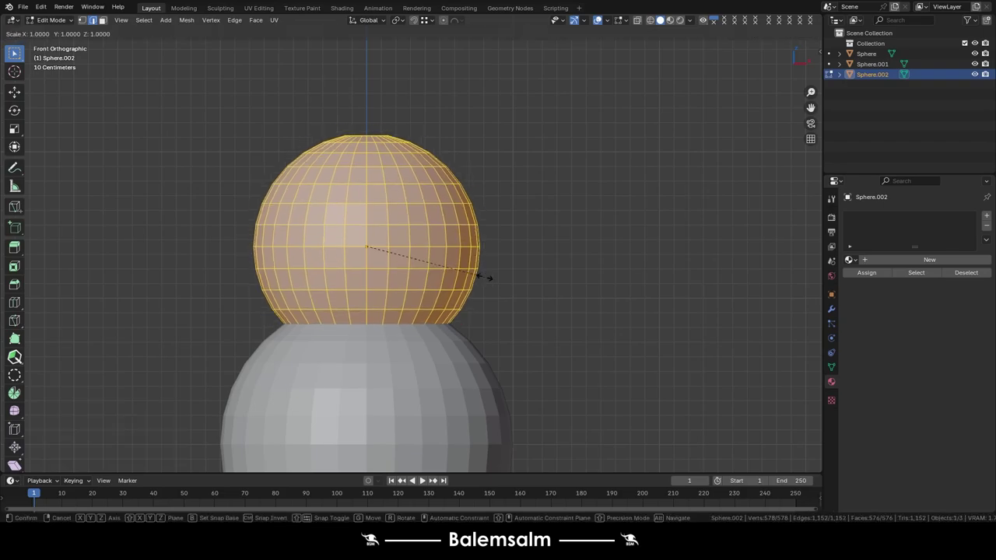
{"action": "key", "text": "Escape"}
{"action": "key", "text": "s"}
{"action": "left_click", "coordinate": [472, 265]}
{"action": "middle_click_drag", "start_coordinate": [436, 221], "coordinate": [459, 330], "text": "shift"}
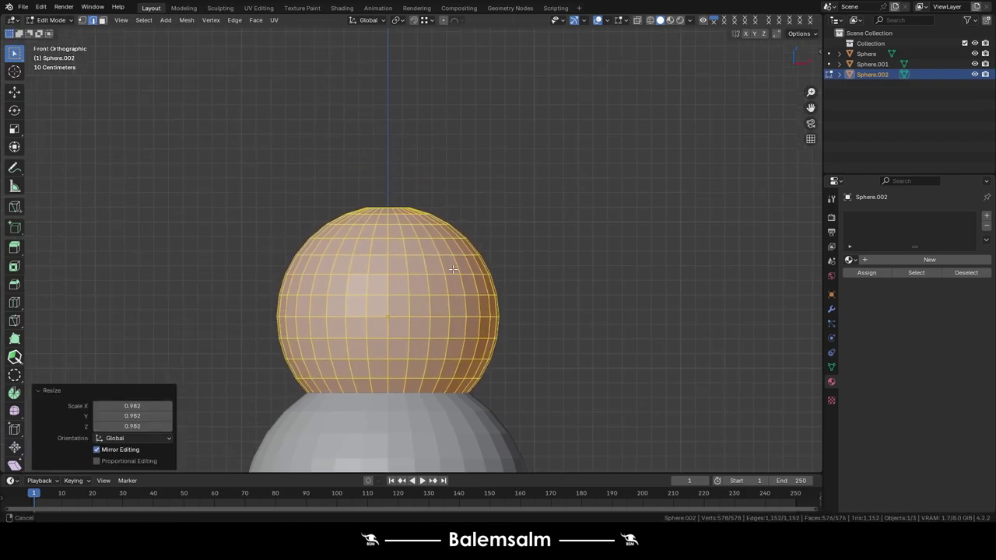
{"action": "key", "text": "shift+d"}
Place the copy on top as the head and shrink it to 0.749.
{"action": "key", "text": "z"}
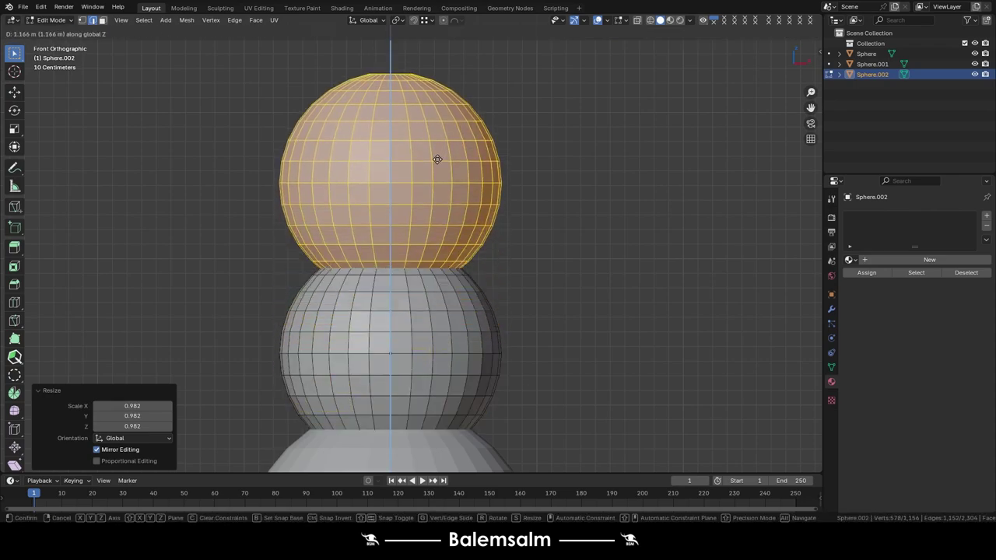
{"action": "left_click", "coordinate": [439, 160]}
{"action": "key", "text": "s"}
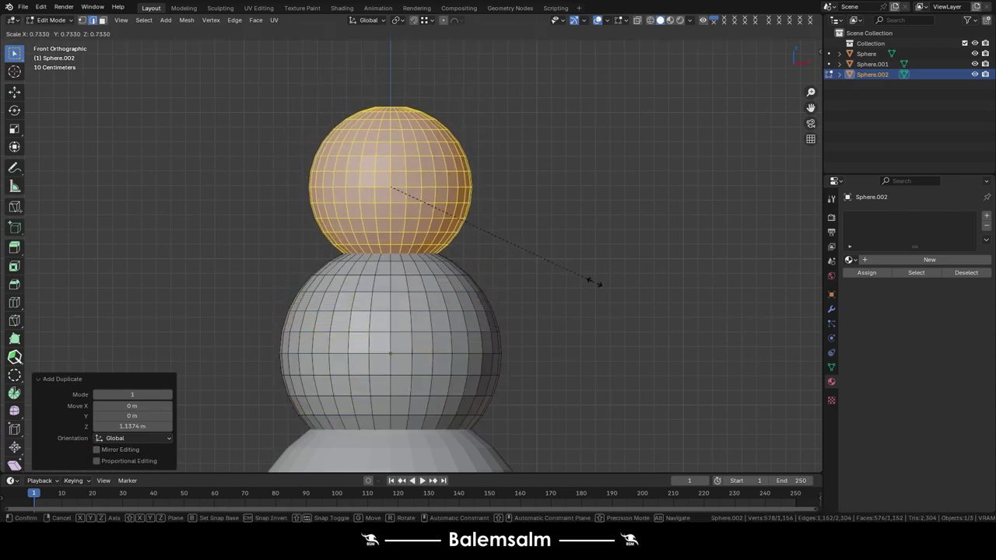
{"action": "left_click", "coordinate": [591, 281]}
{"action": "scroll", "coordinate": [545, 272], "scroll_direction": "down", "scroll_amount": 4}
{"action": "middle_click_drag", "start_coordinate": [518, 302], "coordinate": [518, 261], "text": "shift"}
{"action": "scroll", "coordinate": [519, 262], "scroll_direction": "up", "scroll_amount": 2}
Lower all the upper spheres together along Z onto the base.
{"action": "key", "text": "a"}
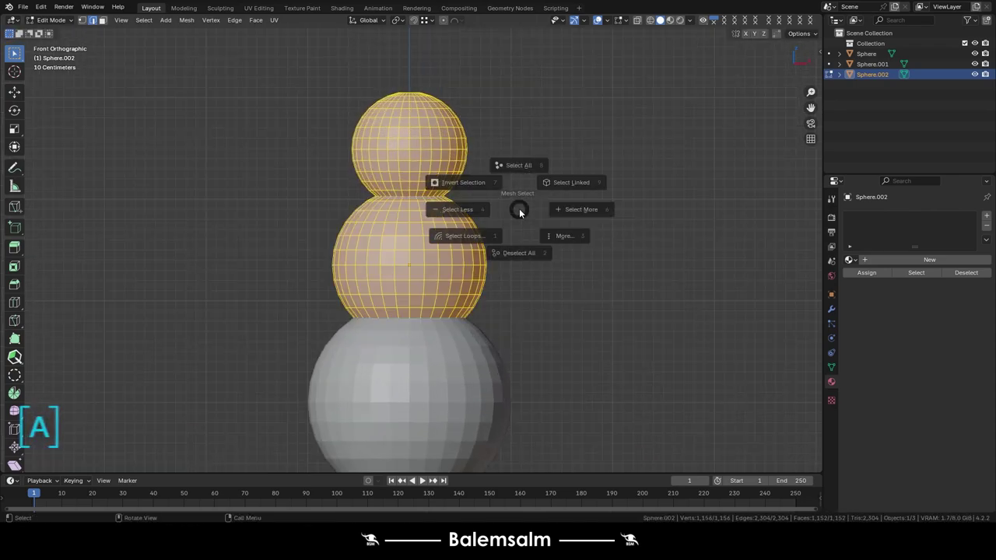
{"action": "key", "text": "g"}
{"action": "key", "text": "z"}
{"action": "left_click", "coordinate": [512, 282]}
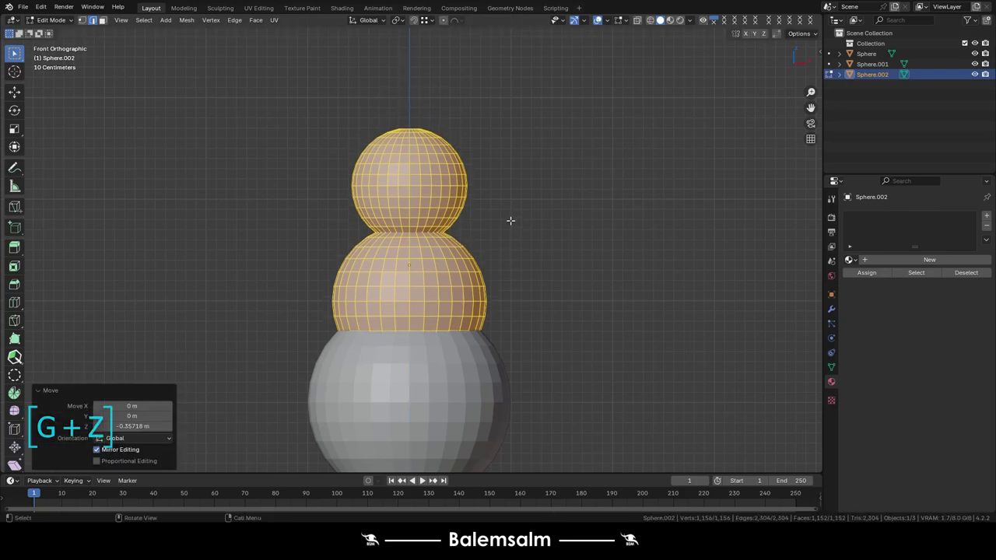
{"action": "key", "text": "alt+a"}
Select just the head with L and move it down on Z onto the body.
{"action": "key", "text": "l"}
{"action": "scroll", "coordinate": [465, 191], "scroll_direction": "up", "scroll_amount": 2}
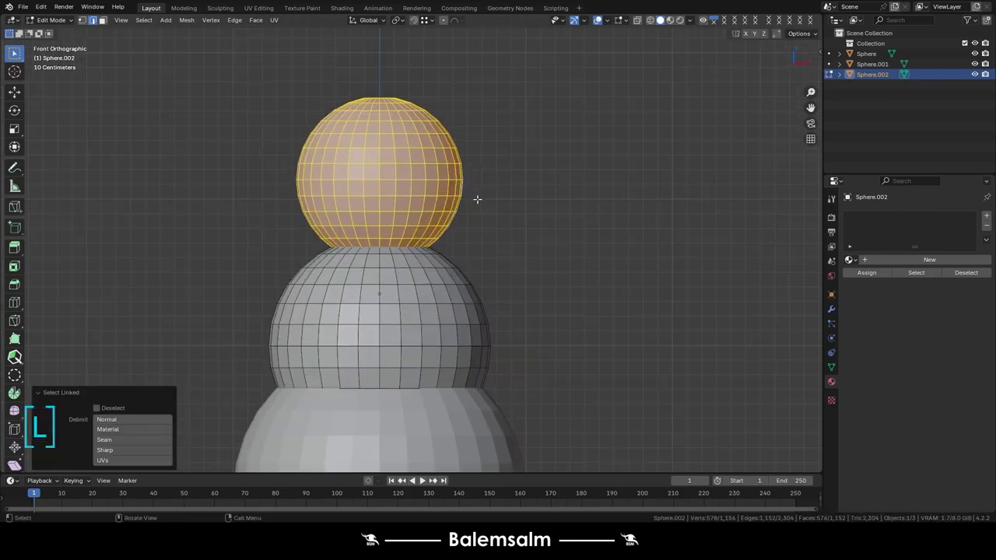
{"action": "key", "text": "g"}
{"action": "key", "text": "z"}
{"action": "left_click", "coordinate": [476, 224]}
{"action": "key", "text": "g"}
{"action": "key", "text": "z"}
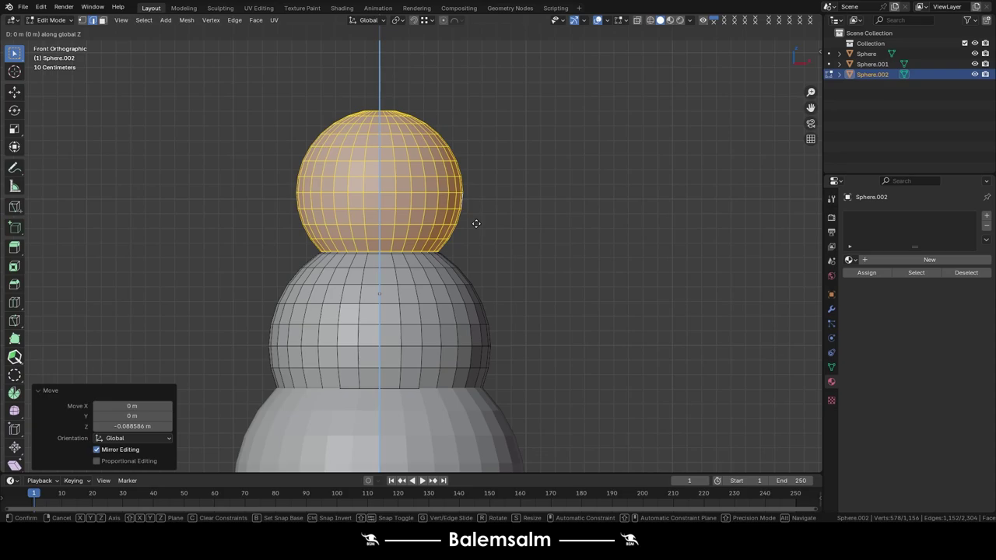
{"action": "left_click", "coordinate": [471, 211]}
Delete the overlapping face loop between head and body, then turn on X-ray.
{"action": "scroll", "coordinate": [471, 210], "scroll_direction": "up", "scroll_amount": 3}
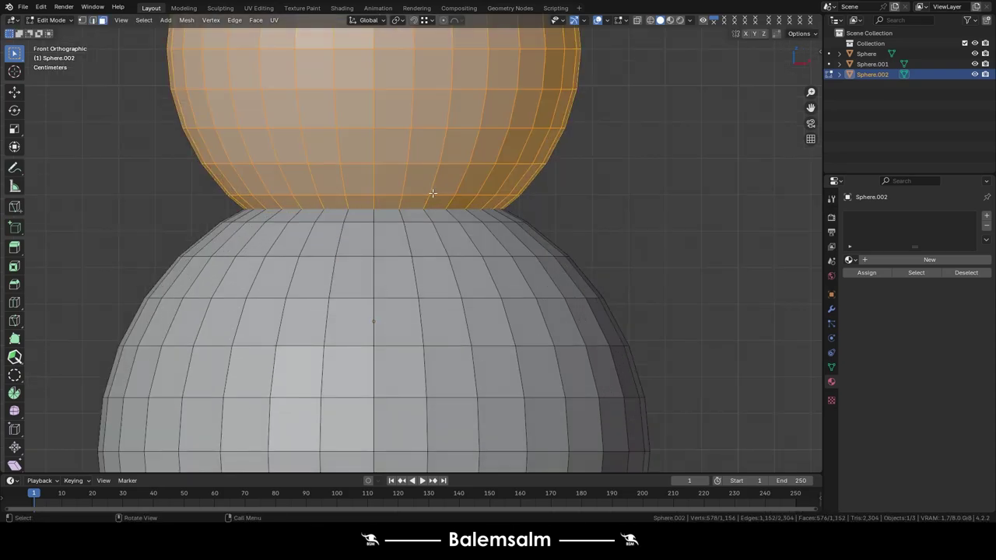
{"action": "left_click", "coordinate": [428, 204], "text": "alt"}
{"action": "key", "text": "x"}
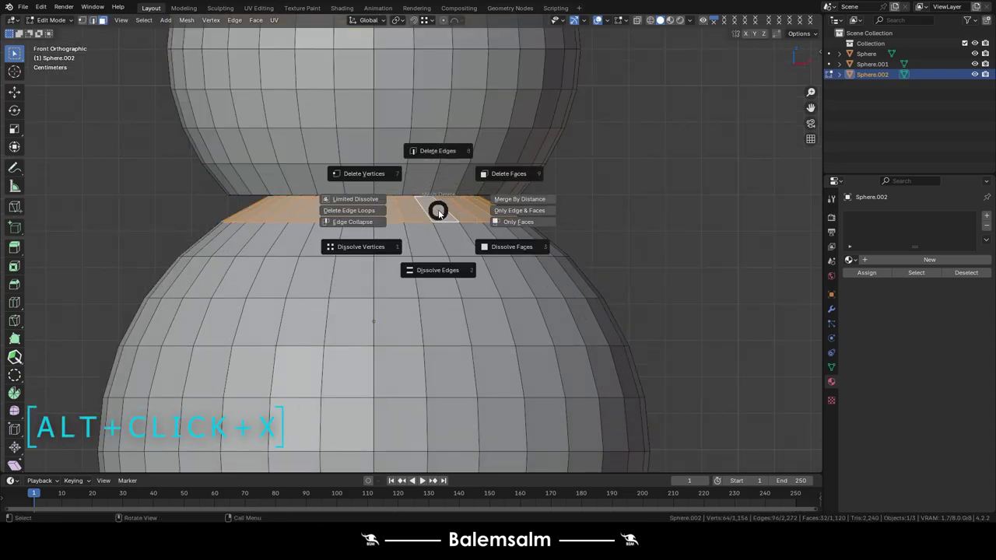
{"action": "left_click", "coordinate": [498, 165]}
{"action": "key", "text": "alt+z"}
{"action": "scroll", "coordinate": [446, 194], "scroll_direction": "up", "scroll_amount": 3}
{"action": "middle_click_drag", "start_coordinate": [446, 194], "coordinate": [406, 188]}
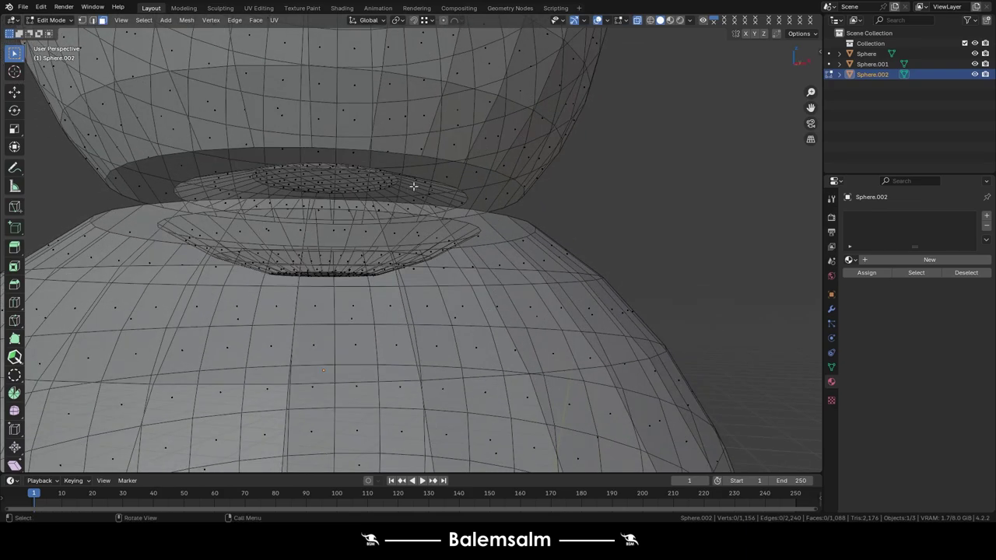
Select the inner discs of head and body, remove them, and return to front view.
{"action": "key", "text": "l"}
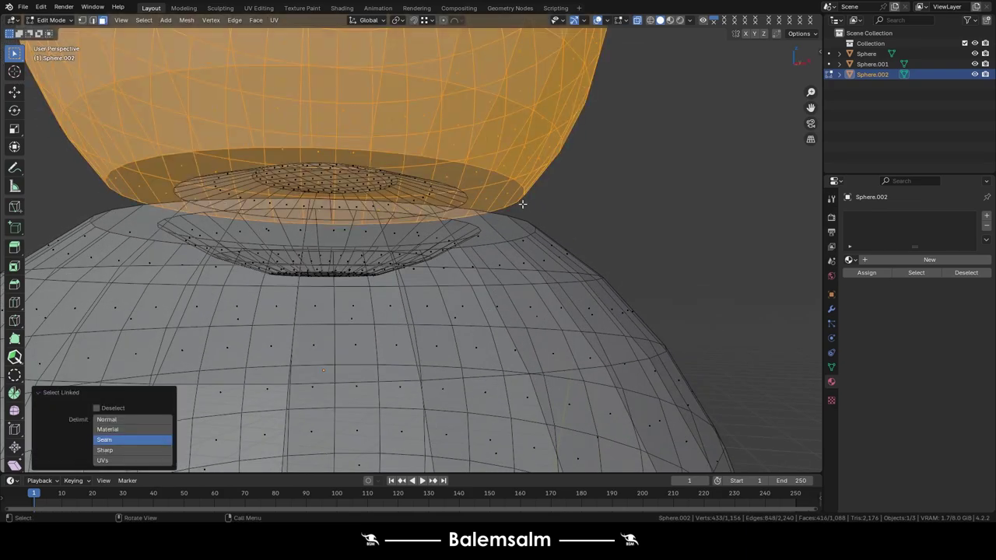
{"action": "key", "text": "2"}
{"action": "left_click", "coordinate": [572, 203]}
{"action": "key", "text": "l"}
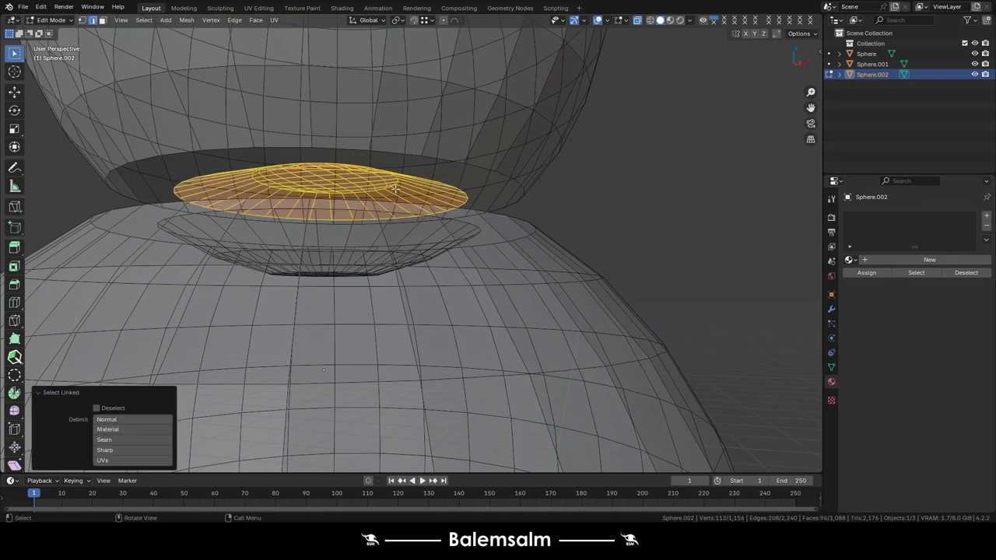
{"action": "middle_click_drag", "start_coordinate": [395, 188], "coordinate": [447, 284]}
{"action": "key", "text": "l"}
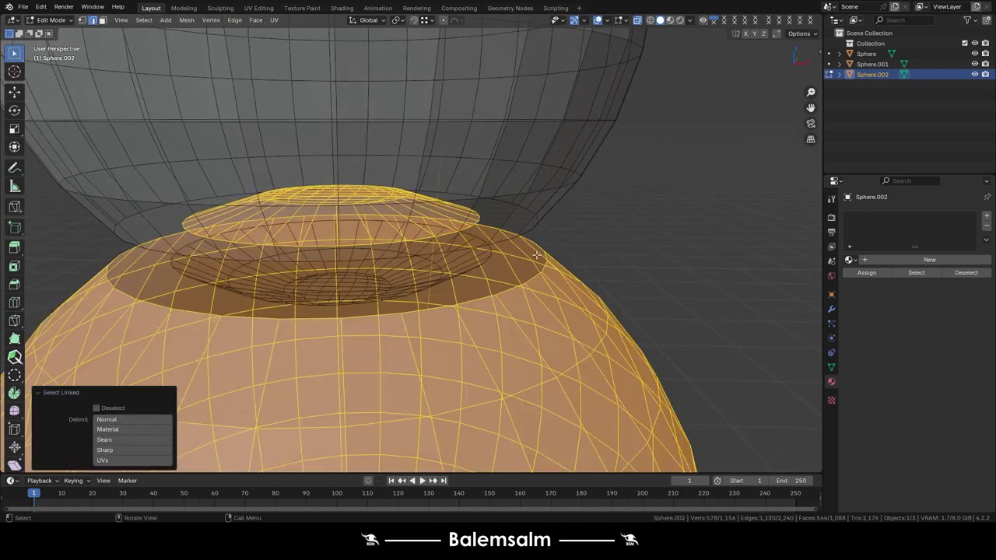
{"action": "key", "text": "ctrl+z"}
{"action": "key", "text": "l"}
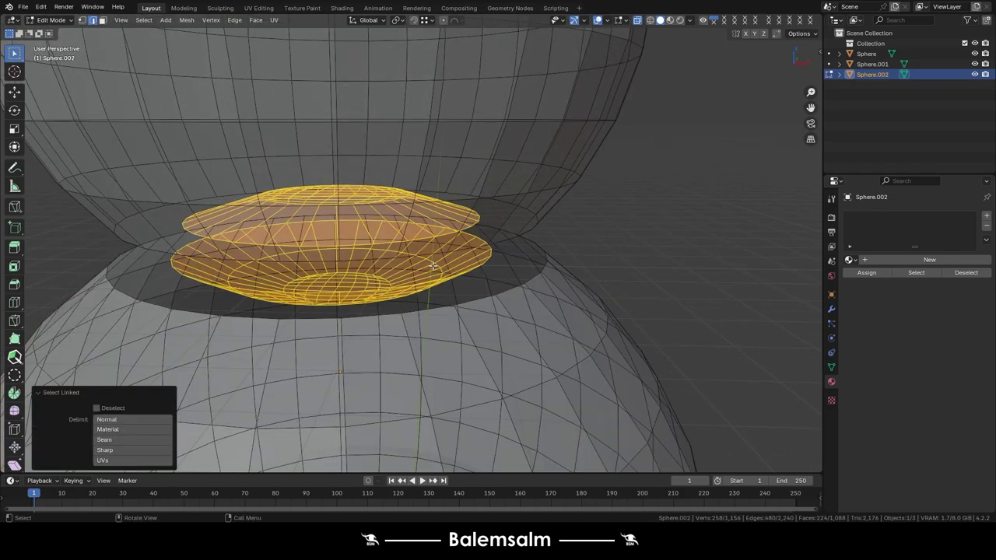
{"action": "key", "text": "ctrl+Tab"}
{"action": "key", "text": "grave"}
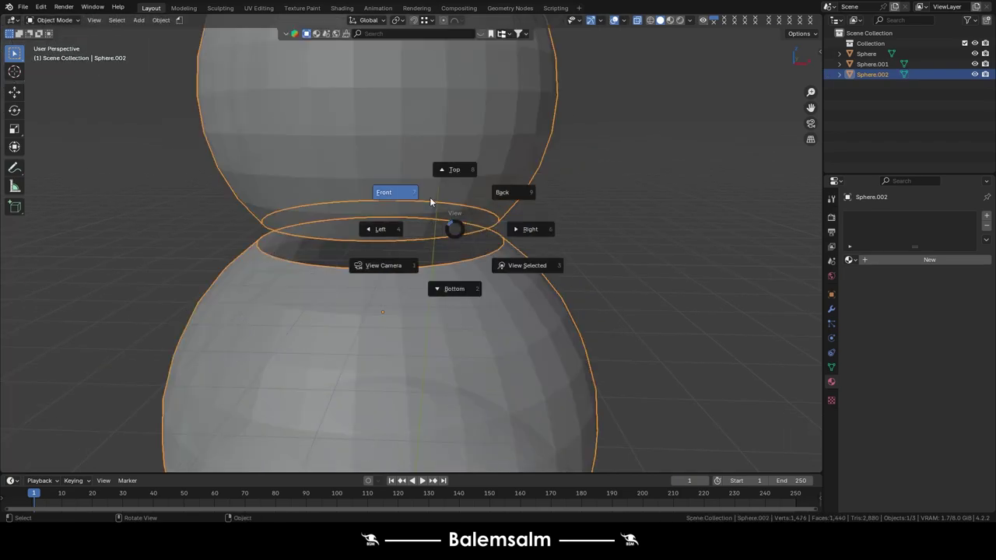
{"action": "left_click", "coordinate": [430, 202]}
{"action": "key", "text": "Tab"}
Lower the head sphere slightly along Z so it sits closer to the body.
{"action": "key", "text": "l"}
{"action": "scroll", "coordinate": [521, 249], "scroll_direction": "up", "scroll_amount": 2}
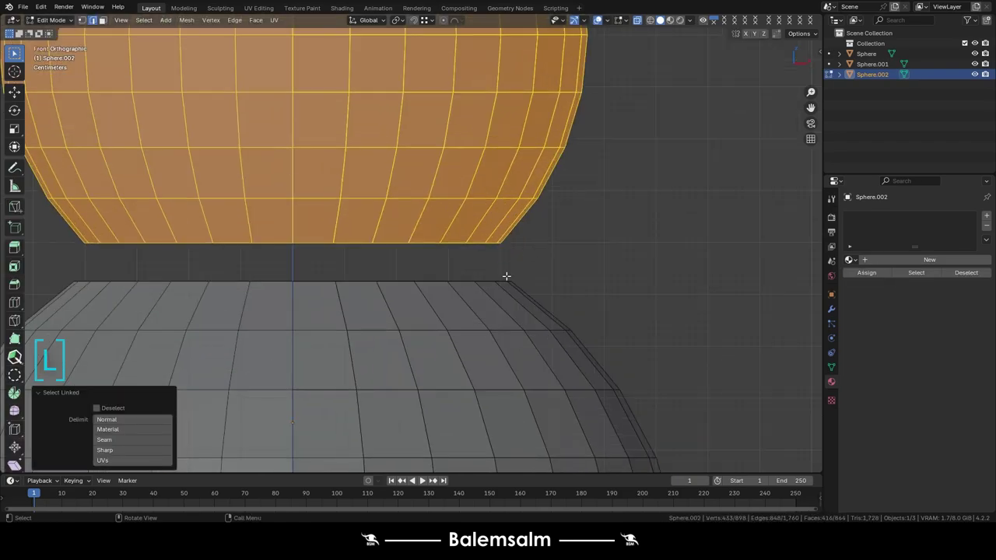
{"action": "key", "text": "g"}
{"action": "key", "text": "z"}
{"action": "left_click", "coordinate": [506, 281]}
{"action": "middle_click_drag", "start_coordinate": [506, 280], "coordinate": [489, 299]}
{"action": "key", "text": "g"}
{"action": "left_click", "coordinate": [487, 280]}
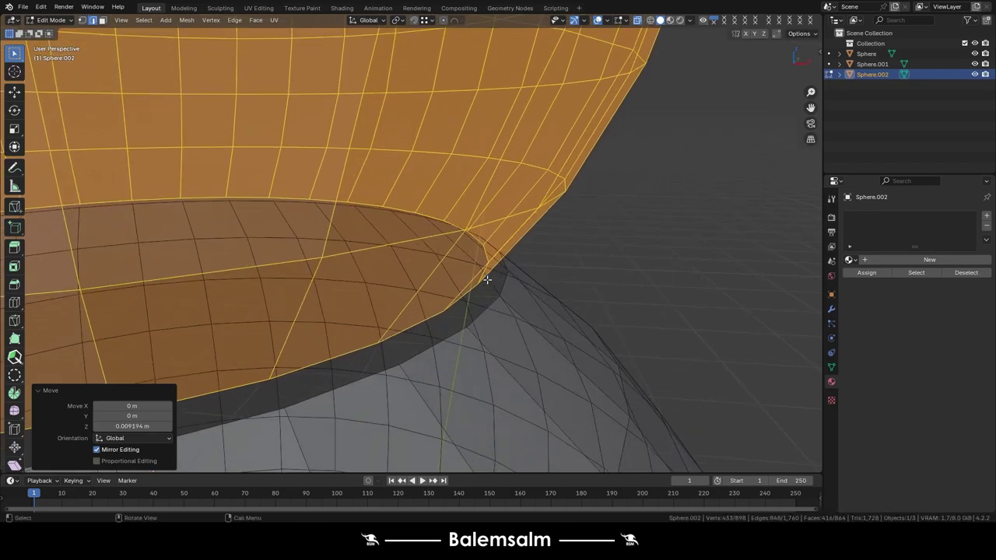
Bridge the head's open bottom rim to the body's rim with Bridge Edge Loops.
{"action": "left_click", "coordinate": [426, 327], "text": "alt"}
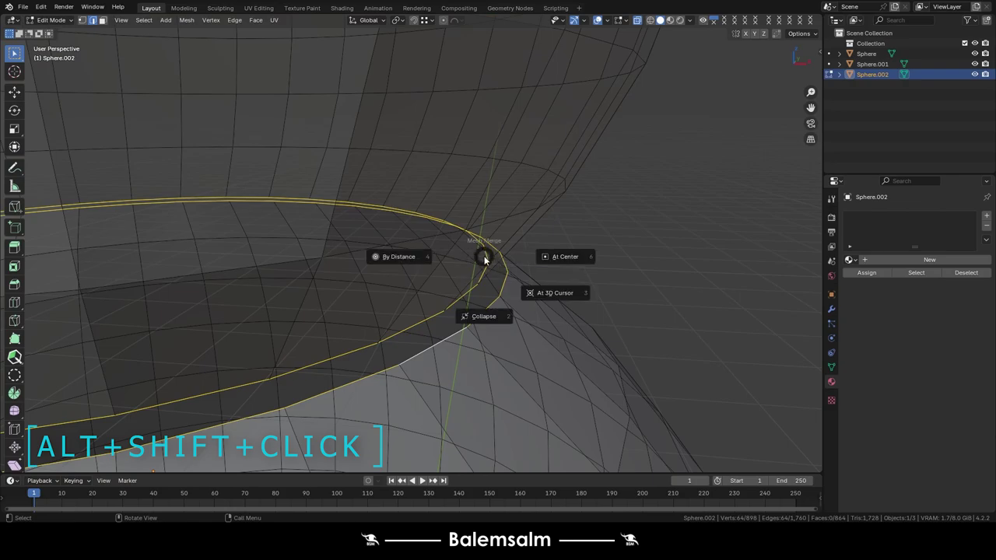
{"action": "right_click", "coordinate": [483, 259]}
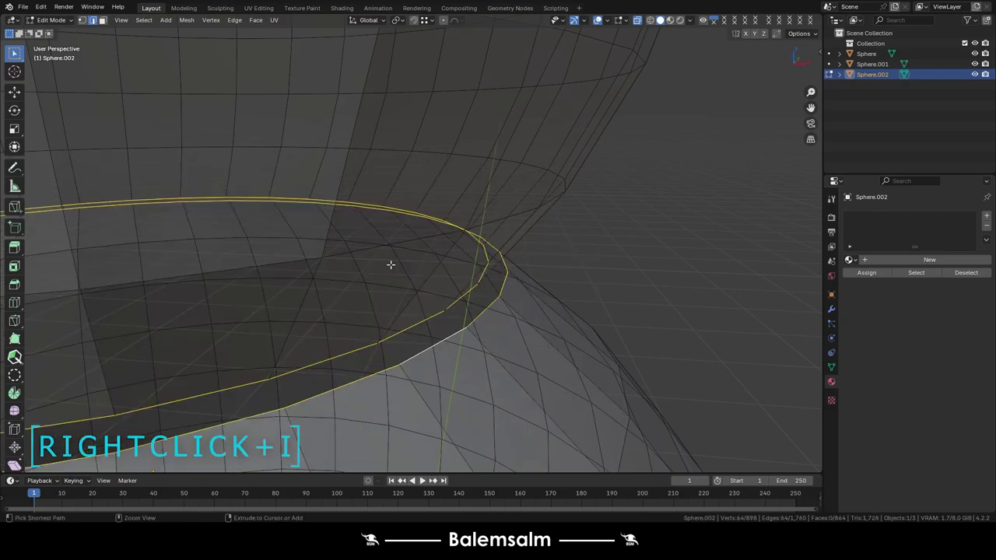
{"action": "right_click", "coordinate": [496, 246]}
{"action": "left_click", "coordinate": [498, 244]}
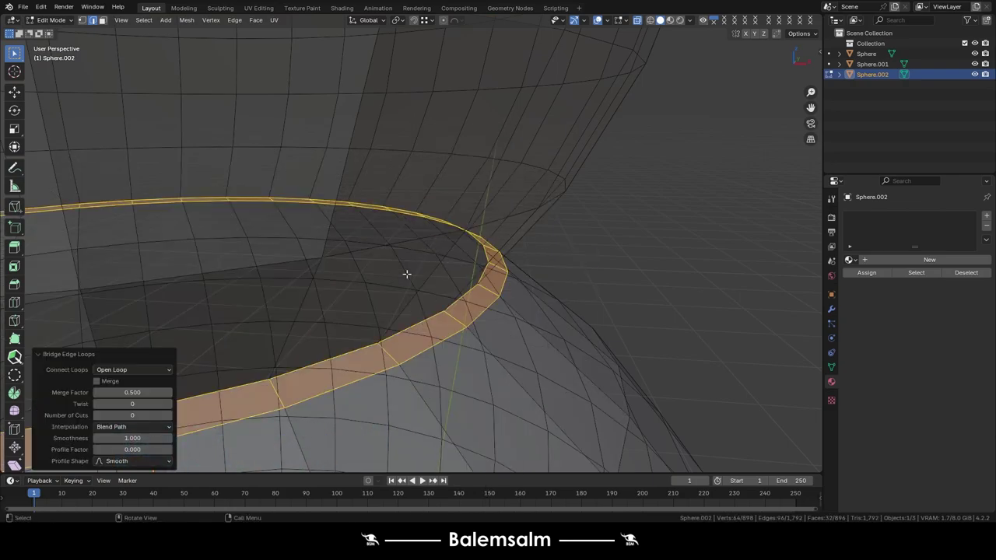
{"action": "left_click", "coordinate": [415, 329], "text": "alt"}
{"action": "key", "text": "grave"}
{"action": "key", "text": "Escape"}
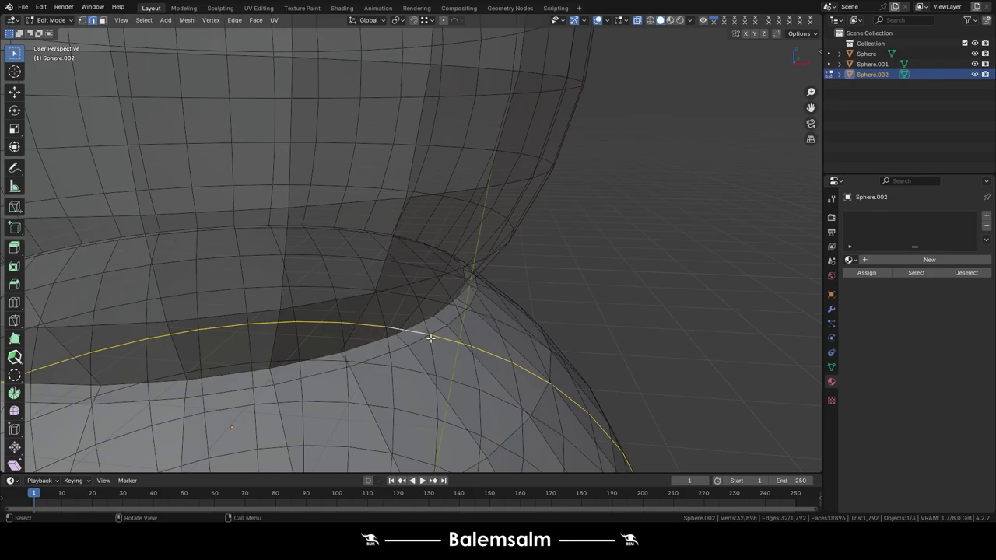
{"action": "left_click", "coordinate": [430, 337], "text": "alt"}
{"action": "scroll", "coordinate": [431, 338], "scroll_direction": "down", "scroll_amount": 5}
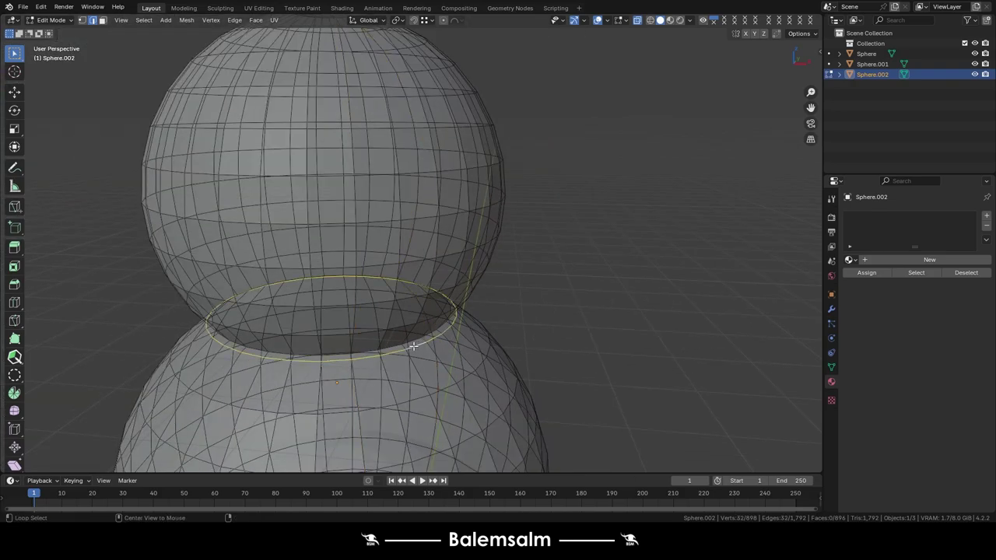
Slide the neck edge loop downward and switch to a solid front view.
{"action": "key", "text": "g"}
{"action": "key", "text": "g"}
{"action": "left_click", "coordinate": [427, 372]}
{"action": "key", "text": "alt+z"}
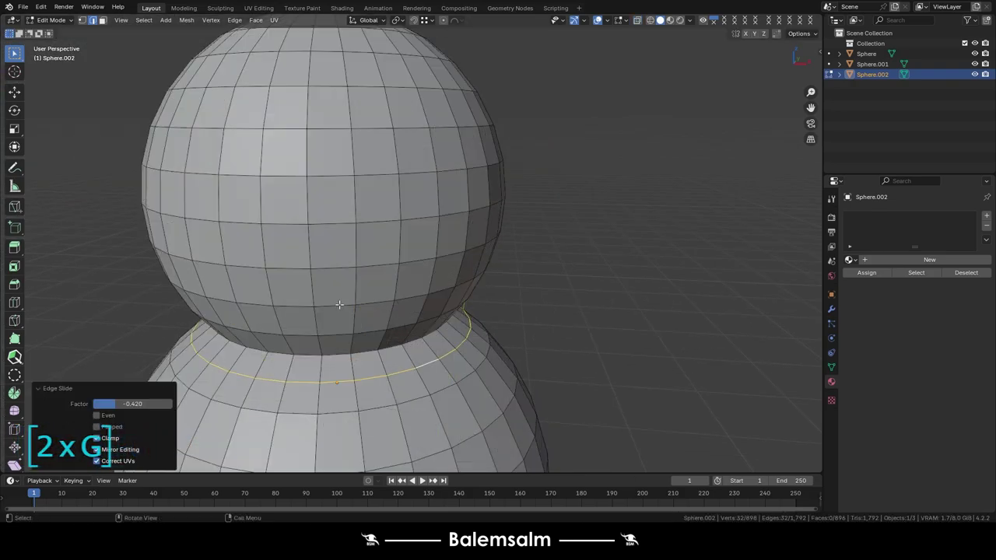
{"action": "left_click", "coordinate": [305, 228], "text": "alt"}
{"action": "scroll", "coordinate": [305, 228], "scroll_direction": "down", "scroll_amount": 3}
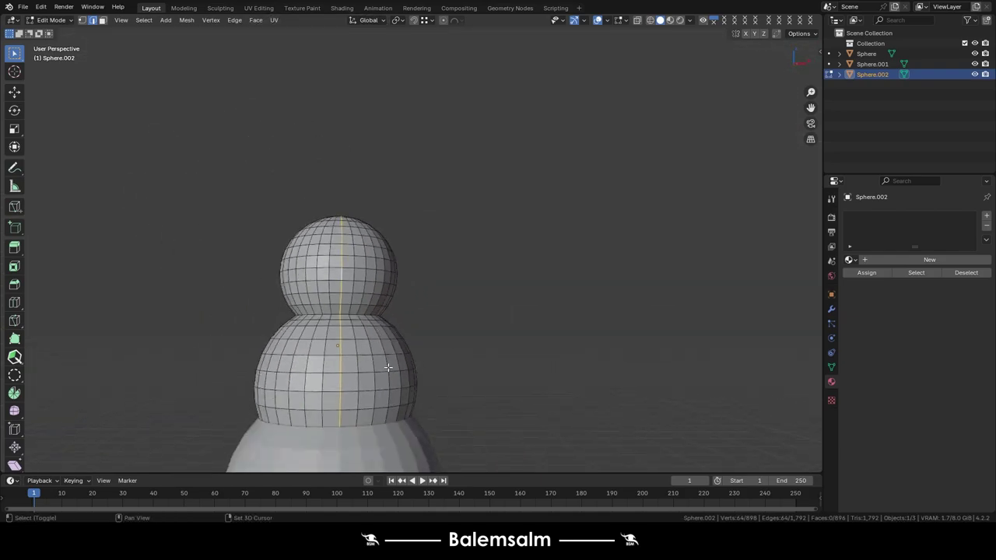
{"action": "scroll", "coordinate": [419, 263], "scroll_direction": "up", "scroll_amount": 5}
{"action": "key", "text": "KP_1"}
Delete the middle sphere's faces that overlap inside the base sphere.
{"action": "key", "text": "Tab"}
{"action": "key", "text": "Tab"}
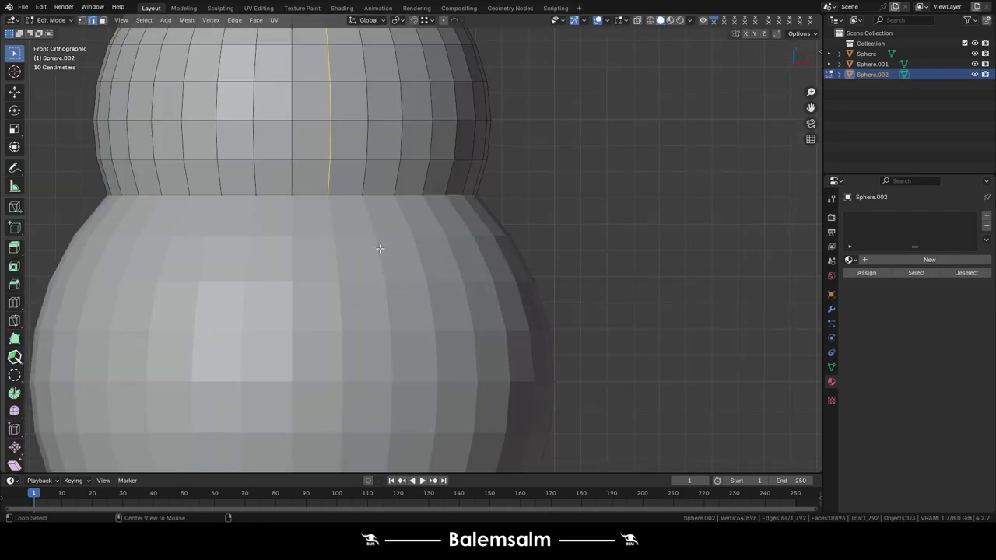
{"action": "key", "text": "alt+z"}
{"action": "key", "text": "1"}
{"action": "left_click_drag", "start_coordinate": [405, 269], "coordinate": [511, 218]}
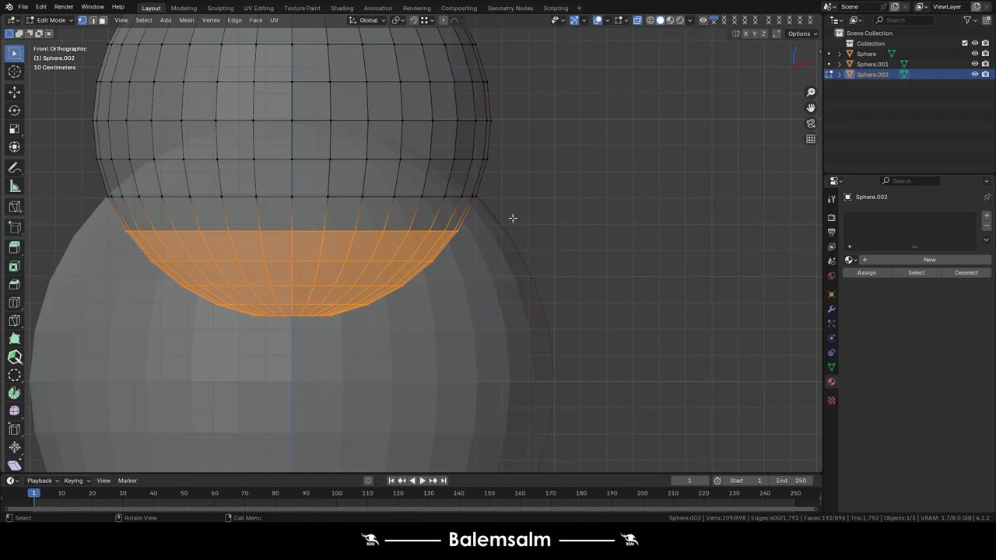
{"action": "key", "text": "x"}
{"action": "left_click", "coordinate": [478, 194]}
{"action": "key", "text": "Tab"}
{"action": "left_click", "coordinate": [469, 271]}
Delete the top cap faces of the base sphere.
{"action": "key", "text": "Tab"}
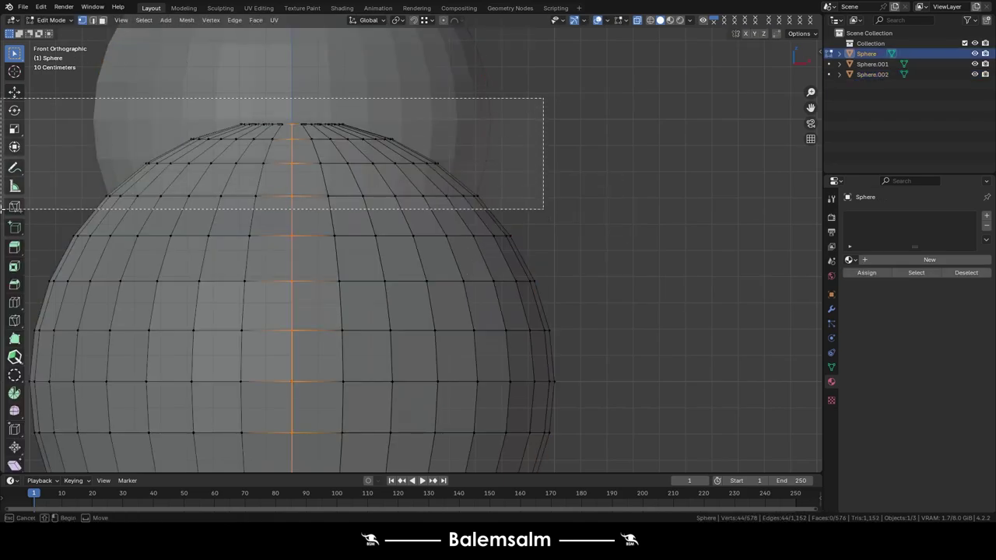
{"action": "left_click_drag", "start_coordinate": [545, 99], "coordinate": [100, 218]}
{"action": "key", "text": "x"}
{"action": "left_click", "coordinate": [231, 200]}
Lower the middle sphere's open bottom rim vertically toward the base.
{"action": "key", "text": "Tab"}
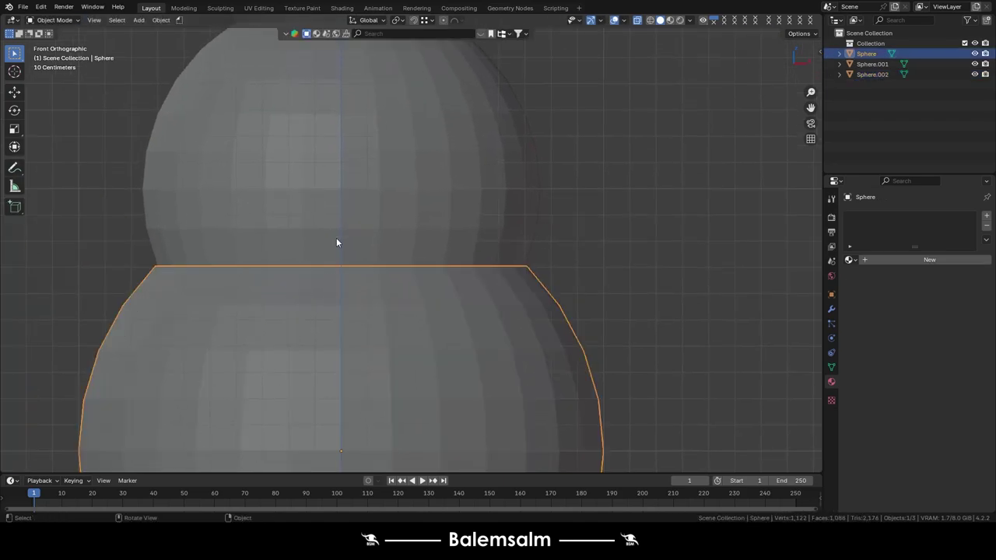
{"action": "left_click", "coordinate": [337, 240]}
{"action": "key", "text": "Tab"}
{"action": "scroll", "coordinate": [438, 285], "scroll_direction": "up", "scroll_amount": 3}
{"action": "key", "text": "2"}
{"action": "scroll", "coordinate": [420, 239], "scroll_direction": "up", "scroll_amount": 2}
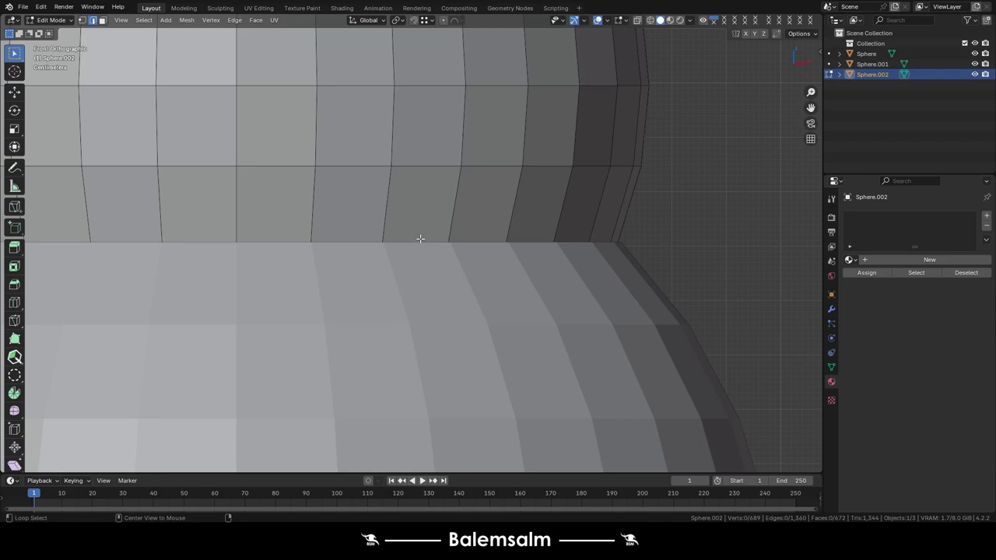
{"action": "middle_click_drag", "start_coordinate": [420, 239], "coordinate": [424, 271]}
{"action": "left_click", "coordinate": [425, 234], "text": "alt"}
{"action": "key", "text": "g"}
{"action": "key", "text": "z"}
{"action": "left_click", "coordinate": [425, 256]}
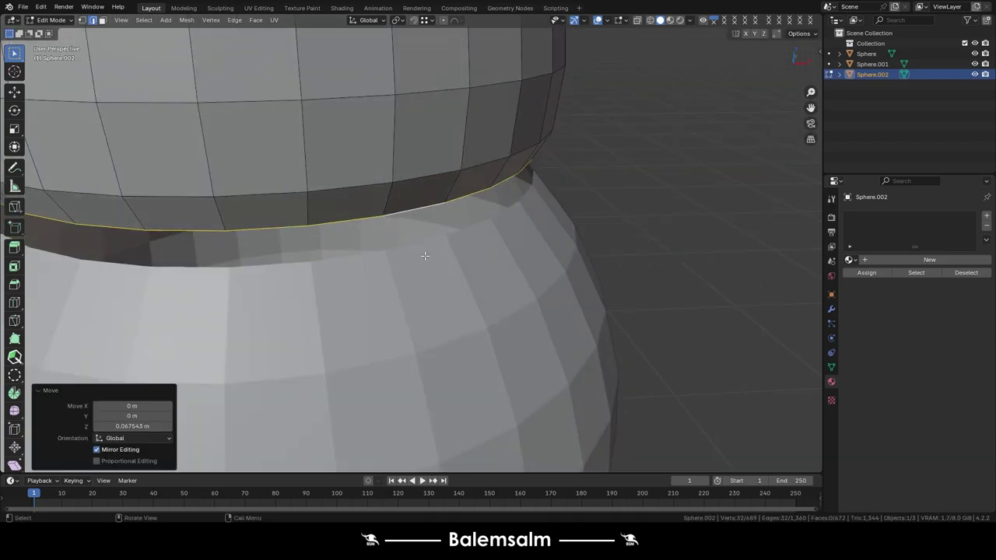
Enter Edit Mode on the base sphere and zoom in on the seam.
{"action": "key", "text": "Tab"}
{"action": "left_click", "coordinate": [431, 264]}
{"action": "key", "text": "Tab"}
{"action": "scroll", "coordinate": [419, 229], "scroll_direction": "up", "scroll_amount": 3}
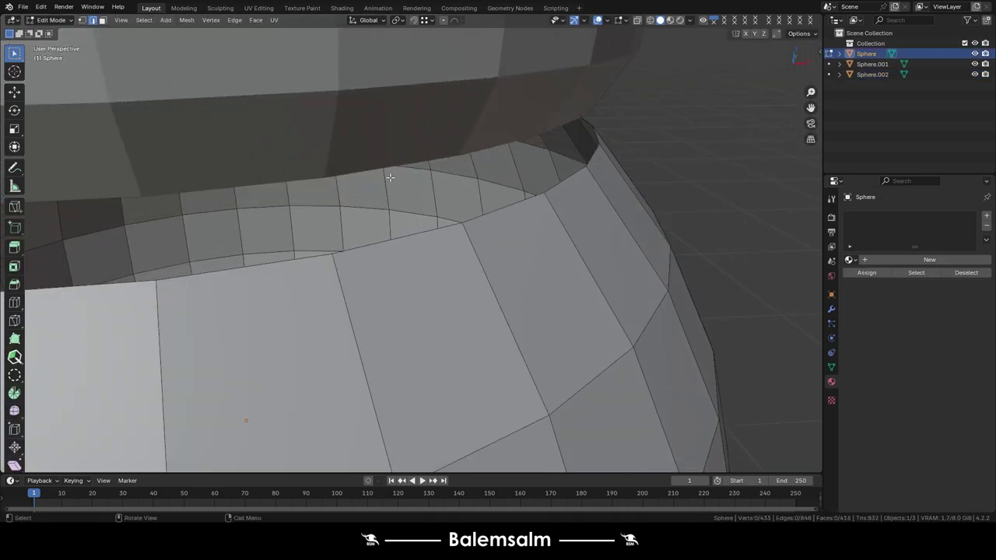
{"action": "key", "text": "Tab"}
Join the middle snowball into the base sphere with Ctrl+J.
{"action": "left_click", "coordinate": [391, 140]}
{"action": "left_click", "coordinate": [459, 261], "text": "shift"}
{"action": "key", "text": "ctrl+j"}
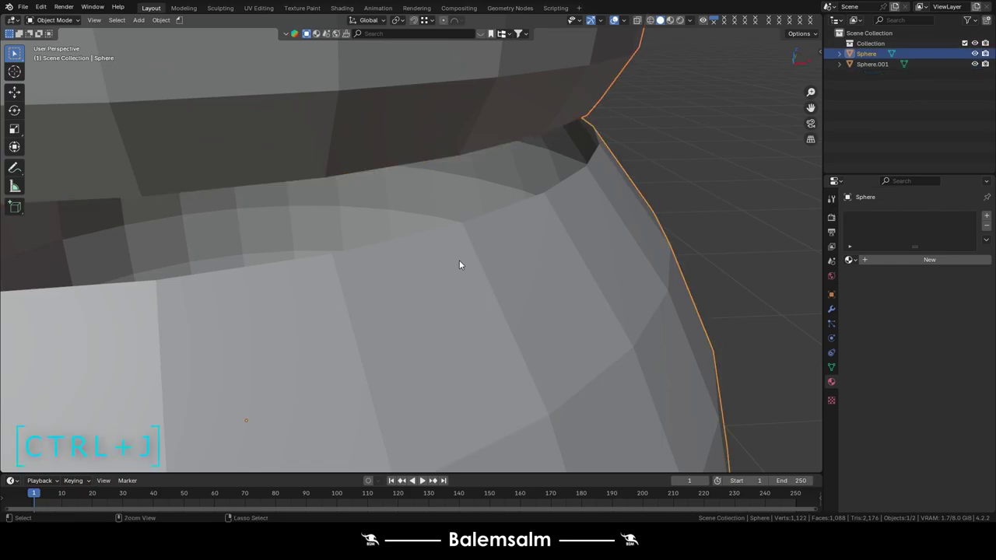
{"action": "key", "text": "Tab"}
Lower the seam edge loop along Z and enlarge it slightly.
{"action": "left_click", "coordinate": [401, 161], "text": "alt"}
{"action": "middle_click_drag", "start_coordinate": [401, 161], "coordinate": [498, 308]}
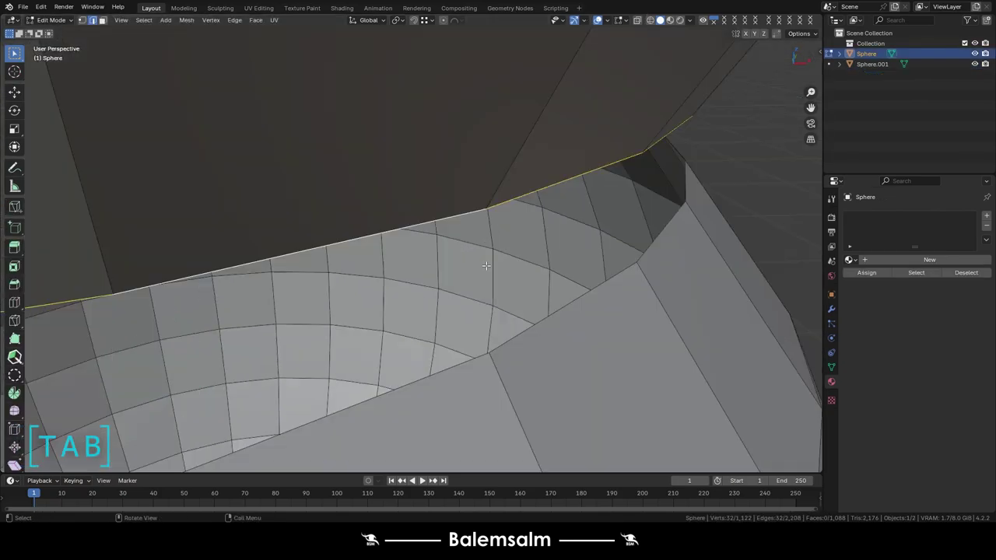
{"action": "key", "text": "g"}
{"action": "key", "text": "z"}
{"action": "left_click", "coordinate": [489, 293]}
{"action": "scroll", "coordinate": [489, 292], "scroll_direction": "up", "scroll_amount": 4}
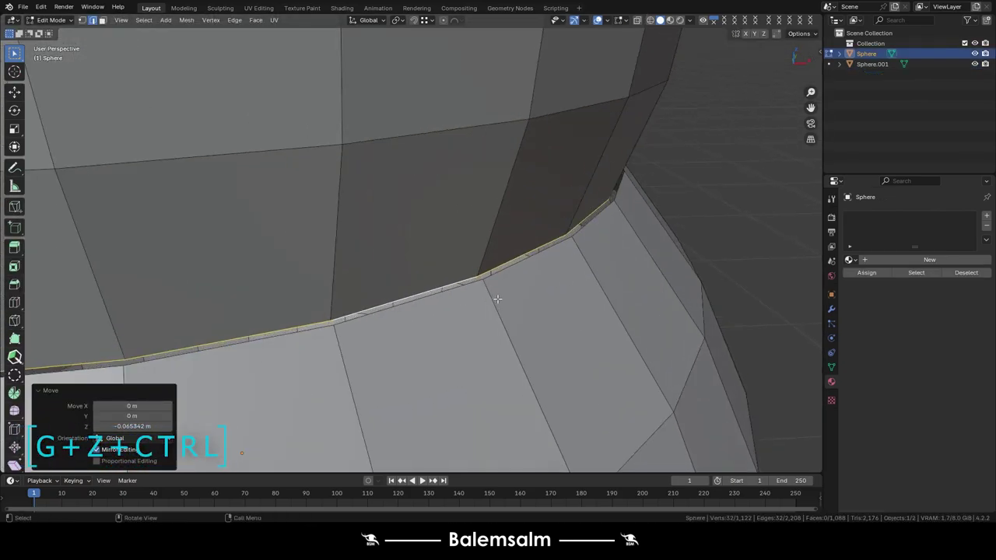
{"action": "scroll", "coordinate": [489, 292], "scroll_direction": "up", "scroll_amount": 4}
{"action": "key", "text": "s"}
{"action": "left_click", "coordinate": [489, 288]}
Merge the whole mesh by distance, removing 32 duplicate vertices.
{"action": "key", "text": "shift+s"}
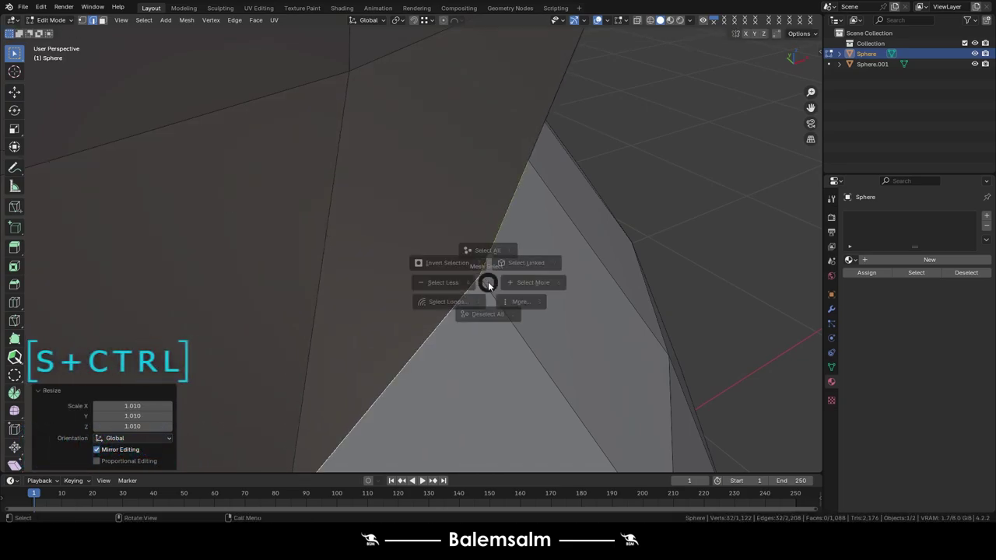
{"action": "key", "text": "a"}
{"action": "key", "text": "m"}
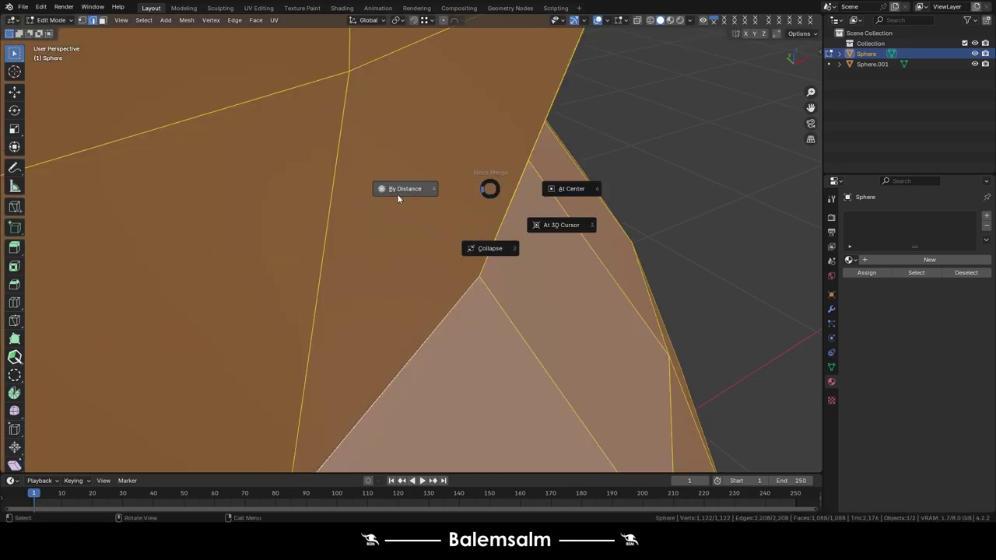
{"action": "left_click", "coordinate": [397, 194]}
{"action": "scroll", "coordinate": [407, 284], "scroll_direction": "down", "scroll_amount": 5}
{"action": "scroll", "coordinate": [407, 285], "scroll_direction": "down", "scroll_amount": 4}
{"action": "key", "text": "Tab"}
{"action": "scroll", "coordinate": [489, 273], "scroll_direction": "down", "scroll_amount": 2}
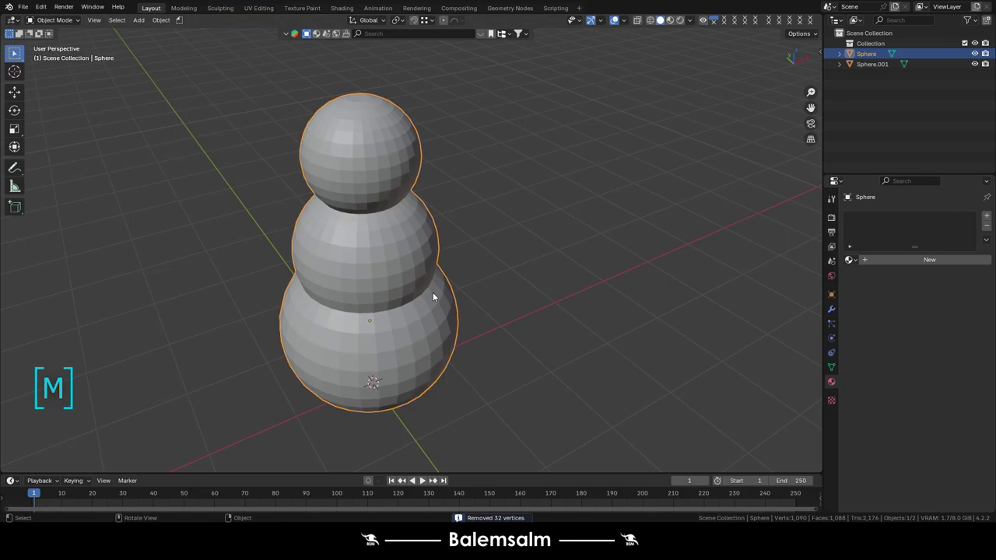
{"action": "mouse_move", "coordinate": [433, 293]}
{"action": "middle_mouse_down"}
{"action": "mouse_move", "coordinate": [249, 262]}
{"action": "mouse_move", "coordinate": [354, 218]}
{"action": "mouse_move", "coordinate": [424, 322]}
{"action": "middle_mouse_up"}
Flatten the snowman's base by scaling its bottom vertices along Z in front view.
{"action": "key", "text": "grave"}
{"action": "left_click", "coordinate": [350, 225]}
{"action": "key", "text": "Tab"}
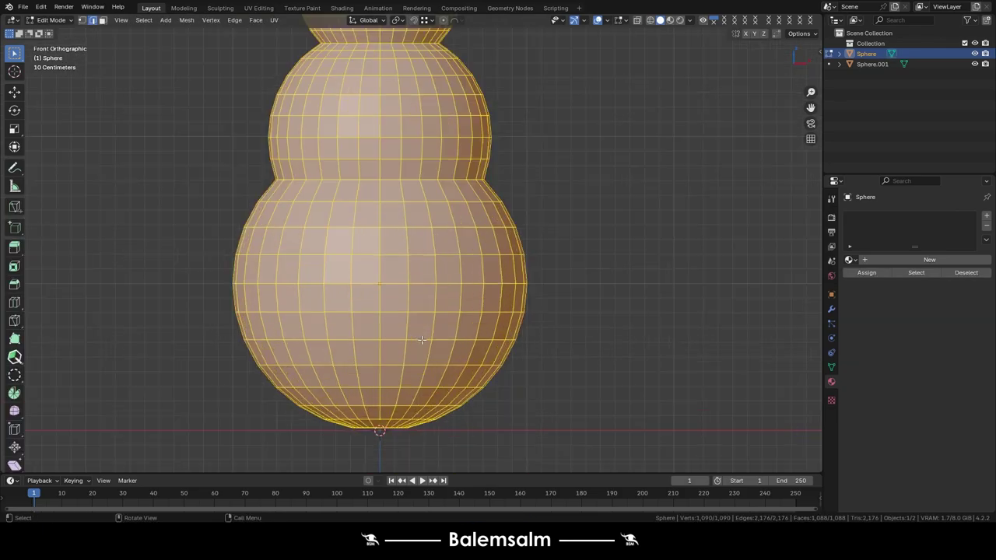
{"action": "scroll", "coordinate": [421, 340], "scroll_direction": "up", "scroll_amount": 2}
{"action": "key", "text": "1"}
{"action": "left_click_drag", "start_coordinate": [217, 379], "coordinate": [510, 262]}
{"action": "scroll", "coordinate": [509, 233], "scroll_direction": "down", "scroll_amount": 3}
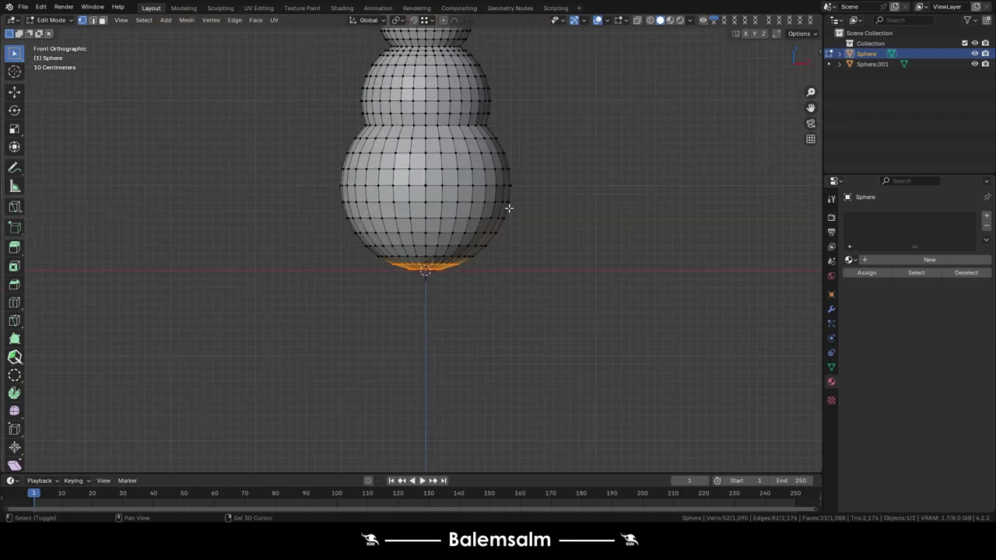
{"action": "middle_click_drag", "start_coordinate": [508, 208], "coordinate": [478, 298], "text": "shift"}
{"action": "key", "text": "s"}
{"action": "key", "text": "z"}
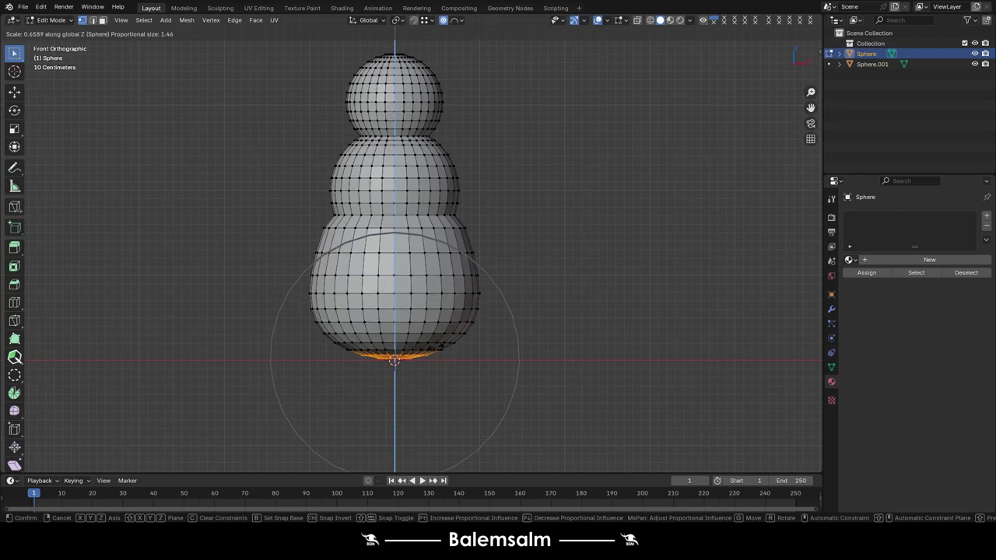
{"action": "left_click", "coordinate": [394, 360]}
Edge-slide two body loops to new positions up the body.
{"action": "scroll", "coordinate": [405, 261], "scroll_direction": "up", "scroll_amount": 4}
{"action": "key", "text": "2"}
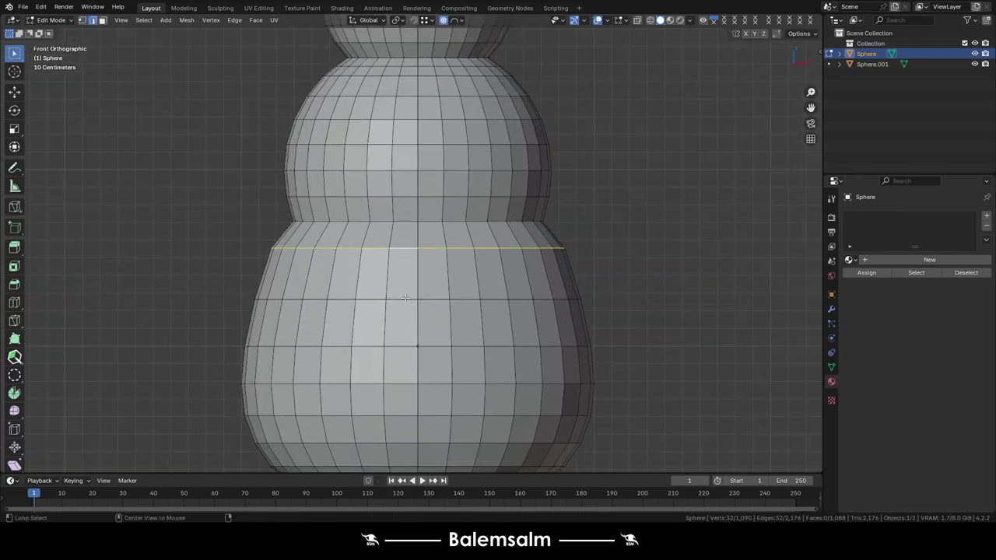
{"action": "key", "text": "g"}
{"action": "key", "text": "g"}
{"action": "left_click", "coordinate": [417, 310]}
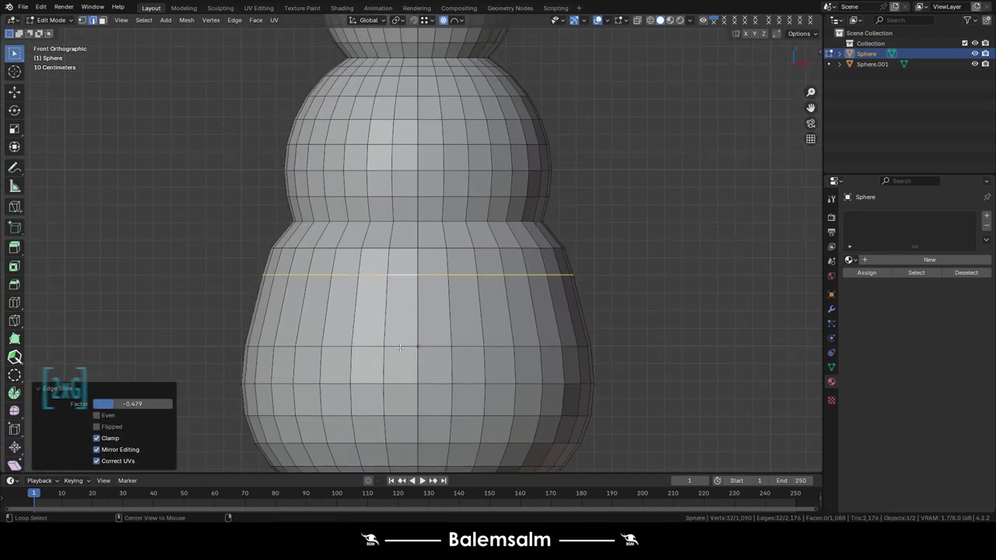
{"action": "left_click", "coordinate": [401, 347], "text": "alt"}
{"action": "key", "text": "g"}
{"action": "key", "text": "g"}
{"action": "left_click", "coordinate": [397, 329]}
Widen a body loop with proportional scaling and add a loop cut across the body.
{"action": "key", "text": "s"}
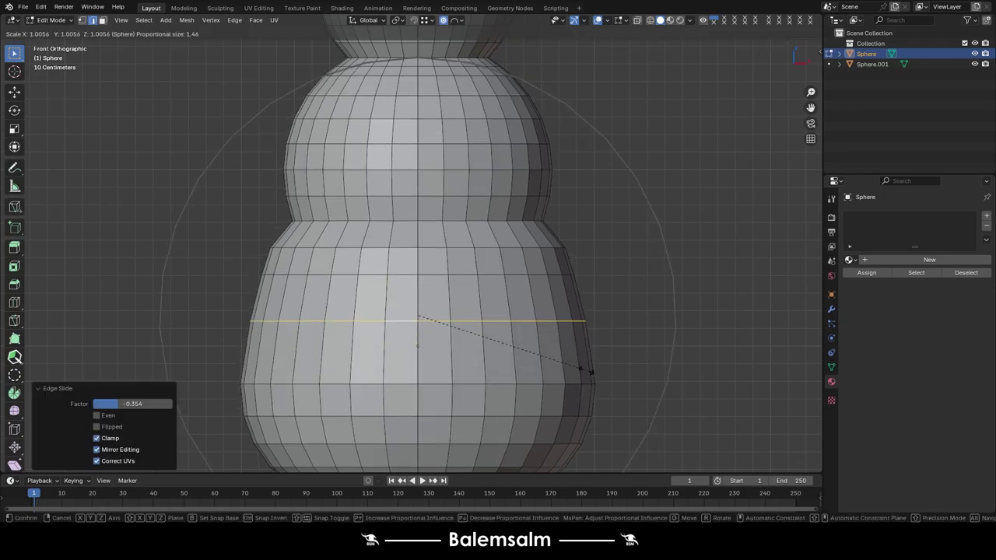
{"action": "scroll", "coordinate": [589, 372], "scroll_direction": "up", "scroll_amount": 3}
{"action": "scroll", "coordinate": [589, 369], "scroll_direction": "up", "scroll_amount": 3}
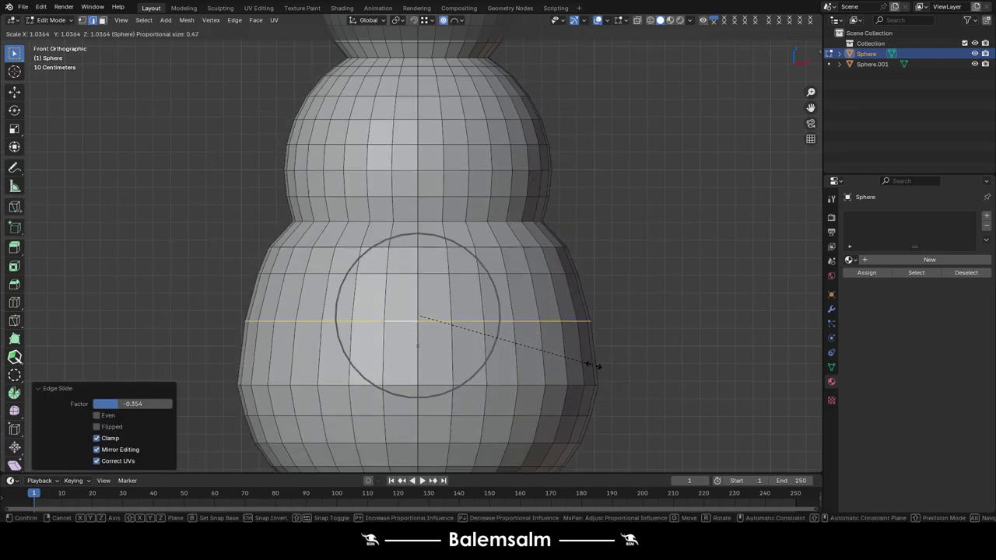
{"action": "left_click", "coordinate": [590, 361]}
{"action": "left_click", "coordinate": [564, 354]}
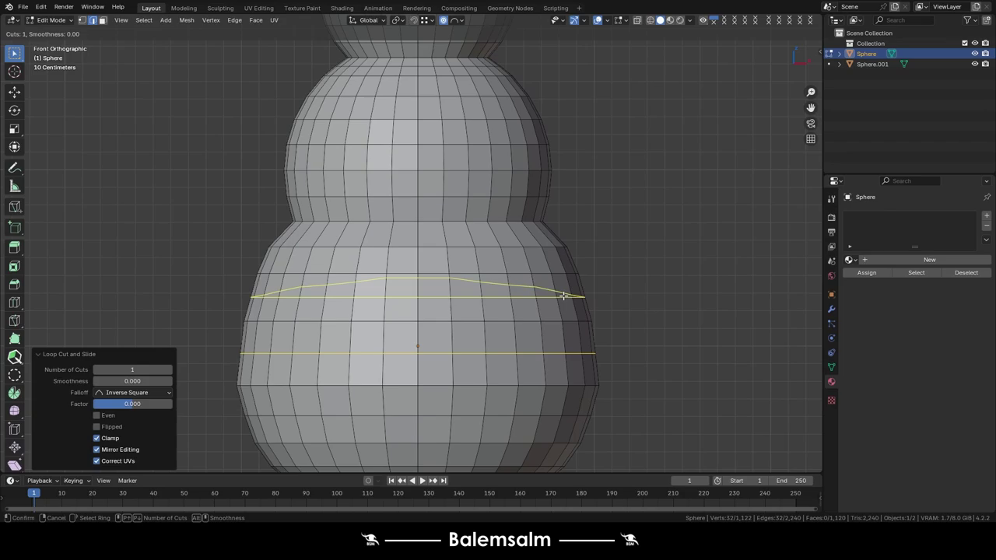
{"action": "key", "text": "Tab"}
{"action": "scroll", "coordinate": [614, 327], "scroll_direction": "down", "scroll_amount": 5}
{"action": "middle_click_drag", "start_coordinate": [596, 317], "coordinate": [596, 306]}
Narrow a body loop with proportional scaling.
{"action": "key", "text": "Tab"}
{"action": "scroll", "coordinate": [533, 395], "scroll_direction": "up", "scroll_amount": 5}
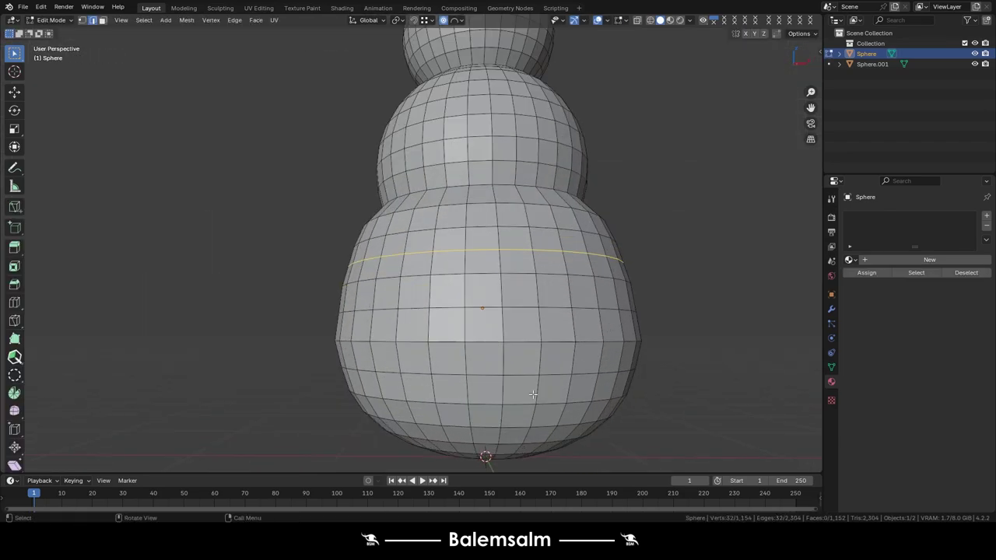
{"action": "scroll", "coordinate": [561, 363], "scroll_direction": "up", "scroll_amount": 2}
{"action": "key", "text": "s"}
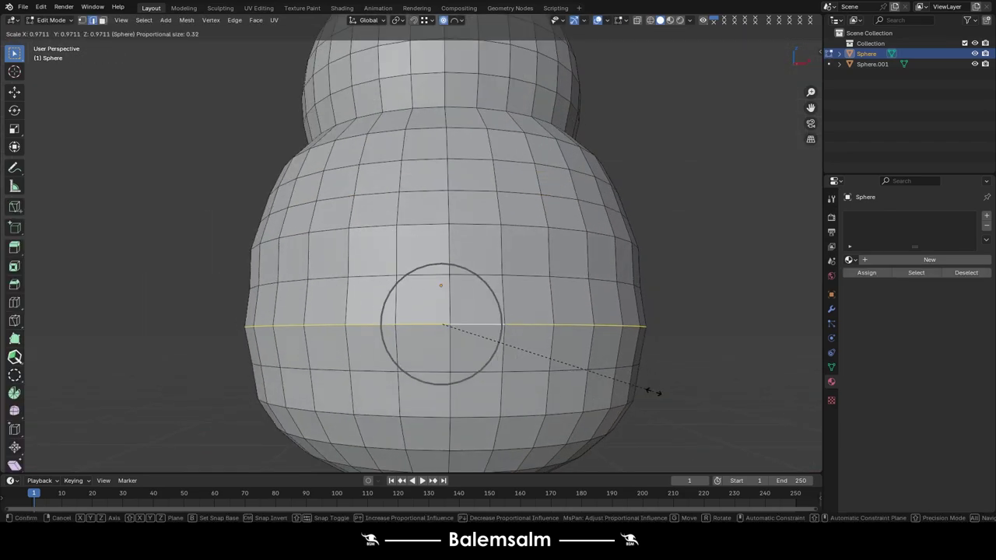
{"action": "scroll", "coordinate": [653, 392], "scroll_direction": "up", "scroll_amount": 2}
{"action": "left_click", "coordinate": [654, 388]}
{"action": "key", "text": "Tab"}
{"action": "scroll", "coordinate": [524, 228], "scroll_direction": "down", "scroll_amount": 5}
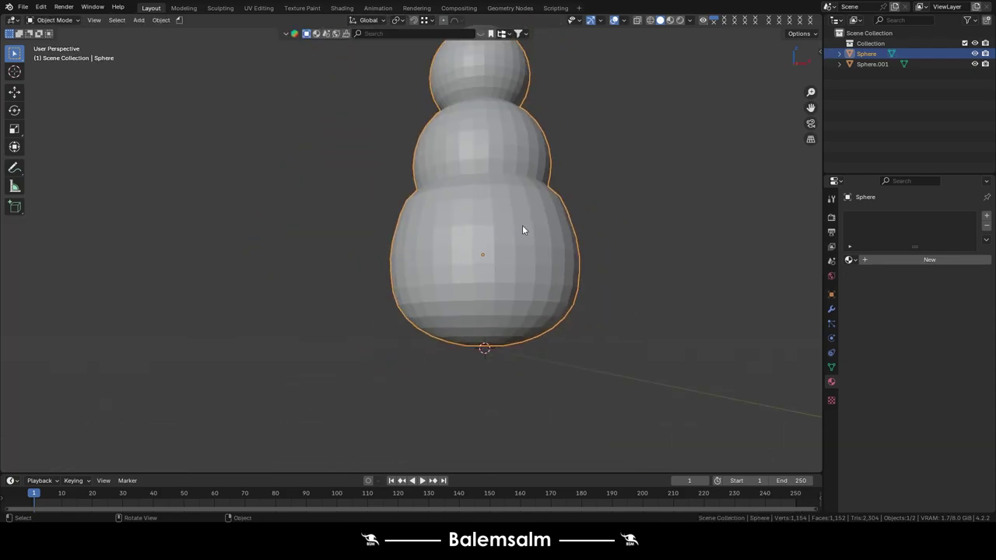
{"action": "scroll", "coordinate": [471, 333], "scroll_direction": "down", "scroll_amount": 3}
Add a loop cut just below the middle snowball and resize it.
{"action": "key", "text": "Tab"}
{"action": "scroll", "coordinate": [498, 327], "scroll_direction": "up", "scroll_amount": 5}
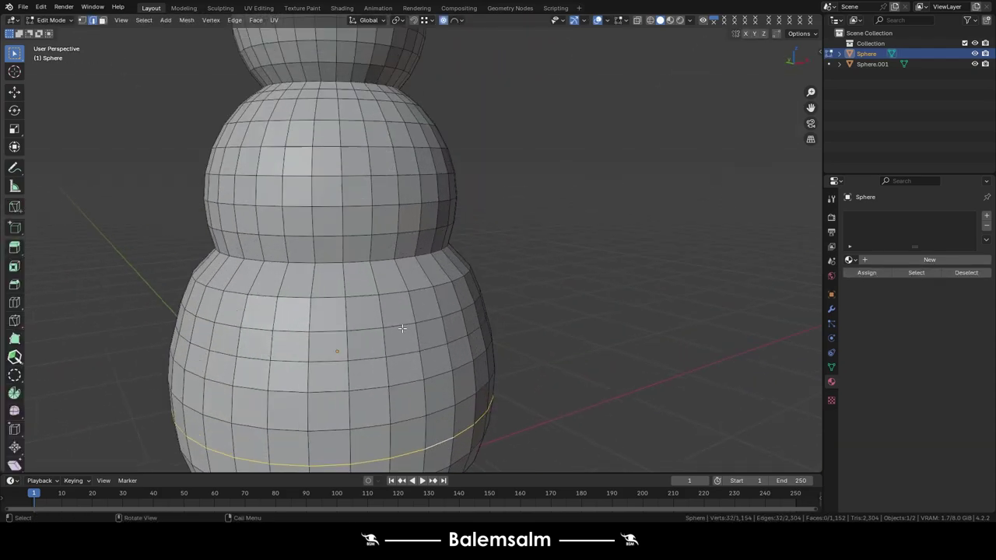
{"action": "scroll", "coordinate": [426, 269], "scroll_direction": "up", "scroll_amount": 3}
{"action": "left_click", "coordinate": [432, 258]}
{"action": "right_click", "coordinate": [432, 257]}
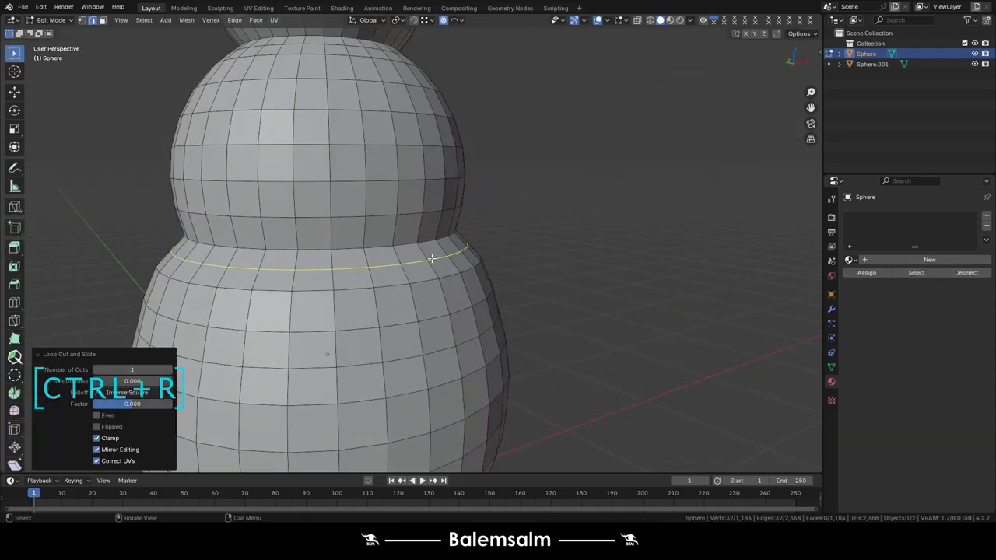
{"action": "key", "text": "s"}
{"action": "scroll", "coordinate": [535, 292], "scroll_direction": "up", "scroll_amount": 2}
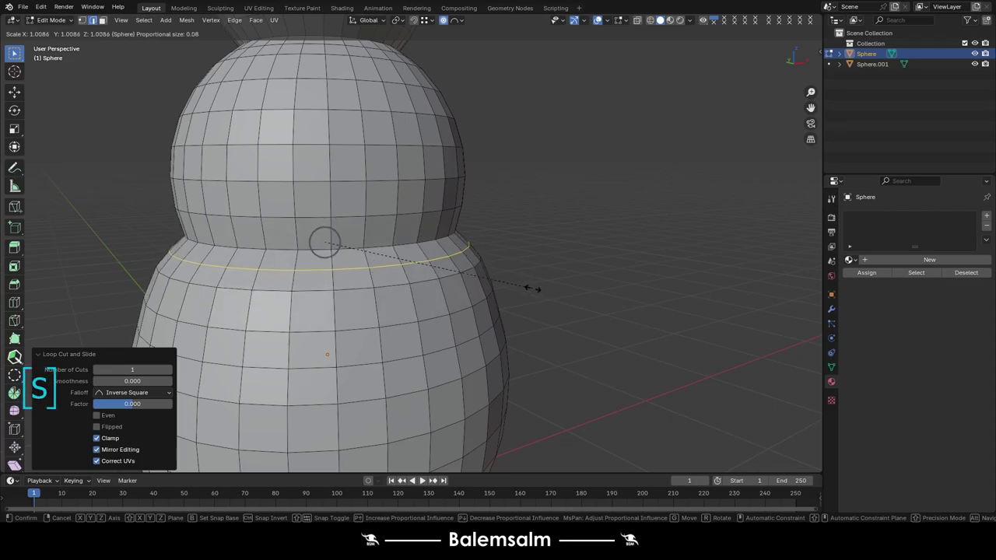
{"action": "left_click", "coordinate": [535, 289]}
{"action": "key", "text": "Tab"}
{"action": "scroll", "coordinate": [514, 300], "scroll_direction": "down", "scroll_amount": 3}
{"action": "middle_click_drag", "start_coordinate": [514, 300], "coordinate": [591, 270]}
Shade the snowman smooth.
{"action": "scroll", "coordinate": [654, 323], "scroll_direction": "up", "scroll_amount": 2}
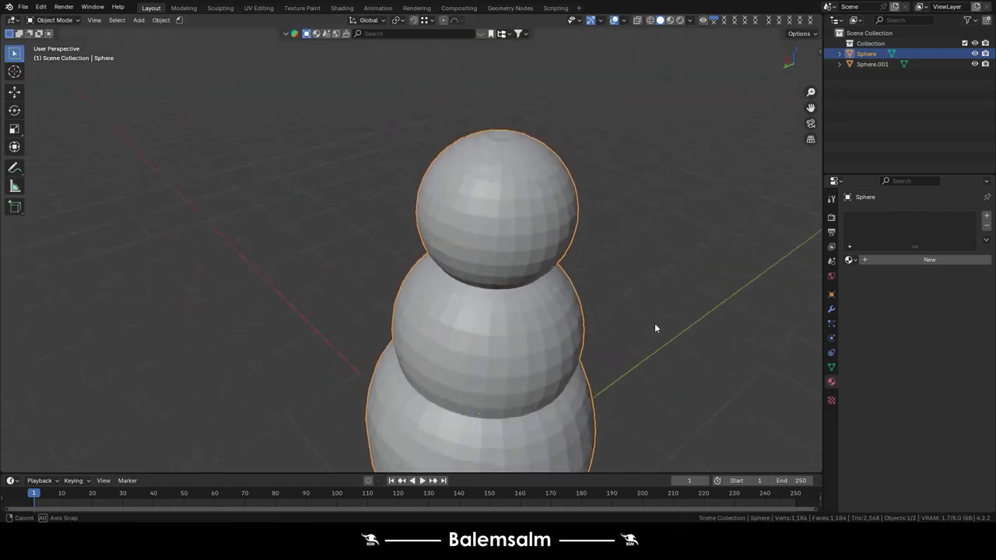
{"action": "scroll", "coordinate": [483, 280], "scroll_direction": "down", "scroll_amount": 2}
{"action": "middle_click_drag", "start_coordinate": [482, 280], "coordinate": [414, 344]}
{"action": "scroll", "coordinate": [467, 280], "scroll_direction": "up", "scroll_amount": 3}
{"action": "right_click", "coordinate": [469, 276]}
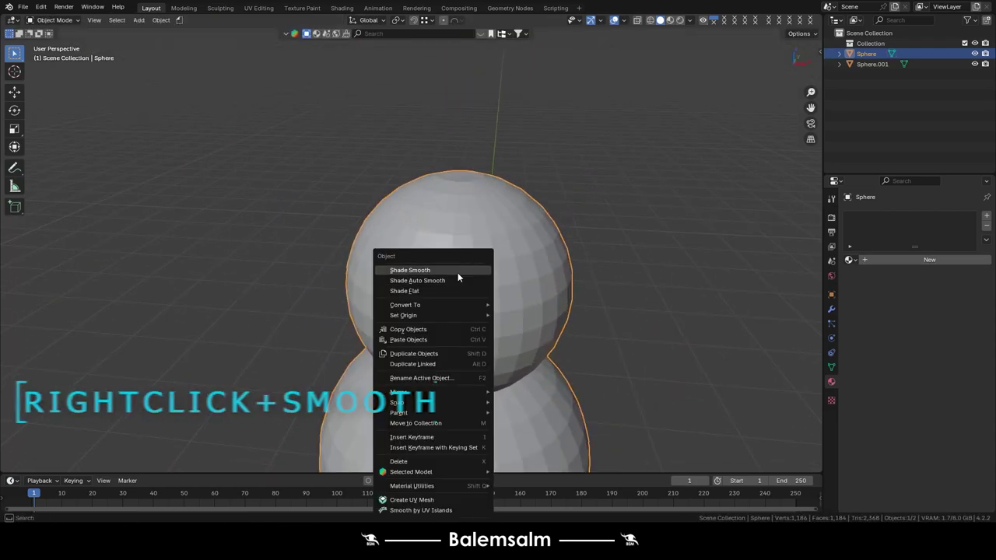
{"action": "left_click", "coordinate": [458, 273]}
{"action": "scroll", "coordinate": [491, 318], "scroll_direction": "down", "scroll_amount": 2}
{"action": "mouse_move", "coordinate": [491, 314]}
{"action": "middle_mouse_down"}
{"action": "mouse_move", "coordinate": [450, 283]}
{"action": "mouse_move", "coordinate": [362, 256]}
{"action": "mouse_move", "coordinate": [222, 278]}
{"action": "mouse_move", "coordinate": [462, 279]}
{"action": "mouse_move", "coordinate": [456, 298]}
{"action": "middle_mouse_up"}
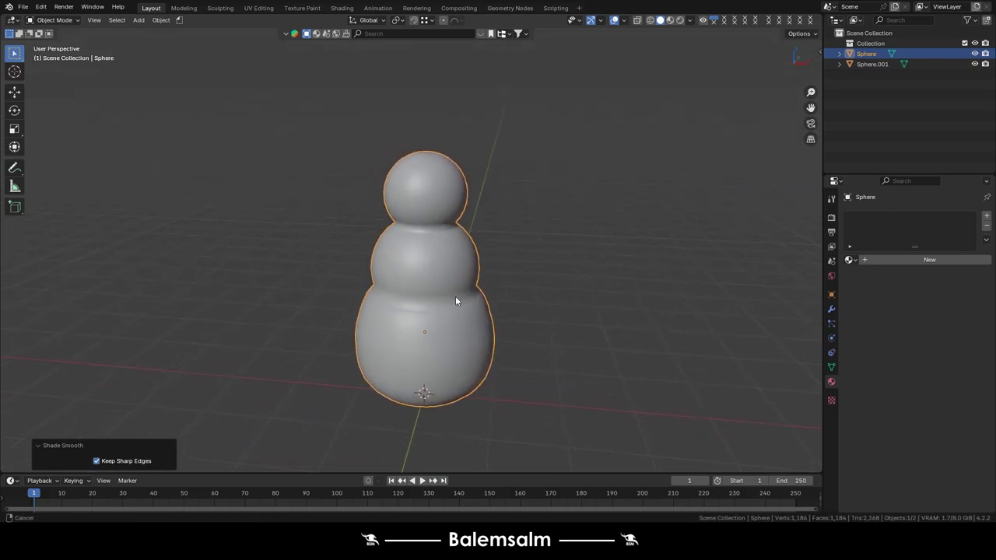
Add and apply a Simple Subdivision Surface modifier, raising the mesh to 4,738 vertices.
{"action": "left_click", "coordinate": [831, 314]}
{"action": "left_click", "coordinate": [880, 219]}
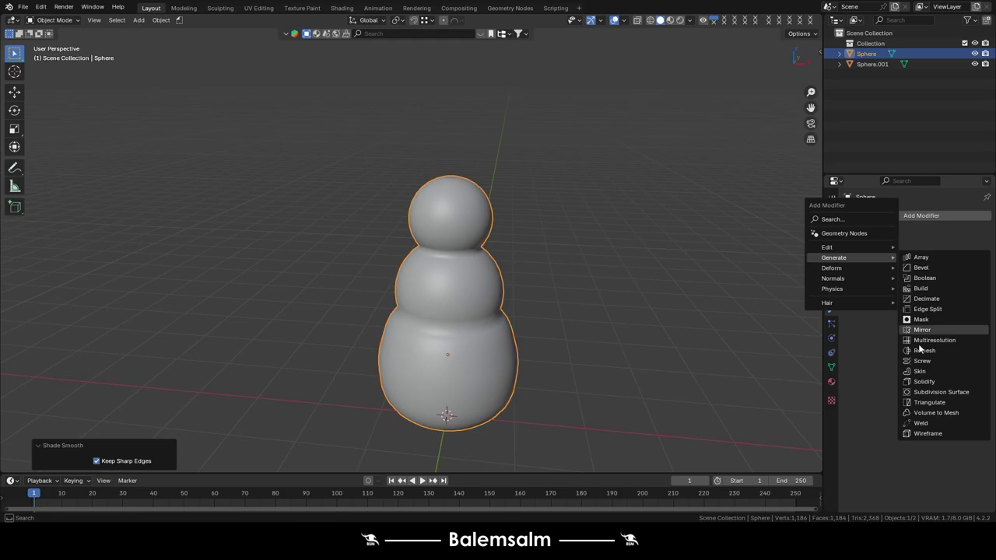
{"action": "left_click", "coordinate": [918, 393]}
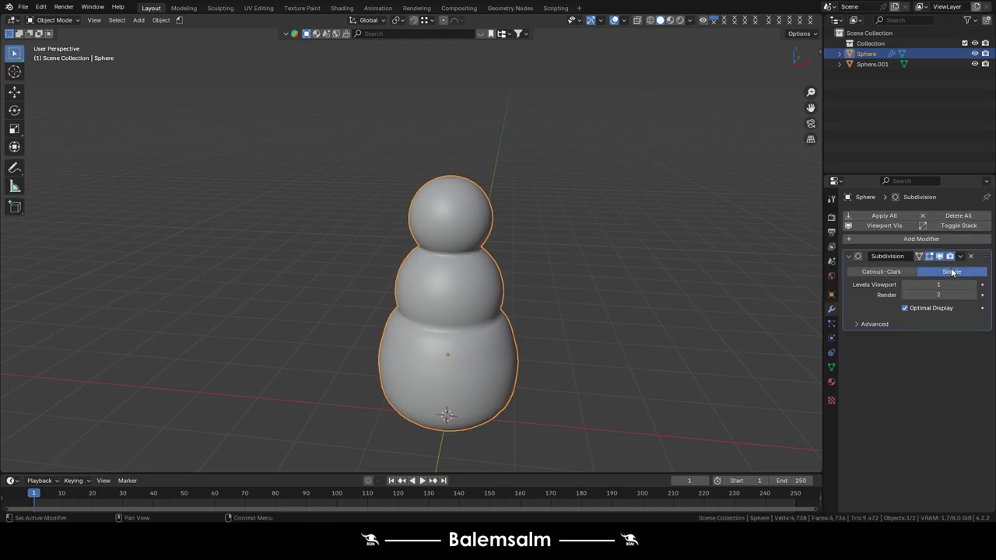
{"action": "scroll", "coordinate": [504, 253], "scroll_direction": "up", "scroll_amount": 2}
{"action": "scroll", "coordinate": [504, 254], "scroll_direction": "up", "scroll_amount": 3}
{"action": "left_click", "coordinate": [883, 216]}
{"action": "key", "text": "Tab"}
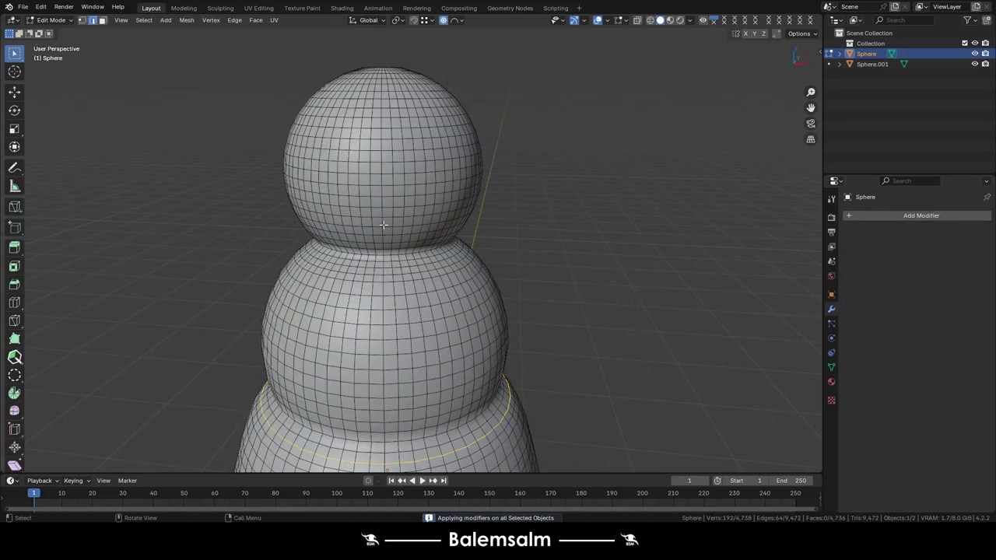
{"action": "key", "text": "Tab"}
{"action": "left_click", "coordinate": [915, 211]}
{"action": "mouse_move", "coordinate": [869, 212]}
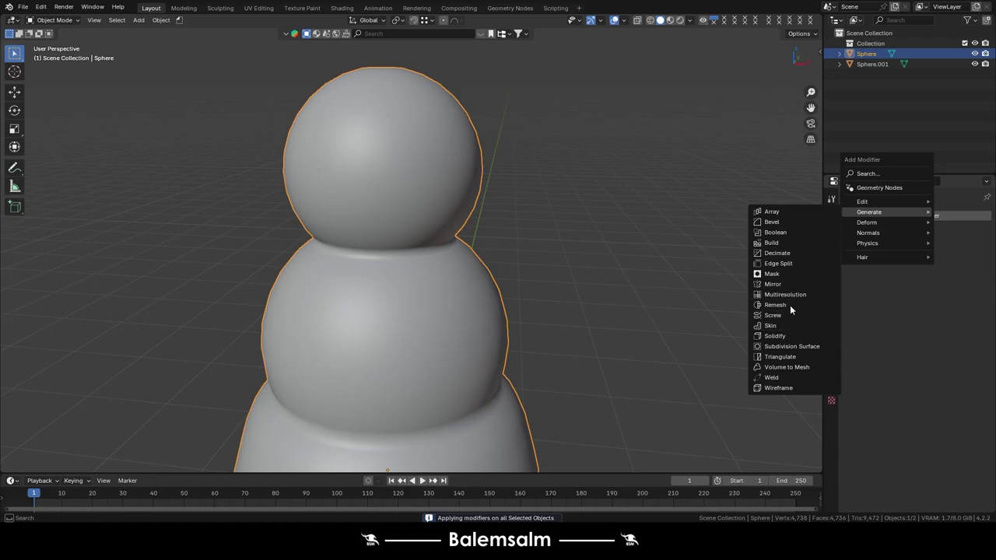
Add a Displace modifier to the snowman driven by a new Clouds noise texture.
{"action": "left_click", "coordinate": [787, 250]}
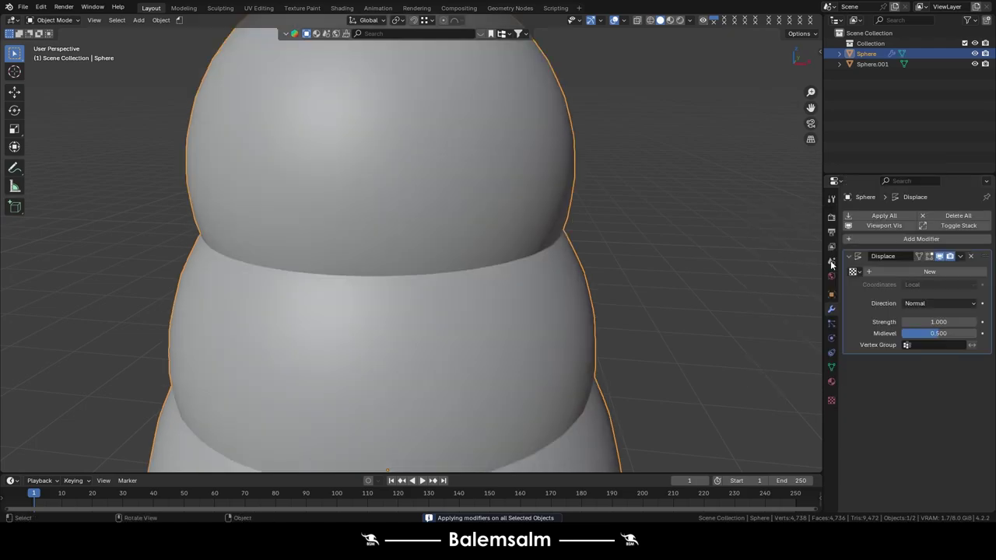
{"action": "left_click", "coordinate": [915, 272]}
{"action": "left_click", "coordinate": [978, 273]}
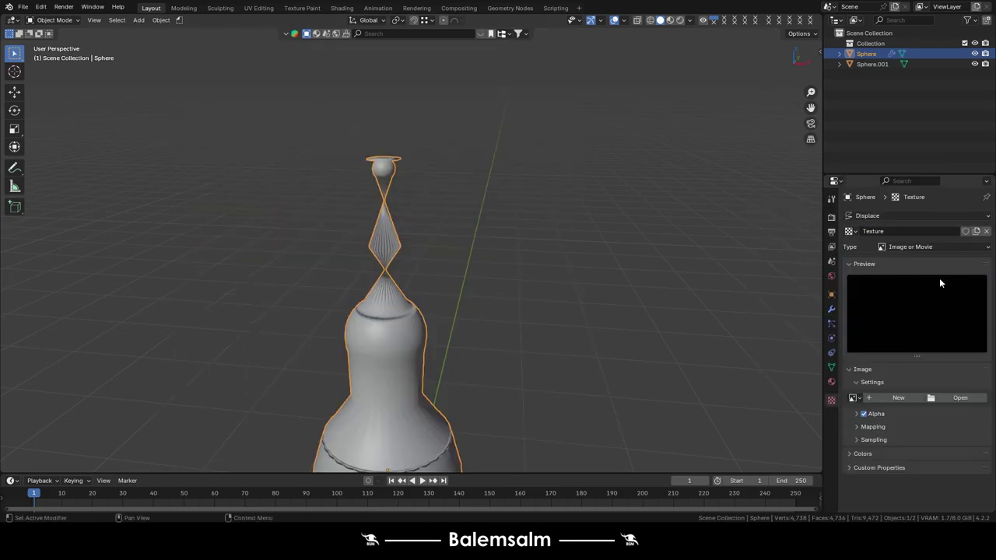
{"action": "left_click", "coordinate": [899, 248]}
{"action": "left_click", "coordinate": [896, 281]}
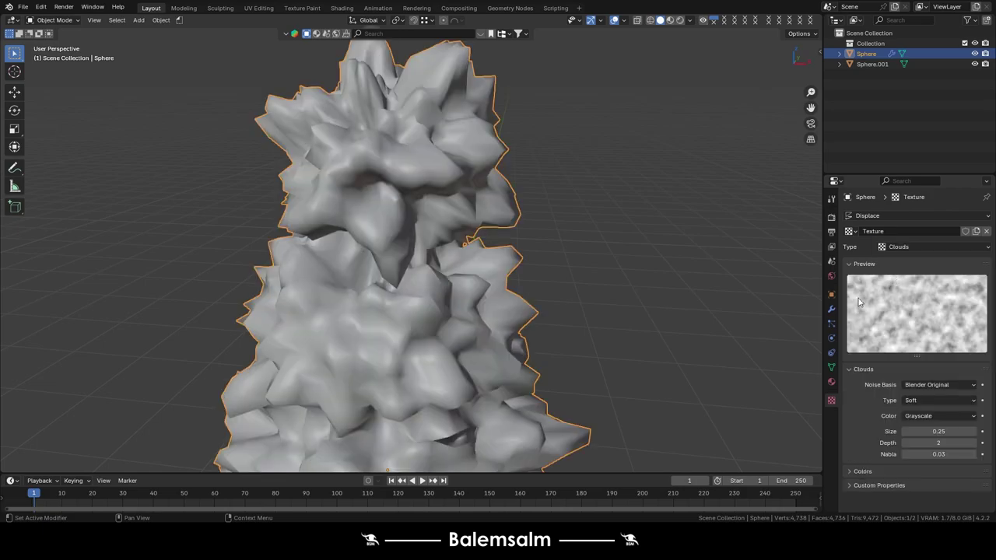
{"action": "left_click", "coordinate": [831, 310]}
Lower the Displace strength to 0.090 for a subtle lumpy surface.
{"action": "left_click_drag", "start_coordinate": [938, 321], "coordinate": [864, 321]}
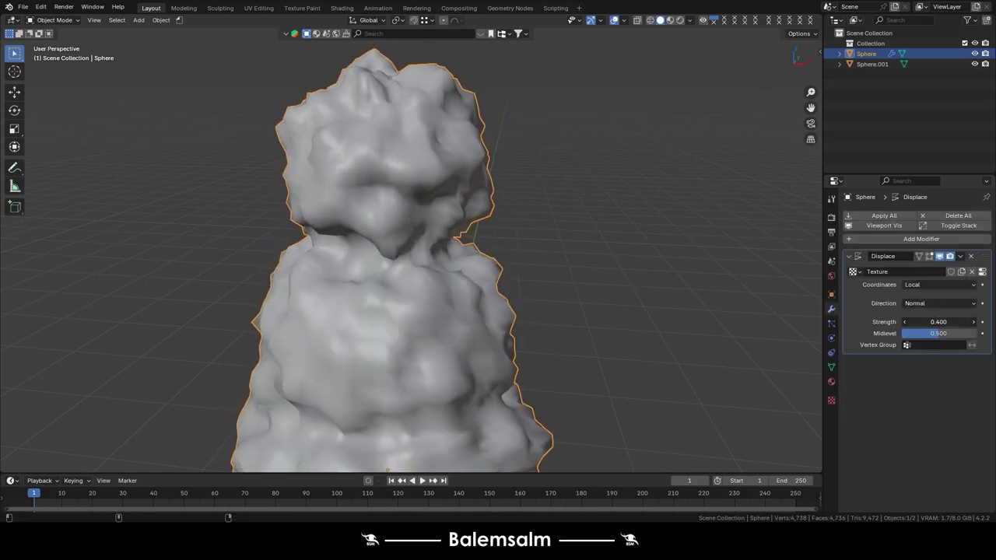
{"action": "left_click", "coordinate": [744, 285]}
{"action": "mouse_move", "coordinate": [744, 286]}
{"action": "middle_mouse_down"}
{"action": "mouse_move", "coordinate": [365, 338]}
{"action": "mouse_move", "coordinate": [514, 303]}
{"action": "mouse_move", "coordinate": [620, 308]}
{"action": "mouse_move", "coordinate": [430, 341]}
{"action": "mouse_move", "coordinate": [394, 324]}
{"action": "middle_mouse_up"}
{"action": "left_click", "coordinate": [394, 324]}
{"action": "scroll", "coordinate": [394, 324], "scroll_direction": "up", "scroll_amount": 6}
{"action": "left_click_drag", "start_coordinate": [934, 321], "coordinate": [906, 322]}
{"action": "scroll", "coordinate": [435, 303], "scroll_direction": "down", "scroll_amount": 4}
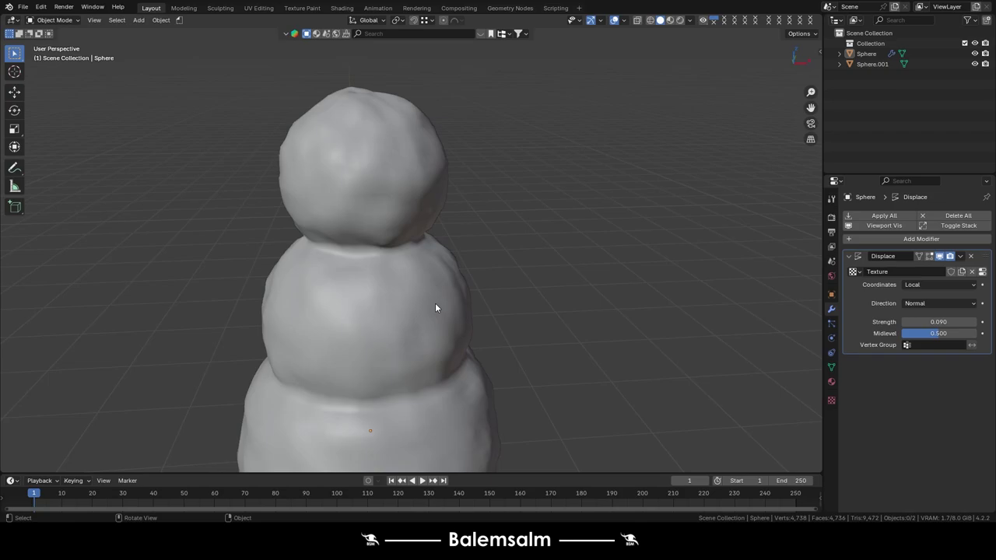
{"action": "scroll", "coordinate": [550, 287], "scroll_direction": "down", "scroll_amount": 2}
{"action": "left_click", "coordinate": [589, 314]}
{"action": "middle_click_drag", "start_coordinate": [589, 314], "coordinate": [395, 313]}
{"action": "left_click", "coordinate": [395, 309]}
{"action": "scroll", "coordinate": [395, 309], "scroll_direction": "up", "scroll_amount": 3}
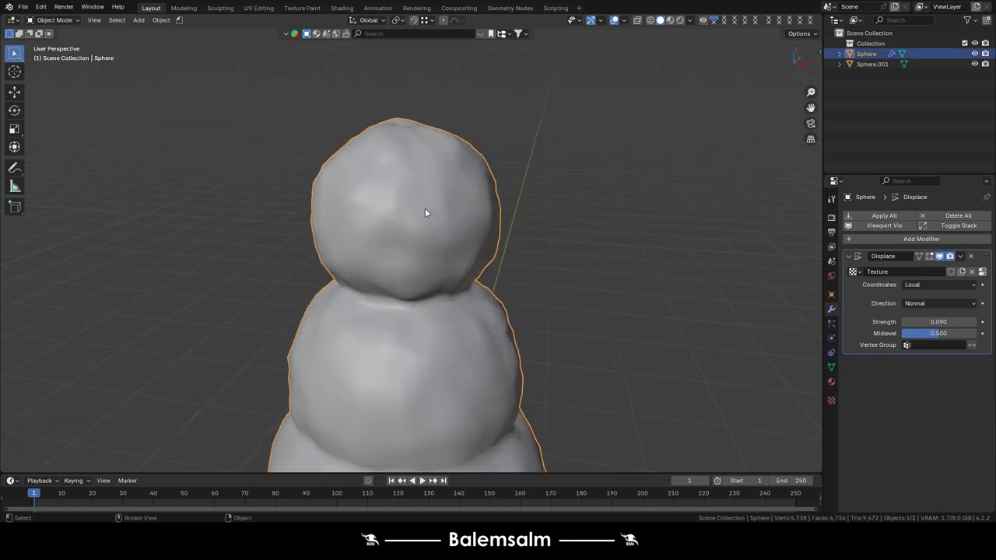
{"action": "mouse_move", "coordinate": [425, 208]}
{"action": "middle_mouse_down"}
{"action": "mouse_move", "coordinate": [438, 275]}
{"action": "mouse_move", "coordinate": [419, 181]}
{"action": "middle_mouse_up"}
{"action": "scroll", "coordinate": [458, 274], "scroll_direction": "down", "scroll_amount": 1}
{"action": "scroll", "coordinate": [459, 274], "scroll_direction": "down", "scroll_amount": 2}
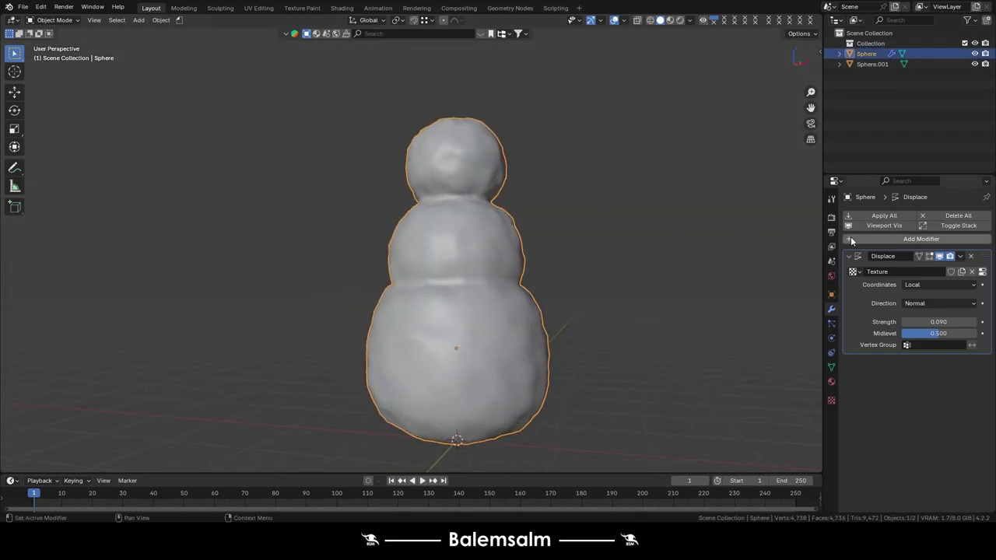
Apply the Displace modifier so the lumpiness becomes permanent on the mesh.
{"action": "left_click", "coordinate": [868, 217]}
{"action": "mouse_move", "coordinate": [591, 216]}
{"action": "middle_mouse_down"}
{"action": "mouse_move", "coordinate": [570, 196]}
{"action": "mouse_move", "coordinate": [459, 276]}
{"action": "mouse_move", "coordinate": [539, 225]}
{"action": "mouse_move", "coordinate": [367, 208]}
{"action": "mouse_move", "coordinate": [533, 228]}
{"action": "middle_mouse_up"}
{"action": "left_click", "coordinate": [539, 226]}
{"action": "scroll", "coordinate": [539, 226], "scroll_direction": "up", "scroll_amount": 2}
{"action": "scroll", "coordinate": [538, 235], "scroll_direction": "up", "scroll_amount": 2}
{"action": "scroll", "coordinate": [471, 225], "scroll_direction": "down", "scroll_amount": 4}
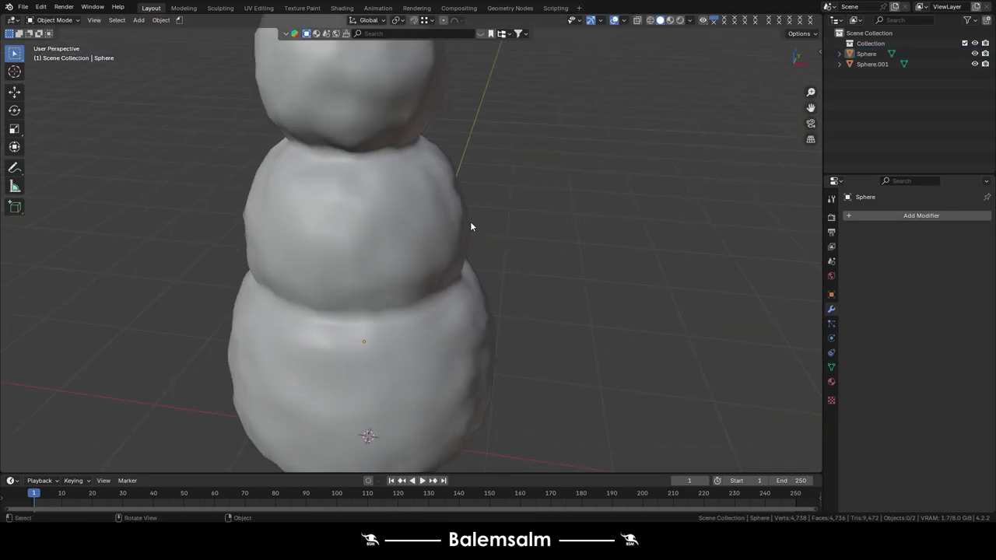
{"action": "middle_click_drag", "start_coordinate": [471, 225], "coordinate": [473, 224]}
{"action": "scroll", "coordinate": [473, 224], "scroll_direction": "up", "scroll_amount": 4}
{"action": "scroll", "coordinate": [481, 226], "scroll_direction": "down", "scroll_amount": 3}
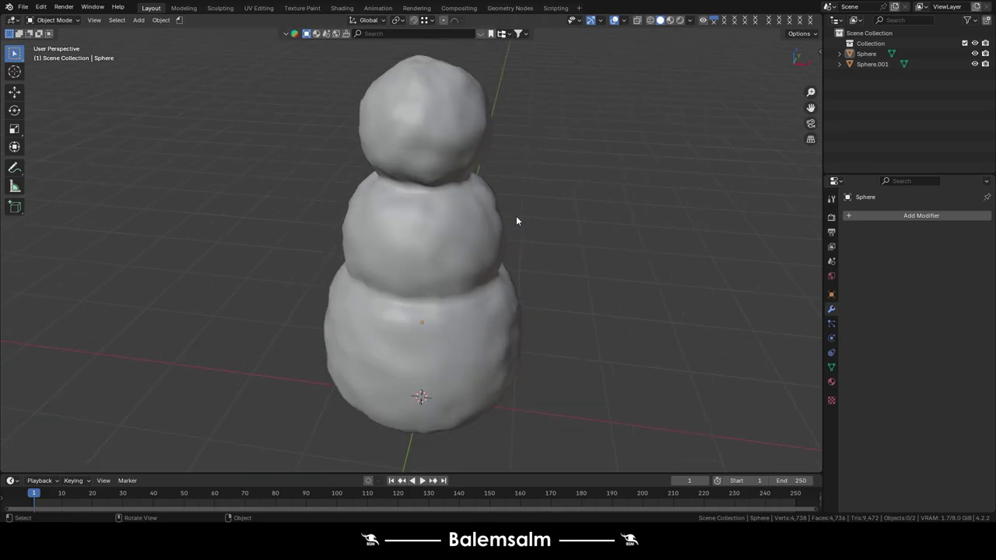
Add a plane and scale it up into a wide ground under the snowman.
{"action": "key", "text": "shift+a"}
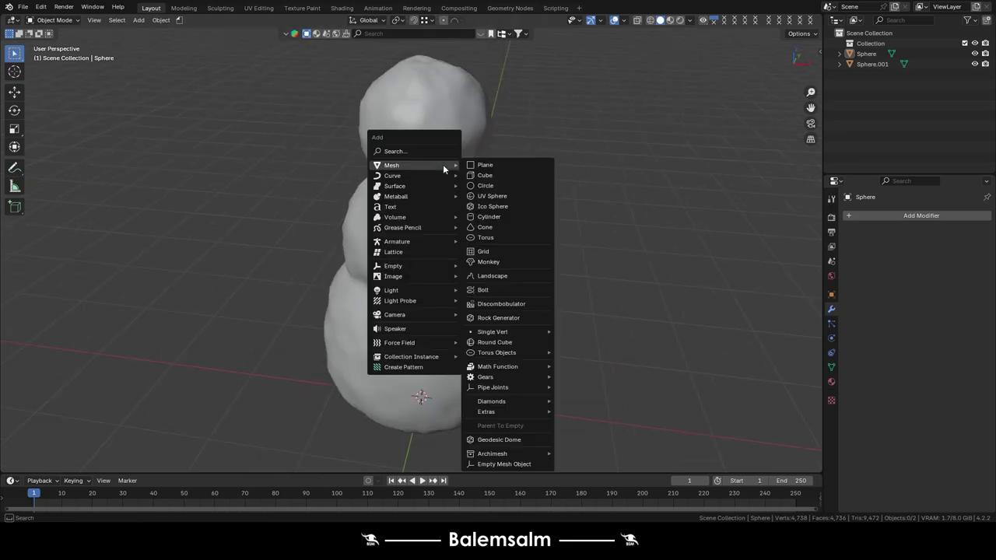
{"action": "left_click", "coordinate": [490, 165]}
{"action": "scroll", "coordinate": [475, 245], "scroll_direction": "down", "scroll_amount": 4}
{"action": "key", "text": "s"}
{"action": "left_click_drag", "start_coordinate": [511, 285], "coordinate": [756, 293]}
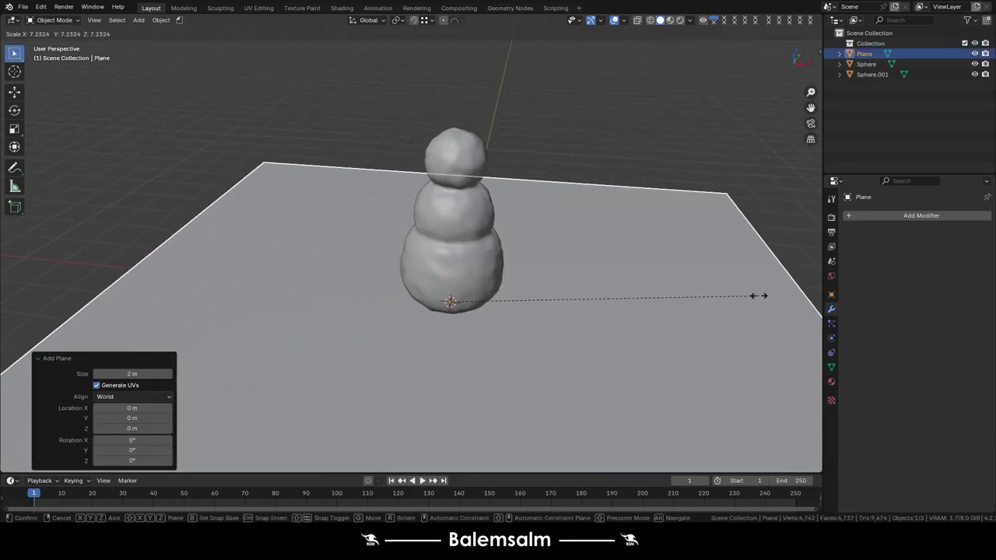
{"action": "left_click", "coordinate": [755, 293]}
Shrink the snowman and apply its new scale.
{"action": "left_click", "coordinate": [463, 231]}
{"action": "scroll", "coordinate": [638, 295], "scroll_direction": "up", "scroll_amount": 3}
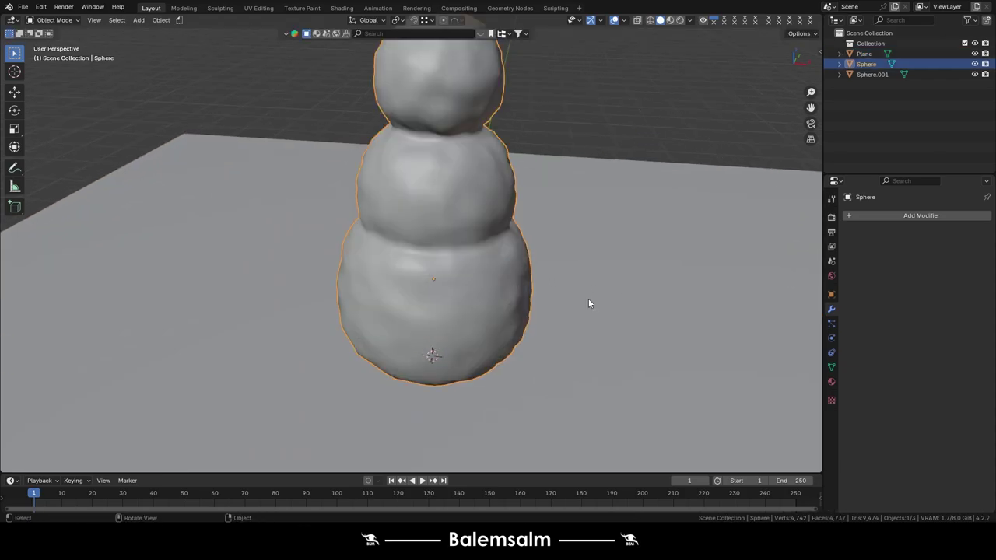
{"action": "left_click", "coordinate": [427, 20]}
{"action": "key", "text": "s"}
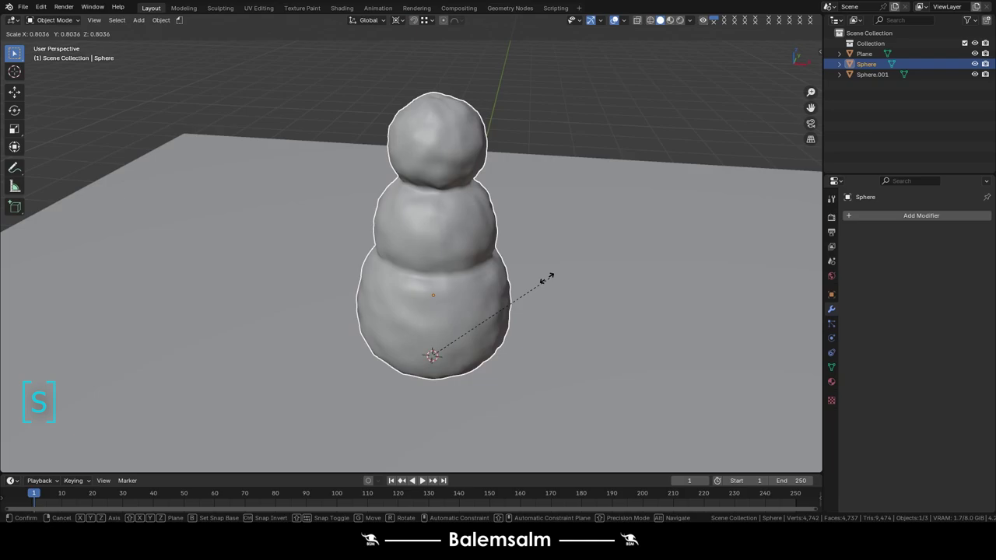
{"action": "left_click", "coordinate": [502, 273]}
{"action": "key", "text": "ctrl+a"}
{"action": "left_click", "coordinate": [541, 264]}
Apply the ground plane's transforms and rename the objects GROUND and SNOWMAN.
{"action": "left_click", "coordinate": [549, 247]}
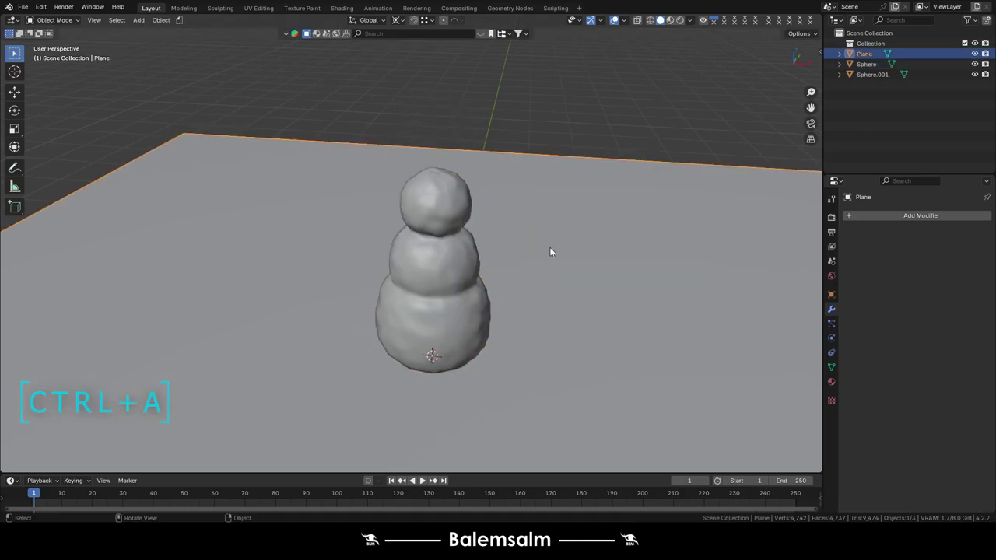
{"action": "key", "text": "ctrl+a"}
{"action": "left_click", "coordinate": [601, 250]}
{"action": "left_click", "coordinate": [482, 291]}
{"action": "scroll", "coordinate": [482, 291], "scroll_direction": "up", "scroll_amount": 5}
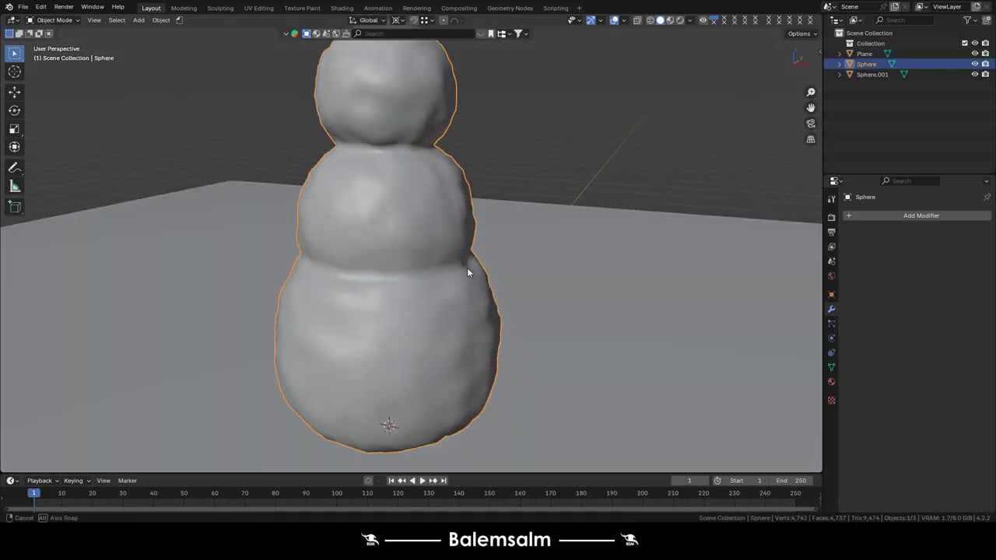
{"action": "mouse_move", "coordinate": [469, 268]}
{"action": "middle_mouse_down"}
{"action": "mouse_move", "coordinate": [365, 250]}
{"action": "mouse_move", "coordinate": [450, 265]}
{"action": "mouse_move", "coordinate": [584, 241]}
{"action": "middle_mouse_up"}
{"action": "left_click", "coordinate": [549, 191]}
{"action": "scroll", "coordinate": [502, 260], "scroll_direction": "down", "scroll_amount": 3}
{"action": "left_click", "coordinate": [585, 241]}
{"action": "key", "text": "ctrl+a"}
{"action": "left_click", "coordinate": [617, 190]}
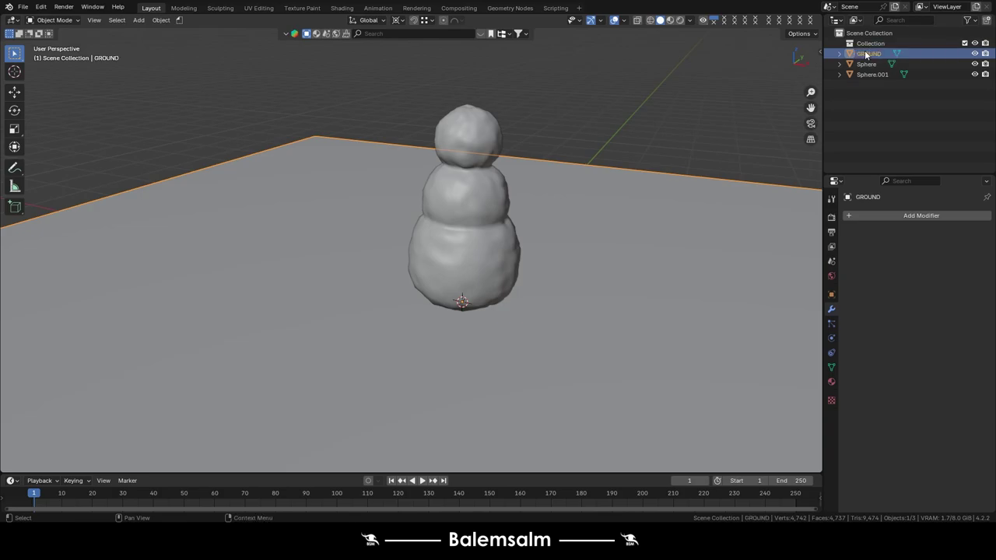
{"action": "left_click", "coordinate": [866, 64]}
{"action": "type", "text": "SNOWMAN"}
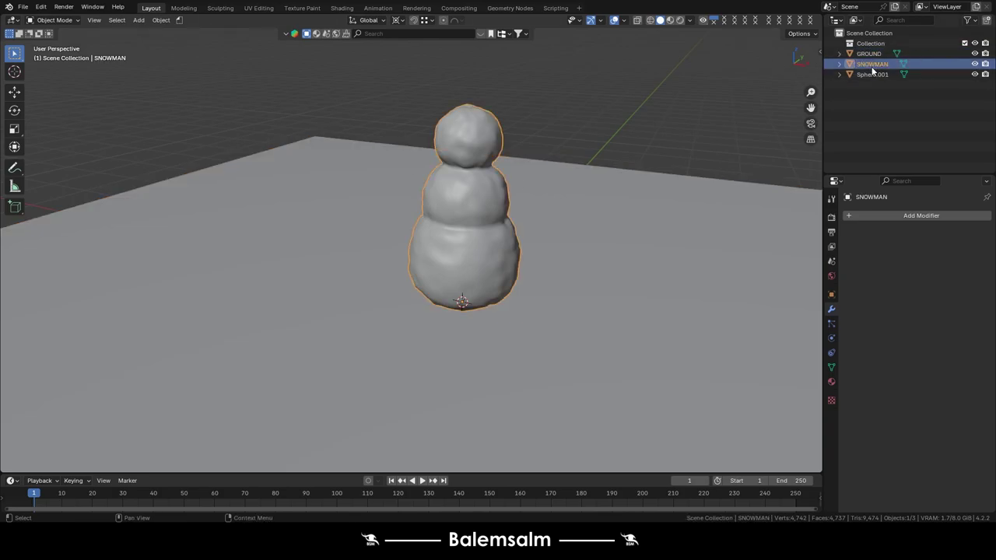
{"action": "left_click", "coordinate": [898, 75]}
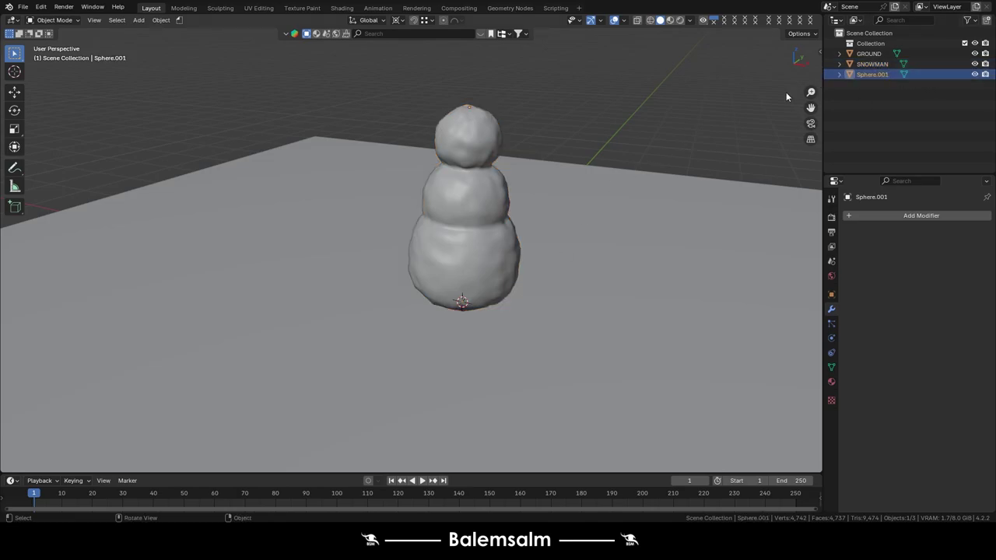
Delete the leftover Sphere.001 object.
{"action": "key", "text": "x"}
{"action": "left_click", "coordinate": [620, 225]}
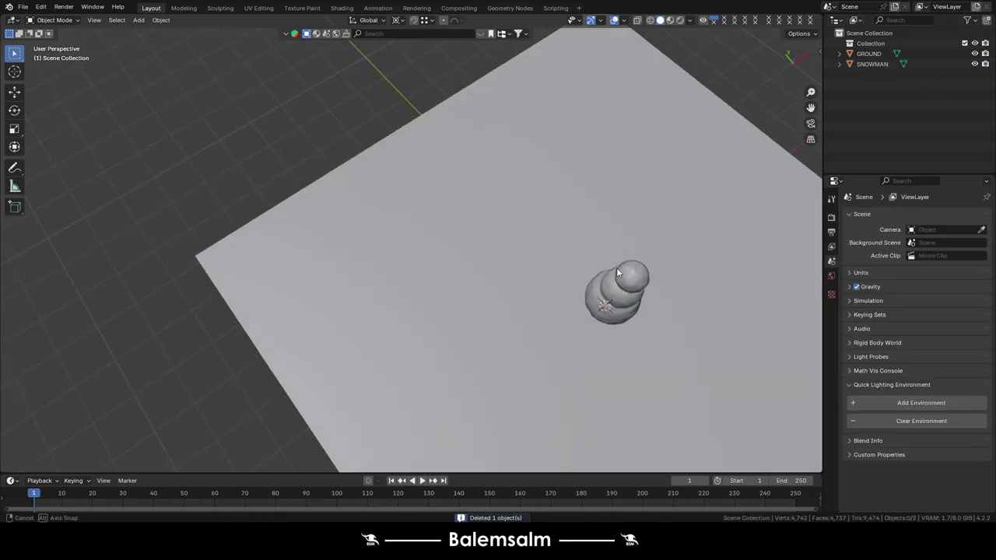
{"action": "mouse_move", "coordinate": [501, 189]}
{"action": "middle_mouse_down", "text": "ctrl"}
{"action": "mouse_move", "coordinate": [497, 228]}
{"action": "mouse_move", "coordinate": [594, 209]}
{"action": "mouse_move", "coordinate": [530, 245]}
{"action": "middle_mouse_up", "text": "ctrl"}
{"action": "scroll", "coordinate": [545, 241], "scroll_direction": "down", "scroll_amount": 4}
{"action": "scroll", "coordinate": [530, 245], "scroll_direction": "up", "scroll_amount": 6}
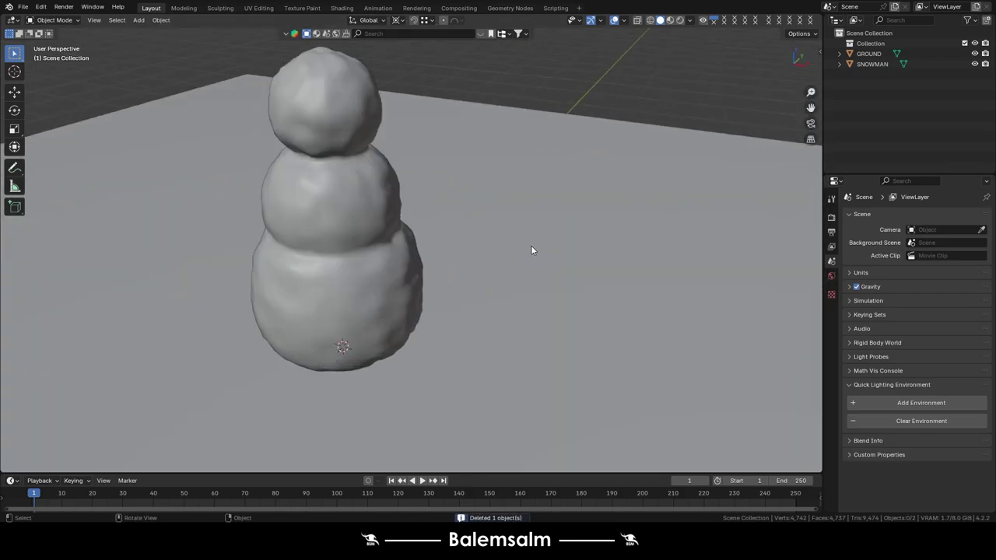
{"action": "scroll", "coordinate": [467, 237], "scroll_direction": "down", "scroll_amount": 2}
{"action": "left_click", "coordinate": [407, 234]}
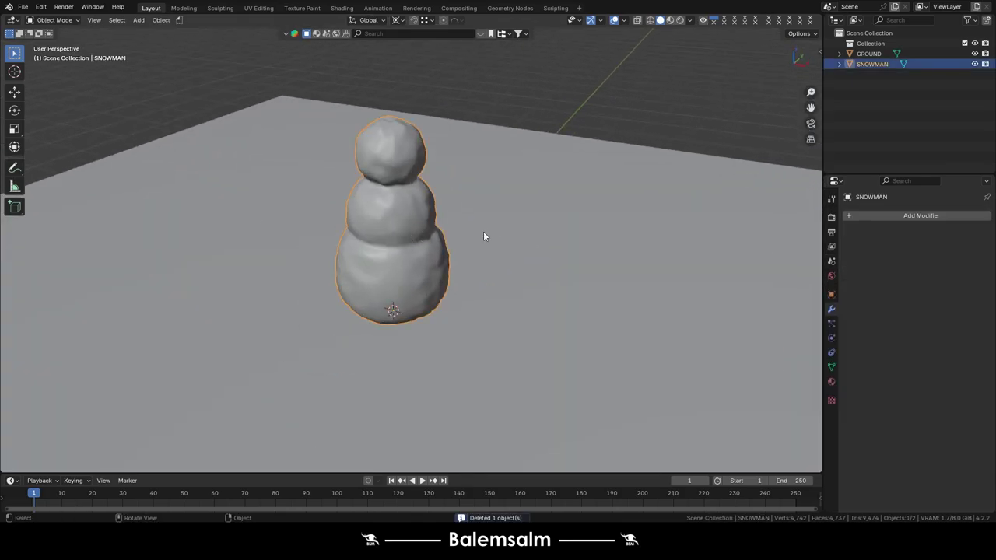
{"action": "scroll", "coordinate": [467, 229], "scroll_direction": "up", "scroll_amount": 5}
{"action": "scroll", "coordinate": [435, 216], "scroll_direction": "down", "scroll_amount": 2}
{"action": "middle_click_drag", "start_coordinate": [458, 215], "coordinate": [583, 195]}
{"action": "scroll", "coordinate": [583, 196], "scroll_direction": "down", "scroll_amount": 4}
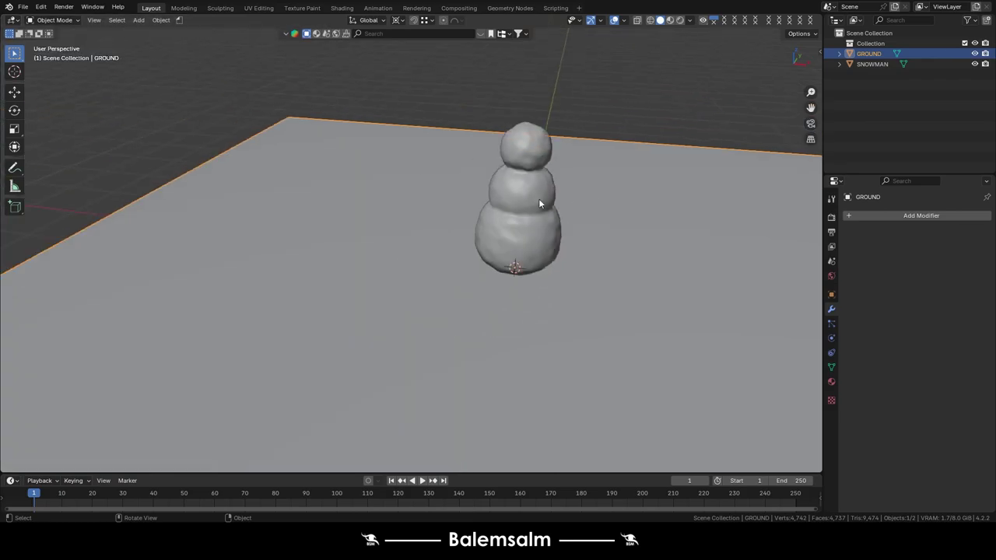
Hide the GROUND plane so only the snowman is visible.
{"action": "left_click", "coordinate": [608, 197]}
{"action": "left_click", "coordinate": [974, 53]}
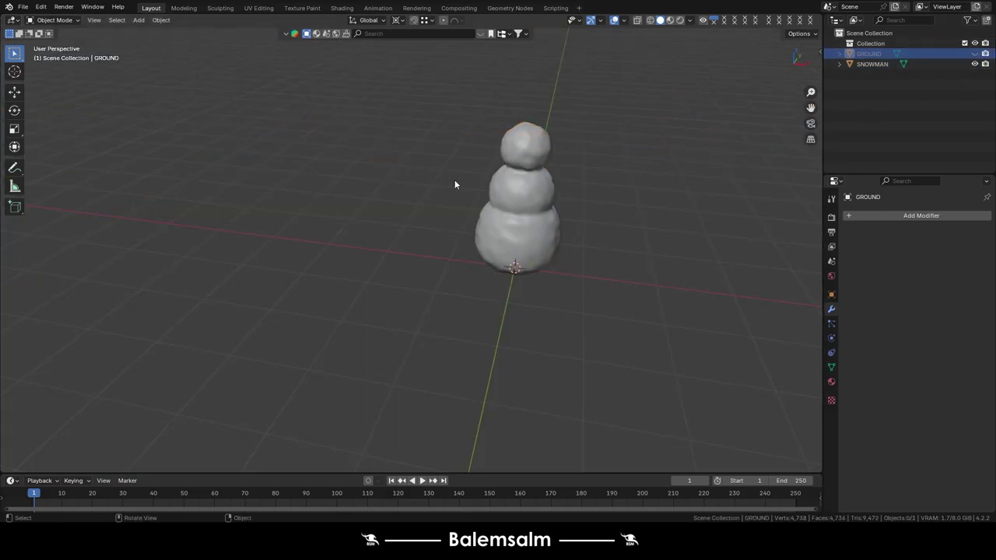
{"action": "scroll", "coordinate": [454, 180], "scroll_direction": "up", "scroll_amount": 4}
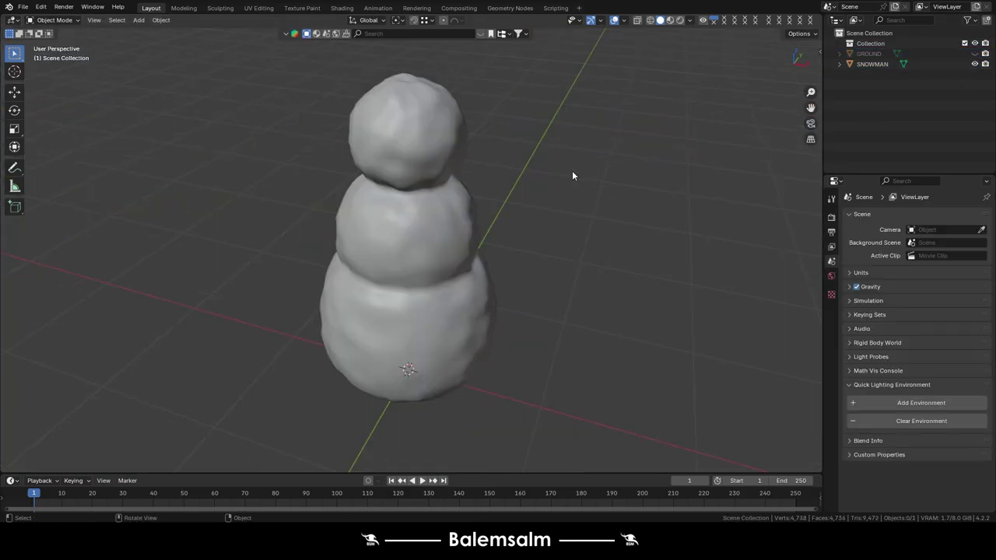
{"action": "mouse_move", "coordinate": [507, 332]}
{"action": "middle_mouse_down"}
{"action": "mouse_move", "coordinate": [436, 318]}
{"action": "mouse_move", "coordinate": [327, 268]}
{"action": "middle_mouse_up"}
From the front view, add a Bézier curve and delete all its default points.
{"action": "key", "text": "grave"}
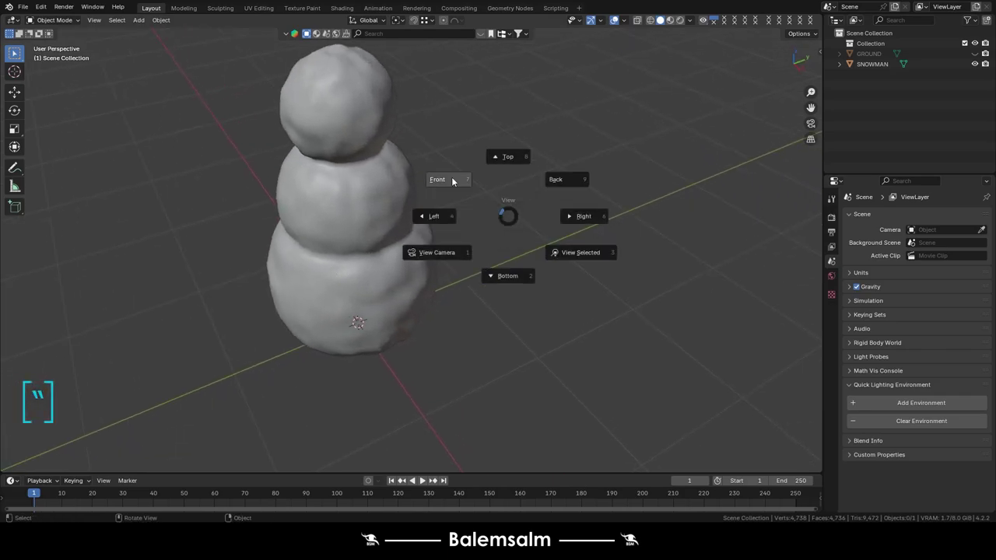
{"action": "left_click", "coordinate": [412, 161]}
{"action": "key", "text": "shift+a"}
{"action": "mouse_move", "coordinate": [352, 142]}
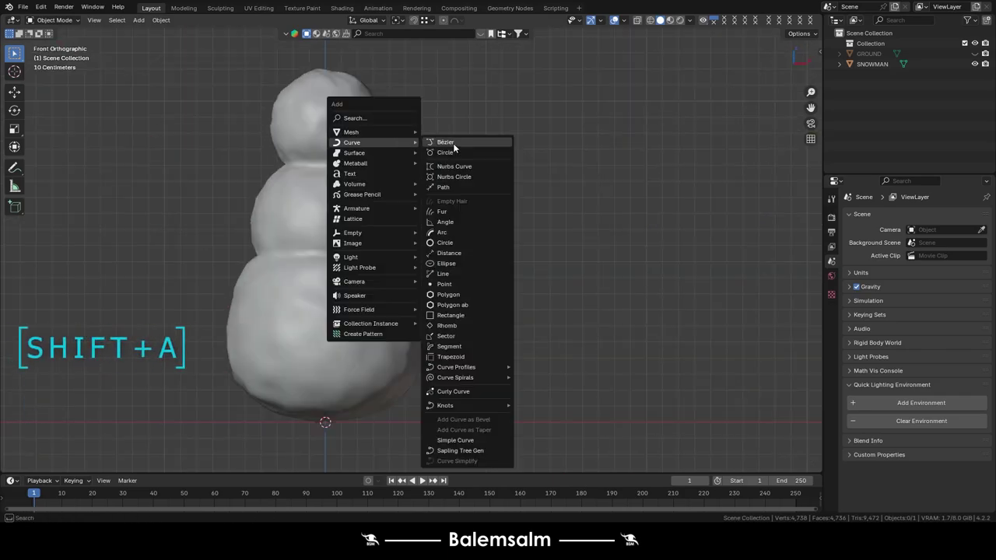
{"action": "left_click", "coordinate": [453, 143]}
{"action": "key", "text": "x"}
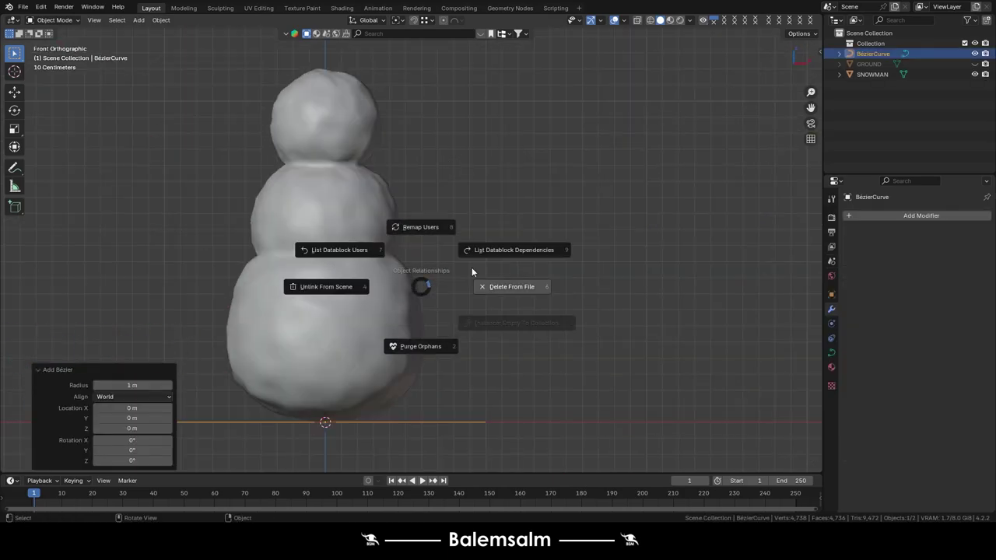
{"action": "left_click", "coordinate": [472, 267]}
{"action": "key", "text": "ctrl+z"}
{"action": "key", "text": "Tab"}
{"action": "key", "text": "x"}
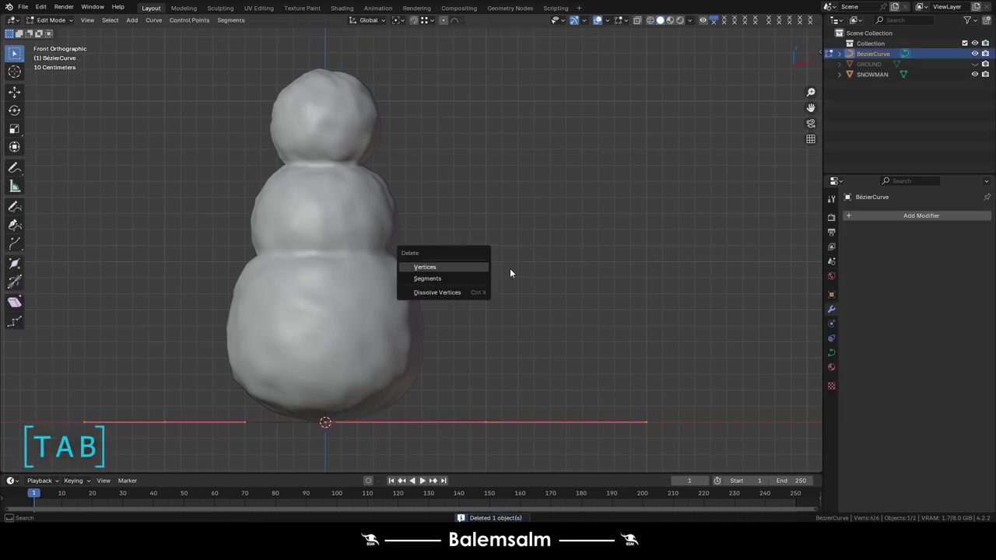
{"action": "left_click", "coordinate": [484, 272]}
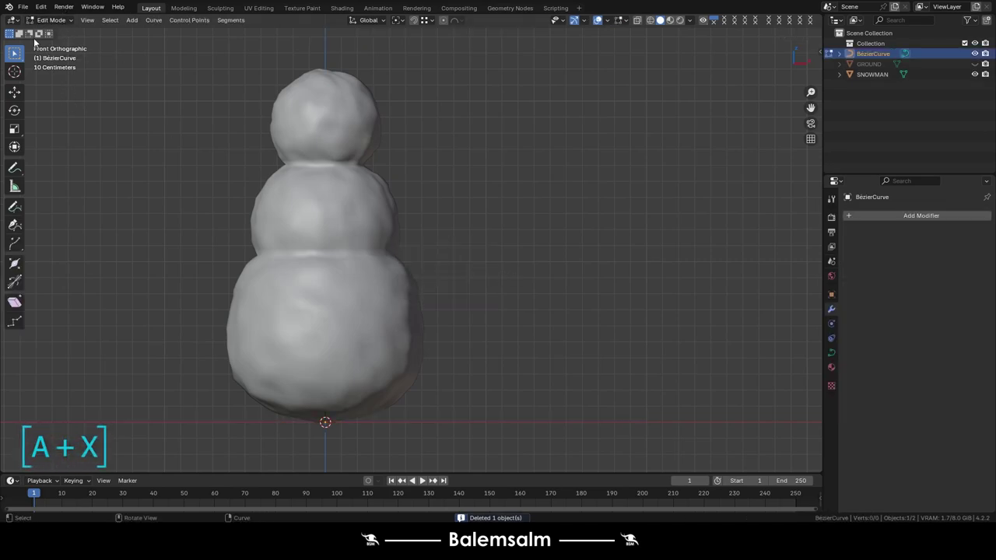
Sketch the forked twig arm freehand with the Draw Curve tool.
{"action": "left_click", "coordinate": [14, 206]}
{"action": "scroll", "coordinate": [454, 172], "scroll_direction": "up", "scroll_amount": 3}
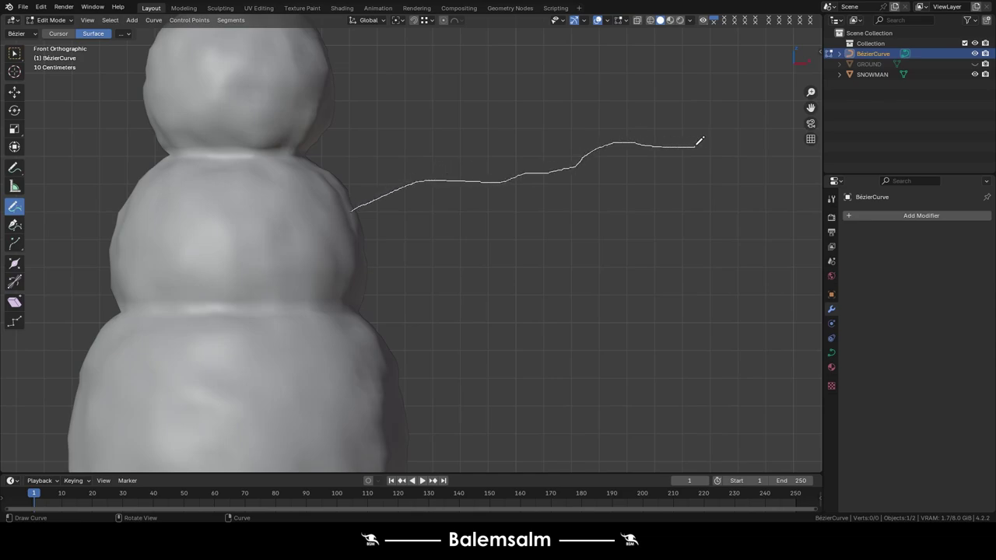
{"action": "left_click_drag", "start_coordinate": [699, 141], "coordinate": [705, 138]}
{"action": "scroll", "coordinate": [612, 209], "scroll_direction": "down", "scroll_amount": 3}
{"action": "scroll", "coordinate": [545, 237], "scroll_direction": "up", "scroll_amount": 3}
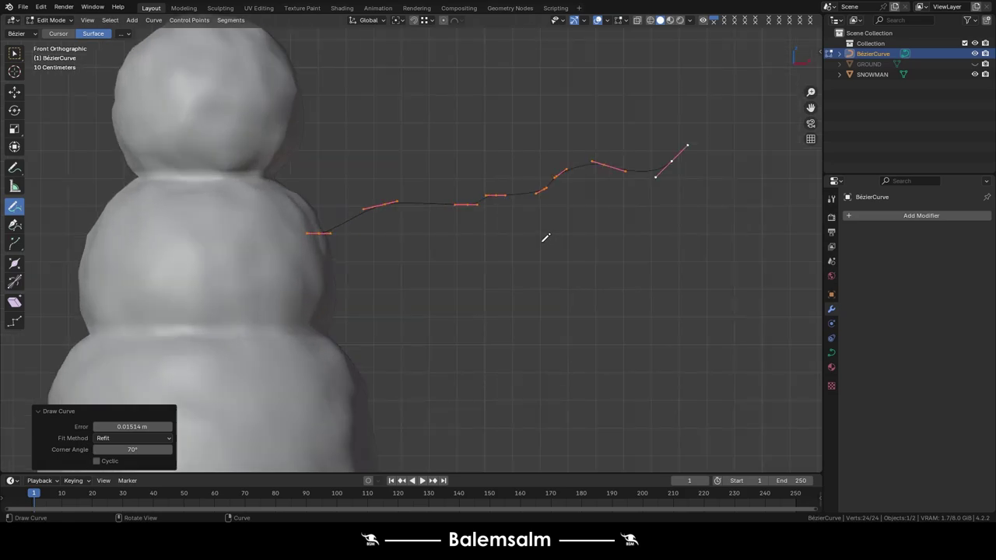
{"action": "key", "text": "ctrl+z"}
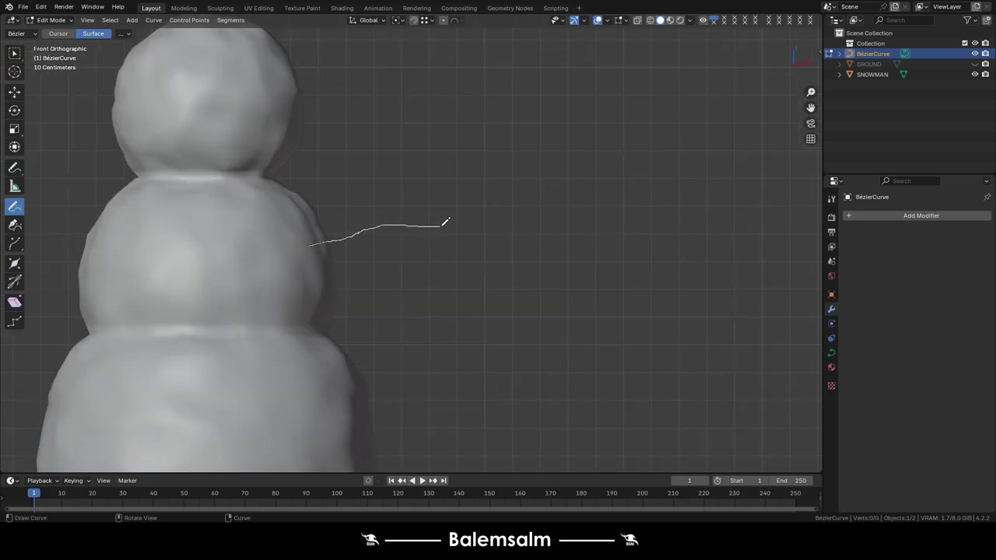
{"action": "left_click_drag", "start_coordinate": [548, 176], "coordinate": [548, 173]}
{"action": "scroll", "coordinate": [507, 207], "scroll_direction": "up", "scroll_amount": 2}
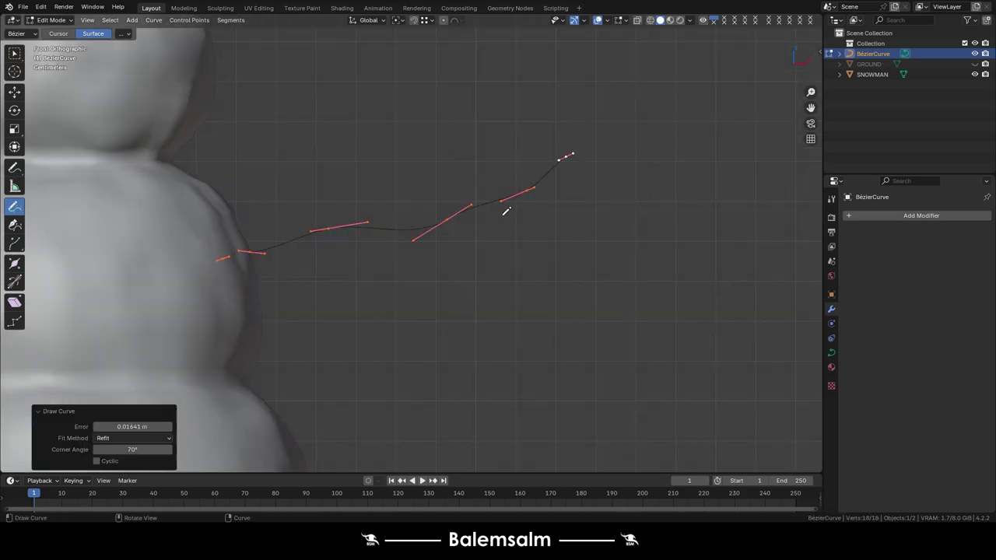
{"action": "scroll", "coordinate": [491, 191], "scroll_direction": "up", "scroll_amount": 3}
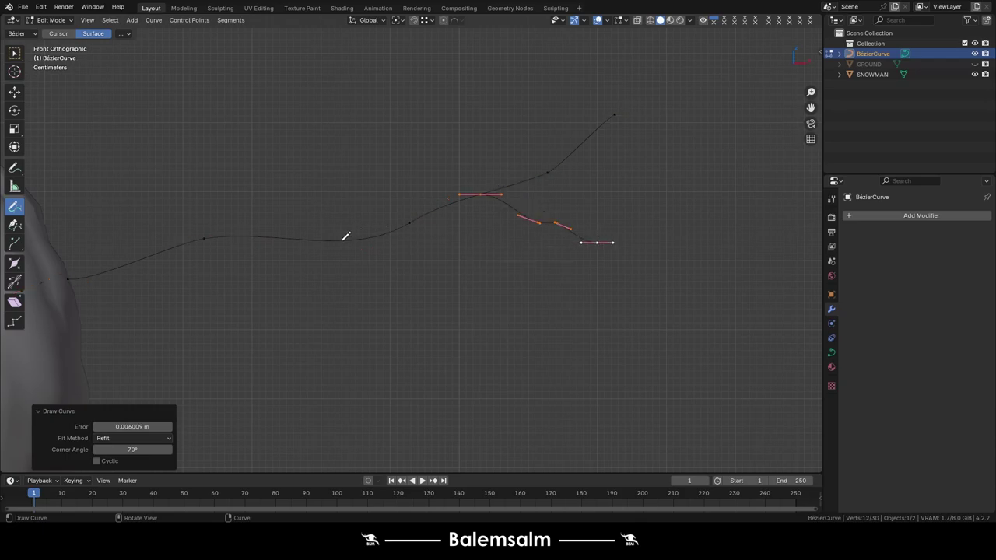
Delete the stray strokes, return to Object Mode and show the Curve Data properties.
{"action": "middle_click_drag", "start_coordinate": [256, 249], "coordinate": [323, 200], "text": "shift"}
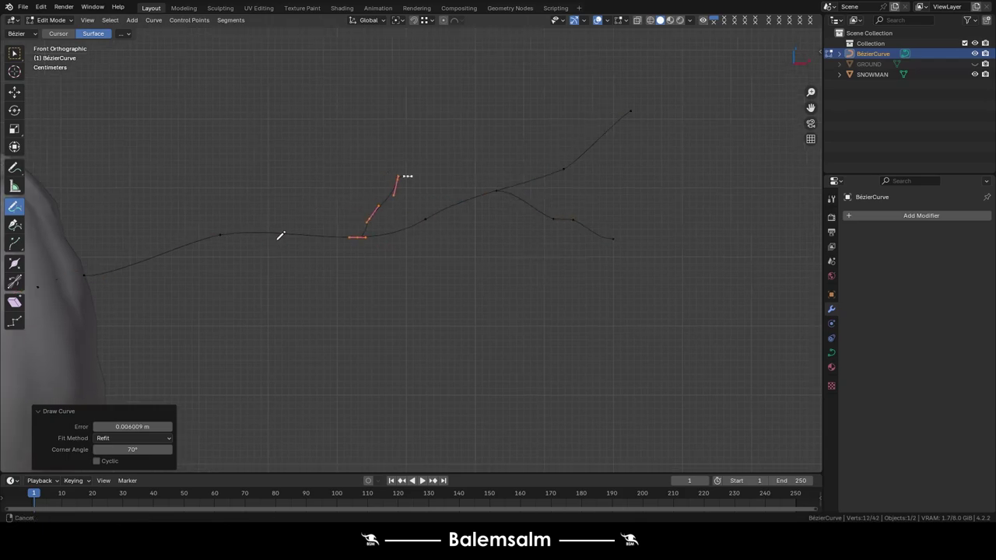
{"action": "key", "text": "x"}
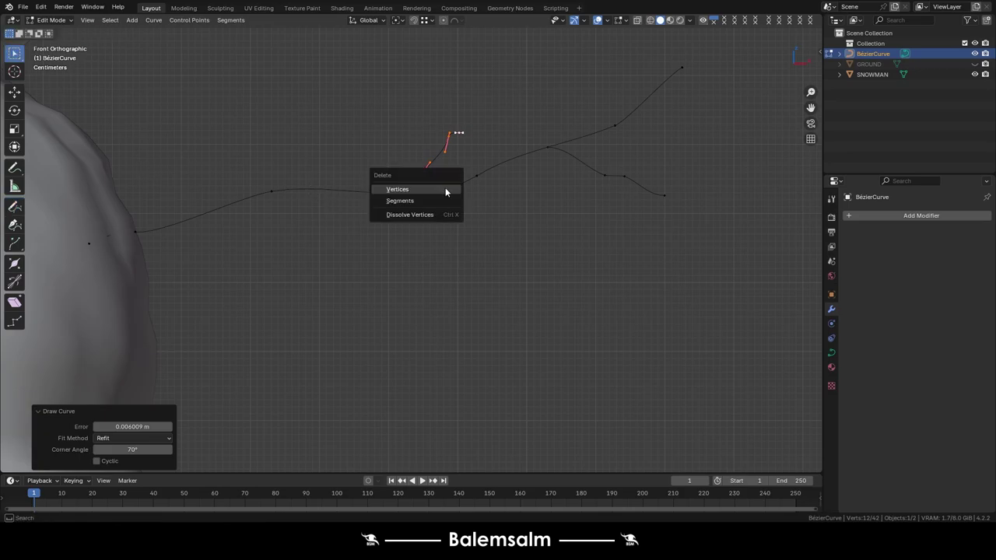
{"action": "left_click", "coordinate": [445, 188]}
{"action": "left_click_drag", "start_coordinate": [98, 229], "coordinate": [62, 286]}
{"action": "key", "text": "x"}
{"action": "left_click", "coordinate": [286, 273]}
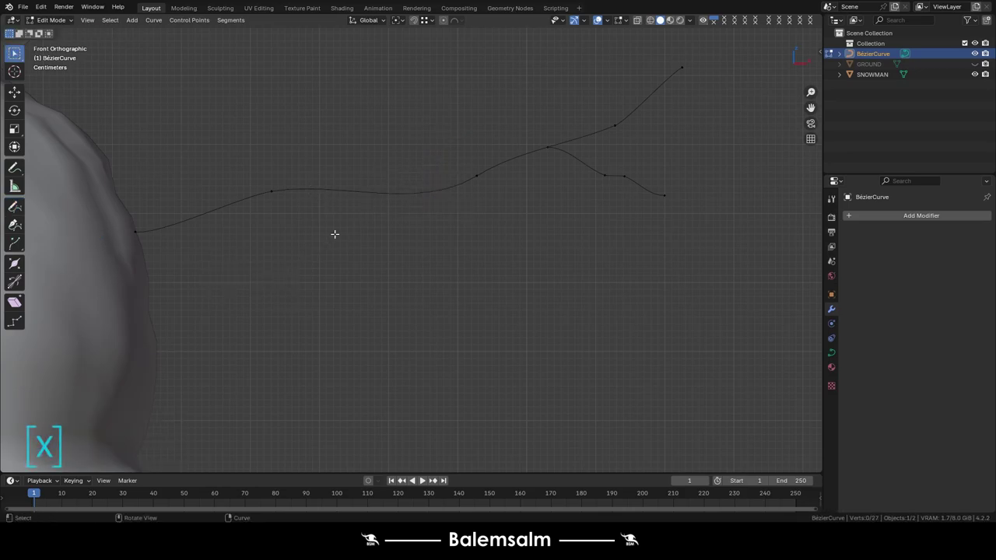
{"action": "key", "text": "Tab"}
{"action": "left_click", "coordinate": [831, 354]}
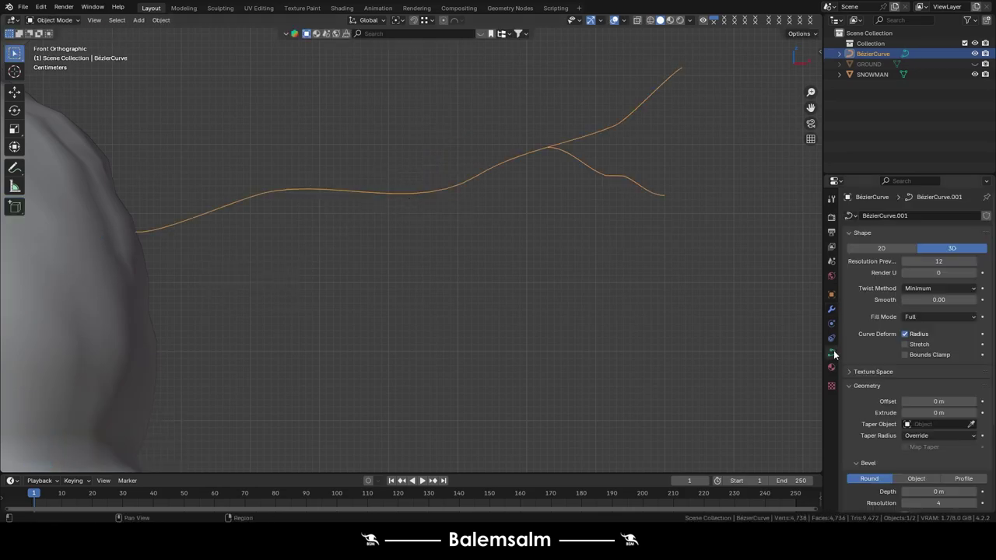
Give the twig curve a 0.02 m bevel depth and rotate its side branch in Top view.
{"action": "left_click", "coordinate": [975, 492]}
{"action": "left_click", "coordinate": [975, 492]}
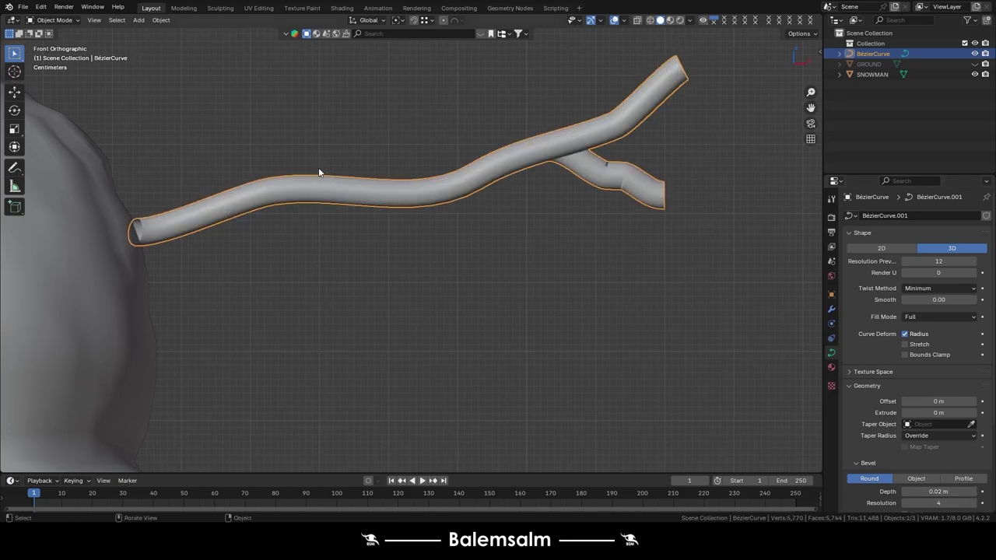
{"action": "key", "text": "Tab"}
{"action": "key", "text": "grave"}
{"action": "left_click", "coordinate": [212, 120]}
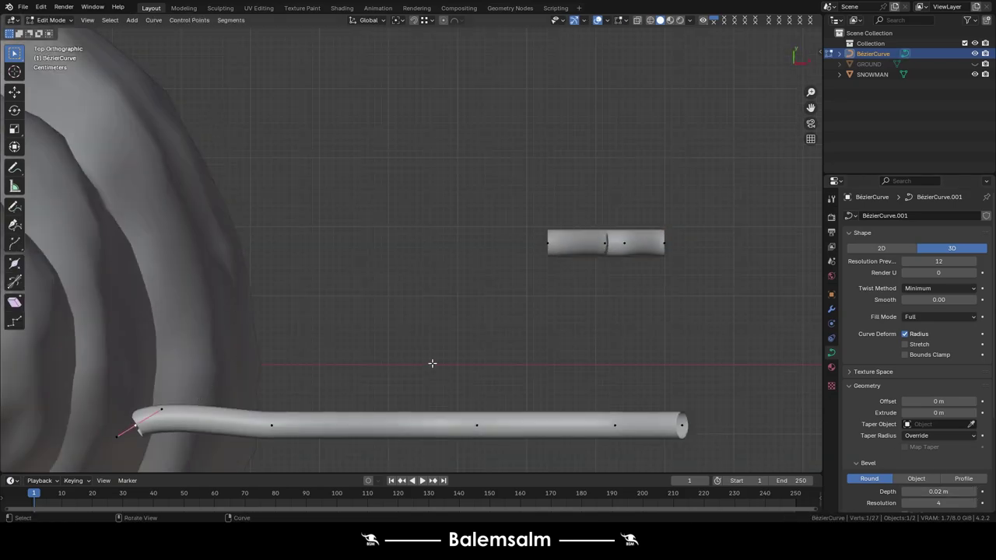
{"action": "key", "text": "r"}
{"action": "left_click", "coordinate": [218, 451]}
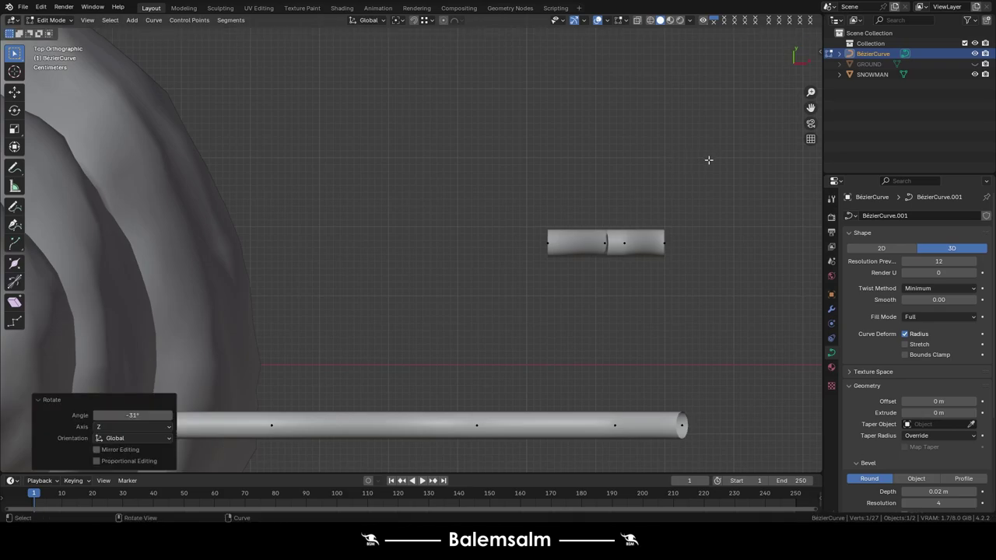
Slide the side branch along Y onto the main twig tube.
{"action": "key", "text": "g"}
{"action": "key", "text": "y"}
{"action": "middle_click_drag", "start_coordinate": [656, 288], "coordinate": [355, 117], "text": "shift"}
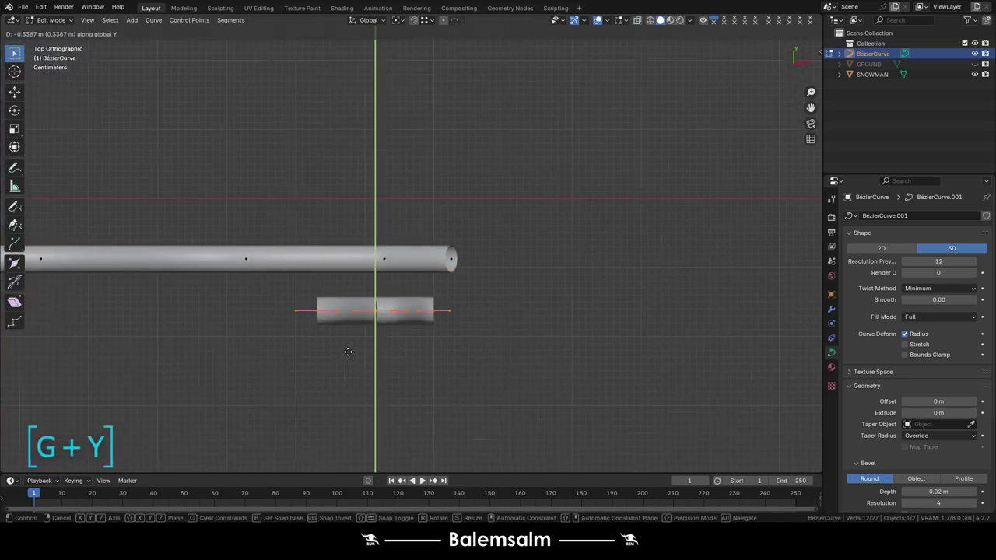
{"action": "left_click", "coordinate": [349, 298]}
{"action": "scroll", "coordinate": [349, 298], "scroll_direction": "up", "scroll_amount": 5}
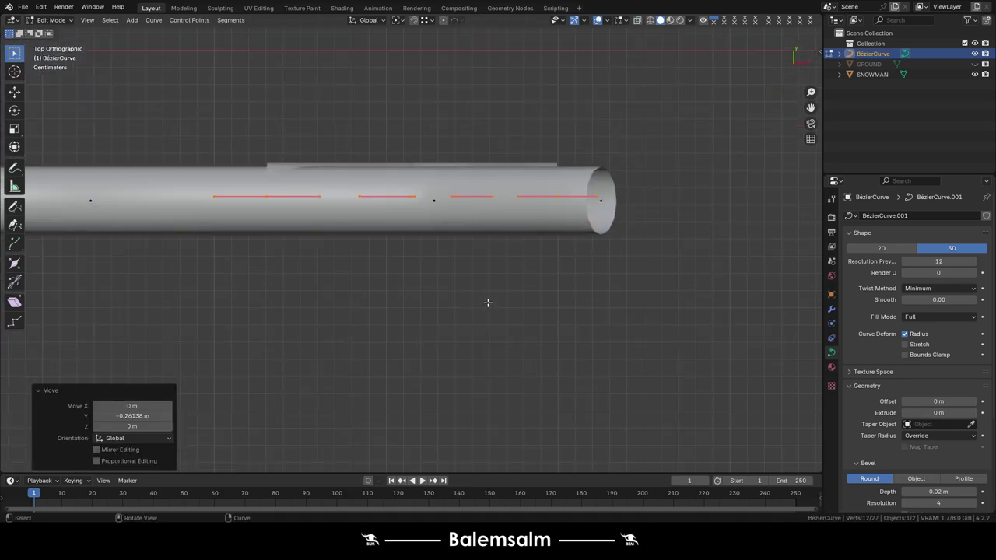
Thin the side branch points to 0.658 and adjust its depth along Y in Front view.
{"action": "key", "text": "alt+s"}
{"action": "left_click", "coordinate": [460, 267]}
{"action": "key", "text": "KP_1"}
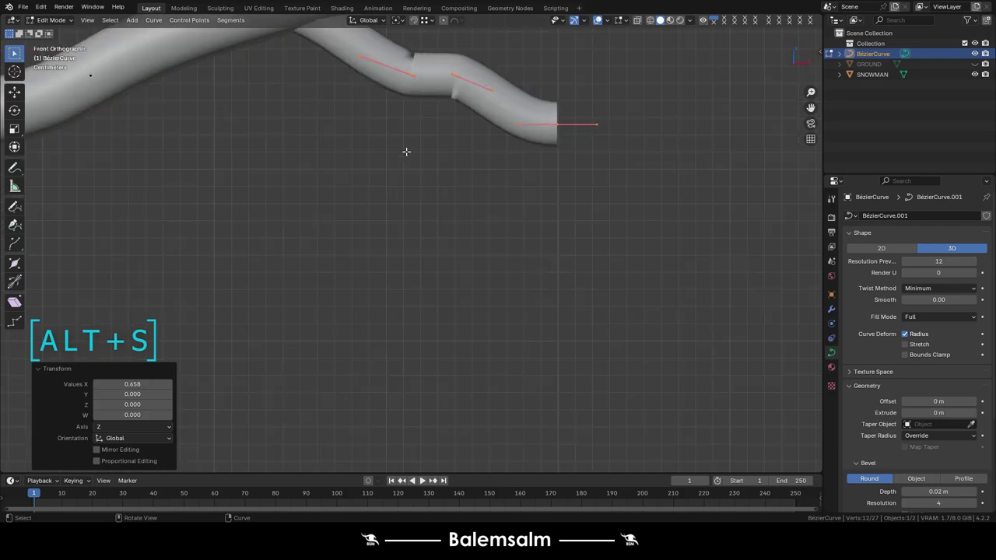
{"action": "scroll", "coordinate": [407, 151], "scroll_direction": "down", "scroll_amount": 3}
{"action": "key", "text": "g"}
{"action": "key", "text": "y"}
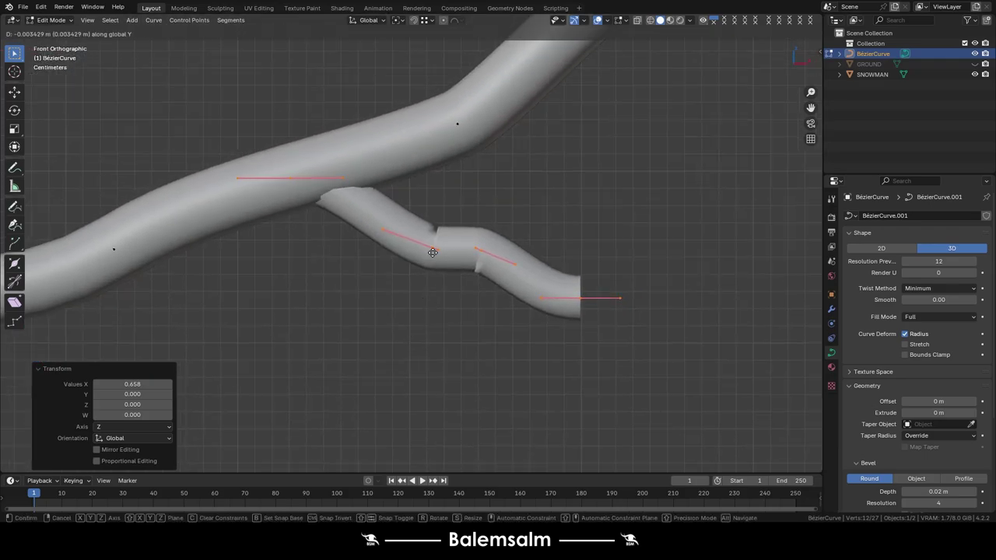
{"action": "left_click", "coordinate": [433, 251]}
Taper the side branch's tip, middle point and joint area to thinner radii.
{"action": "scroll", "coordinate": [424, 260], "scroll_direction": "down", "scroll_amount": 8}
{"action": "scroll", "coordinate": [545, 311], "scroll_direction": "up", "scroll_amount": 3}
{"action": "scroll", "coordinate": [611, 335], "scroll_direction": "up", "scroll_amount": 8}
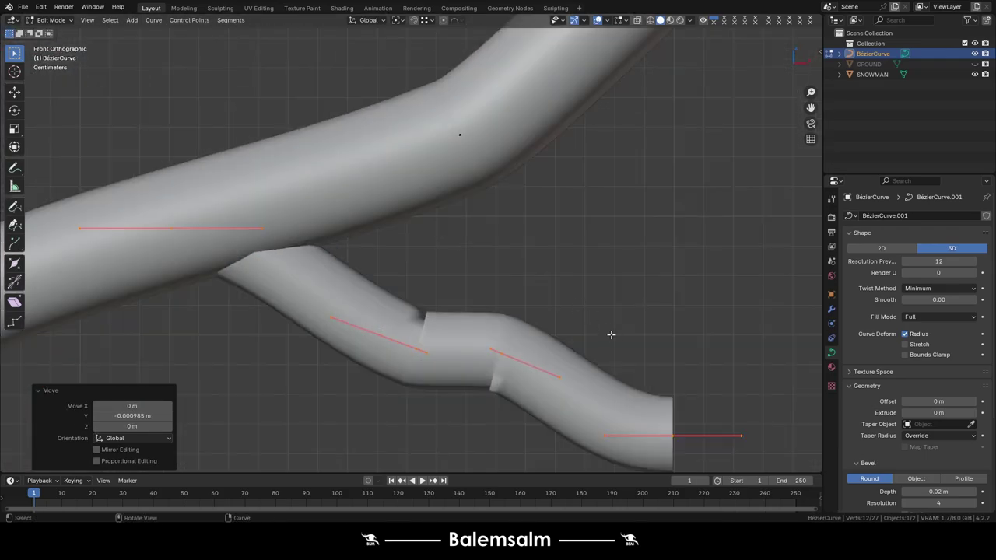
{"action": "left_click", "coordinate": [693, 451]}
{"action": "left_click", "coordinate": [674, 436]}
{"action": "key", "text": "alt+s"}
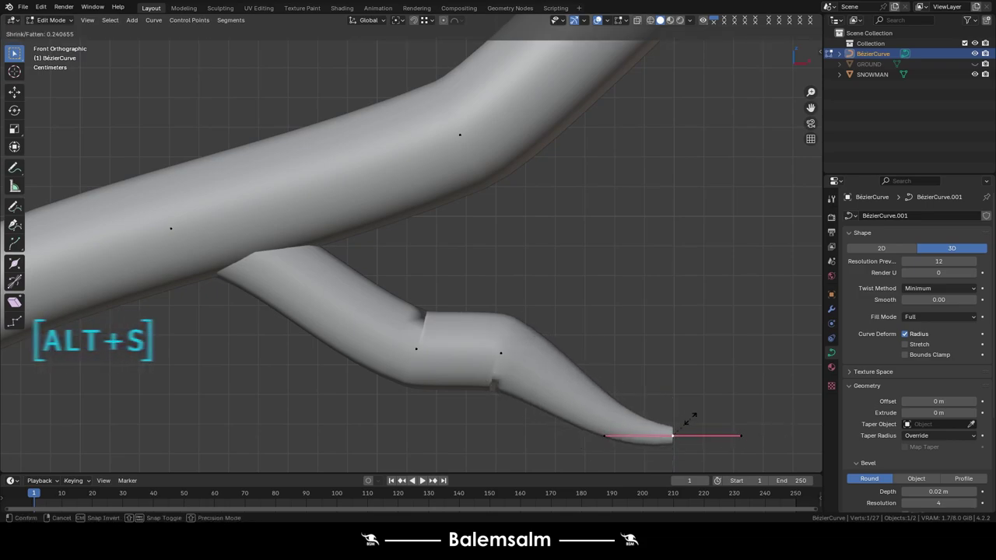
{"action": "left_click", "coordinate": [689, 427]}
{"action": "left_click", "coordinate": [506, 358]}
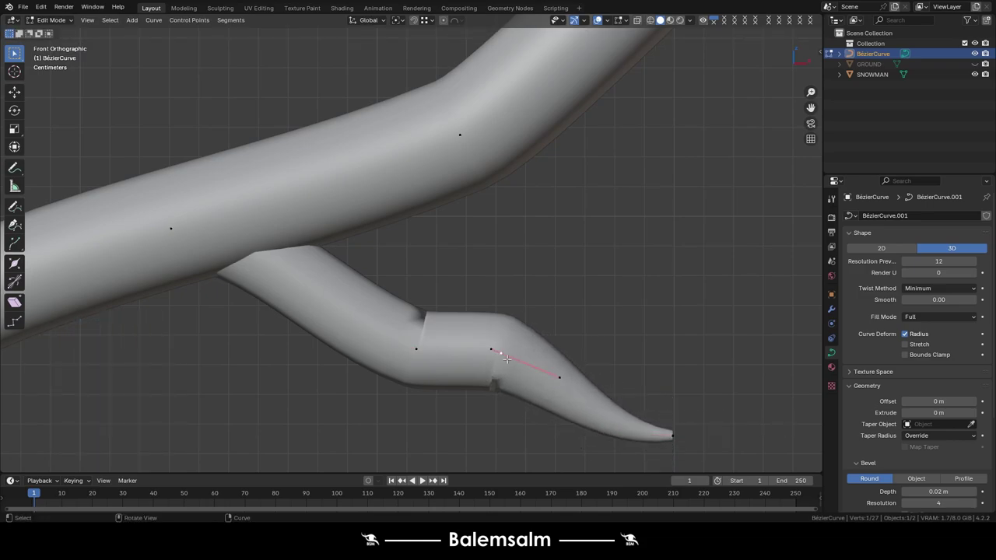
{"action": "key", "text": "alt+s"}
{"action": "left_click", "coordinate": [553, 351]}
{"action": "left_click", "coordinate": [416, 349]}
{"action": "key", "text": "alt+s"}
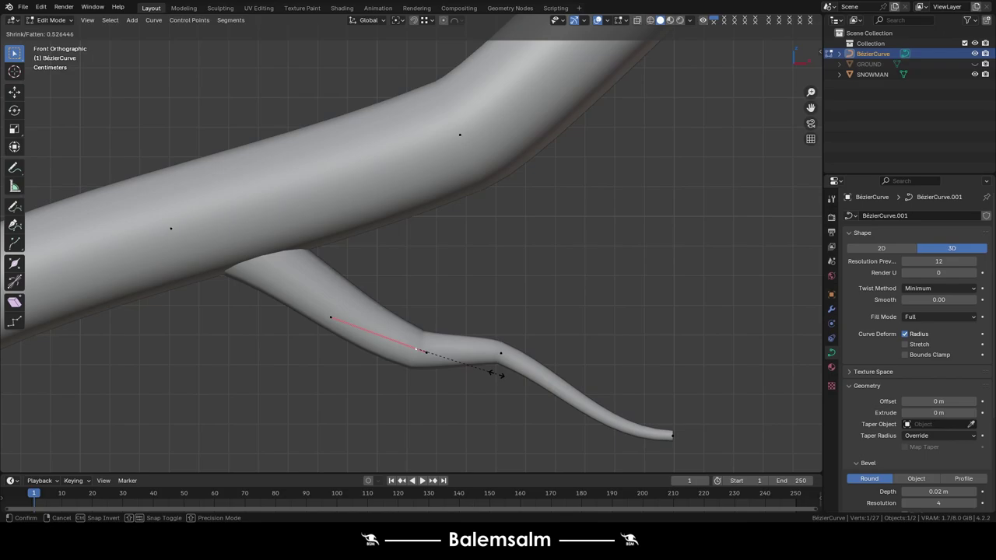
{"action": "left_click", "coordinate": [491, 374]}
Reposition a side branch handle and point to smooth its bend.
{"action": "key", "text": "g"}
{"action": "left_click", "coordinate": [491, 357]}
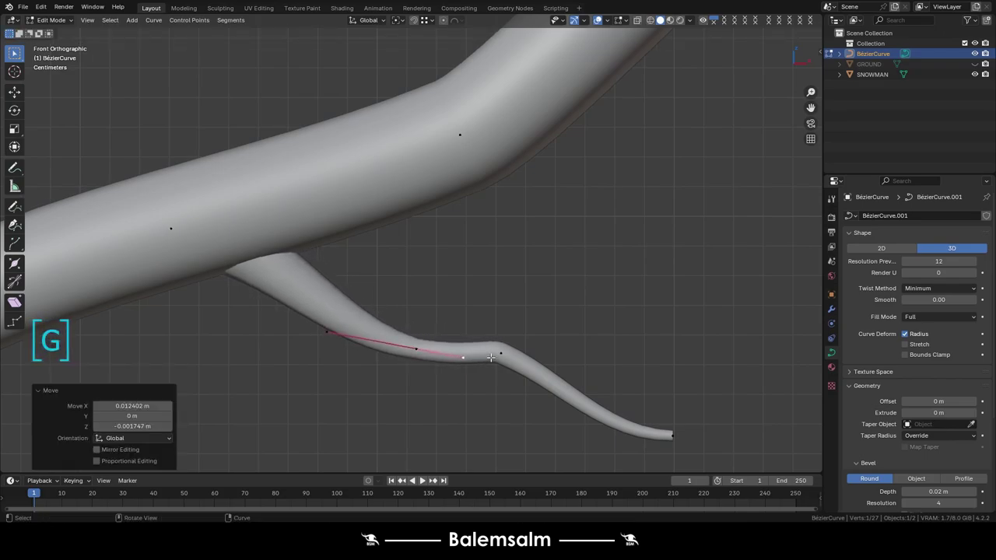
{"action": "left_click", "coordinate": [498, 355]}
{"action": "key", "text": "g"}
{"action": "left_click", "coordinate": [493, 357]}
{"action": "key", "text": "g"}
{"action": "left_click", "coordinate": [492, 358]}
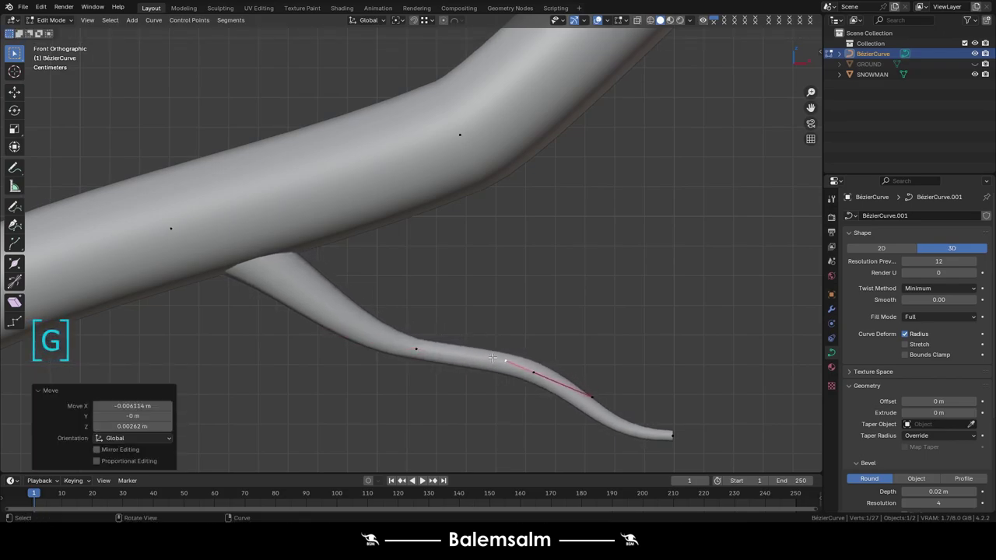
Taper the main twig's tip, thin a mid-branch point to 0.661 and reshape it.
{"action": "scroll", "coordinate": [492, 358], "scroll_direction": "down", "scroll_amount": 3}
{"action": "middle_click_drag", "start_coordinate": [498, 171], "coordinate": [533, 234], "text": "shift"}
{"action": "left_click", "coordinate": [543, 162]}
{"action": "key", "text": "alt+s"}
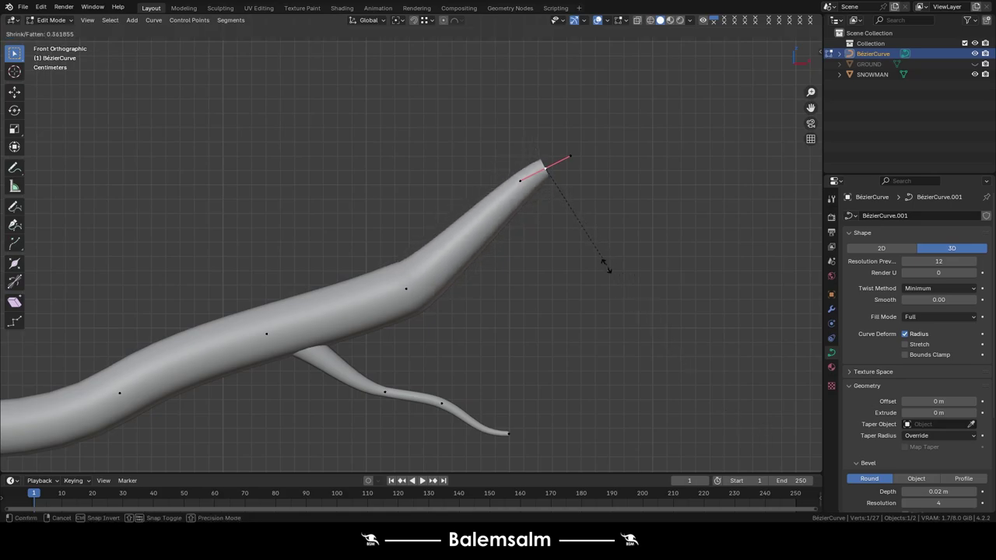
{"action": "left_click", "coordinate": [557, 175]}
{"action": "left_click", "coordinate": [405, 288]}
{"action": "key", "text": "alt+s"}
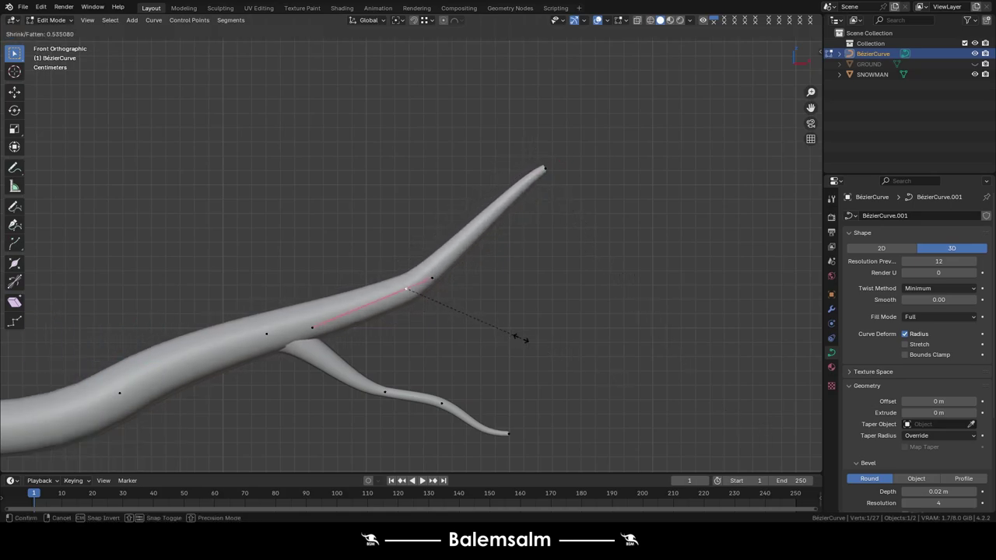
{"action": "left_click", "coordinate": [518, 338]}
{"action": "middle_click_drag", "start_coordinate": [372, 333], "coordinate": [529, 317], "text": "shift"}
{"action": "key", "text": "g"}
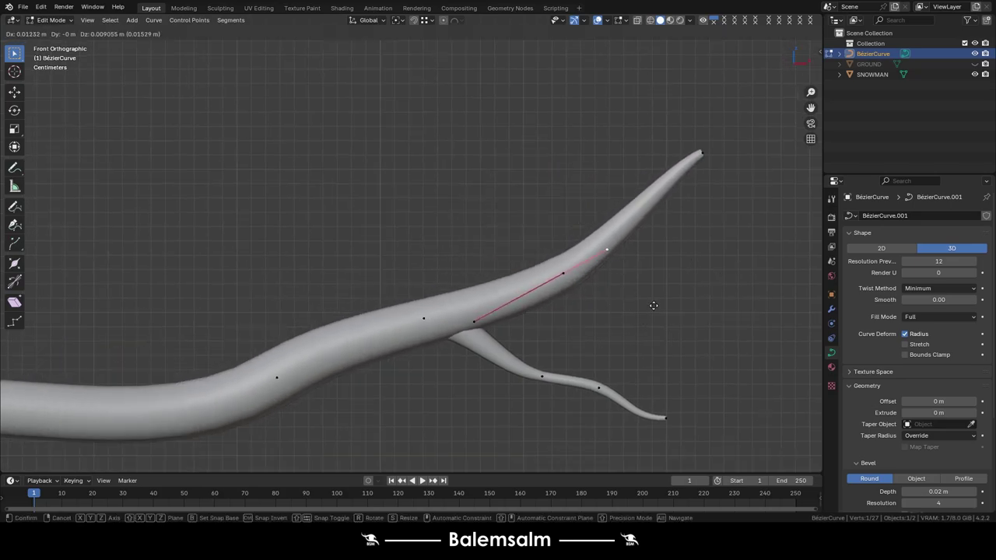
{"action": "left_click", "coordinate": [658, 308]}
Fatten the twig's base end and adjust the middle point's thickness.
{"action": "middle_click_drag", "start_coordinate": [373, 354], "coordinate": [523, 264], "text": "shift"}
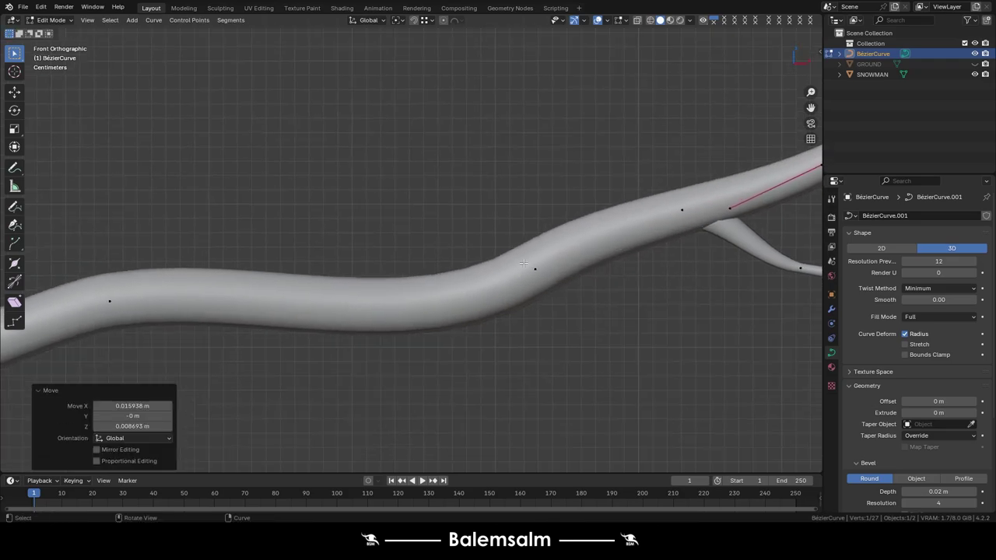
{"action": "key", "text": "alt+a"}
{"action": "scroll", "coordinate": [500, 329], "scroll_direction": "down", "scroll_amount": 4}
{"action": "middle_click_drag", "start_coordinate": [500, 329], "coordinate": [542, 295], "text": "shift"}
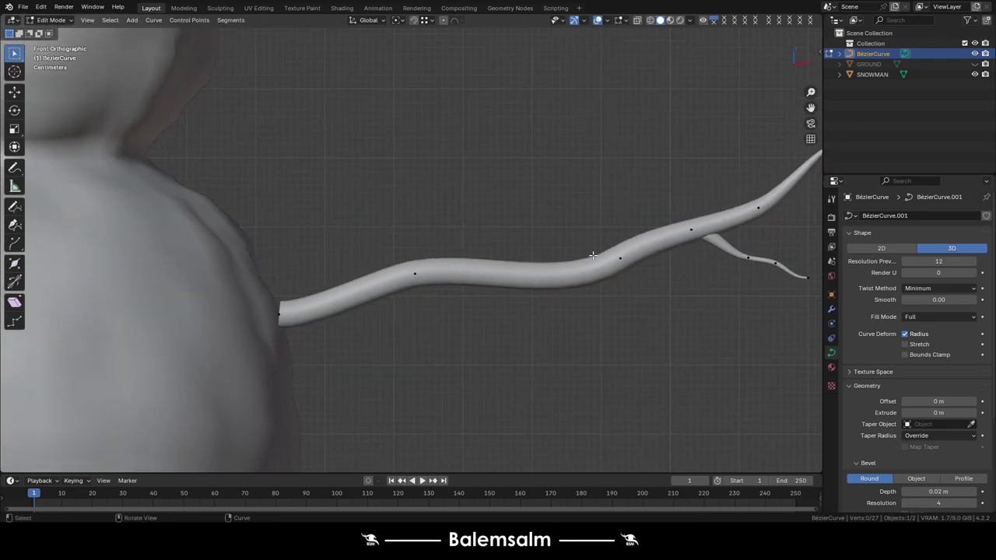
{"action": "scroll", "coordinate": [553, 276], "scroll_direction": "up", "scroll_amount": 3}
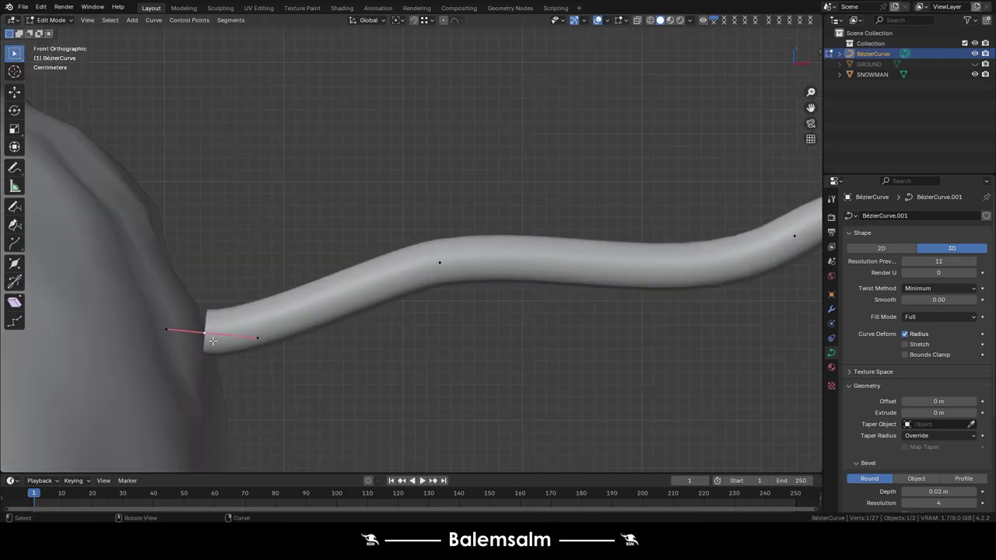
{"action": "key", "text": "alt+s"}
{"action": "left_click", "coordinate": [501, 350]}
{"action": "left_click", "coordinate": [440, 262]}
{"action": "key", "text": "alt+s"}
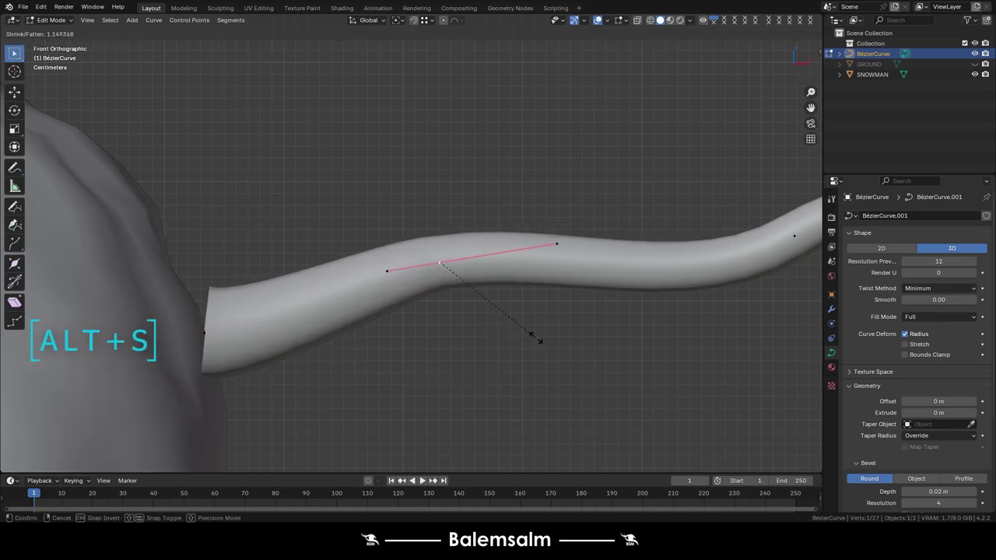
{"action": "left_click", "coordinate": [530, 334]}
Rotate and move the base point so the twig sits against the body, then leave Edit Mode.
{"action": "left_click", "coordinate": [241, 343]}
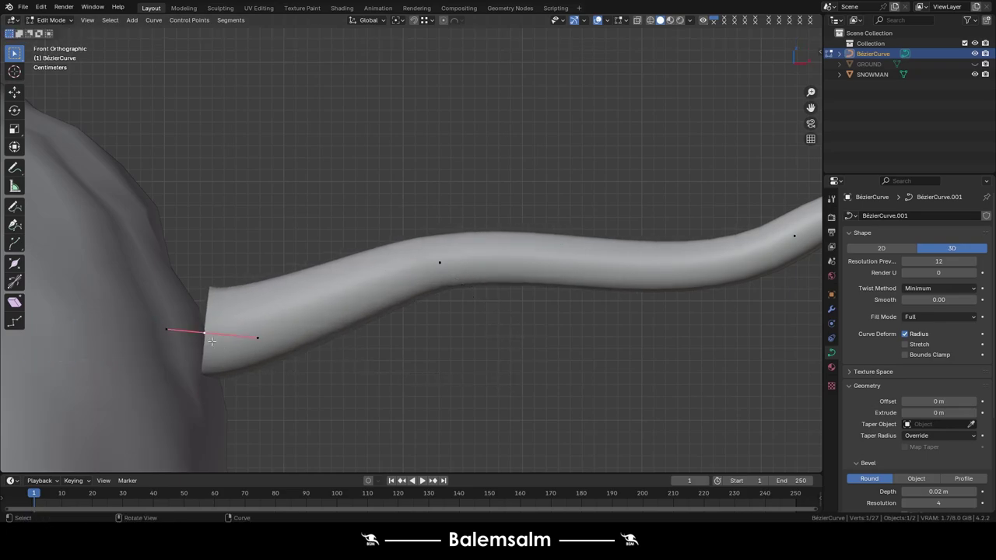
{"action": "key", "text": "r"}
{"action": "left_click", "coordinate": [351, 342]}
{"action": "key", "text": "g"}
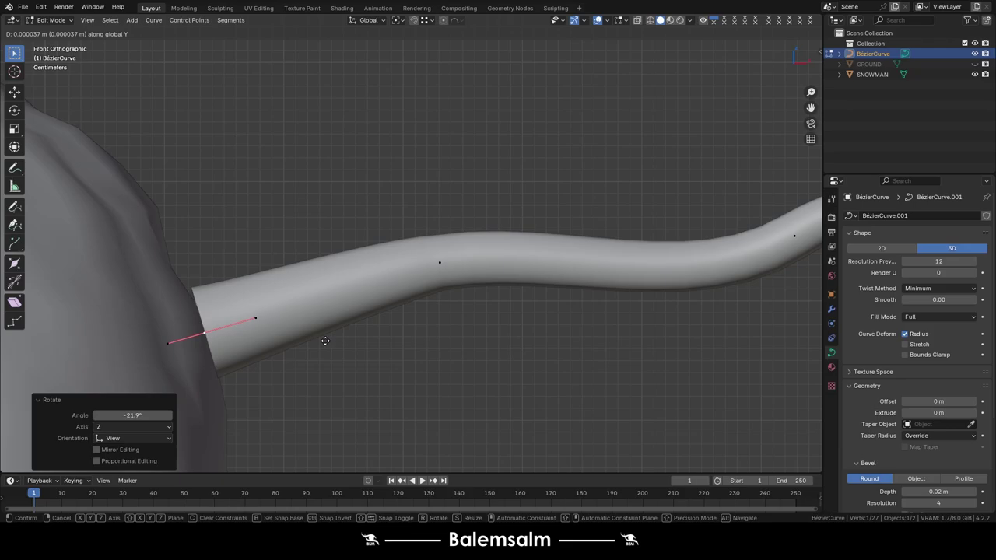
{"action": "left_click", "coordinate": [325, 340]}
{"action": "key", "text": "Tab"}
{"action": "scroll", "coordinate": [395, 269], "scroll_direction": "down", "scroll_amount": 3}
Select the twig arm and nudge it into place from the Top view.
{"action": "scroll", "coordinate": [420, 257], "scroll_direction": "down", "scroll_amount": 2}
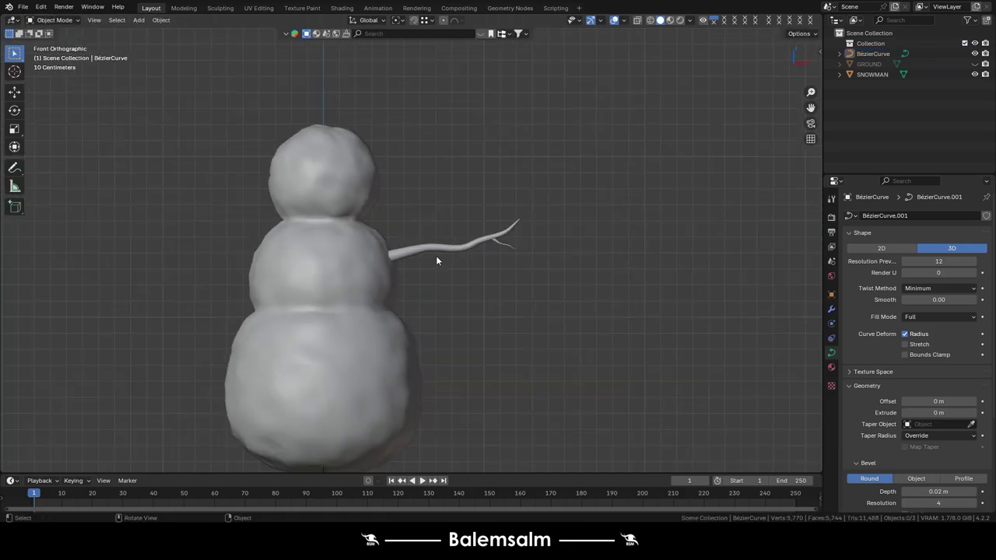
{"action": "middle_click_drag", "start_coordinate": [437, 261], "coordinate": [430, 289]}
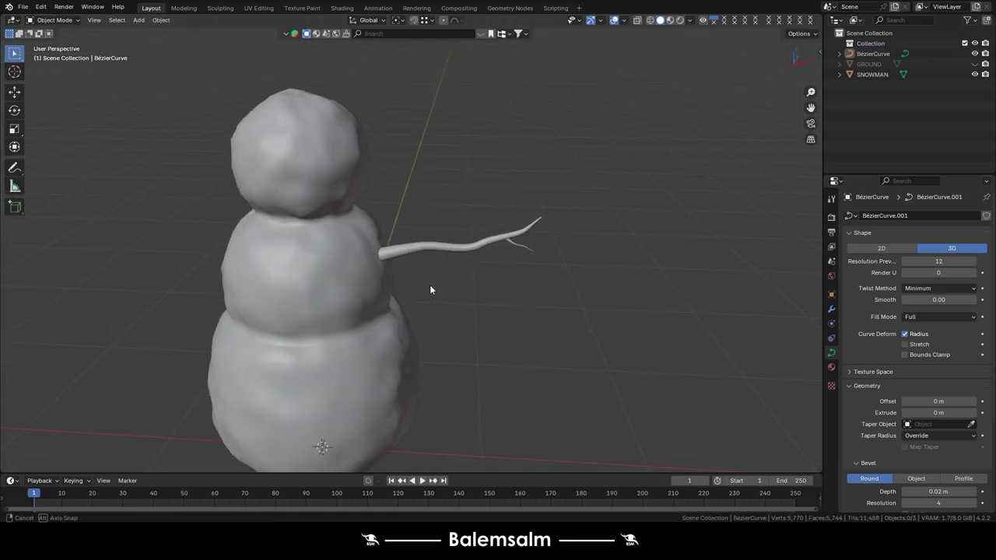
{"action": "scroll", "coordinate": [427, 257], "scroll_direction": "up", "scroll_amount": 4}
{"action": "left_click", "coordinate": [417, 251]}
{"action": "scroll", "coordinate": [435, 229], "scroll_direction": "down", "scroll_amount": 4}
{"action": "middle_click_drag", "start_coordinate": [447, 210], "coordinate": [405, 250]}
{"action": "key", "text": "grave"}
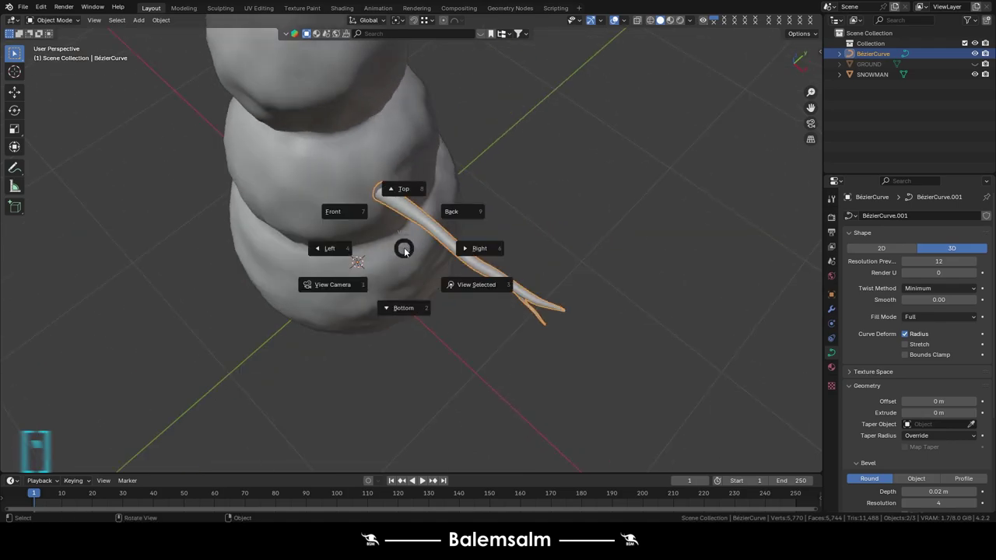
{"action": "left_click", "coordinate": [404, 226]}
{"action": "key", "text": "g"}
{"action": "left_click", "coordinate": [444, 272]}
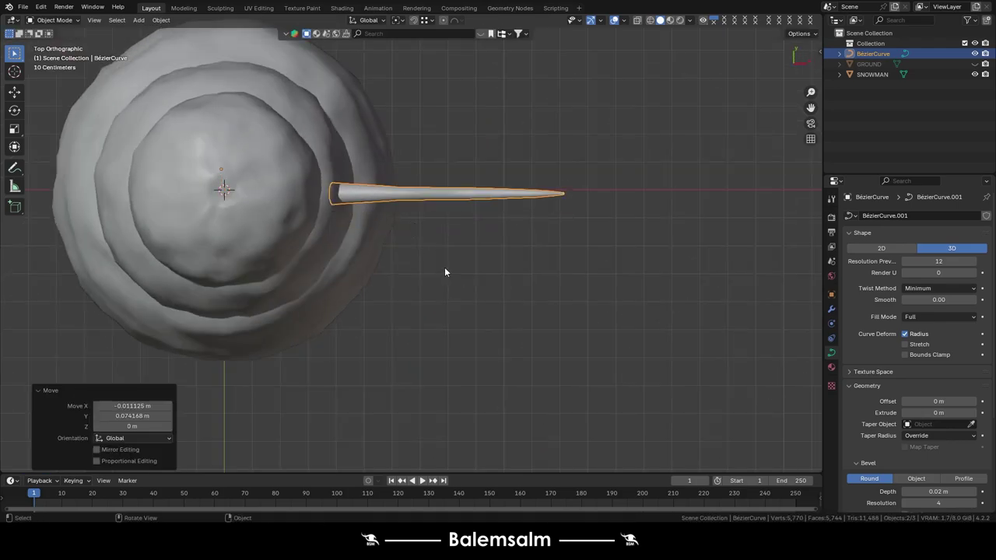
In Front view, duplicate the forked end as a sprig, move it left and rotate it upright.
{"action": "scroll", "coordinate": [445, 271], "scroll_direction": "up", "scroll_amount": 3}
{"action": "middle_click_drag", "start_coordinate": [419, 232], "coordinate": [381, 132]}
{"action": "scroll", "coordinate": [412, 184], "scroll_direction": "down", "scroll_amount": 3}
{"action": "middle_click_drag", "start_coordinate": [412, 185], "coordinate": [526, 271]}
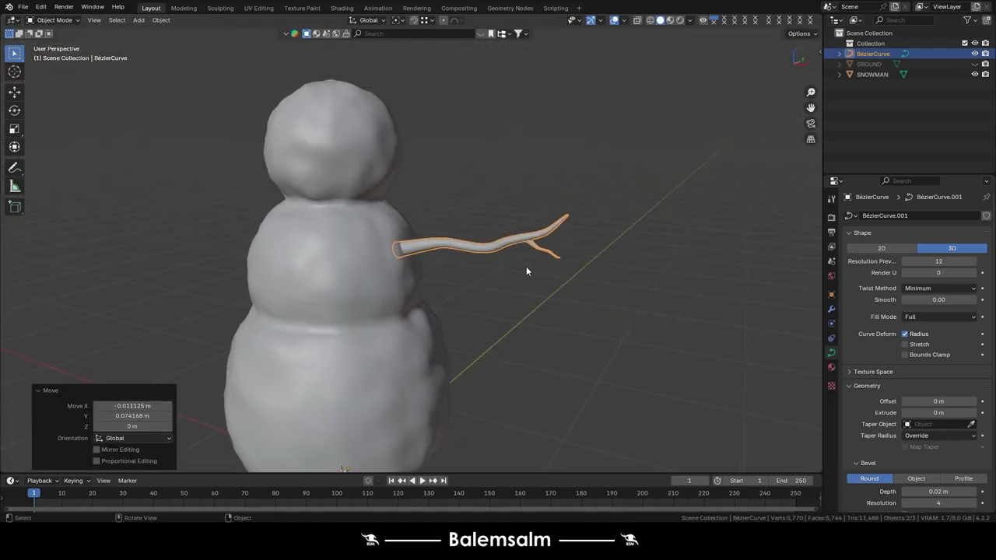
{"action": "scroll", "coordinate": [545, 276], "scroll_direction": "up", "scroll_amount": 4}
{"action": "key", "text": "grave"}
{"action": "left_click", "coordinate": [480, 202]}
{"action": "key", "text": "Tab"}
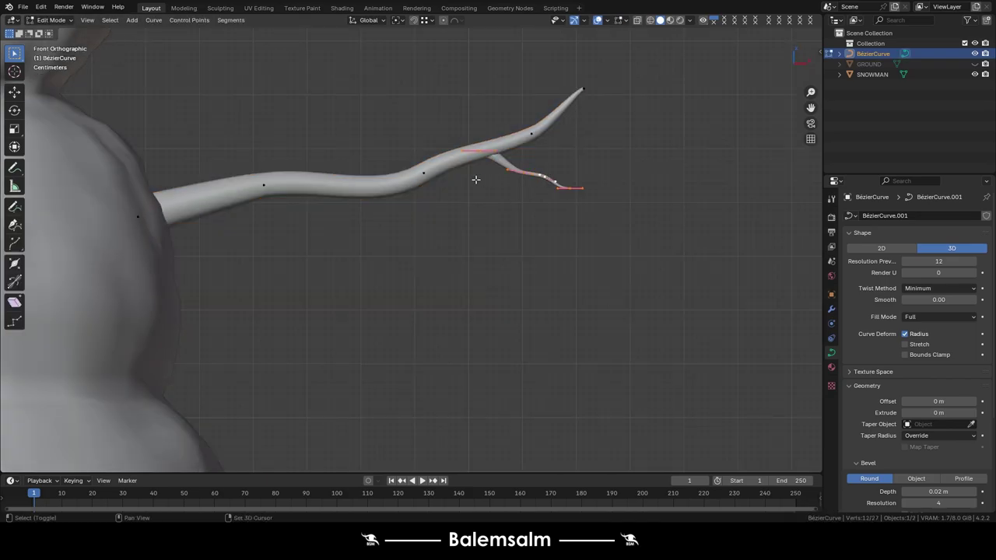
{"action": "scroll", "coordinate": [475, 180], "scroll_direction": "down", "scroll_amount": 3}
{"action": "key", "text": "shift+d"}
{"action": "left_click", "coordinate": [543, 317]}
{"action": "key", "text": "r"}
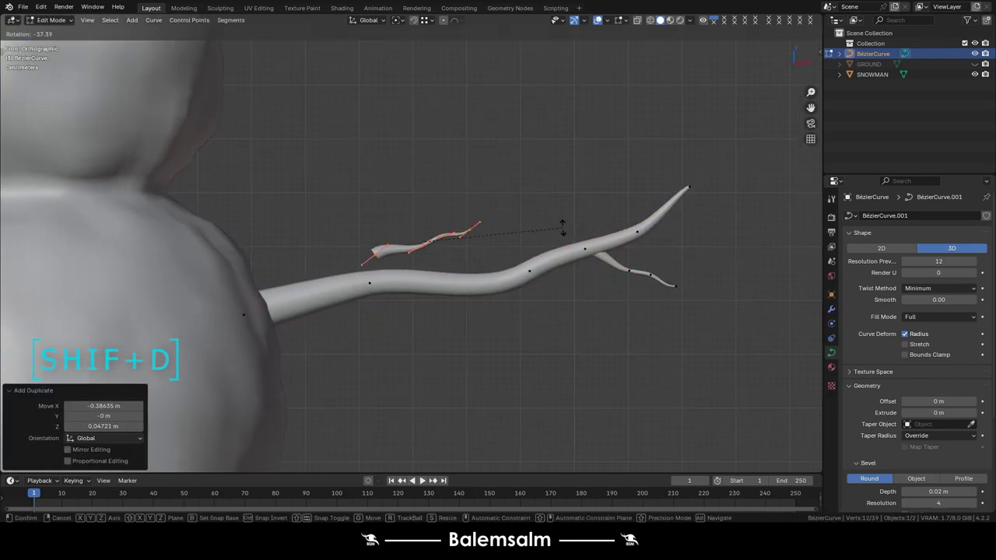
{"action": "left_click", "coordinate": [493, 111]}
{"action": "scroll", "coordinate": [422, 195], "scroll_direction": "up", "scroll_amount": 3}
{"action": "mouse_move", "coordinate": [422, 195]}
{"action": "middle_mouse_down"}
{"action": "mouse_move", "coordinate": [449, 289]}
{"action": "mouse_move", "coordinate": [328, 292]}
{"action": "mouse_move", "coordinate": [544, 211]}
{"action": "mouse_move", "coordinate": [417, 180]}
{"action": "mouse_move", "coordinate": [607, 170]}
{"action": "middle_mouse_up"}
Return to Object Mode and orbit around the snowman to check the arm, ending in Front view.
{"action": "key", "text": "Tab"}
{"action": "scroll", "coordinate": [544, 211], "scroll_direction": "down", "scroll_amount": 5}
{"action": "scroll", "coordinate": [606, 170], "scroll_direction": "up", "scroll_amount": 5}
{"action": "scroll", "coordinate": [596, 178], "scroll_direction": "up", "scroll_amount": 3}
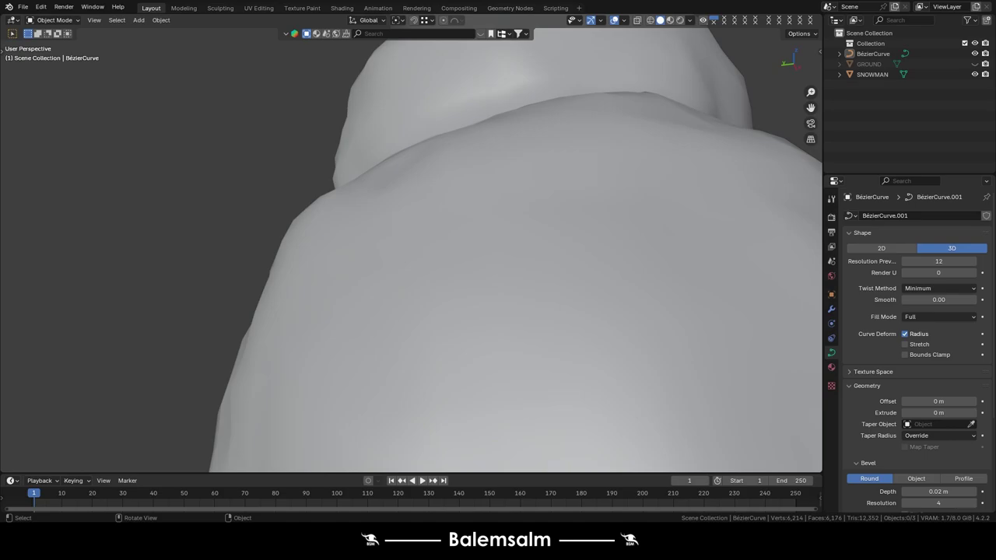
{"action": "scroll", "coordinate": [83, 238], "scroll_direction": "down", "scroll_amount": 5}
{"action": "scroll", "coordinate": [82, 238], "scroll_direction": "down", "scroll_amount": 2}
{"action": "mouse_move", "coordinate": [83, 238]}
{"action": "middle_mouse_down"}
{"action": "mouse_move", "coordinate": [265, 205]}
{"action": "mouse_move", "coordinate": [372, 352]}
{"action": "mouse_move", "coordinate": [375, 272]}
{"action": "mouse_move", "coordinate": [360, 276]}
{"action": "middle_mouse_up"}
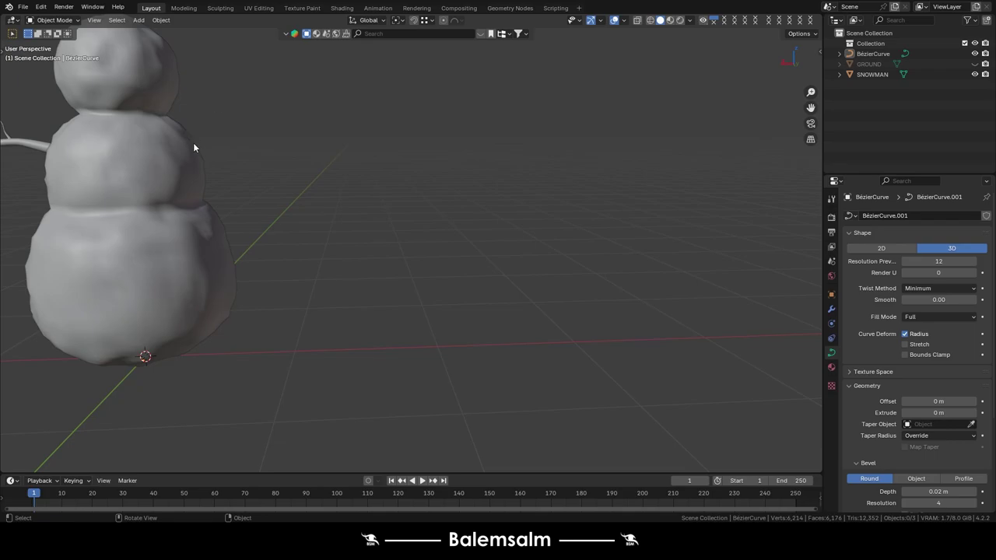
{"action": "middle_click_drag", "start_coordinate": [62, 166], "coordinate": [346, 191]}
{"action": "key", "text": "KP_1"}
{"action": "middle_click_drag", "start_coordinate": [305, 161], "coordinate": [441, 242], "text": "shift"}
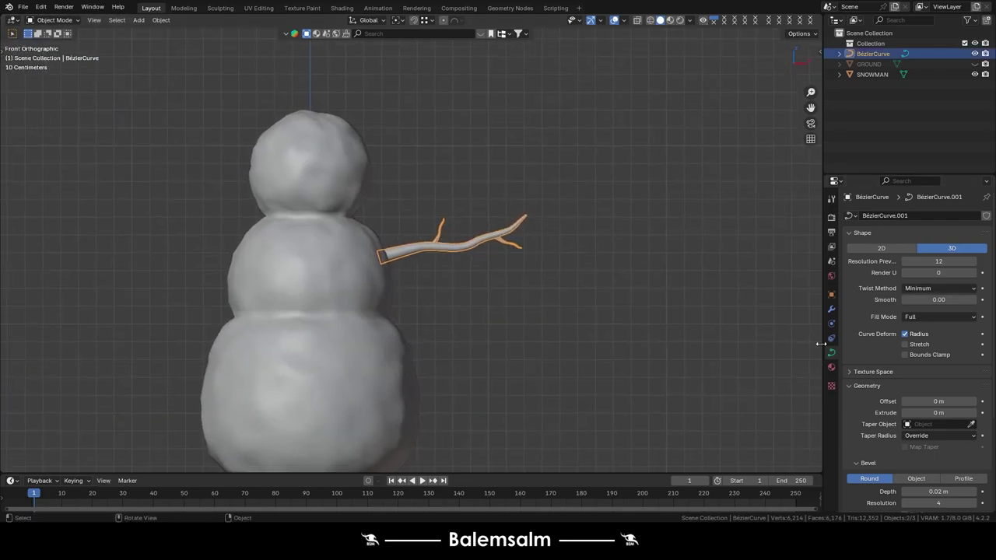
Add a Mirror modifier on X to the twig and orbit to view both arms.
{"action": "left_click", "coordinate": [831, 309]}
{"action": "left_click", "coordinate": [898, 215]}
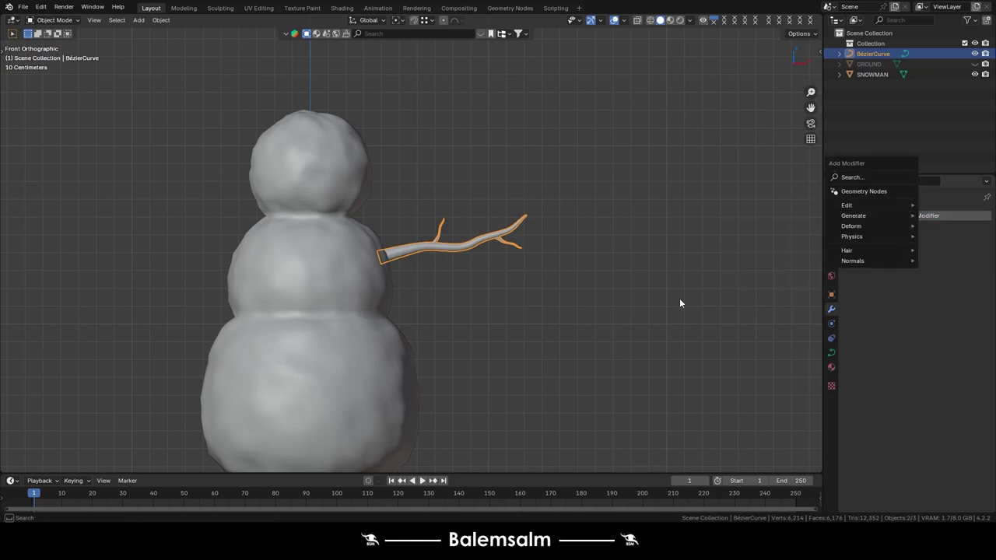
{"action": "left_click", "coordinate": [859, 214]}
{"action": "left_click", "coordinate": [862, 216]}
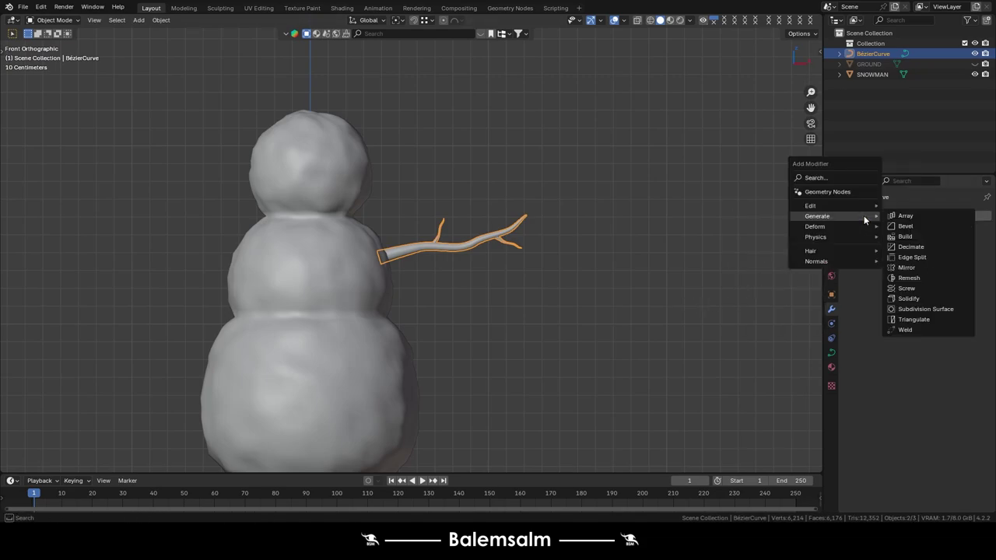
{"action": "left_click", "coordinate": [903, 267]}
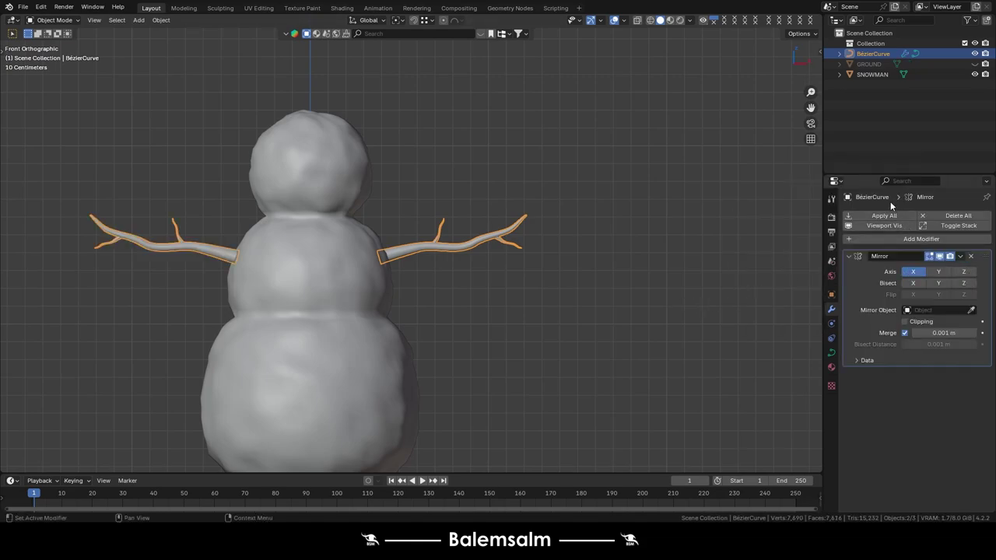
{"action": "middle_click_drag", "start_coordinate": [189, 277], "coordinate": [413, 295], "text": "shift"}
{"action": "scroll", "coordinate": [413, 260], "scroll_direction": "up", "scroll_amount": 5}
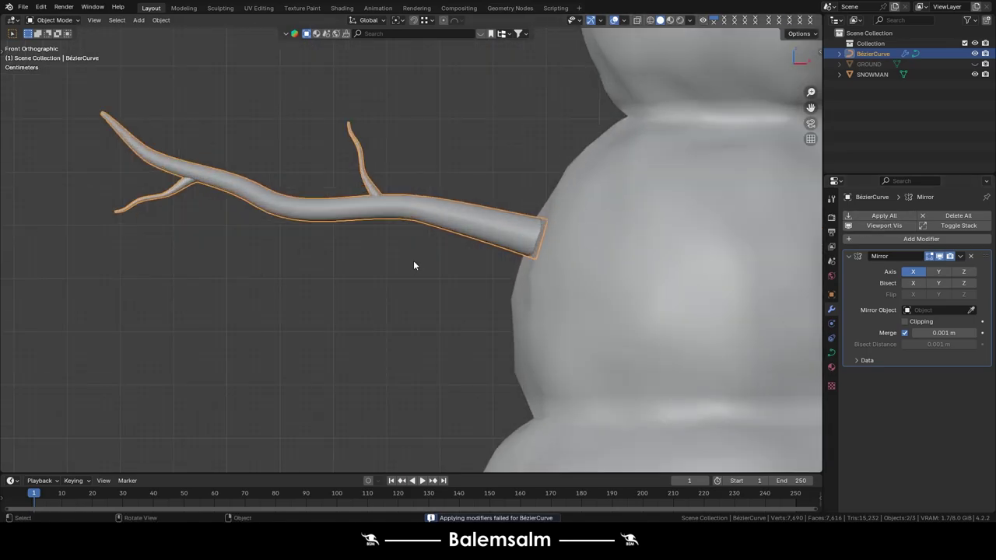
{"action": "scroll", "coordinate": [544, 275], "scroll_direction": "down", "scroll_amount": 3}
{"action": "scroll", "coordinate": [546, 273], "scroll_direction": "down", "scroll_amount": 3}
{"action": "middle_click_drag", "start_coordinate": [547, 235], "coordinate": [498, 225]}
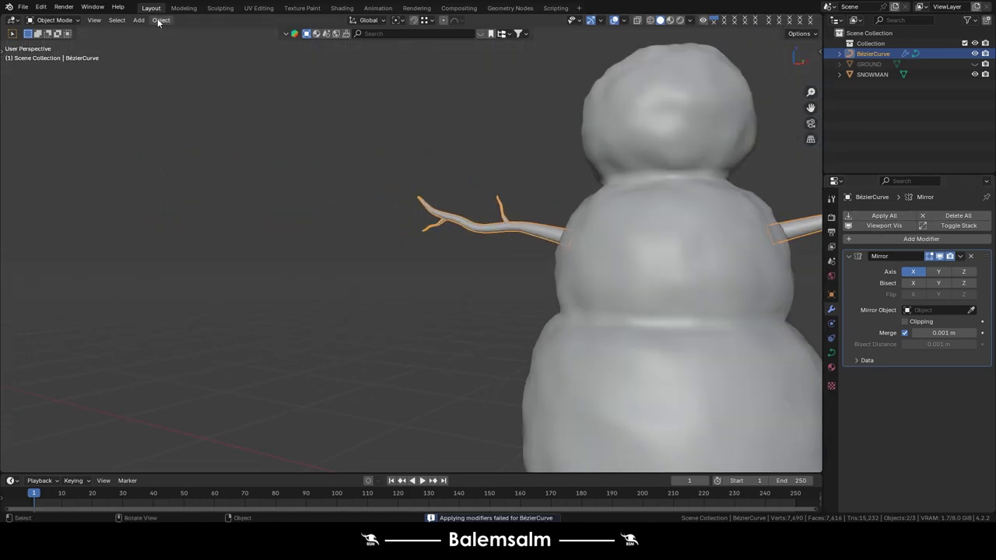
{"action": "left_click", "coordinate": [161, 19]}
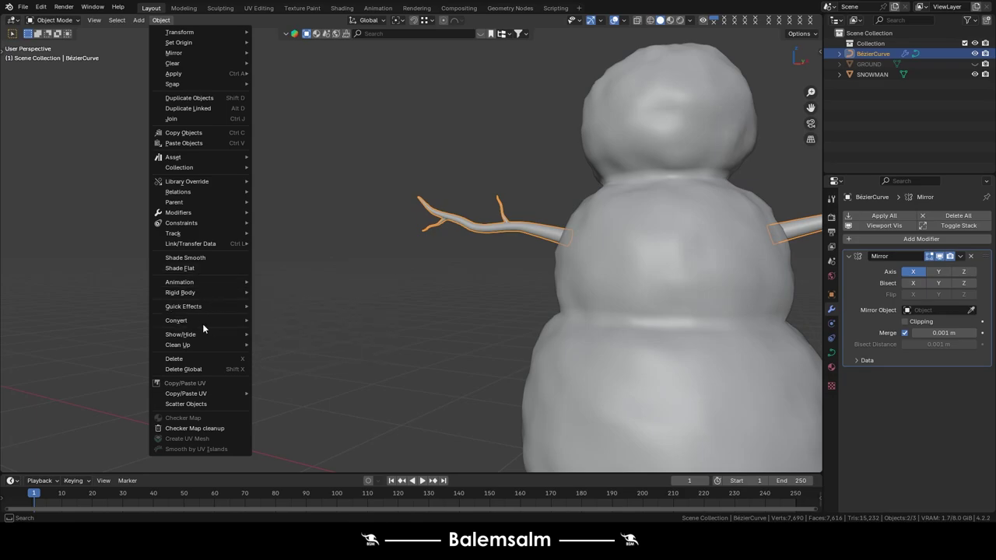
Convert the twig curve to a mesh and flip one arm 180° around the X axis.
{"action": "left_click", "coordinate": [311, 320]}
{"action": "key", "text": "Tab"}
{"action": "key", "text": "KP_Decimal"}
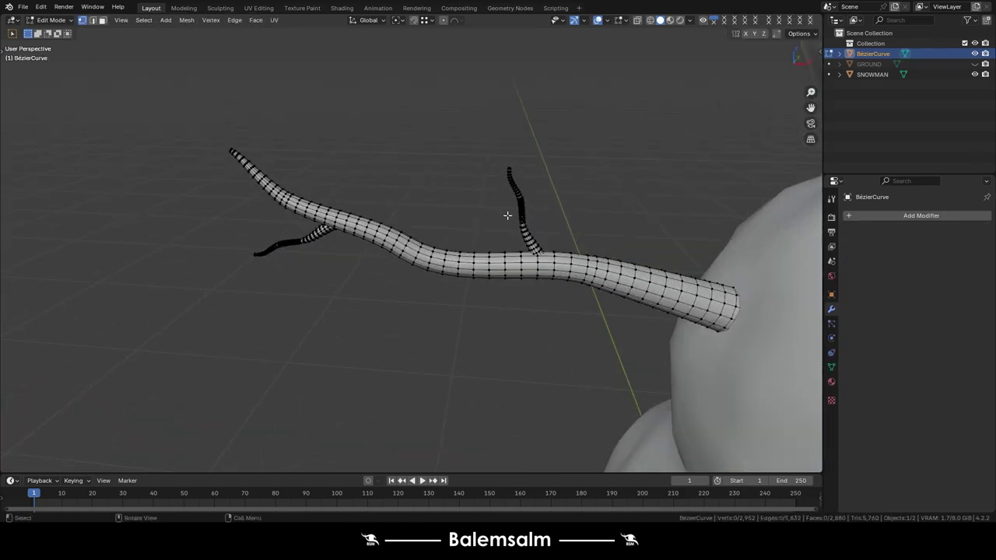
{"action": "key", "text": "ctrl+l"}
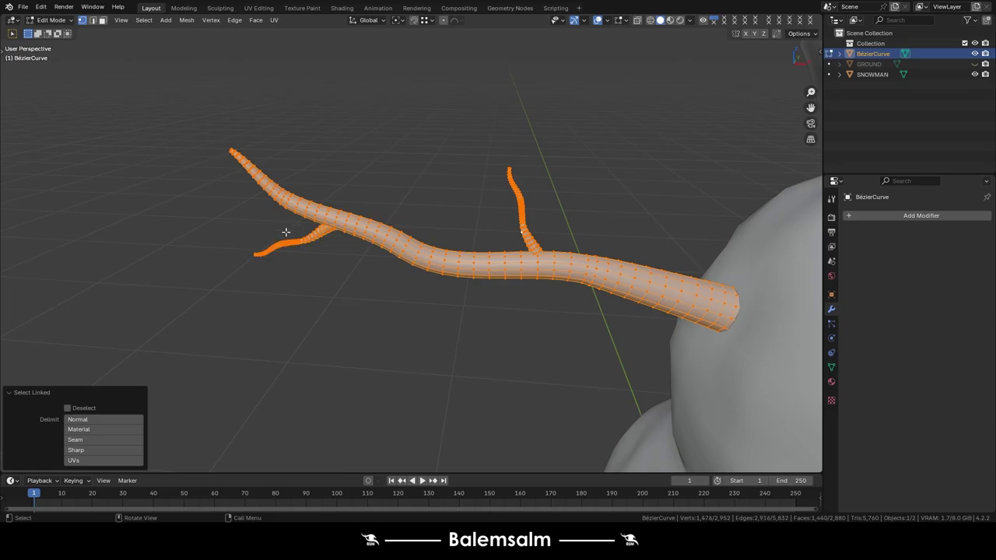
{"action": "key", "text": "KP_1"}
{"action": "scroll", "coordinate": [638, 387], "scroll_direction": "down", "scroll_amount": 3}
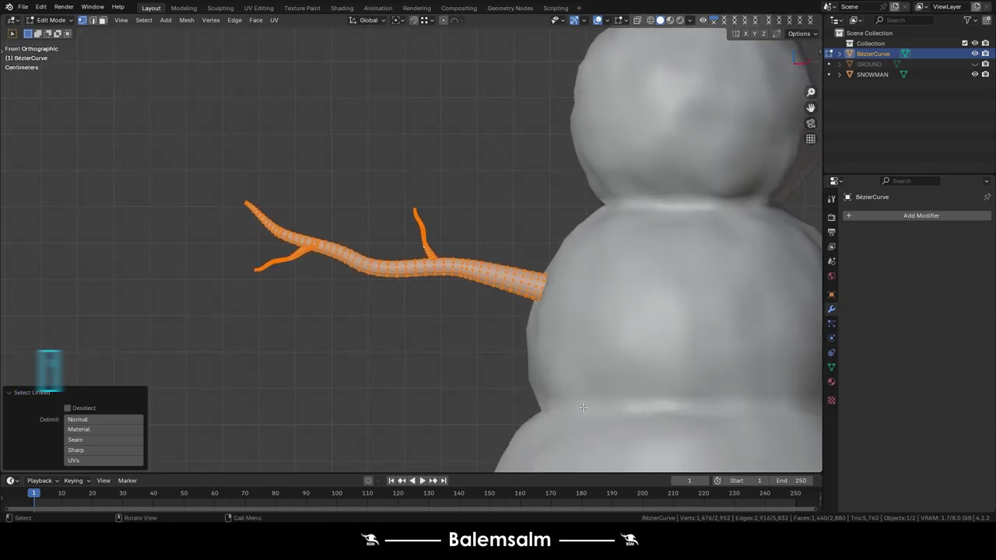
{"action": "key", "text": "r"}
{"action": "key", "text": "x"}
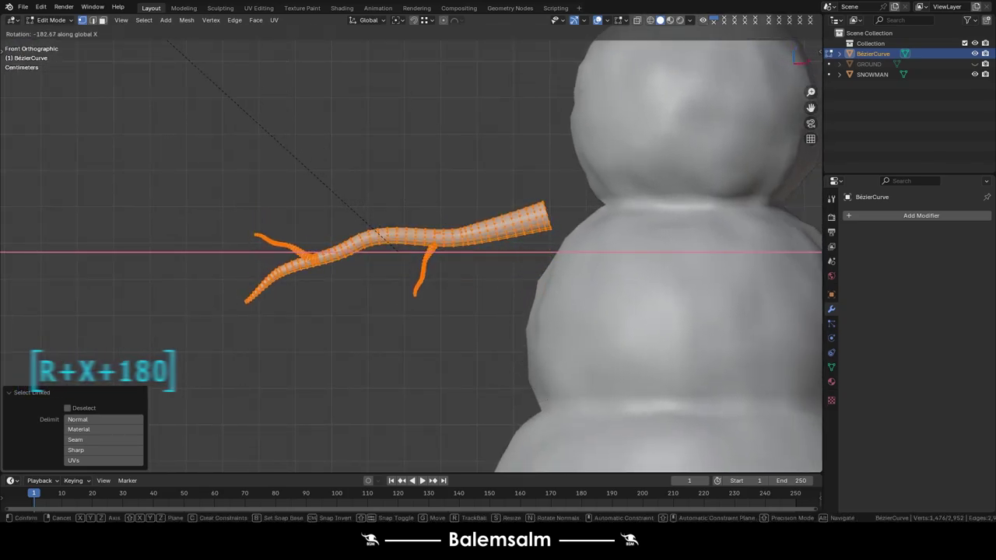
{"action": "type", "text": "90"}
{"action": "key", "text": "BackSpace"}
{"action": "key", "text": "BackSpace"}
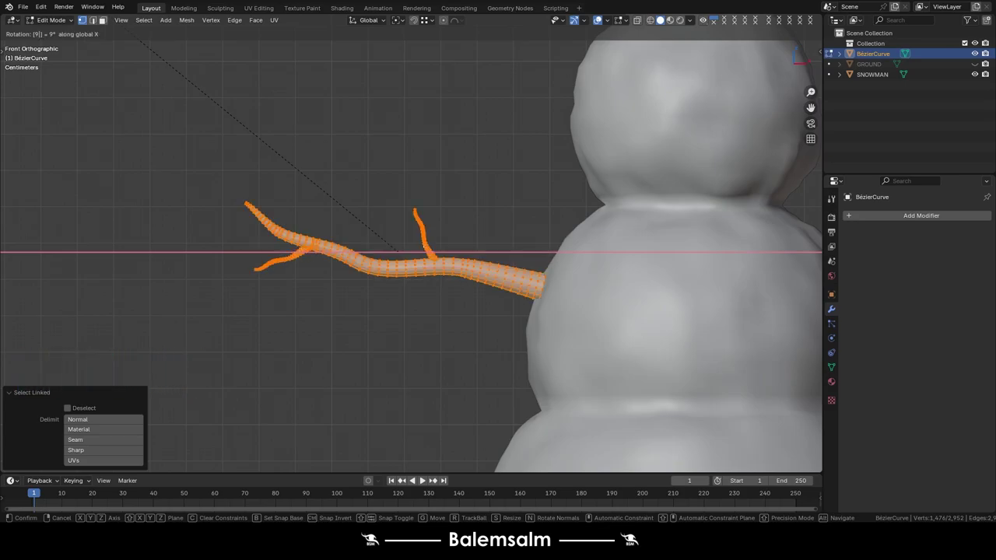
{"action": "type", "text": "180"}
{"action": "key", "text": "BackSpace"}
{"action": "type", "text": "90"}
{"action": "key", "text": "BackSpace"}
{"action": "key", "text": "BackSpace"}
{"action": "type", "text": "0"}
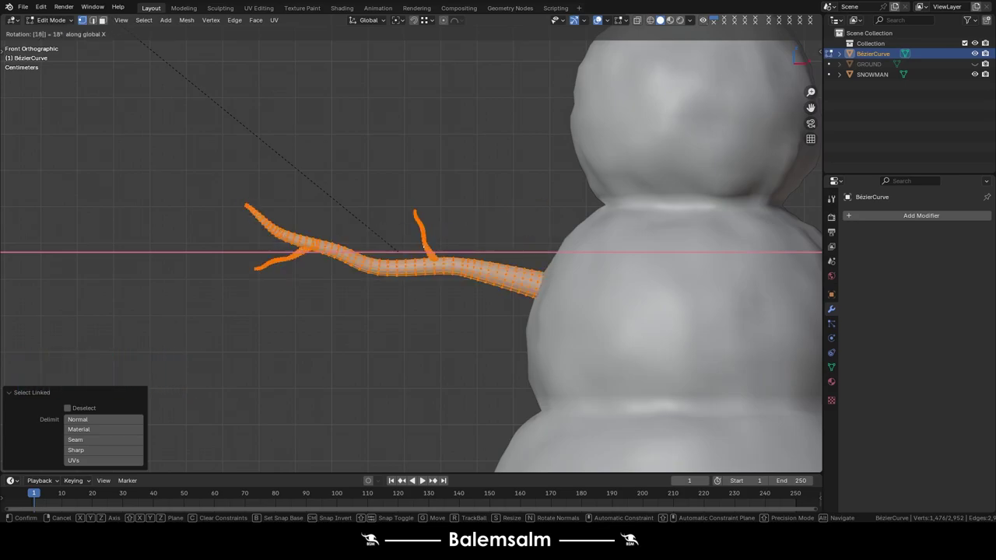
{"action": "key", "text": "Return"}
Tilt the flipped arm by about 28°.
{"action": "key", "text": "r"}
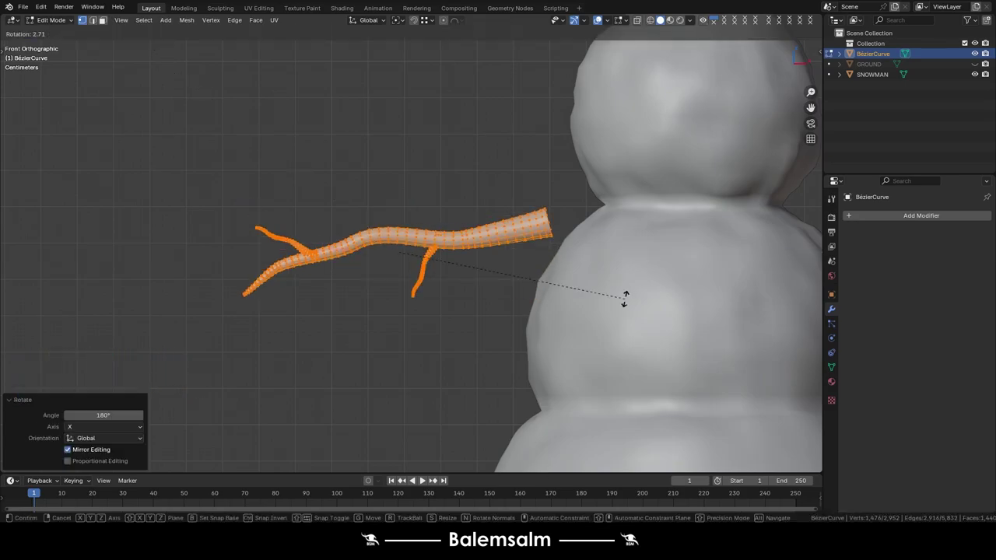
{"action": "left_click", "coordinate": [556, 350]}
{"action": "middle_click_drag", "start_coordinate": [568, 304], "coordinate": [440, 267], "text": "shift"}
{"action": "scroll", "coordinate": [440, 267], "scroll_direction": "down", "scroll_amount": 5}
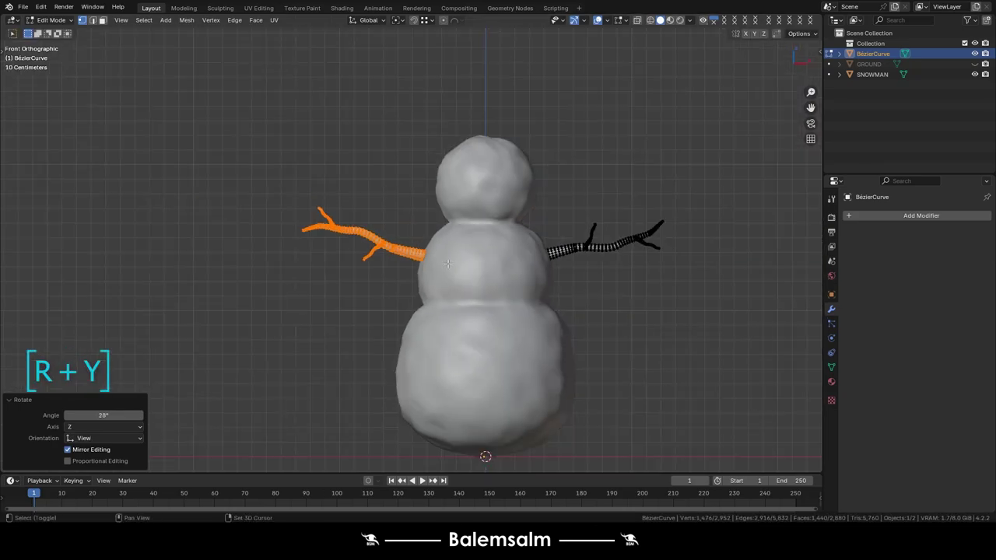
{"action": "scroll", "coordinate": [527, 287], "scroll_direction": "up", "scroll_amount": 3}
{"action": "scroll", "coordinate": [209, 227], "scroll_direction": "up", "scroll_amount": 3}
Move and rotate the arm's small side sprig into a new position, then leave Edit Mode.
{"action": "left_click", "coordinate": [193, 225]}
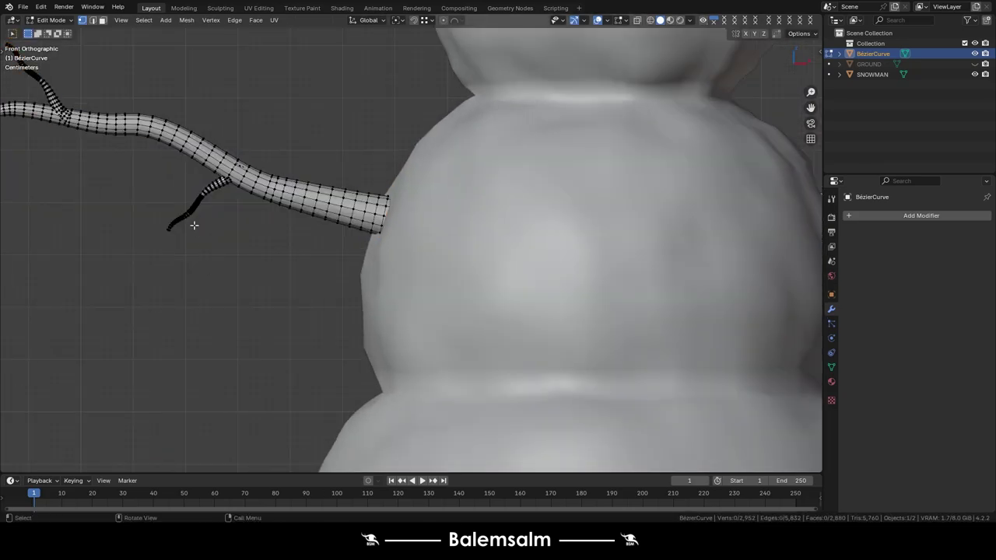
{"action": "key", "text": "ctrl+l"}
{"action": "scroll", "coordinate": [186, 207], "scroll_direction": "up", "scroll_amount": 3}
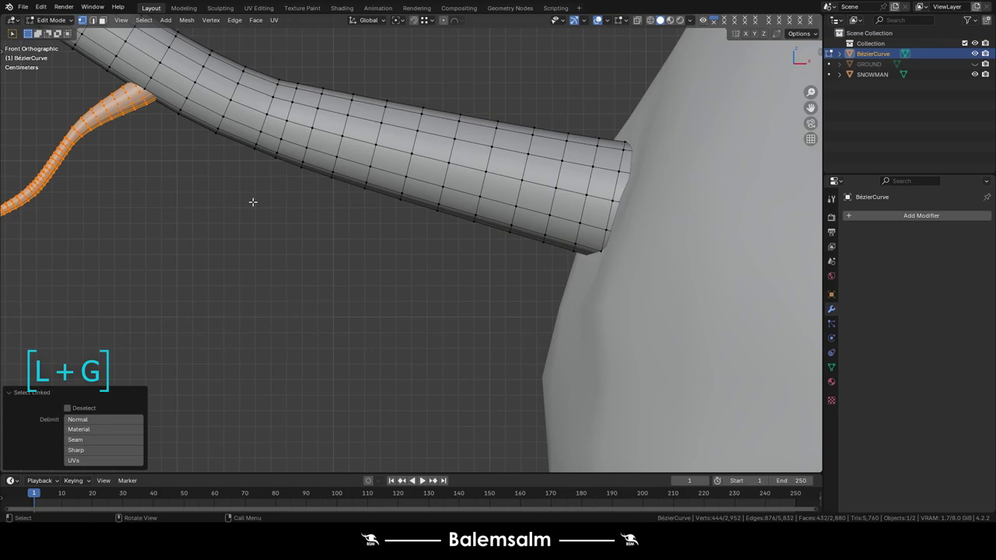
{"action": "key", "text": "g"}
{"action": "left_click", "coordinate": [428, 299]}
{"action": "key", "text": "r"}
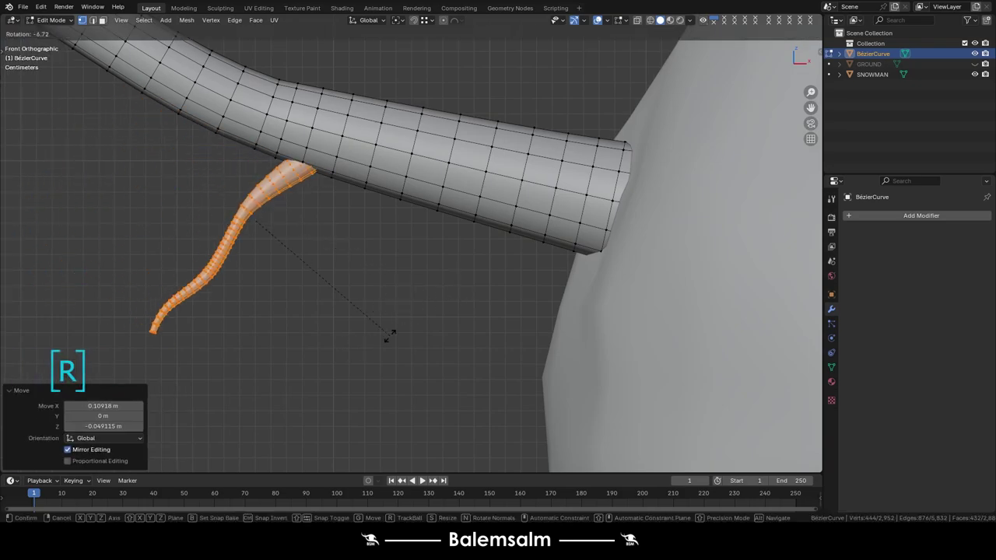
{"action": "left_click", "coordinate": [429, 287]}
{"action": "key", "text": "Tab"}
{"action": "scroll", "coordinate": [349, 171], "scroll_direction": "down", "scroll_amount": 5}
{"action": "scroll", "coordinate": [349, 171], "scroll_direction": "down", "scroll_amount": 4}
{"action": "mouse_move", "coordinate": [414, 192]}
{"action": "middle_mouse_down"}
{"action": "mouse_move", "coordinate": [278, 206]}
{"action": "mouse_move", "coordinate": [418, 280]}
{"action": "middle_mouse_up"}
From the top view in X-ray, select and bend the outer half of the twig arm.
{"action": "left_click", "coordinate": [436, 233]}
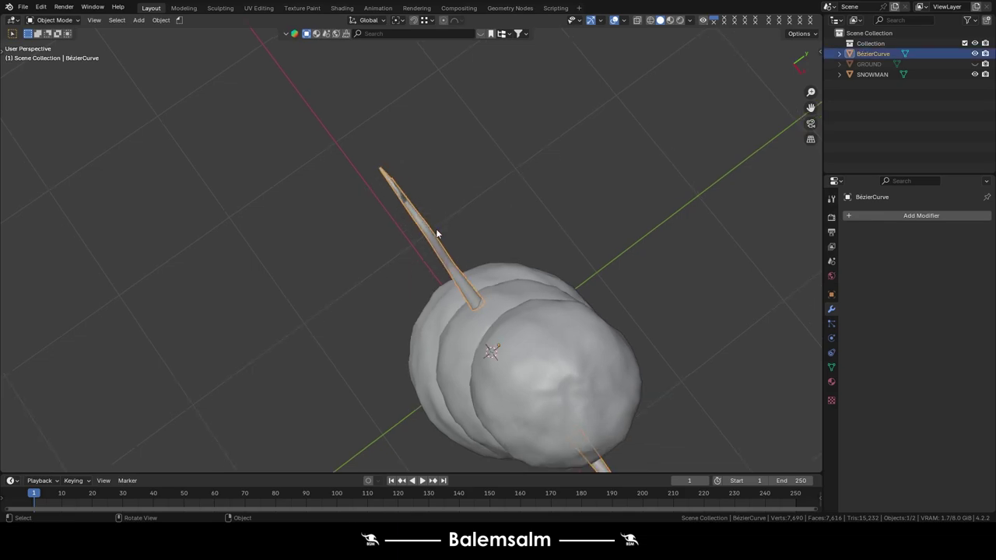
{"action": "middle_click_drag", "start_coordinate": [436, 233], "coordinate": [415, 156]}
{"action": "key", "text": "KP_7"}
{"action": "scroll", "coordinate": [293, 233], "scroll_direction": "up", "scroll_amount": 5}
{"action": "middle_click_drag", "start_coordinate": [293, 355], "coordinate": [440, 177], "text": "shift"}
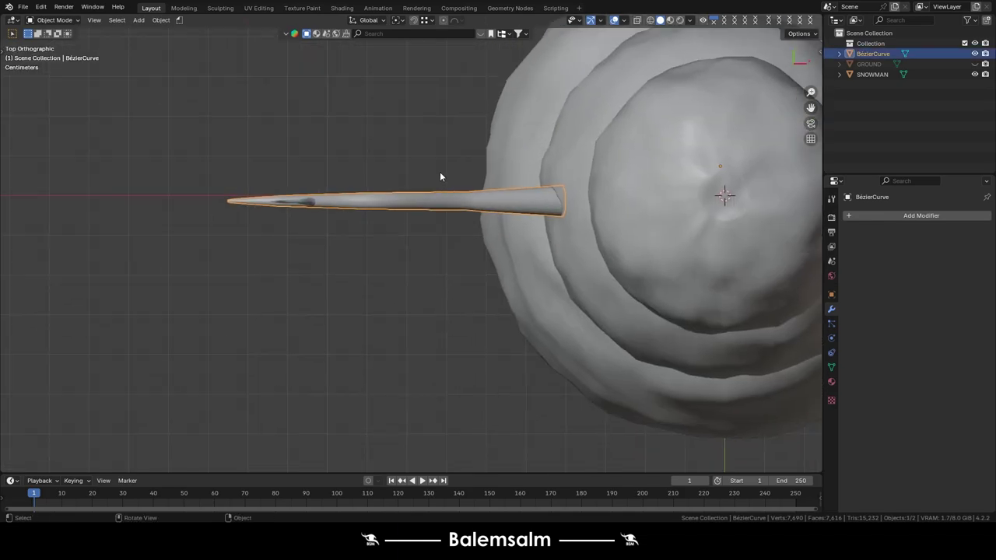
{"action": "key", "text": "Tab"}
{"action": "key", "text": "alt+z"}
{"action": "left_click_drag", "start_coordinate": [360, 135], "coordinate": [106, 373]}
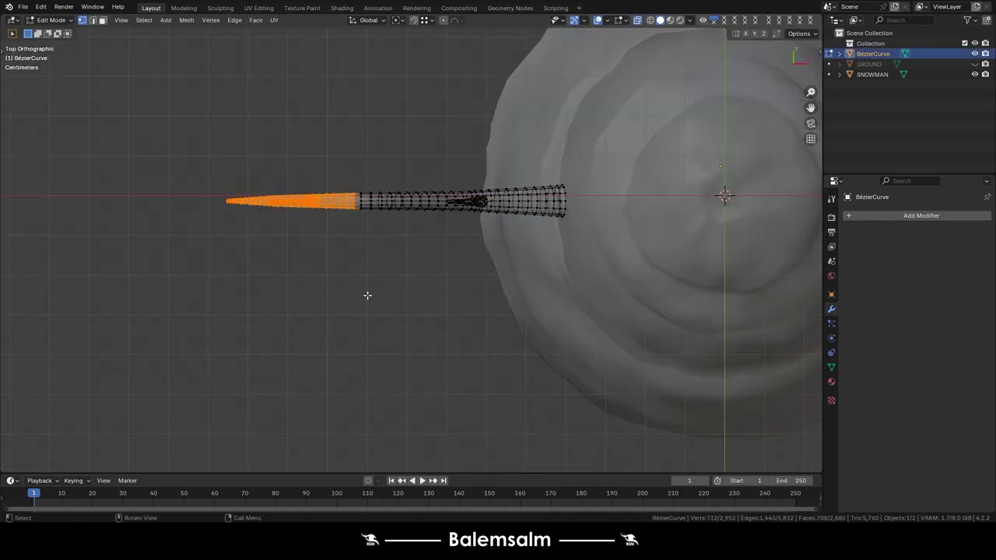
{"action": "key", "text": "r"}
{"action": "scroll", "coordinate": [389, 382], "scroll_direction": "up", "scroll_amount": 3}
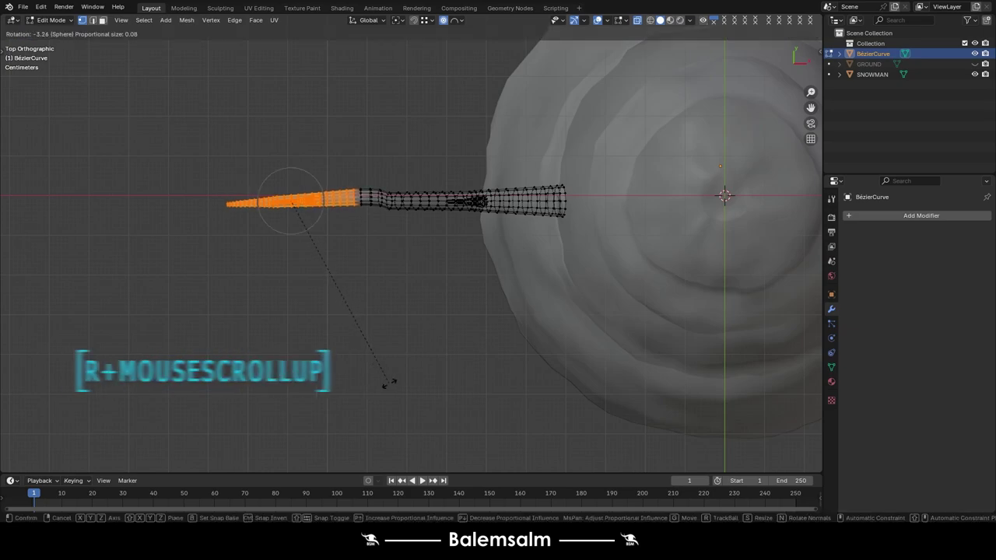
{"action": "scroll", "coordinate": [400, 361], "scroll_direction": "up", "scroll_amount": 1}
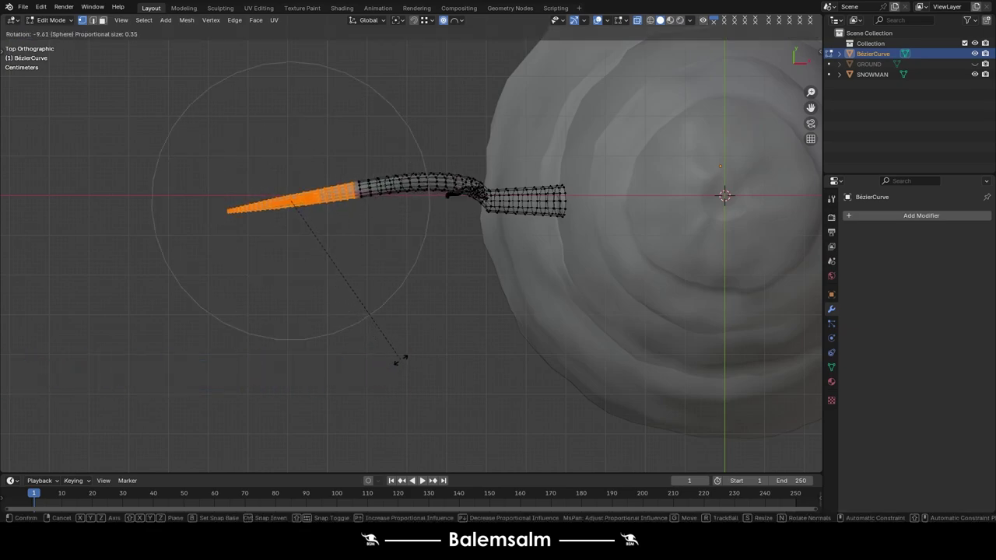
{"action": "scroll", "coordinate": [397, 357], "scroll_direction": "up", "scroll_amount": 1}
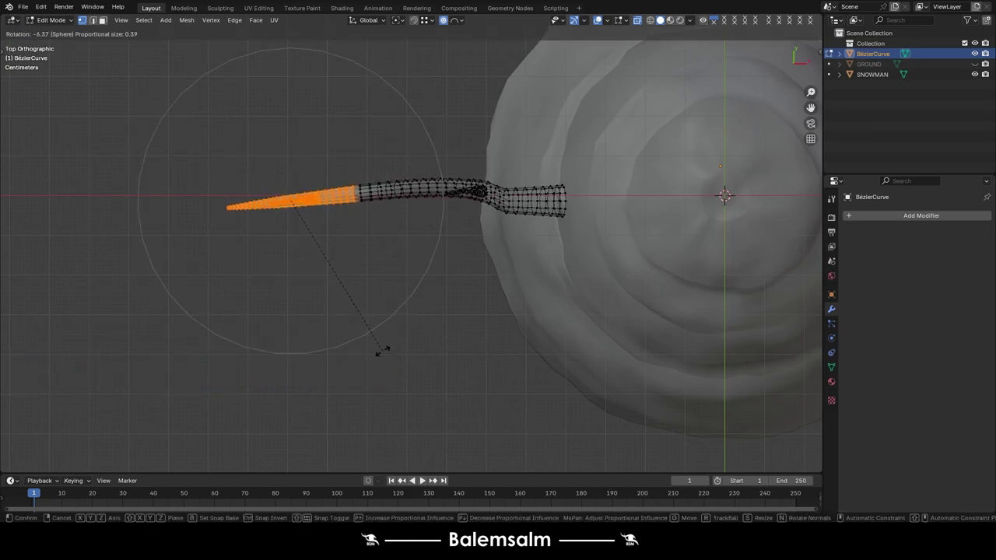
{"action": "left_click", "coordinate": [383, 351]}
Bend the branch tip about -4.39° with proportional editing, then return to Object Mode.
{"action": "left_click_drag", "start_coordinate": [258, 122], "coordinate": [215, 313]}
{"action": "key", "text": "r"}
{"action": "scroll", "coordinate": [233, 319], "scroll_direction": "down", "scroll_amount": 3}
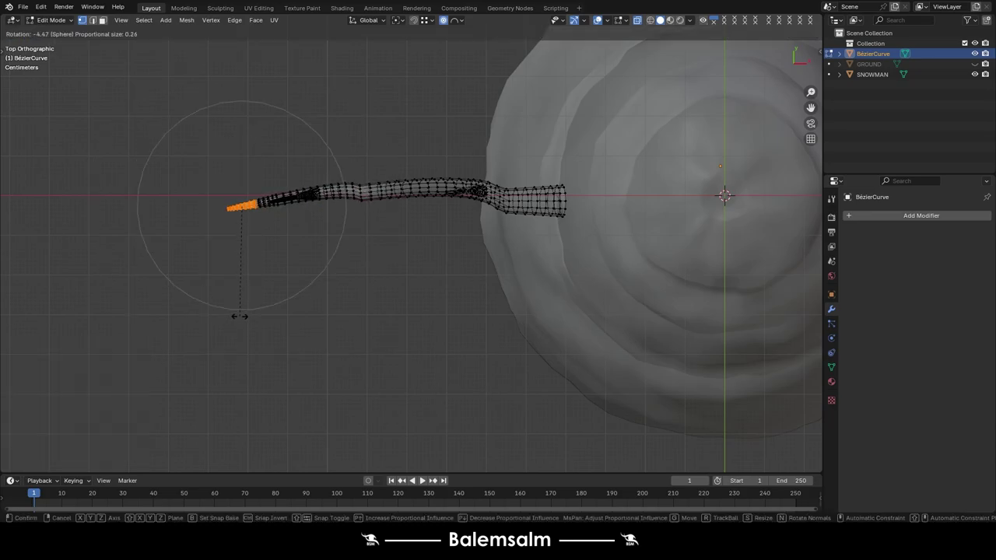
{"action": "scroll", "coordinate": [240, 313], "scroll_direction": "up", "scroll_amount": 2}
{"action": "left_click", "coordinate": [240, 309]}
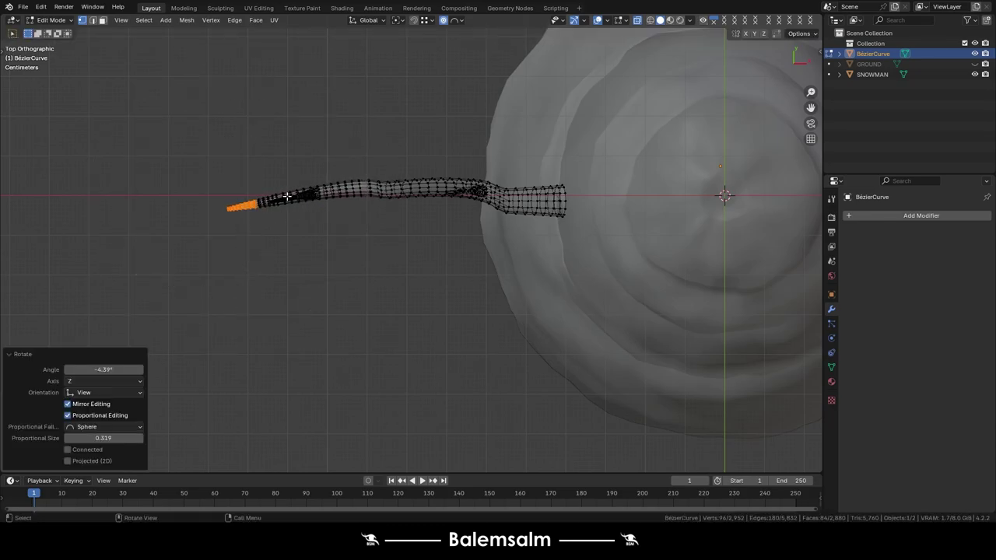
{"action": "left_click", "coordinate": [306, 235]}
{"action": "key", "text": "r"}
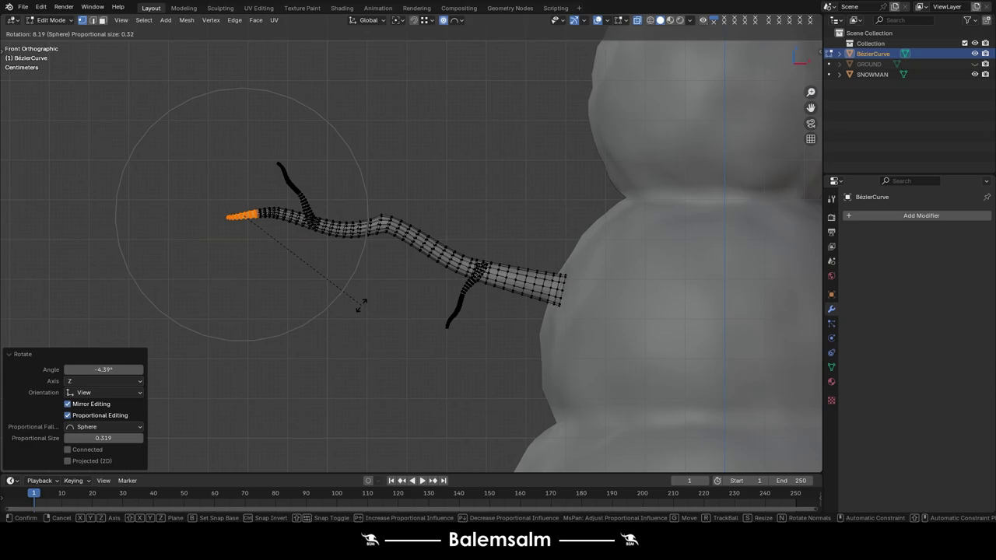
{"action": "right_click", "coordinate": [360, 301]}
{"action": "key", "text": "r"}
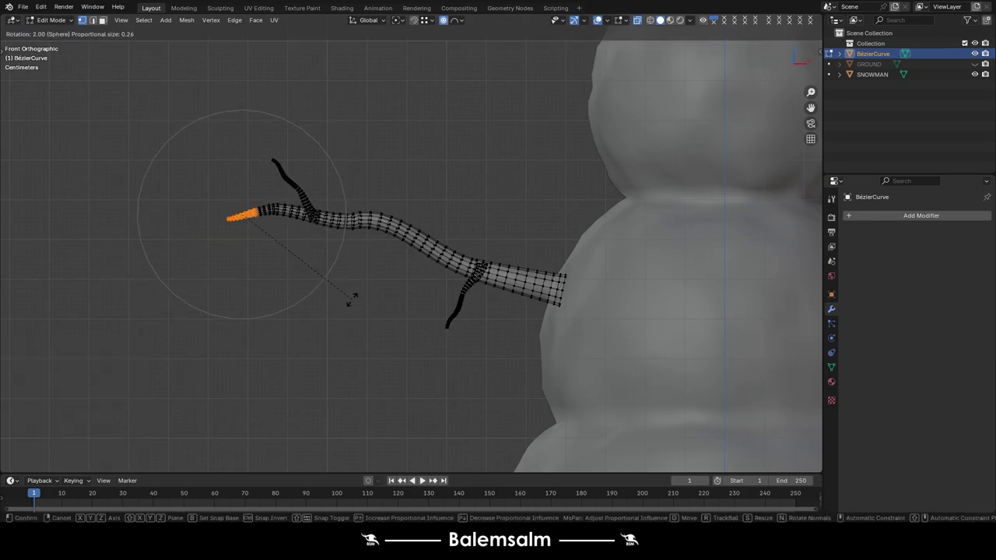
{"action": "left_click", "coordinate": [346, 302]}
{"action": "key", "text": "Tab"}
{"action": "middle_click_drag", "start_coordinate": [347, 301], "coordinate": [434, 223]}
Select one whole branch piece of the twig mesh in Edit Mode from a side view.
{"action": "scroll", "coordinate": [434, 223], "scroll_direction": "down", "scroll_amount": 3}
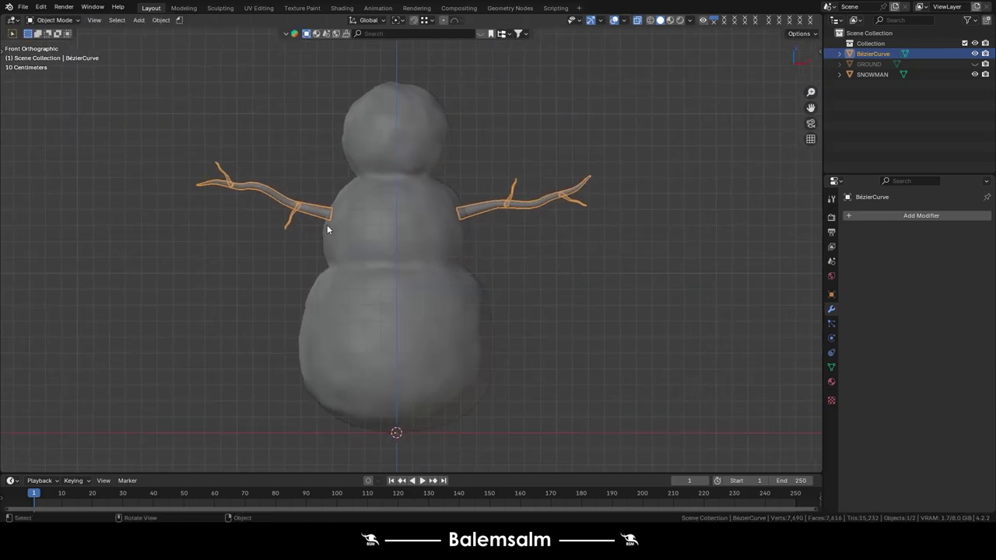
{"action": "key", "text": "alt+a"}
{"action": "mouse_move", "coordinate": [327, 224]}
{"action": "middle_mouse_down"}
{"action": "mouse_move", "coordinate": [348, 228]}
{"action": "mouse_move", "coordinate": [300, 243]}
{"action": "mouse_move", "coordinate": [409, 208]}
{"action": "middle_mouse_up"}
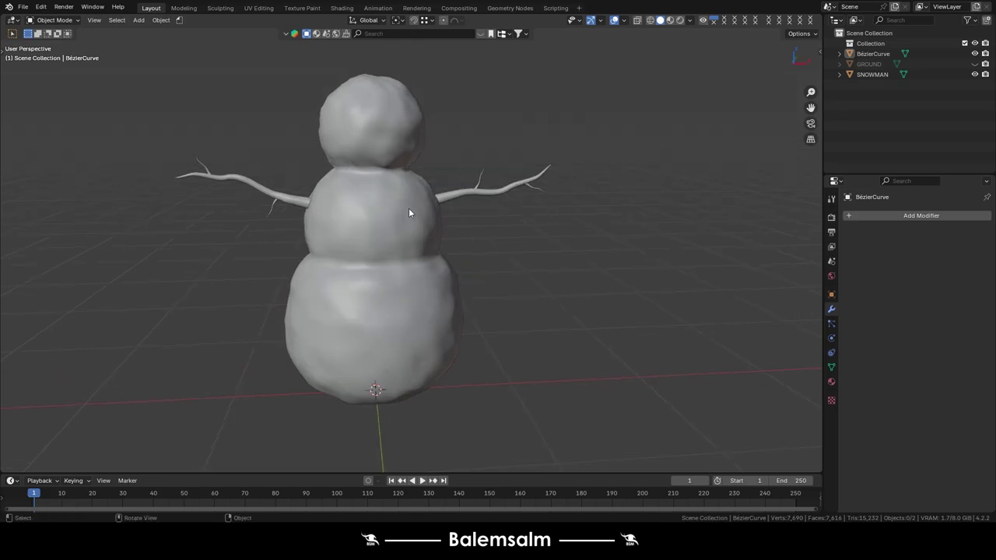
{"action": "left_click", "coordinate": [482, 198]}
{"action": "key", "text": "grave"}
{"action": "left_click", "coordinate": [503, 195]}
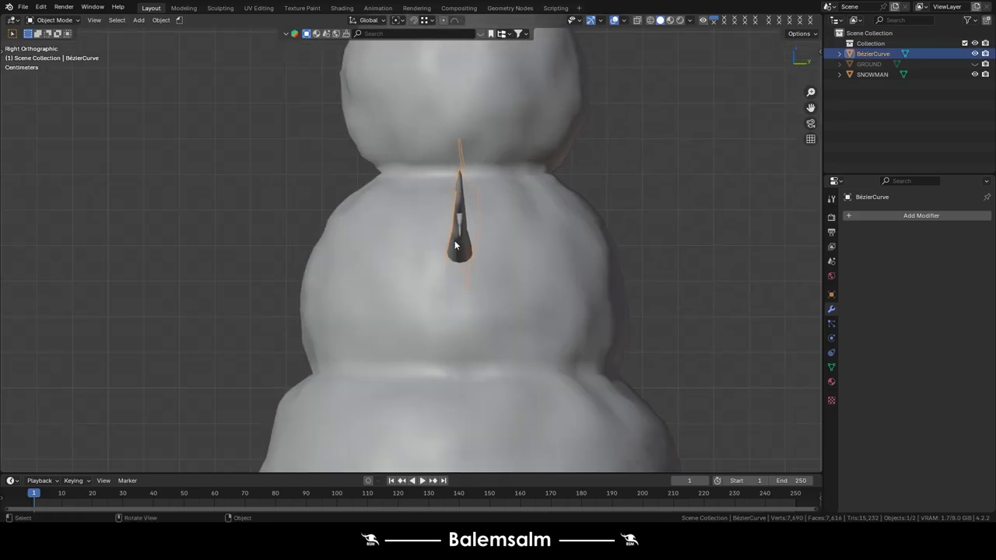
{"action": "key", "text": "Tab"}
{"action": "middle_click_drag", "start_coordinate": [455, 245], "coordinate": [572, 291]}
{"action": "key", "text": "l"}
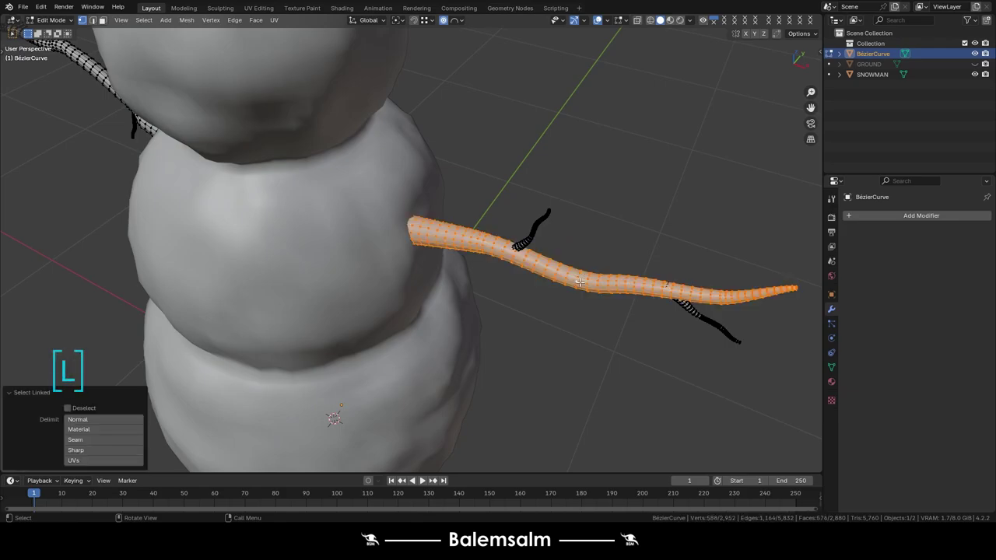
{"action": "key", "text": "grave"}
{"action": "left_click", "coordinate": [651, 282]}
Duplicate the branch piece and rotate the copy 90° around Z.
{"action": "key", "text": "shift+d"}
{"action": "left_click", "coordinate": [507, 362]}
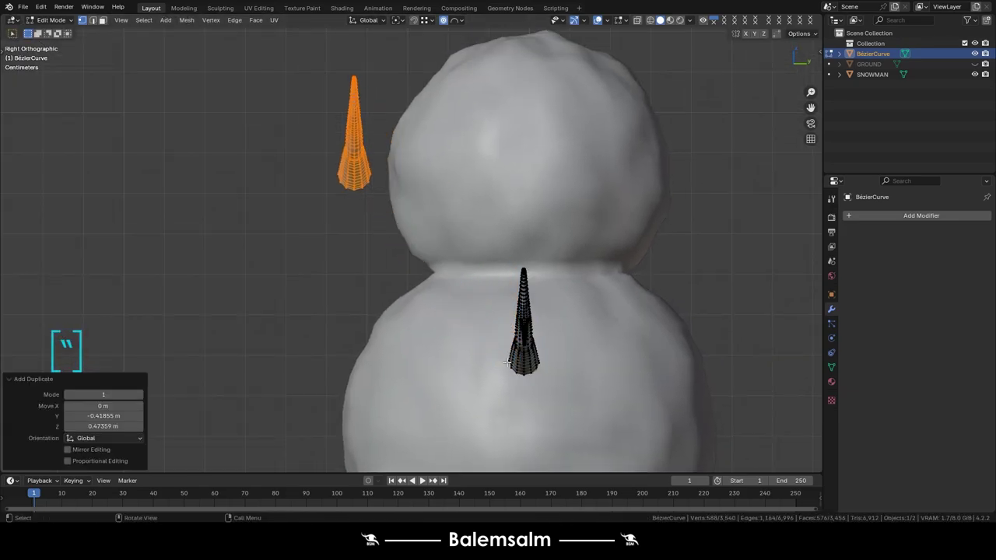
{"action": "key", "text": "r"}
{"action": "key", "text": "z"}
{"action": "key", "text": "9"}
{"action": "key", "text": "0"}
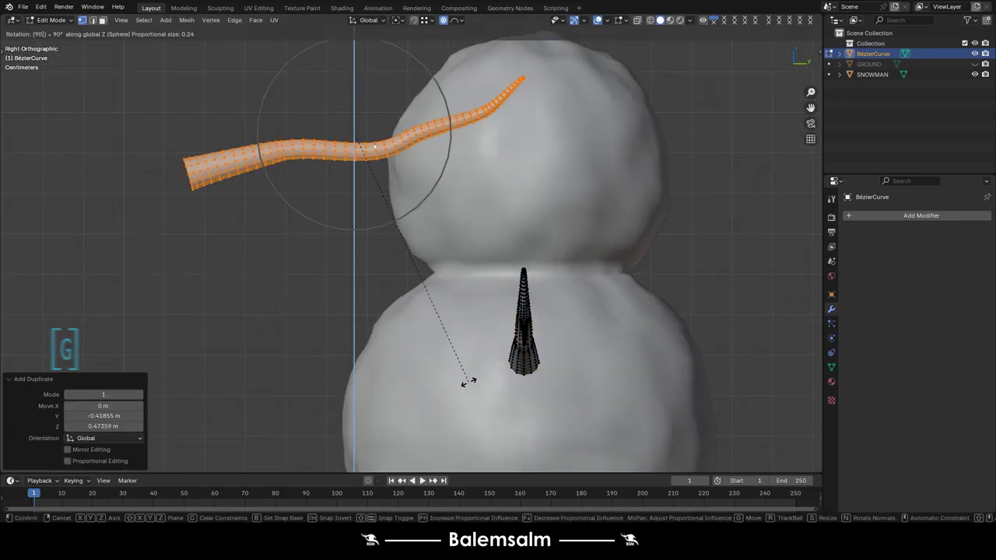
{"action": "key", "text": "Return"}
Raise the copied branch 0.609 m along Z up to the snowman's head.
{"action": "middle_click_drag", "start_coordinate": [469, 381], "coordinate": [484, 276]}
{"action": "key", "text": "grave"}
{"action": "left_click", "coordinate": [405, 219]}
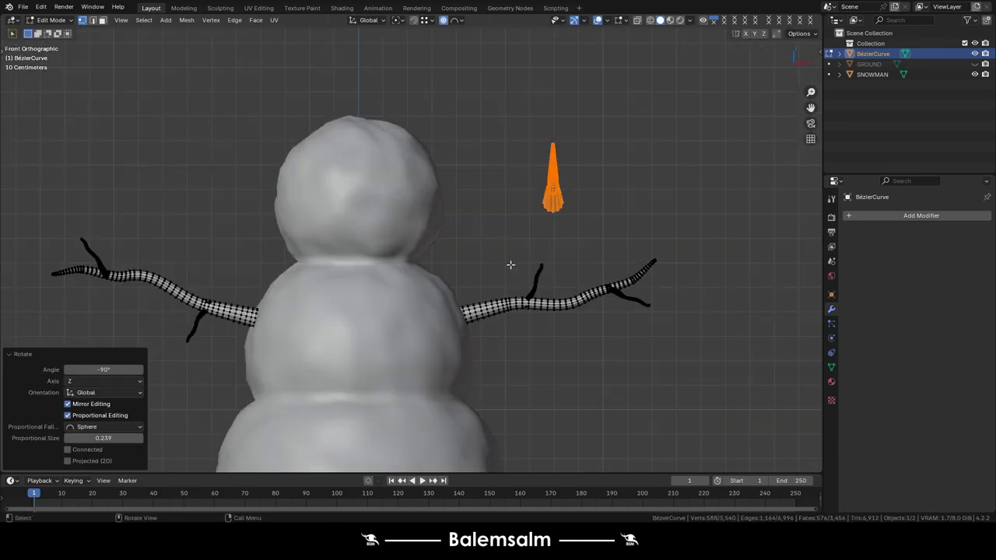
{"action": "key", "text": "g"}
{"action": "left_click", "coordinate": [397, 254]}
{"action": "key", "text": "ctrl+z"}
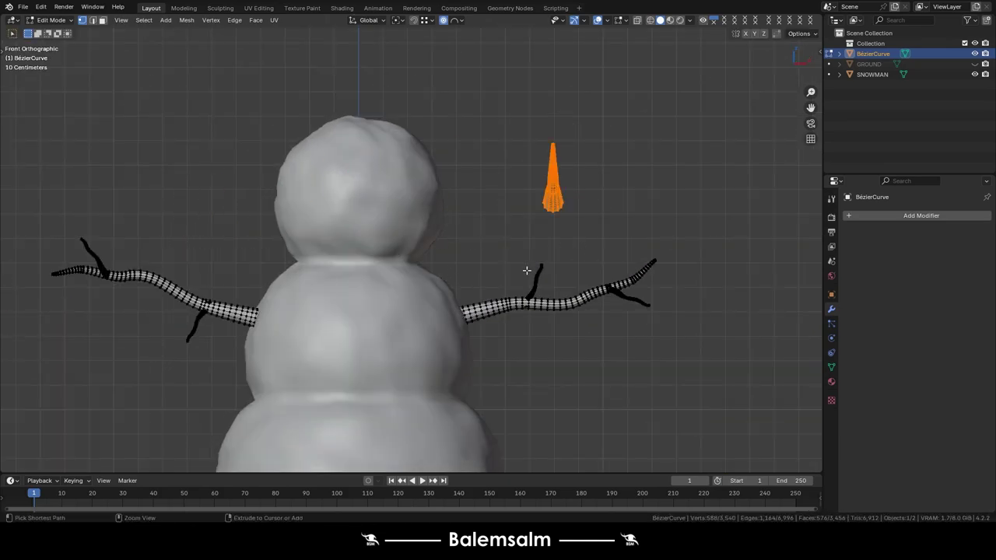
{"action": "mouse_move", "coordinate": [529, 271]}
{"action": "middle_mouse_down"}
{"action": "mouse_move", "coordinate": [576, 265]}
{"action": "mouse_move", "coordinate": [498, 280]}
{"action": "middle_mouse_up"}
{"action": "scroll", "coordinate": [593, 281], "scroll_direction": "up", "scroll_amount": 4}
{"action": "key", "text": "ctrl+z"}
{"action": "scroll", "coordinate": [593, 281], "scroll_direction": "down", "scroll_amount": 5}
{"action": "key", "text": "g"}
{"action": "key", "text": "z"}
{"action": "left_click", "coordinate": [442, 55]}
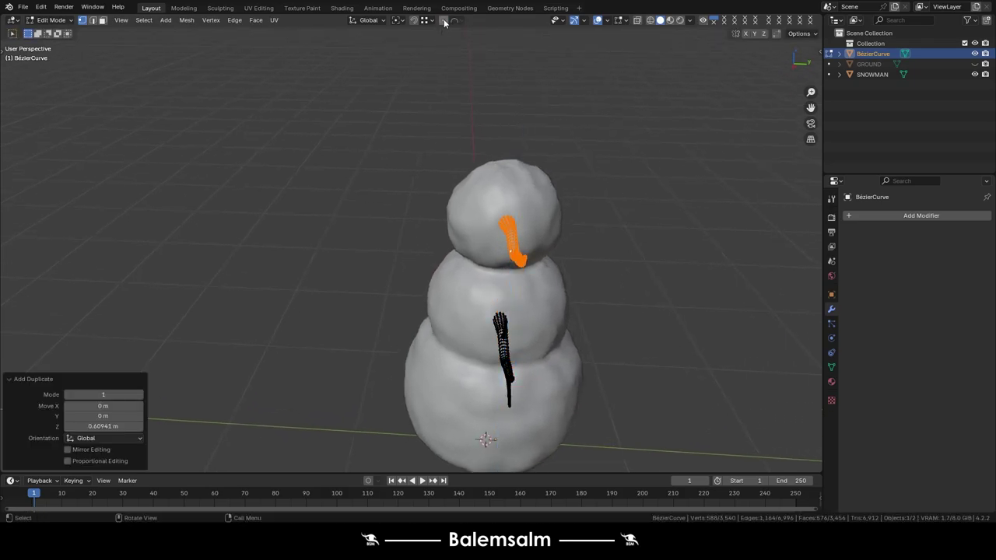
Rotate the copied branch -90° around Z from a side view.
{"action": "key", "text": "grave"}
{"action": "left_click", "coordinate": [537, 260]}
{"action": "key", "text": "r"}
{"action": "key", "text": "9"}
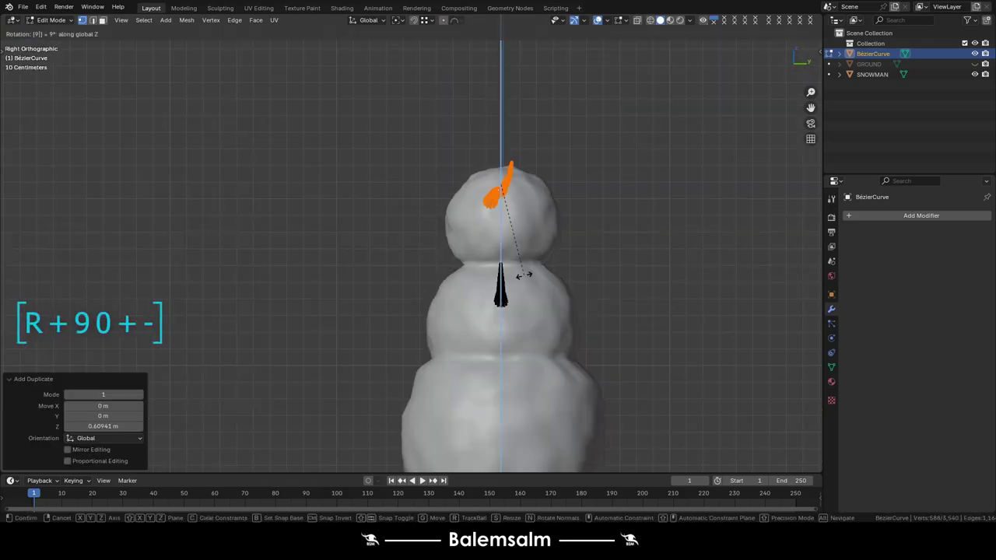
{"action": "key", "text": "Return"}
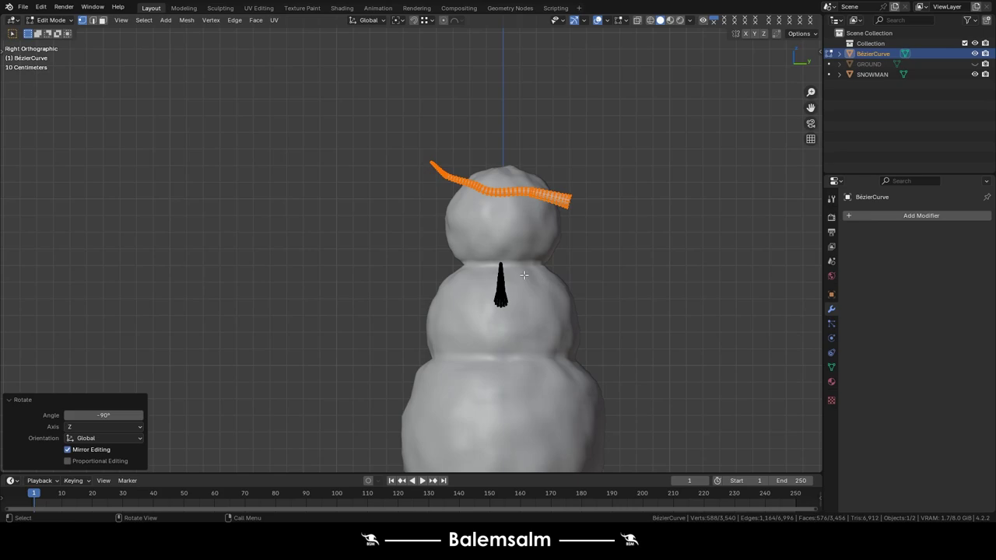
Move the copy into the head's centre, then along Y in front of the head.
{"action": "key", "text": "grave"}
{"action": "left_click", "coordinate": [364, 146]}
{"action": "scroll", "coordinate": [436, 257], "scroll_direction": "up", "scroll_amount": 4}
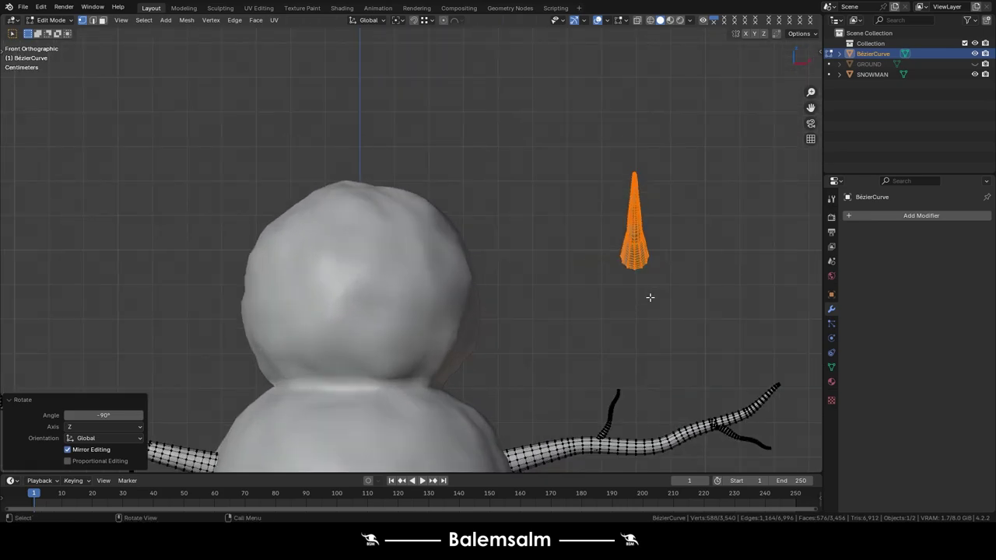
{"action": "key", "text": "g"}
{"action": "left_click", "coordinate": [228, 384]}
{"action": "middle_click_drag", "start_coordinate": [227, 385], "coordinate": [300, 278]}
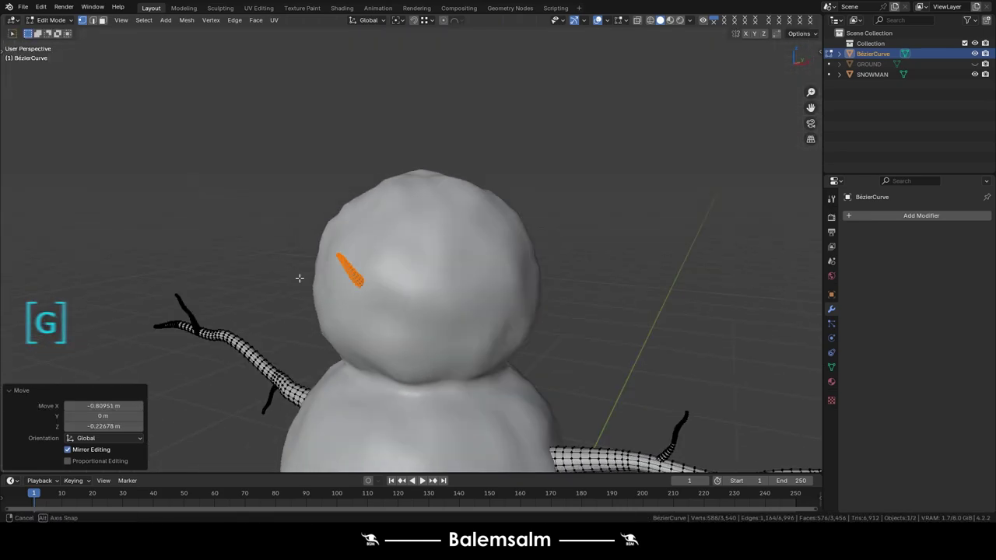
{"action": "key", "text": "grave"}
{"action": "left_click", "coordinate": [349, 283]}
{"action": "key", "text": "g"}
{"action": "key", "text": "y"}
{"action": "left_click", "coordinate": [105, 274]}
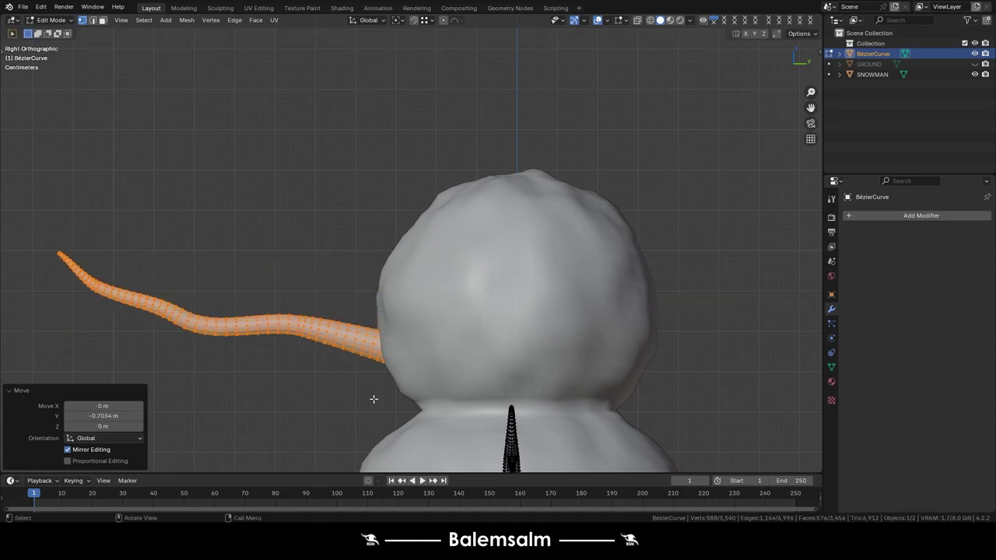
Rotate the copy level and scale it down to about half size.
{"action": "key", "text": "t"}
{"action": "key", "text": "t"}
{"action": "key", "text": "r"}
{"action": "left_click", "coordinate": [387, 327]}
{"action": "key", "text": "s"}
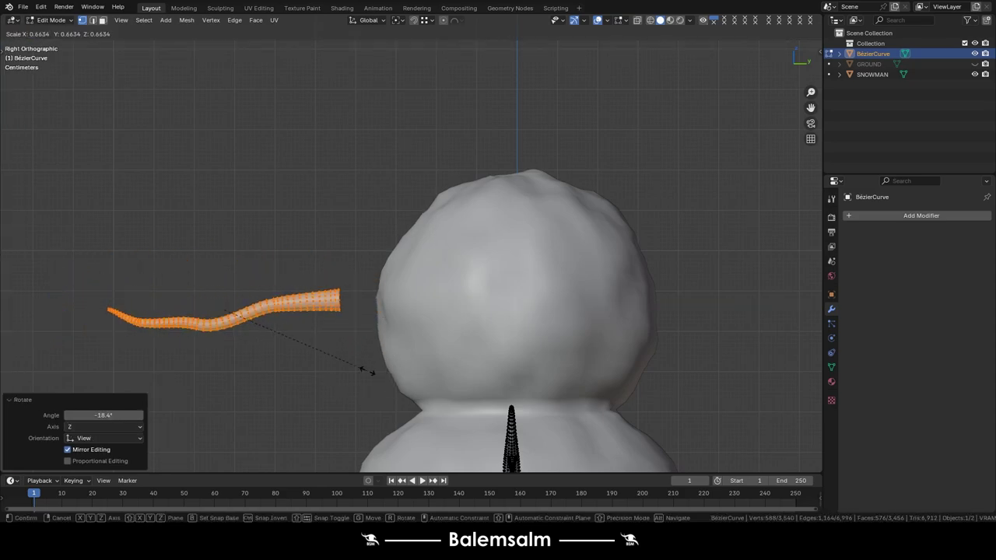
{"action": "left_click", "coordinate": [350, 362]}
Set the nose against the head and thicken it with a 0.0169 m Shrink/Fatten.
{"action": "key", "text": "g"}
{"action": "left_click", "coordinate": [406, 363]}
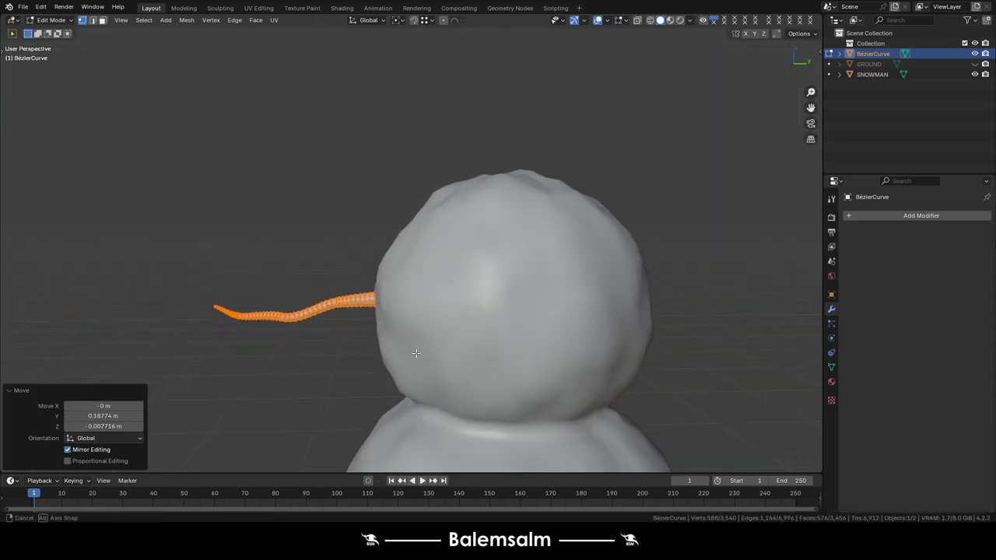
{"action": "middle_click_drag", "start_coordinate": [407, 363], "coordinate": [495, 375]}
{"action": "key", "text": "alt+s"}
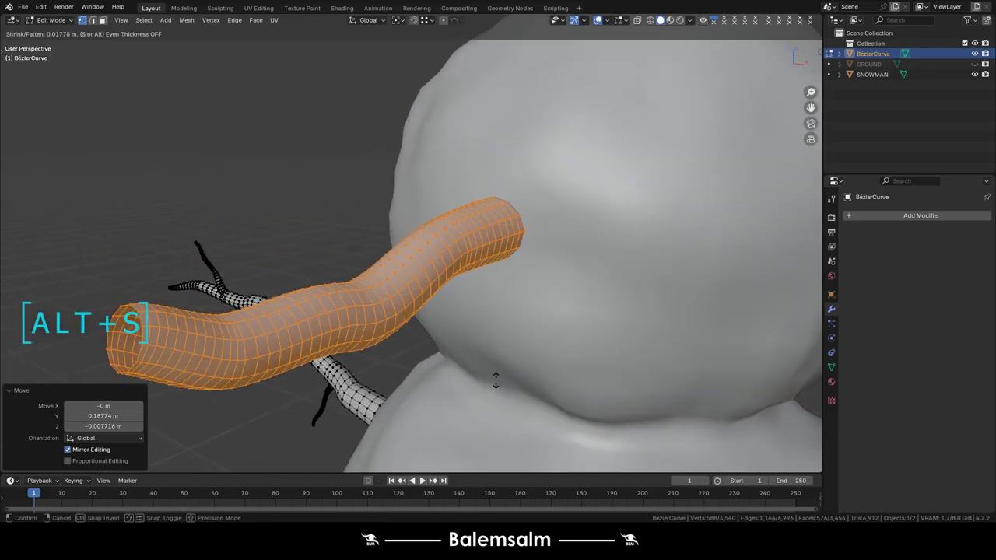
{"action": "left_click", "coordinate": [482, 387]}
{"action": "left_click", "coordinate": [514, 387]}
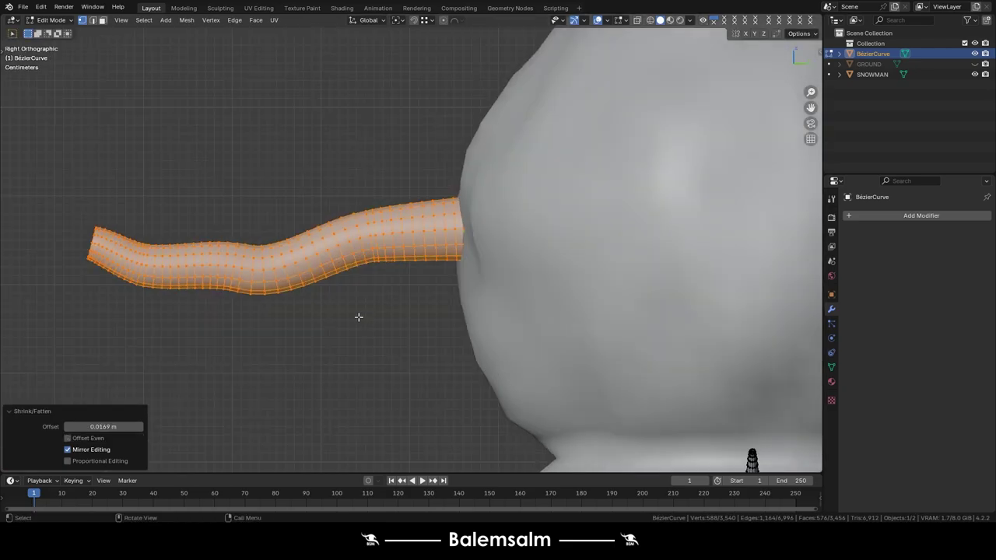
Select the faces at the nose's outer end and taper them inward with proportional scaling.
{"action": "key", "text": "alt+z"}
{"action": "left_click", "coordinate": [316, 251]}
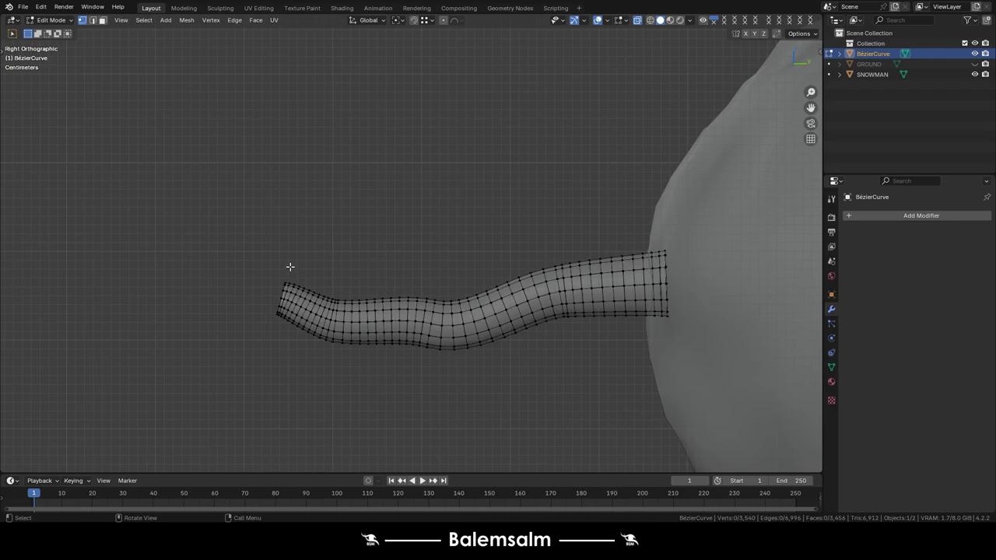
{"action": "key", "text": "c"}
{"action": "left_click", "coordinate": [280, 268]}
{"action": "key", "text": "Escape"}
{"action": "key", "text": "s"}
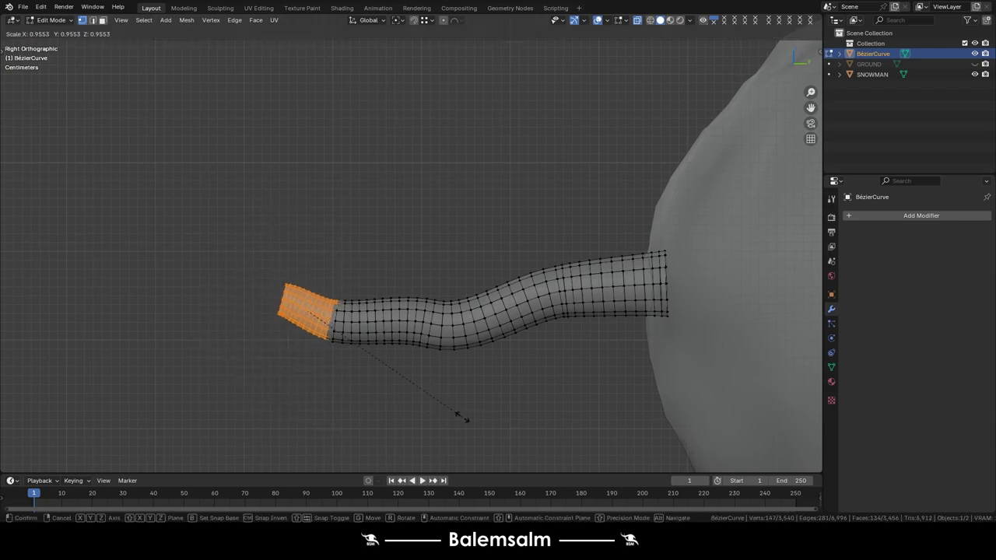
{"action": "left_click", "coordinate": [424, 393]}
{"action": "key", "text": "alt+s"}
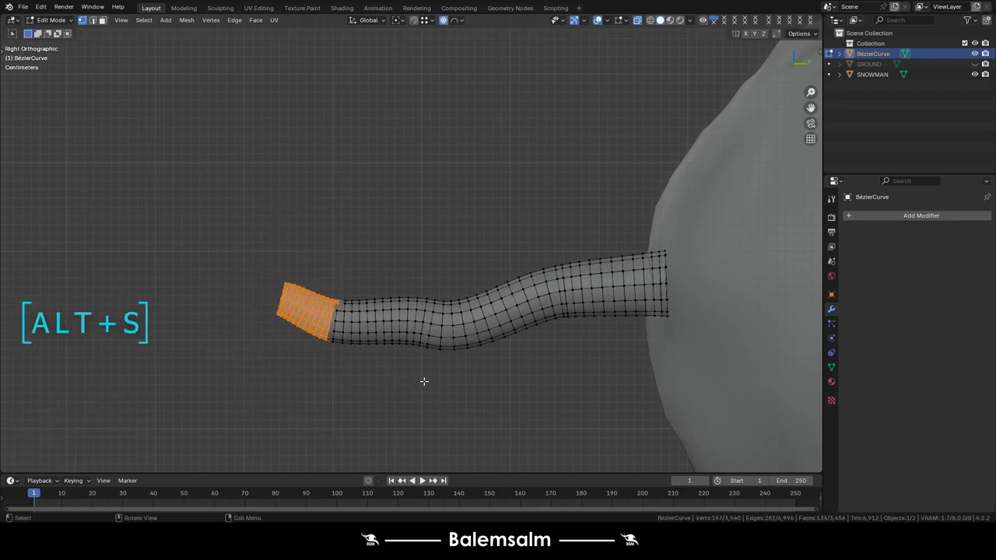
{"action": "key", "text": "s"}
{"action": "scroll", "coordinate": [410, 380], "scroll_direction": "up", "scroll_amount": 3}
{"action": "scroll", "coordinate": [410, 380], "scroll_direction": "up", "scroll_amount": 2}
{"action": "scroll", "coordinate": [410, 381], "scroll_direction": "up", "scroll_amount": 2}
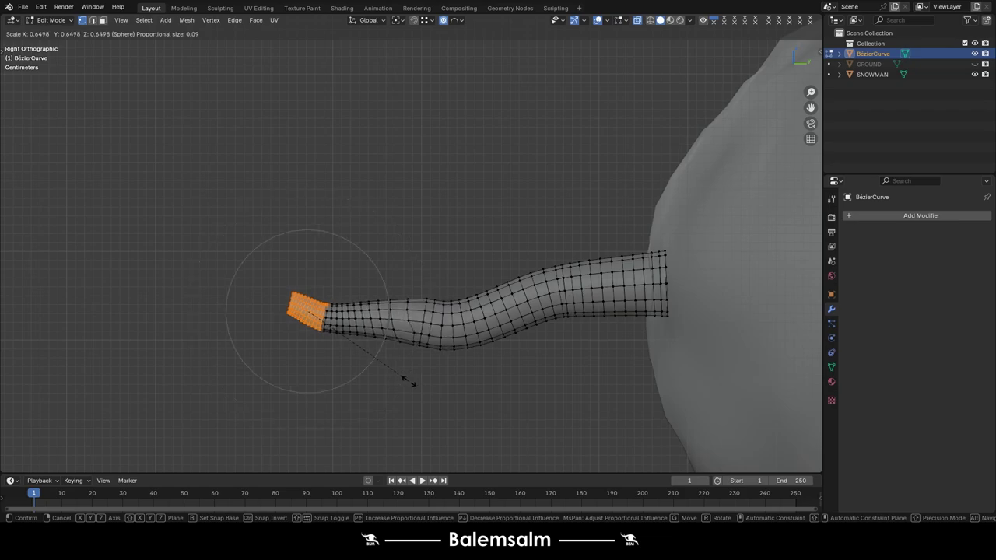
{"action": "left_click", "coordinate": [407, 385]}
Scale the nose tip down to a point in edge select mode.
{"action": "key", "text": "2"}
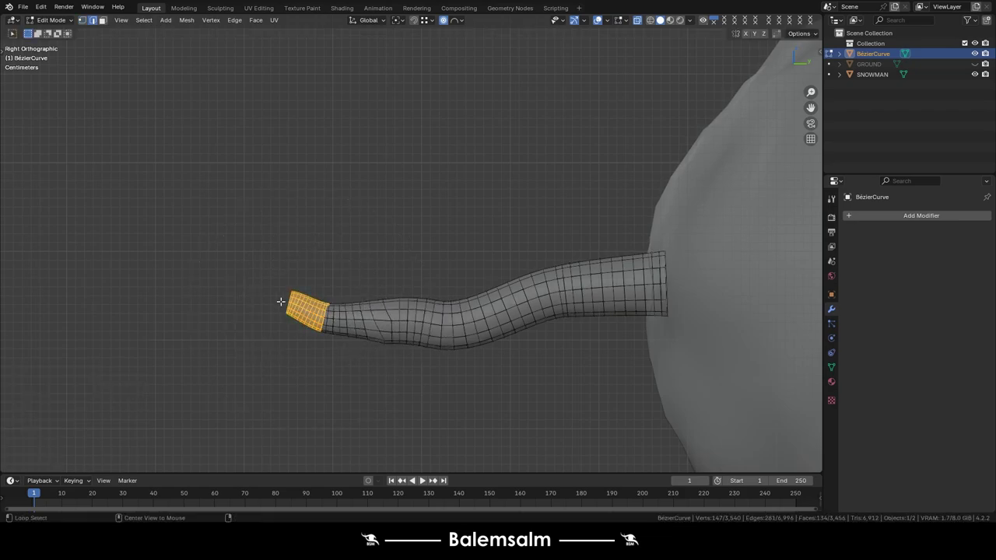
{"action": "key", "text": "s"}
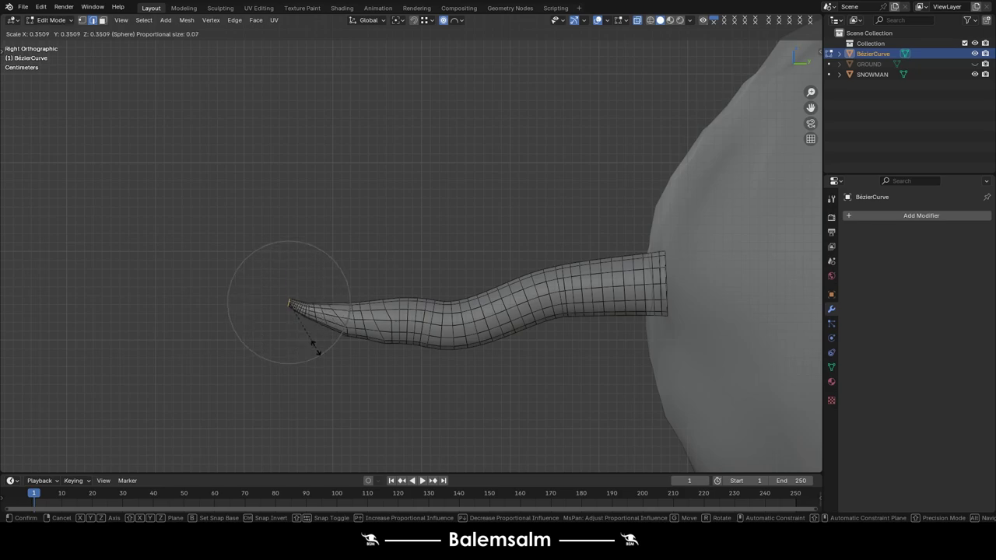
{"action": "left_click", "coordinate": [315, 348]}
{"action": "key", "text": "Tab"}
{"action": "mouse_move", "coordinate": [364, 349]}
{"action": "middle_mouse_down"}
{"action": "mouse_move", "coordinate": [431, 368]}
{"action": "mouse_move", "coordinate": [493, 343]}
{"action": "middle_mouse_up"}
From a side view, scale up the nose's end ring with proportional falloff.
{"action": "key", "text": "grave"}
{"action": "left_click", "coordinate": [545, 345]}
{"action": "key", "text": "Tab"}
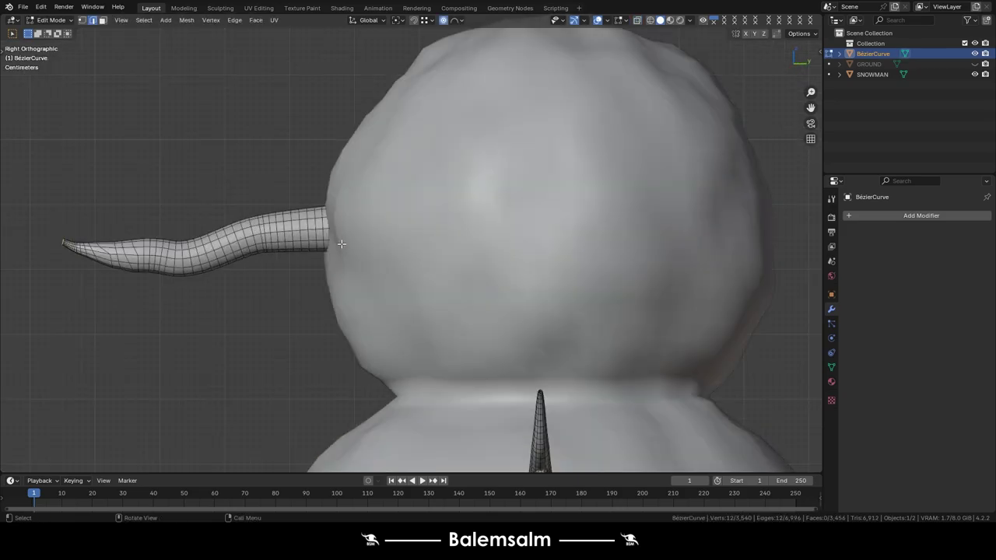
{"action": "key", "text": "s"}
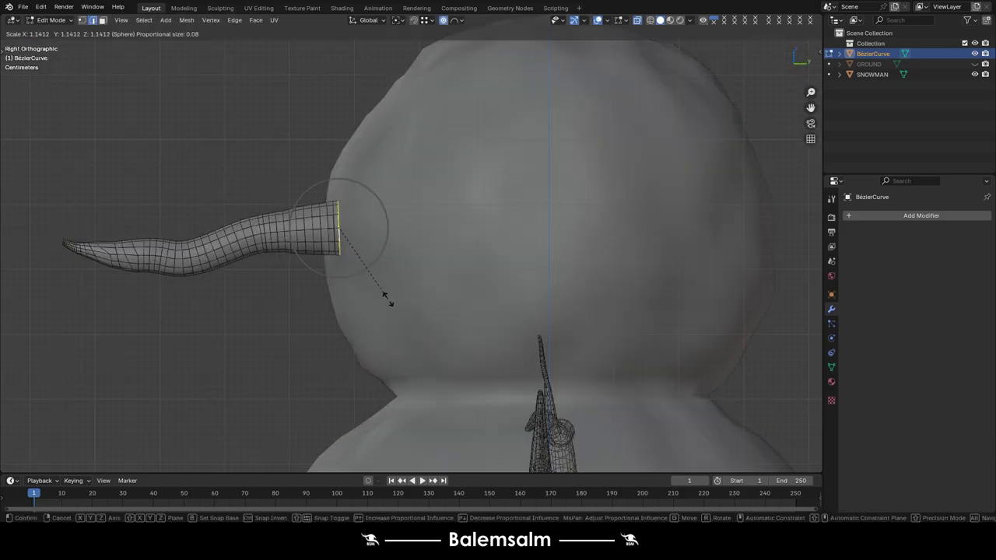
{"action": "scroll", "coordinate": [386, 296], "scroll_direction": "down", "scroll_amount": 2}
Confirm the widened nose end, then select the whole nose mesh with L and reposition it.
{"action": "left_click", "coordinate": [384, 295]}
{"action": "key", "text": "Tab"}
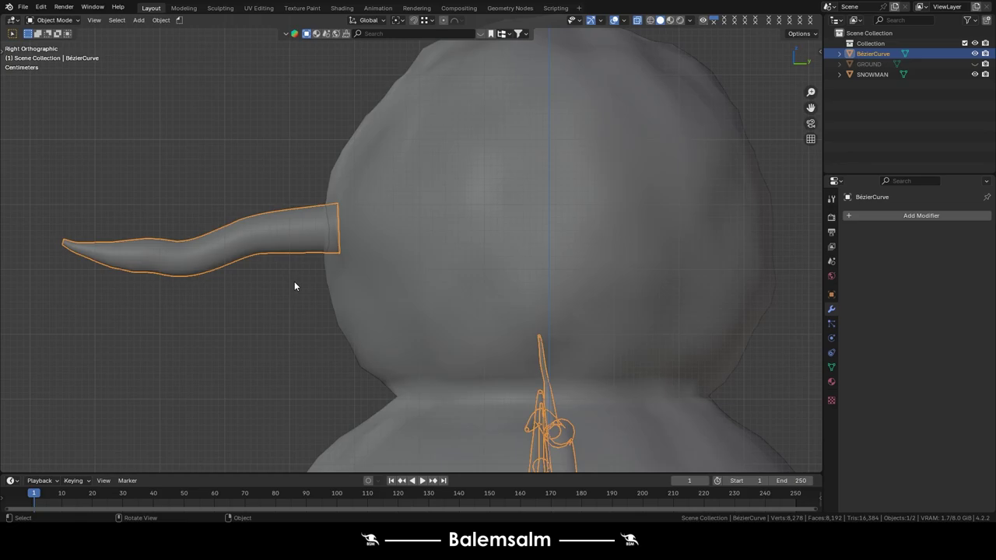
{"action": "key", "text": "Tab"}
{"action": "key", "text": "l"}
{"action": "key", "text": "r"}
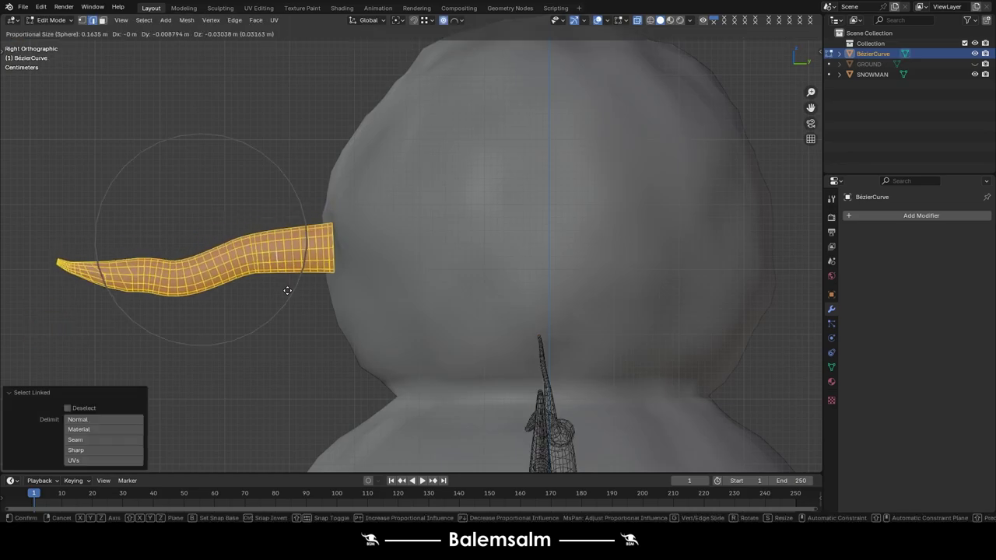
{"action": "left_click", "coordinate": [322, 330]}
Tilt the nose slightly, nudge it into place on the head, and return to Object Mode.
{"action": "key", "text": "r"}
{"action": "left_click", "coordinate": [335, 327]}
{"action": "key", "text": "g"}
{"action": "left_click", "coordinate": [343, 321]}
{"action": "key", "text": "Tab"}
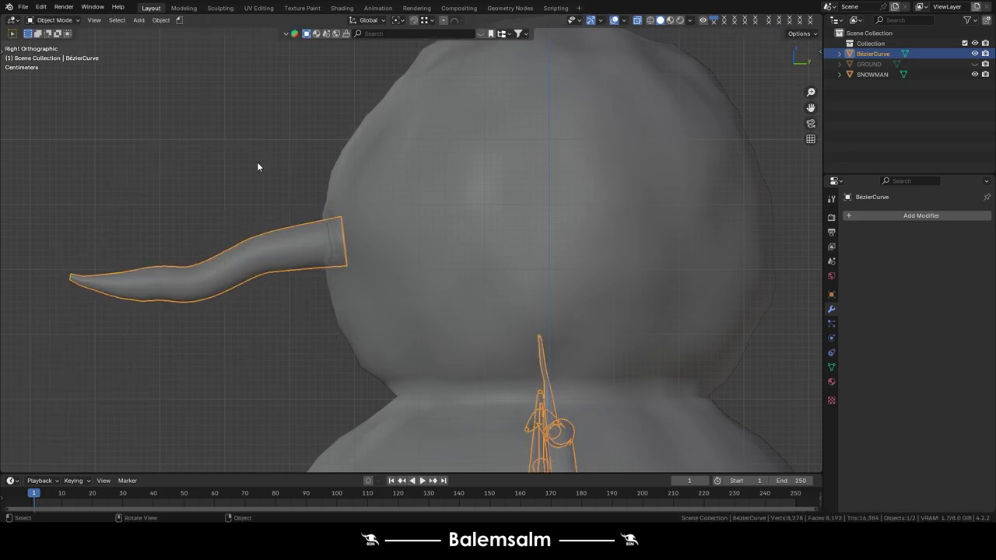
{"action": "left_click", "coordinate": [257, 162]}
Orbit around the whole snowman and bring up the Add menu.
{"action": "scroll", "coordinate": [307, 233], "scroll_direction": "down", "scroll_amount": 3}
{"action": "mouse_move", "coordinate": [308, 233]}
{"action": "middle_mouse_down"}
{"action": "mouse_move", "coordinate": [420, 262]}
{"action": "mouse_move", "coordinate": [403, 285]}
{"action": "mouse_move", "coordinate": [455, 247]}
{"action": "mouse_move", "coordinate": [298, 280]}
{"action": "mouse_move", "coordinate": [311, 261]}
{"action": "middle_mouse_up"}
{"action": "scroll", "coordinate": [311, 259], "scroll_direction": "down", "scroll_amount": 3}
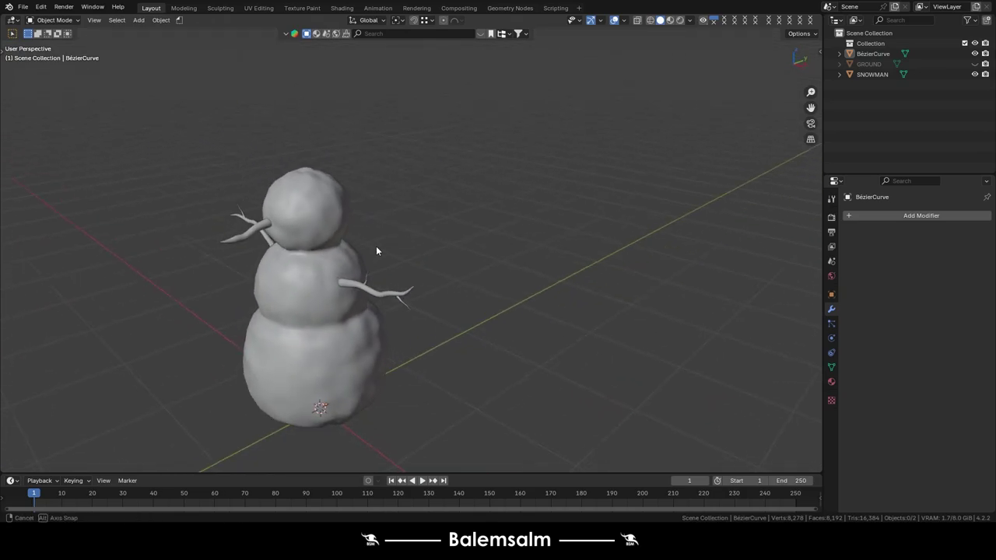
{"action": "mouse_move", "coordinate": [376, 245]}
{"action": "middle_mouse_down"}
{"action": "mouse_move", "coordinate": [510, 200]}
{"action": "mouse_move", "coordinate": [368, 261]}
{"action": "mouse_move", "coordinate": [522, 367]}
{"action": "mouse_move", "coordinate": [429, 351]}
{"action": "mouse_move", "coordinate": [380, 290]}
{"action": "mouse_move", "coordinate": [342, 301]}
{"action": "middle_mouse_up"}
{"action": "key", "text": "shift+a"}
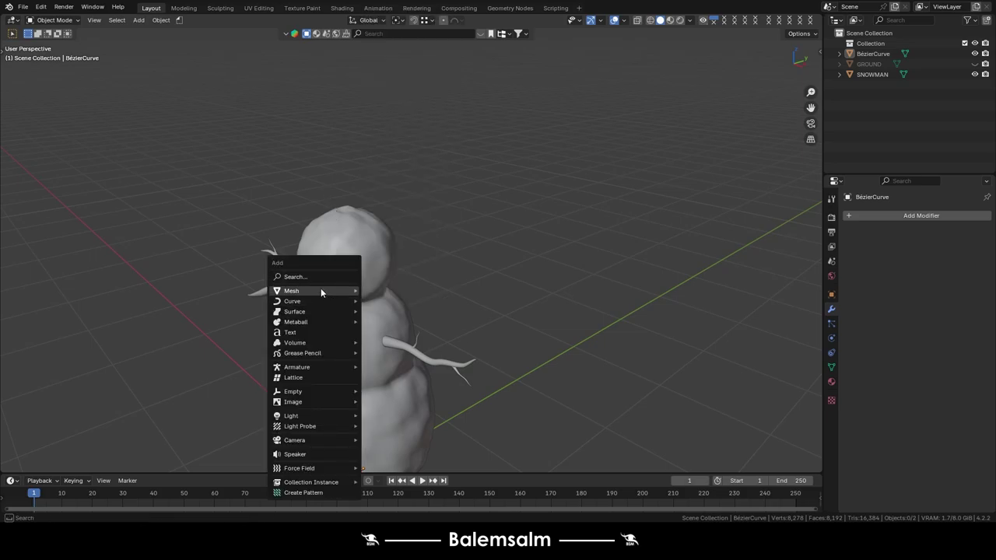
Add a UV Sphere and, in right orthographic view, delete its right half.
{"action": "mouse_move", "coordinate": [291, 290]}
{"action": "left_click", "coordinate": [392, 46]}
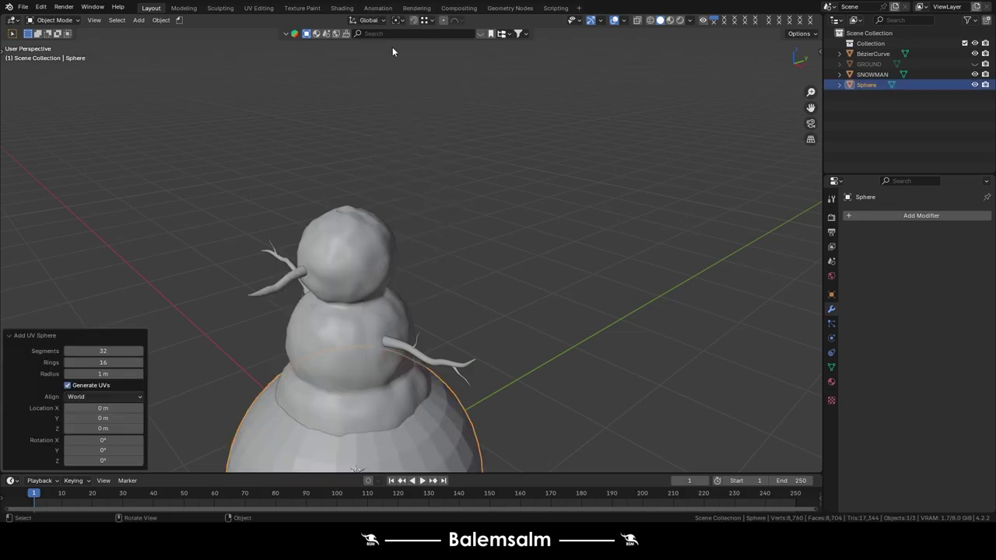
{"action": "scroll", "coordinate": [419, 288], "scroll_direction": "down", "scroll_amount": 3}
{"action": "key", "text": "grave"}
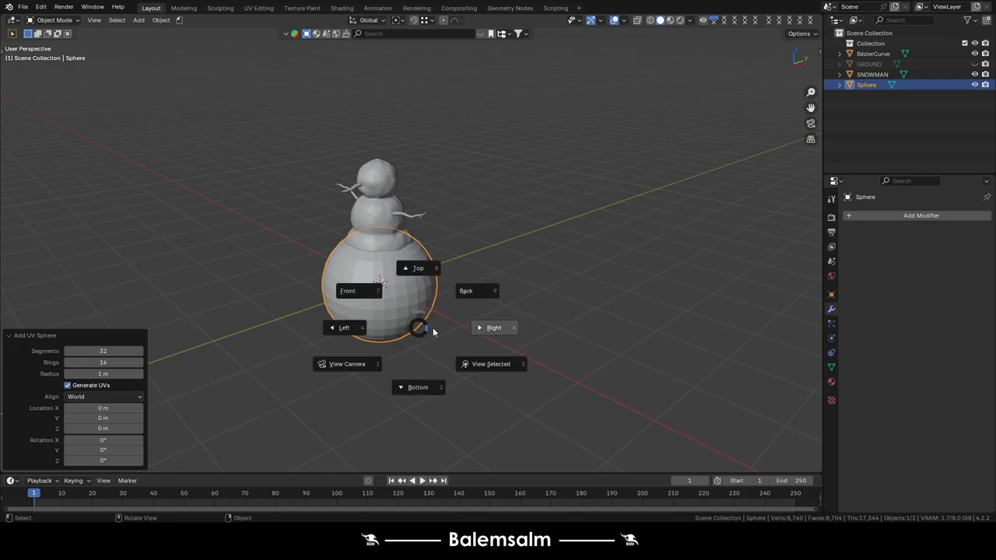
{"action": "left_click", "coordinate": [435, 327]}
{"action": "key", "text": "Tab"}
{"action": "mouse_move", "coordinate": [515, 173]}
{"action": "left_mouse_down"}
{"action": "mouse_move", "coordinate": [440, 458]}
{"action": "mouse_move", "coordinate": [409, 467]}
{"action": "left_mouse_up"}
{"action": "key", "text": "x"}
{"action": "left_click", "coordinate": [444, 281]}
Flatten the half-sphere by scaling it along Y, then shrink it overall.
{"action": "scroll", "coordinate": [441, 286], "scroll_direction": "up", "scroll_amount": 4}
{"action": "key", "text": "a"}
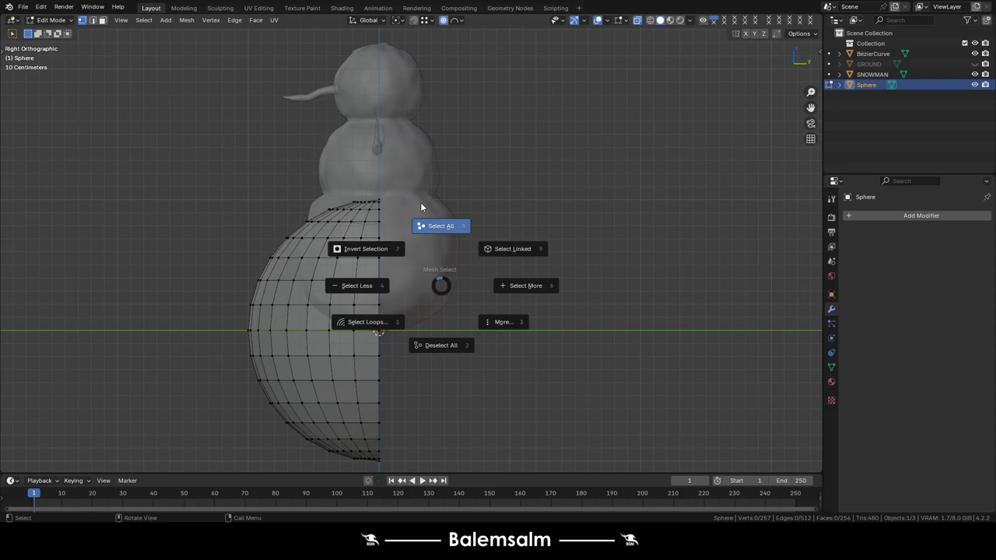
{"action": "left_click", "coordinate": [442, 226]}
{"action": "key", "text": "s"}
{"action": "key", "text": "y"}
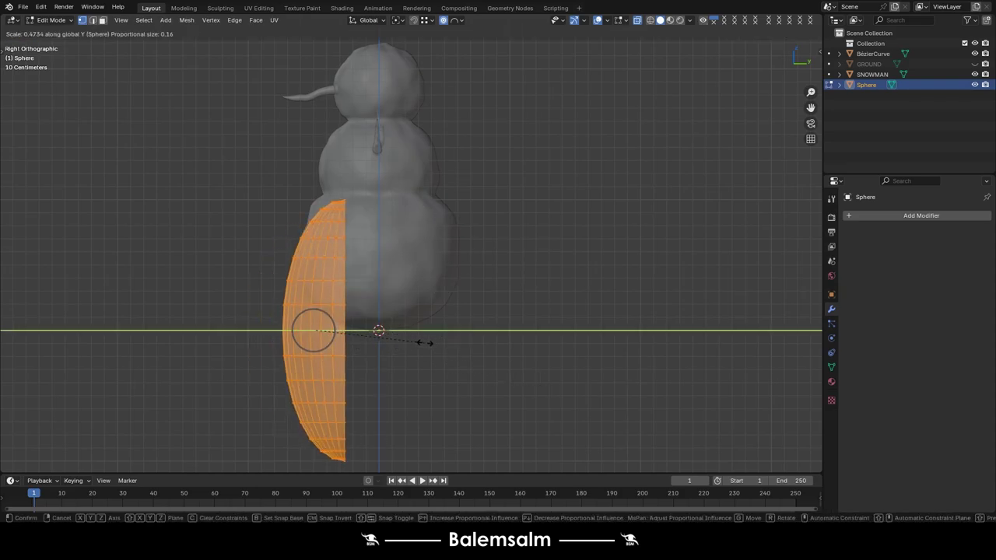
{"action": "left_click", "coordinate": [420, 340]}
{"action": "middle_click_drag", "start_coordinate": [420, 341], "coordinate": [531, 407]}
{"action": "key", "text": "s"}
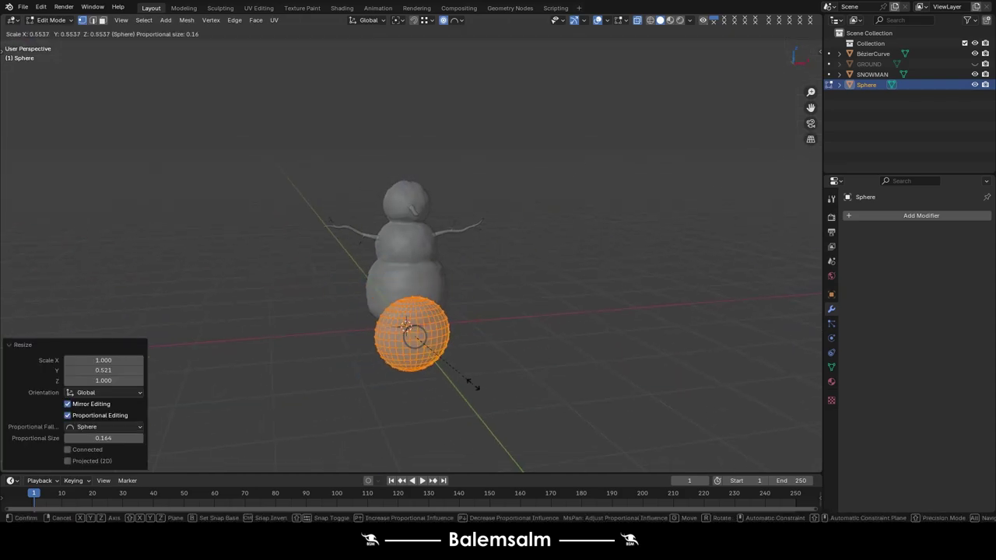
{"action": "left_click", "coordinate": [451, 373]}
Back in Object Mode, apply the half-sphere's transforms and set its origin to geometry.
{"action": "key", "text": "Tab"}
{"action": "scroll", "coordinate": [442, 362], "scroll_direction": "up", "scroll_amount": 3}
{"action": "key", "text": "ctrl+a"}
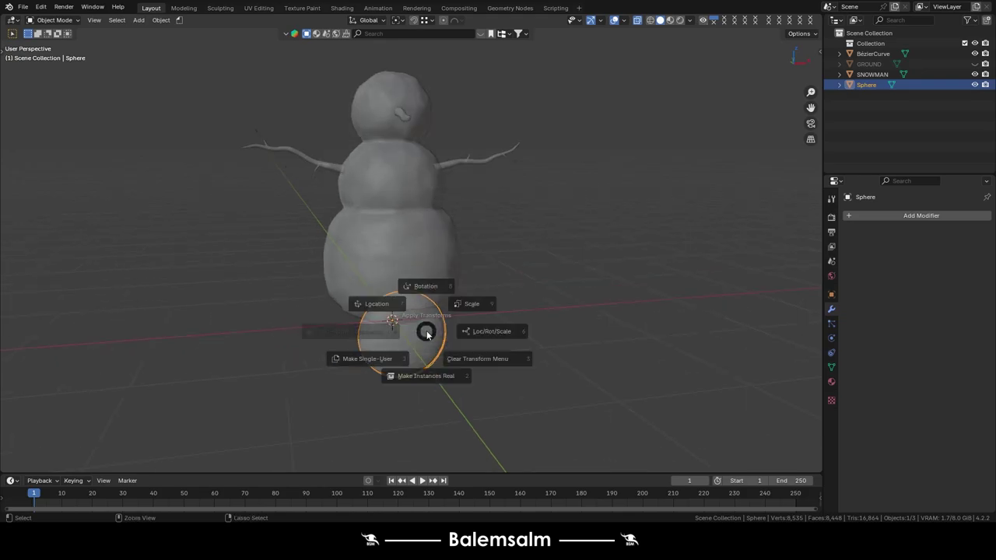
{"action": "left_click", "coordinate": [470, 330]}
{"action": "right_click", "coordinate": [487, 322]}
{"action": "left_click", "coordinate": [535, 329]}
Rotate the half-sphere 90° so the dome lies flat.
{"action": "middle_click_drag", "start_coordinate": [535, 332], "coordinate": [383, 327]}
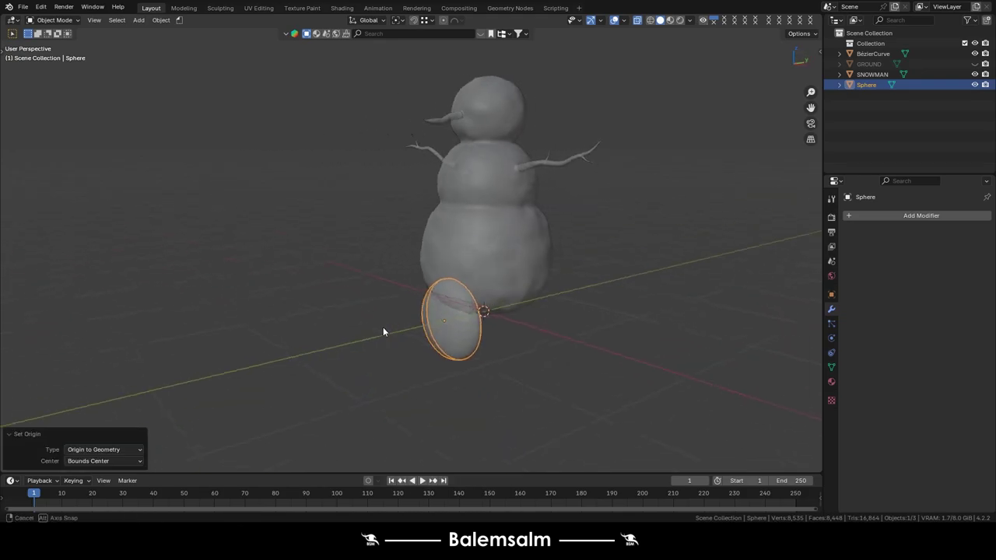
{"action": "scroll", "coordinate": [490, 336], "scroll_direction": "up", "scroll_amount": 3}
{"action": "middle_click_drag", "start_coordinate": [490, 335], "coordinate": [545, 343], "text": "alt"}
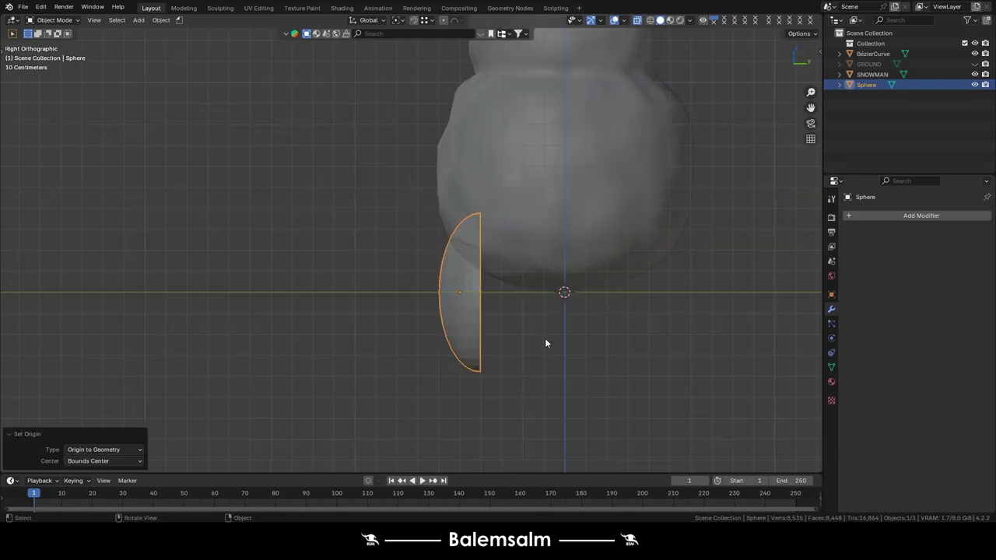
{"action": "left_click", "coordinate": [808, 34]}
{"action": "left_click", "coordinate": [797, 69]}
{"action": "scroll", "coordinate": [380, 309], "scroll_direction": "up", "scroll_amount": 4}
{"action": "scroll", "coordinate": [624, 312], "scroll_direction": "down", "scroll_amount": 2}
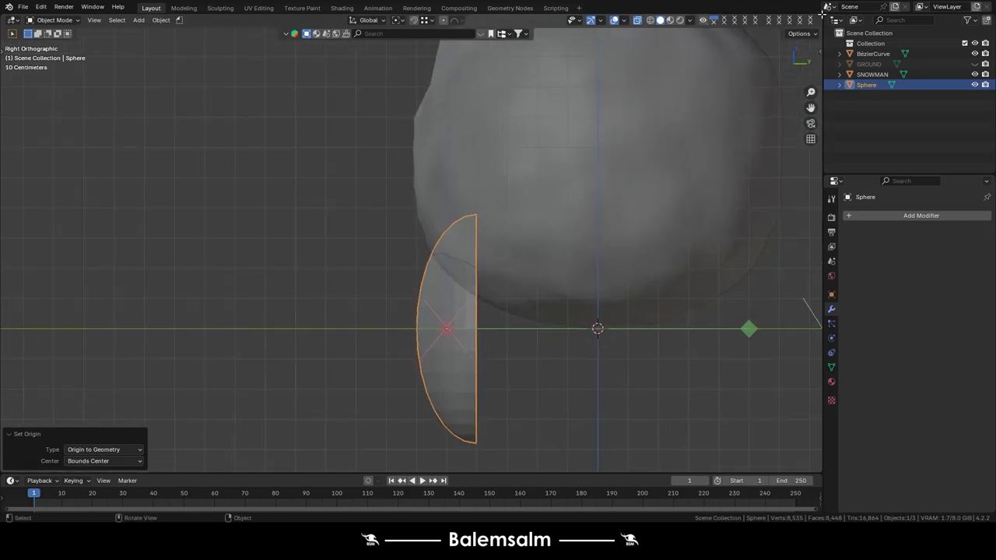
{"action": "left_click", "coordinate": [810, 34]}
{"action": "left_click", "coordinate": [810, 67]}
{"action": "type", "text": "r"}
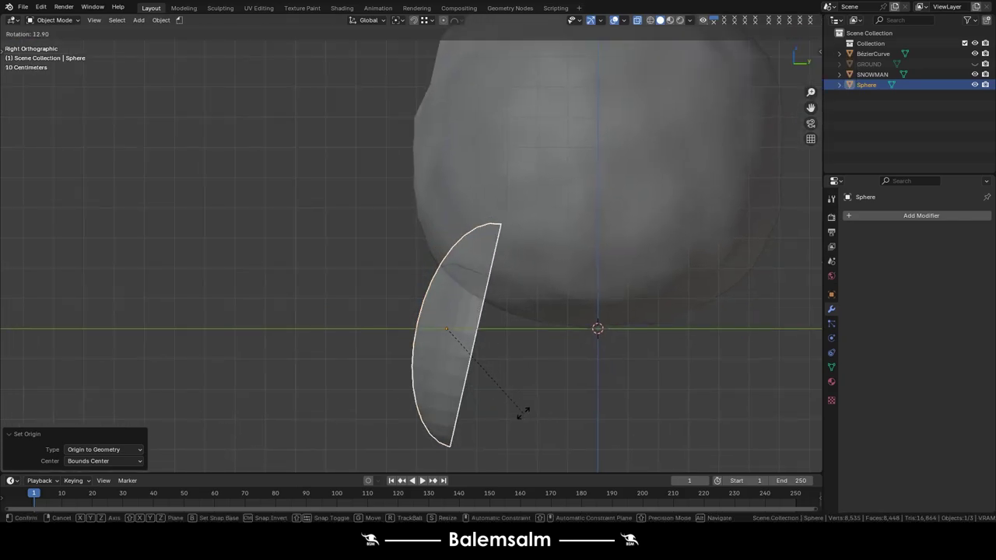
{"action": "type", "text": "90"}
{"action": "key", "text": "Return"}
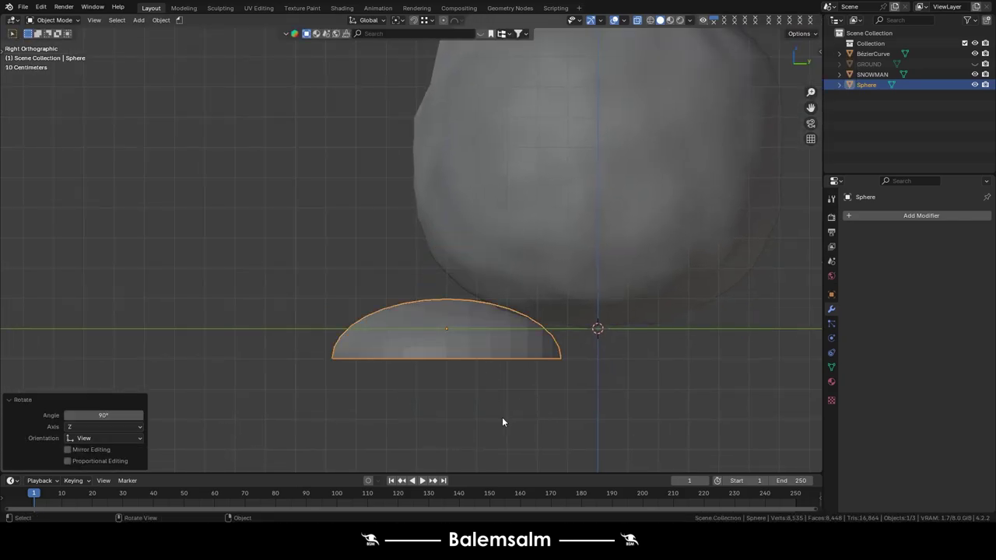
Clear the dome's location and move it along Z so its flat base sits on the ground.
{"action": "key", "text": "alt+g"}
{"action": "key", "text": "g"}
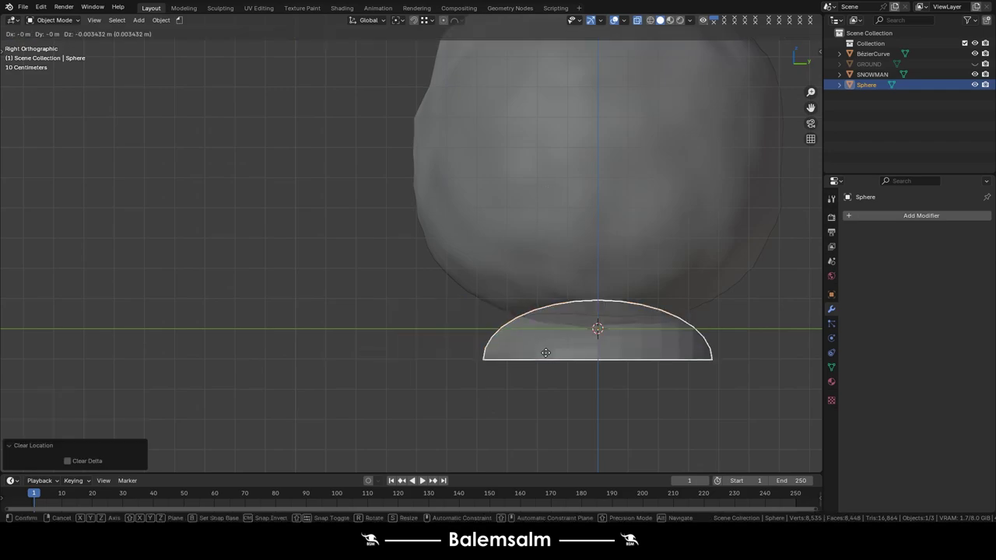
{"action": "key", "text": "z"}
{"action": "left_click", "coordinate": [568, 346]}
{"action": "key", "text": "g"}
{"action": "key", "text": "z"}
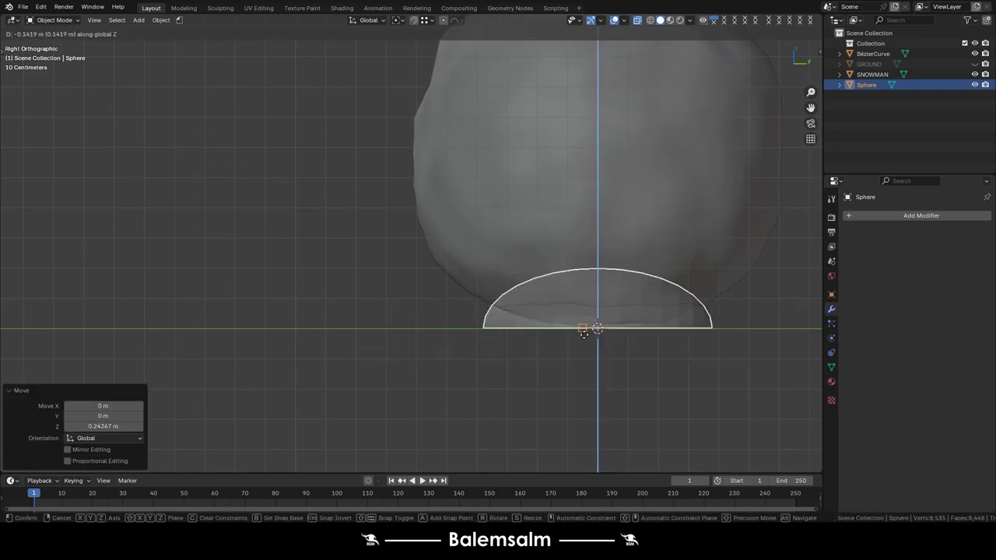
{"action": "left_click", "coordinate": [613, 389]}
With Affect Only Origins, move the dome's origin down to its flat base.
{"action": "left_click", "coordinate": [800, 34]}
{"action": "left_click", "coordinate": [795, 65]}
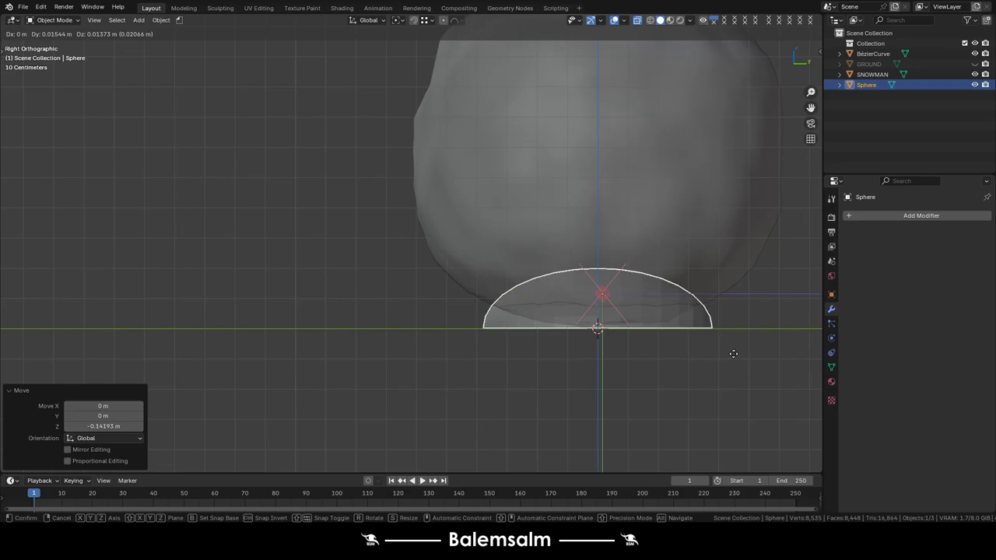
{"action": "key", "text": "g"}
{"action": "key", "text": "z"}
{"action": "left_click", "coordinate": [716, 334]}
{"action": "mouse_move", "coordinate": [716, 334]}
{"action": "middle_mouse_down"}
{"action": "mouse_move", "coordinate": [629, 315]}
{"action": "mouse_move", "coordinate": [630, 285]}
{"action": "middle_mouse_up"}
{"action": "key", "text": "Tab"}
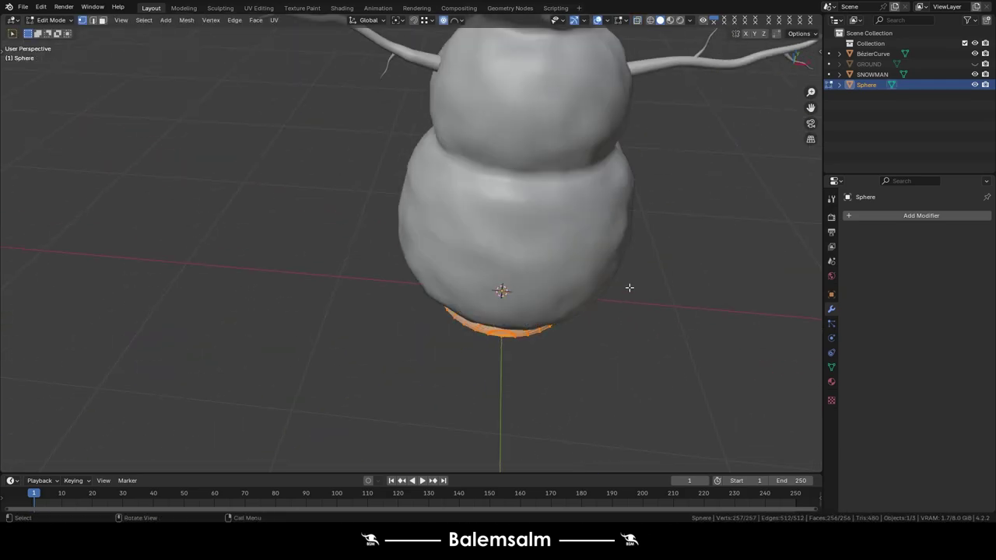
Move the dome forward along the Y axis, out in front of the snowman.
{"action": "scroll", "coordinate": [565, 236], "scroll_direction": "down", "scroll_amount": 4}
{"action": "scroll", "coordinate": [499, 384], "scroll_direction": "up", "scroll_amount": 5}
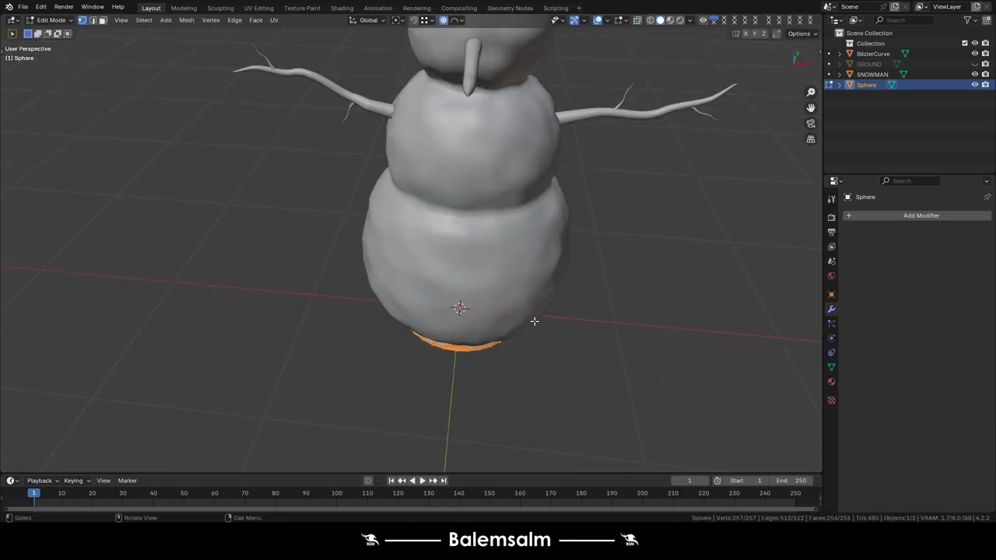
{"action": "key", "text": "Tab"}
{"action": "key", "text": "g"}
{"action": "key", "text": "y"}
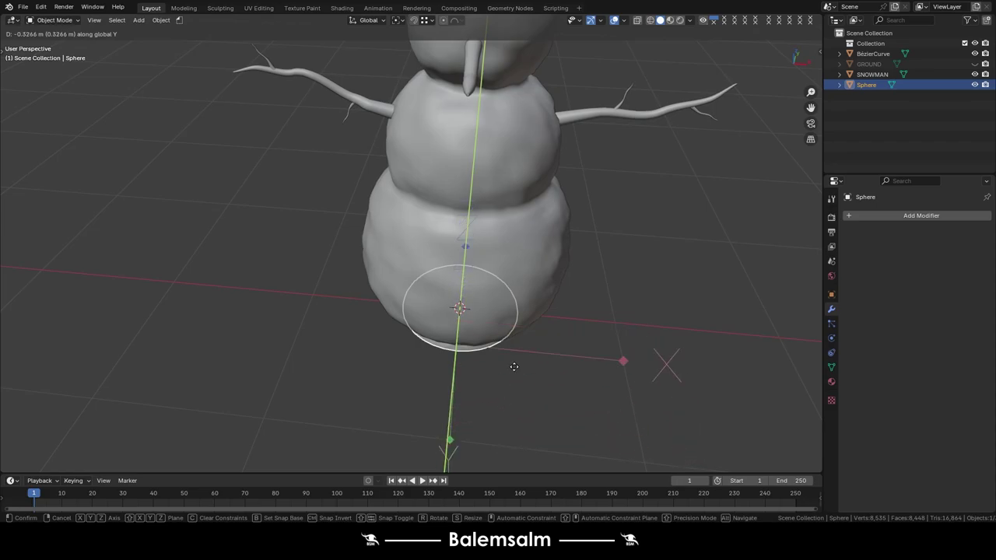
{"action": "left_click", "coordinate": [514, 366]}
{"action": "left_click", "coordinate": [799, 33]}
{"action": "key", "text": "g"}
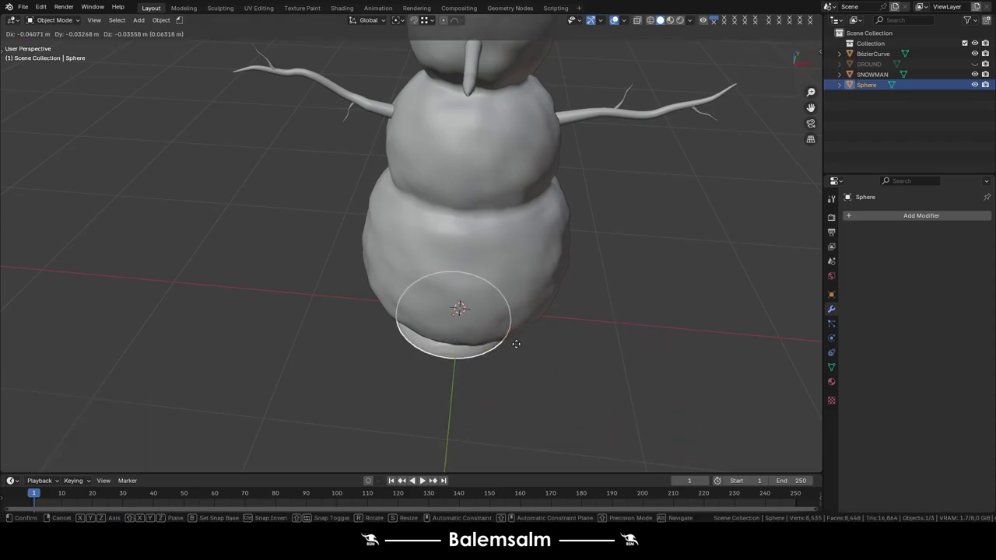
{"action": "key", "text": "y"}
{"action": "left_click", "coordinate": [523, 424]}
Shrink the dome's mesh to a small button size and frame it in right view.
{"action": "key", "text": "Tab"}
{"action": "key", "text": "s"}
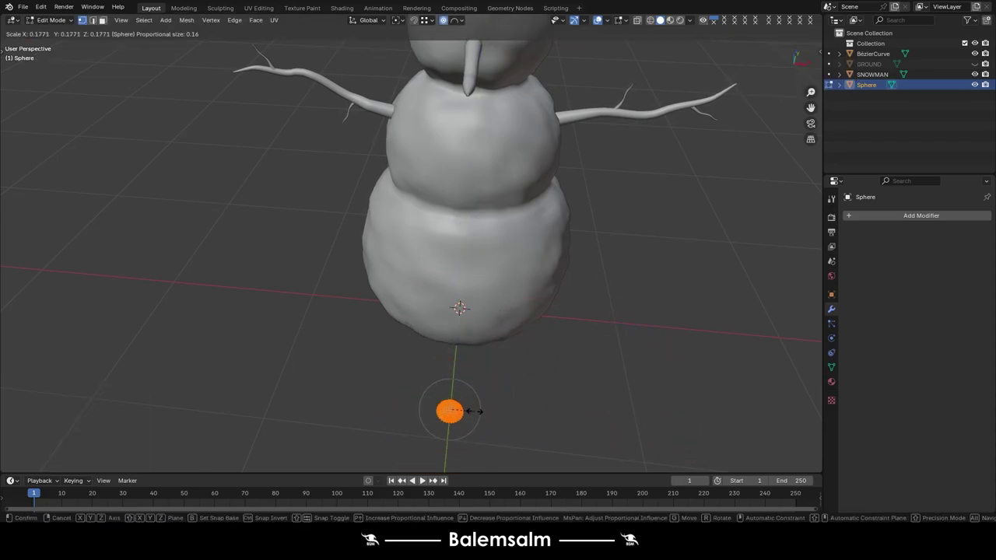
{"action": "left_click", "coordinate": [472, 409]}
{"action": "key", "text": "Tab"}
{"action": "key", "text": "KP_3"}
{"action": "key", "text": "KP_Decimal"}
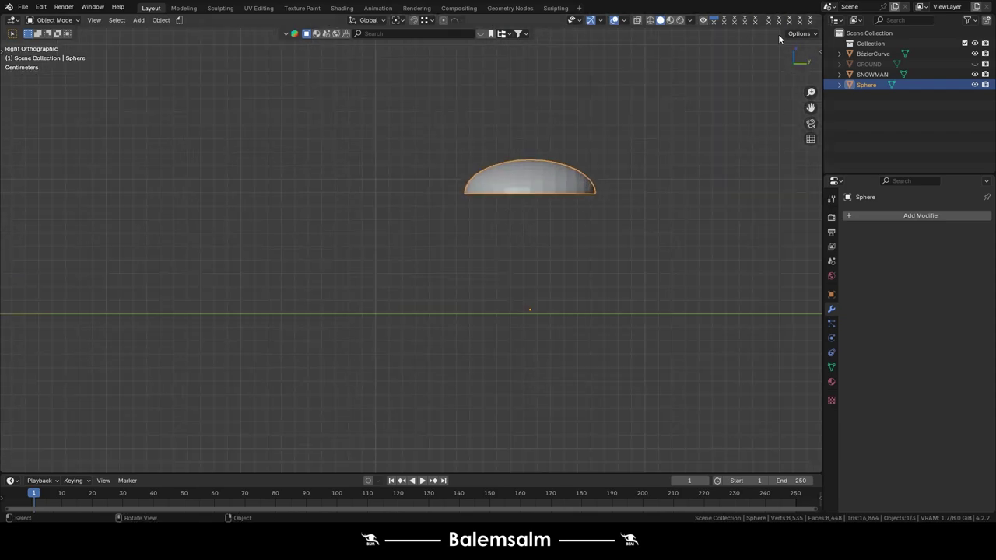
Using Affect Only Origins, move the button's origin down to its base along Z.
{"action": "left_click", "coordinate": [797, 33]}
{"action": "left_click", "coordinate": [810, 65]}
{"action": "key", "text": "g"}
{"action": "key", "text": "z"}
{"action": "left_click", "coordinate": [598, 202]}
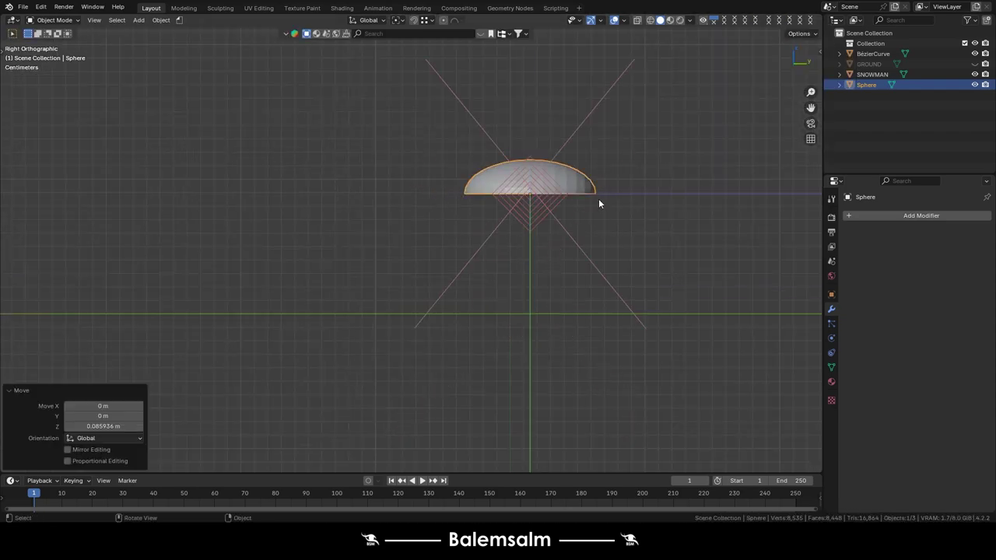
Turn off origin-only transforming and drag a copy, Sphere.001, from the Outliner onto the snowman's body.
{"action": "scroll", "coordinate": [598, 201], "scroll_direction": "down", "scroll_amount": 4}
{"action": "left_click", "coordinate": [815, 33]}
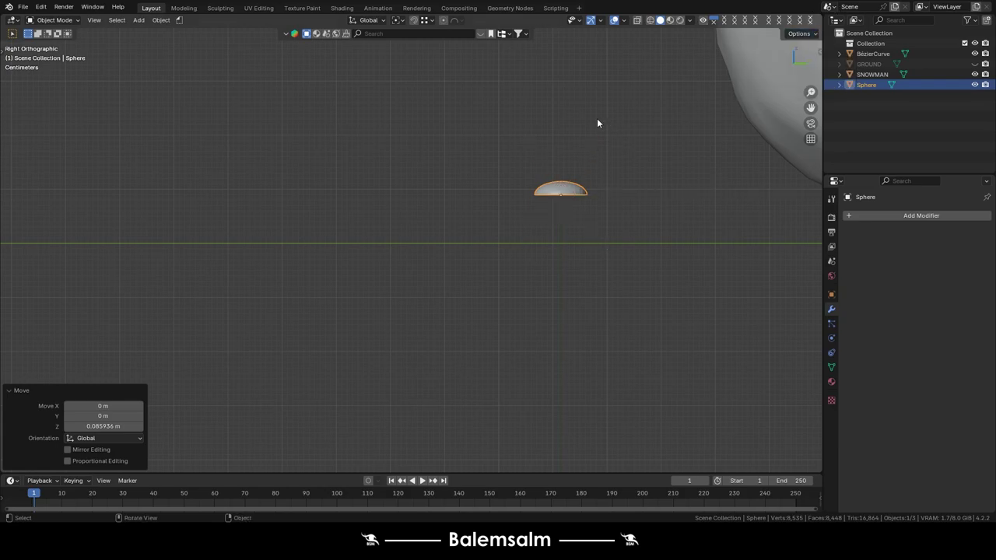
{"action": "mouse_move", "coordinate": [596, 122]}
{"action": "middle_mouse_down"}
{"action": "mouse_move", "coordinate": [451, 309]}
{"action": "mouse_move", "coordinate": [494, 242]}
{"action": "mouse_move", "coordinate": [541, 339]}
{"action": "middle_mouse_up"}
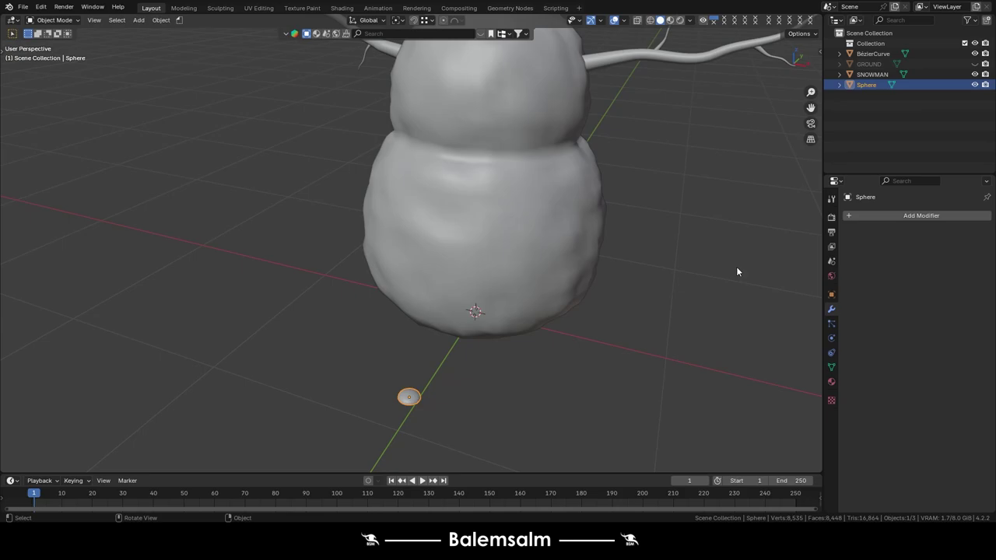
{"action": "left_click_drag", "start_coordinate": [910, 84], "coordinate": [445, 200]}
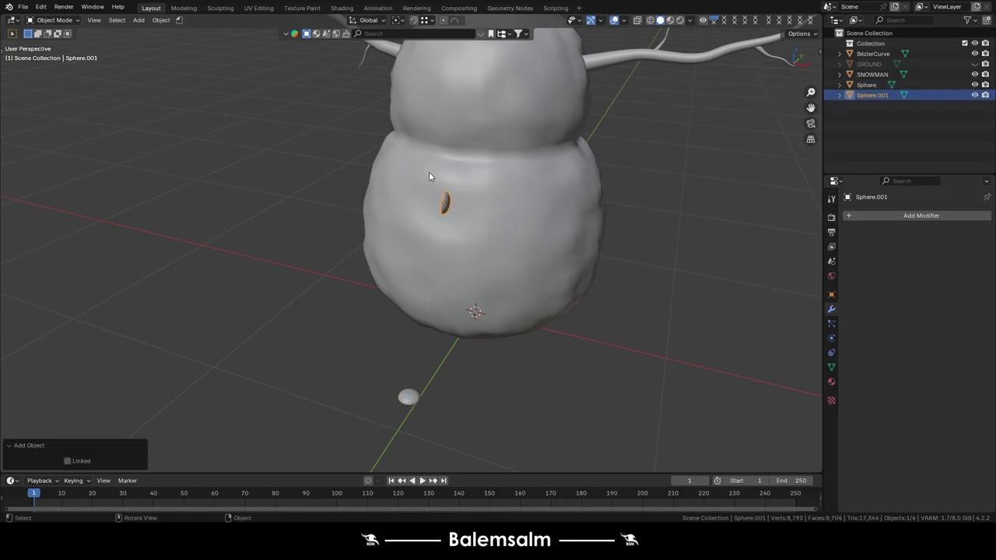
Delete the Sphere.001 button copy from the snowman's body.
{"action": "scroll", "coordinate": [468, 255], "scroll_direction": "up", "scroll_amount": 4}
{"action": "left_click", "coordinate": [467, 256]}
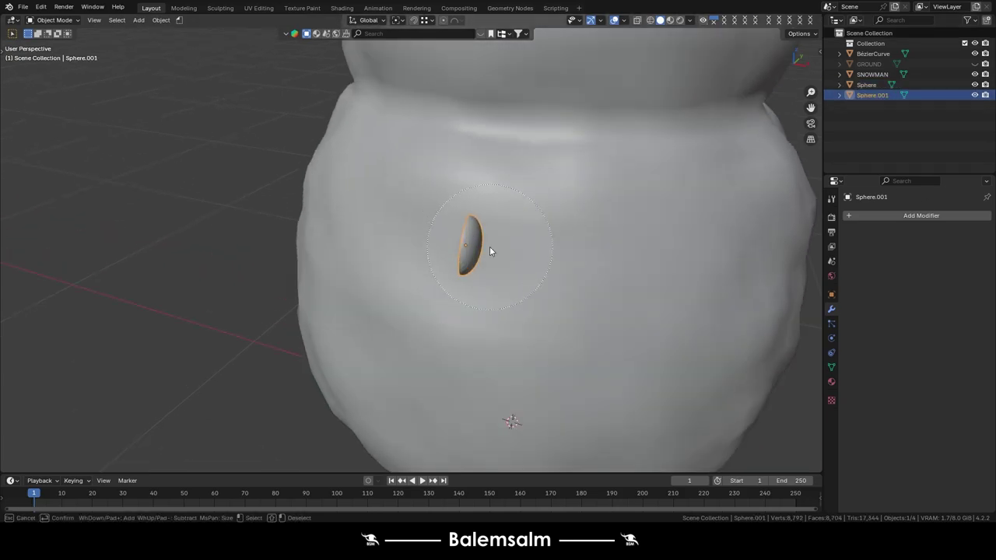
{"action": "key", "text": "x"}
{"action": "left_click", "coordinate": [520, 237]}
{"action": "left_click", "coordinate": [629, 275]}
{"action": "key", "text": "x"}
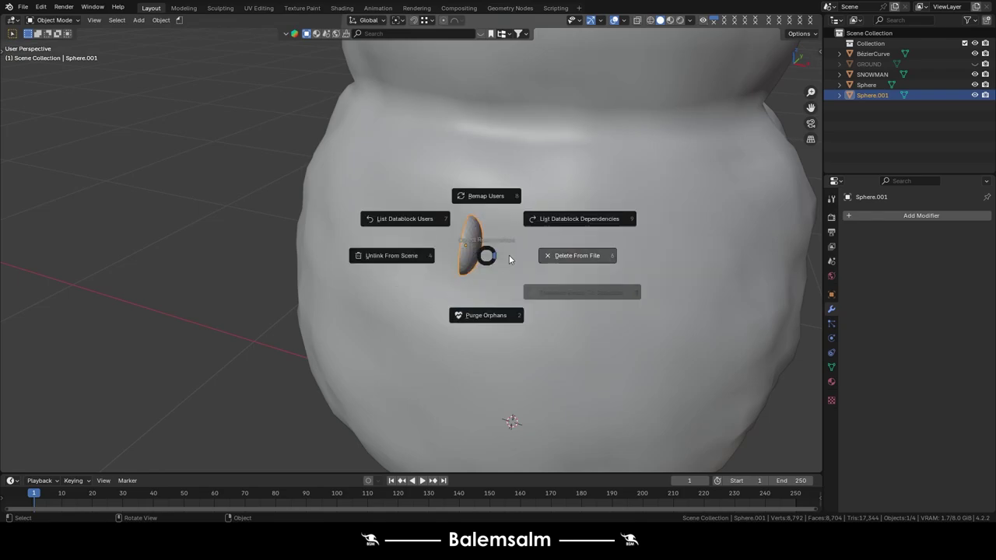
{"action": "left_click", "coordinate": [509, 254]}
{"action": "scroll", "coordinate": [500, 327], "scroll_direction": "down", "scroll_amount": 4}
{"action": "scroll", "coordinate": [462, 322], "scroll_direction": "up", "scroll_amount": 2}
Apply the small sphere's rotation and drag another copy onto the snowman.
{"action": "left_click", "coordinate": [425, 306]}
{"action": "key", "text": "ctrl+a"}
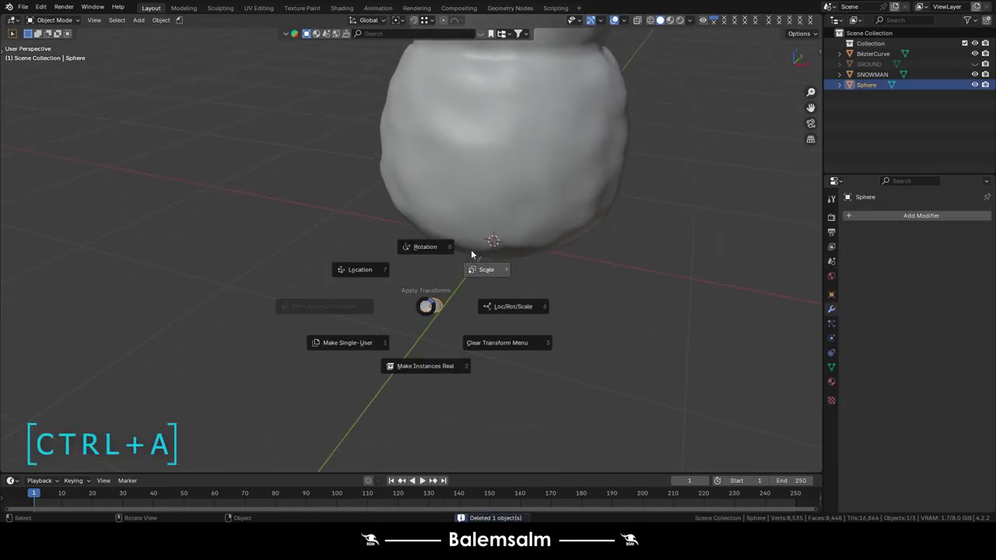
{"action": "left_click", "coordinate": [425, 246]}
{"action": "scroll", "coordinate": [592, 218], "scroll_direction": "up", "scroll_amount": 2, "text": "shift"}
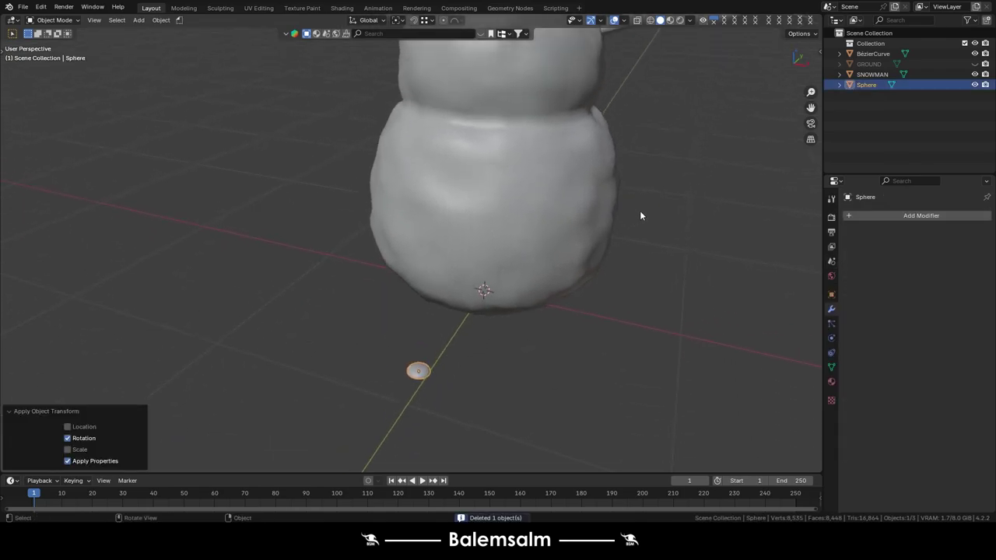
{"action": "left_click_drag", "start_coordinate": [858, 86], "coordinate": [599, 183]}
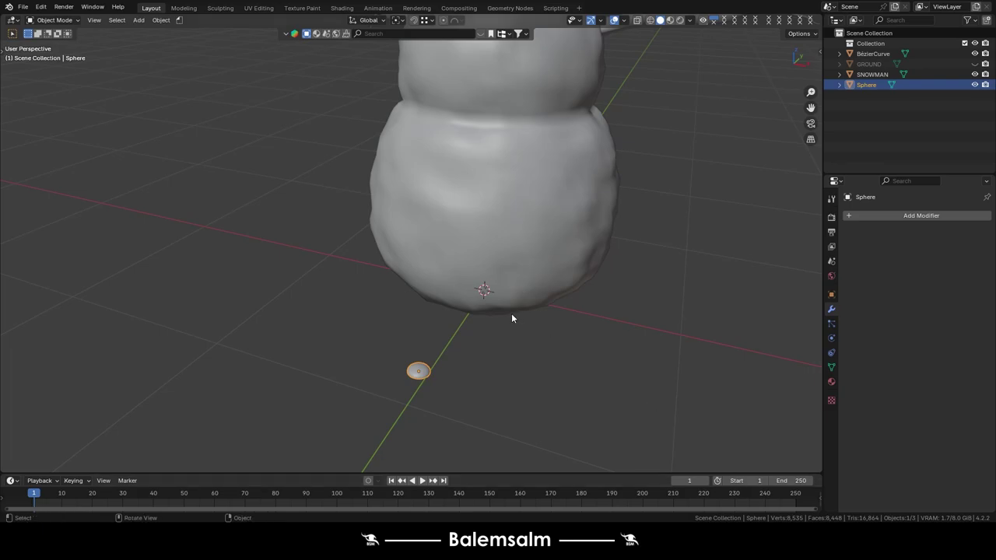
Drop a sphere copy on the upper body, then delete the misplaced copy.
{"action": "middle_click_drag", "start_coordinate": [446, 203], "coordinate": [416, 258]}
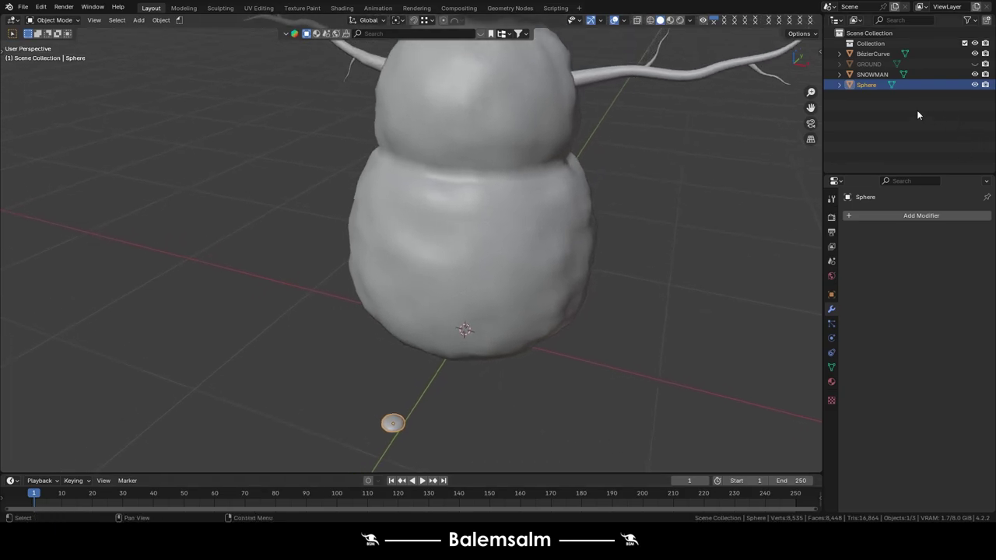
{"action": "left_click_drag", "start_coordinate": [872, 83], "coordinate": [448, 136]}
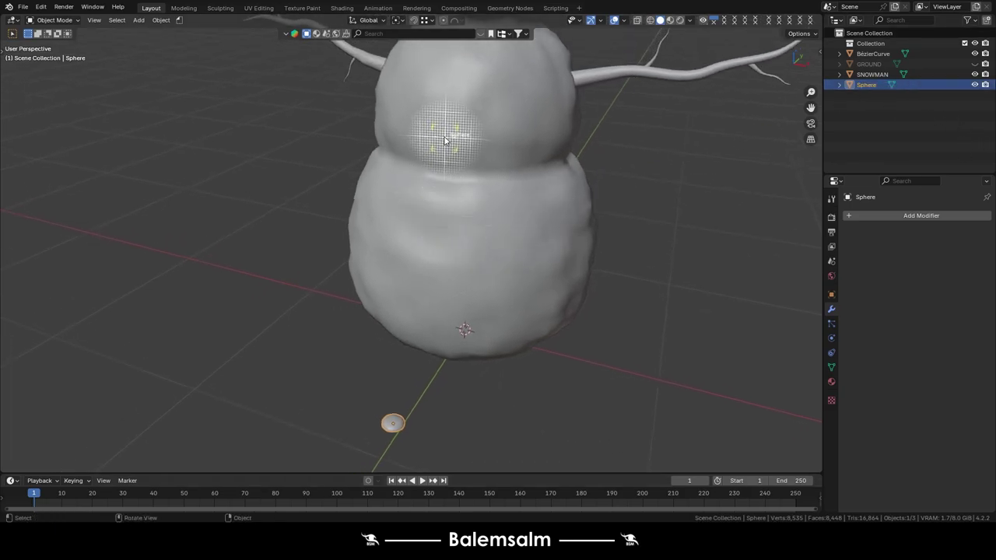
{"action": "middle_click_drag", "start_coordinate": [462, 142], "coordinate": [517, 108]}
{"action": "key", "text": "x"}
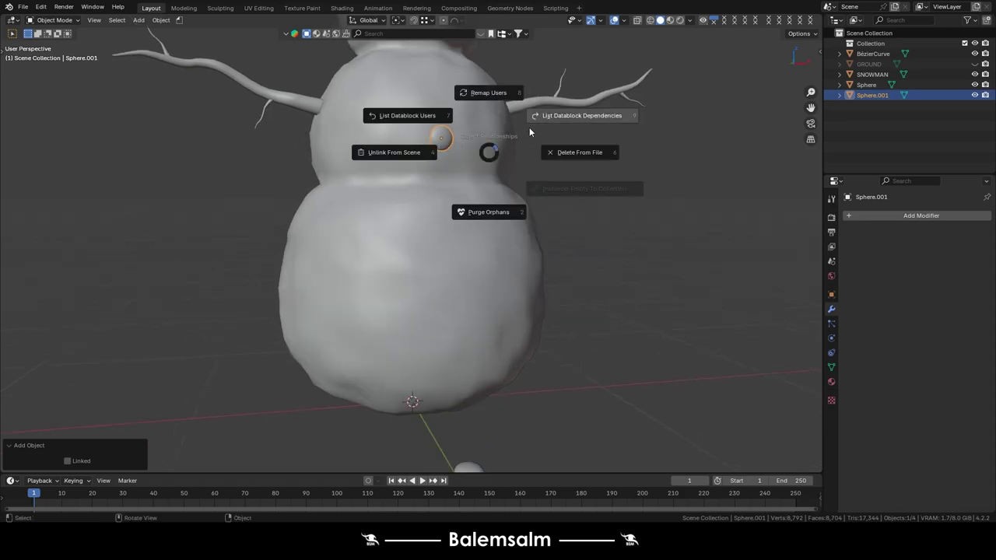
{"action": "left_click", "coordinate": [545, 147]}
Scale the small flattened sphere's mesh down to 0.289 in Edit Mode.
{"action": "mouse_move", "coordinate": [545, 146]}
{"action": "middle_mouse_down"}
{"action": "mouse_move", "coordinate": [416, 355]}
{"action": "mouse_move", "coordinate": [445, 337]}
{"action": "mouse_move", "coordinate": [415, 370]}
{"action": "middle_mouse_up"}
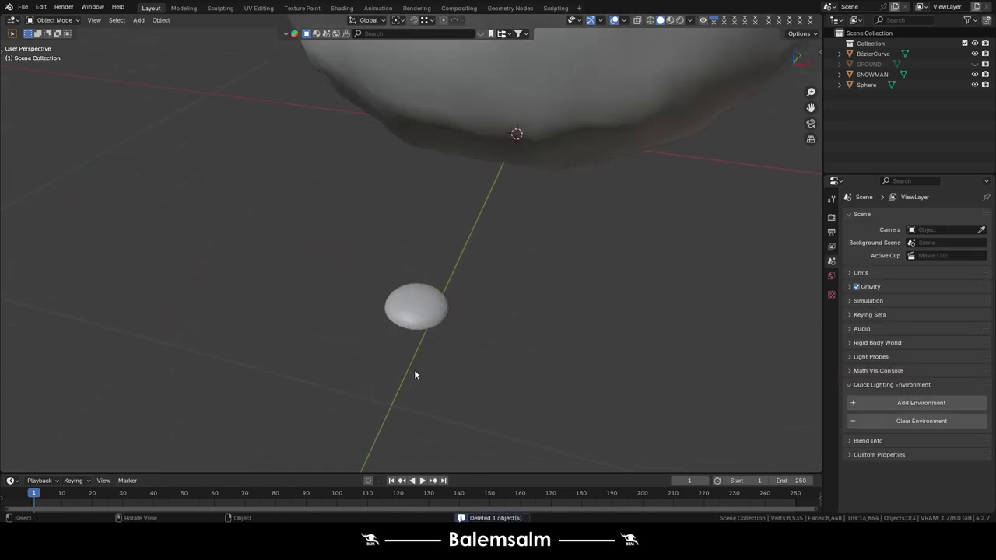
{"action": "left_click", "coordinate": [444, 327]}
{"action": "key", "text": "Tab"}
{"action": "key", "text": "s"}
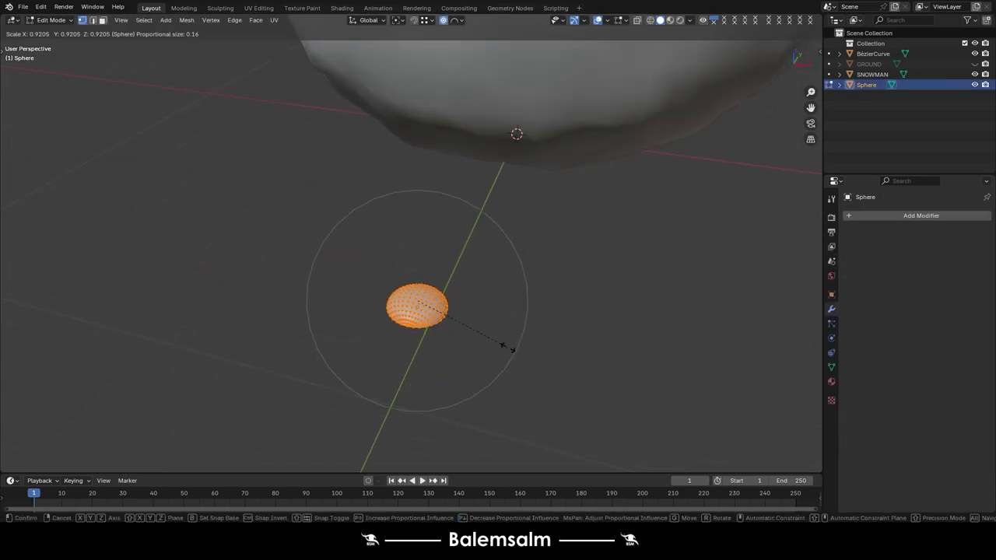
{"action": "left_click", "coordinate": [424, 326]}
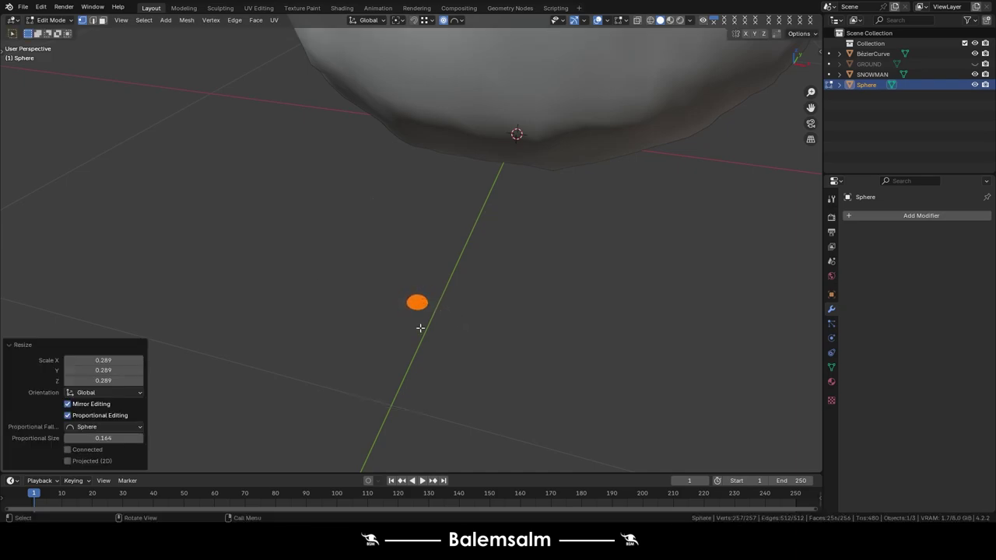
{"action": "key", "text": "grave"}
{"action": "left_click", "coordinate": [437, 331]}
{"action": "key", "text": "Tab"}
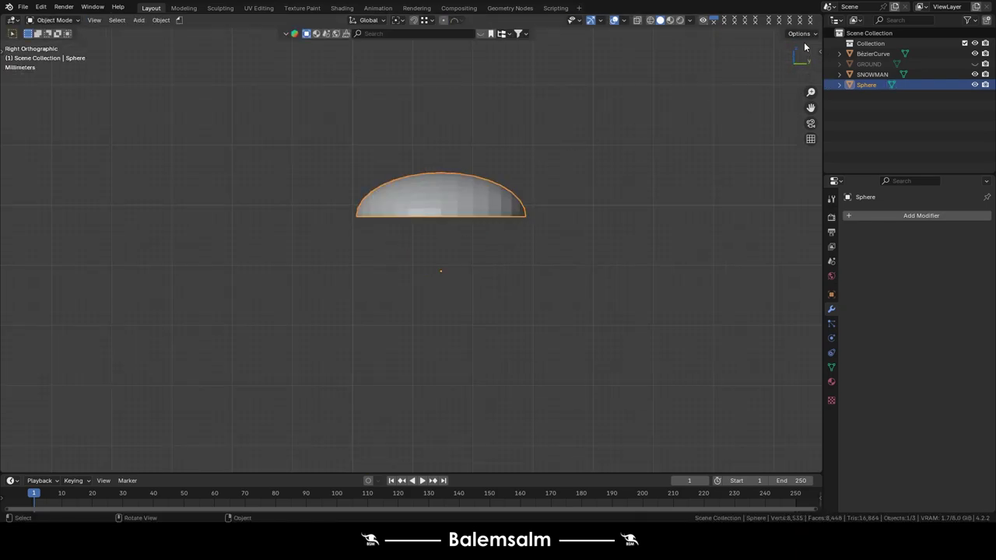
With Affect Only Origins, raise the sphere's origin 0.009028 m along Z.
{"action": "left_click", "coordinate": [799, 33]}
{"action": "left_click", "coordinate": [801, 67]}
{"action": "key", "text": "g"}
{"action": "key", "text": "z"}
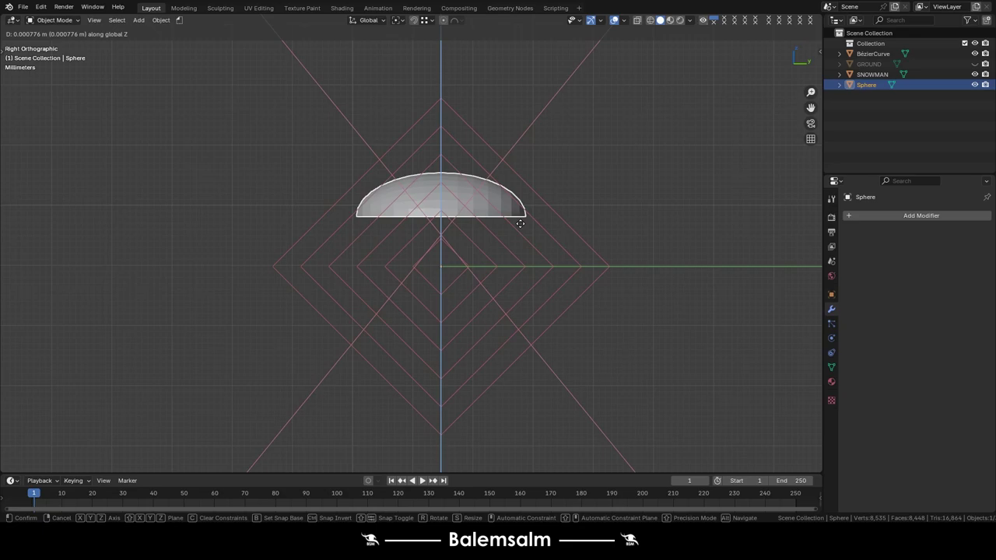
{"action": "left_click", "coordinate": [523, 221]}
{"action": "mouse_move", "coordinate": [522, 221]}
{"action": "middle_mouse_down"}
{"action": "mouse_move", "coordinate": [521, 261]}
{"action": "mouse_move", "coordinate": [571, 289]}
{"action": "middle_mouse_up"}
{"action": "scroll", "coordinate": [584, 280], "scroll_direction": "up", "scroll_amount": 5}
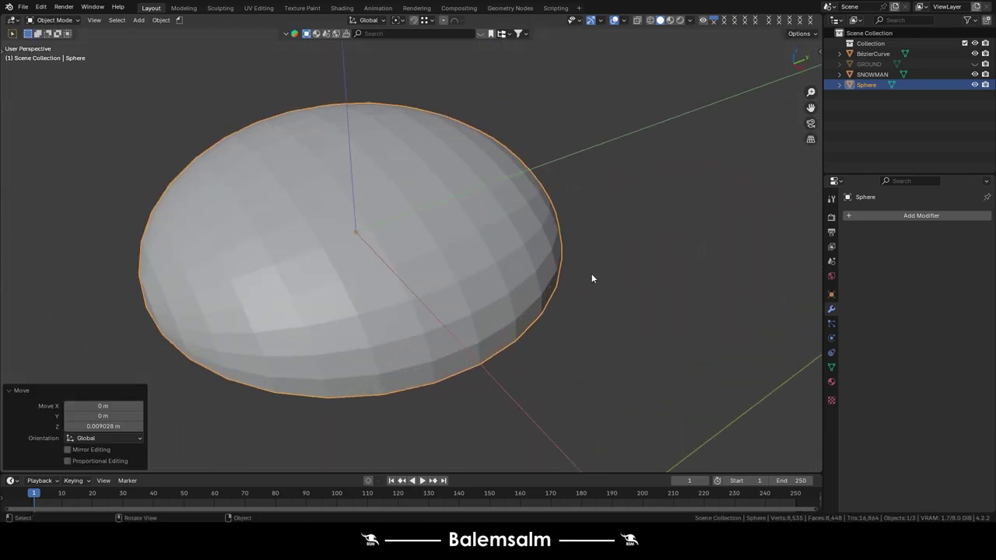
{"action": "left_click", "coordinate": [805, 35]}
{"action": "left_click", "coordinate": [803, 68]}
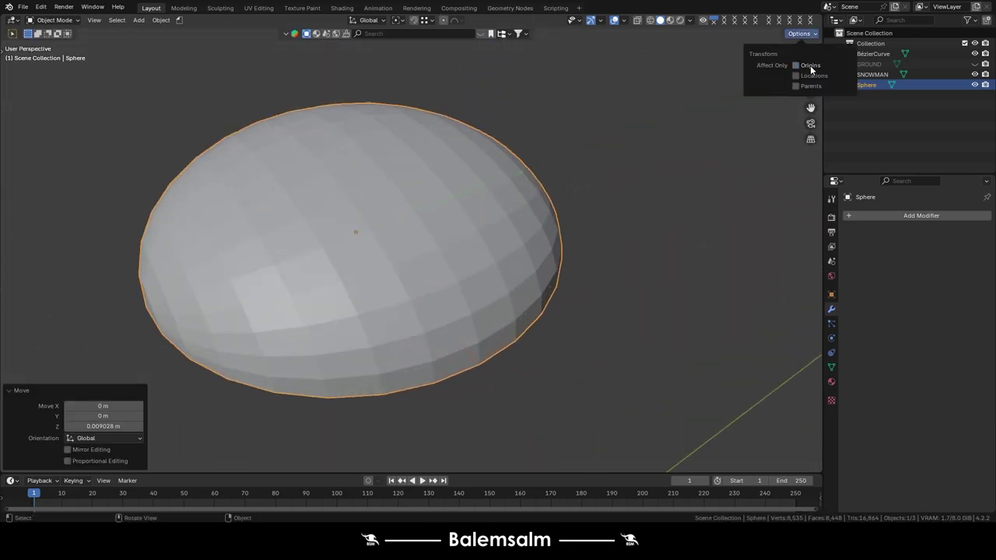
Apply the small sphere's rotation with Ctrl+A.
{"action": "scroll", "coordinate": [496, 267], "scroll_direction": "down", "scroll_amount": 3}
{"action": "scroll", "coordinate": [491, 234], "scroll_direction": "down", "scroll_amount": 5}
{"action": "scroll", "coordinate": [487, 233], "scroll_direction": "down", "scroll_amount": 1}
{"action": "scroll", "coordinate": [483, 241], "scroll_direction": "down", "scroll_amount": 3}
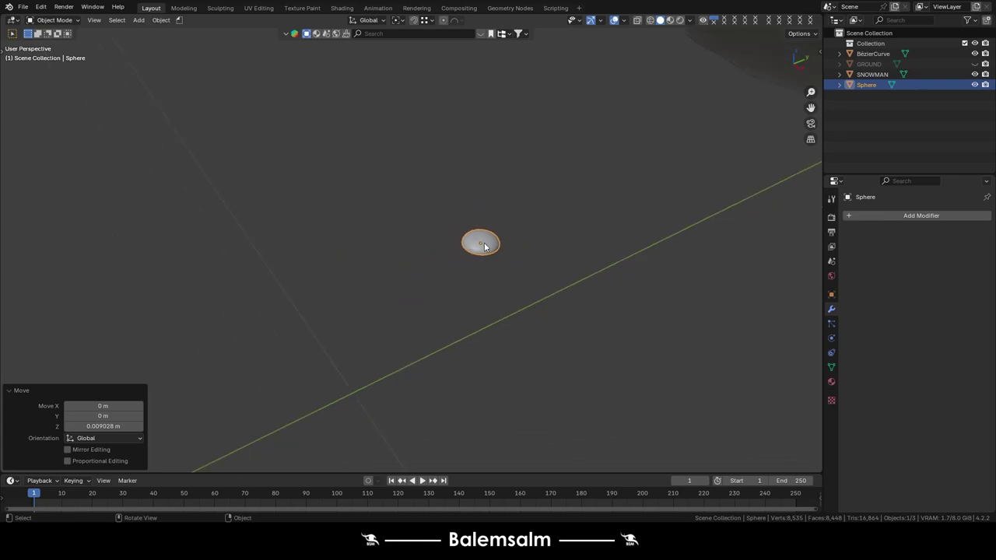
{"action": "middle_click_drag", "start_coordinate": [482, 243], "coordinate": [576, 307]}
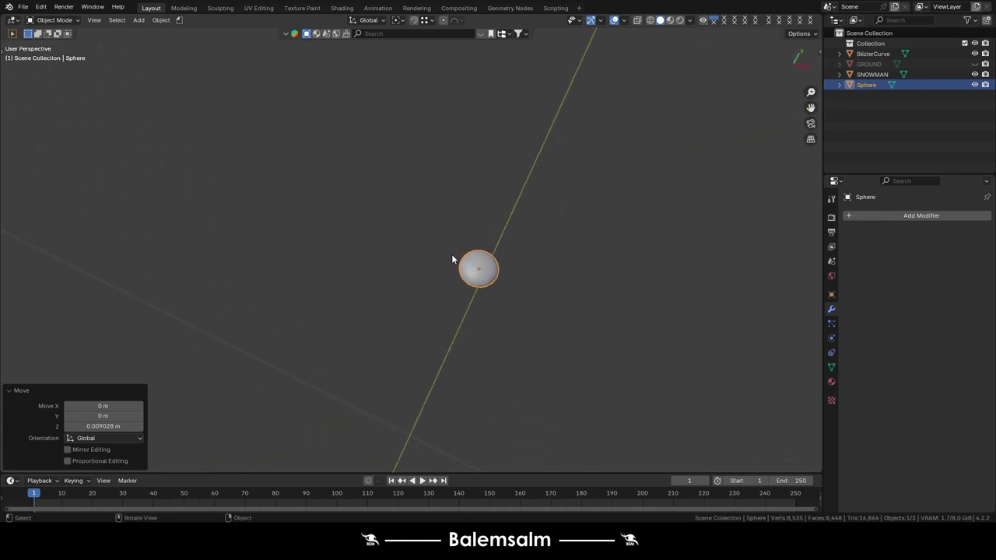
{"action": "scroll", "coordinate": [476, 293], "scroll_direction": "up", "scroll_amount": 3}
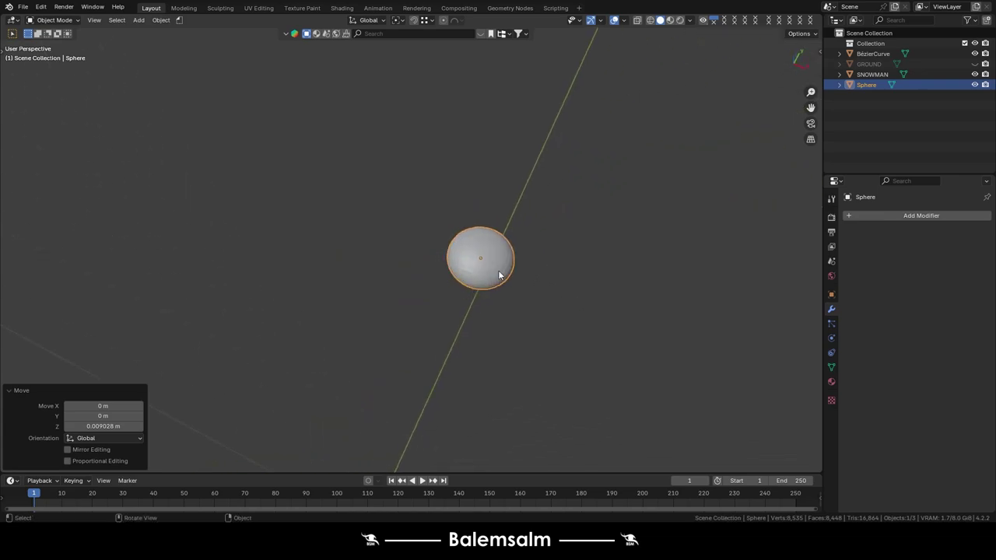
{"action": "key", "text": "ctrl+a"}
{"action": "left_click", "coordinate": [492, 235]}
{"action": "scroll", "coordinate": [481, 280], "scroll_direction": "down", "scroll_amount": 5}
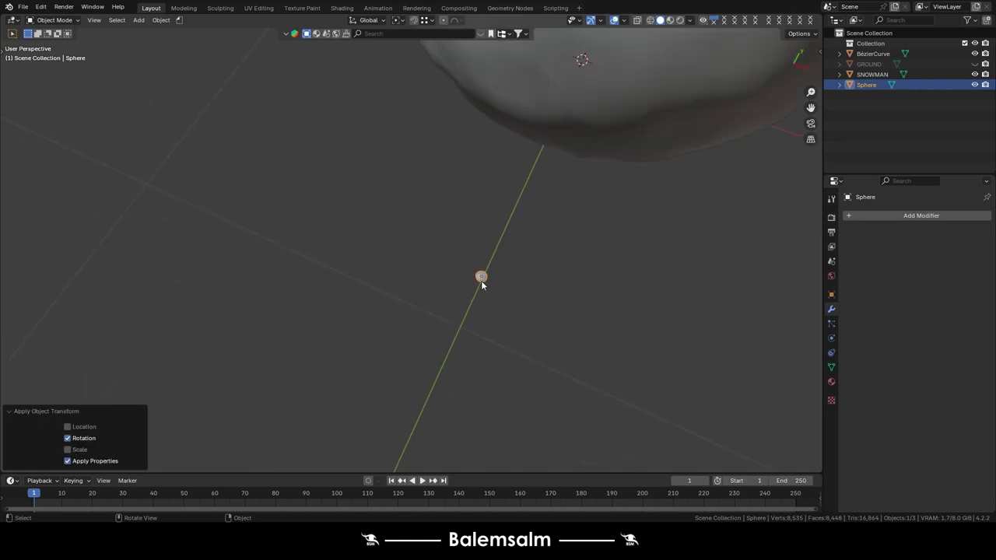
{"action": "scroll", "coordinate": [481, 280], "scroll_direction": "down", "scroll_amount": 2}
{"action": "mouse_move", "coordinate": [536, 121]}
{"action": "middle_mouse_down"}
{"action": "mouse_move", "coordinate": [455, 256]}
{"action": "mouse_move", "coordinate": [495, 252]}
{"action": "middle_mouse_up"}
Place the first small button sphere on the front of the snowman's middle ball.
{"action": "scroll", "coordinate": [467, 233], "scroll_direction": "up", "scroll_amount": 3}
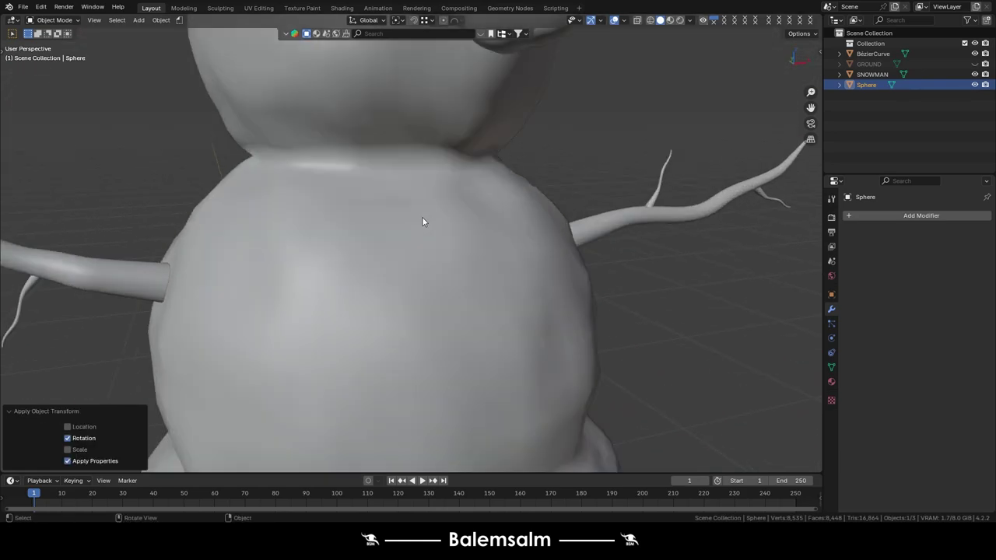
{"action": "middle_click_drag", "start_coordinate": [422, 218], "coordinate": [529, 257]}
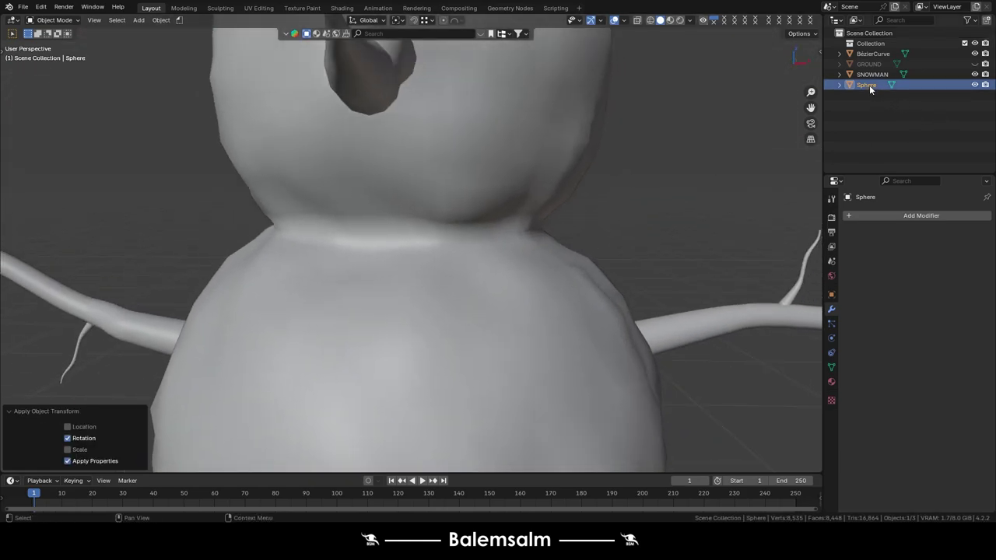
{"action": "left_click", "coordinate": [384, 325]}
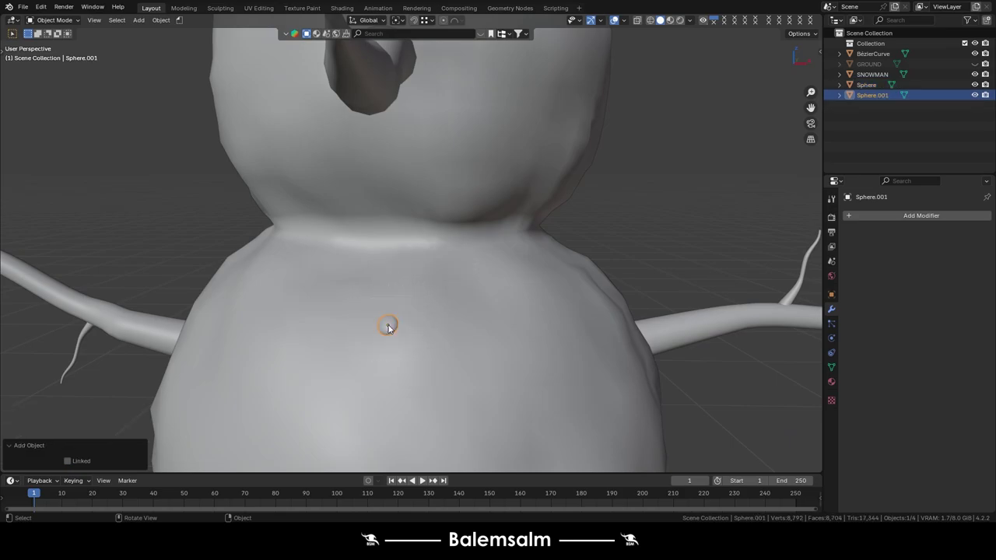
{"action": "middle_click_drag", "start_coordinate": [384, 326], "coordinate": [435, 216]}
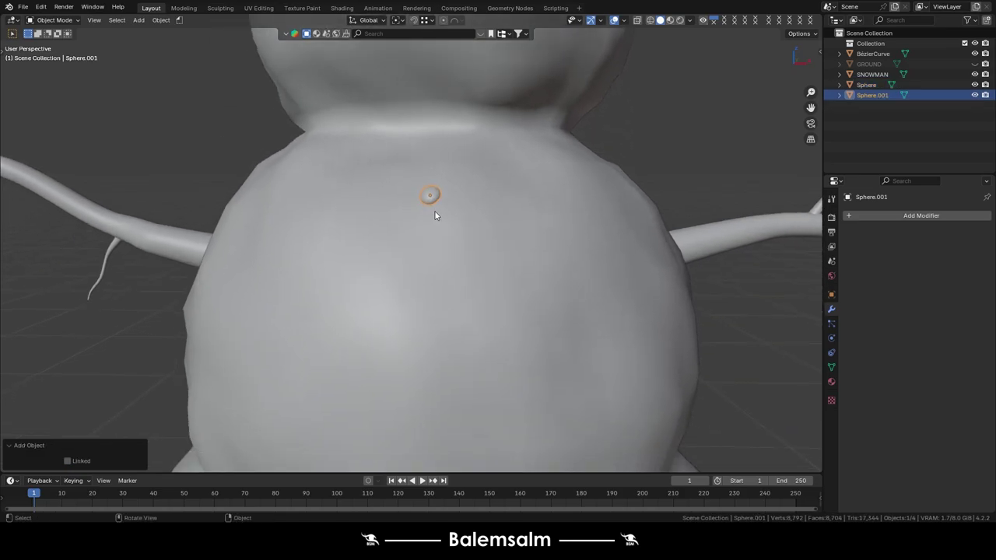
Add two more button copies below it, completing a vertical row Sphere.001–Sphere.003.
{"action": "left_click_drag", "start_coordinate": [863, 95], "coordinate": [436, 350]}
{"action": "middle_click_drag", "start_coordinate": [444, 370], "coordinate": [662, 158]}
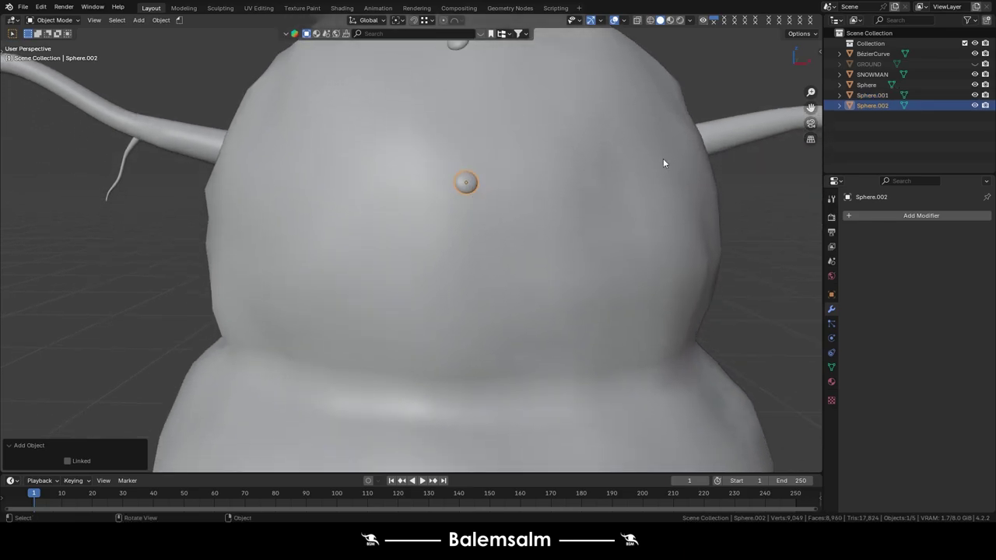
{"action": "left_click_drag", "start_coordinate": [869, 106], "coordinate": [463, 348]}
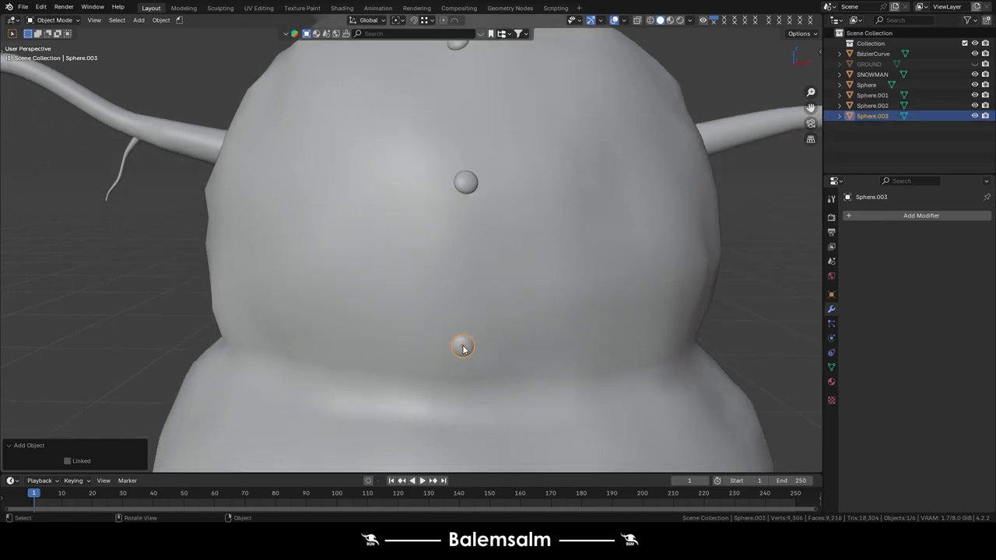
{"action": "scroll", "coordinate": [471, 347], "scroll_direction": "down", "scroll_amount": 5}
{"action": "scroll", "coordinate": [457, 372], "scroll_direction": "down", "scroll_amount": 3}
{"action": "mouse_move", "coordinate": [484, 284]}
{"action": "middle_mouse_down"}
{"action": "mouse_move", "coordinate": [479, 320]}
{"action": "mouse_move", "coordinate": [428, 349]}
{"action": "mouse_move", "coordinate": [446, 287]}
{"action": "mouse_move", "coordinate": [458, 325]}
{"action": "middle_mouse_up"}
{"action": "scroll", "coordinate": [488, 277], "scroll_direction": "up", "scroll_amount": 1}
{"action": "scroll", "coordinate": [475, 311], "scroll_direction": "up", "scroll_amount": 2}
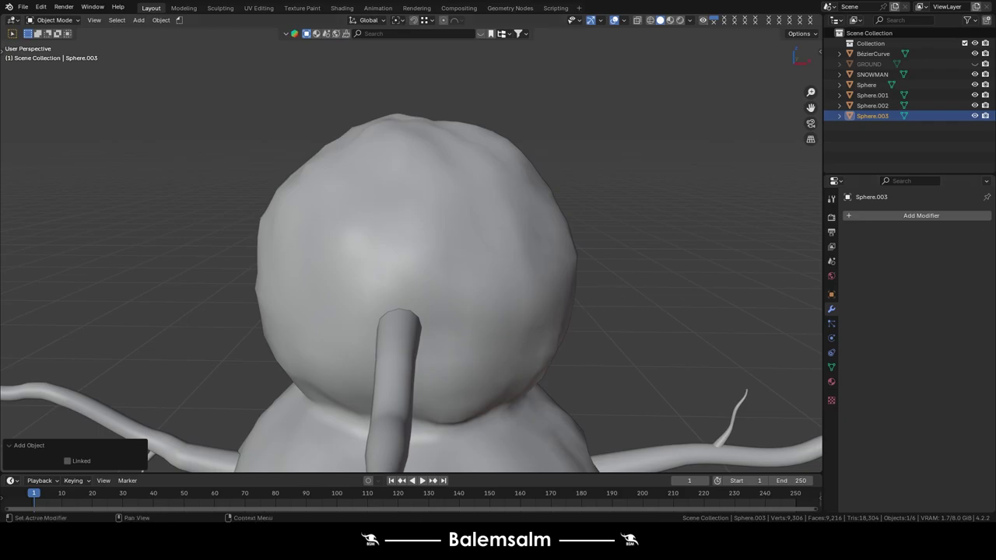
Copy Sphere.003 onto the head as Sphere.004, scaled 2.341 and rotated -7.69° about Z.
{"action": "left_click_drag", "start_coordinate": [887, 118], "coordinate": [468, 270]}
{"action": "scroll", "coordinate": [463, 272], "scroll_direction": "up", "scroll_amount": 2}
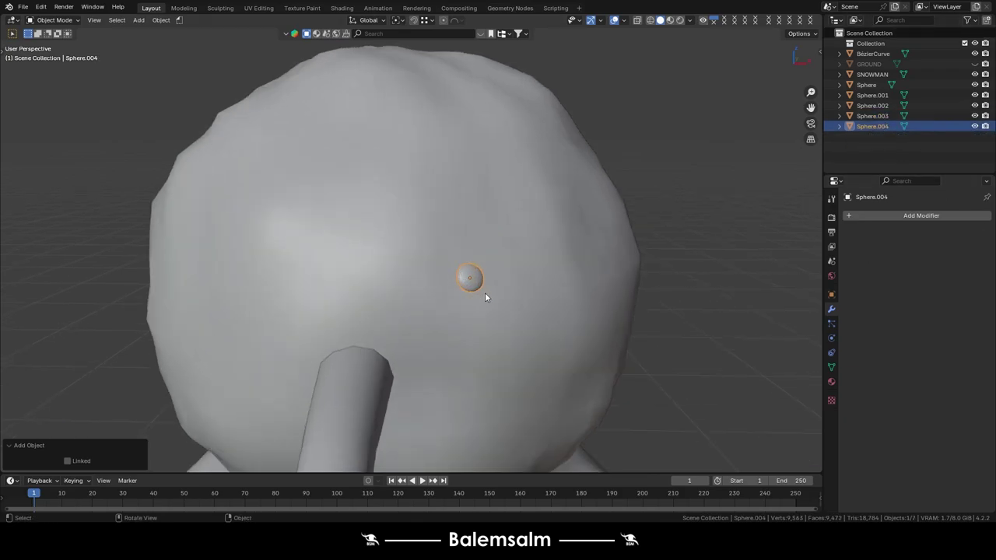
{"action": "key", "text": "s"}
{"action": "left_click", "coordinate": [511, 298]}
{"action": "key", "text": "r"}
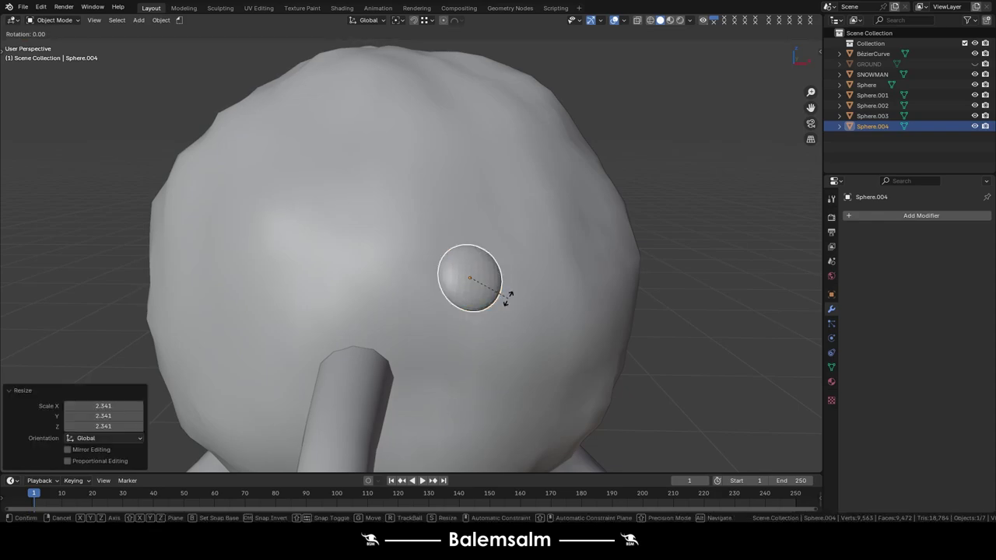
{"action": "key", "text": "z"}
{"action": "left_click", "coordinate": [502, 305]}
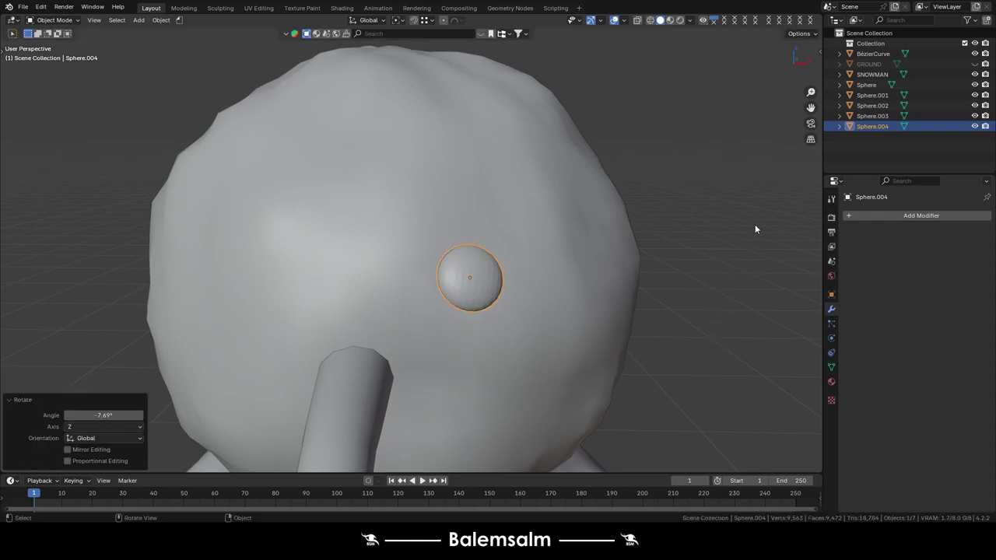
{"action": "middle_click_drag", "start_coordinate": [560, 251], "coordinate": [635, 226]}
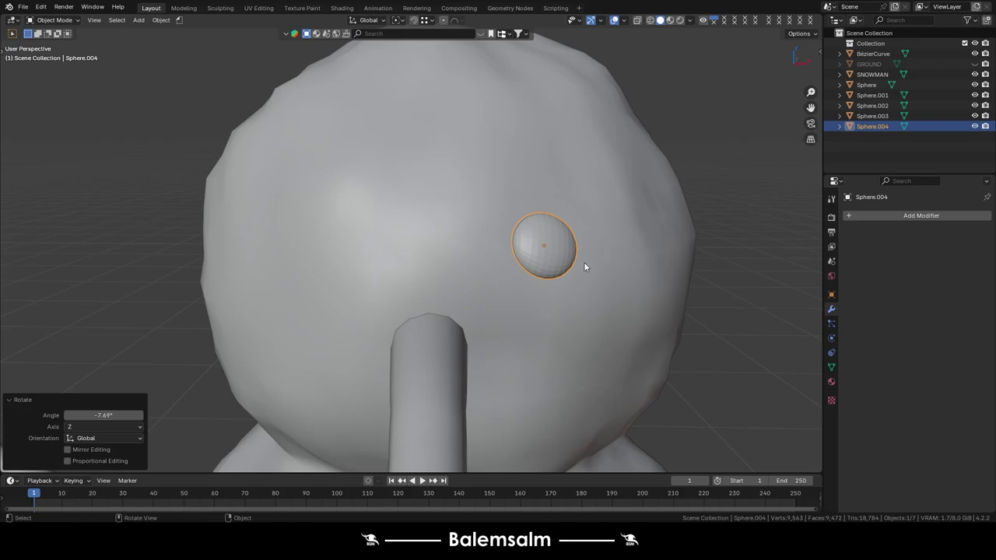
In front orthographic view, drag a copy of the eye sphere onto the left side of the face.
{"action": "middle_click_drag", "start_coordinate": [349, 314], "coordinate": [525, 313], "text": "alt"}
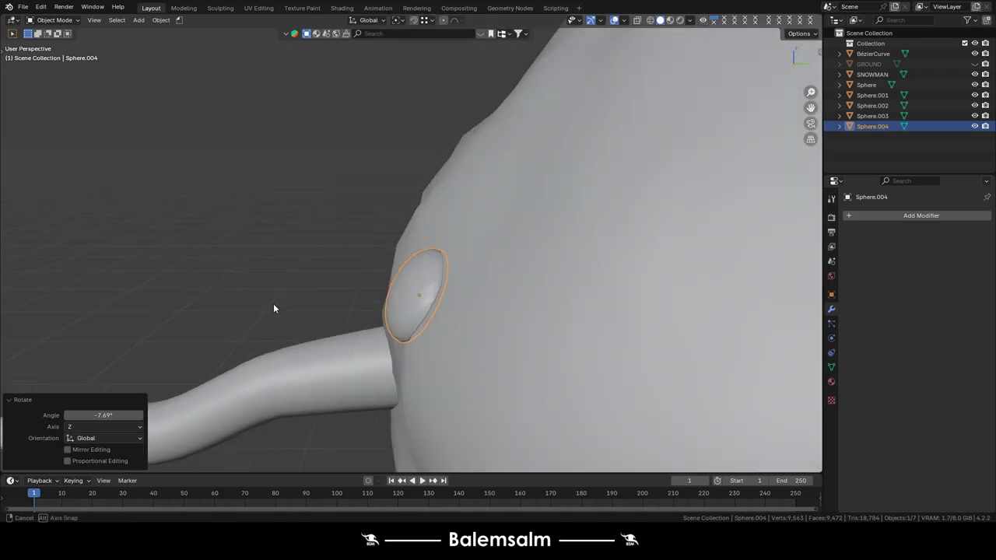
{"action": "scroll", "coordinate": [525, 312], "scroll_direction": "down", "scroll_amount": 5}
{"action": "middle_click_drag", "start_coordinate": [460, 304], "coordinate": [520, 320]}
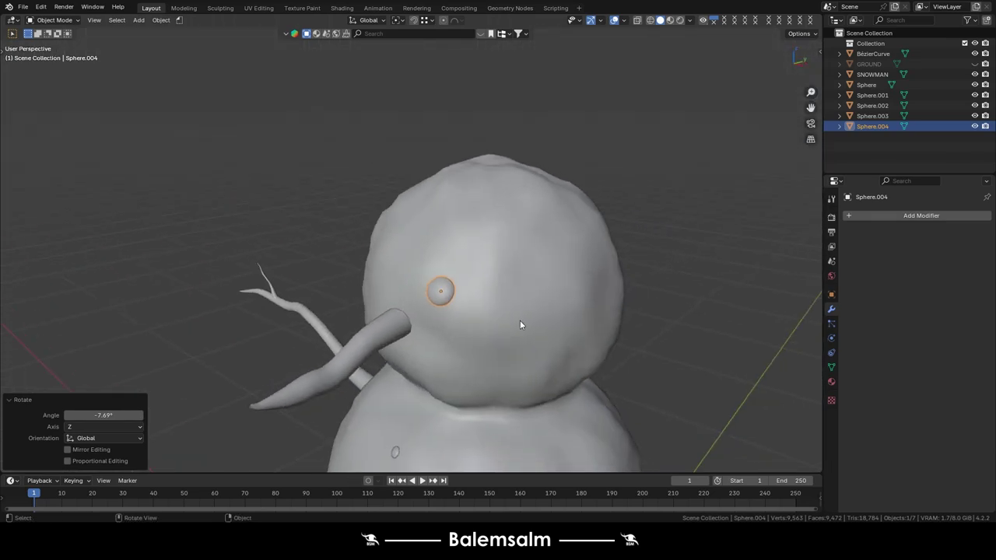
{"action": "key", "text": "grave"}
{"action": "left_click", "coordinate": [444, 294]}
{"action": "scroll", "coordinate": [434, 300], "scroll_direction": "up", "scroll_amount": 1}
{"action": "scroll", "coordinate": [430, 307], "scroll_direction": "down", "scroll_amount": 3}
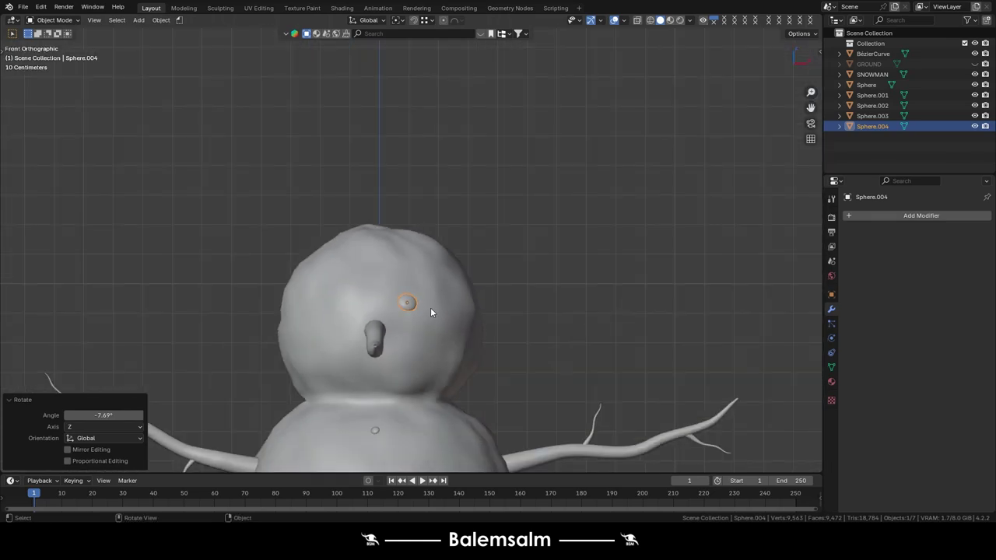
{"action": "scroll", "coordinate": [433, 312], "scroll_direction": "down", "scroll_amount": 1}
{"action": "scroll", "coordinate": [428, 327], "scroll_direction": "up", "scroll_amount": 5}
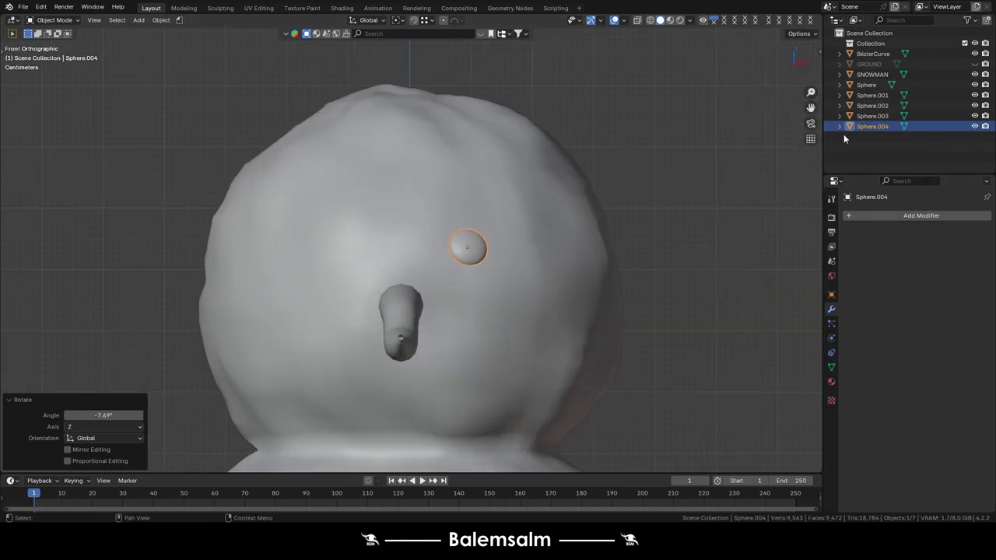
{"action": "left_click_drag", "start_coordinate": [854, 132], "coordinate": [584, 205]}
{"action": "left_click_drag", "start_coordinate": [340, 258], "coordinate": [909, 130]}
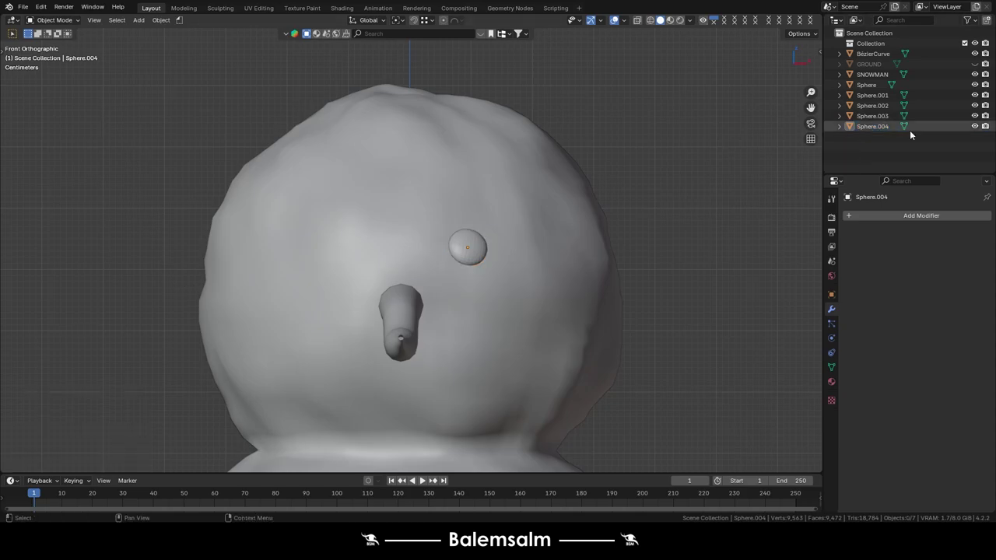
{"action": "left_click_drag", "start_coordinate": [851, 122], "coordinate": [327, 251]}
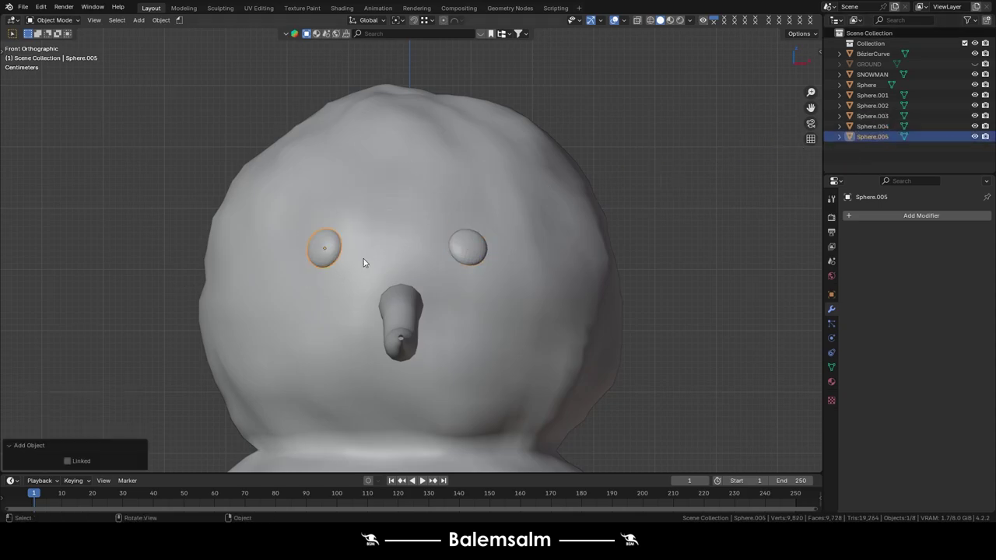
Move the right eye slightly right and lower, and the left eye slightly left and lower.
{"action": "left_click", "coordinate": [476, 245]}
{"action": "key", "text": "g"}
{"action": "left_click", "coordinate": [526, 257]}
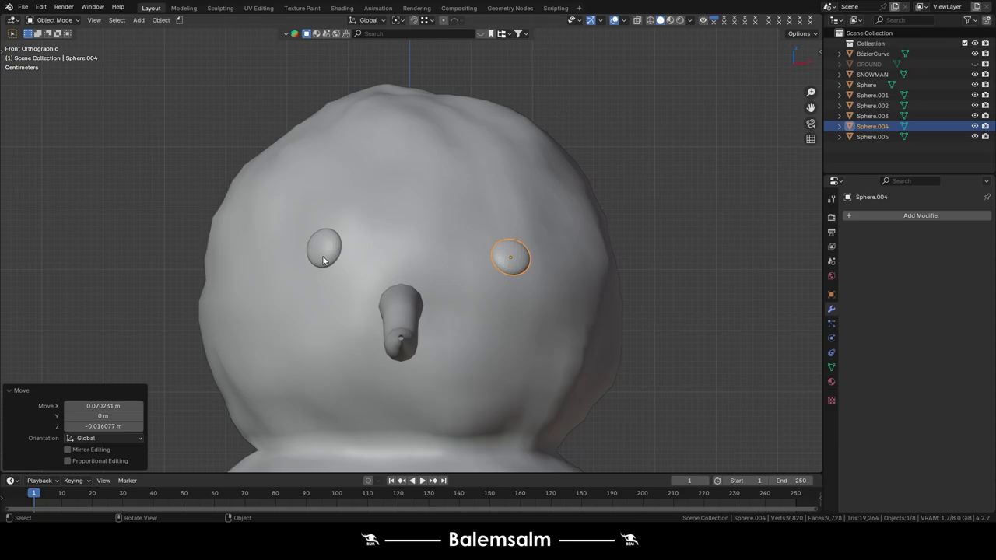
{"action": "left_click", "coordinate": [324, 260]}
{"action": "key", "text": "g"}
{"action": "left_click", "coordinate": [302, 268]}
Push both eyes together along Y into the head surface.
{"action": "left_click", "coordinate": [508, 247]}
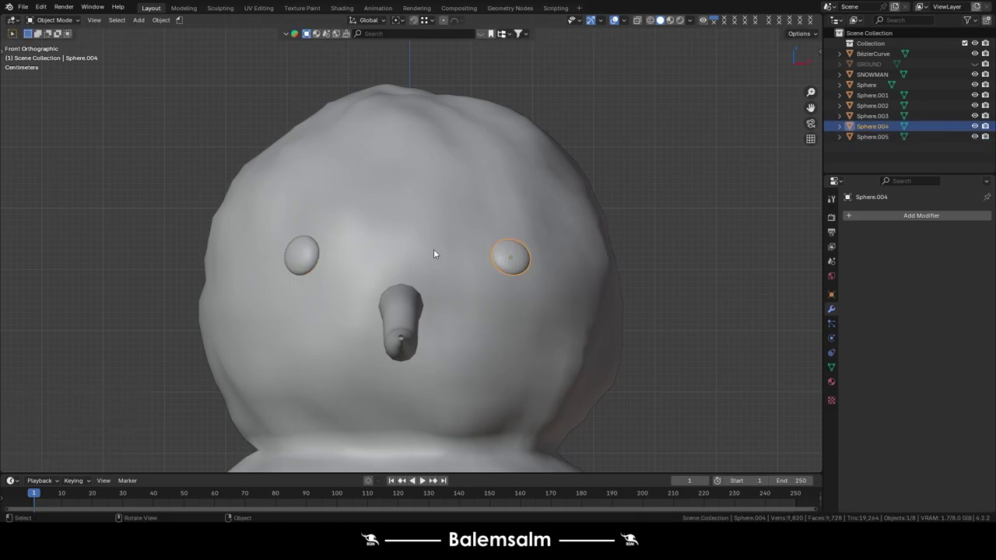
{"action": "left_click", "coordinate": [296, 253], "text": "shift"}
{"action": "middle_click_drag", "start_coordinate": [378, 254], "coordinate": [340, 296]}
{"action": "key", "text": "g"}
{"action": "key", "text": "y"}
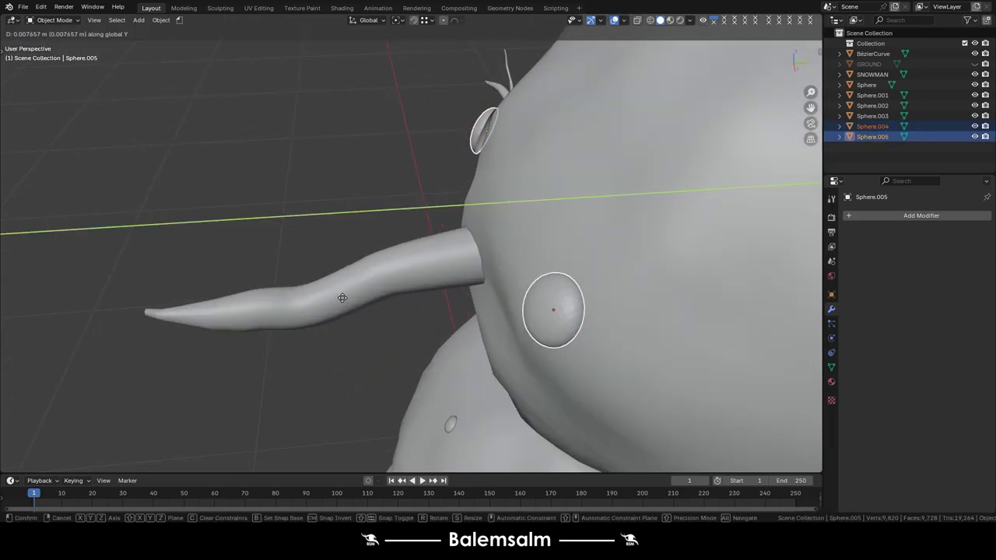
{"action": "left_click", "coordinate": [554, 312]}
Adjust the right eye's depth along Y and tilt it −7.89°.
{"action": "left_click", "coordinate": [554, 312]}
{"action": "key", "text": "g"}
{"action": "key", "text": "y"}
{"action": "left_click", "coordinate": [551, 310]}
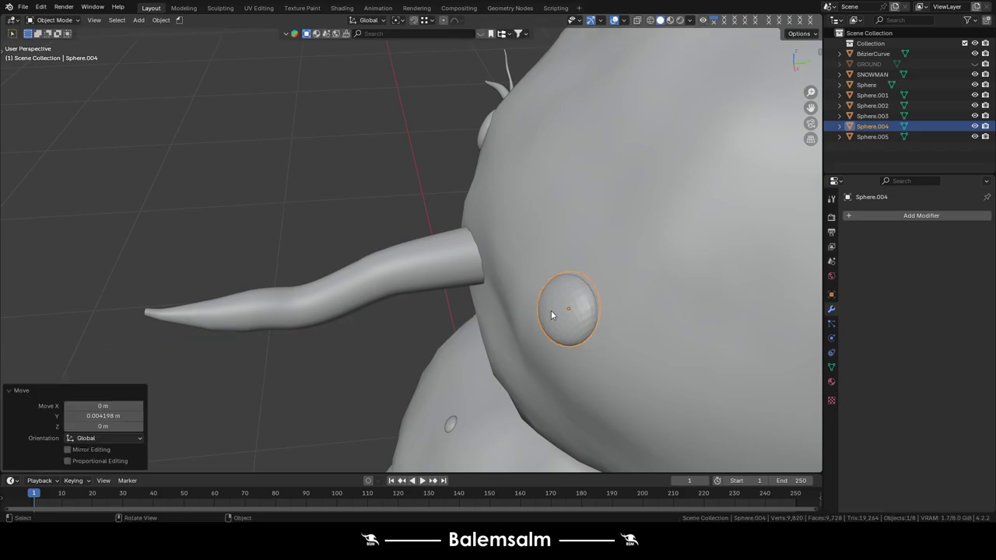
{"action": "key", "text": "r"}
{"action": "left_click", "coordinate": [508, 379]}
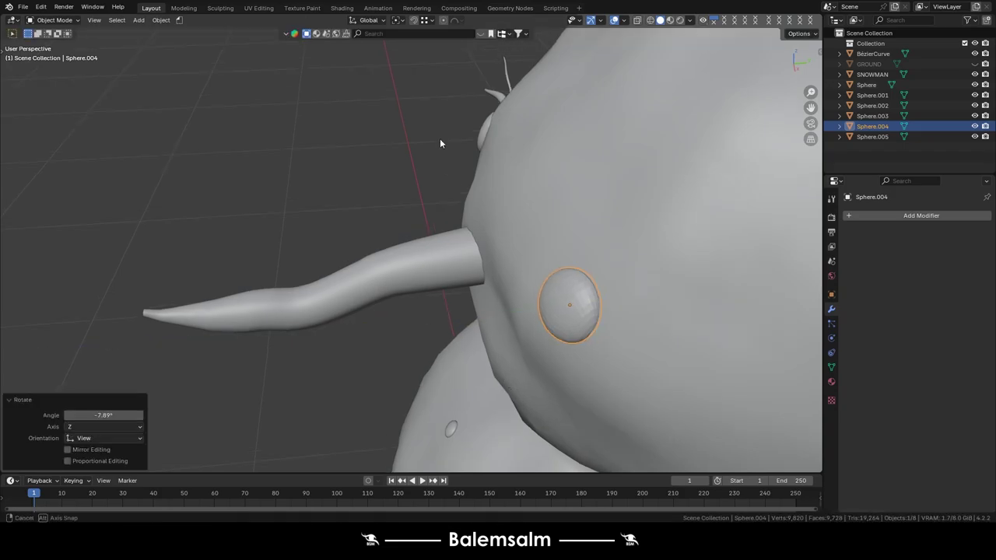
Tilt the left eye 2.58°, adjust its Y depth, rotate it on Z, then deselect.
{"action": "mouse_move", "coordinate": [439, 140]}
{"action": "middle_mouse_down"}
{"action": "mouse_move", "coordinate": [542, 141]}
{"action": "mouse_move", "coordinate": [344, 145]}
{"action": "middle_mouse_up"}
{"action": "scroll", "coordinate": [344, 144], "scroll_direction": "up", "scroll_amount": 3}
{"action": "left_click", "coordinate": [345, 145]}
{"action": "key", "text": "r"}
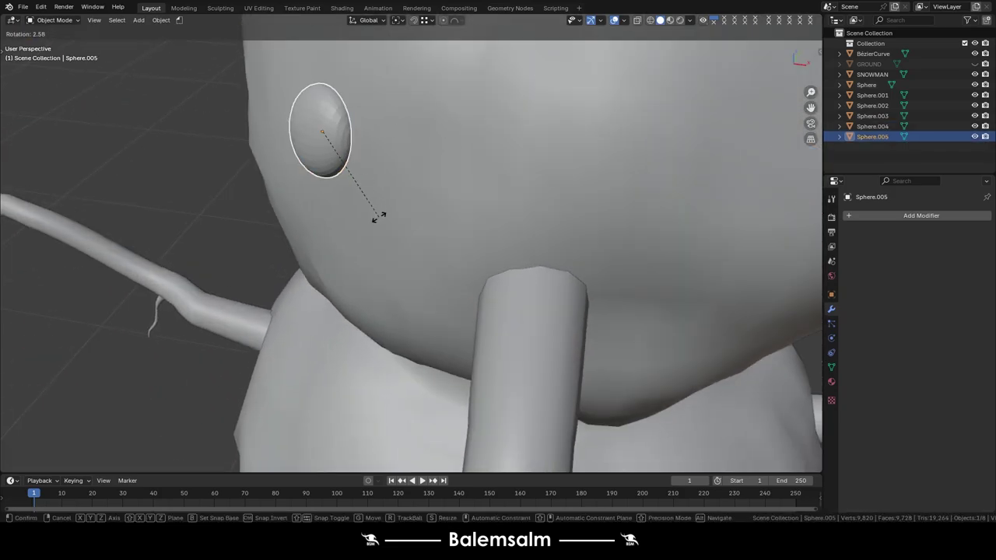
{"action": "left_click", "coordinate": [374, 221]}
{"action": "key", "text": "g"}
{"action": "key", "text": "y"}
{"action": "left_click", "coordinate": [377, 216]}
{"action": "key", "text": "r"}
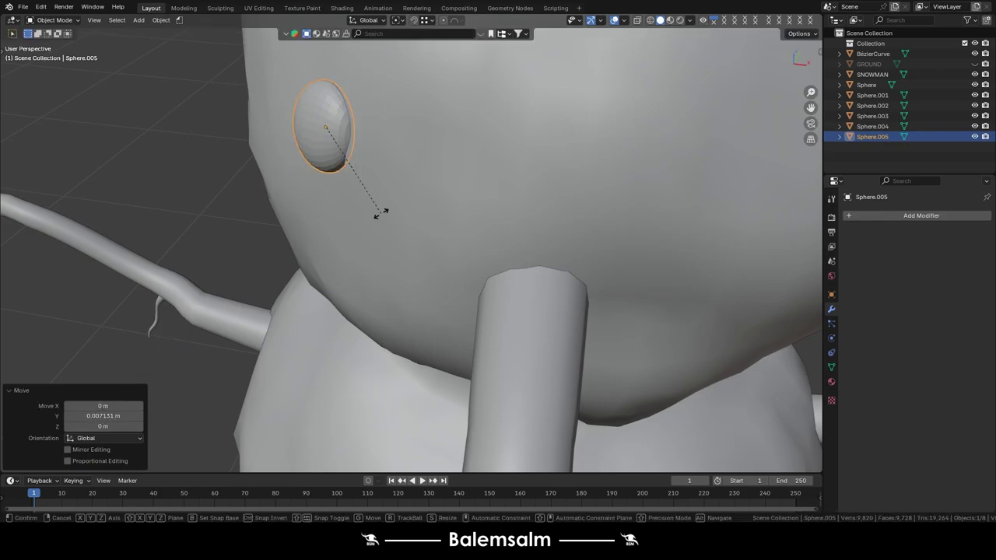
{"action": "key", "text": "z"}
{"action": "left_click", "coordinate": [375, 214]}
{"action": "left_click", "coordinate": [148, 159]}
Select the carrot nose in front view and enter Edit Mode on it.
{"action": "scroll", "coordinate": [301, 242], "scroll_direction": "down", "scroll_amount": 5}
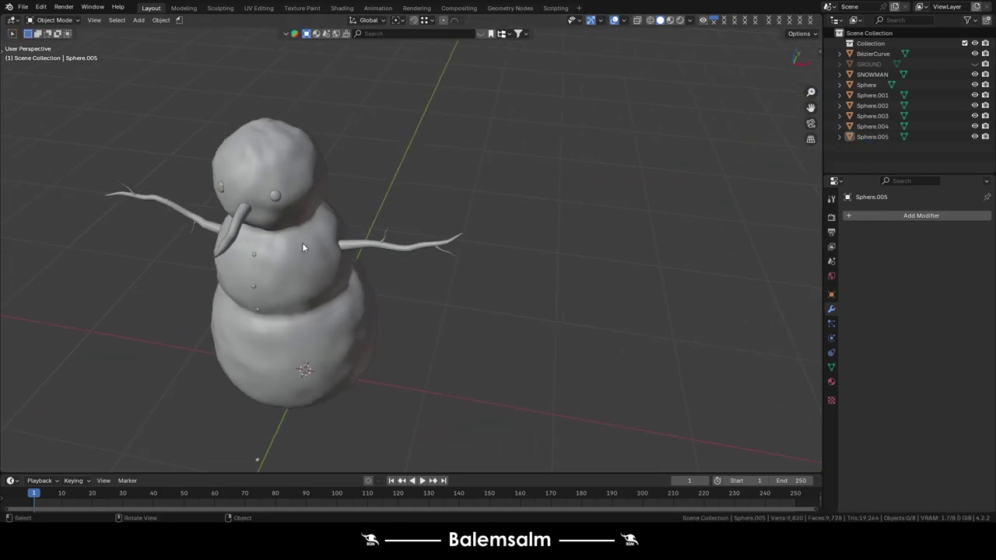
{"action": "mouse_move", "coordinate": [302, 243]}
{"action": "middle_mouse_down"}
{"action": "mouse_move", "coordinate": [280, 189]}
{"action": "mouse_move", "coordinate": [296, 197]}
{"action": "middle_mouse_up"}
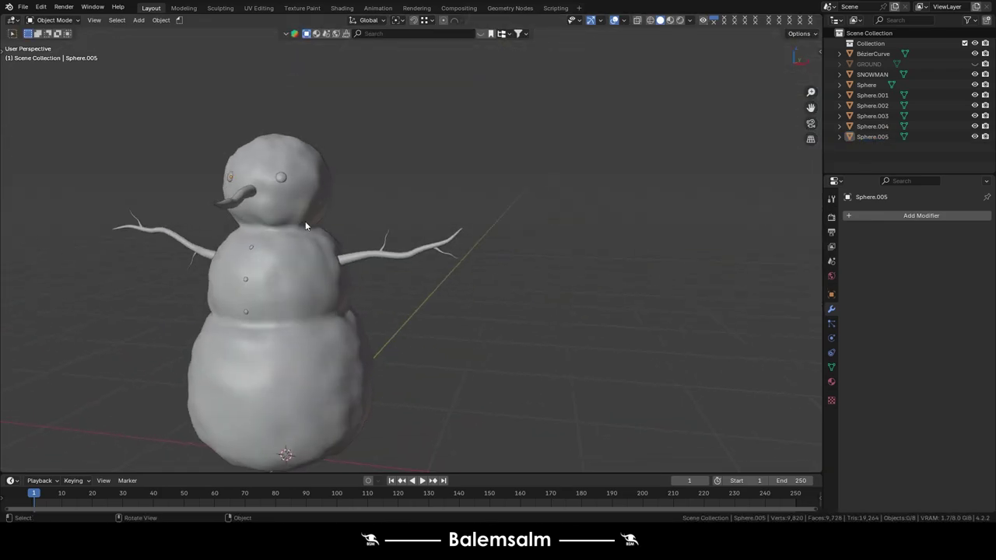
{"action": "scroll", "coordinate": [196, 328], "scroll_direction": "up", "scroll_amount": 4}
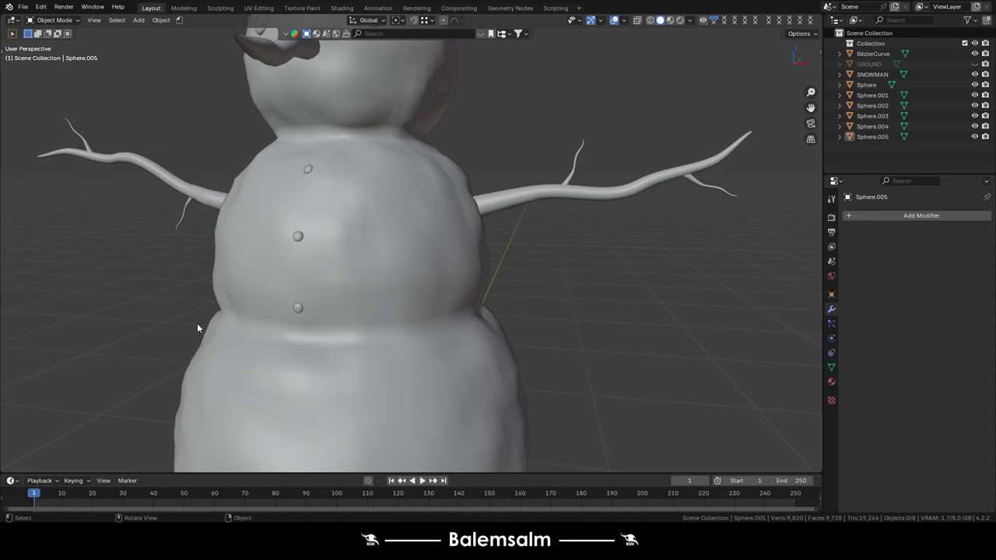
{"action": "left_click", "coordinate": [299, 237]}
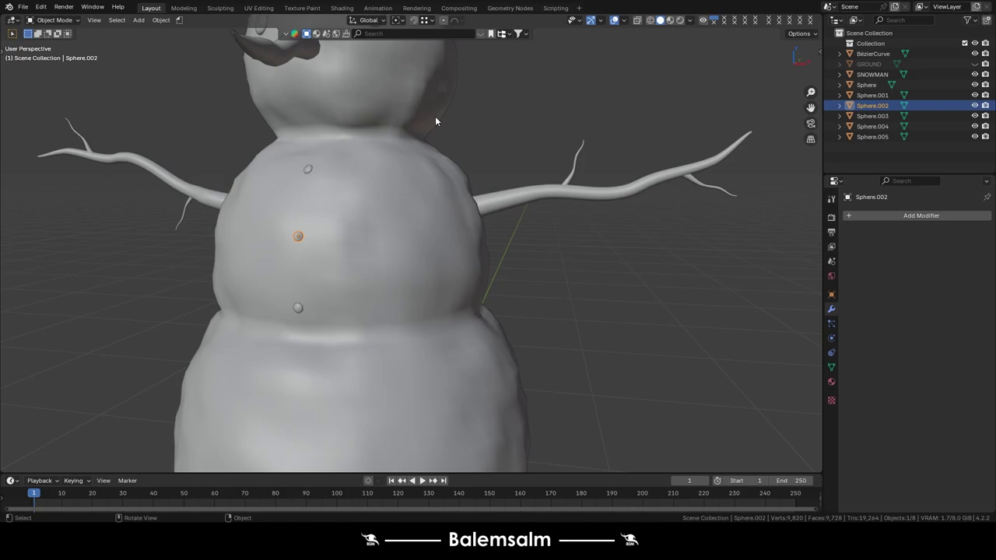
{"action": "scroll", "coordinate": [391, 221], "scroll_direction": "up", "scroll_amount": 1}
{"action": "key", "text": "grave"}
{"action": "left_click", "coordinate": [334, 185]}
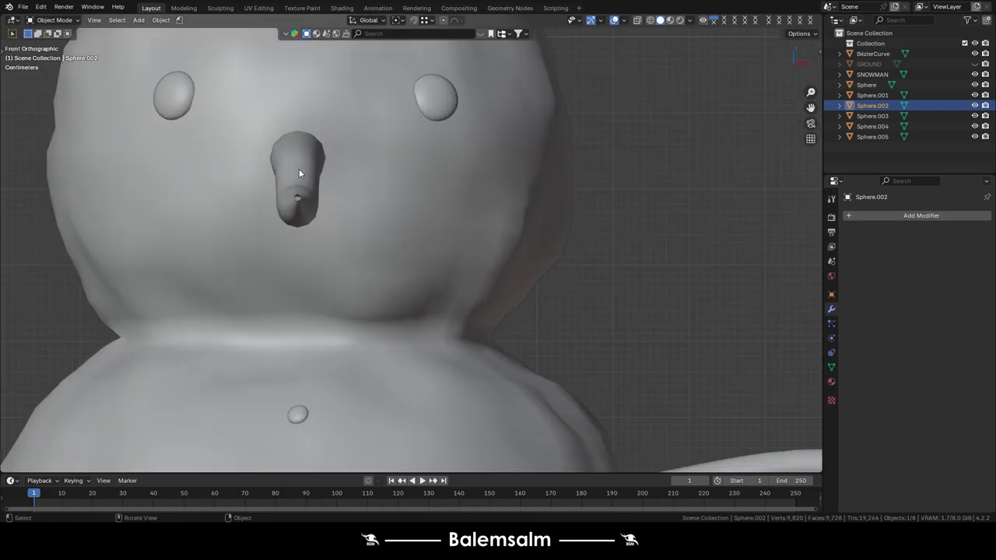
{"action": "left_click", "coordinate": [299, 169]}
{"action": "middle_click_drag", "start_coordinate": [307, 193], "coordinate": [462, 274]}
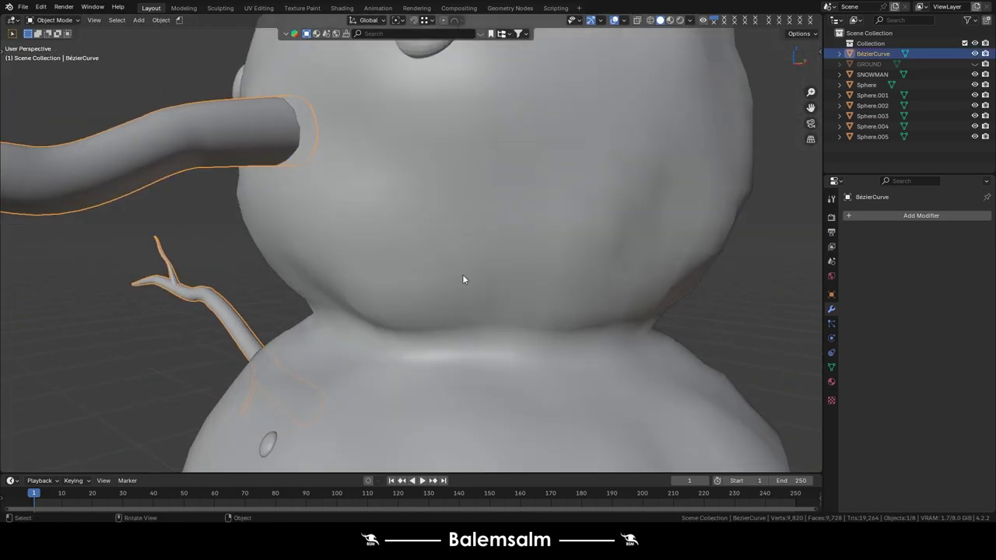
{"action": "scroll", "coordinate": [462, 274], "scroll_direction": "down", "scroll_amount": 3}
{"action": "key", "text": "Tab"}
{"action": "scroll", "coordinate": [452, 325], "scroll_direction": "up", "scroll_amount": 2}
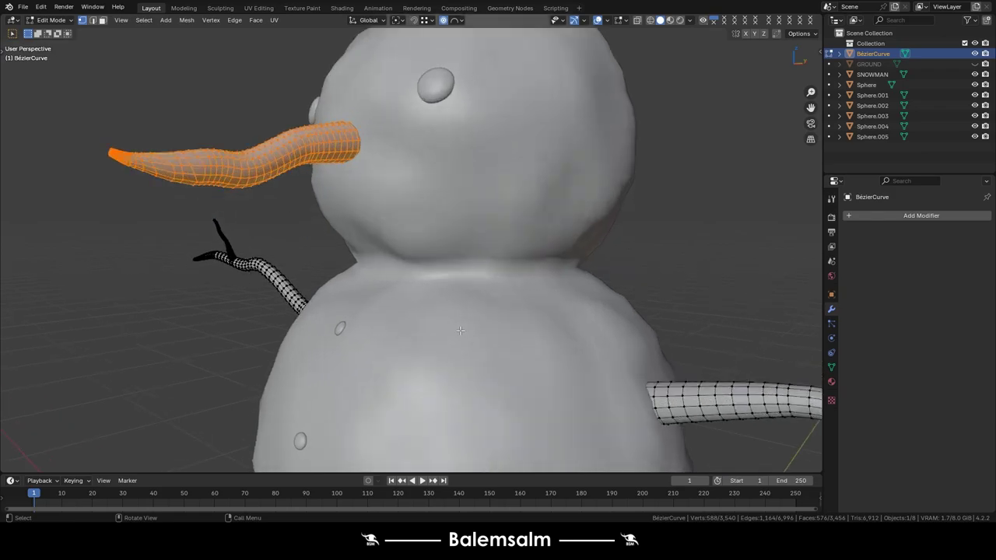
Tilt the nose -10.5° around X and scale it to 0.716.
{"action": "key", "text": "r"}
{"action": "key", "text": "y"}
{"action": "key", "text": "x"}
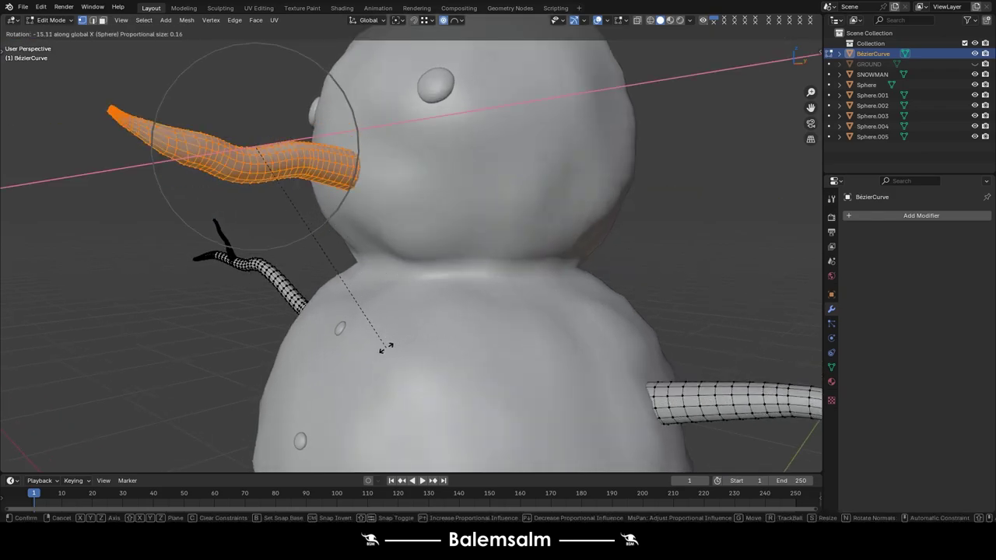
{"action": "left_click", "coordinate": [395, 328]}
{"action": "key", "text": "s"}
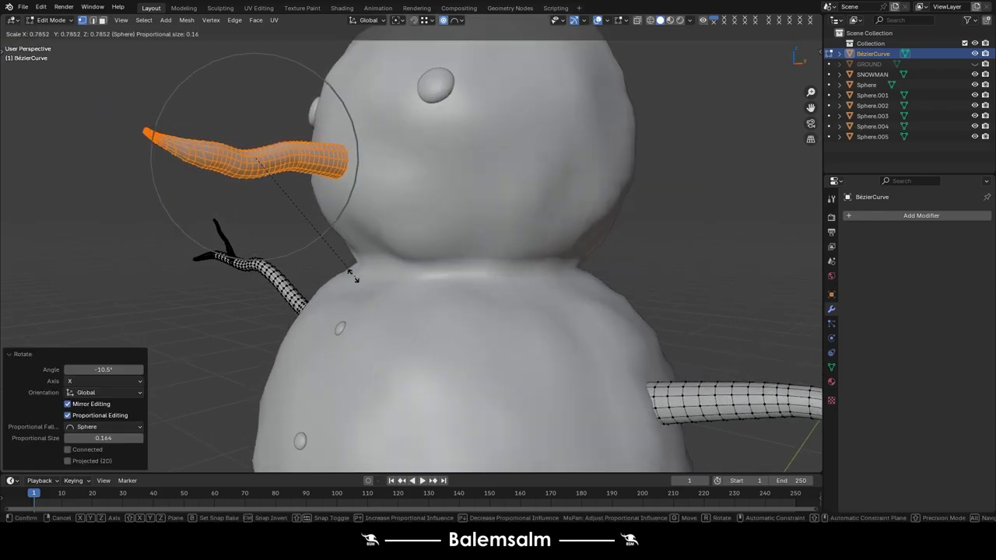
{"action": "left_click", "coordinate": [354, 277]}
From the right side view, move the nose up flush against the face and return to Object Mode.
{"action": "key", "text": "grave"}
{"action": "left_click", "coordinate": [354, 277]}
{"action": "scroll", "coordinate": [354, 277], "scroll_direction": "up", "scroll_amount": 5}
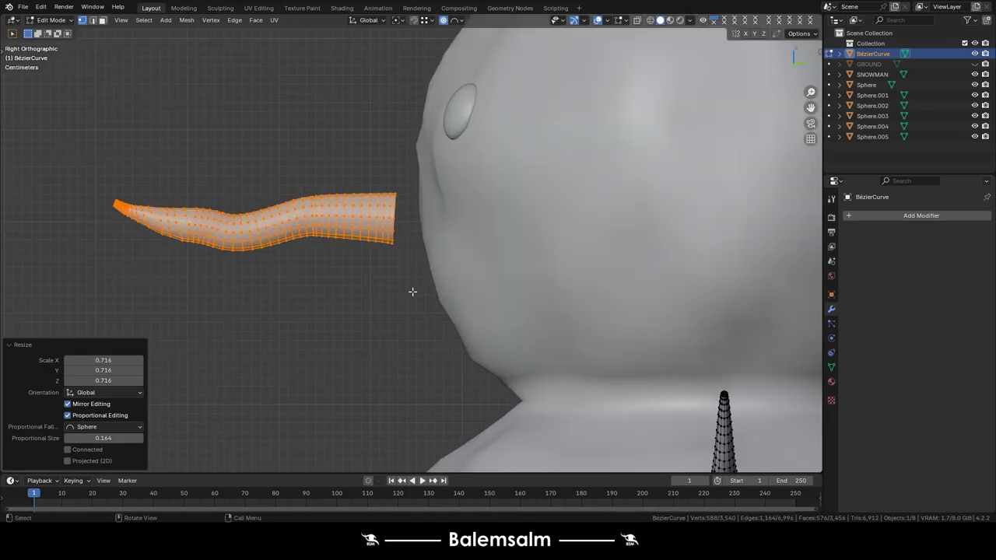
{"action": "key", "text": "g"}
{"action": "left_click", "coordinate": [431, 288]}
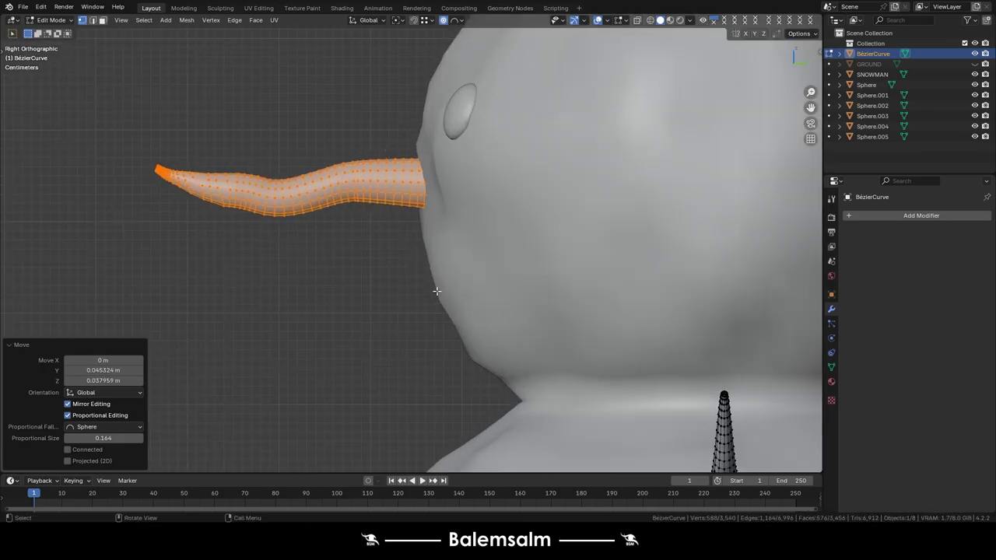
{"action": "key", "text": "Tab"}
{"action": "mouse_move", "coordinate": [433, 285]}
{"action": "middle_mouse_down"}
{"action": "mouse_move", "coordinate": [455, 300]}
{"action": "mouse_move", "coordinate": [644, 260]}
{"action": "middle_mouse_up"}
{"action": "left_click", "coordinate": [645, 260]}
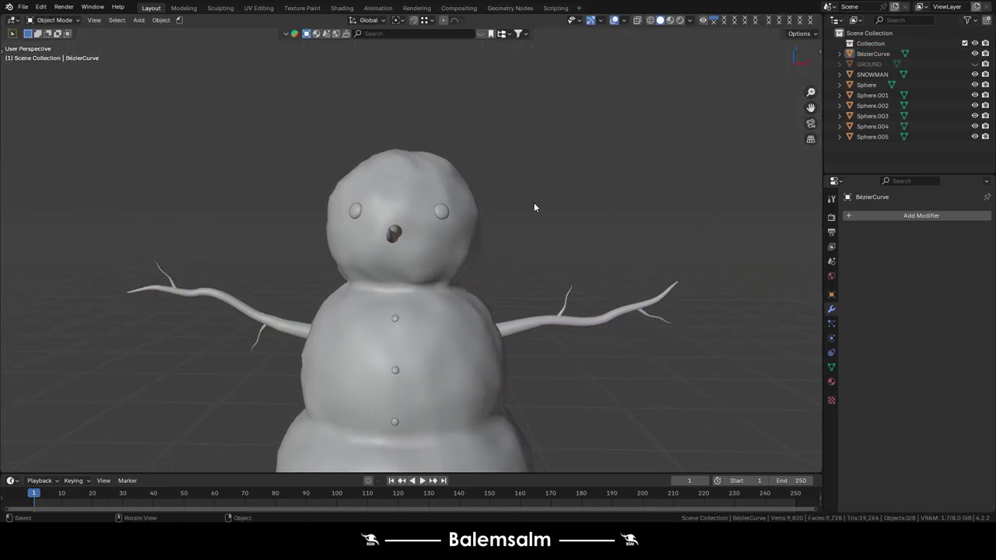
{"action": "key", "text": "KP_5"}
Delete the stray sphere copy that was dropped onto the face.
{"action": "key", "text": "KP_1"}
{"action": "scroll", "coordinate": [539, 205], "scroll_direction": "up", "scroll_amount": 3}
{"action": "scroll", "coordinate": [538, 206], "scroll_direction": "up", "scroll_amount": 3}
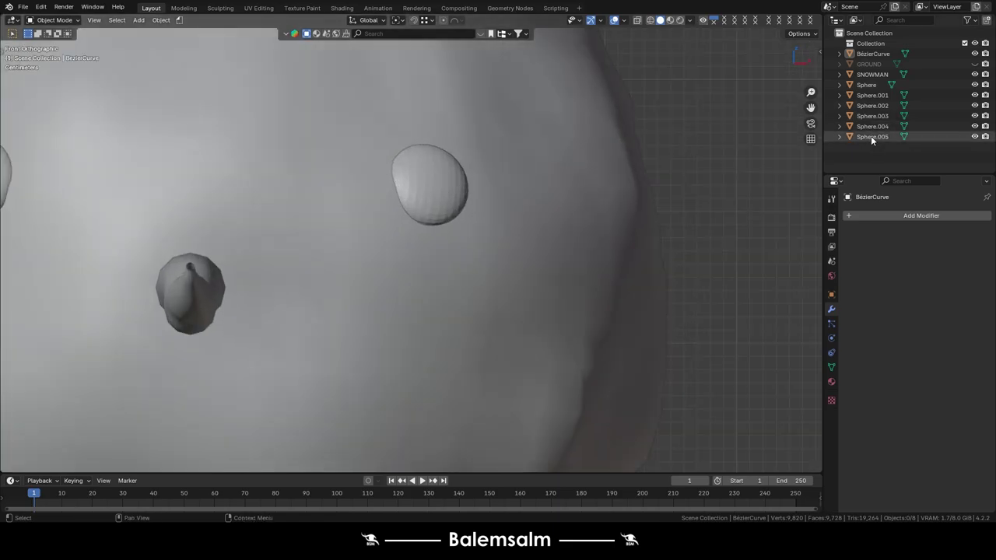
{"action": "left_click", "coordinate": [873, 136]}
{"action": "scroll", "coordinate": [308, 360], "scroll_direction": "down", "scroll_amount": 4}
{"action": "middle_click_drag", "start_coordinate": [361, 369], "coordinate": [461, 234], "text": "shift"}
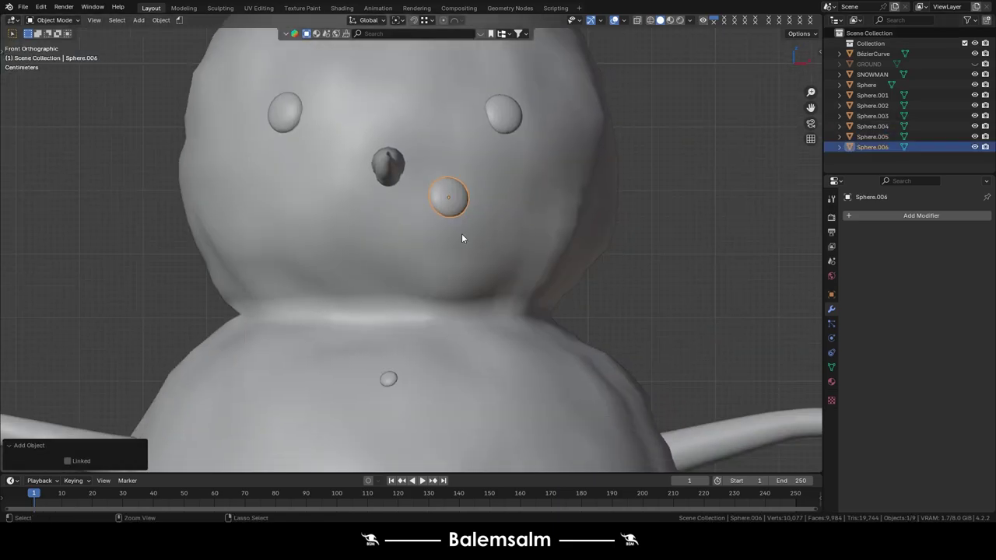
{"action": "left_click", "coordinate": [390, 379]}
{"action": "left_click", "coordinate": [866, 84]}
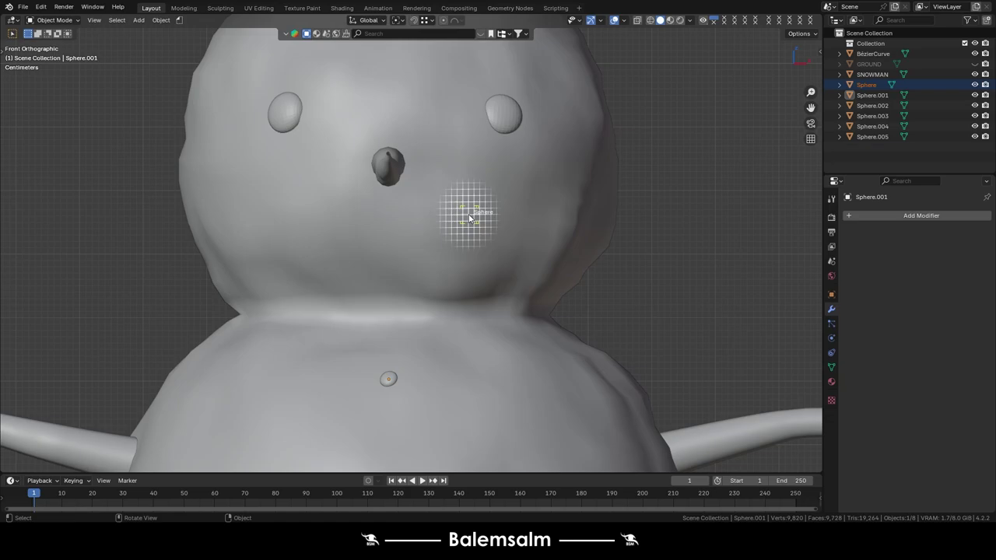
{"action": "left_click_drag", "start_coordinate": [474, 218], "coordinate": [475, 218]}
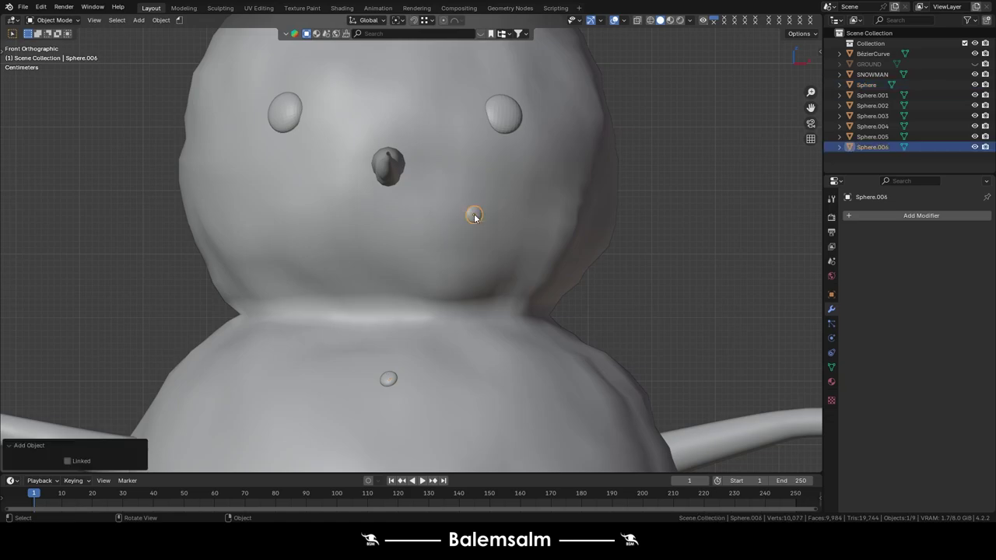
{"action": "key", "text": "x"}
{"action": "left_click", "coordinate": [474, 240]}
{"action": "left_click", "coordinate": [388, 379]}
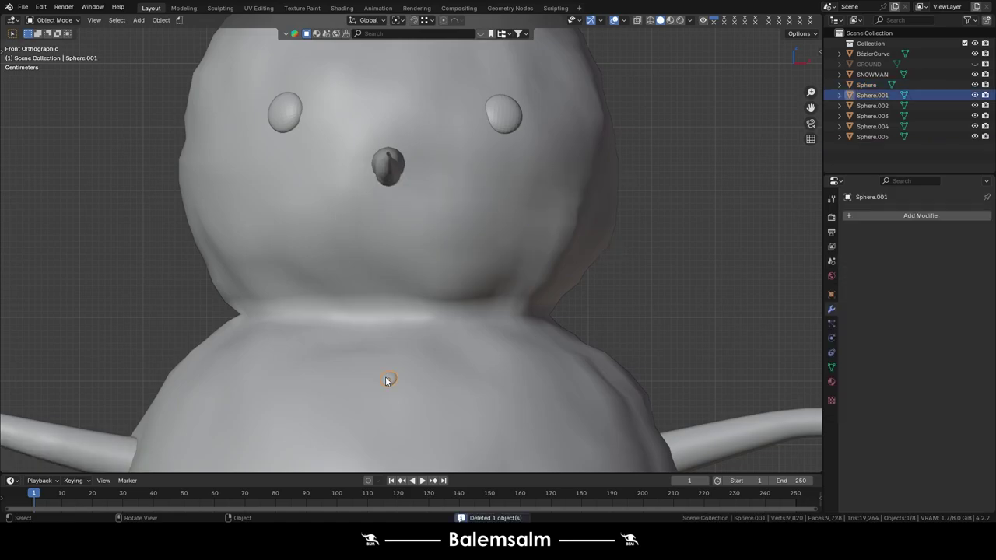
Duplicate the eye sphere vertically, then delete the unwanted copy.
{"action": "key", "text": "shift+d"}
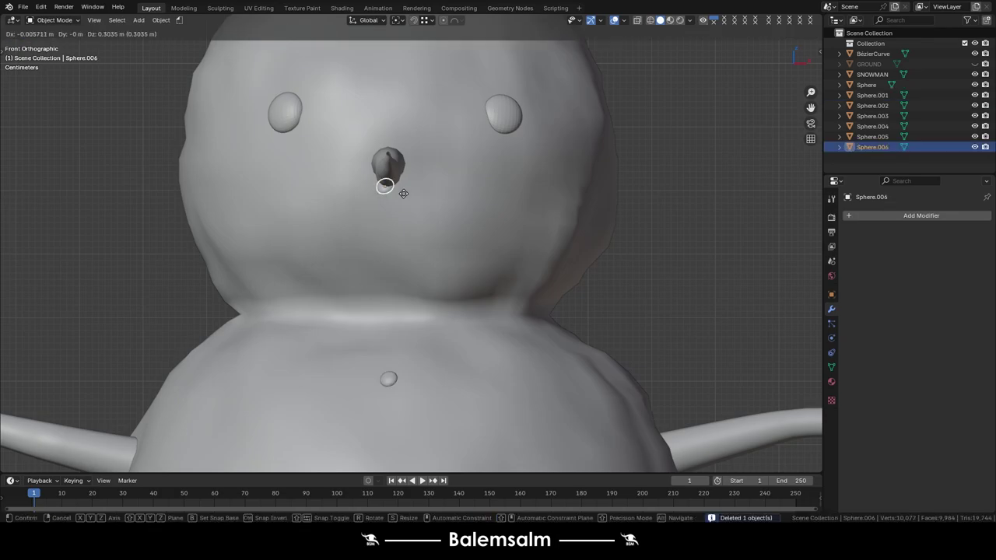
{"action": "key", "text": "z"}
{"action": "left_click", "coordinate": [424, 90]}
{"action": "key", "text": "x"}
{"action": "left_click", "coordinate": [468, 94]}
Add a Mirror modifier to the button sphere with SNOWMAN as the mirror object.
{"action": "scroll", "coordinate": [453, 242], "scroll_direction": "down", "scroll_amount": 5}
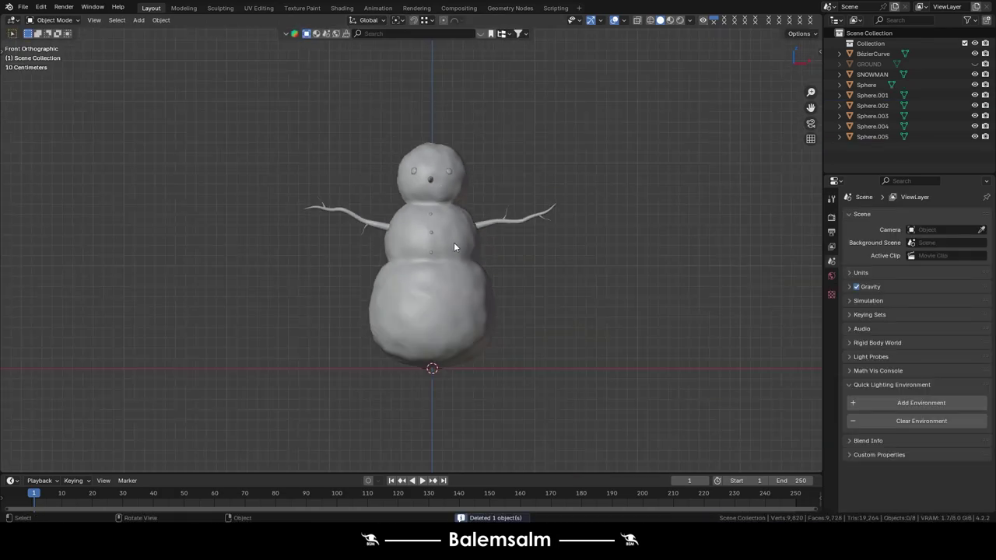
{"action": "middle_click_drag", "start_coordinate": [454, 242], "coordinate": [433, 378]}
{"action": "scroll", "coordinate": [432, 379], "scroll_direction": "up", "scroll_amount": 6}
{"action": "left_click", "coordinate": [427, 377]}
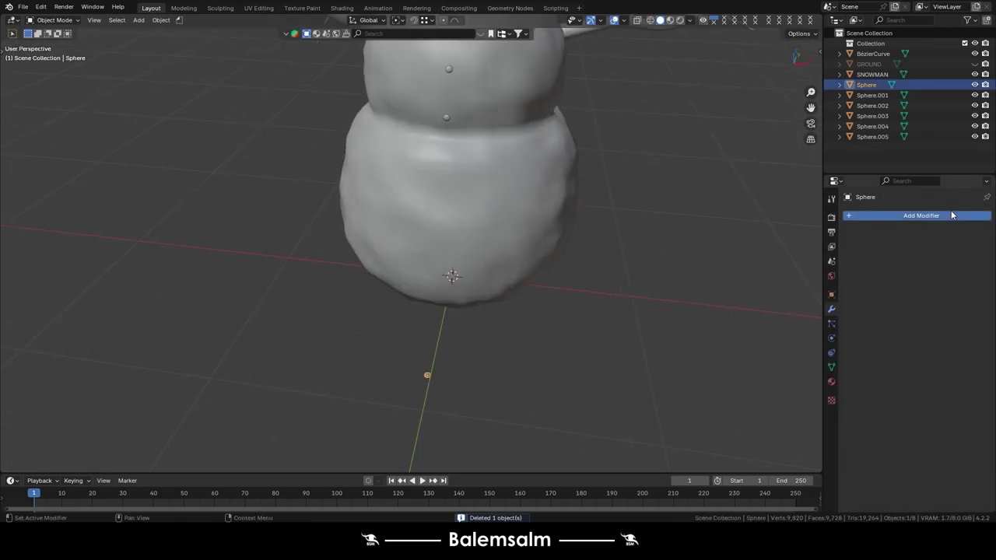
{"action": "left_click", "coordinate": [918, 216]}
{"action": "left_click", "coordinate": [839, 285]}
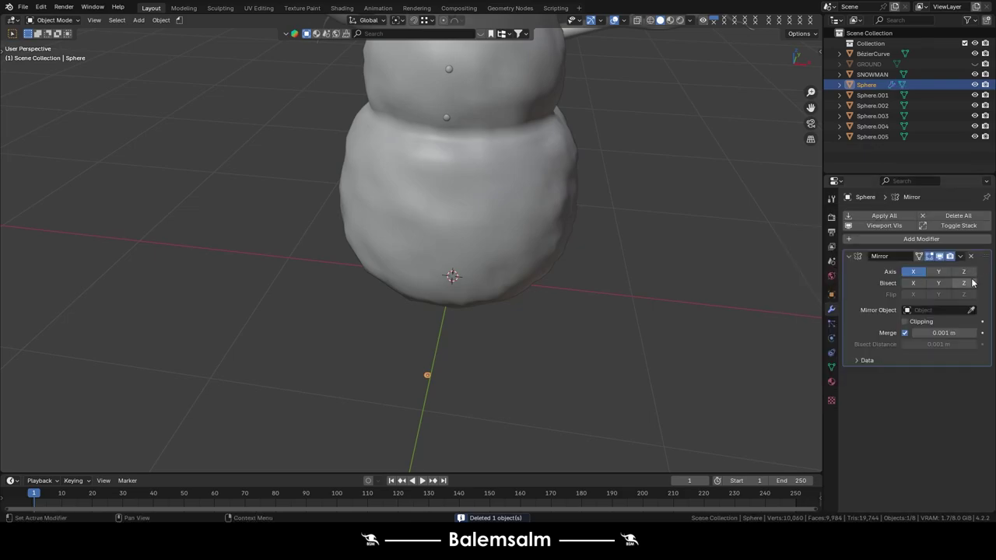
{"action": "left_click", "coordinate": [971, 310]}
{"action": "left_click", "coordinate": [518, 92]}
In front orthographic view, drop a mirrored sphere copy onto the face below the nose.
{"action": "middle_click_drag", "start_coordinate": [517, 92], "coordinate": [506, 322]}
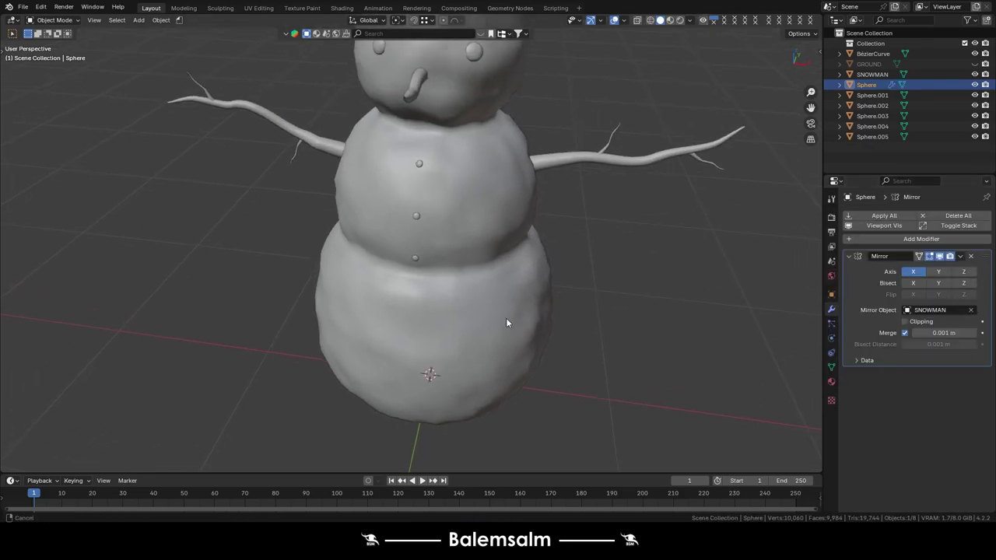
{"action": "key", "text": "grave"}
{"action": "left_click", "coordinate": [440, 289]}
{"action": "scroll", "coordinate": [545, 202], "scroll_direction": "up", "scroll_amount": 4}
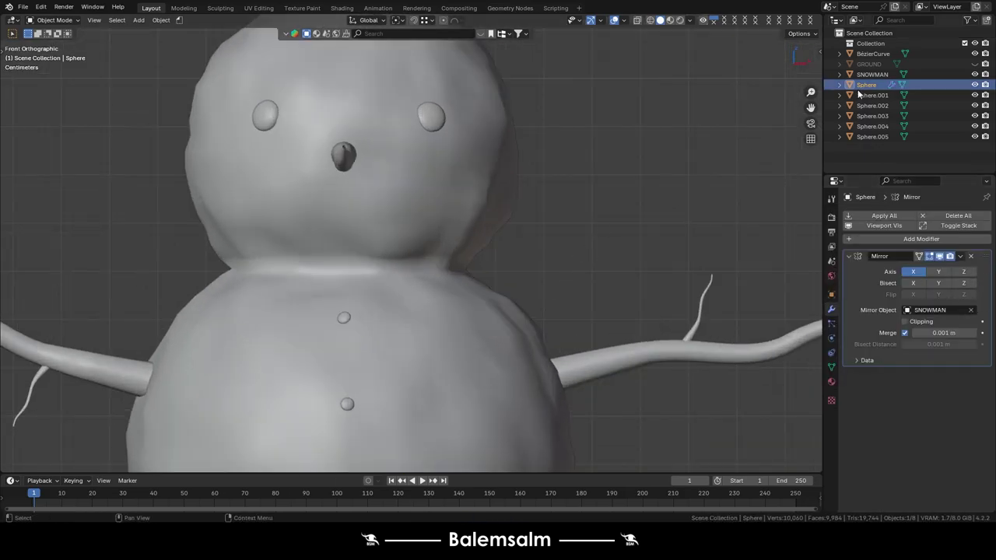
{"action": "left_click_drag", "start_coordinate": [866, 90], "coordinate": [410, 200]}
{"action": "scroll", "coordinate": [400, 205], "scroll_direction": "up", "scroll_amount": 3}
{"action": "scroll", "coordinate": [436, 226], "scroll_direction": "up", "scroll_amount": 1}
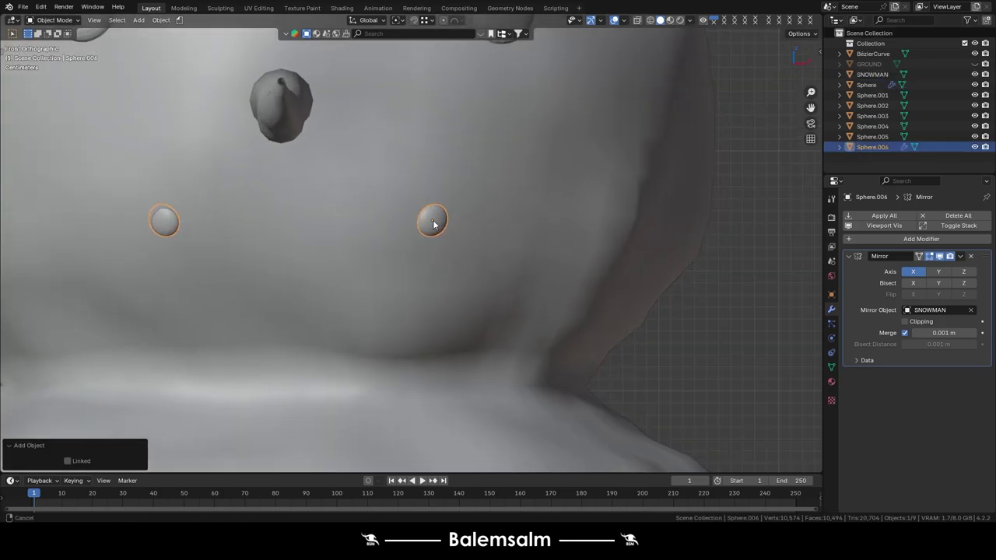
{"action": "scroll", "coordinate": [552, 288], "scroll_direction": "up", "scroll_amount": 2}
{"action": "scroll", "coordinate": [449, 360], "scroll_direction": "down", "scroll_amount": 5}
Set the SNOWMAN body's origin to its geometry.
{"action": "left_click", "coordinate": [406, 322]}
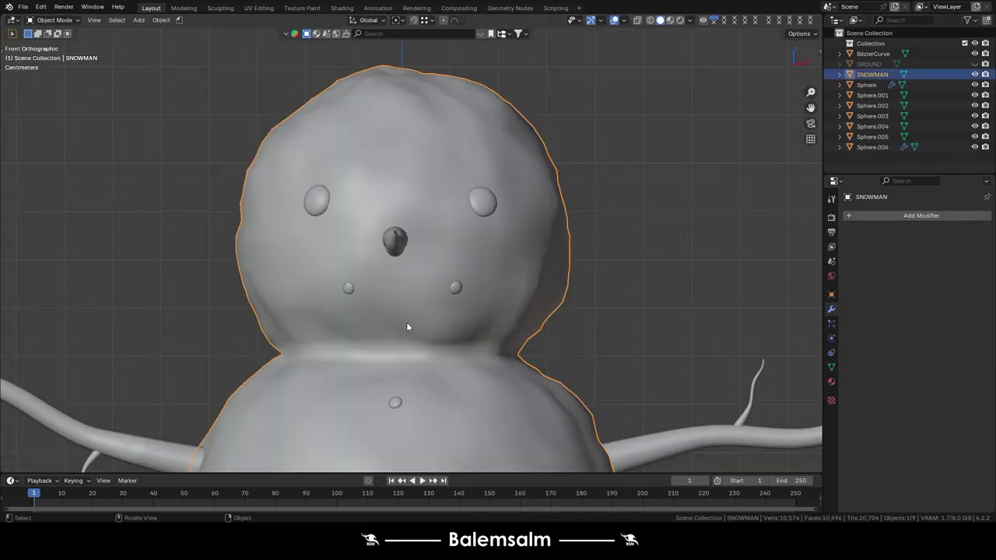
{"action": "scroll", "coordinate": [406, 322], "scroll_direction": "down", "scroll_amount": 3}
{"action": "right_click", "coordinate": [412, 306]}
{"action": "left_click", "coordinate": [478, 319]}
{"action": "scroll", "coordinate": [418, 294], "scroll_direction": "up", "scroll_amount": 4}
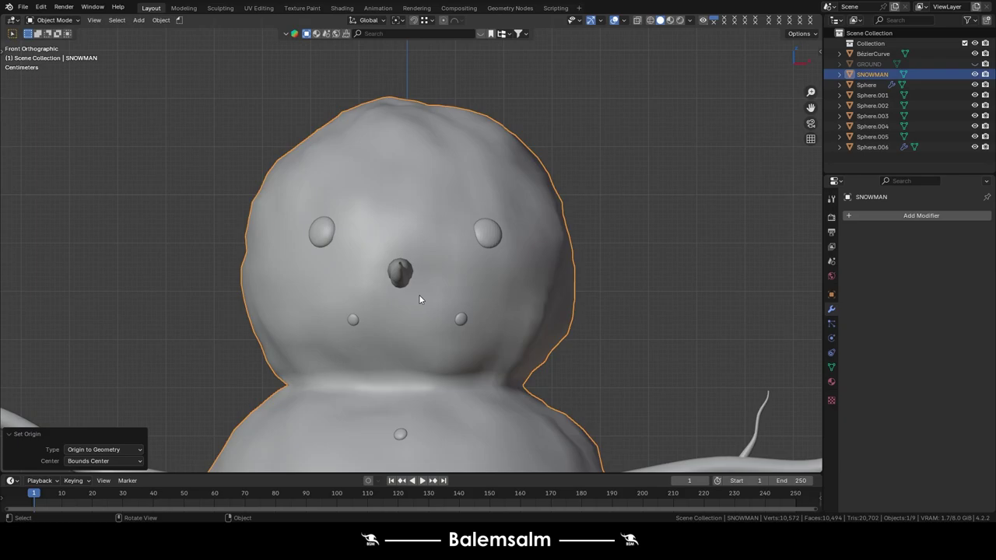
{"action": "scroll", "coordinate": [482, 343], "scroll_direction": "up", "scroll_amount": 3}
Add two more mirrored stone pairs to complete the smile.
{"action": "left_click", "coordinate": [518, 383]}
{"action": "scroll", "coordinate": [518, 383], "scroll_direction": "down", "scroll_amount": 5}
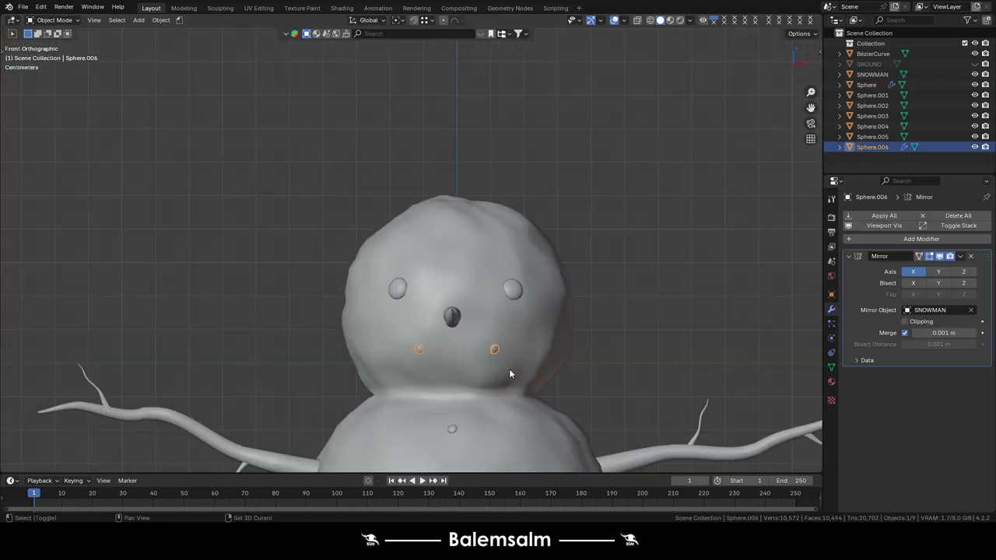
{"action": "scroll", "coordinate": [456, 301], "scroll_direction": "up", "scroll_amount": 1}
{"action": "scroll", "coordinate": [456, 301], "scroll_direction": "up", "scroll_amount": 3}
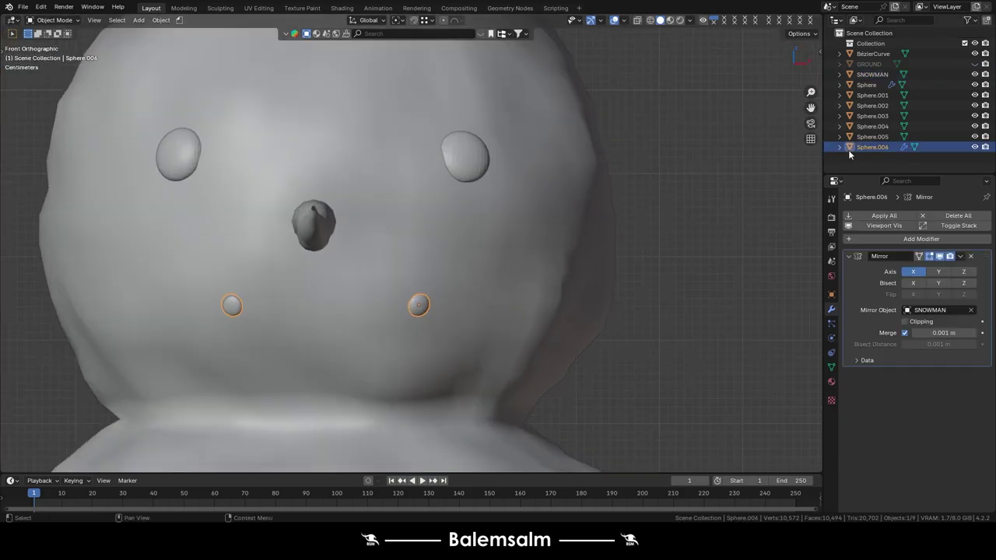
{"action": "left_click_drag", "start_coordinate": [856, 148], "coordinate": [380, 330]}
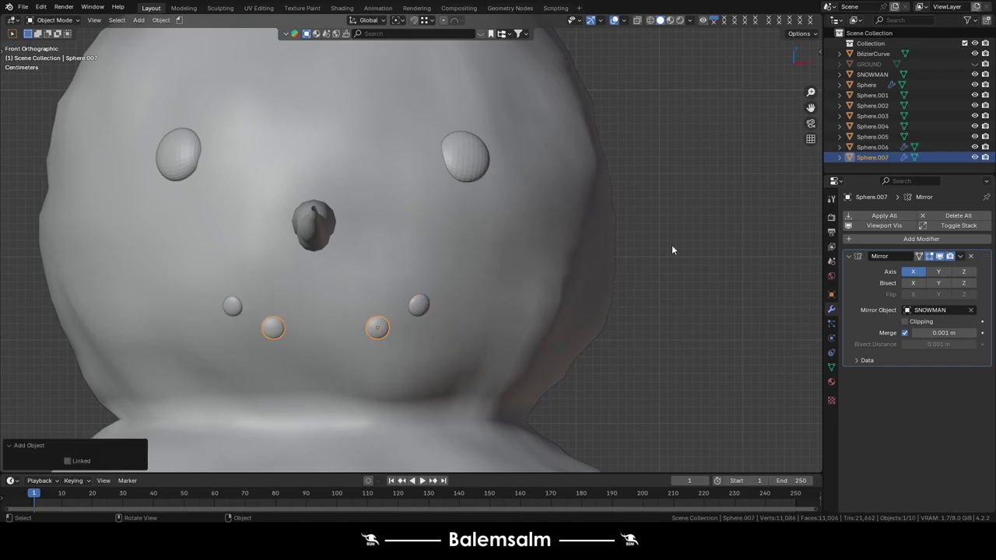
{"action": "mouse_move", "coordinate": [871, 157]}
{"action": "left_mouse_down"}
{"action": "mouse_move", "coordinate": [336, 346]}
{"action": "mouse_move", "coordinate": [340, 338]}
{"action": "left_mouse_up"}
Push one mouth stone 0.012121 m deeper along Y onto the face.
{"action": "left_click", "coordinate": [741, 354]}
{"action": "scroll", "coordinate": [662, 326], "scroll_direction": "down", "scroll_amount": 5}
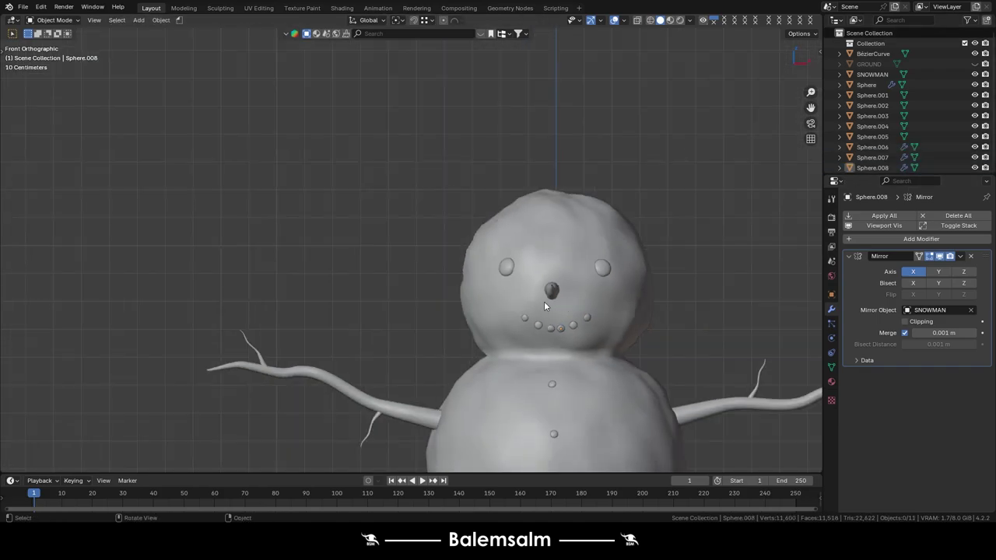
{"action": "mouse_move", "coordinate": [544, 301]}
{"action": "middle_mouse_down"}
{"action": "mouse_move", "coordinate": [415, 319]}
{"action": "mouse_move", "coordinate": [553, 374]}
{"action": "mouse_move", "coordinate": [435, 281]}
{"action": "middle_mouse_up"}
{"action": "scroll", "coordinate": [403, 254], "scroll_direction": "up", "scroll_amount": 5}
{"action": "scroll", "coordinate": [403, 255], "scroll_direction": "up", "scroll_amount": 5}
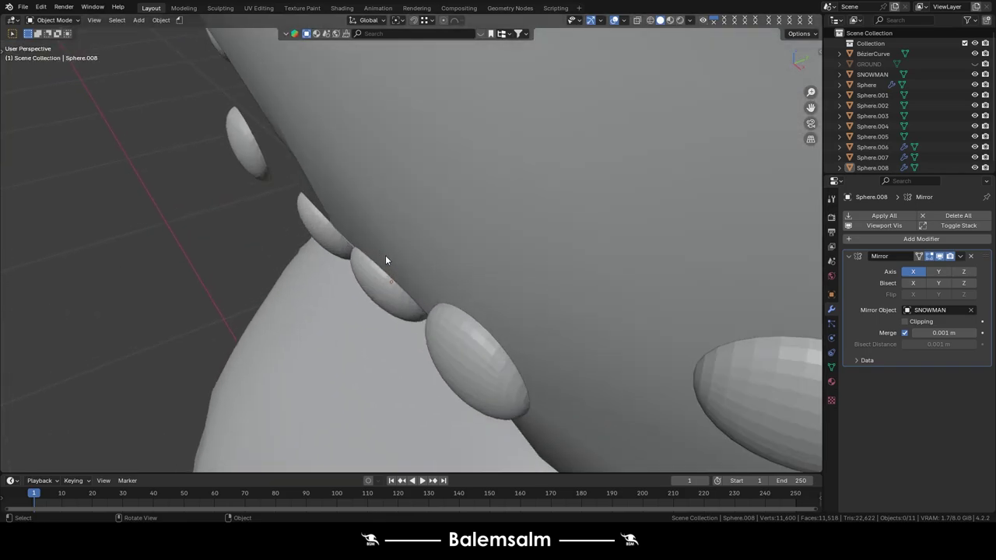
{"action": "left_click", "coordinate": [241, 140]}
{"action": "middle_click_drag", "start_coordinate": [241, 140], "coordinate": [271, 230]}
{"action": "key", "text": "g"}
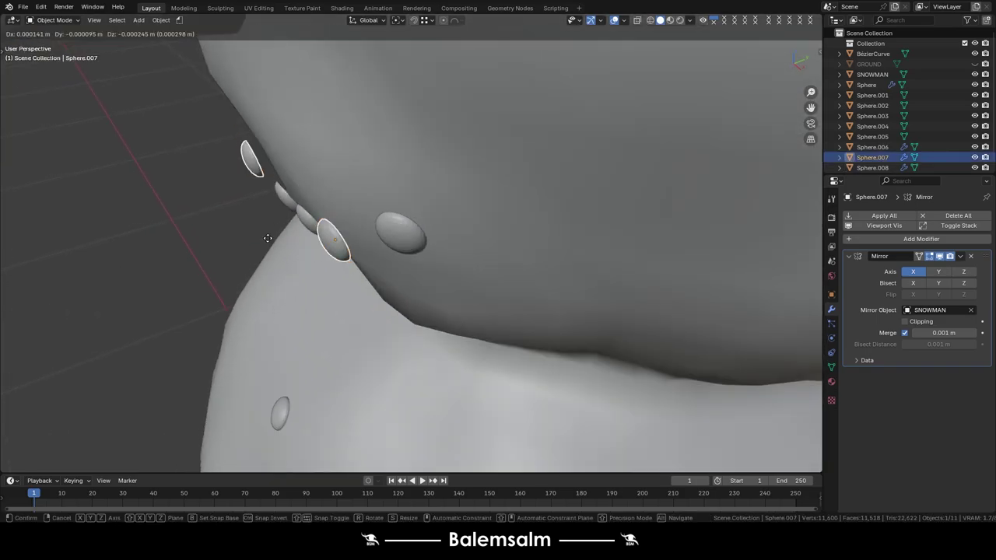
{"action": "key", "text": "y"}
{"action": "left_click", "coordinate": [282, 233]}
Inspect the mouth stones from the side and briefly toggle Edit Mode on one stone.
{"action": "scroll", "coordinate": [312, 218], "scroll_direction": "down", "scroll_amount": 5}
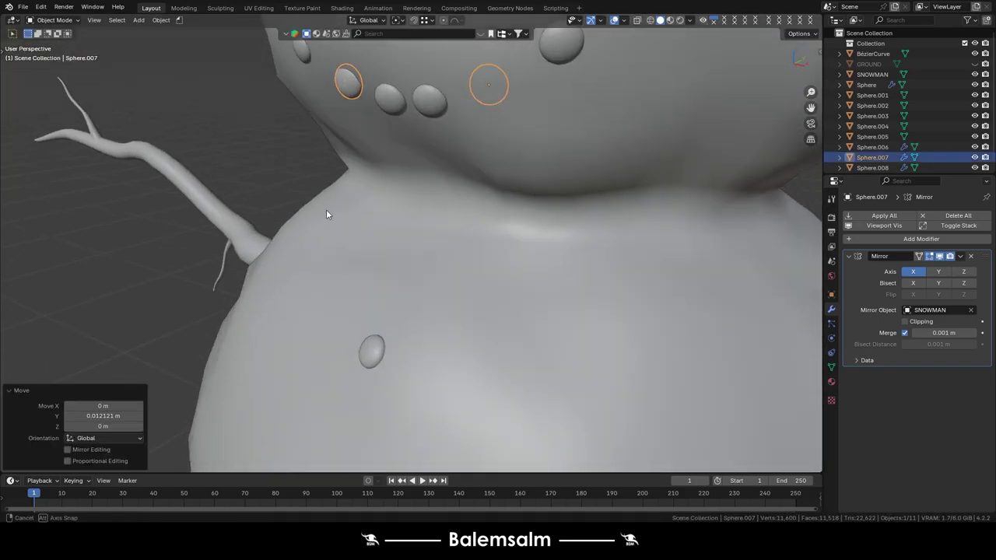
{"action": "middle_click_drag", "start_coordinate": [326, 209], "coordinate": [376, 181]}
{"action": "scroll", "coordinate": [302, 358], "scroll_direction": "down", "scroll_amount": 3}
{"action": "scroll", "coordinate": [403, 289], "scroll_direction": "up", "scroll_amount": 5}
{"action": "middle_click_drag", "start_coordinate": [403, 289], "coordinate": [726, 386]}
{"action": "left_click", "coordinate": [703, 333]}
{"action": "left_click", "coordinate": [703, 333]}
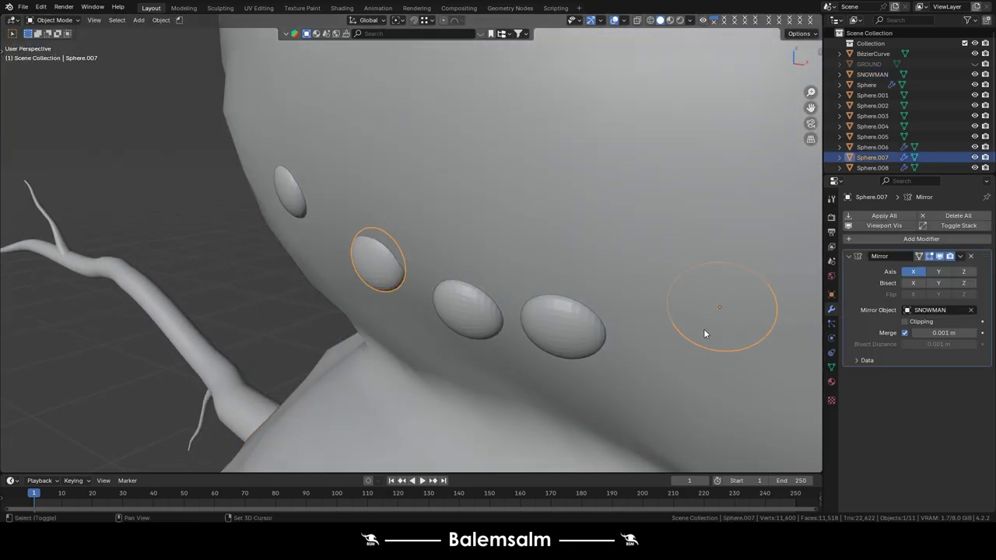
{"action": "middle_click_drag", "start_coordinate": [703, 333], "coordinate": [513, 323]}
{"action": "key", "text": "Tab"}
{"action": "key", "text": "Tab"}
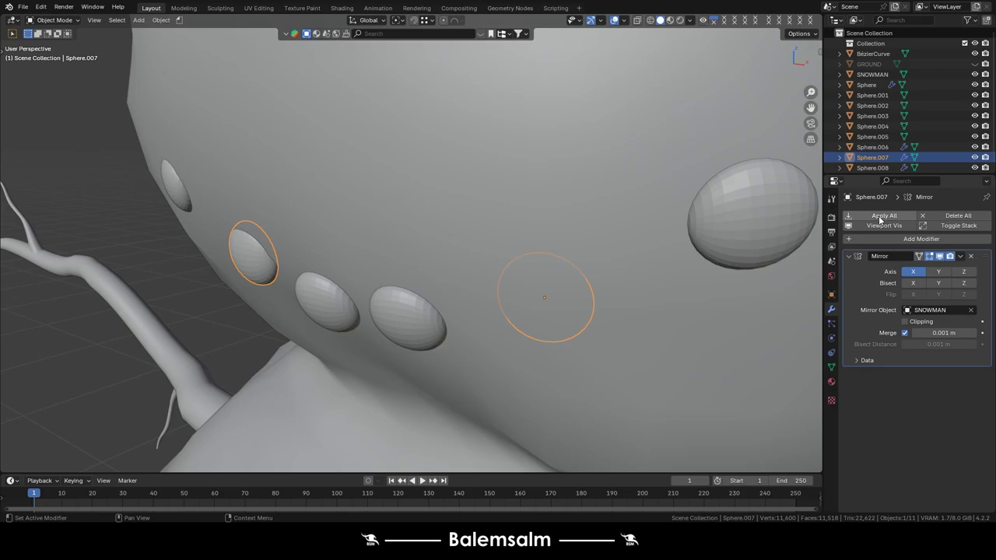
Bake the mirror into the stone, then seat its first half on the face and tilt it about 7° on X.
{"action": "left_click", "coordinate": [878, 216]}
{"action": "key", "text": "Tab"}
{"action": "key", "text": "alt+z"}
{"action": "left_click_drag", "start_coordinate": [612, 216], "coordinate": [456, 438]}
{"action": "key", "text": "alt+z"}
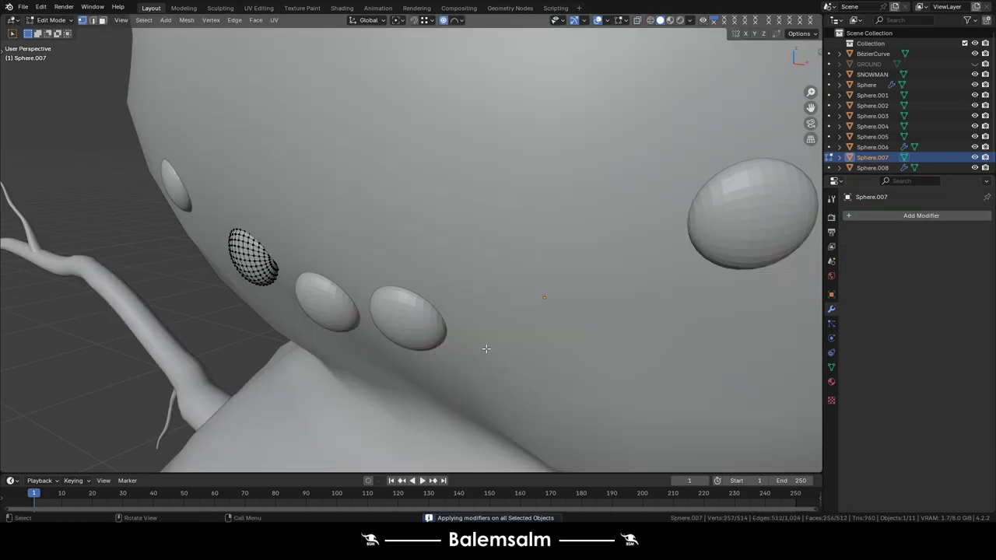
{"action": "key", "text": "g"}
{"action": "key", "text": "y"}
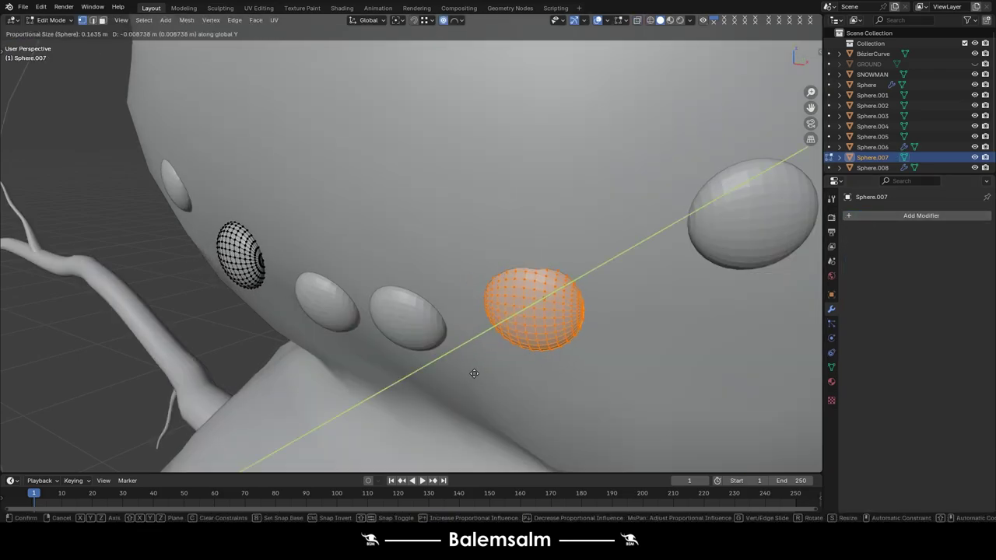
{"action": "left_click", "coordinate": [473, 373]}
{"action": "key", "text": "r"}
{"action": "key", "text": "x"}
{"action": "left_click", "coordinate": [485, 396]}
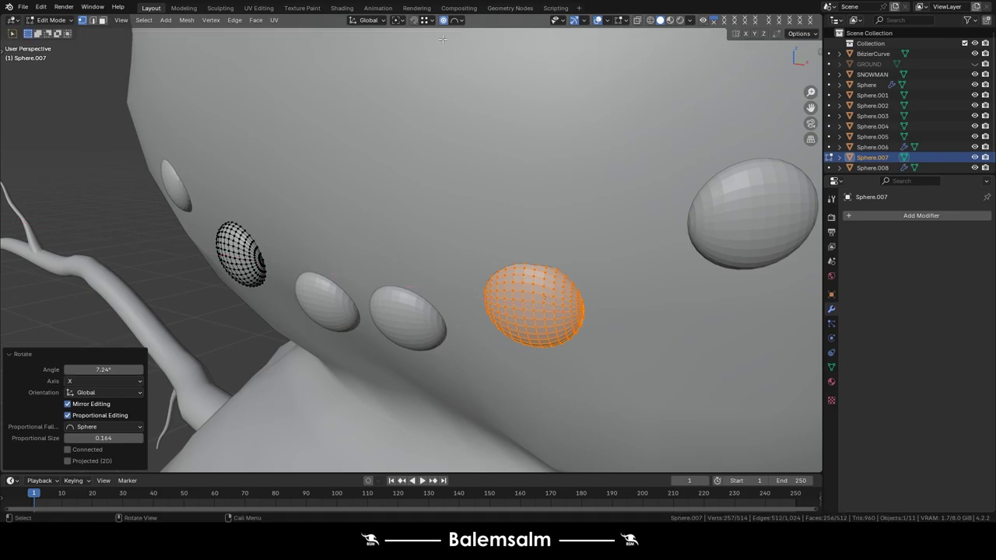
Select the stone's other half and seat it against the face along Y.
{"action": "mouse_move", "coordinate": [195, 192]}
{"action": "middle_mouse_down"}
{"action": "mouse_move", "coordinate": [283, 209]}
{"action": "mouse_move", "coordinate": [218, 252]}
{"action": "mouse_move", "coordinate": [454, 254]}
{"action": "middle_mouse_up"}
{"action": "key", "text": "alt+z"}
{"action": "left_click_drag", "start_coordinate": [453, 254], "coordinate": [351, 396]}
{"action": "key", "text": "alt+z"}
{"action": "middle_click_drag", "start_coordinate": [351, 395], "coordinate": [385, 318]}
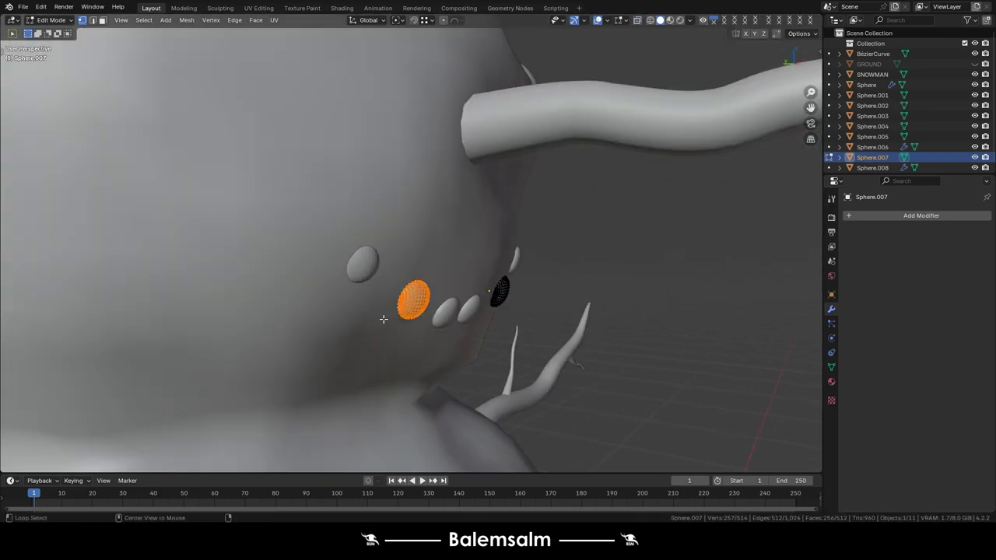
{"action": "scroll", "coordinate": [384, 317], "scroll_direction": "up", "scroll_amount": 5}
{"action": "middle_click_drag", "start_coordinate": [436, 351], "coordinate": [482, 378]}
{"action": "key", "text": "g"}
{"action": "key", "text": "y"}
{"action": "key", "text": "x"}
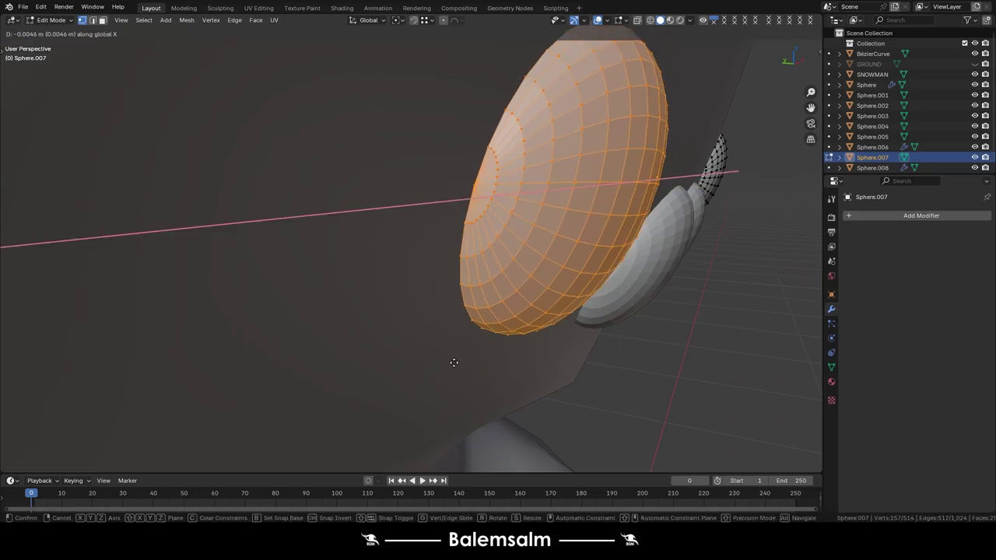
{"action": "key", "text": "y"}
{"action": "left_click", "coordinate": [454, 363]}
Tilt that half around X, nudge it along Y once more, and leave Edit Mode.
{"action": "key", "text": "x"}
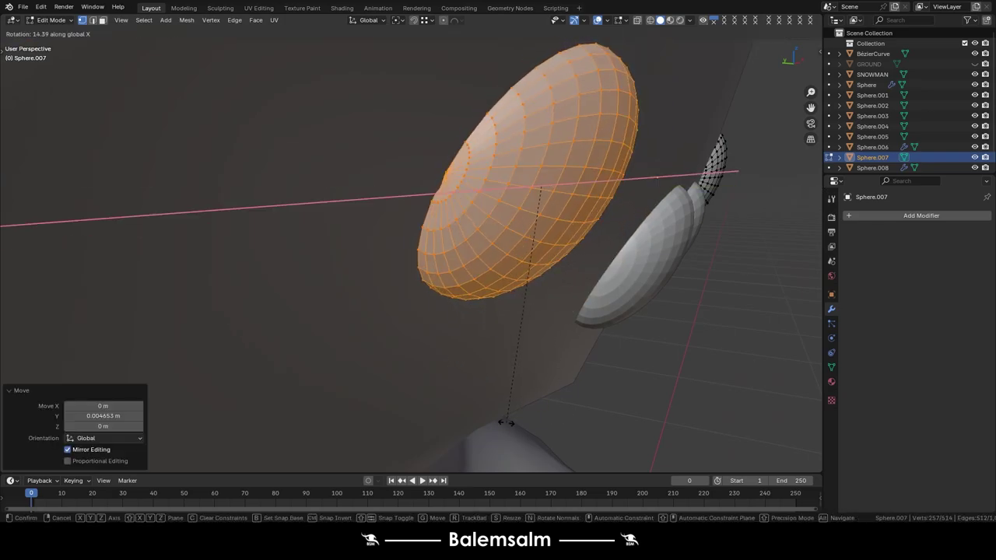
{"action": "left_click", "coordinate": [523, 417]}
{"action": "key", "text": "g"}
{"action": "key", "text": "y"}
{"action": "left_click", "coordinate": [523, 412]}
{"action": "key", "text": "Tab"}
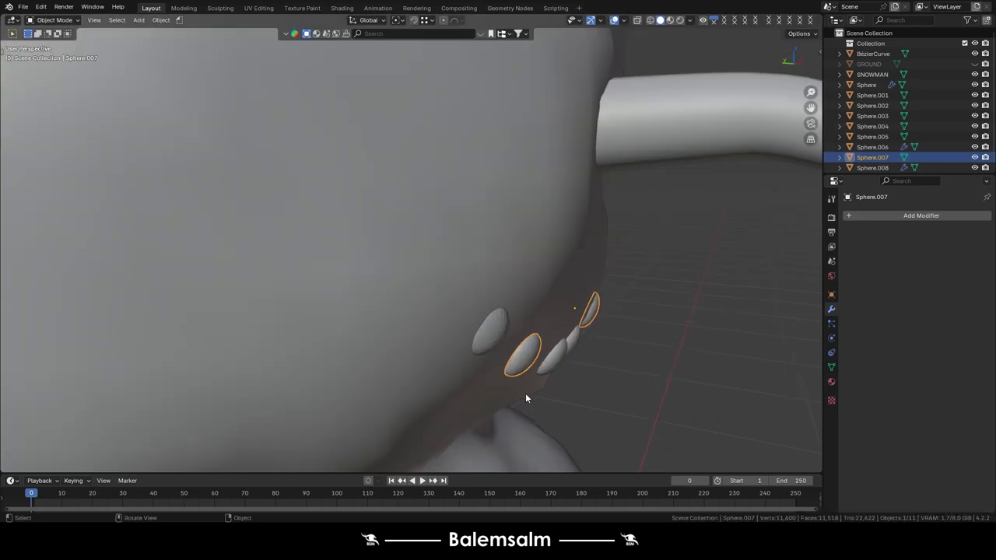
Reposition the middle mouth stone in the front orthographic view.
{"action": "mouse_move", "coordinate": [525, 393]}
{"action": "middle_mouse_down"}
{"action": "mouse_move", "coordinate": [458, 354]}
{"action": "mouse_move", "coordinate": [411, 344]}
{"action": "mouse_move", "coordinate": [377, 300]}
{"action": "middle_mouse_up"}
{"action": "left_click", "coordinate": [410, 344]}
{"action": "scroll", "coordinate": [377, 299], "scroll_direction": "up", "scroll_amount": 4}
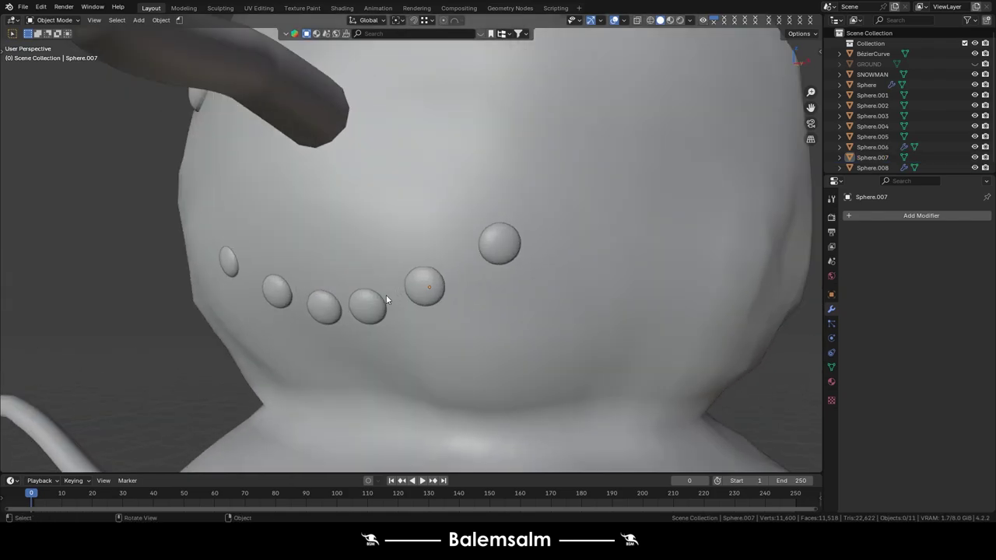
{"action": "left_click", "coordinate": [378, 302]}
{"action": "key", "text": "KP_1"}
{"action": "scroll", "coordinate": [340, 262], "scroll_direction": "up", "scroll_amount": 3}
{"action": "key", "text": "Tab"}
{"action": "key", "text": "g"}
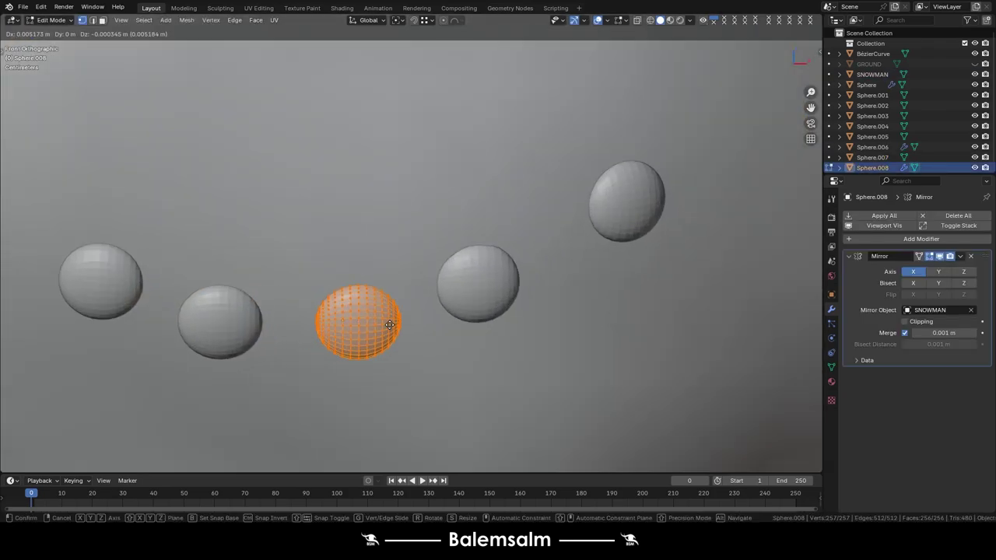
{"action": "left_click", "coordinate": [382, 328]}
{"action": "key", "text": "Tab"}
Raise the outer mouth stone and shift the neighbouring left coal piece.
{"action": "left_click", "coordinate": [634, 204]}
{"action": "scroll", "coordinate": [634, 203], "scroll_direction": "down", "scroll_amount": 3}
{"action": "key", "text": "Tab"}
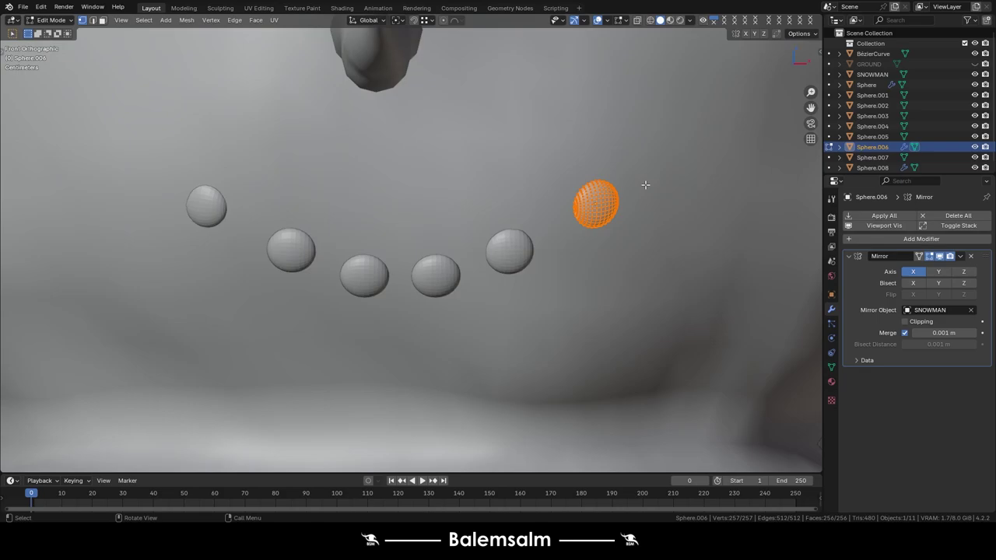
{"action": "key", "text": "g"}
{"action": "left_click", "coordinate": [612, 238]}
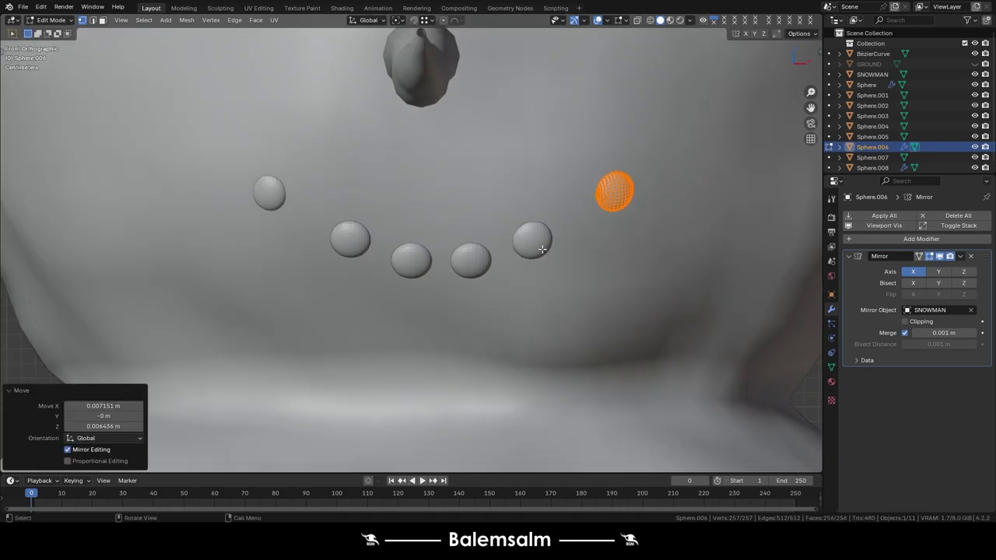
{"action": "key", "text": "alt+q"}
{"action": "key", "text": "g"}
{"action": "left_click", "coordinate": [554, 209]}
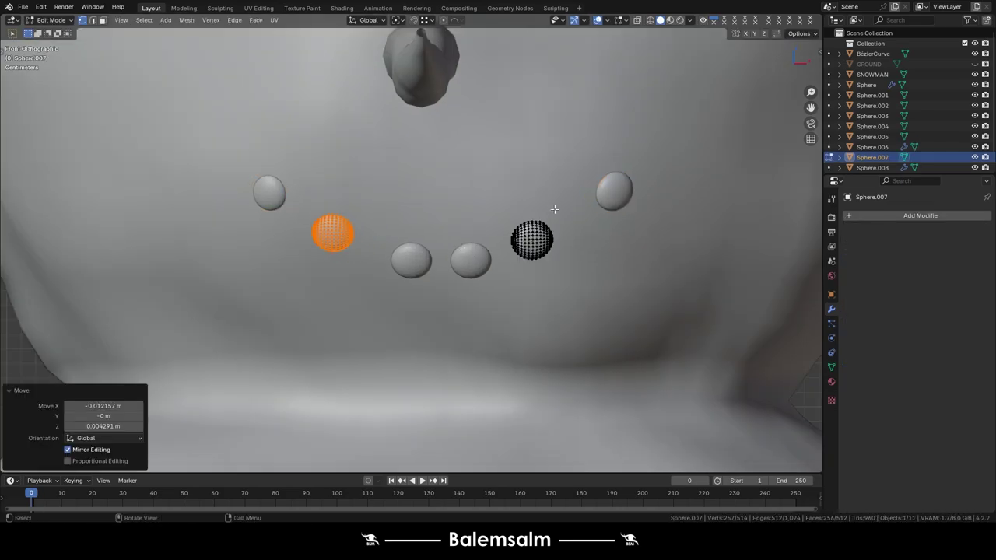
Move the right coal piece, then undo back to having it selected.
{"action": "left_click_drag", "start_coordinate": [556, 199], "coordinate": [477, 315]}
{"action": "key", "text": "alt+z"}
{"action": "key", "text": "g"}
{"action": "key", "text": "Return"}
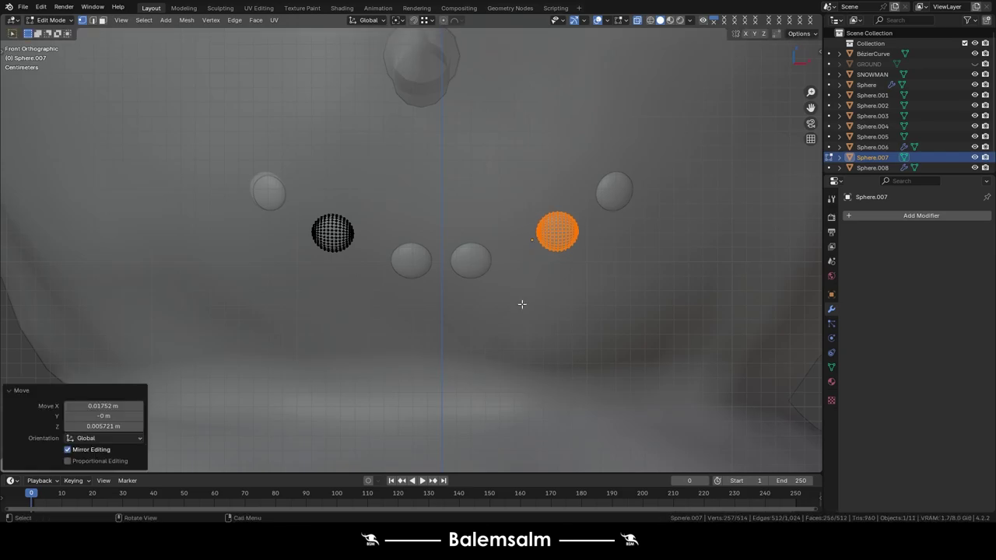
{"action": "key", "text": "Tab"}
{"action": "key", "text": "ctrl+z"}
{"action": "key", "text": "ctrl+z"}
{"action": "key", "text": "ctrl+z"}
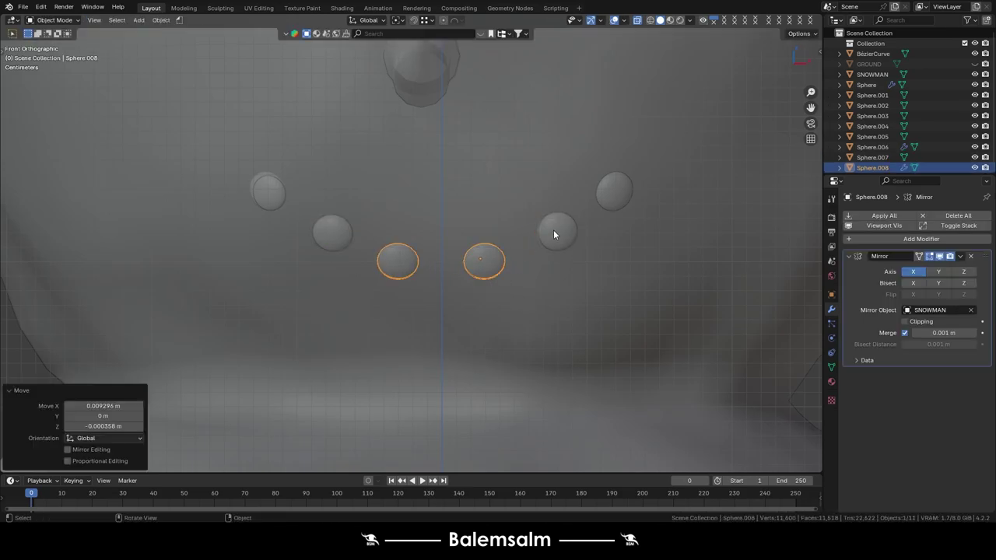
{"action": "key", "text": "ctrl+z"}
Press the first mouth piece into the face along Y and turn it 11.6° about Z.
{"action": "middle_click_drag", "start_coordinate": [549, 231], "coordinate": [330, 310]}
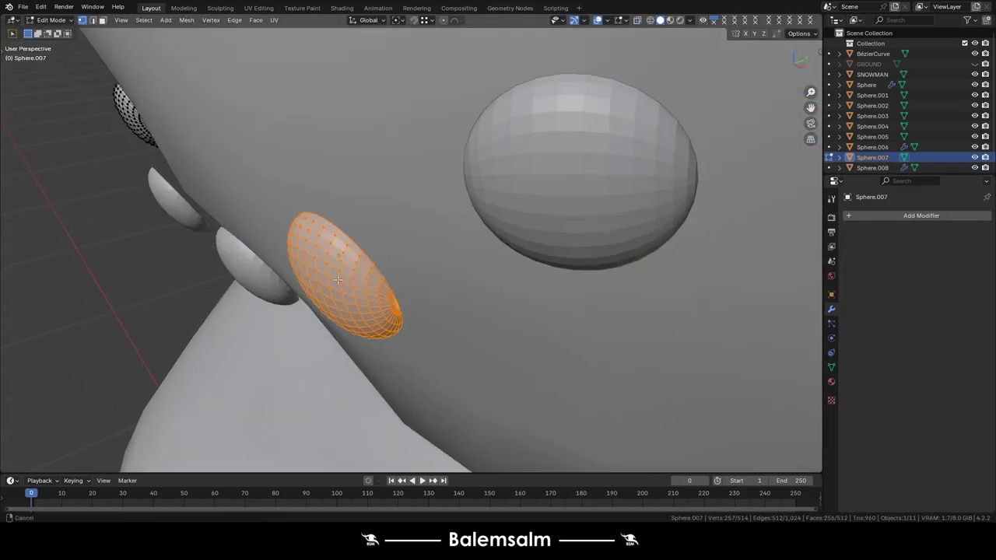
{"action": "key", "text": "Tab"}
{"action": "key", "text": "g"}
{"action": "key", "text": "y"}
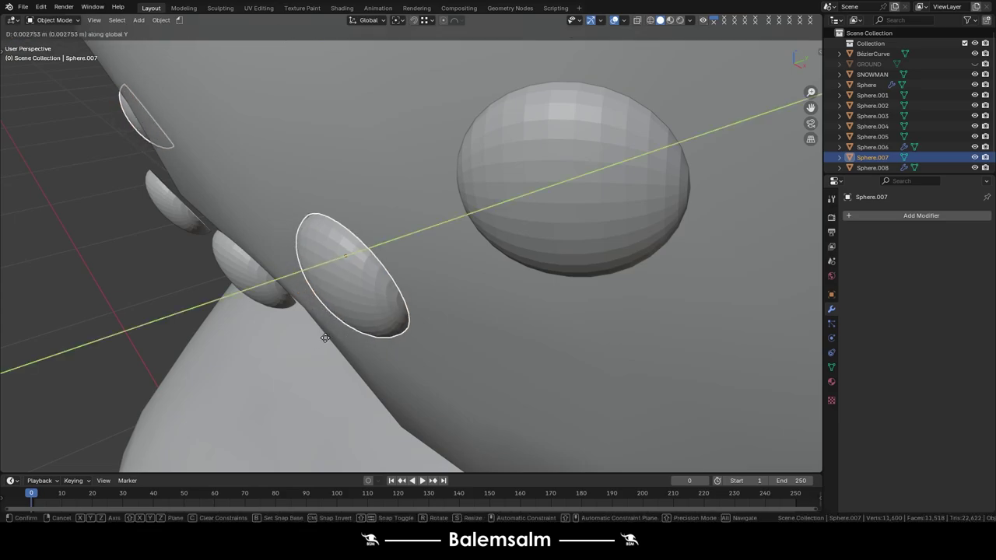
{"action": "key", "text": "Return"}
{"action": "key", "text": "Tab"}
{"action": "key", "text": "g"}
{"action": "key", "text": "y"}
{"action": "key", "text": "Return"}
{"action": "key", "text": "r"}
{"action": "key", "text": "z"}
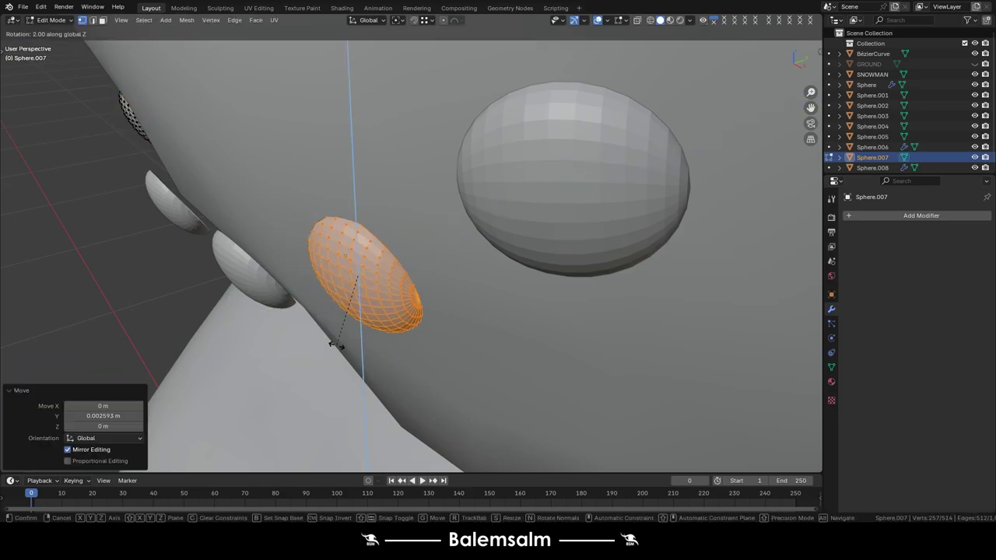
{"action": "left_click", "coordinate": [352, 343]}
{"action": "middle_click_drag", "start_coordinate": [352, 343], "coordinate": [410, 288]}
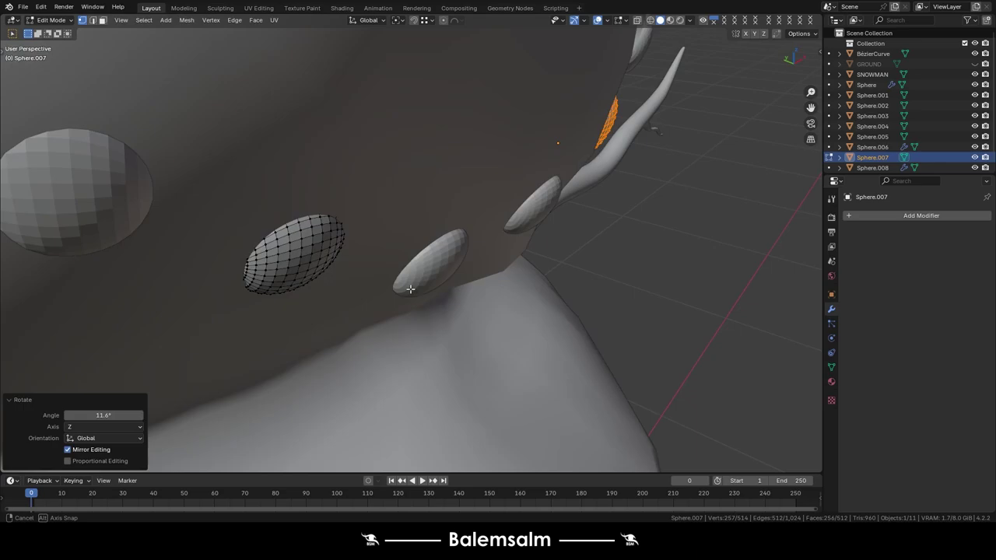
Push the centre pair of mouth pieces into the face along Y and rotate them about Z.
{"action": "key", "text": "Tab"}
{"action": "left_click", "coordinate": [611, 117]}
{"action": "mouse_move", "coordinate": [424, 275]}
{"action": "middle_mouse_down"}
{"action": "mouse_move", "coordinate": [379, 238]}
{"action": "mouse_move", "coordinate": [363, 330]}
{"action": "middle_mouse_up"}
{"action": "key", "text": "Tab"}
{"action": "key", "text": "a"}
{"action": "key", "text": "g"}
{"action": "key", "text": "y"}
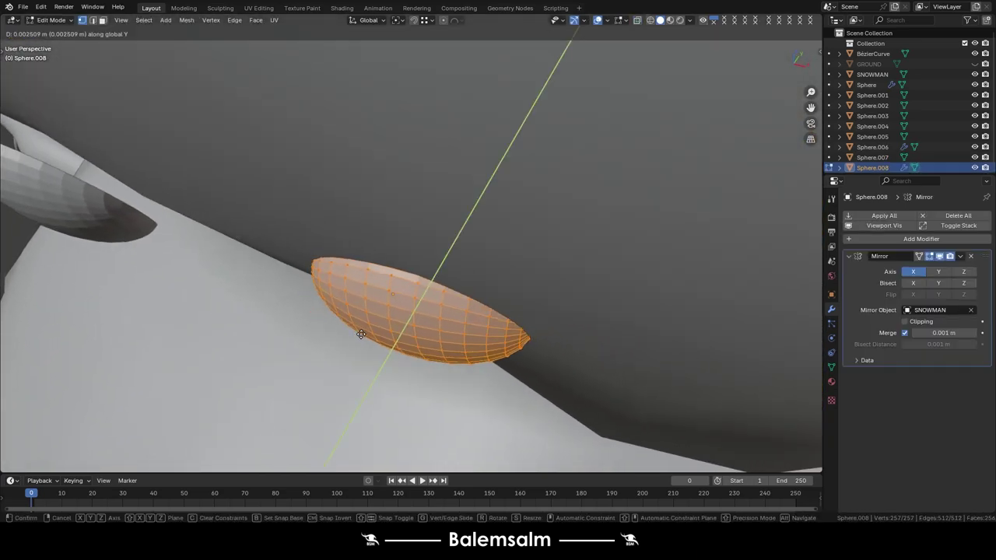
{"action": "left_click", "coordinate": [378, 312]}
{"action": "key", "text": "r"}
{"action": "key", "text": "z"}
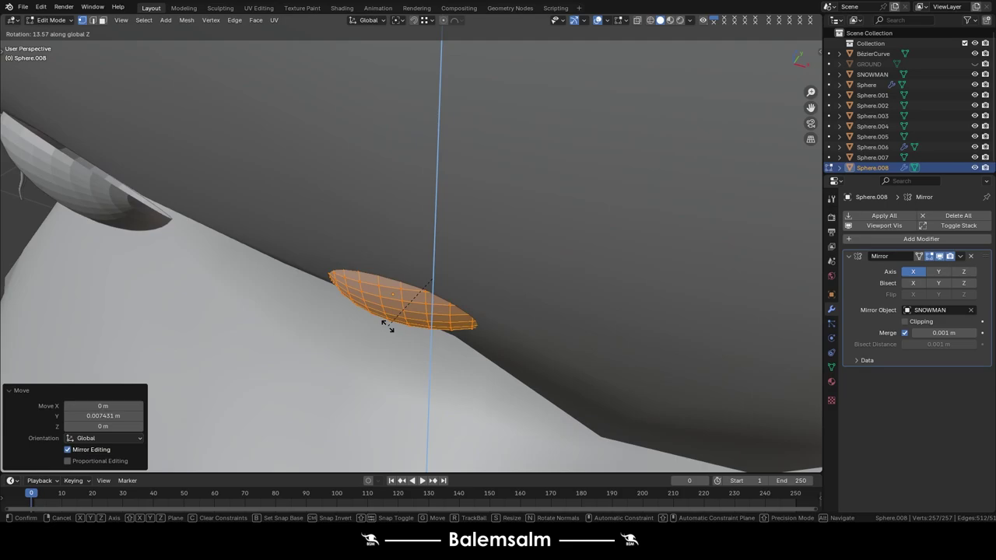
{"action": "left_click", "coordinate": [380, 323]}
Apply the centre pair's Mirror modifier and clear the mesh selection.
{"action": "left_click", "coordinate": [910, 216]}
{"action": "key", "text": "Tab"}
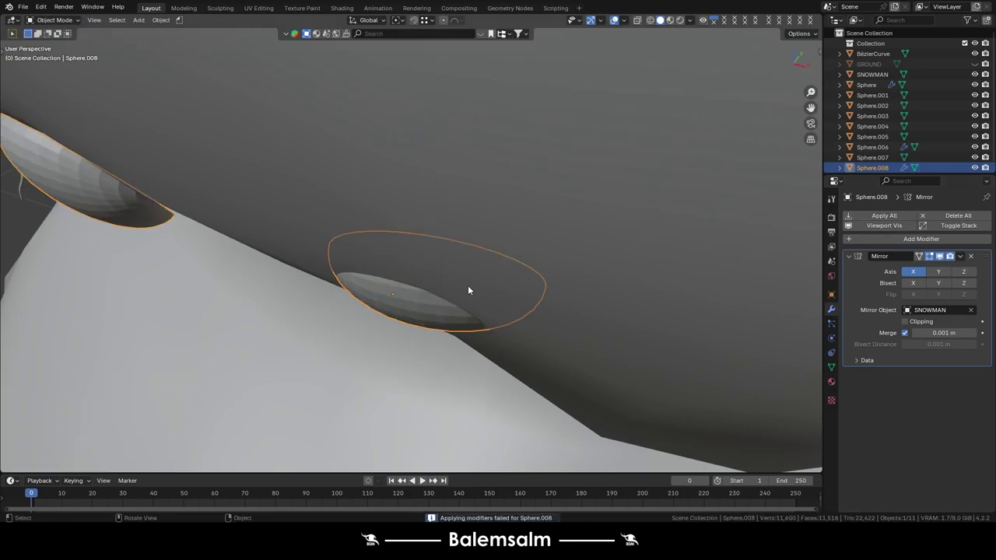
{"action": "left_click", "coordinate": [911, 213]}
{"action": "key", "text": "Tab"}
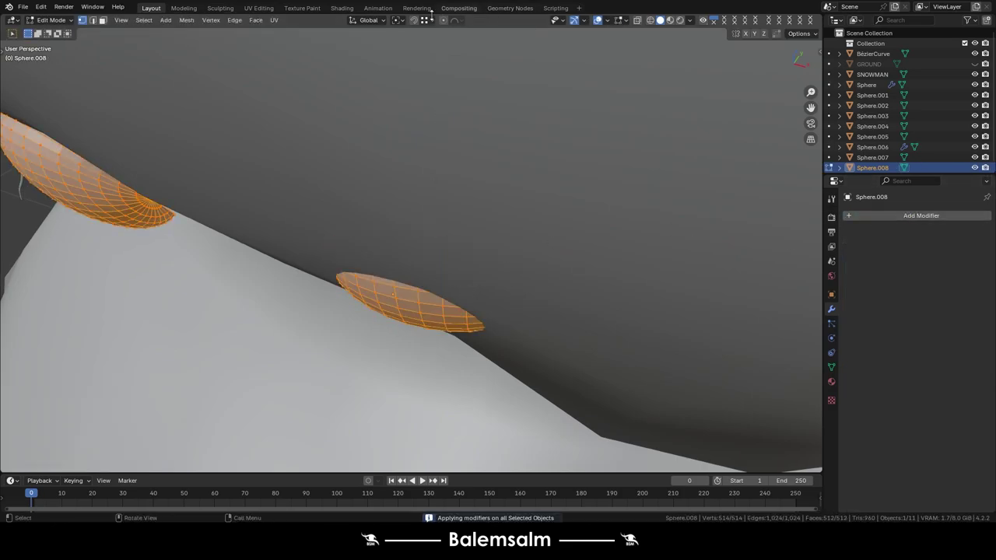
{"action": "key", "text": "alt+a"}
Seat the lower centre piece into the face along Y and rotate it -9.52° about Z.
{"action": "key", "text": "alt+z"}
{"action": "left_click_drag", "start_coordinate": [579, 185], "coordinate": [257, 397]}
{"action": "key", "text": "alt+z"}
{"action": "key", "text": "g"}
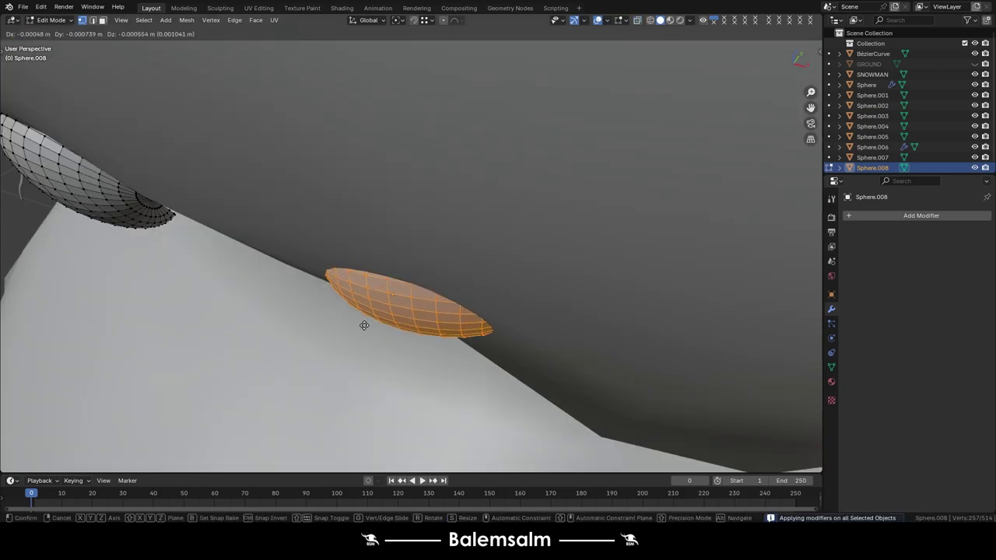
{"action": "key", "text": "y"}
{"action": "left_click", "coordinate": [329, 338]}
{"action": "key", "text": "r"}
{"action": "key", "text": "z"}
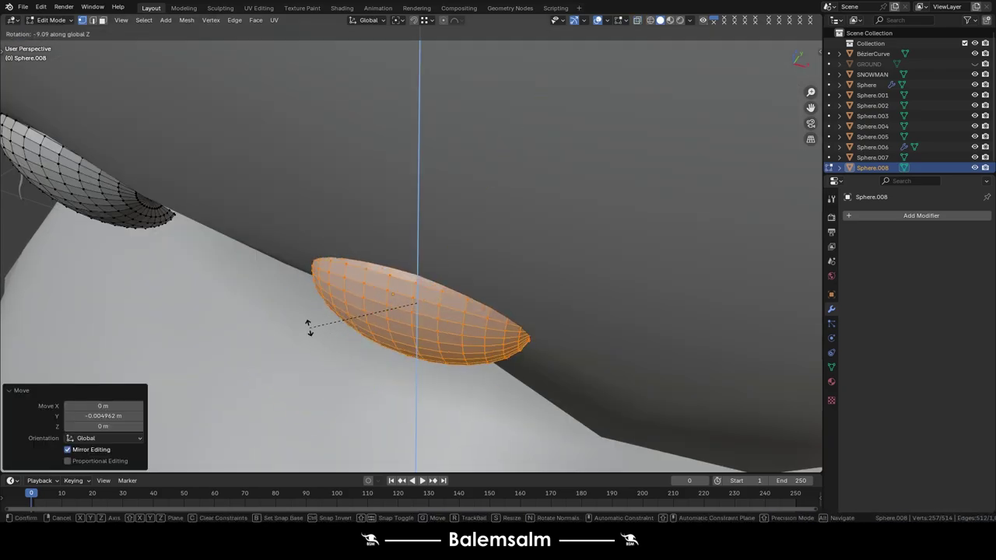
{"action": "left_click", "coordinate": [309, 328]}
Press the other centre piece into the face along Y, then deselect everything.
{"action": "middle_click_drag", "start_coordinate": [309, 328], "coordinate": [628, 147]}
{"action": "key", "text": "alt+z"}
{"action": "left_click_drag", "start_coordinate": [624, 131], "coordinate": [404, 381]}
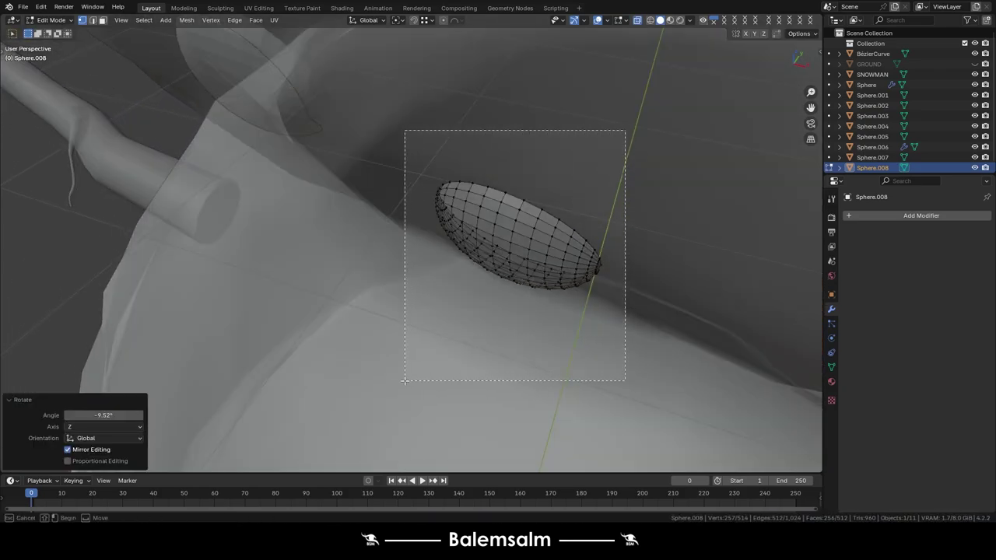
{"action": "key", "text": "alt+z"}
{"action": "mouse_move", "coordinate": [404, 381]}
{"action": "middle_mouse_down"}
{"action": "mouse_move", "coordinate": [436, 293]}
{"action": "mouse_move", "coordinate": [626, 284]}
{"action": "mouse_move", "coordinate": [567, 252]}
{"action": "mouse_move", "coordinate": [587, 275]}
{"action": "mouse_move", "coordinate": [540, 295]}
{"action": "middle_mouse_up"}
{"action": "key", "text": "g"}
{"action": "left_click", "coordinate": [436, 293]}
{"action": "key", "text": "g"}
{"action": "key", "text": "y"}
{"action": "left_click", "coordinate": [444, 294]}
{"action": "key", "text": "Tab"}
{"action": "left_click", "coordinate": [567, 253]}
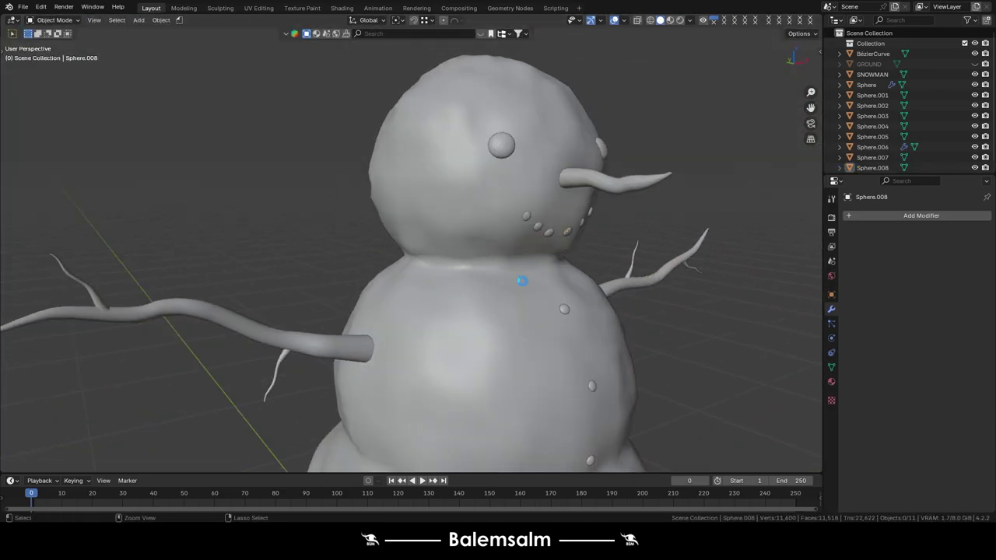
Select all snowman parts, apply Shade Auto Smooth, then deselect them.
{"action": "scroll", "coordinate": [519, 281], "scroll_direction": "down", "scroll_amount": 5}
{"action": "key", "text": "a"}
{"action": "left_click", "coordinate": [374, 183]}
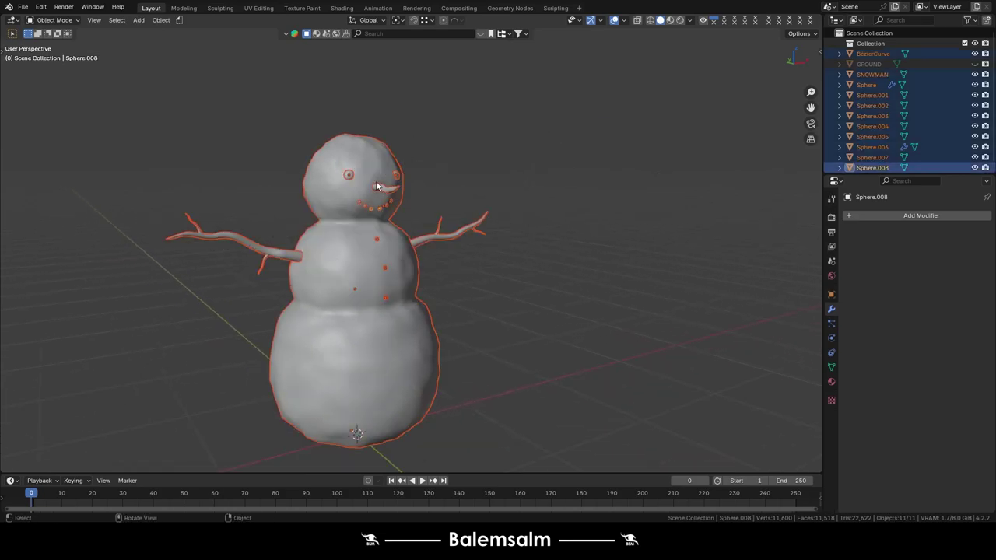
{"action": "right_click", "coordinate": [376, 186]}
{"action": "left_click", "coordinate": [382, 154]}
{"action": "left_click", "coordinate": [431, 138]}
{"action": "middle_click_drag", "start_coordinate": [431, 138], "coordinate": [351, 192]}
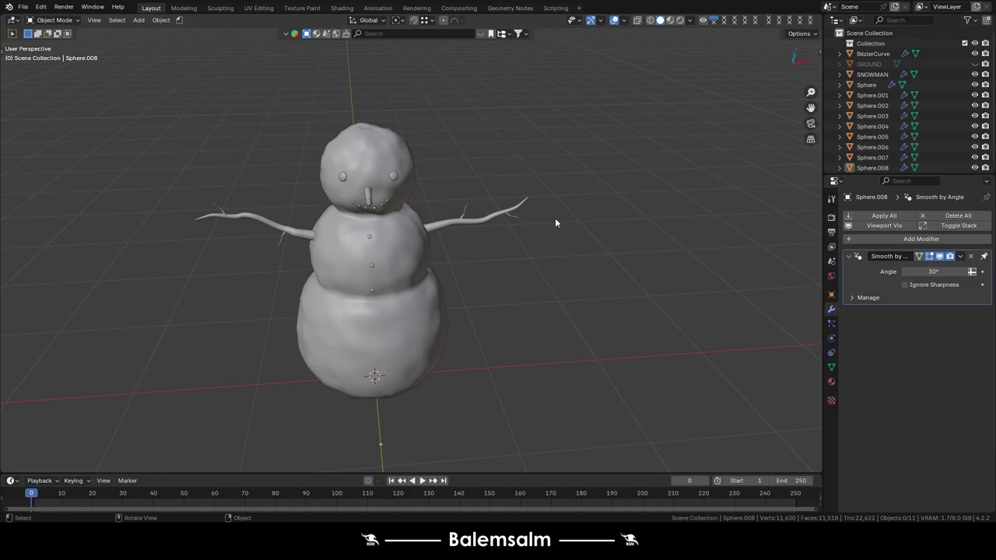
Switch to the Right view via the view pie menu and bring up the Add menu.
{"action": "middle_click_drag", "start_coordinate": [402, 129], "coordinate": [363, 269]}
{"action": "scroll", "coordinate": [363, 270], "scroll_direction": "up", "scroll_amount": 3}
{"action": "key", "text": "grave"}
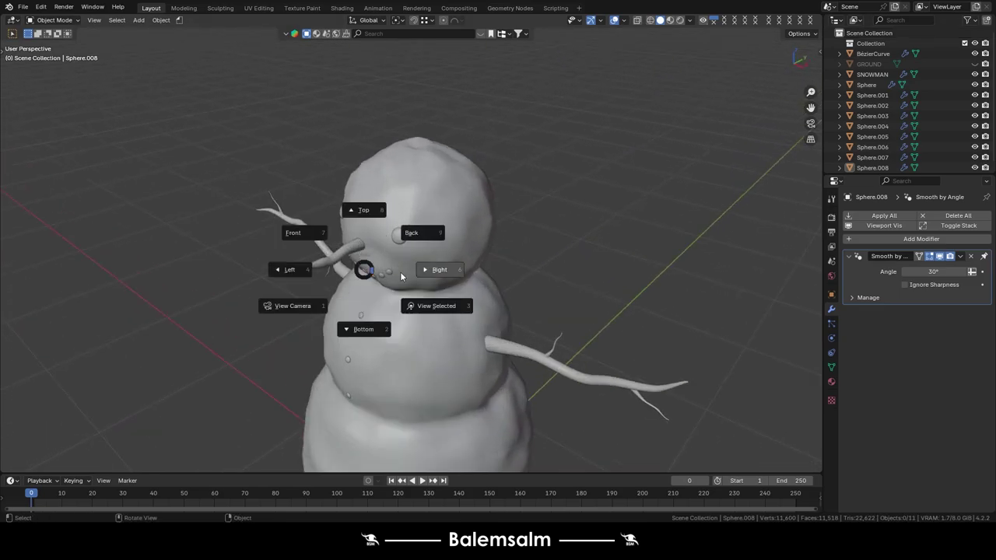
{"action": "left_click", "coordinate": [401, 276]}
{"action": "scroll", "coordinate": [418, 265], "scroll_direction": "down", "scroll_amount": 2}
{"action": "key", "text": "Tab"}
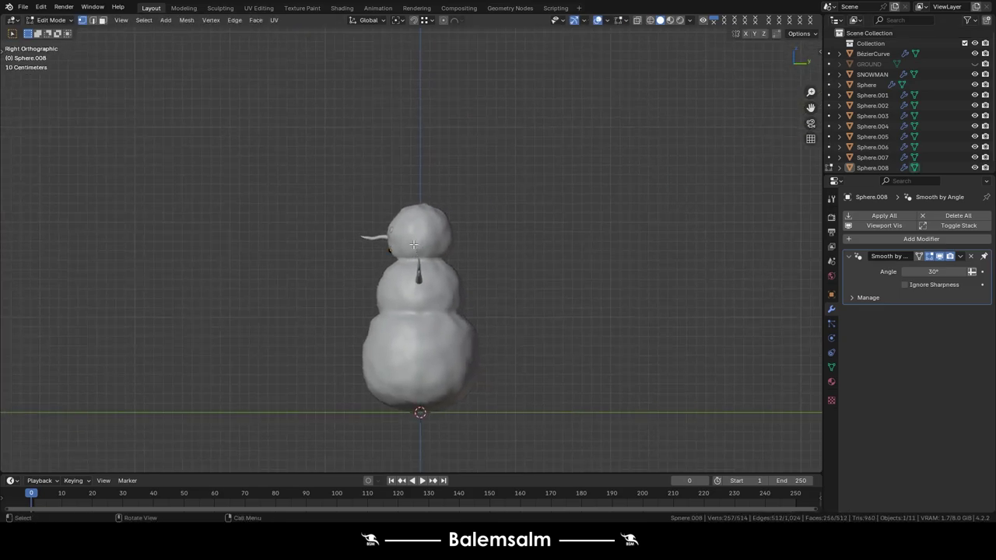
{"action": "key", "text": "Tab"}
{"action": "key", "text": "shift+a"}
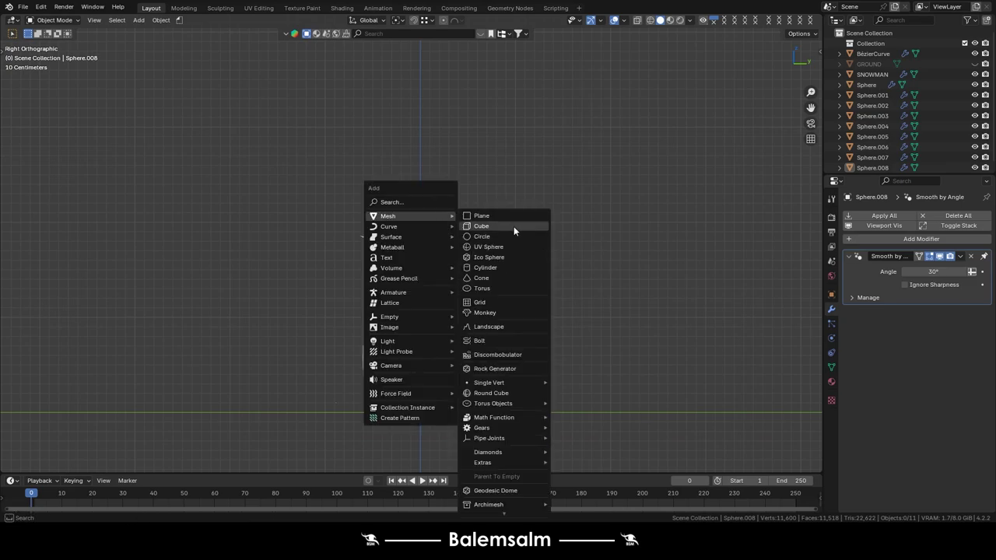
Add a new UV sphere, raise it to the snowman's head and turn on X-ray.
{"action": "left_click", "coordinate": [505, 249]}
{"action": "scroll", "coordinate": [452, 300], "scroll_direction": "down", "scroll_amount": 4}
{"action": "scroll", "coordinate": [452, 304], "scroll_direction": "up", "scroll_amount": 2}
{"action": "scroll", "coordinate": [462, 338], "scroll_direction": "up", "scroll_amount": 2}
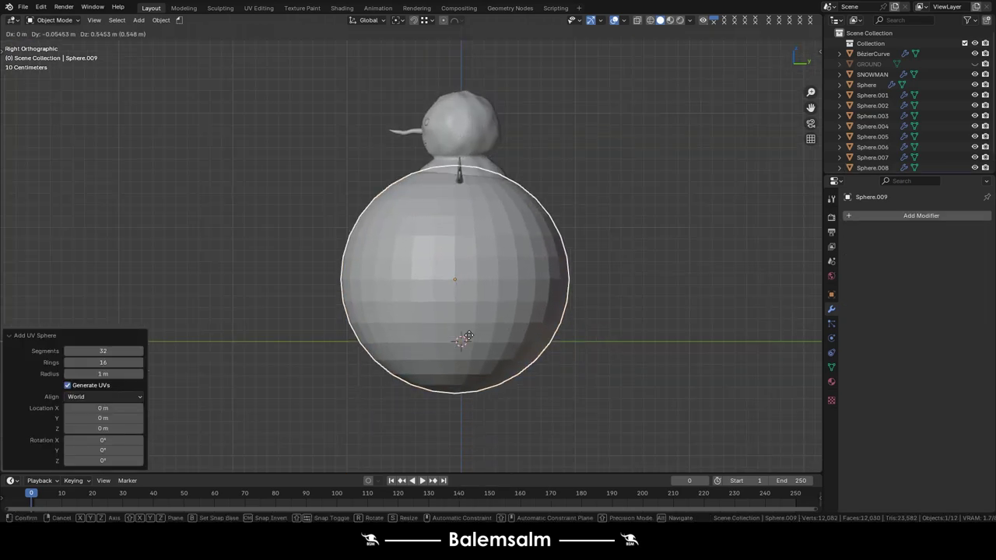
{"action": "key", "text": "g"}
{"action": "left_click", "coordinate": [573, 187]}
{"action": "middle_click_drag", "start_coordinate": [573, 187], "coordinate": [579, 323], "text": "shift"}
{"action": "key", "text": "alt+z"}
{"action": "scroll", "coordinate": [579, 322], "scroll_direction": "up", "scroll_amount": 3}
In Edit Mode, shrink the sphere to head size, then enlarge it around the head.
{"action": "key", "text": "Tab"}
{"action": "key", "text": "s"}
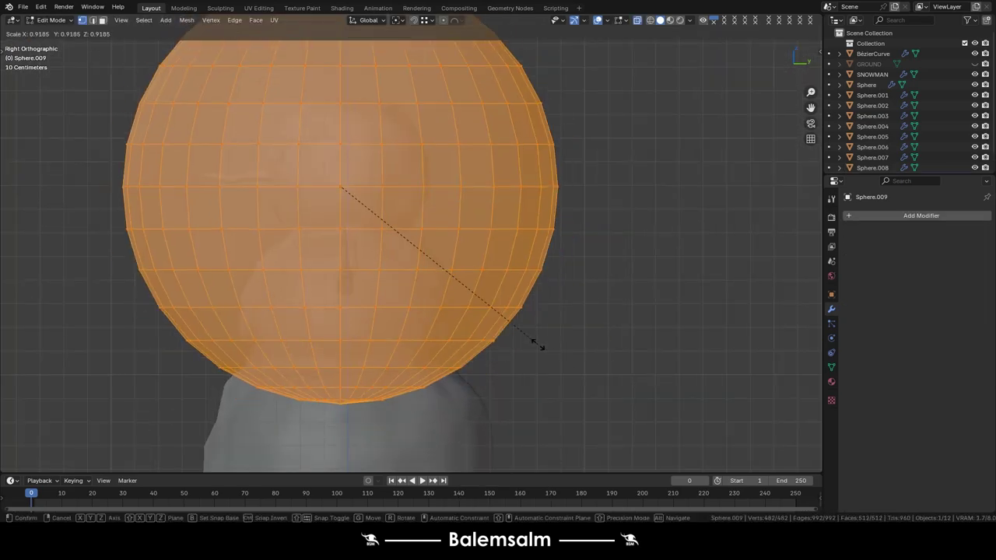
{"action": "left_click", "coordinate": [374, 273]}
{"action": "middle_click_drag", "start_coordinate": [374, 276], "coordinate": [458, 362], "text": "shift"}
{"action": "scroll", "coordinate": [459, 362], "scroll_direction": "up", "scroll_amount": 3}
{"action": "key", "text": "alt+a"}
{"action": "key", "text": "c"}
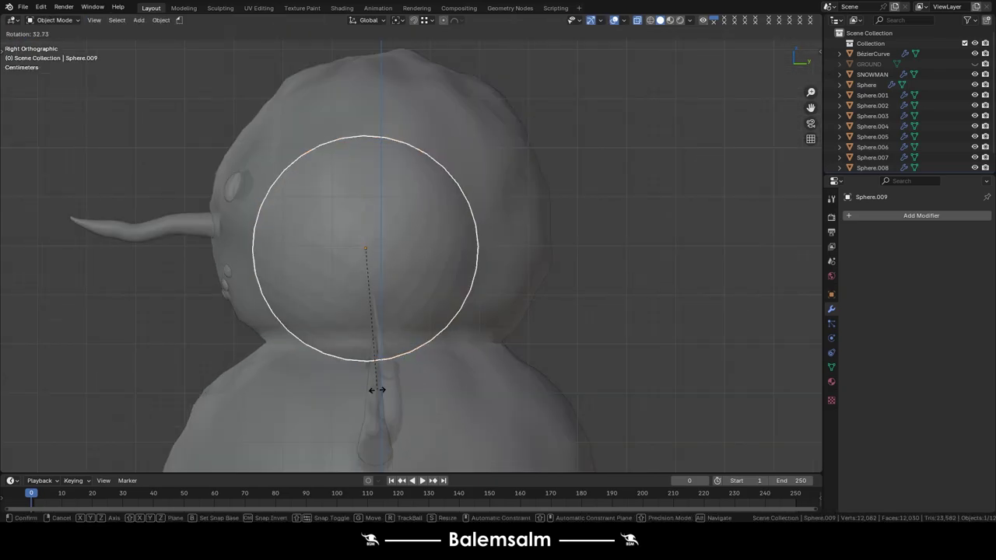
{"action": "left_click", "coordinate": [372, 389]}
{"action": "key", "text": "a"}
{"action": "key", "text": "s"}
{"action": "left_click", "coordinate": [545, 438]}
Reselect the whole sphere and scale it down slightly.
{"action": "key", "text": "alt+a"}
{"action": "key", "text": "c"}
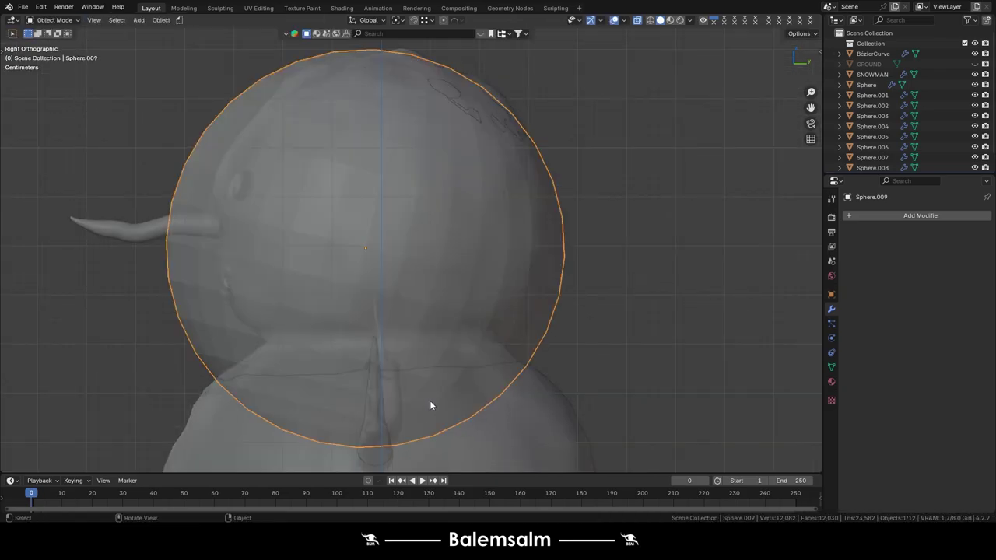
{"action": "left_click", "coordinate": [456, 313]}
{"action": "key", "text": "Escape"}
{"action": "key", "text": "s"}
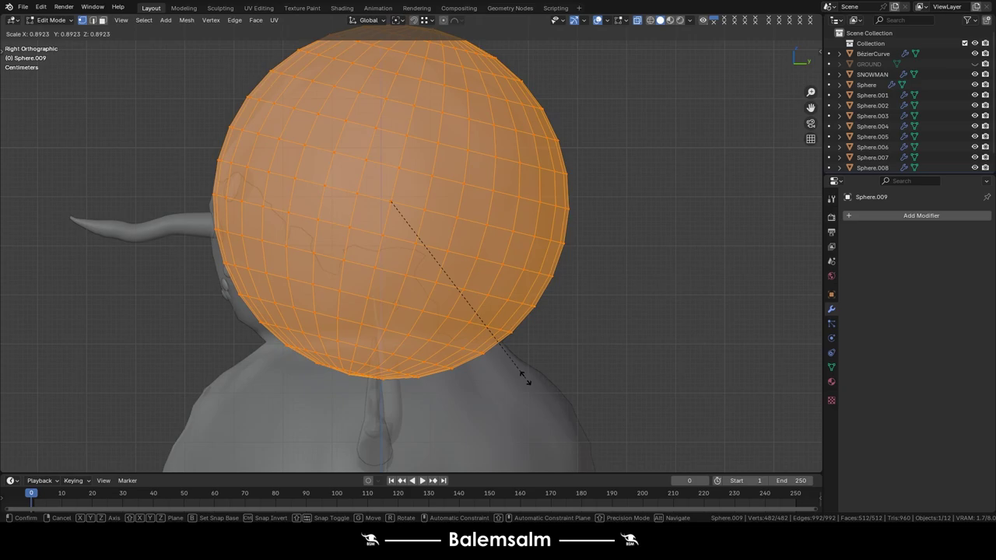
{"action": "left_click", "coordinate": [527, 380]}
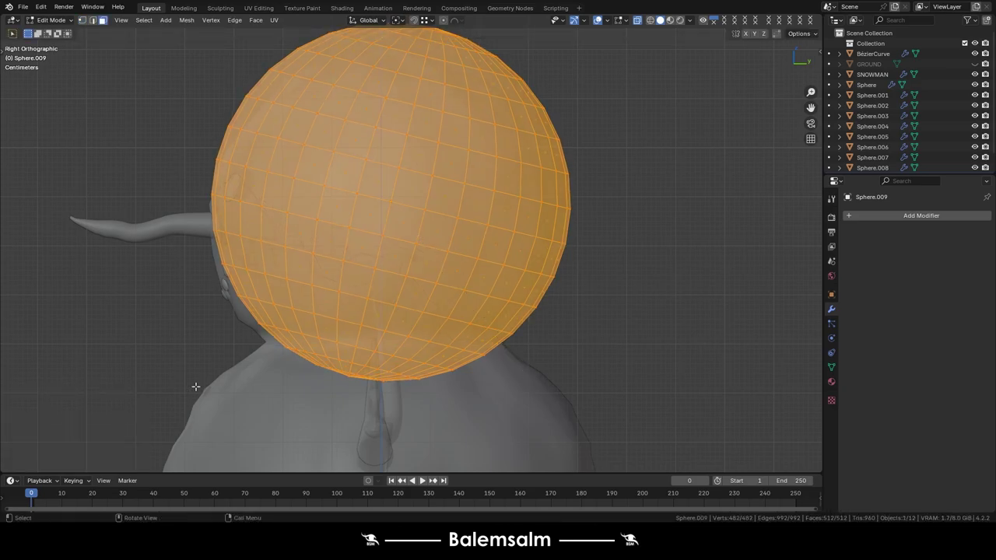
Box-select and delete the lower half of the sphere's vertices, leaving a cap.
{"action": "key", "text": "alt+a"}
{"action": "left_click_drag", "start_coordinate": [320, 397], "coordinate": [574, 385]}
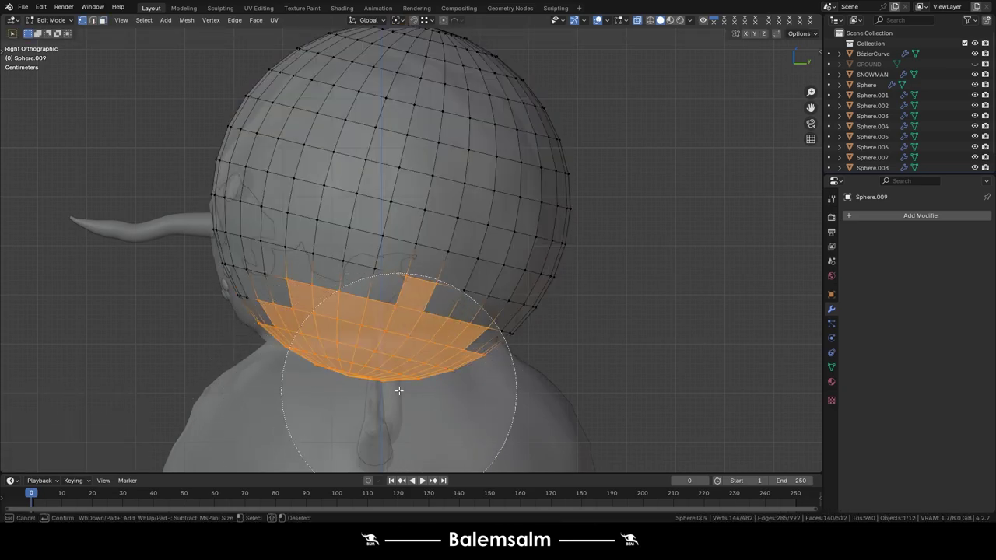
{"action": "key", "text": "Escape"}
{"action": "key", "text": "x"}
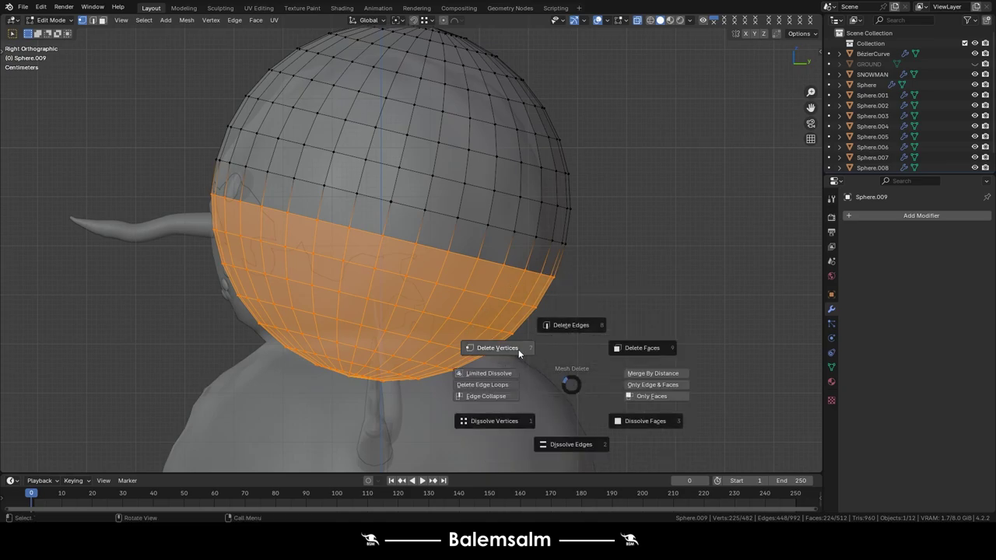
{"action": "left_click", "coordinate": [518, 350]}
{"action": "key", "text": "Tab"}
Apply Shade Auto Smooth to the cap object.
{"action": "scroll", "coordinate": [546, 217], "scroll_direction": "down", "scroll_amount": 4}
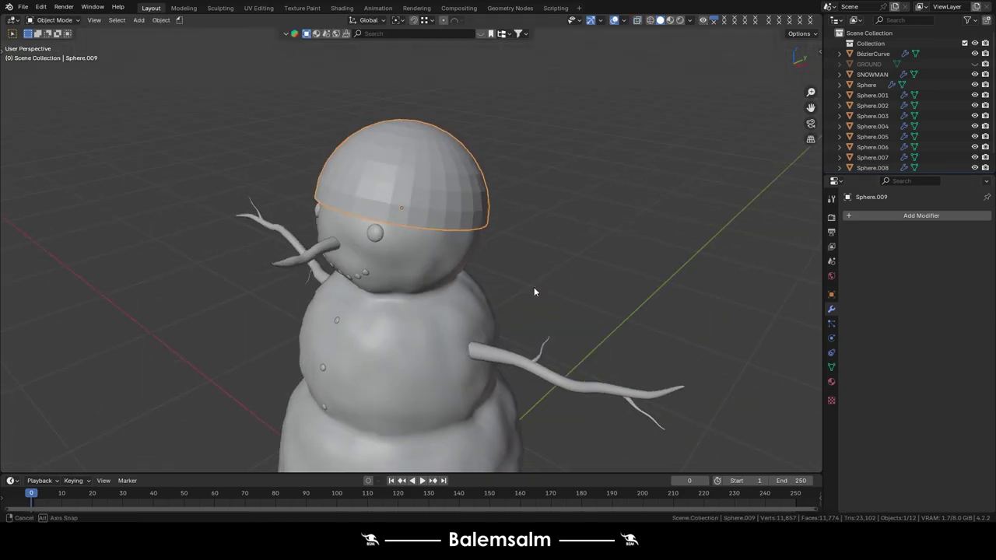
{"action": "middle_click_drag", "start_coordinate": [533, 287], "coordinate": [569, 318]}
{"action": "scroll", "coordinate": [570, 317], "scroll_direction": "up", "scroll_amount": 5}
{"action": "mouse_move", "coordinate": [450, 325]}
{"action": "middle_mouse_down"}
{"action": "mouse_move", "coordinate": [535, 244]}
{"action": "mouse_move", "coordinate": [438, 294]}
{"action": "middle_mouse_up"}
{"action": "right_click", "coordinate": [436, 291]}
{"action": "left_click", "coordinate": [436, 281]}
In Right view Edit Mode, circle-select the vertices at the cap's top pole.
{"action": "key", "text": "grave"}
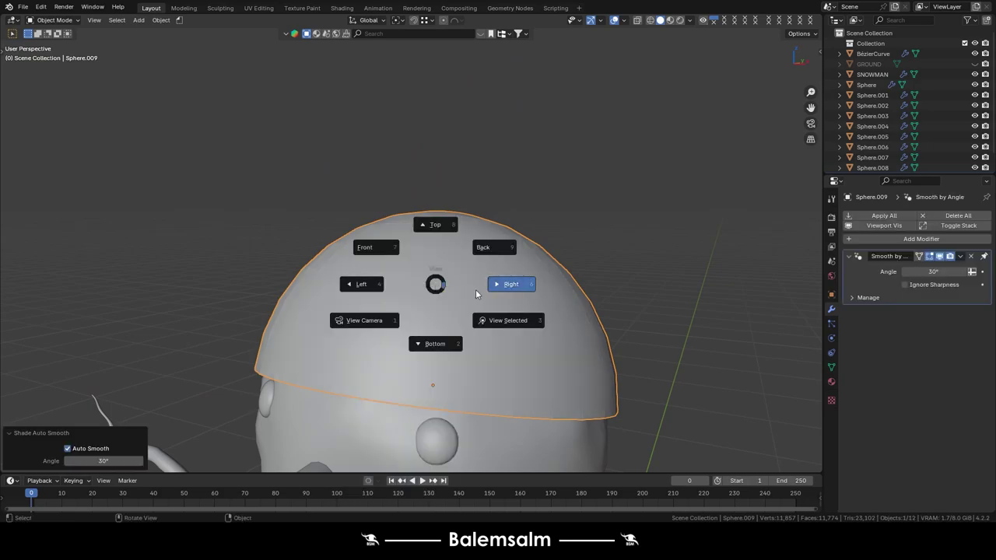
{"action": "left_click", "coordinate": [475, 289]}
{"action": "key", "text": "Tab"}
{"action": "scroll", "coordinate": [357, 211], "scroll_direction": "up", "scroll_amount": 2}
{"action": "scroll", "coordinate": [358, 211], "scroll_direction": "up", "scroll_amount": 2}
{"action": "middle_click_drag", "start_coordinate": [357, 210], "coordinate": [295, 215], "text": "shift"}
{"action": "key", "text": "c"}
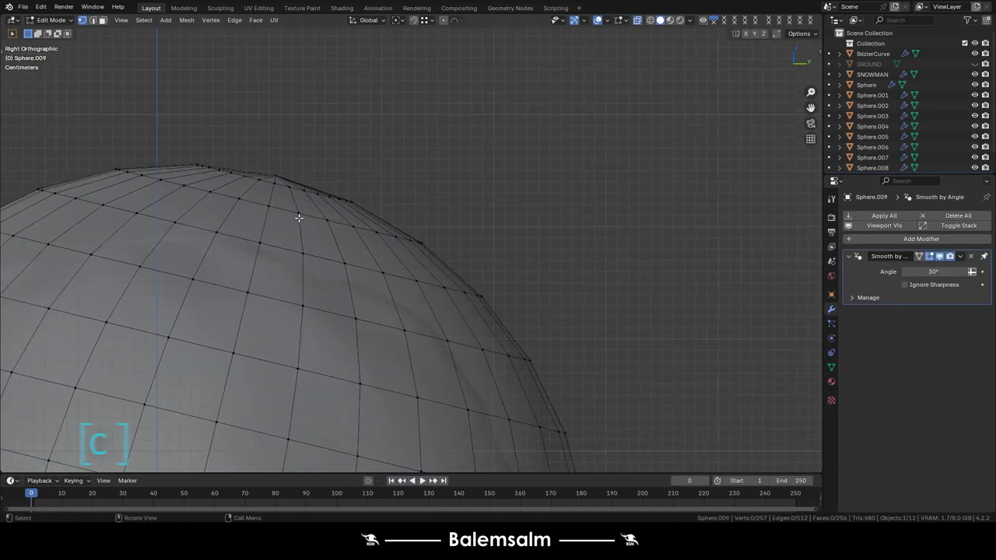
{"action": "scroll", "coordinate": [344, 166], "scroll_direction": "up", "scroll_amount": 3}
{"action": "scroll", "coordinate": [313, 137], "scroll_direction": "up", "scroll_amount": 7}
{"action": "mouse_move", "coordinate": [276, 139]}
{"action": "left_mouse_down"}
{"action": "mouse_move", "coordinate": [257, 156]}
{"action": "mouse_move", "coordinate": [349, 174]}
{"action": "left_mouse_up"}
Delete the top pole vertices, leaving an open hole.
{"action": "key", "text": "Escape"}
{"action": "key", "text": "x"}
{"action": "left_click", "coordinate": [331, 144]}
{"action": "middle_click_drag", "start_coordinate": [331, 143], "coordinate": [321, 186]}
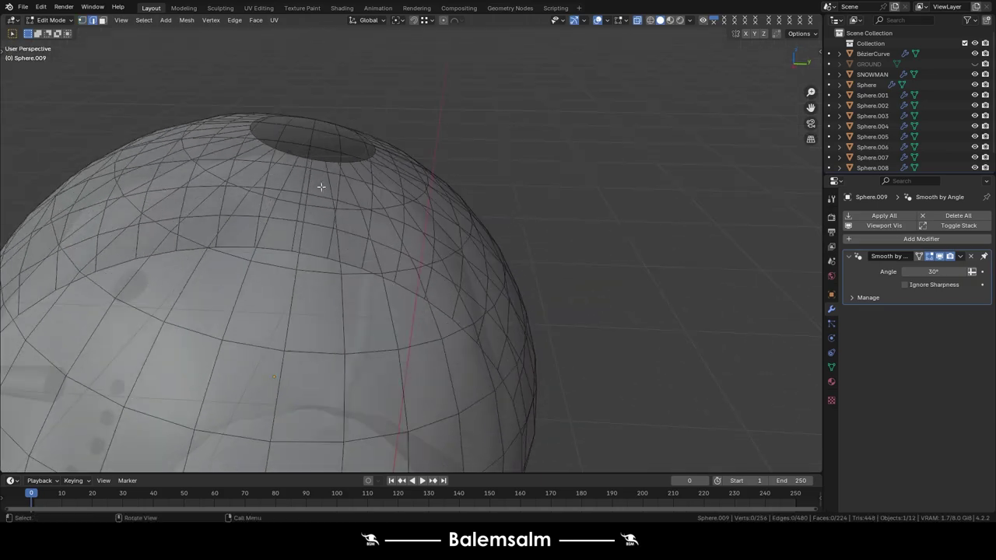
Grid Fill the top hole and raise its Offset to 5.
{"action": "key", "text": "ctrl+f"}
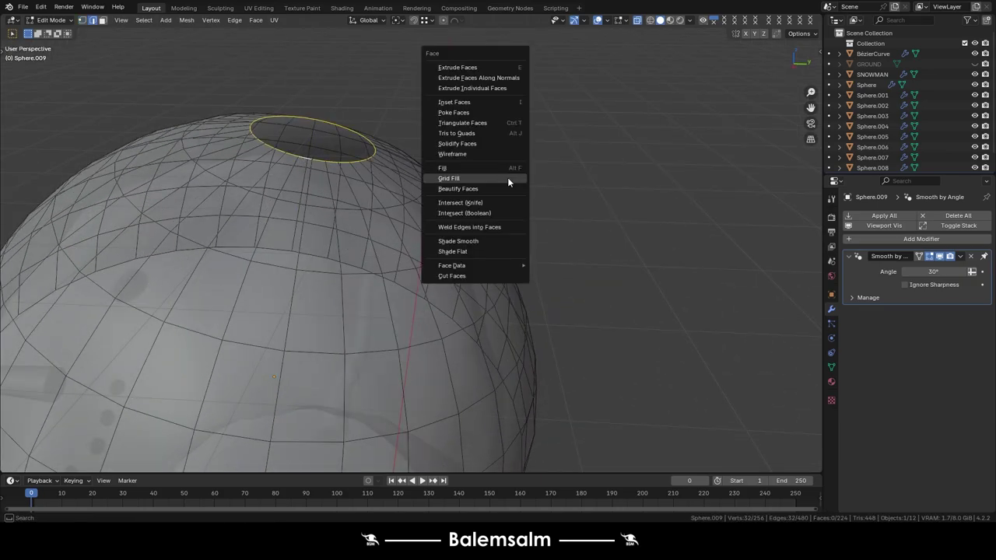
{"action": "left_click", "coordinate": [507, 178]}
{"action": "left_click", "coordinate": [139, 449]}
{"action": "left_click", "coordinate": [139, 450]}
{"action": "left_click", "coordinate": [140, 450]}
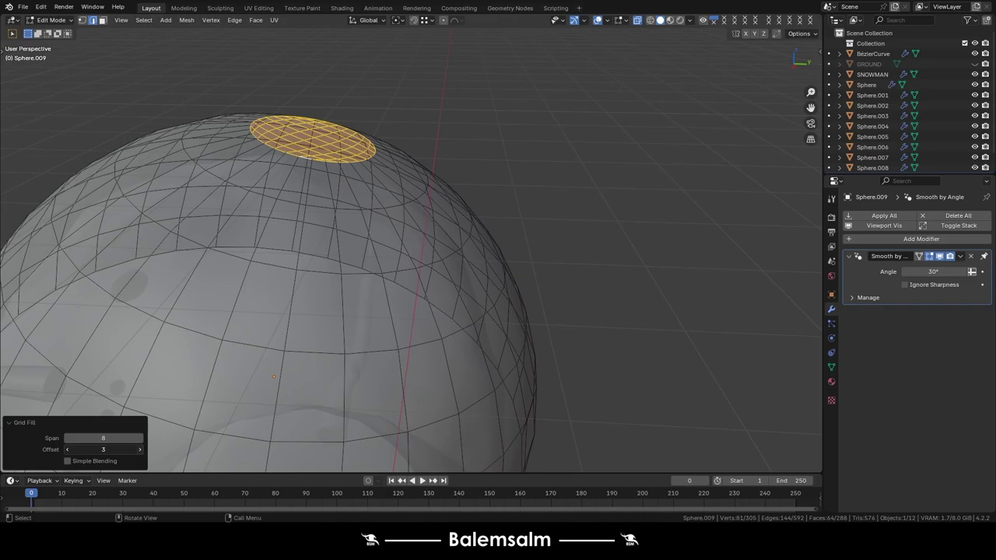
{"action": "left_click", "coordinate": [139, 450]}
{"action": "left_click", "coordinate": [139, 450]}
{"action": "middle_click_drag", "start_coordinate": [233, 280], "coordinate": [319, 164]}
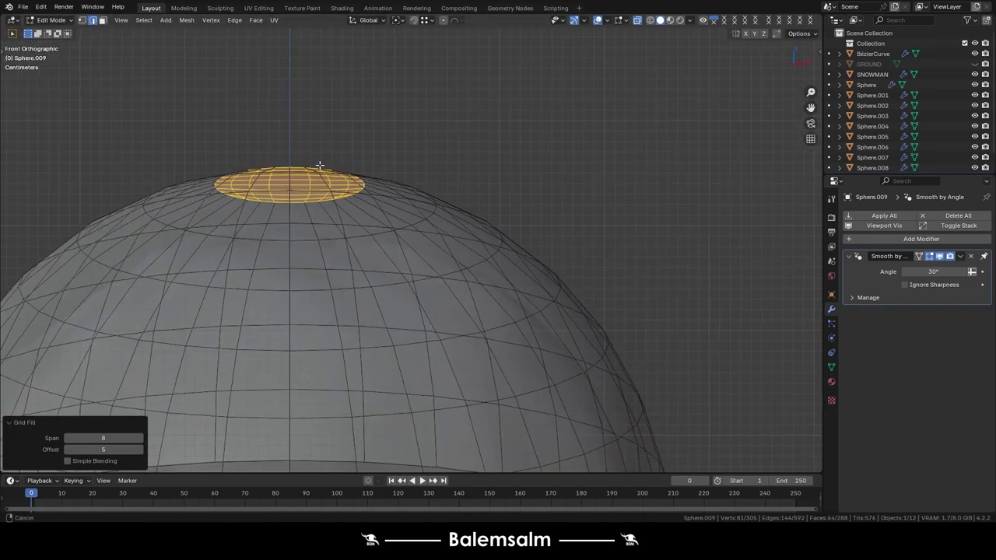
{"action": "key", "text": "grave"}
In Right Ortho view, try moving and shrinking the top edge with proportional falloff, then undo.
{"action": "left_click", "coordinate": [342, 206]}
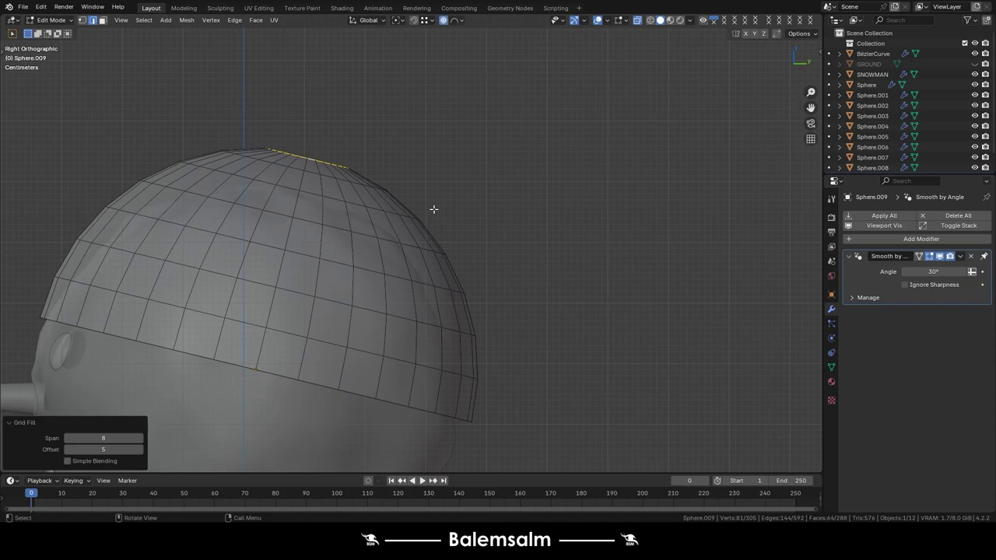
{"action": "key", "text": "g"}
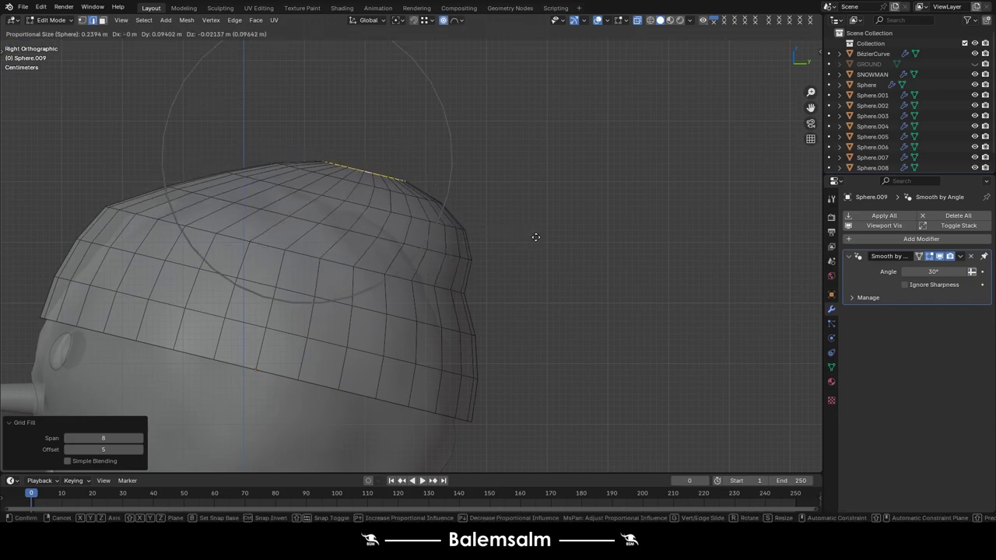
{"action": "left_click", "coordinate": [545, 241]}
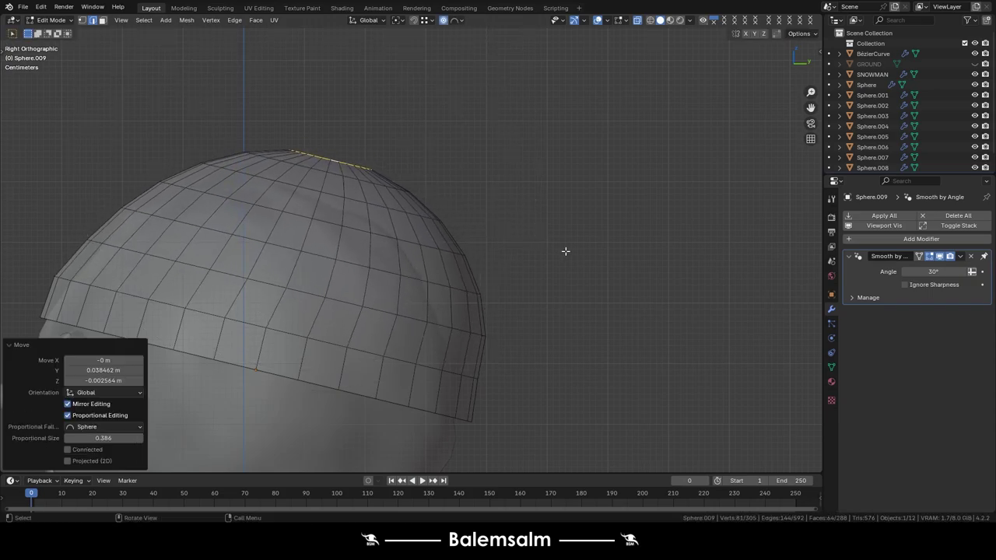
{"action": "key", "text": "r"}
{"action": "scroll", "coordinate": [510, 276], "scroll_direction": "up", "scroll_amount": 1}
{"action": "key", "text": "g"}
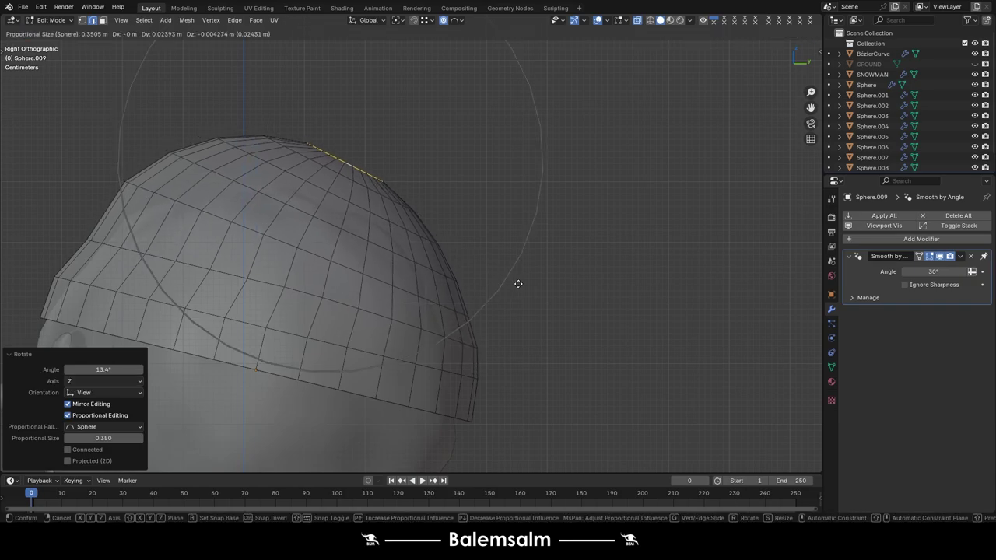
{"action": "left_click", "coordinate": [541, 319]}
{"action": "key", "text": "r"}
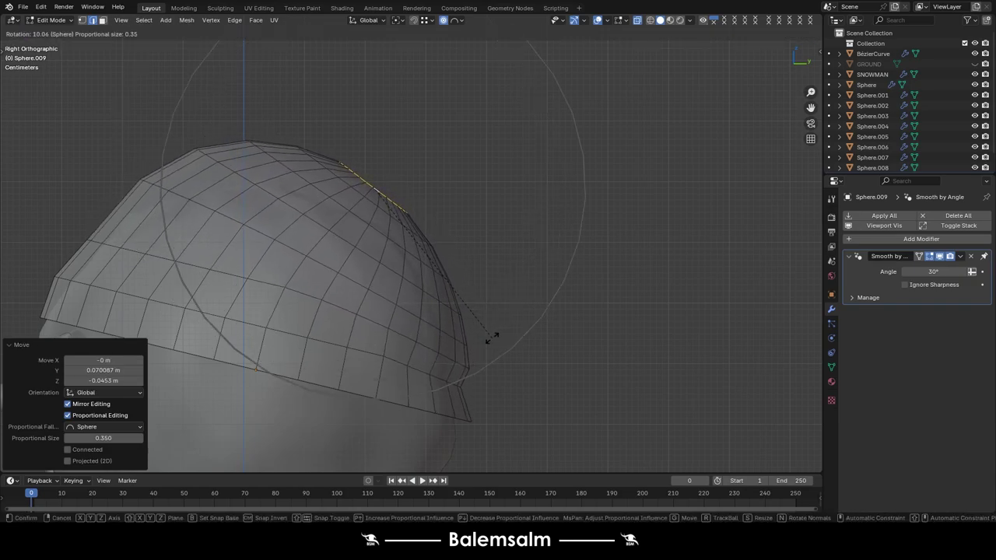
{"action": "key", "text": "g"}
{"action": "left_click", "coordinate": [514, 363]}
{"action": "key", "text": "s"}
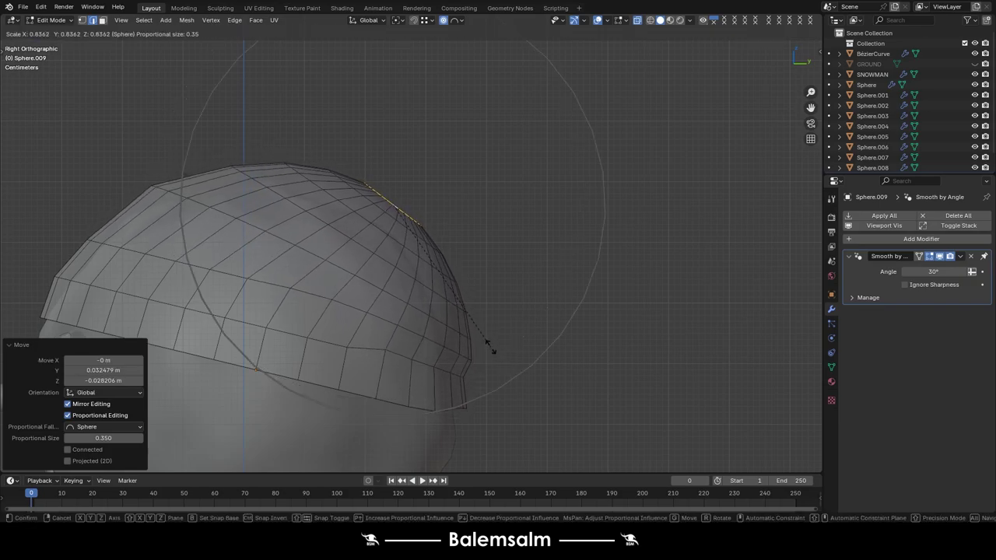
{"action": "left_click", "coordinate": [498, 358]}
{"action": "middle_click_drag", "start_coordinate": [488, 317], "coordinate": [360, 291], "text": "shift"}
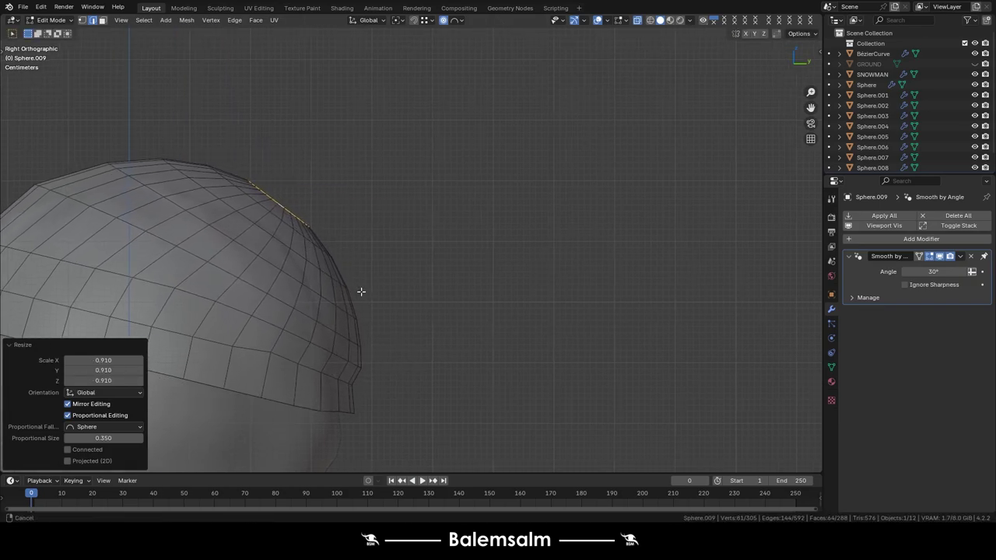
{"action": "scroll", "coordinate": [360, 291], "scroll_direction": "up", "scroll_amount": 2}
{"action": "scroll", "coordinate": [296, 222], "scroll_direction": "up", "scroll_amount": 2}
{"action": "key", "text": "ctrl+z"}
{"action": "key", "text": "ctrl+z"}
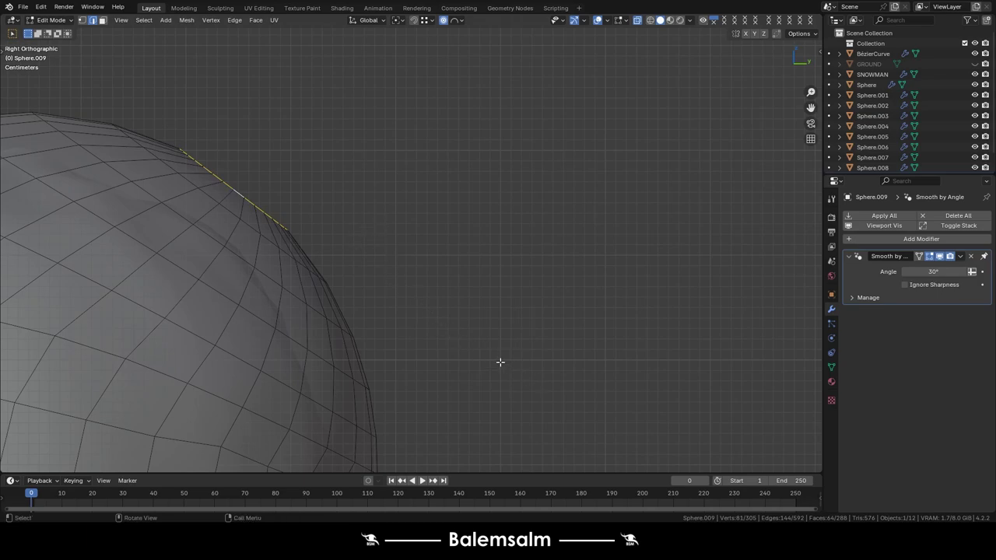
Move, tilt 5.81° and narrow the top edge, then give the crown a final nudge.
{"action": "key", "text": "s"}
{"action": "right_click", "coordinate": [427, 309]}
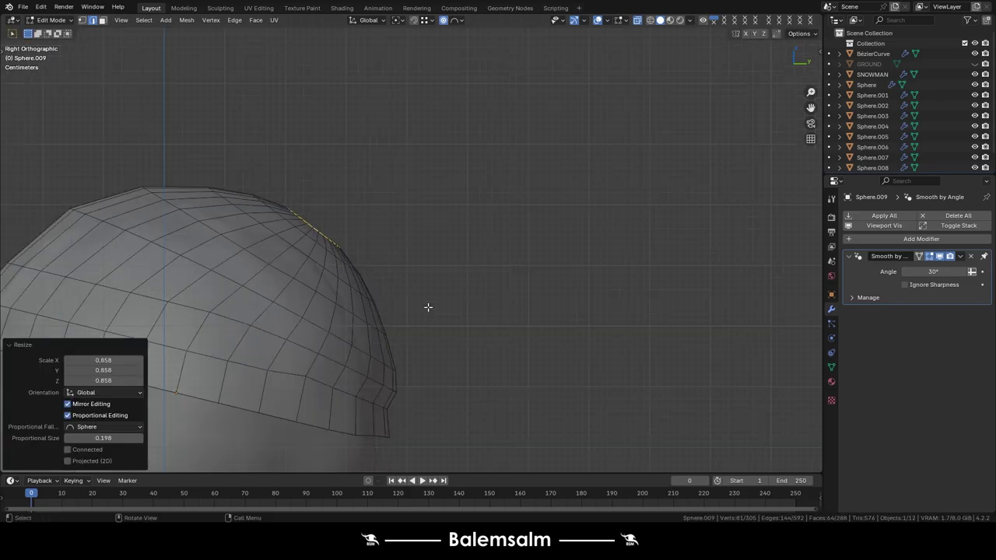
{"action": "key", "text": "g"}
{"action": "left_click", "coordinate": [366, 288]}
{"action": "middle_click_drag", "start_coordinate": [367, 288], "coordinate": [562, 342], "text": "shift"}
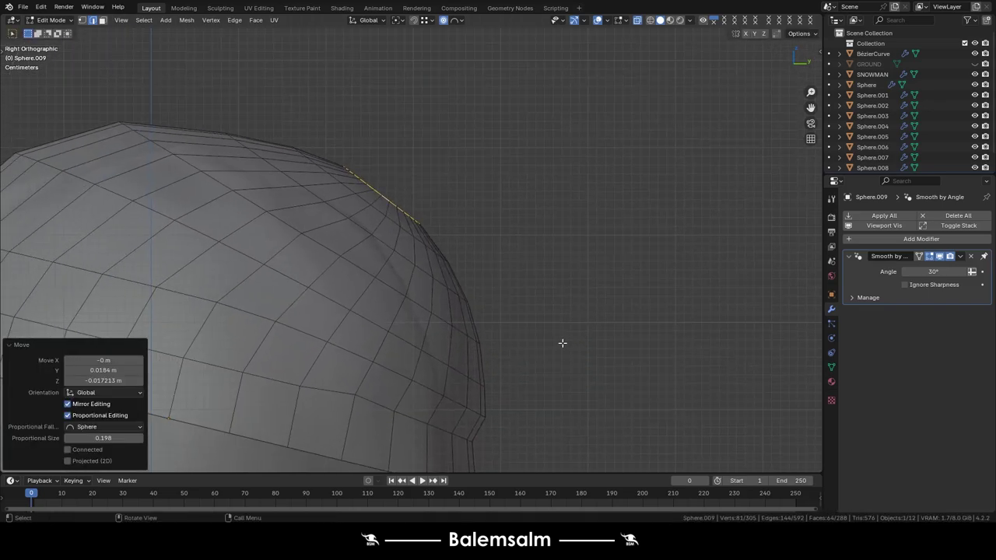
{"action": "key", "text": "r"}
{"action": "left_click", "coordinate": [528, 351]}
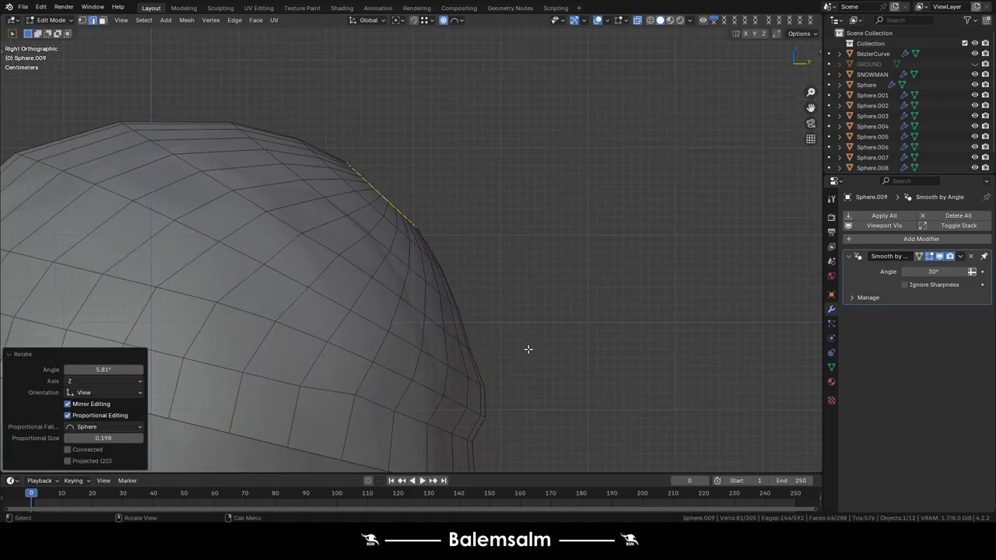
{"action": "key", "text": "s"}
{"action": "left_click", "coordinate": [516, 357]}
{"action": "key", "text": "g"}
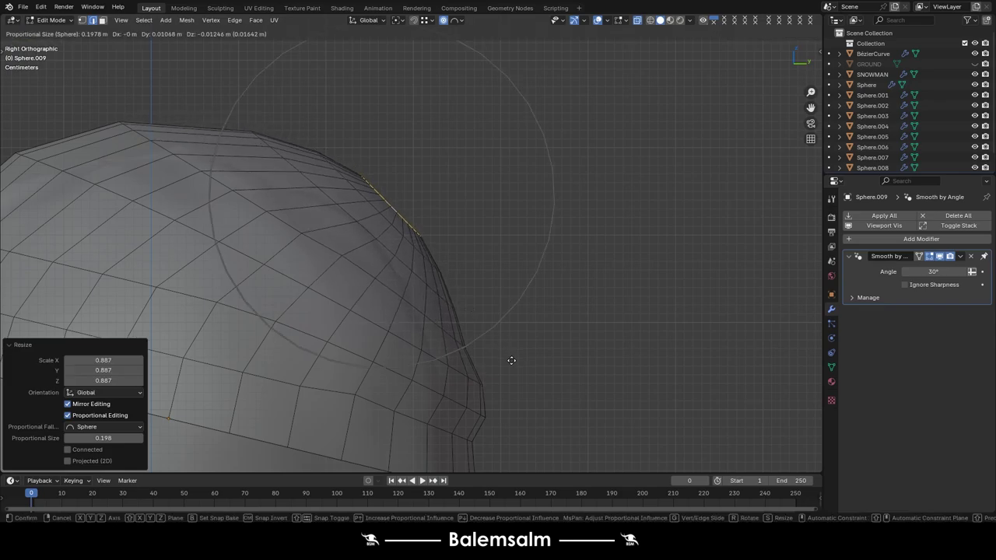
{"action": "left_click", "coordinate": [511, 360]}
Extrude and shrink the top rim, then extrude and enlarge a second rim.
{"action": "key", "text": "e"}
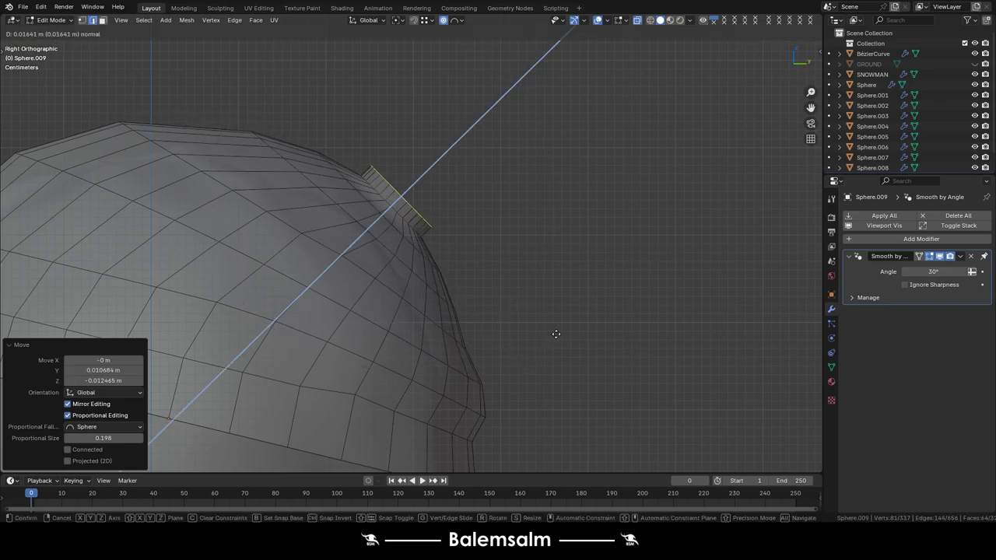
{"action": "left_click", "coordinate": [552, 335]}
{"action": "key", "text": "s"}
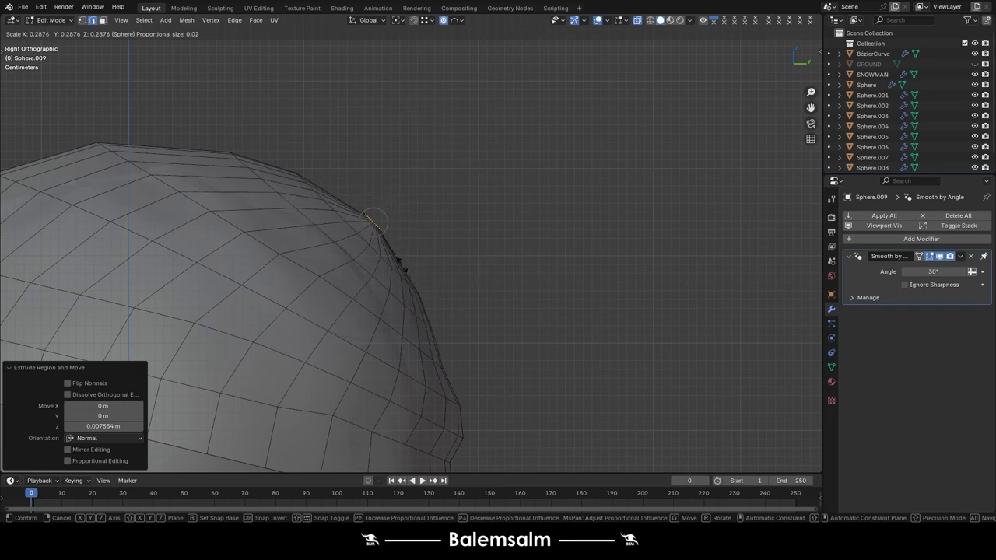
{"action": "left_click", "coordinate": [397, 262]}
{"action": "key", "text": "e"}
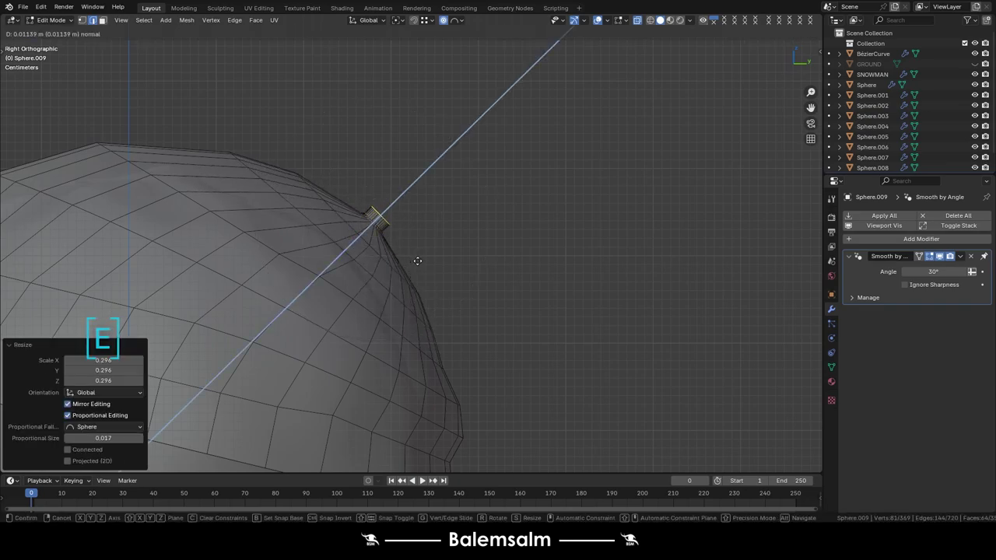
{"action": "left_click", "coordinate": [417, 261]}
{"action": "key", "text": "s"}
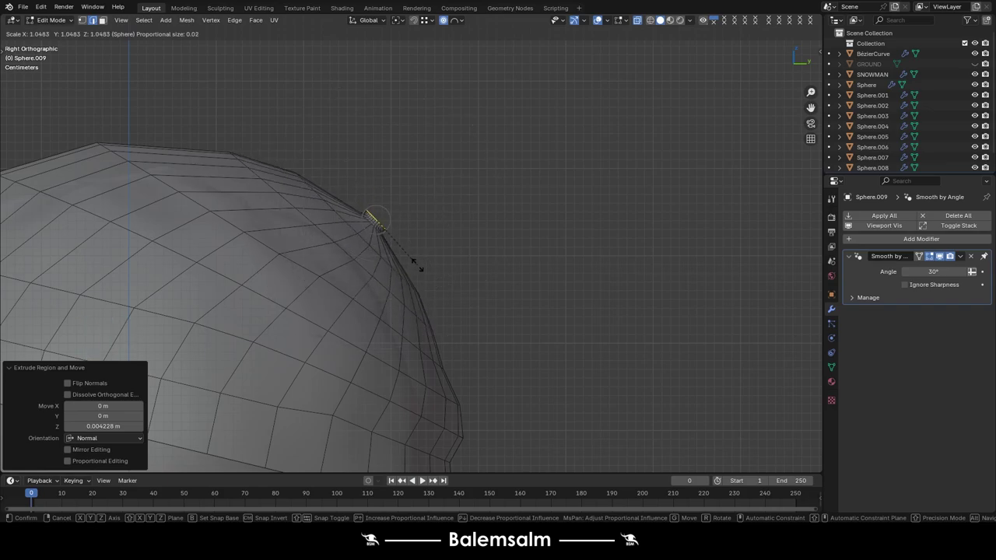
{"action": "left_click", "coordinate": [431, 289]}
{"action": "scroll", "coordinate": [409, 241], "scroll_direction": "up", "scroll_amount": 2}
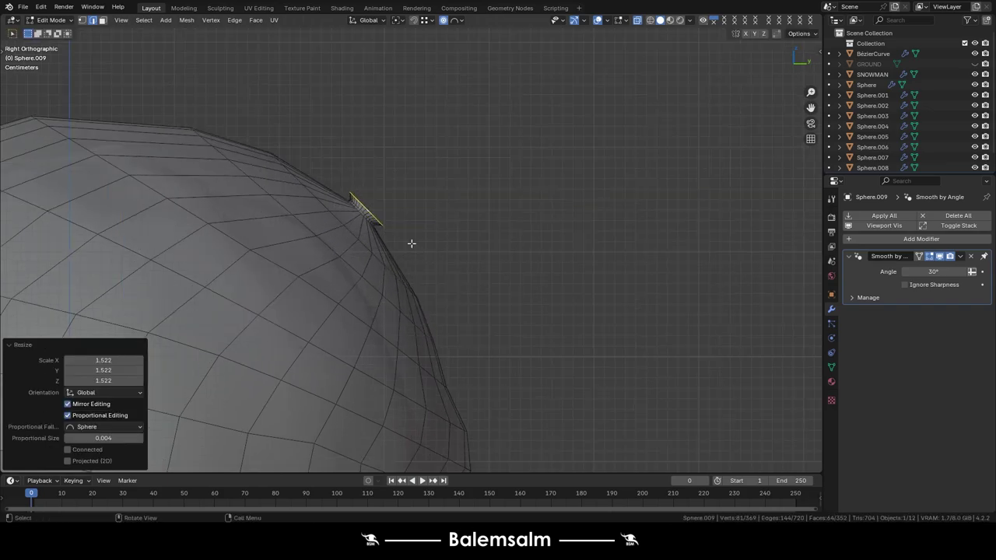
{"action": "scroll", "coordinate": [365, 207], "scroll_direction": "up", "scroll_amount": 3}
{"action": "scroll", "coordinate": [372, 324], "scroll_direction": "up", "scroll_amount": 2}
Extrude and scale three more rings to round out the pom-pom ball.
{"action": "key", "text": "e"}
{"action": "left_click", "coordinate": [420, 327]}
{"action": "key", "text": "s"}
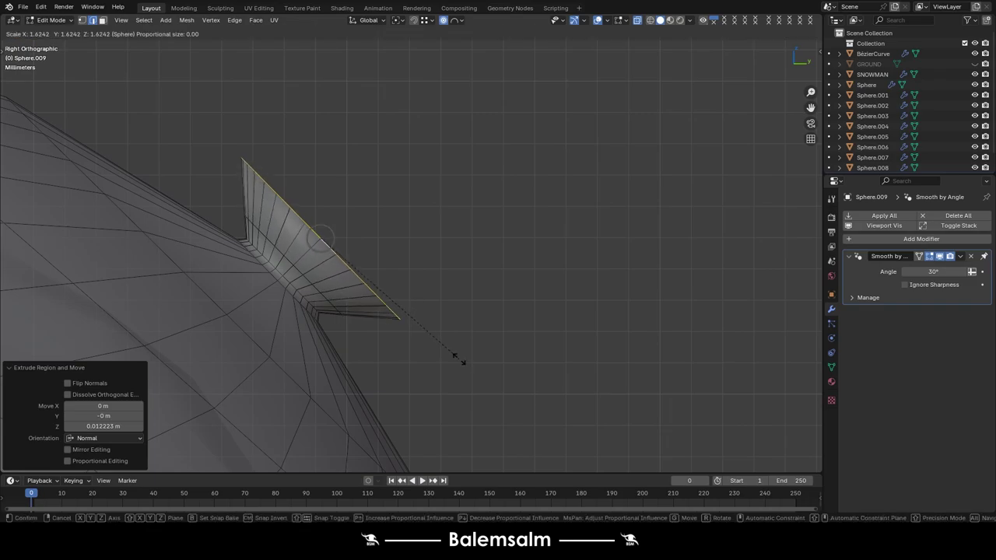
{"action": "left_click", "coordinate": [455, 356]}
{"action": "key", "text": "e"}
{"action": "left_click", "coordinate": [495, 319]}
{"action": "key", "text": "s"}
{"action": "left_click", "coordinate": [517, 320]}
{"action": "key", "text": "e"}
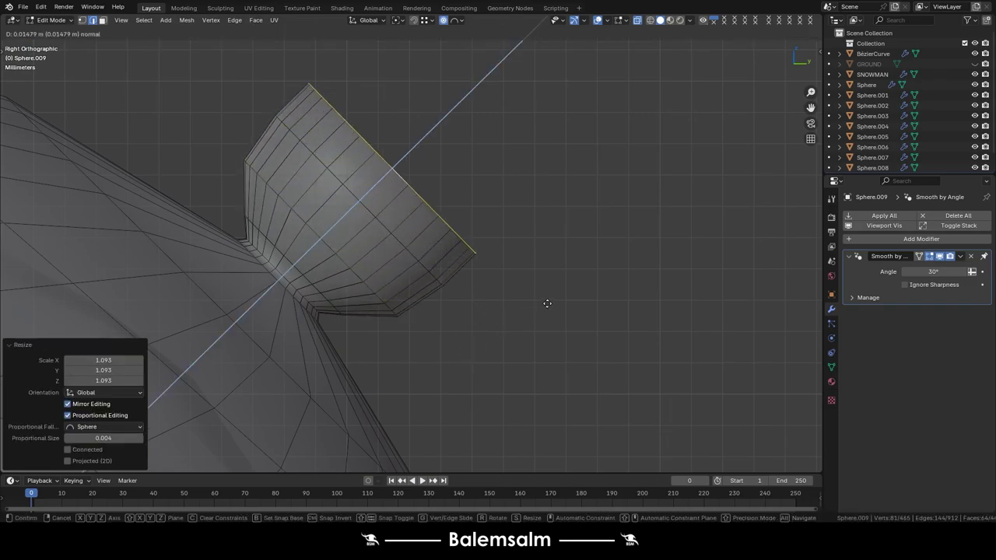
{"action": "left_click", "coordinate": [543, 301]}
{"action": "key", "text": "s"}
{"action": "left_click", "coordinate": [558, 261]}
Extrude and progressively narrow the ball's end, then nudge it into place.
{"action": "key", "text": "s"}
{"action": "left_click", "coordinate": [550, 217]}
{"action": "key", "text": "e"}
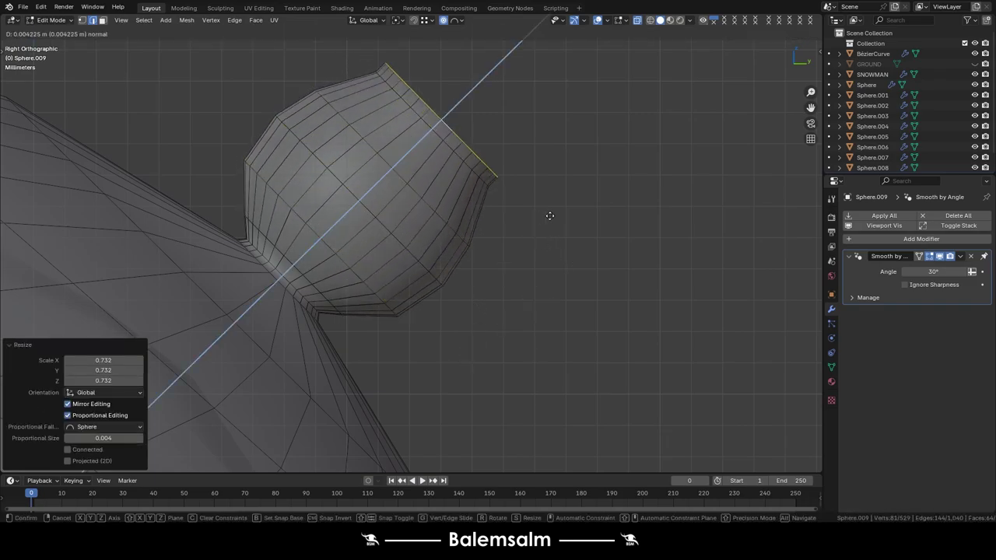
{"action": "left_click", "coordinate": [552, 191]}
{"action": "key", "text": "s"}
{"action": "left_click", "coordinate": [521, 148]}
{"action": "key", "text": "g"}
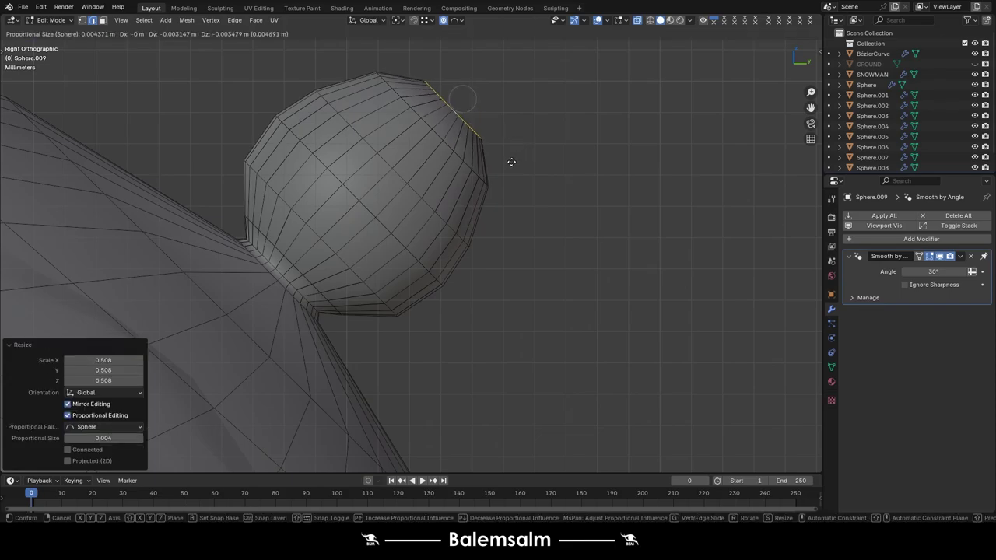
{"action": "left_click", "coordinate": [511, 164]}
{"action": "scroll", "coordinate": [480, 202], "scroll_direction": "down", "scroll_amount": 3}
Inspect the whole hat, then refocus Edit Mode on the pom-pom's end in Right view.
{"action": "key", "text": "Tab"}
{"action": "mouse_move", "coordinate": [460, 185]}
{"action": "middle_mouse_down"}
{"action": "mouse_move", "coordinate": [355, 230]}
{"action": "mouse_move", "coordinate": [385, 276]}
{"action": "middle_mouse_up"}
{"action": "scroll", "coordinate": [411, 243], "scroll_direction": "down", "scroll_amount": 2}
{"action": "key", "text": "Tab"}
{"action": "key", "text": "KP_Decimal"}
{"action": "scroll", "coordinate": [445, 293], "scroll_direction": "up", "scroll_amount": 2}
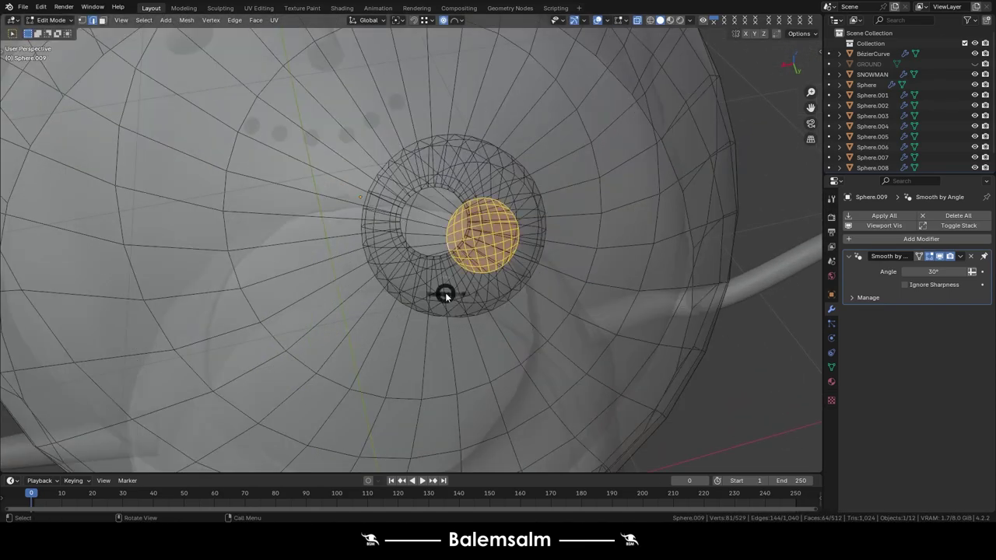
{"action": "key", "text": "grave"}
{"action": "left_click", "coordinate": [493, 159]}
{"action": "key", "text": "grave"}
{"action": "left_click", "coordinate": [549, 187]}
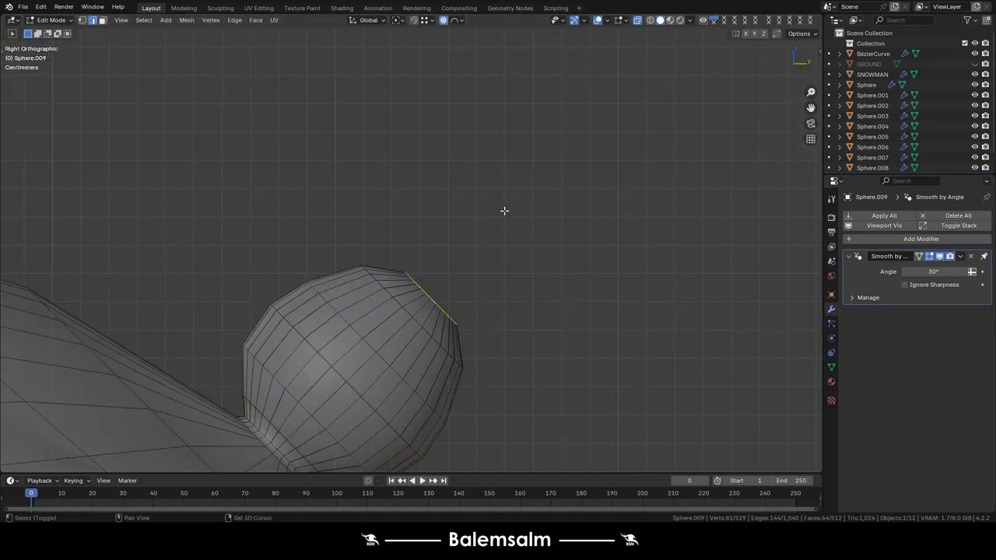
{"action": "scroll", "coordinate": [405, 273], "scroll_direction": "up", "scroll_amount": 3}
Extrude and shrink the open end to close the pom-pom's tip, then return to Object Mode.
{"action": "key", "text": "e"}
{"action": "left_click", "coordinate": [291, 353]}
{"action": "key", "text": "s"}
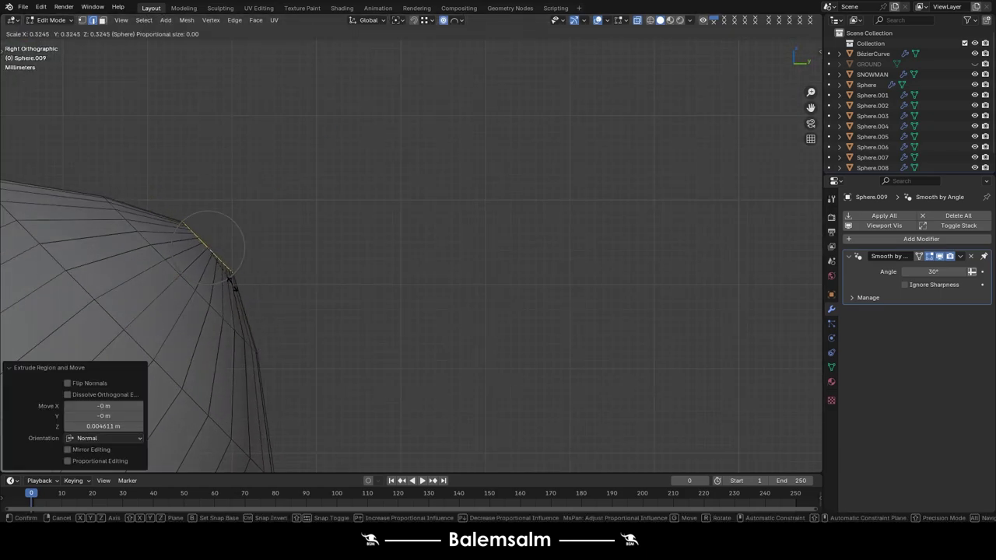
{"action": "left_click", "coordinate": [231, 282]}
{"action": "key", "text": "Tab"}
{"action": "scroll", "coordinate": [241, 298], "scroll_direction": "down", "scroll_amount": 5}
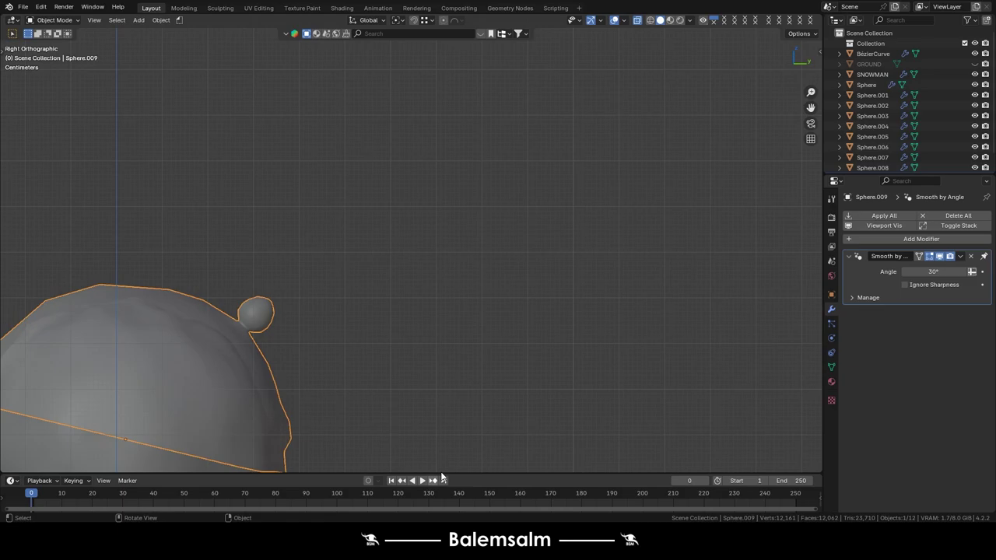
In right orthographic X-ray view, lift and rotate the hat's left edge vertices with soft falloff.
{"action": "scroll", "coordinate": [336, 404], "scroll_direction": "down", "scroll_amount": 3}
{"action": "mouse_move", "coordinate": [363, 243]}
{"action": "middle_mouse_down"}
{"action": "mouse_move", "coordinate": [424, 234]}
{"action": "mouse_move", "coordinate": [380, 246]}
{"action": "mouse_move", "coordinate": [509, 293]}
{"action": "mouse_move", "coordinate": [487, 285]}
{"action": "middle_mouse_up"}
{"action": "key", "text": "grave"}
{"action": "left_click", "coordinate": [560, 287]}
{"action": "key", "text": "Tab"}
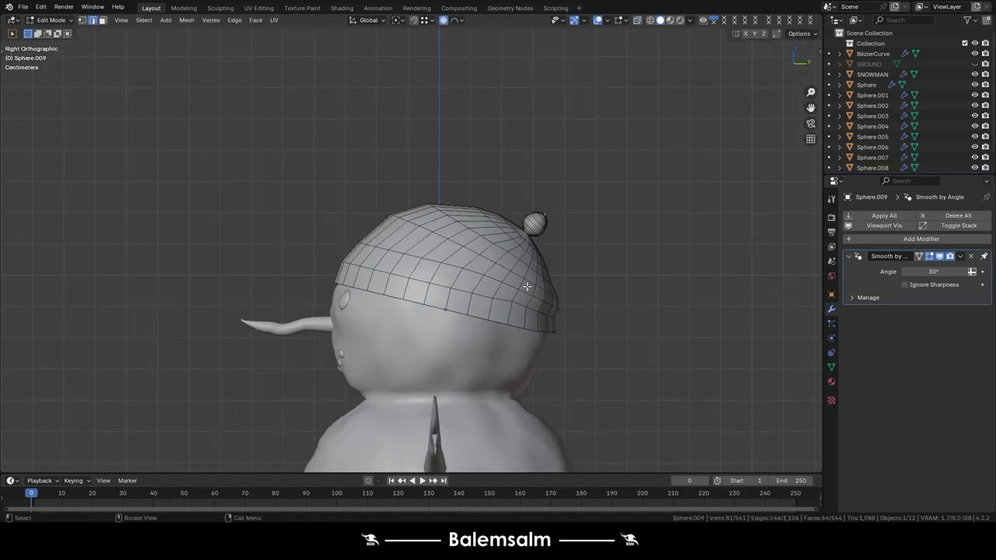
{"action": "scroll", "coordinate": [506, 309], "scroll_direction": "up", "scroll_amount": 3}
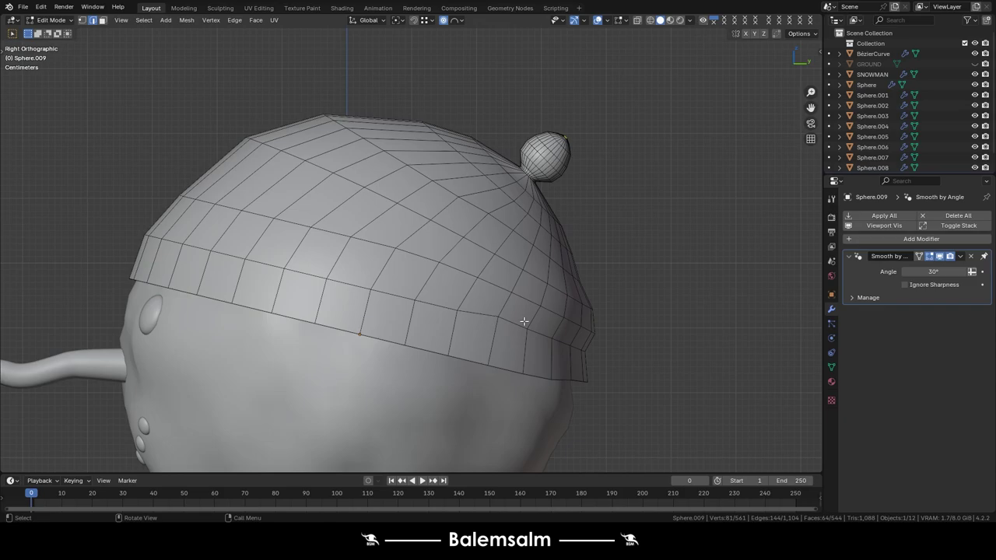
{"action": "key", "text": "Tab"}
{"action": "key", "text": "Tab"}
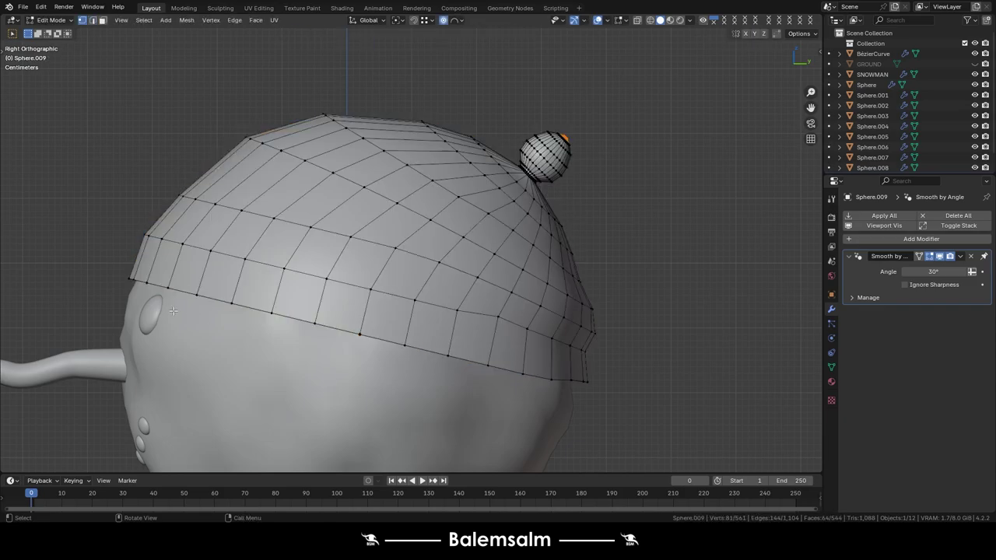
{"action": "key", "text": "alt+z"}
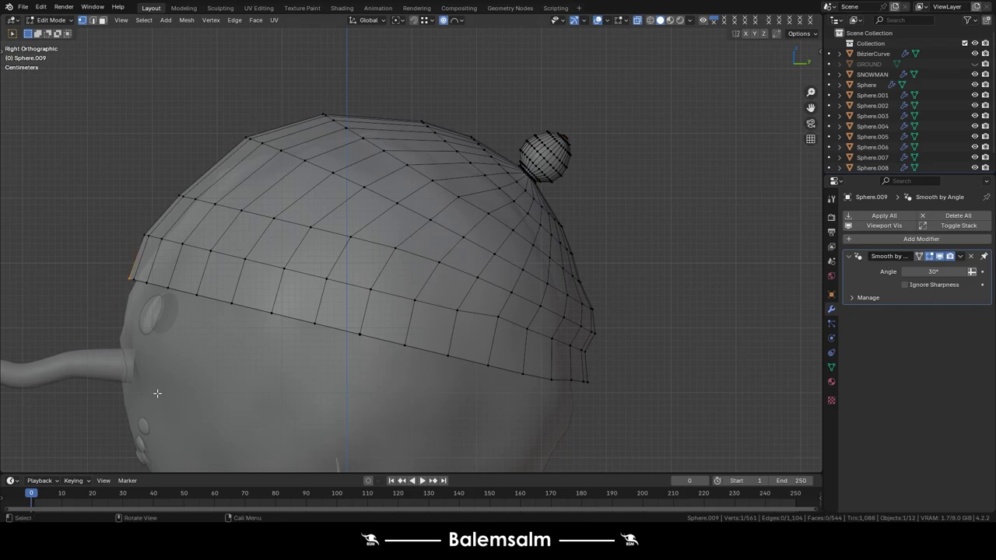
{"action": "key", "text": "g"}
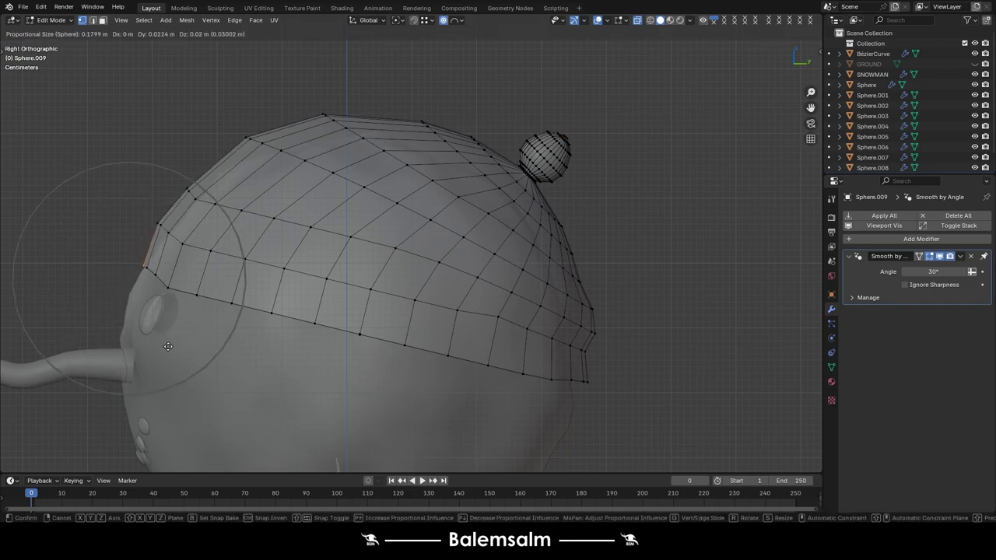
{"action": "left_click", "coordinate": [161, 335]}
{"action": "key", "text": "r"}
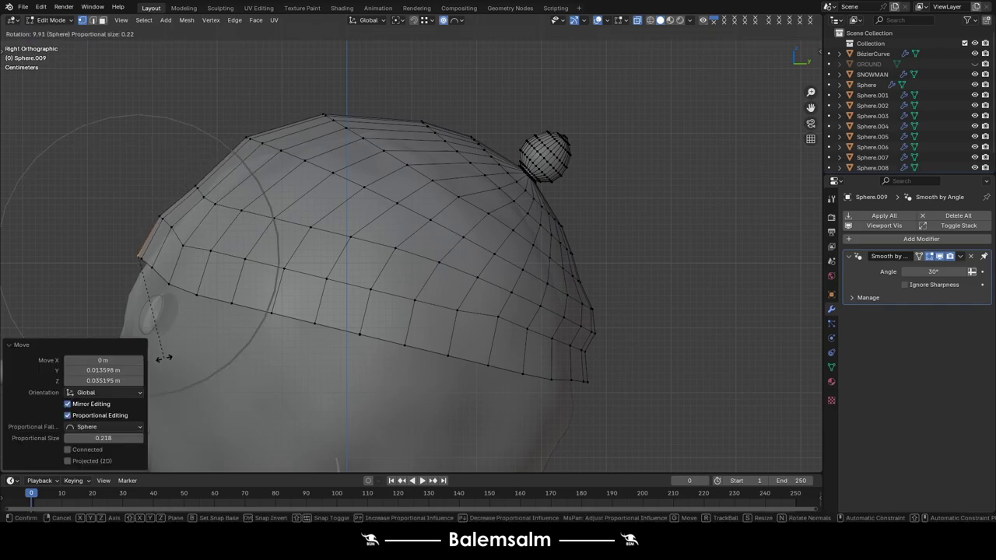
{"action": "left_click", "coordinate": [163, 358]}
Reshape the hat's upper-left and top vertices with proportional moves.
{"action": "scroll", "coordinate": [261, 124], "scroll_direction": "down", "scroll_amount": 1}
{"action": "left_click", "coordinate": [225, 171]}
{"action": "key", "text": "h"}
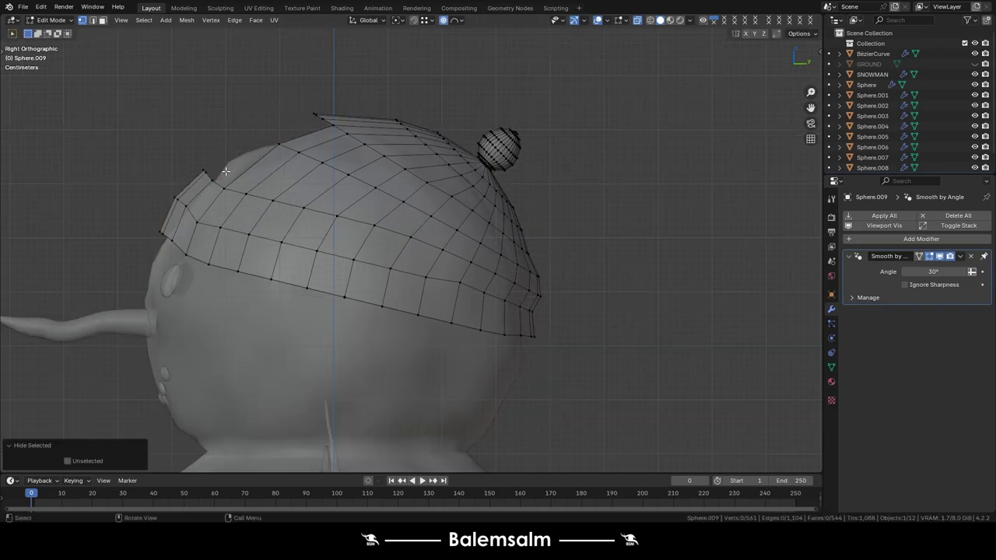
{"action": "key", "text": "ctrl+z"}
{"action": "key", "text": "g"}
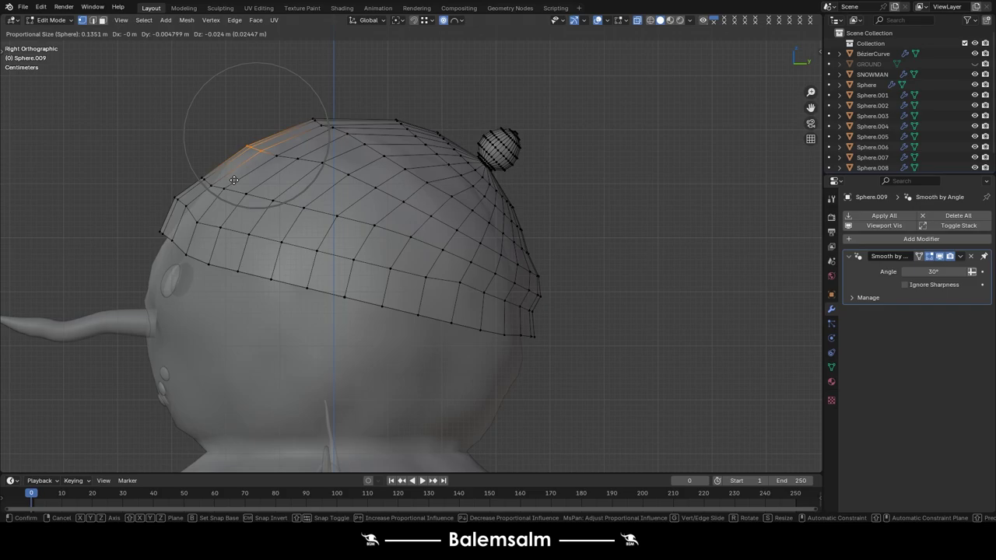
{"action": "left_click", "coordinate": [229, 174]}
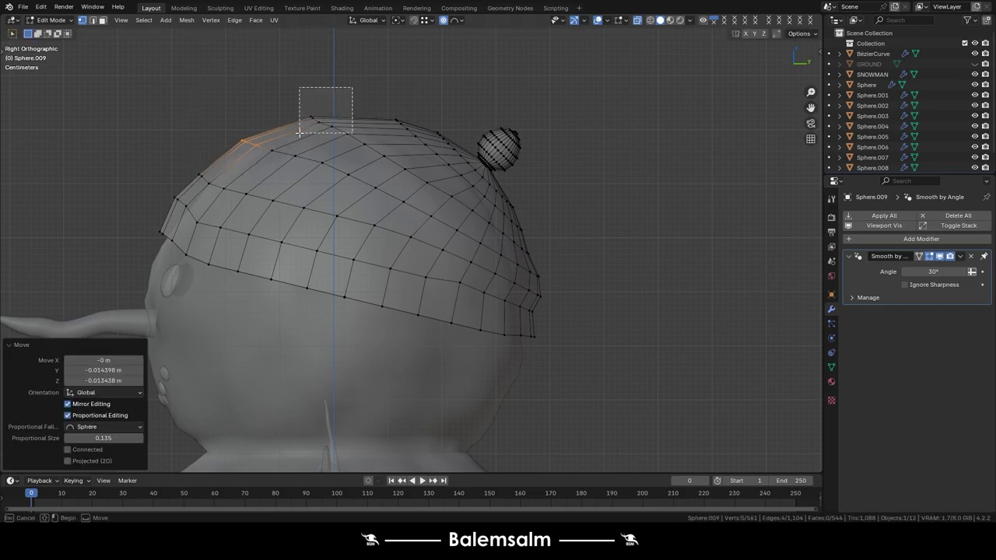
{"action": "left_click_drag", "start_coordinate": [298, 132], "coordinate": [299, 133]}
{"action": "key", "text": "g"}
{"action": "left_click", "coordinate": [299, 158]}
Lower the brim vertices near the centre with soft falloff.
{"action": "key", "text": "Tab"}
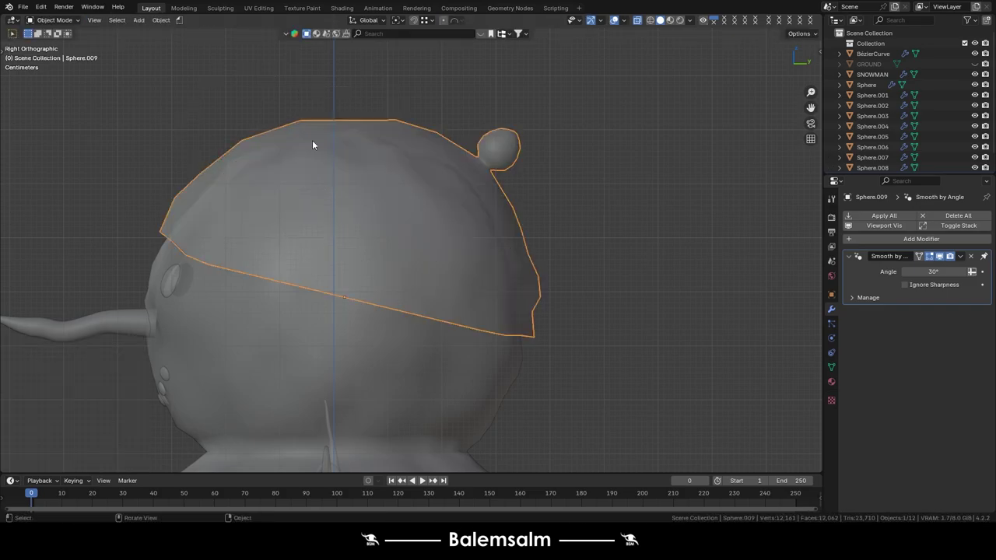
{"action": "key", "text": "Tab"}
{"action": "left_click_drag", "start_coordinate": [311, 352], "coordinate": [311, 352]}
{"action": "key", "text": "g"}
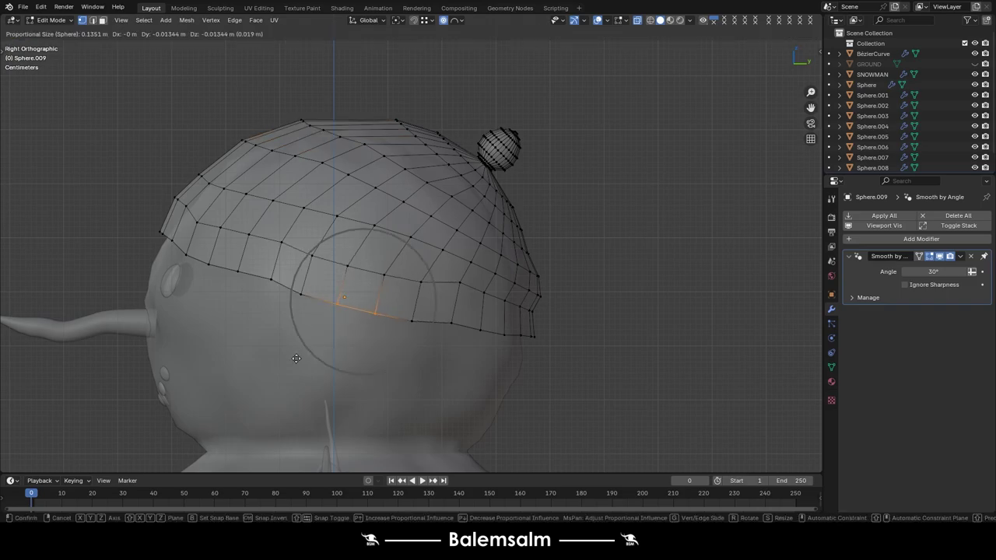
{"action": "left_click", "coordinate": [309, 366]}
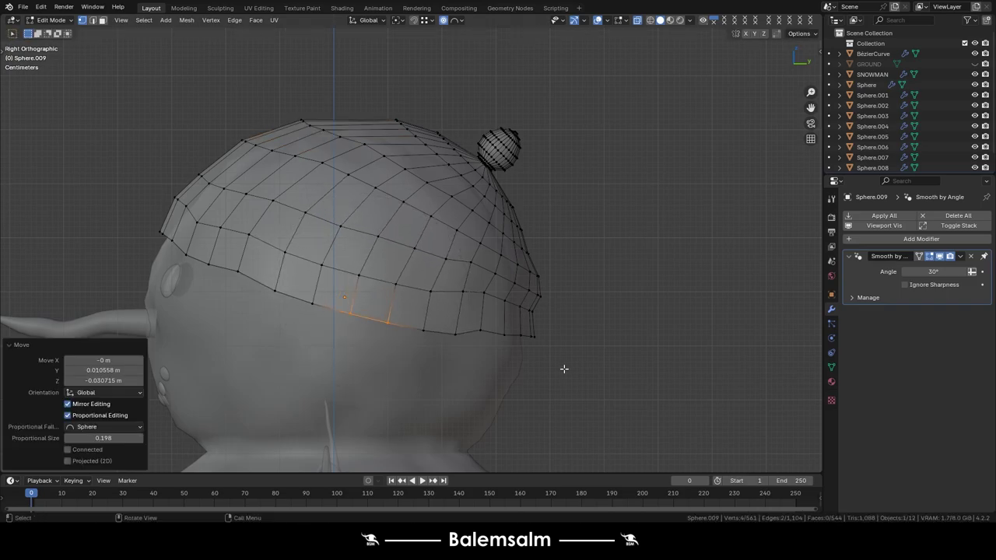
Pull the right-side brim vertices down so the rim hugs the head, then leave Edit Mode.
{"action": "left_click_drag", "start_coordinate": [499, 381], "coordinate": [499, 380]}
{"action": "key", "text": "g"}
{"action": "left_click", "coordinate": [502, 383]}
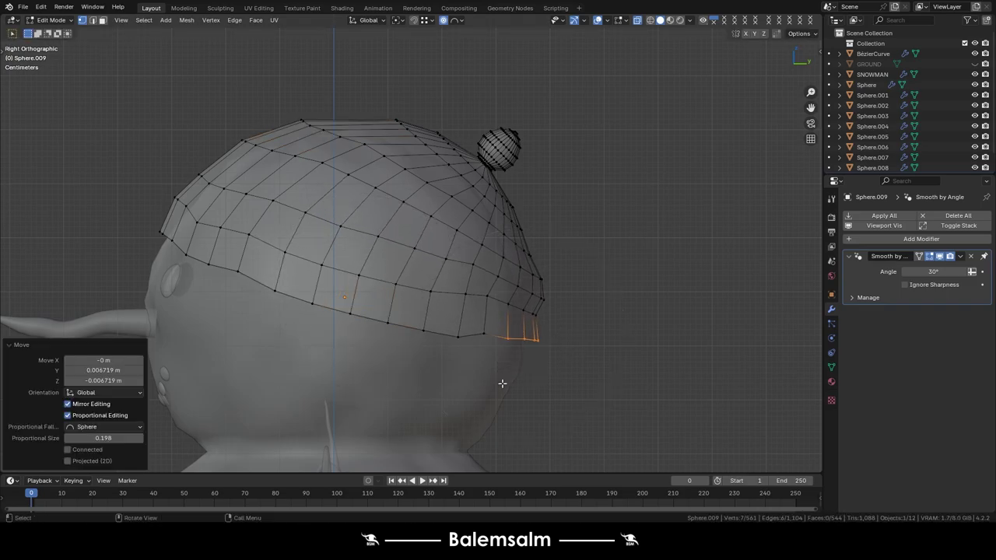
{"action": "left_click", "coordinate": [487, 339]}
{"action": "key", "text": "g"}
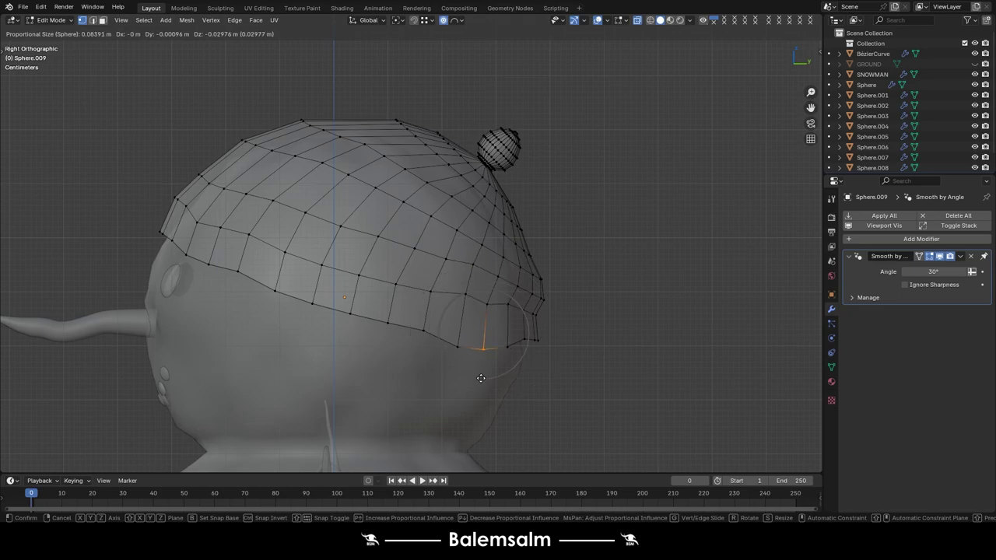
{"action": "left_click", "coordinate": [480, 378]}
{"action": "key", "text": "Tab"}
{"action": "scroll", "coordinate": [436, 326], "scroll_direction": "down", "scroll_amount": 3}
{"action": "mouse_move", "coordinate": [392, 275]}
{"action": "middle_mouse_down"}
{"action": "mouse_move", "coordinate": [477, 289]}
{"action": "mouse_move", "coordinate": [398, 231]}
{"action": "middle_mouse_up"}
Replace a trial Subdivision Surface with a Solidify modifier of 0.01 m thickness on the hat.
{"action": "scroll", "coordinate": [341, 217], "scroll_direction": "up", "scroll_amount": 5}
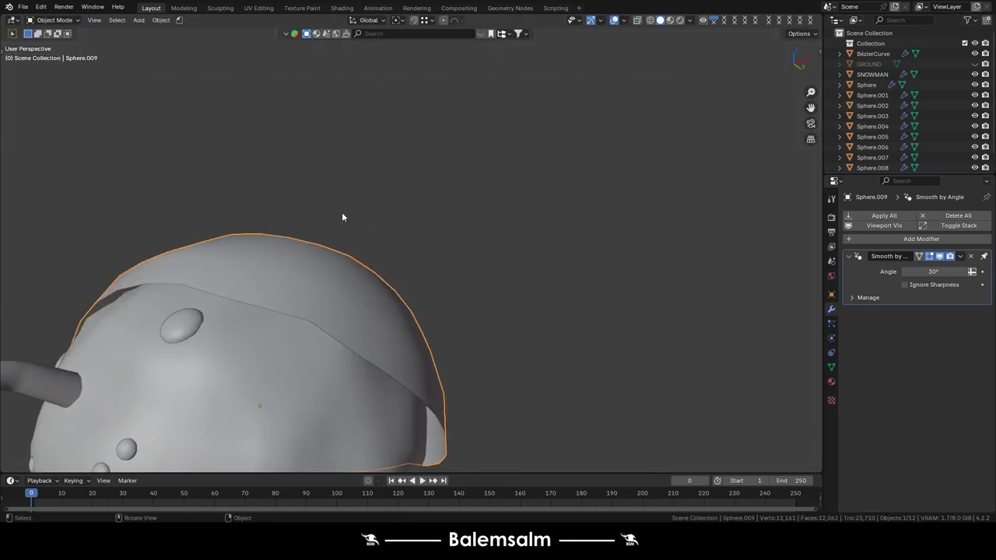
{"action": "mouse_move", "coordinate": [838, 241]}
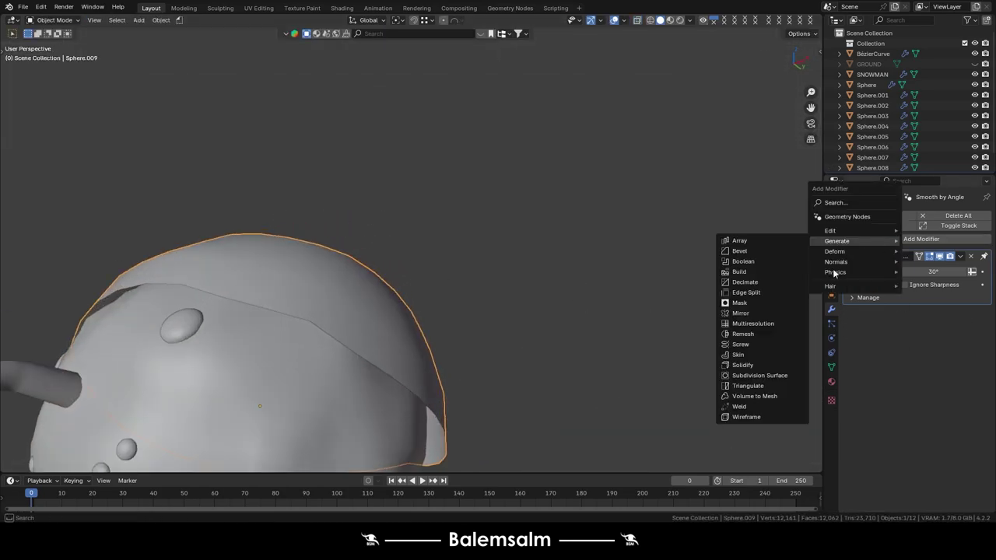
{"action": "left_click", "coordinate": [763, 376]}
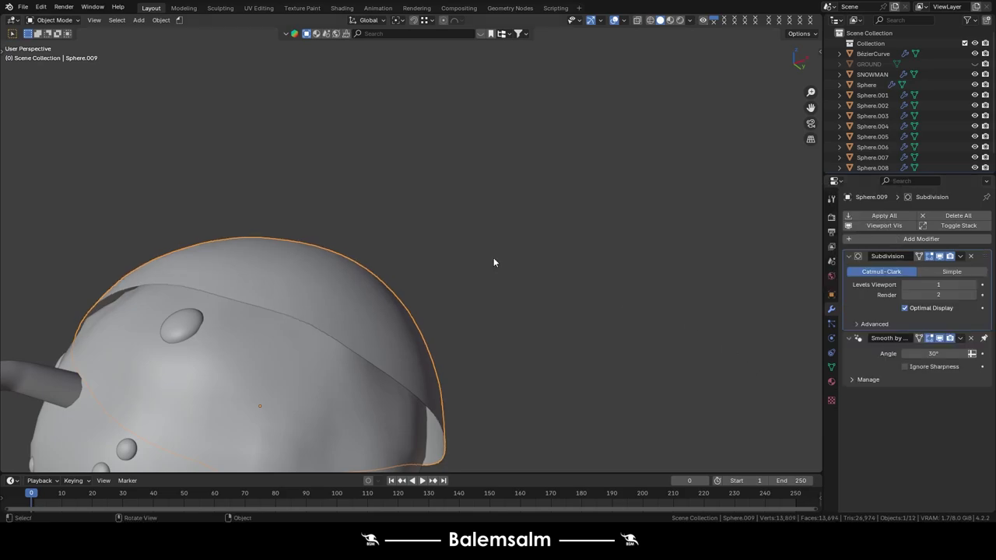
{"action": "left_click", "coordinate": [970, 256]}
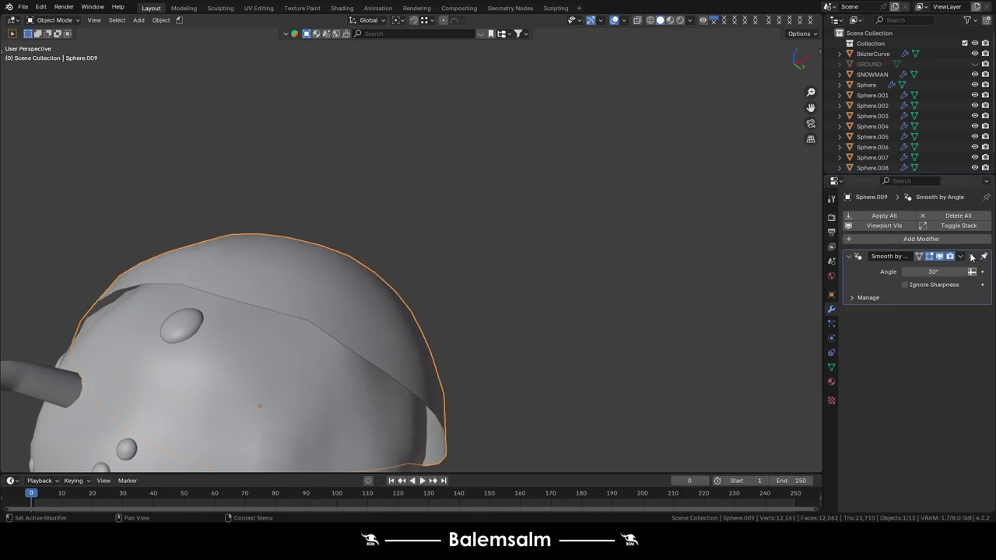
{"action": "left_click", "coordinate": [918, 239]}
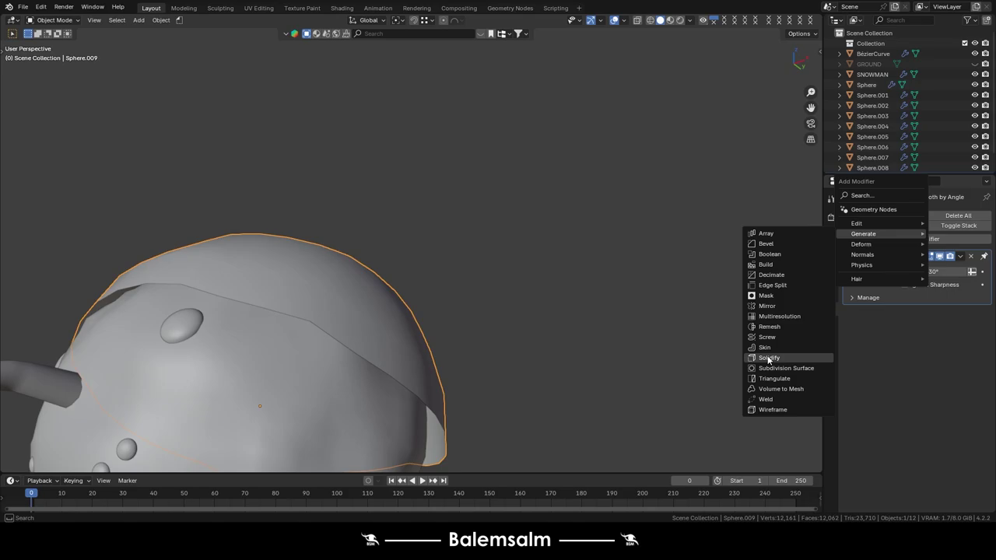
{"action": "left_click", "coordinate": [769, 358]}
Shade the hat smooth and apply the Solidify modifier to bake in its thickness.
{"action": "mouse_move", "coordinate": [493, 318]}
{"action": "middle_mouse_down"}
{"action": "mouse_move", "coordinate": [507, 359]}
{"action": "mouse_move", "coordinate": [567, 290]}
{"action": "mouse_move", "coordinate": [608, 273]}
{"action": "mouse_move", "coordinate": [527, 312]}
{"action": "middle_mouse_up"}
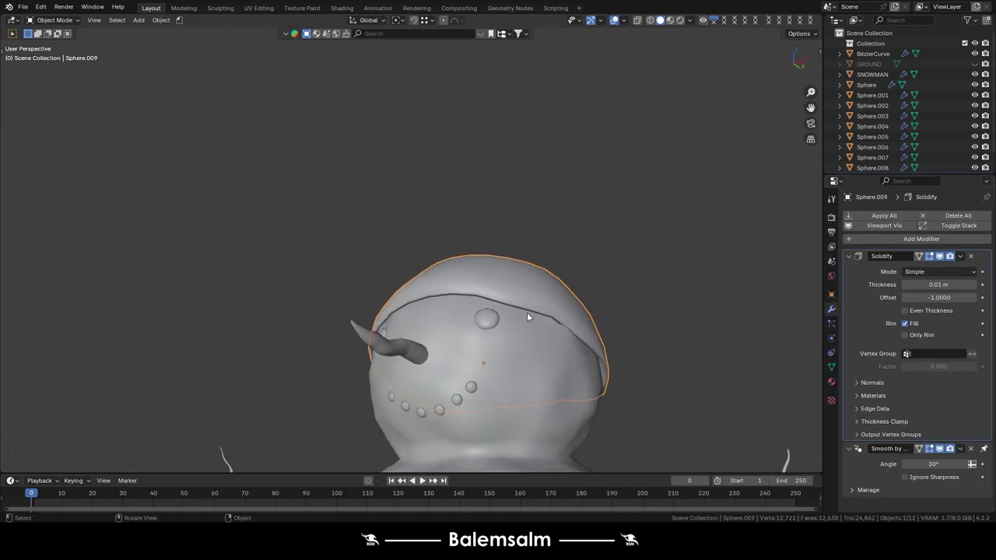
{"action": "right_click", "coordinate": [507, 270]}
{"action": "left_click", "coordinate": [507, 271]}
{"action": "scroll", "coordinate": [553, 291], "scroll_direction": "up", "scroll_amount": 3}
{"action": "scroll", "coordinate": [553, 291], "scroll_direction": "up", "scroll_amount": 3}
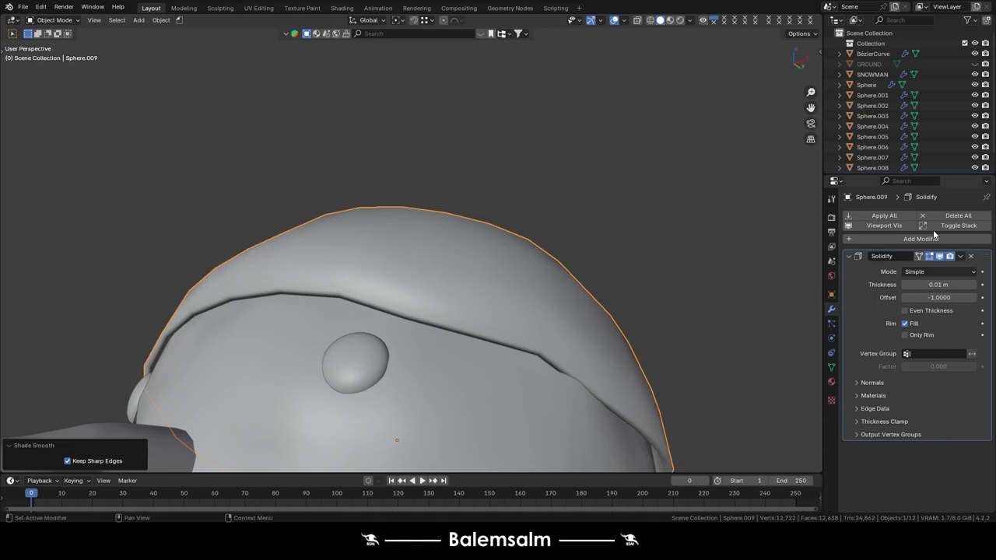
{"action": "left_click", "coordinate": [885, 219]}
Set the hat to Shade Auto Smooth at 30°.
{"action": "scroll", "coordinate": [506, 294], "scroll_direction": "up", "scroll_amount": 3}
{"action": "right_click", "coordinate": [502, 290]}
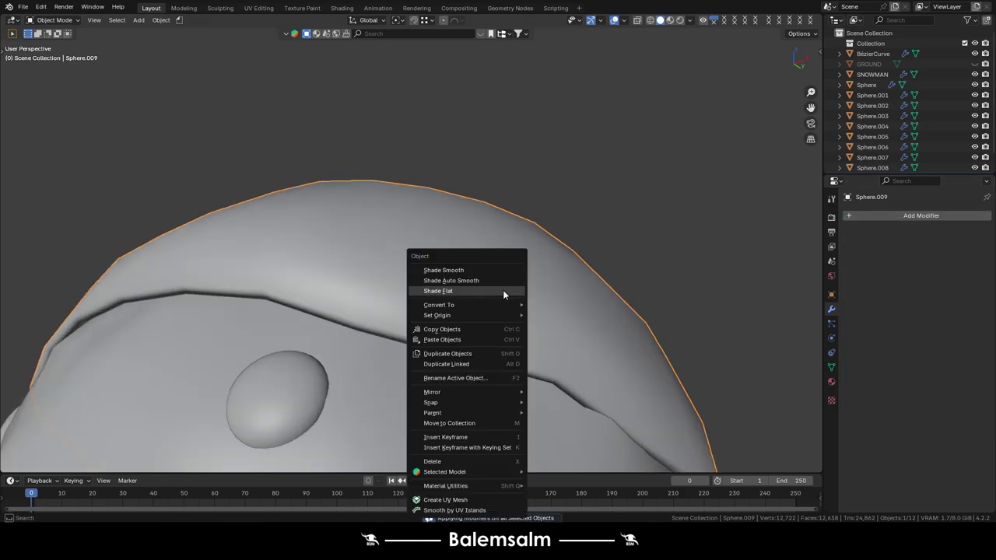
{"action": "left_click", "coordinate": [503, 290]}
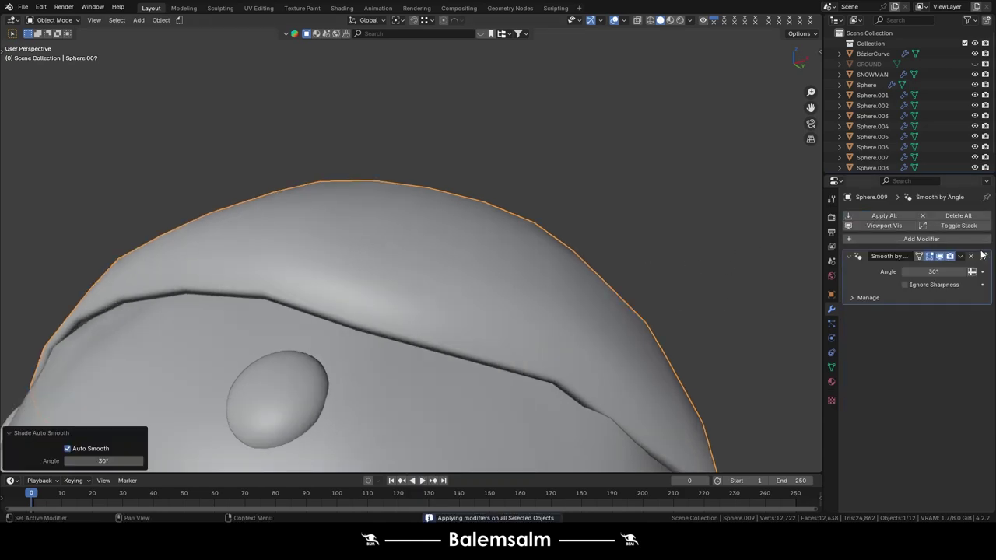
{"action": "right_click", "coordinate": [512, 264]}
{"action": "left_click", "coordinate": [514, 256]}
{"action": "right_click", "coordinate": [510, 273]}
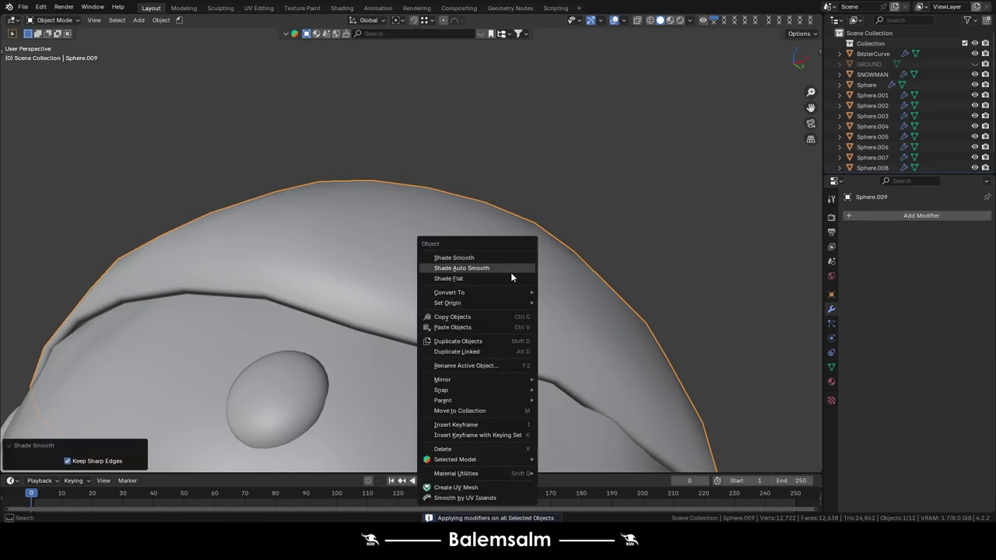
{"action": "key", "text": "Tab"}
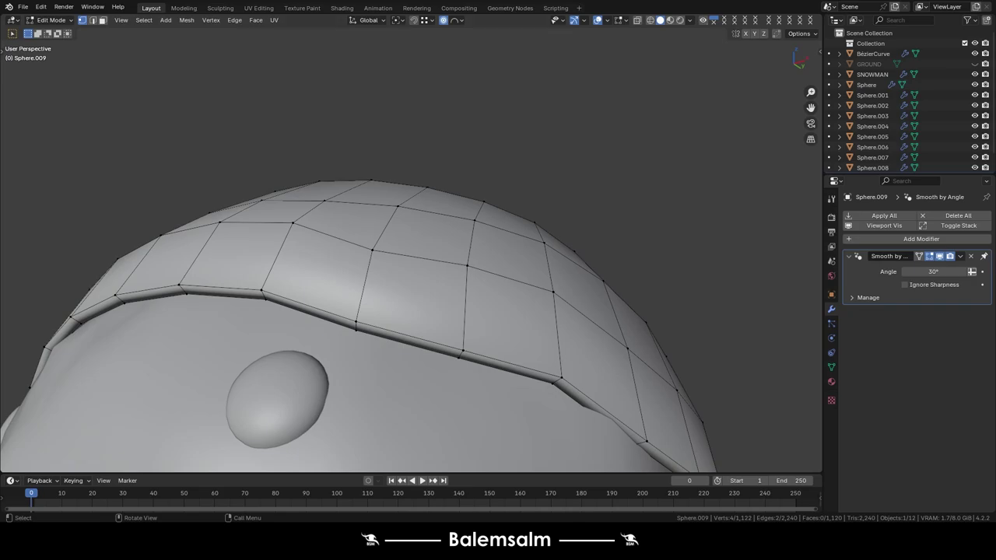
Extrude the brim face ring and fatten it outward by 0.0121 m into a cuff.
{"action": "left_click", "coordinate": [362, 271], "text": "alt"}
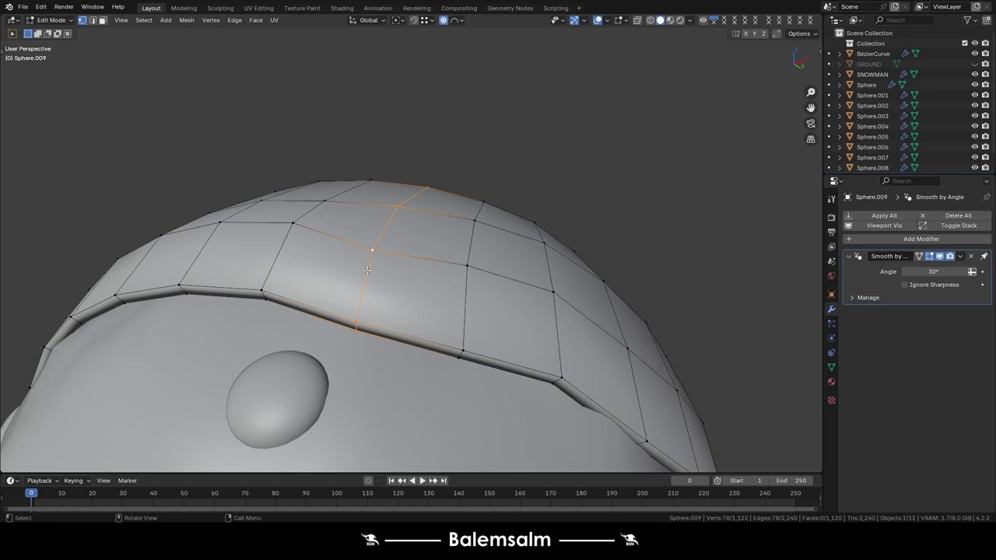
{"action": "key", "text": "3"}
{"action": "left_click", "coordinate": [369, 276], "text": "alt"}
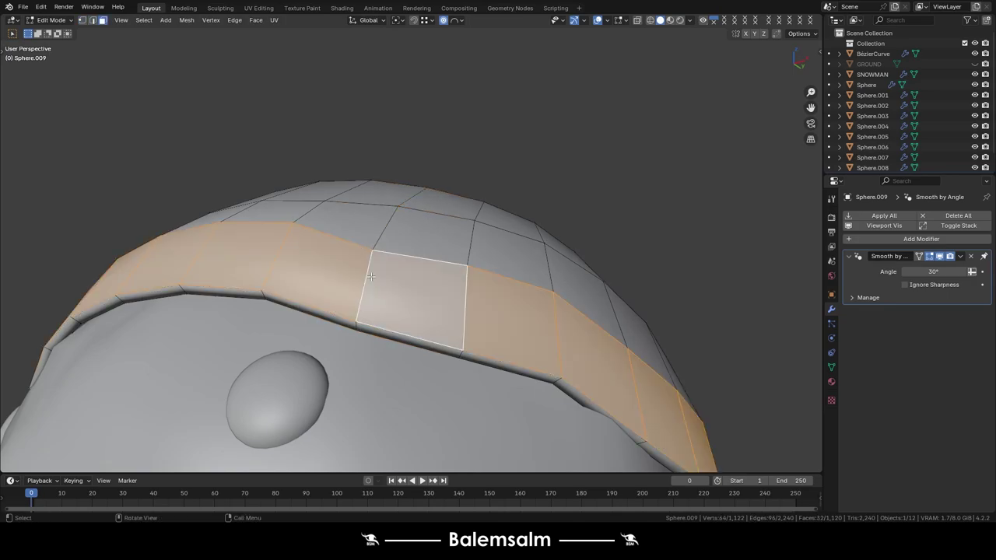
{"action": "middle_click_drag", "start_coordinate": [369, 276], "coordinate": [413, 338]}
{"action": "key", "text": "e"}
{"action": "key", "text": "Escape"}
{"action": "key", "text": "alt+s"}
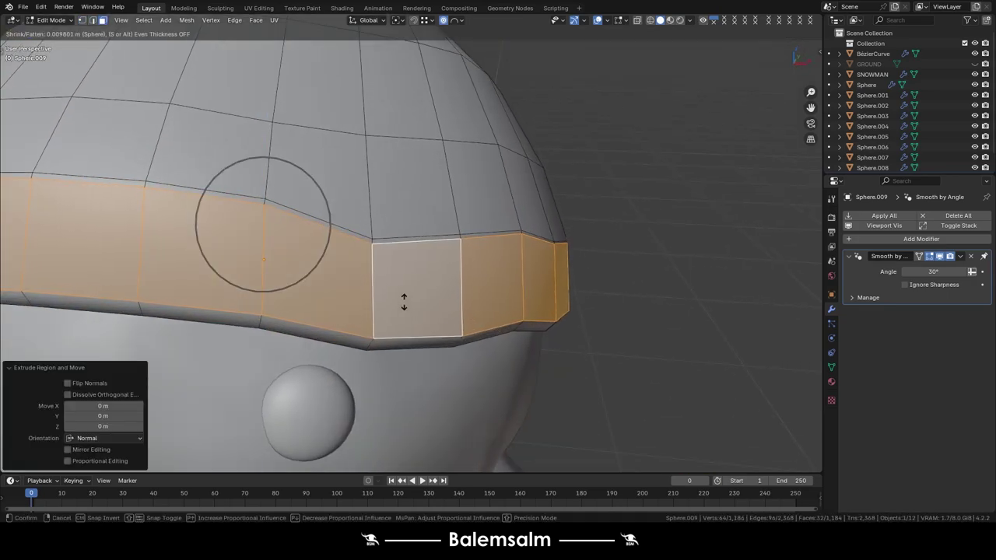
{"action": "left_click", "coordinate": [402, 291]}
{"action": "mouse_move", "coordinate": [402, 291]}
{"action": "middle_mouse_down"}
{"action": "mouse_move", "coordinate": [281, 255]}
{"action": "mouse_move", "coordinate": [468, 279]}
{"action": "middle_mouse_up"}
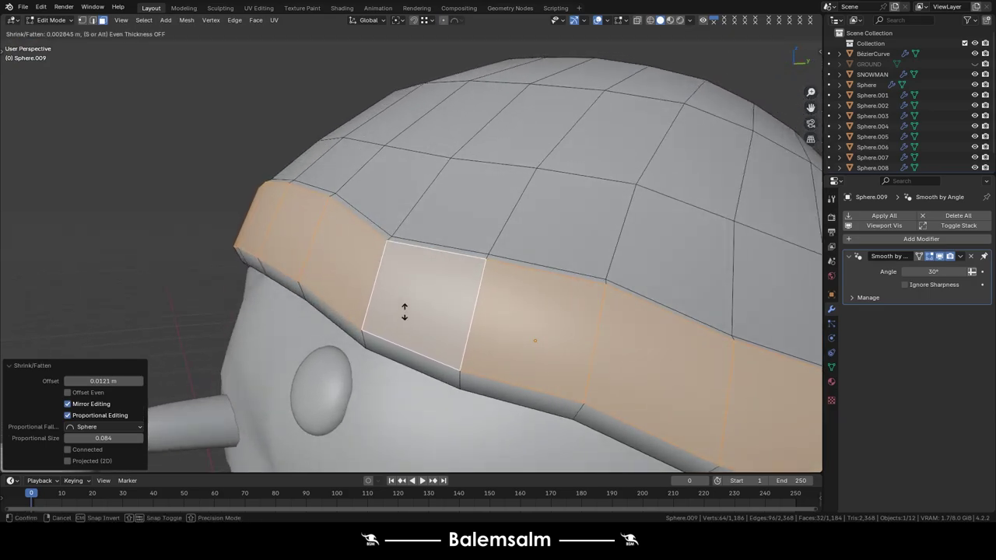
{"action": "left_click", "coordinate": [391, 250]}
Nudge the cuff band's top edge loop slightly.
{"action": "key", "text": "2"}
{"action": "left_click", "coordinate": [377, 213], "text": "alt"}
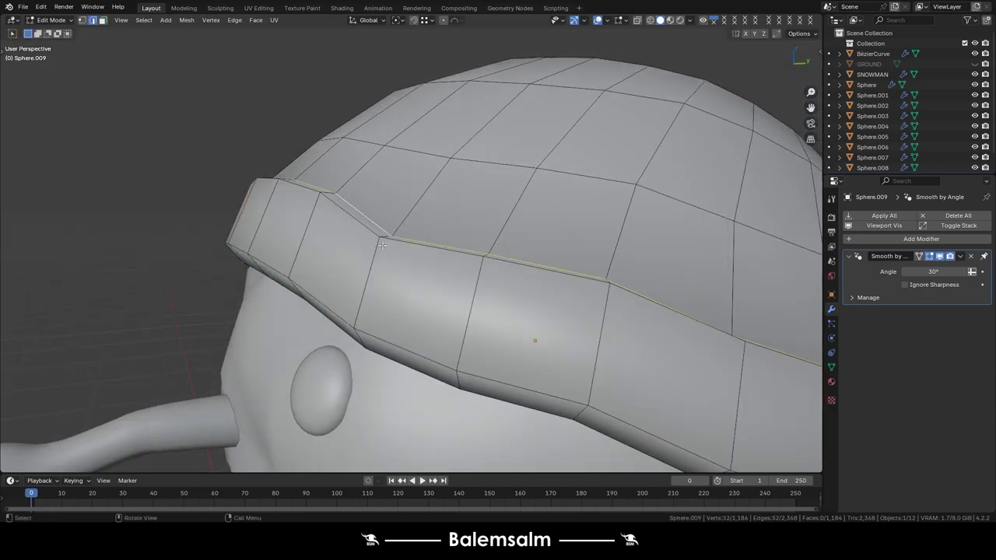
{"action": "key", "text": "g"}
{"action": "left_click", "coordinate": [383, 243]}
Edge-slide the brim loop to a new position on the hat.
{"action": "scroll", "coordinate": [383, 243], "scroll_direction": "down", "scroll_amount": 5}
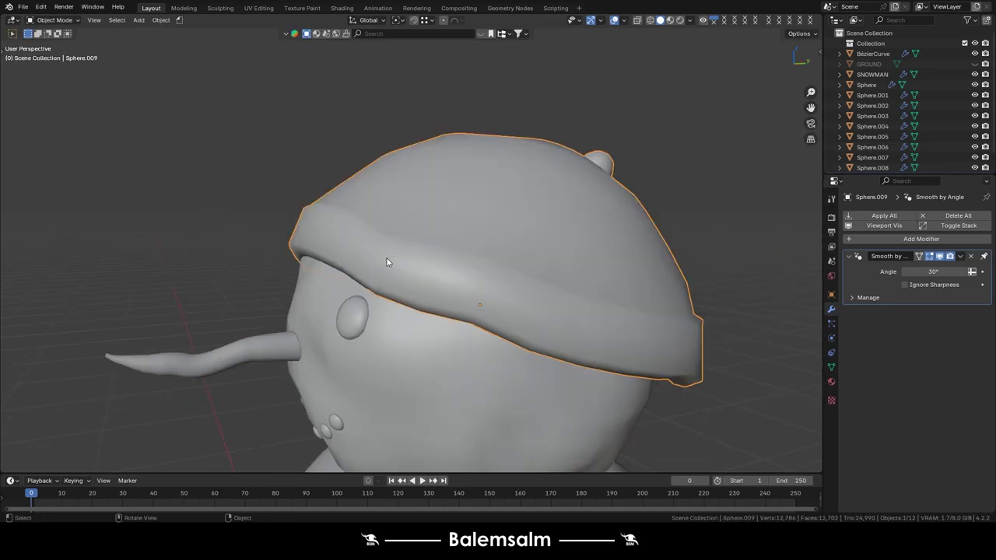
{"action": "mouse_move", "coordinate": [389, 262]}
{"action": "middle_mouse_down"}
{"action": "mouse_move", "coordinate": [301, 254]}
{"action": "mouse_move", "coordinate": [425, 291]}
{"action": "mouse_move", "coordinate": [287, 262]}
{"action": "middle_mouse_up"}
{"action": "key", "text": "g"}
{"action": "key", "text": "g"}
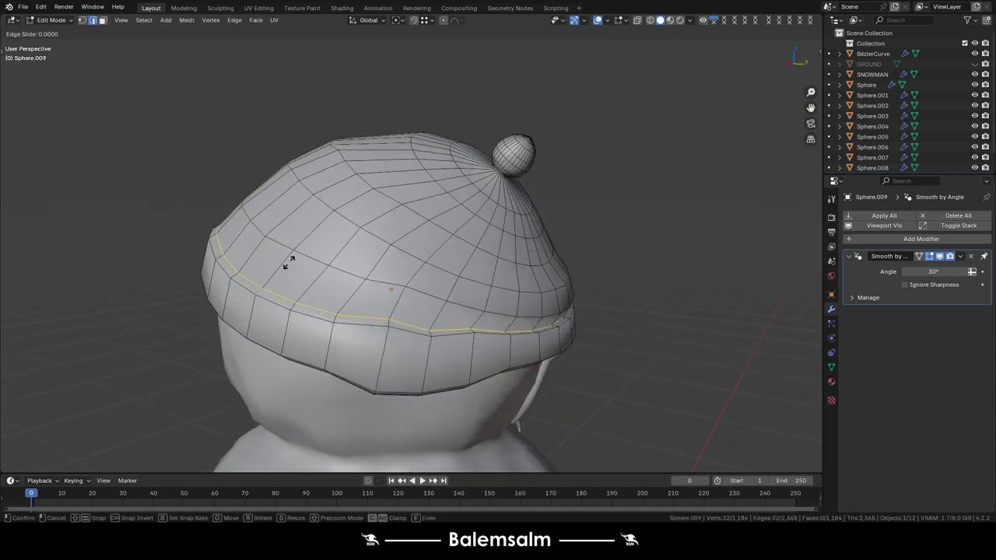
{"action": "left_click", "coordinate": [250, 311]}
{"action": "mouse_move", "coordinate": [257, 311]}
{"action": "middle_mouse_down"}
{"action": "mouse_move", "coordinate": [388, 326]}
{"action": "mouse_move", "coordinate": [294, 303]}
{"action": "middle_mouse_up"}
{"action": "scroll", "coordinate": [294, 303], "scroll_direction": "up", "scroll_amount": 3}
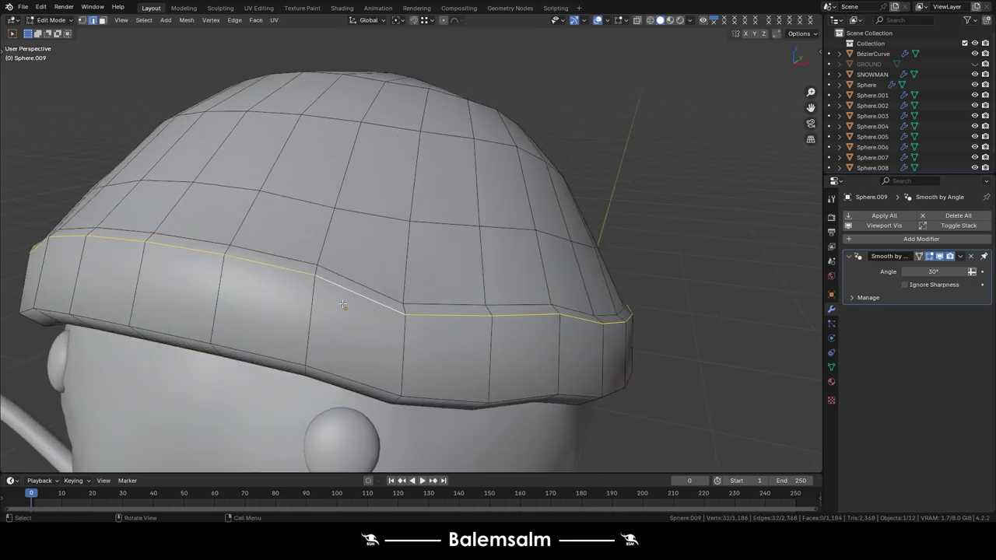
{"action": "key", "text": "g"}
{"action": "key", "text": "g"}
{"action": "left_click", "coordinate": [340, 299]}
From the right side view, re-apply Shade Auto Smooth to the hat.
{"action": "key", "text": "grave"}
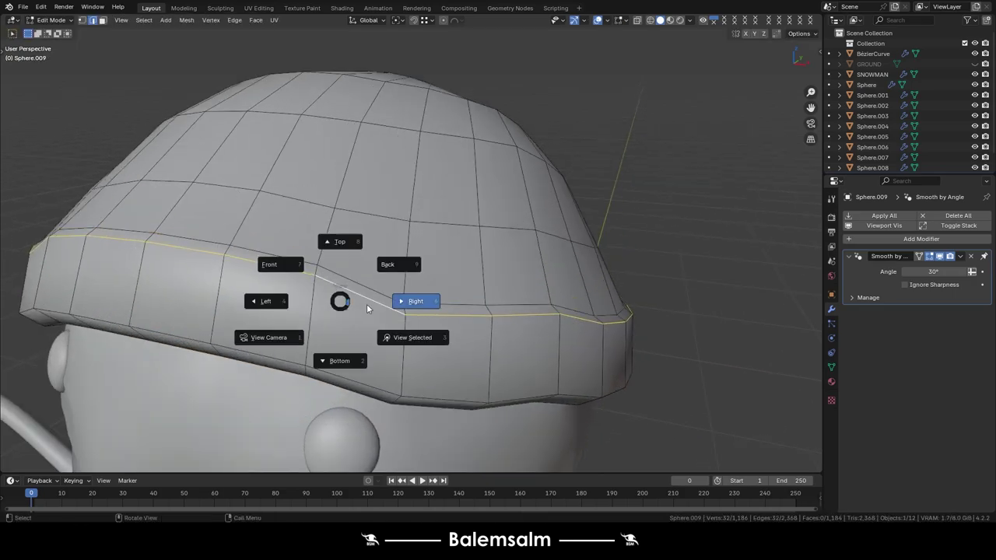
{"action": "left_click", "coordinate": [356, 301]}
{"action": "key", "text": "g"}
{"action": "key", "text": "Escape"}
{"action": "key", "text": "Tab"}
{"action": "scroll", "coordinate": [358, 299], "scroll_direction": "down", "scroll_amount": 5}
{"action": "mouse_move", "coordinate": [358, 299]}
{"action": "middle_mouse_down"}
{"action": "mouse_move", "coordinate": [434, 348]}
{"action": "mouse_move", "coordinate": [428, 164]}
{"action": "middle_mouse_up"}
{"action": "right_click", "coordinate": [428, 164]}
{"action": "left_click", "coordinate": [428, 164]}
{"action": "scroll", "coordinate": [444, 187], "scroll_direction": "up", "scroll_amount": 4}
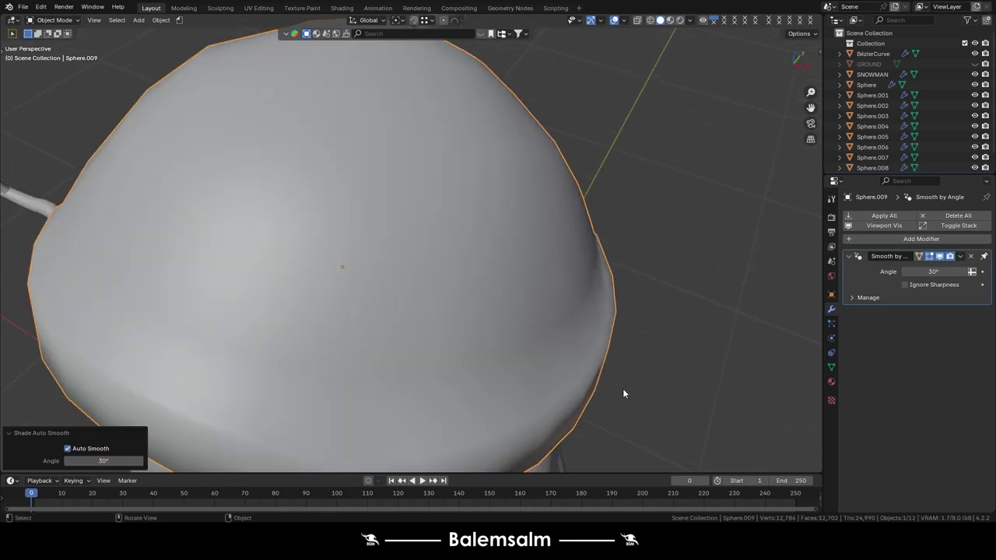
Mark the edge loop above the lower brim as sharp.
{"action": "key", "text": "Tab"}
{"action": "left_click", "coordinate": [560, 400], "text": "alt"}
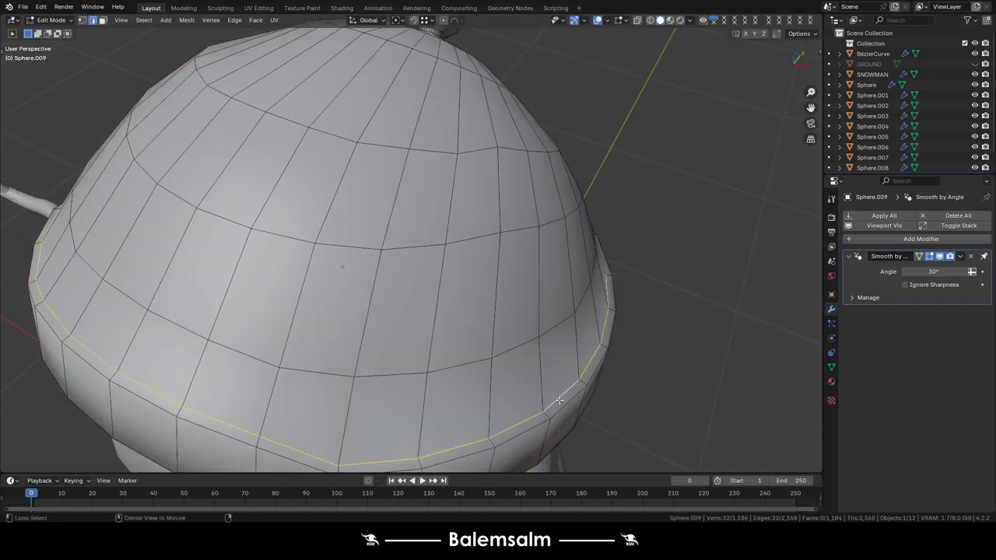
{"action": "right_click", "coordinate": [591, 327]}
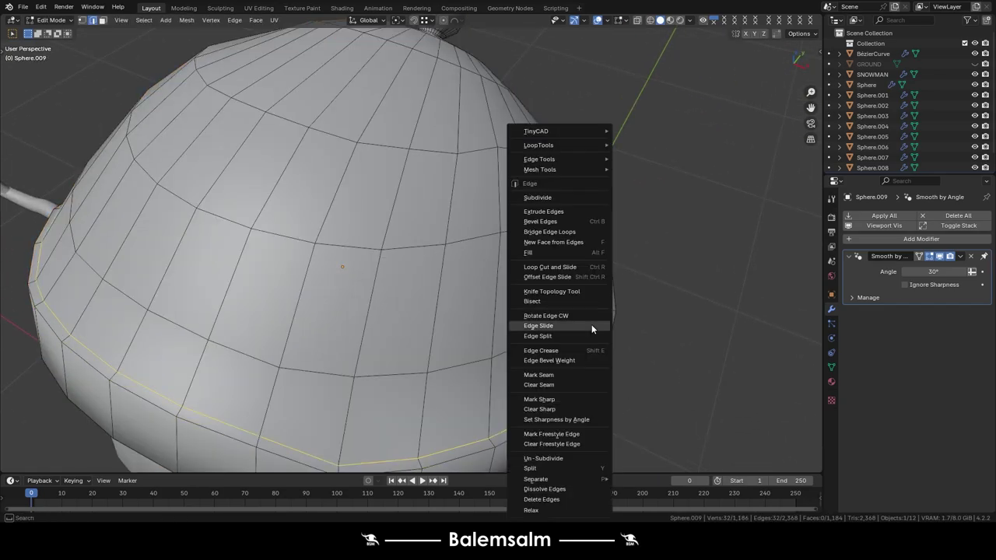
{"action": "left_click", "coordinate": [535, 398]}
{"action": "right_click", "coordinate": [503, 331]}
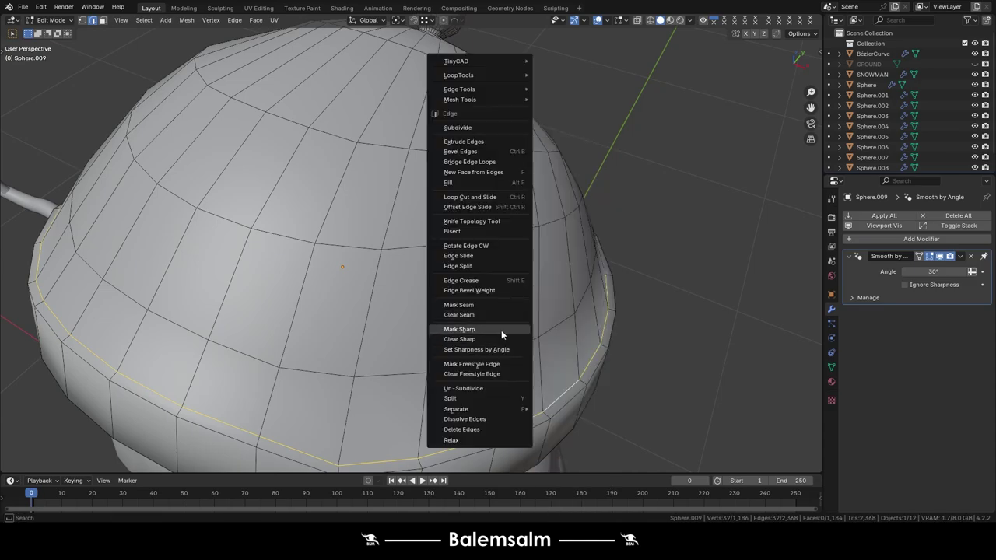
{"action": "left_click", "coordinate": [502, 330]}
Mark the cuff's upper and lower rim loops as sharp.
{"action": "key", "text": "Tab"}
{"action": "scroll", "coordinate": [653, 360], "scroll_direction": "down", "scroll_amount": 10}
{"action": "middle_click_drag", "start_coordinate": [609, 365], "coordinate": [391, 283]}
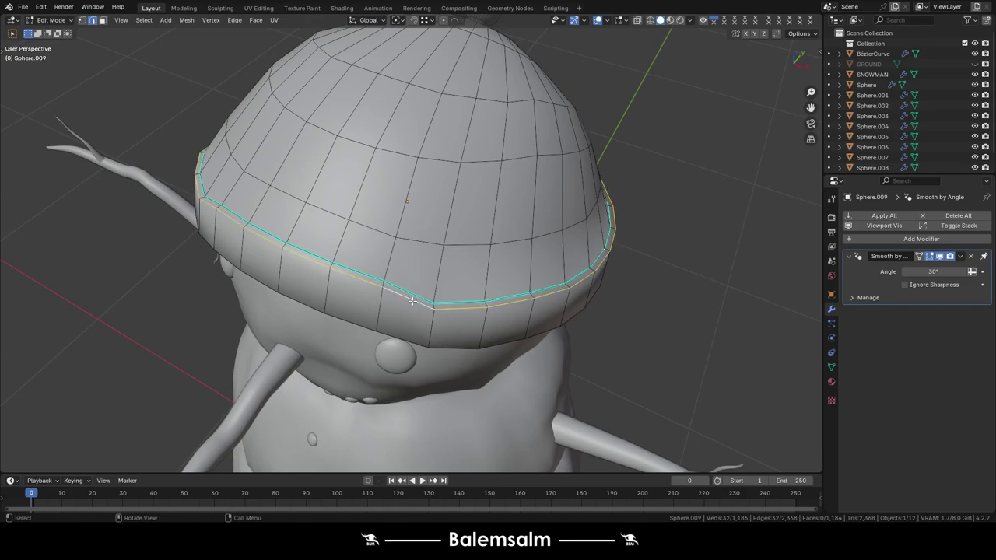
{"action": "right_click", "coordinate": [412, 298]}
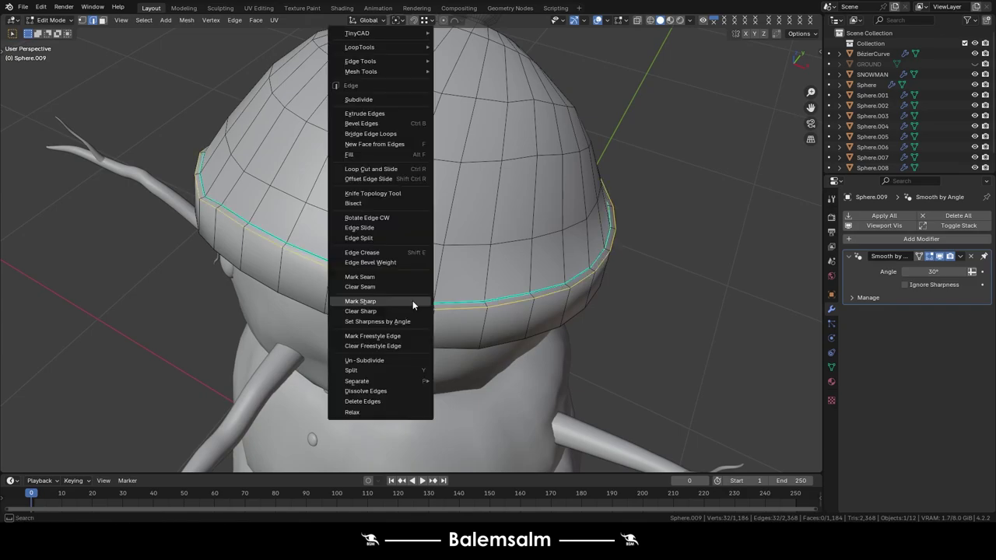
{"action": "left_click", "coordinate": [412, 300]}
{"action": "left_click", "coordinate": [477, 349], "text": "alt"}
{"action": "right_click", "coordinate": [477, 349]}
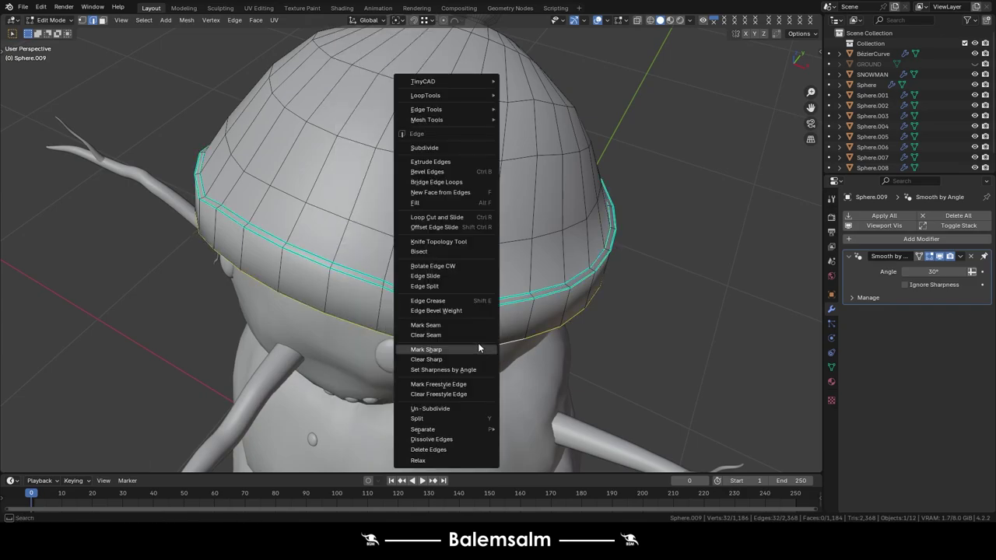
{"action": "left_click", "coordinate": [478, 342]}
Reapply auto smooth shading to the hat and check its side and back.
{"action": "key", "text": "Tab"}
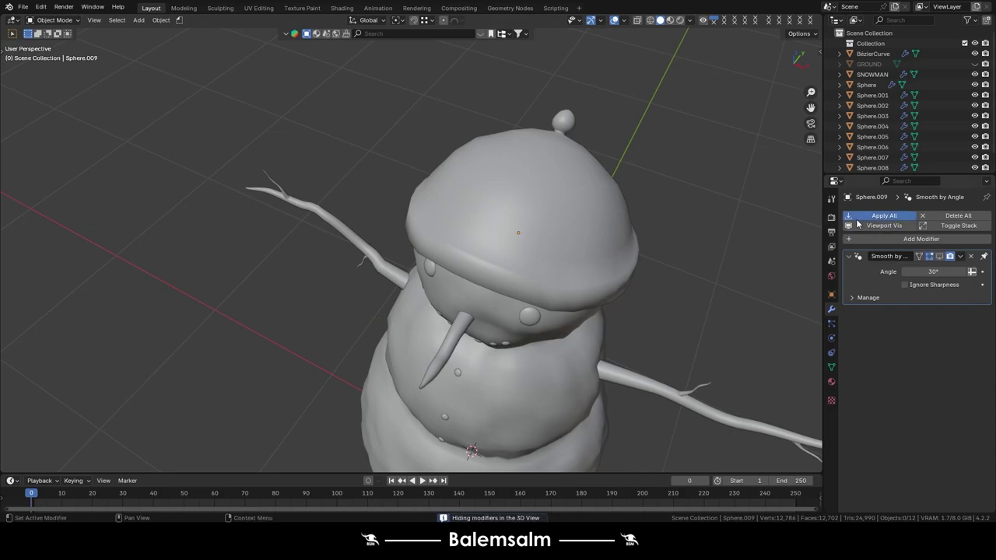
{"action": "mouse_move", "coordinate": [529, 280]}
{"action": "middle_mouse_down"}
{"action": "mouse_move", "coordinate": [497, 290]}
{"action": "mouse_move", "coordinate": [406, 267]}
{"action": "mouse_move", "coordinate": [394, 231]}
{"action": "mouse_move", "coordinate": [447, 328]}
{"action": "middle_mouse_up"}
{"action": "right_click", "coordinate": [448, 333]}
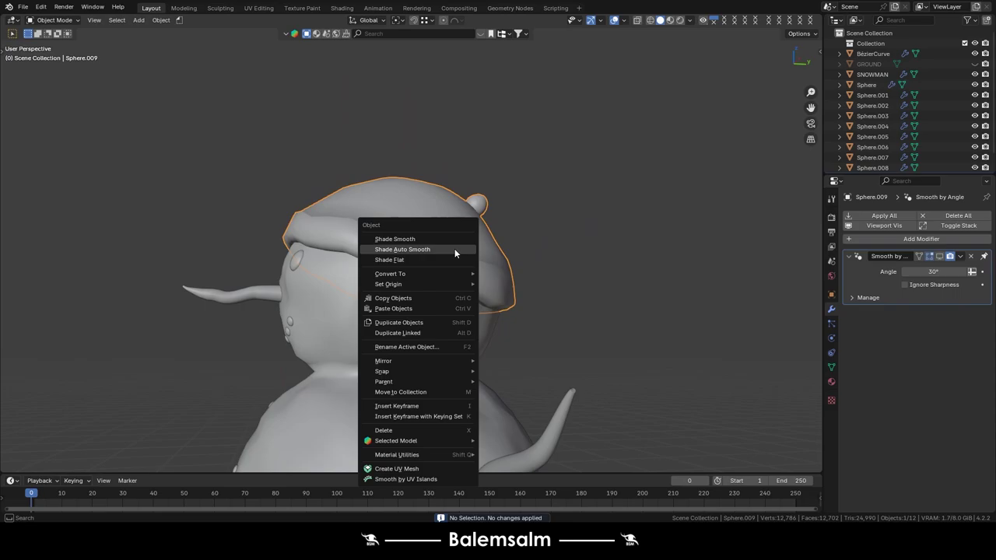
{"action": "left_click", "coordinate": [454, 249]}
Inspect the hat mesh in X-ray Edit Mode, then orbit around the snowman.
{"action": "key", "text": "Tab"}
{"action": "scroll", "coordinate": [438, 284], "scroll_direction": "up", "scroll_amount": 3}
{"action": "scroll", "coordinate": [357, 305], "scroll_direction": "up", "scroll_amount": 2}
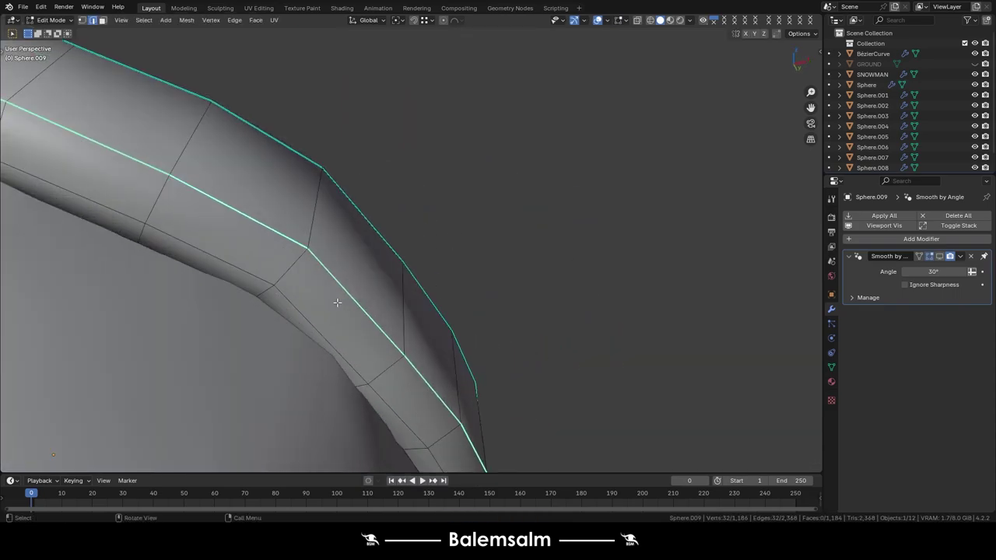
{"action": "key", "text": "alt+z"}
{"action": "key", "text": "alt+z"}
{"action": "scroll", "coordinate": [370, 311], "scroll_direction": "down", "scroll_amount": 2}
{"action": "key", "text": "Tab"}
{"action": "scroll", "coordinate": [370, 310], "scroll_direction": "down", "scroll_amount": 5}
{"action": "mouse_move", "coordinate": [369, 309]}
{"action": "middle_mouse_down"}
{"action": "mouse_move", "coordinate": [423, 329]}
{"action": "mouse_move", "coordinate": [414, 279]}
{"action": "mouse_move", "coordinate": [481, 362]}
{"action": "mouse_move", "coordinate": [394, 333]}
{"action": "mouse_move", "coordinate": [390, 368]}
{"action": "middle_mouse_up"}
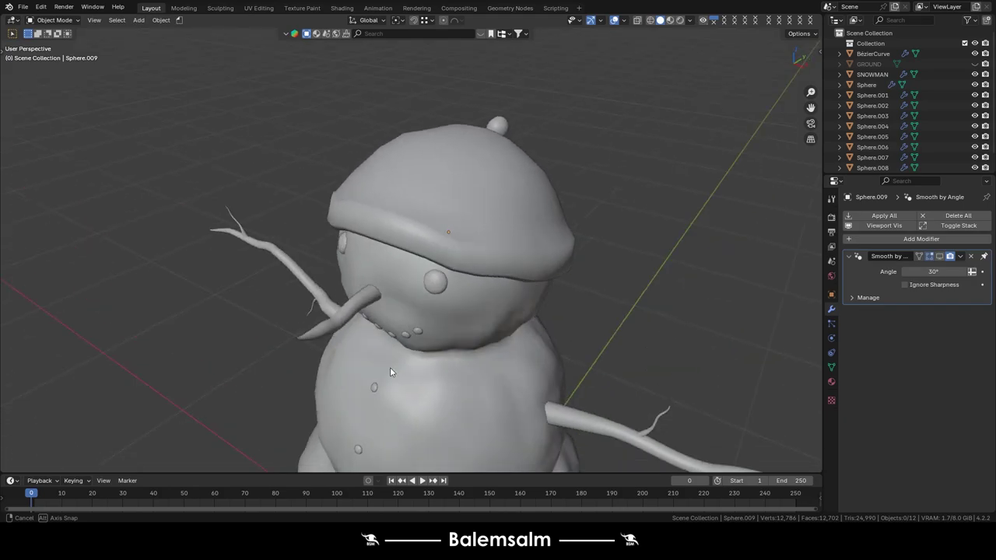
Check the hat from the front view with X-ray, then look down at the snowman.
{"action": "key", "text": "grave"}
{"action": "left_click", "coordinate": [374, 345]}
{"action": "left_click", "coordinate": [493, 232]}
{"action": "key", "text": "Tab"}
{"action": "scroll", "coordinate": [493, 232], "scroll_direction": "up", "scroll_amount": 4}
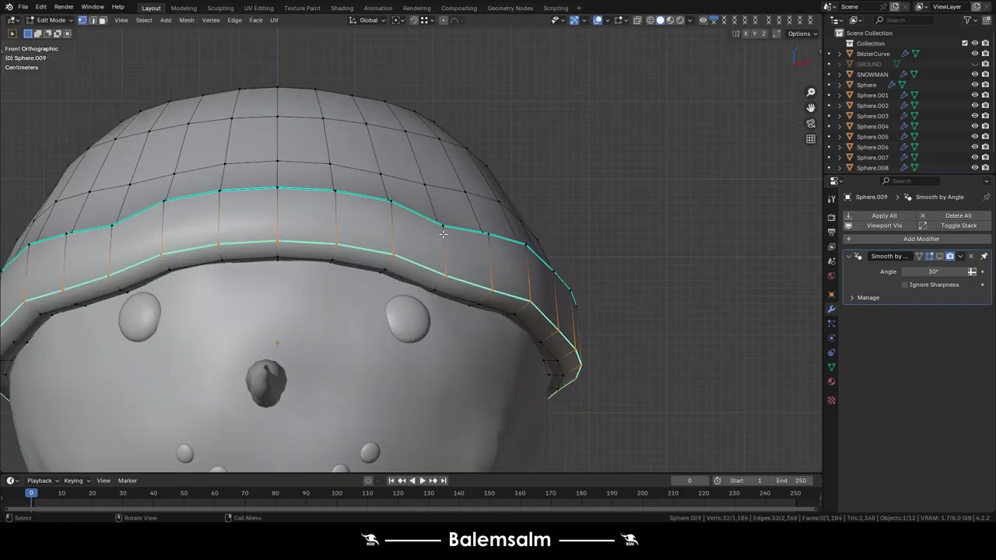
{"action": "key", "text": "alt+z"}
{"action": "key", "text": "alt+z"}
{"action": "key", "text": "Tab"}
{"action": "scroll", "coordinate": [448, 242], "scroll_direction": "down", "scroll_amount": 6}
{"action": "scroll", "coordinate": [505, 234], "scroll_direction": "down", "scroll_amount": 5}
{"action": "mouse_move", "coordinate": [544, 232]}
{"action": "middle_mouse_down"}
{"action": "mouse_move", "coordinate": [506, 285]}
{"action": "mouse_move", "coordinate": [448, 292]}
{"action": "mouse_move", "coordinate": [541, 252]}
{"action": "mouse_move", "coordinate": [631, 299]}
{"action": "mouse_move", "coordinate": [370, 283]}
{"action": "mouse_move", "coordinate": [437, 294]}
{"action": "middle_mouse_up"}
{"action": "scroll", "coordinate": [371, 284], "scroll_direction": "up", "scroll_amount": 4}
Select a strip of front cuff faces and start lowering them along Z by 0.01083 m.
{"action": "key", "text": "Tab"}
{"action": "key", "text": "3"}
{"action": "scroll", "coordinate": [424, 358], "scroll_direction": "up", "scroll_amount": 2}
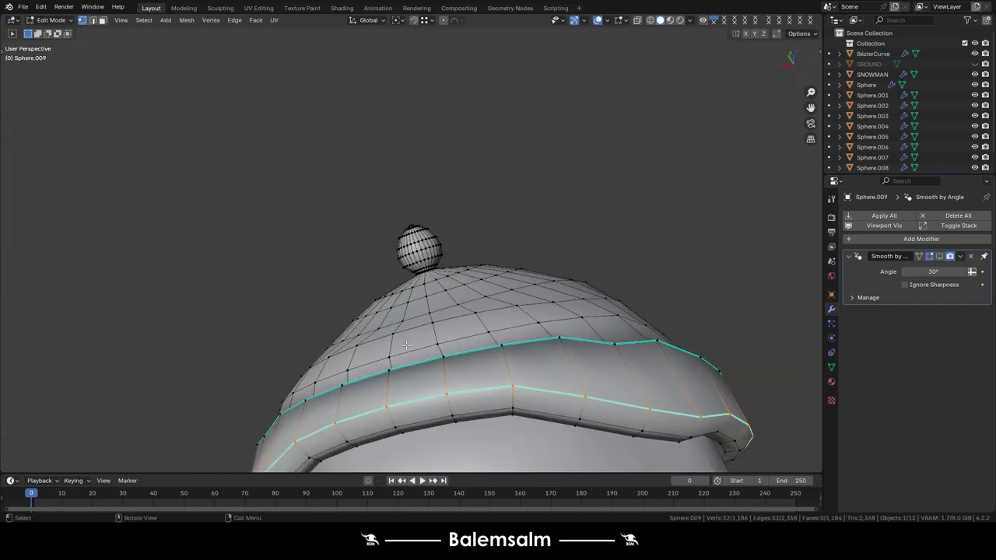
{"action": "middle_click_drag", "start_coordinate": [424, 358], "coordinate": [466, 327]}
{"action": "left_click", "coordinate": [466, 311]}
{"action": "scroll", "coordinate": [305, 303], "scroll_direction": "up", "scroll_amount": 2}
{"action": "left_click", "coordinate": [305, 303], "text": "ctrl"}
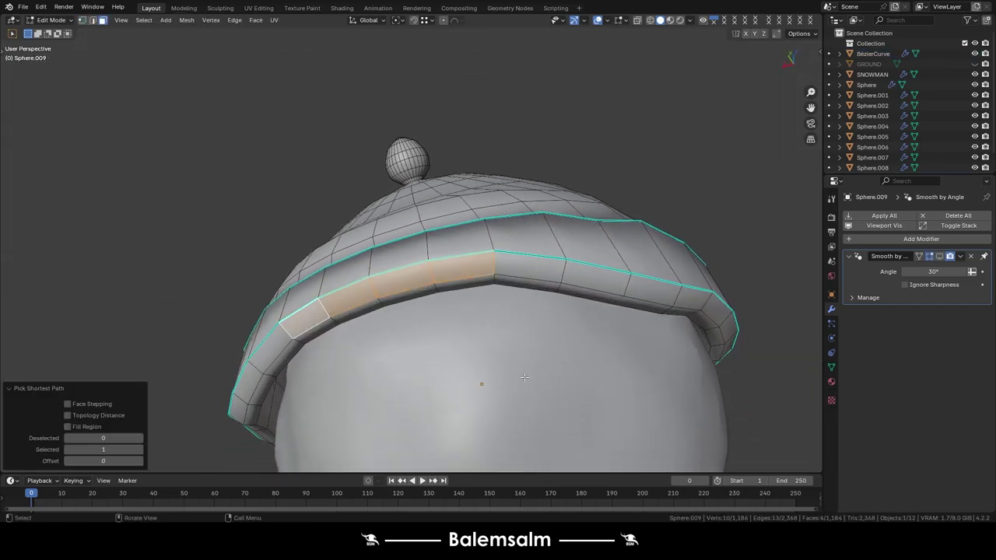
{"action": "key", "text": "g"}
{"action": "key", "text": "z"}
{"action": "key", "text": "Escape"}
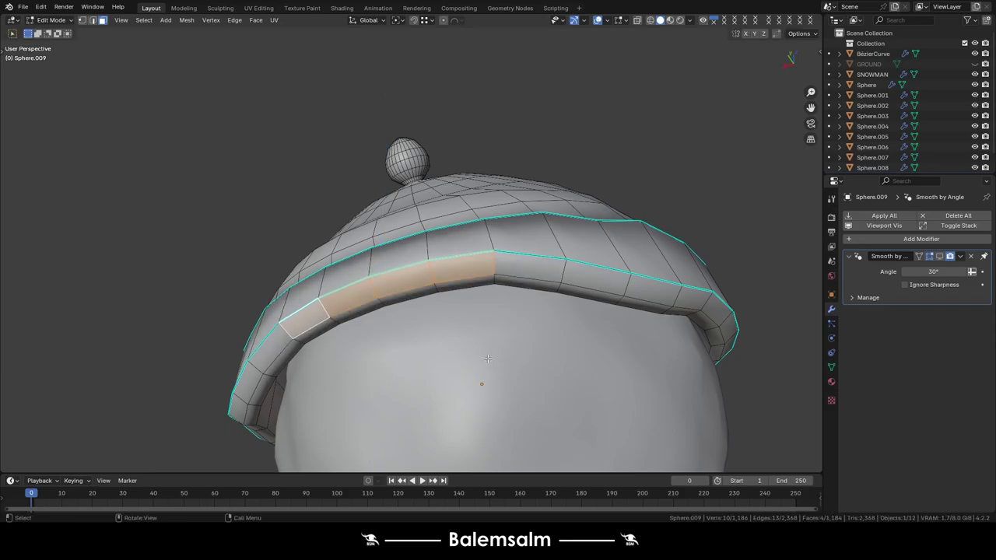
Lower the selected front cuff faces along Z with proportional falloff.
{"action": "key", "text": "g"}
{"action": "key", "text": "z"}
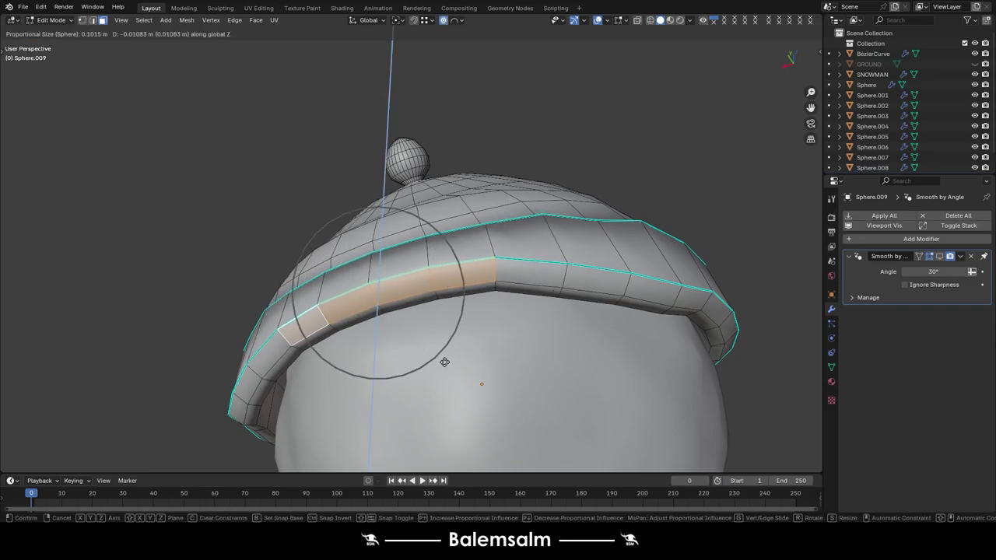
{"action": "scroll", "coordinate": [444, 359], "scroll_direction": "down", "scroll_amount": 4}
{"action": "scroll", "coordinate": [442, 364], "scroll_direction": "up", "scroll_amount": 8}
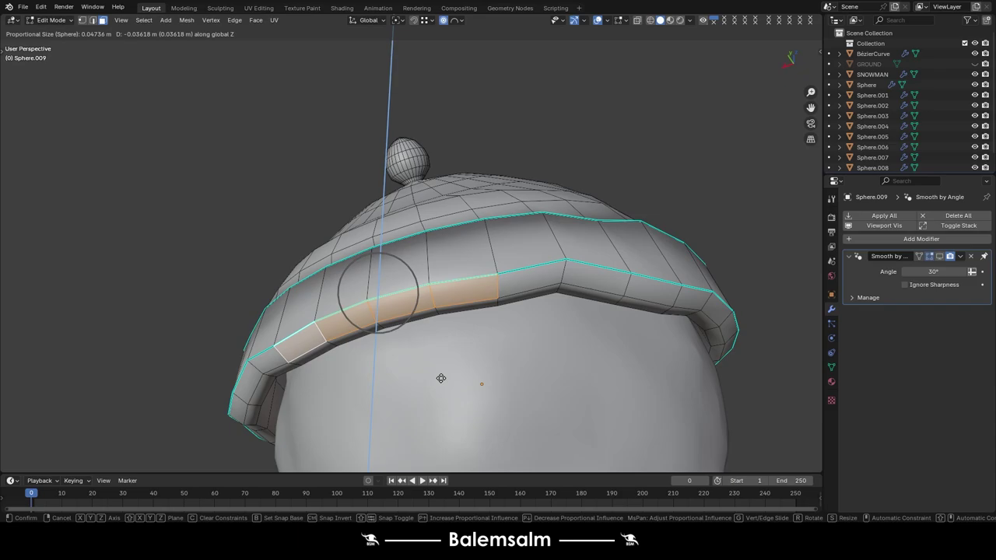
{"action": "left_click", "coordinate": [438, 378]}
{"action": "key", "text": "Tab"}
{"action": "mouse_move", "coordinate": [407, 276]}
{"action": "middle_mouse_down"}
{"action": "mouse_move", "coordinate": [506, 366]}
{"action": "mouse_move", "coordinate": [516, 277]}
{"action": "mouse_move", "coordinate": [486, 326]}
{"action": "middle_mouse_up"}
Select the cuff's side edges and lower them 0.013285 m along Z with soft falloff.
{"action": "key", "text": "Tab"}
{"action": "scroll", "coordinate": [426, 286], "scroll_direction": "up", "scroll_amount": 5}
{"action": "scroll", "coordinate": [485, 259], "scroll_direction": "up", "scroll_amount": 3}
{"action": "key", "text": "2"}
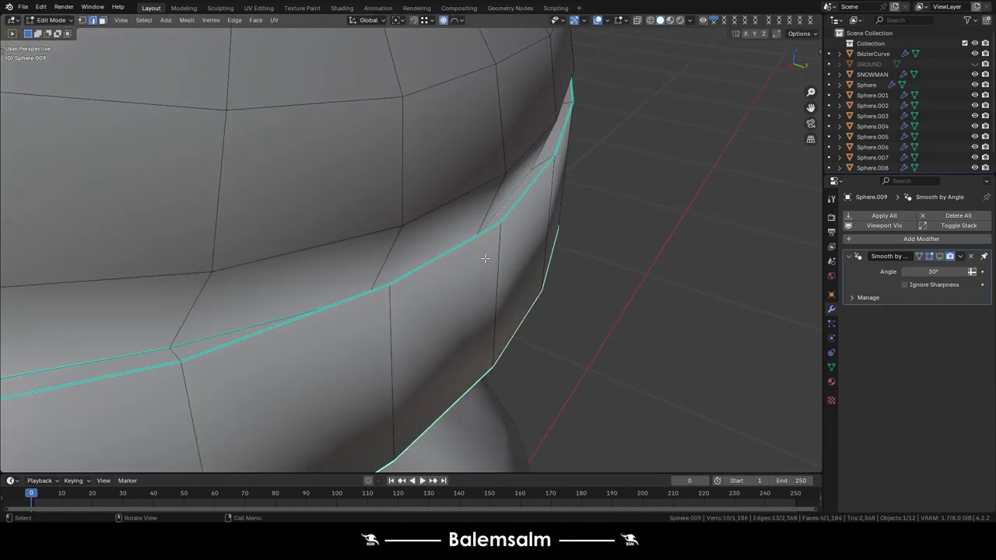
{"action": "left_click", "coordinate": [502, 221]}
{"action": "scroll", "coordinate": [496, 265], "scroll_direction": "down", "scroll_amount": 2}
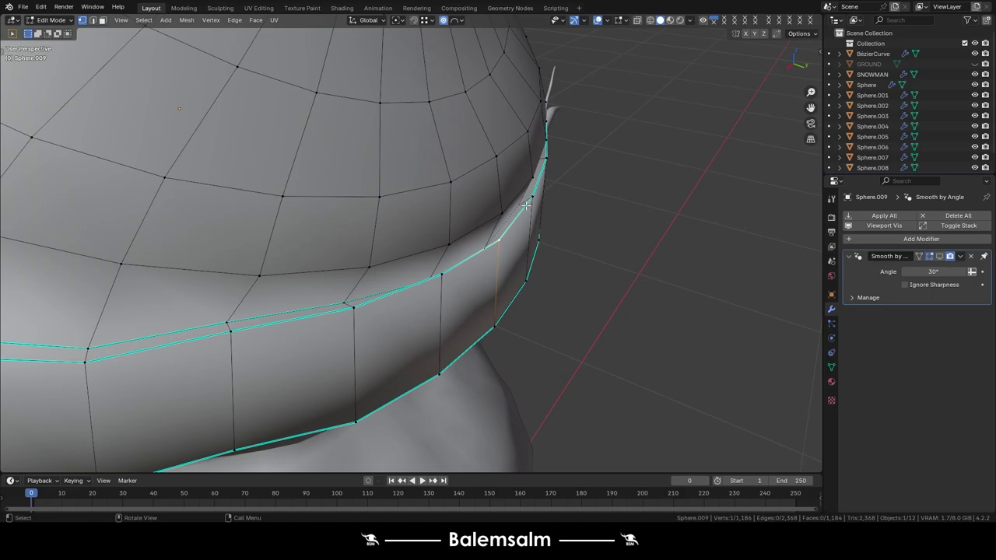
{"action": "left_click", "coordinate": [337, 312], "text": "ctrl"}
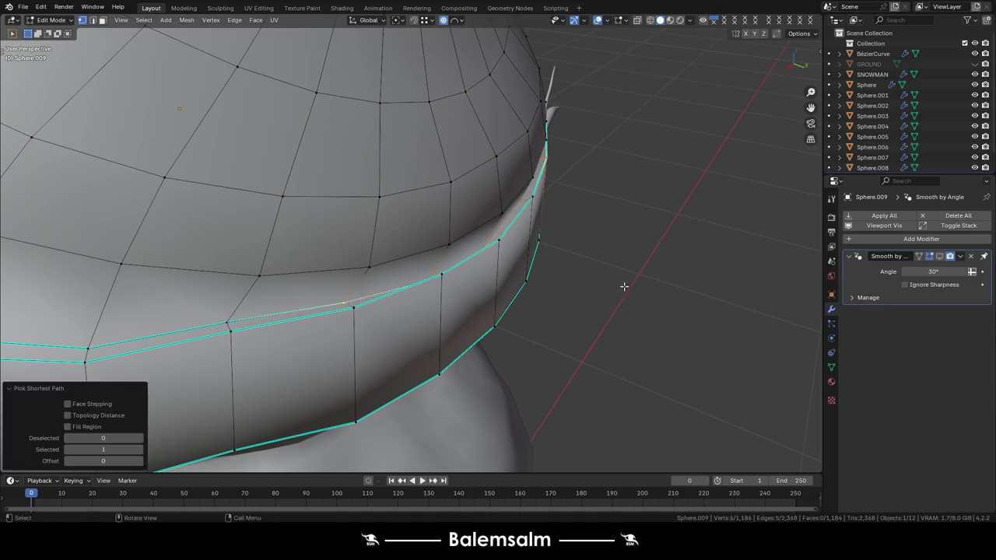
{"action": "key", "text": "ctrl+z"}
{"action": "left_click", "coordinate": [440, 280], "text": "ctrl"}
{"action": "key", "text": "g"}
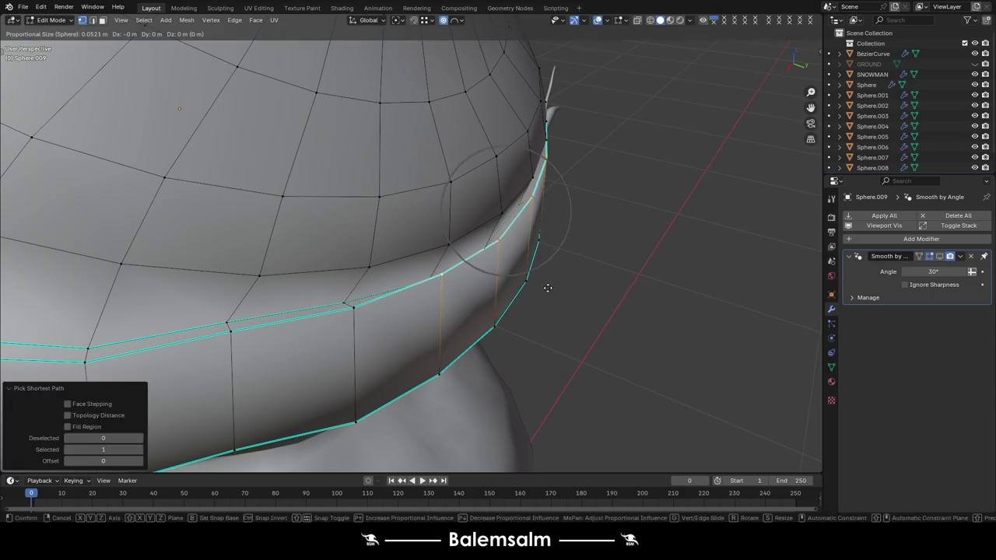
{"action": "key", "text": "z"}
{"action": "left_click", "coordinate": [539, 301]}
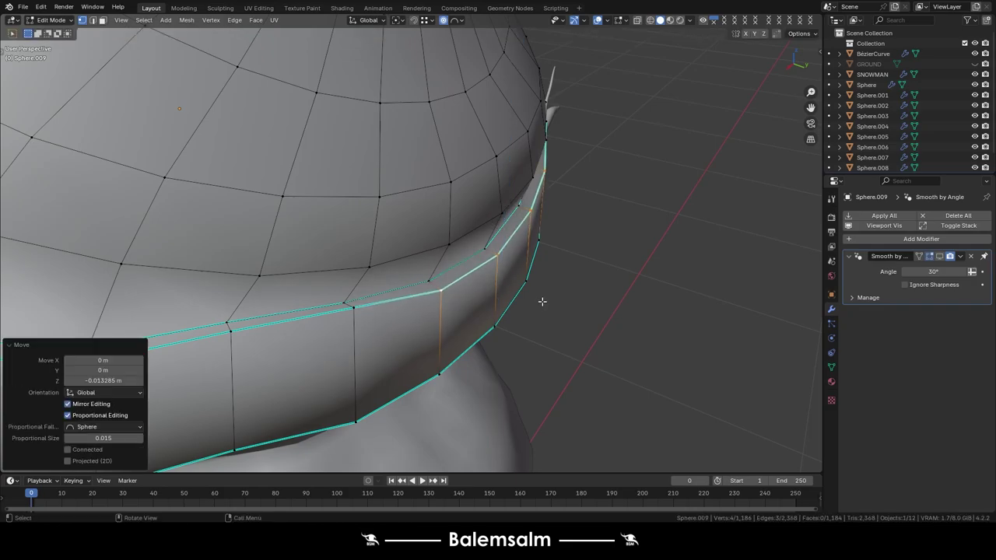
{"action": "key", "text": "Tab"}
{"action": "scroll", "coordinate": [537, 302], "scroll_direction": "down", "scroll_amount": 5}
Apply the hat's smoothing modifier to make it permanent.
{"action": "middle_click_drag", "start_coordinate": [588, 324], "coordinate": [480, 262]}
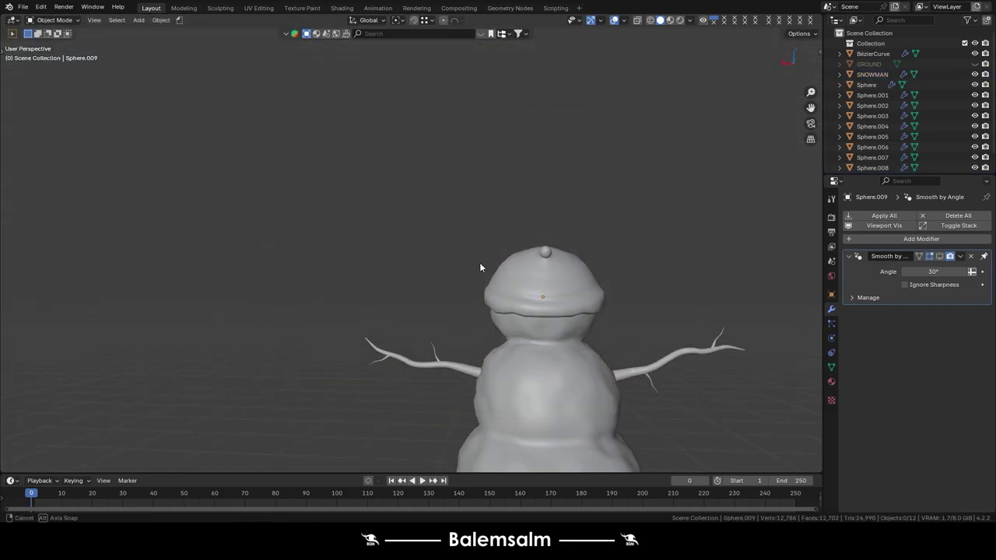
{"action": "scroll", "coordinate": [540, 286], "scroll_direction": "up", "scroll_amount": 3}
{"action": "right_click", "coordinate": [565, 246]}
{"action": "mouse_move", "coordinate": [630, 298]}
{"action": "middle_mouse_down"}
{"action": "mouse_move", "coordinate": [757, 336]}
{"action": "mouse_move", "coordinate": [715, 325]}
{"action": "mouse_move", "coordinate": [716, 275]}
{"action": "middle_mouse_up"}
{"action": "left_click", "coordinate": [884, 215]}
{"action": "mouse_move", "coordinate": [506, 234]}
{"action": "middle_mouse_down"}
{"action": "mouse_move", "coordinate": [340, 216]}
{"action": "mouse_move", "coordinate": [249, 178]}
{"action": "middle_mouse_up"}
{"action": "key", "text": "Tab"}
{"action": "key", "text": "Tab"}
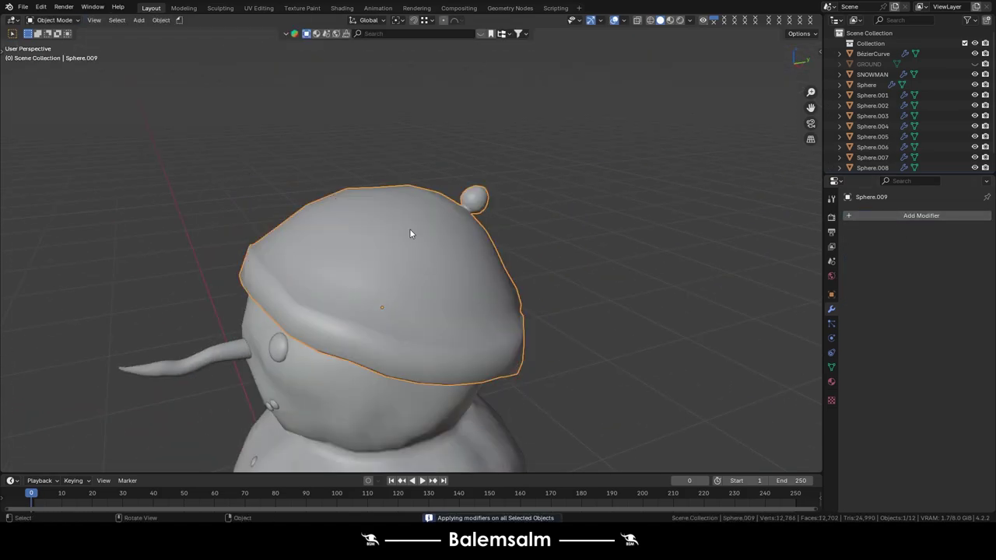
{"action": "key", "text": "Tab"}
{"action": "scroll", "coordinate": [448, 248], "scroll_direction": "up", "scroll_amount": 2}
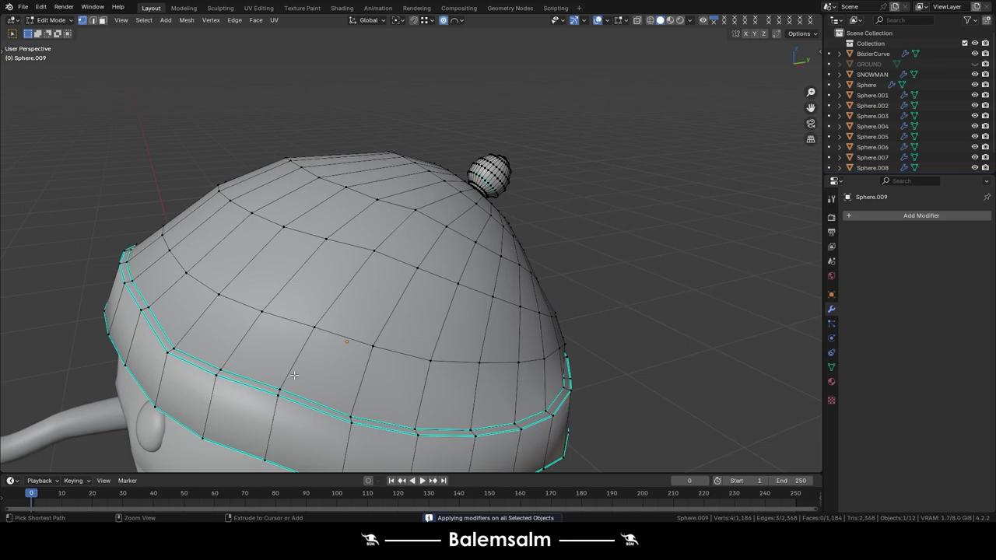
Add three edge loops across the hat crown, up to near the bobble.
{"action": "key", "text": "ctrl+r"}
{"action": "left_click", "coordinate": [311, 327]}
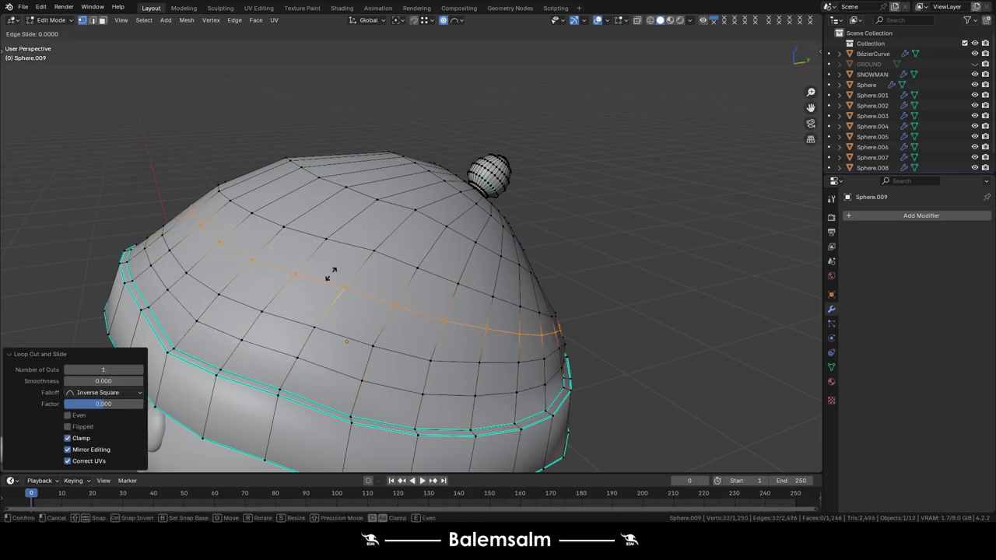
{"action": "key", "text": "ctrl+r"}
{"action": "left_click", "coordinate": [397, 228]}
{"action": "right_click", "coordinate": [397, 228]}
{"action": "key", "text": "ctrl+r"}
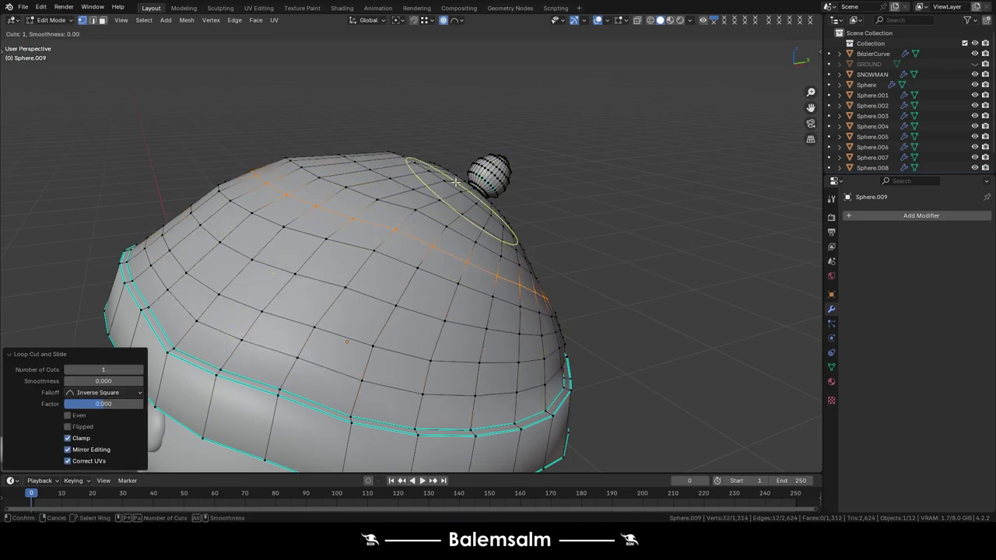
{"action": "left_click", "coordinate": [455, 182]}
{"action": "right_click", "coordinate": [420, 228]}
Cut an edge loop in the hat band, slid 0.369, and extrude the band into a thicker brim.
{"action": "key", "text": "ctrl+r"}
{"action": "left_click", "coordinate": [288, 423]}
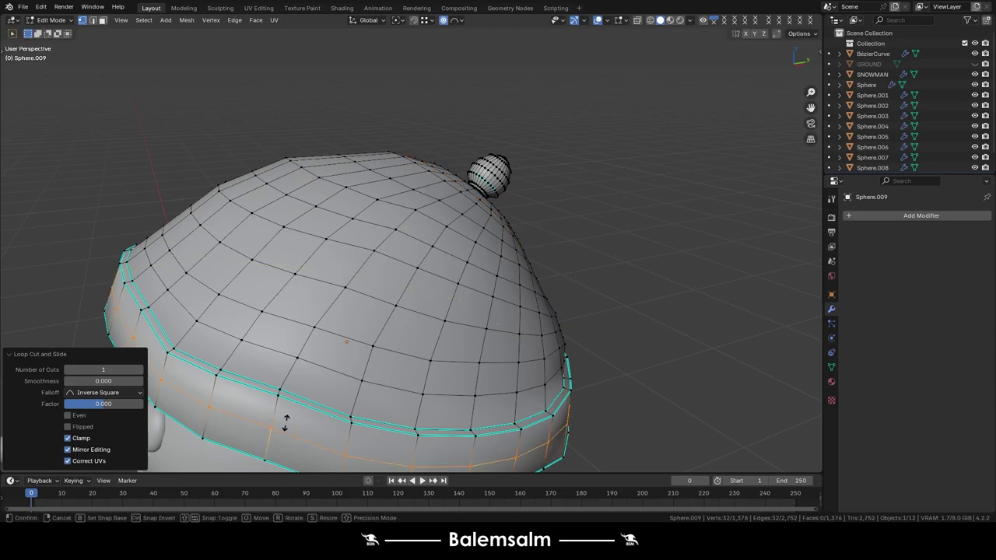
{"action": "middle_click_drag", "start_coordinate": [424, 383], "coordinate": [466, 320]}
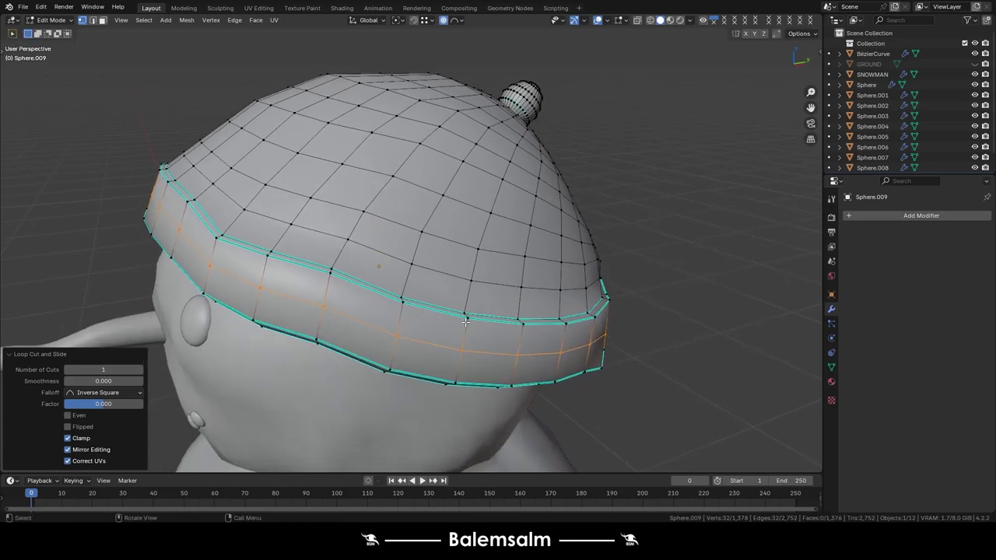
{"action": "left_click", "coordinate": [471, 381]}
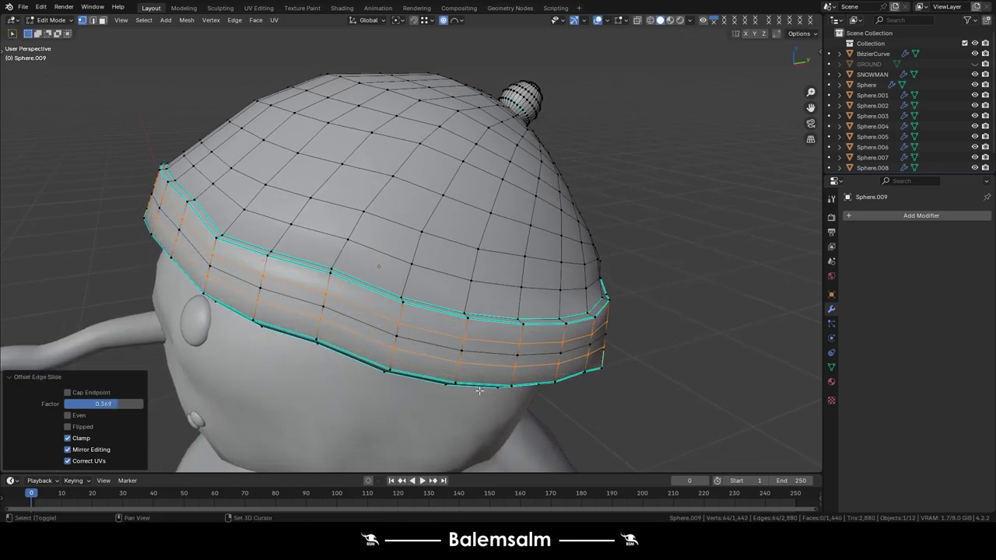
{"action": "key", "text": "2"}
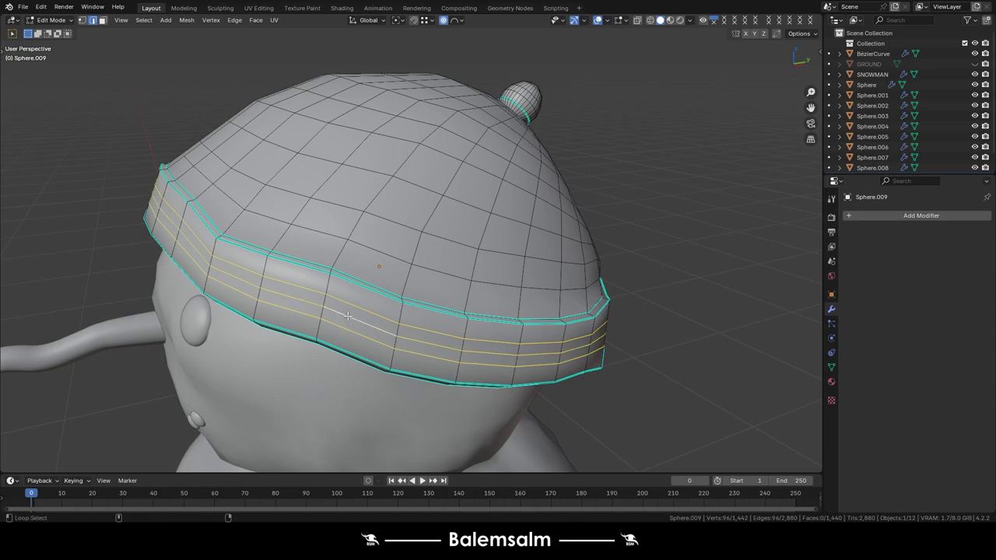
{"action": "key", "text": "e"}
{"action": "left_click", "coordinate": [442, 384]}
Return to Object Mode and switch to the Sculpting workspace, framing the hat.
{"action": "key", "text": "Tab"}
{"action": "scroll", "coordinate": [393, 309], "scroll_direction": "down", "scroll_amount": 5}
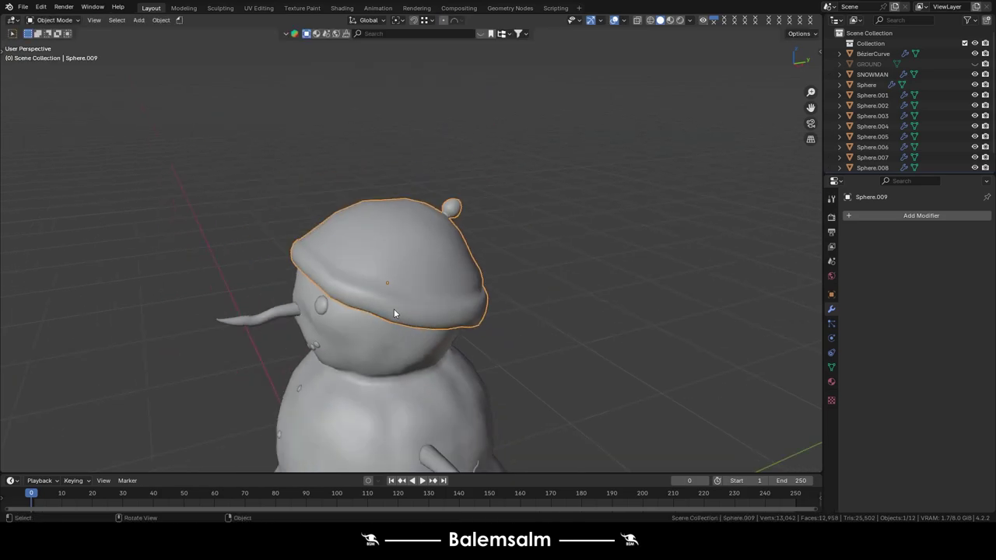
{"action": "mouse_move", "coordinate": [394, 314]}
{"action": "middle_mouse_down"}
{"action": "mouse_move", "coordinate": [500, 267]}
{"action": "mouse_move", "coordinate": [589, 355]}
{"action": "mouse_move", "coordinate": [405, 322]}
{"action": "mouse_move", "coordinate": [467, 296]}
{"action": "middle_mouse_up"}
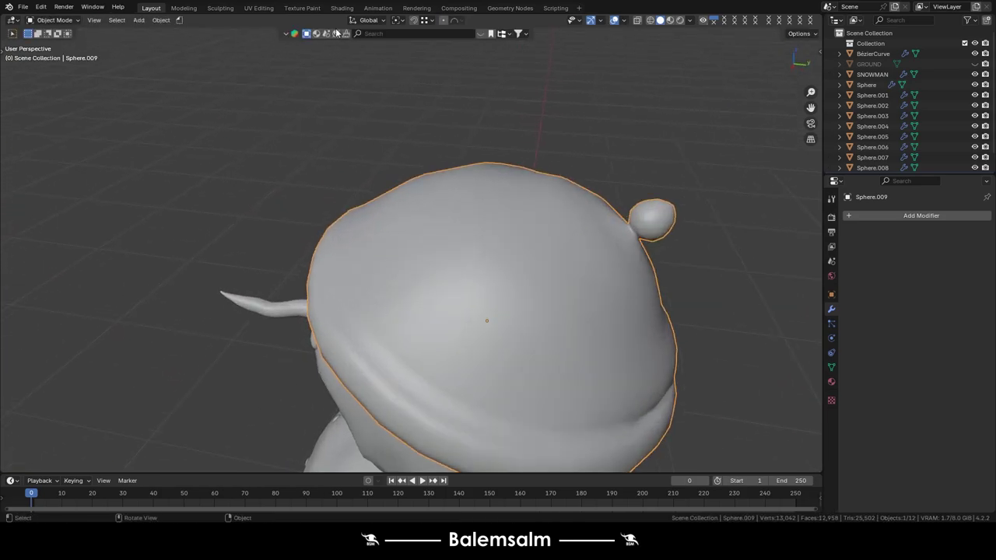
{"action": "left_click", "coordinate": [220, 8]}
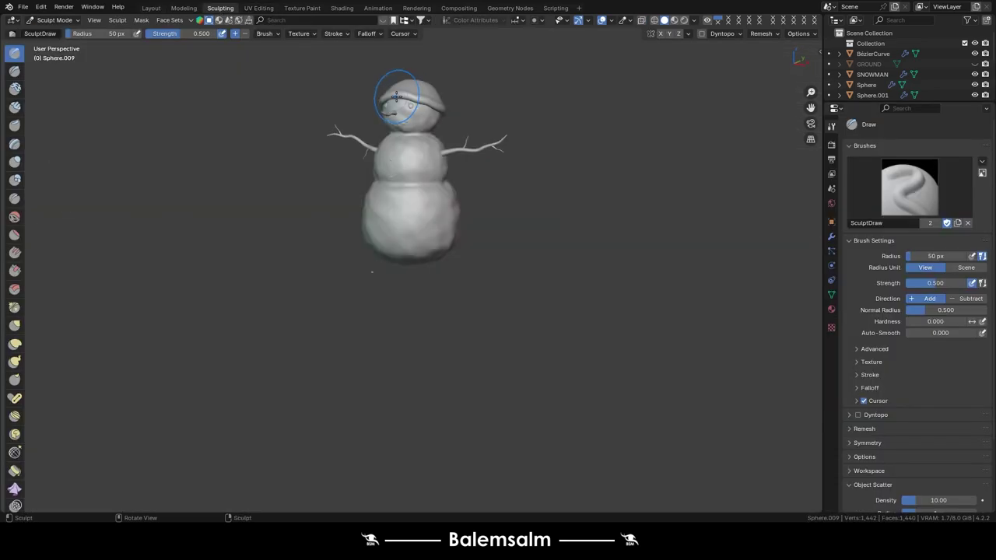
{"action": "scroll", "coordinate": [397, 96], "scroll_direction": "up", "scroll_amount": 3}
{"action": "middle_click_drag", "start_coordinate": [395, 89], "coordinate": [318, 188]}
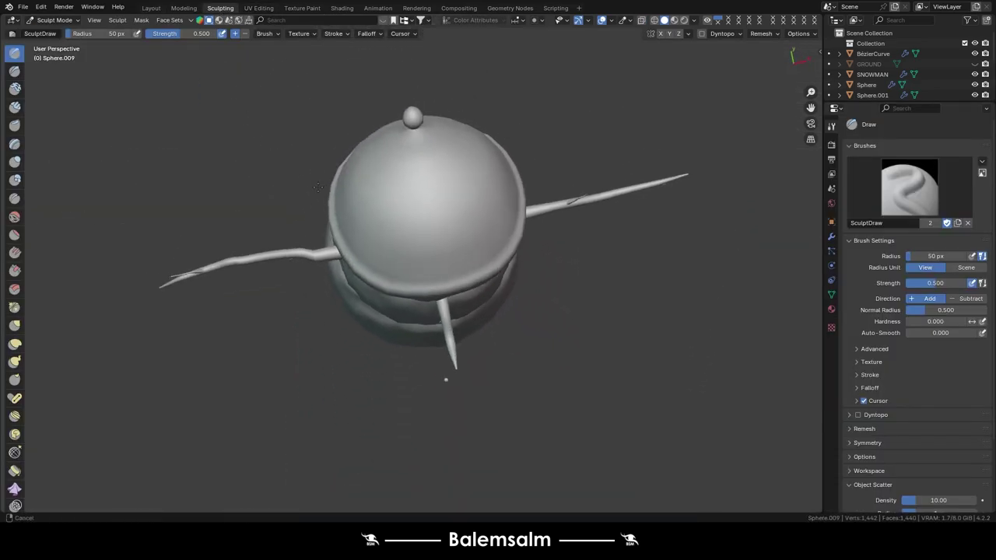
{"action": "scroll", "coordinate": [319, 187], "scroll_direction": "up", "scroll_amount": 3}
{"action": "mouse_move", "coordinate": [498, 458]}
{"action": "middle_mouse_down"}
{"action": "mouse_move", "coordinate": [445, 205]}
{"action": "mouse_move", "coordinate": [350, 249]}
{"action": "middle_mouse_up"}
Pick the Cloth brush and show its tool settings in the N side panel.
{"action": "left_click", "coordinate": [15, 90]}
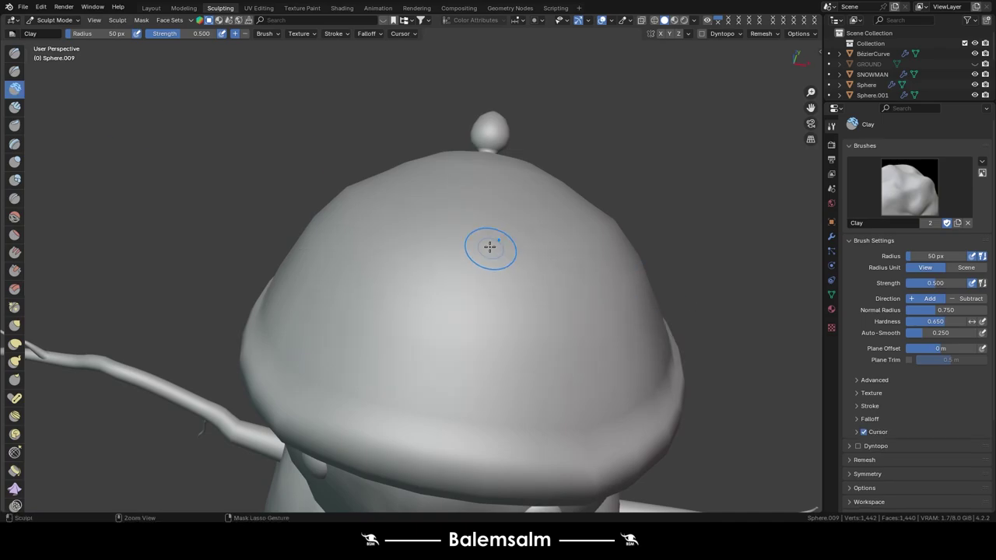
{"action": "scroll", "coordinate": [8, 372], "scroll_direction": "down", "scroll_amount": 3}
{"action": "left_click", "coordinate": [14, 385]}
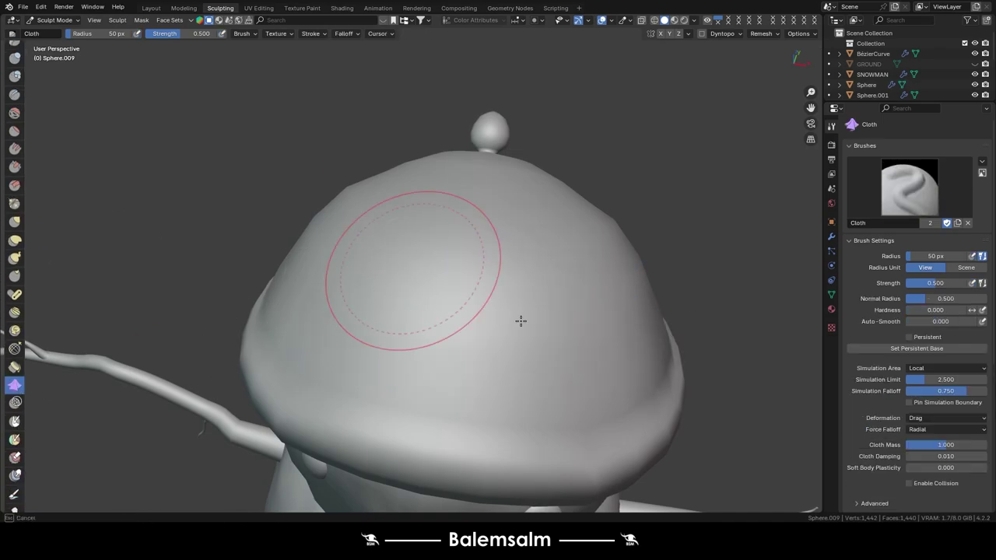
{"action": "key", "text": "n"}
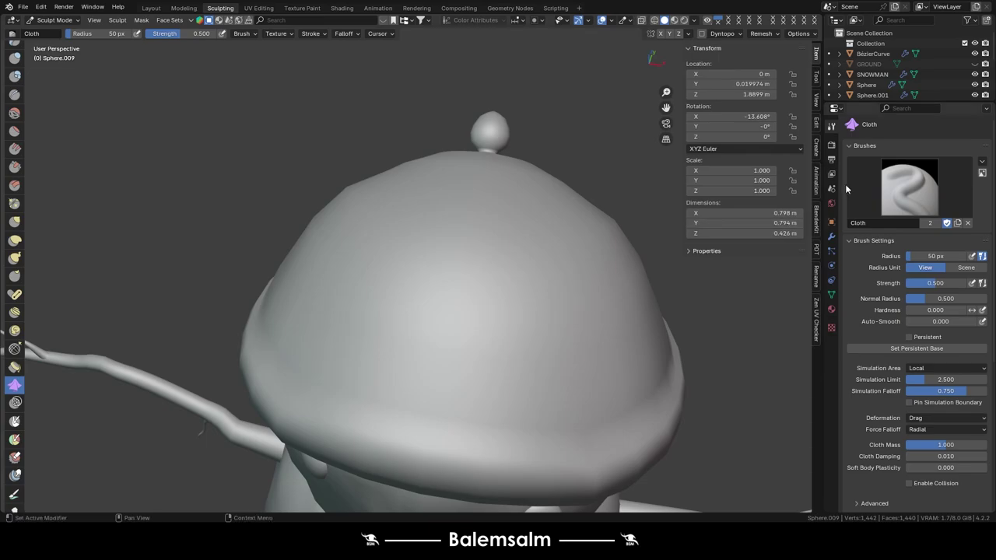
{"action": "left_click", "coordinate": [817, 75]}
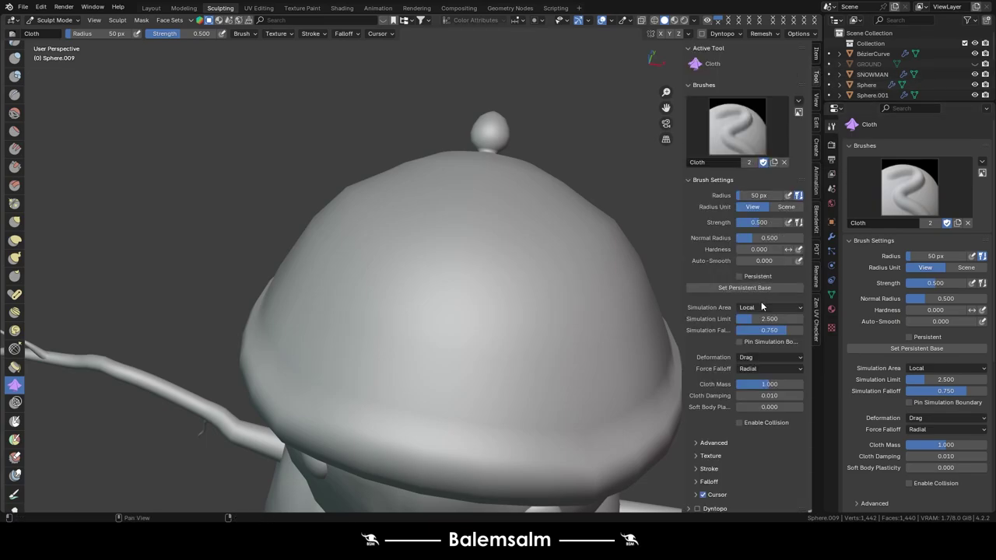
{"action": "left_click", "coordinate": [766, 356]}
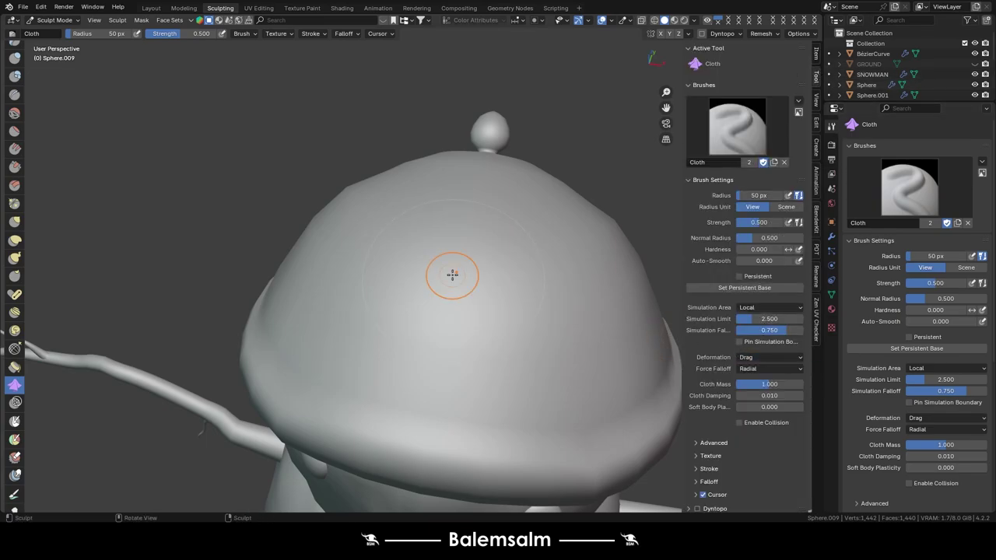
Enlarge the Cloth brush radius from 50 px to 310 px and try a stroke on the hat.
{"action": "key", "text": "f"}
{"action": "left_click", "coordinate": [537, 302]}
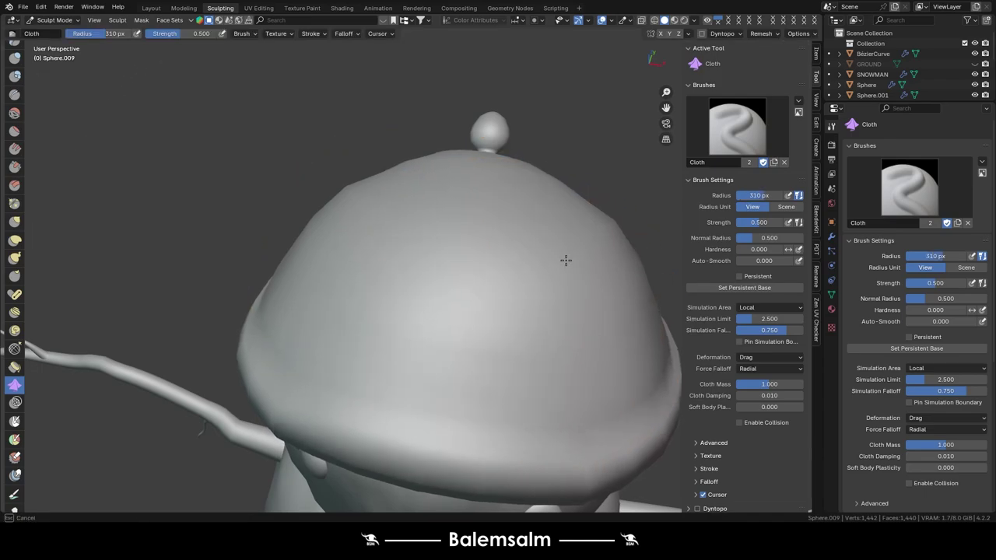
{"action": "scroll", "coordinate": [569, 329], "scroll_direction": "down", "scroll_amount": 5}
{"action": "mouse_move", "coordinate": [451, 260]}
{"action": "middle_mouse_down"}
{"action": "mouse_move", "coordinate": [495, 342]}
{"action": "mouse_move", "coordinate": [465, 296]}
{"action": "mouse_move", "coordinate": [389, 289]}
{"action": "middle_mouse_up"}
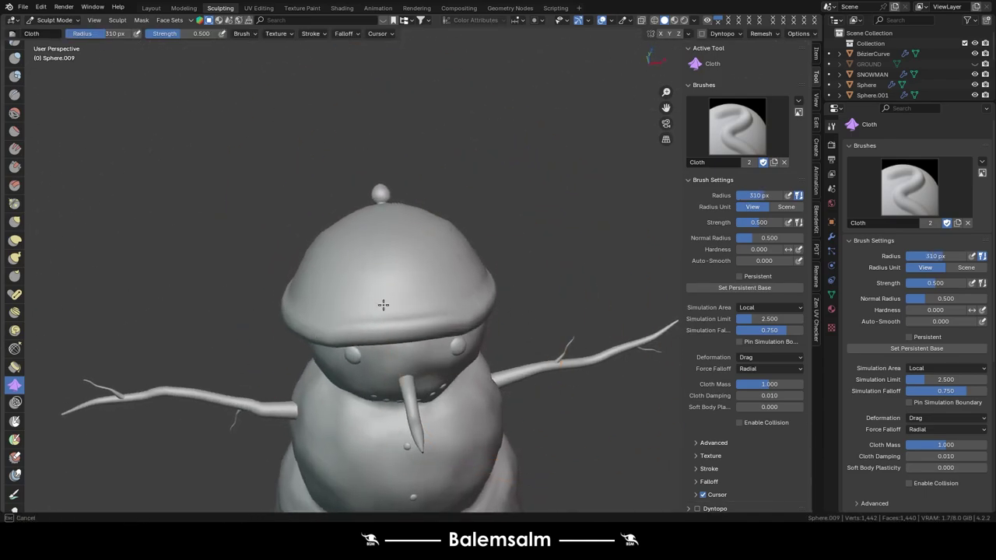
{"action": "left_click_drag", "start_coordinate": [393, 291], "coordinate": [369, 275]}
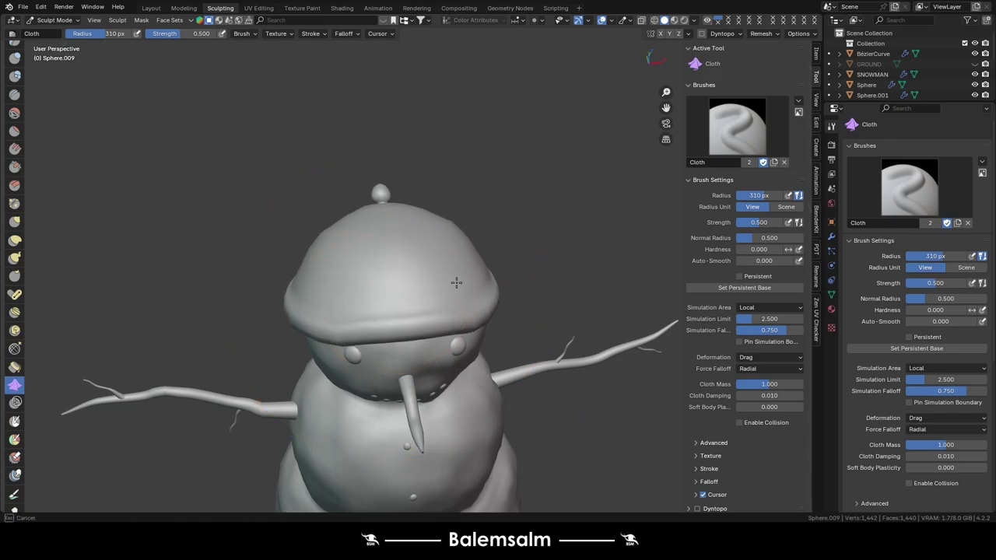
In Layout, subdivide the whole hat mesh once, from 1,440 to 5,760 faces.
{"action": "scroll", "coordinate": [446, 272], "scroll_direction": "up", "scroll_amount": 4}
{"action": "key", "text": "g"}
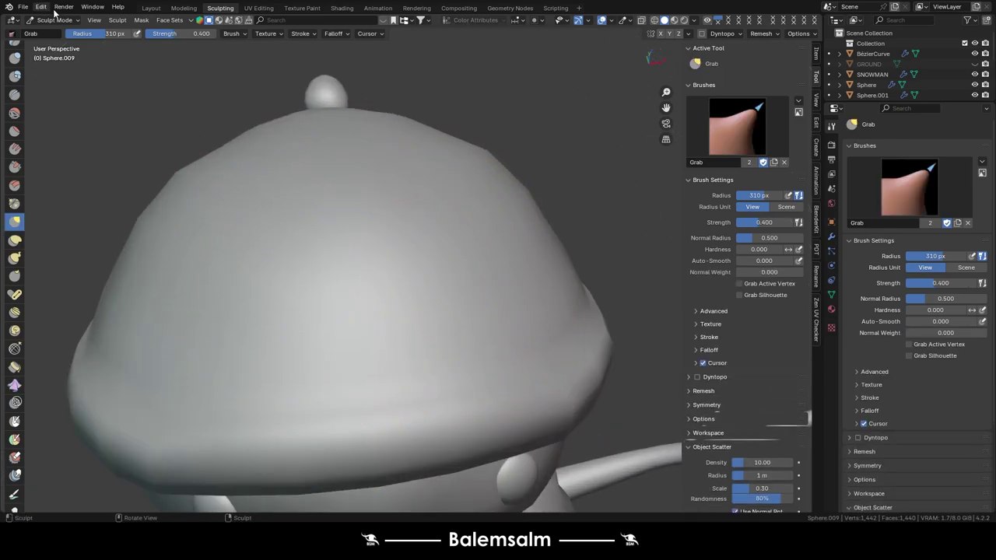
{"action": "left_click", "coordinate": [151, 7]}
{"action": "key", "text": "Tab"}
{"action": "key", "text": "a"}
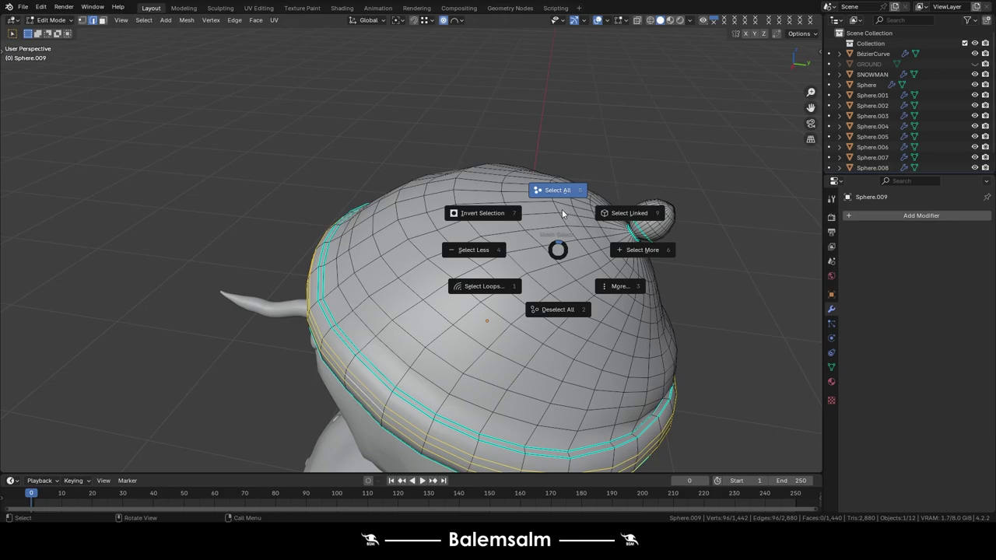
{"action": "left_click", "coordinate": [560, 97]}
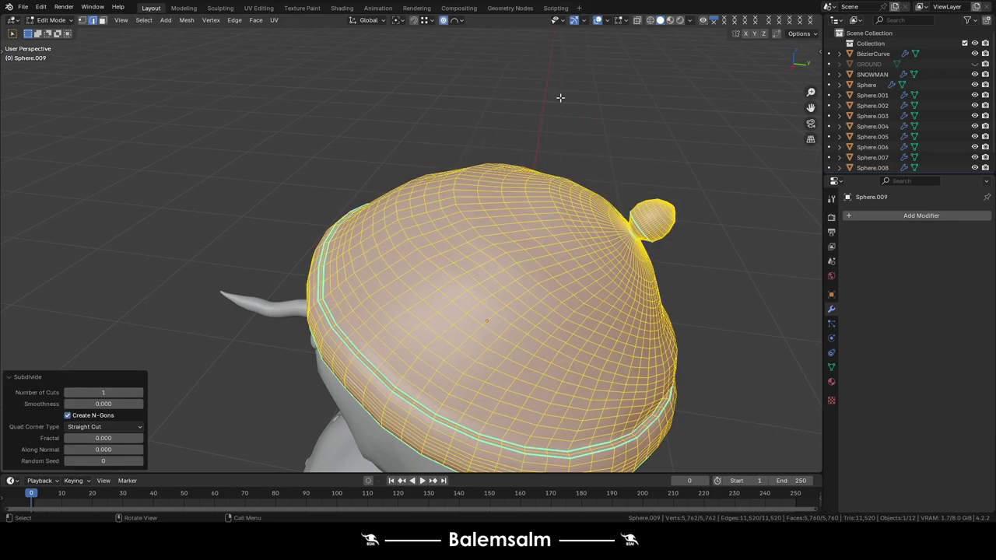
{"action": "key", "text": "Tab"}
Return to Sculpting, undo a trial grab stroke, and reselect the Cloth brush.
{"action": "left_click", "coordinate": [220, 7]}
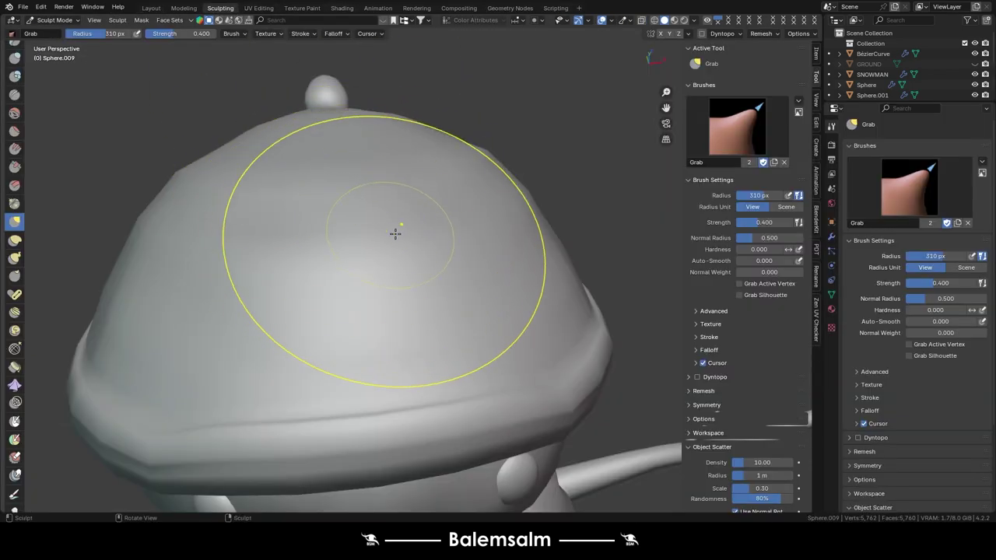
{"action": "left_click_drag", "start_coordinate": [328, 319], "coordinate": [471, 194]}
{"action": "key", "text": "ctrl+z"}
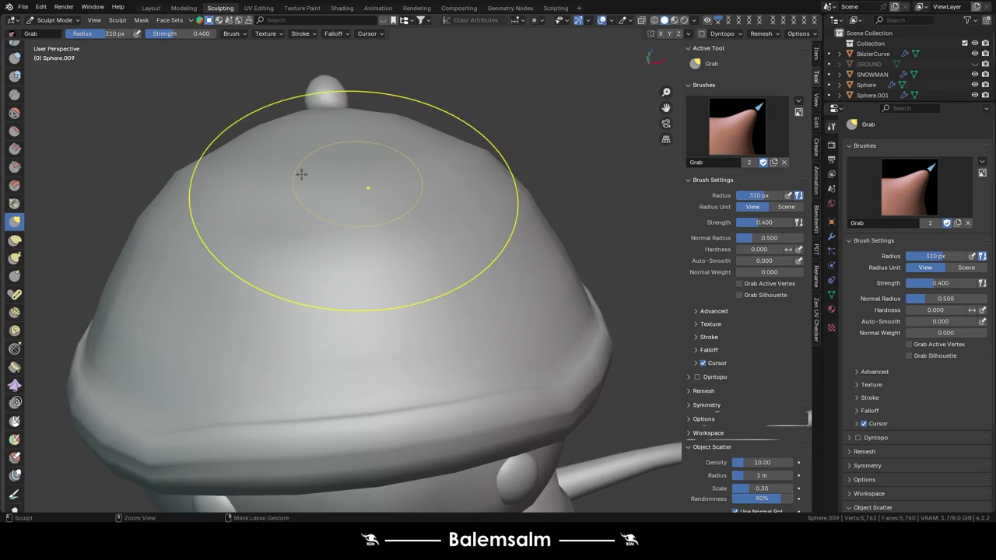
{"action": "left_click", "coordinate": [14, 385]}
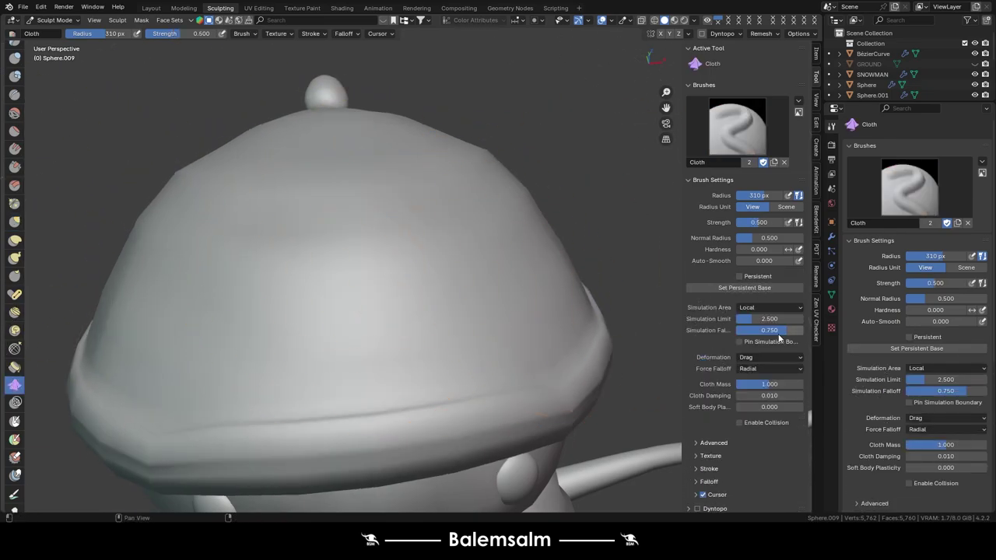
Set the Cloth brush's deformation to Grab with Local simulation area.
{"action": "left_click", "coordinate": [750, 319]}
{"action": "left_click", "coordinate": [746, 357]}
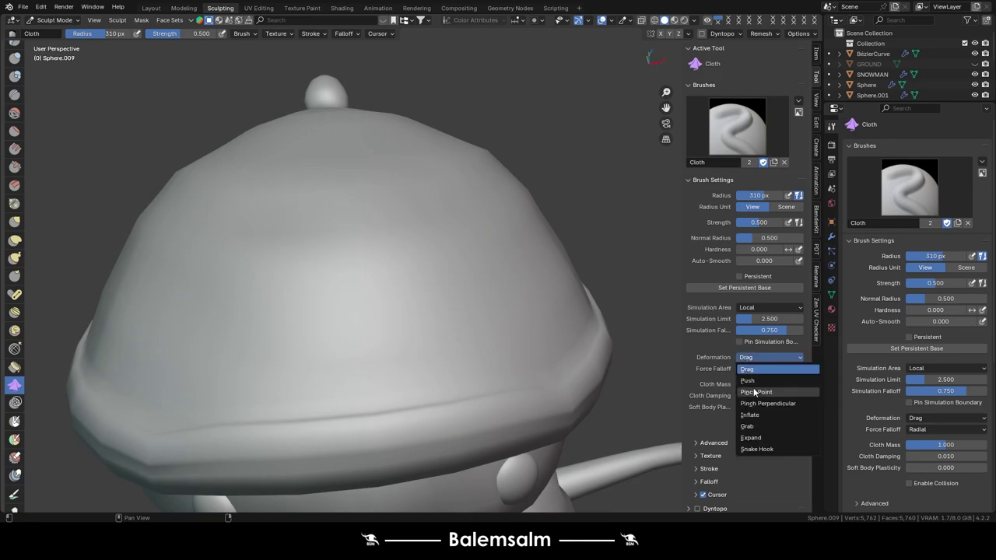
{"action": "left_click", "coordinate": [759, 414]}
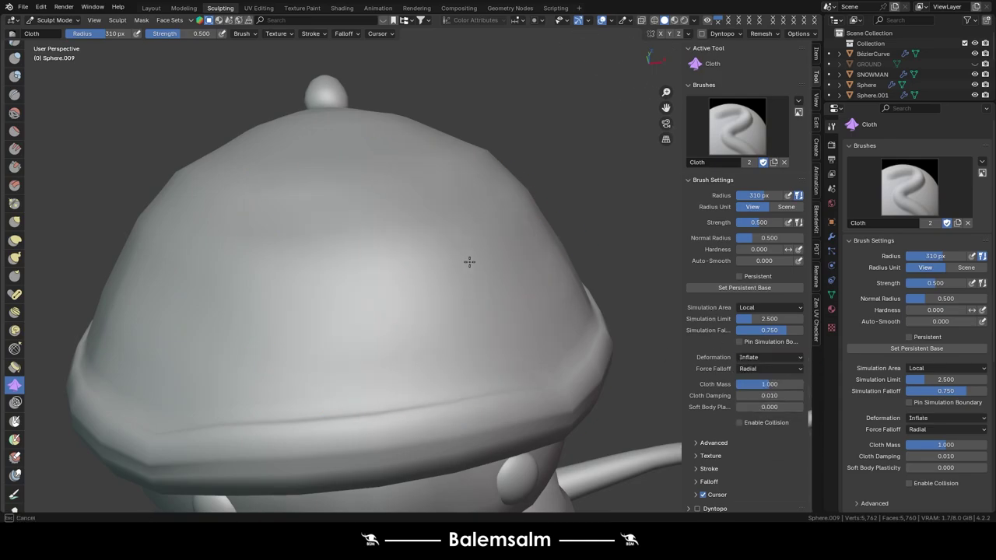
{"action": "left_click", "coordinate": [755, 360]}
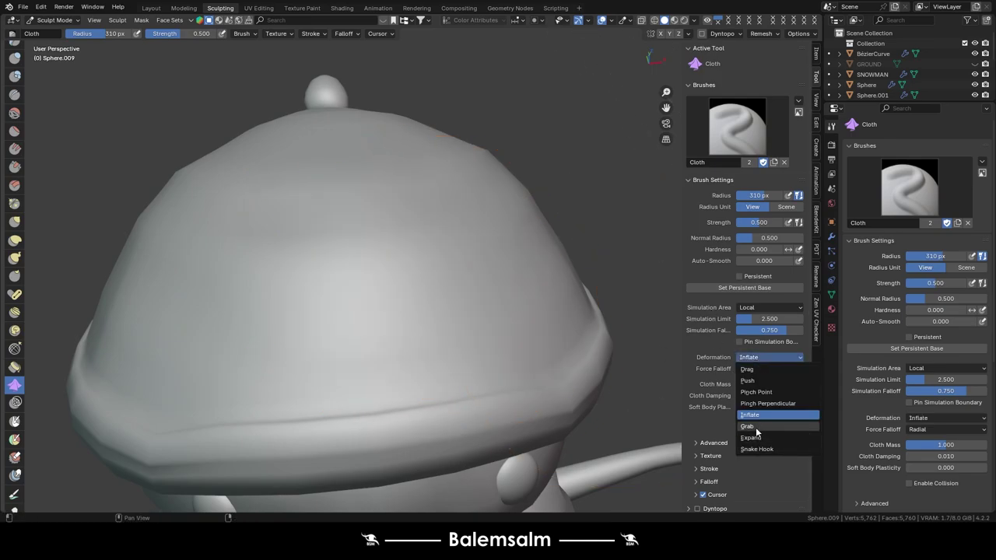
{"action": "left_click", "coordinate": [755, 428]}
Wrinkle the hat dome with cloth strokes, discarding the failed attempts.
{"action": "mouse_move", "coordinate": [378, 262]}
{"action": "left_mouse_down"}
{"action": "mouse_move", "coordinate": [280, 249]}
{"action": "mouse_move", "coordinate": [354, 269]}
{"action": "mouse_move", "coordinate": [253, 241]}
{"action": "left_mouse_up"}
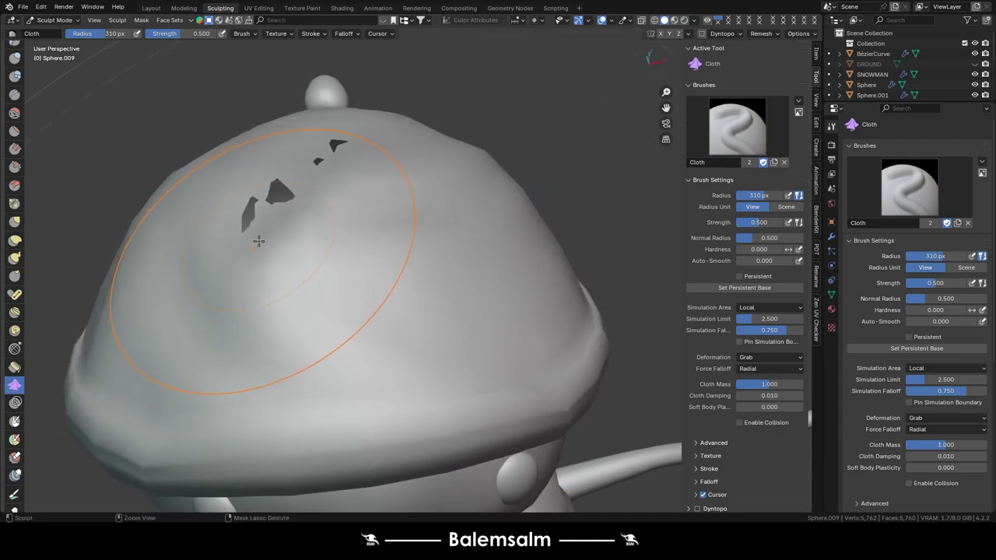
{"action": "key", "text": "Escape"}
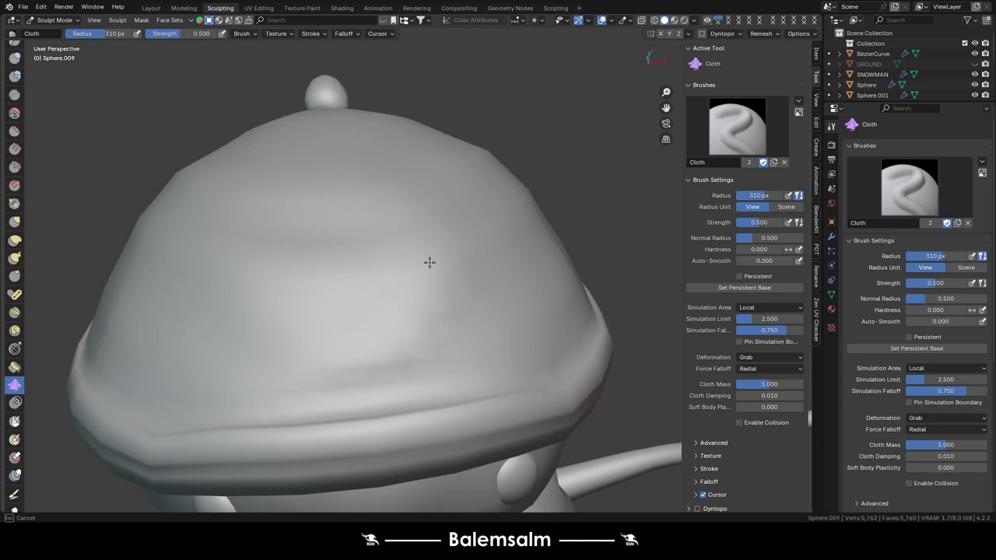
{"action": "left_click_drag", "start_coordinate": [268, 265], "coordinate": [433, 240]}
{"action": "key", "text": "ctrl+z"}
{"action": "scroll", "coordinate": [414, 244], "scroll_direction": "down", "scroll_amount": 3}
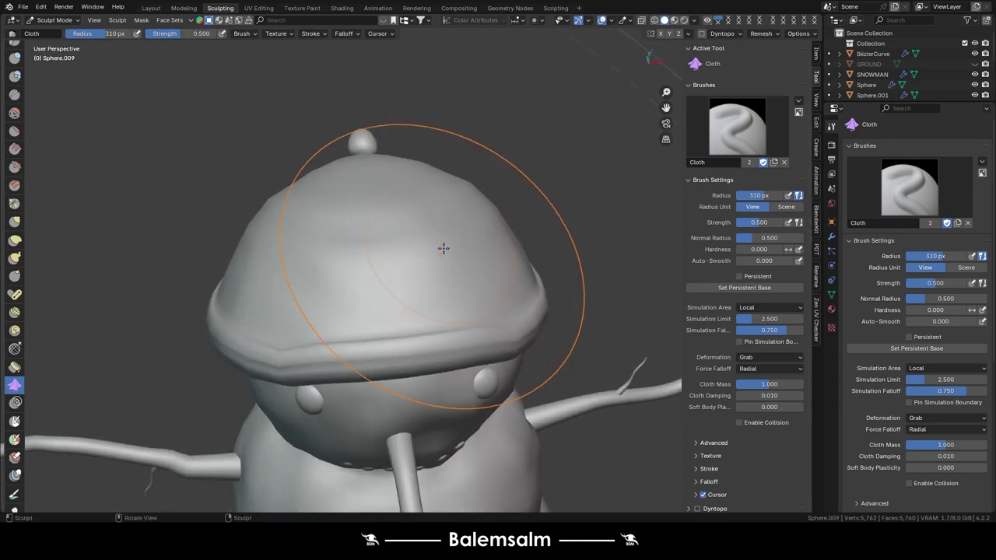
{"action": "mouse_move", "coordinate": [444, 249]}
{"action": "middle_mouse_down"}
{"action": "mouse_move", "coordinate": [253, 222]}
{"action": "mouse_move", "coordinate": [333, 272]}
{"action": "mouse_move", "coordinate": [353, 270]}
{"action": "middle_mouse_up"}
{"action": "left_click_drag", "start_coordinate": [353, 270], "coordinate": [413, 266]}
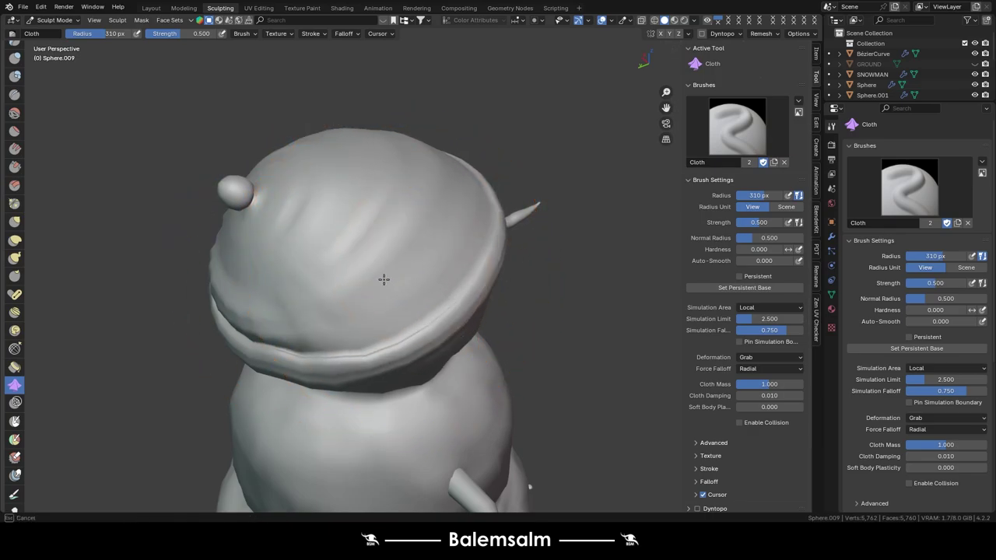
Pull wrinkles leftward across the dome from the front, then orbit to inspect the hat.
{"action": "mouse_move", "coordinate": [384, 277]}
{"action": "middle_mouse_down"}
{"action": "mouse_move", "coordinate": [355, 229]}
{"action": "mouse_move", "coordinate": [344, 329]}
{"action": "mouse_move", "coordinate": [431, 276]}
{"action": "mouse_move", "coordinate": [311, 207]}
{"action": "mouse_move", "coordinate": [396, 223]}
{"action": "mouse_move", "coordinate": [400, 210]}
{"action": "mouse_move", "coordinate": [306, 275]}
{"action": "middle_mouse_up"}
{"action": "mouse_move", "coordinate": [319, 271]}
{"action": "left_mouse_down"}
{"action": "mouse_move", "coordinate": [351, 271]}
{"action": "mouse_move", "coordinate": [280, 267]}
{"action": "mouse_move", "coordinate": [206, 343]}
{"action": "left_mouse_up"}
{"action": "mouse_move", "coordinate": [171, 352]}
{"action": "middle_mouse_down"}
{"action": "mouse_move", "coordinate": [275, 356]}
{"action": "mouse_move", "coordinate": [371, 296]}
{"action": "mouse_move", "coordinate": [369, 315]}
{"action": "mouse_move", "coordinate": [490, 286]}
{"action": "middle_mouse_up"}
{"action": "middle_click_drag", "start_coordinate": [380, 281], "coordinate": [470, 250]}
{"action": "scroll", "coordinate": [456, 307], "scroll_direction": "down", "scroll_amount": 3}
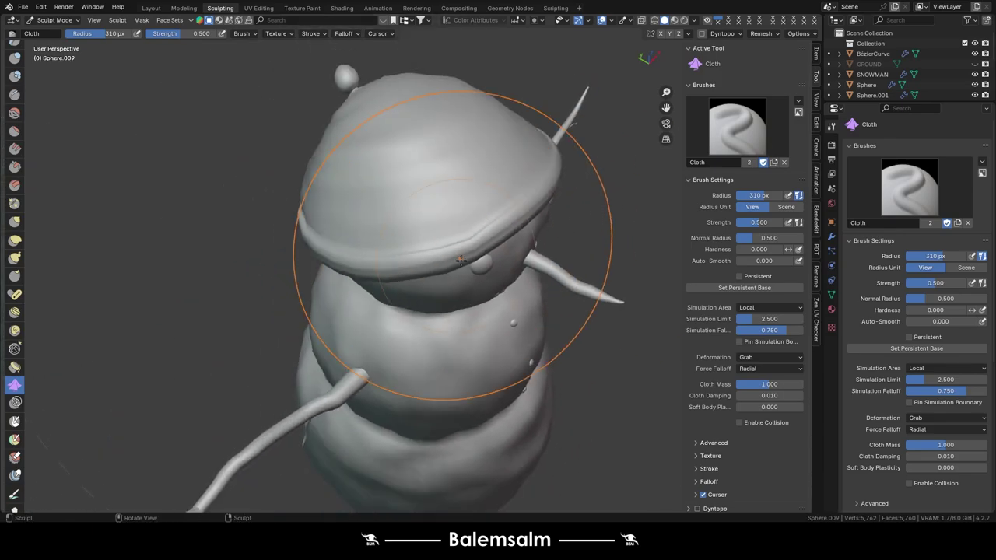
{"action": "scroll", "coordinate": [524, 418], "scroll_direction": "down", "scroll_amount": 2}
{"action": "middle_click_drag", "start_coordinate": [525, 418], "coordinate": [282, 225]}
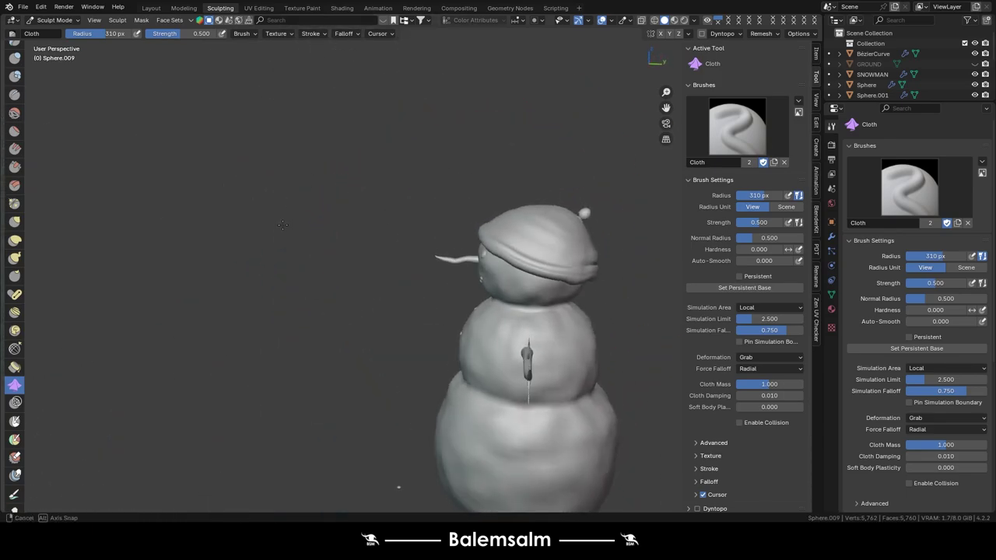
Go to Layout in Object Mode, deselect the beanie, and orbit to face the snowman.
{"action": "left_click", "coordinate": [150, 8]}
{"action": "scroll", "coordinate": [589, 264], "scroll_direction": "down", "scroll_amount": 2}
{"action": "key", "text": "Tab"}
{"action": "key", "text": "Tab"}
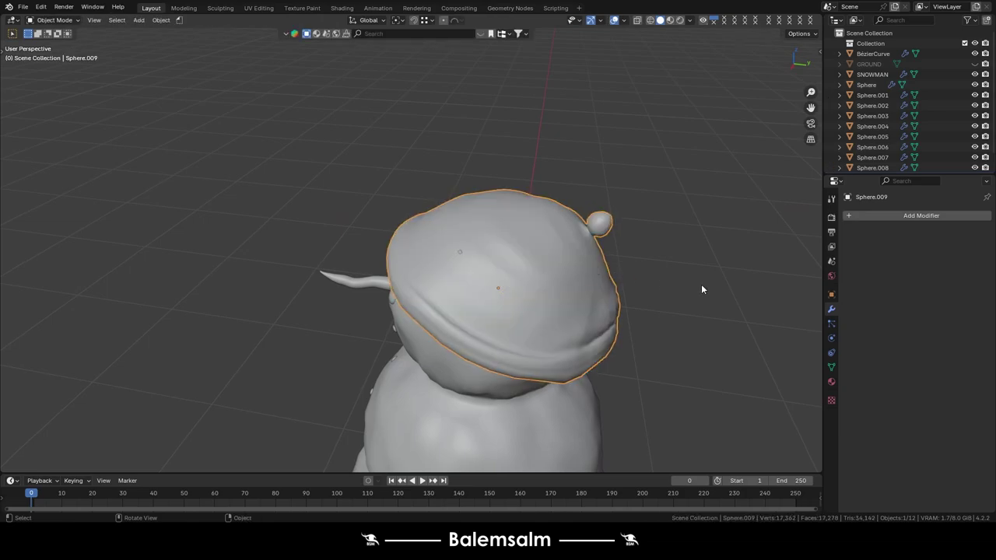
{"action": "left_click", "coordinate": [702, 287]}
{"action": "scroll", "coordinate": [662, 289], "scroll_direction": "down", "scroll_amount": 3}
{"action": "mouse_move", "coordinate": [627, 293]}
{"action": "middle_mouse_down"}
{"action": "mouse_move", "coordinate": [490, 275]}
{"action": "mouse_move", "coordinate": [569, 219]}
{"action": "mouse_move", "coordinate": [554, 244]}
{"action": "middle_mouse_up"}
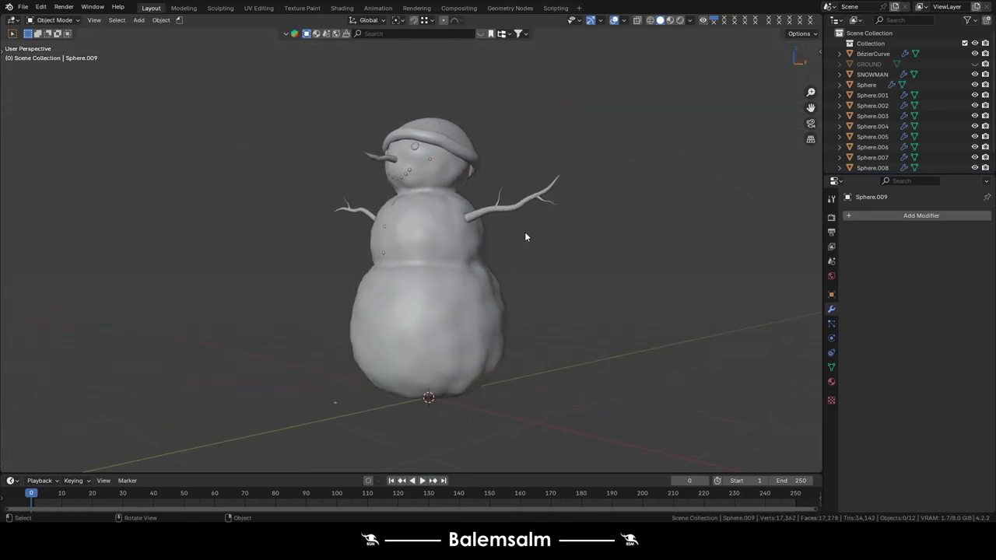
{"action": "mouse_move", "coordinate": [484, 162]}
{"action": "middle_mouse_down"}
{"action": "mouse_move", "coordinate": [534, 200]}
{"action": "mouse_move", "coordinate": [517, 178]}
{"action": "mouse_move", "coordinate": [458, 156]}
{"action": "mouse_move", "coordinate": [591, 155]}
{"action": "mouse_move", "coordinate": [459, 166]}
{"action": "middle_mouse_up"}
{"action": "scroll", "coordinate": [517, 177], "scroll_direction": "up", "scroll_amount": 3}
From the front view, lower both eye spheres straight down along Z.
{"action": "key", "text": "grave"}
{"action": "left_click", "coordinate": [435, 136]}
{"action": "scroll", "coordinate": [467, 147], "scroll_direction": "up", "scroll_amount": 5}
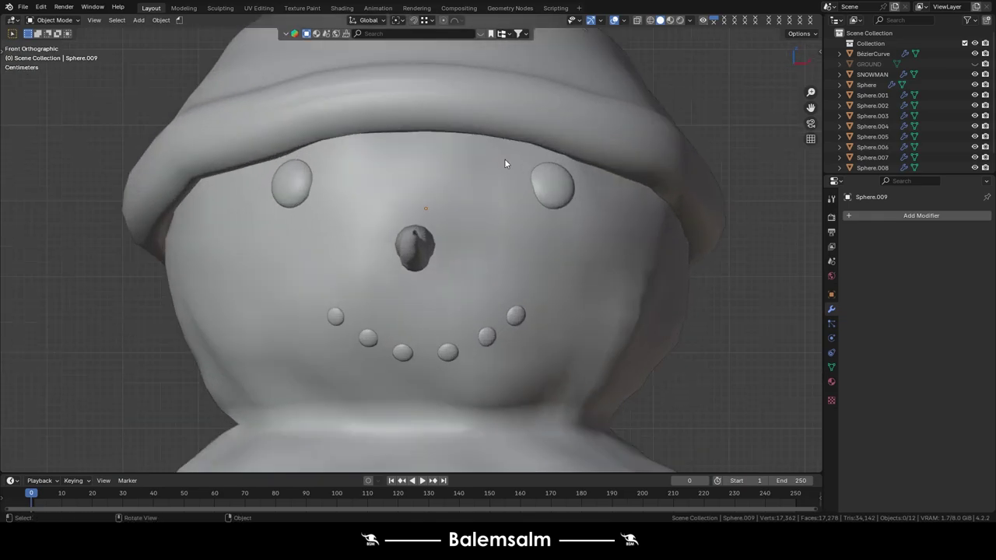
{"action": "scroll", "coordinate": [569, 187], "scroll_direction": "up", "scroll_amount": 1}
{"action": "left_click", "coordinate": [569, 190]}
{"action": "key", "text": "g"}
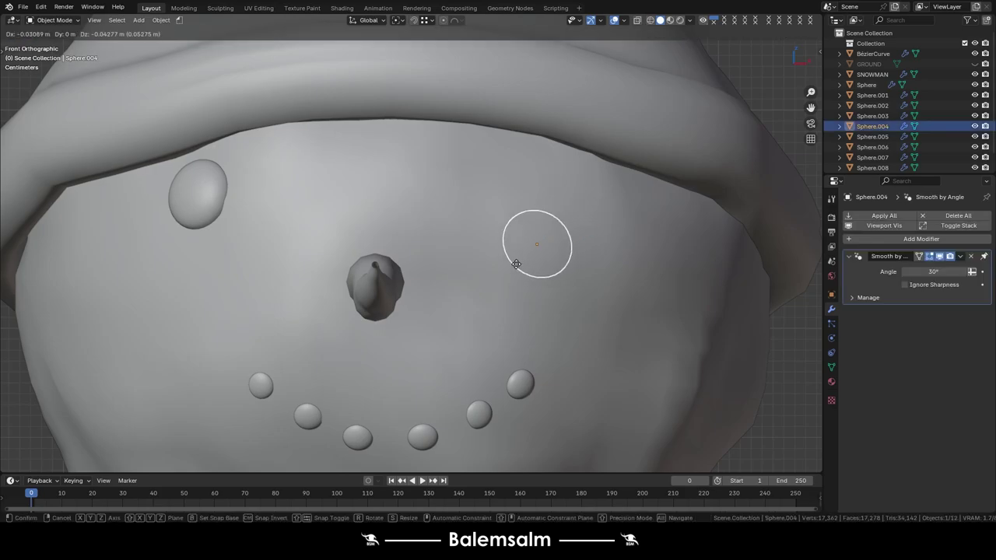
{"action": "left_click", "coordinate": [516, 264]}
{"action": "left_click", "coordinate": [300, 220]}
{"action": "key", "text": "ctrl+z"}
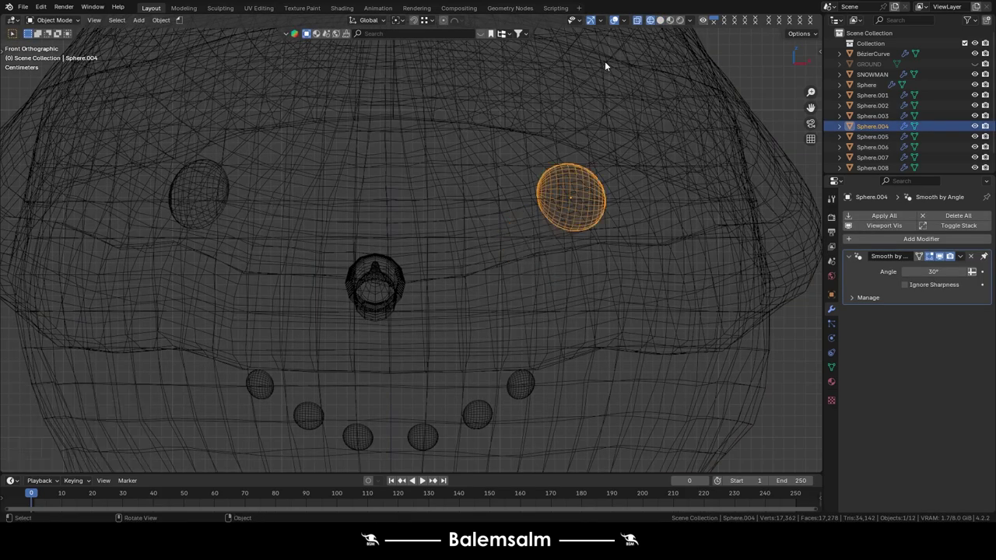
{"action": "left_click", "coordinate": [659, 20]}
{"action": "key", "text": "g"}
{"action": "key", "text": "z"}
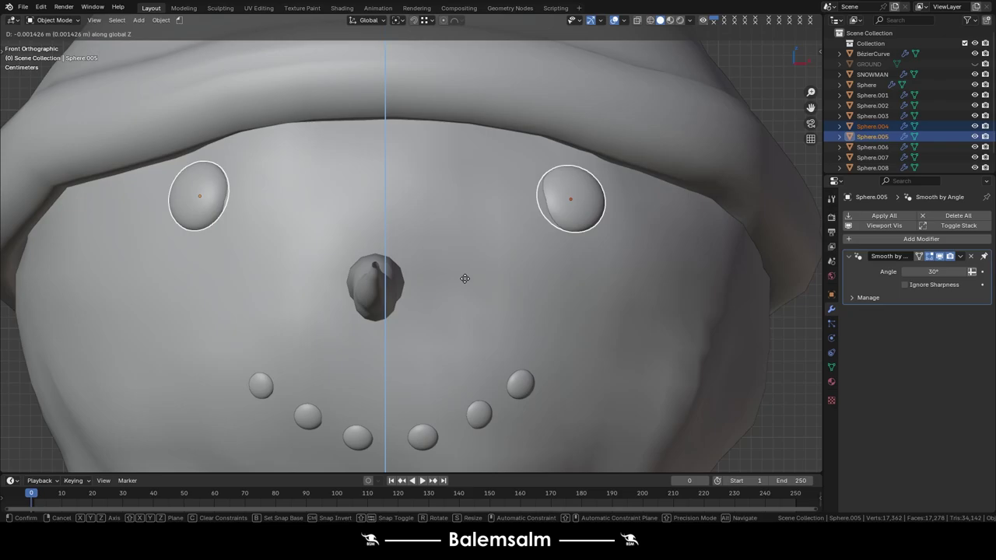
{"action": "left_click", "coordinate": [465, 314]}
{"action": "mouse_move", "coordinate": [464, 314]}
{"action": "middle_mouse_down"}
{"action": "mouse_move", "coordinate": [480, 263]}
{"action": "mouse_move", "coordinate": [455, 285]}
{"action": "middle_mouse_up"}
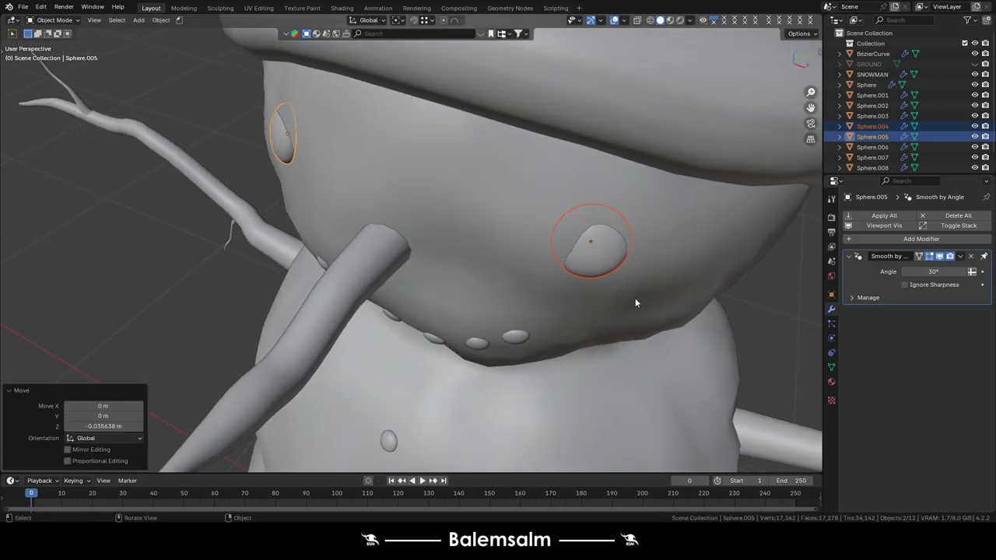
Rotate the right eye about Z, then tilt it about Y to follow the face.
{"action": "left_click", "coordinate": [611, 266]}
{"action": "key", "text": "r"}
{"action": "key", "text": "r"}
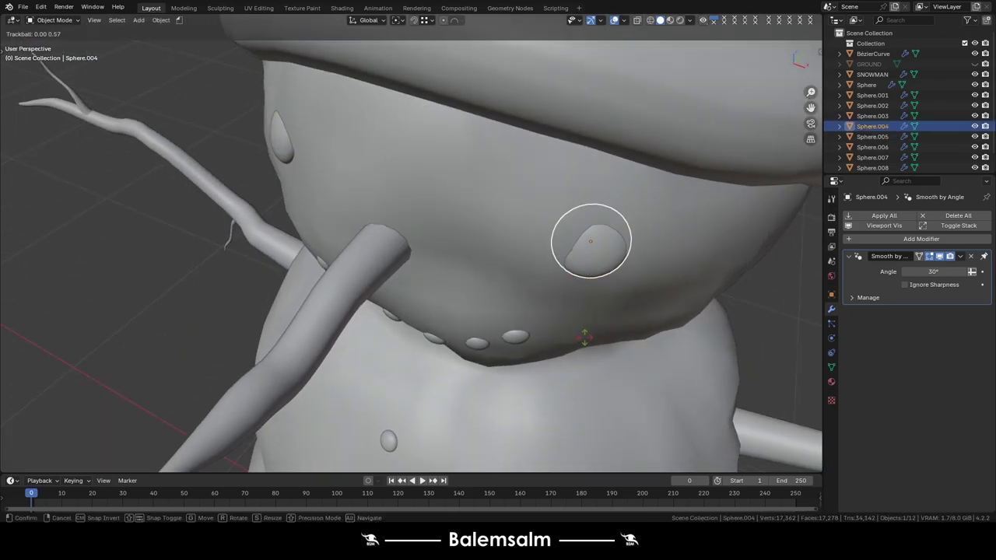
{"action": "left_click", "coordinate": [550, 299]}
{"action": "key", "text": "ctrl+z"}
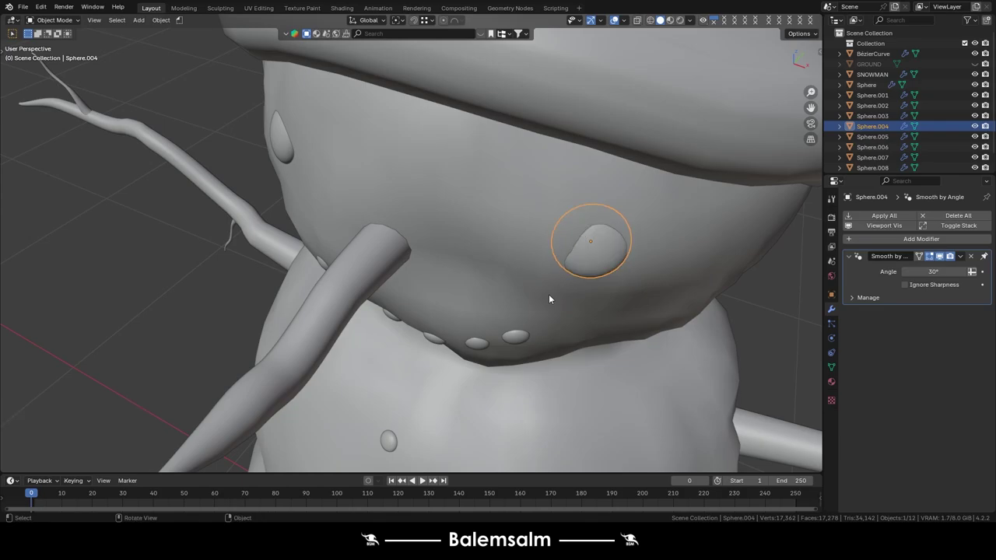
{"action": "key", "text": "r"}
{"action": "key", "text": "z"}
{"action": "left_click", "coordinate": [543, 314]}
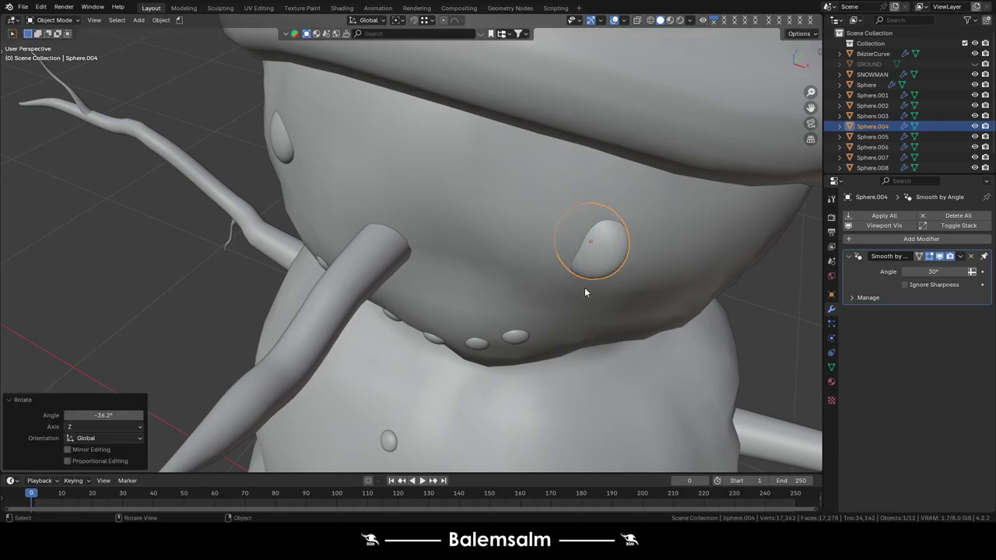
{"action": "middle_click_drag", "start_coordinate": [585, 287], "coordinate": [534, 378]}
{"action": "key", "text": "r"}
{"action": "key", "text": "y"}
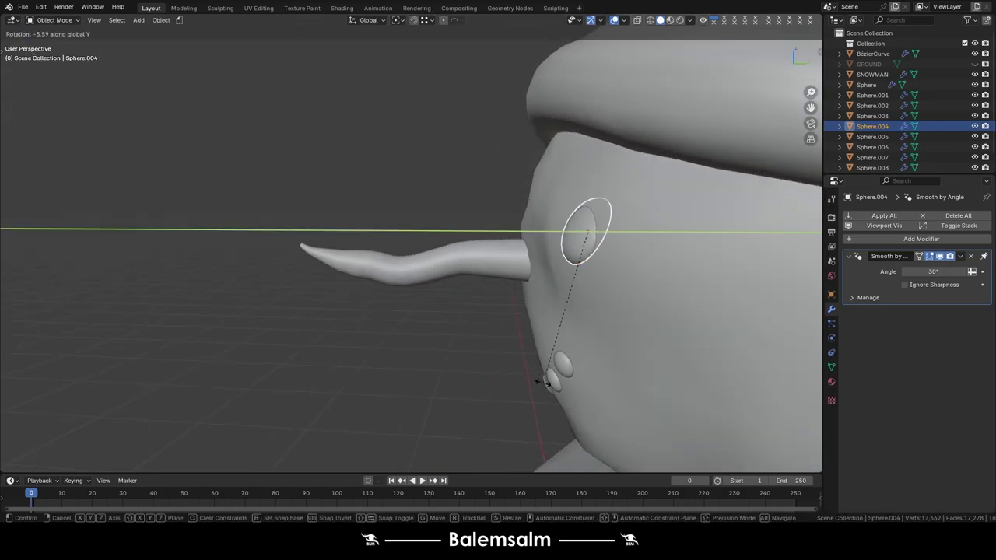
{"action": "left_click", "coordinate": [549, 368]}
Reposition the right eye, push it into the head along Y and tilt it flush.
{"action": "middle_click_drag", "start_coordinate": [549, 369], "coordinate": [622, 360]}
{"action": "key", "text": "grave"}
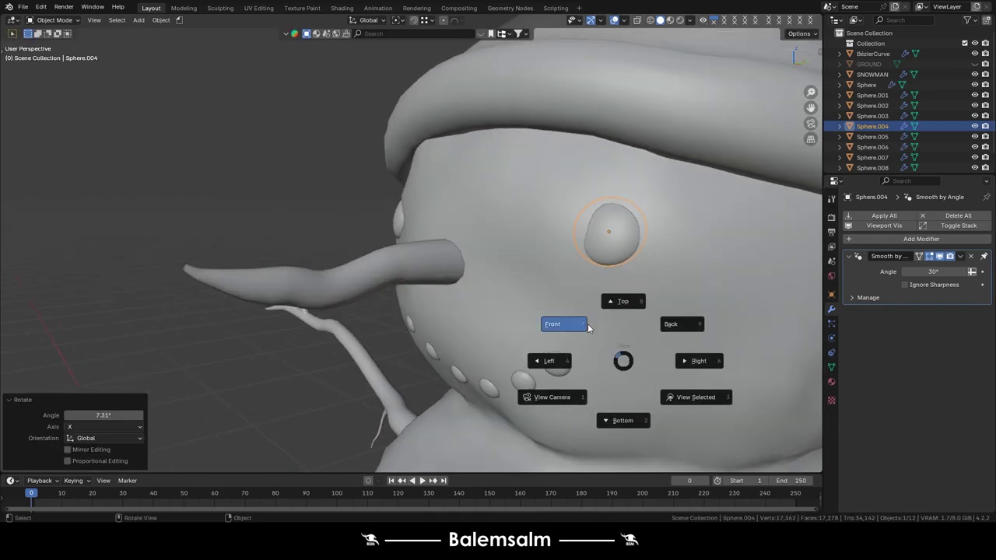
{"action": "left_click", "coordinate": [556, 325]}
{"action": "key", "text": "g"}
{"action": "left_click", "coordinate": [549, 336]}
{"action": "middle_click_drag", "start_coordinate": [549, 336], "coordinate": [479, 367]}
{"action": "key", "text": "g"}
{"action": "key", "text": "y"}
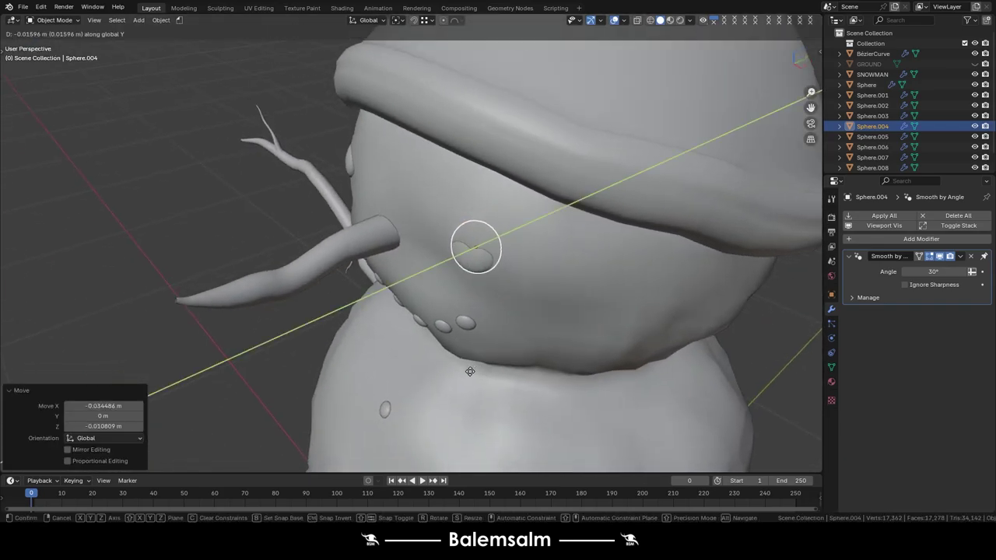
{"action": "left_click", "coordinate": [469, 371]}
{"action": "key", "text": "r"}
{"action": "key", "text": "y"}
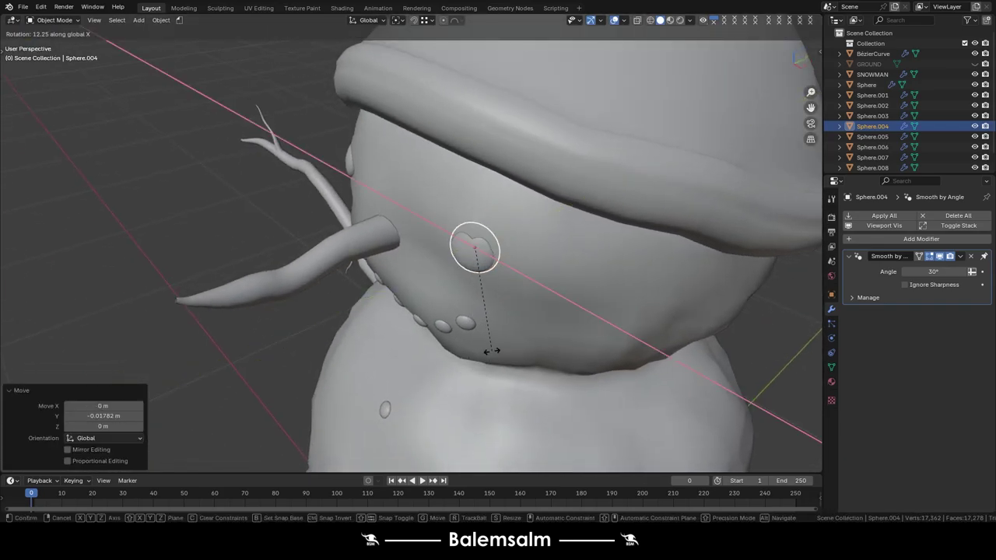
{"action": "left_click", "coordinate": [498, 345]}
{"action": "middle_click_drag", "start_coordinate": [504, 338], "coordinate": [543, 310]}
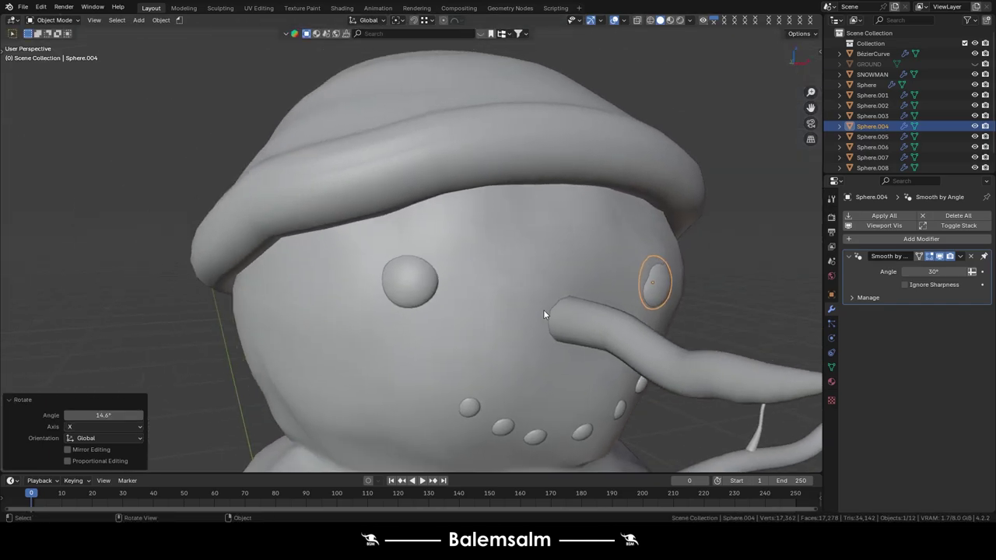
Select the left eye and move it into place on the face.
{"action": "left_click", "coordinate": [405, 295]}
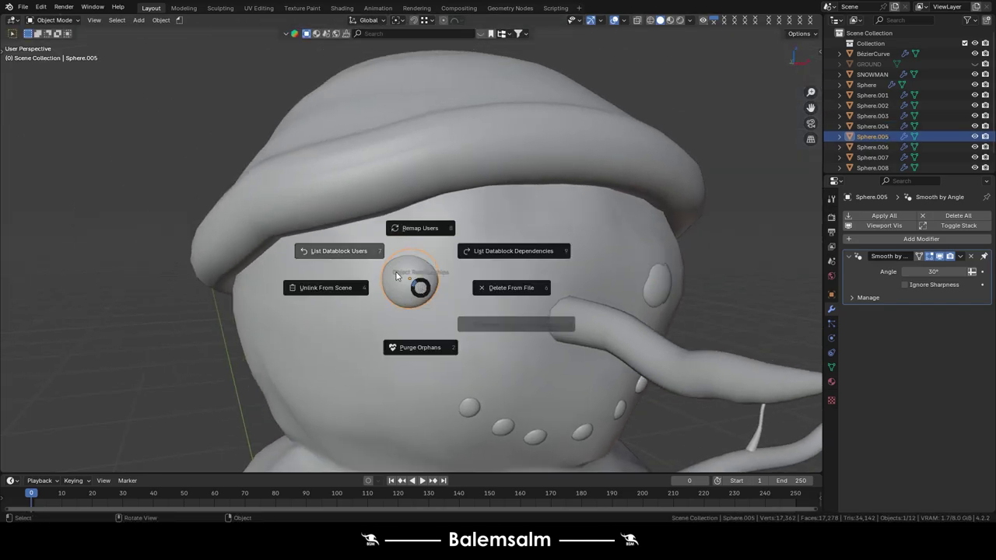
{"action": "key", "text": "Escape"}
{"action": "key", "text": "grave"}
{"action": "left_click", "coordinate": [444, 230]}
{"action": "key", "text": "g"}
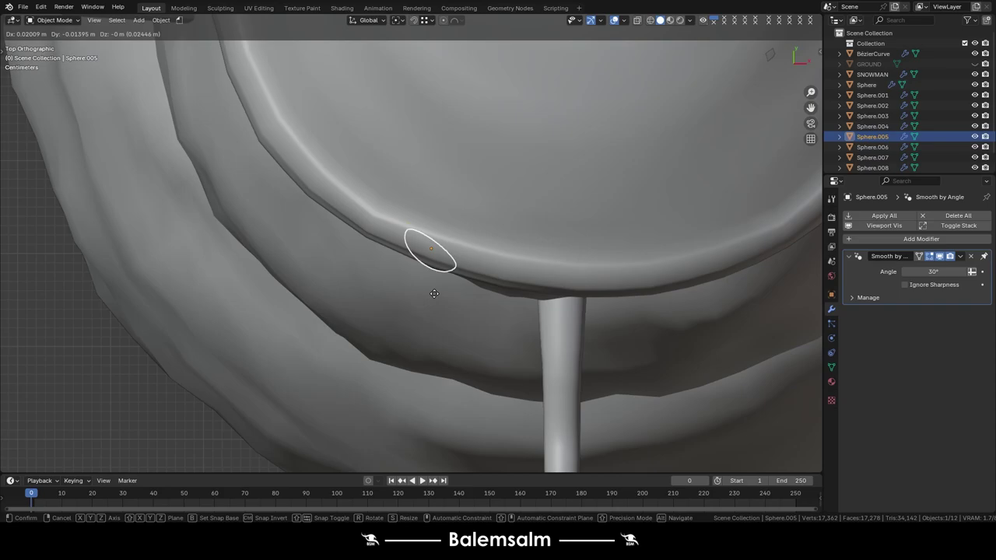
{"action": "left_click", "coordinate": [476, 313]}
{"action": "middle_click_drag", "start_coordinate": [476, 313], "coordinate": [495, 211]}
{"action": "key", "text": "grave"}
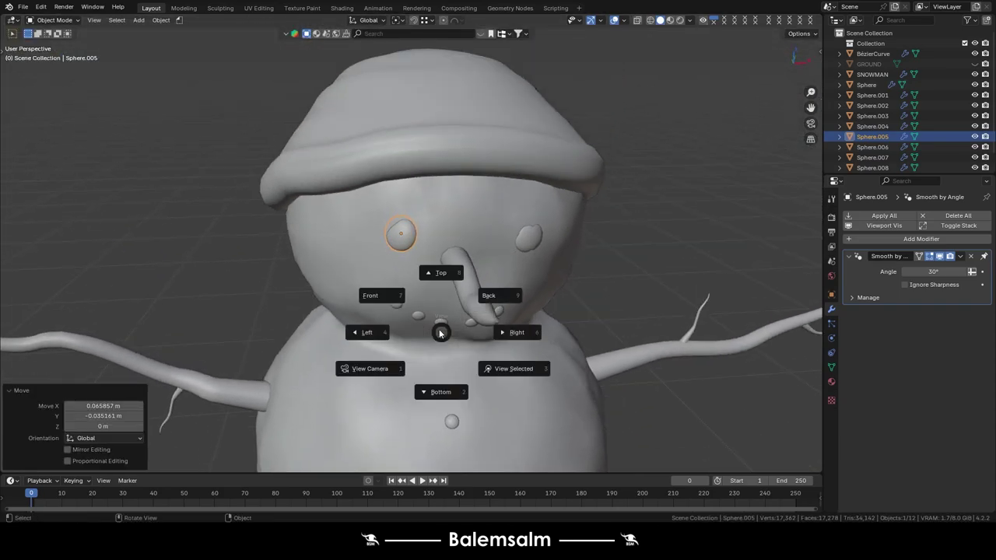
{"action": "left_click", "coordinate": [405, 255]}
{"action": "scroll", "coordinate": [406, 255], "scroll_direction": "up", "scroll_amount": 2}
{"action": "key", "text": "g"}
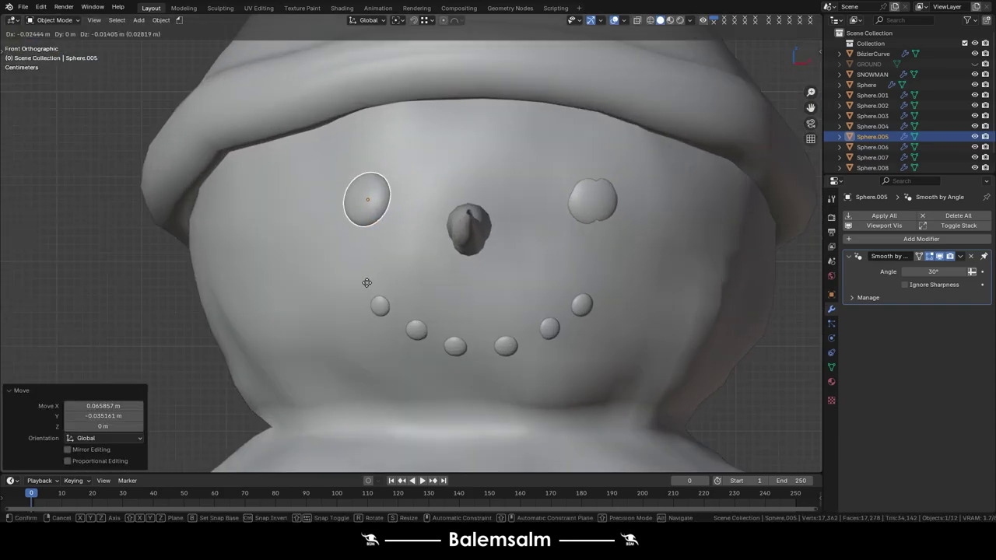
{"action": "left_click", "coordinate": [372, 286]}
{"action": "middle_click_drag", "start_coordinate": [372, 287], "coordinate": [407, 319]}
Rotate the left eye about the Z axis to match the head's curve.
{"action": "key", "text": "r"}
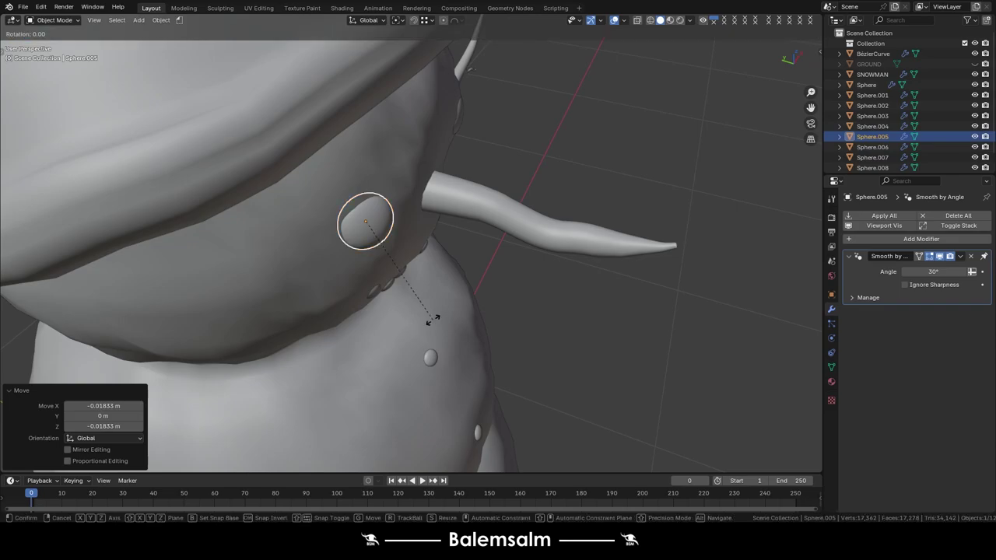
{"action": "key", "text": "x"}
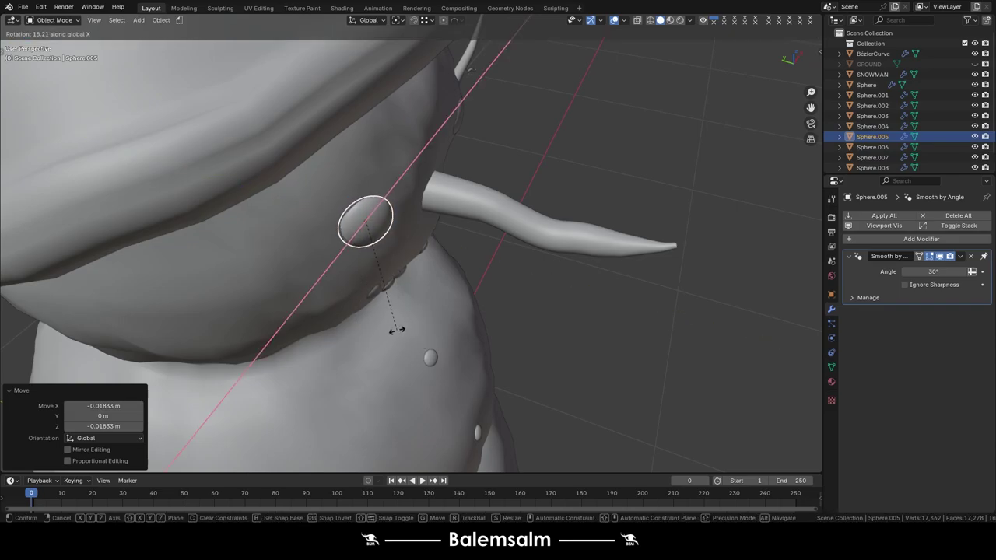
{"action": "right_click", "coordinate": [397, 330]}
{"action": "key", "text": "r"}
{"action": "key", "text": "z"}
{"action": "left_click", "coordinate": [405, 314]}
{"action": "key", "text": "KP_Decimal"}
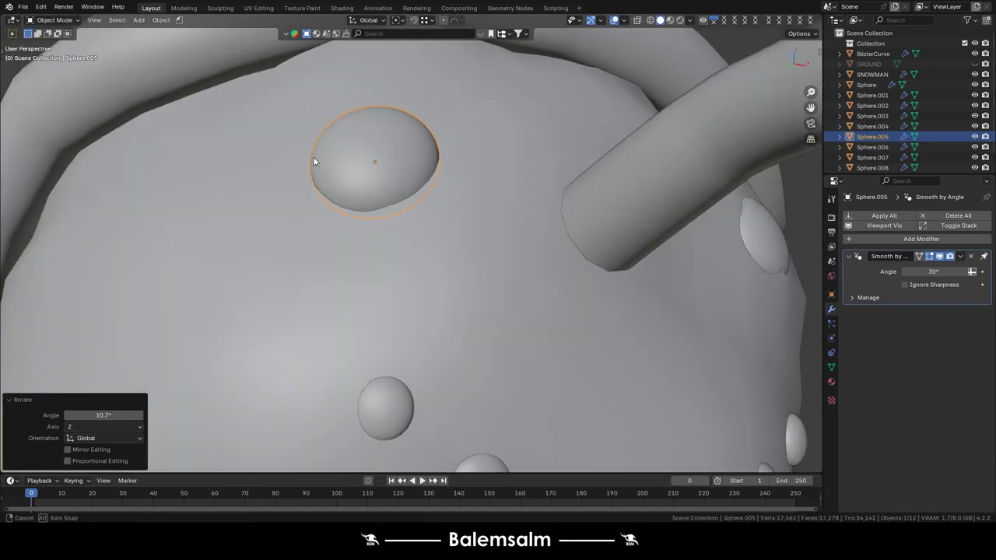
{"action": "middle_click_drag", "start_coordinate": [313, 161], "coordinate": [369, 208]}
Tilt the left eye about the Y axis so it sits flush, then deselect it.
{"action": "key", "text": "r"}
{"action": "key", "text": "y"}
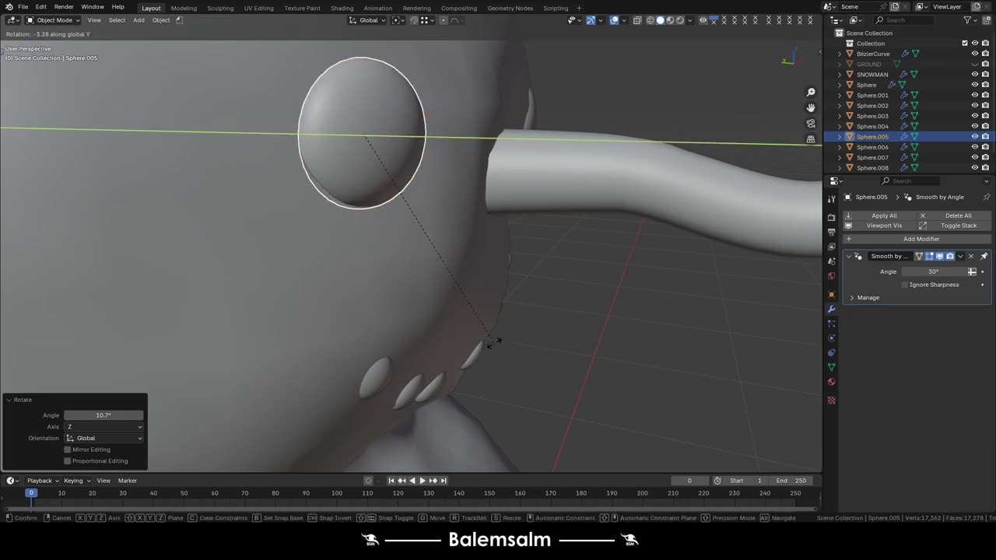
{"action": "key", "text": "x"}
{"action": "right_click", "coordinate": [469, 358]}
{"action": "key", "text": "r"}
{"action": "key", "text": "y"}
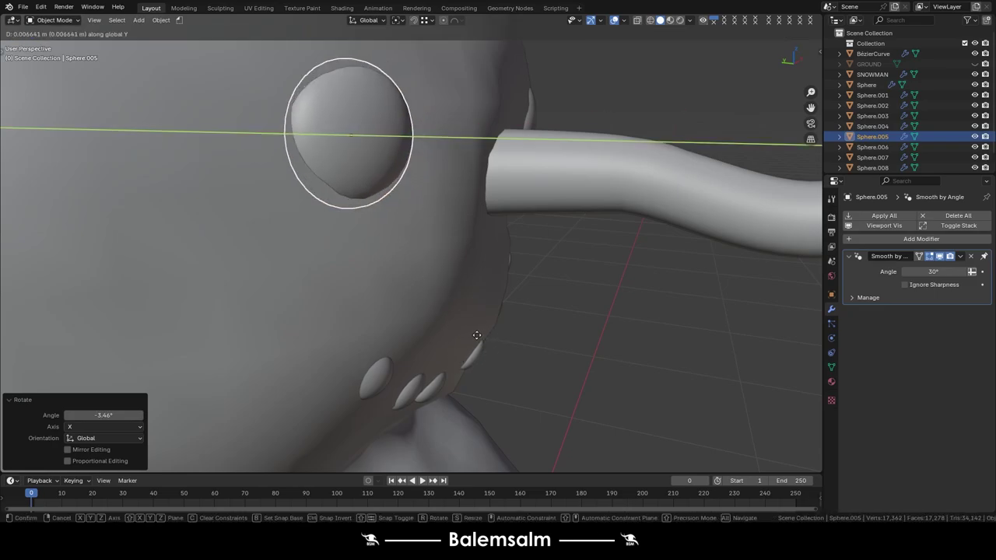
{"action": "left_click", "coordinate": [481, 334]}
{"action": "left_click", "coordinate": [576, 317]}
{"action": "scroll", "coordinate": [575, 318], "scroll_direction": "down", "scroll_amount": 5}
{"action": "mouse_move", "coordinate": [485, 311]}
{"action": "middle_mouse_down"}
{"action": "mouse_move", "coordinate": [557, 269]}
{"action": "mouse_move", "coordinate": [532, 262]}
{"action": "middle_mouse_up"}
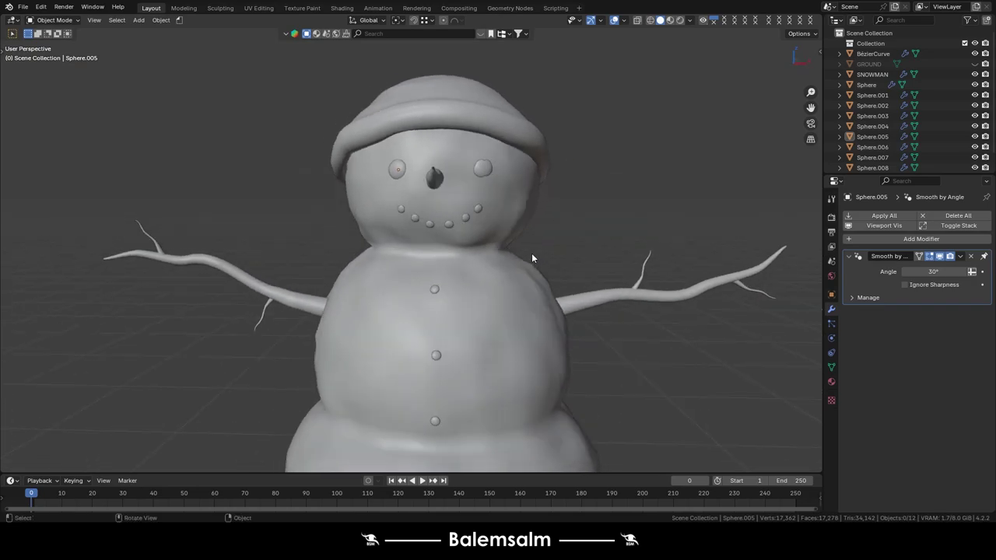
{"action": "scroll", "coordinate": [531, 259], "scroll_direction": "down", "scroll_amount": 4}
{"action": "scroll", "coordinate": [445, 250], "scroll_direction": "up", "scroll_amount": 6}
{"action": "mouse_move", "coordinate": [445, 250]}
{"action": "middle_mouse_down"}
{"action": "mouse_move", "coordinate": [489, 280]}
{"action": "mouse_move", "coordinate": [534, 267]}
{"action": "middle_mouse_up"}
{"action": "scroll", "coordinate": [571, 296], "scroll_direction": "down", "scroll_amount": 6}
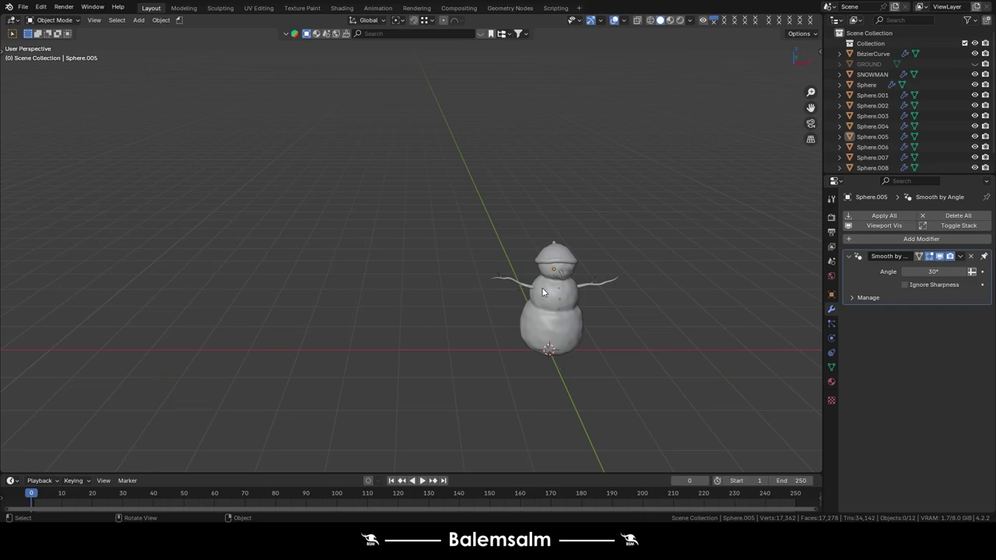
{"action": "scroll", "coordinate": [543, 292], "scroll_direction": "up", "scroll_amount": 4}
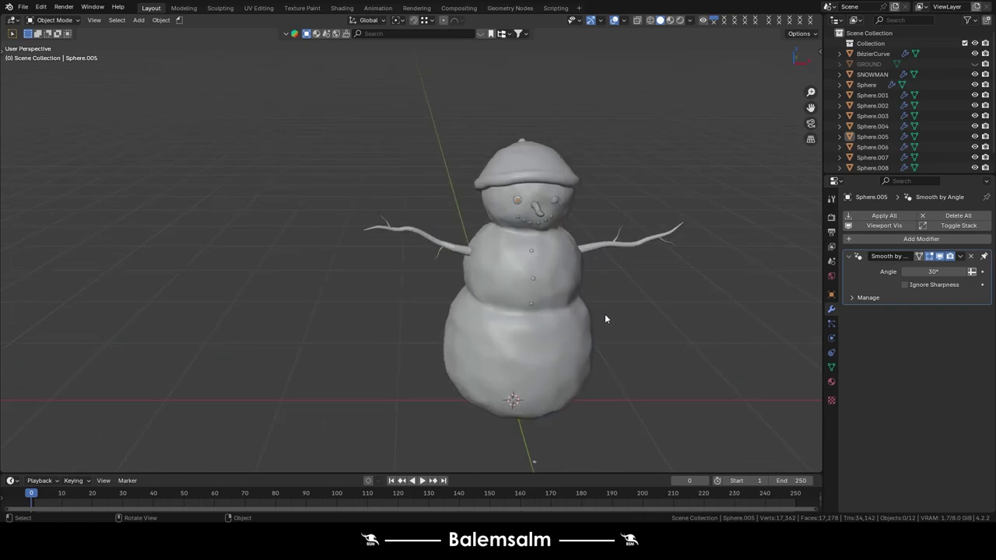
{"action": "mouse_move", "coordinate": [539, 342]}
{"action": "middle_mouse_down"}
{"action": "mouse_move", "coordinate": [610, 380]}
{"action": "mouse_move", "coordinate": [478, 316]}
{"action": "middle_mouse_up"}
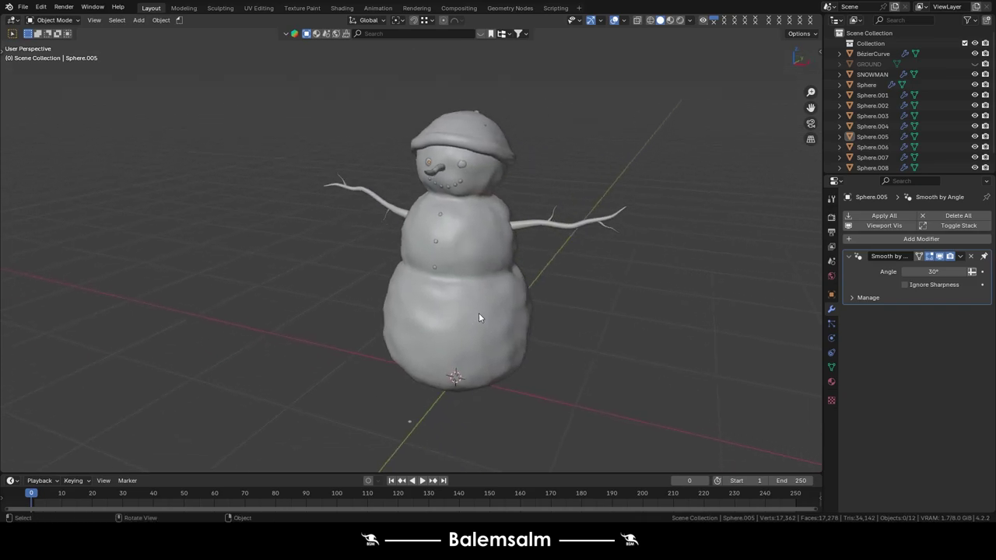
{"action": "scroll", "coordinate": [479, 312], "scroll_direction": "up", "scroll_amount": 3}
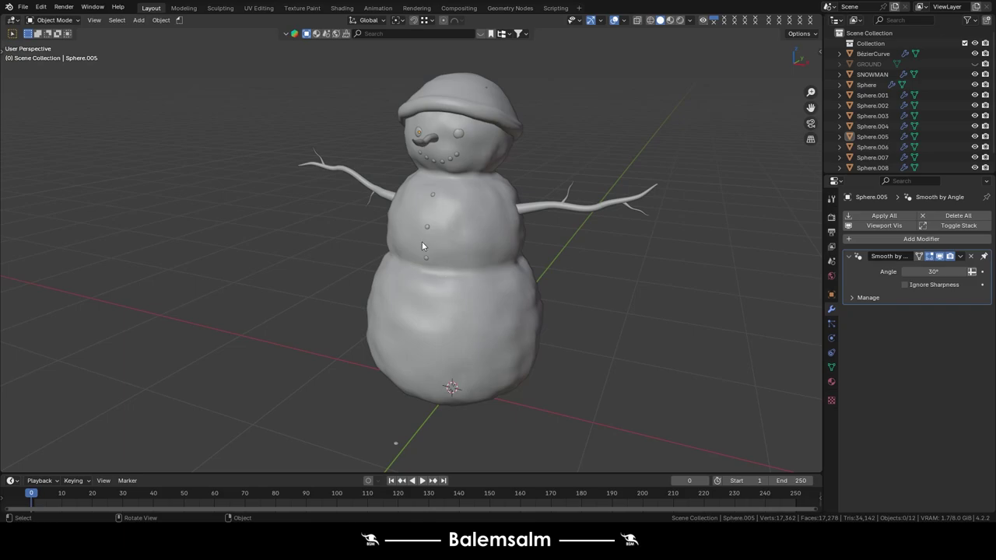
{"action": "key", "text": "KP_1"}
Add a cylinder, flatten it to 0.185 height along Z and shrink it uniformly.
{"action": "scroll", "coordinate": [450, 223], "scroll_direction": "up", "scroll_amount": 2}
{"action": "key", "text": "shift+a"}
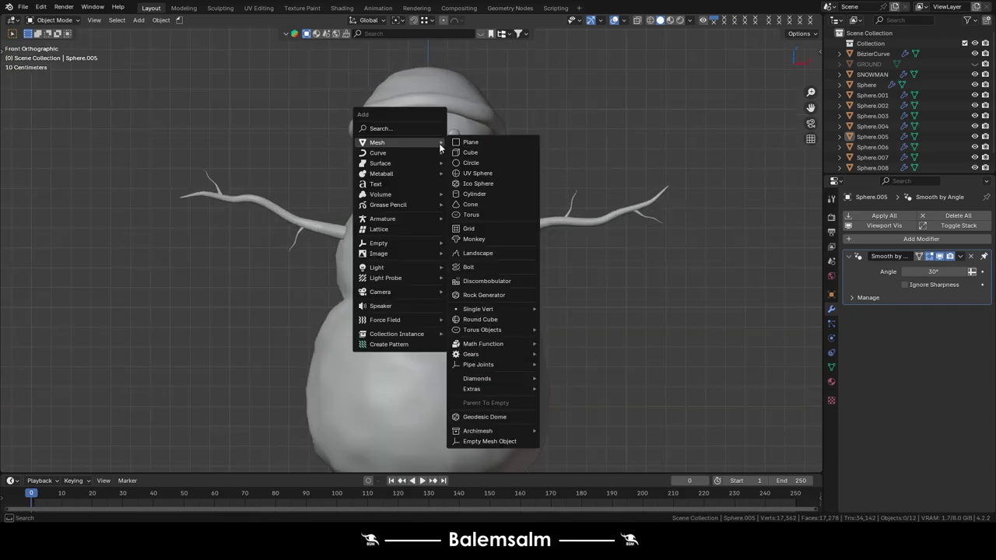
{"action": "left_click", "coordinate": [468, 196]}
{"action": "scroll", "coordinate": [763, 405], "scroll_direction": "down", "scroll_amount": 3}
{"action": "key", "text": "Tab"}
{"action": "middle_click_drag", "start_coordinate": [723, 397], "coordinate": [607, 289], "text": "shift"}
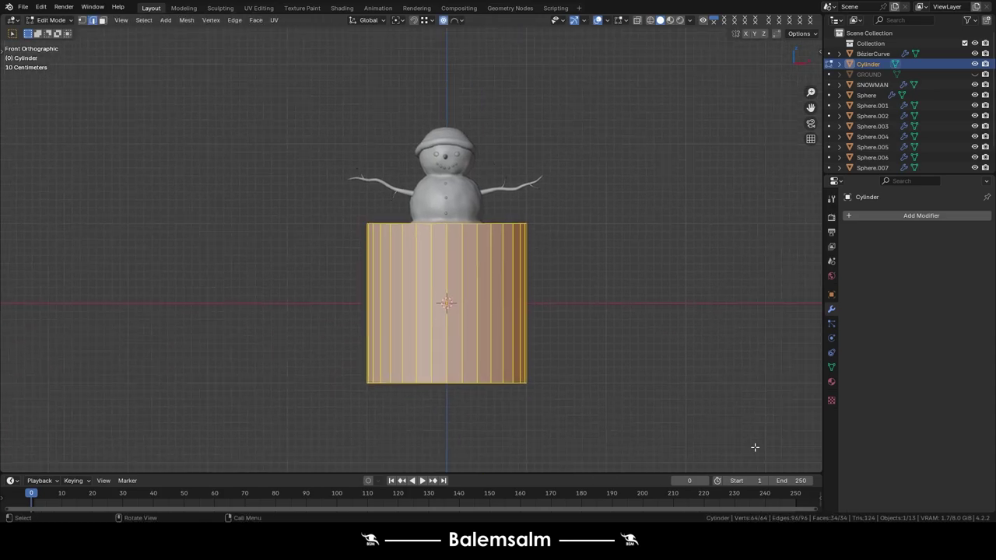
{"action": "key", "text": "s"}
{"action": "key", "text": "z"}
{"action": "left_click", "coordinate": [502, 327]}
{"action": "scroll", "coordinate": [502, 327], "scroll_direction": "up", "scroll_amount": 2}
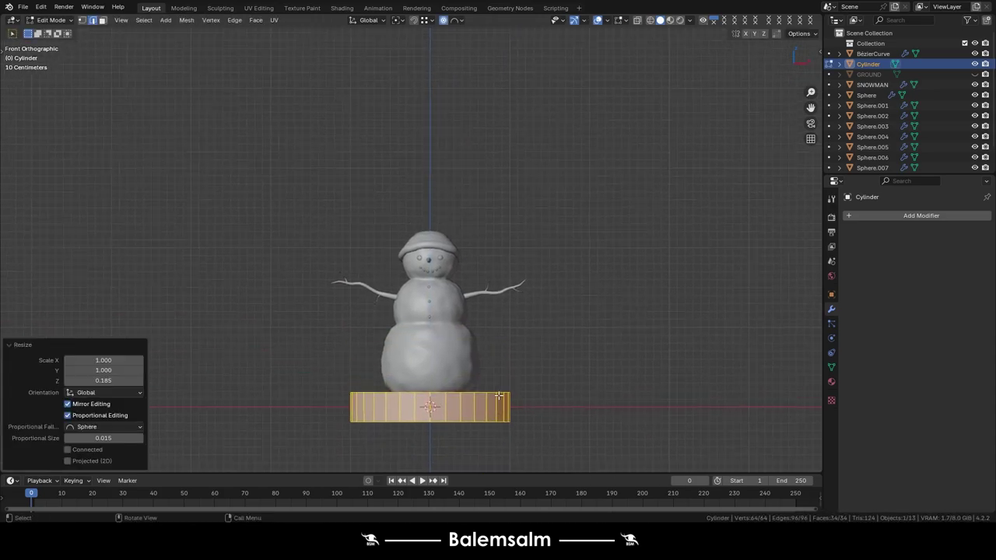
{"action": "key", "text": "s"}
{"action": "left_click", "coordinate": [473, 456]}
{"action": "key", "text": "Tab"}
Raise the flattened cylinder 0.85677 m along Z to the snowman's neck.
{"action": "scroll", "coordinate": [452, 436], "scroll_direction": "up", "scroll_amount": 4}
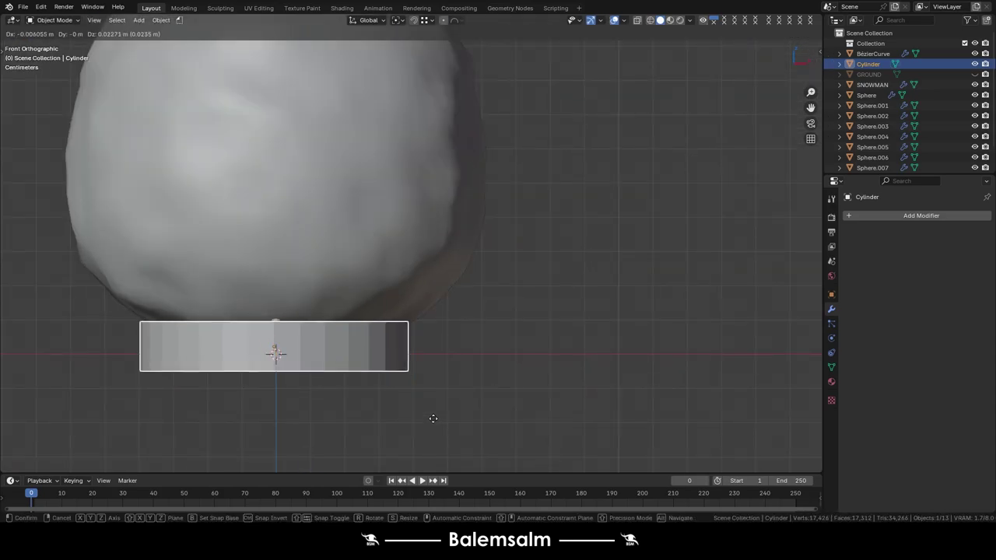
{"action": "key", "text": "g"}
{"action": "key", "text": "z"}
{"action": "left_click", "coordinate": [418, 136]}
{"action": "scroll", "coordinate": [418, 136], "scroll_direction": "down", "scroll_amount": 2}
{"action": "key", "text": "g"}
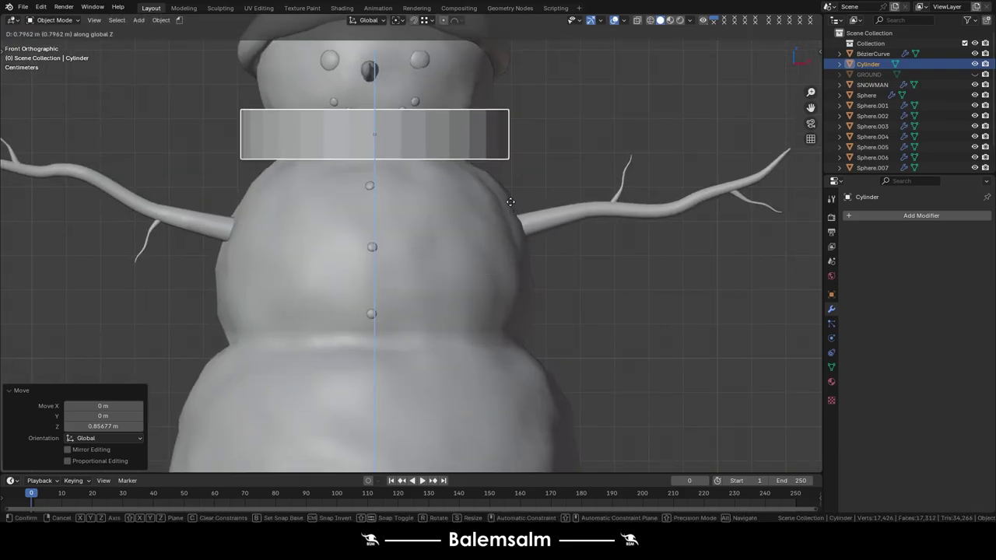
{"action": "left_click", "coordinate": [510, 215]}
{"action": "scroll", "coordinate": [498, 242], "scroll_direction": "down", "scroll_amount": 1}
{"action": "scroll", "coordinate": [490, 268], "scroll_direction": "up", "scroll_amount": 2}
{"action": "key", "text": "Tab"}
Shrink the band to the neck and delete its top and bottom cap faces.
{"action": "scroll", "coordinate": [512, 294], "scroll_direction": "up", "scroll_amount": 3}
{"action": "key", "text": "s"}
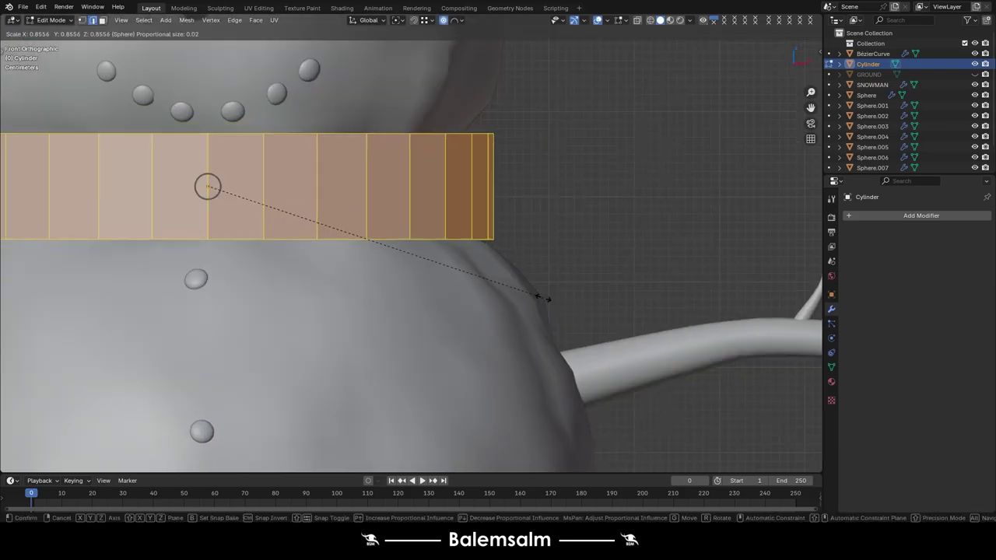
{"action": "left_click", "coordinate": [461, 252]}
{"action": "middle_click_drag", "start_coordinate": [461, 252], "coordinate": [438, 235]}
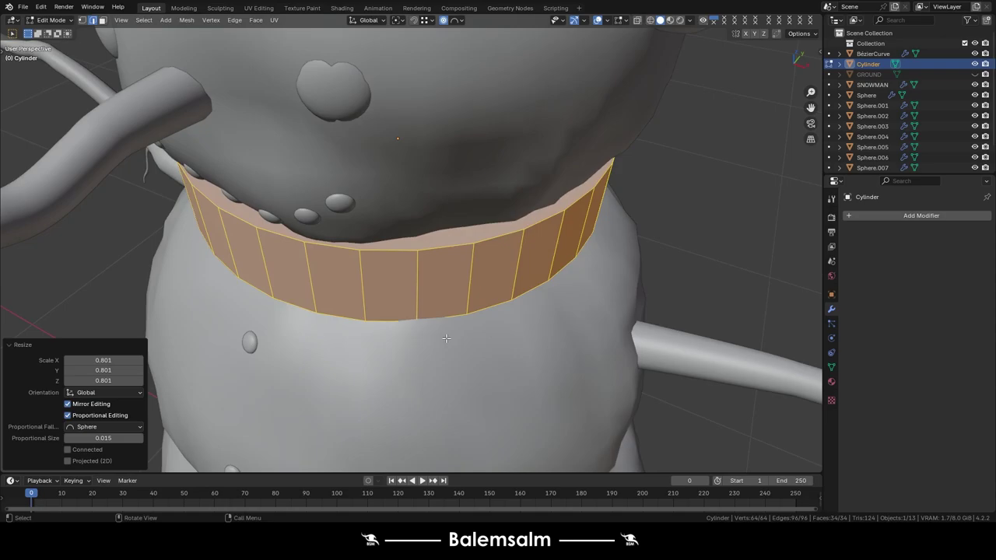
{"action": "left_click", "coordinate": [438, 235]}
{"action": "key", "text": "x"}
{"action": "left_click", "coordinate": [470, 194]}
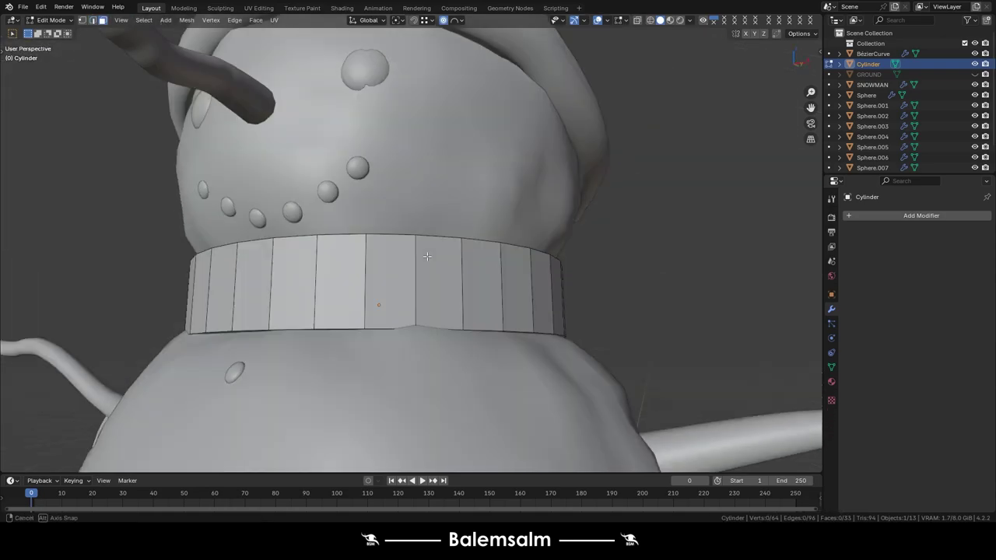
{"action": "mouse_move", "coordinate": [471, 195]}
{"action": "middle_mouse_down"}
{"action": "mouse_move", "coordinate": [391, 359]}
{"action": "mouse_move", "coordinate": [637, 319]}
{"action": "mouse_move", "coordinate": [498, 342]}
{"action": "middle_mouse_up"}
{"action": "key", "text": "x"}
{"action": "left_click", "coordinate": [438, 346]}
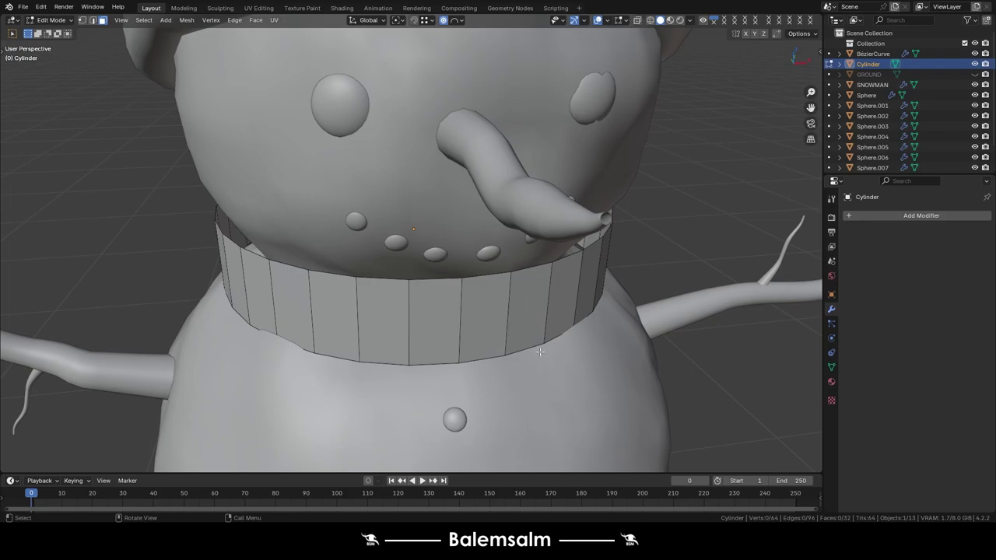
Scale the band's top edge loop inward to tighten it around the neck.
{"action": "middle_click_drag", "start_coordinate": [526, 375], "coordinate": [492, 318]}
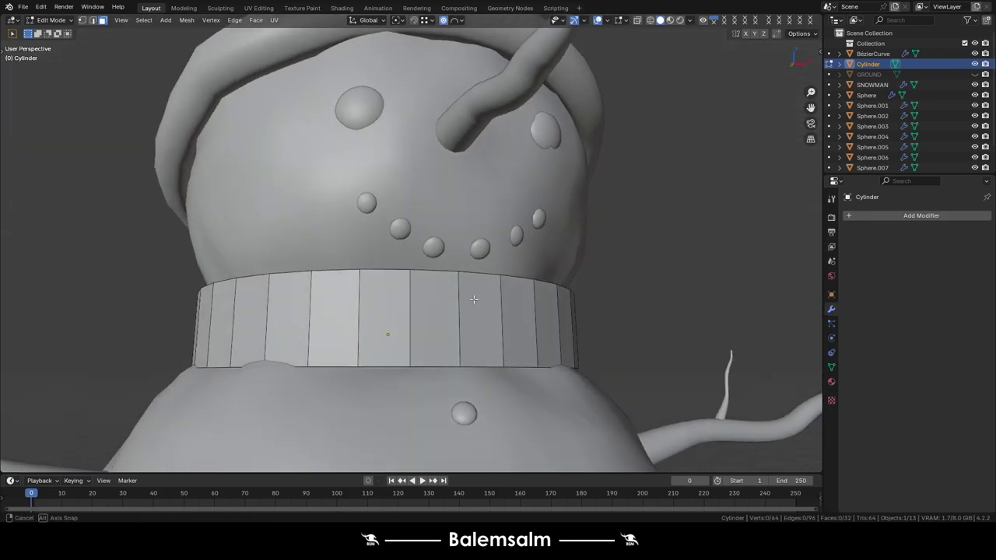
{"action": "mouse_move", "coordinate": [442, 273]}
{"action": "middle_mouse_down"}
{"action": "mouse_move", "coordinate": [484, 288]}
{"action": "mouse_move", "coordinate": [467, 280]}
{"action": "middle_mouse_up"}
{"action": "left_click", "coordinate": [467, 268], "text": "alt"}
{"action": "scroll", "coordinate": [467, 269], "scroll_direction": "up", "scroll_amount": 3}
{"action": "key", "text": "s"}
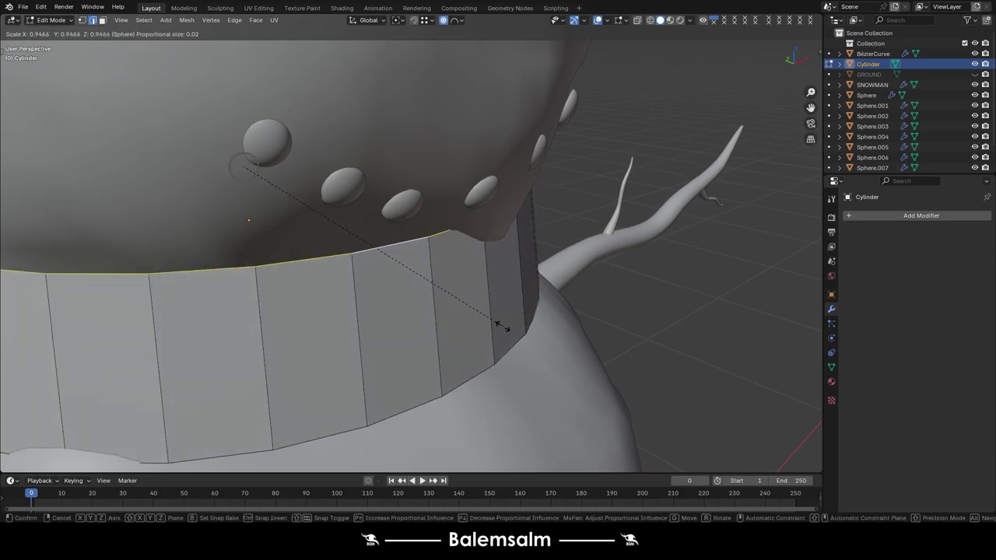
{"action": "left_click", "coordinate": [513, 327]}
{"action": "scroll", "coordinate": [514, 327], "scroll_direction": "down", "scroll_amount": 4}
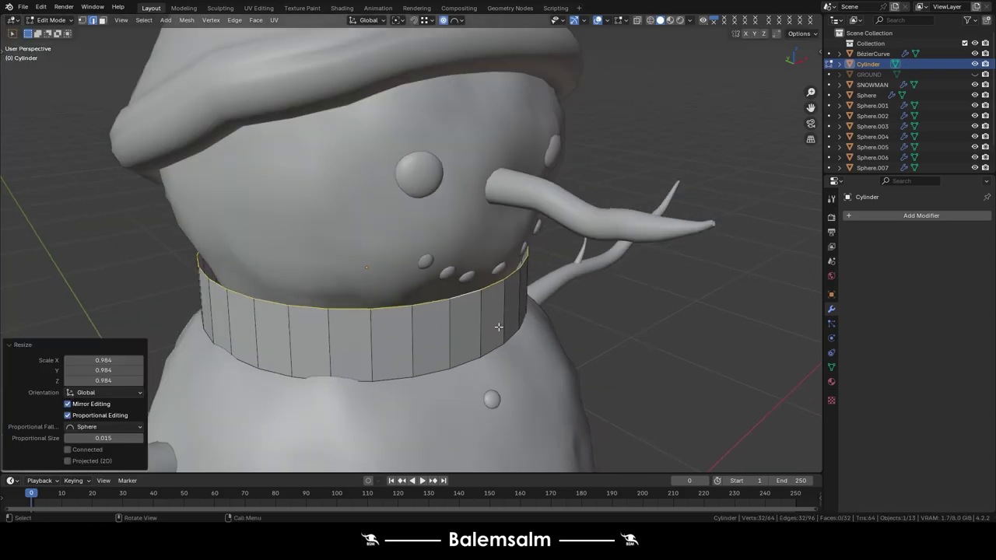
Add a centred loop cut around the middle, bevel it and scale the new faces.
{"action": "key", "text": "ctrl+r"}
{"action": "left_click", "coordinate": [531, 353]}
{"action": "right_click", "coordinate": [532, 352]}
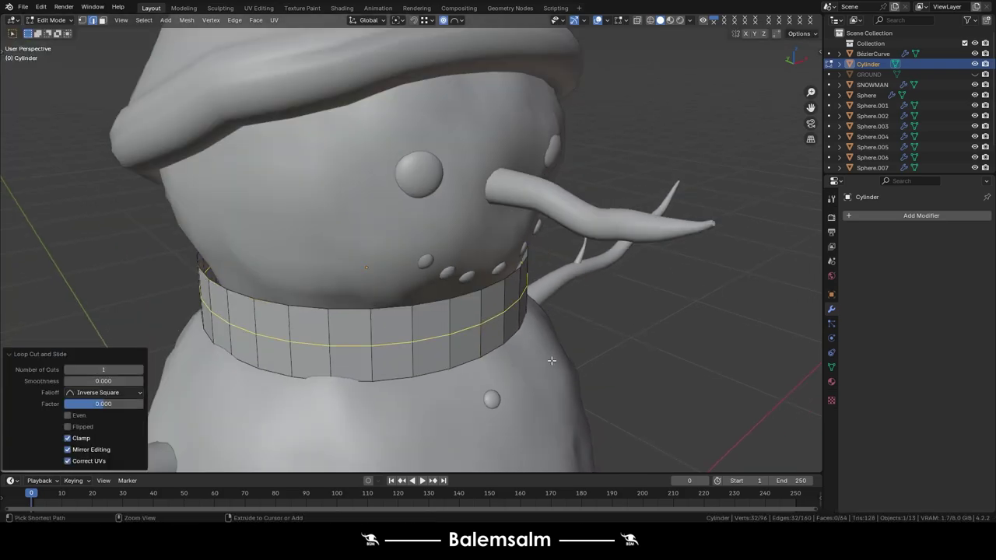
{"action": "key", "text": "ctrl+b"}
{"action": "left_click", "coordinate": [551, 360]}
{"action": "key", "text": "s"}
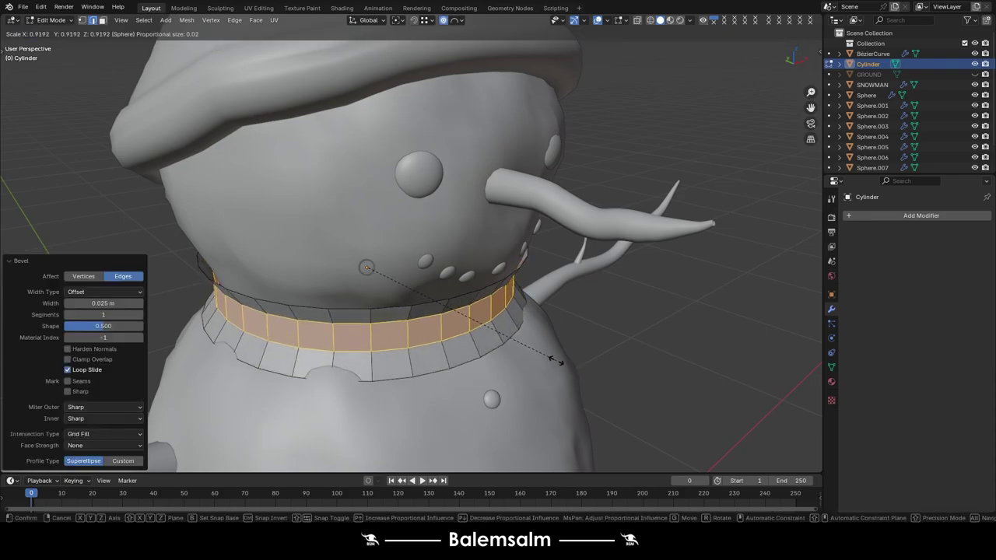
{"action": "left_click", "coordinate": [554, 359]}
Move the collar's bottom edge loop along Z and apply Shade Smooth.
{"action": "left_click", "coordinate": [442, 373], "text": "alt"}
{"action": "key", "text": "g"}
{"action": "key", "text": "z"}
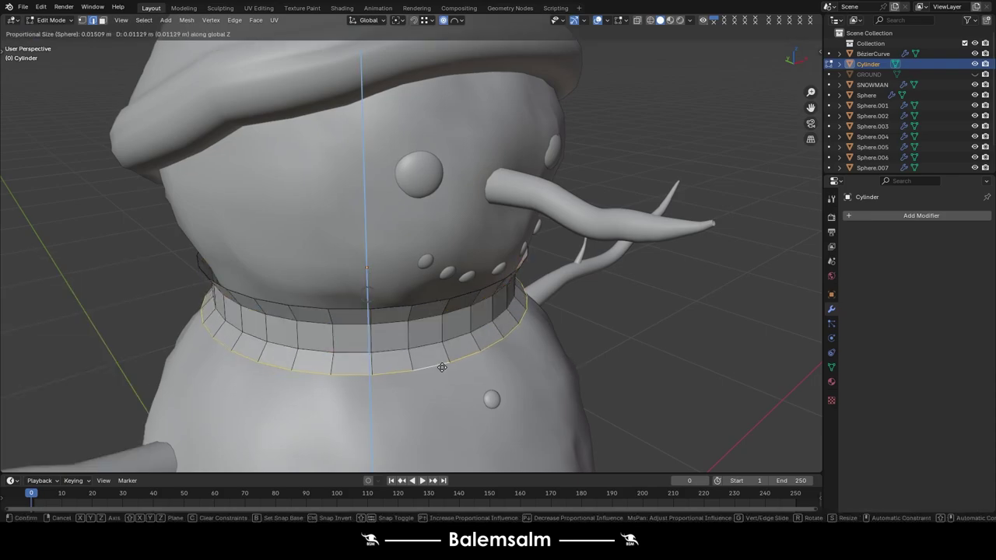
{"action": "left_click", "coordinate": [442, 365]}
{"action": "key", "text": "Tab"}
{"action": "scroll", "coordinate": [471, 354], "scroll_direction": "down", "scroll_amount": 3}
{"action": "mouse_move", "coordinate": [471, 354]}
{"action": "middle_mouse_down"}
{"action": "mouse_move", "coordinate": [339, 320]}
{"action": "mouse_move", "coordinate": [455, 313]}
{"action": "mouse_move", "coordinate": [533, 331]}
{"action": "mouse_move", "coordinate": [490, 335]}
{"action": "mouse_move", "coordinate": [406, 315]}
{"action": "middle_mouse_up"}
{"action": "right_click", "coordinate": [455, 313]}
{"action": "left_click", "coordinate": [428, 270]}
{"action": "scroll", "coordinate": [575, 349], "scroll_direction": "up", "scroll_amount": 4}
Push a column of collar faces 0.002332 m along Y to fit the neck, then deselect.
{"action": "key", "text": "Tab"}
{"action": "left_click", "coordinate": [400, 298], "text": "alt"}
{"action": "key", "text": "g"}
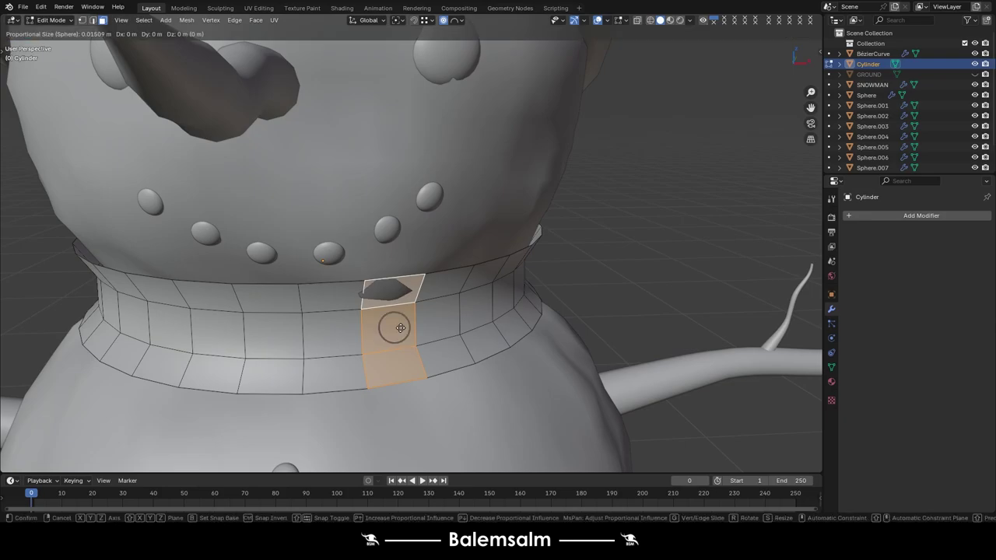
{"action": "key", "text": "y"}
{"action": "left_click", "coordinate": [399, 327]}
{"action": "key", "text": "g"}
{"action": "key", "text": "y"}
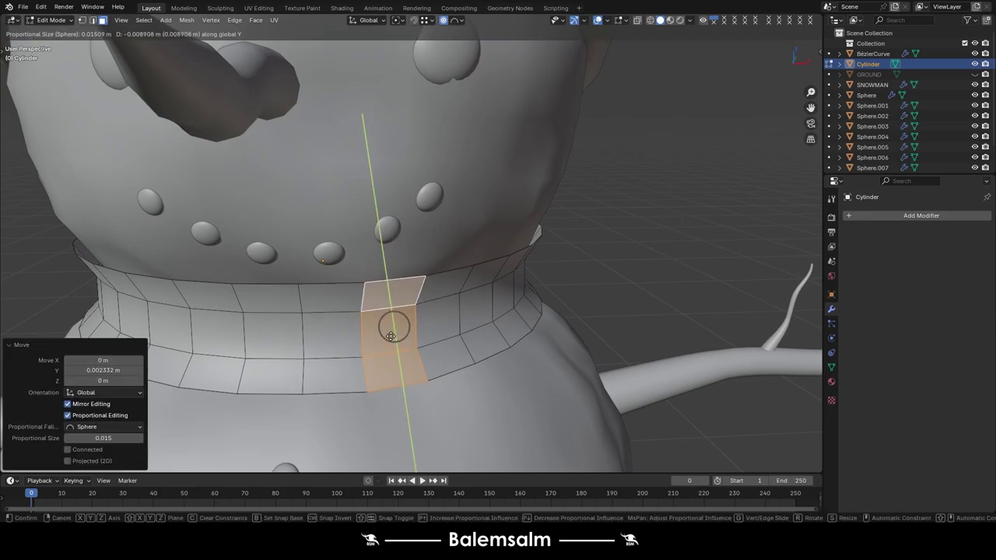
{"action": "key", "text": "Escape"}
{"action": "mouse_move", "coordinate": [399, 331]}
{"action": "middle_mouse_down"}
{"action": "mouse_move", "coordinate": [435, 342]}
{"action": "mouse_move", "coordinate": [327, 321]}
{"action": "mouse_move", "coordinate": [207, 316]}
{"action": "mouse_move", "coordinate": [513, 329]}
{"action": "middle_mouse_up"}
{"action": "key", "text": "Tab"}
{"action": "key", "text": "alt+a"}
{"action": "scroll", "coordinate": [513, 328], "scroll_direction": "down", "scroll_amount": 3}
{"action": "mouse_move", "coordinate": [575, 320]}
{"action": "middle_mouse_down"}
{"action": "mouse_move", "coordinate": [581, 309]}
{"action": "mouse_move", "coordinate": [516, 330]}
{"action": "middle_mouse_up"}
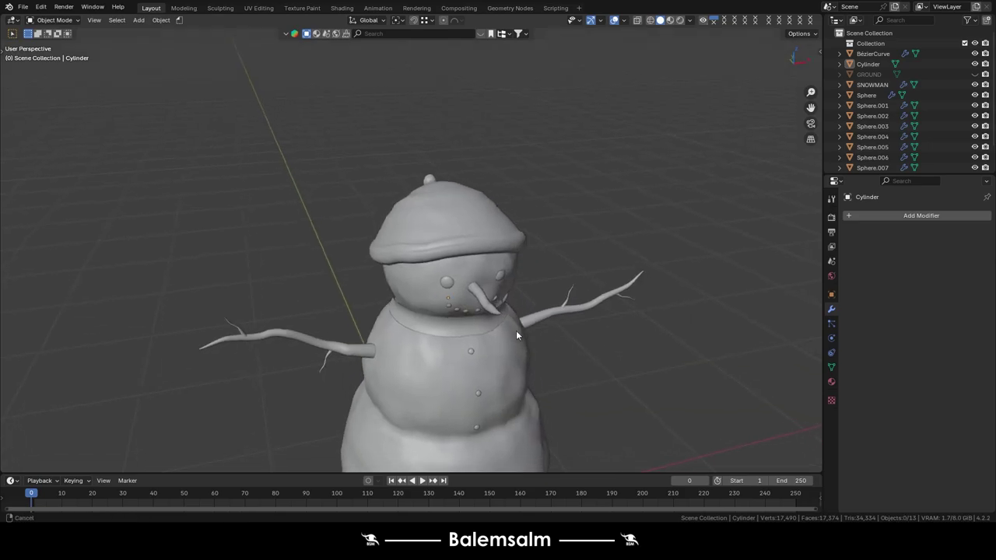
Select the scarf collar in Edit Mode and view its lower strip in Right Orthographic.
{"action": "scroll", "coordinate": [394, 307], "scroll_direction": "up", "scroll_amount": 5}
{"action": "mouse_move", "coordinate": [331, 286]}
{"action": "middle_mouse_down", "text": "shift"}
{"action": "mouse_move", "coordinate": [307, 236]}
{"action": "mouse_move", "coordinate": [351, 211]}
{"action": "middle_mouse_up", "text": "shift"}
{"action": "left_click", "coordinate": [322, 261]}
{"action": "left_click", "coordinate": [351, 210]}
{"action": "key", "text": "Tab"}
{"action": "key", "text": "KP_4"}
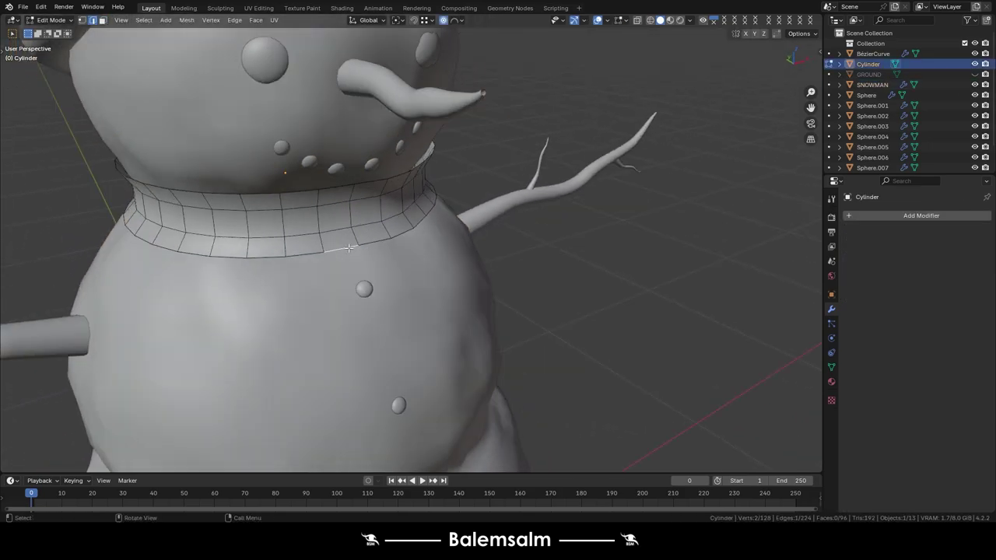
{"action": "middle_click_drag", "start_coordinate": [302, 256], "coordinate": [345, 256]}
{"action": "key", "text": "grave"}
{"action": "left_click", "coordinate": [285, 216]}
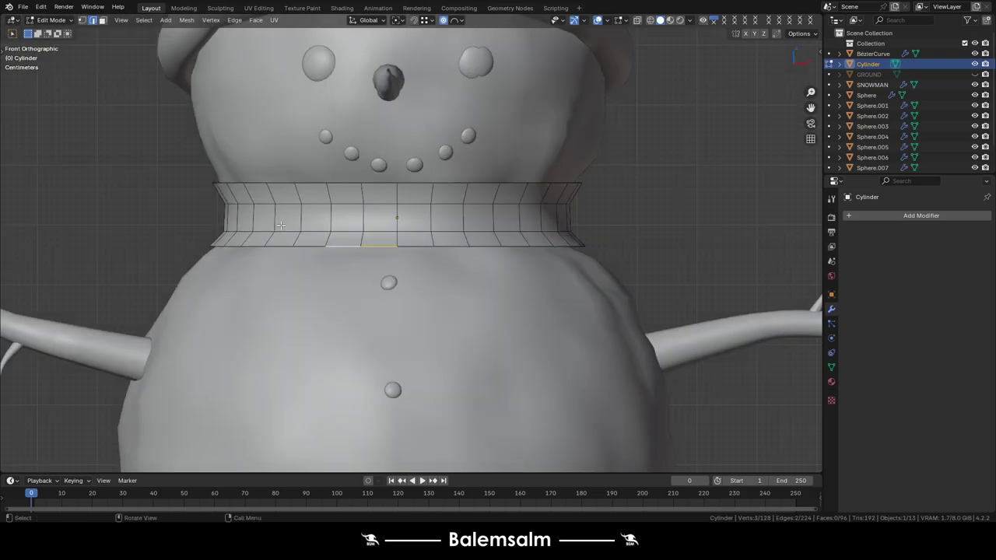
{"action": "key", "text": "grave"}
{"action": "left_click", "coordinate": [361, 252]}
{"action": "scroll", "coordinate": [451, 253], "scroll_direction": "up", "scroll_amount": 5}
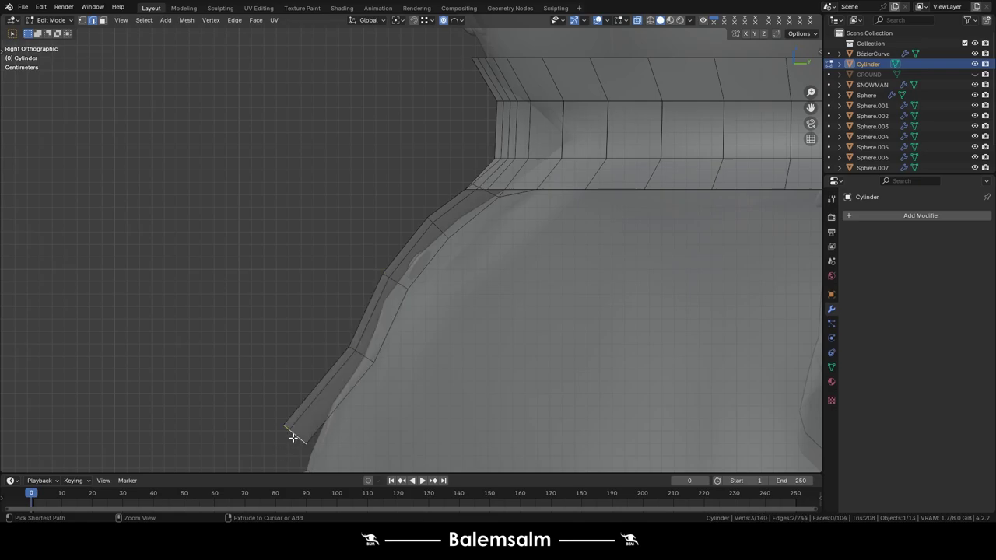
{"action": "middle_click_drag", "start_coordinate": [293, 438], "coordinate": [308, 363], "text": "shift"}
Reposition the strip's end edge and extrude it down the snowman's belly as a tail.
{"action": "key", "text": "g"}
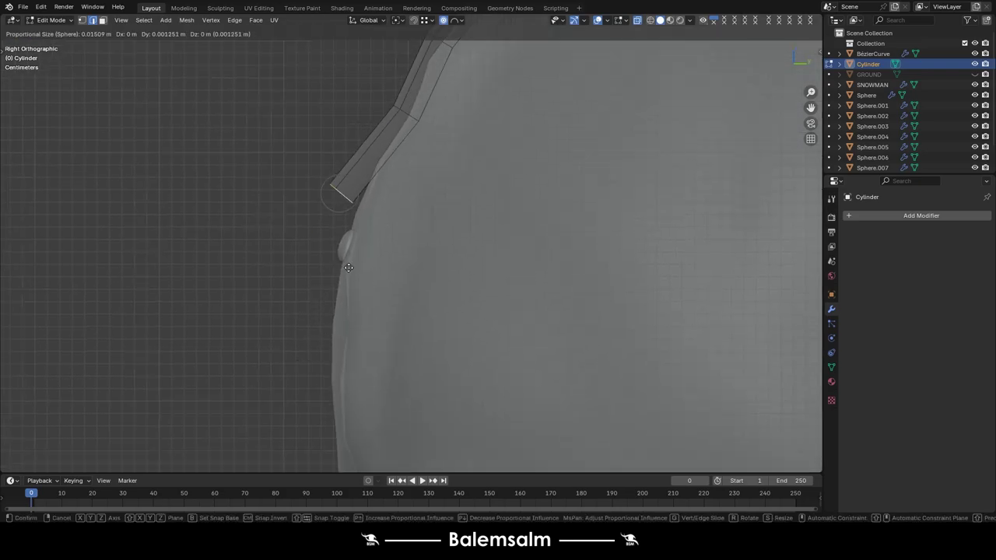
{"action": "left_click", "coordinate": [355, 267]}
{"action": "right_click", "coordinate": [327, 308], "text": "ctrl"}
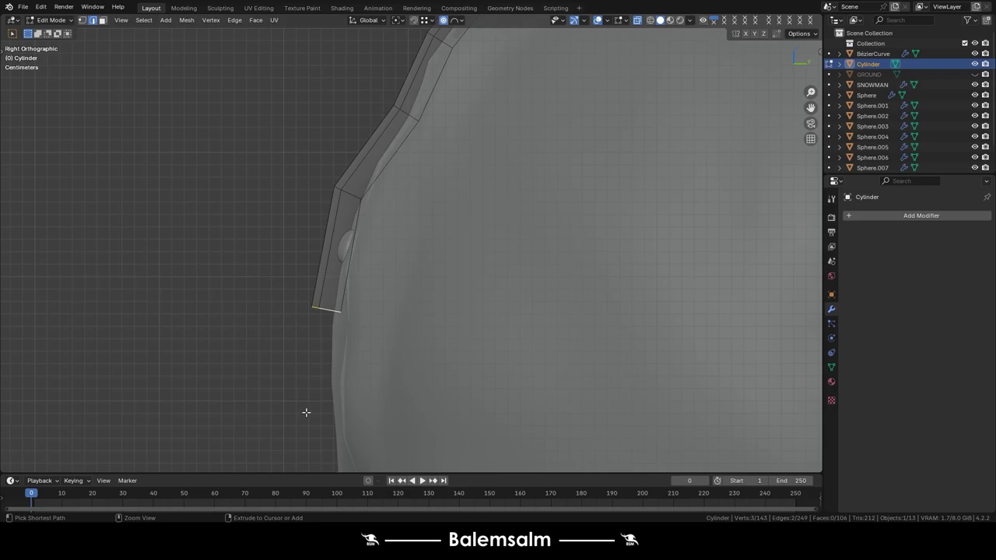
{"action": "scroll", "coordinate": [306, 412], "scroll_direction": "down", "scroll_amount": 4}
{"action": "scroll", "coordinate": [305, 412], "scroll_direction": "down", "scroll_amount": 4}
{"action": "key", "text": "Tab"}
{"action": "mouse_move", "coordinate": [350, 296]}
{"action": "middle_mouse_down"}
{"action": "mouse_move", "coordinate": [478, 154]}
{"action": "mouse_move", "coordinate": [333, 194]}
{"action": "mouse_move", "coordinate": [387, 206]}
{"action": "mouse_move", "coordinate": [538, 309]}
{"action": "middle_mouse_up"}
{"action": "left_click", "coordinate": [478, 153]}
{"action": "scroll", "coordinate": [505, 296], "scroll_direction": "up", "scroll_amount": 3}
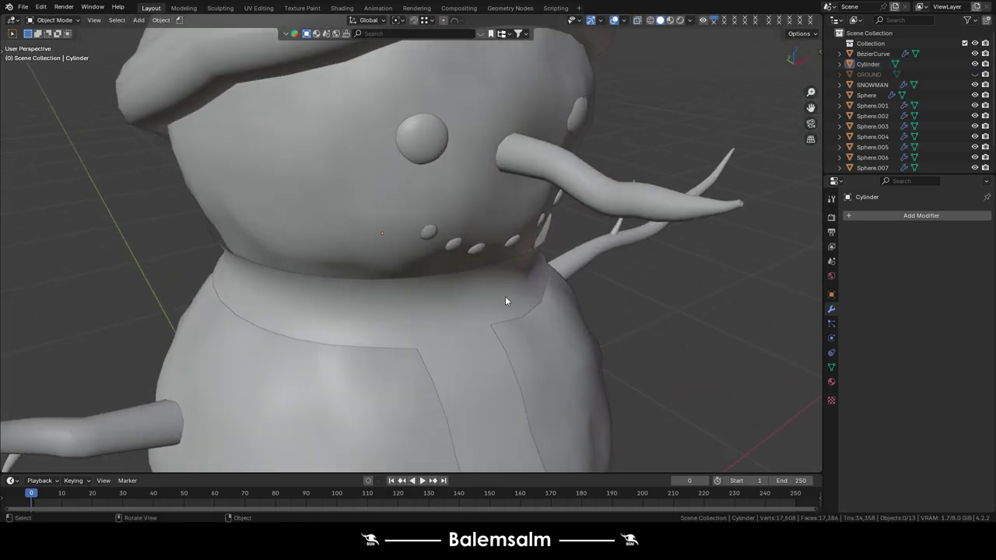
Add a Solidify modifier giving the scarf 0.01 m thickness.
{"action": "left_click", "coordinate": [934, 217]}
{"action": "left_click", "coordinate": [810, 337]}
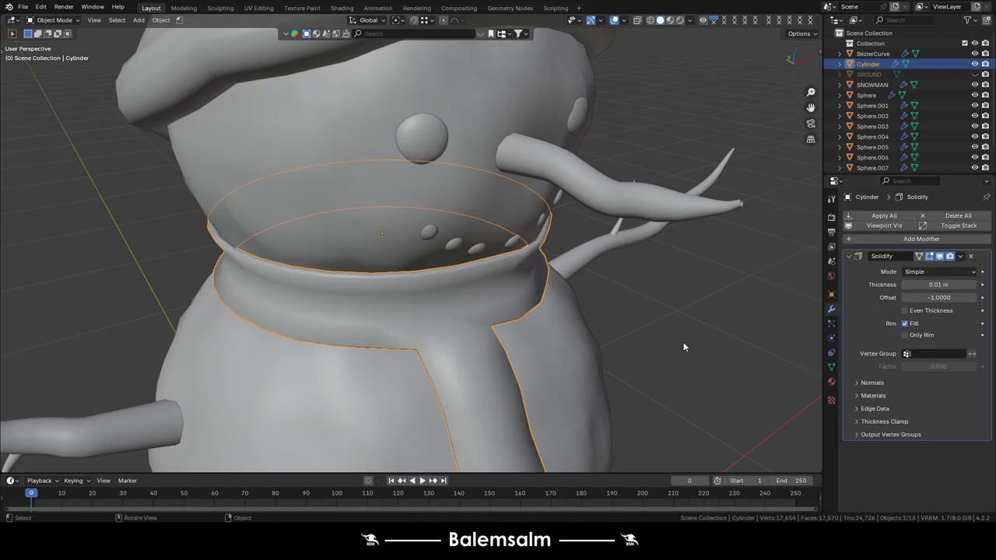
{"action": "mouse_move", "coordinate": [683, 341]}
{"action": "middle_mouse_down"}
{"action": "mouse_move", "coordinate": [460, 307]}
{"action": "mouse_move", "coordinate": [464, 323]}
{"action": "middle_mouse_up"}
{"action": "scroll", "coordinate": [492, 293], "scroll_direction": "up", "scroll_amount": 2}
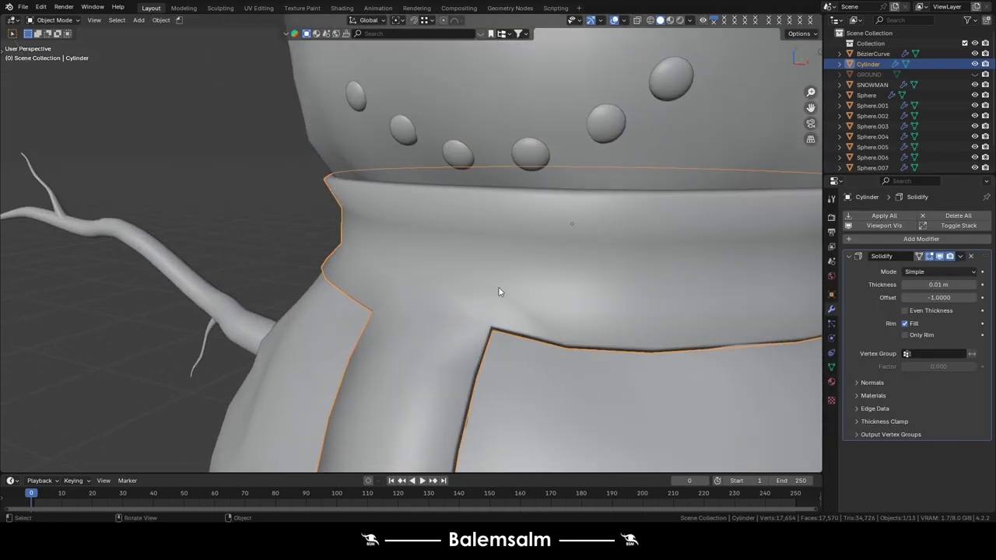
Slide the scarf's vertices along their edges where the tail meets the collar.
{"action": "key", "text": "Tab"}
{"action": "middle_click_drag", "start_coordinate": [513, 294], "coordinate": [484, 328]}
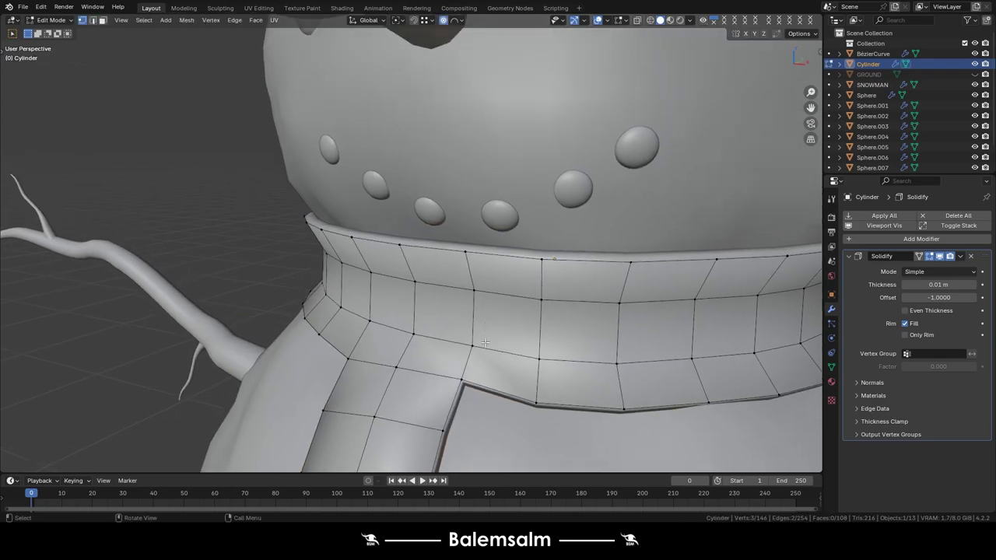
{"action": "key", "text": "shift+v"}
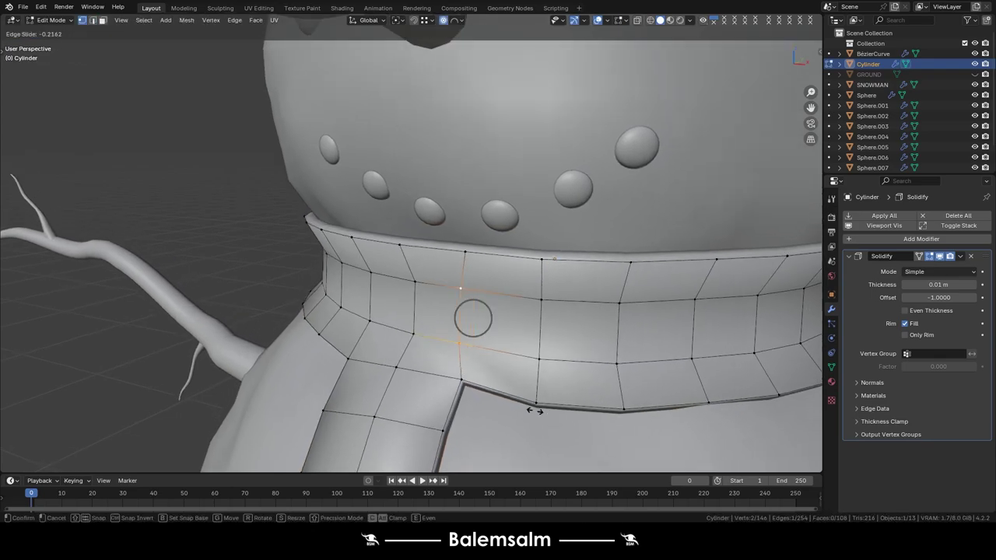
{"action": "left_click", "coordinate": [472, 316]}
{"action": "left_click", "coordinate": [465, 250]}
{"action": "key", "text": "shift+v"}
{"action": "left_click", "coordinate": [465, 249]}
{"action": "left_click", "coordinate": [465, 248]}
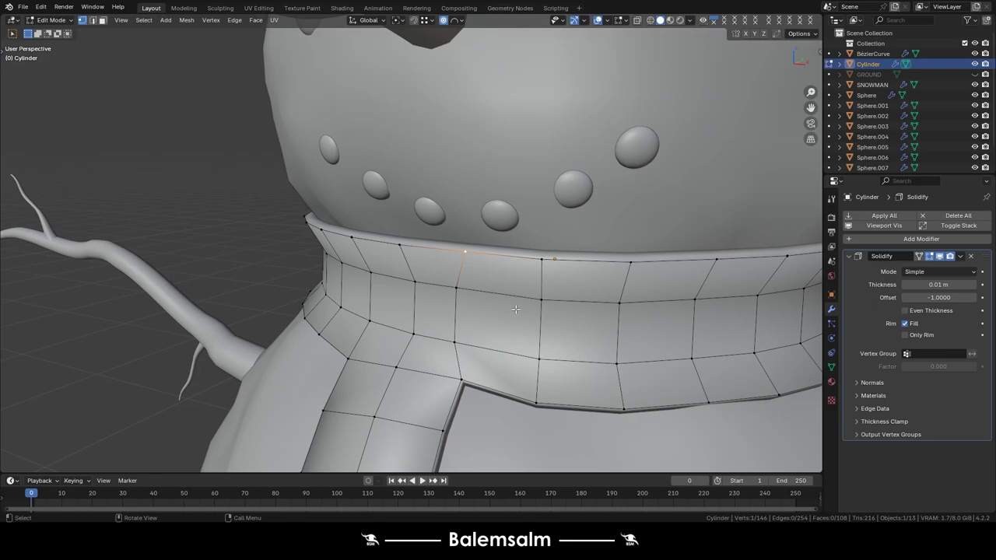
{"action": "key", "text": "shift+v"}
{"action": "left_click", "coordinate": [483, 293]}
{"action": "middle_click_drag", "start_coordinate": [504, 298], "coordinate": [516, 300]}
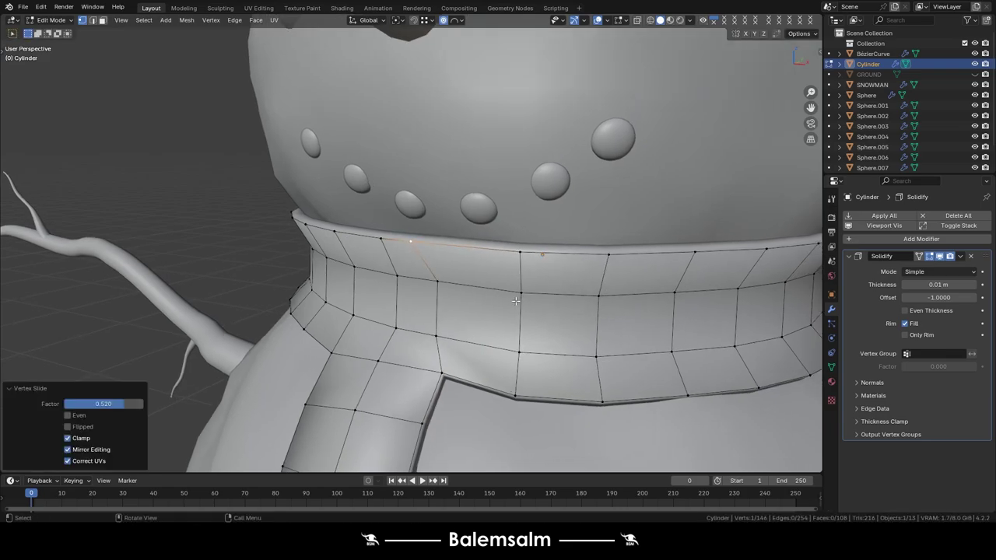
Add an edge loop across the scarf and try sliding it, then undo the slide.
{"action": "key", "text": "ctrl+r"}
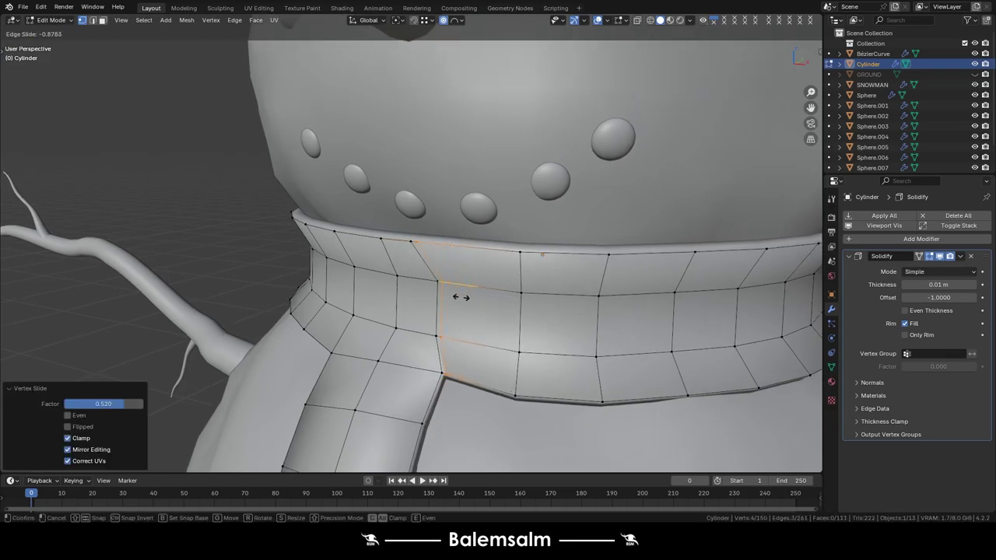
{"action": "left_click", "coordinate": [461, 297]}
{"action": "key", "text": "shift+v"}
{"action": "left_click", "coordinate": [444, 311]}
{"action": "key", "text": "ctrl+z"}
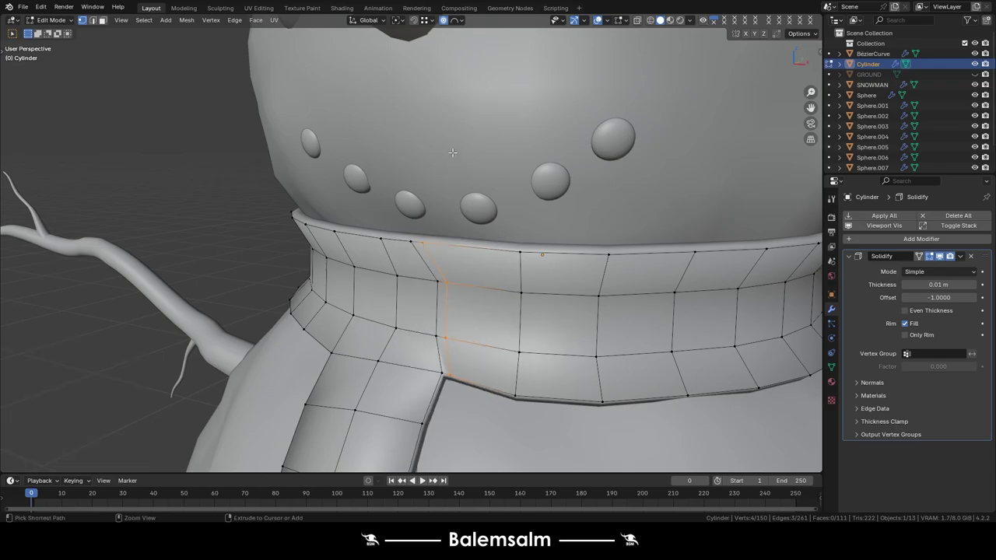
Shift the tail-joint edges along Y and X so the tail overlaps the collar by 0.012226 m.
{"action": "key", "text": "g"}
{"action": "key", "text": "y"}
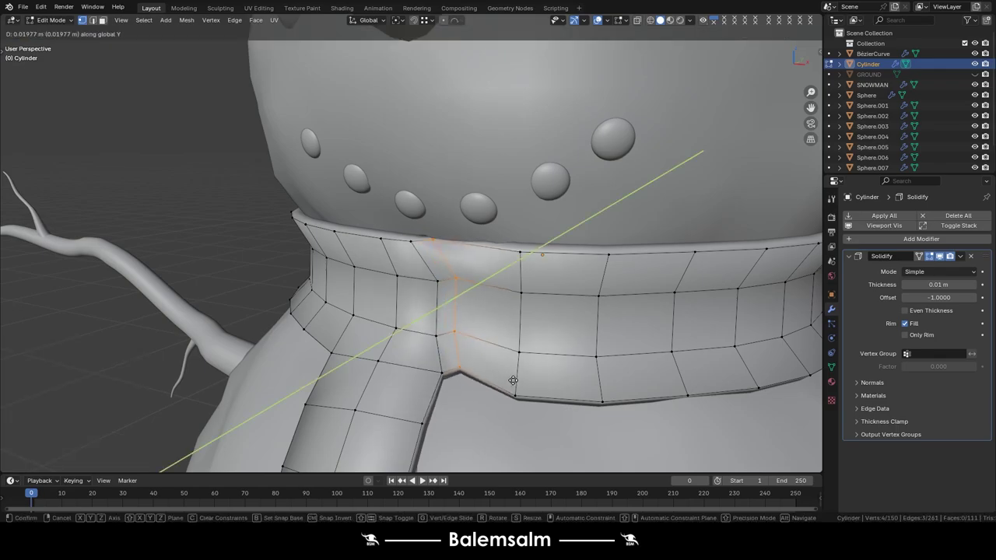
{"action": "left_click", "coordinate": [513, 380]}
{"action": "key", "text": "g"}
{"action": "key", "text": "y"}
{"action": "key", "text": "x"}
{"action": "left_click", "coordinate": [500, 375]}
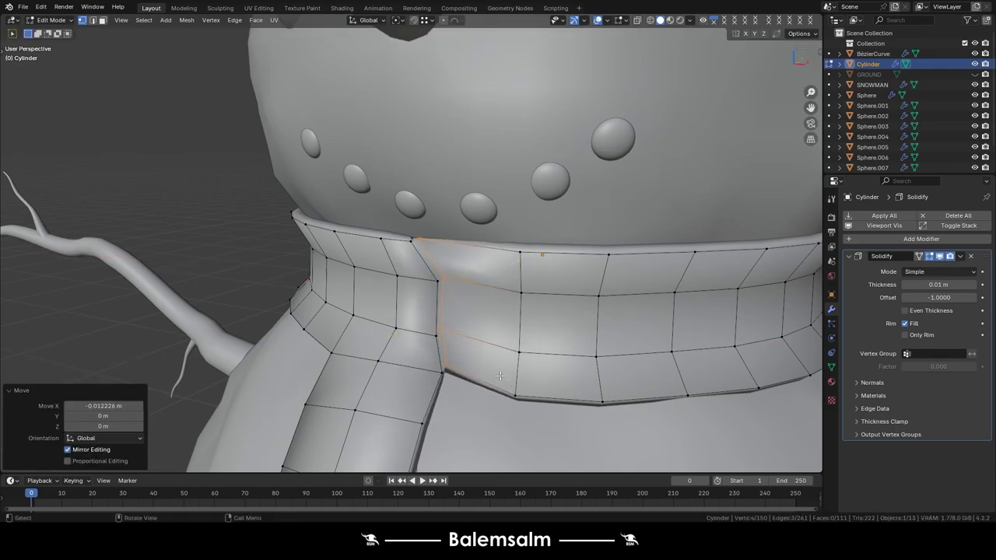
{"action": "key", "text": "Tab"}
{"action": "scroll", "coordinate": [431, 317], "scroll_direction": "down", "scroll_amount": 5}
{"action": "scroll", "coordinate": [474, 341], "scroll_direction": "down", "scroll_amount": 3}
{"action": "scroll", "coordinate": [515, 345], "scroll_direction": "down", "scroll_amount": 1}
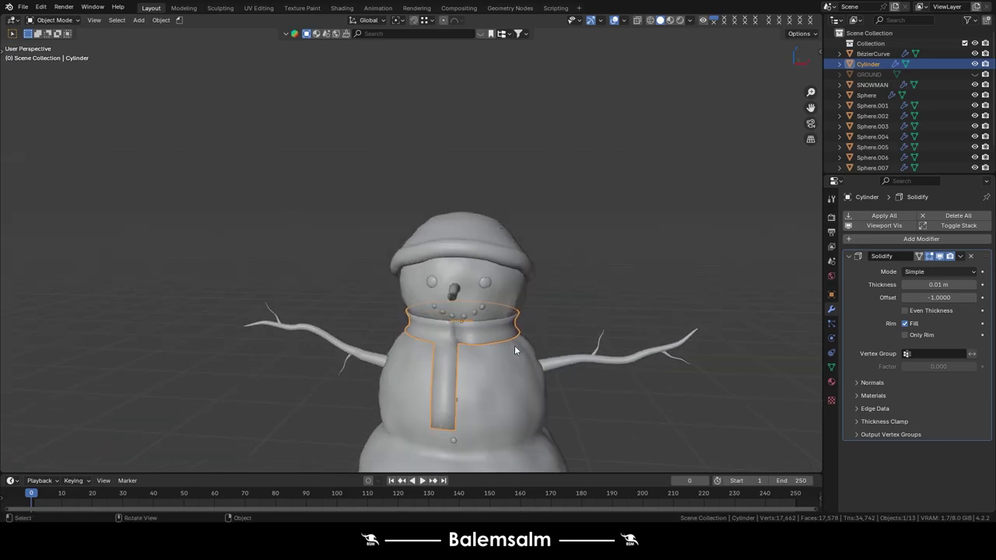
{"action": "scroll", "coordinate": [515, 346], "scroll_direction": "up", "scroll_amount": 5}
Lower the collar's top vertex and edge 0.007637 m along Z where the tail joins.
{"action": "key", "text": "Tab"}
{"action": "scroll", "coordinate": [419, 297], "scroll_direction": "up", "scroll_amount": 3}
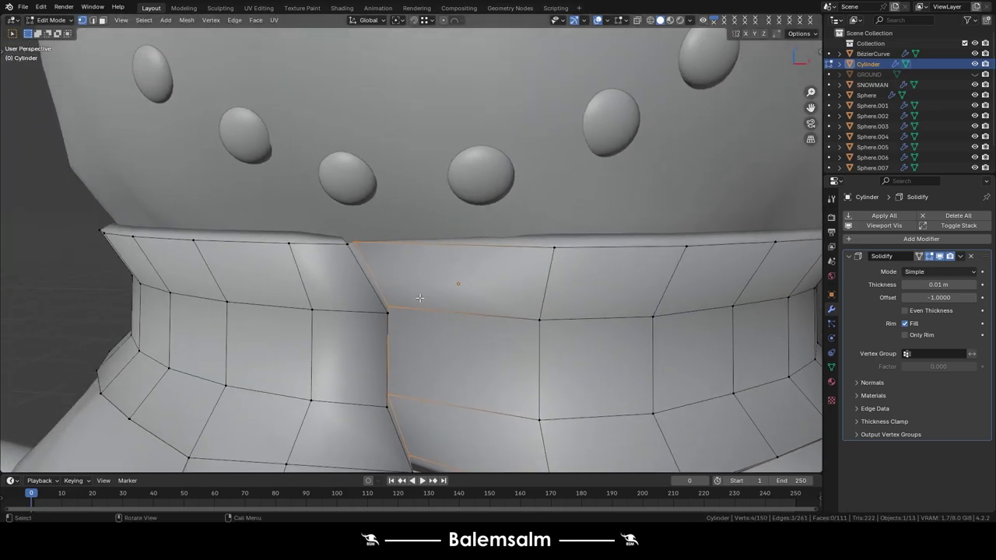
{"action": "key", "text": "g"}
{"action": "key", "text": "z"}
{"action": "left_click", "coordinate": [355, 284]}
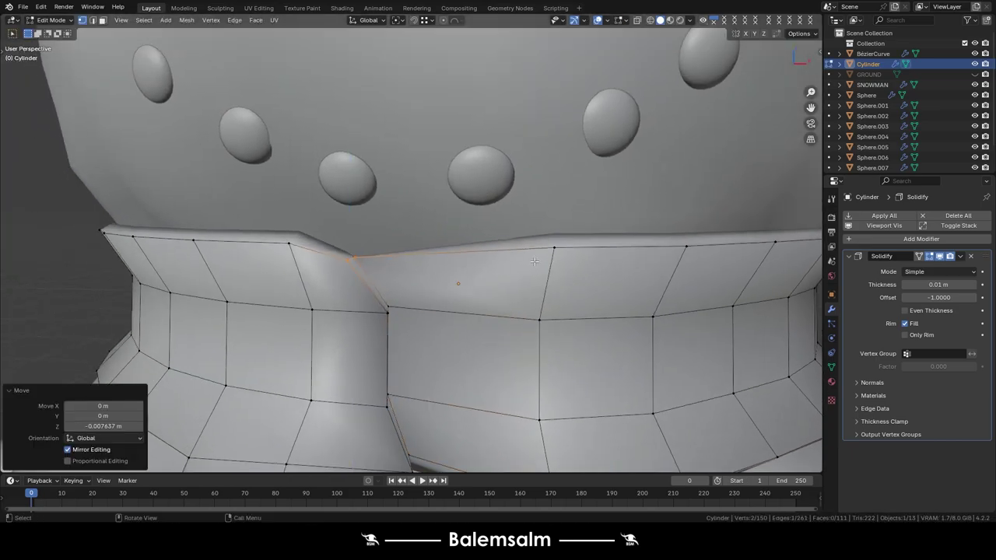
{"action": "key", "text": "2"}
{"action": "key", "text": "g"}
{"action": "key", "text": "z"}
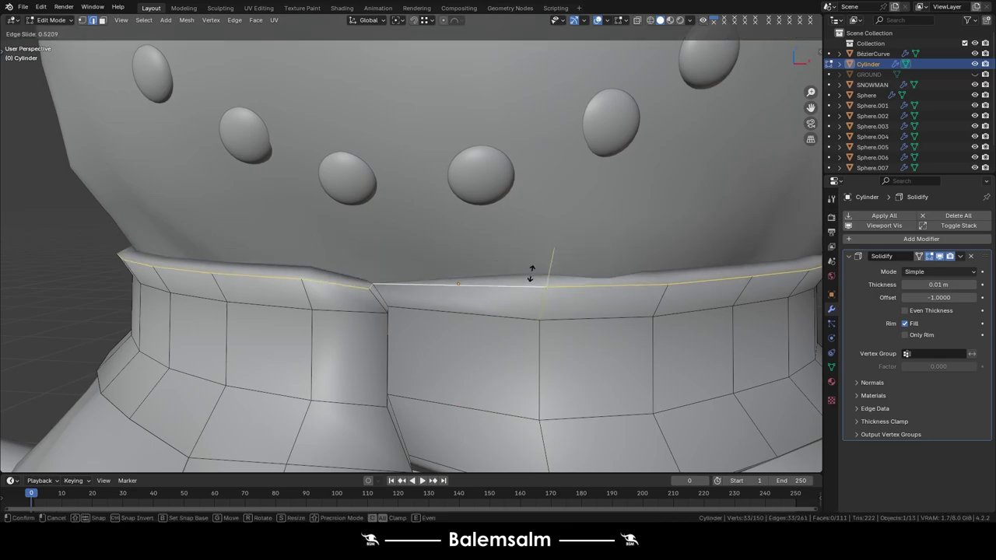
{"action": "left_click", "coordinate": [529, 276]}
{"action": "key", "text": "Tab"}
{"action": "key", "text": "Tab"}
{"action": "key", "text": "Tab"}
{"action": "scroll", "coordinate": [147, 328], "scroll_direction": "down", "scroll_amount": 5}
Deselect the scarf and orbit to inspect its tail from the side and below.
{"action": "scroll", "coordinate": [208, 339], "scroll_direction": "down", "scroll_amount": 3}
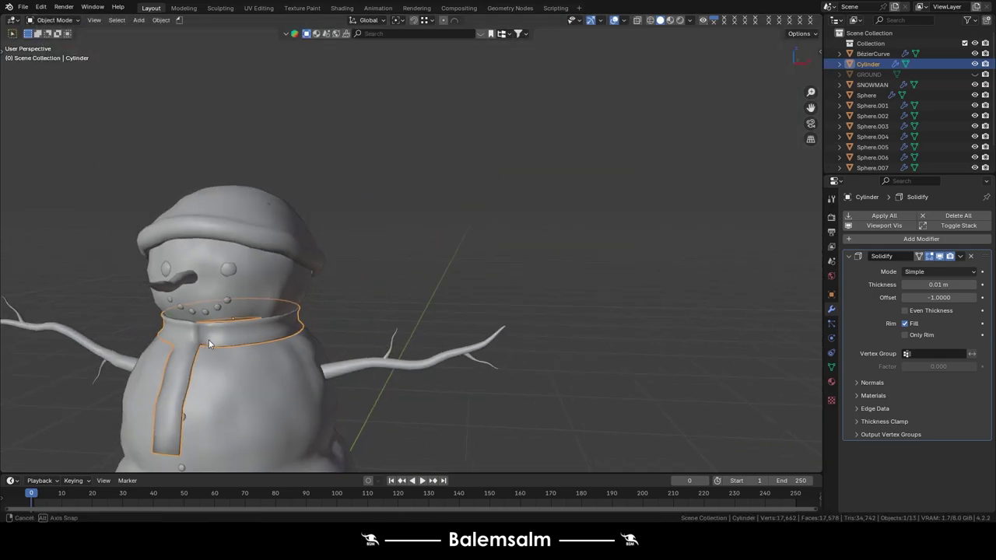
{"action": "mouse_move", "coordinate": [208, 339]}
{"action": "middle_mouse_down"}
{"action": "mouse_move", "coordinate": [330, 317]}
{"action": "mouse_move", "coordinate": [288, 369]}
{"action": "mouse_move", "coordinate": [475, 354]}
{"action": "middle_mouse_up"}
{"action": "left_click", "coordinate": [474, 354]}
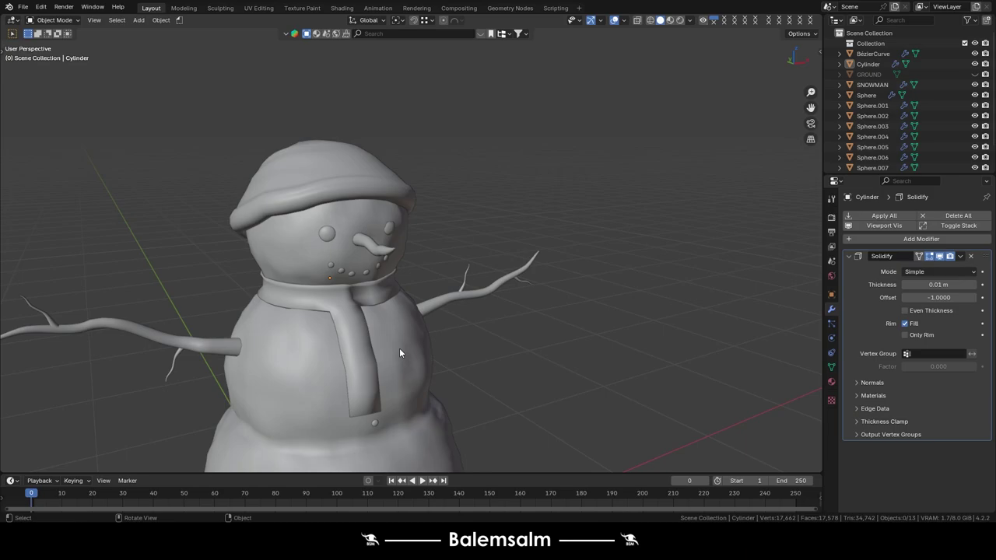
{"action": "middle_click_drag", "start_coordinate": [377, 345], "coordinate": [458, 309]}
{"action": "scroll", "coordinate": [408, 359], "scroll_direction": "up", "scroll_amount": 5}
{"action": "mouse_move", "coordinate": [408, 358]}
{"action": "middle_mouse_down"}
{"action": "mouse_move", "coordinate": [405, 394]}
{"action": "mouse_move", "coordinate": [439, 336]}
{"action": "middle_mouse_up"}
Edit the scarf with X-ray on, vertex selection, and a Right Orthographic view of the tail.
{"action": "key", "text": "Tab"}
{"action": "key", "text": "alt+z"}
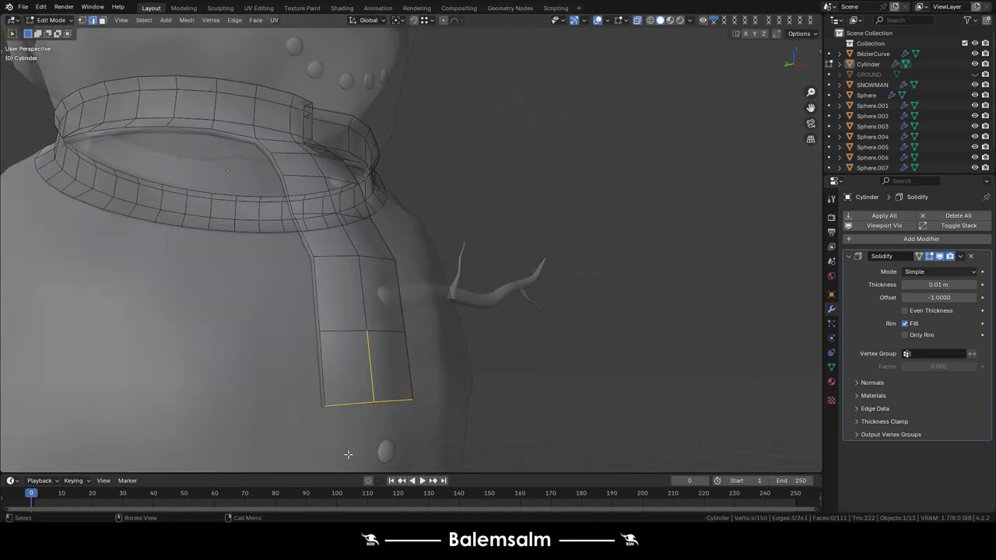
{"action": "key", "text": "ctrl+Tab"}
{"action": "left_click", "coordinate": [378, 404]}
{"action": "key", "text": "grave"}
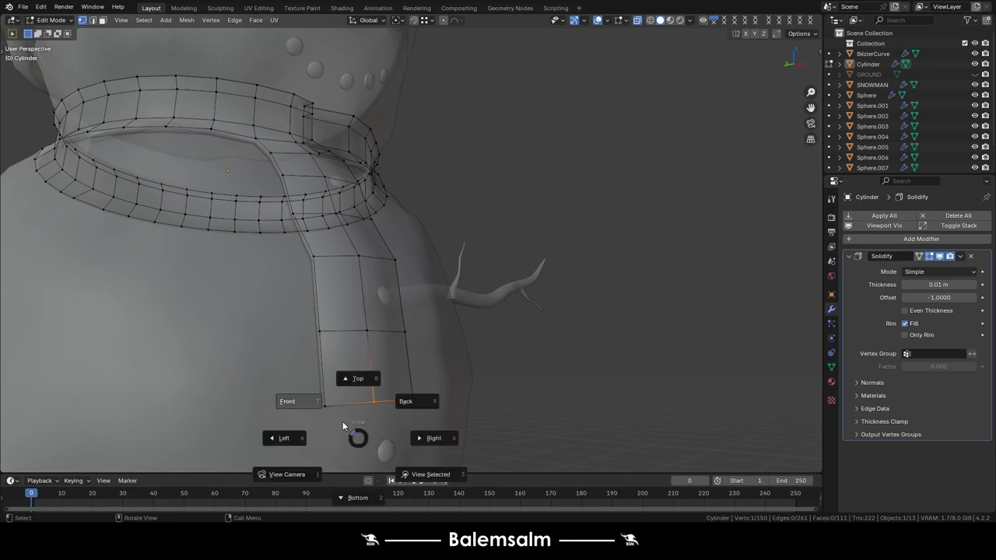
{"action": "left_click", "coordinate": [340, 403]}
{"action": "key", "text": "grave"}
{"action": "left_click", "coordinate": [413, 373]}
{"action": "scroll", "coordinate": [412, 373], "scroll_direction": "up", "scroll_amount": 2}
Move the tail's bottom vertices to reshape its end.
{"action": "key", "text": "g"}
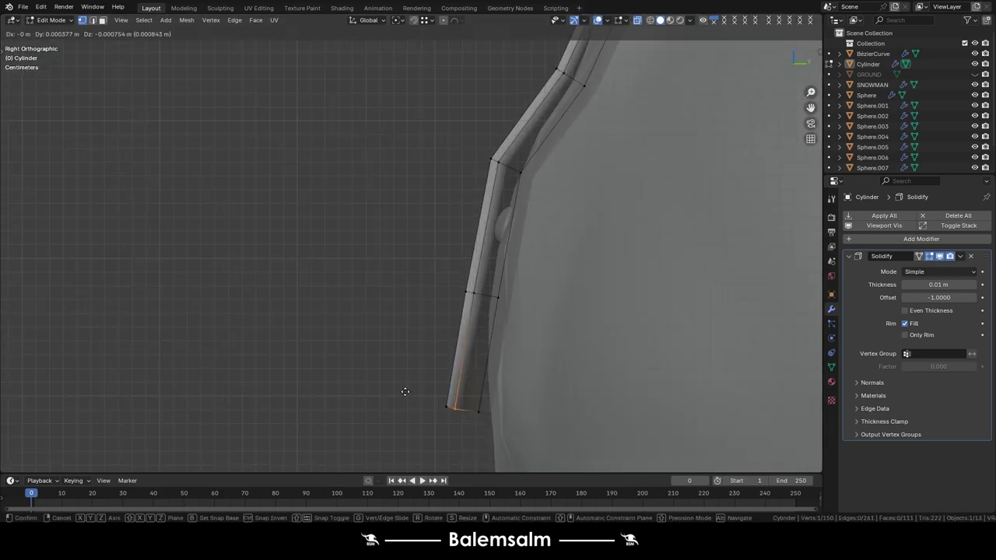
{"action": "left_click", "coordinate": [419, 435]}
{"action": "middle_click_drag", "start_coordinate": [415, 436], "coordinate": [469, 414]}
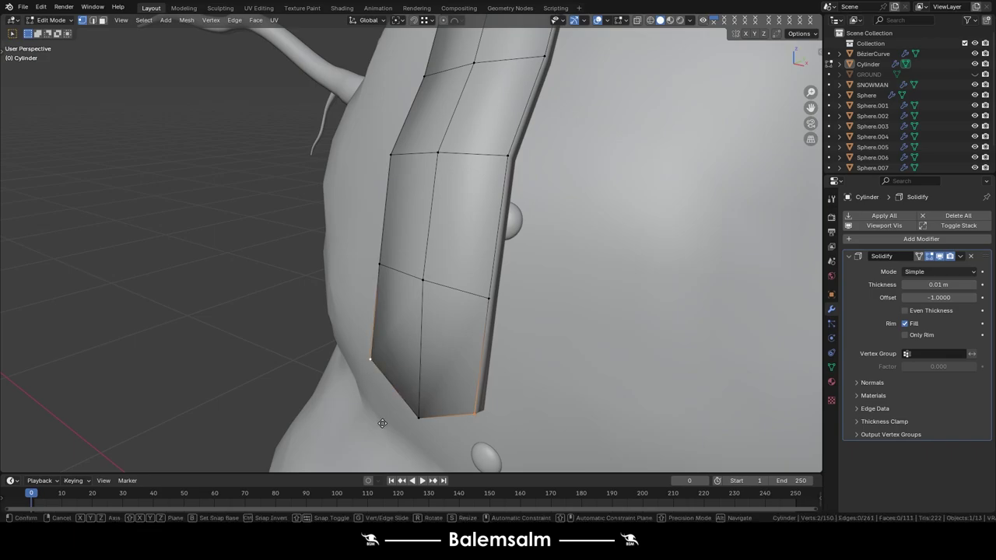
{"action": "left_click", "coordinate": [417, 402]}
{"action": "key", "text": "Tab"}
{"action": "scroll", "coordinate": [417, 402], "scroll_direction": "down", "scroll_amount": 4}
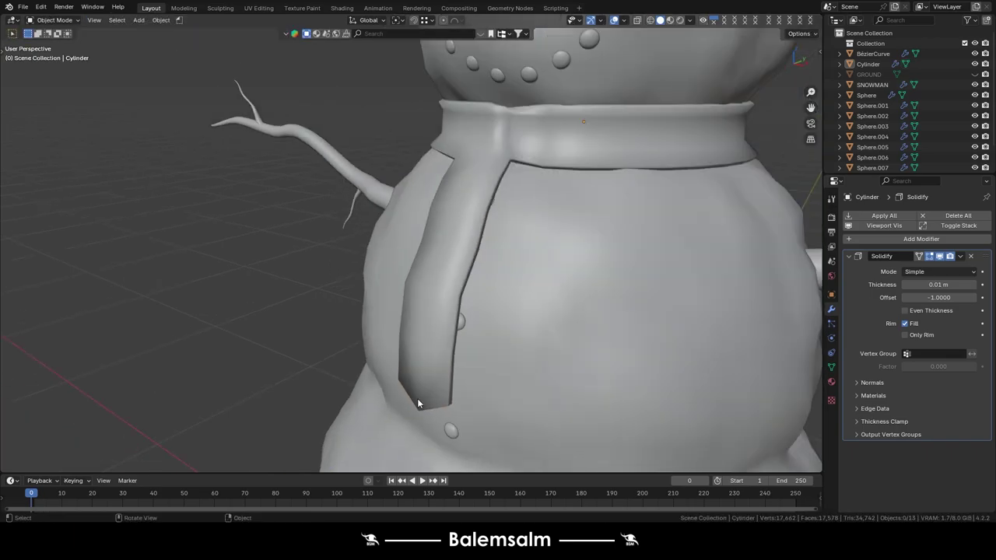
Add a vertical loop cut down the middle of the scarf tail.
{"action": "key", "text": "Tab"}
{"action": "middle_click_drag", "start_coordinate": [417, 403], "coordinate": [365, 327]}
{"action": "key", "text": "ctrl+r"}
{"action": "left_click", "coordinate": [355, 290]}
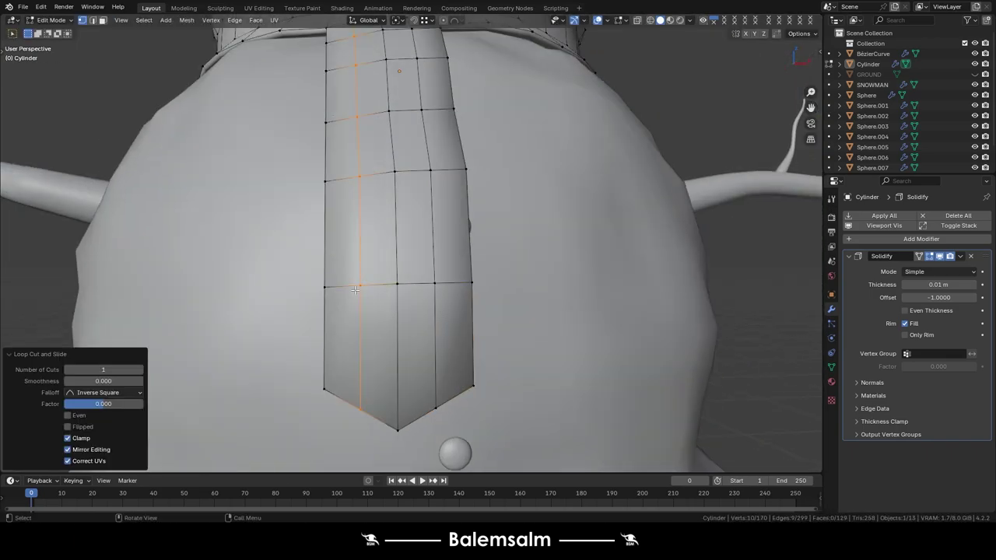
Pull the tail's tip vertex 0.006297 m on Y and 0.013013 m down into a point.
{"action": "left_click", "coordinate": [452, 382]}
{"action": "key", "text": "grave"}
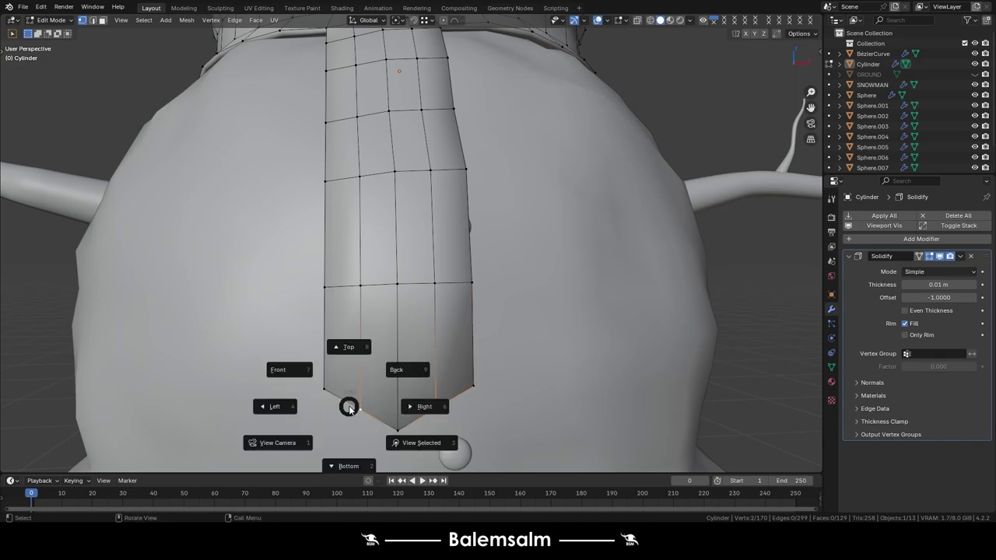
{"action": "left_click", "coordinate": [381, 403]}
{"action": "key", "text": "g"}
{"action": "left_click", "coordinate": [390, 426]}
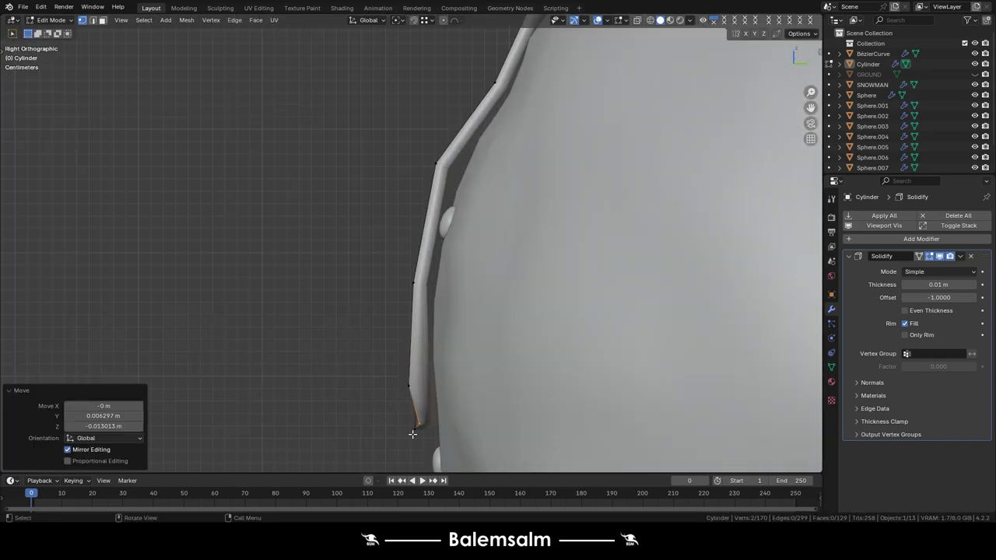
{"action": "key", "text": "g"}
{"action": "left_click", "coordinate": [392, 399]}
{"action": "mouse_move", "coordinate": [392, 399]}
{"action": "middle_mouse_down"}
{"action": "mouse_move", "coordinate": [541, 442]}
{"action": "mouse_move", "coordinate": [549, 354]}
{"action": "middle_mouse_up"}
{"action": "key", "text": "Tab"}
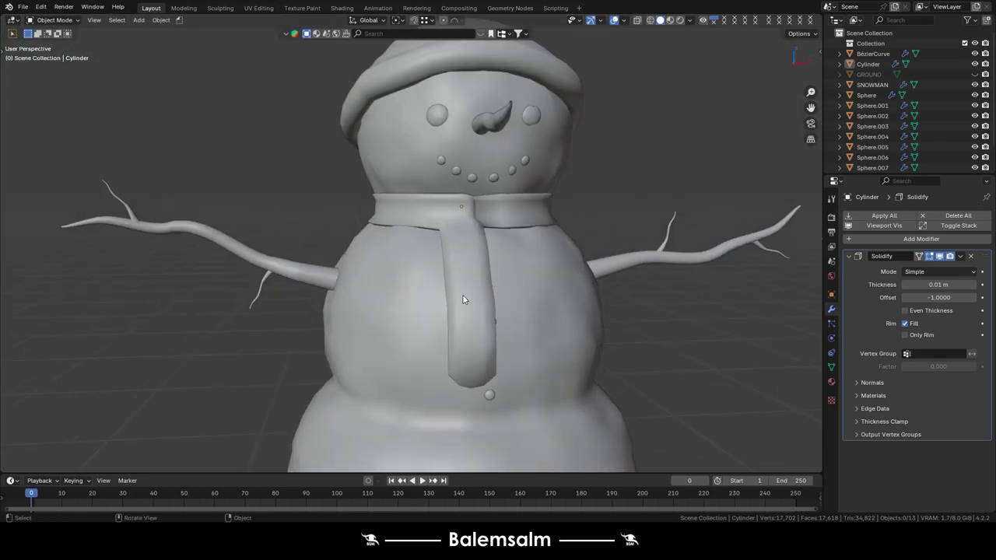
{"action": "left_click", "coordinate": [419, 245]}
Give the scarf a Subdivision Surface modifier (viewport 1, render 2) placed above Solidify.
{"action": "left_click", "coordinate": [406, 213]}
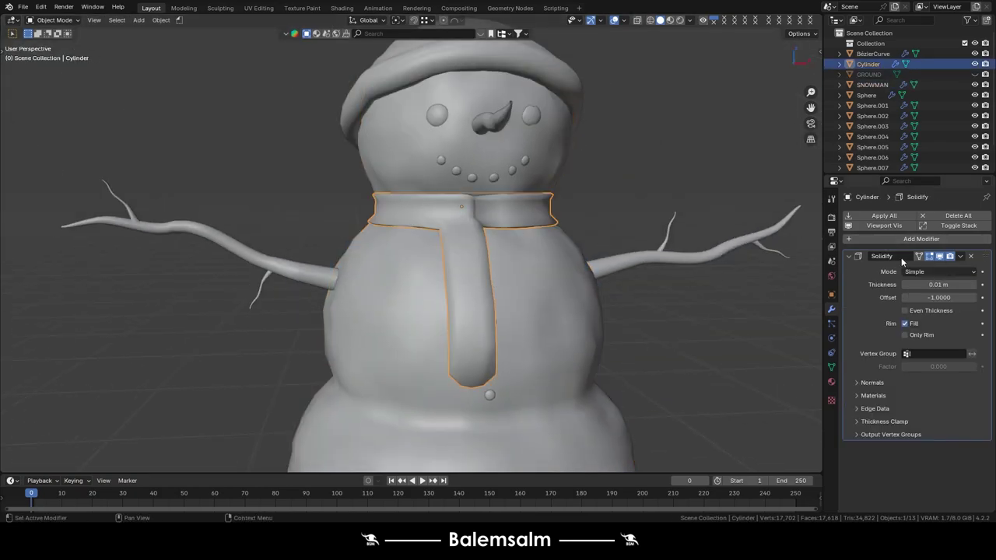
{"action": "left_click", "coordinate": [936, 241]}
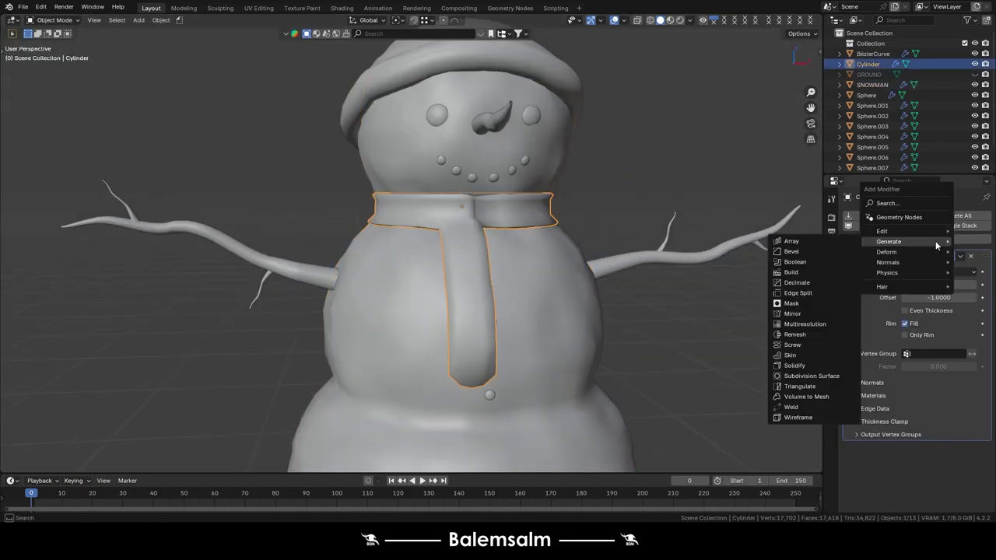
{"action": "left_click", "coordinate": [823, 376]}
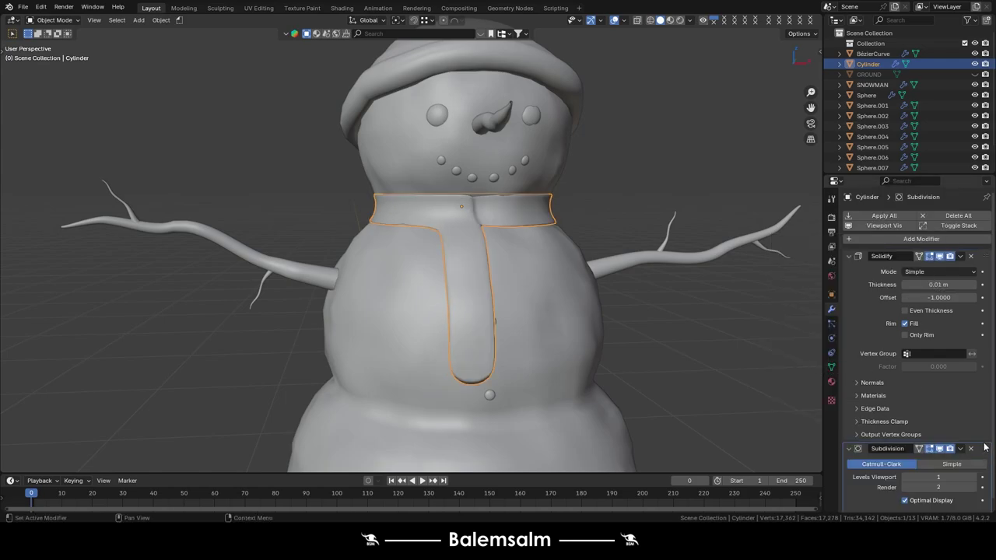
{"action": "left_click_drag", "start_coordinate": [984, 446], "coordinate": [984, 256]}
{"action": "key", "text": "alt+a"}
{"action": "mouse_move", "coordinate": [566, 291]}
{"action": "middle_mouse_down"}
{"action": "mouse_move", "coordinate": [336, 338]}
{"action": "mouse_move", "coordinate": [397, 368]}
{"action": "mouse_move", "coordinate": [408, 254]}
{"action": "middle_mouse_up"}
{"action": "scroll", "coordinate": [397, 367], "scroll_direction": "down", "scroll_amount": 5}
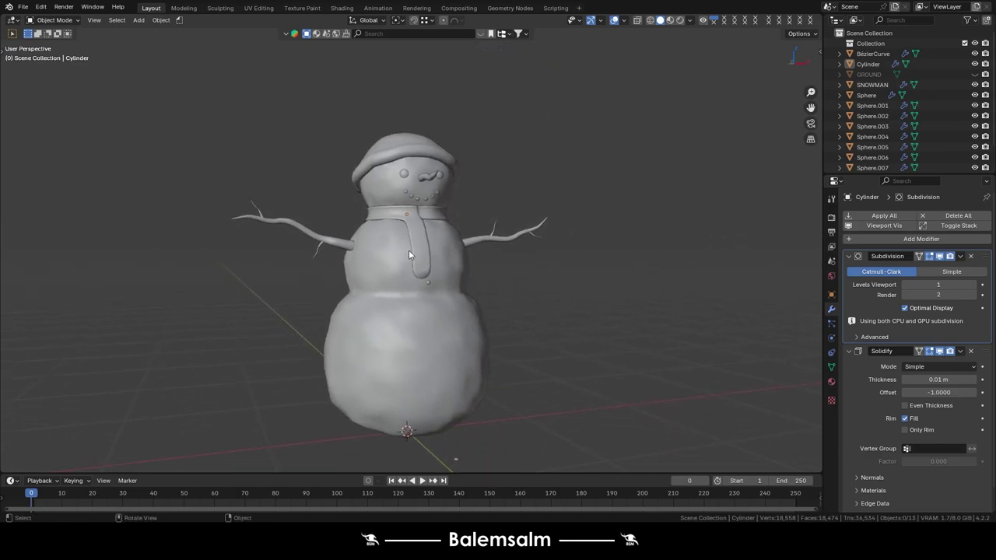
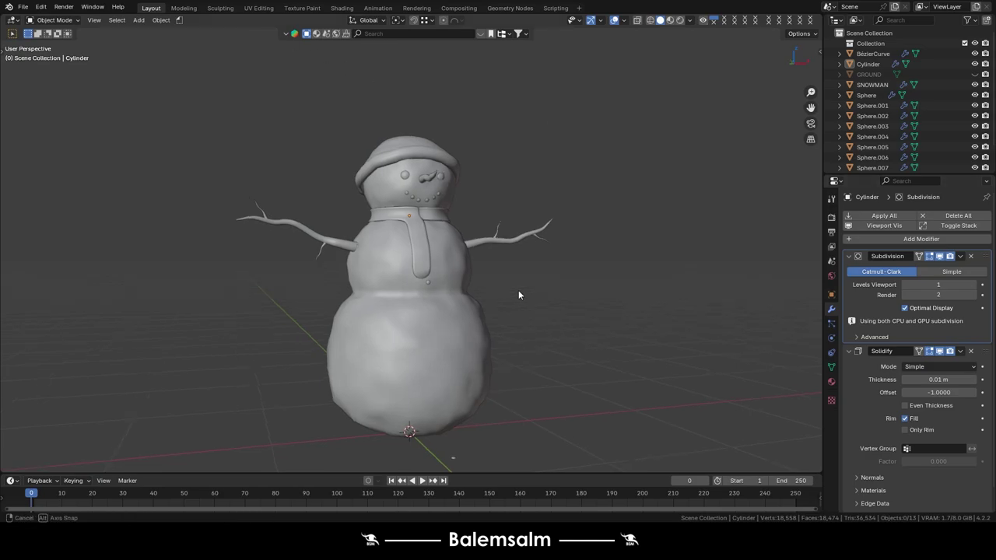
Select the scarf and convert it into a plain mesh.
{"action": "middle_click_drag", "start_coordinate": [518, 290], "coordinate": [508, 311]}
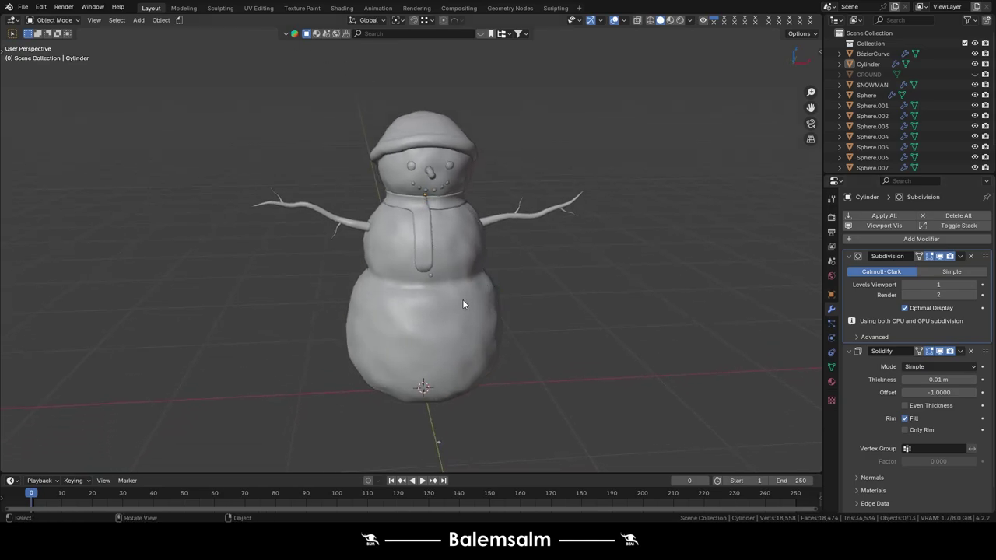
{"action": "scroll", "coordinate": [463, 304], "scroll_direction": "up", "scroll_amount": 5}
{"action": "mouse_move", "coordinate": [445, 229]}
{"action": "middle_mouse_down"}
{"action": "mouse_move", "coordinate": [414, 344]}
{"action": "mouse_move", "coordinate": [395, 242]}
{"action": "middle_mouse_up"}
{"action": "scroll", "coordinate": [394, 242], "scroll_direction": "up", "scroll_amount": 2}
{"action": "left_click", "coordinate": [394, 243]}
{"action": "key", "text": "alt+c"}
{"action": "left_click", "coordinate": [517, 227]}
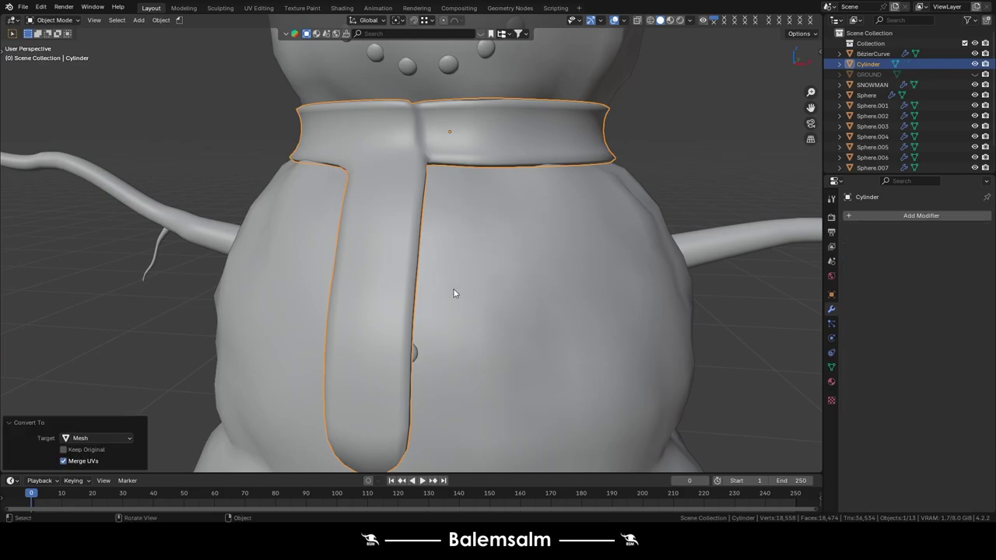
In Edit Mode, cut an edge loop along the scarf tail and push it outward.
{"action": "key", "text": "Tab"}
{"action": "middle_click_drag", "start_coordinate": [518, 228], "coordinate": [418, 313]}
{"action": "key", "text": "ctrl+r"}
{"action": "left_click", "coordinate": [420, 323]}
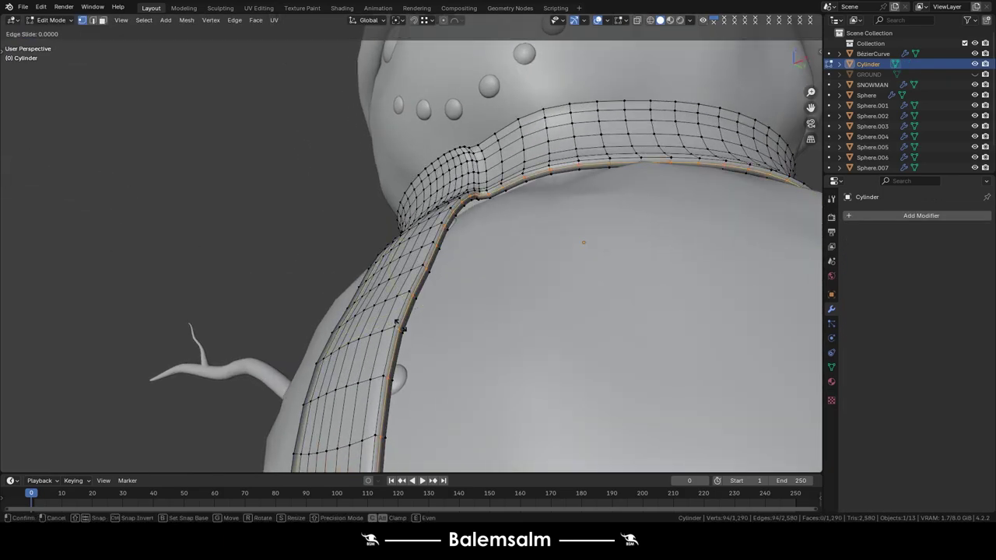
{"action": "right_click", "coordinate": [424, 335]}
{"action": "key", "text": "alt+s"}
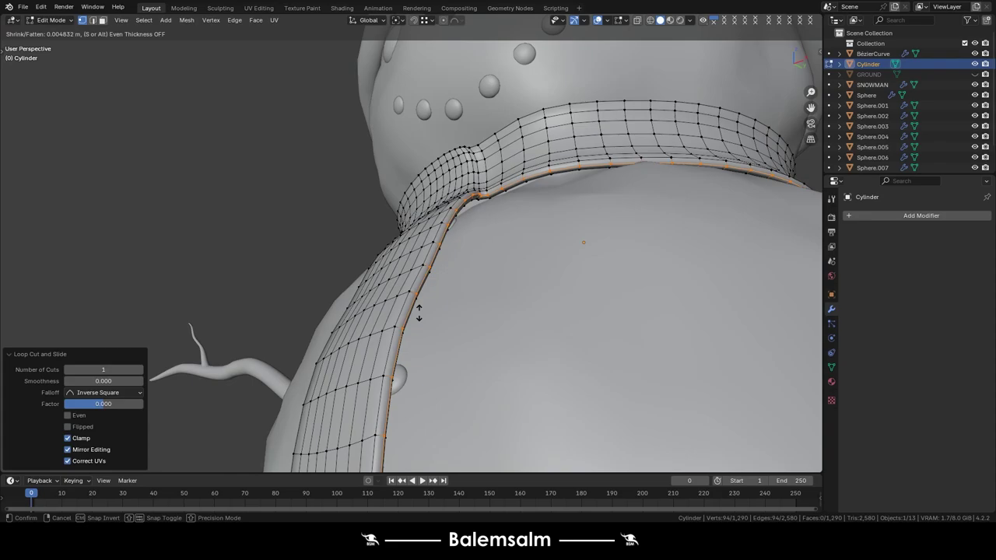
{"action": "left_click", "coordinate": [413, 313]}
Cut another edge loop near the collar edge and push it outward.
{"action": "mouse_move", "coordinate": [473, 179]}
{"action": "middle_mouse_down"}
{"action": "mouse_move", "coordinate": [468, 214]}
{"action": "mouse_move", "coordinate": [545, 186]}
{"action": "middle_mouse_up"}
{"action": "scroll", "coordinate": [551, 189], "scroll_direction": "up", "scroll_amount": 3}
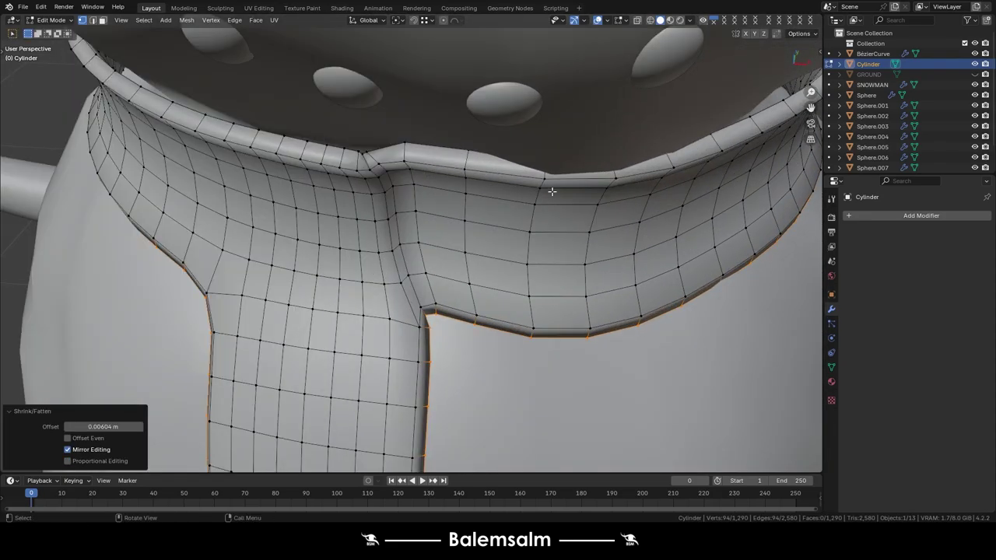
{"action": "key", "text": "ctrl+r"}
{"action": "left_click", "coordinate": [539, 170]}
{"action": "right_click", "coordinate": [539, 170]}
{"action": "key", "text": "alt+s"}
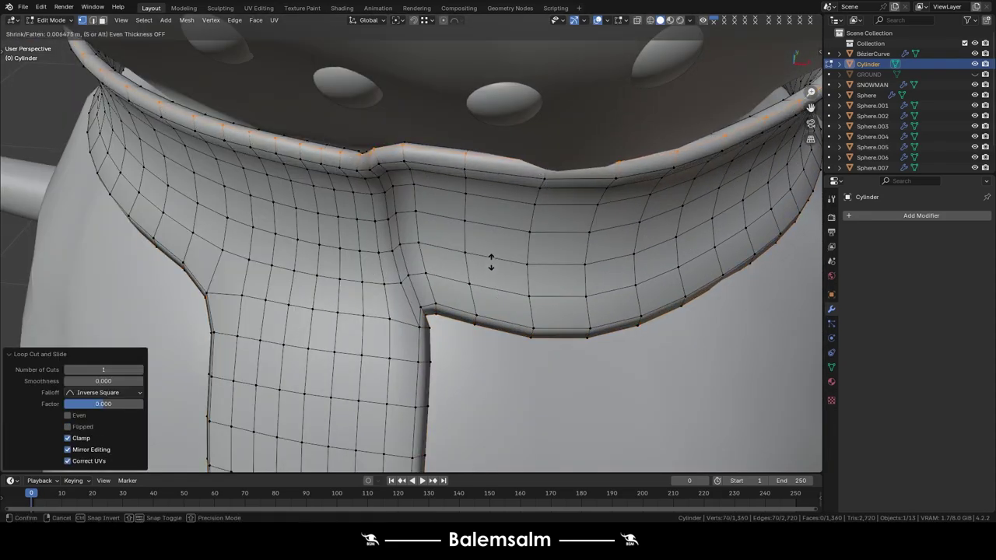
{"action": "left_click", "coordinate": [491, 260]}
Leave the scarf's Edit Mode and deselect the scarf.
{"action": "key", "text": "Tab"}
{"action": "middle_click_drag", "start_coordinate": [495, 254], "coordinate": [470, 240]}
{"action": "scroll", "coordinate": [470, 246], "scroll_direction": "down", "scroll_amount": 2}
{"action": "key", "text": "Tab"}
{"action": "key", "text": "Tab"}
{"action": "left_click", "coordinate": [336, 219]}
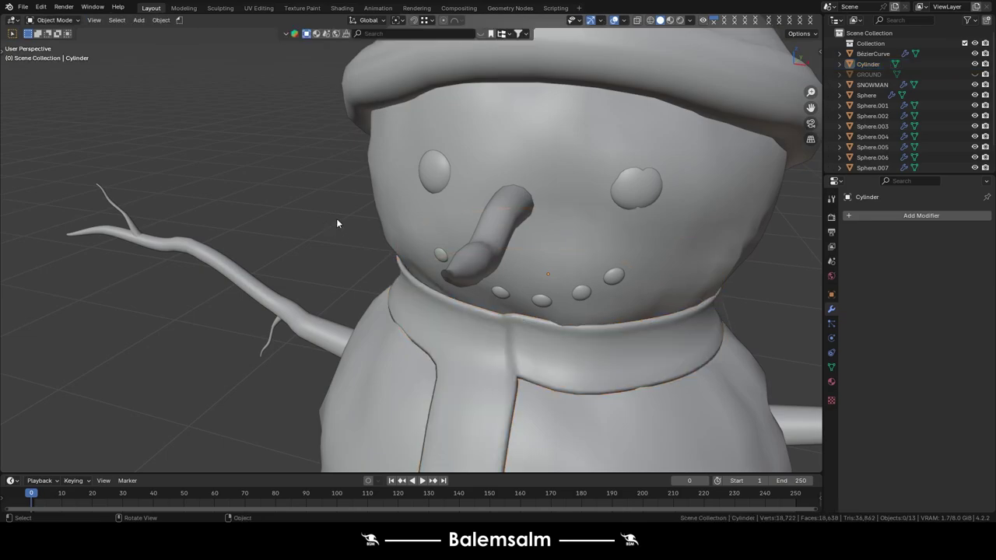
{"action": "mouse_move", "coordinate": [336, 219]}
{"action": "middle_mouse_down"}
{"action": "mouse_move", "coordinate": [305, 123]}
{"action": "mouse_move", "coordinate": [398, 120]}
{"action": "mouse_move", "coordinate": [399, 185]}
{"action": "middle_mouse_up"}
{"action": "key", "text": "Tab"}
{"action": "scroll", "coordinate": [428, 233], "scroll_direction": "up", "scroll_amount": 4}
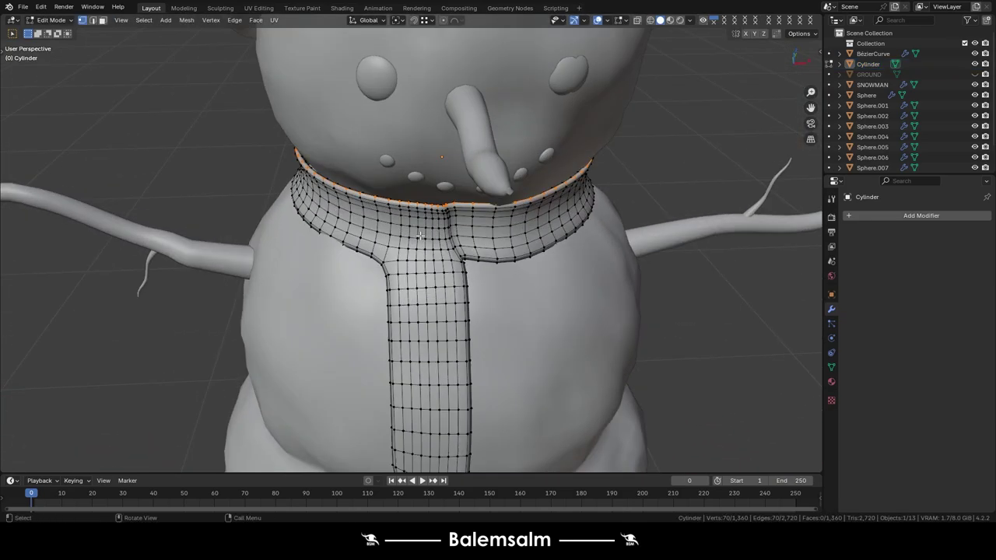
{"action": "scroll", "coordinate": [464, 266], "scroll_direction": "down", "scroll_amount": 2}
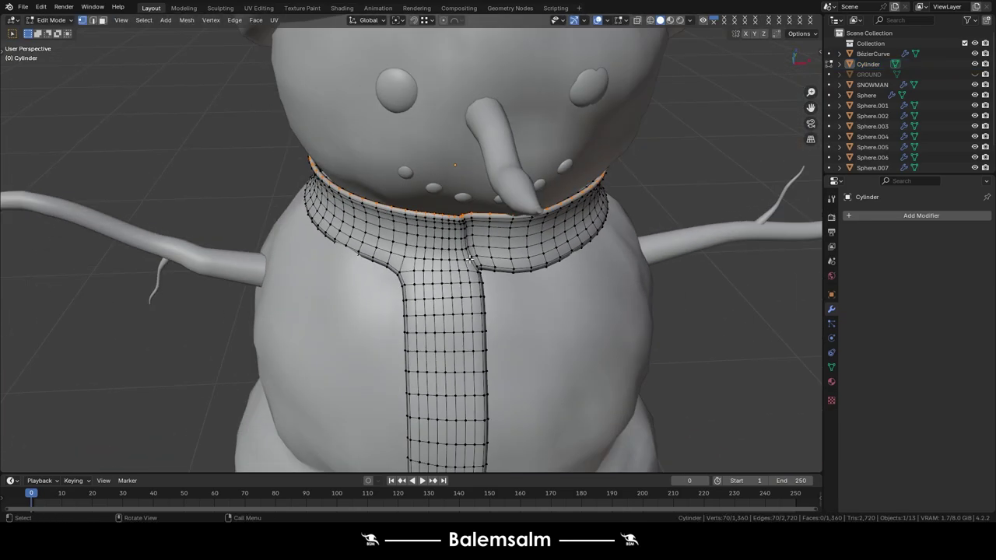
{"action": "scroll", "coordinate": [504, 231], "scroll_direction": "down", "scroll_amount": 5}
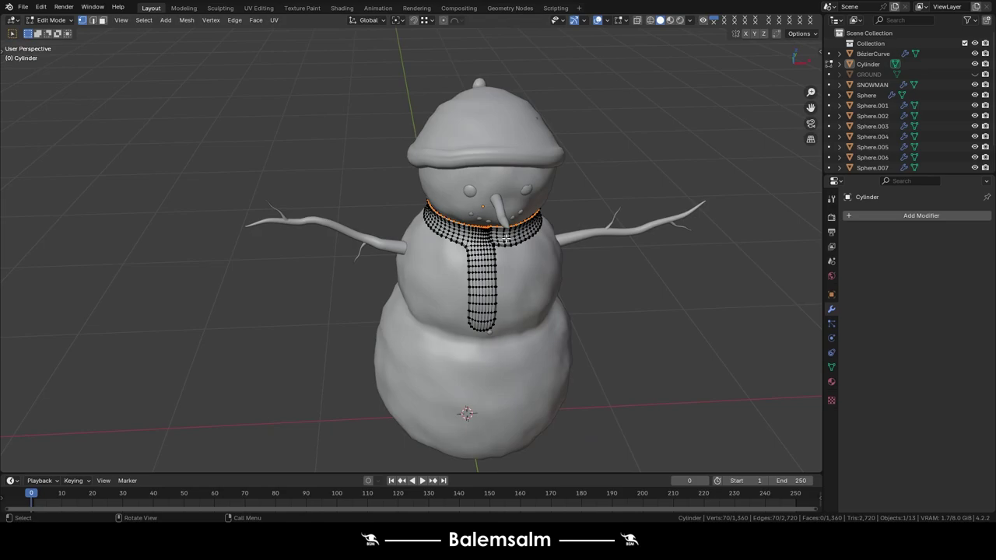
{"action": "scroll", "coordinate": [506, 237], "scroll_direction": "down", "scroll_amount": 4}
{"action": "key", "text": "Tab"}
Orbit and zoom to a higher, more frontal view of the snowman.
{"action": "middle_click_drag", "start_coordinate": [596, 319], "coordinate": [578, 277]}
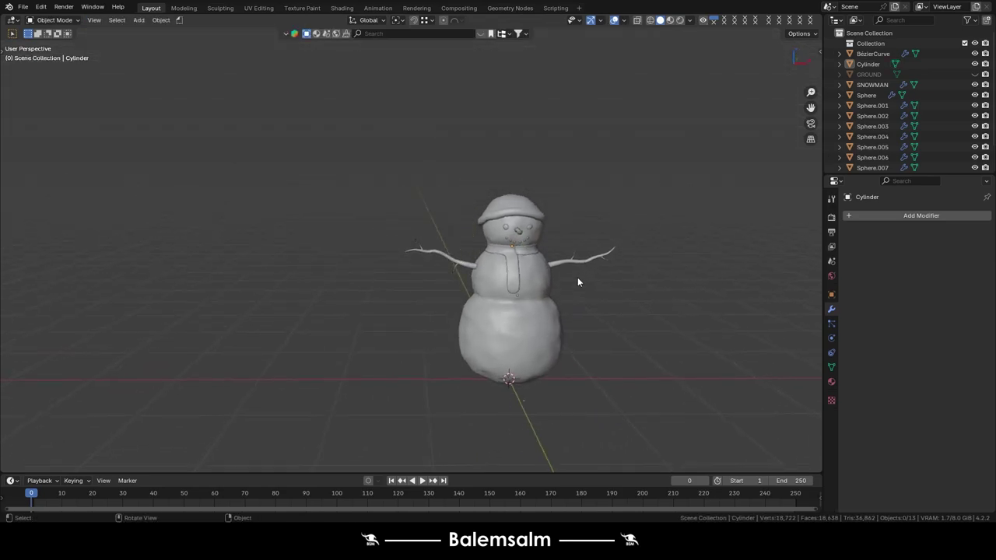
{"action": "scroll", "coordinate": [577, 282], "scroll_direction": "up", "scroll_amount": 5}
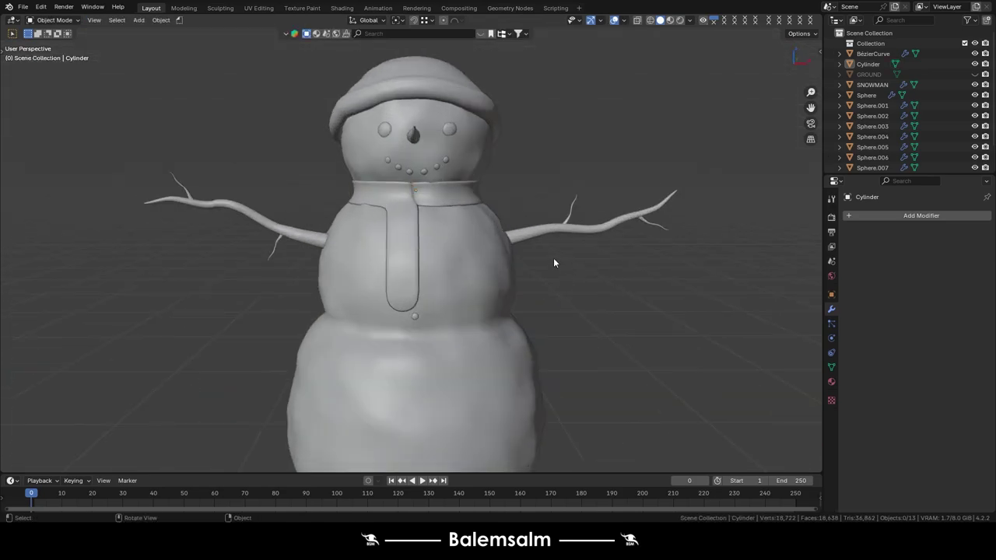
{"action": "mouse_move", "coordinate": [538, 247]}
{"action": "middle_mouse_down"}
{"action": "mouse_move", "coordinate": [406, 227]}
{"action": "mouse_move", "coordinate": [467, 264]}
{"action": "mouse_move", "coordinate": [505, 271]}
{"action": "middle_mouse_up"}
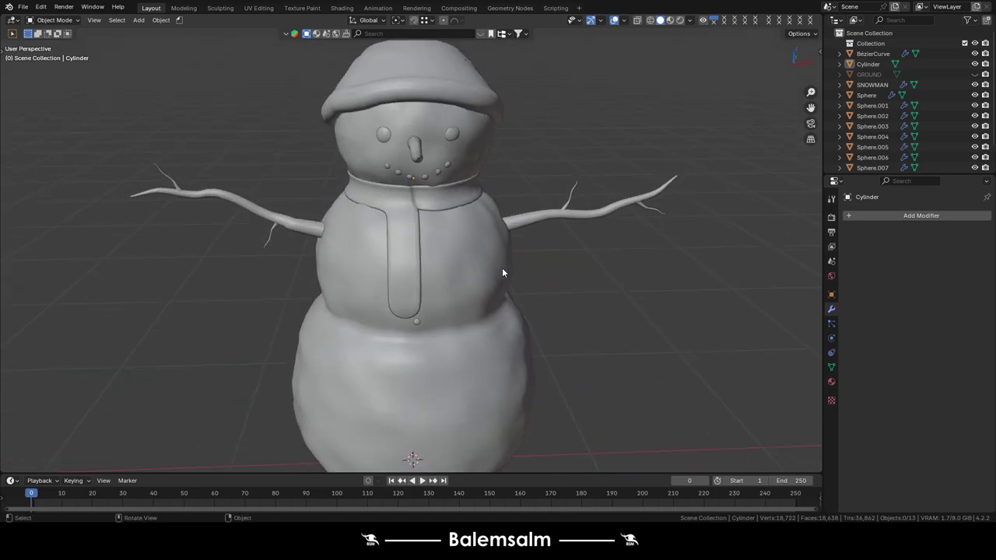
{"action": "scroll", "coordinate": [504, 272], "scroll_direction": "down", "scroll_amount": 3}
{"action": "scroll", "coordinate": [509, 252], "scroll_direction": "down", "scroll_amount": 2}
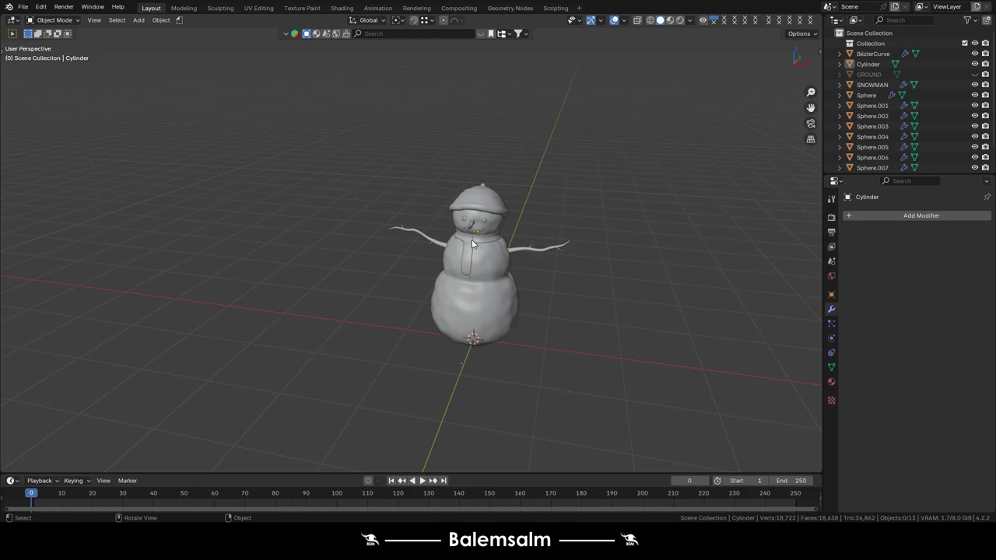
{"action": "scroll", "coordinate": [498, 233], "scroll_direction": "up", "scroll_amount": 4}
Nudge a vertex of the hat twice along the X axis in Edit Mode.
{"action": "scroll", "coordinate": [499, 202], "scroll_direction": "up", "scroll_amount": 3}
{"action": "left_click", "coordinate": [505, 209]}
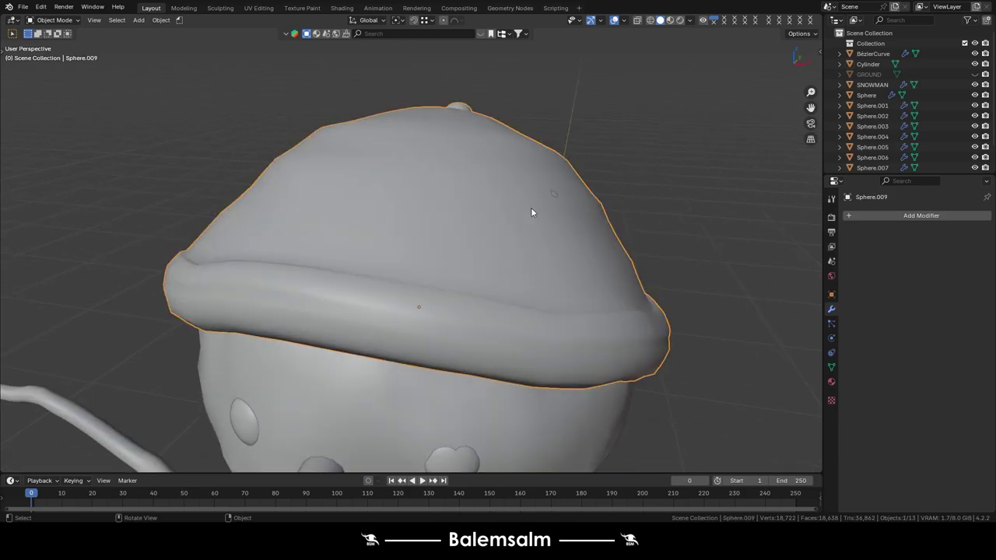
{"action": "key", "text": "Tab"}
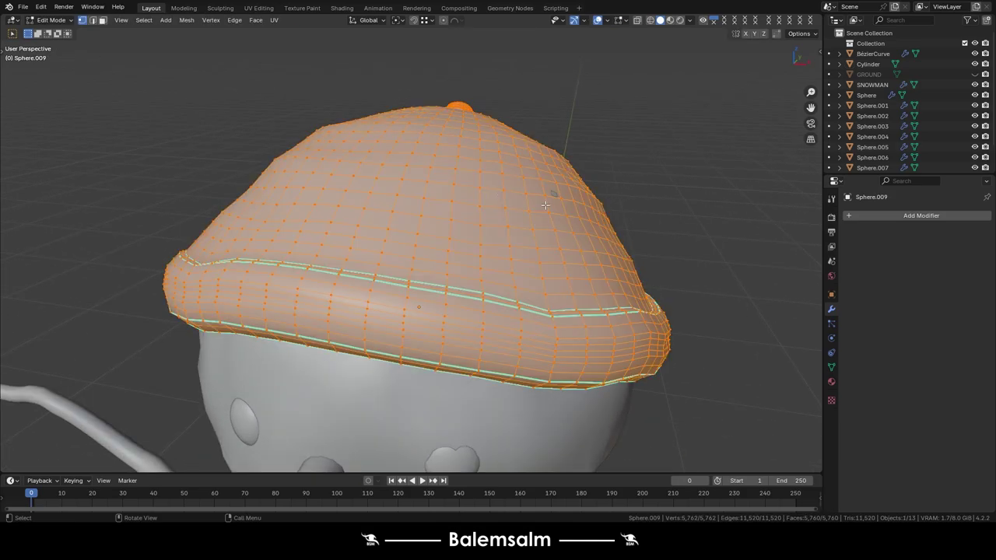
{"action": "key", "text": "alt+a"}
{"action": "middle_click_drag", "start_coordinate": [520, 208], "coordinate": [566, 236]}
{"action": "key", "text": "g"}
{"action": "key", "text": "y"}
{"action": "key", "text": "x"}
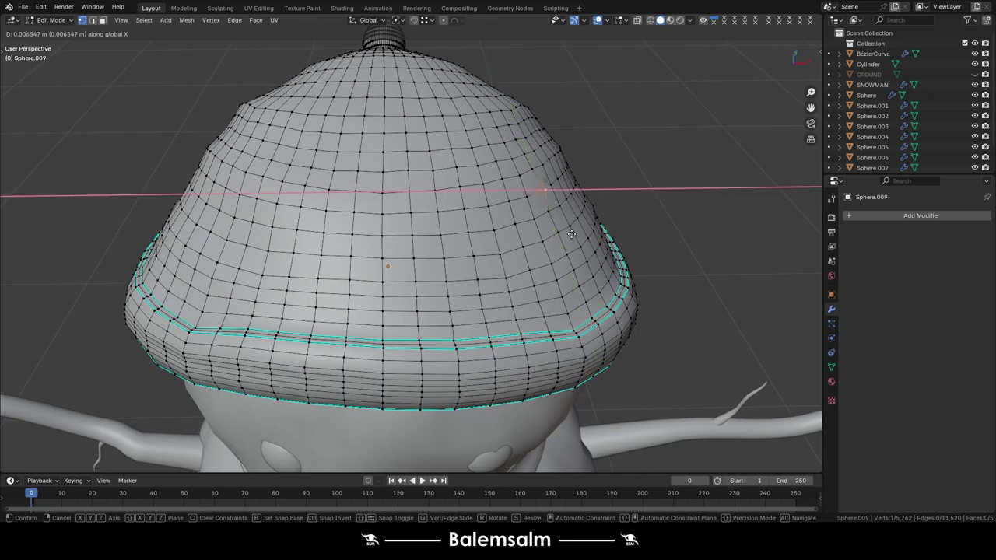
{"action": "left_click", "coordinate": [543, 190]}
{"action": "key", "text": "g"}
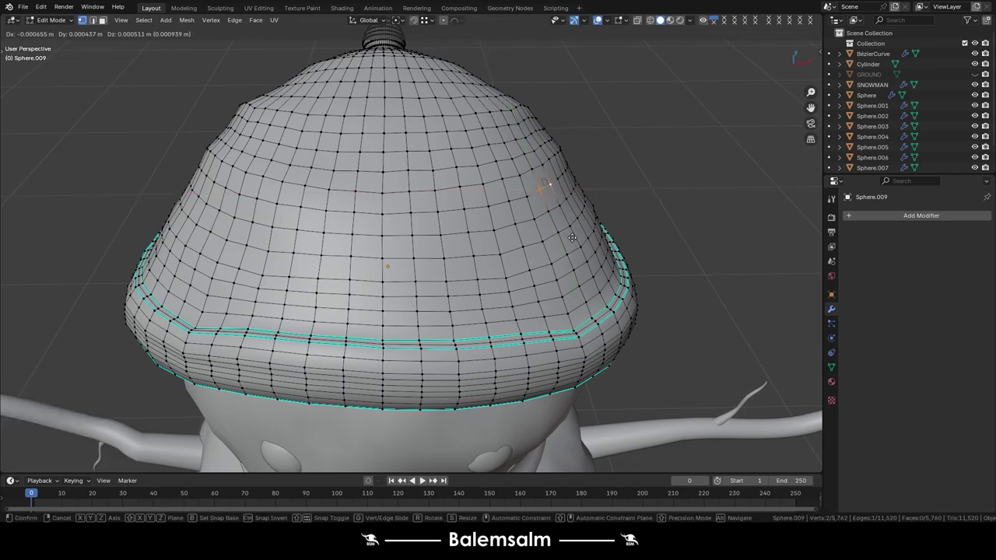
{"action": "key", "text": "x"}
{"action": "left_click", "coordinate": [574, 237]}
{"action": "key", "text": "Tab"}
Deselect the hat and orbit around it.
{"action": "left_click", "coordinate": [684, 136]}
{"action": "scroll", "coordinate": [432, 257], "scroll_direction": "down", "scroll_amount": 5}
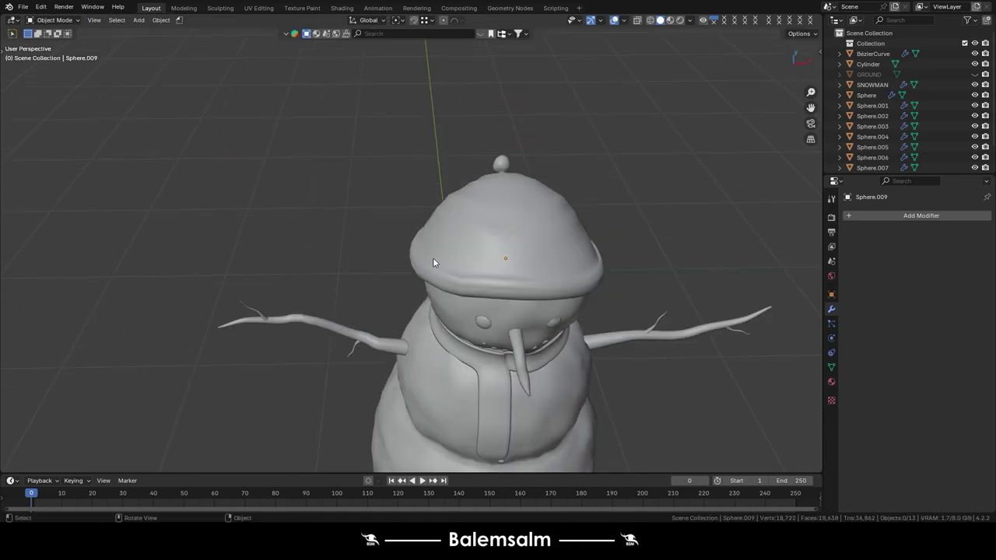
{"action": "middle_click_drag", "start_coordinate": [432, 257], "coordinate": [549, 246]}
{"action": "scroll", "coordinate": [550, 246], "scroll_direction": "up", "scroll_amount": 5}
{"action": "mouse_move", "coordinate": [328, 259]}
{"action": "middle_mouse_down"}
{"action": "mouse_move", "coordinate": [540, 314]}
{"action": "mouse_move", "coordinate": [489, 311]}
{"action": "mouse_move", "coordinate": [502, 280]}
{"action": "middle_mouse_up"}
{"action": "scroll", "coordinate": [489, 311], "scroll_direction": "down", "scroll_amount": 3}
Reselect the hat and inspect its brim, entering and leaving Edit Mode.
{"action": "left_click", "coordinate": [449, 334]}
{"action": "scroll", "coordinate": [502, 280], "scroll_direction": "up", "scroll_amount": 3}
{"action": "key", "text": "Tab"}
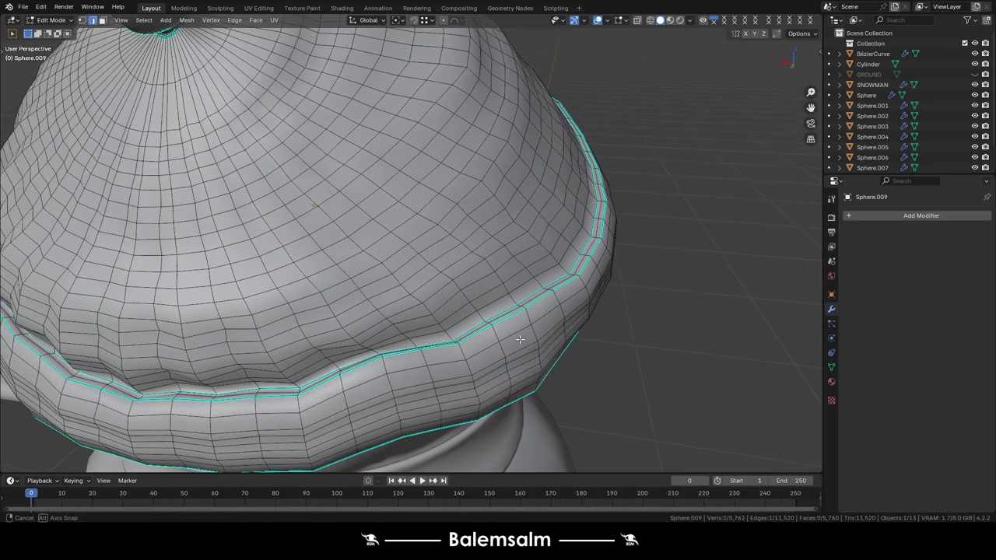
{"action": "middle_click_drag", "start_coordinate": [496, 324], "coordinate": [394, 343]}
{"action": "scroll", "coordinate": [394, 343], "scroll_direction": "up", "scroll_amount": 2}
{"action": "scroll", "coordinate": [417, 335], "scroll_direction": "down", "scroll_amount": 3}
{"action": "key", "text": "Tab"}
{"action": "scroll", "coordinate": [417, 335], "scroll_direction": "down", "scroll_amount": 3}
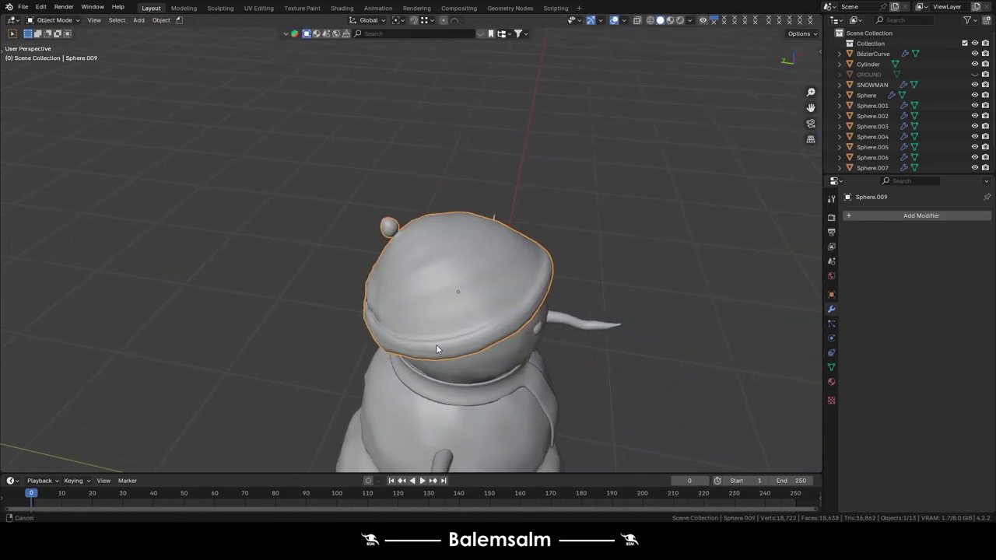
{"action": "key", "text": "Tab"}
{"action": "scroll", "coordinate": [395, 324], "scroll_direction": "up", "scroll_amount": 4}
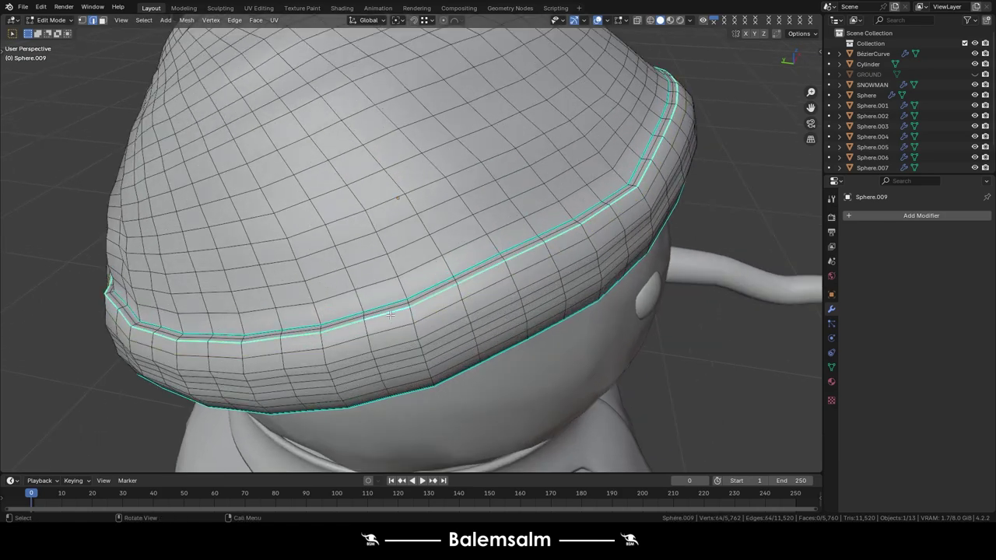
{"action": "left_click", "coordinate": [392, 321]}
{"action": "key", "text": "Tab"}
{"action": "scroll", "coordinate": [388, 324], "scroll_direction": "down", "scroll_amount": 5}
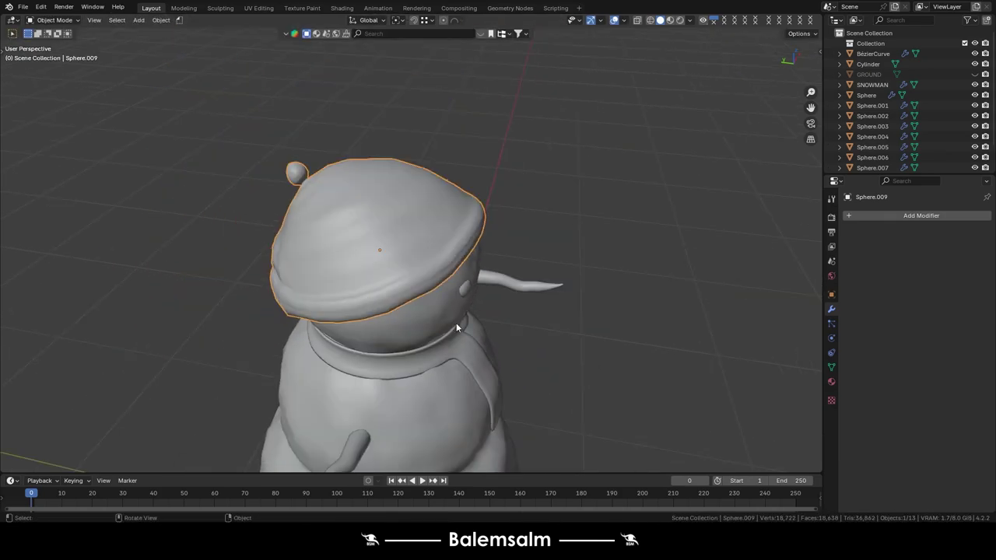
From a high view, reselect the hat and edit its mesh around the pompom.
{"action": "mouse_move", "coordinate": [522, 240]}
{"action": "middle_mouse_down"}
{"action": "mouse_move", "coordinate": [322, 218]}
{"action": "mouse_move", "coordinate": [557, 315]}
{"action": "middle_mouse_up"}
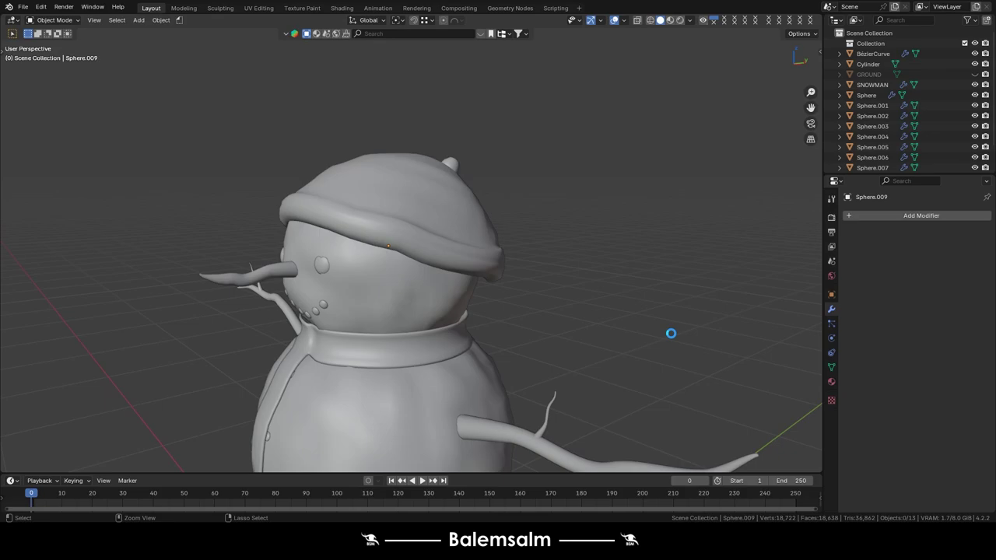
{"action": "scroll", "coordinate": [481, 238], "scroll_direction": "down", "scroll_amount": 4}
{"action": "middle_click_drag", "start_coordinate": [480, 238], "coordinate": [354, 269]}
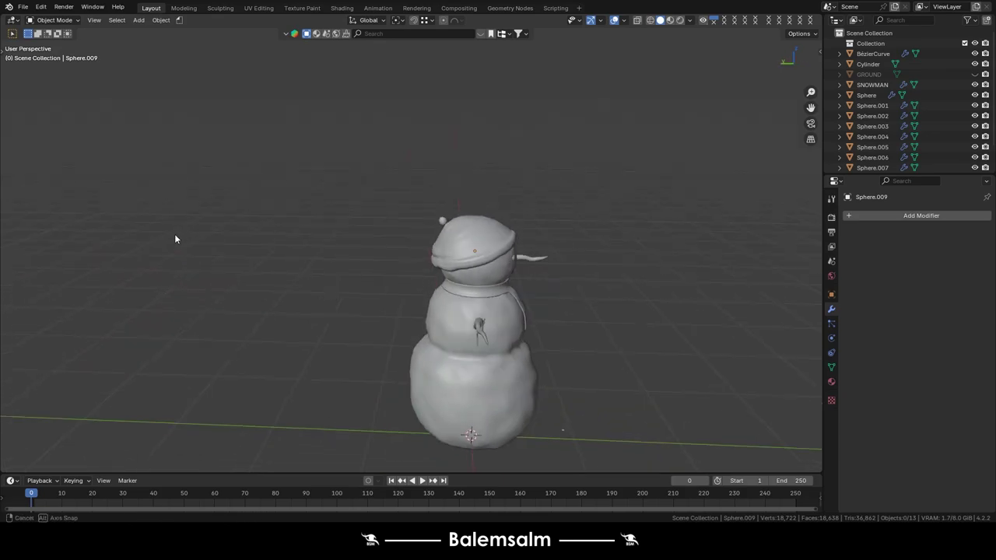
{"action": "scroll", "coordinate": [460, 207], "scroll_direction": "up", "scroll_amount": 4}
{"action": "scroll", "coordinate": [600, 160], "scroll_direction": "up", "scroll_amount": 3}
{"action": "left_click", "coordinate": [600, 160]}
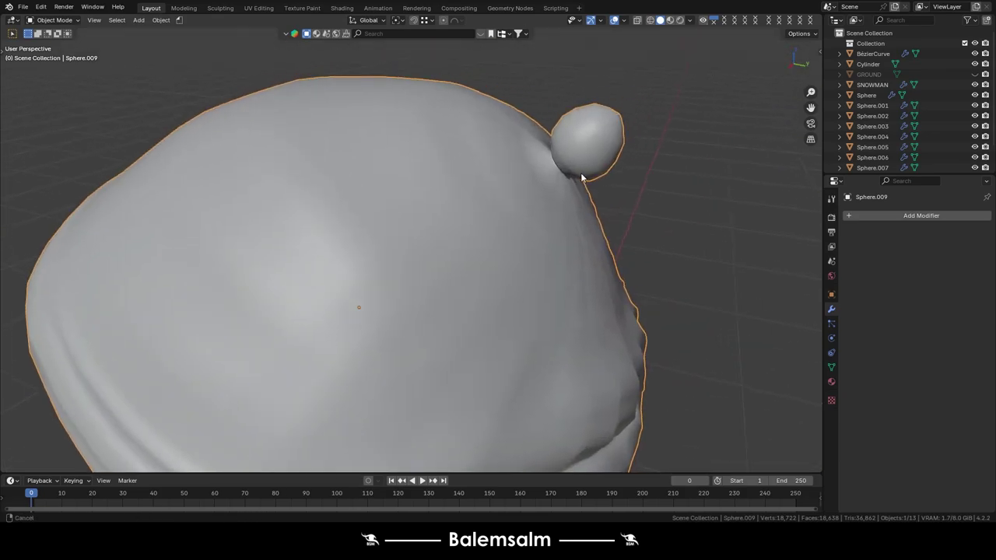
{"action": "scroll", "coordinate": [407, 291], "scroll_direction": "down", "scroll_amount": 1}
{"action": "key", "text": "Tab"}
{"action": "middle_click_drag", "start_coordinate": [407, 291], "coordinate": [424, 229]}
Enlarge the loop at the pompom's base by a factor of 1.473.
{"action": "key", "text": "g"}
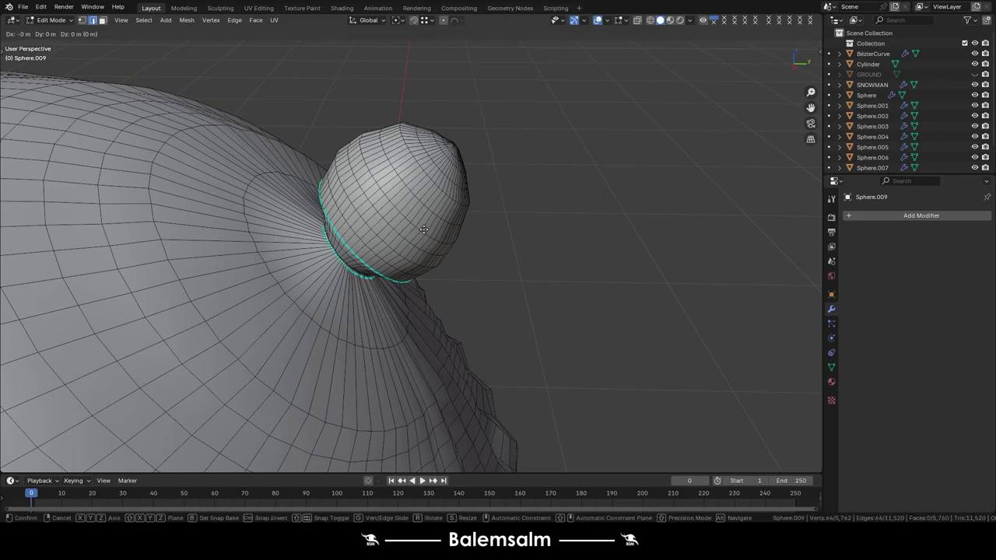
{"action": "left_click", "coordinate": [589, 246]}
{"action": "key", "text": "ctrl+z"}
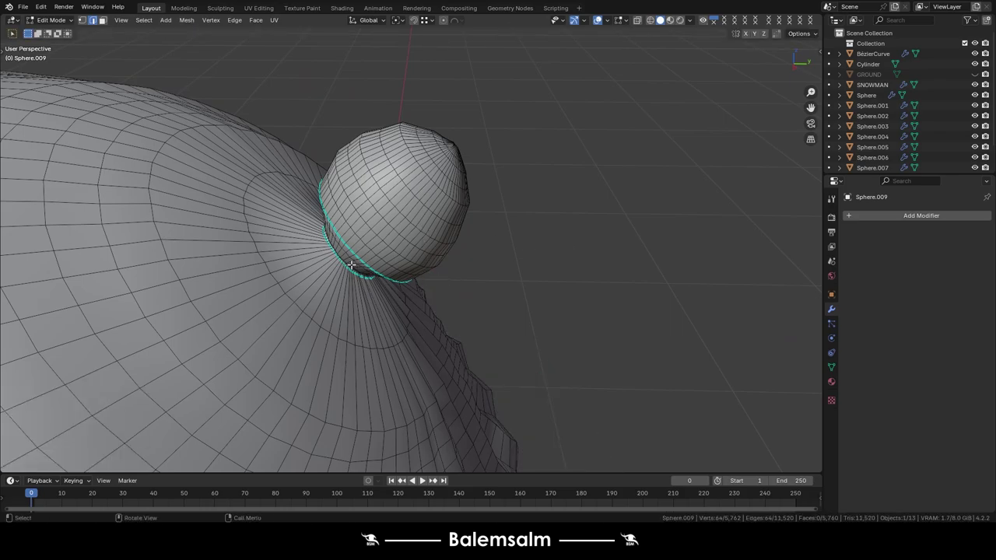
{"action": "scroll", "coordinate": [351, 265], "scroll_direction": "up", "scroll_amount": 3}
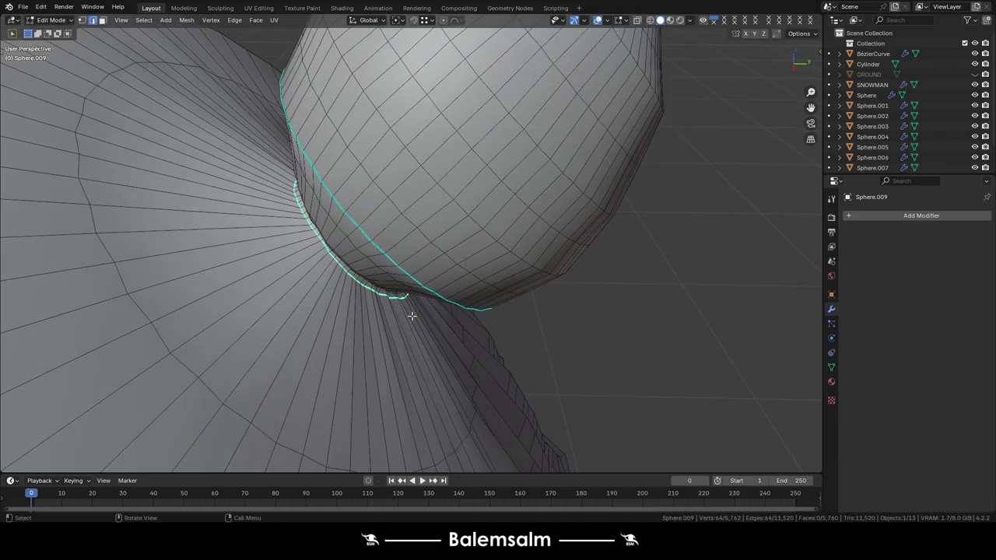
{"action": "key", "text": "s"}
{"action": "left_click", "coordinate": [450, 335]}
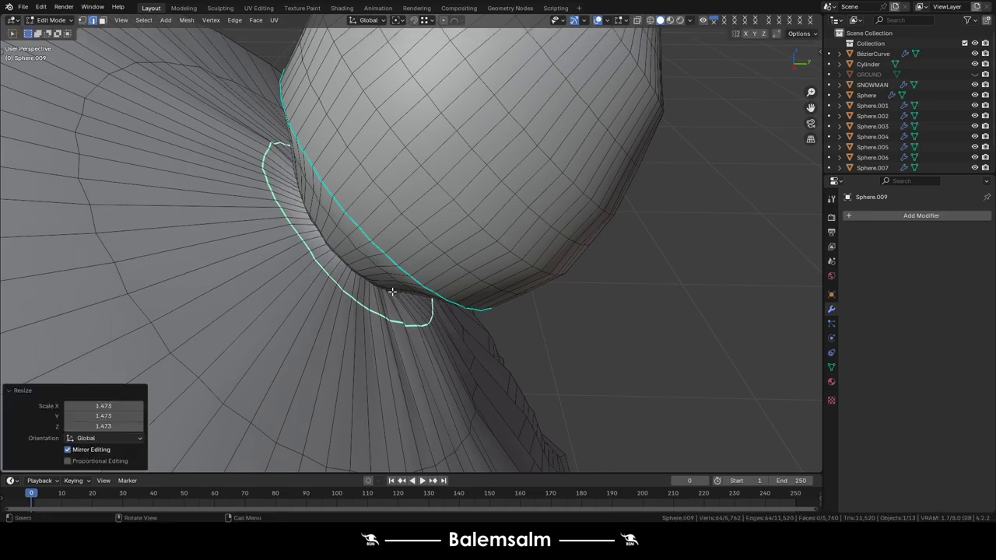
Select two more face loops and scale them outward, checking in see-through view.
{"action": "middle_click_drag", "start_coordinate": [392, 291], "coordinate": [328, 319]}
{"action": "key", "text": "alt+a"}
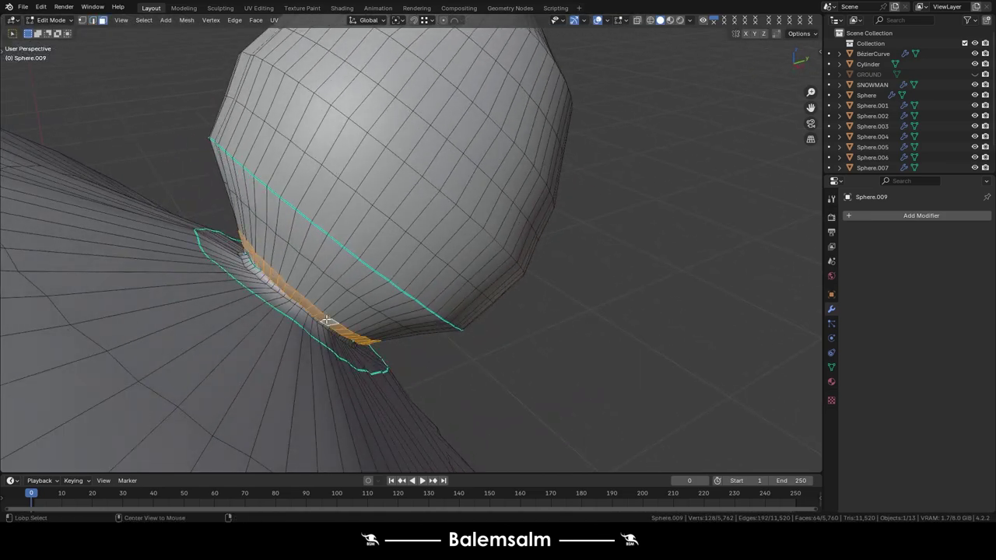
{"action": "left_click", "coordinate": [338, 310], "text": "alt+shift"}
{"action": "left_click", "coordinate": [355, 289], "text": "alt+shift"}
{"action": "key", "text": "s"}
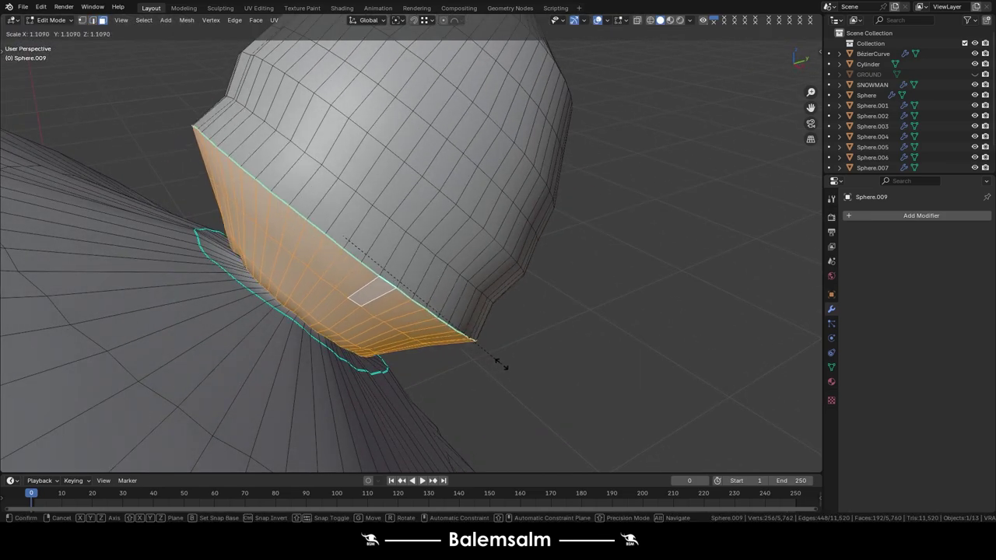
{"action": "left_click", "coordinate": [435, 340]}
{"action": "key", "text": "alt+z"}
{"action": "scroll", "coordinate": [302, 306], "scroll_direction": "up", "scroll_amount": 3}
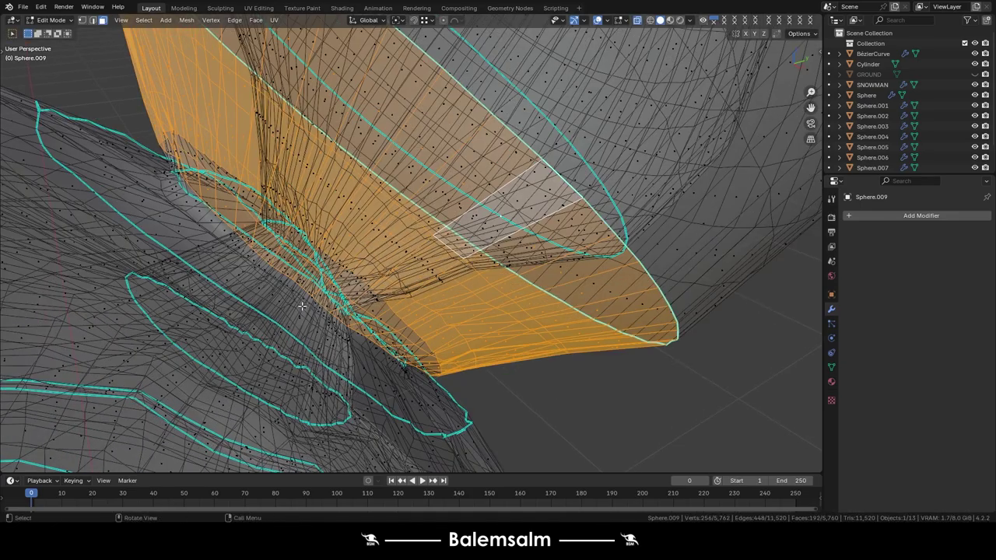
{"action": "middle_click_drag", "start_coordinate": [302, 307], "coordinate": [363, 312]}
{"action": "key", "text": "alt+z"}
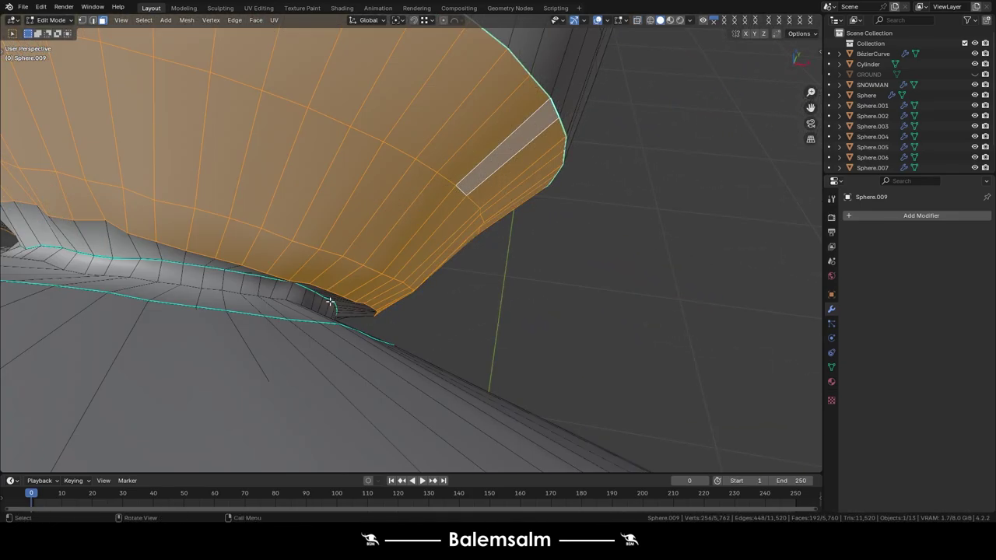
In edge select mode, slide and scale the edge loop near the base.
{"action": "key", "text": "2"}
{"action": "left_click", "coordinate": [322, 300], "text": "alt"}
{"action": "key", "text": "g"}
{"action": "key", "text": "g"}
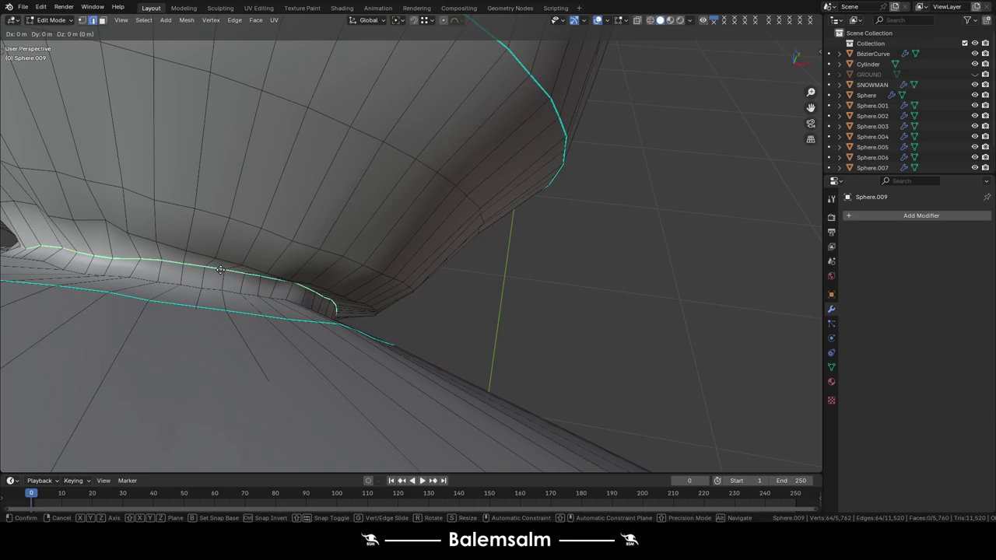
{"action": "left_click", "coordinate": [219, 273]}
{"action": "key", "text": "s"}
{"action": "left_click", "coordinate": [404, 346]}
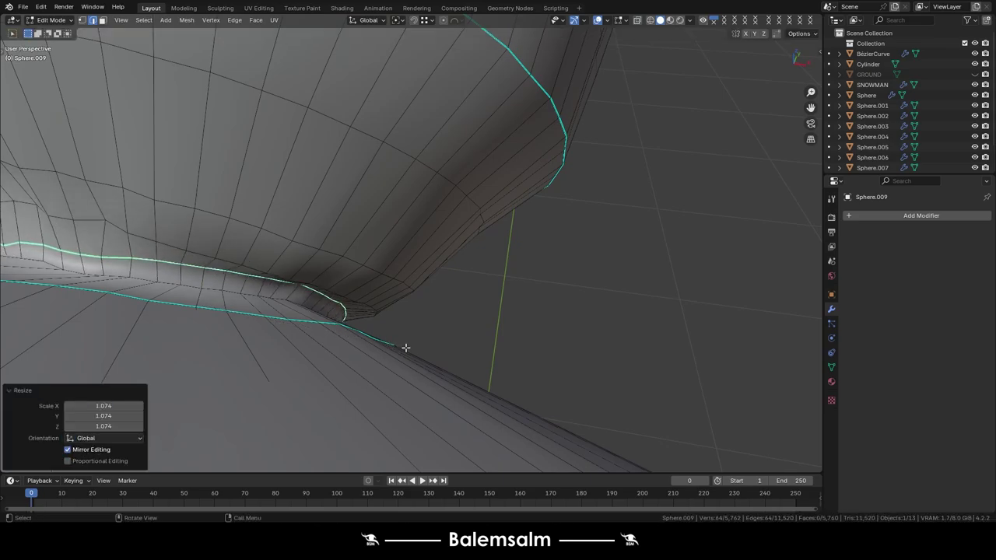
{"action": "key", "text": "g"}
{"action": "key", "text": "g"}
{"action": "left_click", "coordinate": [399, 351]}
{"action": "mouse_move", "coordinate": [403, 309]}
{"action": "middle_mouse_down"}
{"action": "mouse_move", "coordinate": [298, 303]}
{"action": "mouse_move", "coordinate": [574, 289]}
{"action": "middle_mouse_up"}
{"action": "scroll", "coordinate": [574, 288], "scroll_direction": "down", "scroll_amount": 3}
{"action": "mouse_move", "coordinate": [399, 330]}
{"action": "middle_mouse_down"}
{"action": "mouse_move", "coordinate": [304, 294]}
{"action": "mouse_move", "coordinate": [535, 235]}
{"action": "mouse_move", "coordinate": [562, 285]}
{"action": "mouse_move", "coordinate": [504, 237]}
{"action": "mouse_move", "coordinate": [526, 355]}
{"action": "middle_mouse_up"}
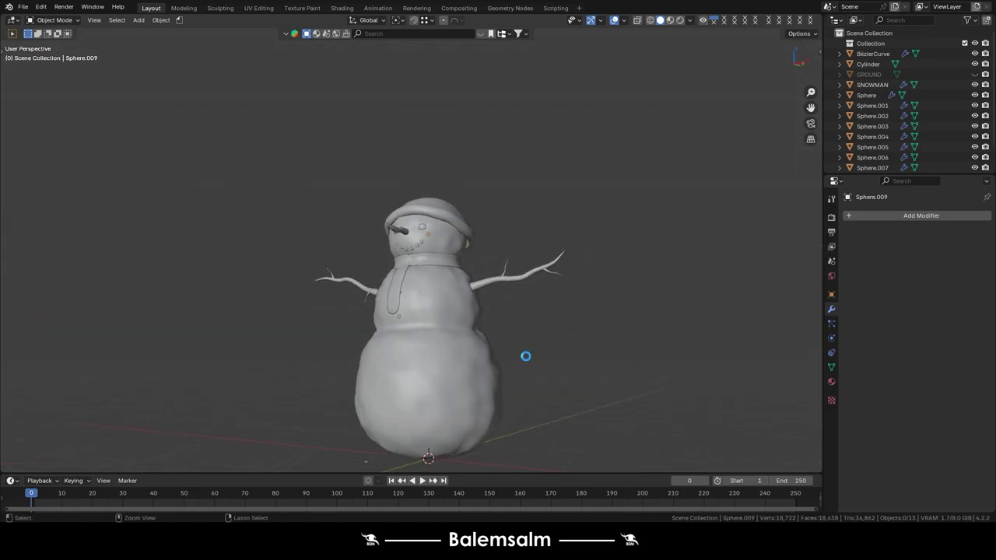
Delete the extra Sphere object from the scene.
{"action": "middle_click_drag", "start_coordinate": [402, 415], "coordinate": [414, 337], "text": "shift"}
{"action": "left_click", "coordinate": [414, 337]}
{"action": "left_click", "coordinate": [398, 345]}
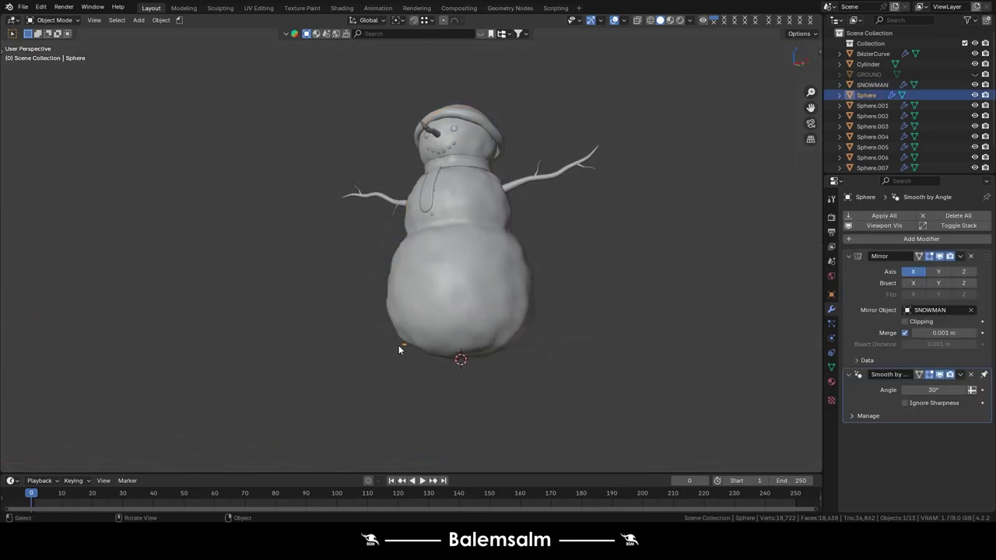
{"action": "key", "text": "x"}
{"action": "left_click", "coordinate": [367, 325]}
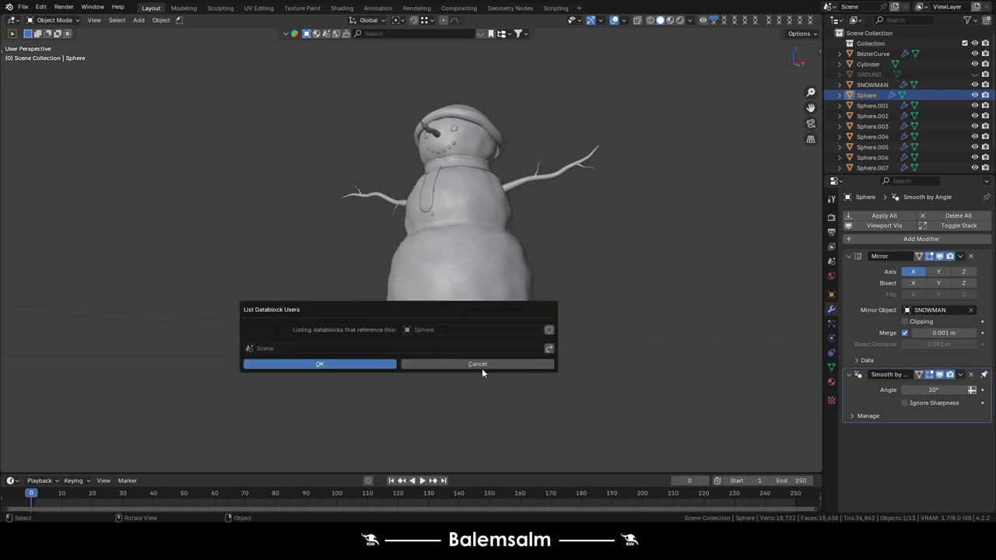
{"action": "left_click", "coordinate": [460, 359]}
{"action": "key", "text": "x"}
{"action": "left_click", "coordinate": [456, 342]}
Select the scarf tail's bottom loop and bend it left along X with proportional editing.
{"action": "mouse_move", "coordinate": [509, 333]}
{"action": "middle_mouse_down"}
{"action": "mouse_move", "coordinate": [551, 323]}
{"action": "mouse_move", "coordinate": [488, 341]}
{"action": "middle_mouse_up"}
{"action": "left_click", "coordinate": [385, 284]}
{"action": "key", "text": "Tab"}
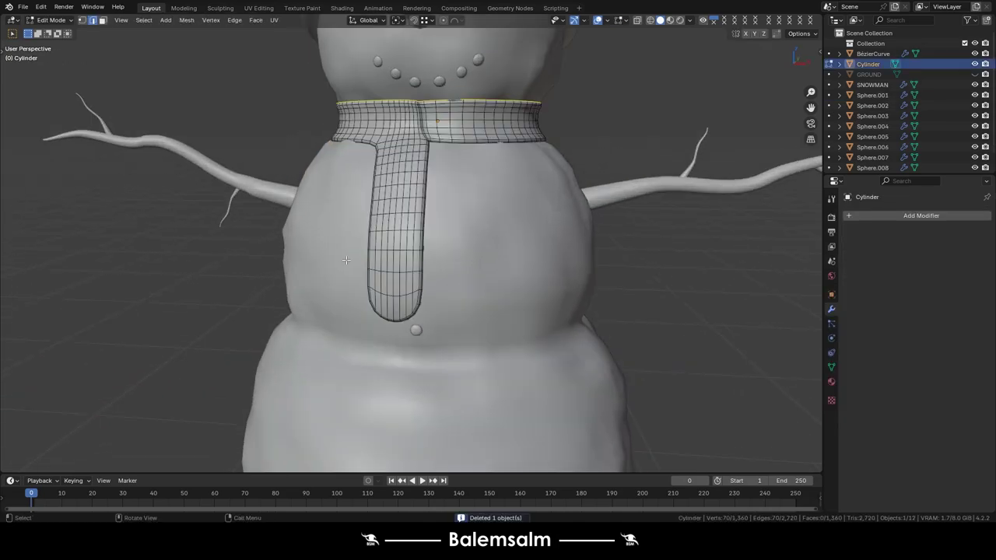
{"action": "key", "text": "grave"}
{"action": "left_click", "coordinate": [334, 236]}
{"action": "mouse_move", "coordinate": [330, 350]}
{"action": "left_mouse_down"}
{"action": "mouse_move", "coordinate": [419, 324]}
{"action": "mouse_move", "coordinate": [438, 290]}
{"action": "left_mouse_up"}
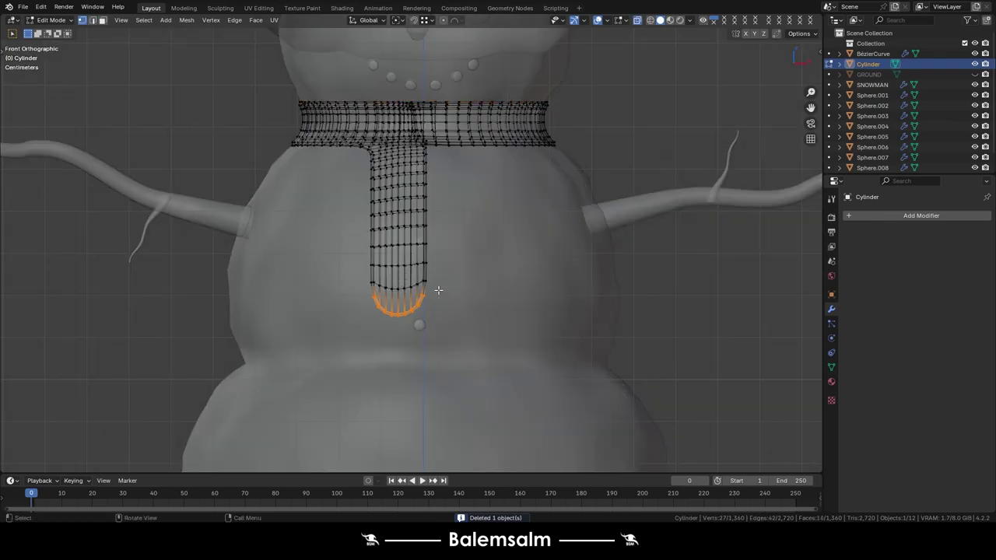
{"action": "key", "text": "alt+z"}
{"action": "key", "text": "g"}
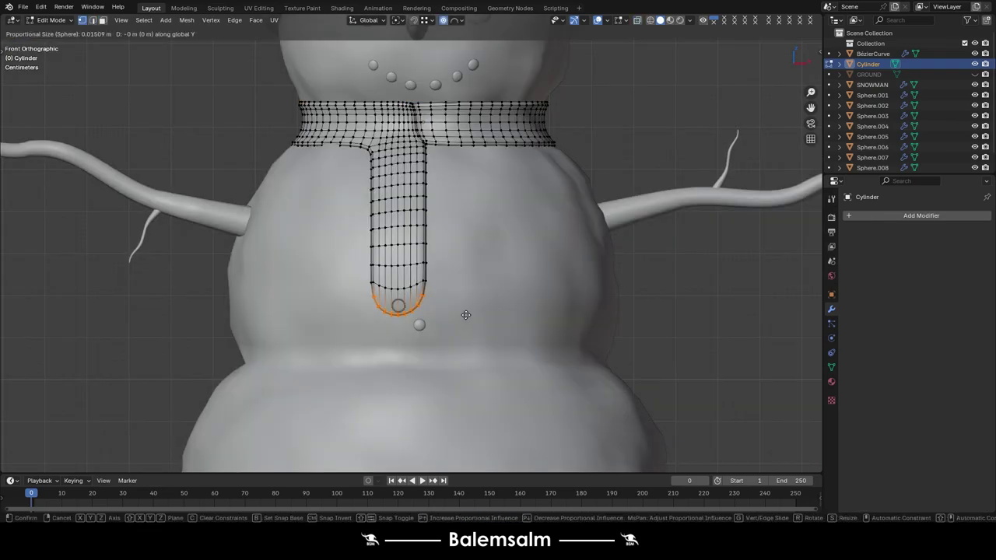
{"action": "key", "text": "x"}
{"action": "scroll", "coordinate": [457, 313], "scroll_direction": "down", "scroll_amount": 5}
{"action": "scroll", "coordinate": [457, 311], "scroll_direction": "down", "scroll_amount": 10}
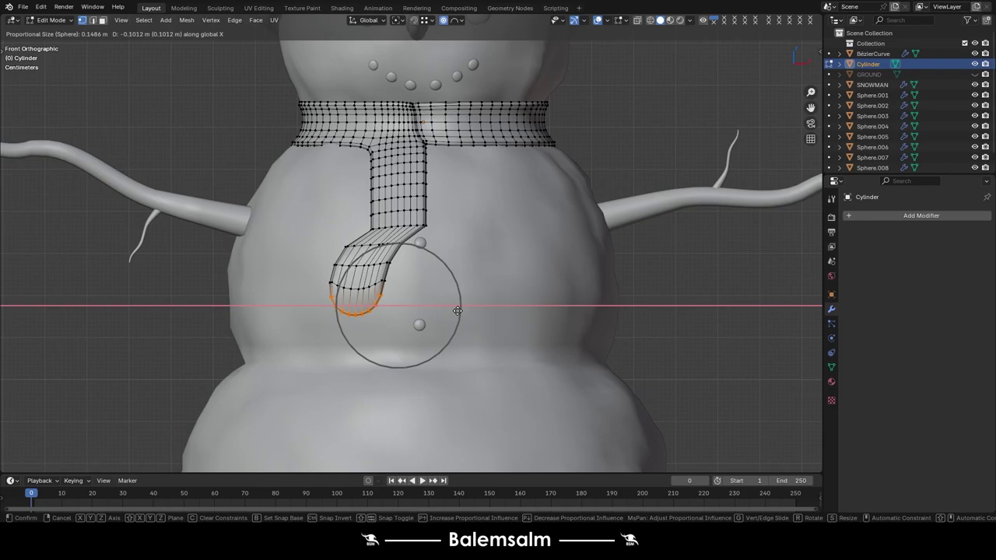
{"action": "scroll", "coordinate": [456, 307], "scroll_direction": "down", "scroll_amount": 7}
{"action": "scroll", "coordinate": [454, 303], "scroll_direction": "down", "scroll_amount": 3}
{"action": "left_click", "coordinate": [454, 302]}
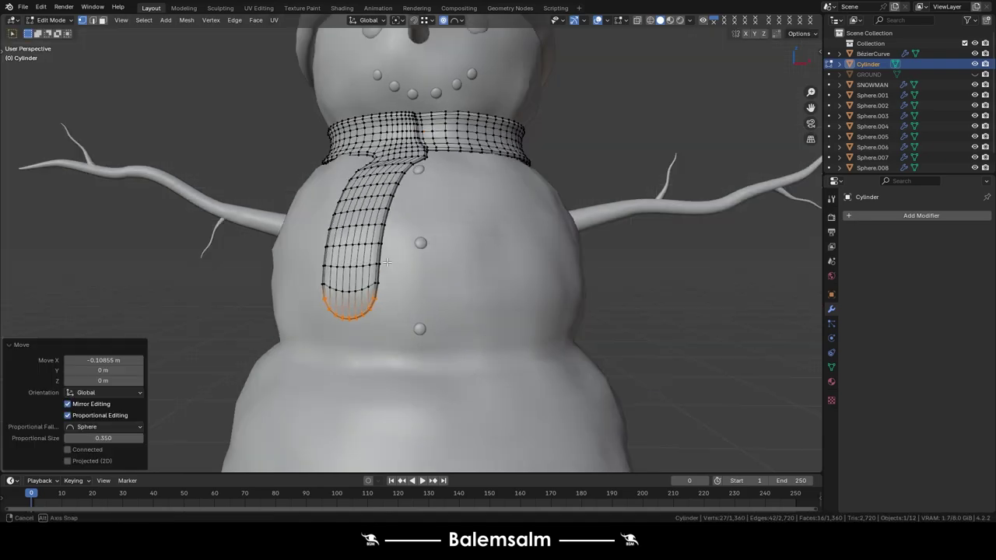
Rotate the scarf tip around Z and push it along Y against the body.
{"action": "middle_click_drag", "start_coordinate": [454, 302], "coordinate": [525, 281]}
{"action": "scroll", "coordinate": [467, 309], "scroll_direction": "down", "scroll_amount": 3}
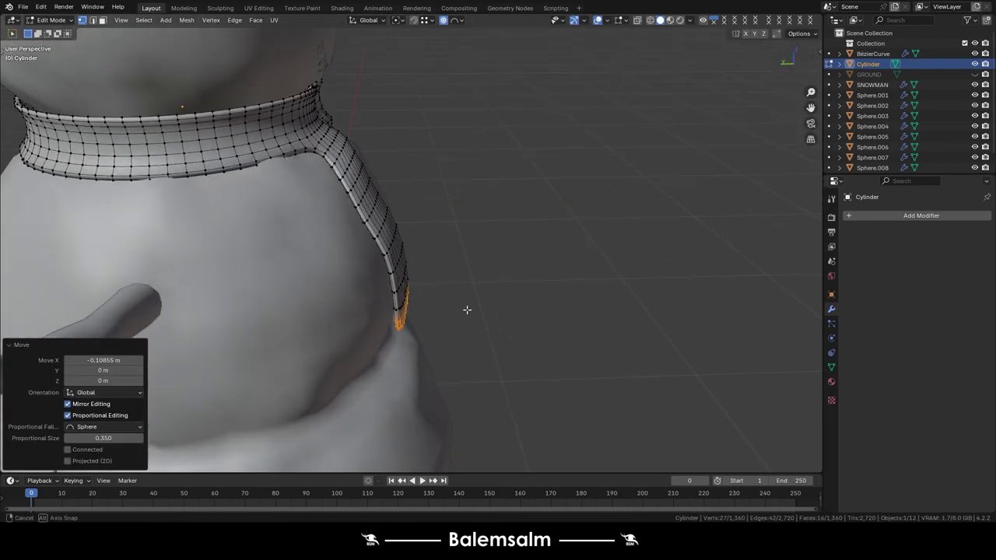
{"action": "middle_click_drag", "start_coordinate": [467, 309], "coordinate": [467, 350]}
{"action": "key", "text": "r"}
{"action": "key", "text": "z"}
{"action": "scroll", "coordinate": [462, 372], "scroll_direction": "up", "scroll_amount": 4}
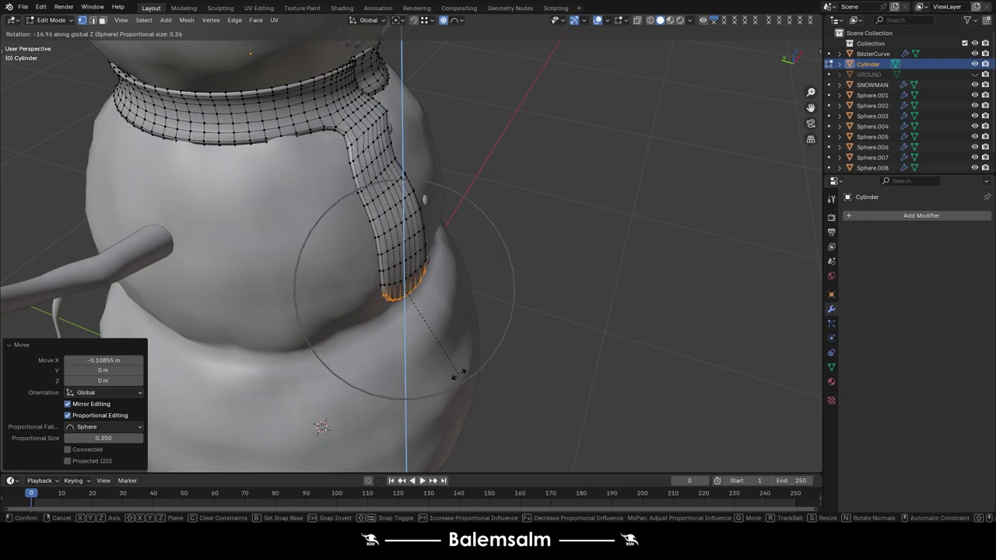
{"action": "left_click", "coordinate": [456, 370]}
{"action": "scroll", "coordinate": [455, 367], "scroll_direction": "up", "scroll_amount": 4}
{"action": "key", "text": "g"}
{"action": "key", "text": "y"}
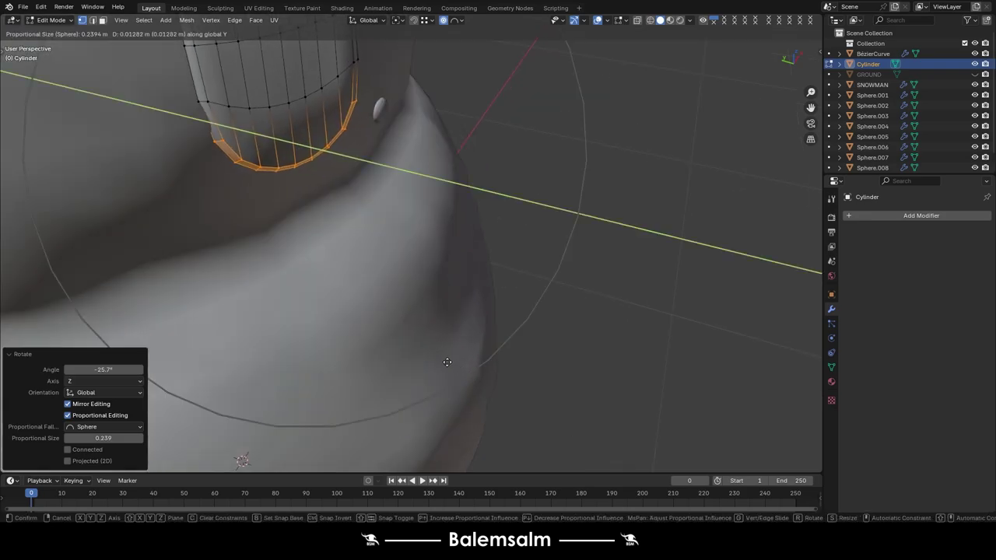
{"action": "left_click", "coordinate": [451, 357]}
{"action": "scroll", "coordinate": [451, 357], "scroll_direction": "down", "scroll_amount": 4}
{"action": "scroll", "coordinate": [394, 245], "scroll_direction": "up", "scroll_amount": 4}
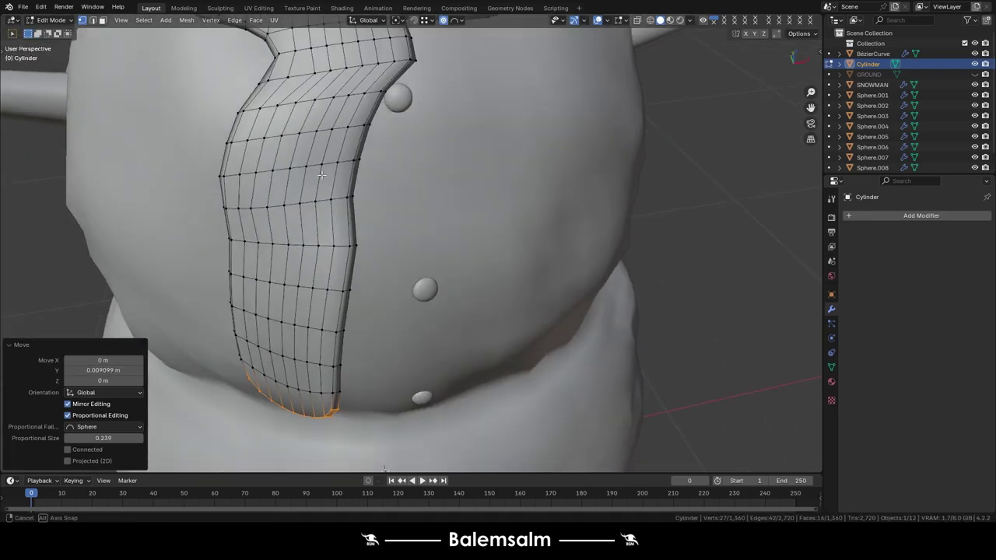
In edge mode, shift the selected scarf edge loop along X with proportional falloff.
{"action": "middle_click_drag", "start_coordinate": [394, 244], "coordinate": [391, 188]}
{"action": "key", "text": "2"}
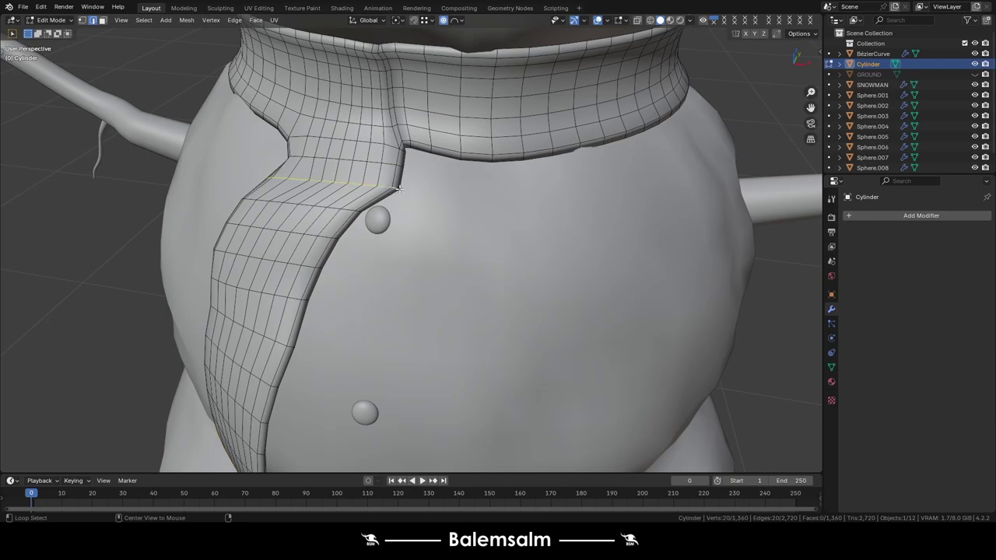
{"action": "key", "text": "g"}
{"action": "scroll", "coordinate": [494, 272], "scroll_direction": "up", "scroll_amount": 5}
{"action": "key", "text": "x"}
{"action": "scroll", "coordinate": [478, 267], "scroll_direction": "up", "scroll_amount": 5}
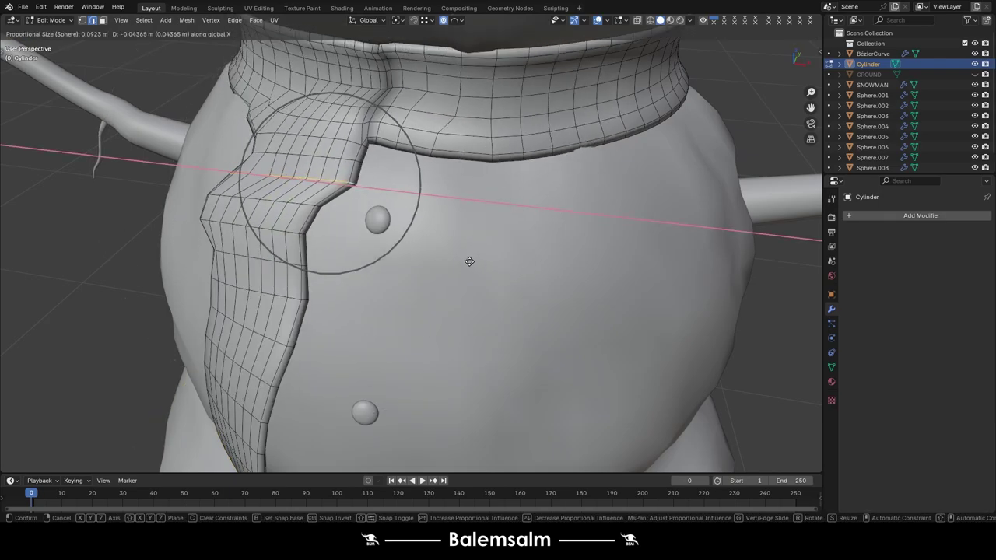
{"action": "scroll", "coordinate": [470, 261], "scroll_direction": "up", "scroll_amount": 5}
{"action": "scroll", "coordinate": [482, 263], "scroll_direction": "up", "scroll_amount": 3}
{"action": "scroll", "coordinate": [487, 265], "scroll_direction": "up", "scroll_amount": 2}
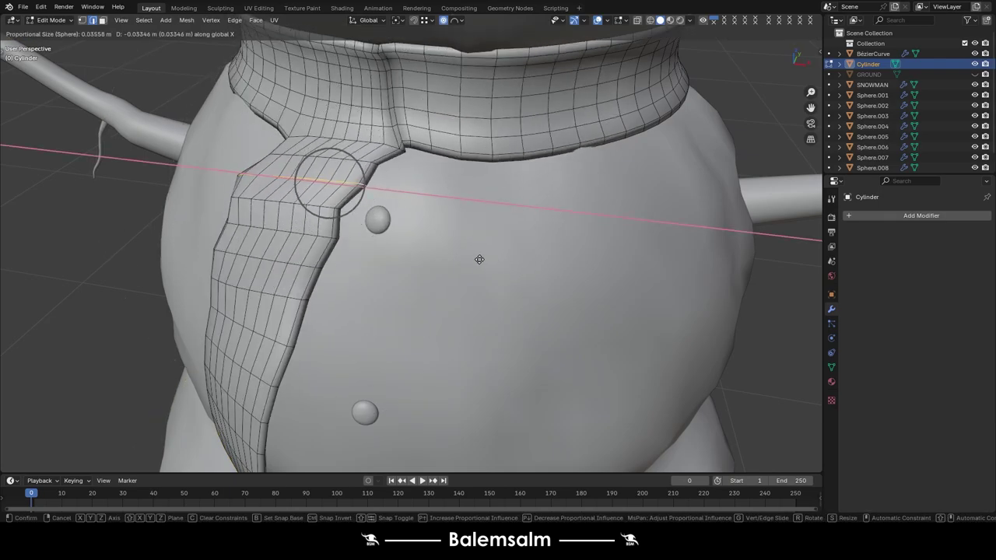
{"action": "left_click", "coordinate": [487, 257]}
Nudge a single scarf edge vertex along X with proportional editing, then leave Edit Mode.
{"action": "mouse_move", "coordinate": [405, 245]}
{"action": "middle_mouse_down"}
{"action": "mouse_move", "coordinate": [507, 238]}
{"action": "mouse_move", "coordinate": [266, 313]}
{"action": "middle_mouse_up"}
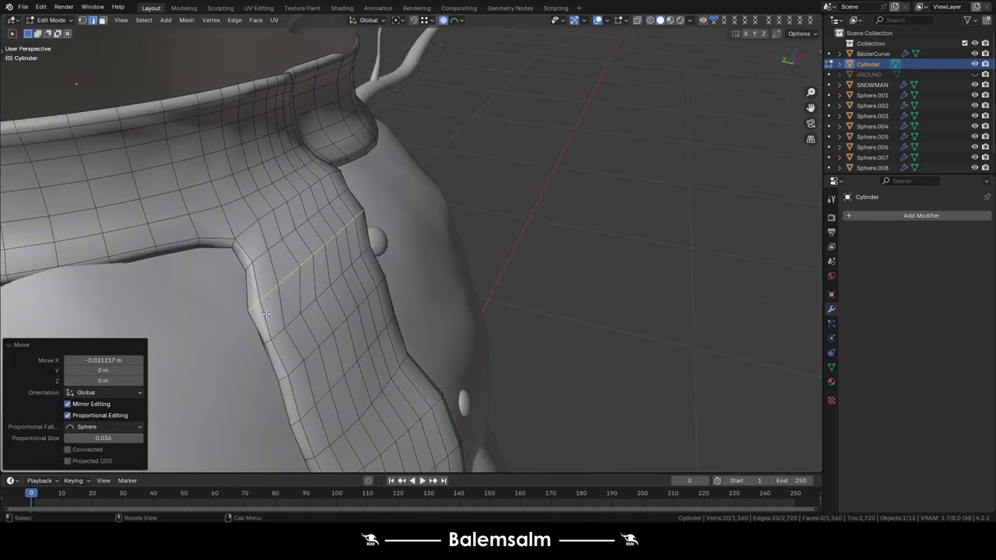
{"action": "scroll", "coordinate": [266, 313], "scroll_direction": "up", "scroll_amount": 3}
{"action": "key", "text": "1"}
{"action": "left_click", "coordinate": [256, 303]}
{"action": "key", "text": "g"}
{"action": "key", "text": "y"}
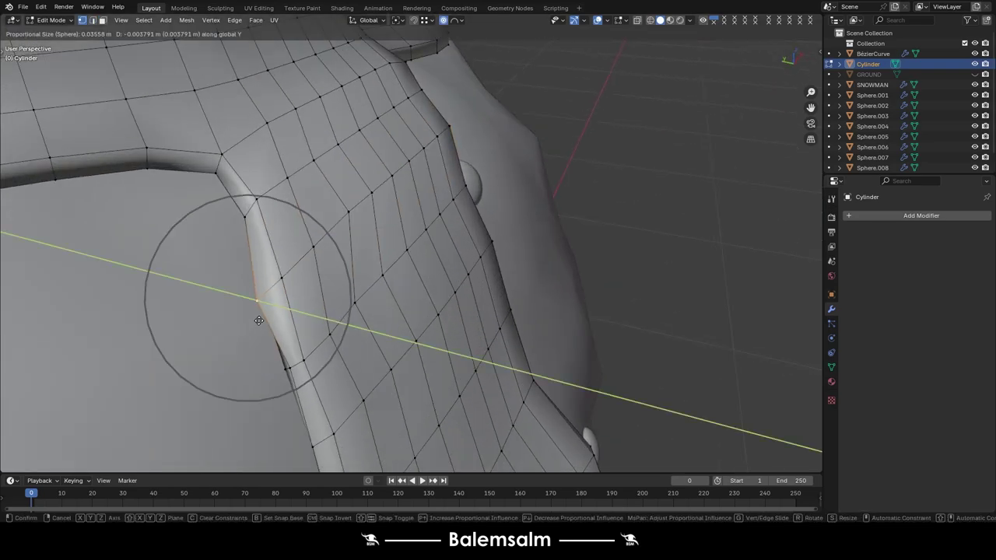
{"action": "key", "text": "x"}
{"action": "scroll", "coordinate": [260, 316], "scroll_direction": "up", "scroll_amount": 4}
{"action": "scroll", "coordinate": [269, 312], "scroll_direction": "up", "scroll_amount": 9}
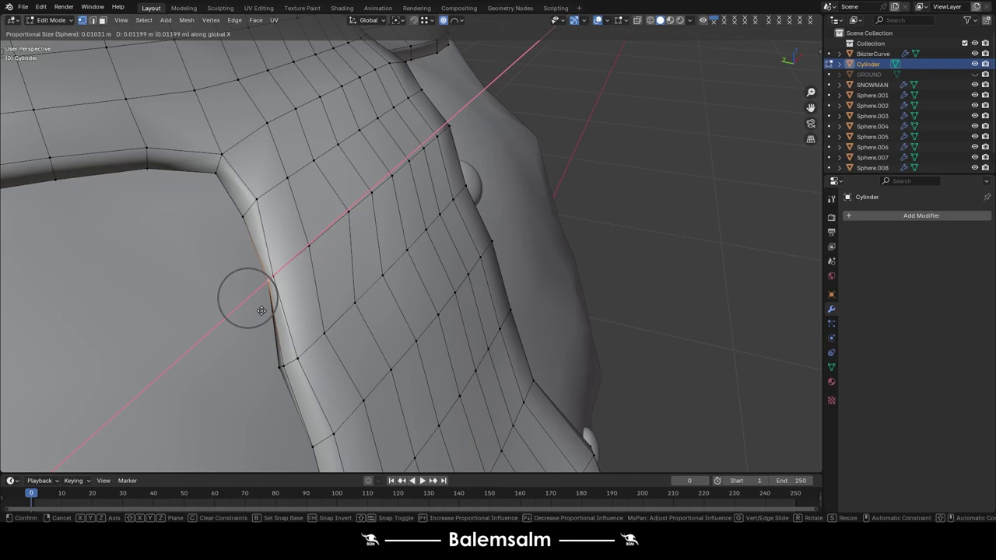
{"action": "left_click", "coordinate": [262, 311]}
{"action": "scroll", "coordinate": [312, 296], "scroll_direction": "down", "scroll_amount": 4}
{"action": "key", "text": "Tab"}
Orbit and zoom around the snowman to inspect the scarf from front, above and below.
{"action": "middle_click_drag", "start_coordinate": [351, 295], "coordinate": [266, 290]}
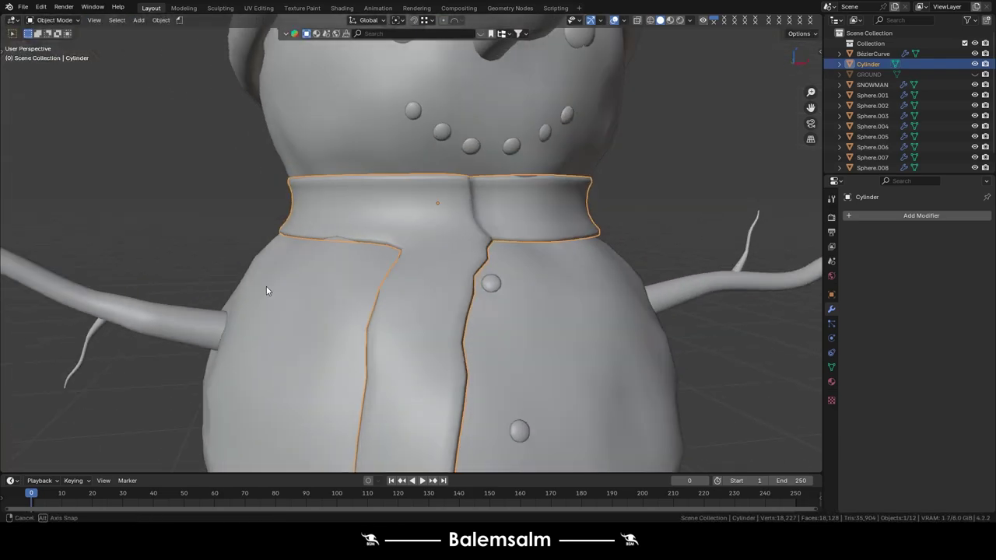
{"action": "scroll", "coordinate": [266, 290], "scroll_direction": "down", "scroll_amount": 5}
{"action": "middle_click_drag", "start_coordinate": [506, 265], "coordinate": [471, 294]}
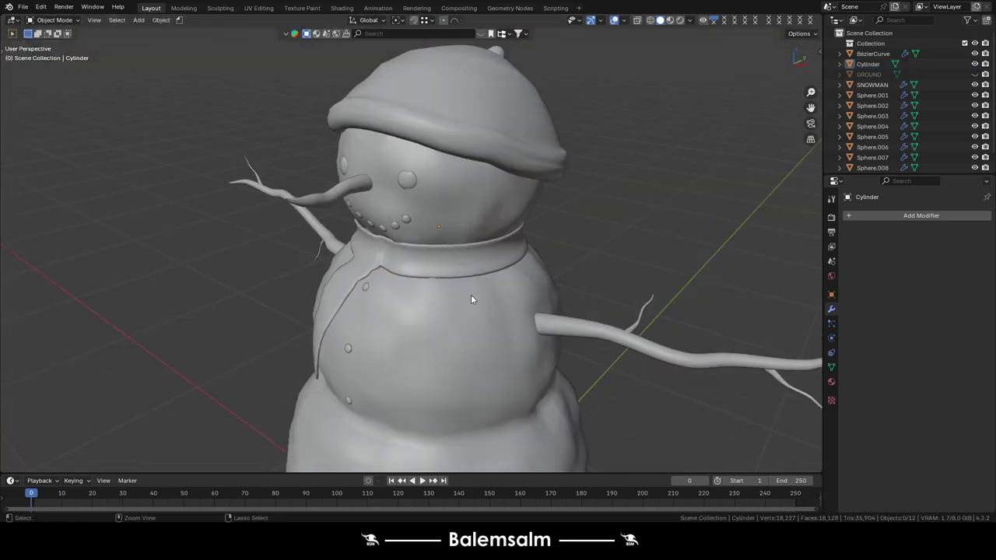
{"action": "scroll", "coordinate": [430, 266], "scroll_direction": "down", "scroll_amount": 5}
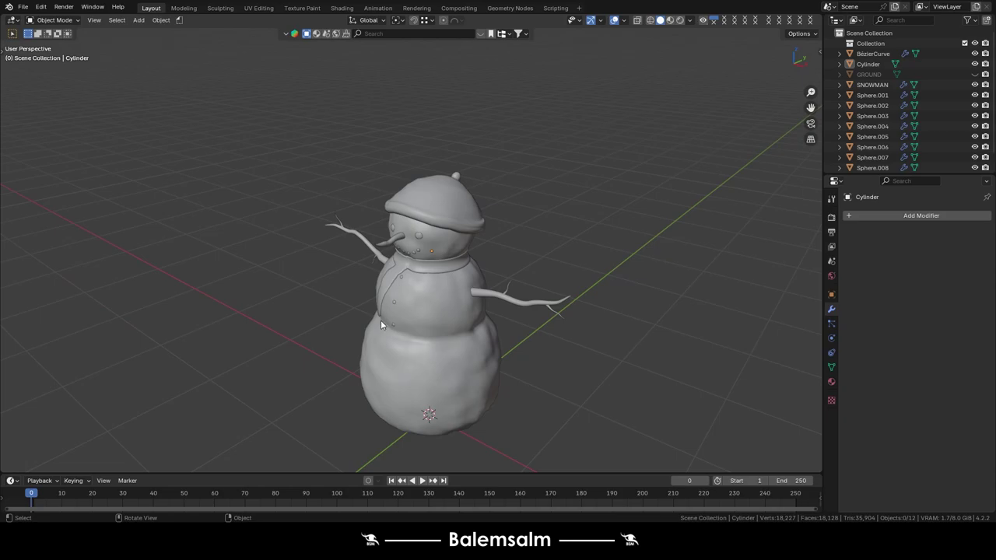
{"action": "mouse_move", "coordinate": [381, 324]}
{"action": "middle_mouse_down"}
{"action": "mouse_move", "coordinate": [433, 313]}
{"action": "mouse_move", "coordinate": [253, 273]}
{"action": "mouse_move", "coordinate": [407, 301]}
{"action": "middle_mouse_up"}
{"action": "scroll", "coordinate": [400, 311], "scroll_direction": "up", "scroll_amount": 4}
{"action": "scroll", "coordinate": [407, 301], "scroll_direction": "down", "scroll_amount": 4}
{"action": "scroll", "coordinate": [473, 228], "scroll_direction": "up", "scroll_amount": 4}
{"action": "scroll", "coordinate": [473, 228], "scroll_direction": "down", "scroll_amount": 4}
{"action": "mouse_move", "coordinate": [473, 228]}
{"action": "middle_mouse_down"}
{"action": "mouse_move", "coordinate": [463, 272]}
{"action": "mouse_move", "coordinate": [440, 232]}
{"action": "middle_mouse_up"}
{"action": "scroll", "coordinate": [444, 204], "scroll_direction": "up", "scroll_amount": 1}
{"action": "scroll", "coordinate": [465, 217], "scroll_direction": "up", "scroll_amount": 3}
{"action": "scroll", "coordinate": [471, 207], "scroll_direction": "up", "scroll_amount": 3}
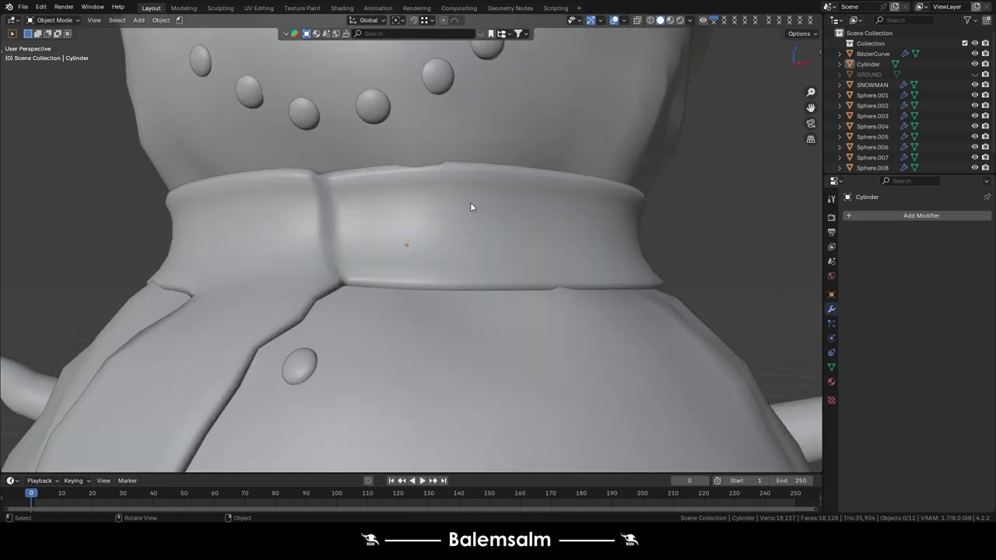
Select a few collar vertices on the scarf and slide them along Y.
{"action": "left_click", "coordinate": [486, 208]}
{"action": "key", "text": "Tab"}
{"action": "middle_click_drag", "start_coordinate": [484, 208], "coordinate": [436, 193]}
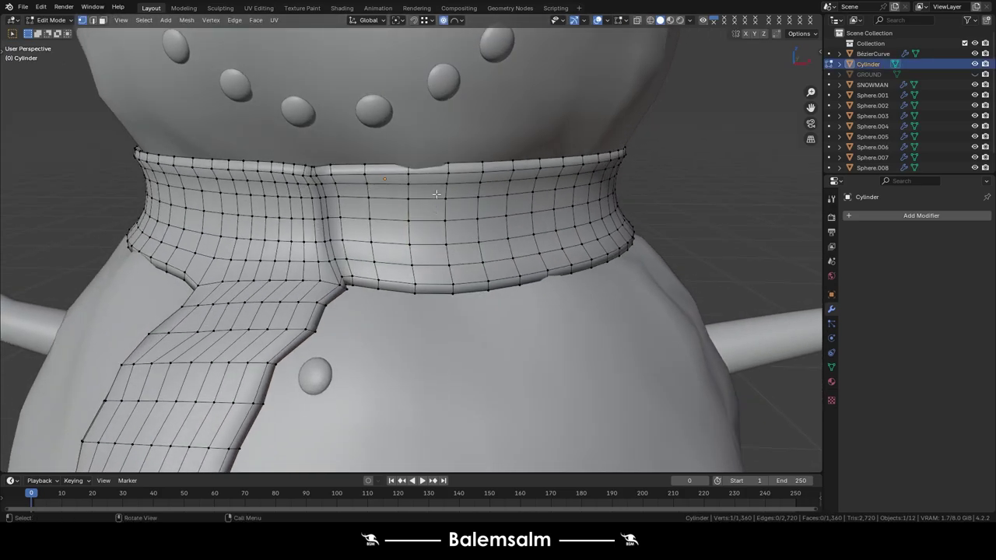
{"action": "key", "text": "alt+z"}
{"action": "middle_click_drag", "start_coordinate": [423, 155], "coordinate": [411, 176]}
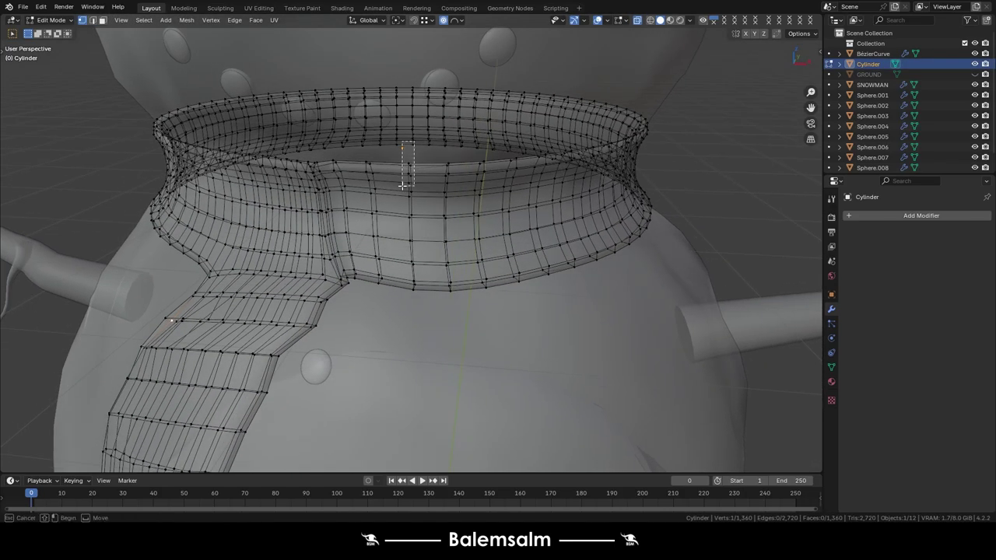
{"action": "left_click_drag", "start_coordinate": [402, 185], "coordinate": [401, 185]}
{"action": "key", "text": "alt+z"}
{"action": "middle_click_drag", "start_coordinate": [404, 167], "coordinate": [374, 237], "text": "shift"}
{"action": "key", "text": "alt+z"}
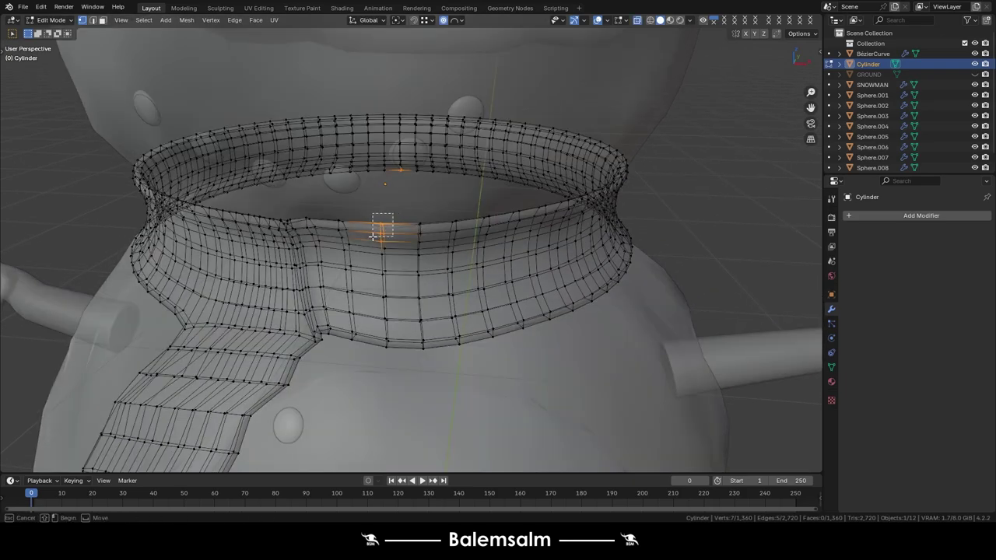
{"action": "key", "text": "alt+z"}
{"action": "key", "text": "g"}
{"action": "key", "text": "y"}
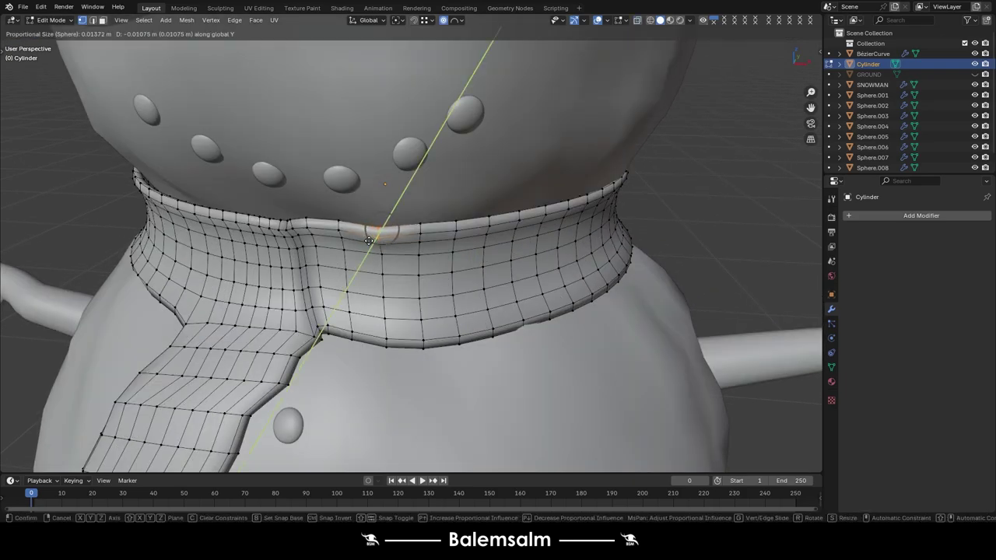
{"action": "left_click", "coordinate": [369, 239]}
Return to Object Mode, clear the selection and orbit around the finished snowman.
{"action": "key", "text": "Tab"}
{"action": "scroll", "coordinate": [493, 295], "scroll_direction": "down", "scroll_amount": 5}
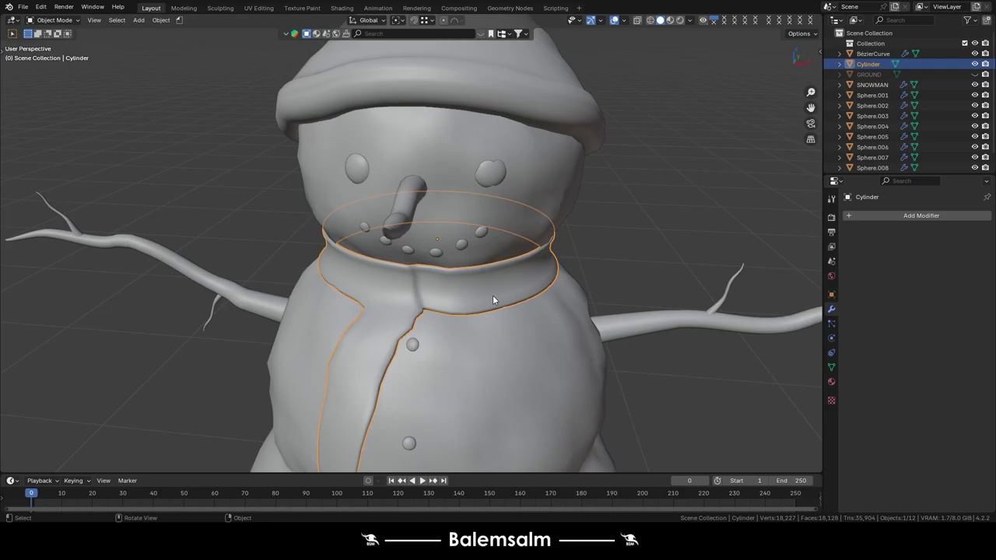
{"action": "left_click", "coordinate": [602, 249]}
{"action": "mouse_move", "coordinate": [602, 249]}
{"action": "middle_mouse_down"}
{"action": "mouse_move", "coordinate": [493, 247]}
{"action": "mouse_move", "coordinate": [492, 207]}
{"action": "mouse_move", "coordinate": [518, 271]}
{"action": "mouse_move", "coordinate": [436, 296]}
{"action": "mouse_move", "coordinate": [400, 218]}
{"action": "mouse_move", "coordinate": [415, 309]}
{"action": "mouse_move", "coordinate": [213, 329]}
{"action": "mouse_move", "coordinate": [420, 356]}
{"action": "mouse_move", "coordinate": [417, 299]}
{"action": "mouse_move", "coordinate": [457, 233]}
{"action": "middle_mouse_up"}
{"action": "scroll", "coordinate": [457, 233], "scroll_direction": "down", "scroll_amount": 3}
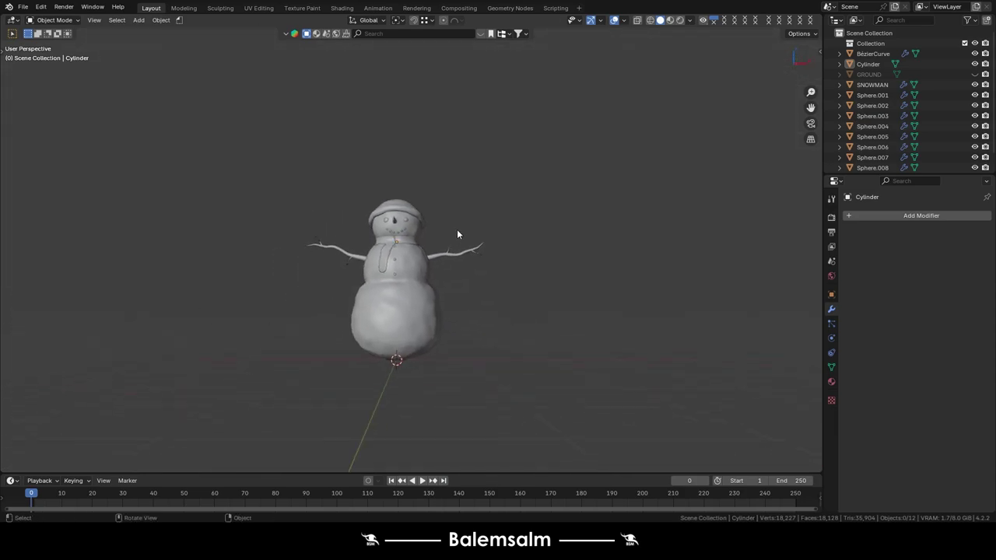
Unhide the GROUND plane and subdivide its mesh three times.
{"action": "left_click", "coordinate": [974, 74]}
{"action": "middle_click_drag", "start_coordinate": [405, 295], "coordinate": [347, 248]}
{"action": "left_click", "coordinate": [319, 282]}
{"action": "key", "text": "Tab"}
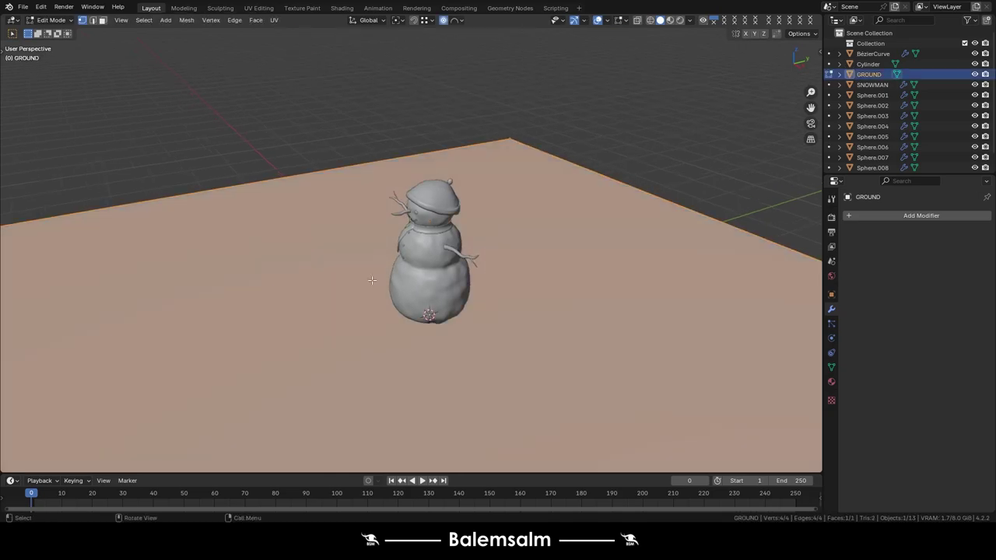
{"action": "right_click", "coordinate": [630, 244]}
{"action": "key", "text": "s"}
{"action": "right_click", "coordinate": [631, 243]}
{"action": "key", "text": "s"}
{"action": "right_click", "coordinate": [631, 243]}
{"action": "key", "text": "s"}
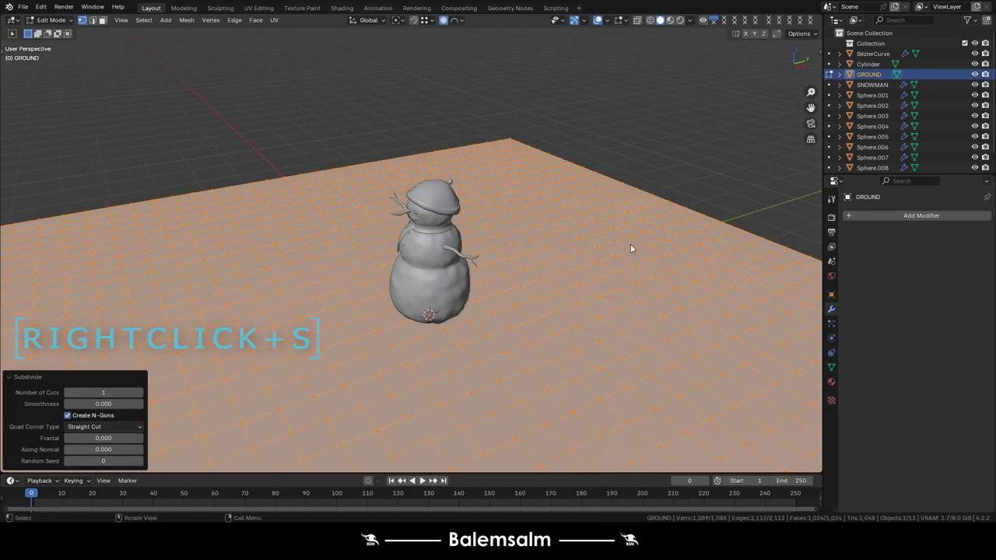
{"action": "right_click", "coordinate": [630, 248]}
{"action": "key", "text": "s"}
{"action": "key", "text": "Tab"}
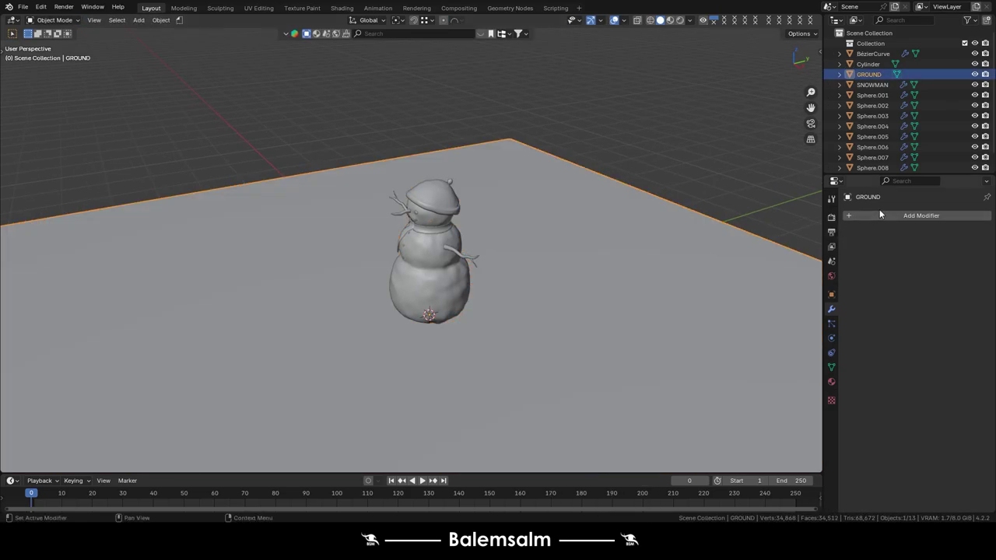
Add a Displace modifier to GROUND with a new Clouds texture and strength 0.17.
{"action": "left_click", "coordinate": [879, 213]}
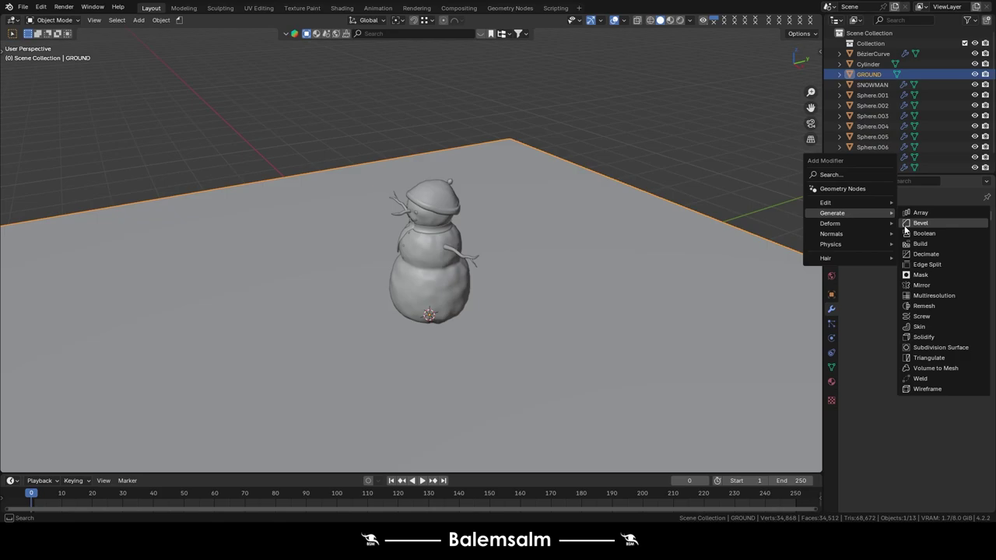
{"action": "left_click", "coordinate": [920, 254]}
{"action": "left_click", "coordinate": [952, 272]}
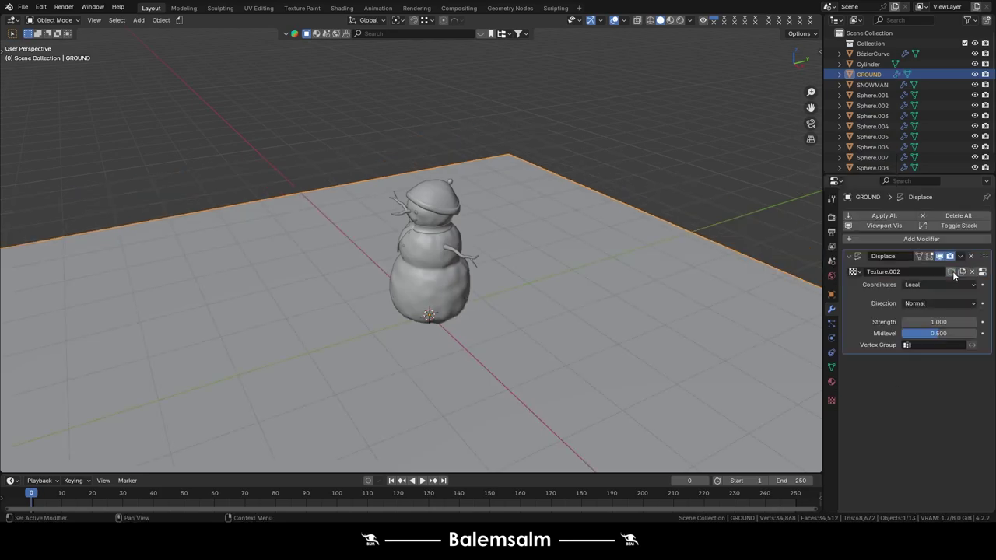
{"action": "left_click", "coordinate": [984, 274]}
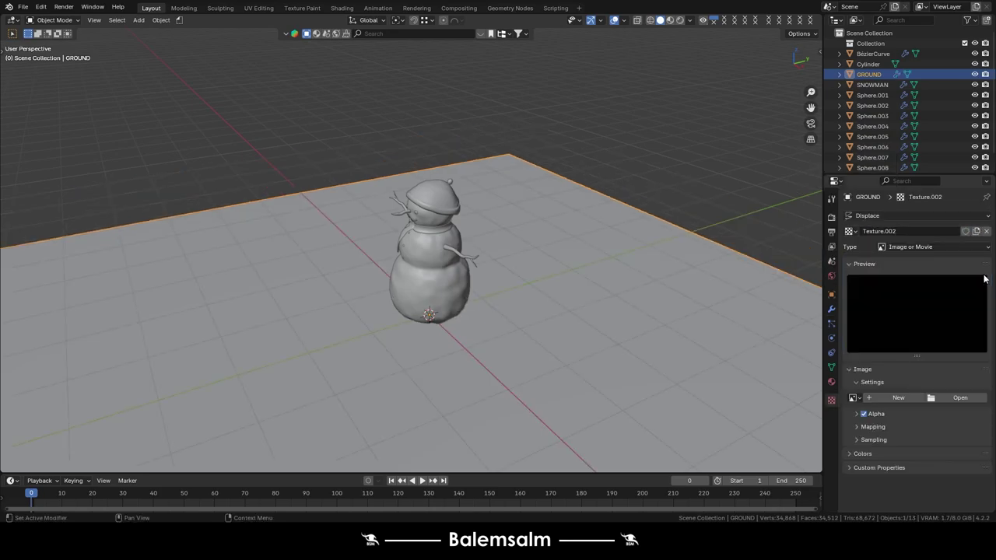
{"action": "left_click", "coordinate": [906, 247]}
{"action": "left_click", "coordinate": [906, 270]}
{"action": "left_click", "coordinate": [909, 248]}
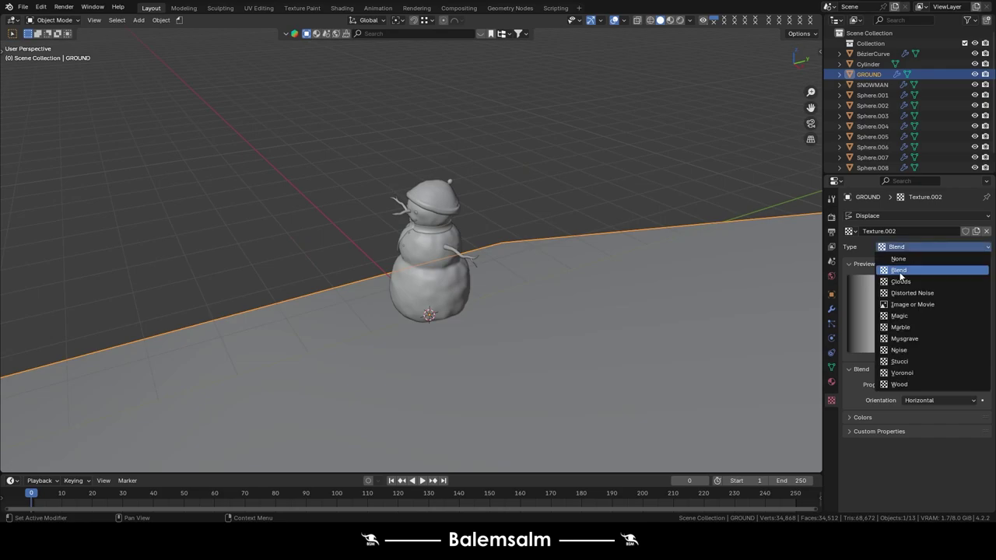
{"action": "left_click", "coordinate": [900, 281]}
{"action": "left_click", "coordinate": [831, 309]}
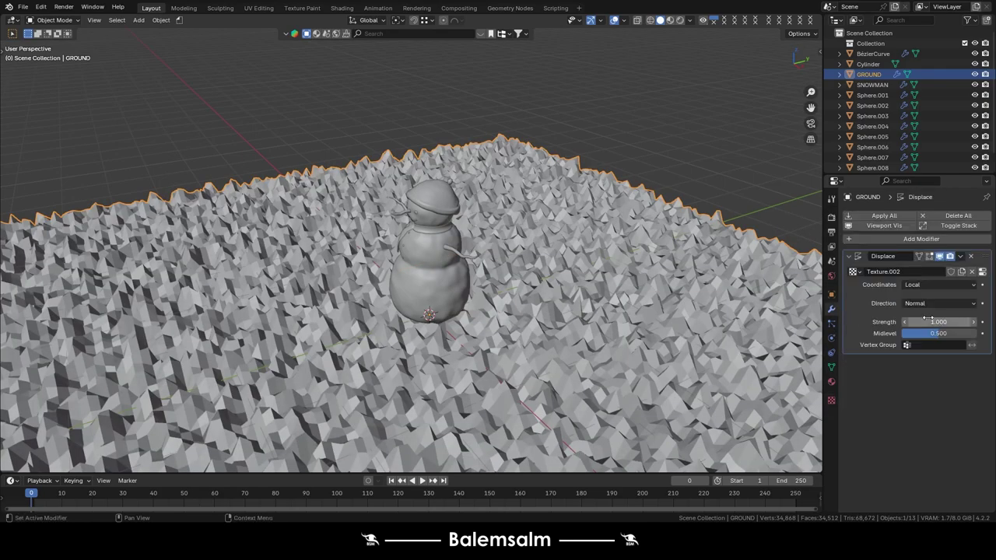
{"action": "left_click_drag", "start_coordinate": [939, 321], "coordinate": [910, 322]}
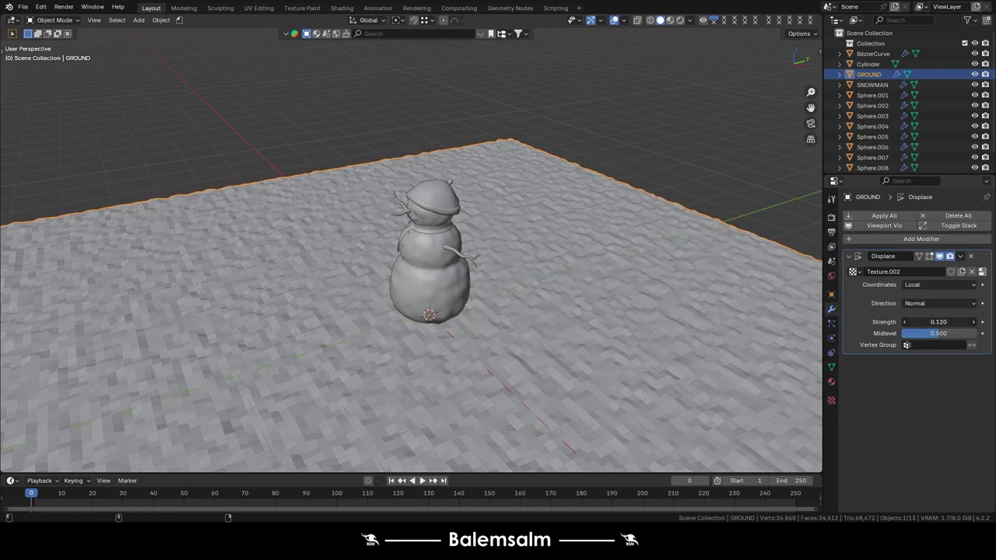
Shade the ground smooth and apply its Displace modifier.
{"action": "right_click", "coordinate": [496, 187]}
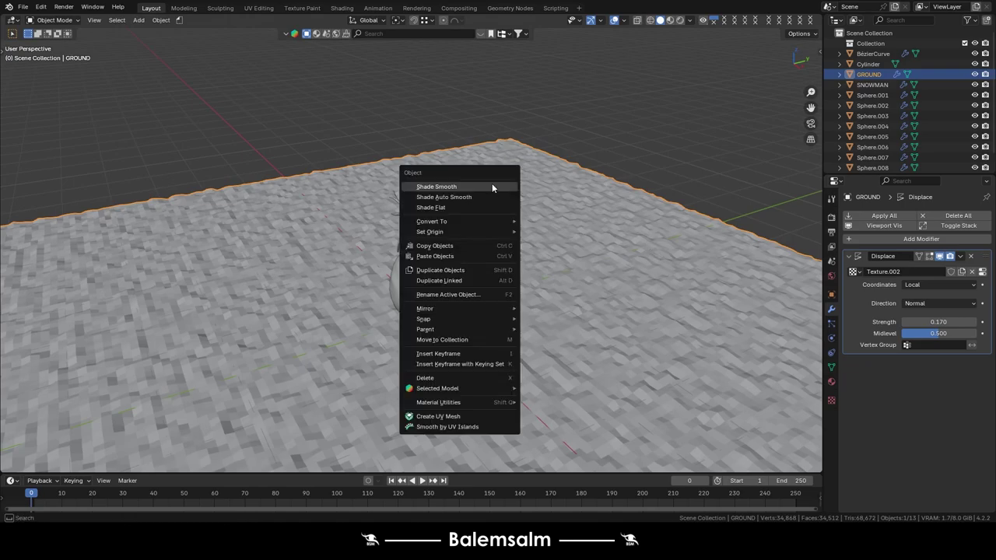
{"action": "left_click", "coordinate": [492, 184]}
{"action": "mouse_move", "coordinate": [492, 184]}
{"action": "middle_mouse_down"}
{"action": "mouse_move", "coordinate": [562, 218]}
{"action": "mouse_move", "coordinate": [611, 225]}
{"action": "mouse_move", "coordinate": [625, 305]}
{"action": "mouse_move", "coordinate": [889, 205]}
{"action": "middle_mouse_up"}
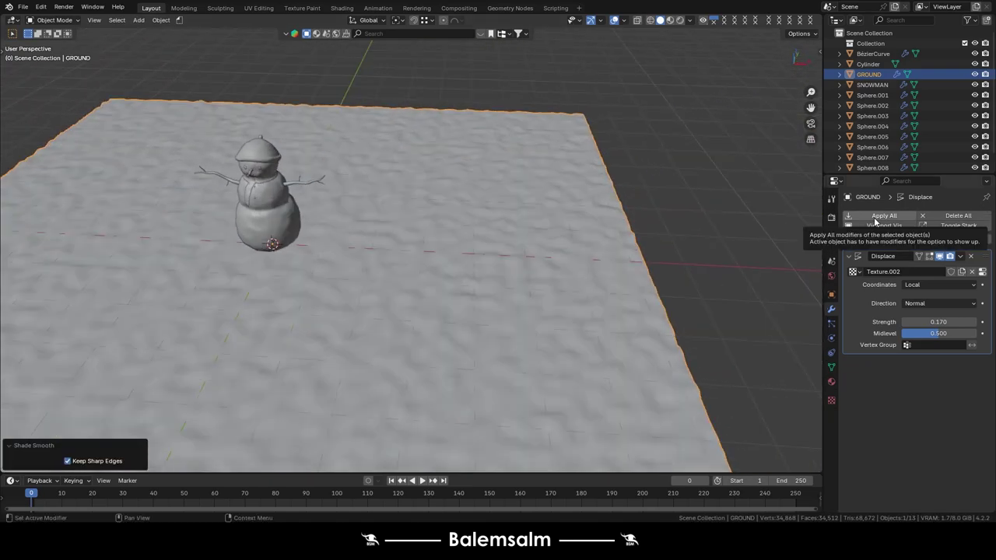
{"action": "left_click", "coordinate": [874, 223]}
In Edit Mode on GROUND, lift a first vertex along Z into a soft mound.
{"action": "key", "text": "Tab"}
{"action": "left_click", "coordinate": [380, 189]}
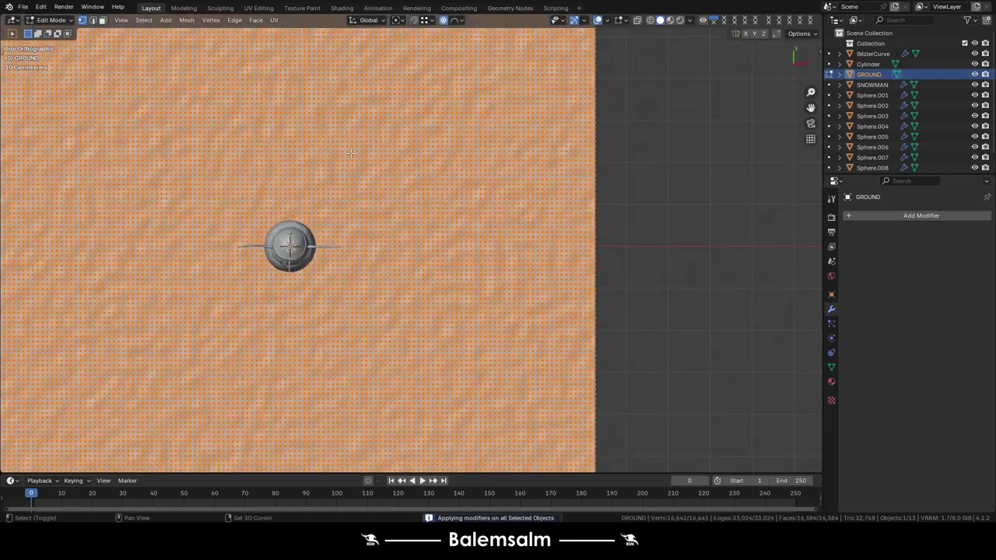
{"action": "left_click", "coordinate": [567, 176]}
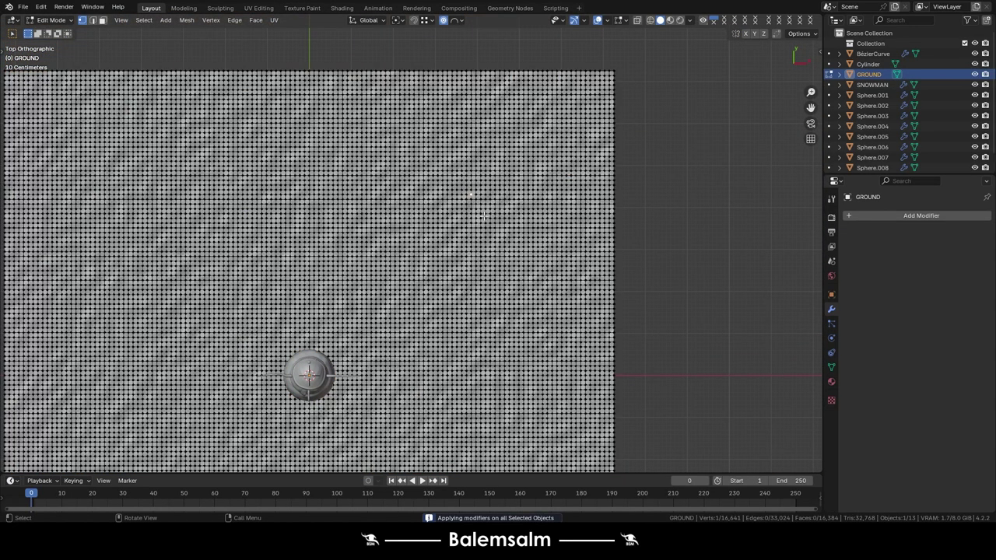
{"action": "scroll", "coordinate": [495, 205], "scroll_direction": "down", "scroll_amount": 3}
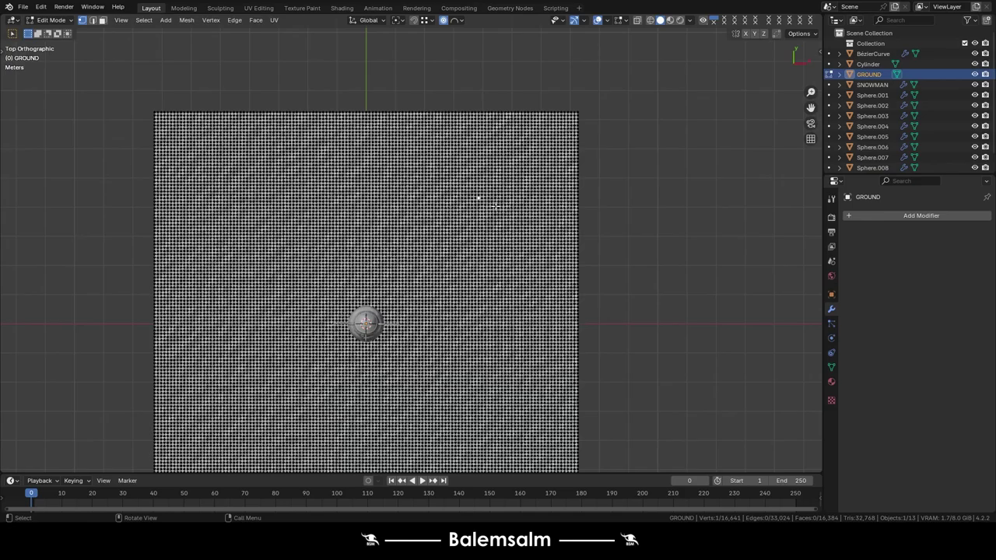
{"action": "mouse_move", "coordinate": [474, 196]}
{"action": "middle_mouse_down"}
{"action": "mouse_move", "coordinate": [438, 132]}
{"action": "mouse_move", "coordinate": [487, 223]}
{"action": "middle_mouse_up"}
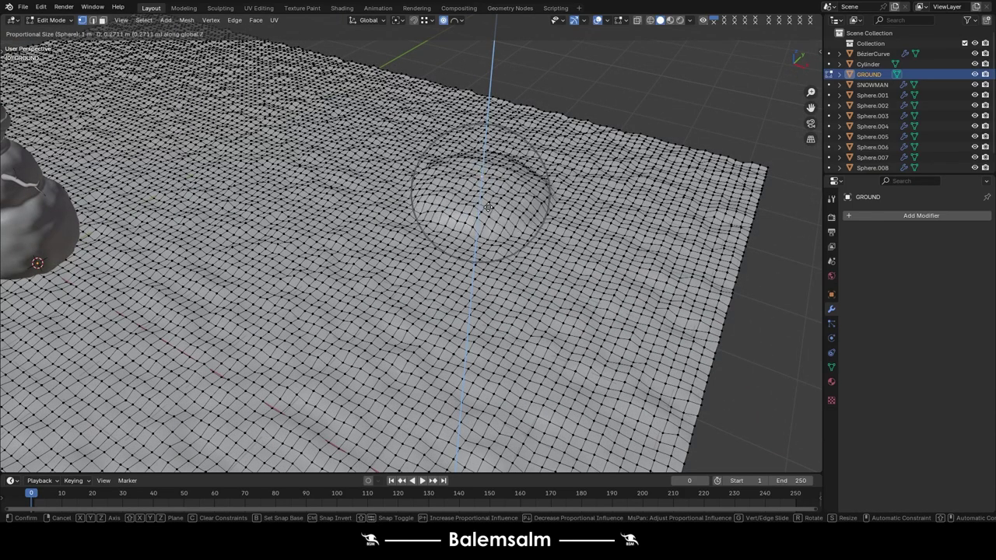
{"action": "scroll", "coordinate": [488, 207], "scroll_direction": "down", "scroll_amount": 6}
{"action": "scroll", "coordinate": [489, 207], "scroll_direction": "down", "scroll_amount": 3}
{"action": "scroll", "coordinate": [490, 207], "scroll_direction": "down", "scroll_amount": 4}
{"action": "scroll", "coordinate": [491, 206], "scroll_direction": "down", "scroll_amount": 2}
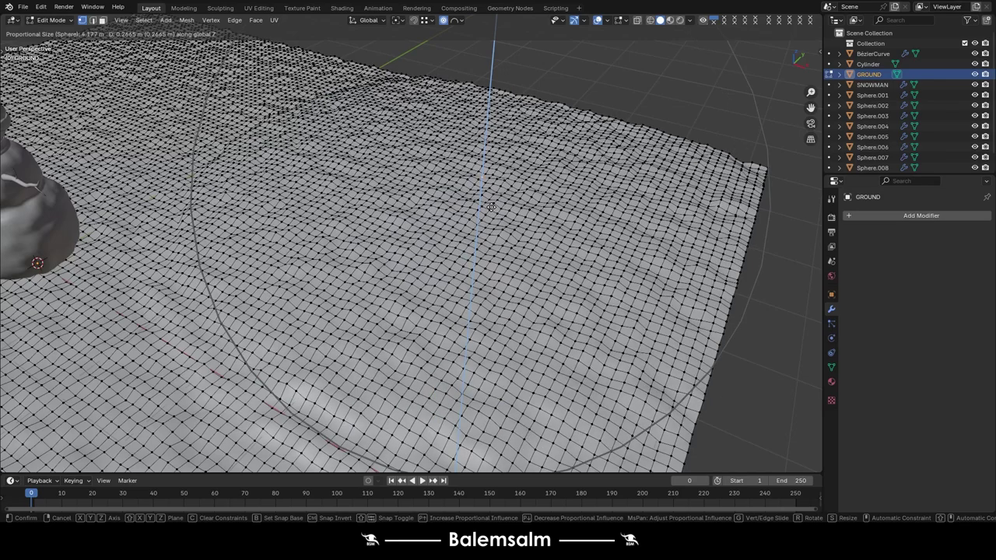
{"action": "left_click", "coordinate": [492, 206]}
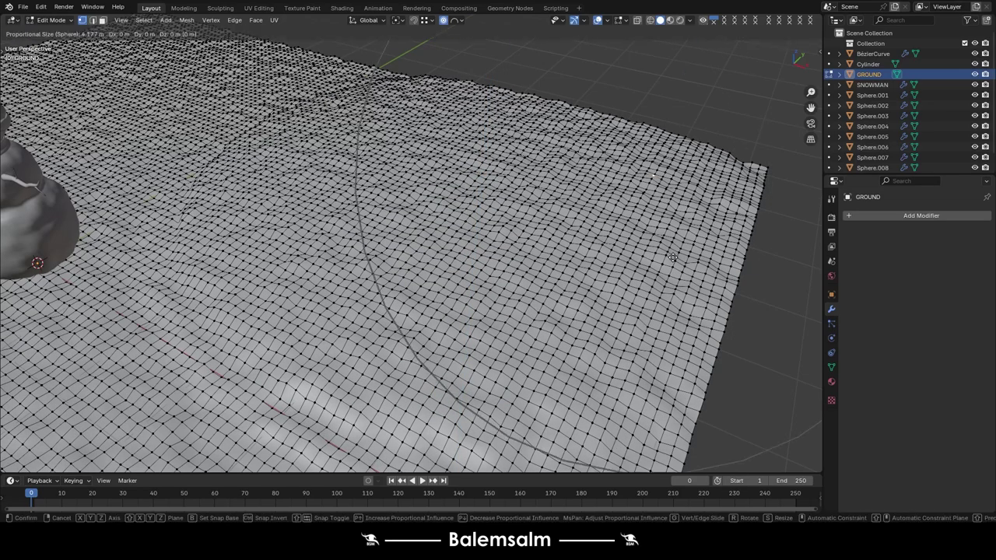
{"action": "key", "text": "z"}
{"action": "left_click", "coordinate": [672, 236]}
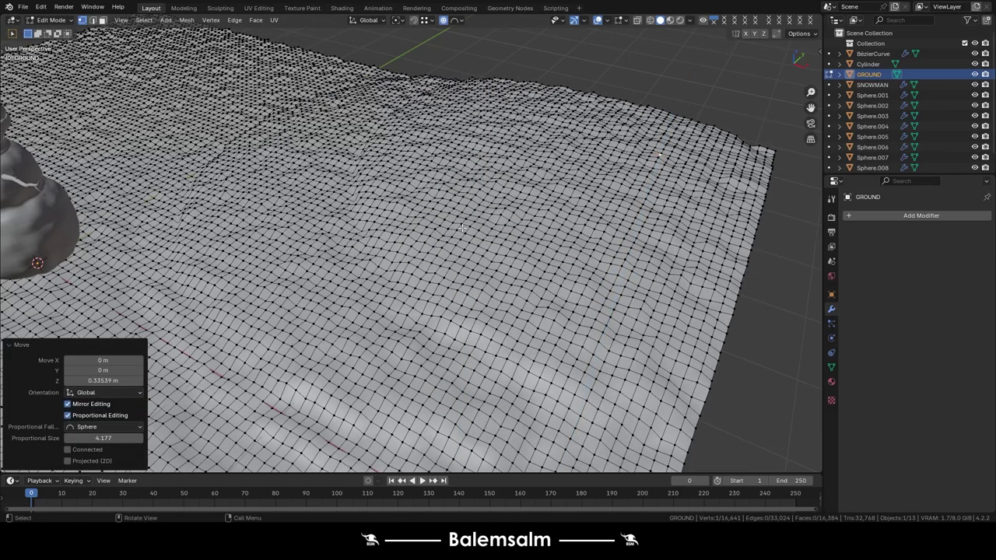
Readjust the first mound's height with another vertical move.
{"action": "key", "text": "g"}
{"action": "key", "text": "z"}
{"action": "scroll", "coordinate": [462, 224], "scroll_direction": "up", "scroll_amount": 5}
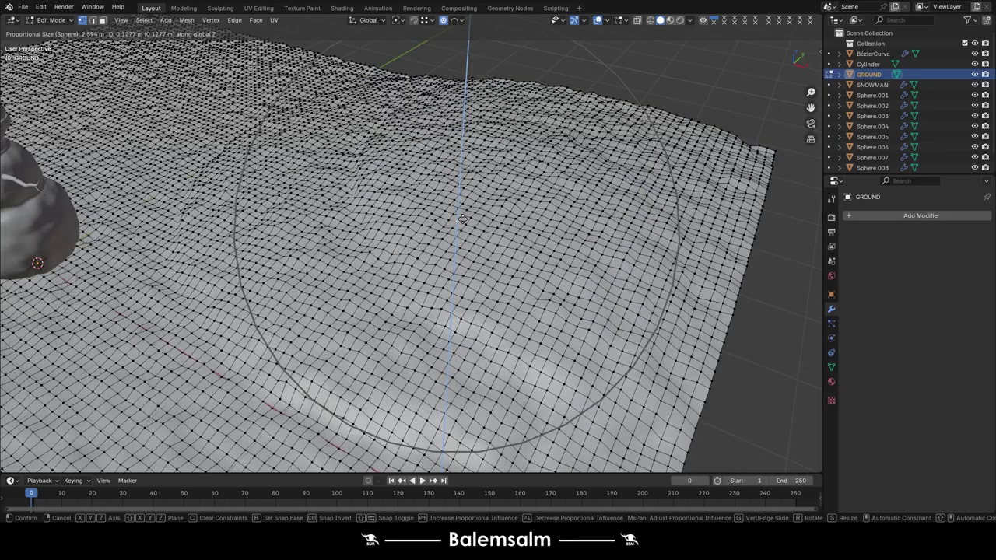
{"action": "left_click", "coordinate": [462, 219]}
Raise a mound on the ground near the snowman and refine its height.
{"action": "middle_click_drag", "start_coordinate": [462, 219], "coordinate": [254, 129]}
{"action": "left_click", "coordinate": [254, 130]}
{"action": "key", "text": "g"}
{"action": "key", "text": "z"}
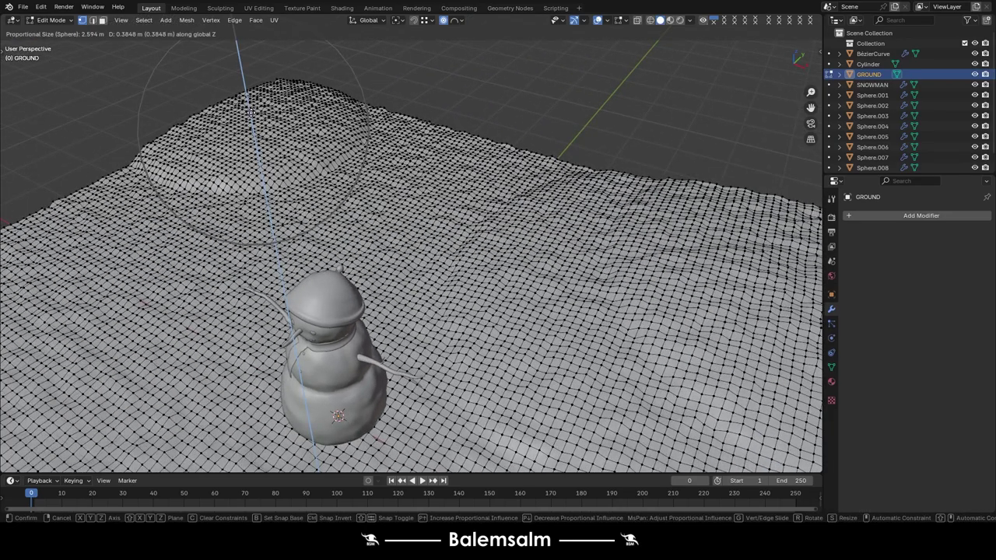
{"action": "scroll", "coordinate": [250, 113], "scroll_direction": "down", "scroll_amount": 4}
{"action": "left_click", "coordinate": [250, 93]}
{"action": "key", "text": "g"}
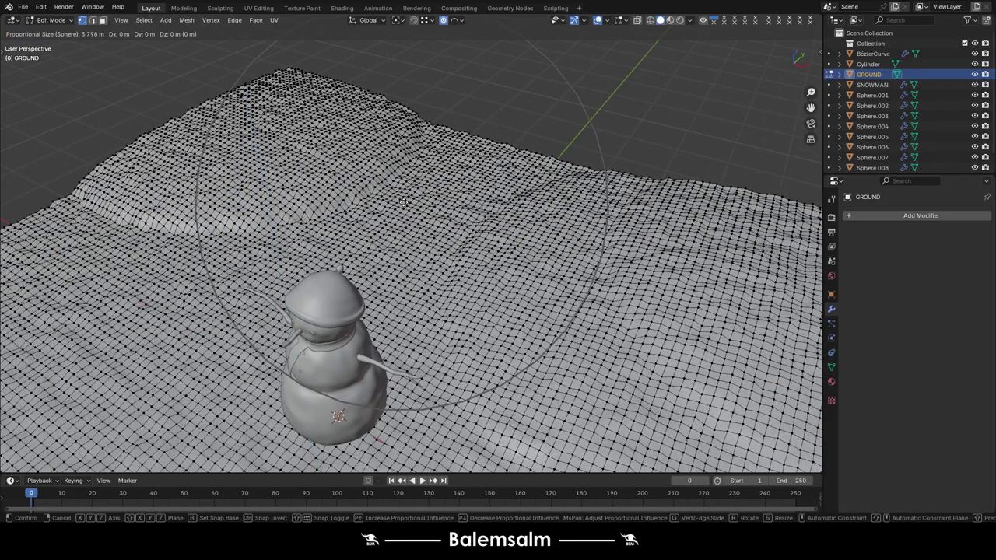
{"action": "key", "text": "z"}
{"action": "scroll", "coordinate": [373, 202], "scroll_direction": "up", "scroll_amount": 2}
{"action": "left_click", "coordinate": [193, 230]}
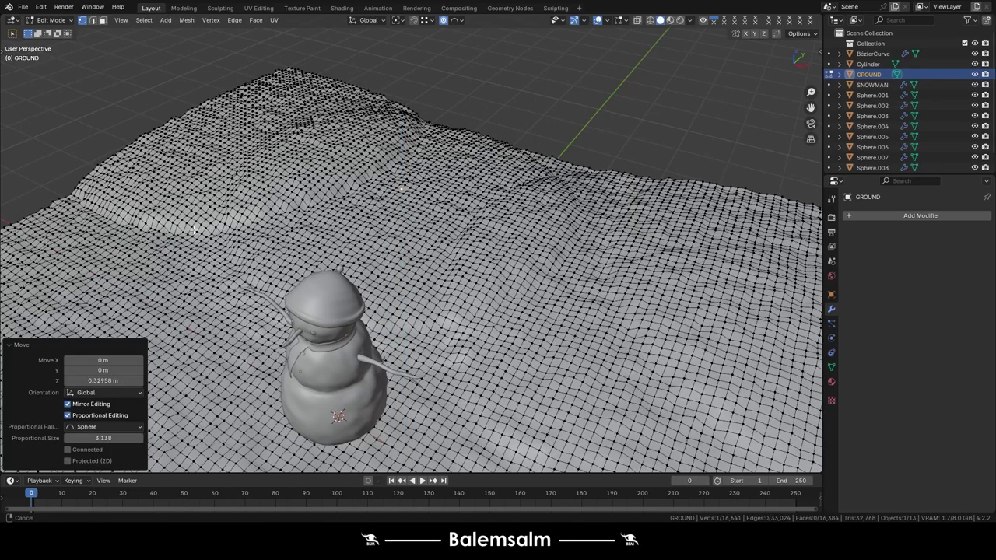
Raise two more ground vertices into mounds across the terrain.
{"action": "middle_click_drag", "start_coordinate": [193, 230], "coordinate": [493, 186]}
{"action": "left_click", "coordinate": [518, 187]}
{"action": "key", "text": "g"}
{"action": "key", "text": "z"}
{"action": "scroll", "coordinate": [516, 171], "scroll_direction": "up", "scroll_amount": 1}
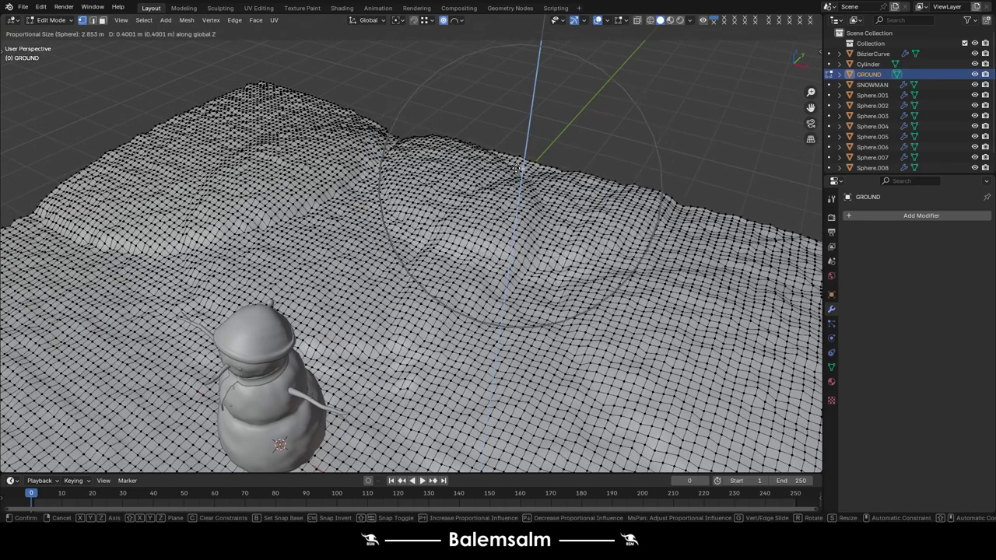
{"action": "left_click", "coordinate": [522, 163]}
{"action": "mouse_move", "coordinate": [521, 164]}
{"action": "middle_mouse_down"}
{"action": "mouse_move", "coordinate": [288, 221]}
{"action": "mouse_move", "coordinate": [418, 266]}
{"action": "middle_mouse_up"}
{"action": "left_click", "coordinate": [288, 221]}
{"action": "key", "text": "g"}
{"action": "key", "text": "z"}
{"action": "left_click", "coordinate": [288, 210]}
Lift another vertex into a mound in the middle of the ground and reshape it.
{"action": "left_click", "coordinate": [417, 266]}
{"action": "key", "text": "g"}
{"action": "key", "text": "z"}
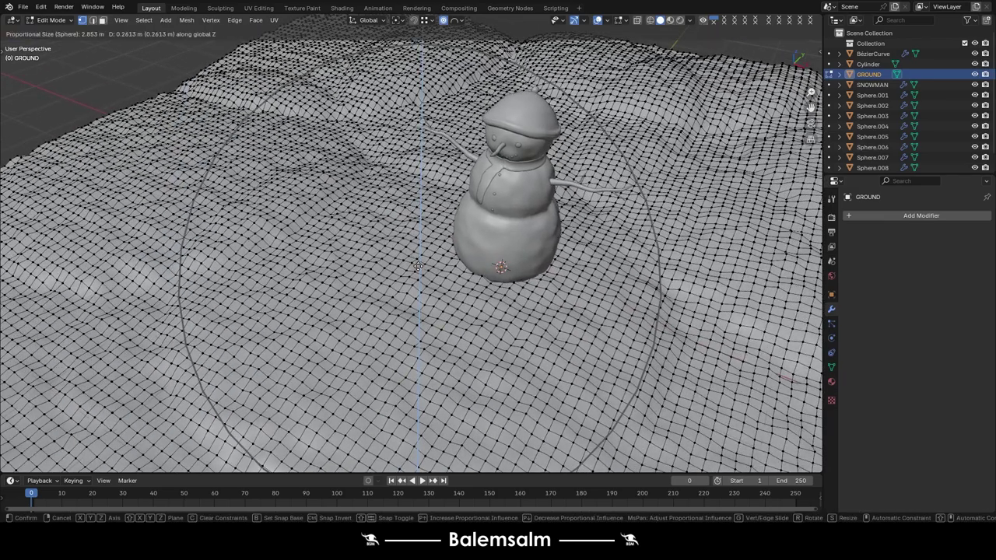
{"action": "left_click", "coordinate": [418, 264]}
{"action": "key", "text": "g"}
{"action": "key", "text": "z"}
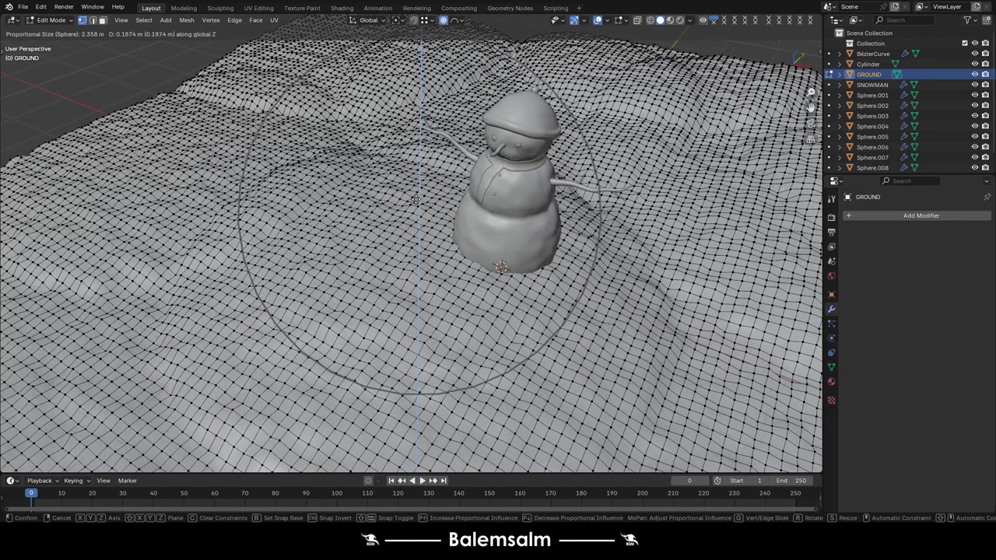
{"action": "scroll", "coordinate": [418, 204], "scroll_direction": "up", "scroll_amount": 4}
{"action": "left_click", "coordinate": [416, 197]}
Raise the terrain to the right of the snowman.
{"action": "left_click", "coordinate": [643, 318]}
{"action": "key", "text": "g"}
{"action": "key", "text": "z"}
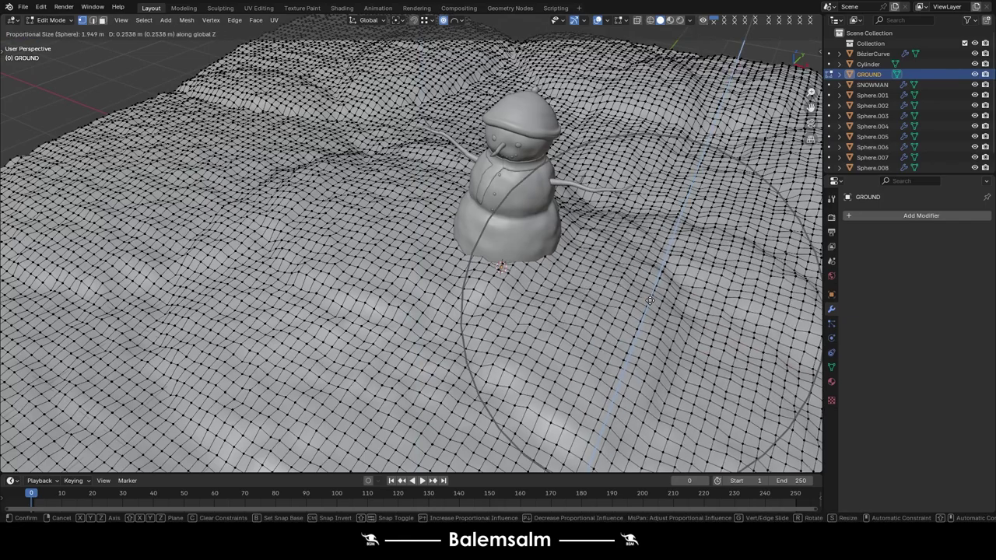
{"action": "scroll", "coordinate": [645, 311], "scroll_direction": "up", "scroll_amount": 2}
{"action": "left_click", "coordinate": [651, 289]}
{"action": "scroll", "coordinate": [651, 289], "scroll_direction": "down", "scroll_amount": 5}
Lift the ground near the right edge into a broad mound.
{"action": "middle_click_drag", "start_coordinate": [651, 290], "coordinate": [700, 327]}
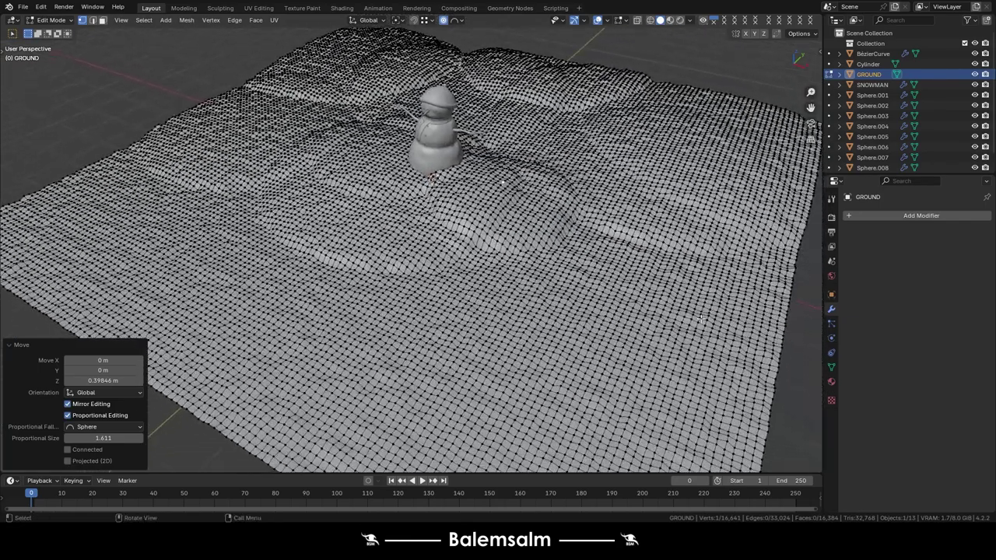
{"action": "left_click", "coordinate": [696, 333]}
{"action": "key", "text": "g"}
{"action": "key", "text": "z"}
{"action": "scroll", "coordinate": [715, 294], "scroll_direction": "down", "scroll_amount": 1}
{"action": "scroll", "coordinate": [716, 294], "scroll_direction": "down", "scroll_amount": 7}
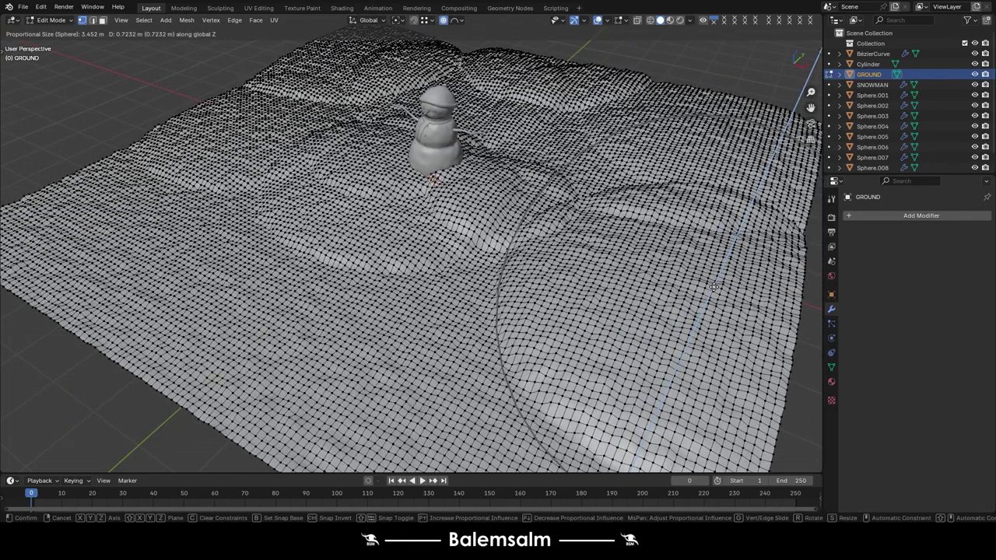
{"action": "left_click", "coordinate": [716, 294]}
{"action": "scroll", "coordinate": [716, 294], "scroll_direction": "down", "scroll_amount": 2}
{"action": "middle_click_drag", "start_coordinate": [716, 294], "coordinate": [529, 288]}
Raise another terrain spot into a mound, then settle it as a smaller bump.
{"action": "left_click", "coordinate": [522, 438]}
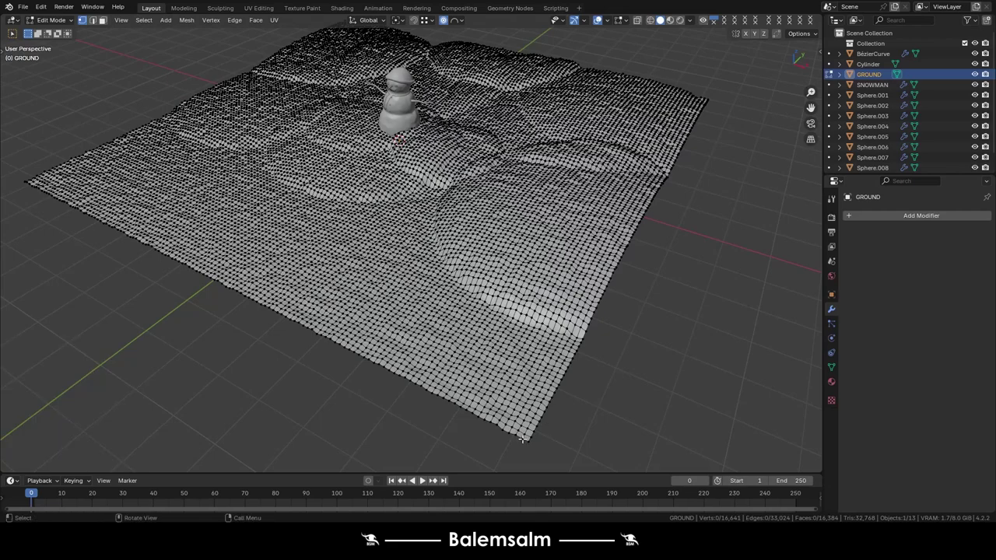
{"action": "key", "text": "g"}
{"action": "key", "text": "z"}
{"action": "left_click", "coordinate": [550, 347]}
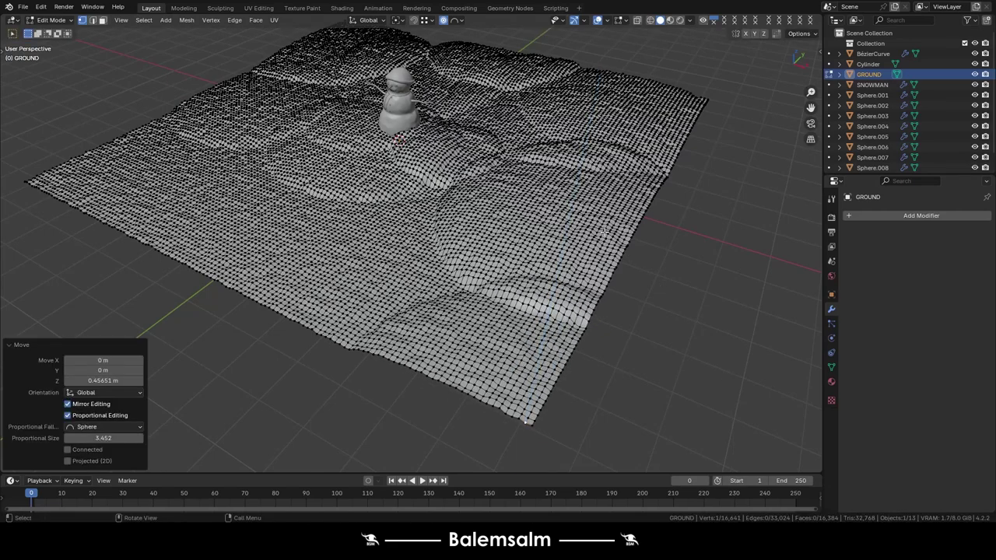
{"action": "key", "text": "g"}
{"action": "key", "text": "z"}
{"action": "scroll", "coordinate": [605, 220], "scroll_direction": "up", "scroll_amount": 4}
{"action": "left_click", "coordinate": [606, 220]}
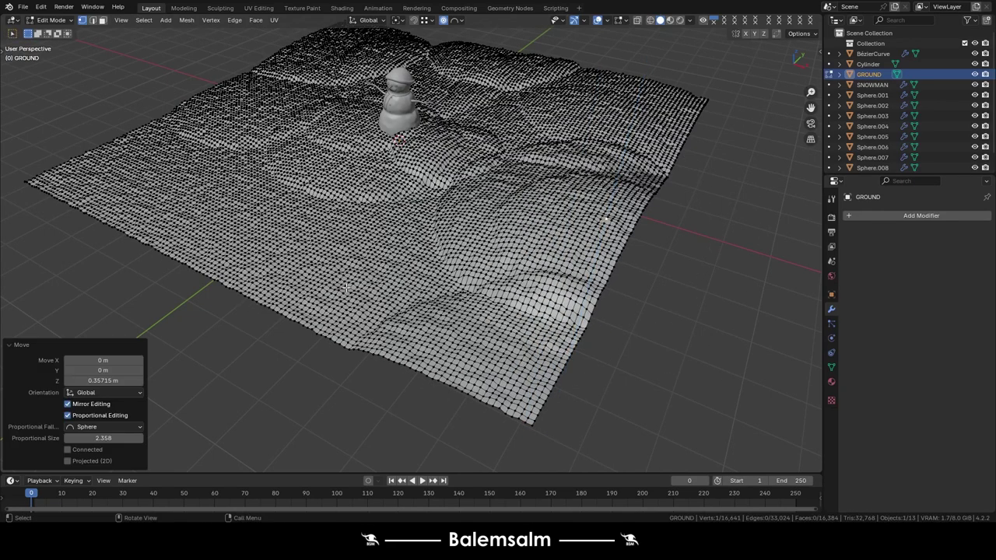
Add a higher terrain bump and lift the left part of the ground.
{"action": "key", "text": "g"}
{"action": "key", "text": "z"}
{"action": "scroll", "coordinate": [335, 277], "scroll_direction": "down", "scroll_amount": 4}
{"action": "left_click", "coordinate": [328, 269]}
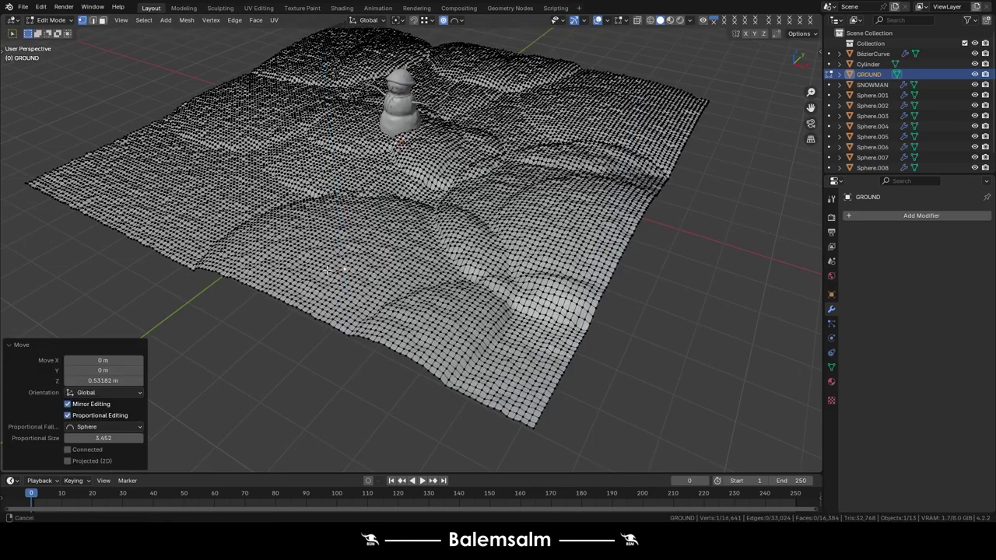
{"action": "middle_click_drag", "start_coordinate": [328, 269], "coordinate": [381, 319]}
{"action": "key", "text": "g"}
{"action": "key", "text": "z"}
{"action": "key", "text": "Escape"}
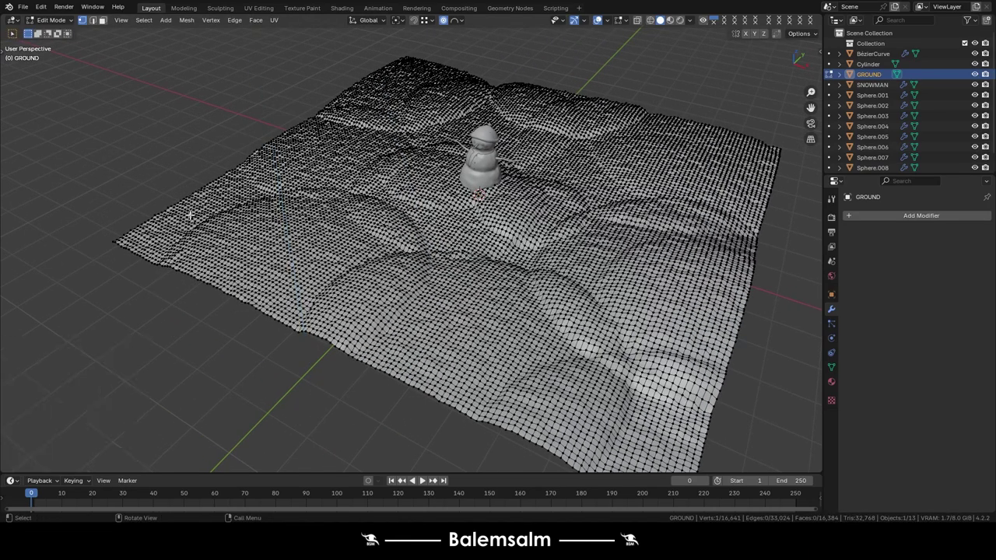
{"action": "key", "text": "g"}
{"action": "key", "text": "z"}
{"action": "left_click", "coordinate": [191, 203]}
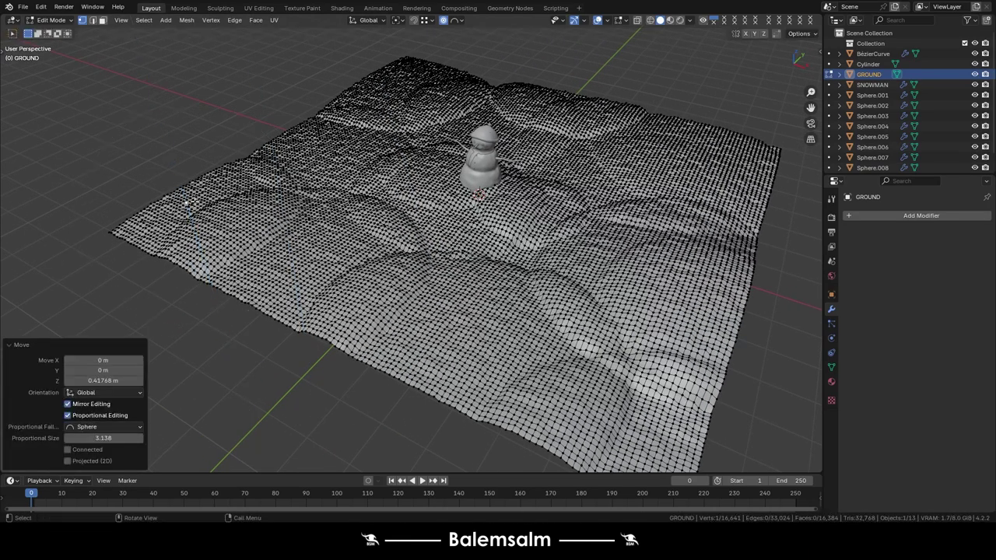
Raise the terrain at several more vertices to reshape the middle ground.
{"action": "key", "text": "g"}
{"action": "key", "text": "z"}
{"action": "left_click", "coordinate": [547, 274]}
{"action": "left_click", "coordinate": [394, 336]}
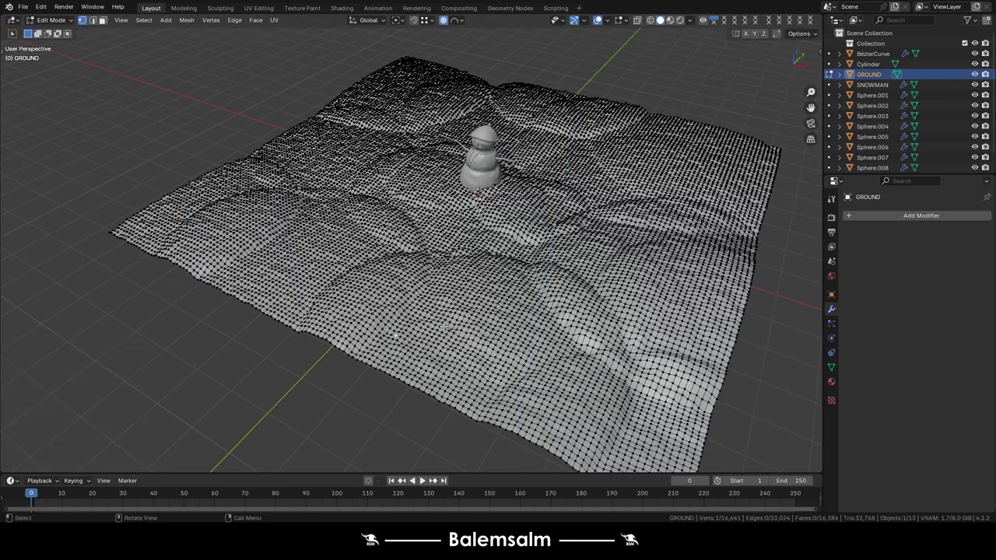
{"action": "left_click", "coordinate": [440, 318]}
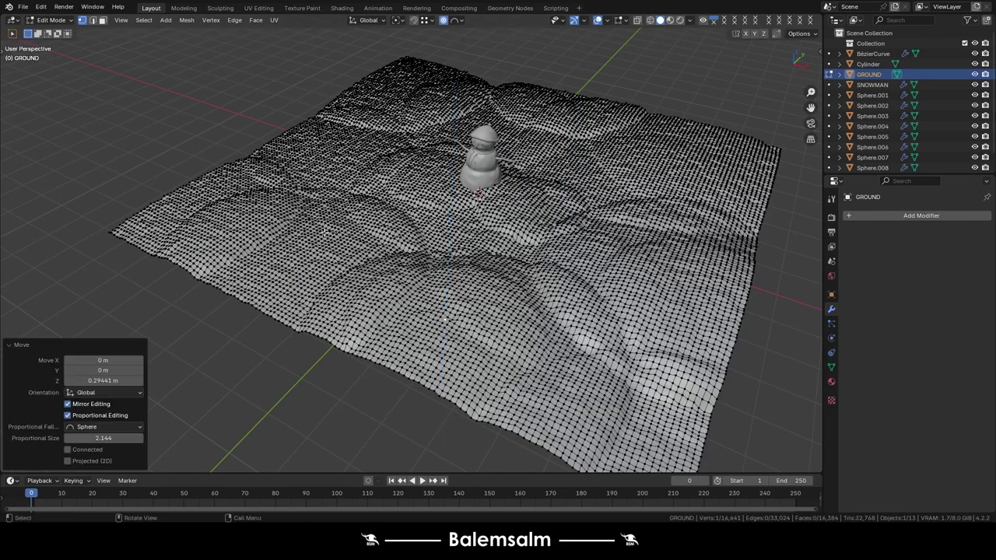
{"action": "key", "text": "g"}
{"action": "key", "text": "z"}
{"action": "left_click", "coordinate": [307, 233]}
{"action": "middle_click_drag", "start_coordinate": [307, 233], "coordinate": [288, 218]}
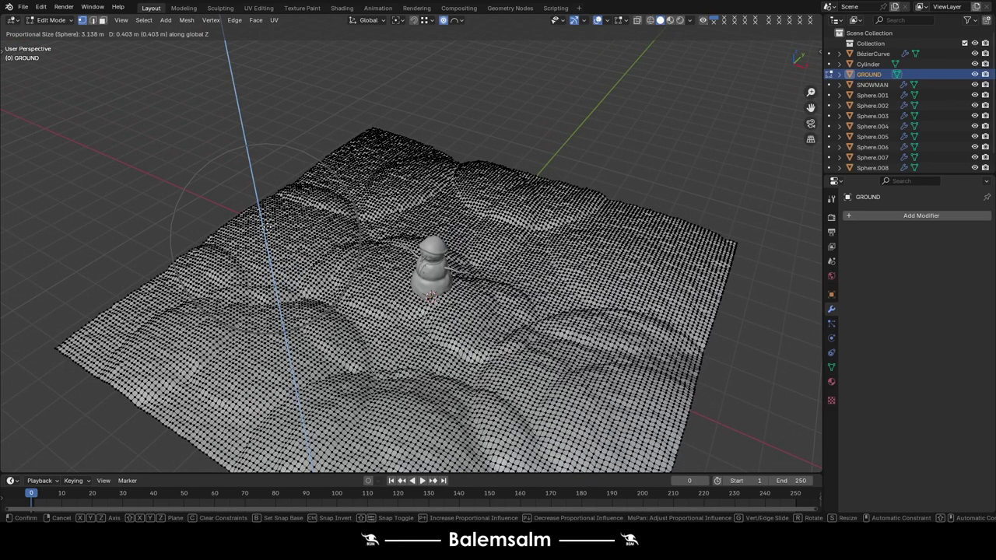
{"action": "left_click", "coordinate": [270, 223]}
Raise the ground beside the snowman and another patch to its right.
{"action": "left_click", "coordinate": [364, 223]}
{"action": "scroll", "coordinate": [363, 223], "scroll_direction": "up", "scroll_amount": 5}
{"action": "key", "text": "g"}
{"action": "key", "text": "z"}
{"action": "scroll", "coordinate": [366, 210], "scroll_direction": "down", "scroll_amount": 3}
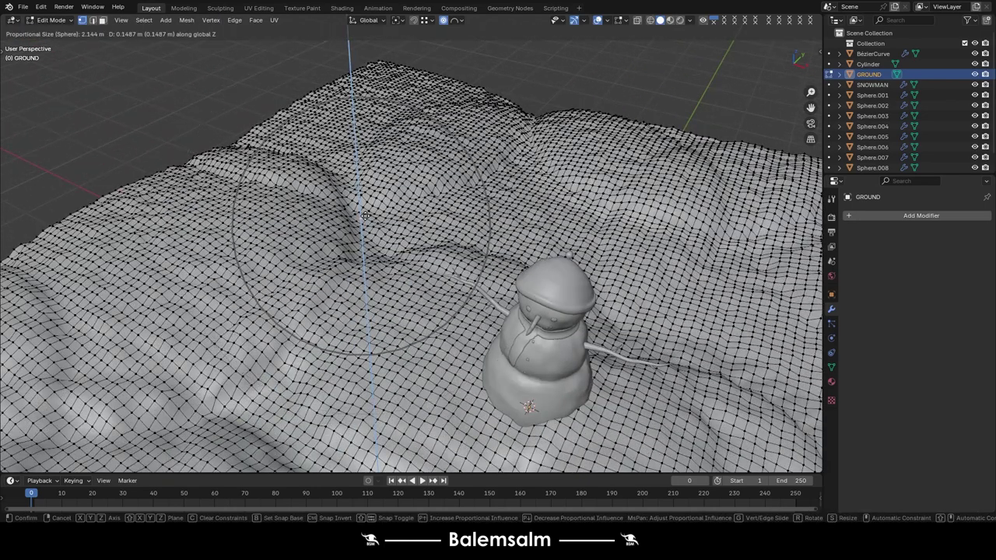
{"action": "left_click", "coordinate": [365, 207]}
{"action": "mouse_move", "coordinate": [366, 208]}
{"action": "middle_mouse_down"}
{"action": "mouse_move", "coordinate": [476, 281]}
{"action": "mouse_move", "coordinate": [604, 308]}
{"action": "middle_mouse_up"}
{"action": "key", "text": "g"}
{"action": "key", "text": "z"}
{"action": "left_click", "coordinate": [478, 257]}
Lift terrain further back, building higher ground toward the snowman's far side.
{"action": "key", "text": "g"}
{"action": "key", "text": "z"}
{"action": "left_click", "coordinate": [603, 296]}
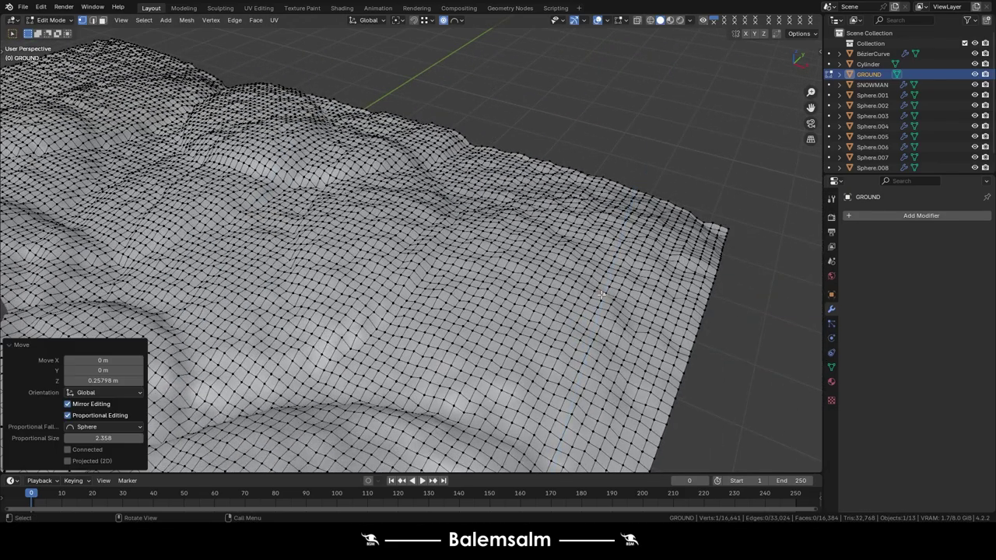
{"action": "left_click", "coordinate": [478, 177]}
{"action": "key", "text": "g"}
{"action": "key", "text": "z"}
{"action": "left_click", "coordinate": [476, 163]}
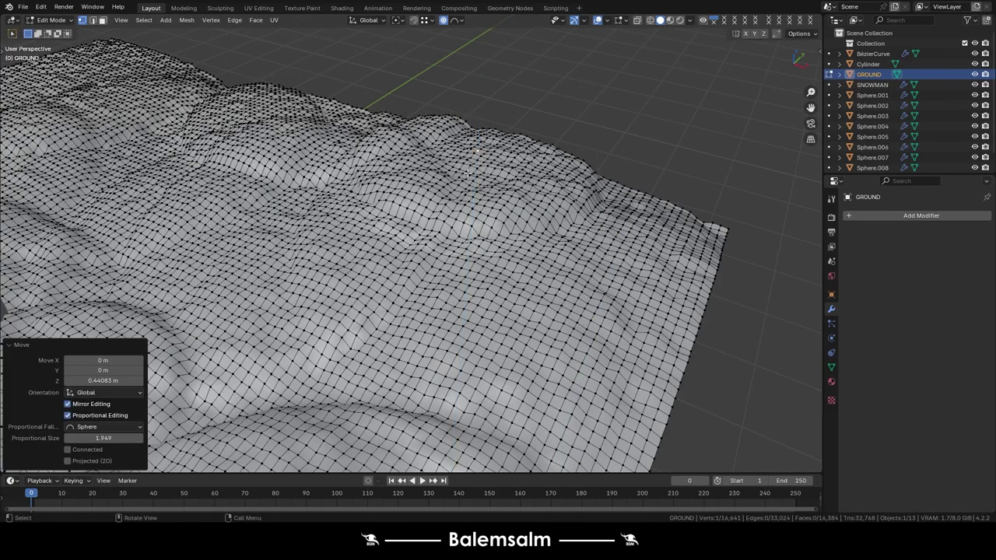
{"action": "mouse_move", "coordinate": [476, 164]}
{"action": "middle_mouse_down"}
{"action": "mouse_move", "coordinate": [507, 260]}
{"action": "mouse_move", "coordinate": [415, 145]}
{"action": "mouse_move", "coordinate": [405, 247]}
{"action": "middle_mouse_up"}
{"action": "left_click", "coordinate": [507, 260]}
{"action": "key", "text": "g"}
{"action": "left_click", "coordinate": [506, 238]}
{"action": "left_click", "coordinate": [416, 129]}
Raise the terrain's far edge vertically and pull a ridge vertex up into a taller peak.
{"action": "key", "text": "g"}
{"action": "key", "text": "z"}
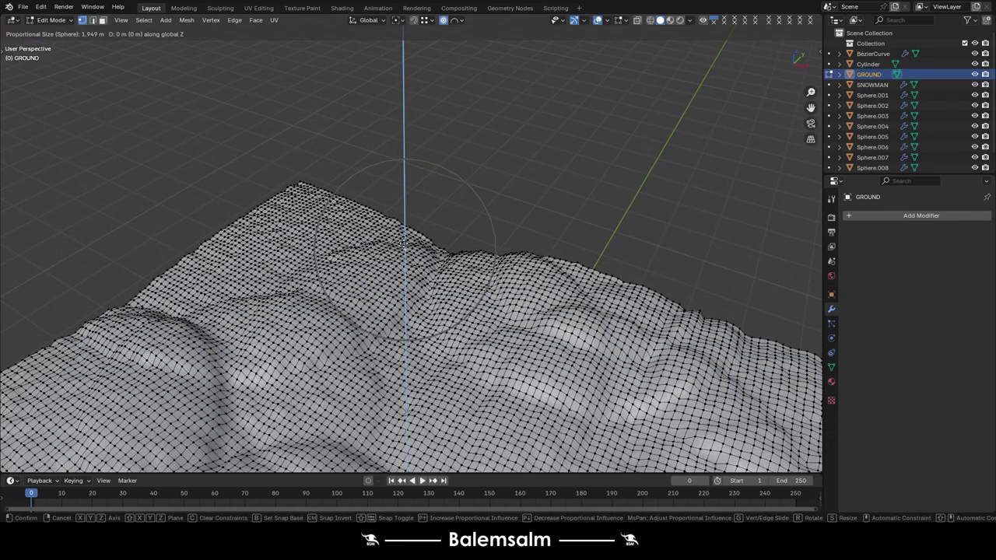
{"action": "left_click", "coordinate": [402, 218]}
{"action": "left_click", "coordinate": [289, 191]}
{"action": "key", "text": "g"}
{"action": "scroll", "coordinate": [289, 191], "scroll_direction": "down", "scroll_amount": 5}
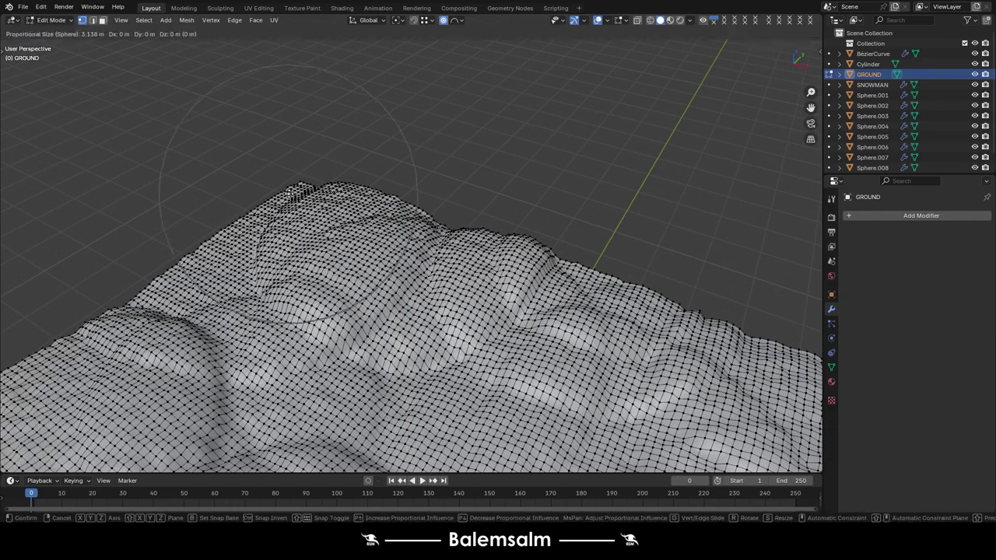
{"action": "left_click", "coordinate": [286, 173]}
Lift the left slope and the terrain corner vertically along Z.
{"action": "left_click", "coordinate": [204, 257]}
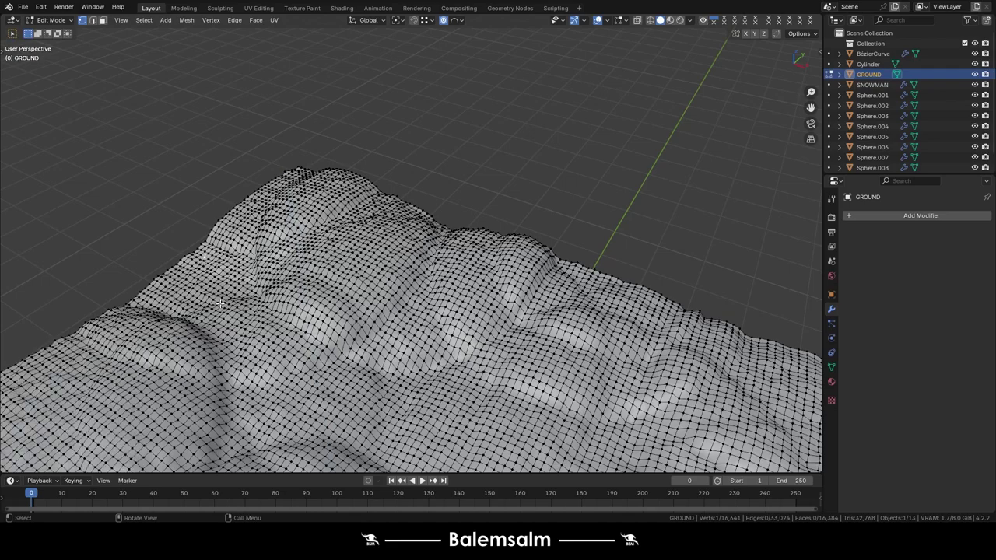
{"action": "key", "text": "g"}
{"action": "key", "text": "z"}
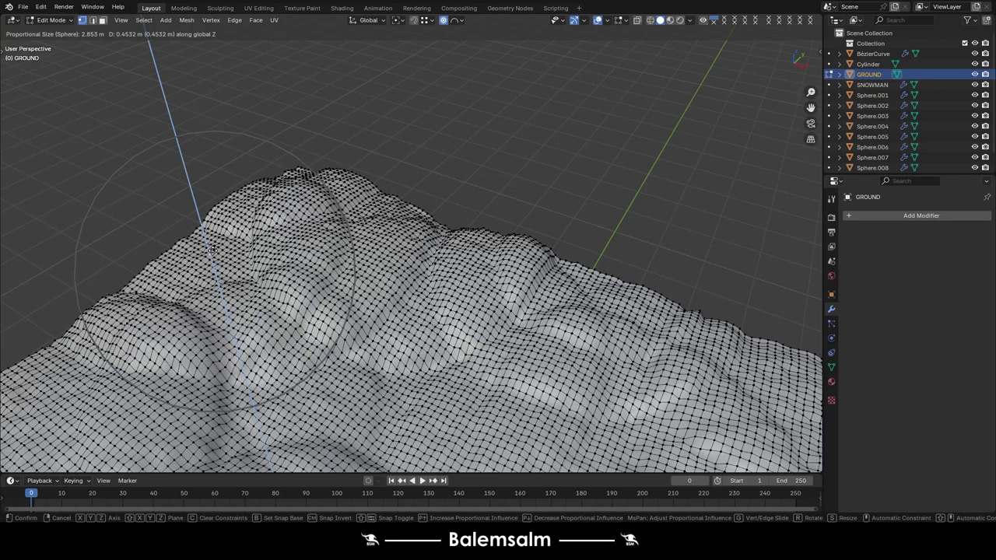
{"action": "left_click", "coordinate": [359, 258]}
{"action": "middle_click_drag", "start_coordinate": [360, 258], "coordinate": [674, 349]}
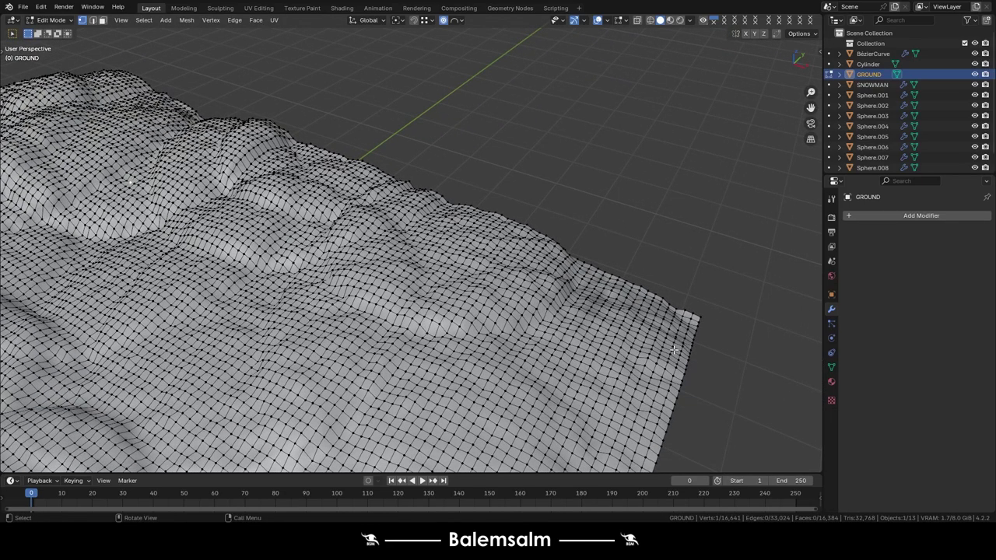
{"action": "key", "text": "z"}
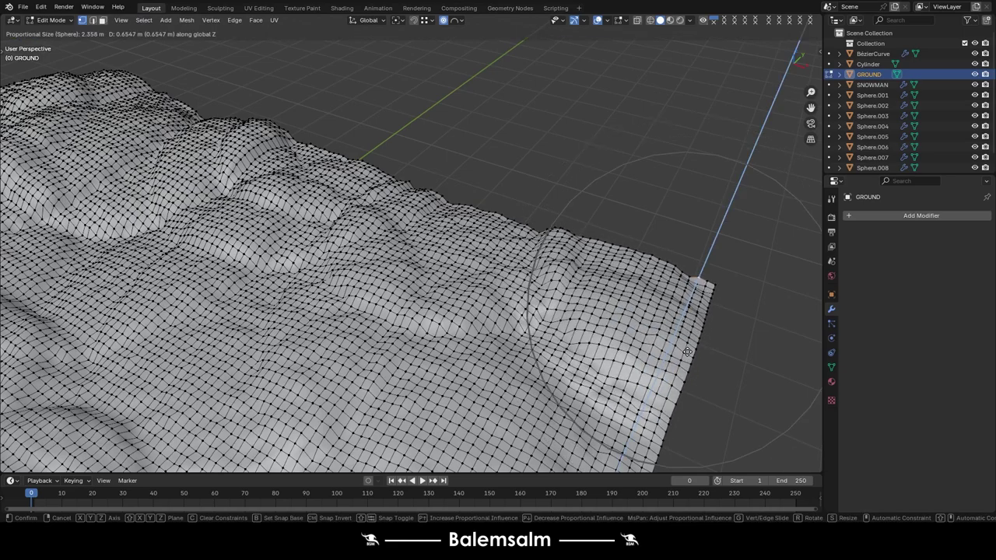
{"action": "left_click", "coordinate": [687, 348]}
Reshape the terrain with another vertical raise and a smaller bump.
{"action": "mouse_move", "coordinate": [687, 348]}
{"action": "middle_mouse_down"}
{"action": "mouse_move", "coordinate": [534, 304]}
{"action": "mouse_move", "coordinate": [495, 317]}
{"action": "mouse_move", "coordinate": [506, 210]}
{"action": "mouse_move", "coordinate": [440, 267]}
{"action": "middle_mouse_up"}
{"action": "key", "text": "g"}
{"action": "key", "text": "z"}
{"action": "left_click", "coordinate": [494, 295]}
{"action": "key", "text": "z"}
{"action": "scroll", "coordinate": [507, 210], "scroll_direction": "up", "scroll_amount": 5}
{"action": "left_click", "coordinate": [507, 206]}
Raise a bump on the back ridge and lift the ground behind the snowman.
{"action": "key", "text": "g"}
{"action": "key", "text": "z"}
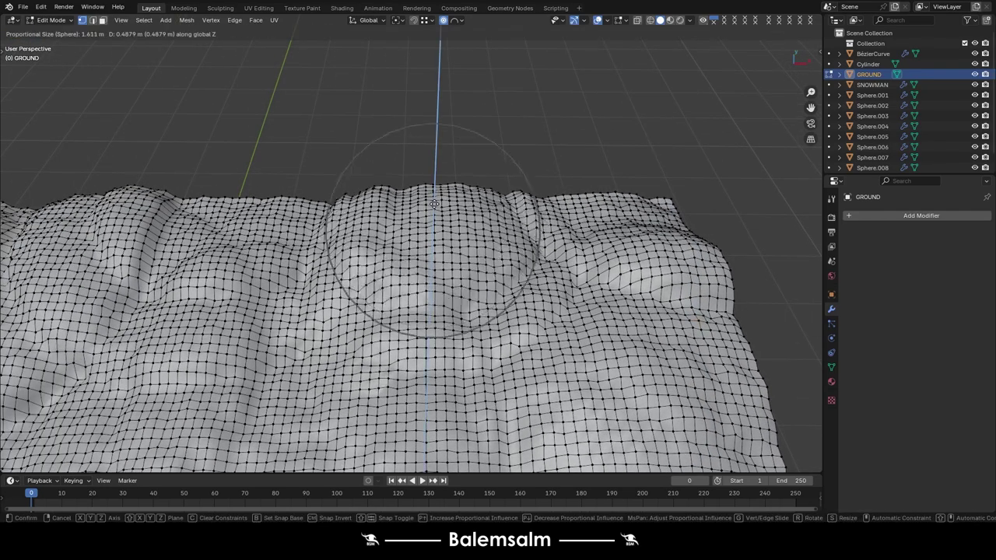
{"action": "scroll", "coordinate": [440, 218], "scroll_direction": "down", "scroll_amount": 7}
{"action": "left_click", "coordinate": [440, 197]}
{"action": "middle_click_drag", "start_coordinate": [441, 198], "coordinate": [517, 223]}
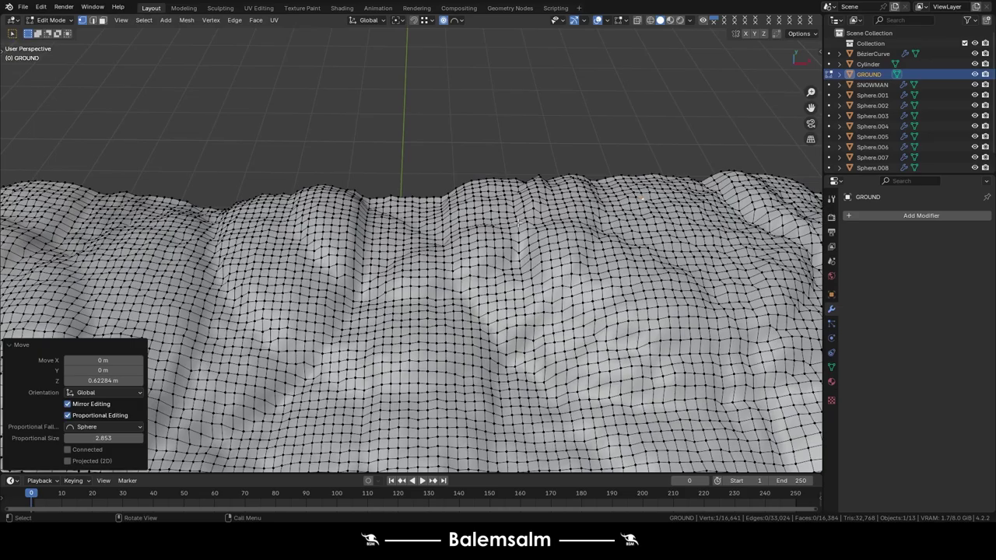
{"action": "mouse_move", "coordinate": [482, 389]}
{"action": "middle_mouse_down"}
{"action": "mouse_move", "coordinate": [418, 223]}
{"action": "mouse_move", "coordinate": [485, 266]}
{"action": "middle_mouse_up"}
{"action": "key", "text": "g"}
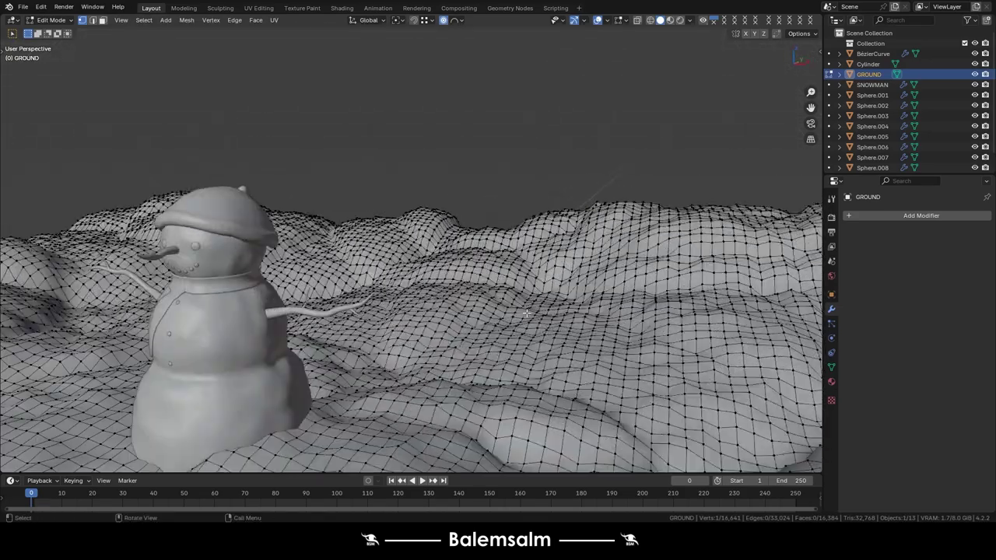
{"action": "key", "text": "z"}
{"action": "scroll", "coordinate": [513, 290], "scroll_direction": "down", "scroll_amount": 1}
{"action": "scroll", "coordinate": [513, 290], "scroll_direction": "up", "scroll_amount": 2}
{"action": "left_click", "coordinate": [514, 290]}
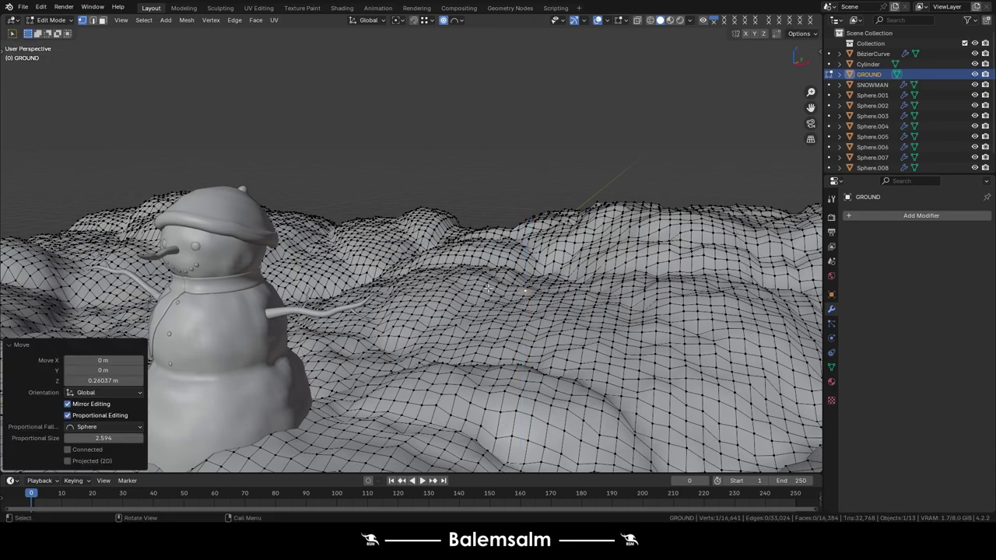
Cancel the final raise and return the GROUND terrain to Object Mode.
{"action": "middle_click_drag", "start_coordinate": [489, 288], "coordinate": [542, 255]}
{"action": "key", "text": "g"}
{"action": "key", "text": "z"}
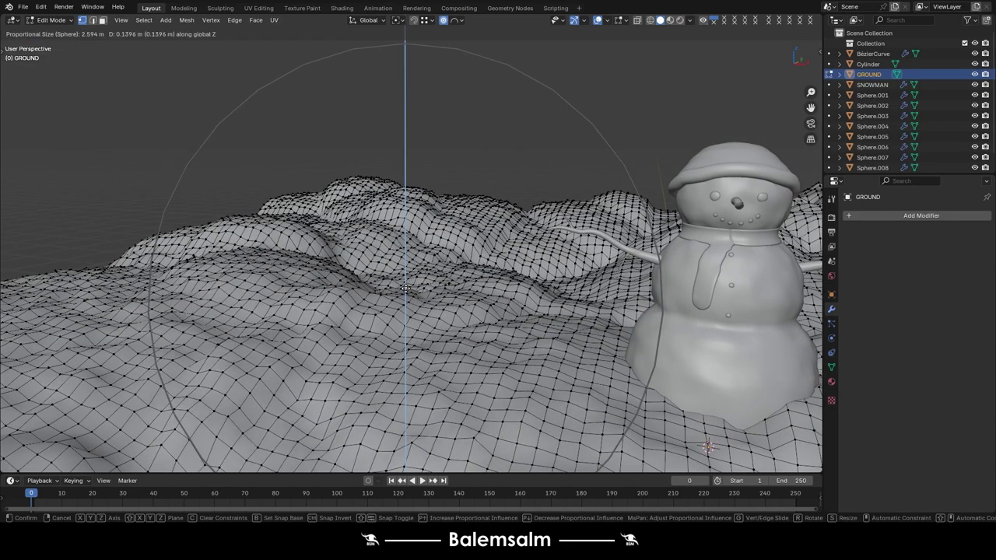
{"action": "key", "text": "Escape"}
{"action": "key", "text": "Tab"}
{"action": "left_click", "coordinate": [474, 151]}
{"action": "scroll", "coordinate": [519, 223], "scroll_direction": "down", "scroll_amount": 5}
{"action": "scroll", "coordinate": [520, 224], "scroll_direction": "up", "scroll_amount": 3}
Apply Shade Smooth to the GROUND object and deselect it.
{"action": "scroll", "coordinate": [408, 289], "scroll_direction": "up", "scroll_amount": 2}
{"action": "left_click", "coordinate": [611, 308]}
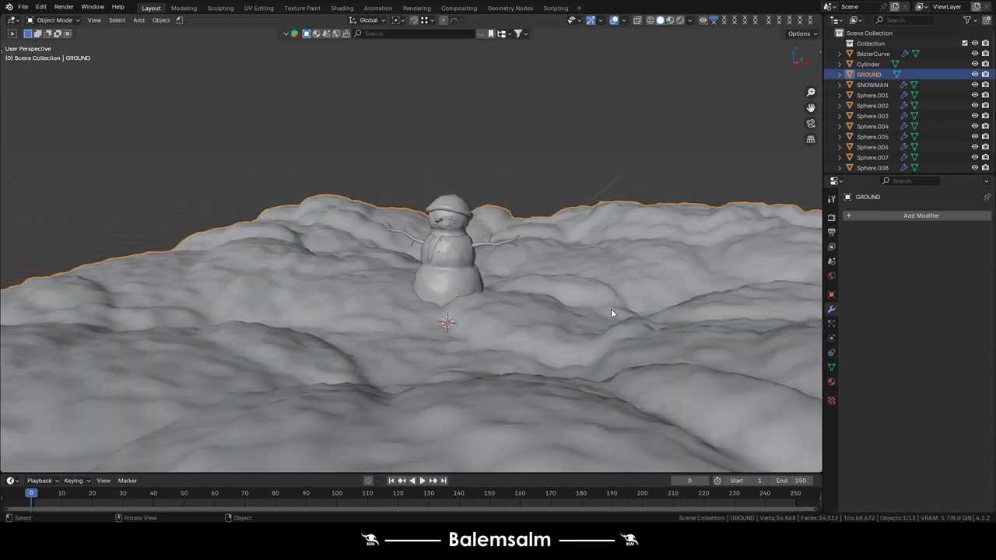
{"action": "right_click", "coordinate": [611, 308]}
{"action": "left_click", "coordinate": [592, 272]}
{"action": "left_click", "coordinate": [579, 196]}
Orbit and zoom around the snowman to inspect the smoothed snowy hills.
{"action": "scroll", "coordinate": [580, 196], "scroll_direction": "up", "scroll_amount": 2}
{"action": "scroll", "coordinate": [520, 276], "scroll_direction": "up", "scroll_amount": 2}
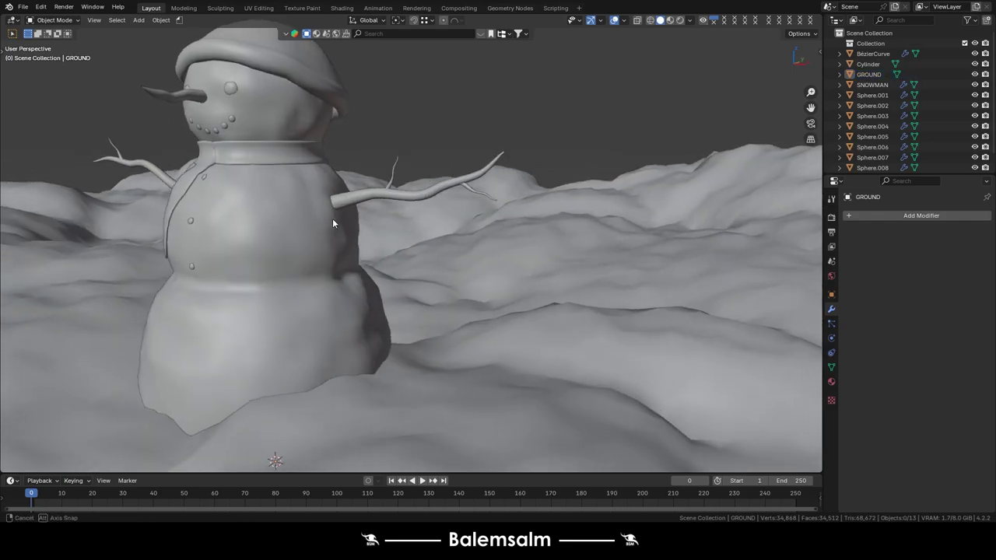
{"action": "scroll", "coordinate": [335, 214], "scroll_direction": "down", "scroll_amount": 4}
{"action": "middle_click_drag", "start_coordinate": [433, 263], "coordinate": [553, 329], "text": "shift"}
{"action": "scroll", "coordinate": [537, 326], "scroll_direction": "up", "scroll_amount": 2}
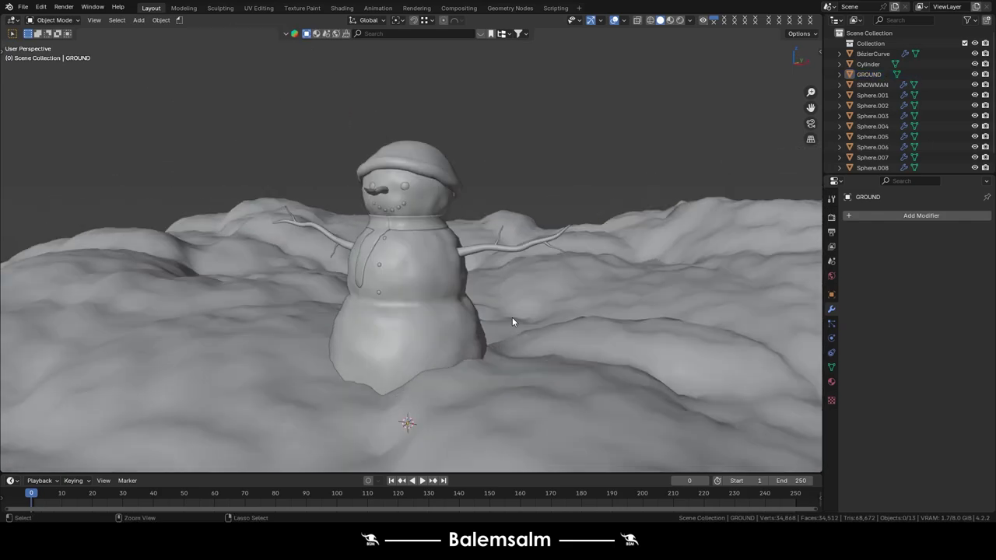
{"action": "mouse_move", "coordinate": [477, 297]}
{"action": "middle_mouse_down"}
{"action": "mouse_move", "coordinate": [449, 295]}
{"action": "mouse_move", "coordinate": [566, 294]}
{"action": "mouse_move", "coordinate": [513, 302]}
{"action": "middle_mouse_up"}
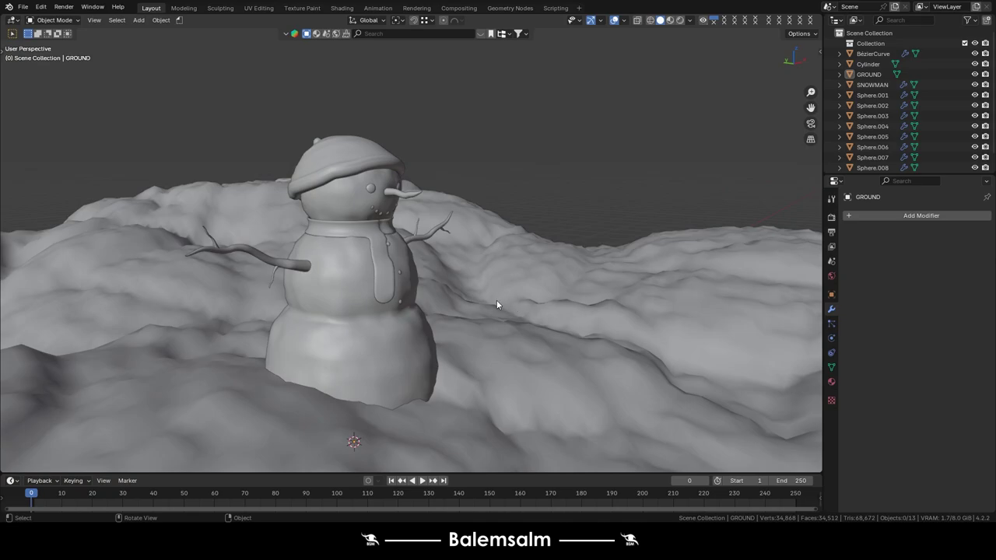
{"action": "scroll", "coordinate": [495, 286], "scroll_direction": "down", "scroll_amount": 4}
{"action": "mouse_move", "coordinate": [434, 270]}
{"action": "middle_mouse_down"}
{"action": "mouse_move", "coordinate": [391, 279]}
{"action": "mouse_move", "coordinate": [329, 263]}
{"action": "middle_mouse_up"}
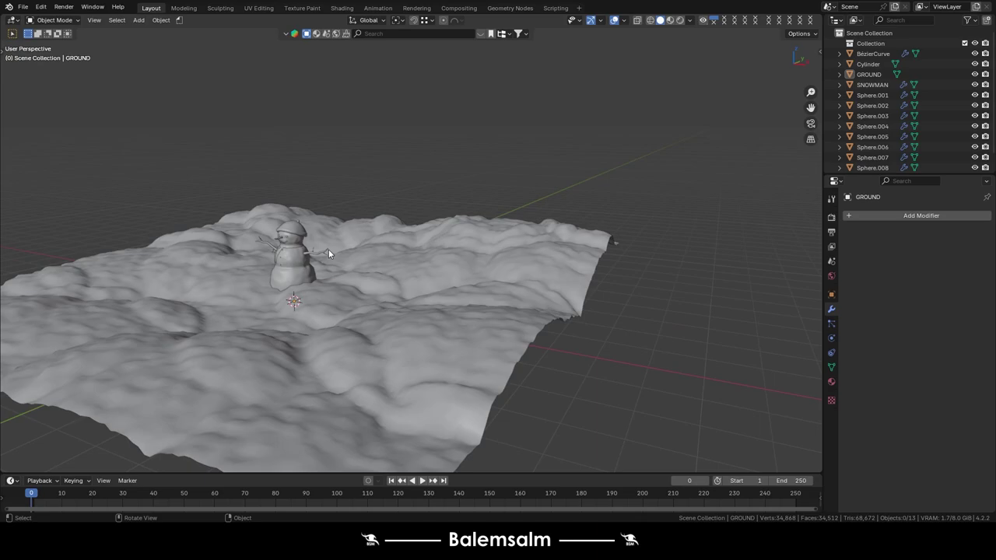
{"action": "mouse_move", "coordinate": [473, 331]}
{"action": "middle_mouse_down"}
{"action": "mouse_move", "coordinate": [200, 255]}
{"action": "mouse_move", "coordinate": [463, 254]}
{"action": "middle_mouse_up"}
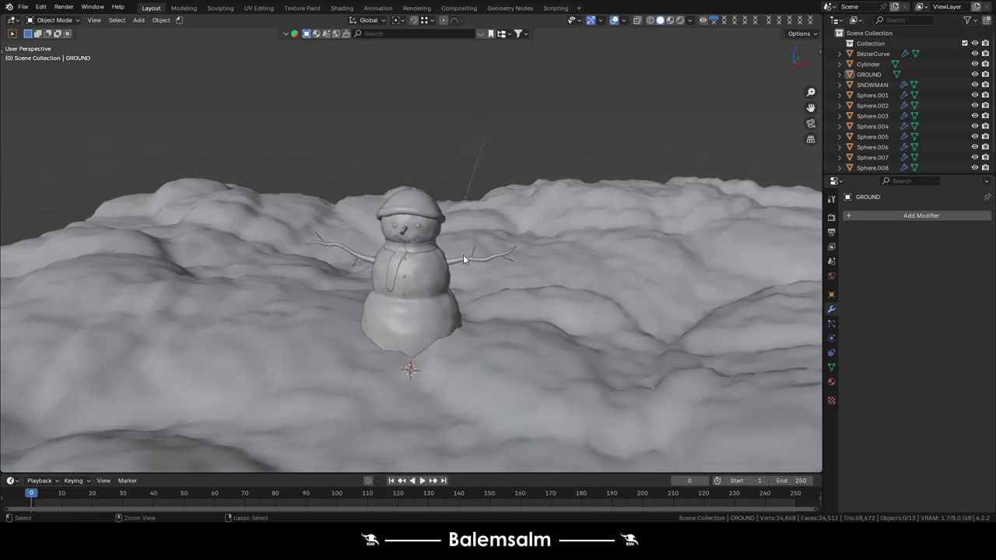
{"action": "mouse_move", "coordinate": [367, 190]}
{"action": "middle_mouse_down"}
{"action": "mouse_move", "coordinate": [220, 166]}
{"action": "mouse_move", "coordinate": [319, 207]}
{"action": "middle_mouse_up"}
Add a bare tree object to the scene from the Add menu.
{"action": "key", "text": "shift+a"}
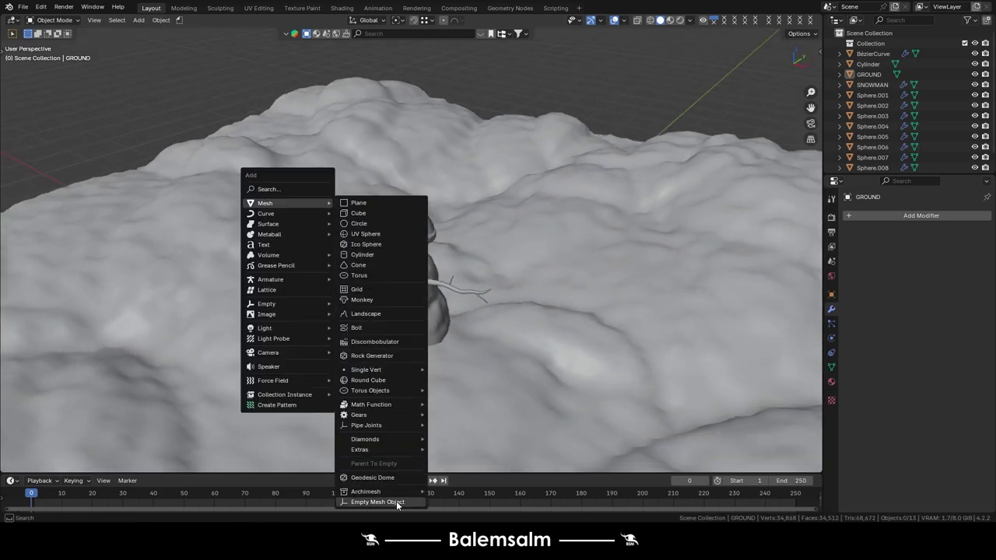
{"action": "mouse_move", "coordinate": [267, 213]}
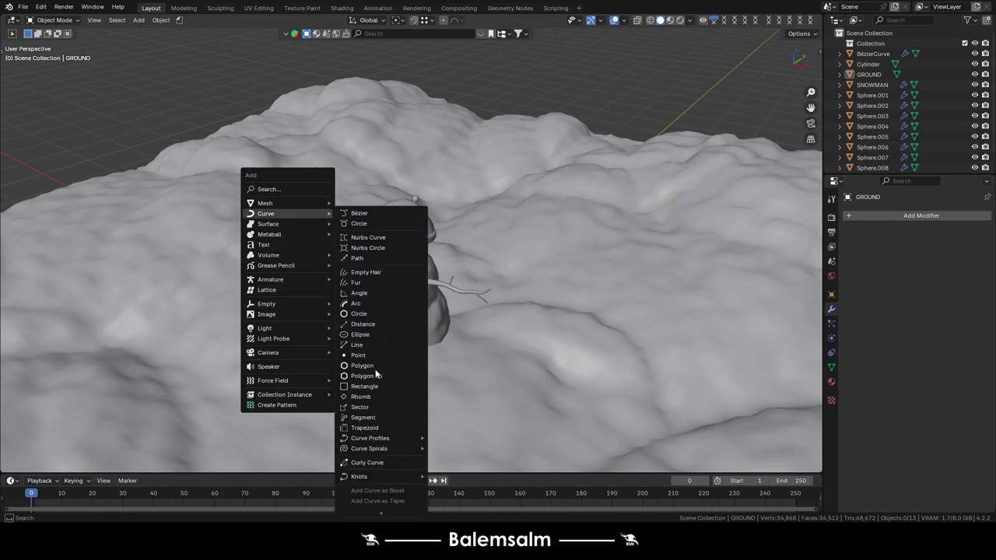
{"action": "left_click", "coordinate": [391, 500]}
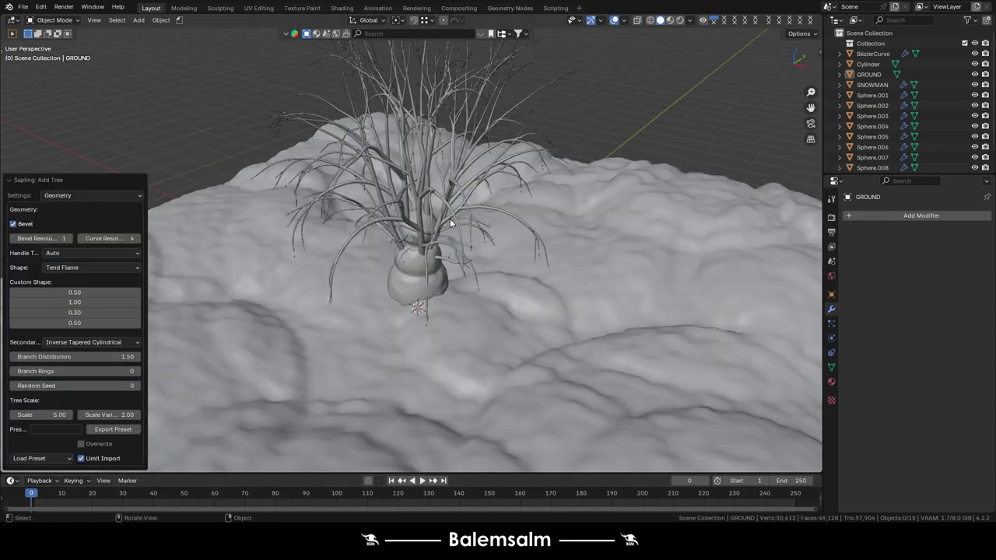
{"action": "scroll", "coordinate": [380, 317], "scroll_direction": "down", "scroll_amount": 5}
{"action": "scroll", "coordinate": [379, 317], "scroll_direction": "up", "scroll_amount": 4}
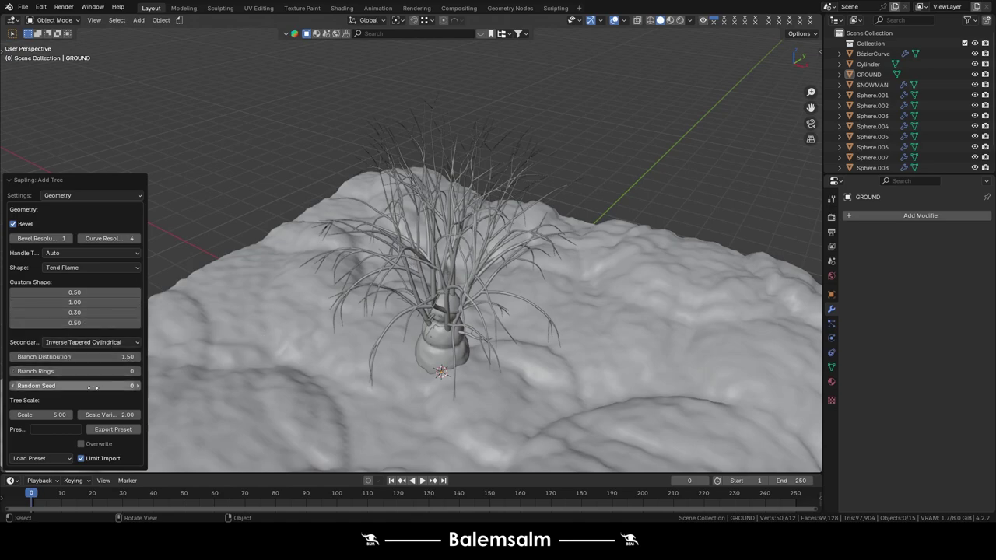
Move the tree behind the snowman in Top view and raise it onto the snow.
{"action": "left_click", "coordinate": [436, 268]}
{"action": "left_click", "coordinate": [434, 207]}
{"action": "key", "text": "g"}
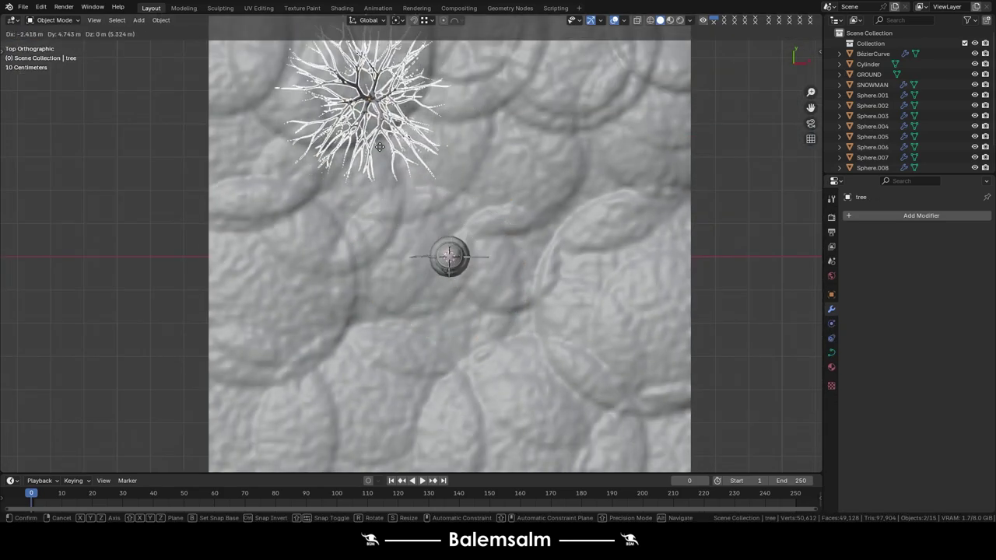
{"action": "left_click", "coordinate": [422, 194]}
{"action": "middle_click_drag", "start_coordinate": [423, 193], "coordinate": [369, 94]}
{"action": "key", "text": "KP_Decimal"}
{"action": "key", "text": "g"}
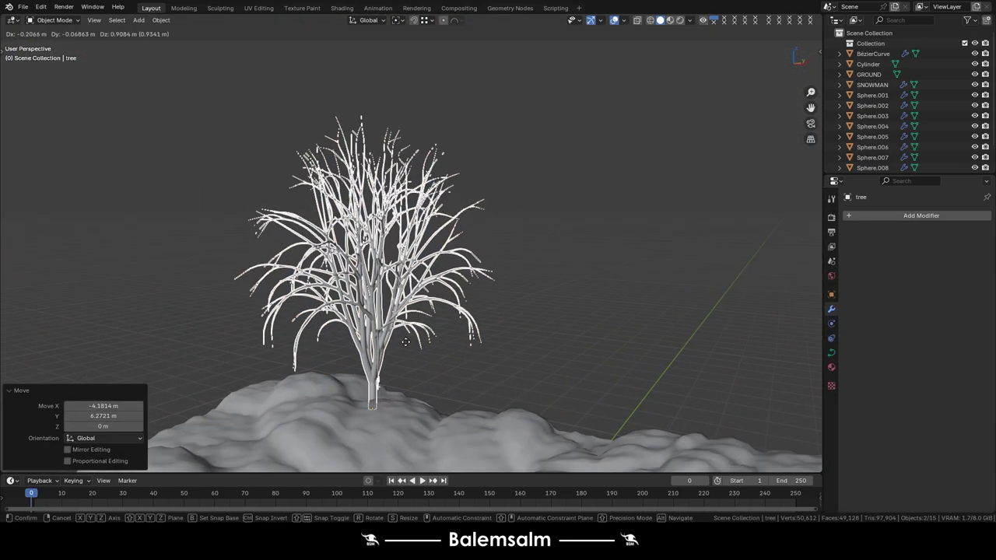
{"action": "key", "text": "z"}
{"action": "left_click", "coordinate": [410, 349]}
Scale the tree up by 1.377 from the front view.
{"action": "scroll", "coordinate": [410, 349], "scroll_direction": "down", "scroll_amount": 3}
{"action": "key", "text": "grave"}
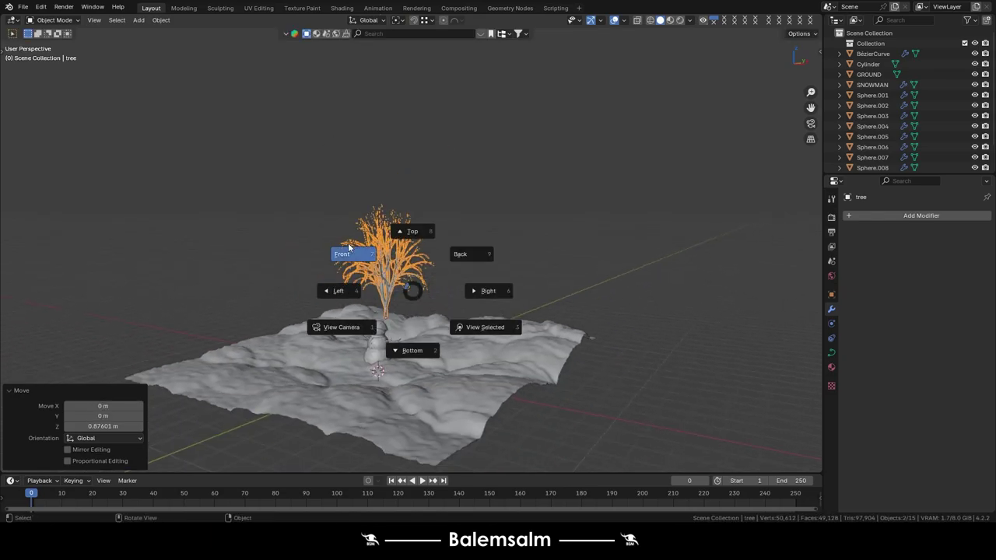
{"action": "left_click", "coordinate": [346, 233]}
{"action": "scroll", "coordinate": [398, 269], "scroll_direction": "up", "scroll_amount": 3}
{"action": "key", "text": "s"}
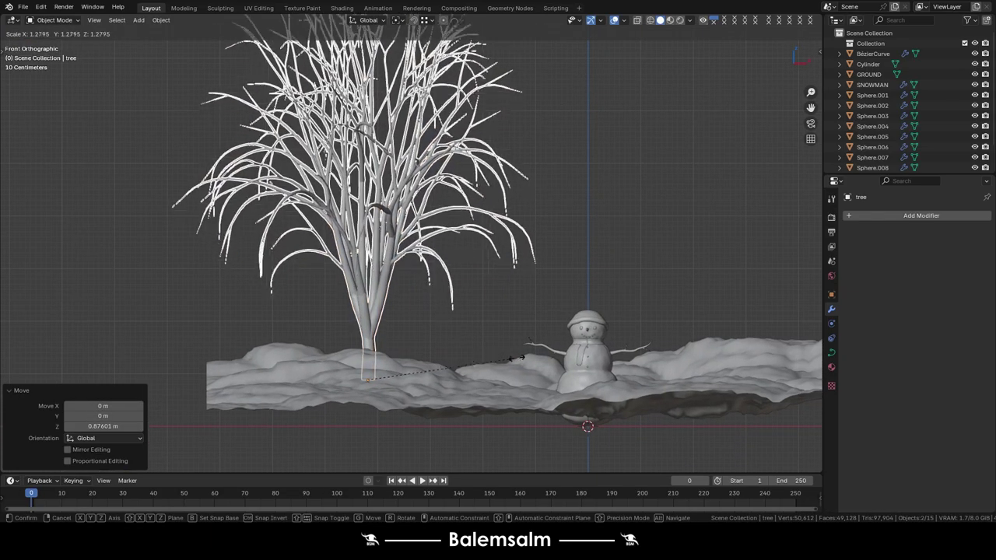
{"action": "left_click", "coordinate": [487, 312]}
Deselect the tree and check its placement from above and in perspective.
{"action": "middle_click_drag", "start_coordinate": [429, 324], "coordinate": [417, 341]}
{"action": "scroll", "coordinate": [418, 340], "scroll_direction": "up", "scroll_amount": 2}
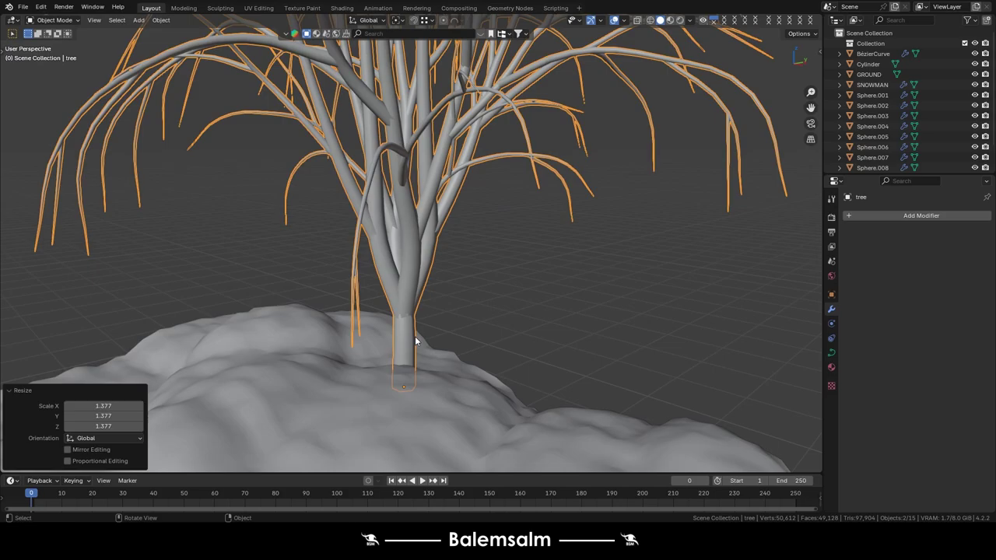
{"action": "key", "text": "grave"}
{"action": "left_click", "coordinate": [413, 296]}
{"action": "key", "text": "alt+a"}
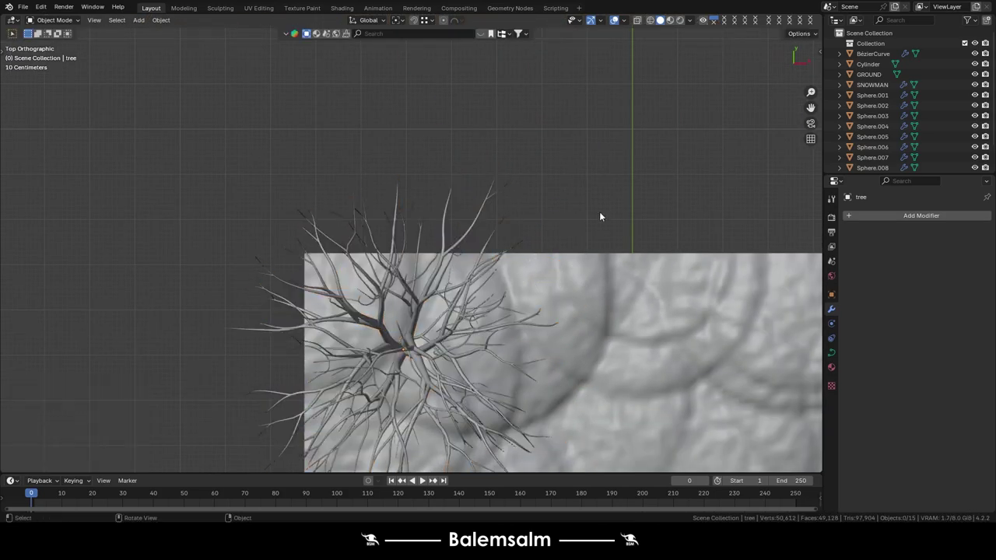
{"action": "middle_click_drag", "start_coordinate": [600, 211], "coordinate": [478, 153]}
{"action": "scroll", "coordinate": [431, 214], "scroll_direction": "down", "scroll_amount": 2}
{"action": "mouse_move", "coordinate": [431, 213]}
{"action": "middle_mouse_down"}
{"action": "mouse_move", "coordinate": [475, 204]}
{"action": "mouse_move", "coordinate": [413, 265]}
{"action": "middle_mouse_up"}
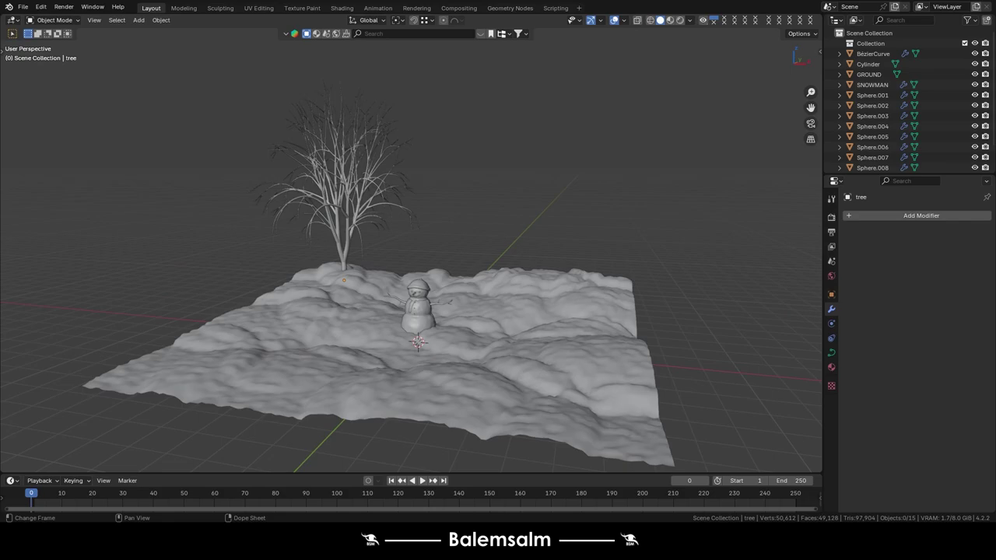
Create the new TREE_MAT material for the tree in the Shading workspace with Material Preview on.
{"action": "left_click", "coordinate": [341, 8]}
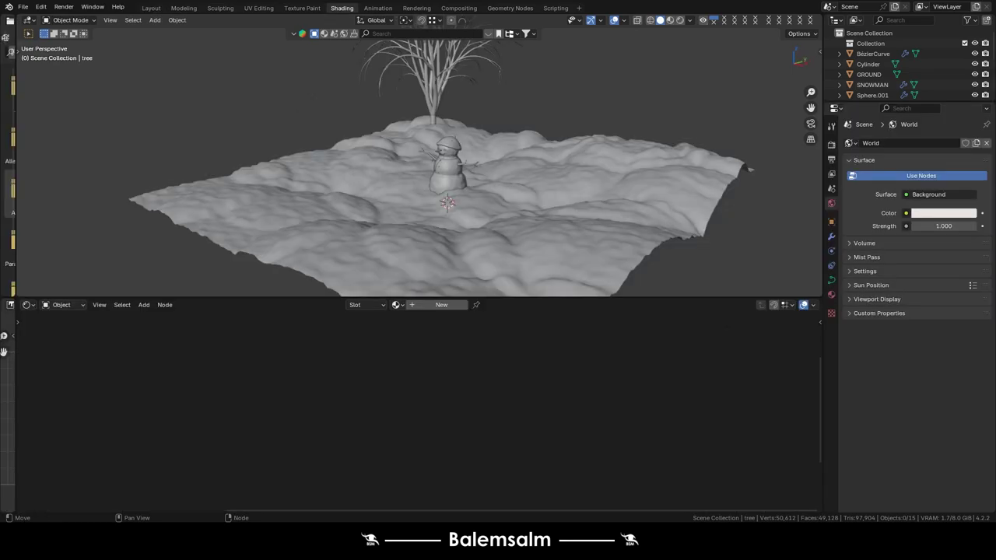
{"action": "key", "text": "KP_Decimal"}
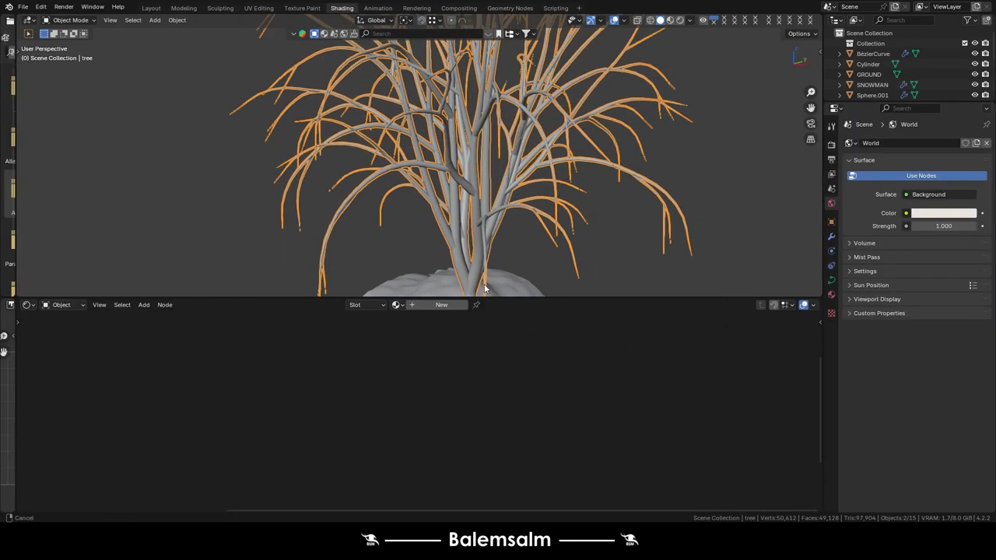
{"action": "left_click", "coordinate": [442, 306]}
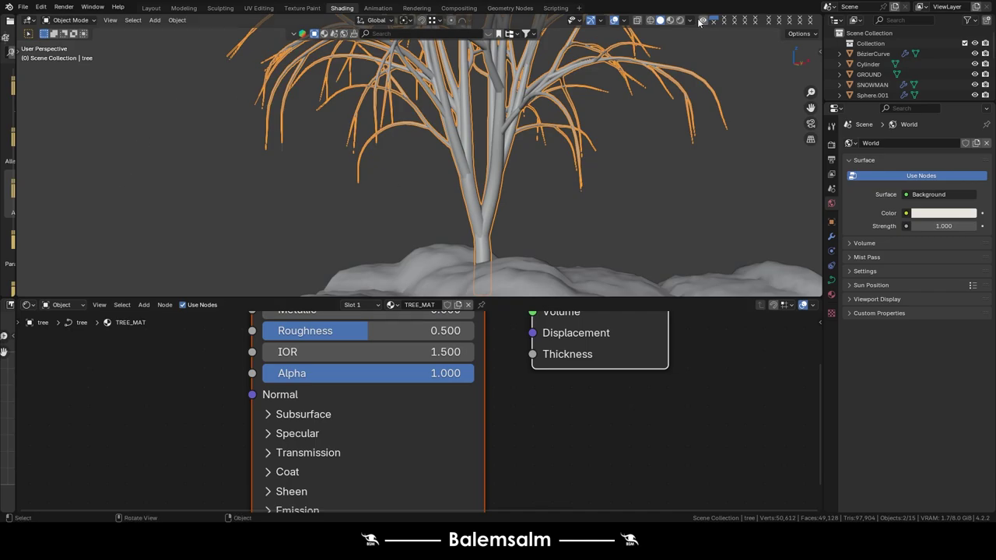
{"action": "left_click", "coordinate": [673, 22]}
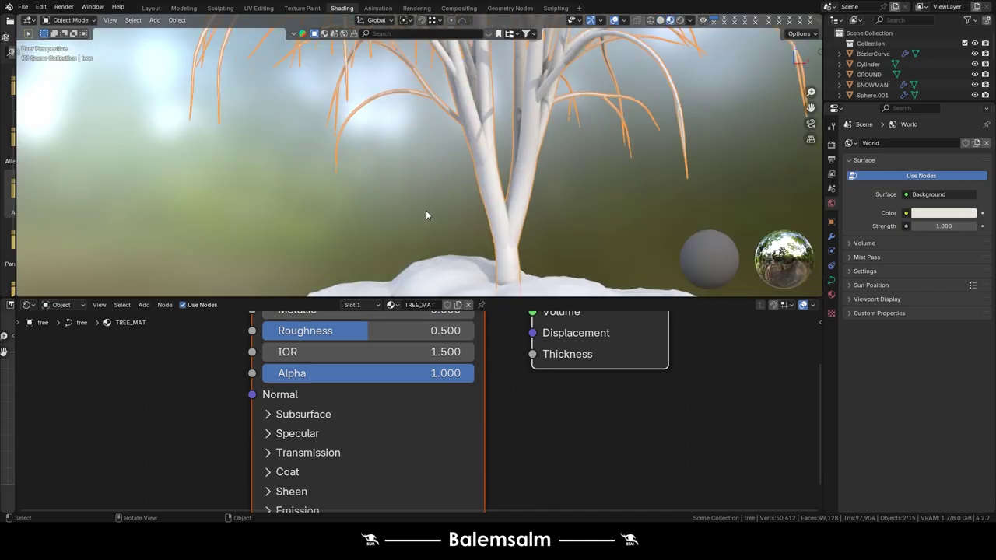
Move the Principled BSDF aside and add a Shader to RGB node.
{"action": "left_click", "coordinate": [444, 194]}
{"action": "key", "text": "Home"}
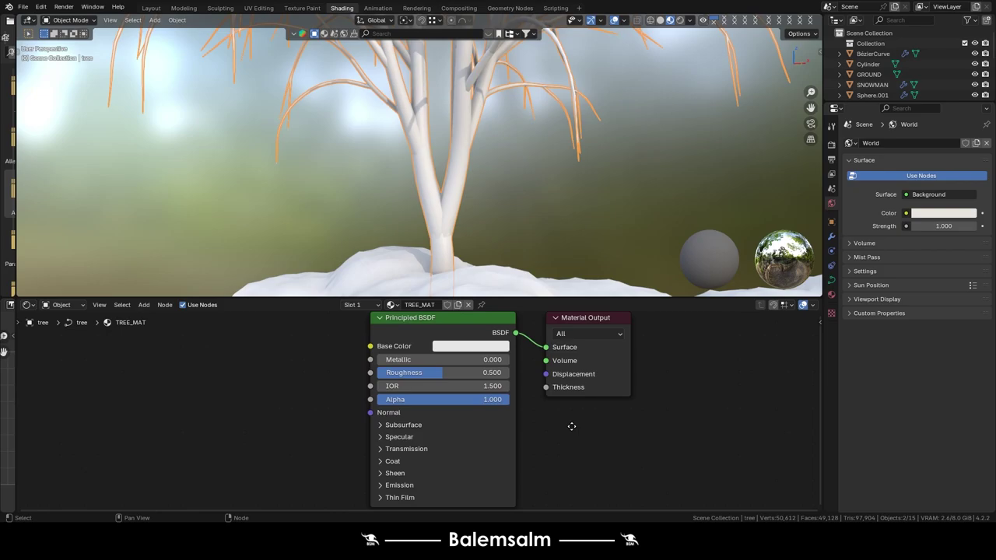
{"action": "left_click_drag", "start_coordinate": [444, 356], "coordinate": [144, 400]}
{"action": "left_click", "coordinate": [116, 382]}
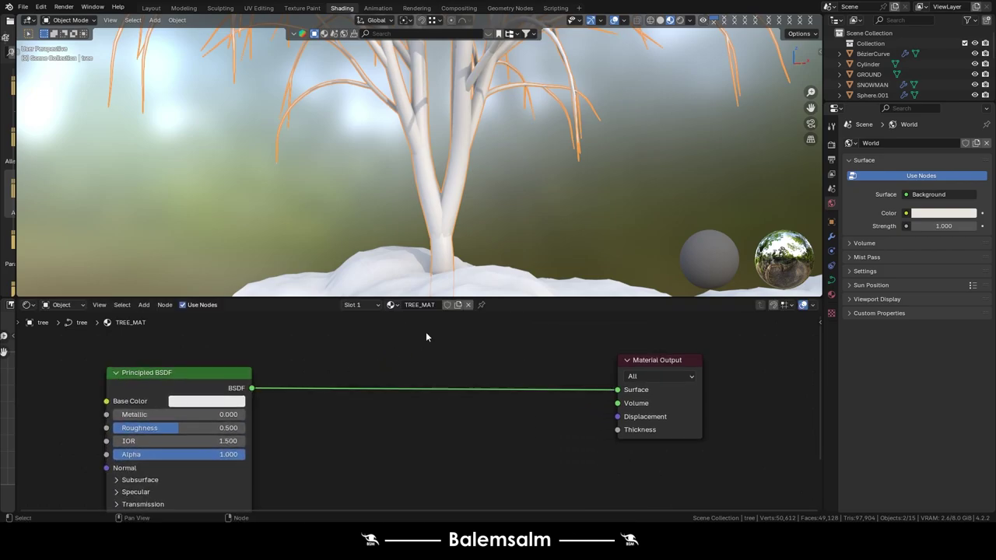
{"action": "key", "text": "shift+a"}
{"action": "type", "text": "shader"}
{"action": "key", "text": "Return"}
Insert Shader to RGB and a Constant-interpolation Color Ramp before the Material Output.
{"action": "left_click", "coordinate": [301, 381]}
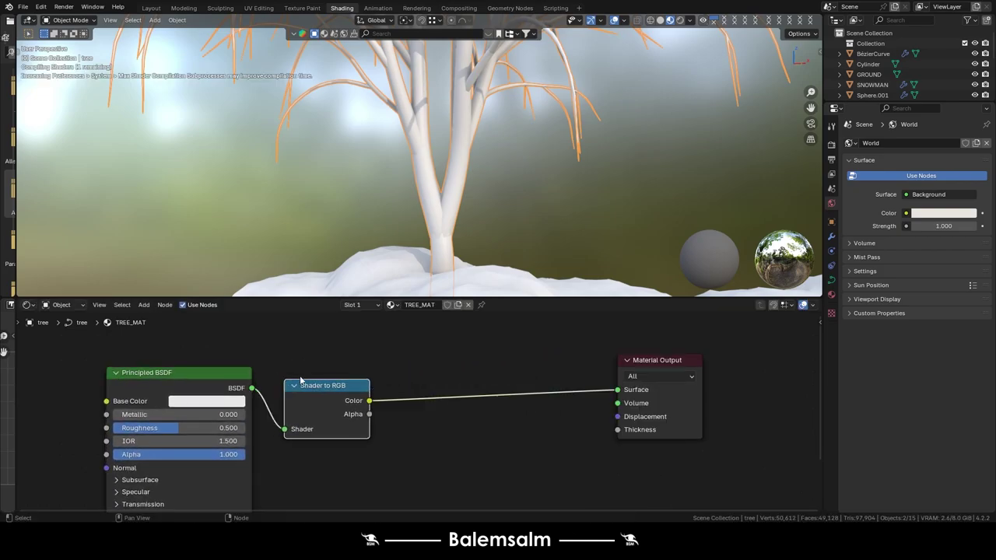
{"action": "left_click", "coordinate": [498, 344]}
{"action": "type", "text": "colo"}
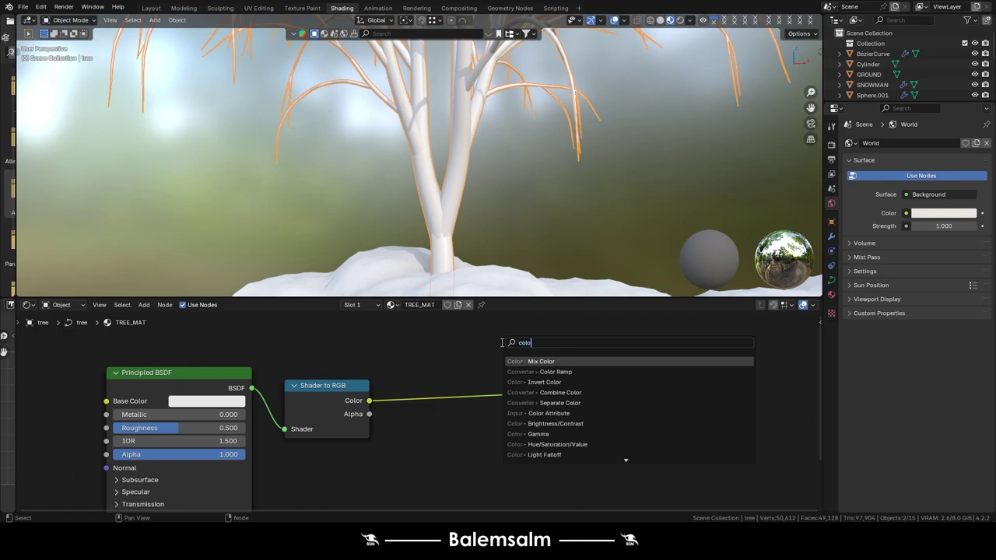
{"action": "left_click", "coordinate": [559, 372]}
{"action": "left_click", "coordinate": [396, 367]}
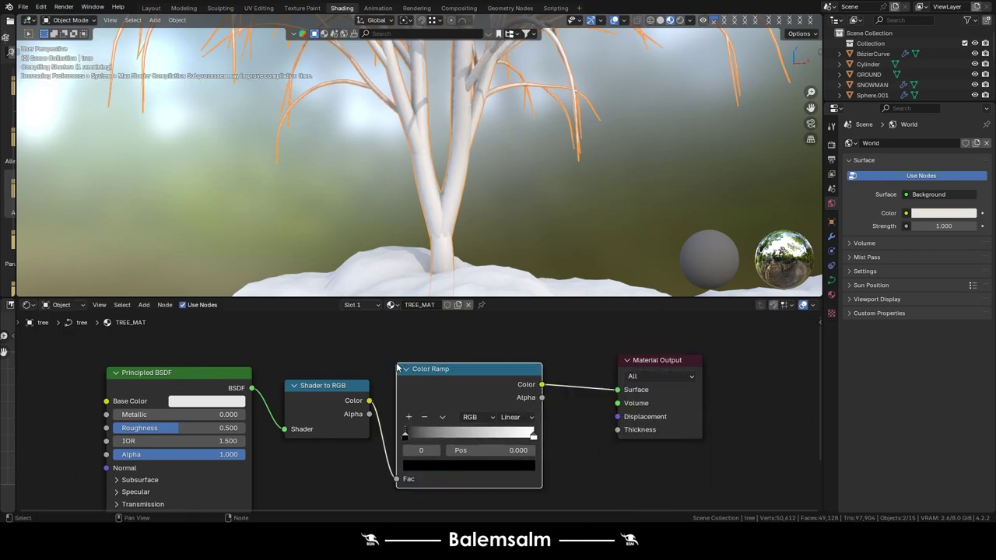
{"action": "scroll", "coordinate": [435, 256], "scroll_direction": "up", "scroll_amount": 3}
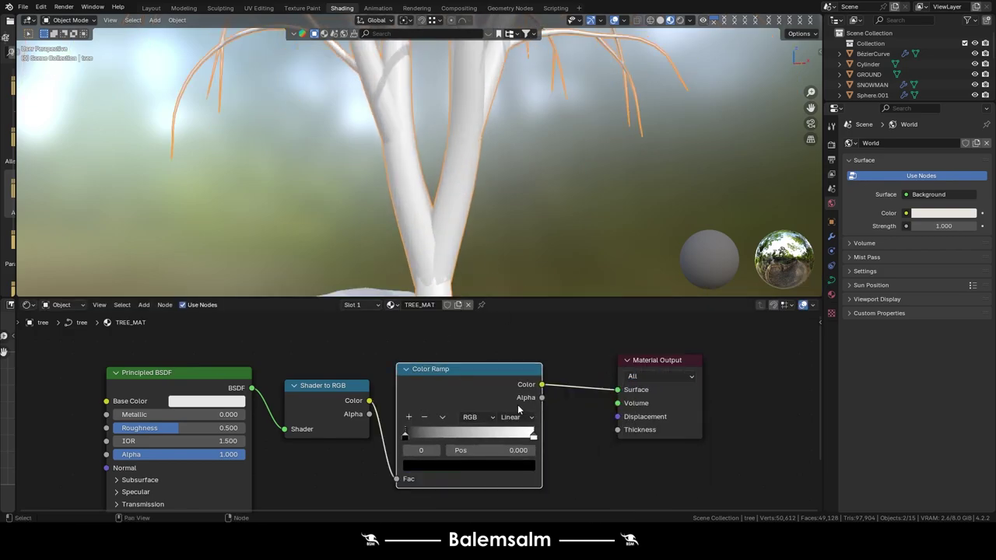
{"action": "left_click", "coordinate": [531, 502]}
Colour the ramp stops dark brown, golden brown and pale grey.
{"action": "scroll", "coordinate": [473, 441], "scroll_direction": "up", "scroll_amount": 3}
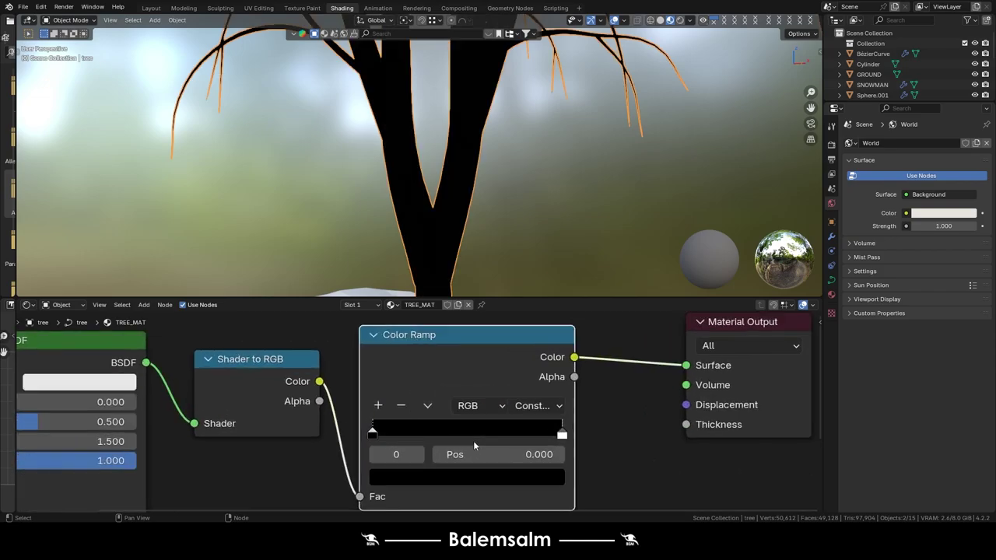
{"action": "scroll", "coordinate": [406, 417], "scroll_direction": "up", "scroll_amount": 1}
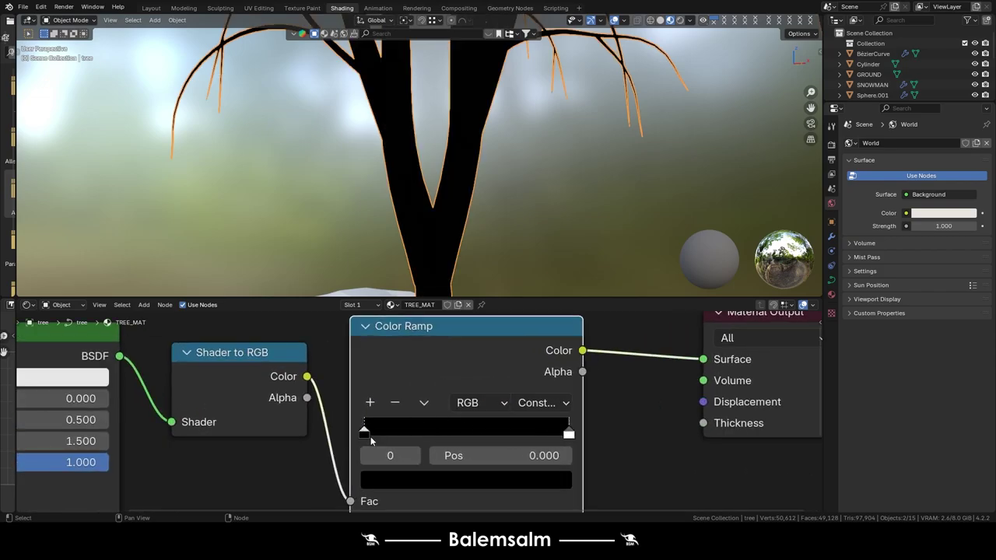
{"action": "left_click", "coordinate": [416, 480]}
{"action": "mouse_move", "coordinate": [563, 289]}
{"action": "left_mouse_down"}
{"action": "mouse_move", "coordinate": [555, 260]}
{"action": "mouse_move", "coordinate": [554, 287]}
{"action": "left_mouse_up"}
{"action": "left_click", "coordinate": [424, 296]}
{"action": "left_click", "coordinate": [424, 421]}
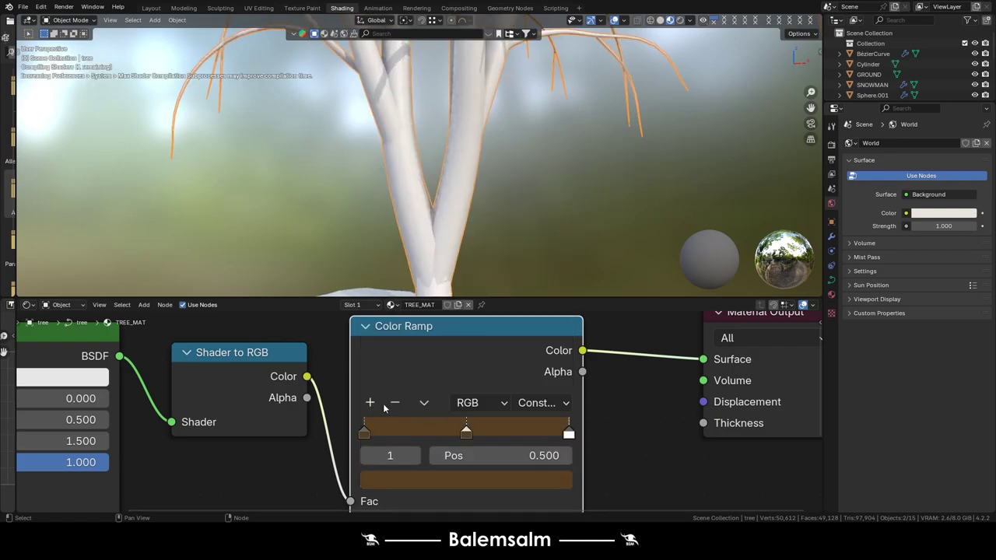
{"action": "left_click", "coordinate": [460, 478]}
{"action": "left_click_drag", "start_coordinate": [555, 286], "coordinate": [554, 245]}
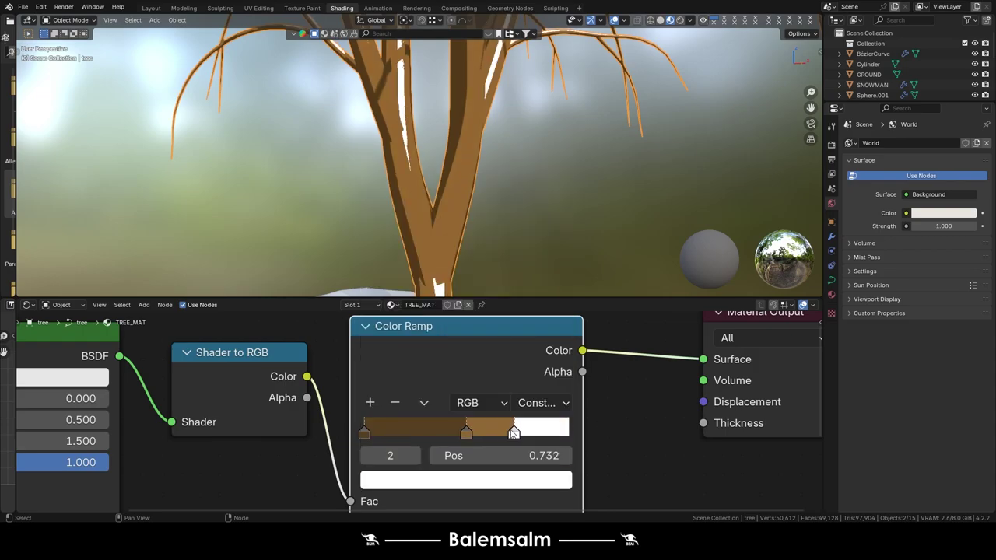
{"action": "left_click", "coordinate": [507, 484]}
{"action": "left_click_drag", "start_coordinate": [554, 262], "coordinate": [555, 218]}
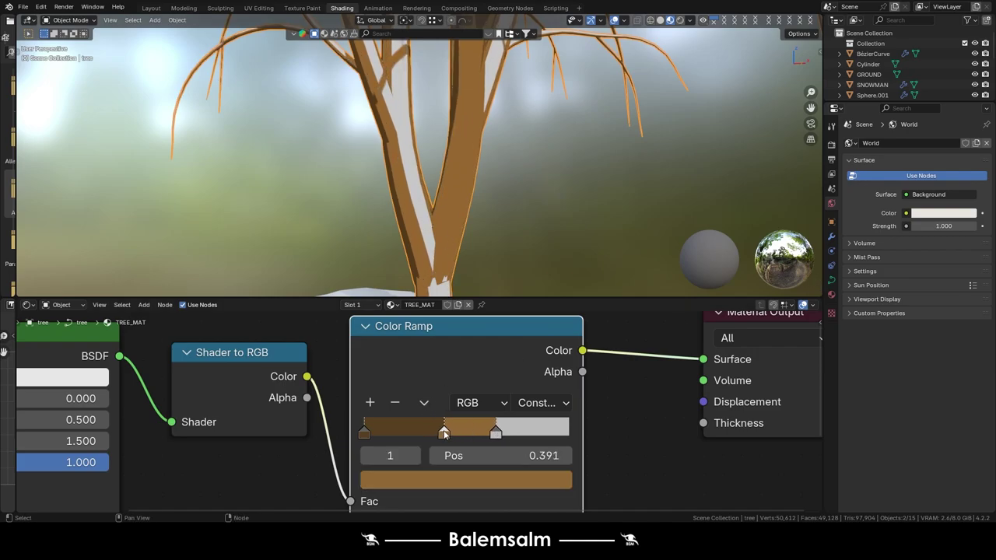
Convert the tree to a mesh and return to the Layout workspace.
{"action": "scroll", "coordinate": [513, 198], "scroll_direction": "down", "scroll_amount": 3}
{"action": "scroll", "coordinate": [560, 188], "scroll_direction": "up", "scroll_amount": 5}
{"action": "scroll", "coordinate": [519, 210], "scroll_direction": "down", "scroll_amount": 5}
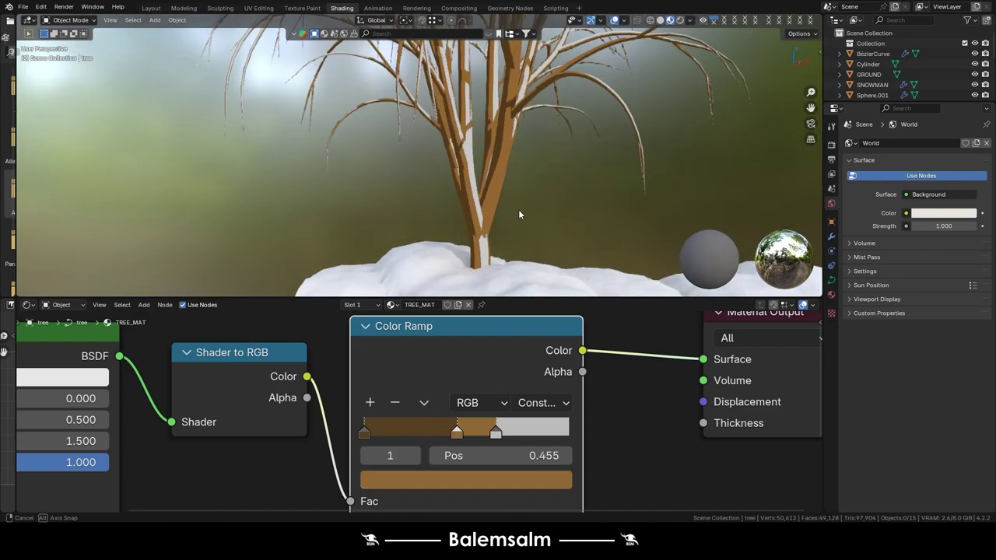
{"action": "scroll", "coordinate": [478, 213], "scroll_direction": "up", "scroll_amount": 3}
{"action": "scroll", "coordinate": [478, 214], "scroll_direction": "up", "scroll_amount": 2}
{"action": "scroll", "coordinate": [512, 204], "scroll_direction": "down", "scroll_amount": 4}
{"action": "key", "text": "q"}
{"action": "left_click", "coordinate": [515, 200]}
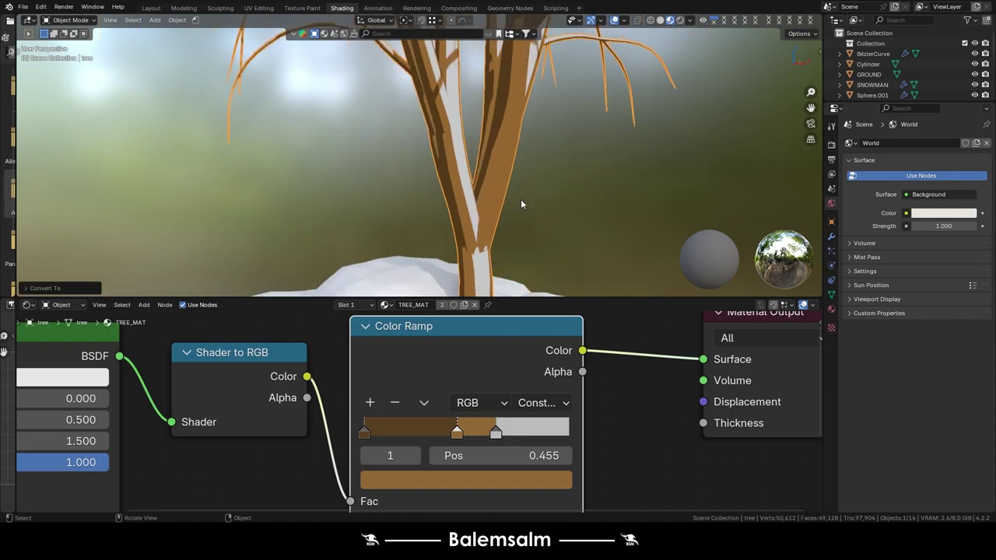
{"action": "scroll", "coordinate": [544, 195], "scroll_direction": "down", "scroll_amount": 2}
{"action": "key", "text": "Tab"}
{"action": "scroll", "coordinate": [476, 213], "scroll_direction": "up", "scroll_amount": 4}
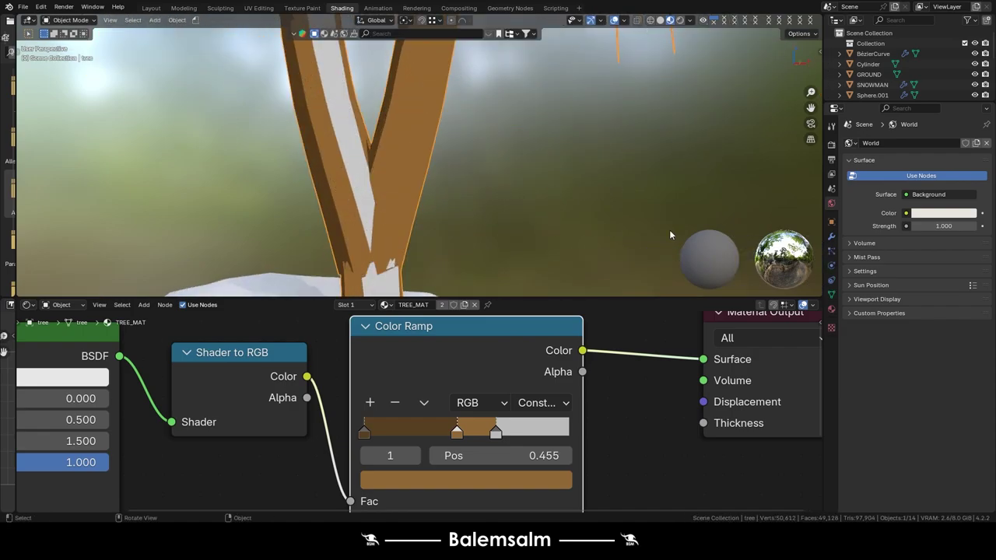
{"action": "left_click", "coordinate": [145, 11]}
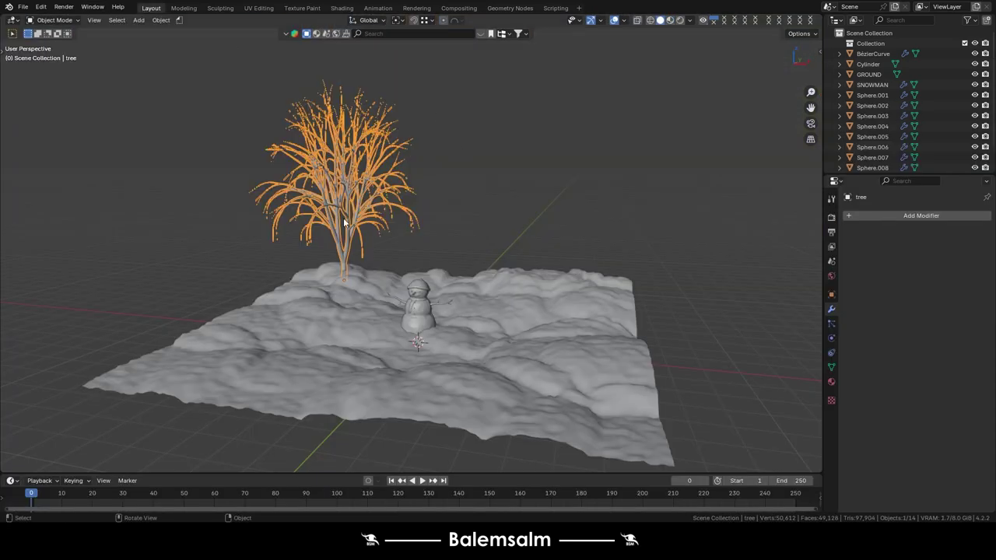
Isolate the tree in Local View and enter face-select Edit Mode on its trunk.
{"action": "key", "text": "KP_Divide"}
{"action": "scroll", "coordinate": [480, 322], "scroll_direction": "up", "scroll_amount": 3}
{"action": "key", "text": "Tab"}
{"action": "scroll", "coordinate": [462, 312], "scroll_direction": "up", "scroll_amount": 3}
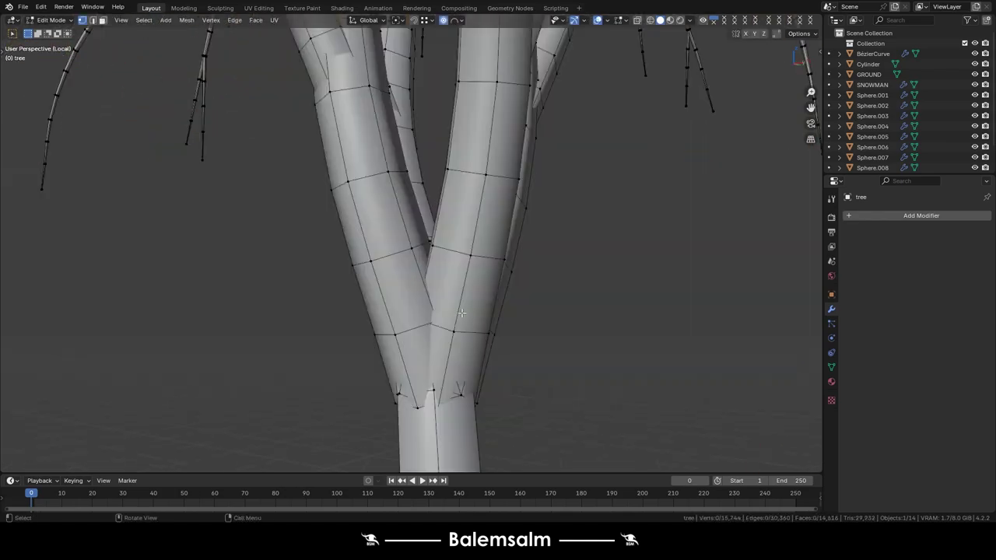
{"action": "key", "text": "3"}
{"action": "scroll", "coordinate": [461, 313], "scroll_direction": "down", "scroll_amount": 3}
{"action": "middle_click_drag", "start_coordinate": [462, 313], "coordinate": [553, 256]}
{"action": "scroll", "coordinate": [432, 288], "scroll_direction": "up", "scroll_amount": 3}
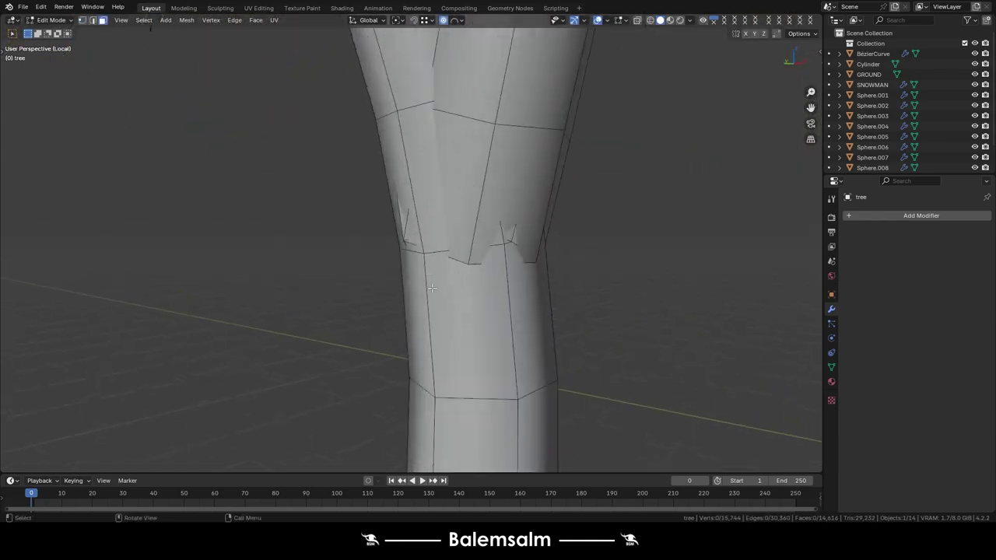
{"action": "scroll", "coordinate": [462, 258], "scroll_direction": "up", "scroll_amount": 1}
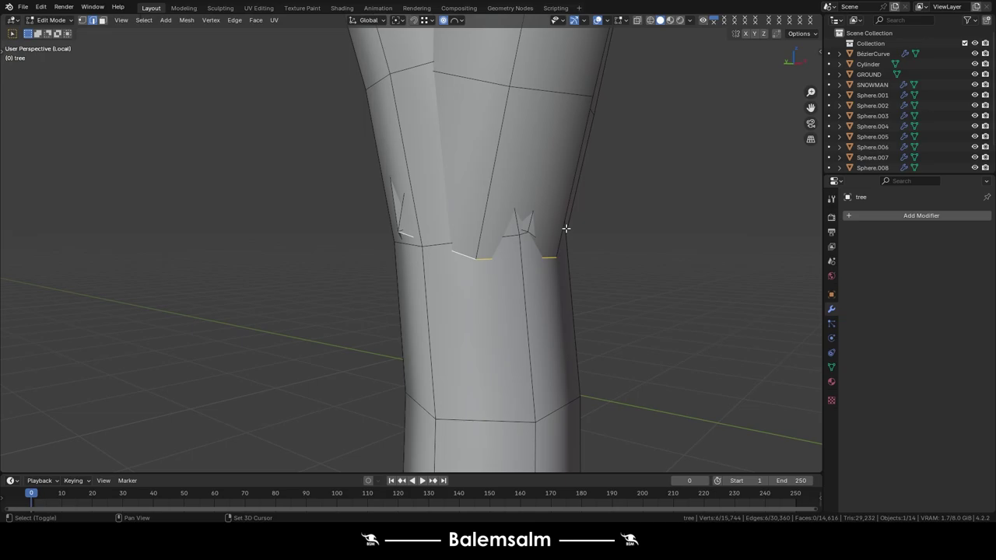
{"action": "scroll", "coordinate": [623, 311], "scroll_direction": "down", "scroll_amount": 2}
{"action": "scroll", "coordinate": [589, 355], "scroll_direction": "down", "scroll_amount": 1}
{"action": "scroll", "coordinate": [484, 311], "scroll_direction": "up", "scroll_amount": 3}
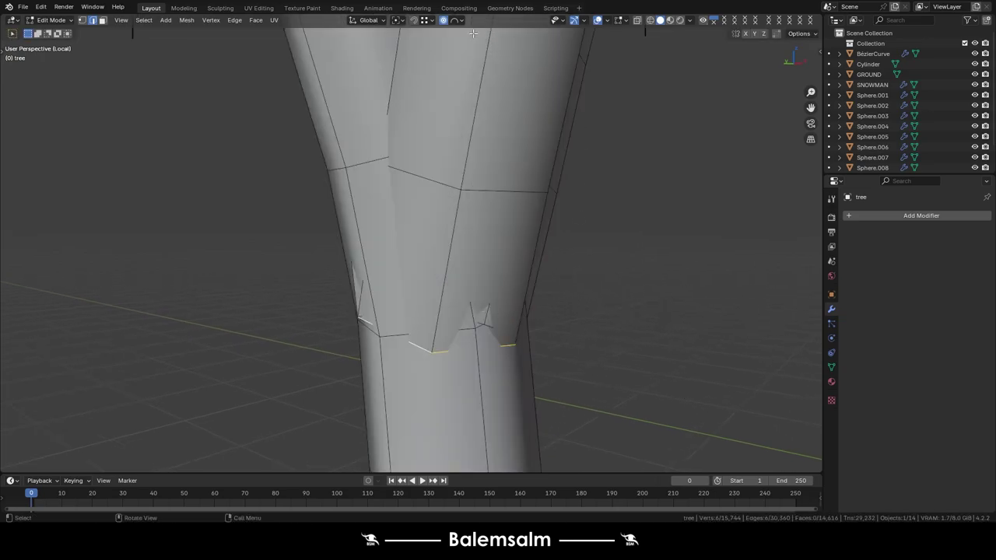
Delete the stray faces at the trunk joint under the fork.
{"action": "left_click", "coordinate": [633, 321]}
{"action": "key", "text": "x"}
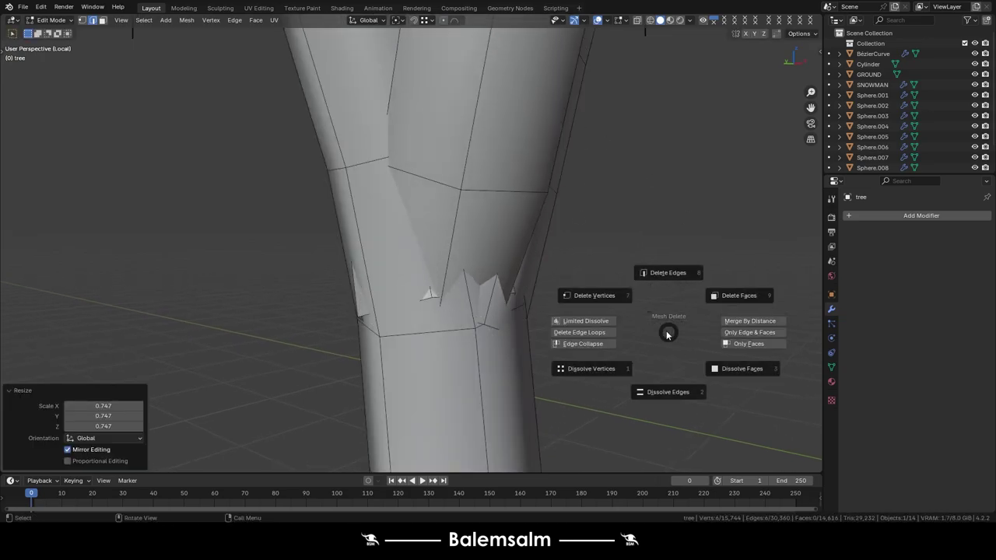
{"action": "left_click", "coordinate": [553, 285]}
{"action": "middle_click_drag", "start_coordinate": [553, 284], "coordinate": [573, 283]}
{"action": "scroll", "coordinate": [574, 283], "scroll_direction": "down", "scroll_amount": 3}
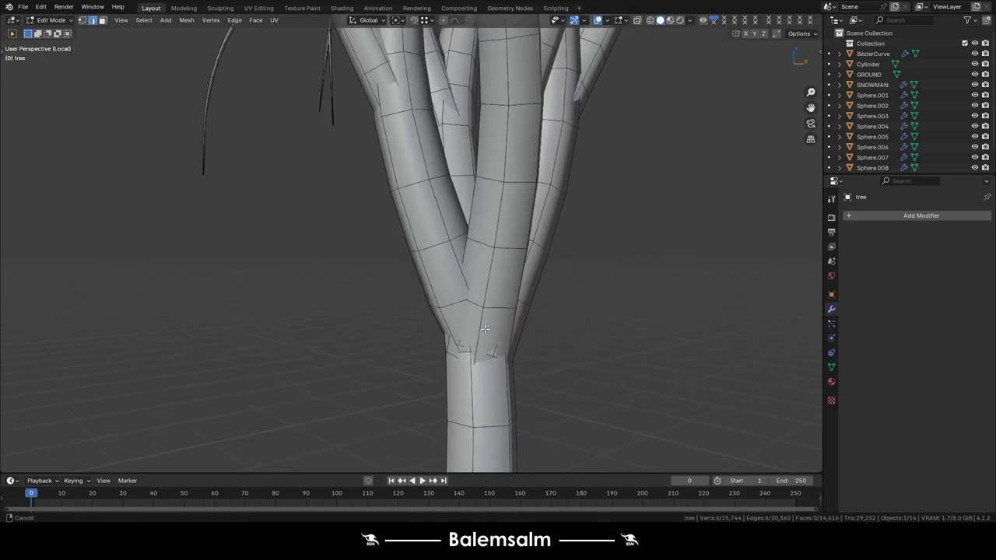
{"action": "scroll", "coordinate": [405, 319], "scroll_direction": "up", "scroll_amount": 2}
{"action": "scroll", "coordinate": [379, 334], "scroll_direction": "up", "scroll_amount": 1}
Scale the trunk's top ring to about 0.76 to fit the fork, then return to Object Mode.
{"action": "key", "text": "s"}
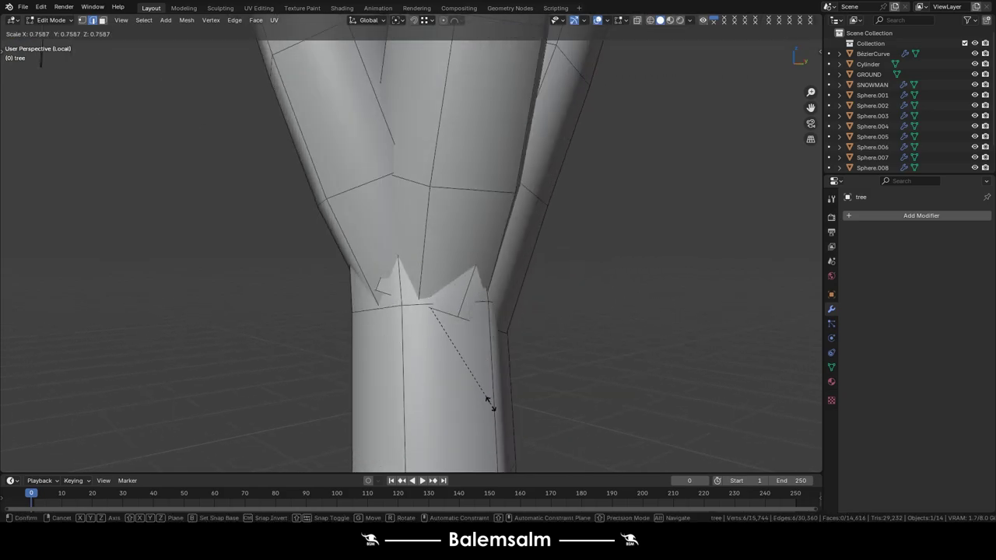
{"action": "left_click", "coordinate": [487, 397]}
{"action": "left_click", "coordinate": [628, 418]}
{"action": "key", "text": "Tab"}
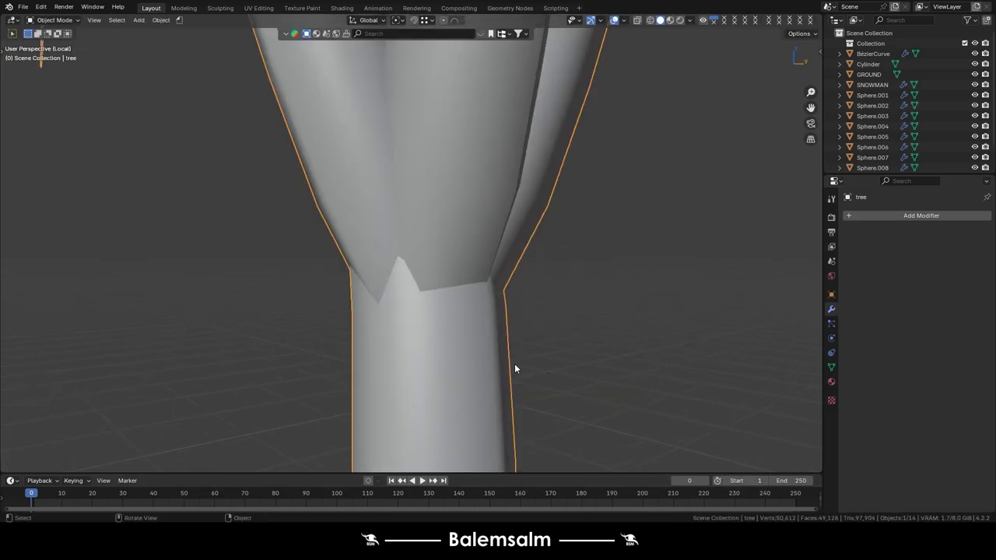
{"action": "scroll", "coordinate": [514, 363], "scroll_direction": "down", "scroll_amount": 3}
Switch the viewport to Material Preview to show the tree with its materials.
{"action": "scroll", "coordinate": [340, 284], "scroll_direction": "up", "scroll_amount": 2}
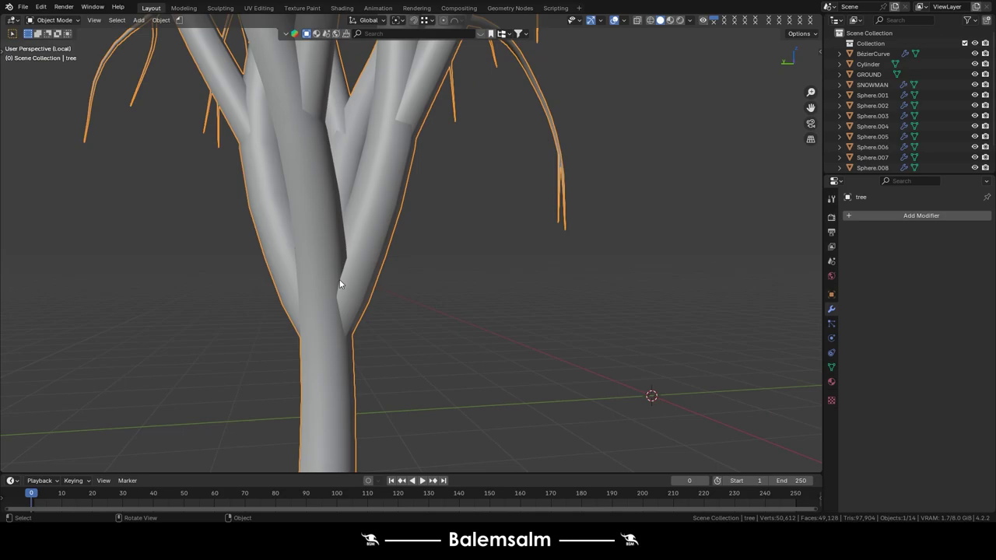
{"action": "left_click", "coordinate": [670, 20]}
{"action": "scroll", "coordinate": [119, 270], "scroll_direction": "up", "scroll_amount": 2}
{"action": "middle_click_drag", "start_coordinate": [112, 280], "coordinate": [351, 298]}
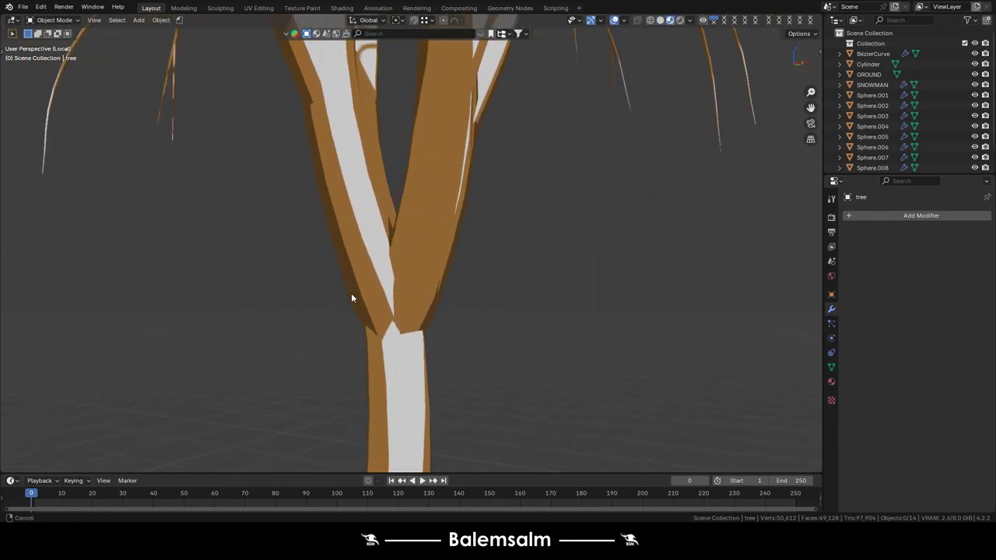
{"action": "scroll", "coordinate": [423, 291], "scroll_direction": "down", "scroll_amount": 4}
{"action": "scroll", "coordinate": [467, 280], "scroll_direction": "down", "scroll_amount": 2}
{"action": "mouse_move", "coordinate": [461, 266]}
{"action": "middle_mouse_down"}
{"action": "mouse_move", "coordinate": [475, 352]}
{"action": "mouse_move", "coordinate": [384, 340]}
{"action": "mouse_move", "coordinate": [405, 396]}
{"action": "mouse_move", "coordinate": [472, 312]}
{"action": "mouse_move", "coordinate": [414, 220]}
{"action": "middle_mouse_up"}
Exit Local View and move the tree back onto the snowy ground.
{"action": "key", "text": "slash"}
{"action": "left_click", "coordinate": [413, 220]}
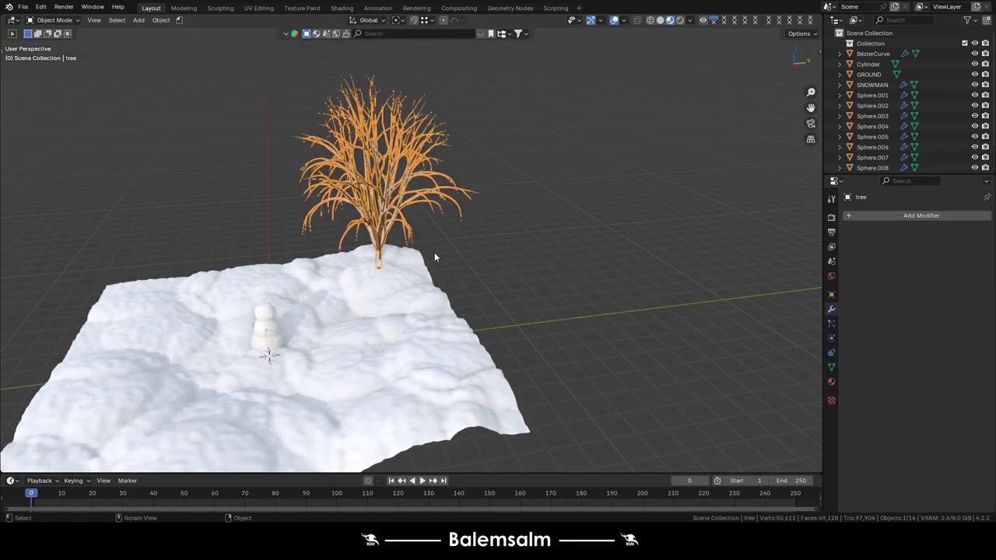
{"action": "left_click", "coordinate": [468, 270]}
{"action": "key", "text": "g"}
{"action": "left_click", "coordinate": [447, 275]}
{"action": "middle_click_drag", "start_coordinate": [446, 276], "coordinate": [433, 254]}
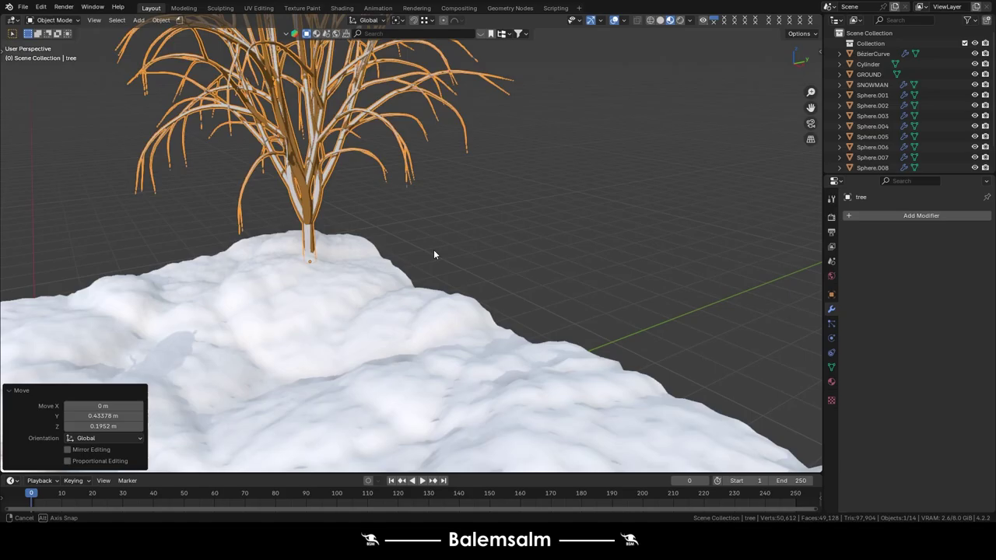
{"action": "left_click", "coordinate": [380, 200]}
Duplicate the tree, slide the copy along X, and rotate it -66.1° around Z.
{"action": "key", "text": "shift+d"}
{"action": "mouse_move", "coordinate": [373, 212]}
{"action": "middle_mouse_down", "text": "alt"}
{"action": "mouse_move", "coordinate": [381, 245]}
{"action": "mouse_move", "coordinate": [317, 273]}
{"action": "middle_mouse_up", "text": "alt"}
{"action": "key", "text": "x"}
{"action": "left_click", "coordinate": [506, 372]}
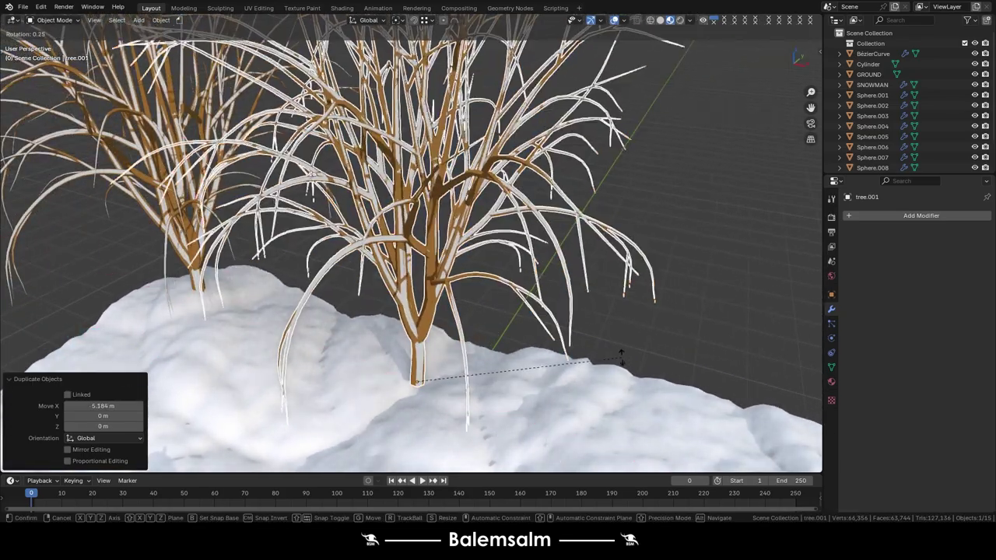
{"action": "key", "text": "r"}
{"action": "key", "text": "z"}
{"action": "left_click", "coordinate": [467, 417]}
Scale the copy to 1.324 and lower it on Z into the snow.
{"action": "scroll", "coordinate": [459, 413], "scroll_direction": "down", "scroll_amount": 6}
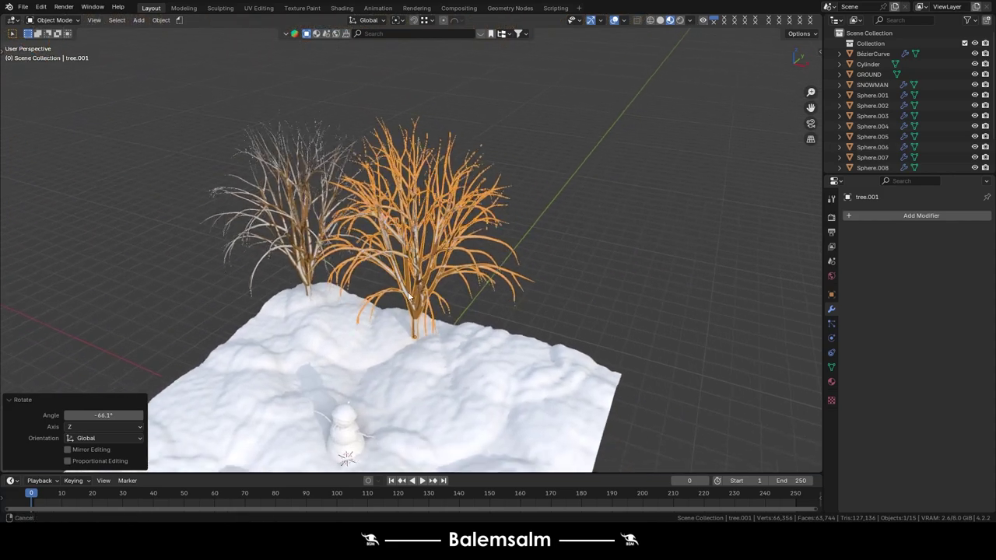
{"action": "key", "text": "s"}
{"action": "left_click", "coordinate": [545, 350]}
{"action": "scroll", "coordinate": [516, 343], "scroll_direction": "up", "scroll_amount": 5}
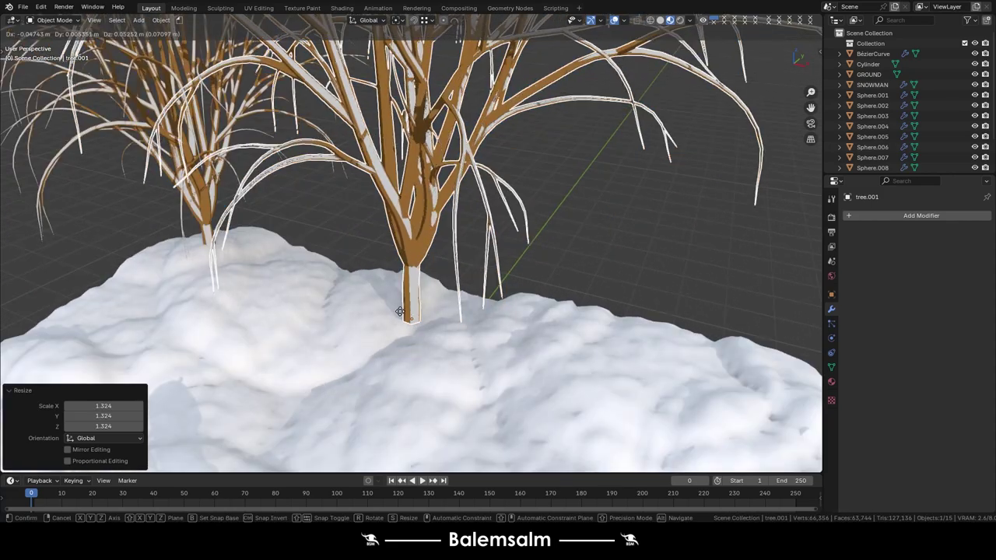
{"action": "key", "text": "g"}
{"action": "key", "text": "z"}
{"action": "left_click", "coordinate": [401, 327]}
{"action": "scroll", "coordinate": [407, 329], "scroll_direction": "down", "scroll_amount": 5}
{"action": "key", "text": "grave"}
{"action": "left_click", "coordinate": [342, 291]}
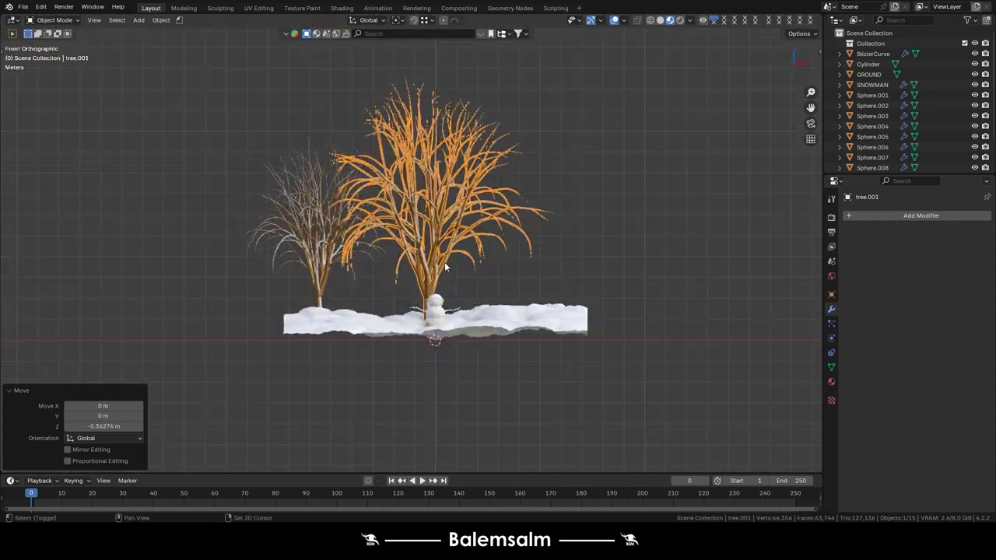
{"action": "left_click", "coordinate": [332, 267]}
Duplicate a tree, rotate it, shrink it to about 0.82, and lower it into the snow.
{"action": "key", "text": "shift+d"}
{"action": "left_click", "coordinate": [493, 351]}
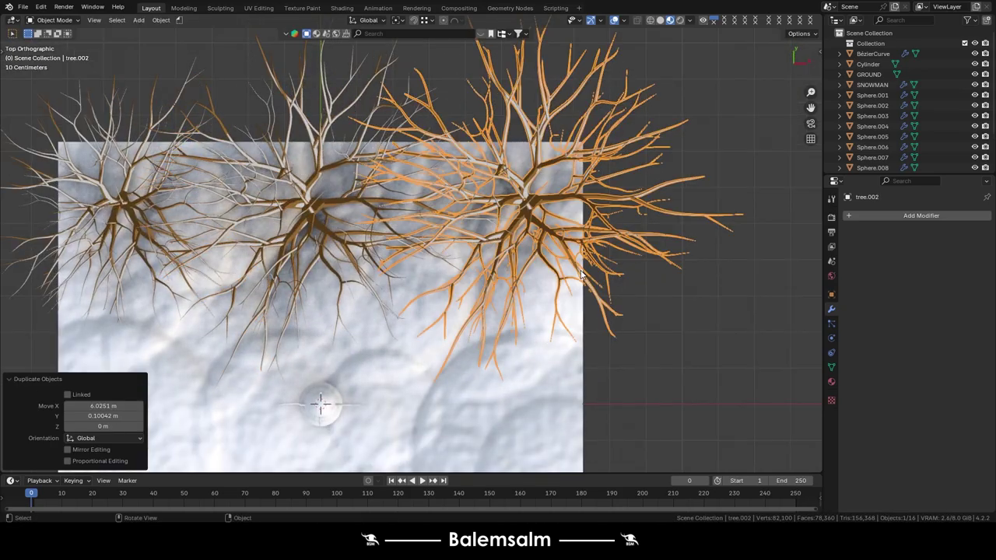
{"action": "key", "text": "r"}
{"action": "left_click", "coordinate": [494, 350]}
{"action": "key", "text": "s"}
{"action": "left_click", "coordinate": [500, 274]}
{"action": "mouse_move", "coordinate": [500, 274]}
{"action": "middle_mouse_down"}
{"action": "mouse_move", "coordinate": [514, 233]}
{"action": "mouse_move", "coordinate": [513, 257]}
{"action": "middle_mouse_up"}
{"action": "scroll", "coordinate": [513, 233], "scroll_direction": "up", "scroll_amount": 3}
{"action": "key", "text": "g"}
{"action": "key", "text": "z"}
{"action": "left_click", "coordinate": [516, 226]}
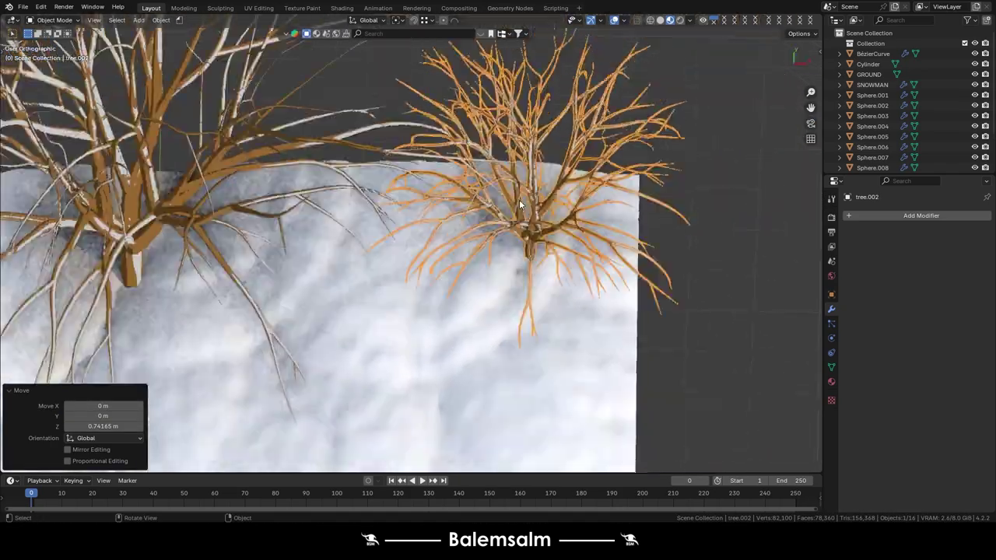
From Top view, add another tree copy and sink it on Z into the snow.
{"action": "key", "text": "KP_7"}
{"action": "key", "text": "shift+d"}
{"action": "left_click", "coordinate": [454, 264]}
{"action": "middle_click_drag", "start_coordinate": [453, 265], "coordinate": [447, 281]}
{"action": "scroll", "coordinate": [448, 280], "scroll_direction": "up", "scroll_amount": 5}
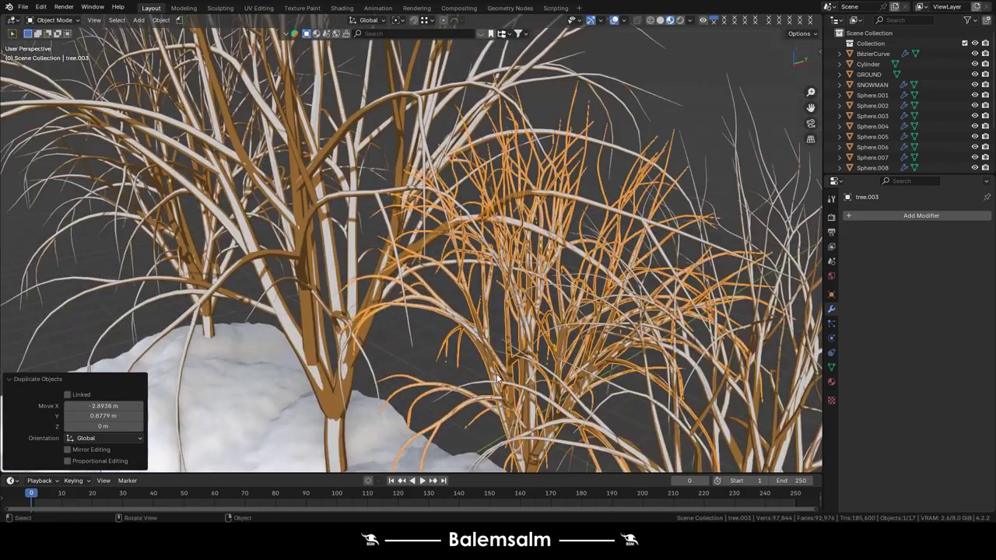
{"action": "key", "text": "g"}
{"action": "key", "text": "z"}
{"action": "scroll", "coordinate": [447, 287], "scroll_direction": "down", "scroll_amount": 3}
{"action": "left_click", "coordinate": [448, 286]}
{"action": "scroll", "coordinate": [447, 286], "scroll_direction": "down", "scroll_amount": 5}
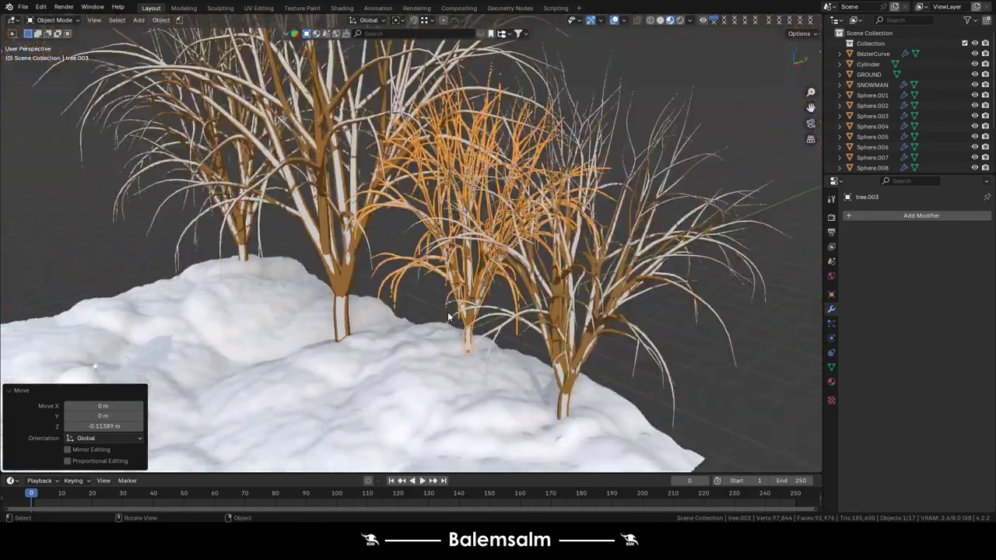
{"action": "middle_click_drag", "start_coordinate": [448, 286], "coordinate": [592, 210]}
From Front view, add a third copy, set it on the snow, and push it back along Y.
{"action": "key", "text": "grave"}
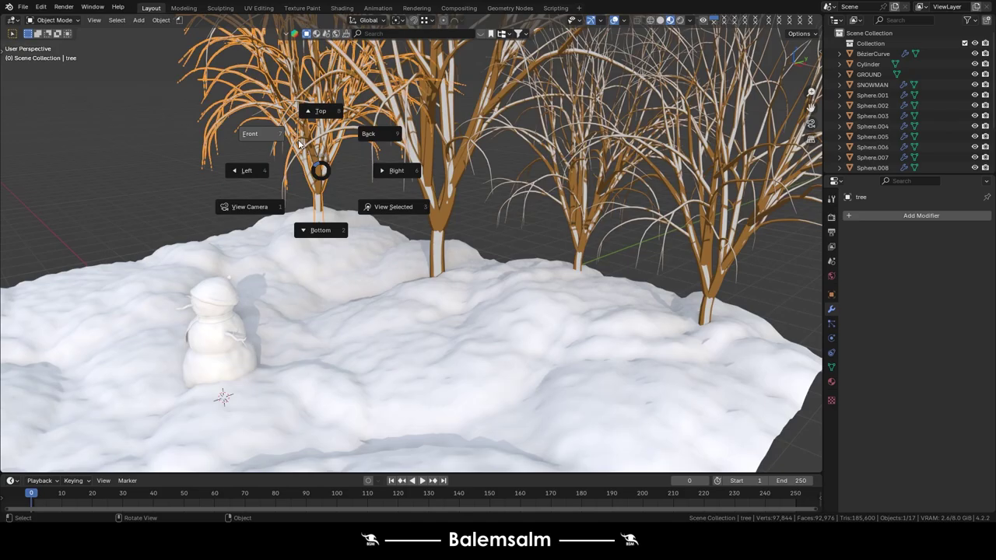
{"action": "left_click", "coordinate": [268, 134]}
{"action": "key", "text": "shift+d"}
{"action": "left_click", "coordinate": [333, 270]}
{"action": "mouse_move", "coordinate": [333, 270]}
{"action": "middle_mouse_down", "text": "shift"}
{"action": "mouse_move", "coordinate": [517, 263]}
{"action": "mouse_move", "coordinate": [507, 278]}
{"action": "mouse_move", "coordinate": [711, 103]}
{"action": "middle_mouse_up", "text": "shift"}
{"action": "key", "text": "g"}
{"action": "key", "text": "z"}
{"action": "left_click", "coordinate": [517, 263]}
{"action": "key", "text": "g"}
{"action": "key", "text": "y"}
{"action": "left_click", "coordinate": [507, 278]}
{"action": "scroll", "coordinate": [498, 276], "scroll_direction": "down", "scroll_amount": 3}
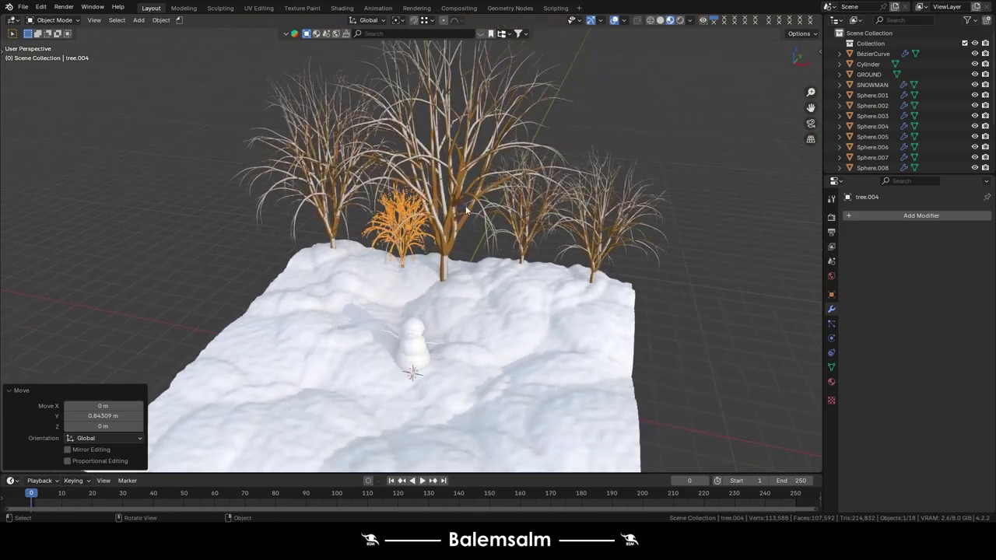
{"action": "left_click_drag", "start_coordinate": [711, 102], "coordinate": [436, 207]}
{"action": "key", "text": "grave"}
From Top view, duplicate the tree group to the upper left, rotating and shrinking it.
{"action": "left_click", "coordinate": [528, 172]}
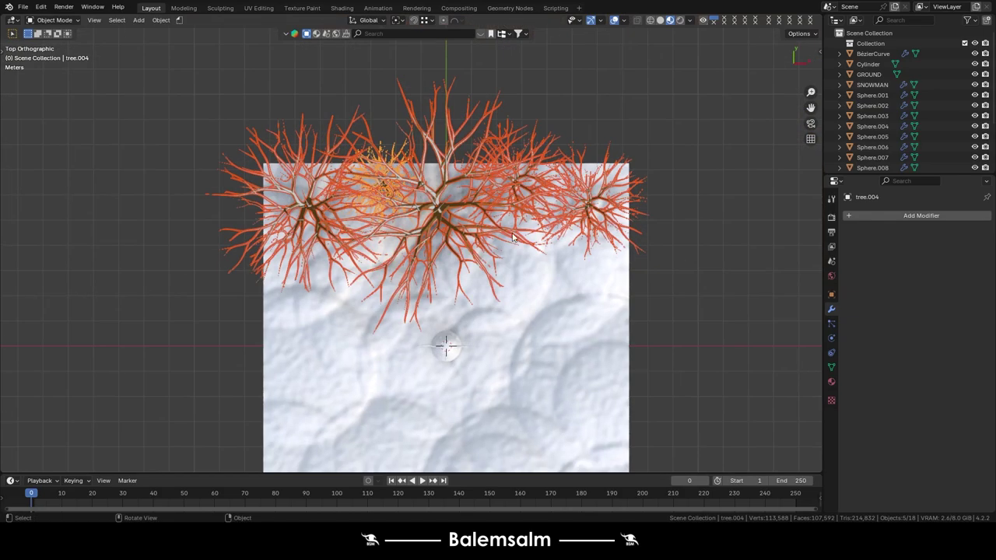
{"action": "key", "text": "shift+d"}
{"action": "left_click", "coordinate": [536, 191]}
{"action": "key", "text": "r"}
{"action": "left_click", "coordinate": [535, 191]}
{"action": "key", "text": "s"}
{"action": "left_click", "coordinate": [462, 163]}
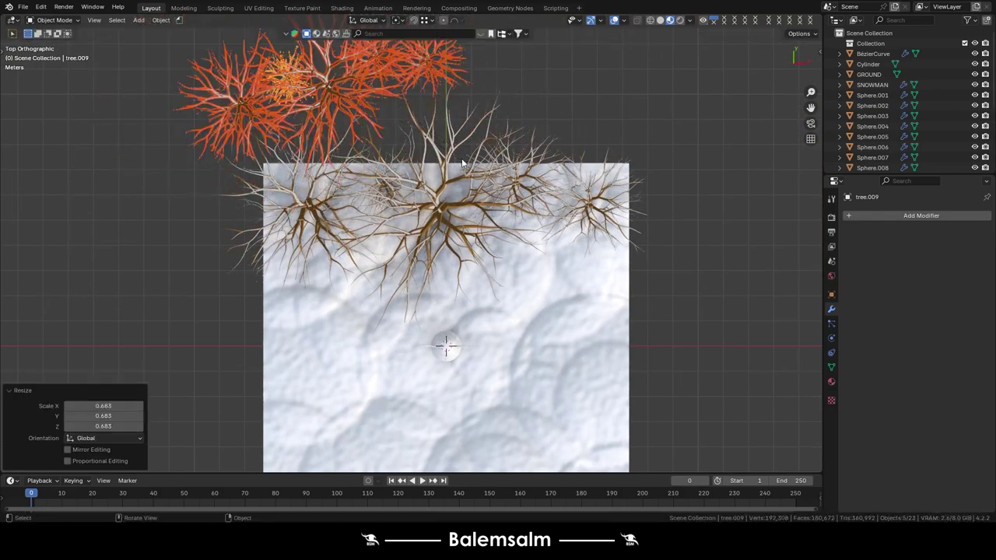
{"action": "left_click", "coordinate": [463, 220]}
Duplicate the group again and place the rotated copies at the upper right.
{"action": "key", "text": "shift+d"}
{"action": "left_click", "coordinate": [692, 162]}
{"action": "key", "text": "r"}
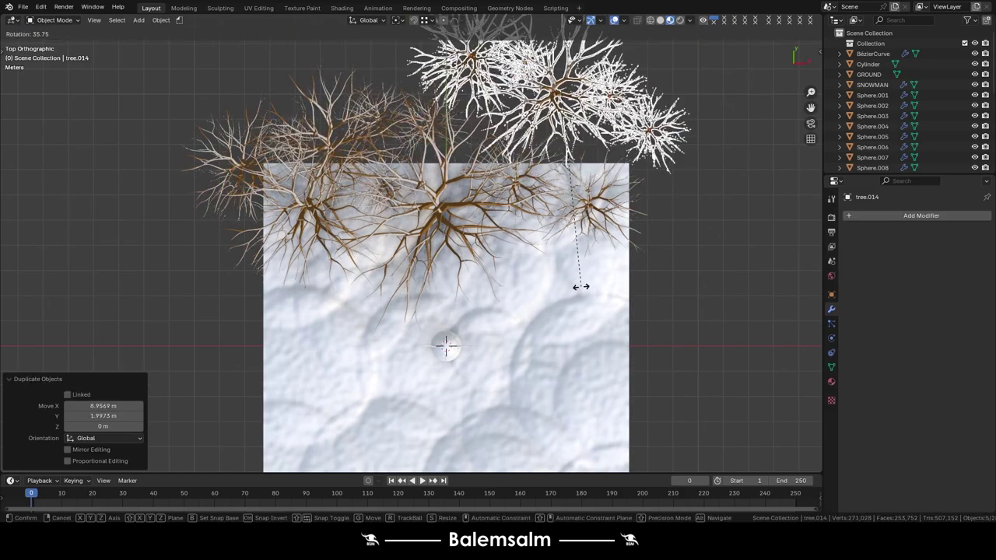
{"action": "left_click", "coordinate": [578, 285]}
{"action": "key", "text": "g"}
{"action": "left_click", "coordinate": [568, 297]}
{"action": "middle_click_drag", "start_coordinate": [560, 296], "coordinate": [467, 311]}
Add rotated tree copies along the left edge and lower them on Z into the snow.
{"action": "key", "text": "shift+d"}
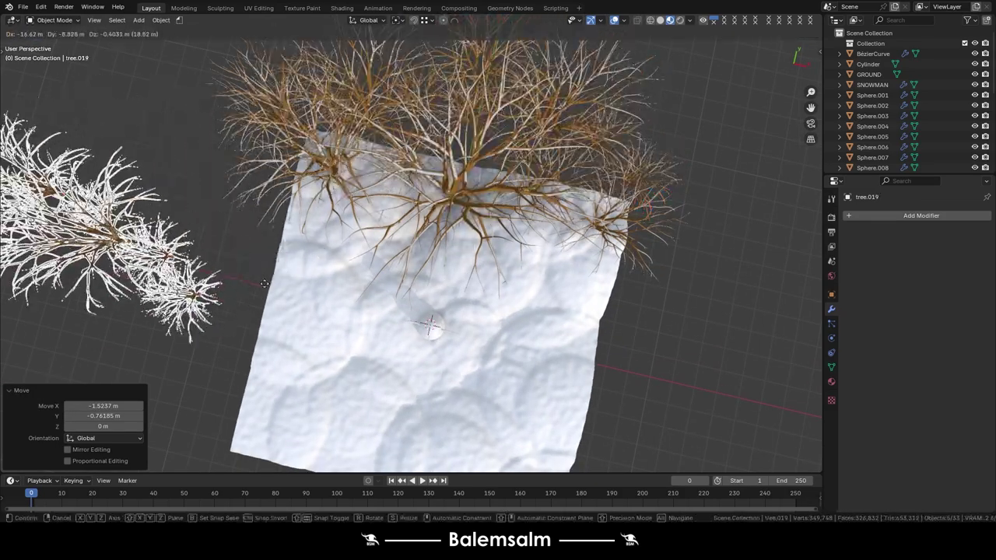
{"action": "left_click", "coordinate": [389, 233]}
{"action": "key", "text": "r"}
{"action": "left_click", "coordinate": [340, 257]}
{"action": "key", "text": "g"}
{"action": "left_click", "coordinate": [358, 257]}
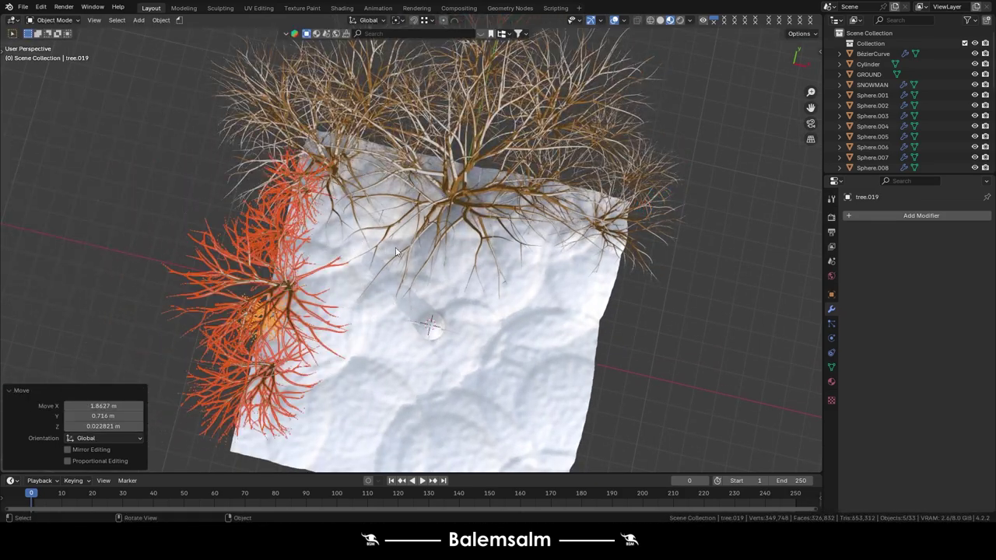
{"action": "mouse_move", "coordinate": [357, 257]}
{"action": "middle_mouse_down"}
{"action": "mouse_move", "coordinate": [285, 127]}
{"action": "mouse_move", "coordinate": [327, 218]}
{"action": "mouse_move", "coordinate": [650, 257]}
{"action": "middle_mouse_up"}
{"action": "key", "text": "g"}
{"action": "key", "text": "z"}
{"action": "left_click", "coordinate": [335, 222]}
{"action": "scroll", "coordinate": [340, 228], "scroll_direction": "down", "scroll_amount": 5}
From the Right view, select the bushy tree and move it on Z to about 1.08 m into the snow.
{"action": "key", "text": "grave"}
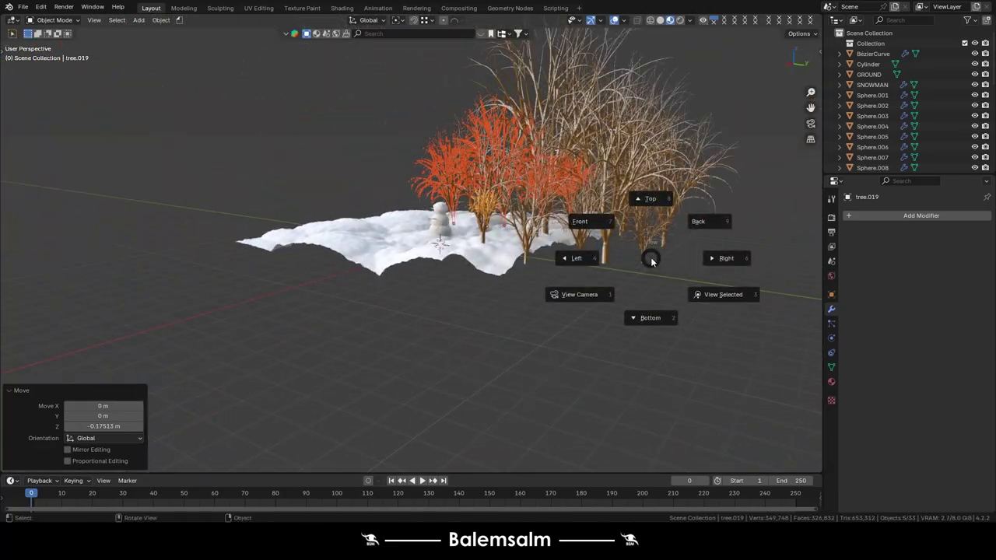
{"action": "left_click", "coordinate": [694, 233]}
{"action": "left_click_drag", "start_coordinate": [676, 148], "coordinate": [522, 372]}
{"action": "scroll", "coordinate": [522, 371], "scroll_direction": "up", "scroll_amount": 4}
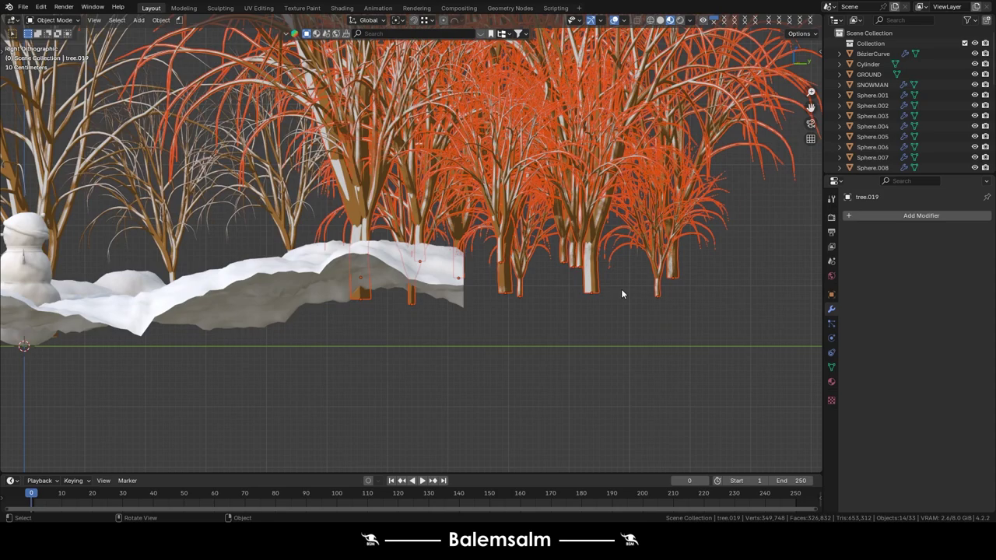
{"action": "mouse_move", "coordinate": [742, 248]}
{"action": "left_mouse_down"}
{"action": "mouse_move", "coordinate": [517, 353]}
{"action": "mouse_move", "coordinate": [520, 381]}
{"action": "left_mouse_up"}
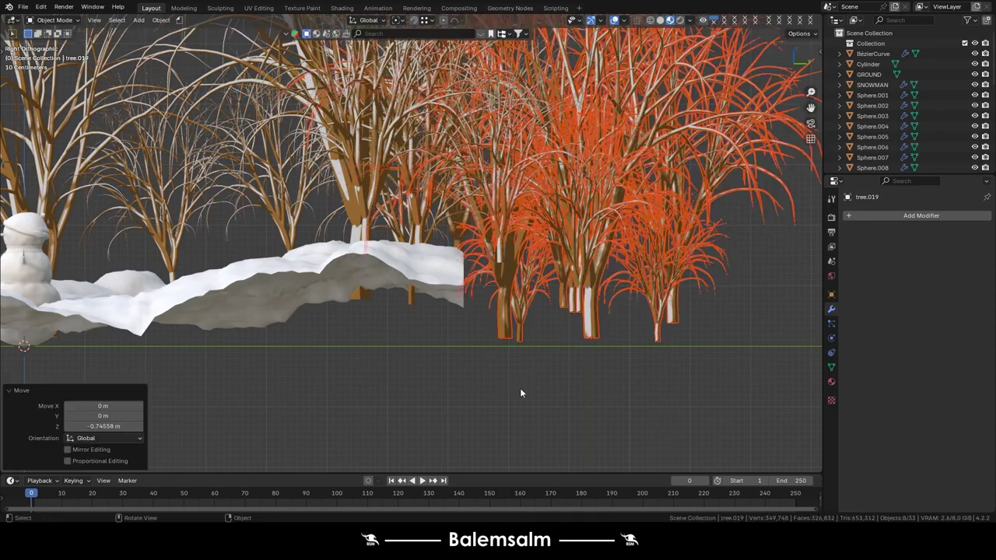
{"action": "left_click", "coordinate": [507, 260]}
{"action": "left_click", "coordinate": [507, 264]}
{"action": "key", "text": "g"}
{"action": "key", "text": "z"}
{"action": "left_click", "coordinate": [638, 412]}
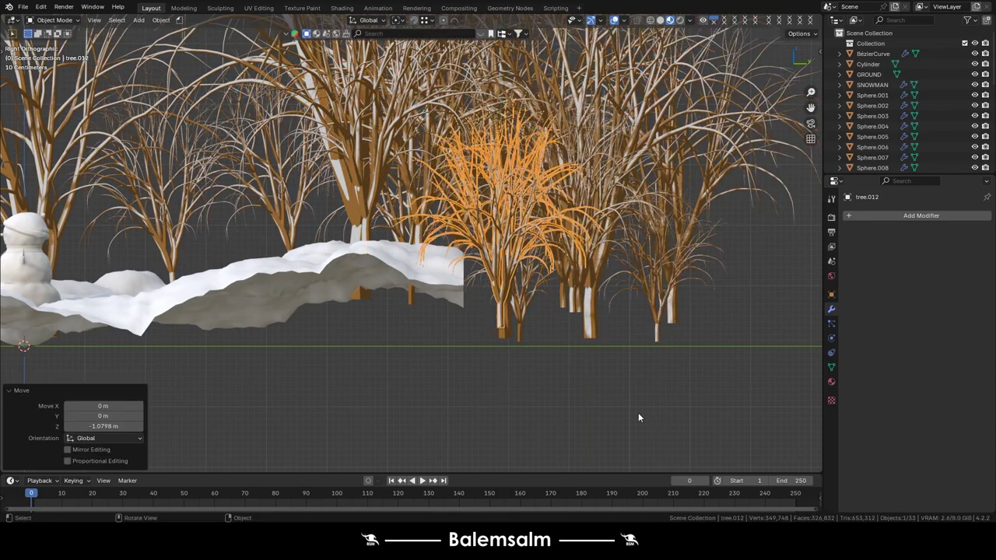
{"action": "mouse_move", "coordinate": [638, 412]}
{"action": "middle_mouse_down"}
{"action": "mouse_move", "coordinate": [529, 354]}
{"action": "mouse_move", "coordinate": [513, 305]}
{"action": "middle_mouse_up"}
Duplicate the left bushes and place the copies along the snowfield's right edge.
{"action": "left_click_drag", "start_coordinate": [260, 171], "coordinate": [166, 264]}
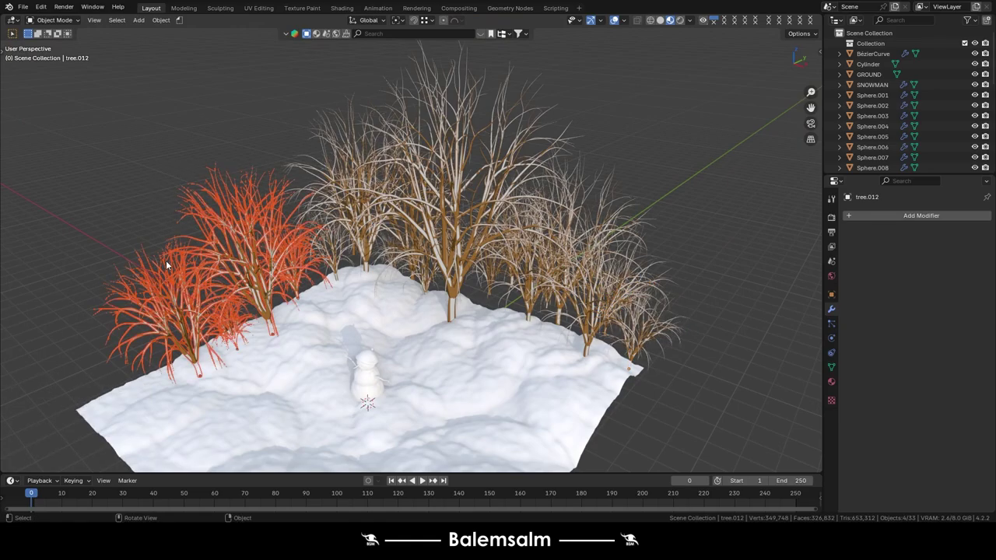
{"action": "key", "text": "KP_7"}
{"action": "middle_click_drag", "start_coordinate": [474, 387], "coordinate": [223, 327], "text": "shift"}
{"action": "key", "text": "shift+d"}
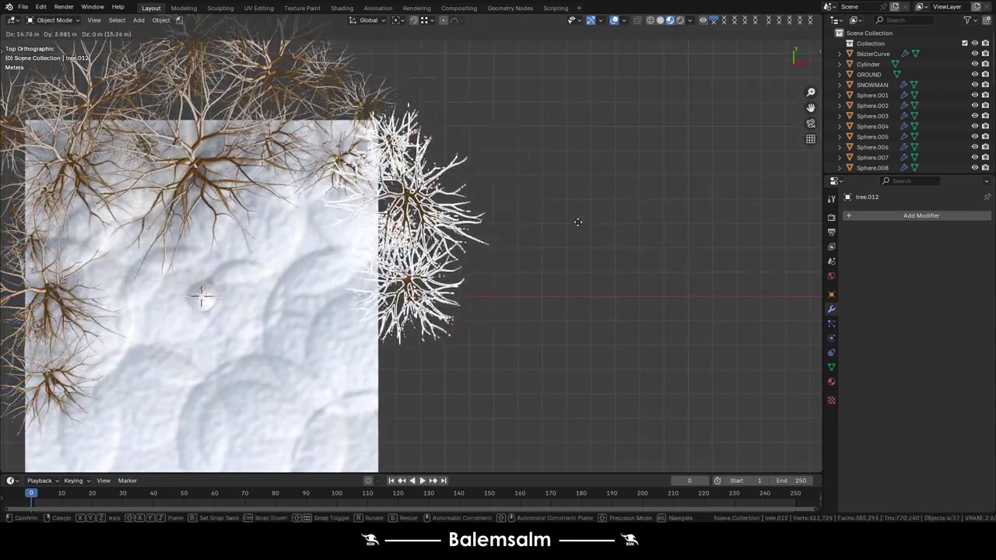
{"action": "left_click", "coordinate": [562, 260]}
{"action": "mouse_move", "coordinate": [568, 281]}
{"action": "middle_mouse_down"}
{"action": "mouse_move", "coordinate": [444, 224]}
{"action": "mouse_move", "coordinate": [452, 228]}
{"action": "middle_mouse_up"}
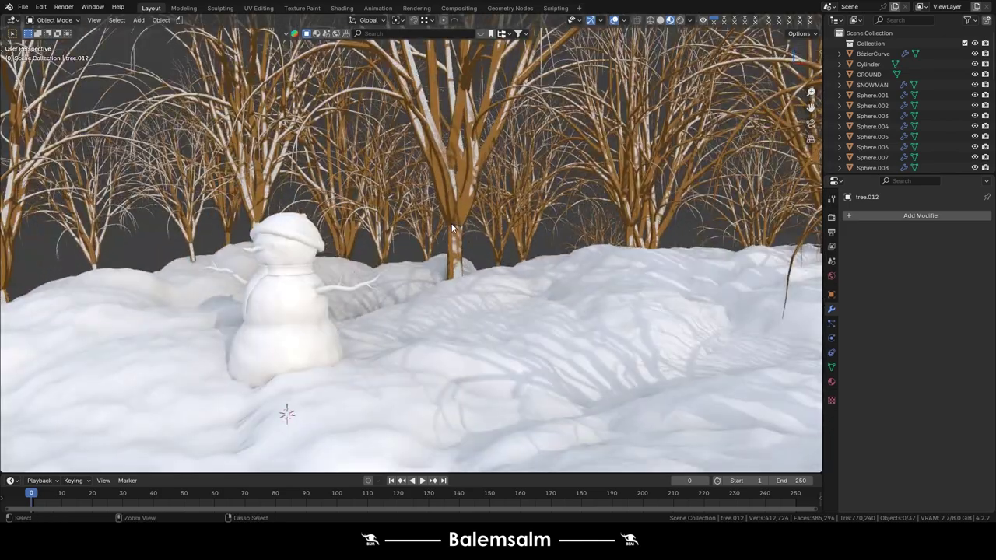
Turn on raytracing in the render settings.
{"action": "left_click", "coordinate": [831, 220]}
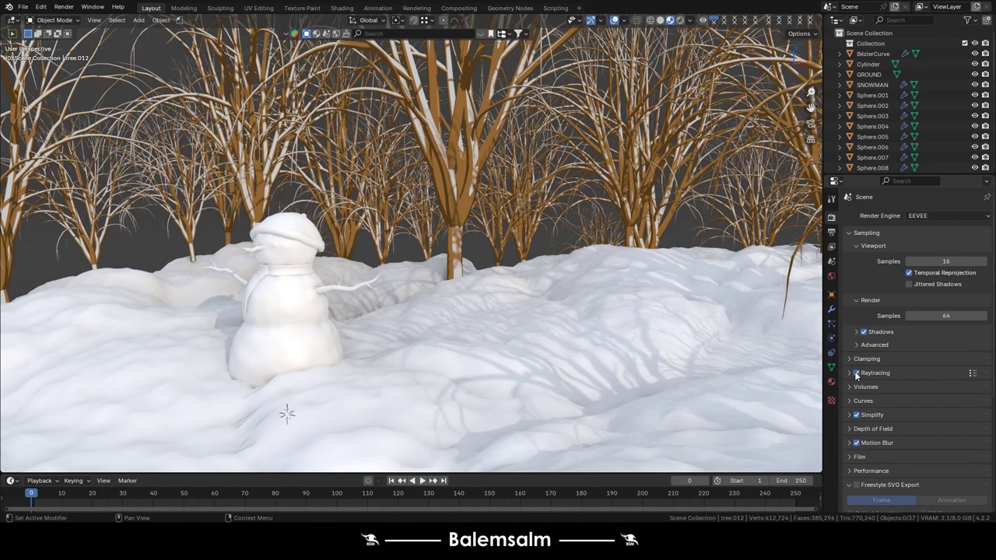
{"action": "left_click", "coordinate": [856, 373]}
{"action": "mouse_move", "coordinate": [498, 327]}
{"action": "middle_mouse_down"}
{"action": "mouse_move", "coordinate": [546, 369]}
{"action": "mouse_move", "coordinate": [423, 71]}
{"action": "middle_mouse_up"}
Select GROUND in the Shading workspace and give it a new material named GROUND_MAT.
{"action": "left_click", "coordinate": [545, 369]}
{"action": "left_click", "coordinate": [342, 8]}
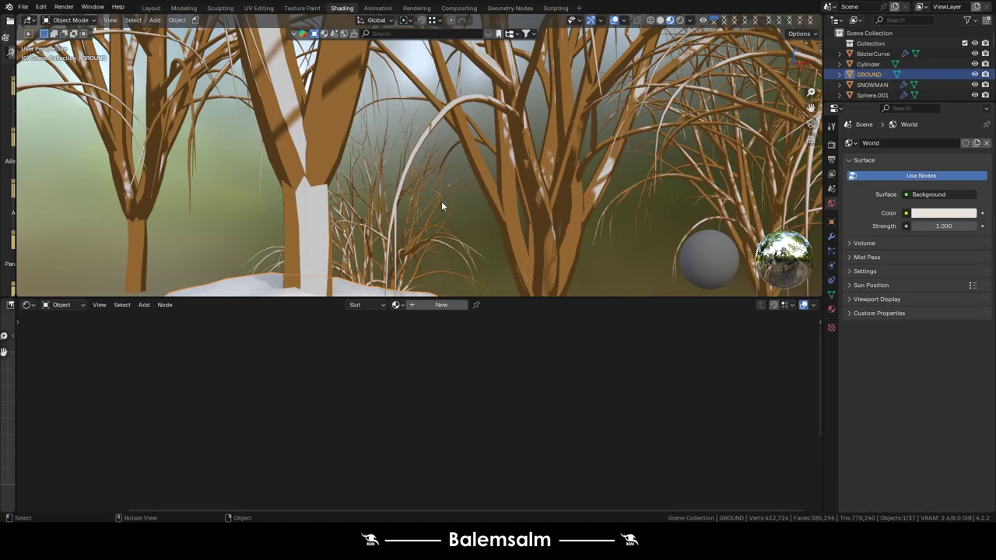
{"action": "left_click", "coordinate": [454, 307]}
{"action": "scroll", "coordinate": [449, 247], "scroll_direction": "down", "scroll_amount": 5}
{"action": "scroll", "coordinate": [498, 218], "scroll_direction": "up", "scroll_amount": 3}
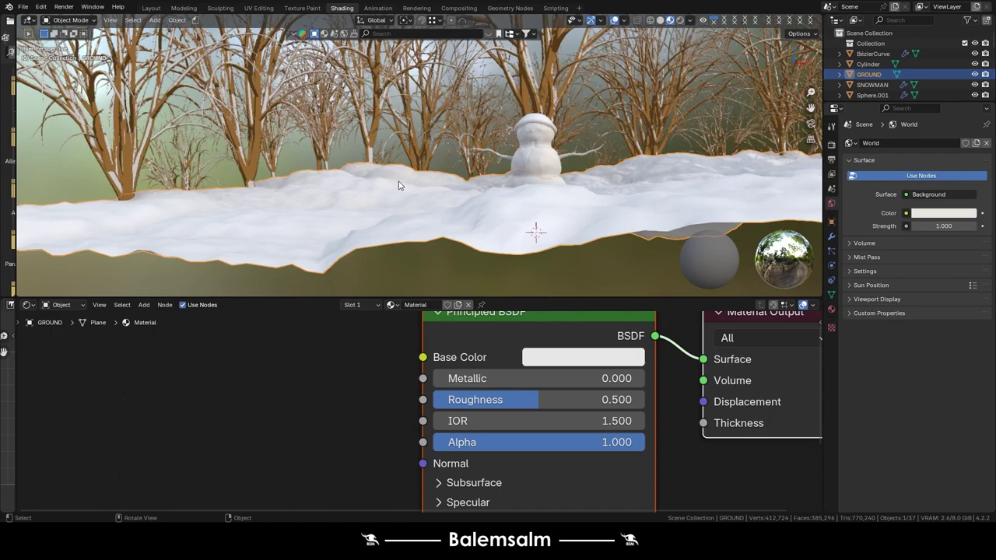
{"action": "scroll", "coordinate": [536, 198], "scroll_direction": "up", "scroll_amount": 2}
{"action": "scroll", "coordinate": [536, 199], "scroll_direction": "up", "scroll_amount": 3}
{"action": "scroll", "coordinate": [530, 240], "scroll_direction": "down", "scroll_amount": 4}
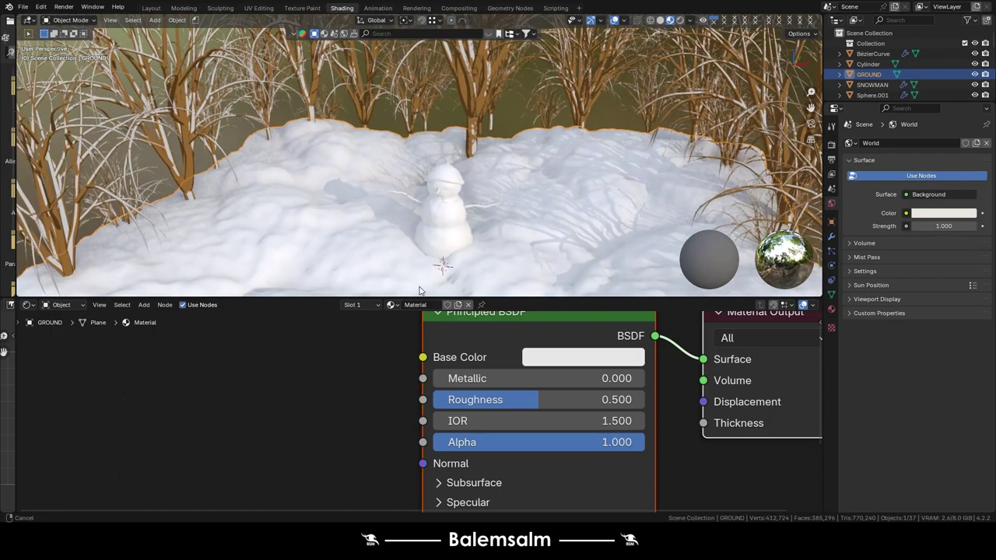
{"action": "middle_click_drag", "start_coordinate": [529, 241], "coordinate": [444, 274]}
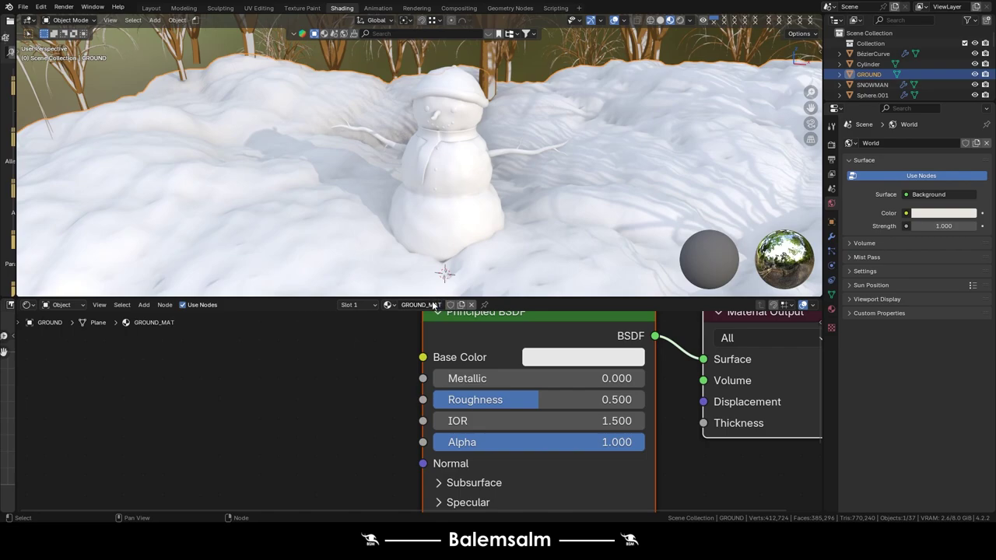
{"action": "middle_click_drag", "start_coordinate": [393, 320], "coordinate": [240, 354]}
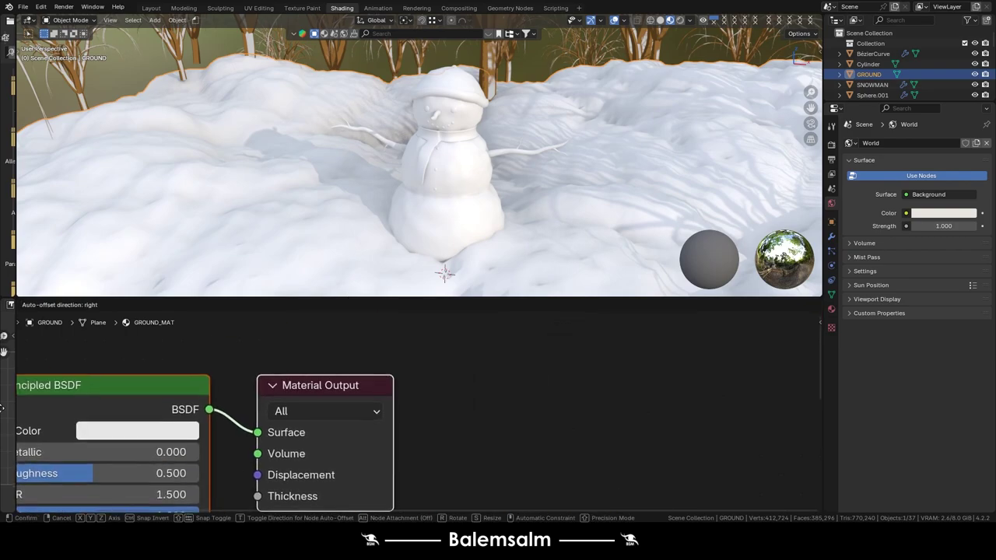
Insert Shader to RGB and a Constant-interpolation Color Ramp before the Material Output.
{"action": "key", "text": "g"}
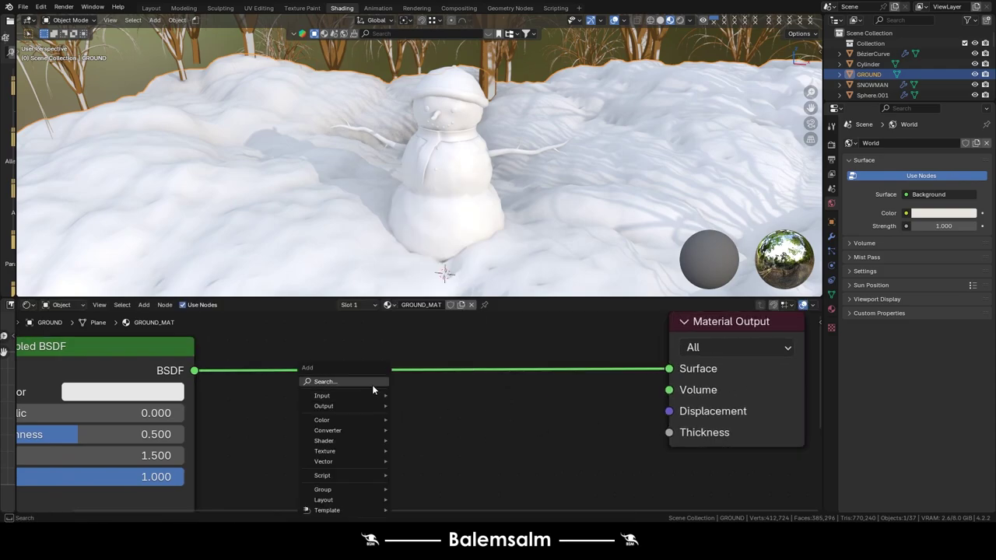
{"action": "type", "text": "s"}
{"action": "left_click", "coordinate": [423, 401]}
{"action": "left_click", "coordinate": [456, 395]}
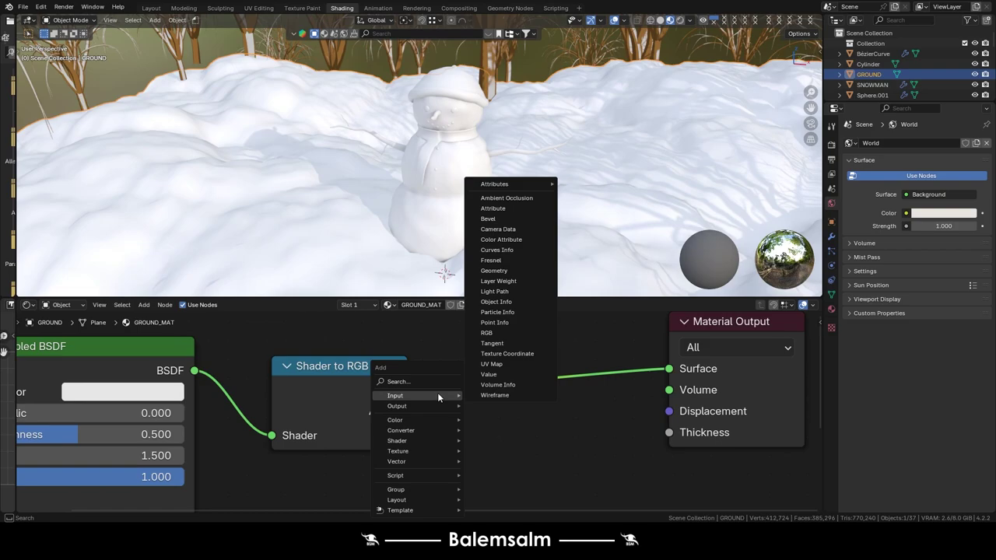
{"action": "left_click", "coordinate": [435, 383]}
{"action": "type", "text": "c"}
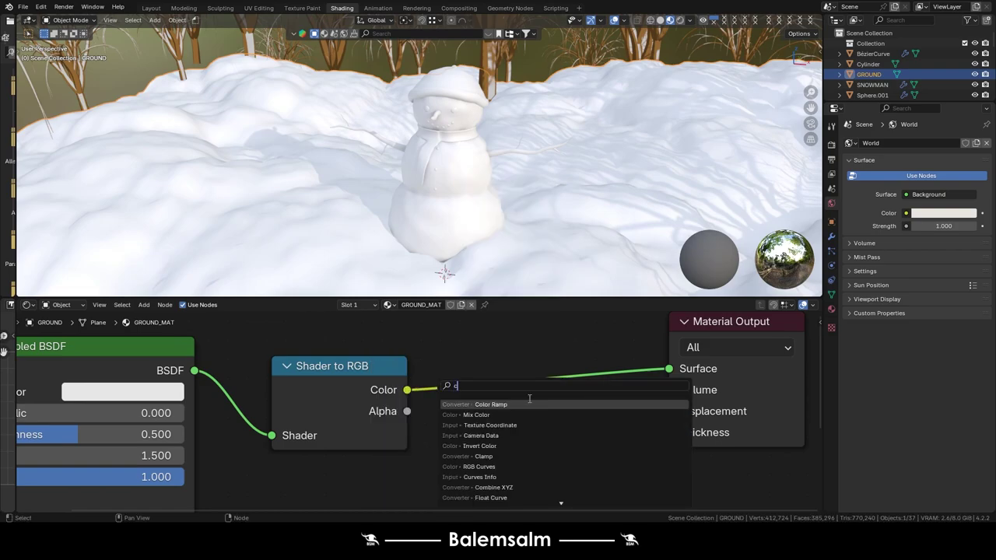
{"action": "left_click", "coordinate": [529, 403]}
{"action": "left_click", "coordinate": [488, 373]}
{"action": "left_click", "coordinate": [548, 395]}
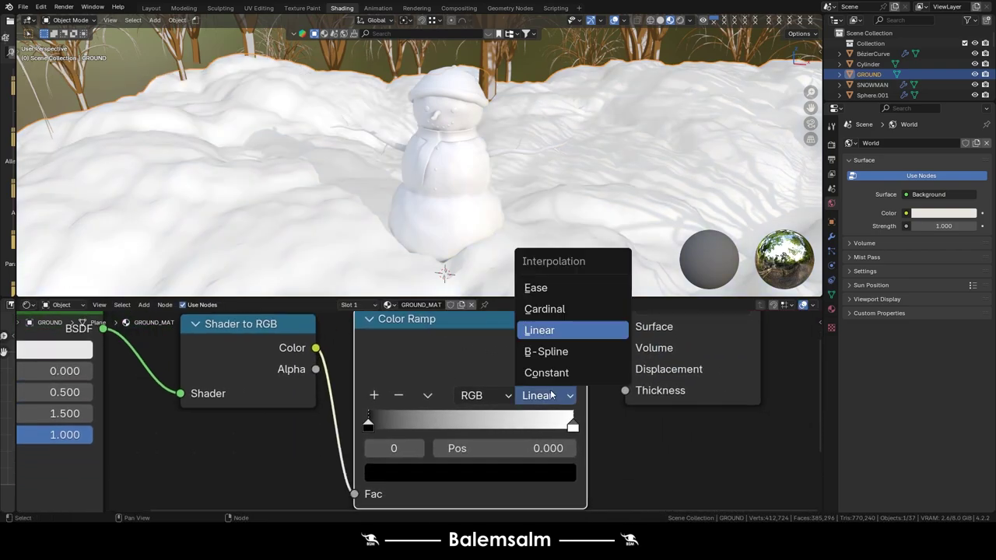
{"action": "left_click", "coordinate": [549, 373]}
Add a dark grey middle stop to the ramp, with grey at 0.282 and white at 0.605.
{"action": "scroll", "coordinate": [382, 421], "scroll_direction": "up", "scroll_amount": 1}
{"action": "scroll", "coordinate": [374, 423], "scroll_direction": "up", "scroll_amount": 1}
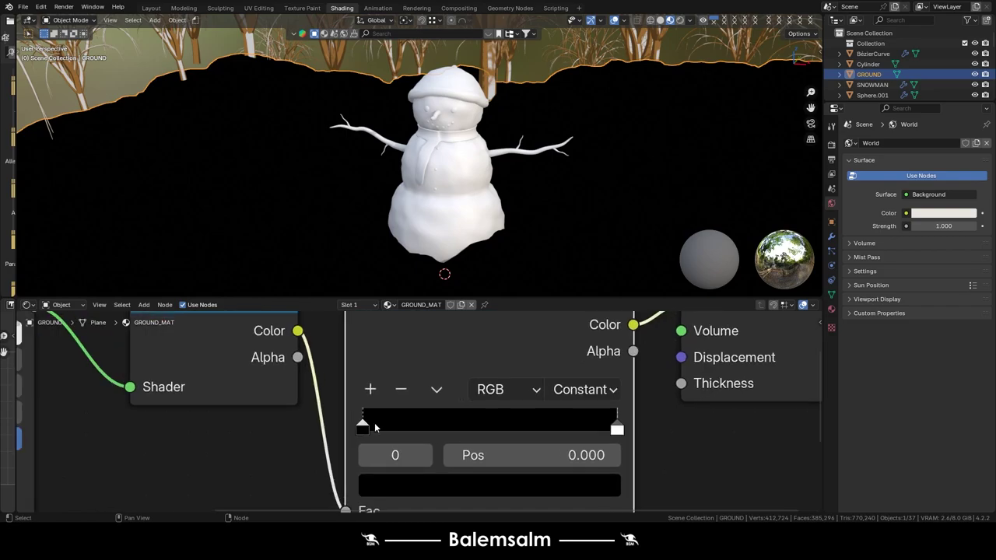
{"action": "left_click", "coordinate": [370, 389]}
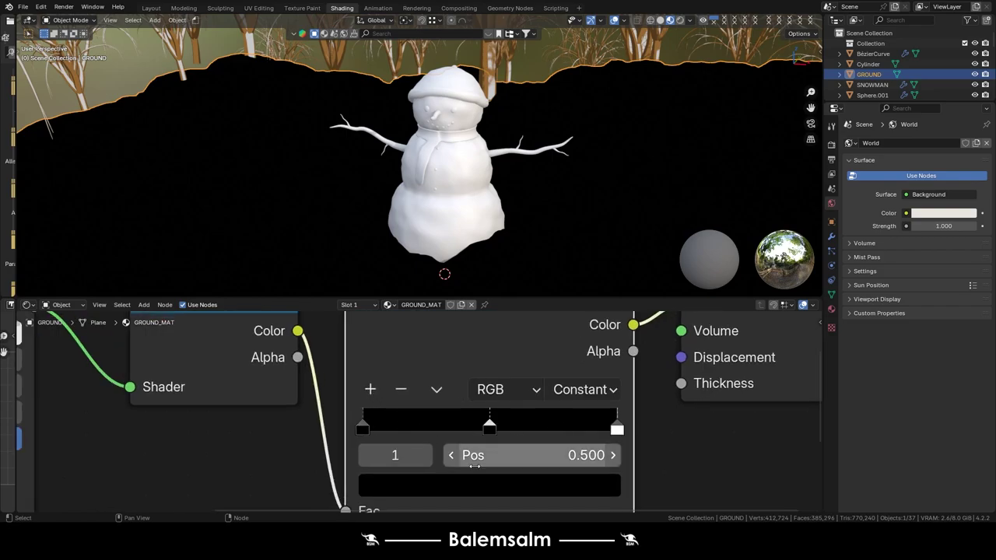
{"action": "left_click", "coordinate": [534, 489]}
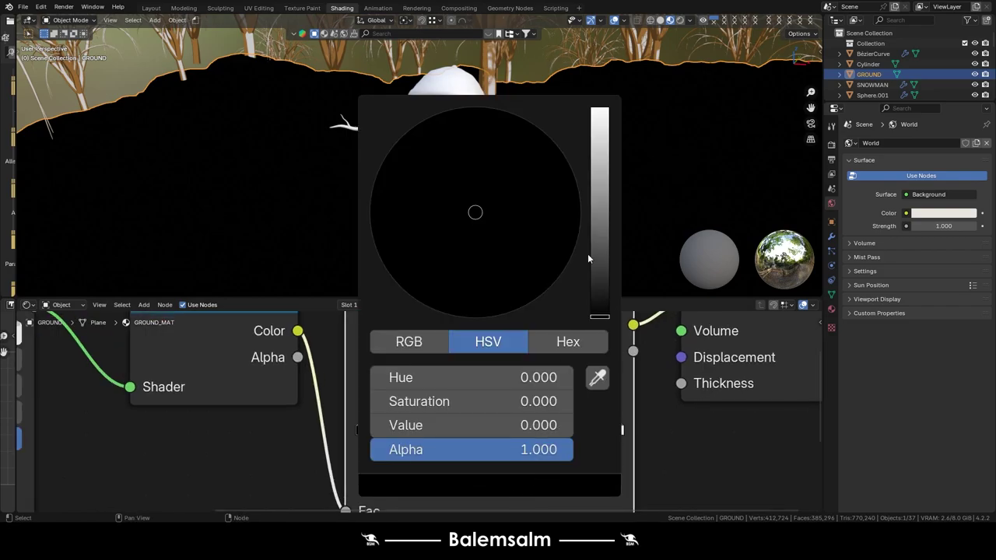
{"action": "mouse_move", "coordinate": [588, 253]}
{"action": "left_mouse_down"}
{"action": "mouse_move", "coordinate": [597, 196]}
{"action": "mouse_move", "coordinate": [598, 214]}
{"action": "left_mouse_up"}
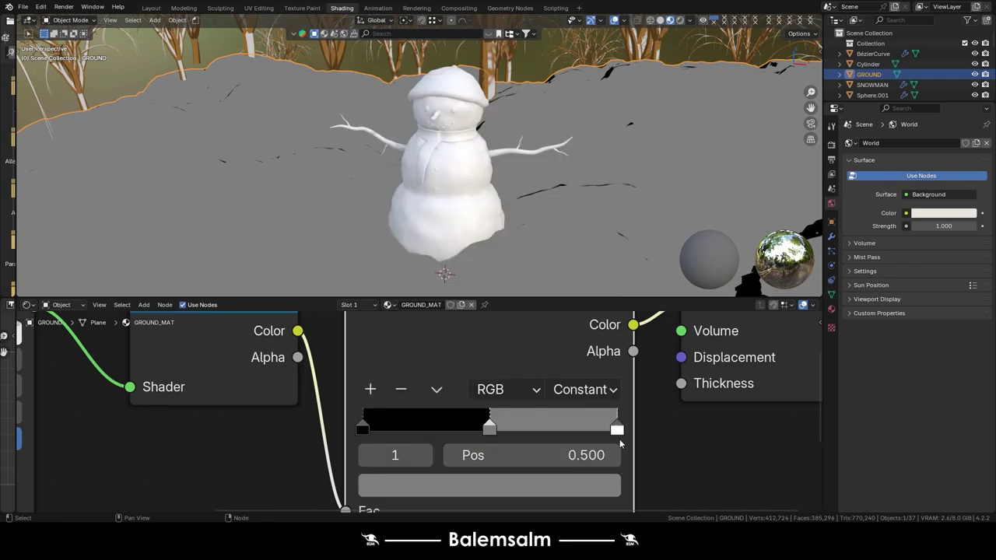
{"action": "mouse_move", "coordinate": [621, 444]}
{"action": "left_mouse_down"}
{"action": "mouse_move", "coordinate": [620, 424]}
{"action": "mouse_move", "coordinate": [542, 419]}
{"action": "left_mouse_up"}
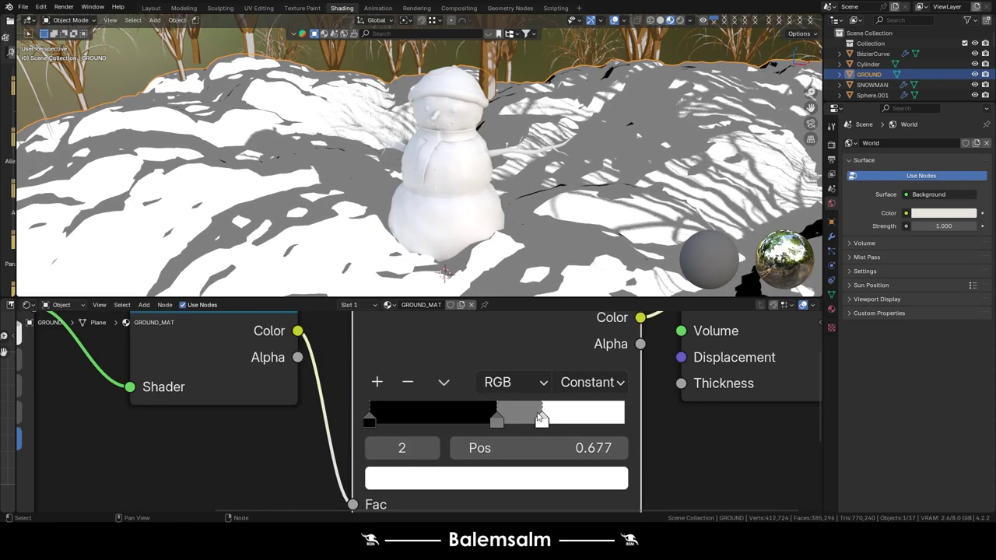
{"action": "left_click", "coordinate": [462, 487]}
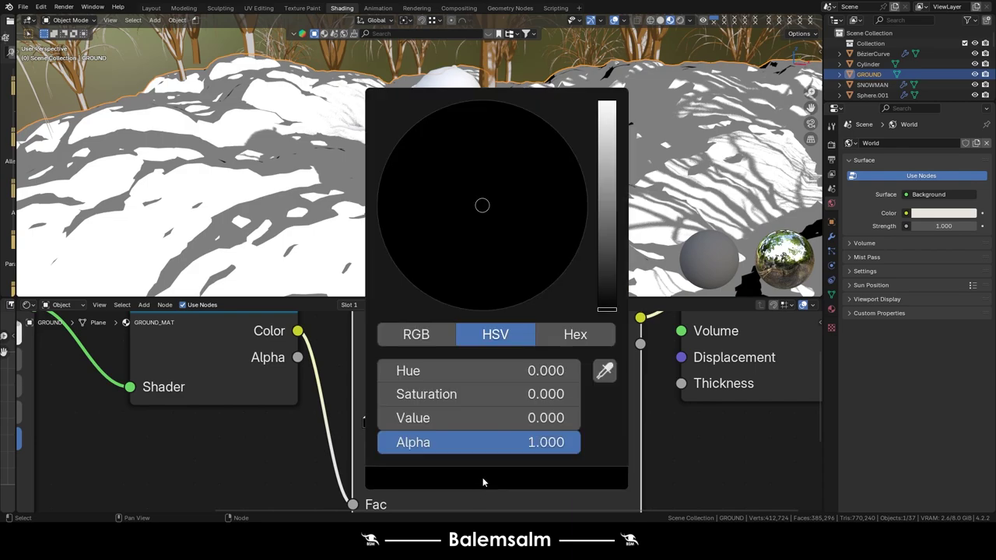
{"action": "scroll", "coordinate": [543, 193], "scroll_direction": "up", "scroll_amount": 5}
{"action": "scroll", "coordinate": [543, 193], "scroll_direction": "down", "scroll_amount": 2}
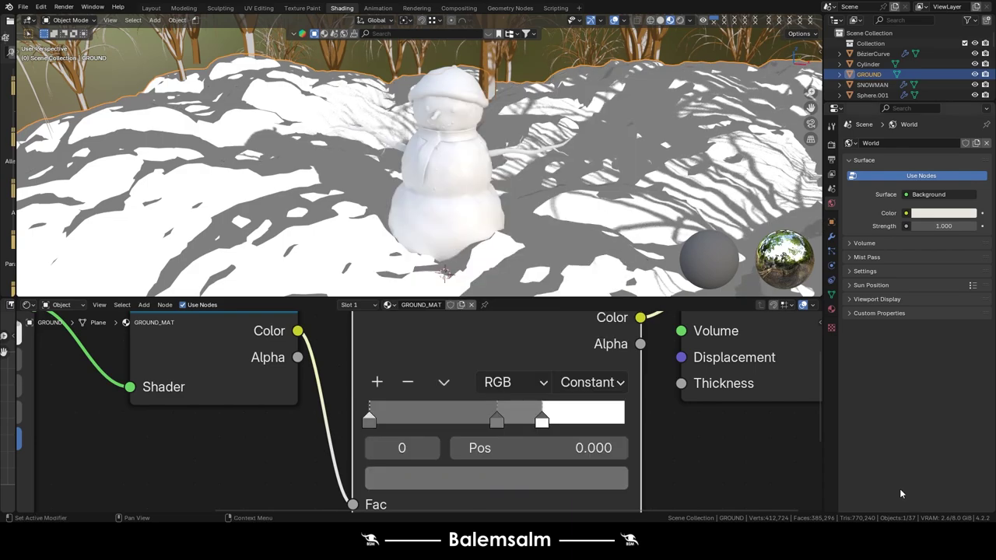
{"action": "left_click_drag", "start_coordinate": [497, 421], "coordinate": [441, 420]}
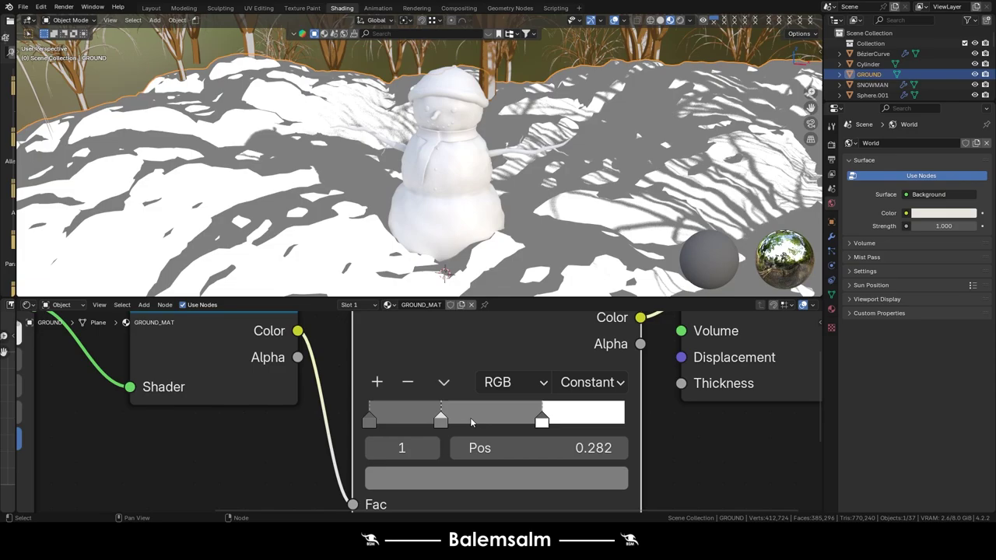
{"action": "left_click", "coordinate": [542, 421]}
{"action": "mouse_move", "coordinate": [547, 421]}
{"action": "left_mouse_down"}
{"action": "mouse_move", "coordinate": [516, 421]}
{"action": "mouse_move", "coordinate": [526, 421]}
{"action": "left_mouse_up"}
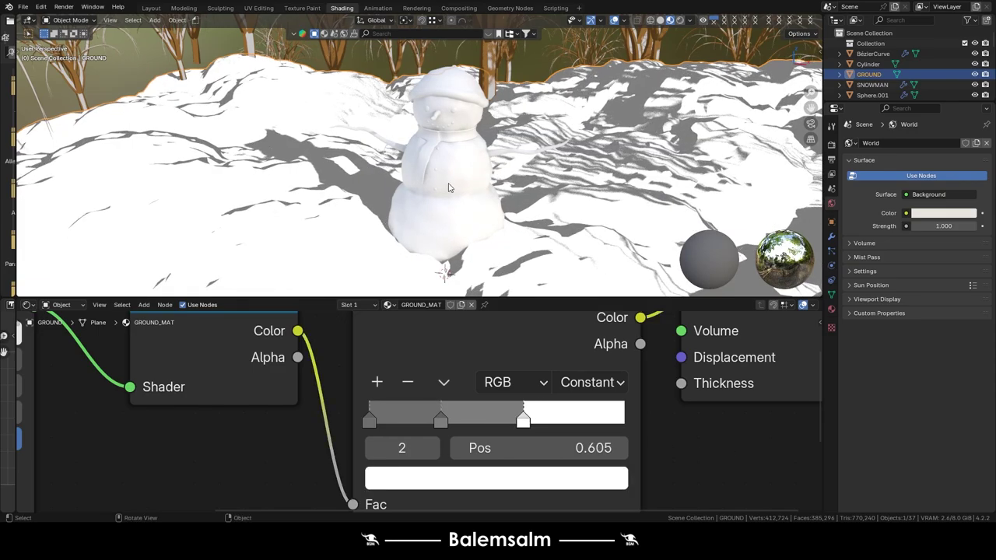
Set the ground's Principled BSDF Base Color to full white.
{"action": "scroll", "coordinate": [448, 188], "scroll_direction": "down", "scroll_amount": 5}
{"action": "middle_click_drag", "start_coordinate": [448, 188], "coordinate": [441, 164]}
{"action": "scroll", "coordinate": [440, 164], "scroll_direction": "up", "scroll_amount": 5}
{"action": "scroll", "coordinate": [433, 139], "scroll_direction": "up", "scroll_amount": 5}
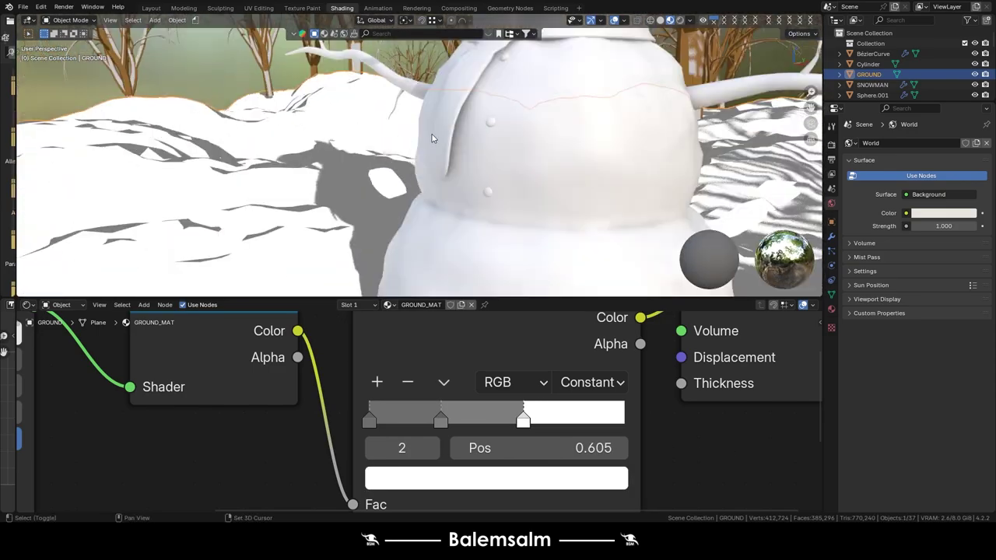
{"action": "scroll", "coordinate": [433, 139], "scroll_direction": "down", "scroll_amount": 2}
{"action": "scroll", "coordinate": [432, 138], "scroll_direction": "down", "scroll_amount": 4}
{"action": "left_click", "coordinate": [245, 87]}
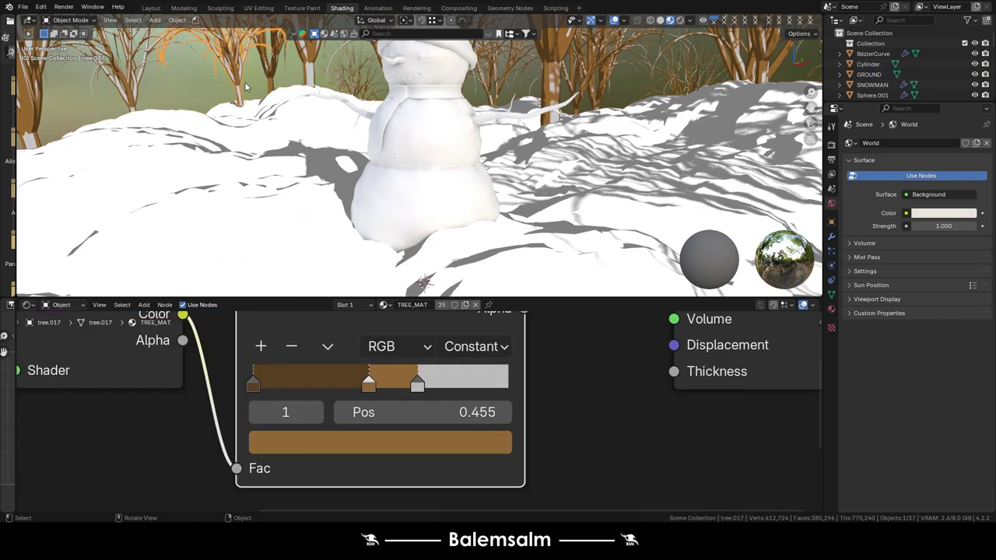
{"action": "left_click", "coordinate": [465, 250]}
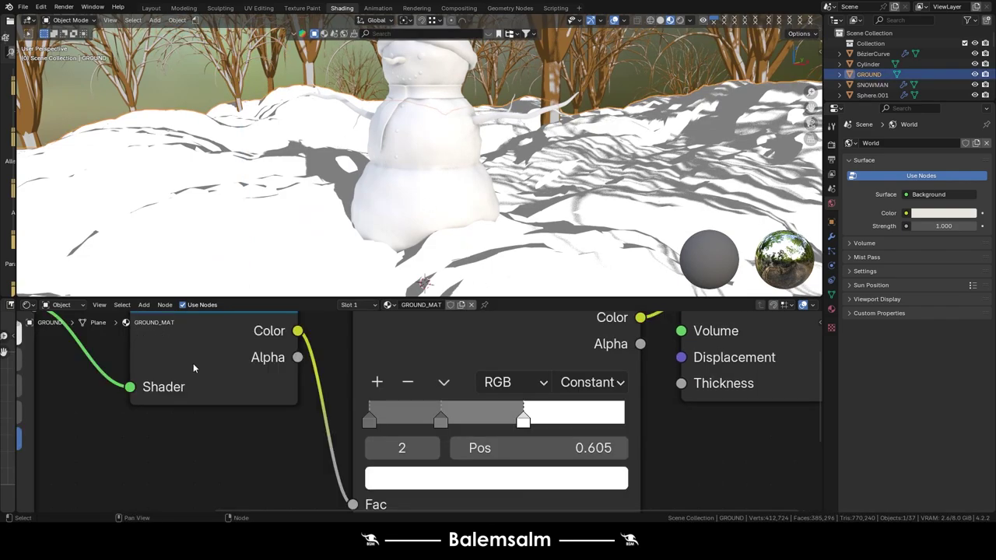
{"action": "scroll", "coordinate": [194, 368], "scroll_direction": "down", "scroll_amount": 1}
{"action": "middle_click_drag", "start_coordinate": [207, 403], "coordinate": [462, 411]}
{"action": "scroll", "coordinate": [264, 381], "scroll_direction": "up", "scroll_amount": 2}
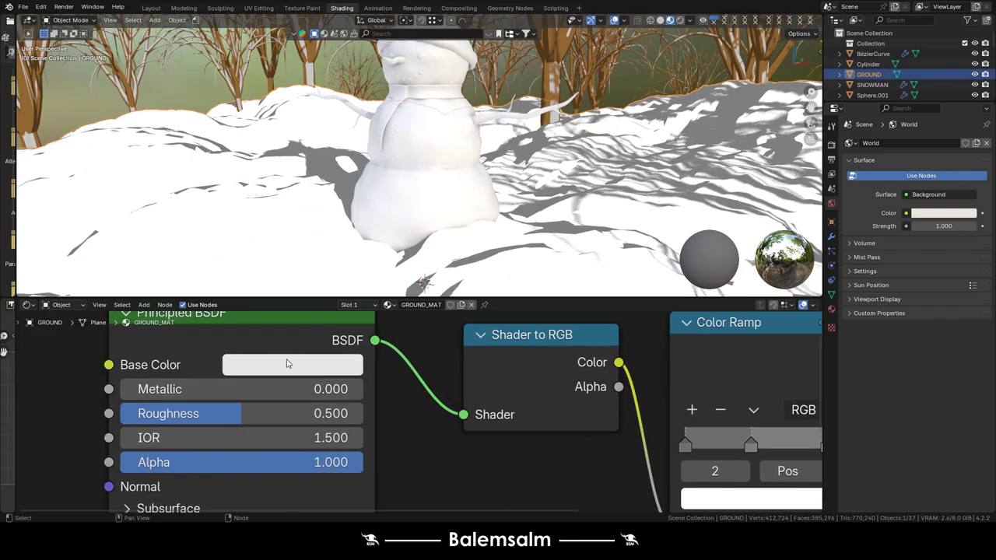
{"action": "left_click", "coordinate": [326, 361]}
{"action": "mouse_move", "coordinate": [440, 98]}
{"action": "left_mouse_down"}
{"action": "mouse_move", "coordinate": [445, 17]}
{"action": "mouse_move", "coordinate": [443, 31]}
{"action": "left_mouse_up"}
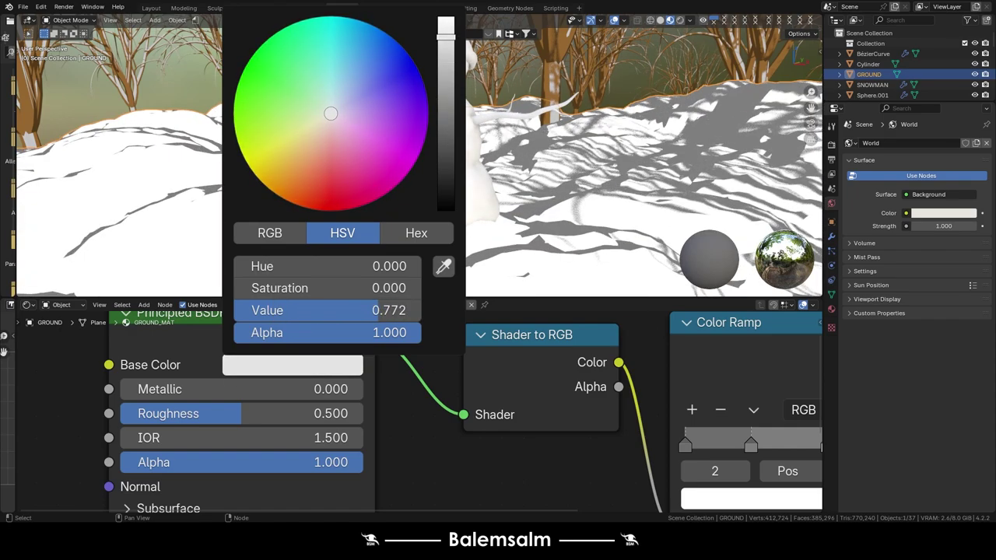
{"action": "middle_click_drag", "start_coordinate": [47, 400], "coordinate": [311, 361]}
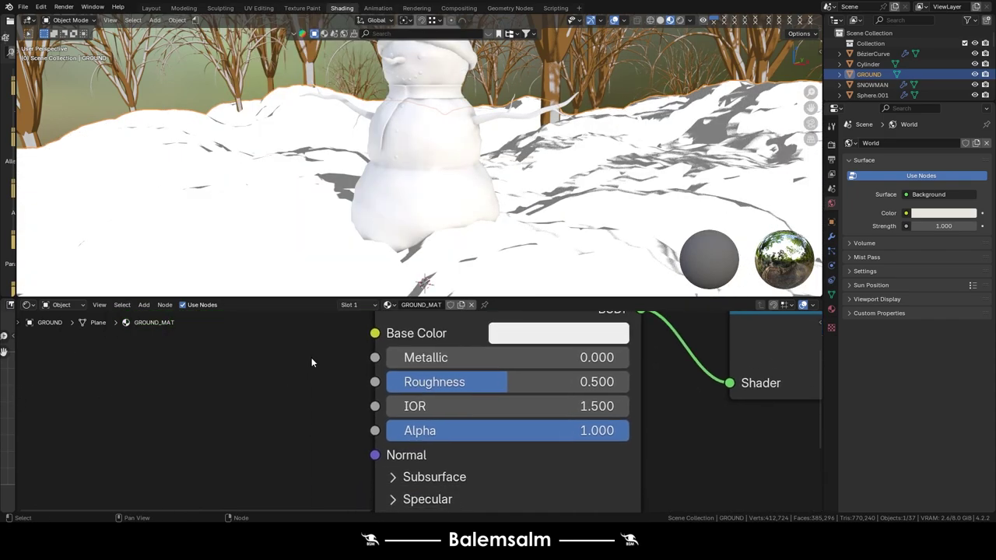
{"action": "left_click", "coordinate": [184, 320]}
{"action": "type", "text": "no"}
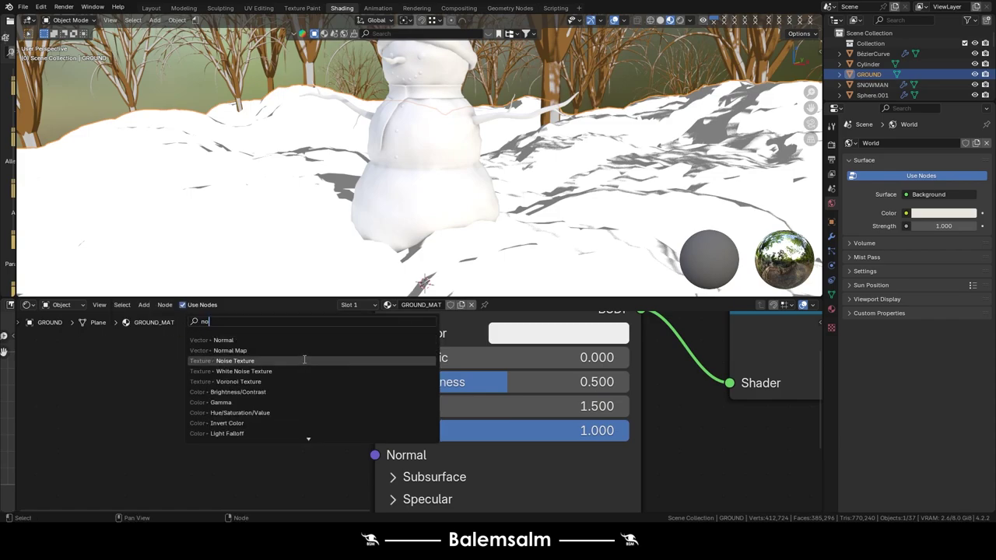
Add a Noise Texture and connect its colour to the ground's Base Color.
{"action": "left_click", "coordinate": [280, 361]}
{"action": "left_click", "coordinate": [245, 378]}
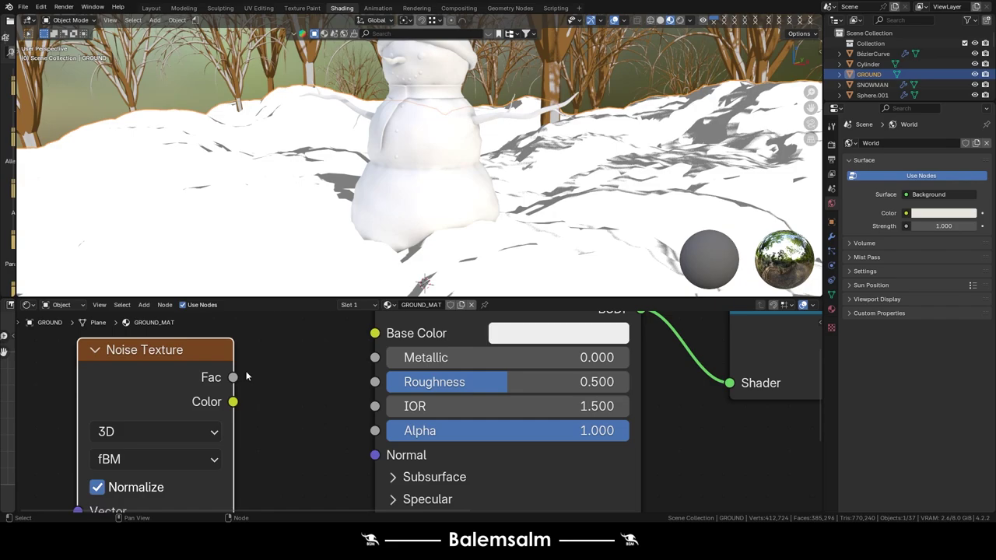
{"action": "middle_click_drag", "start_coordinate": [244, 378], "coordinate": [329, 422]}
{"action": "left_click_drag", "start_coordinate": [460, 336], "coordinate": [456, 371]}
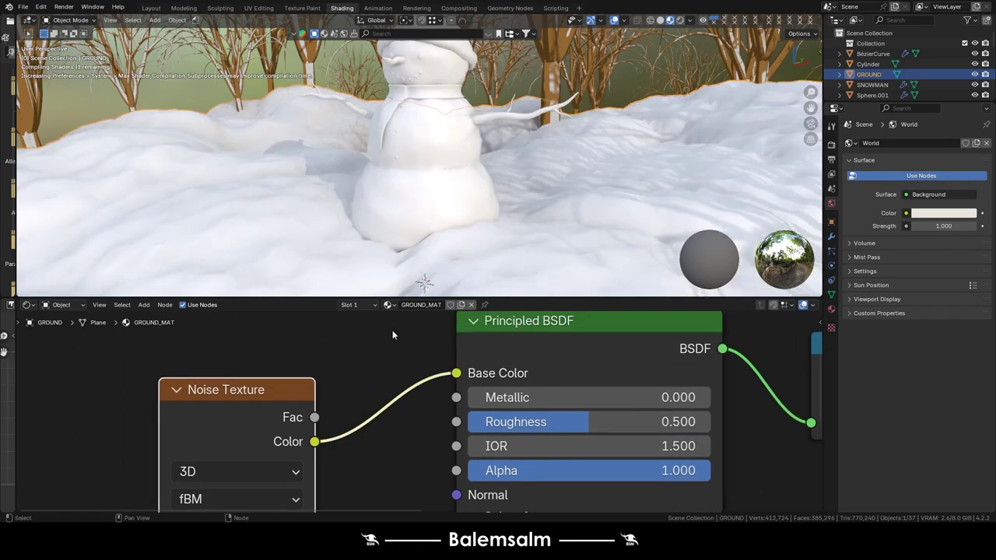
{"action": "scroll", "coordinate": [404, 354], "scroll_direction": "down", "scroll_amount": 2}
{"action": "scroll", "coordinate": [467, 369], "scroll_direction": "down", "scroll_amount": 1}
{"action": "left_click", "coordinate": [242, 358]}
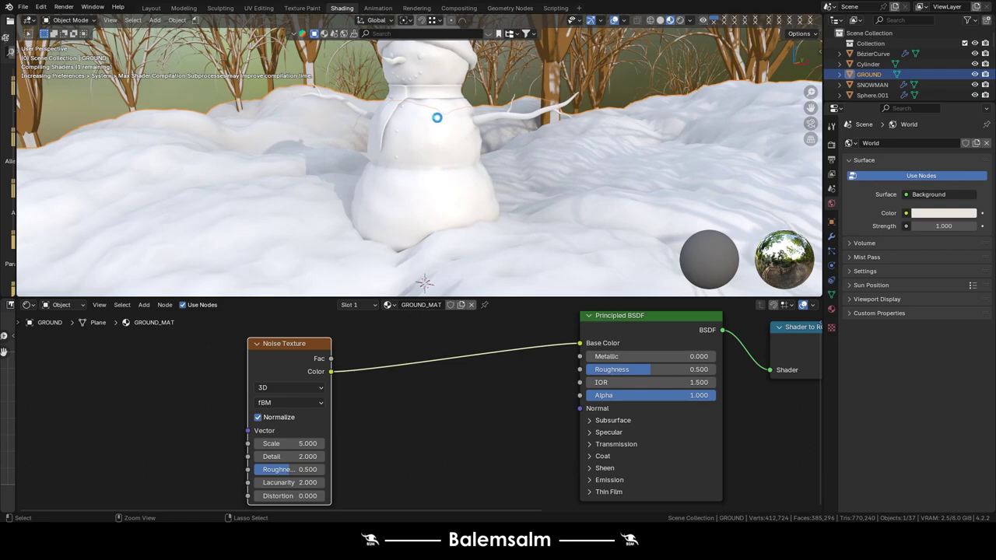
{"action": "middle_click_drag", "start_coordinate": [594, 374], "coordinate": [477, 371]}
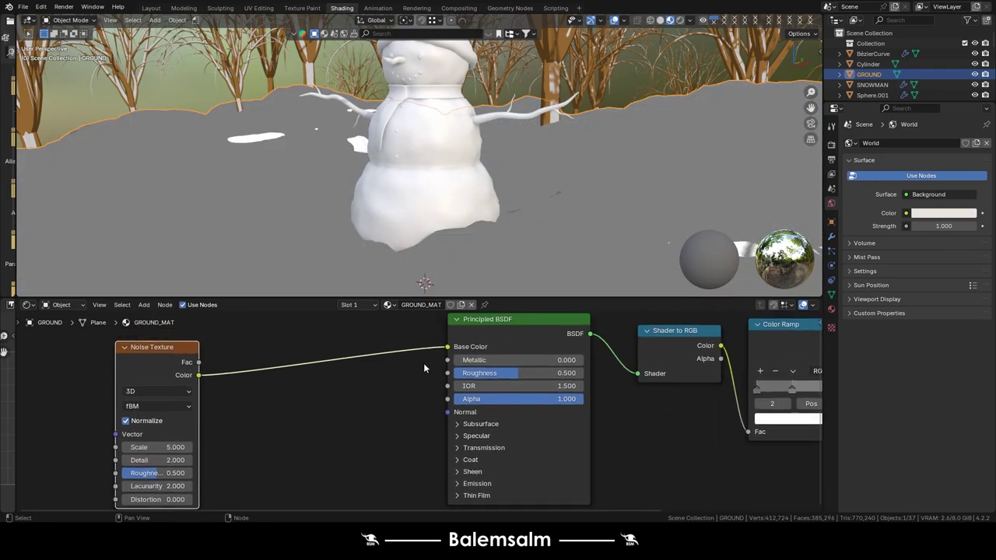
{"action": "scroll", "coordinate": [326, 366], "scroll_direction": "up", "scroll_amount": 2}
{"action": "middle_click_drag", "start_coordinate": [262, 353], "coordinate": [418, 353]}
{"action": "scroll", "coordinate": [418, 353], "scroll_direction": "down", "scroll_amount": 2}
{"action": "middle_click_drag", "start_coordinate": [433, 412], "coordinate": [343, 401]}
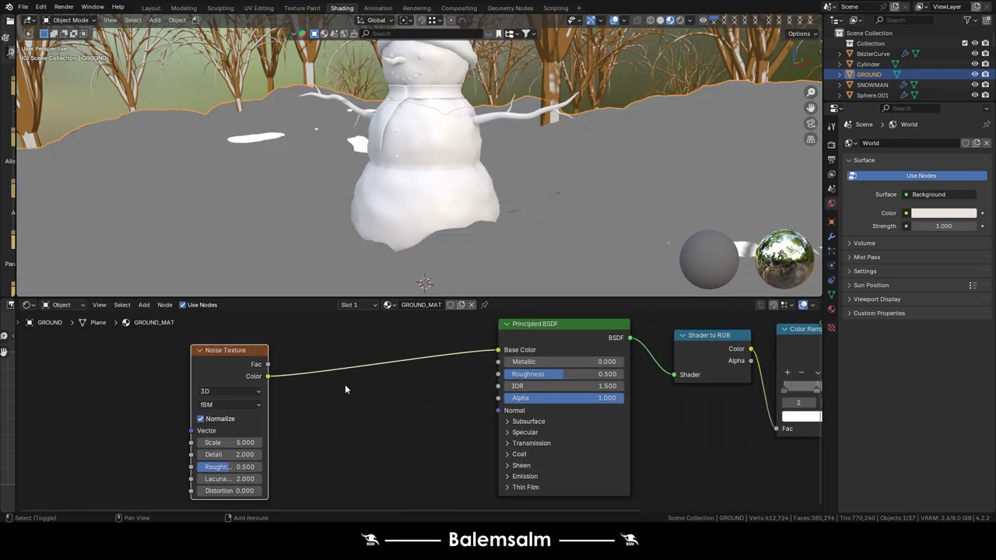
Insert a Color Ramp between the Noise Texture and the Principled BSDF.
{"action": "key", "text": "shift+a"}
{"action": "left_click", "coordinate": [341, 385]}
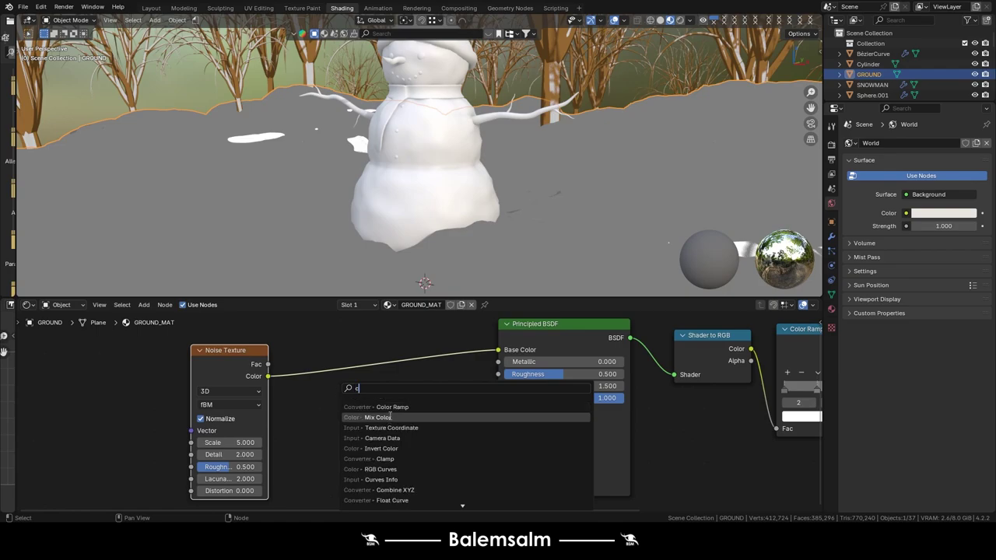
{"action": "left_click", "coordinate": [377, 417]}
{"action": "left_click", "coordinate": [339, 403]}
{"action": "scroll", "coordinate": [338, 404], "scroll_direction": "up", "scroll_amount": 2}
{"action": "scroll", "coordinate": [326, 413], "scroll_direction": "up", "scroll_amount": 1}
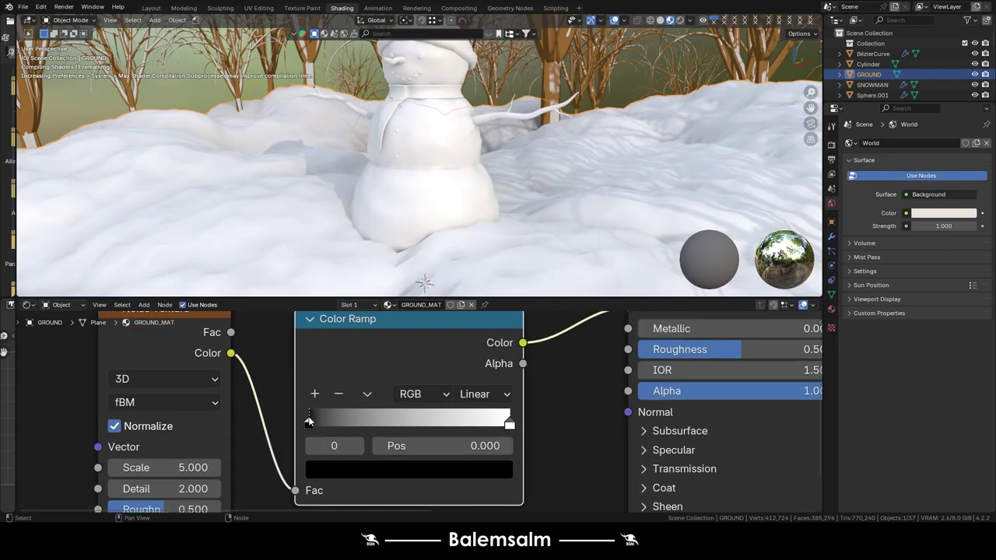
Move the ramp's black stop to about 0.145 and white stop to 0.573 for patchy snow.
{"action": "left_click_drag", "start_coordinate": [309, 424], "coordinate": [420, 424]}
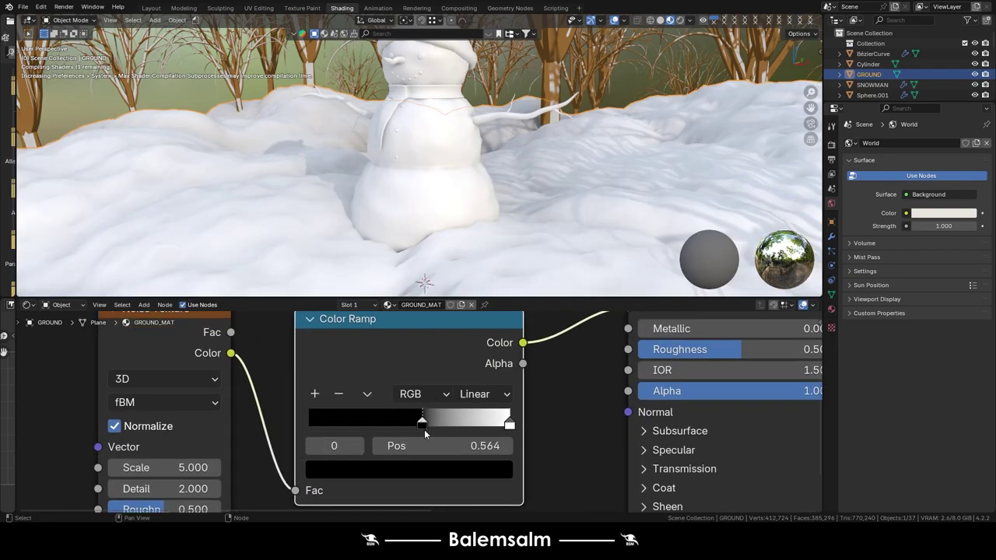
{"action": "scroll", "coordinate": [568, 367], "scroll_direction": "down", "scroll_amount": 1}
{"action": "scroll", "coordinate": [568, 367], "scroll_direction": "down", "scroll_amount": 1}
{"action": "scroll", "coordinate": [560, 222], "scroll_direction": "down", "scroll_amount": 5}
{"action": "middle_click_drag", "start_coordinate": [560, 241], "coordinate": [565, 219]}
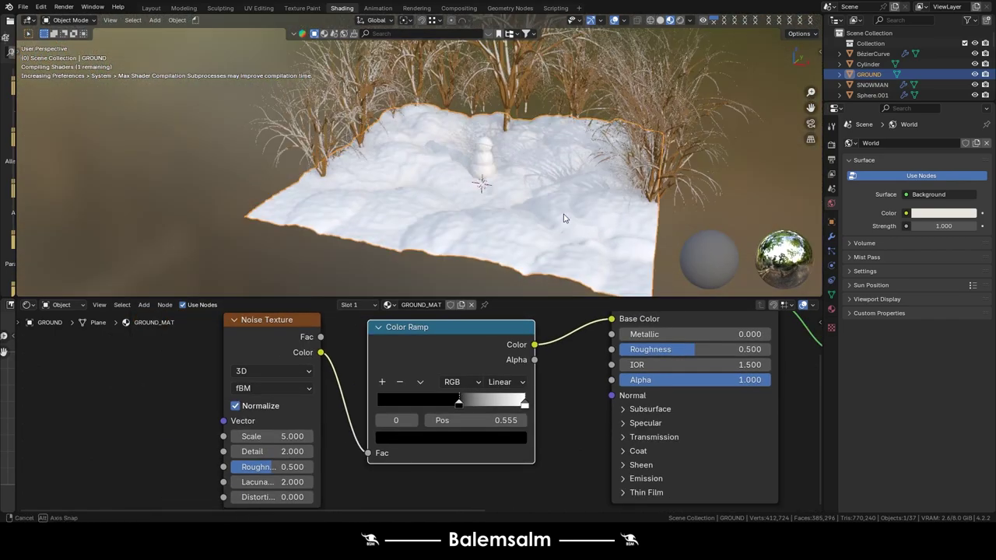
{"action": "scroll", "coordinate": [544, 210], "scroll_direction": "up", "scroll_amount": 3}
{"action": "scroll", "coordinate": [535, 201], "scroll_direction": "up", "scroll_amount": 3}
{"action": "mouse_move", "coordinate": [459, 403]}
{"action": "left_mouse_down"}
{"action": "mouse_move", "coordinate": [383, 403]}
{"action": "mouse_move", "coordinate": [399, 403]}
{"action": "left_mouse_up"}
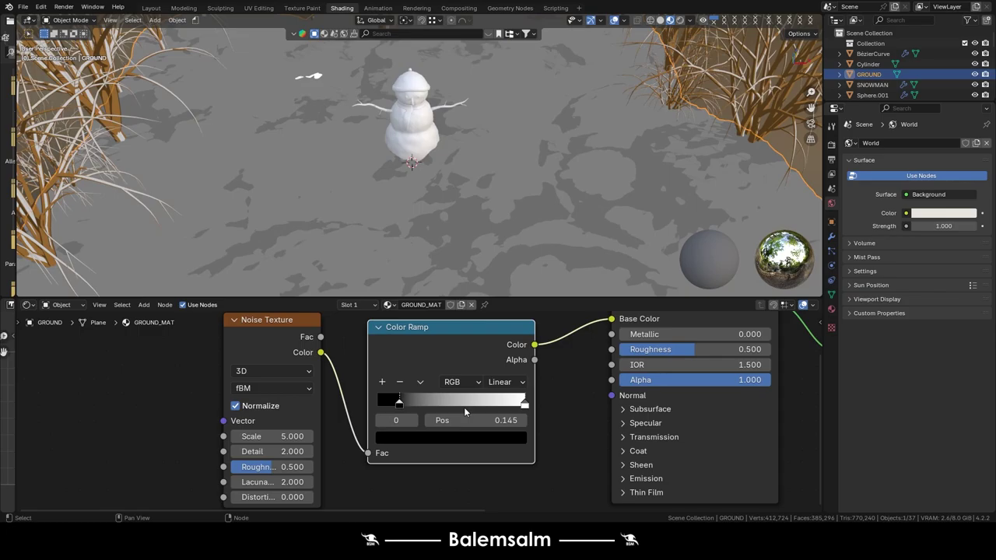
{"action": "mouse_move", "coordinate": [525, 405]}
{"action": "left_mouse_down"}
{"action": "mouse_move", "coordinate": [458, 403]}
{"action": "mouse_move", "coordinate": [467, 403]}
{"action": "left_mouse_up"}
{"action": "scroll", "coordinate": [438, 132], "scroll_direction": "down", "scroll_amount": 3}
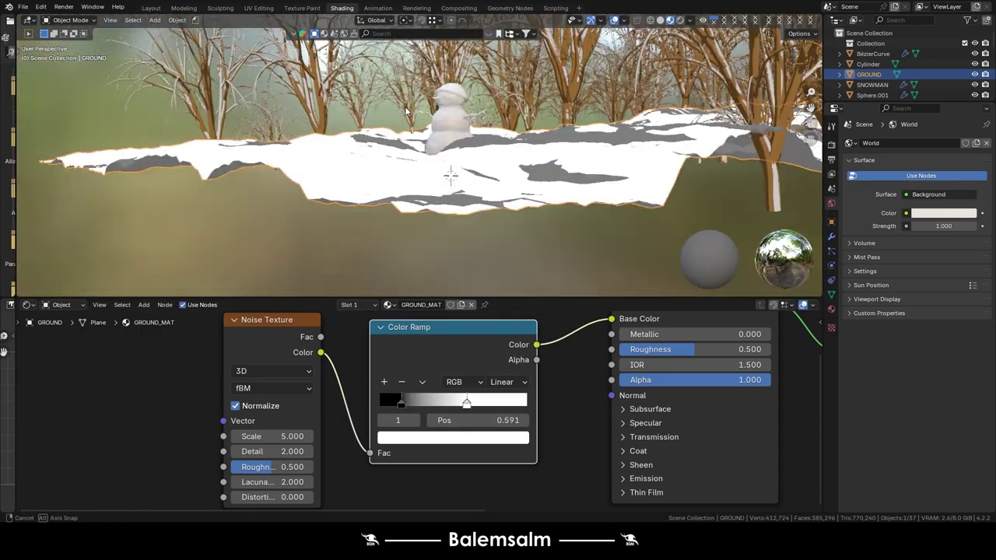
{"action": "scroll", "coordinate": [439, 132], "scroll_direction": "up", "scroll_amount": 3}
{"action": "scroll", "coordinate": [438, 132], "scroll_direction": "up", "scroll_amount": 2}
{"action": "scroll", "coordinate": [438, 132], "scroll_direction": "up", "scroll_amount": 4}
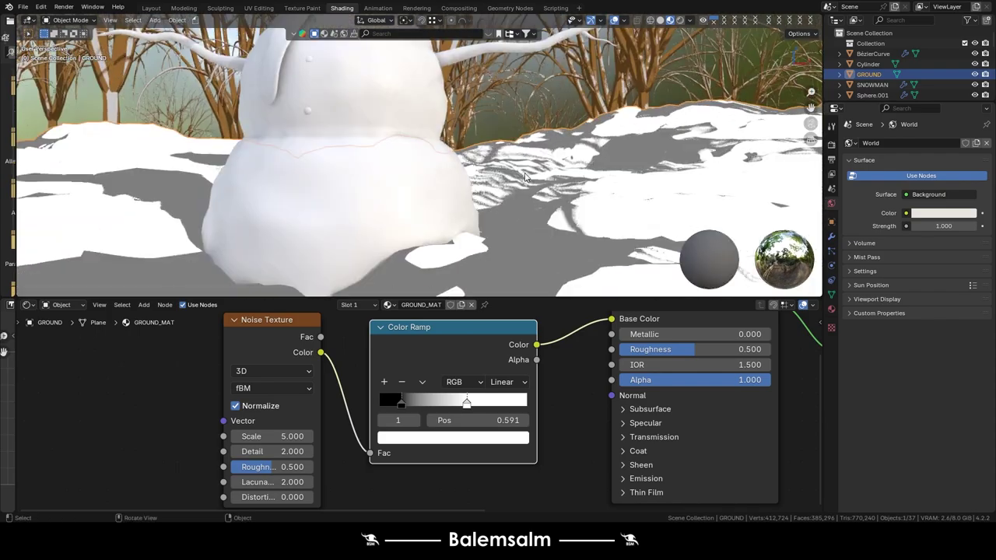
{"action": "left_click_drag", "start_coordinate": [467, 403], "coordinate": [468, 403]}
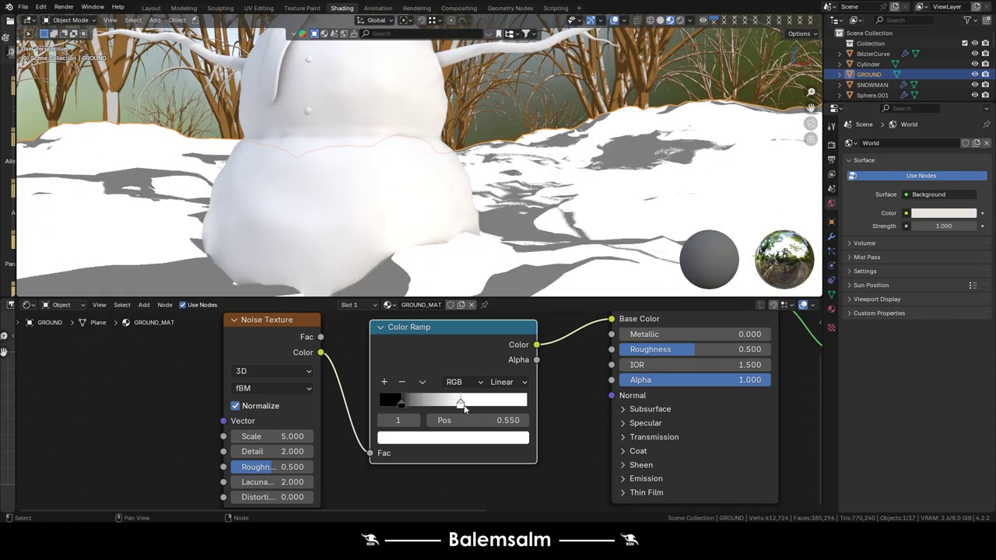
{"action": "scroll", "coordinate": [467, 156], "scroll_direction": "down", "scroll_amount": 5}
{"action": "scroll", "coordinate": [467, 155], "scroll_direction": "up", "scroll_amount": 2}
{"action": "scroll", "coordinate": [466, 155], "scroll_direction": "up", "scroll_amount": 2}
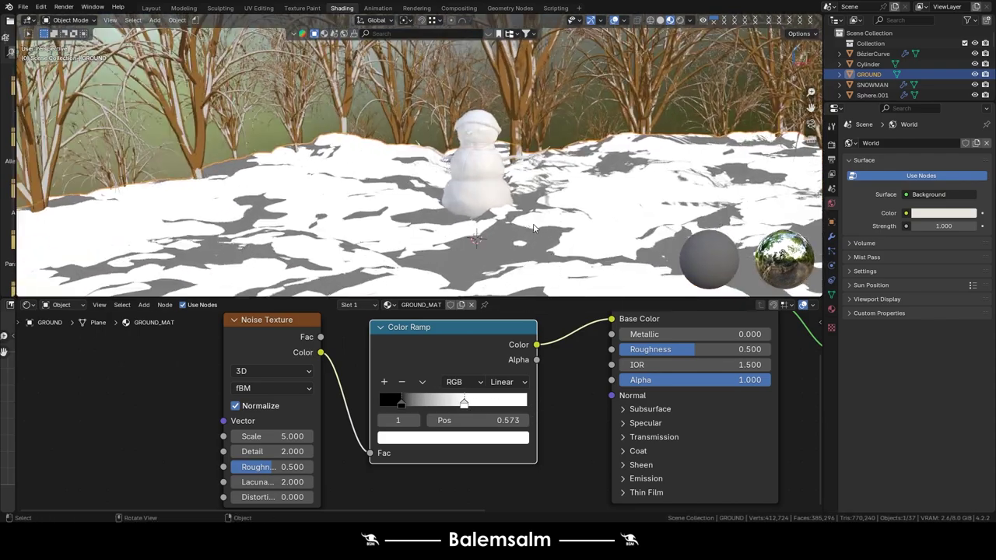
{"action": "mouse_move", "coordinate": [725, 399]}
{"action": "middle_mouse_down"}
{"action": "mouse_move", "coordinate": [626, 434]}
{"action": "mouse_move", "coordinate": [377, 464]}
{"action": "middle_mouse_up"}
Lighten the toon ramp's dark grey stops, darkest to Value 0.291, and copy the toon nodes.
{"action": "left_click", "coordinate": [669, 441]}
{"action": "left_click", "coordinate": [684, 469]}
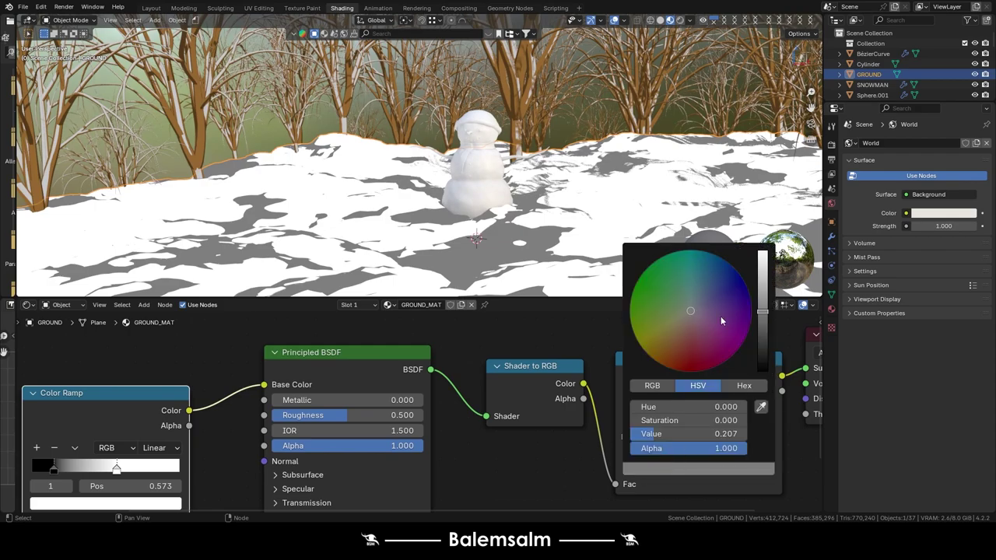
{"action": "left_click_drag", "start_coordinate": [763, 311], "coordinate": [763, 294]}
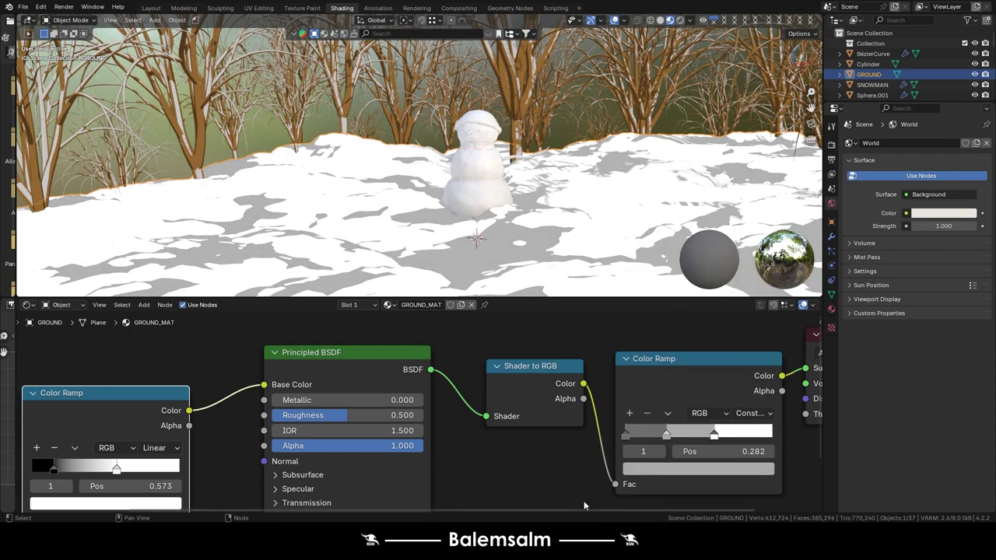
{"action": "left_click", "coordinate": [625, 435]}
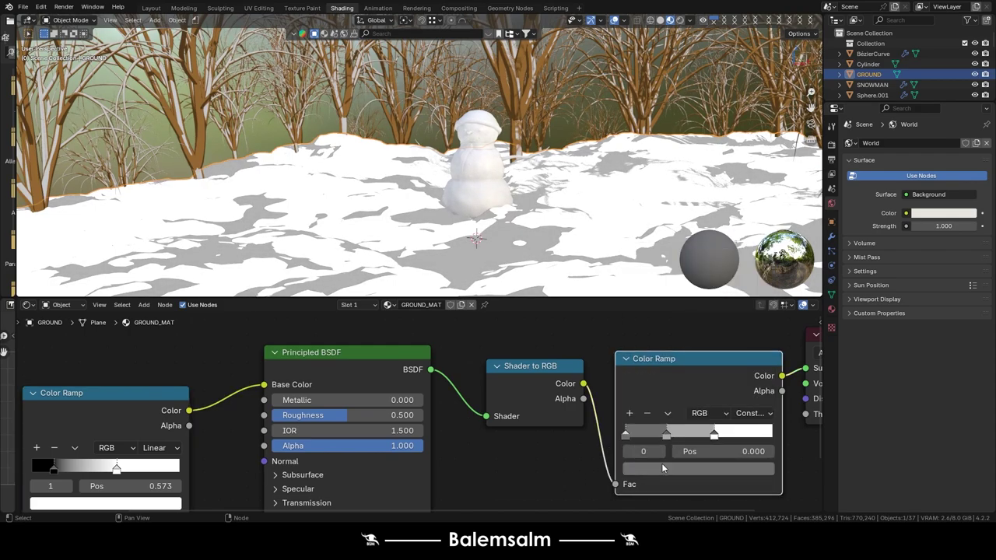
{"action": "left_click", "coordinate": [662, 466]}
{"action": "left_click_drag", "start_coordinate": [763, 272], "coordinate": [764, 298]}
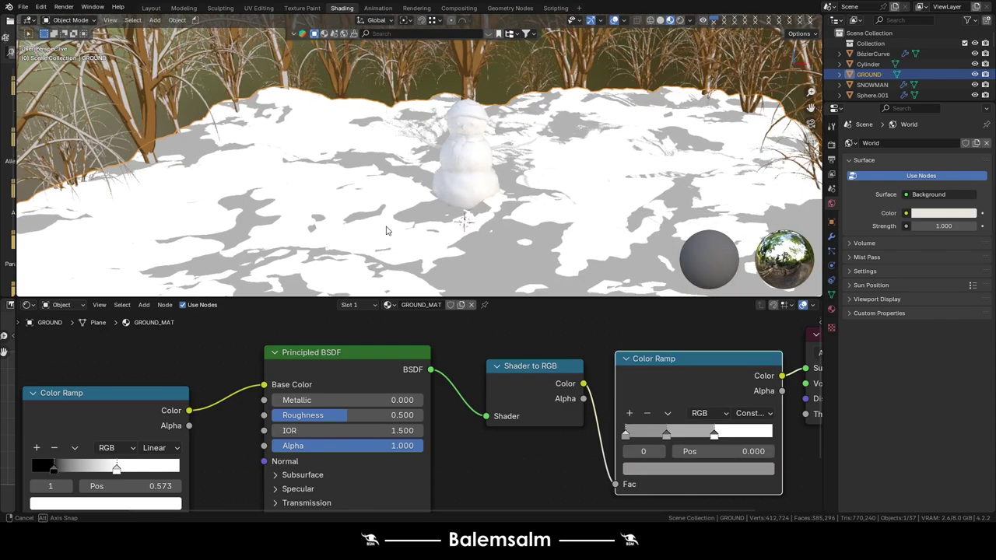
{"action": "left_click", "coordinate": [702, 468]}
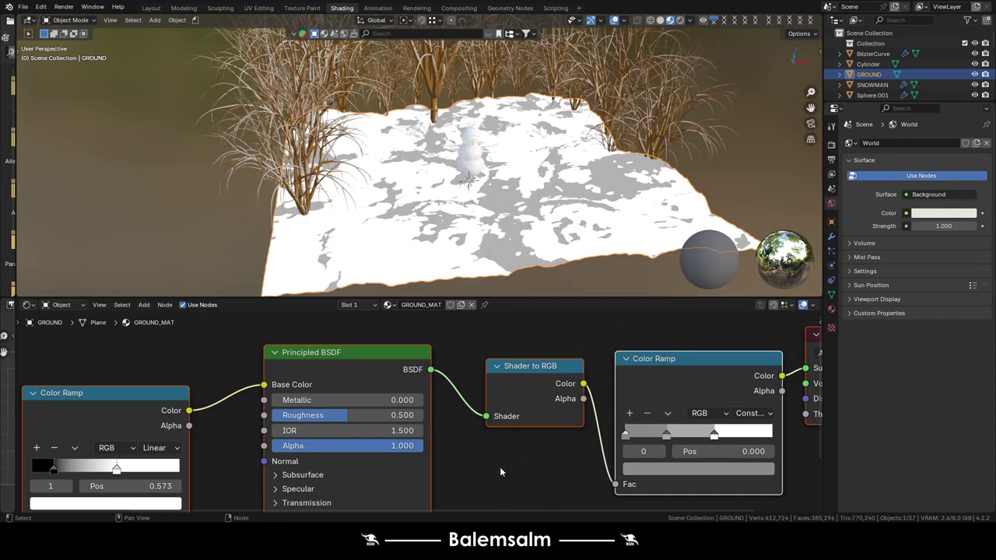
{"action": "key", "text": "l"}
{"action": "key", "text": "l"}
{"action": "scroll", "coordinate": [487, 187], "scroll_direction": "up", "scroll_amount": 5}
Add a new snowman material, paste the copied toon nodes, and name it SNOWMANMAT.
{"action": "scroll", "coordinate": [487, 187], "scroll_direction": "up", "scroll_amount": 5}
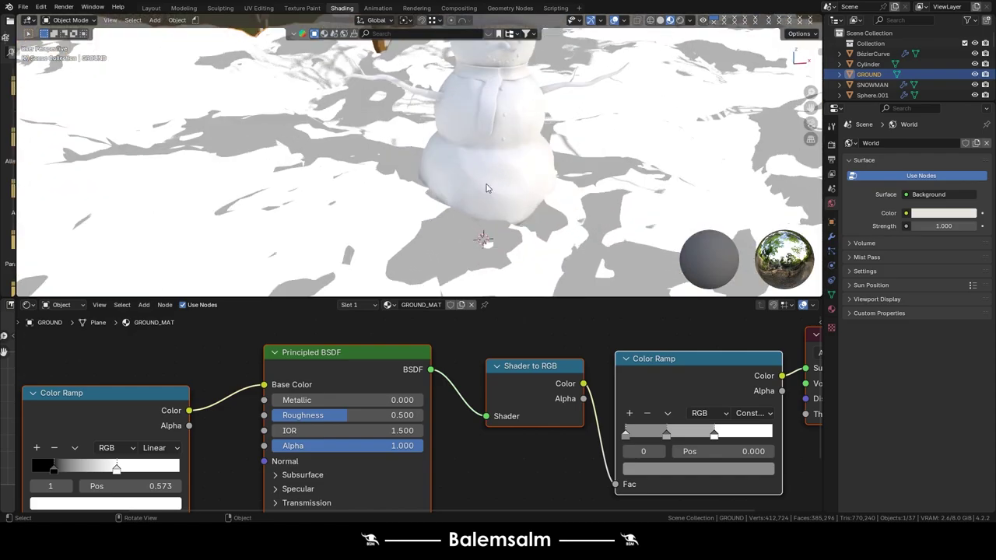
{"action": "left_click", "coordinate": [487, 187]}
{"action": "middle_click_drag", "start_coordinate": [501, 263], "coordinate": [421, 247]}
{"action": "left_click", "coordinate": [442, 304]}
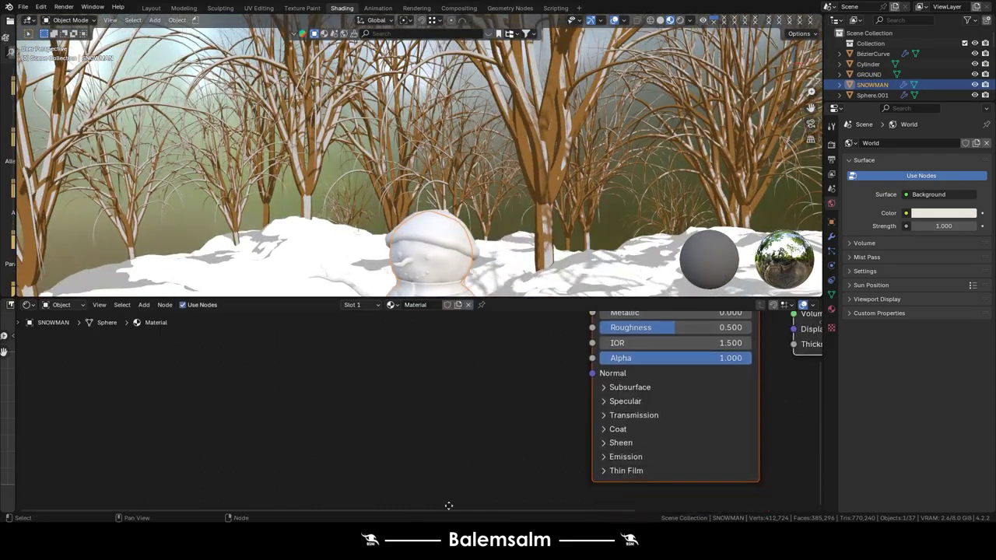
{"action": "key", "text": "ctrl+v"}
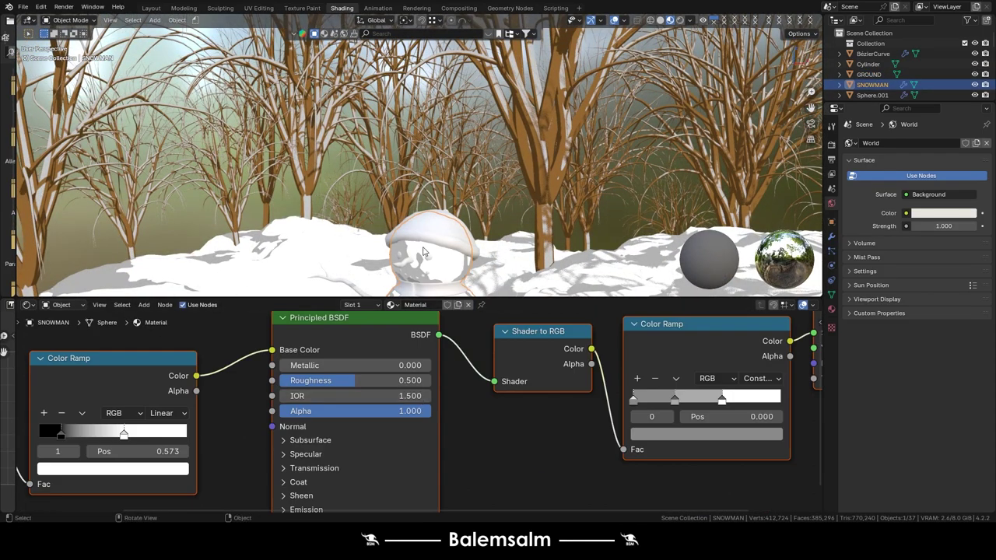
{"action": "scroll", "coordinate": [405, 284], "scroll_direction": "up", "scroll_amount": 5}
{"action": "scroll", "coordinate": [405, 284], "scroll_direction": "up", "scroll_amount": 3}
{"action": "left_click", "coordinate": [420, 305]}
{"action": "type", "text": "SNOWMAN"}
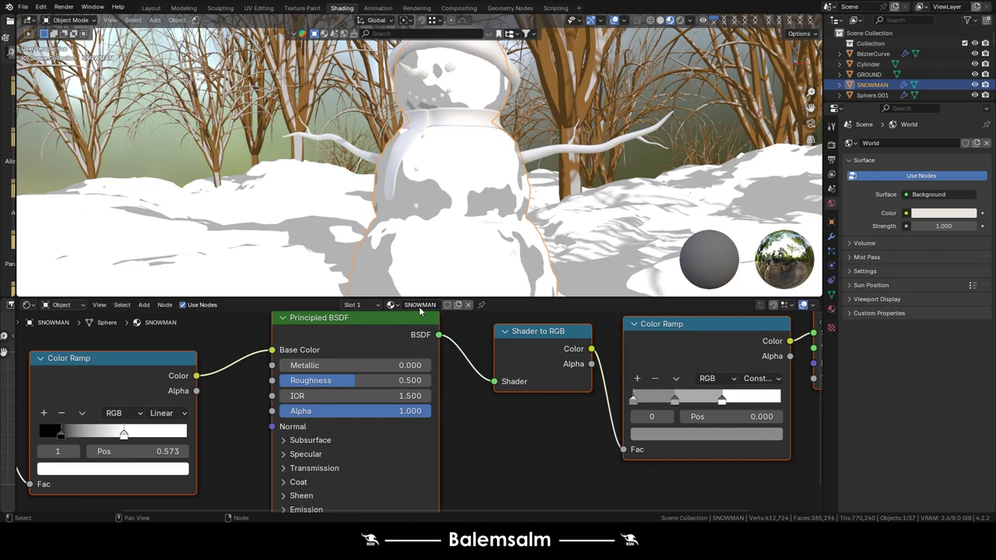
{"action": "left_click", "coordinate": [420, 306]}
{"action": "type", "text": "T"}
{"action": "key", "text": "Return"}
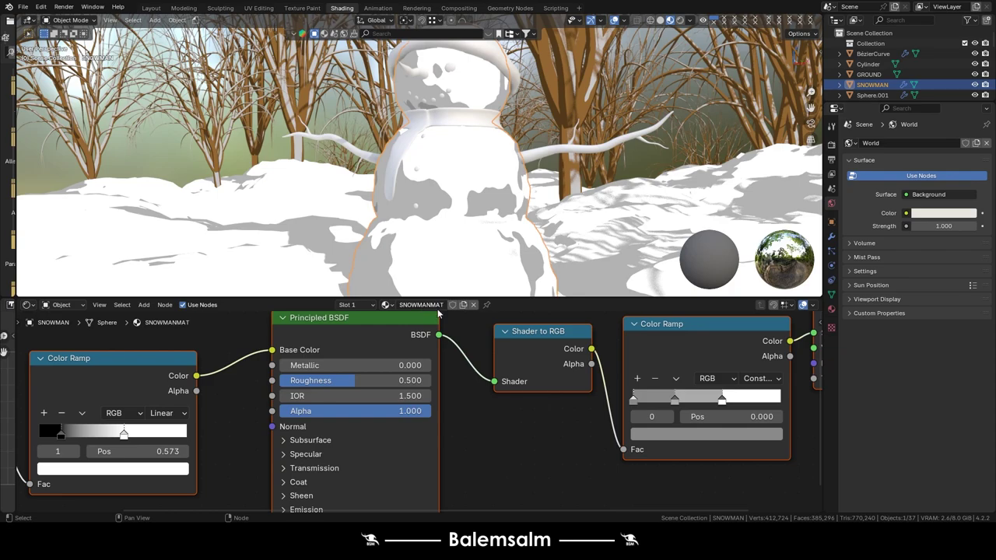
{"action": "middle_click_drag", "start_coordinate": [438, 232], "coordinate": [521, 262]}
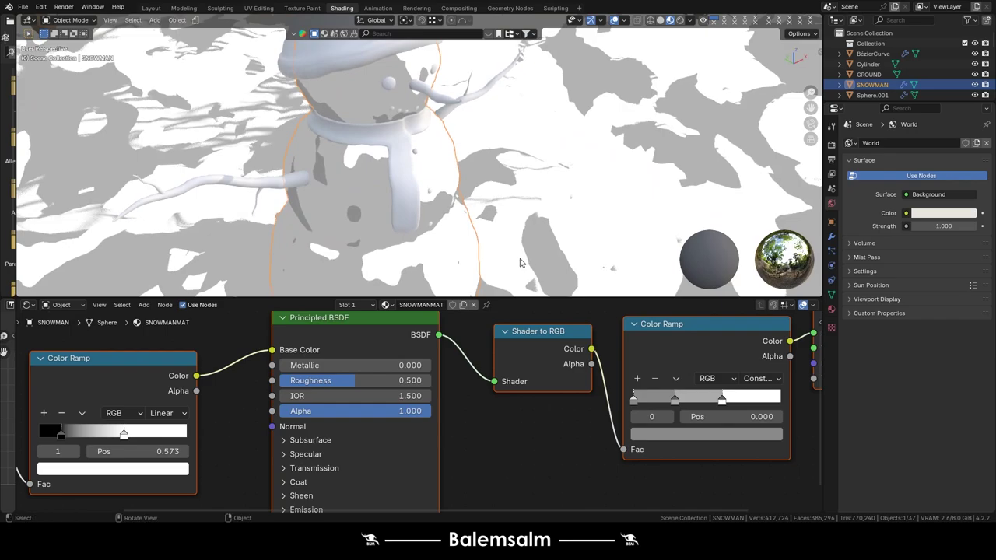
Set the snowman ramp's grey stop Values to 0.162 and 0.428 on the first stop.
{"action": "middle_click_drag", "start_coordinate": [370, 237], "coordinate": [365, 194]}
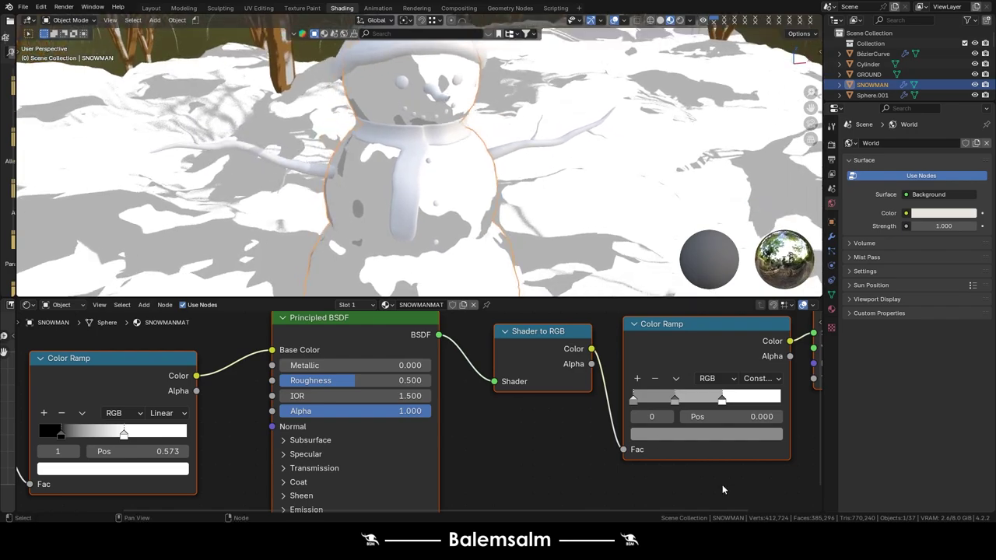
{"action": "left_click", "coordinate": [673, 435]}
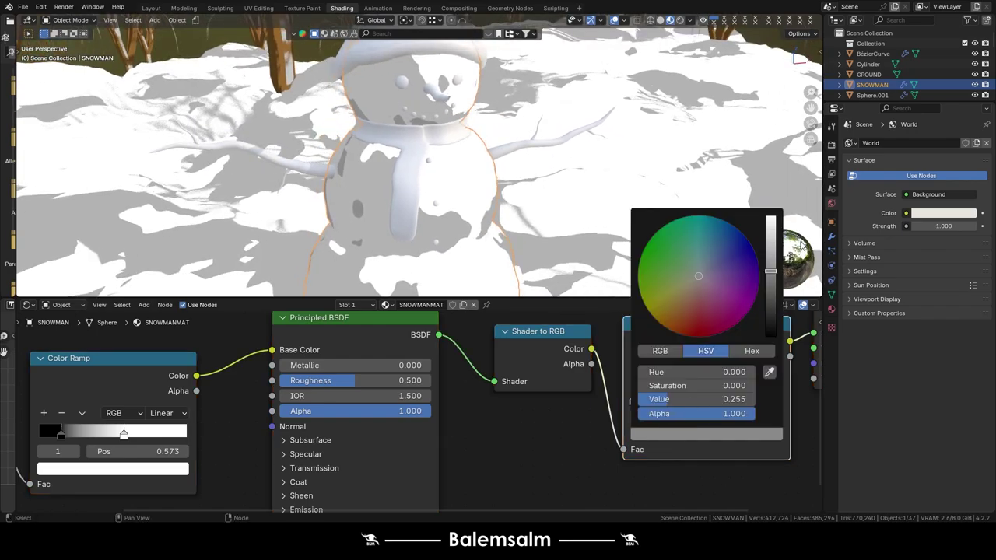
{"action": "left_click_drag", "start_coordinate": [770, 264], "coordinate": [770, 284]}
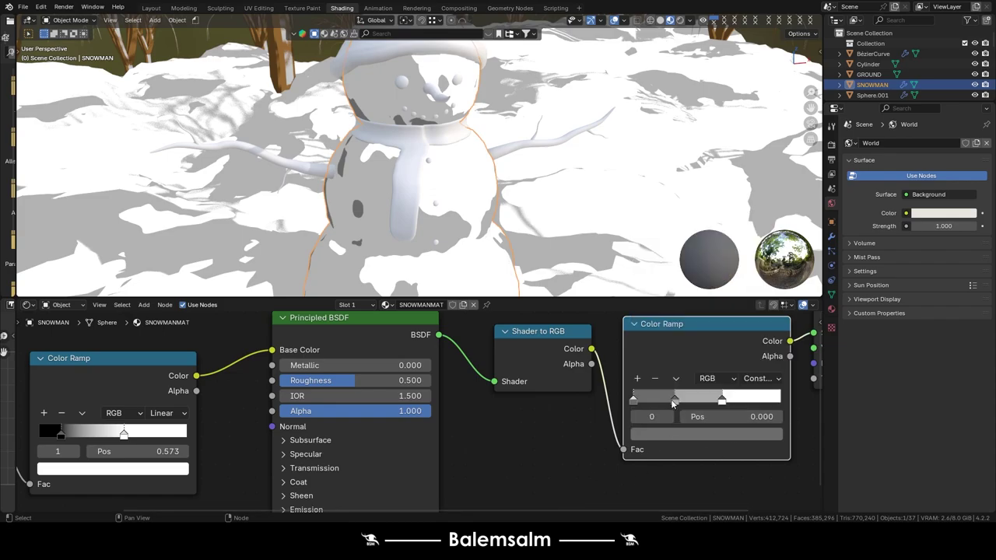
{"action": "left_click", "coordinate": [673, 403]}
{"action": "left_click", "coordinate": [684, 436]}
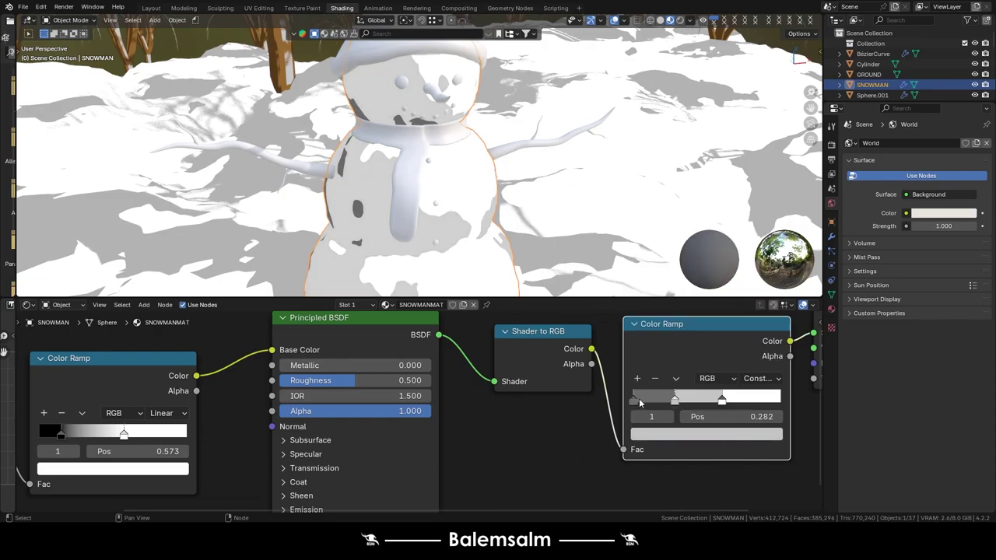
{"action": "left_click", "coordinate": [639, 402]}
{"action": "left_click", "coordinate": [660, 439]}
{"action": "left_click_drag", "start_coordinate": [768, 274], "coordinate": [770, 253]}
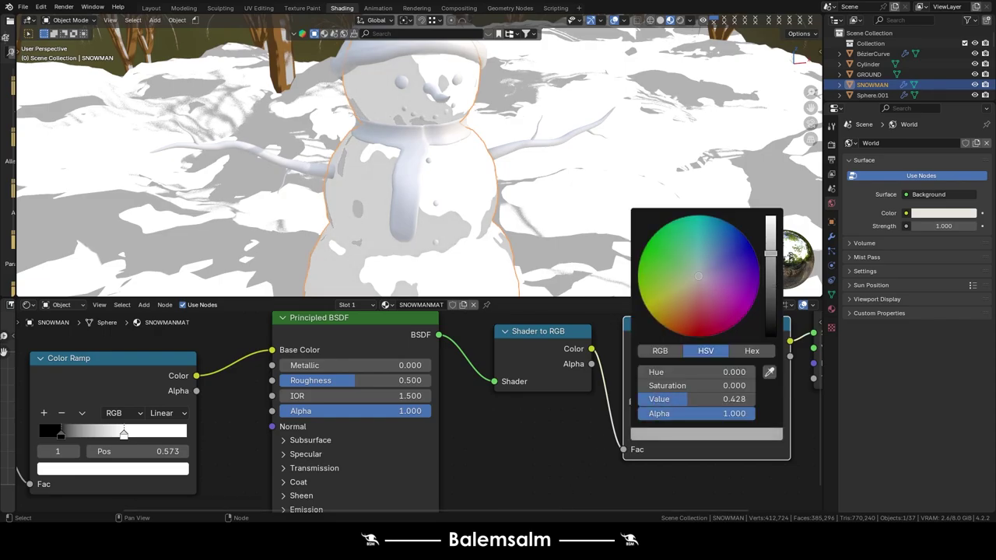
{"action": "mouse_move", "coordinate": [436, 148]}
{"action": "middle_mouse_down"}
{"action": "mouse_move", "coordinate": [256, 193]}
{"action": "mouse_move", "coordinate": [594, 216]}
{"action": "middle_mouse_up"}
{"action": "scroll", "coordinate": [594, 217], "scroll_direction": "up", "scroll_amount": 5}
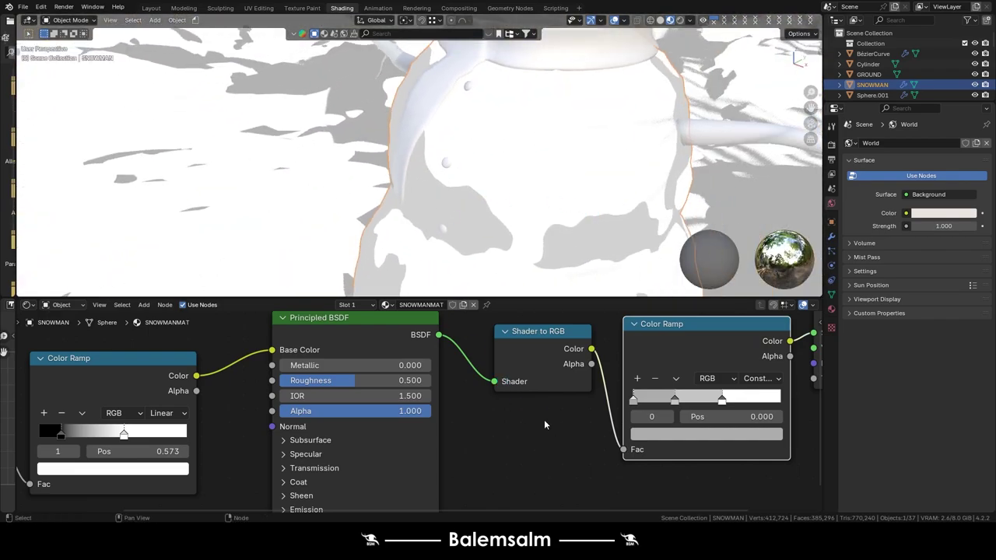
{"action": "scroll", "coordinate": [479, 175], "scroll_direction": "down", "scroll_amount": 5}
{"action": "scroll", "coordinate": [479, 175], "scroll_direction": "up", "scroll_amount": 3}
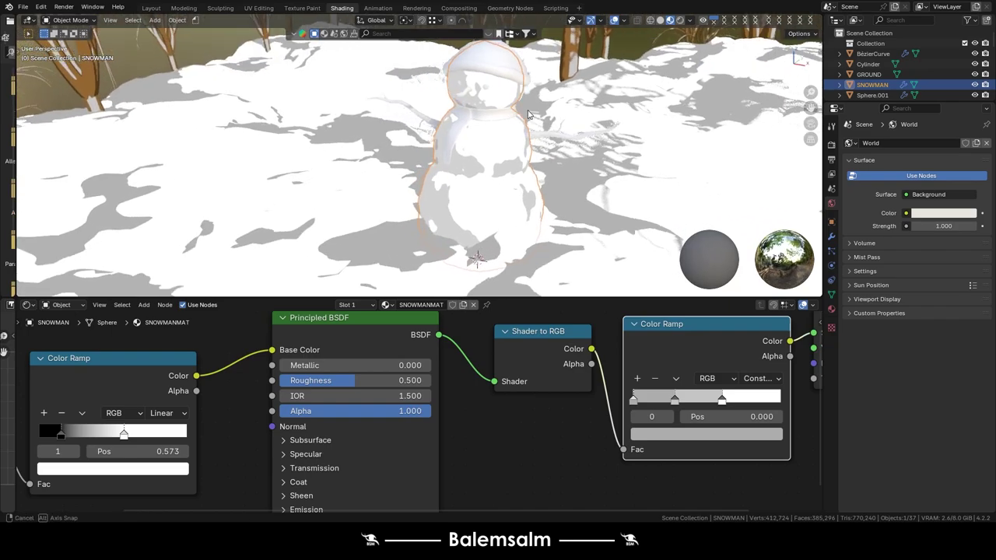
{"action": "scroll", "coordinate": [483, 88], "scroll_direction": "up", "scroll_amount": 2}
In Edit Mode on the BézierCurve nose object, shrink the nose-tip edge loop to a point.
{"action": "left_click", "coordinate": [453, 112]}
{"action": "scroll", "coordinate": [453, 112], "scroll_direction": "up", "scroll_amount": 3}
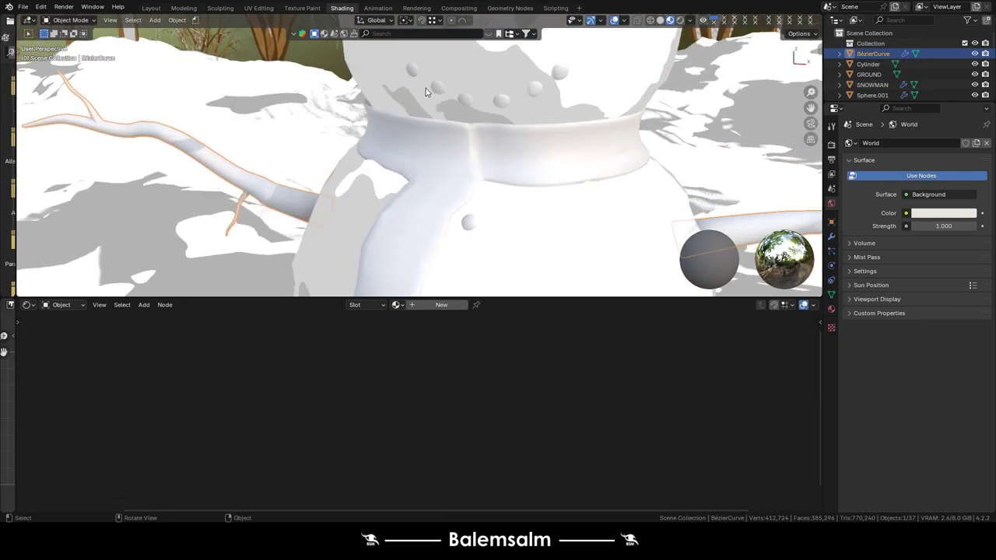
{"action": "middle_click_drag", "start_coordinate": [425, 88], "coordinate": [462, 120]}
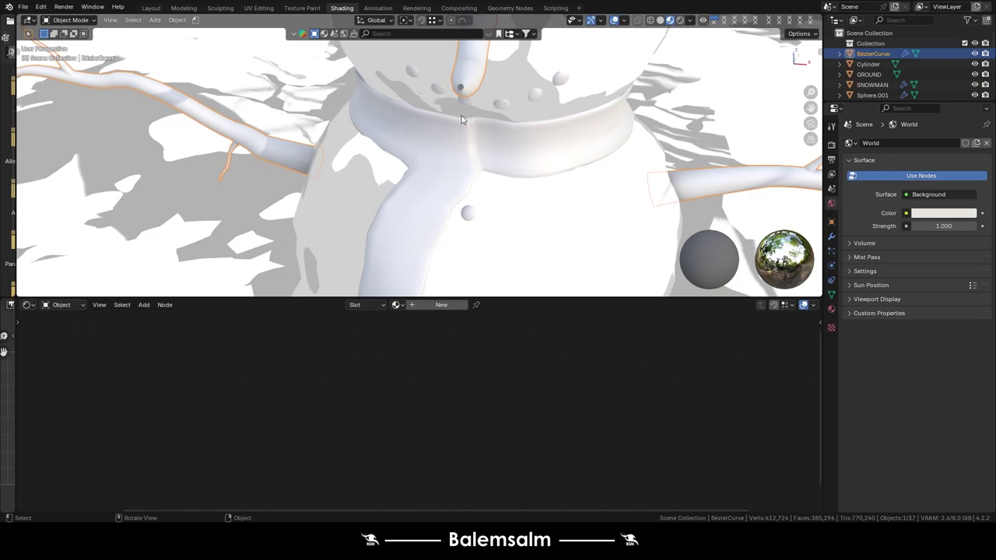
{"action": "middle_click_drag", "start_coordinate": [461, 119], "coordinate": [420, 226]}
{"action": "key", "text": "Tab"}
{"action": "scroll", "coordinate": [420, 230], "scroll_direction": "up", "scroll_amount": 3}
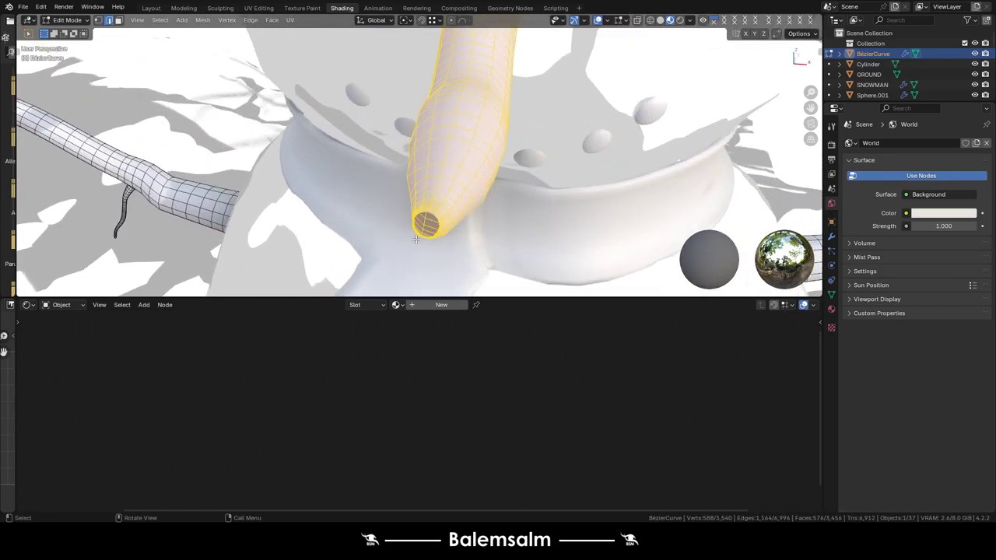
{"action": "left_click", "coordinate": [419, 233], "text": "alt"}
{"action": "key", "text": "s"}
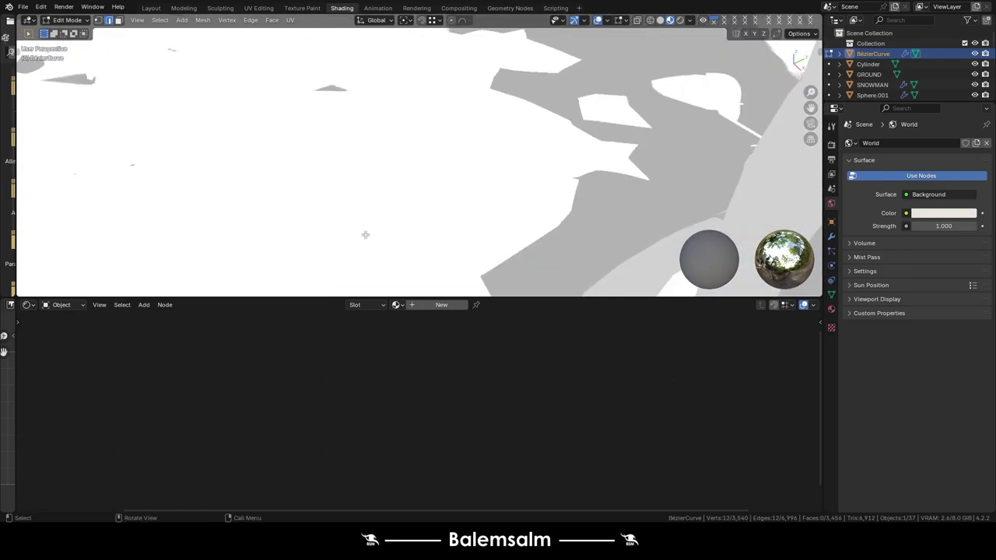
{"action": "left_click", "coordinate": [420, 178]}
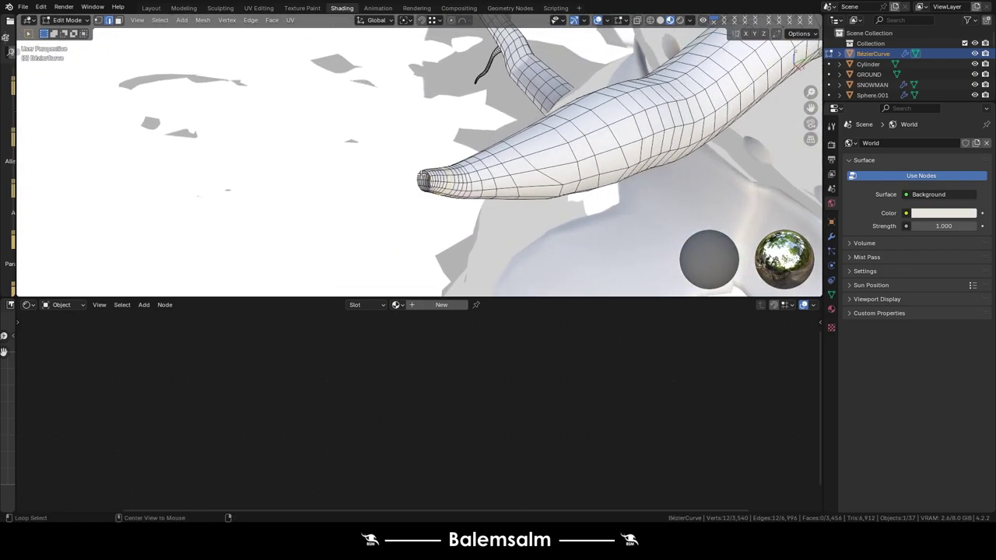
Grid Fill the nose-tip hole, extrude it, and frame the whole snowman.
{"action": "key", "text": "ctrl+f"}
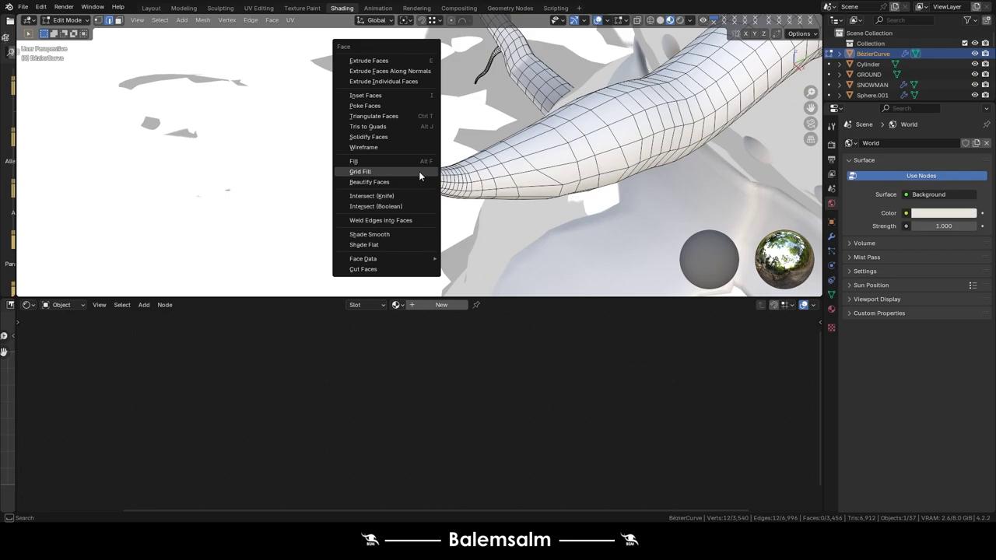
{"action": "left_click", "coordinate": [418, 171]}
{"action": "key", "text": "ctrl+1"}
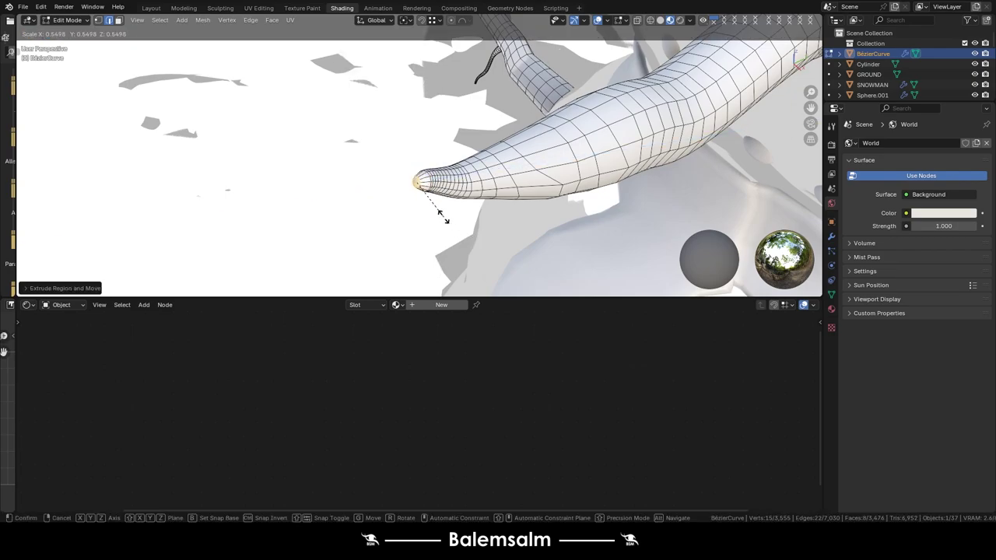
{"action": "key", "text": "Tab"}
{"action": "key", "text": "KP_Decimal"}
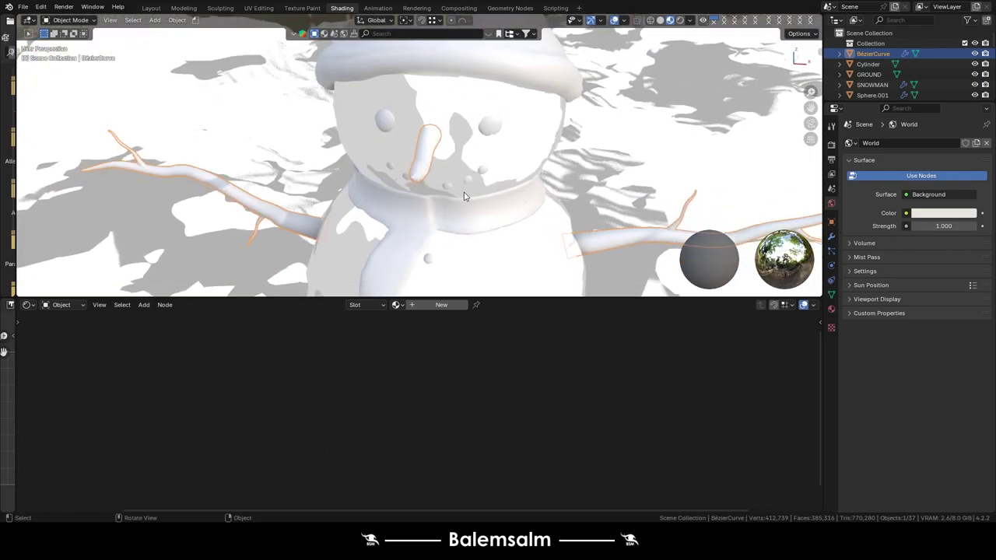
Re-enter Edit Mode with X-ray on and select the whole nose mesh.
{"action": "key", "text": "Tab"}
{"action": "key", "text": "alt+z"}
{"action": "key", "text": "ctrl+l"}
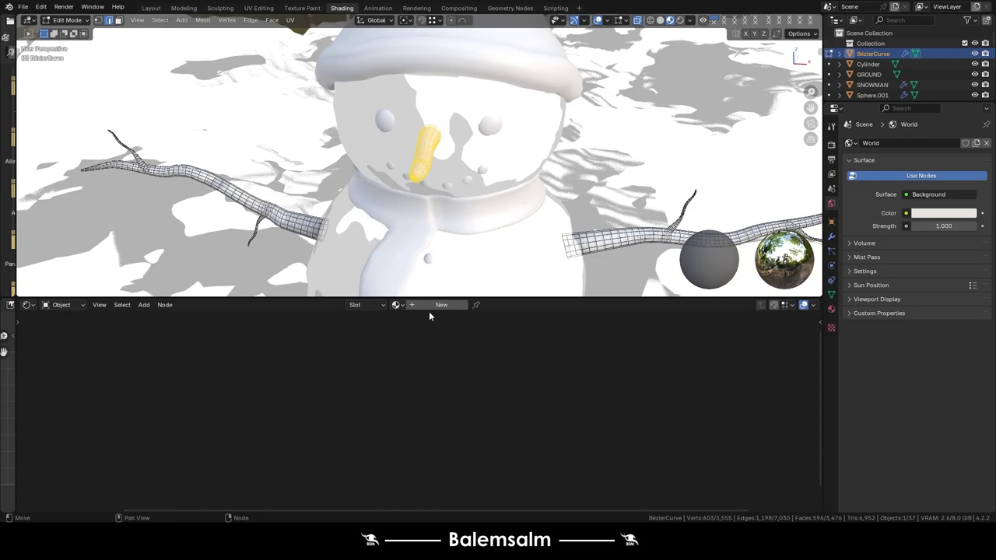
Add a new material, ETC_MAT, and replace its default nodes with the copied toon shading nodes.
{"action": "left_click", "coordinate": [438, 305]}
{"action": "type", "text": "ETC_MAT"}
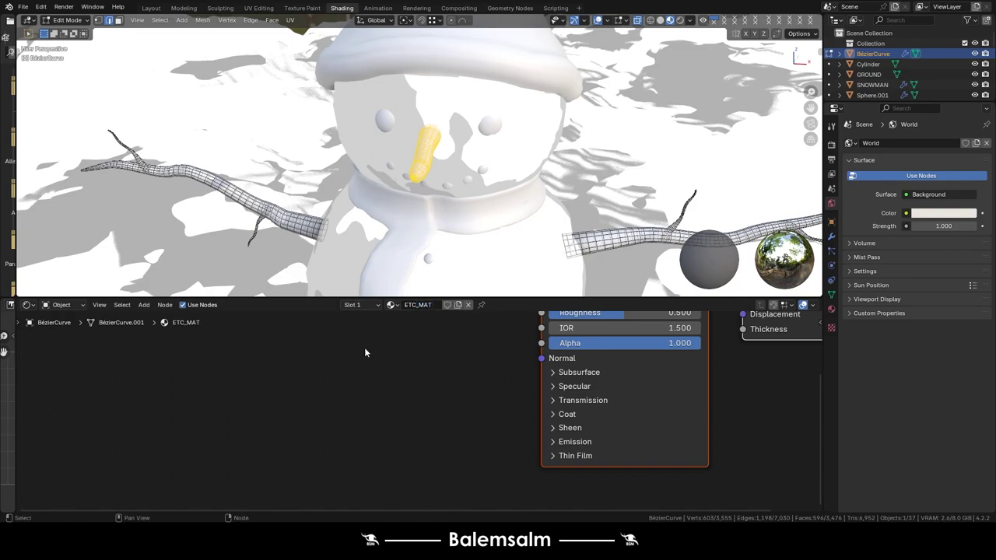
{"action": "key", "text": "Home"}
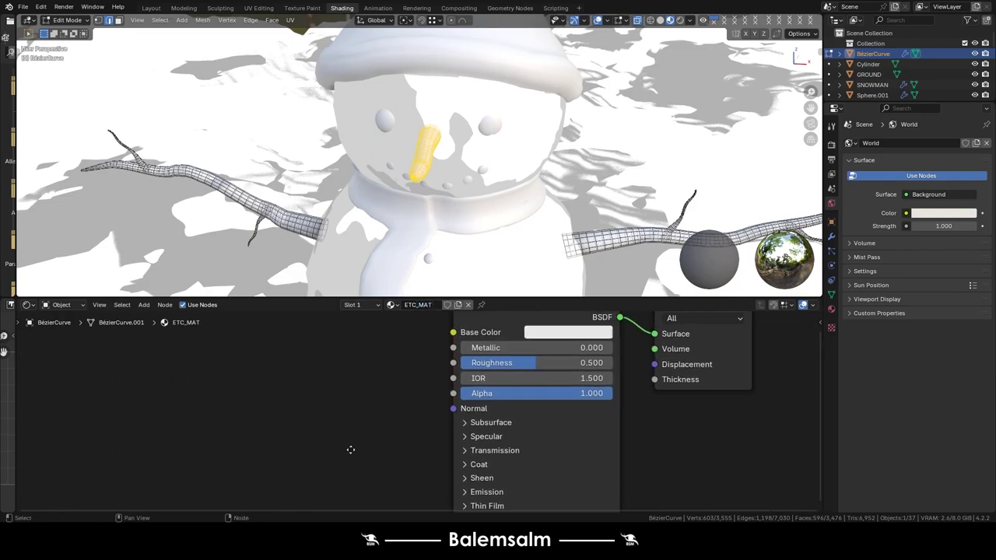
{"action": "left_click_drag", "start_coordinate": [242, 330], "coordinate": [658, 478]}
{"action": "key", "text": "x"}
{"action": "key", "text": "ctrl+z"}
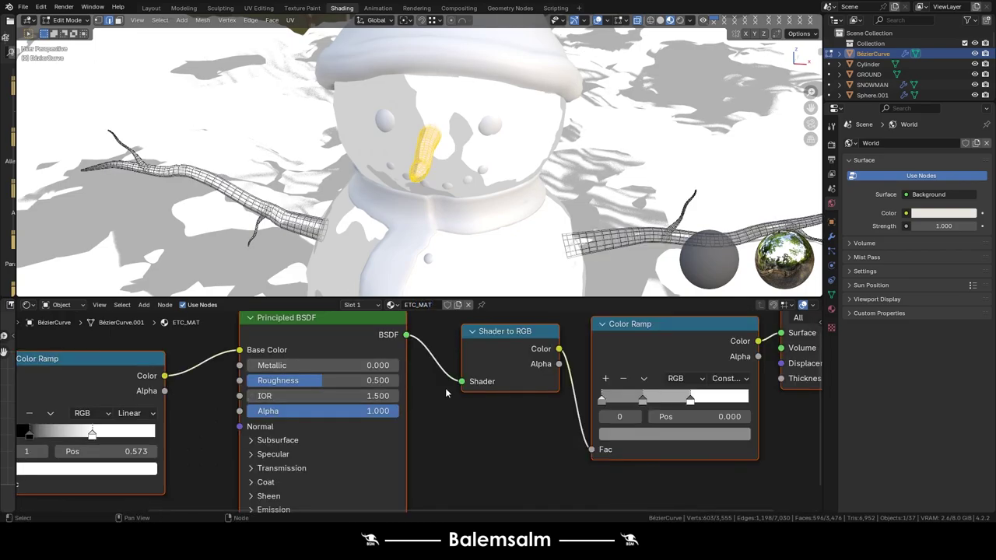
{"action": "scroll", "coordinate": [468, 409], "scroll_direction": "up", "scroll_amount": 2}
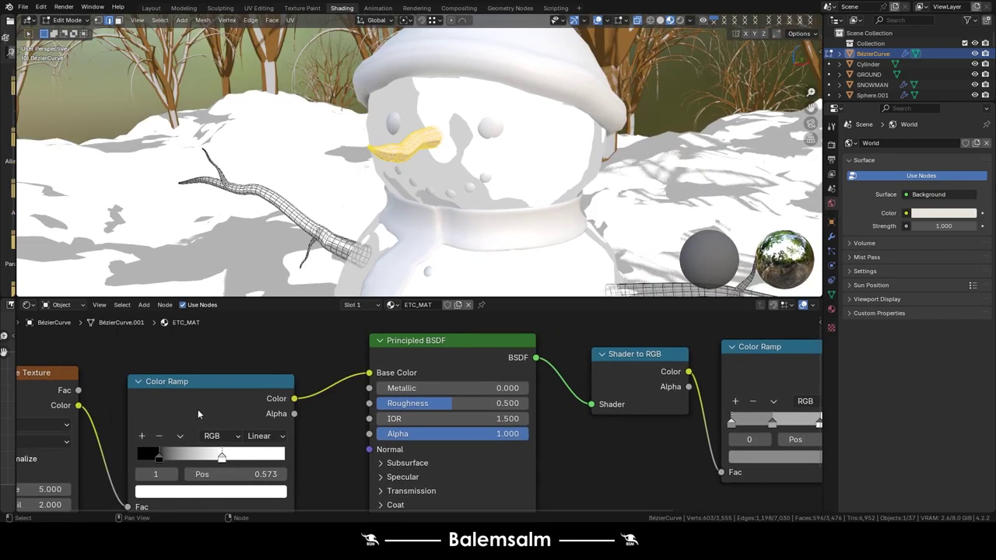
Remove the Noise Texture and the leftover Color Ramp node from ETC_MAT.
{"action": "left_click", "coordinate": [47, 376]}
{"action": "key", "text": "x"}
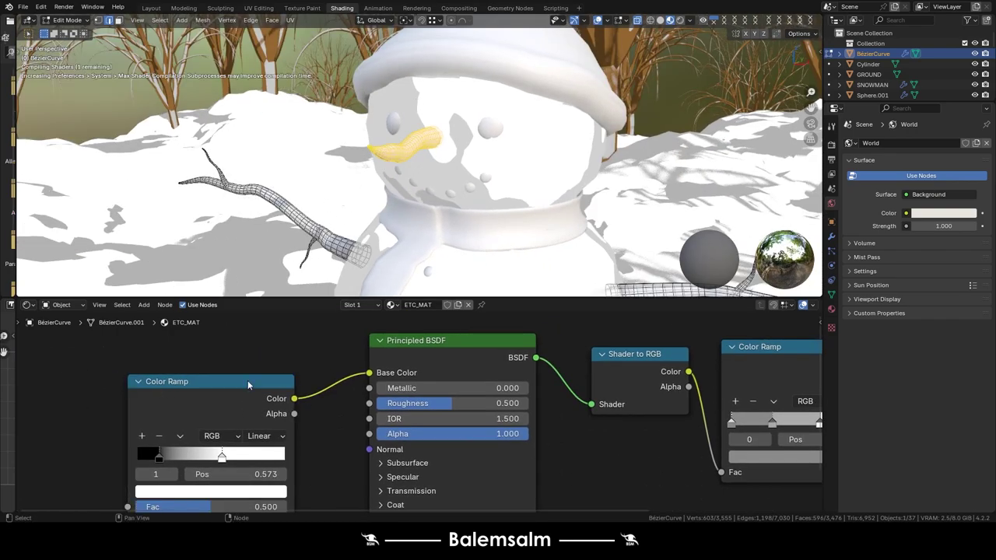
{"action": "key", "text": "x"}
{"action": "scroll", "coordinate": [482, 233], "scroll_direction": "up", "scroll_amount": 3}
{"action": "key", "text": "Tab"}
Set the first Color Ramp stop to brown for the darkest toon band.
{"action": "mouse_move", "coordinate": [487, 258]}
{"action": "middle_mouse_down"}
{"action": "mouse_move", "coordinate": [478, 241]}
{"action": "mouse_move", "coordinate": [403, 225]}
{"action": "middle_mouse_up"}
{"action": "mouse_move", "coordinate": [671, 403]}
{"action": "middle_mouse_down"}
{"action": "mouse_move", "coordinate": [407, 411]}
{"action": "mouse_move", "coordinate": [360, 395]}
{"action": "middle_mouse_up"}
{"action": "left_click", "coordinate": [453, 447]}
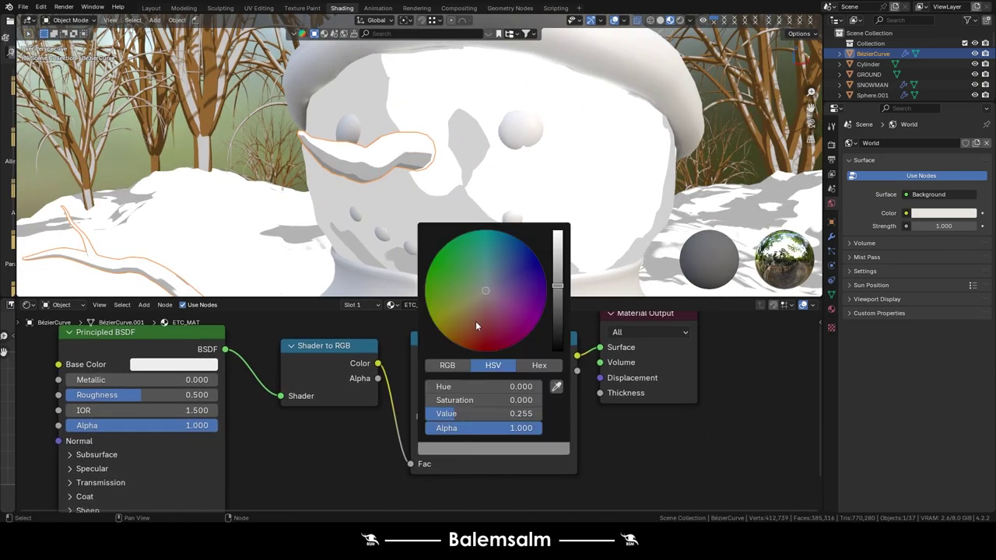
{"action": "left_click_drag", "start_coordinate": [477, 326], "coordinate": [463, 323]}
{"action": "mouse_move", "coordinate": [405, 195]}
{"action": "middle_mouse_down"}
{"action": "mouse_move", "coordinate": [273, 190]}
{"action": "mouse_move", "coordinate": [433, 162]}
{"action": "mouse_move", "coordinate": [407, 181]}
{"action": "middle_mouse_up"}
Isolate the nose and branches in local view and shift the darkest ramp stop toward orange.
{"action": "key", "text": "KP_Divide"}
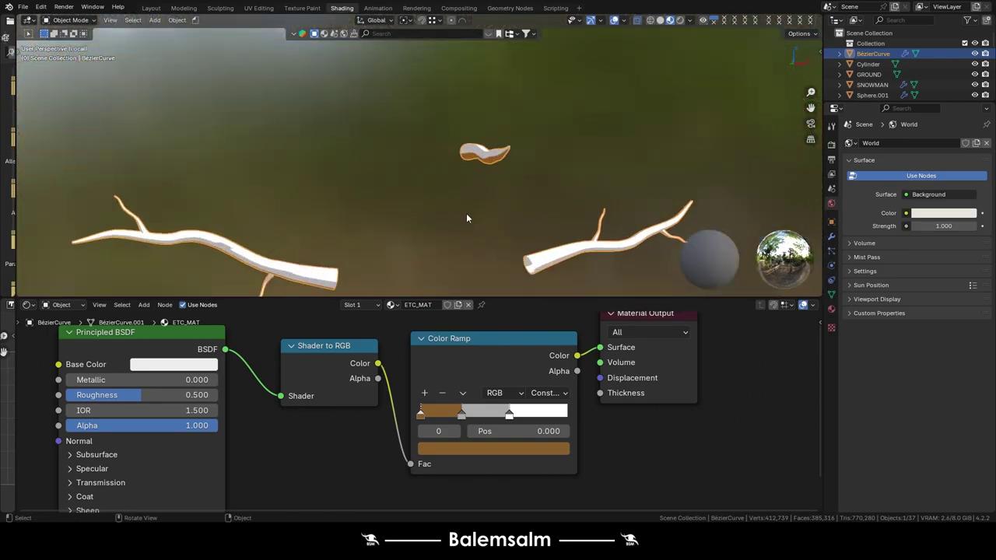
{"action": "mouse_move", "coordinate": [466, 213]}
{"action": "middle_mouse_down"}
{"action": "mouse_move", "coordinate": [454, 171]}
{"action": "mouse_move", "coordinate": [443, 180]}
{"action": "mouse_move", "coordinate": [503, 185]}
{"action": "middle_mouse_up"}
{"action": "scroll", "coordinate": [502, 185], "scroll_direction": "up", "scroll_amount": 3}
{"action": "left_click", "coordinate": [458, 448]}
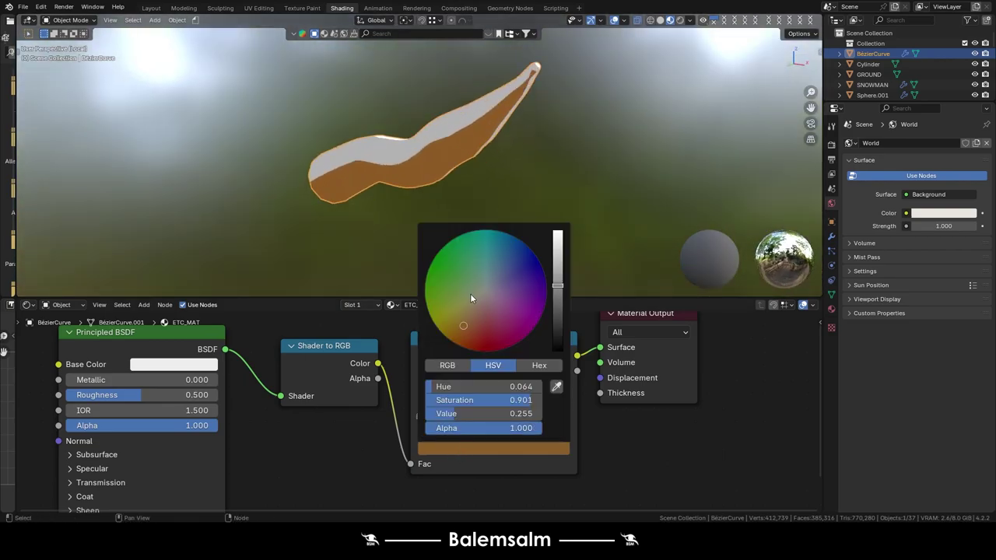
{"action": "mouse_move", "coordinate": [470, 293]}
{"action": "left_mouse_down"}
{"action": "mouse_move", "coordinate": [475, 317]}
{"action": "mouse_move", "coordinate": [445, 333]}
{"action": "left_mouse_up"}
{"action": "left_click_drag", "start_coordinate": [557, 259], "coordinate": [557, 294]}
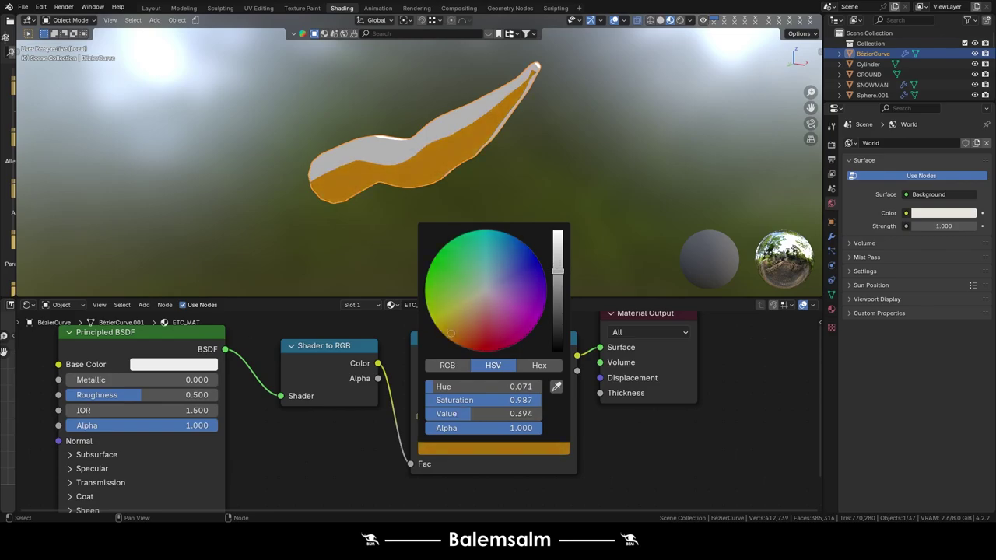
Make the middle ramp stop a brighter orange and fine-tune the darker stop's brightness.
{"action": "left_click", "coordinate": [489, 421]}
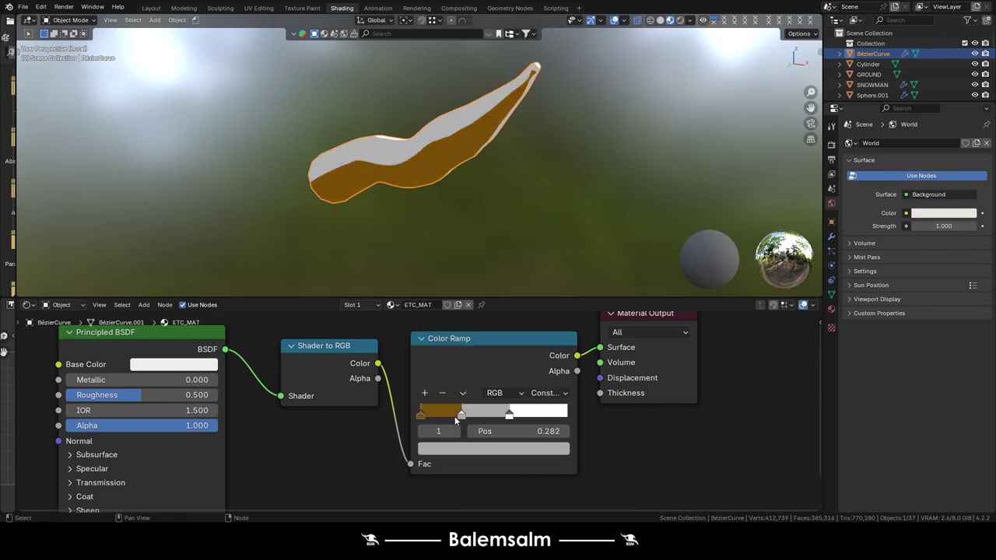
{"action": "left_click", "coordinate": [464, 460]}
{"action": "left_click_drag", "start_coordinate": [467, 320], "coordinate": [465, 316]}
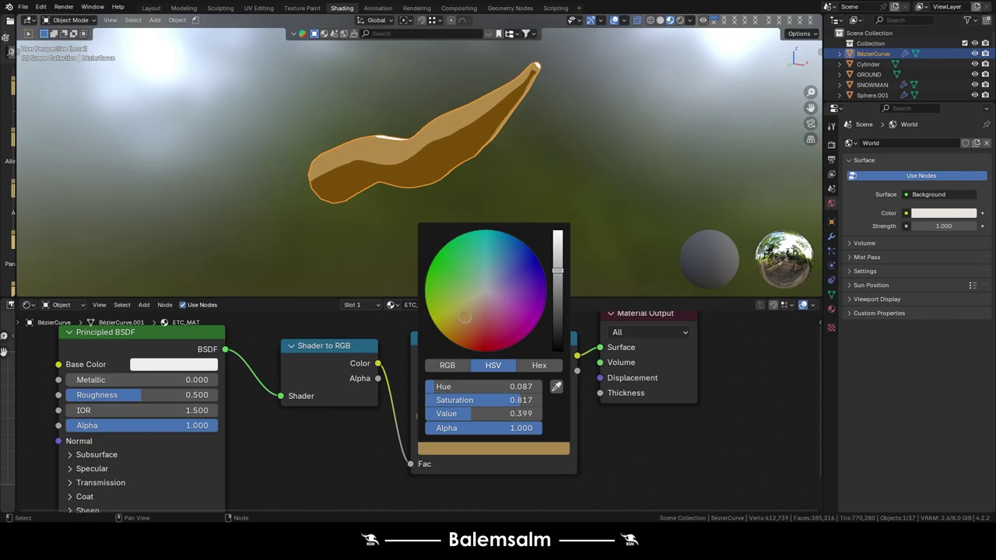
{"action": "left_click_drag", "start_coordinate": [554, 265], "coordinate": [557, 259]}
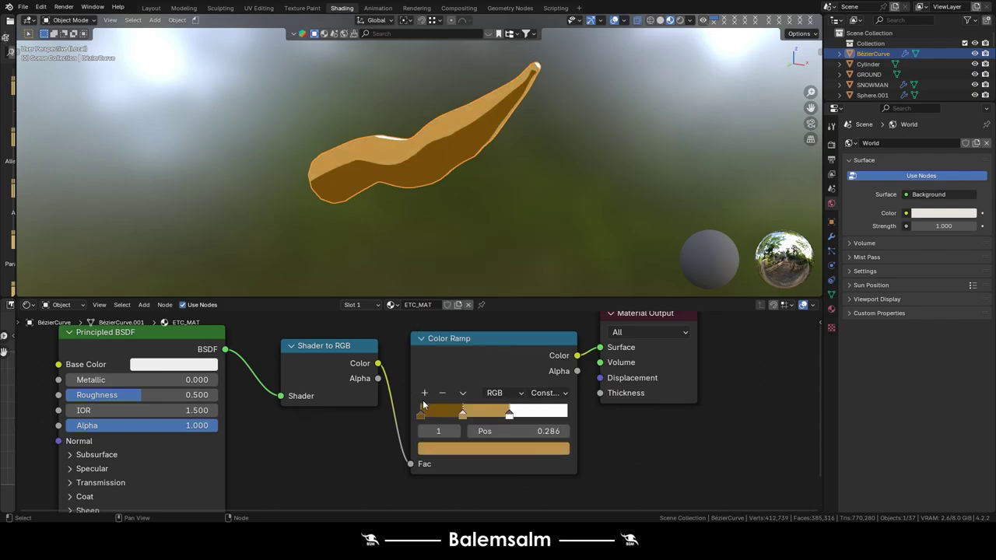
{"action": "left_click", "coordinate": [462, 413]}
{"action": "left_click", "coordinate": [462, 441]}
{"action": "left_click_drag", "start_coordinate": [563, 276], "coordinate": [557, 294]}
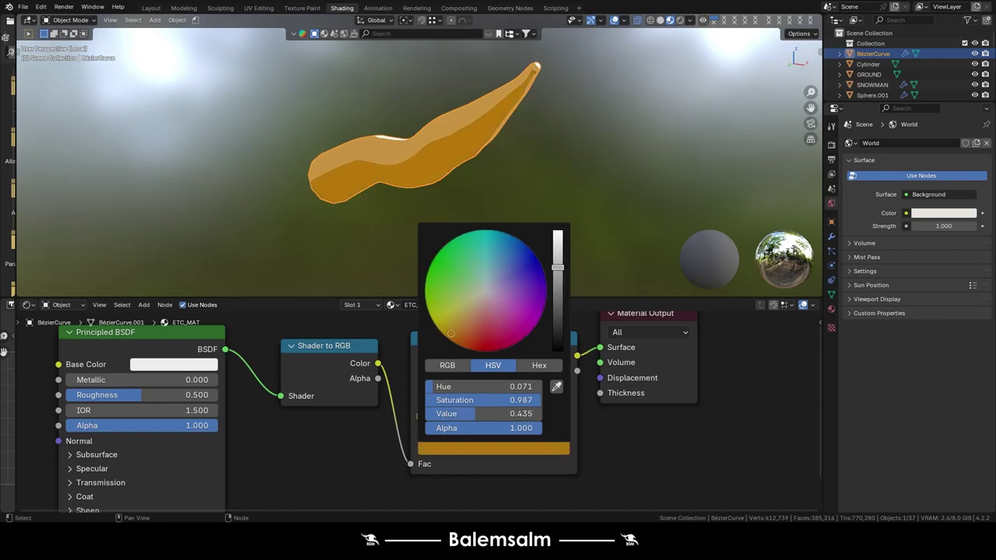
Set the lightest ramp stop to orange: Hue 0.071, Saturation 0.862, Value 0.657.
{"action": "left_click", "coordinate": [510, 414]}
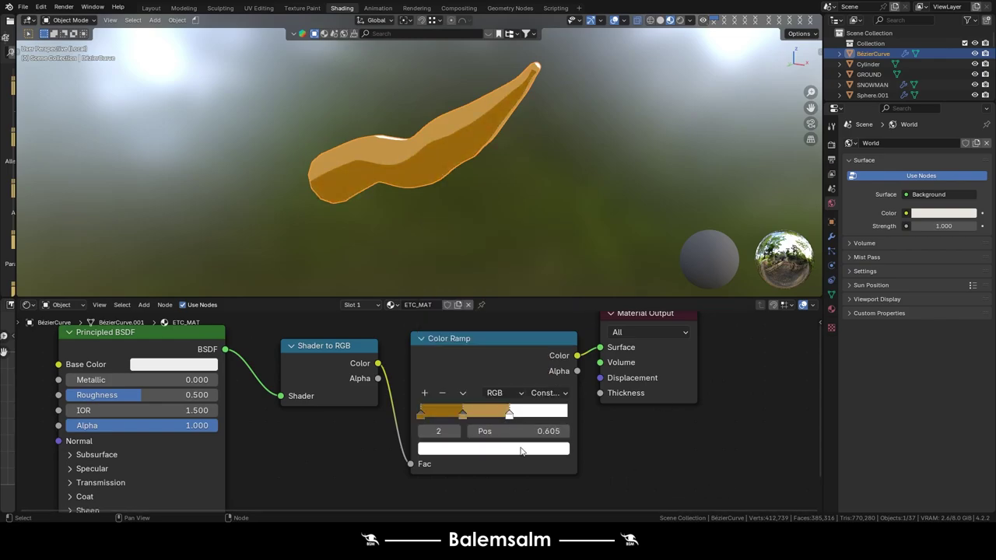
{"action": "left_click", "coordinate": [527, 452]}
{"action": "left_click_drag", "start_coordinate": [557, 248], "coordinate": [557, 257]}
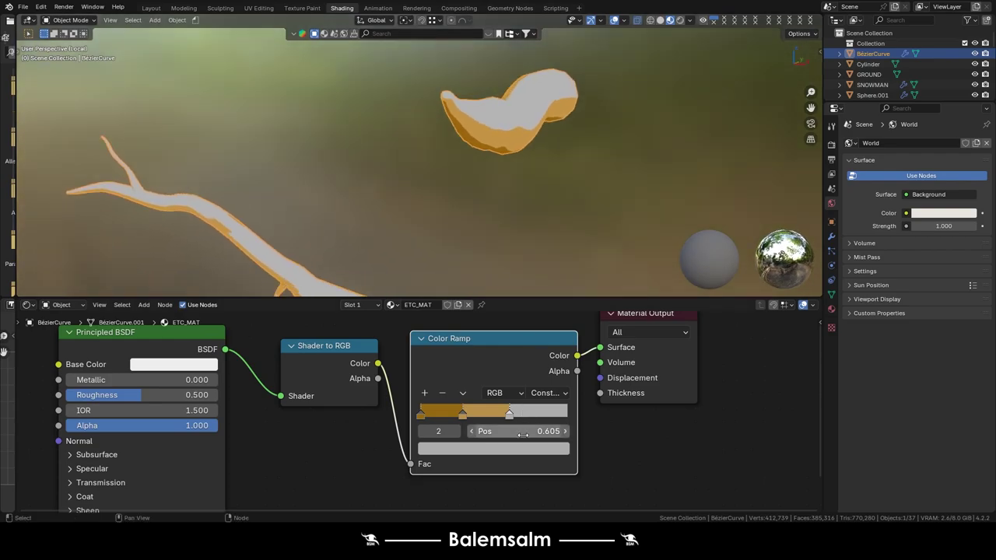
{"action": "left_click", "coordinate": [524, 445]}
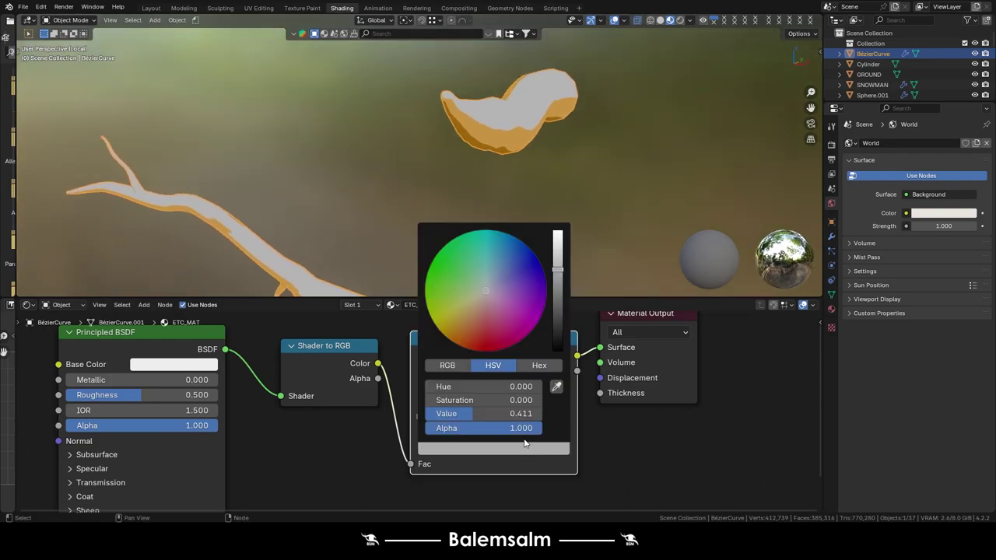
{"action": "left_click_drag", "start_coordinate": [477, 308], "coordinate": [450, 322]}
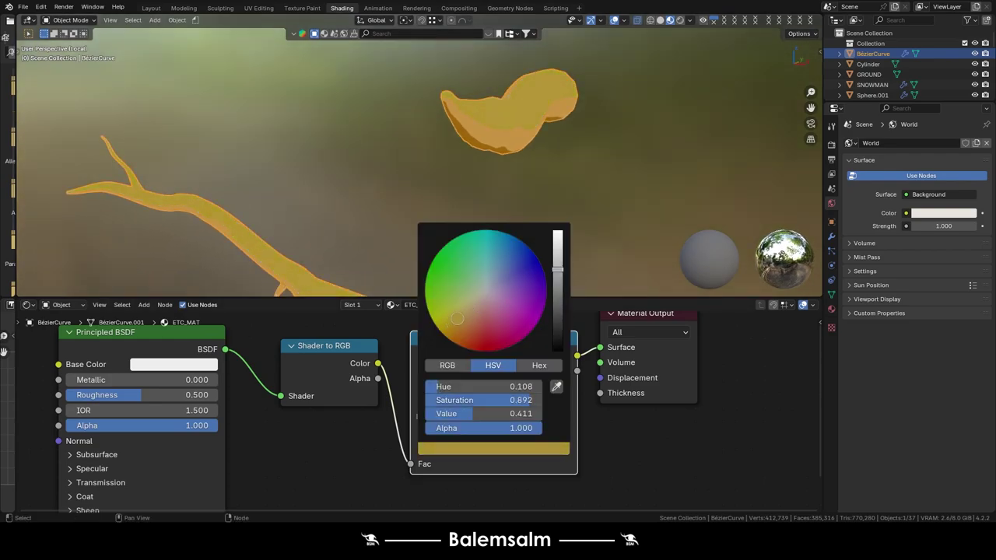
{"action": "left_click", "coordinate": [465, 320]}
{"action": "left_click_drag", "start_coordinate": [566, 269], "coordinate": [560, 250]}
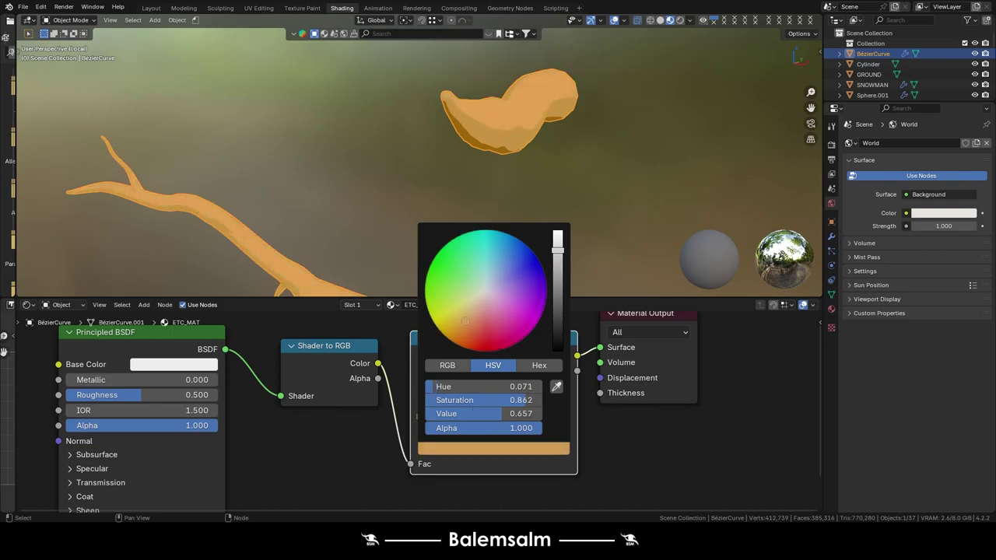
Enter Edit Mode on the curve, box-select the right-hand branch and add the other with L.
{"action": "scroll", "coordinate": [491, 204], "scroll_direction": "down", "scroll_amount": 2}
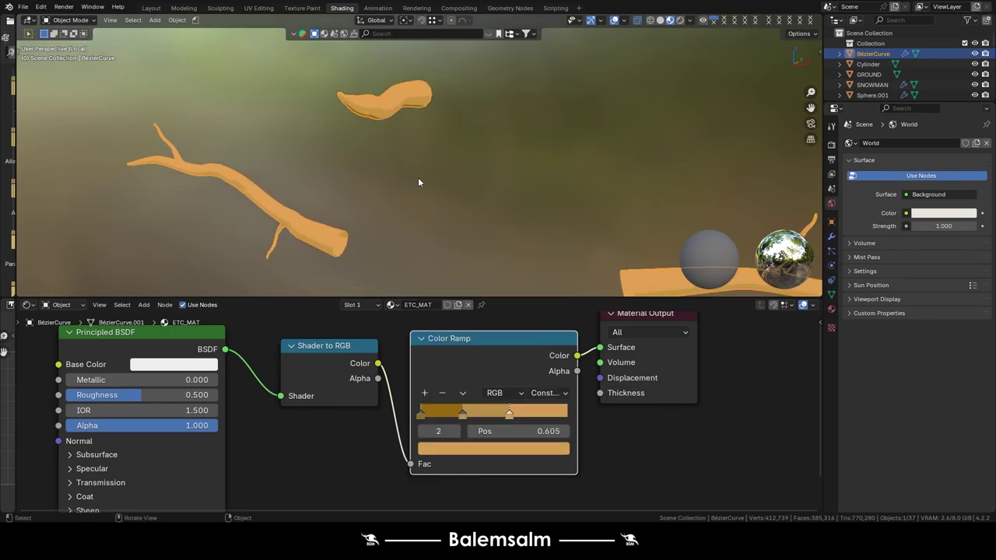
{"action": "left_click", "coordinate": [519, 223]}
{"action": "middle_click_drag", "start_coordinate": [518, 223], "coordinate": [382, 151]}
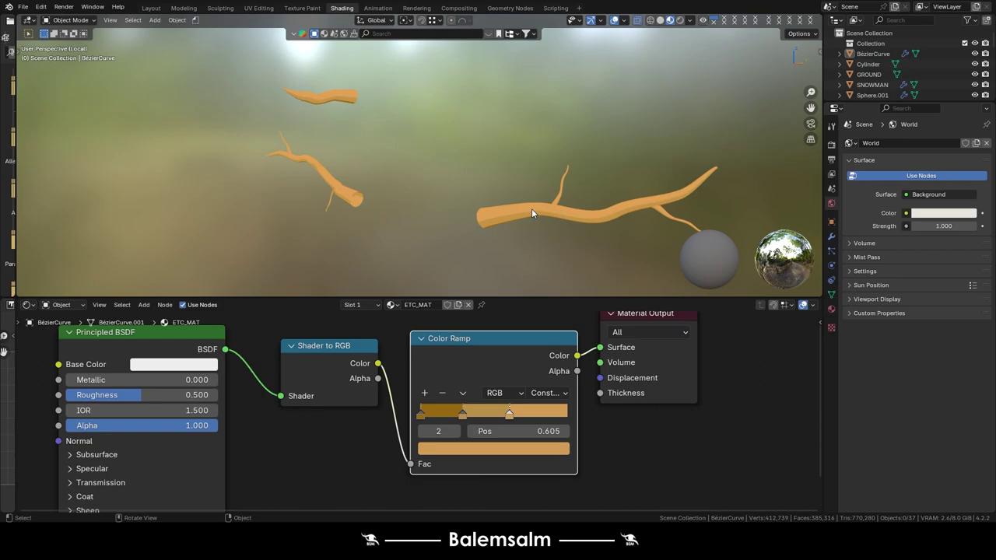
{"action": "left_click", "coordinate": [532, 209]}
{"action": "key", "text": "Tab"}
{"action": "left_click_drag", "start_coordinate": [769, 96], "coordinate": [363, 366]}
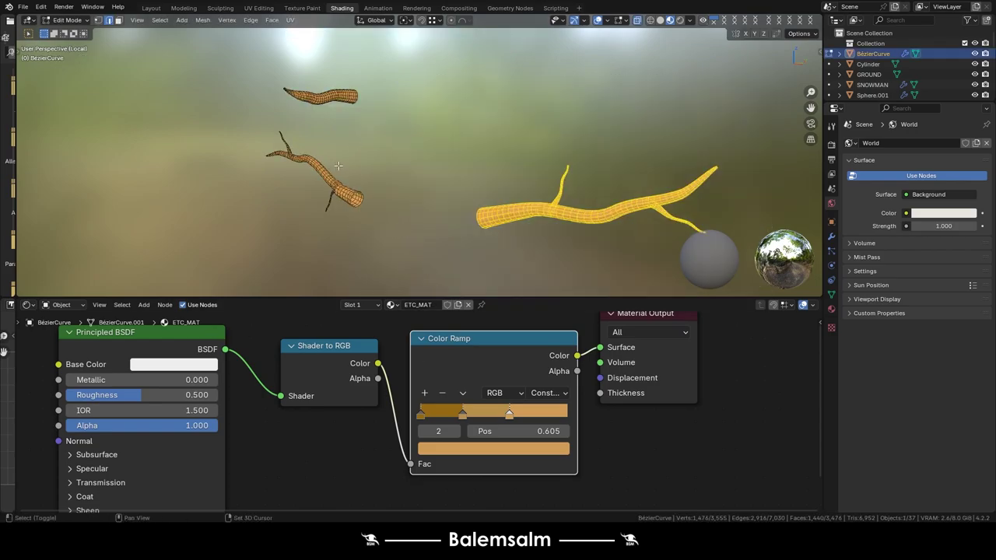
{"action": "middle_click_drag", "start_coordinate": [338, 165], "coordinate": [324, 119]}
{"action": "key", "text": "l"}
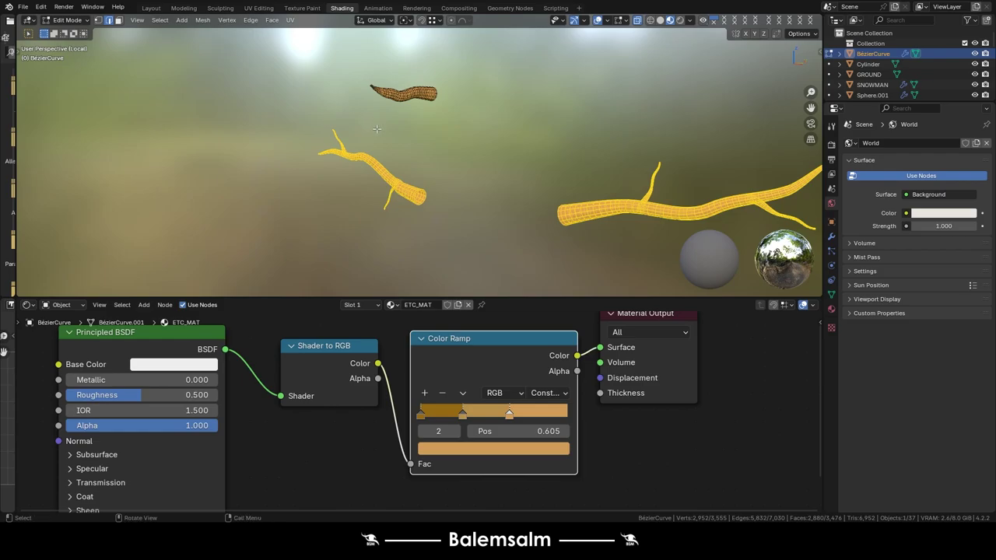
Add a material slot with ETC_MAT duplicated as ETC_MAT.001 and assign it to the selected branches.
{"action": "left_click", "coordinate": [831, 309]}
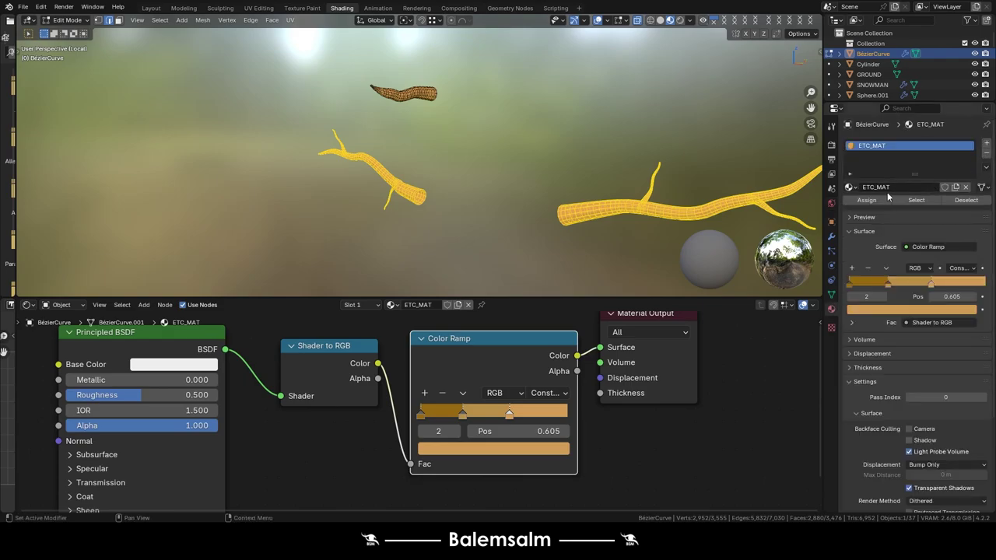
{"action": "left_click", "coordinate": [987, 167]}
{"action": "left_click", "coordinate": [987, 144]}
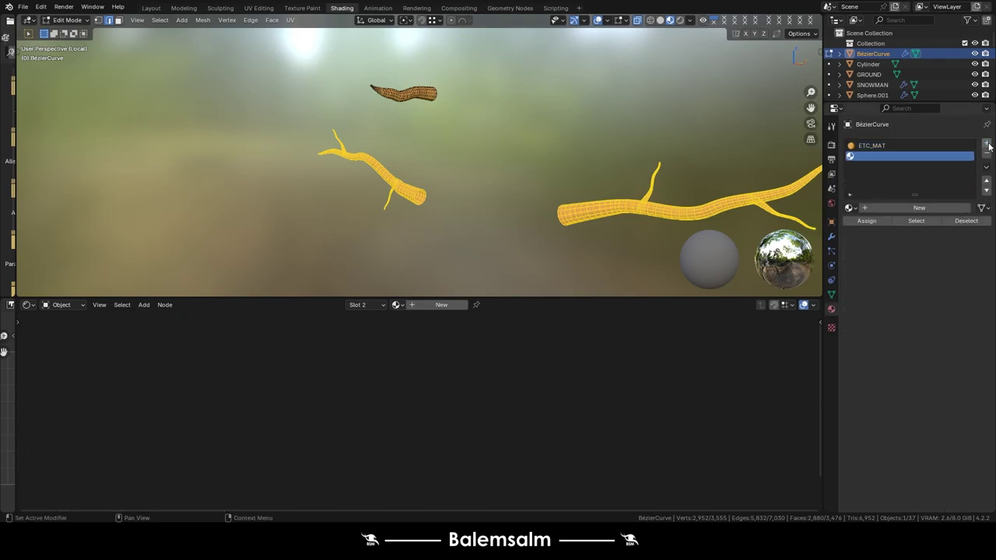
{"action": "left_click", "coordinate": [851, 207]}
{"action": "left_click", "coordinate": [872, 223]}
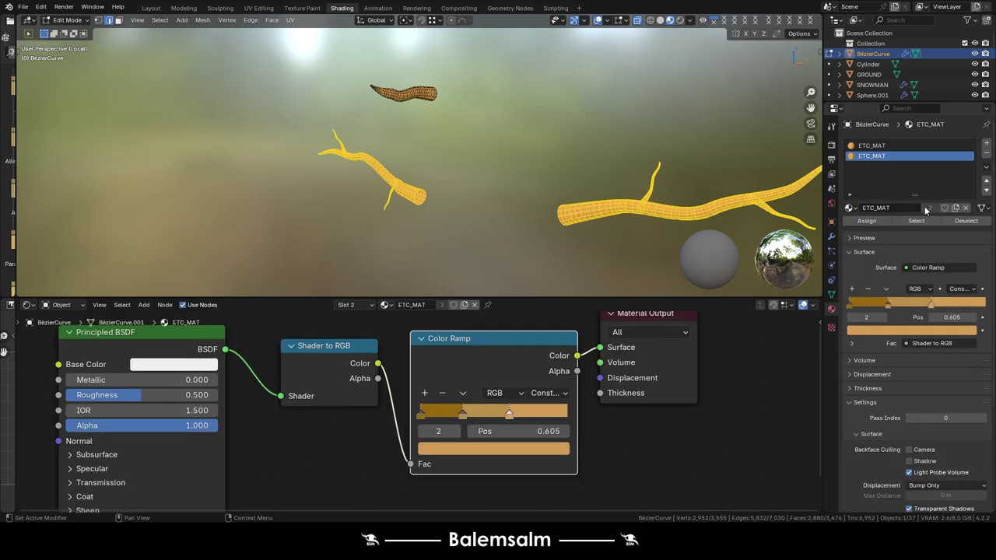
{"action": "left_click", "coordinate": [955, 207]}
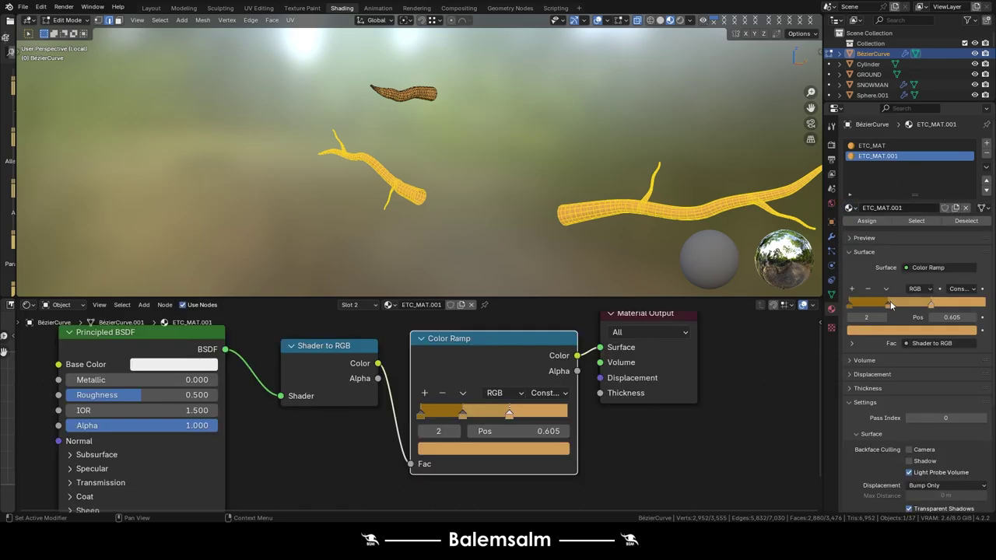
{"action": "mouse_move", "coordinate": [489, 207]}
{"action": "middle_mouse_down"}
{"action": "mouse_move", "coordinate": [421, 279]}
{"action": "mouse_move", "coordinate": [426, 289]}
{"action": "middle_mouse_up"}
{"action": "left_click", "coordinate": [878, 223]}
Recolour the branch ramp's middle stop and darken the leftmost stop to deep brown.
{"action": "left_click", "coordinate": [463, 413]}
{"action": "left_click", "coordinate": [475, 442]}
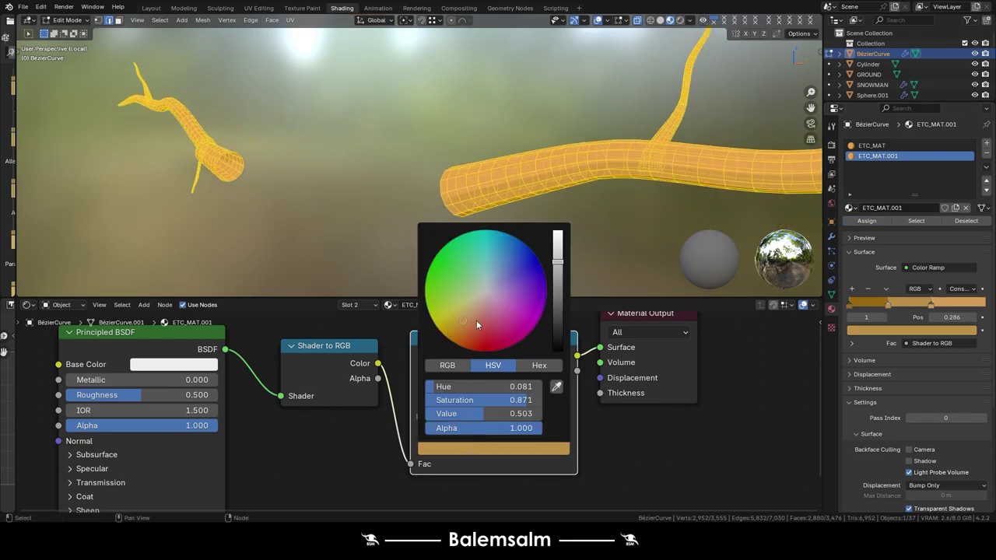
{"action": "left_click", "coordinate": [514, 266]}
{"action": "left_click", "coordinate": [477, 215]}
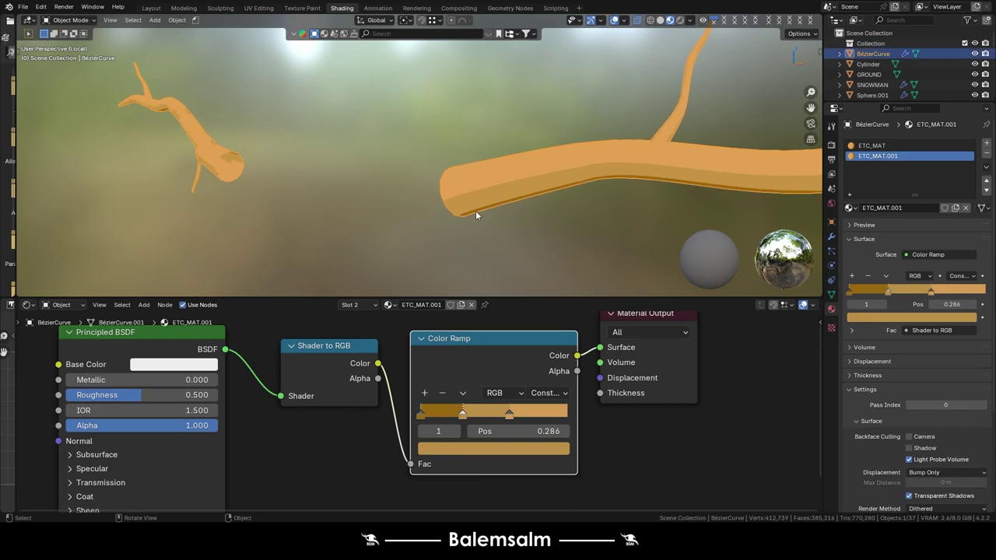
{"action": "left_click_drag", "start_coordinate": [413, 418], "coordinate": [413, 414]}
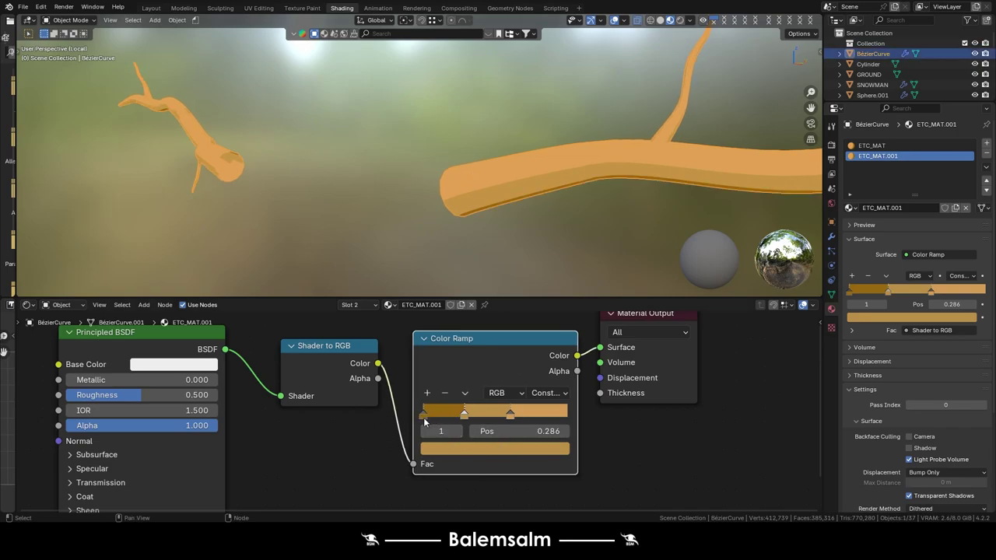
{"action": "left_click", "coordinate": [457, 447]}
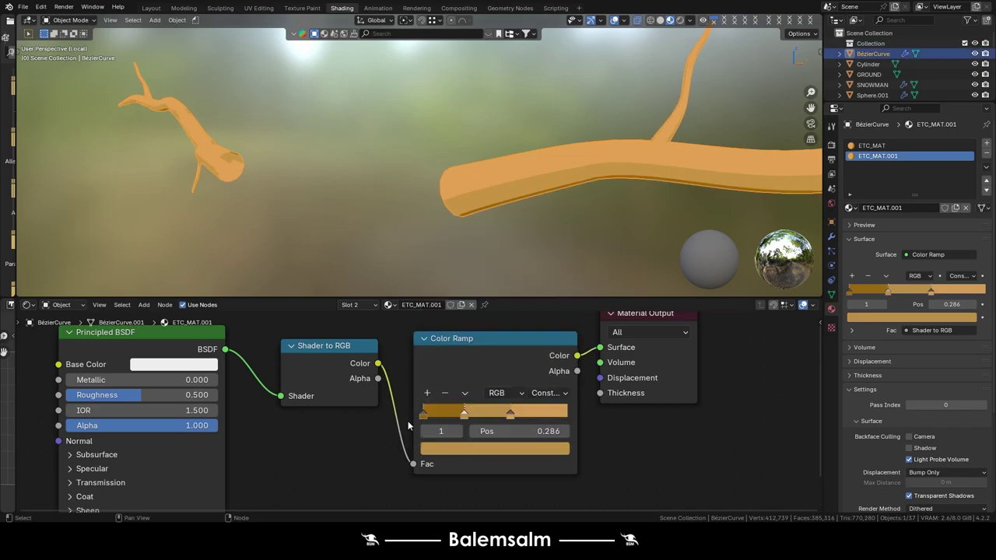
{"action": "left_click", "coordinate": [424, 418]}
{"action": "left_click", "coordinate": [457, 449]}
{"action": "left_click_drag", "start_coordinate": [572, 289], "coordinate": [572, 315]}
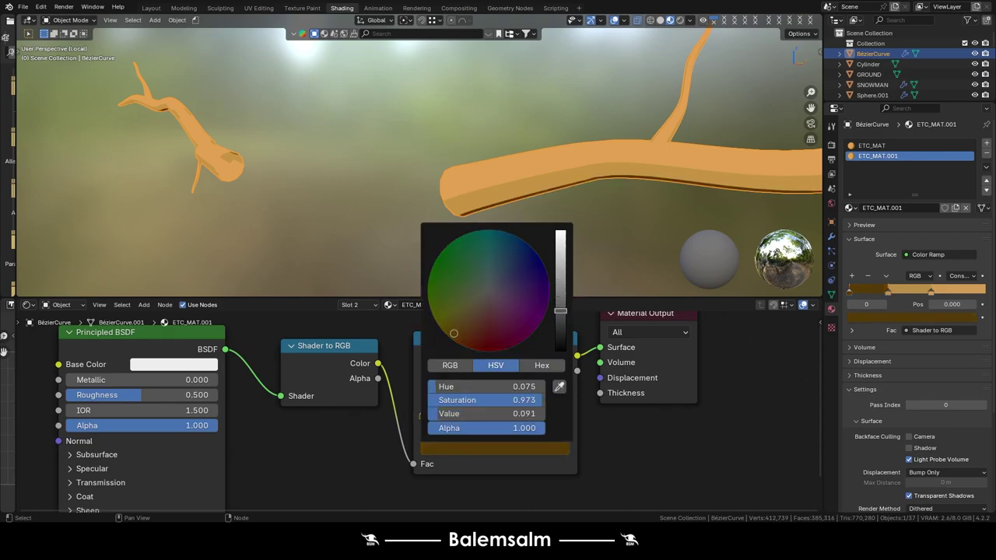
Darken the 0.286 ramp stop to brown and adjust the 0.605 stop's brightness.
{"action": "left_click", "coordinate": [463, 416]}
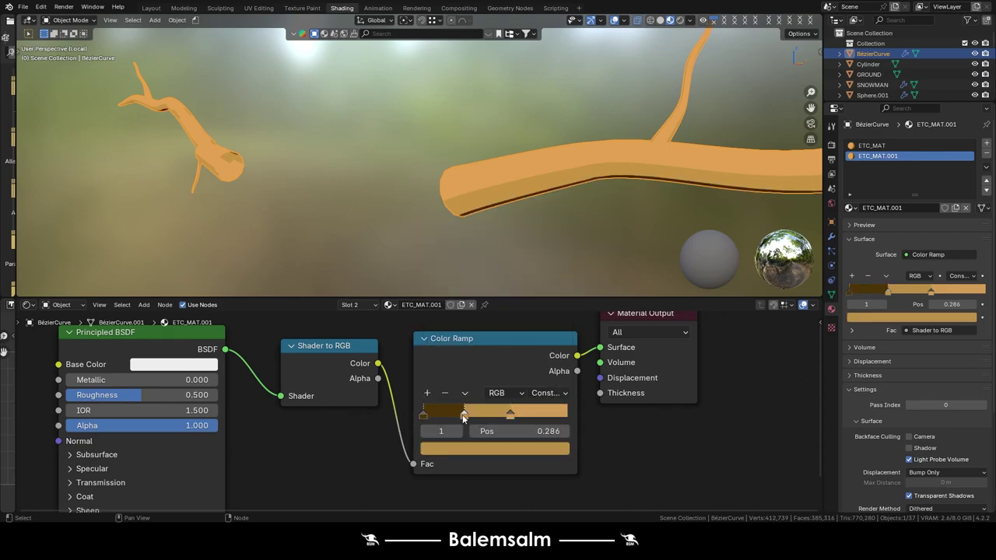
{"action": "left_click", "coordinate": [480, 451]}
{"action": "left_click_drag", "start_coordinate": [557, 306], "coordinate": [557, 325]}
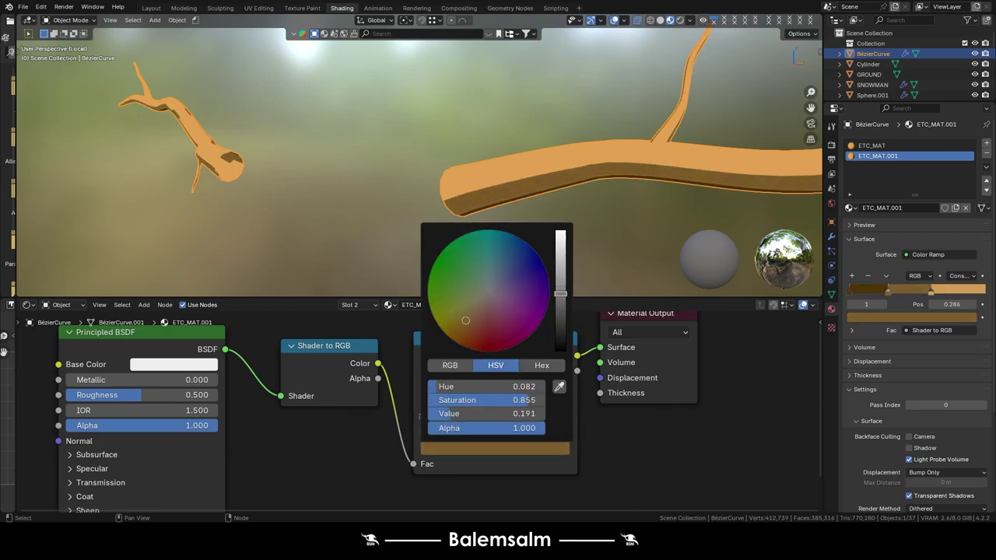
{"action": "left_click", "coordinate": [510, 412]}
{"action": "left_click", "coordinate": [495, 448]}
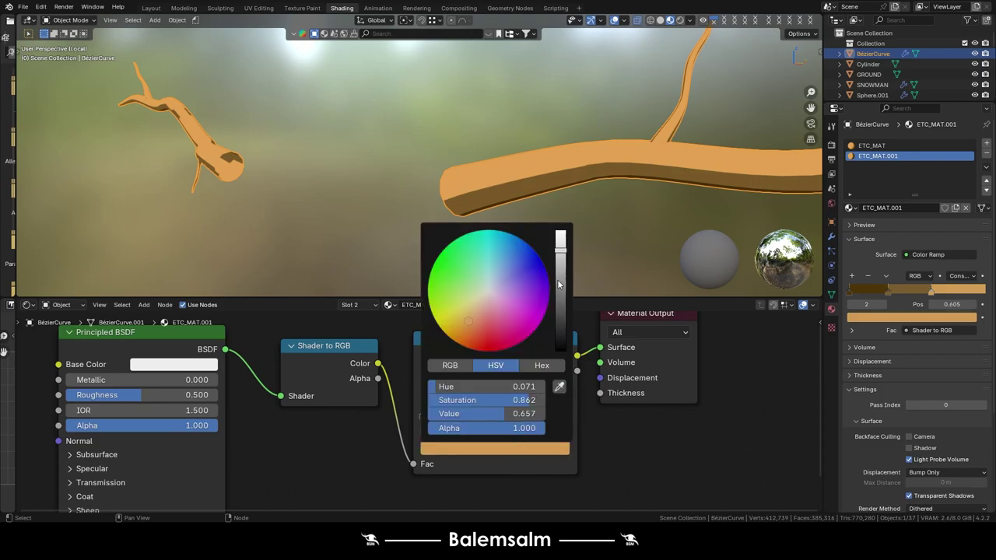
{"action": "mouse_move", "coordinate": [561, 287]}
{"action": "left_mouse_down"}
{"action": "mouse_move", "coordinate": [561, 272]}
{"action": "mouse_move", "coordinate": [560, 283]}
{"action": "left_mouse_up"}
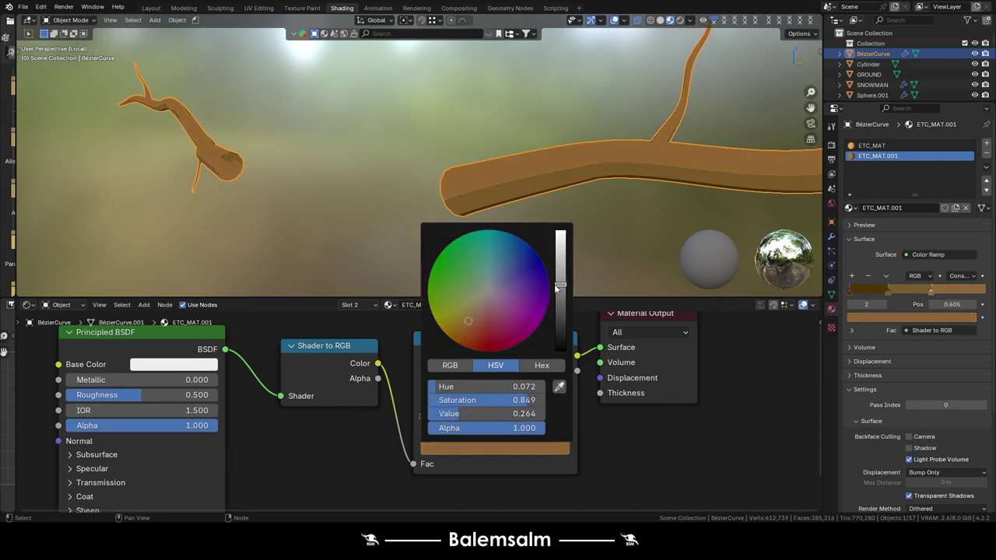
{"action": "left_click", "coordinate": [311, 143]}
{"action": "mouse_move", "coordinate": [311, 143]}
{"action": "middle_mouse_down"}
{"action": "mouse_move", "coordinate": [446, 207]}
{"action": "mouse_move", "coordinate": [475, 174]}
{"action": "middle_mouse_up"}
Add a new branch colour-ramp stop at position 0.788 coloured light yellowish tan.
{"action": "scroll", "coordinate": [475, 175], "scroll_direction": "up", "scroll_amount": 3}
{"action": "left_click", "coordinate": [475, 174]}
{"action": "left_click", "coordinate": [427, 393]}
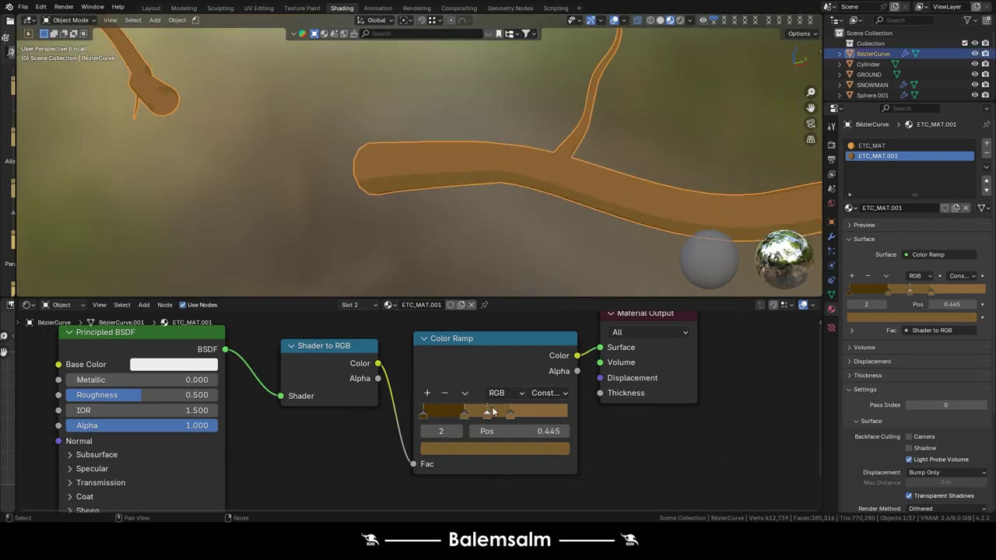
{"action": "left_click_drag", "start_coordinate": [491, 420], "coordinate": [536, 412]}
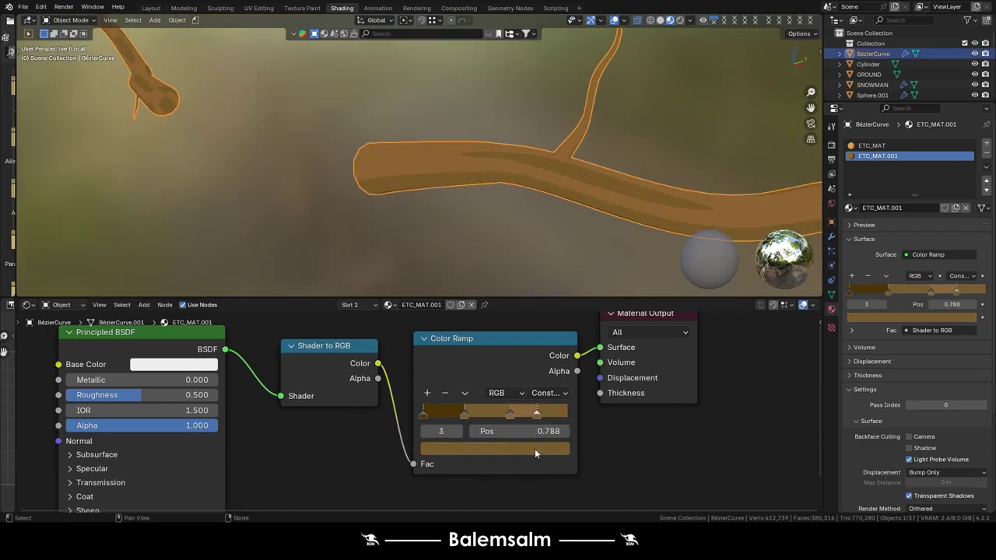
{"action": "left_click", "coordinate": [534, 448]}
{"action": "mouse_move", "coordinate": [557, 273]}
{"action": "left_mouse_down"}
{"action": "mouse_move", "coordinate": [561, 253]}
{"action": "mouse_move", "coordinate": [560, 271]}
{"action": "left_mouse_up"}
{"action": "left_click", "coordinate": [460, 332]}
{"action": "left_click_drag", "start_coordinate": [479, 312], "coordinate": [464, 315]}
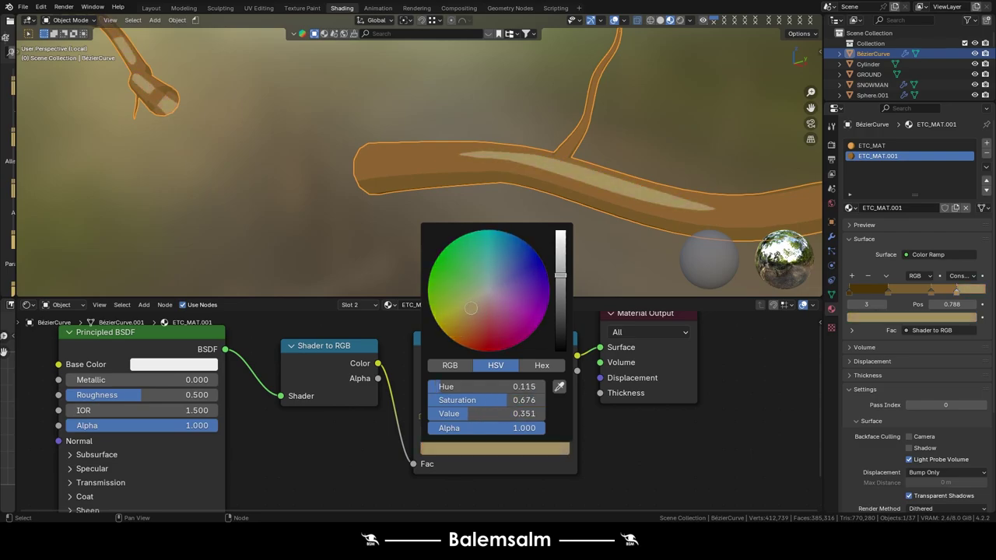
{"action": "mouse_move", "coordinate": [215, 108]}
{"action": "middle_mouse_down"}
{"action": "mouse_move", "coordinate": [431, 167]}
{"action": "mouse_move", "coordinate": [250, 106]}
{"action": "mouse_move", "coordinate": [427, 202]}
{"action": "mouse_move", "coordinate": [389, 198]}
{"action": "mouse_move", "coordinate": [343, 158]}
{"action": "middle_mouse_up"}
Isolate the orange curve piece and switch to its original ETC_MAT slot.
{"action": "left_click", "coordinate": [343, 159]}
{"action": "key", "text": "KP_Decimal"}
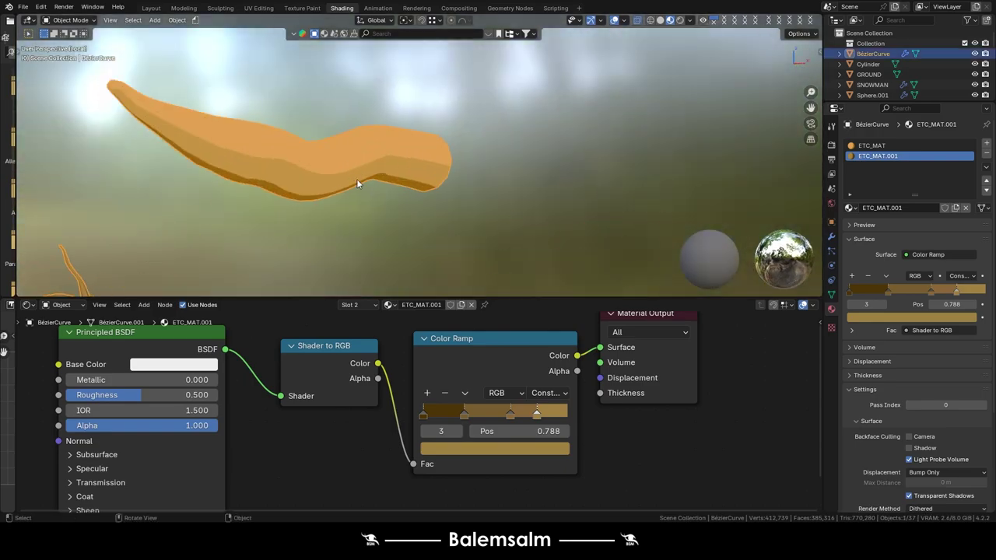
{"action": "left_click", "coordinate": [388, 305]}
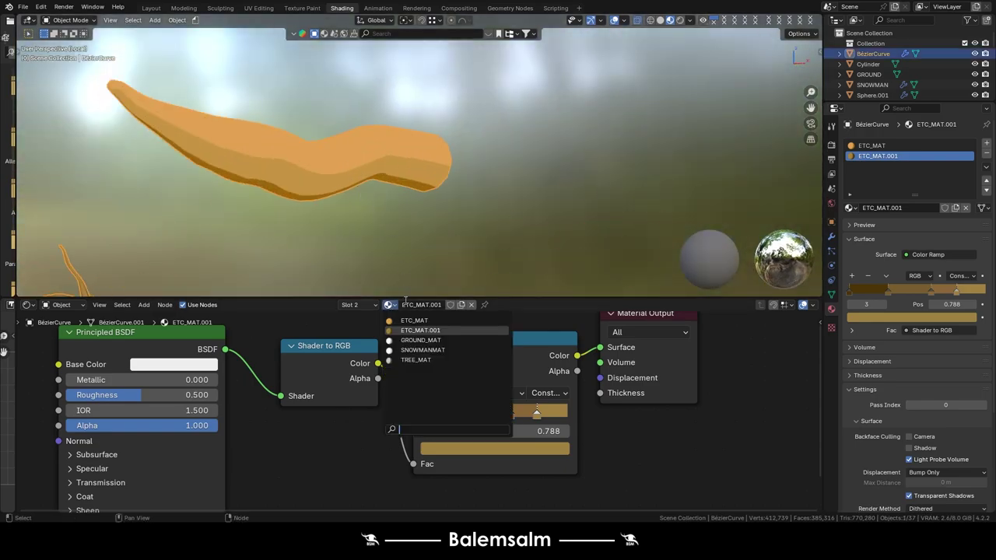
{"action": "left_click", "coordinate": [871, 145]}
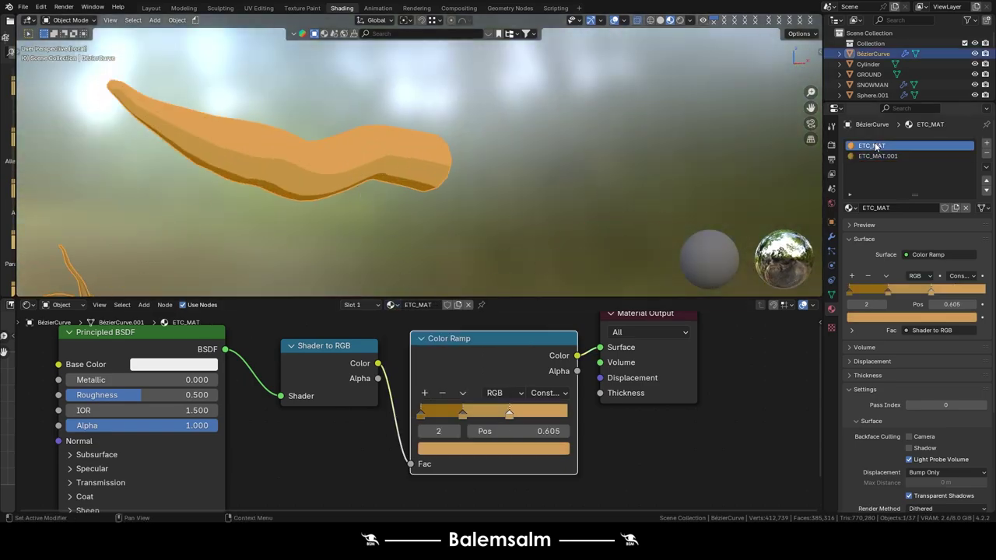
{"action": "left_click", "coordinate": [506, 451]}
Deepen the 0.286 and 0.000 ramp stops to darker orange-brown, then exit local view.
{"action": "left_click", "coordinate": [463, 415]}
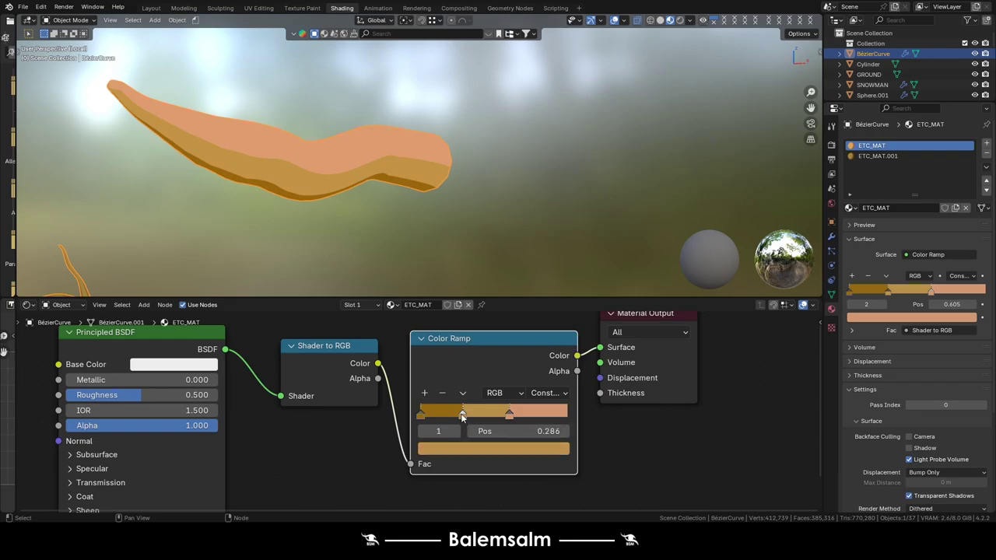
{"action": "left_click", "coordinate": [475, 450]}
{"action": "left_click_drag", "start_coordinate": [465, 322], "coordinate": [470, 326]}
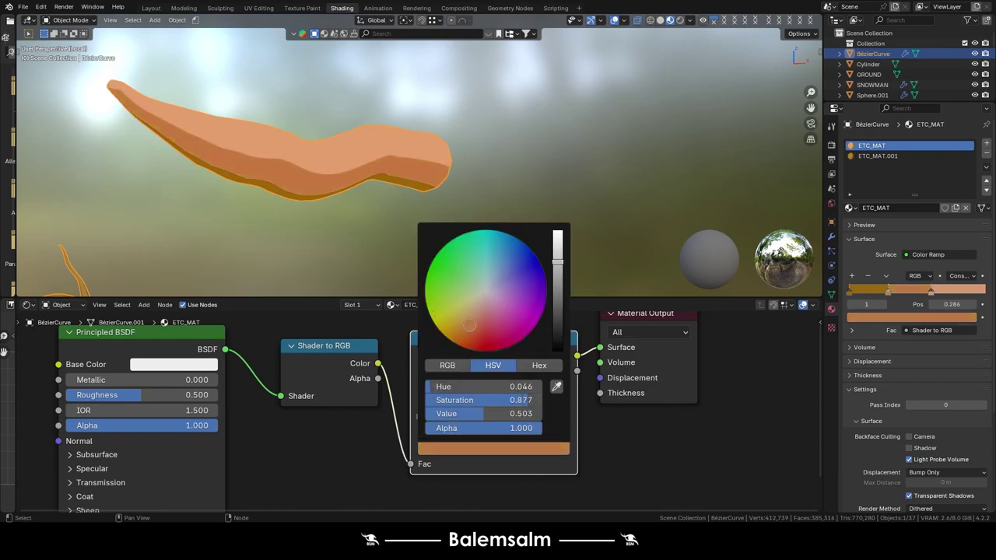
{"action": "left_click", "coordinate": [420, 415]}
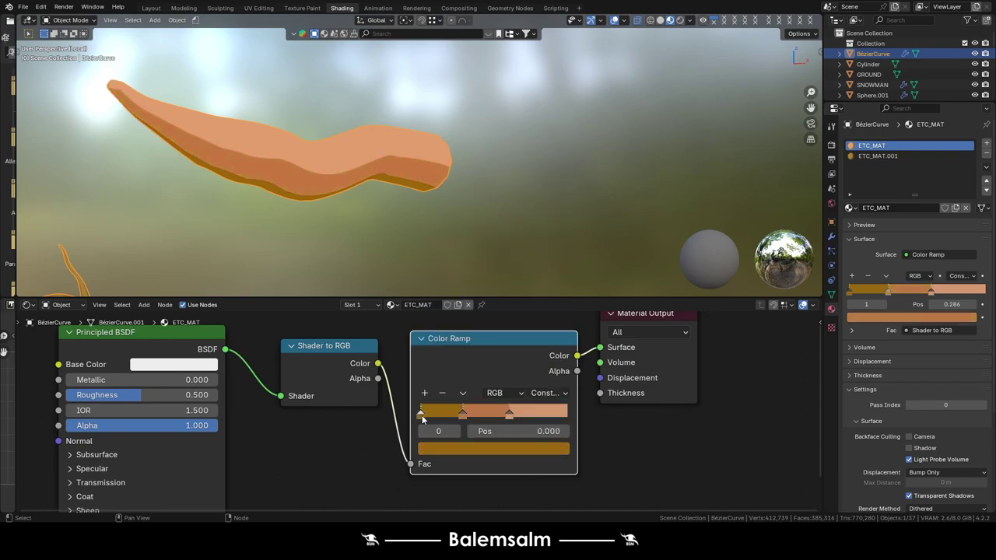
{"action": "left_click", "coordinate": [453, 450]}
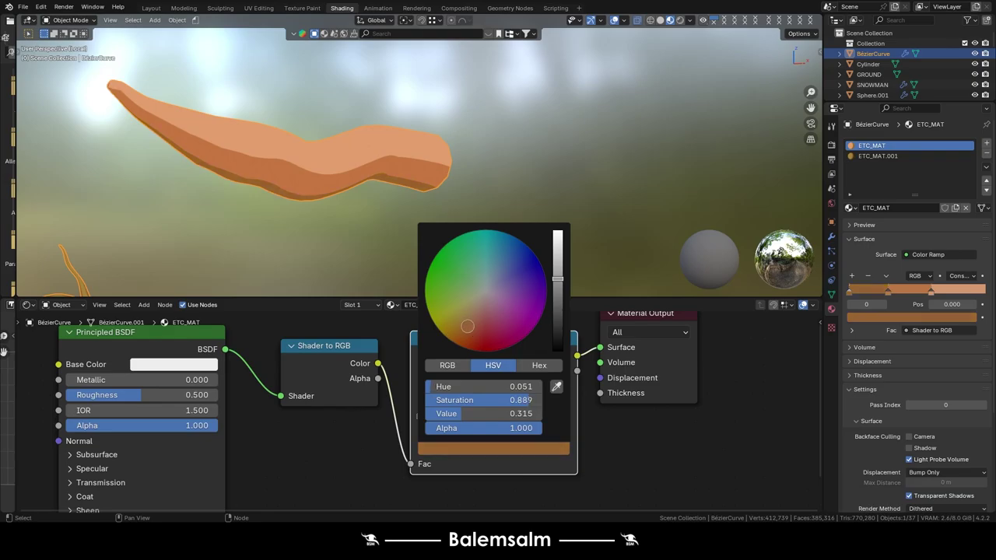
{"action": "mouse_move", "coordinate": [350, 231]}
{"action": "middle_mouse_down"}
{"action": "mouse_move", "coordinate": [422, 218]}
{"action": "mouse_move", "coordinate": [305, 237]}
{"action": "mouse_move", "coordinate": [407, 211]}
{"action": "mouse_move", "coordinate": [534, 206]}
{"action": "mouse_move", "coordinate": [400, 164]}
{"action": "middle_mouse_up"}
{"action": "key", "text": "KP_Divide"}
Zoom in on the snowman's face and select the eye sphere, Sphere.004.
{"action": "scroll", "coordinate": [286, 170], "scroll_direction": "up", "scroll_amount": 2}
{"action": "scroll", "coordinate": [291, 175], "scroll_direction": "up", "scroll_amount": 2}
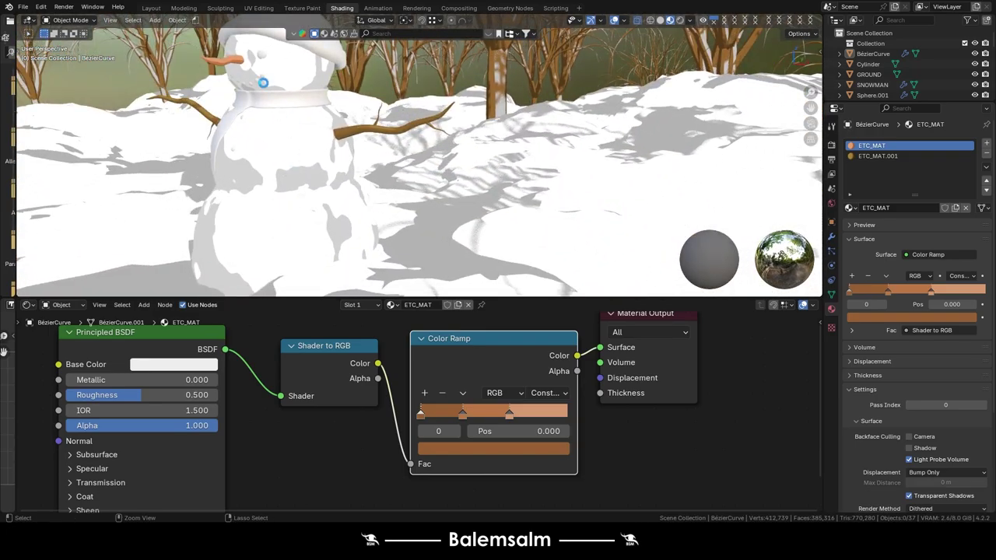
{"action": "middle_click_drag", "start_coordinate": [260, 85], "coordinate": [327, 105]}
{"action": "scroll", "coordinate": [366, 115], "scroll_direction": "up", "scroll_amount": 2}
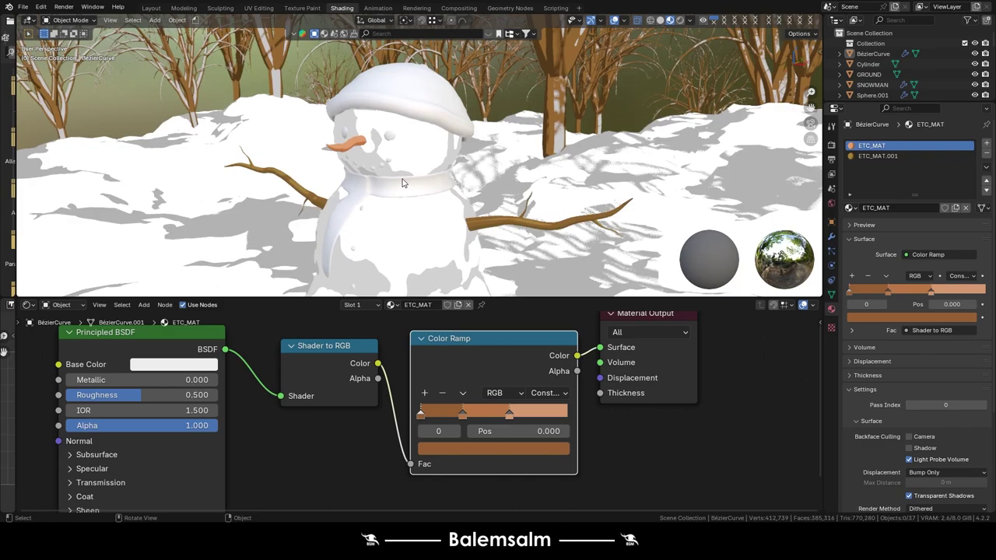
{"action": "scroll", "coordinate": [374, 117], "scroll_direction": "up", "scroll_amount": 2}
{"action": "scroll", "coordinate": [376, 119], "scroll_direction": "up", "scroll_amount": 2}
{"action": "left_click", "coordinate": [377, 119]}
{"action": "scroll", "coordinate": [382, 116], "scroll_direction": "up", "scroll_amount": 2}
{"action": "scroll", "coordinate": [382, 117], "scroll_direction": "up", "scroll_amount": 2}
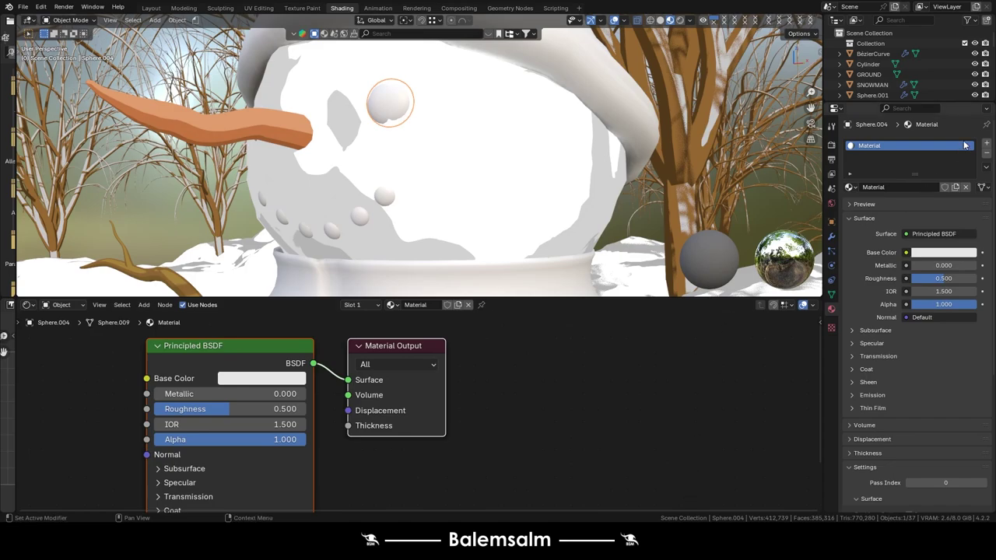
Replace the eye's material with a separate copy of ETC_MAT, named ETC_MAT.002.
{"action": "left_click", "coordinate": [987, 153]}
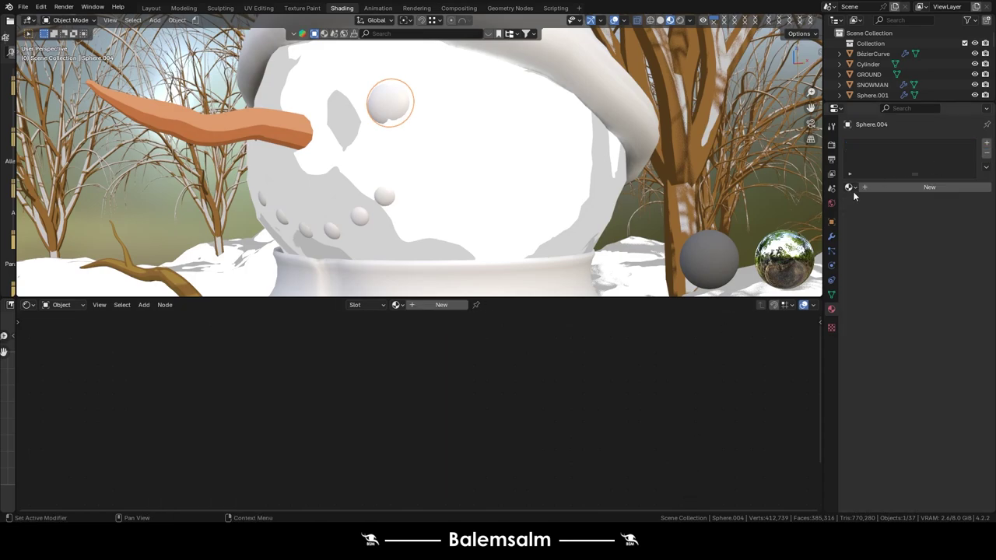
{"action": "left_click", "coordinate": [851, 188]}
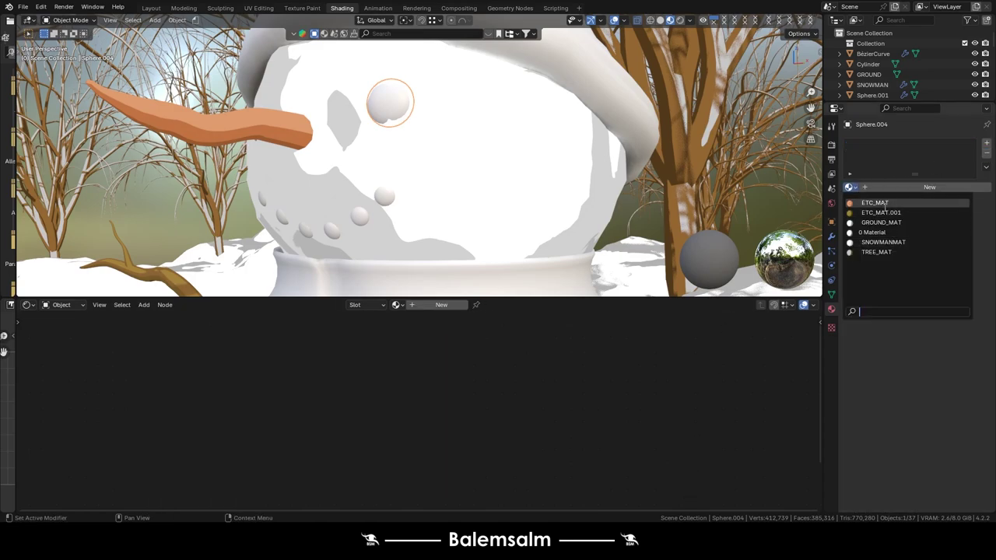
{"action": "left_click", "coordinate": [884, 204]}
{"action": "left_click", "coordinate": [951, 187]}
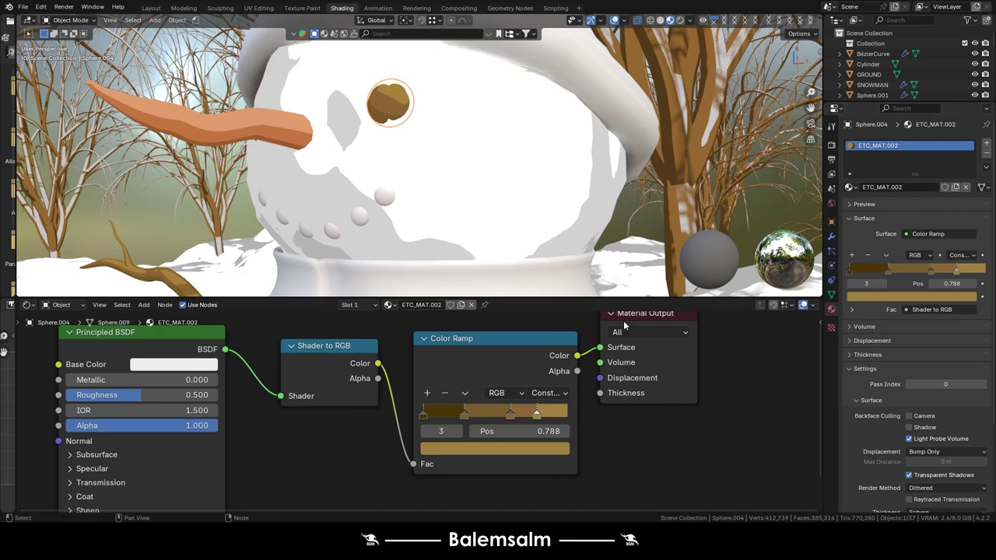
Turn the leftmost ramp stop black and delete the extra ramp stops.
{"action": "left_click", "coordinate": [421, 412]}
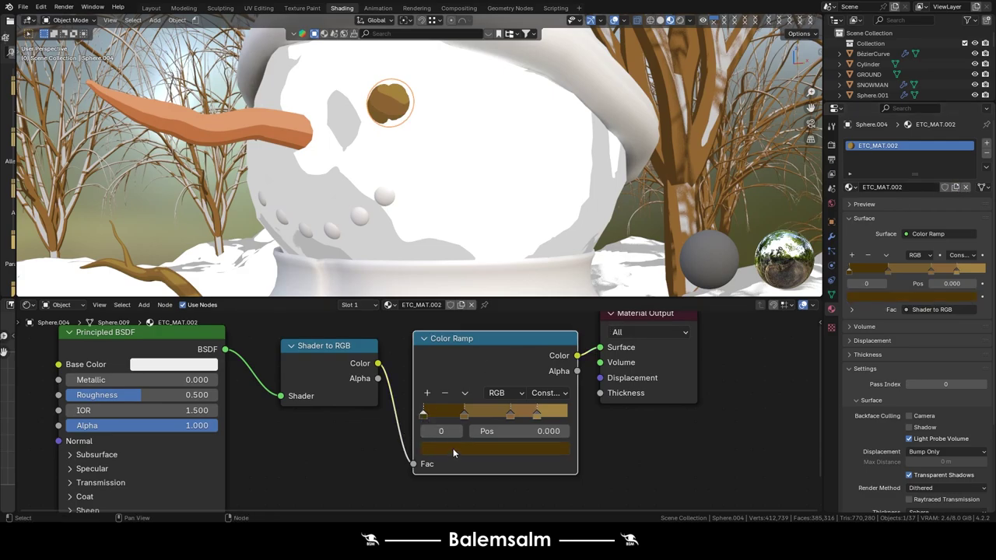
{"action": "left_click", "coordinate": [453, 448]}
{"action": "left_click_drag", "start_coordinate": [555, 328], "coordinate": [560, 352]}
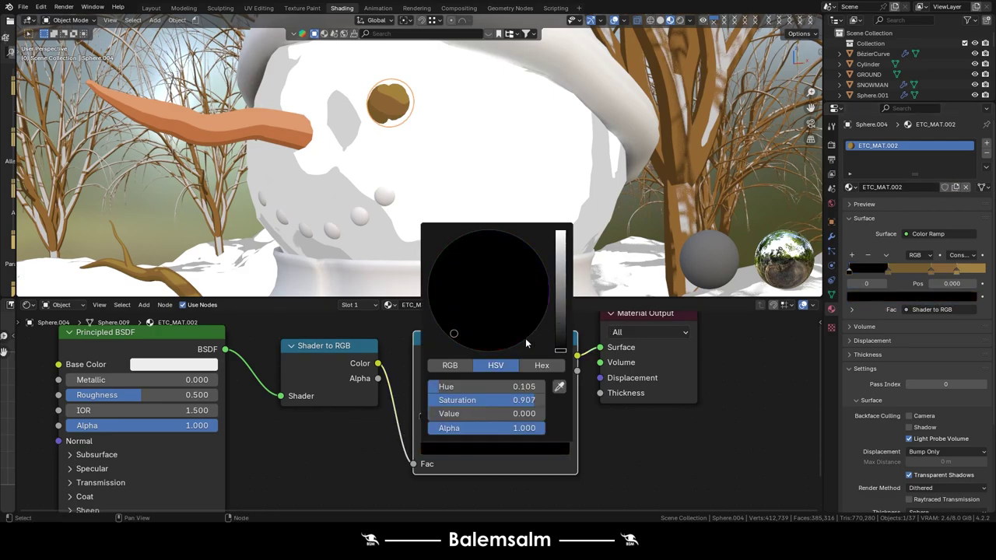
{"action": "left_click", "coordinate": [465, 414]}
{"action": "left_click", "coordinate": [446, 393]}
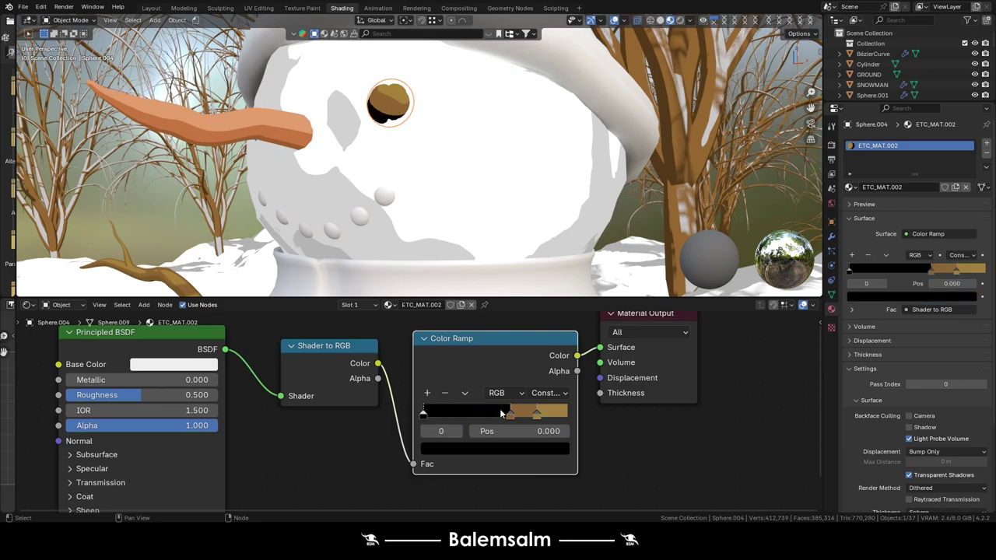
{"action": "left_click", "coordinate": [509, 412]}
{"action": "left_click", "coordinate": [447, 393]}
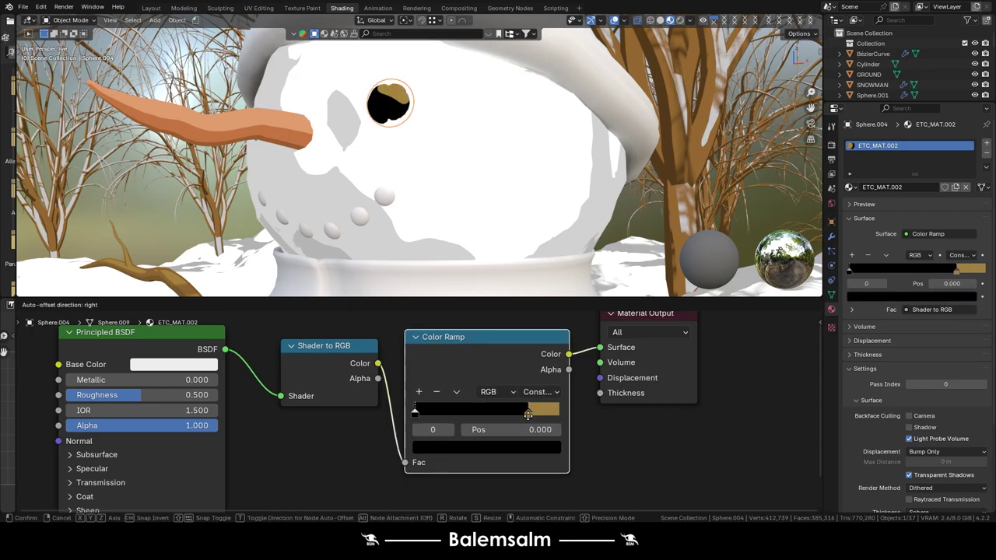
Make the remaining highlight stop light grey and shift it to widen the black area.
{"action": "left_click_drag", "start_coordinate": [535, 414], "coordinate": [528, 421]}
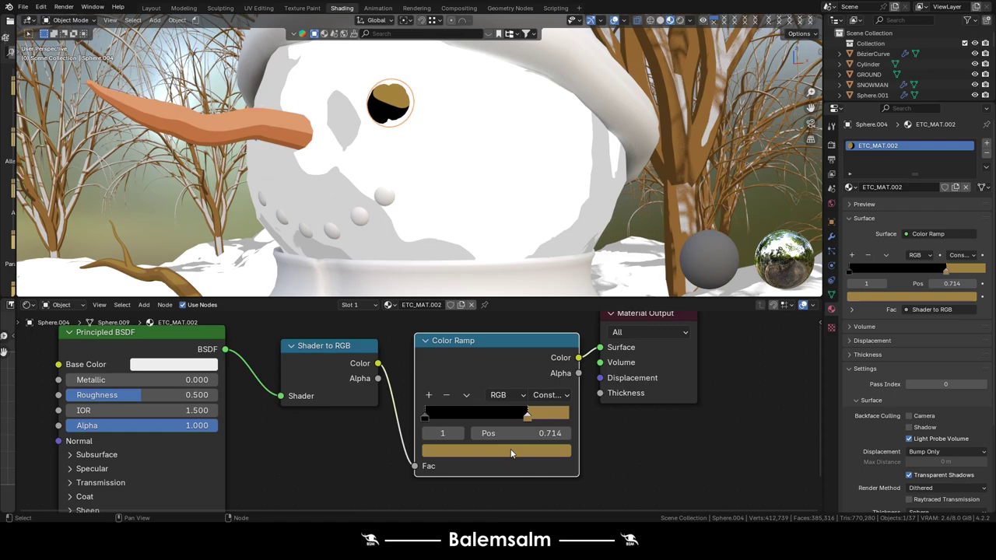
{"action": "left_click", "coordinate": [496, 450]}
{"action": "left_click_drag", "start_coordinate": [561, 258], "coordinate": [561, 232]}
{"action": "left_click_drag", "start_coordinate": [502, 280], "coordinate": [487, 296]}
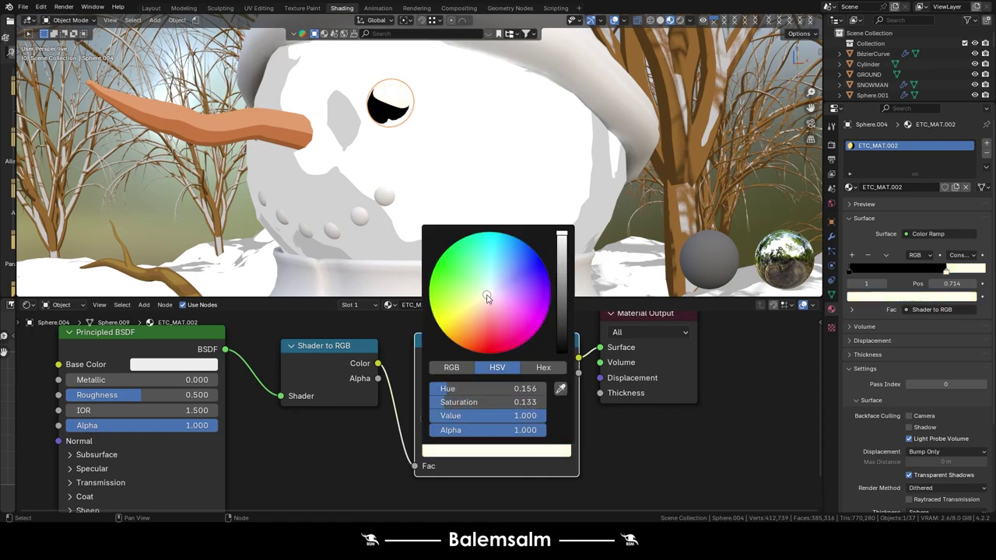
{"action": "left_click_drag", "start_coordinate": [559, 247], "coordinate": [561, 253]}
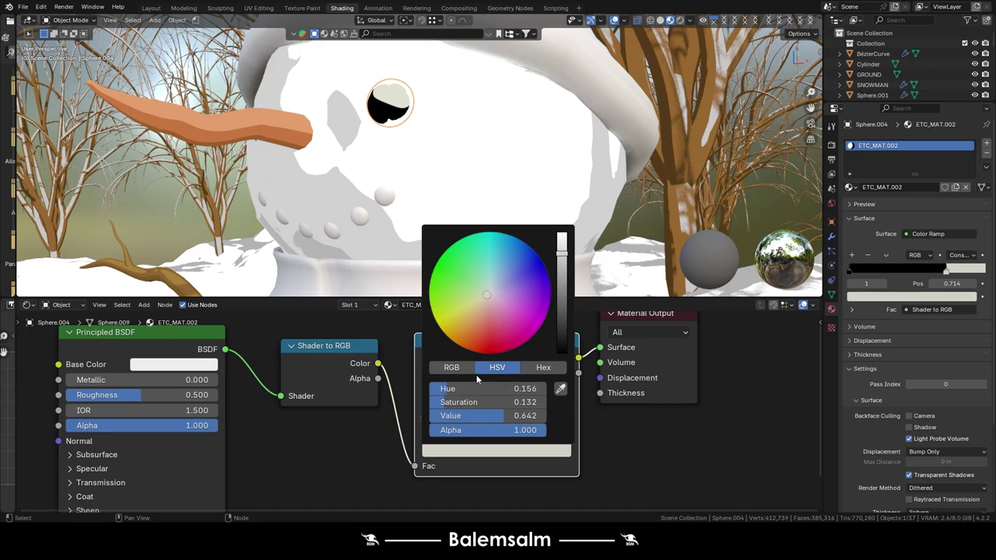
{"action": "mouse_move", "coordinate": [529, 414]}
{"action": "left_mouse_down"}
{"action": "mouse_move", "coordinate": [503, 416]}
{"action": "mouse_move", "coordinate": [544, 422]}
{"action": "left_mouse_up"}
Add a white stop to the eye ramp and reposition the grey middle stop.
{"action": "left_click", "coordinate": [428, 395]}
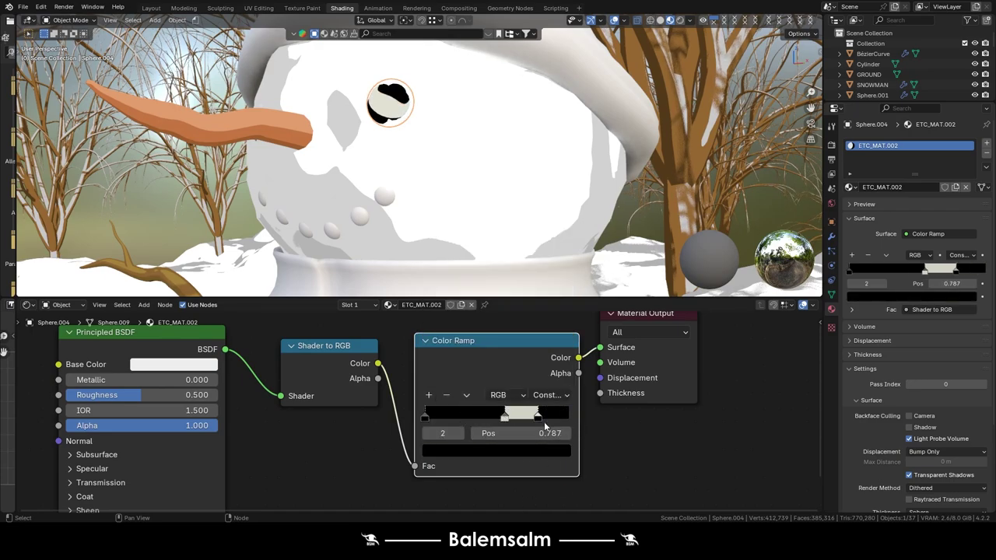
{"action": "left_click", "coordinate": [533, 450]}
{"action": "left_click_drag", "start_coordinate": [561, 346], "coordinate": [561, 233]}
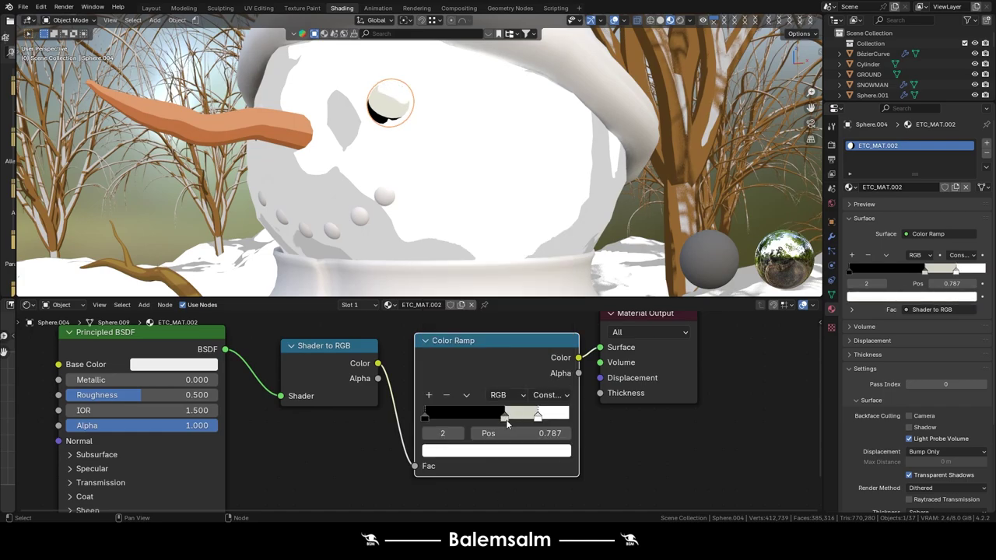
{"action": "mouse_move", "coordinate": [505, 419]}
{"action": "left_mouse_down"}
{"action": "mouse_move", "coordinate": [489, 418]}
{"action": "mouse_move", "coordinate": [554, 418]}
{"action": "left_mouse_up"}
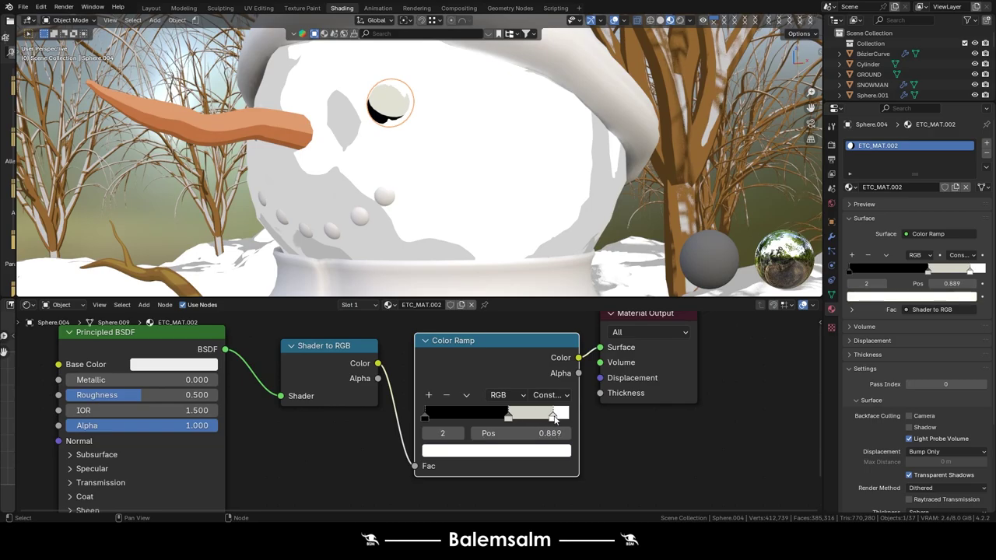
{"action": "left_click", "coordinate": [328, 148]}
{"action": "scroll", "coordinate": [328, 148], "scroll_direction": "down", "scroll_amount": 3}
{"action": "middle_click_drag", "start_coordinate": [328, 148], "coordinate": [432, 161]}
Select the mouth pebbles, buttons and second eye, then link ETC_MAT.002 from the finished eye.
{"action": "scroll", "coordinate": [431, 161], "scroll_direction": "up", "scroll_amount": 3}
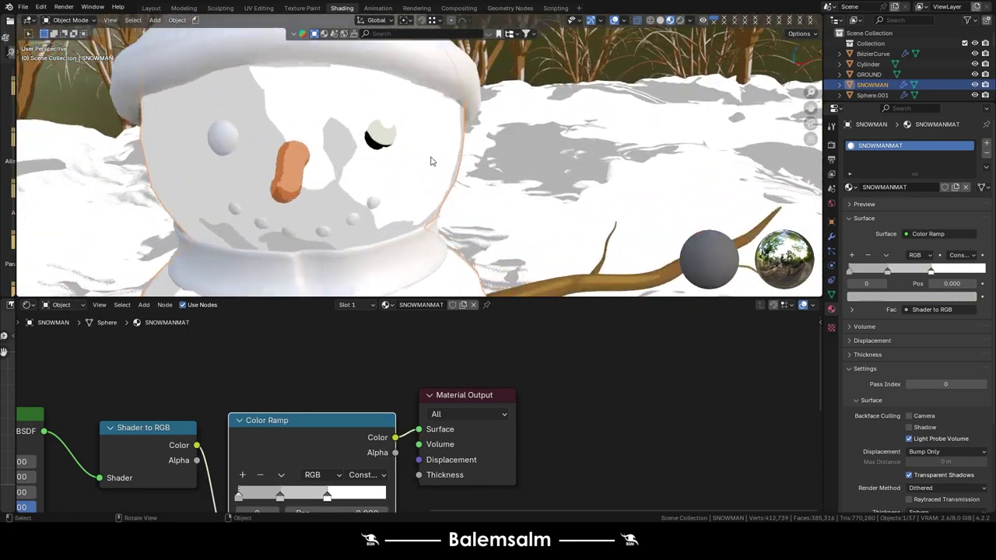
{"action": "scroll", "coordinate": [431, 161], "scroll_direction": "up", "scroll_amount": 1}
{"action": "left_click", "coordinate": [362, 214]}
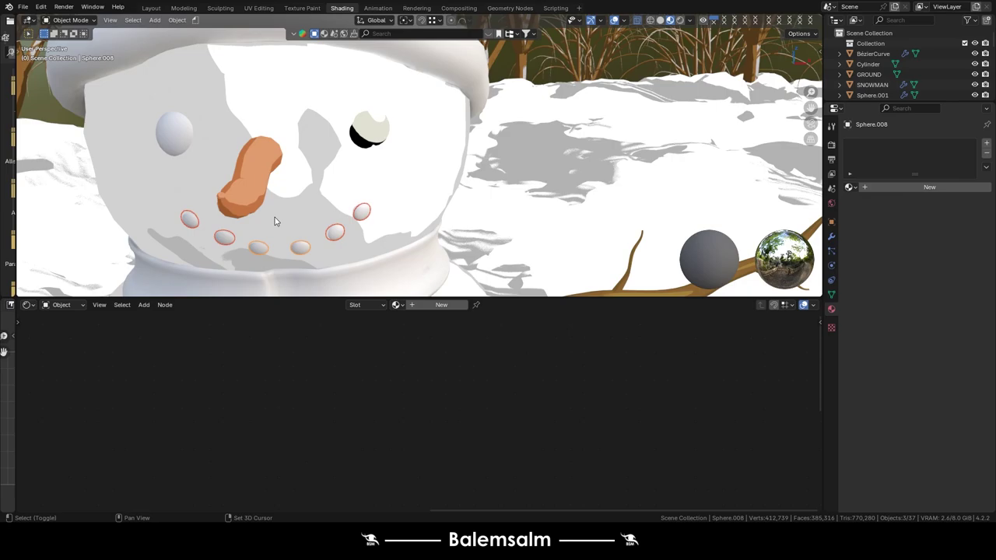
{"action": "scroll", "coordinate": [178, 131], "scroll_direction": "down", "scroll_amount": 4}
{"action": "middle_click_drag", "start_coordinate": [353, 257], "coordinate": [354, 167], "text": "shift"}
{"action": "left_click", "coordinate": [343, 142]}
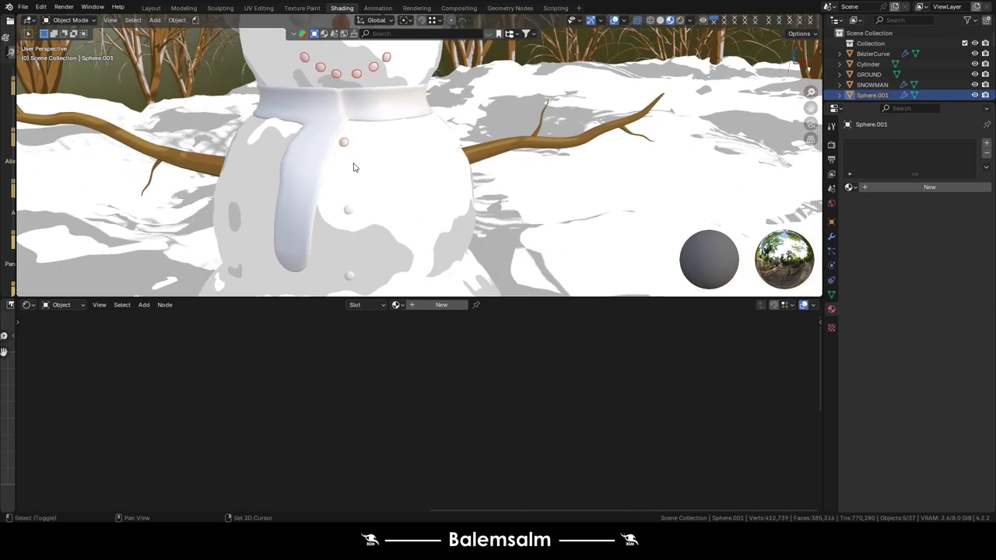
{"action": "left_click", "coordinate": [348, 211]}
{"action": "scroll", "coordinate": [377, 233], "scroll_direction": "up", "scroll_amount": 2, "text": "shift"}
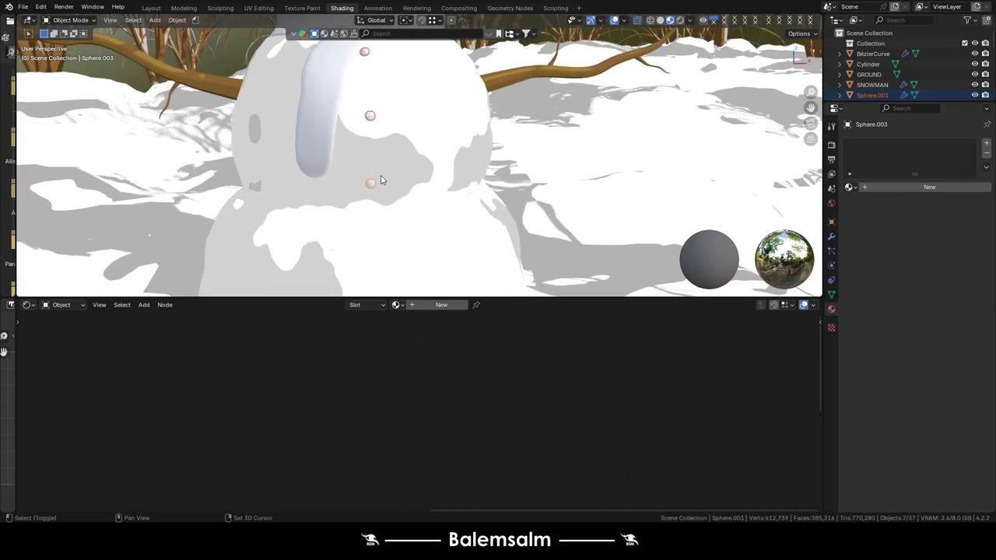
{"action": "scroll", "coordinate": [393, 206], "scroll_direction": "up", "scroll_amount": 1, "text": "shift"}
{"action": "scroll", "coordinate": [408, 179], "scroll_direction": "up", "scroll_amount": 1, "text": "shift"}
{"action": "scroll", "coordinate": [427, 147], "scroll_direction": "up", "scroll_amount": 1, "text": "shift"}
{"action": "key", "text": "q"}
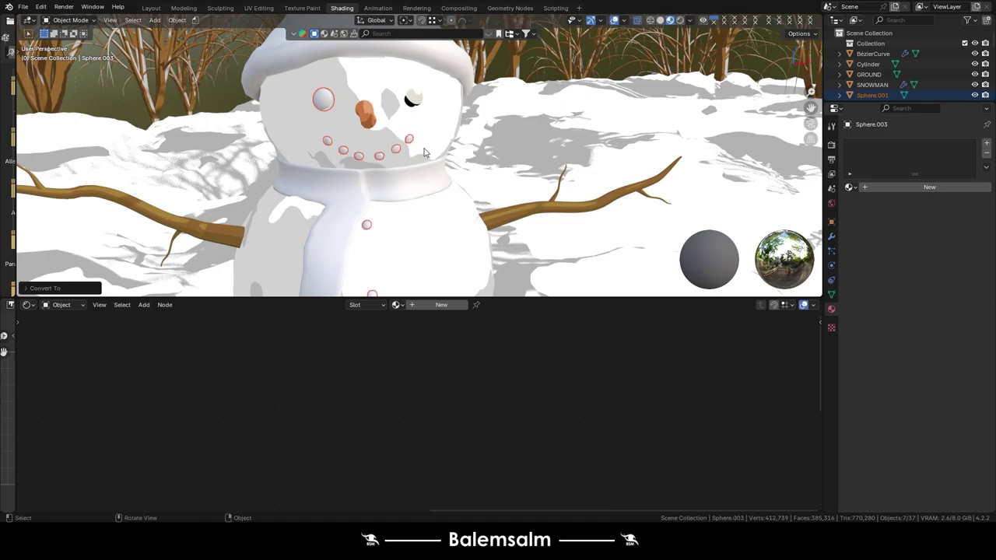
{"action": "scroll", "coordinate": [413, 100], "scroll_direction": "up", "scroll_amount": 3}
{"action": "scroll", "coordinate": [436, 88], "scroll_direction": "up", "scroll_amount": 2}
{"action": "left_click", "coordinate": [436, 88]}
{"action": "key", "text": "ctrl+l"}
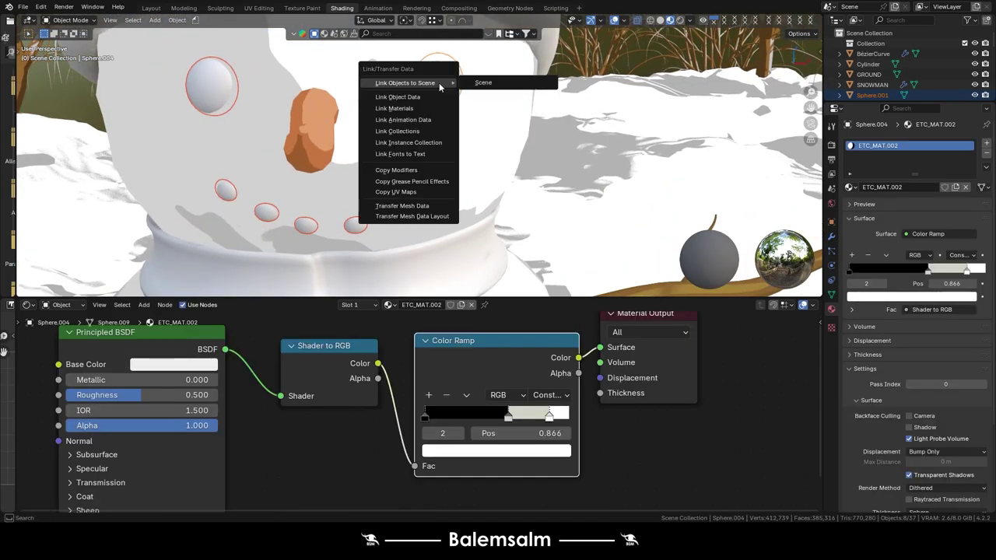
{"action": "left_click", "coordinate": [393, 108]}
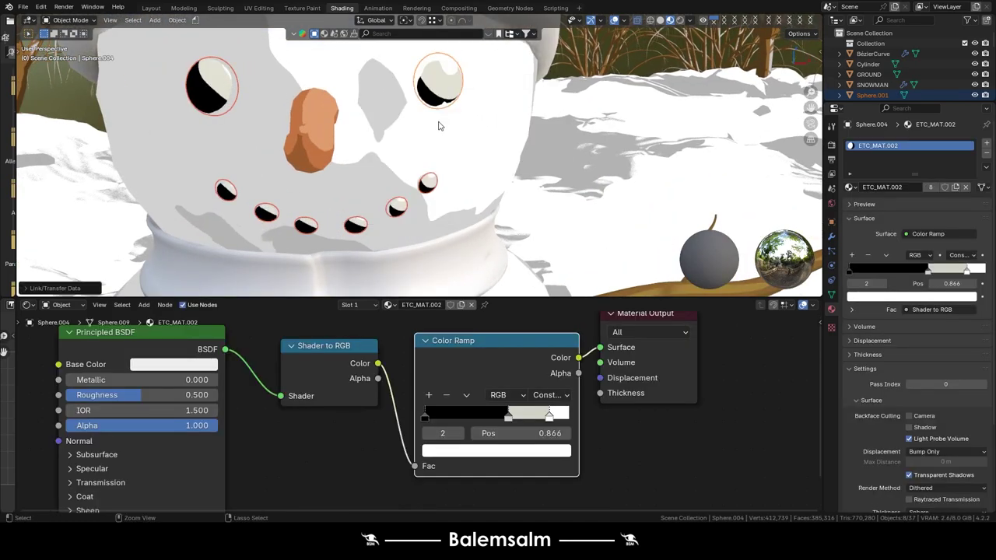
Move the eye's highlight stop to 0.705 and darken the middle stop to dark grey (value about 0.12).
{"action": "left_click", "coordinate": [201, 205]}
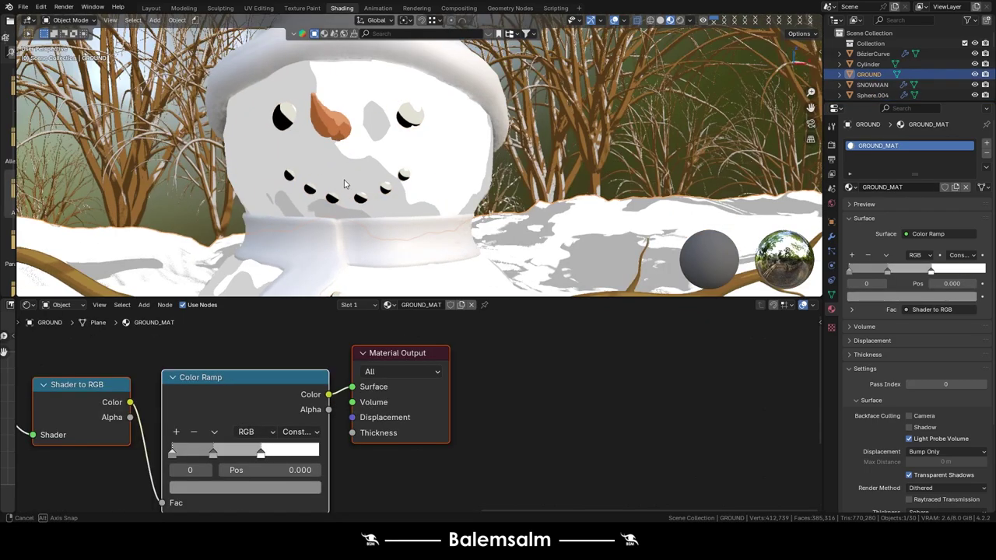
{"action": "middle_click_drag", "start_coordinate": [201, 205], "coordinate": [402, 115]}
{"action": "left_click", "coordinate": [402, 115]}
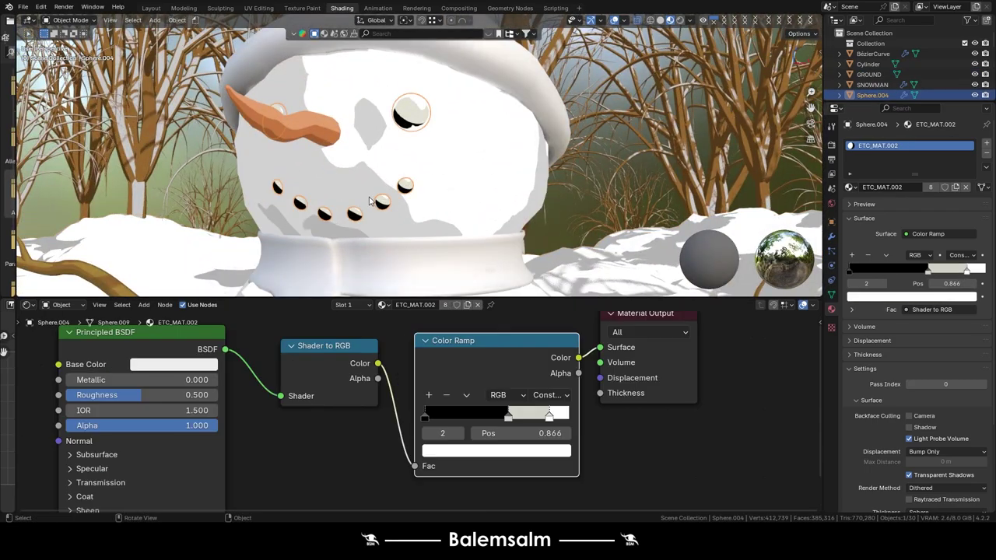
{"action": "scroll", "coordinate": [367, 222], "scroll_direction": "up", "scroll_amount": 3}
{"action": "mouse_move", "coordinate": [507, 418]}
{"action": "left_mouse_down"}
{"action": "mouse_move", "coordinate": [552, 420]}
{"action": "mouse_move", "coordinate": [529, 418]}
{"action": "left_mouse_up"}
{"action": "left_click", "coordinate": [551, 418]}
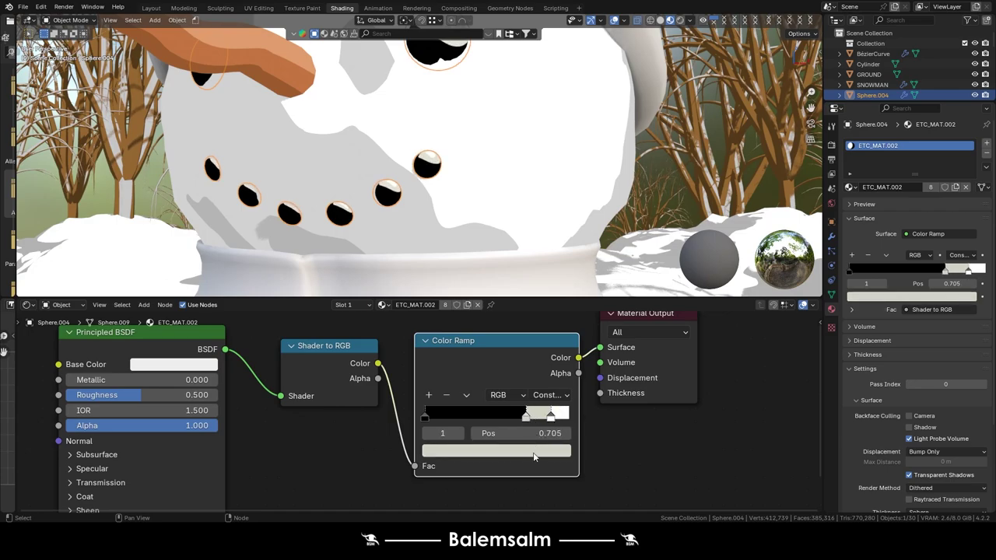
{"action": "left_click", "coordinate": [517, 449]}
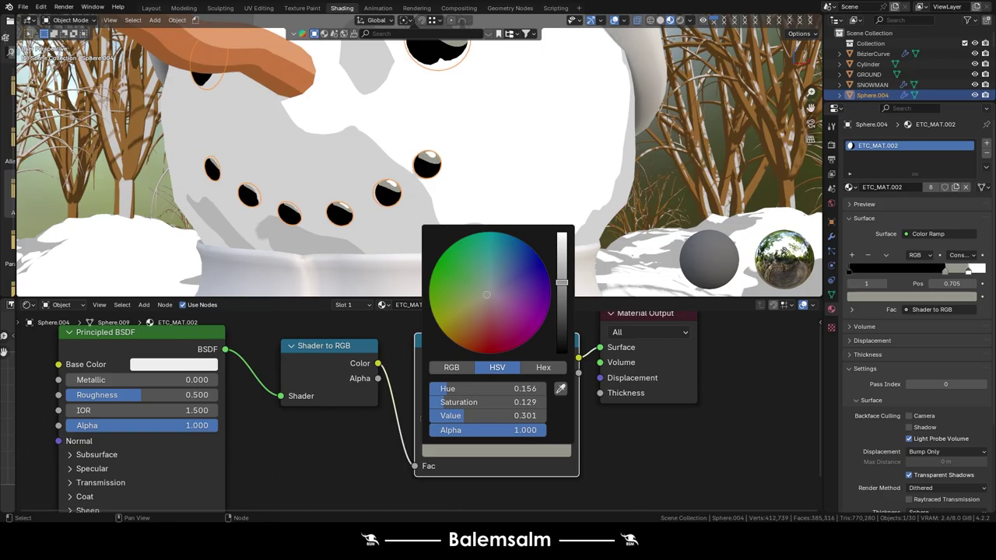
{"action": "left_click_drag", "start_coordinate": [488, 415], "coordinate": [455, 416]}
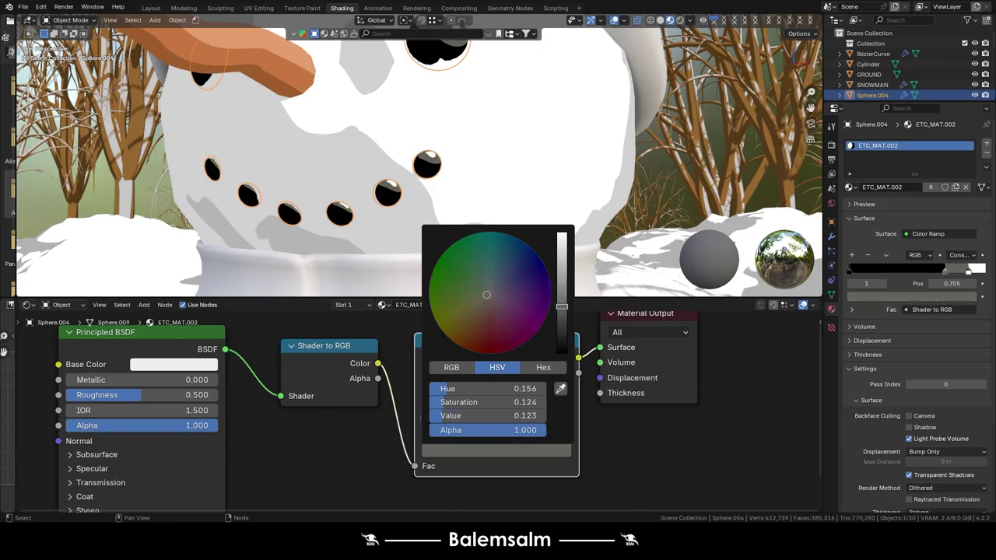
{"action": "scroll", "coordinate": [468, 169], "scroll_direction": "down", "scroll_amount": 5}
{"action": "left_click", "coordinate": [516, 162]}
{"action": "middle_click_drag", "start_coordinate": [516, 162], "coordinate": [487, 177]}
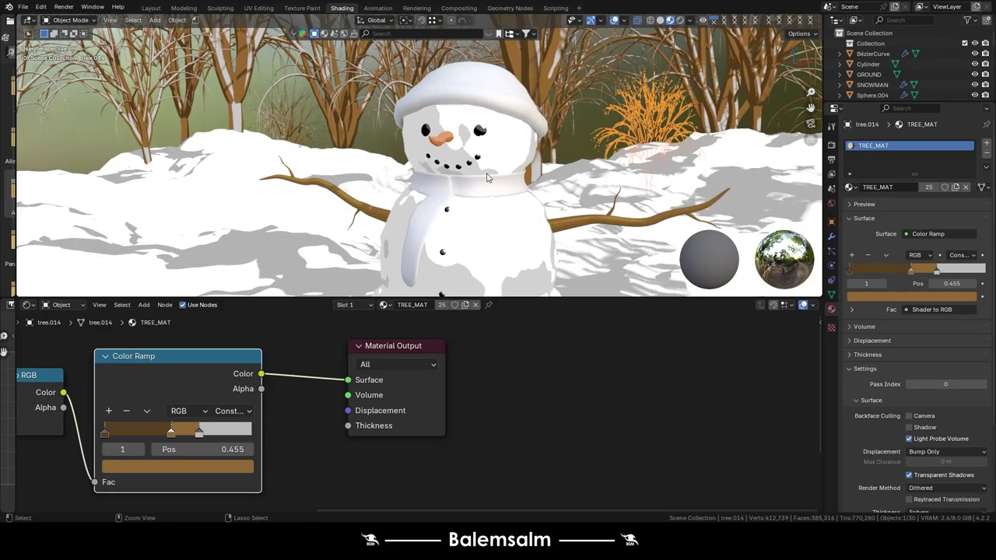
Give the hat its own copy of the eye material, ETC_MAT.003.
{"action": "left_click", "coordinate": [473, 98]}
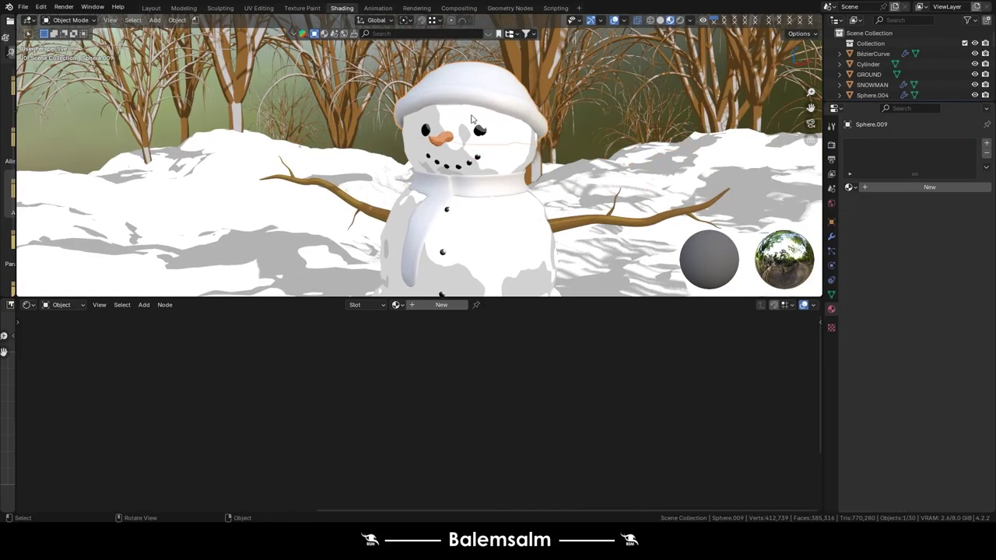
{"action": "left_click", "coordinate": [437, 305]}
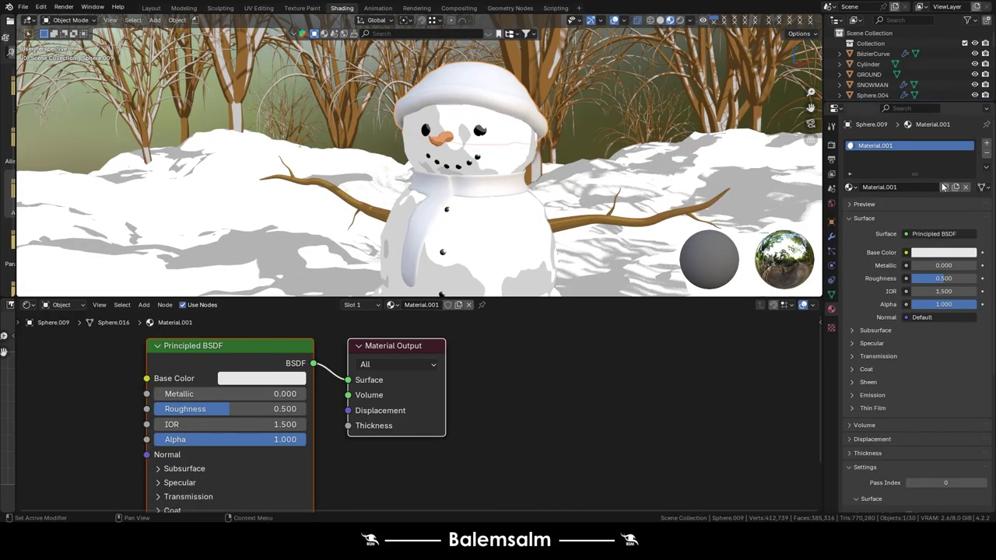
{"action": "left_click", "coordinate": [849, 187]}
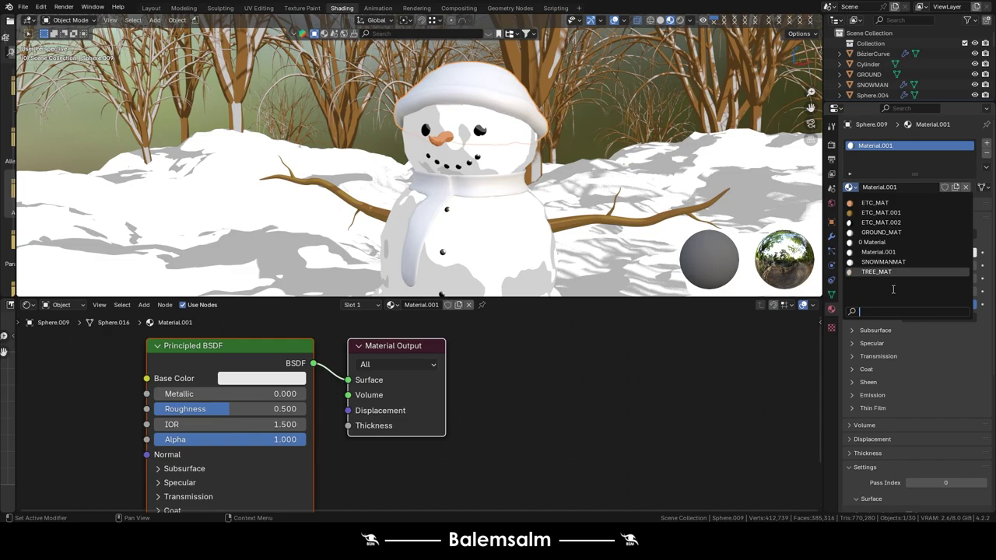
{"action": "left_click", "coordinate": [895, 222]}
{"action": "left_click", "coordinate": [956, 187]}
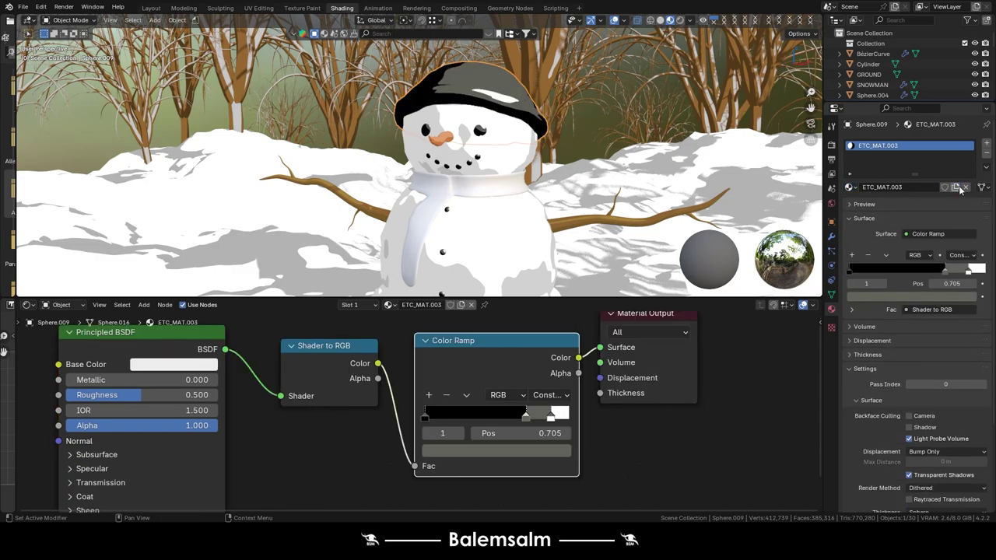
Recolour the hat ramp's base stop to a deep red.
{"action": "left_click", "coordinate": [424, 417]}
{"action": "left_click", "coordinate": [445, 451]}
{"action": "left_click_drag", "start_coordinate": [467, 416], "coordinate": [514, 416]}
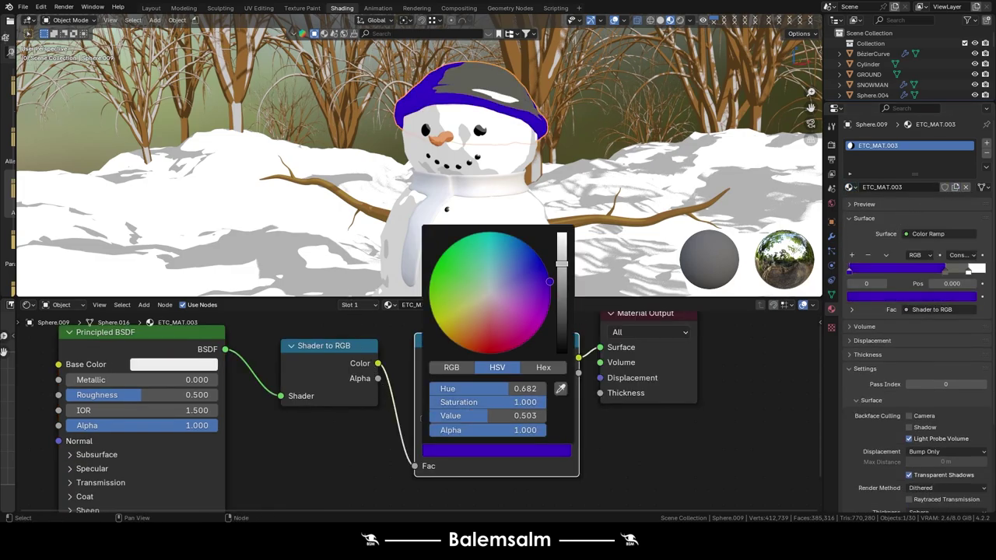
{"action": "mouse_move", "coordinate": [521, 268]}
{"action": "left_mouse_down"}
{"action": "mouse_move", "coordinate": [463, 328]}
{"action": "mouse_move", "coordinate": [480, 338]}
{"action": "left_mouse_up"}
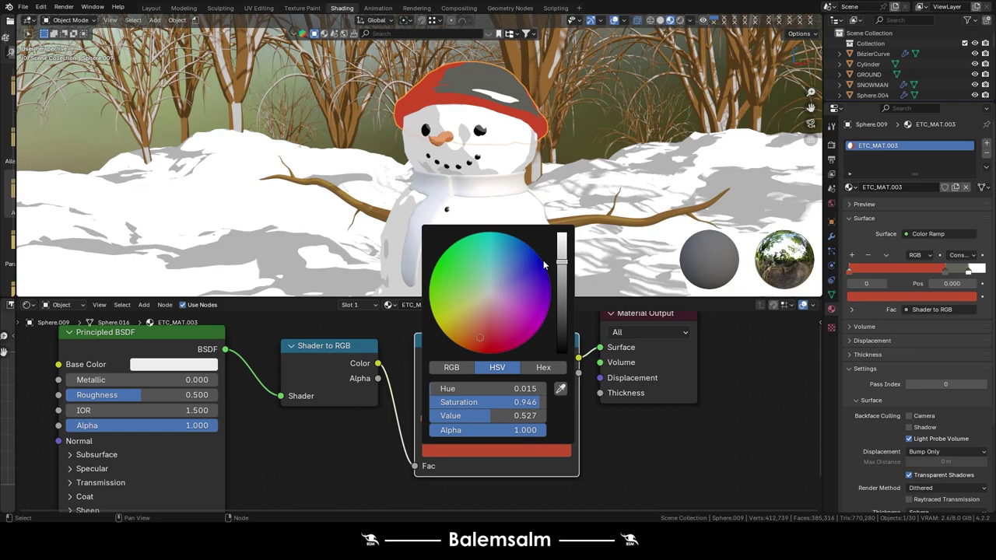
{"action": "left_click_drag", "start_coordinate": [561, 268], "coordinate": [562, 293]}
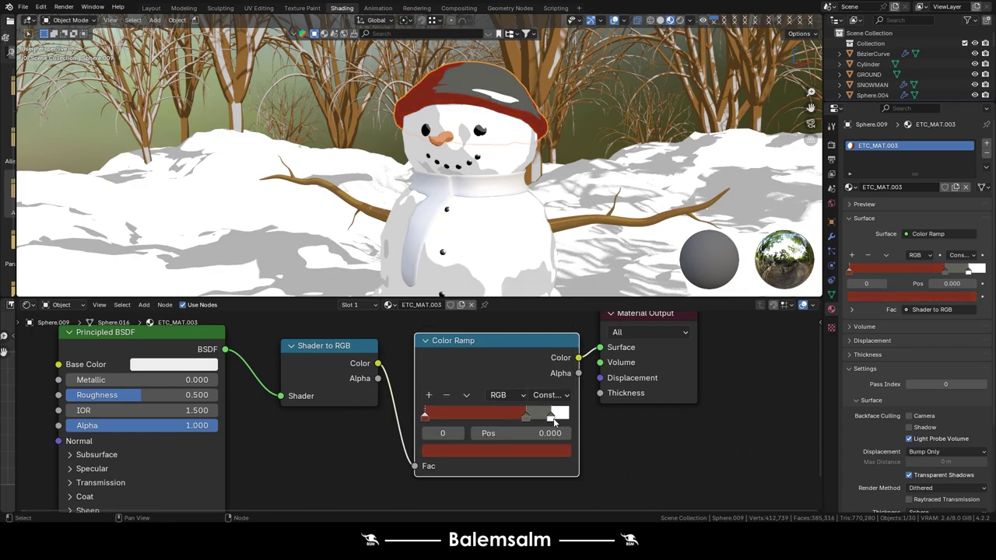
Make the hat's middle stop a darker orange and move the white stop left.
{"action": "left_click", "coordinate": [526, 416]}
{"action": "left_click", "coordinate": [496, 451]}
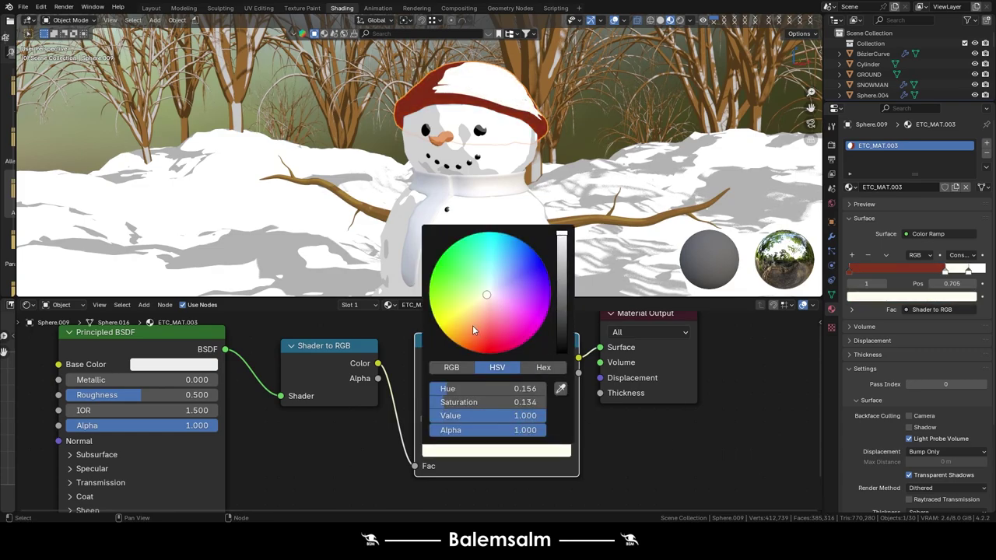
{"action": "left_click_drag", "start_coordinate": [473, 327], "coordinate": [474, 340]}
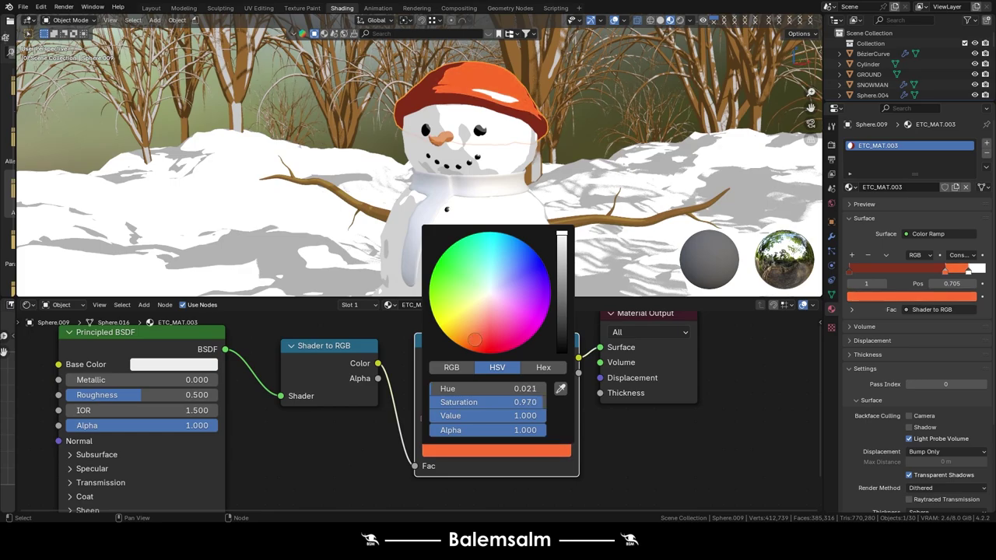
{"action": "left_click_drag", "start_coordinate": [562, 233], "coordinate": [562, 270]}
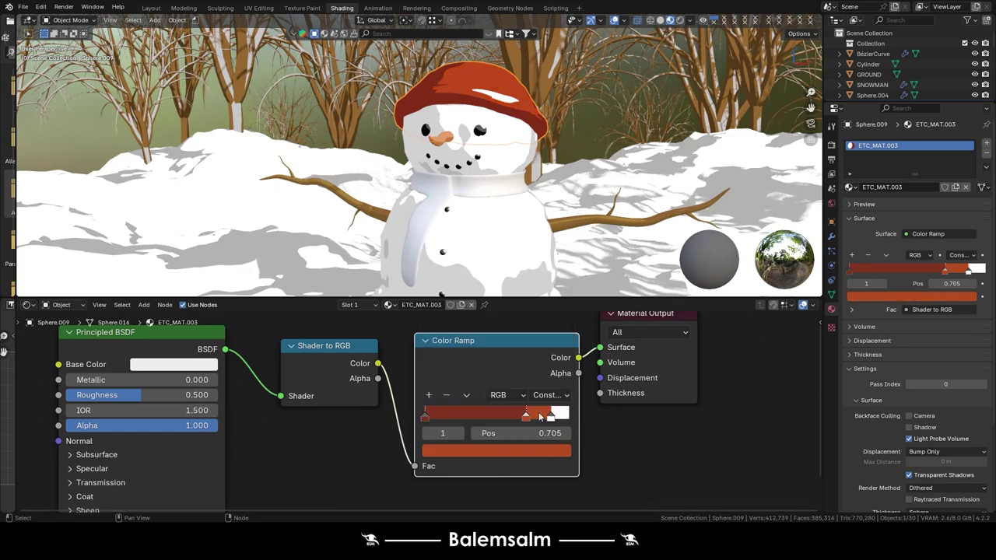
{"action": "left_click_drag", "start_coordinate": [551, 419], "coordinate": [498, 418]}
Undo the stray Ambient Occlusion node and select the snowman's scarf.
{"action": "left_click", "coordinate": [448, 190]}
{"action": "mouse_move", "coordinate": [448, 189]}
{"action": "middle_mouse_down"}
{"action": "mouse_move", "coordinate": [313, 183]}
{"action": "mouse_move", "coordinate": [470, 146]}
{"action": "mouse_move", "coordinate": [404, 148]}
{"action": "middle_mouse_up"}
{"action": "scroll", "coordinate": [470, 145], "scroll_direction": "up", "scroll_amount": 2}
{"action": "left_click", "coordinate": [470, 145]}
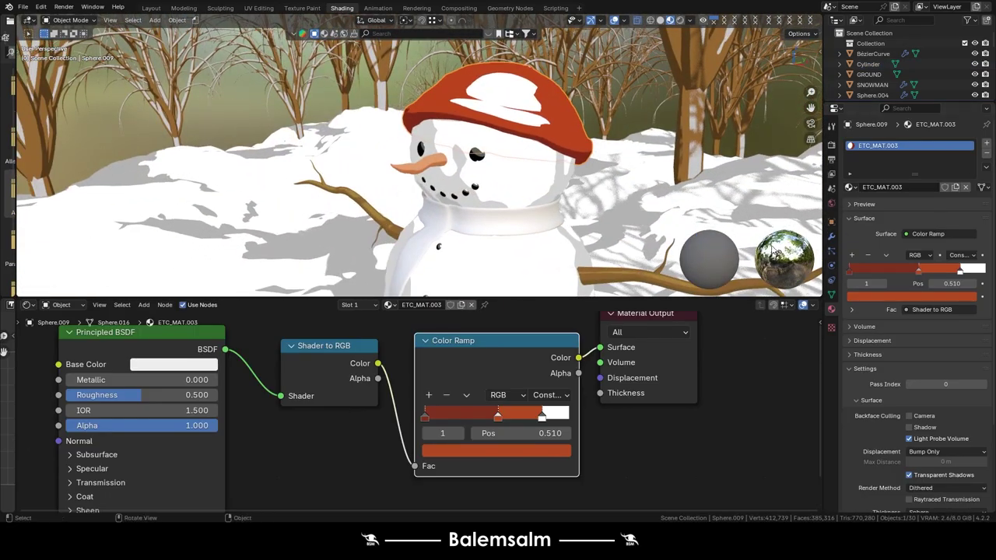
{"action": "key", "text": "ctrl+shift+z"}
{"action": "key", "text": "ctrl+z"}
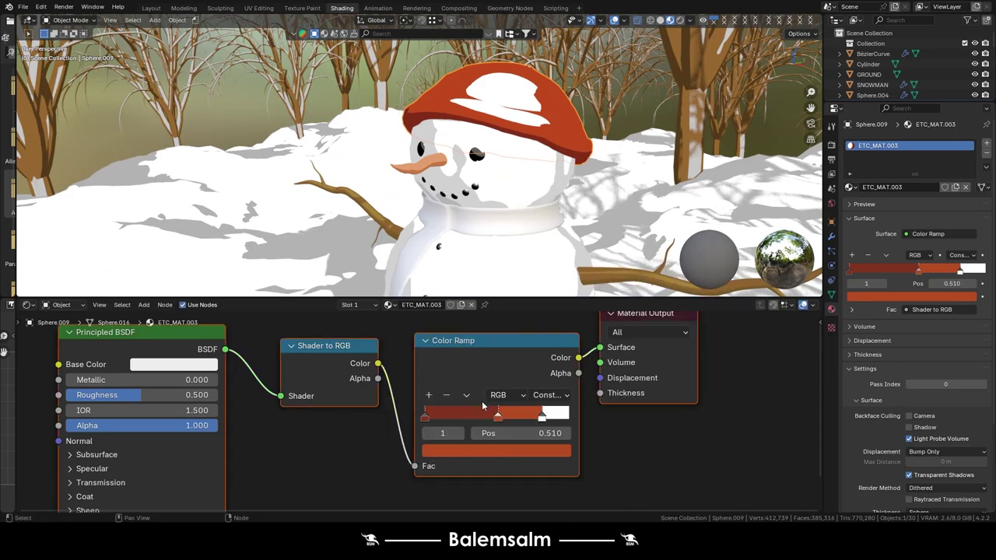
{"action": "left_click", "coordinate": [495, 227]}
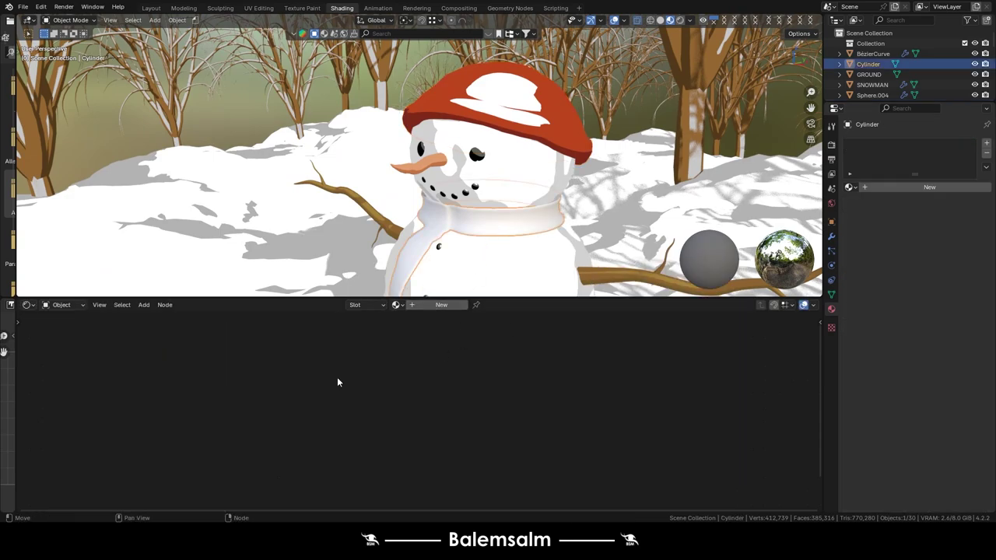
Assign the ETC_MAT.003 toon material to the scarf and make it a single-user copy, ETC_MAT.004.
{"action": "left_click", "coordinate": [861, 190]}
{"action": "left_click", "coordinate": [849, 187]}
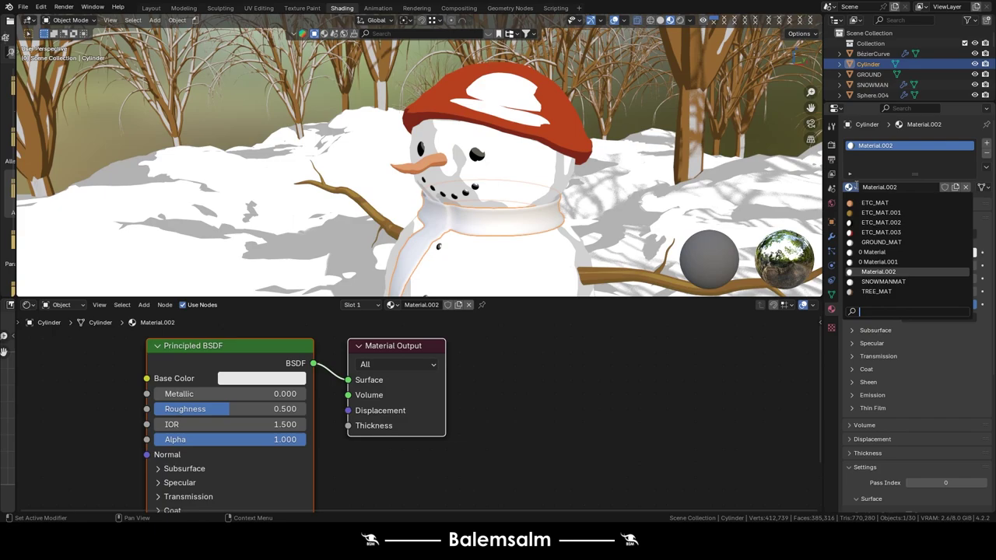
{"action": "left_click", "coordinate": [903, 233]}
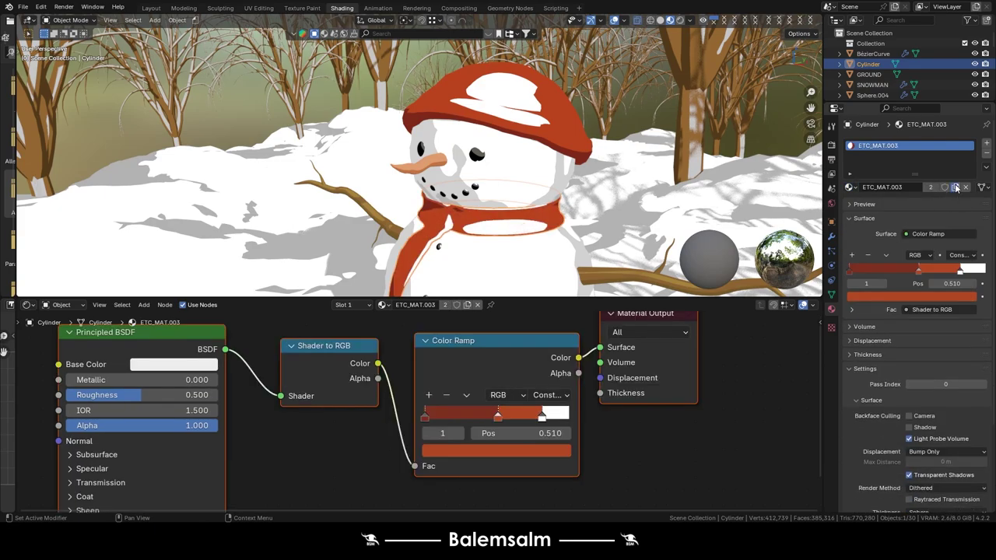
{"action": "left_click", "coordinate": [956, 188]}
Move the white highlight stop to 0.745 and the main stop to 0.672, recolouring that band mustard yellow.
{"action": "left_click", "coordinate": [381, 413]}
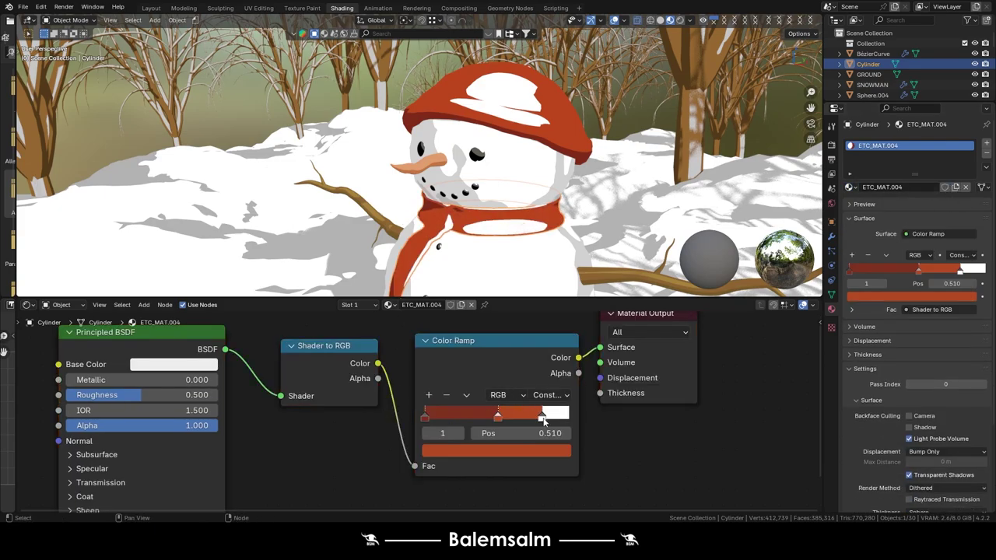
{"action": "left_click_drag", "start_coordinate": [543, 419], "coordinate": [510, 427]}
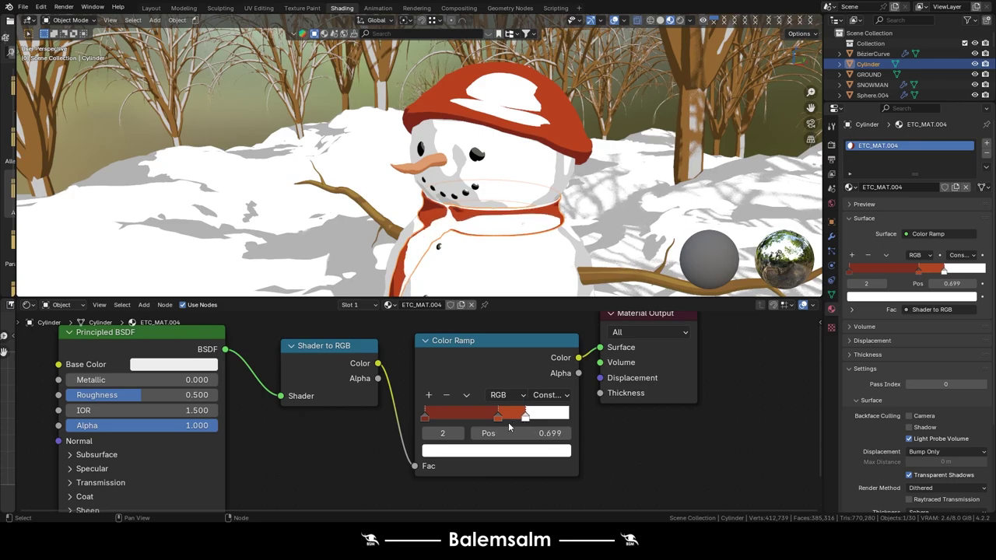
{"action": "left_click_drag", "start_coordinate": [509, 427], "coordinate": [569, 421]}
{"action": "left_click_drag", "start_coordinate": [506, 419], "coordinate": [536, 421]}
{"action": "left_click", "coordinate": [530, 451]}
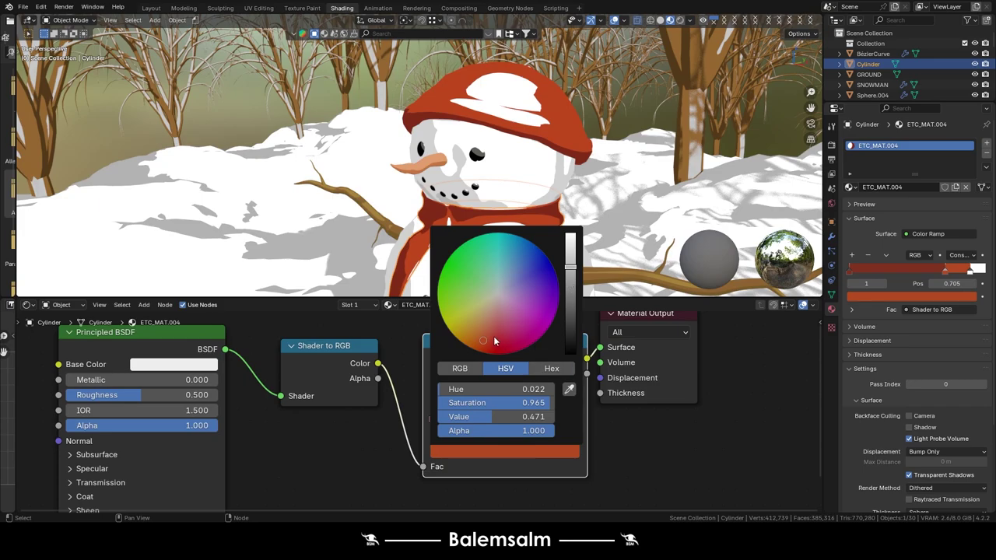
{"action": "left_click_drag", "start_coordinate": [494, 341], "coordinate": [465, 320]}
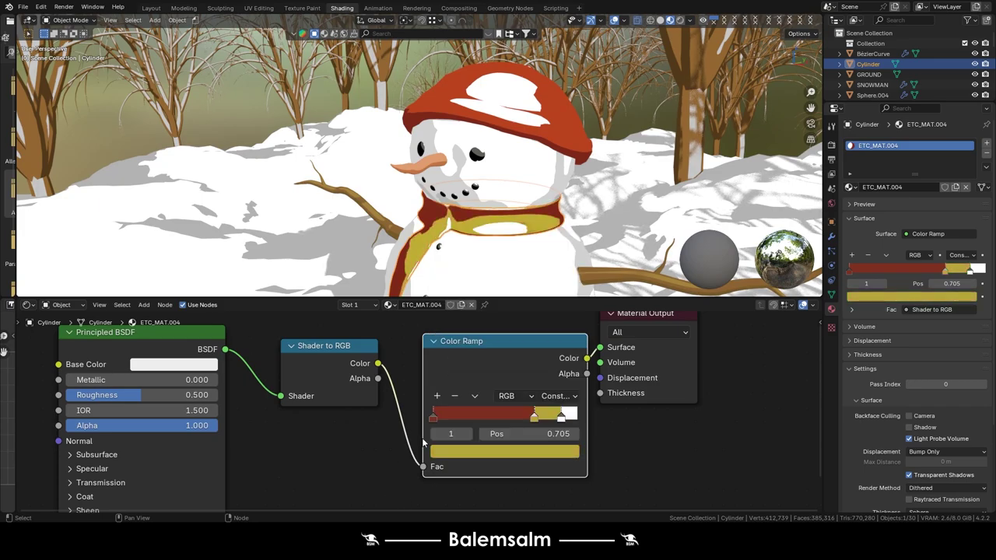
Recolour the shadow stop at position 0 to a dark olive brown.
{"action": "left_click", "coordinate": [434, 420]}
{"action": "left_click", "coordinate": [458, 453]}
{"action": "left_click", "coordinate": [470, 333]}
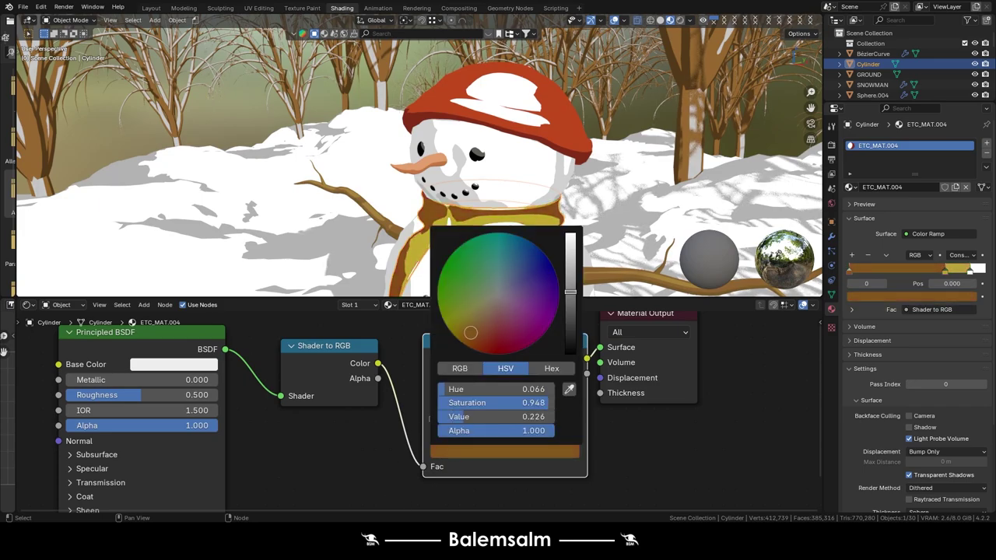
{"action": "left_click_drag", "start_coordinate": [572, 310], "coordinate": [571, 302]}
Push the white highlight stop further right and nudge the yellow band's boundary slightly left.
{"action": "left_click", "coordinate": [534, 418]}
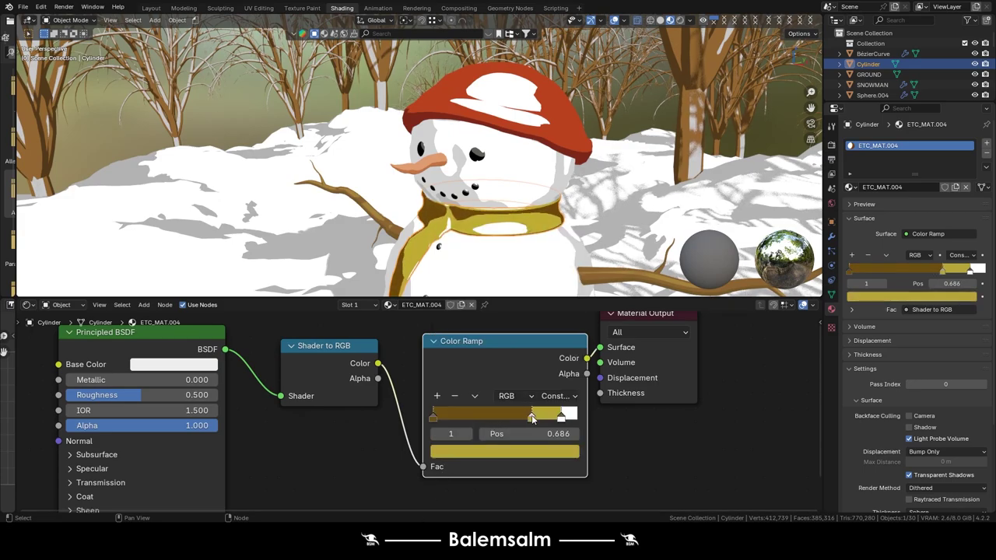
{"action": "left_click_drag", "start_coordinate": [561, 418], "coordinate": [574, 418]}
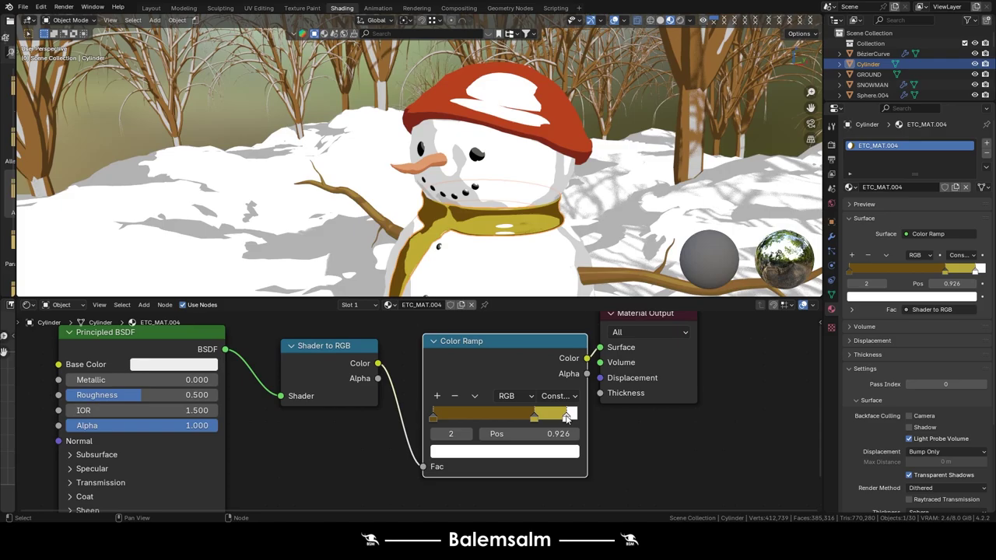
{"action": "left_click", "coordinate": [534, 418]}
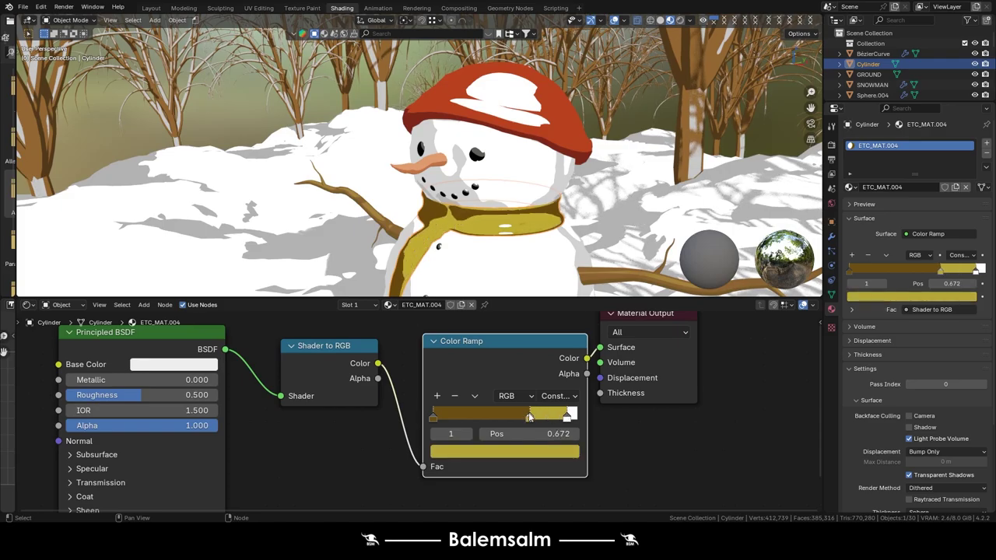
{"action": "left_click_drag", "start_coordinate": [534, 419], "coordinate": [527, 419]}
{"action": "left_click", "coordinate": [526, 228]}
Switch to the Layout workspace and purge the file's unused data-blocks with File > Clean Up.
{"action": "scroll", "coordinate": [526, 228], "scroll_direction": "down", "scroll_amount": 5}
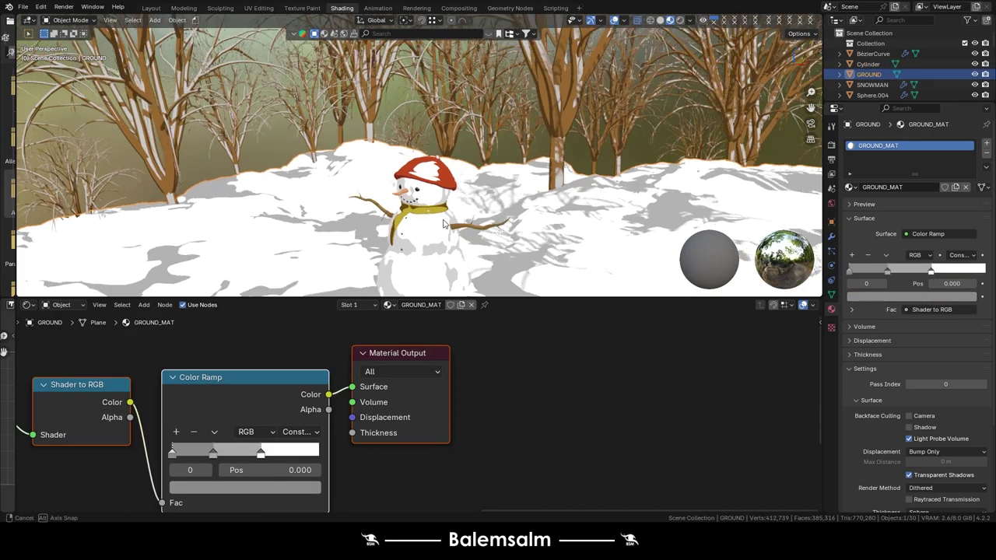
{"action": "left_click", "coordinate": [547, 176]}
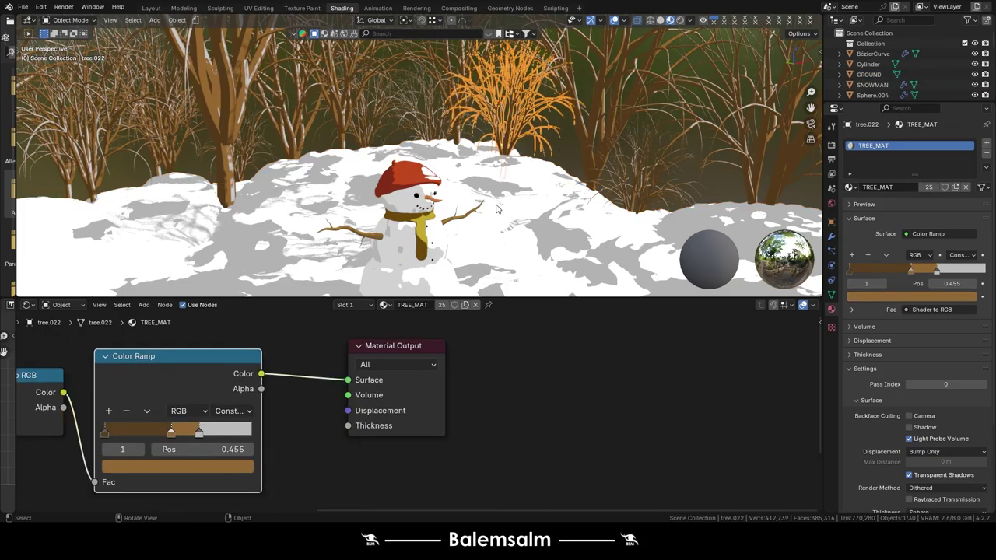
{"action": "scroll", "coordinate": [513, 171], "scroll_direction": "up", "scroll_amount": 3}
{"action": "scroll", "coordinate": [482, 165], "scroll_direction": "up", "scroll_amount": 3}
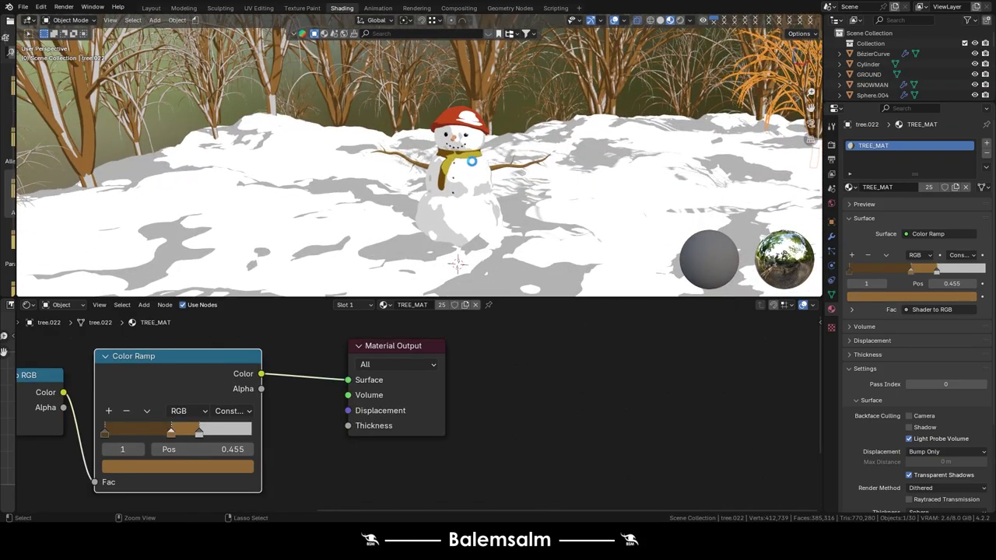
{"action": "middle_click_drag", "start_coordinate": [415, 169], "coordinate": [358, 159]}
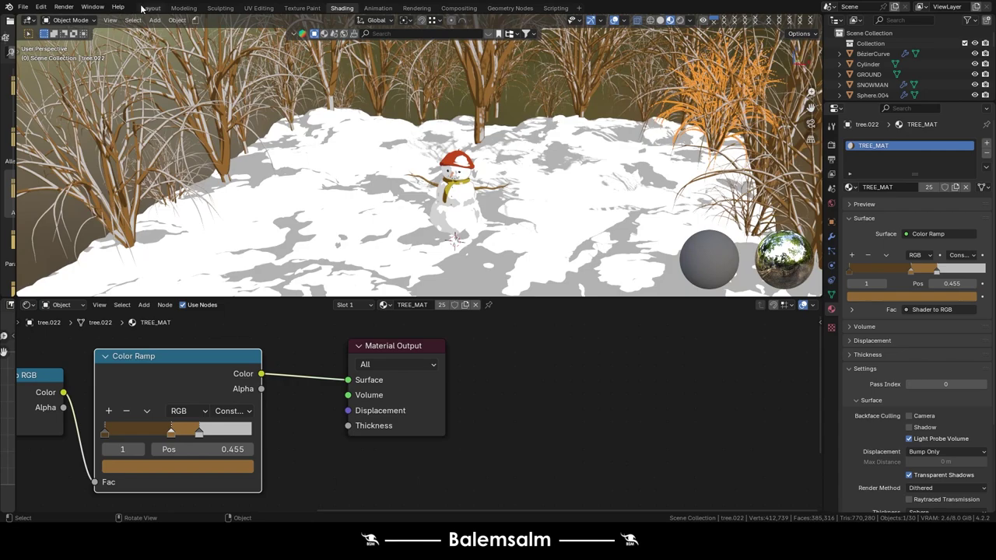
{"action": "left_click", "coordinate": [144, 7]}
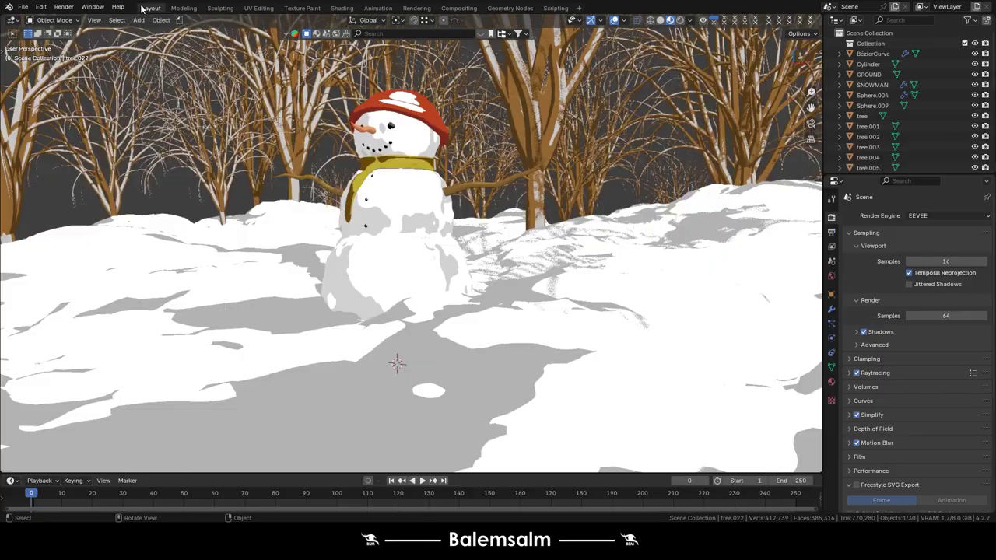
{"action": "left_click", "coordinate": [23, 7]}
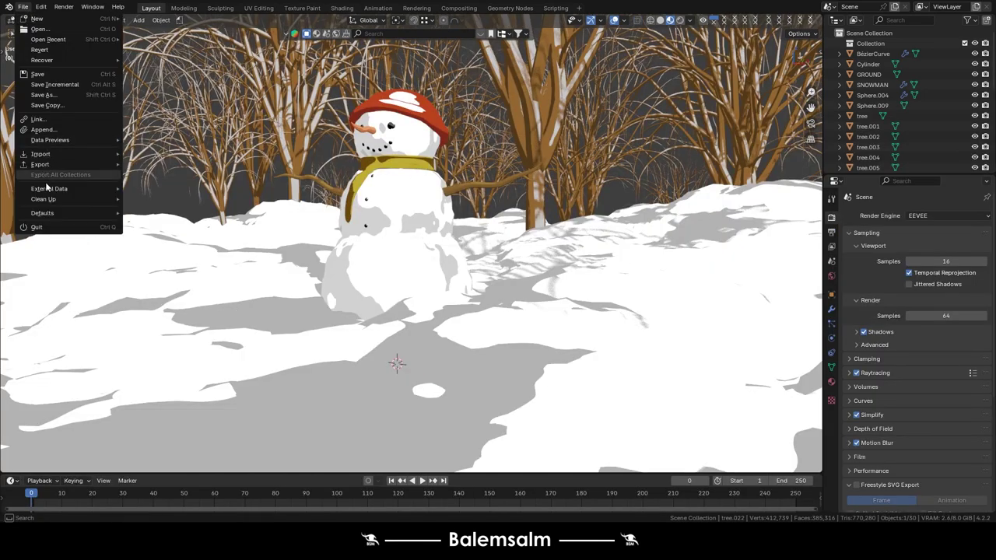
{"action": "mouse_move", "coordinate": [44, 199]}
{"action": "left_click", "coordinate": [156, 200]}
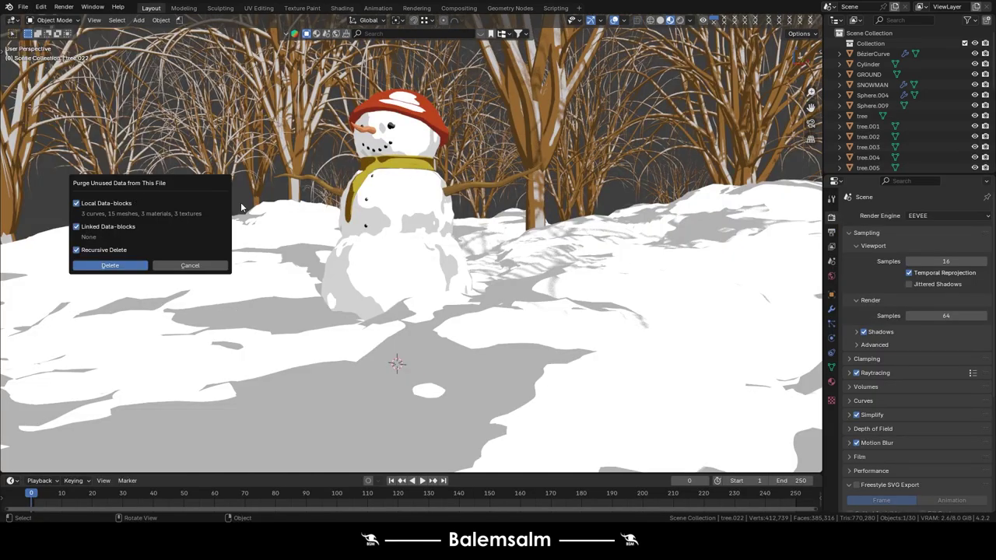
{"action": "left_click", "coordinate": [113, 267]}
Select the snowman and look through its list of materials.
{"action": "left_click", "coordinate": [456, 222]}
{"action": "left_click", "coordinate": [831, 383]}
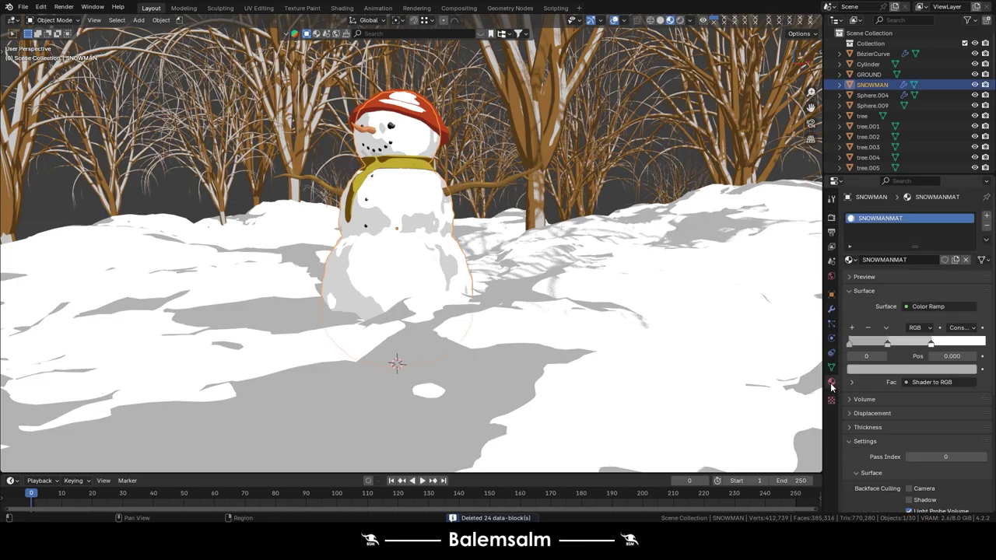
{"action": "left_click", "coordinate": [856, 263]}
{"action": "scroll", "coordinate": [555, 222], "scroll_direction": "down", "scroll_amount": 3}
{"action": "middle_click_drag", "start_coordinate": [556, 222], "coordinate": [517, 285]}
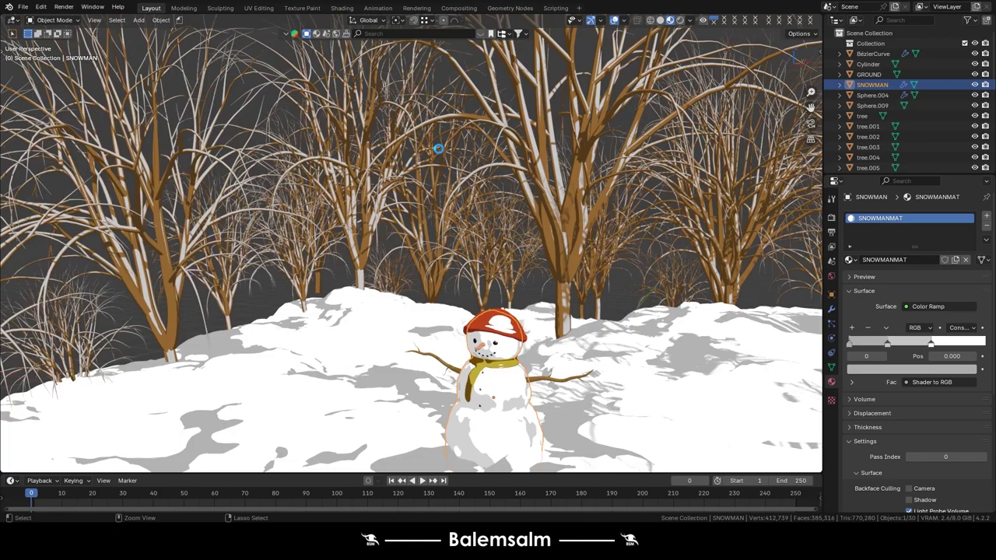
View the scene in Rendered shading from closer to the snowman.
{"action": "left_click", "coordinate": [679, 21]}
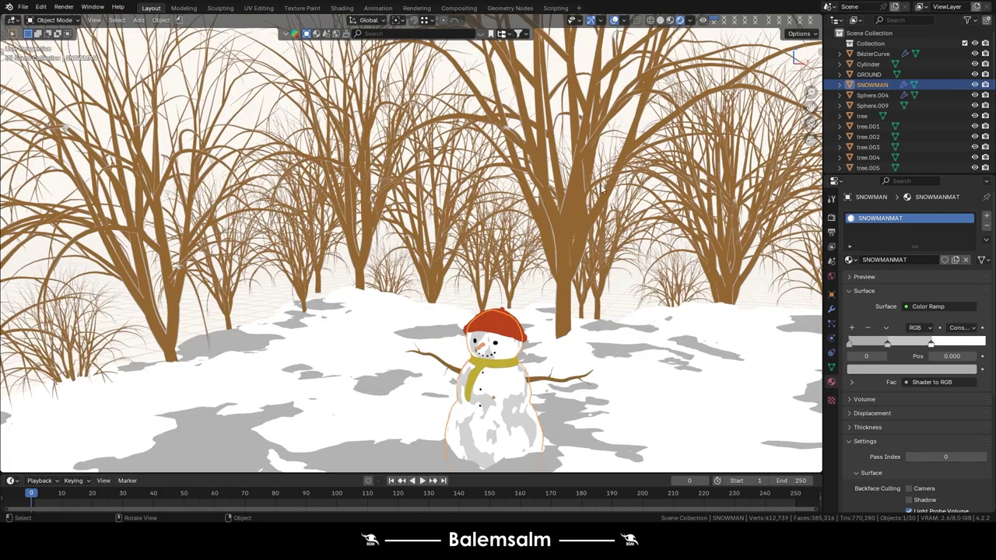
{"action": "middle_click_drag", "start_coordinate": [603, 189], "coordinate": [518, 211]}
{"action": "left_click", "coordinate": [517, 211]}
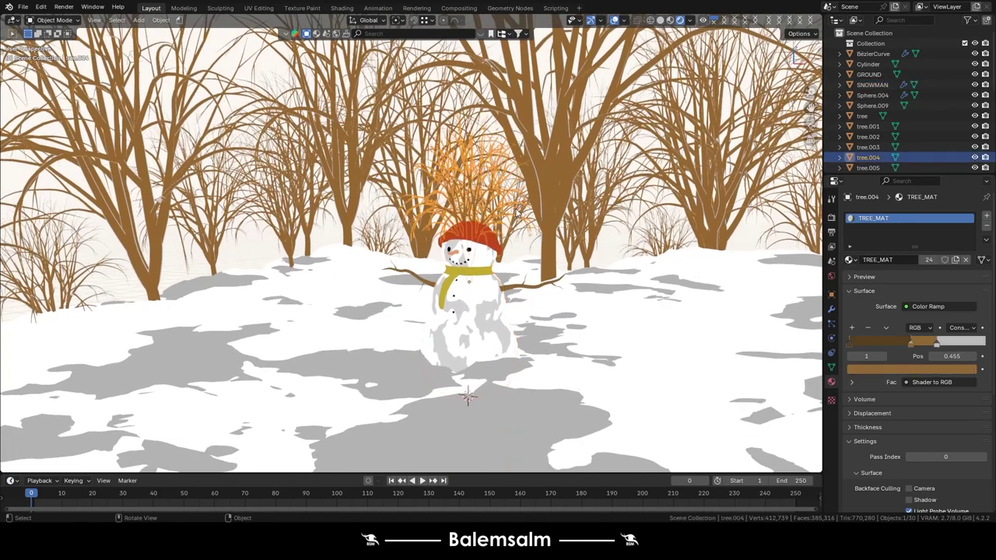
{"action": "left_click", "coordinate": [831, 276]}
Set the world colour to pale pink: Hue 0.981, Saturation 0.212, Value 0.947.
{"action": "left_click", "coordinate": [962, 284]}
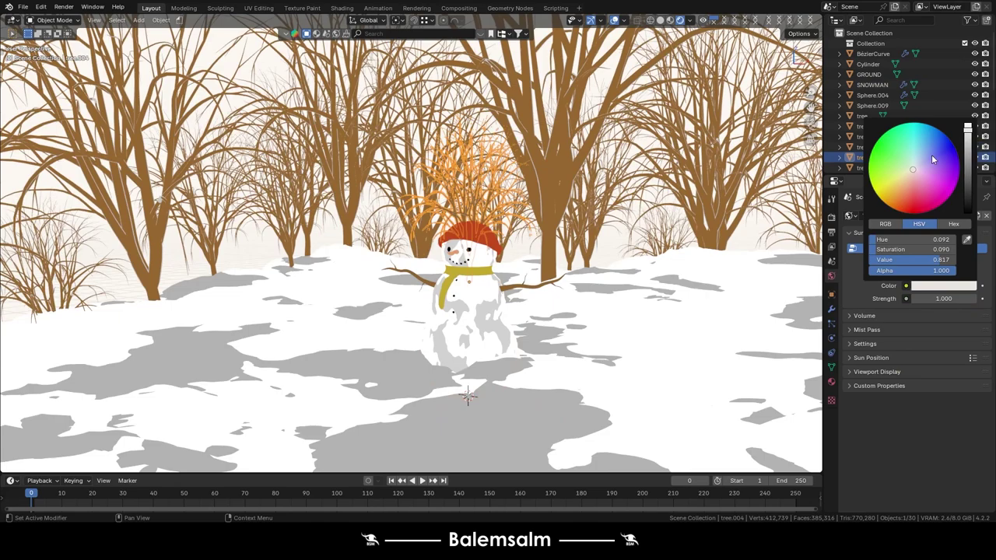
{"action": "left_click_drag", "start_coordinate": [909, 175], "coordinate": [913, 168]}
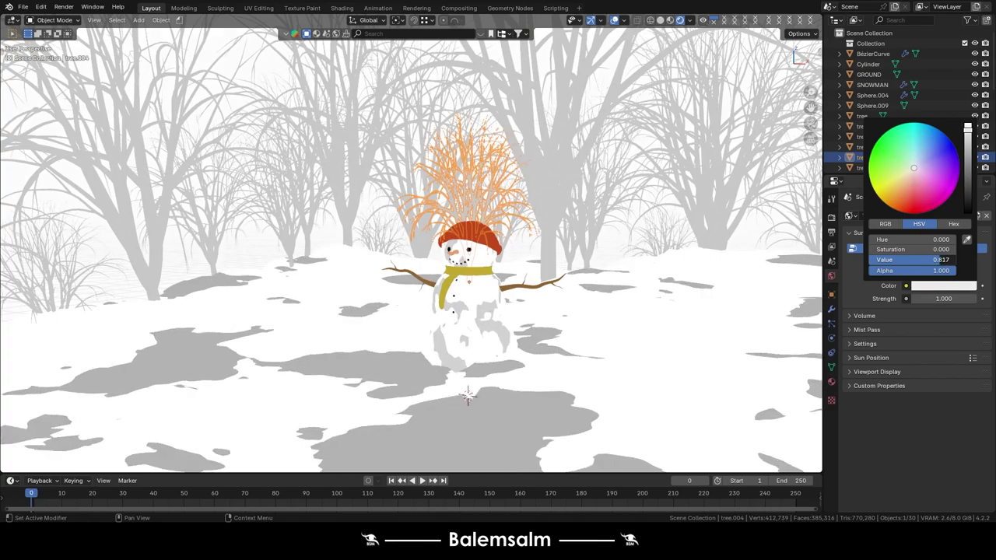
{"action": "left_click_drag", "start_coordinate": [939, 259], "coordinate": [936, 259]}
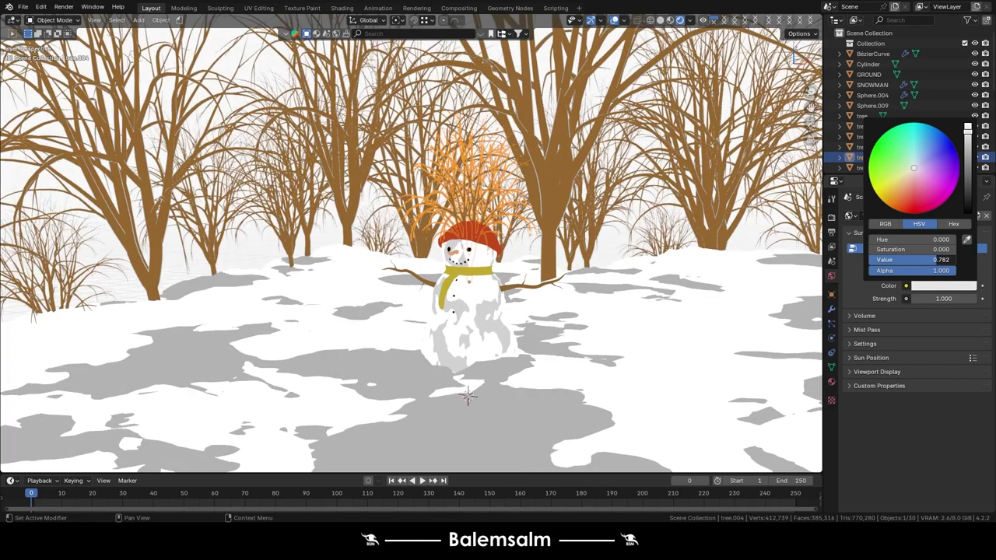
{"action": "left_click_drag", "start_coordinate": [910, 175], "coordinate": [914, 172]}
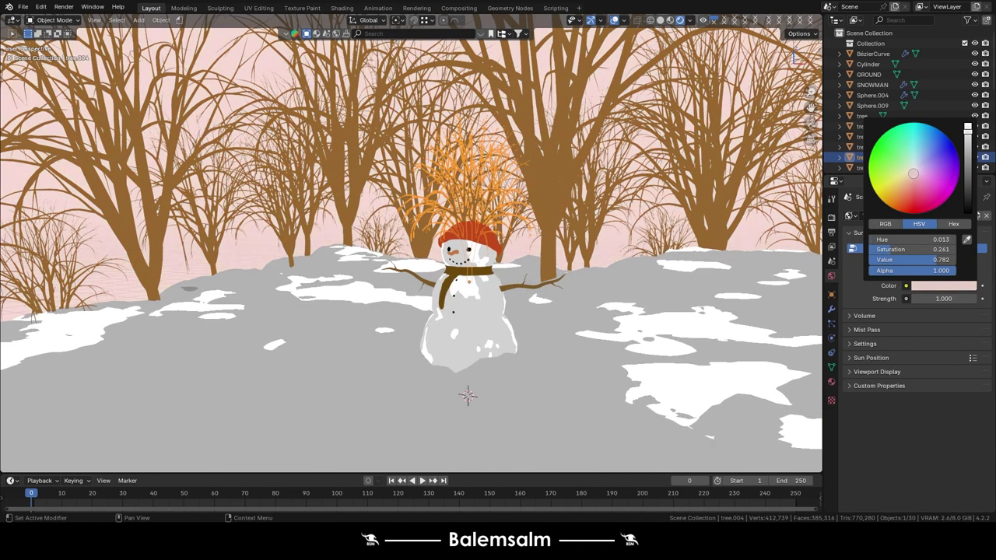
{"action": "left_click_drag", "start_coordinate": [937, 259], "coordinate": [954, 259]}
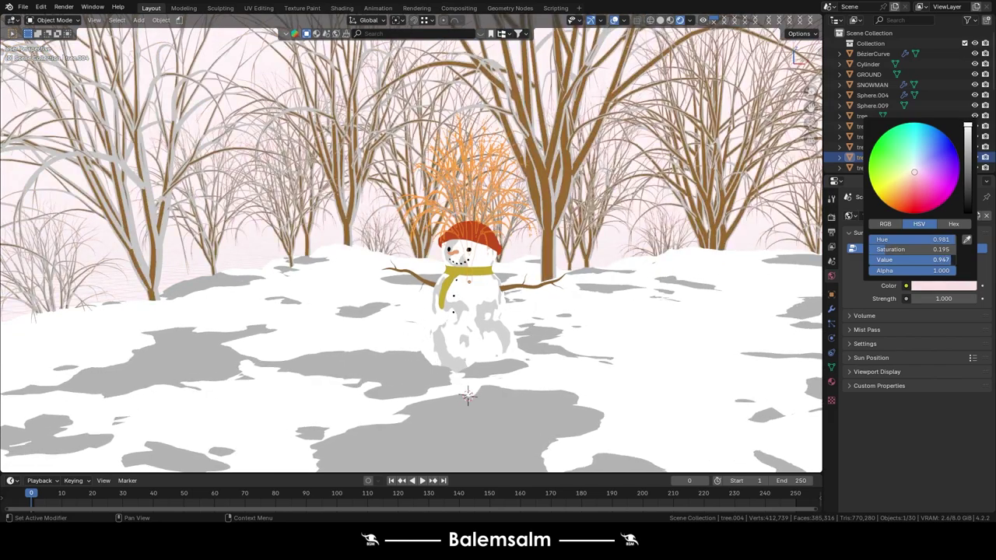
{"action": "left_click_drag", "start_coordinate": [901, 249], "coordinate": [887, 249]}
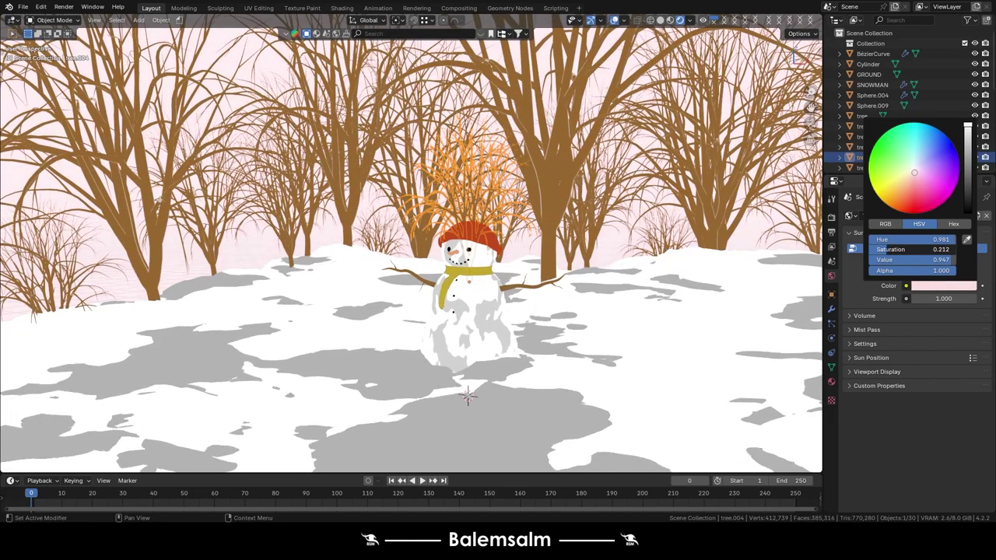
{"action": "scroll", "coordinate": [538, 209], "scroll_direction": "down", "scroll_amount": 5}
{"action": "mouse_move", "coordinate": [539, 209]}
{"action": "middle_mouse_down"}
{"action": "mouse_move", "coordinate": [497, 293]}
{"action": "mouse_move", "coordinate": [448, 306]}
{"action": "middle_mouse_up"}
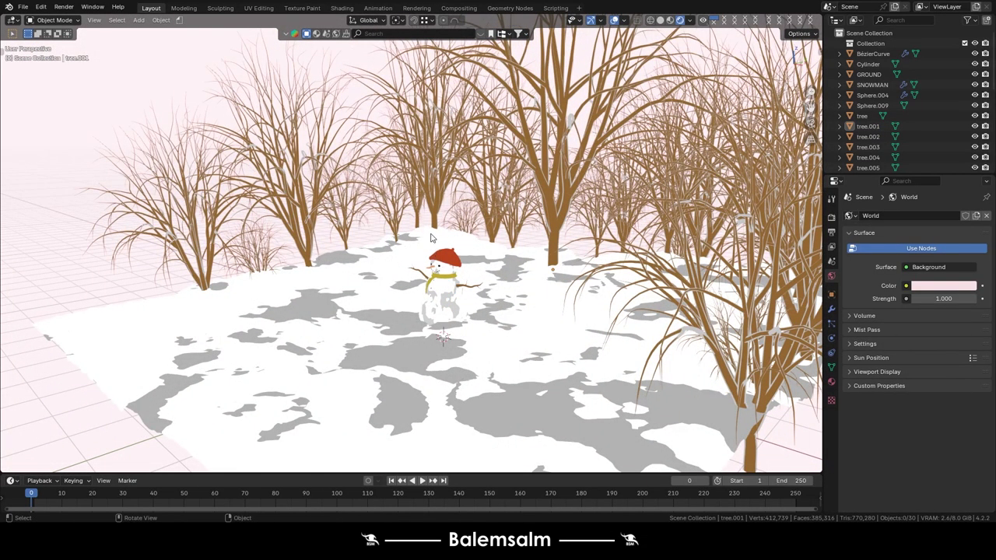
Add a plane, raise it to 13.545 m on Z and scale it up to about 10.
{"action": "middle_click_drag", "start_coordinate": [432, 237], "coordinate": [466, 217]}
{"action": "key", "text": "shift+a"}
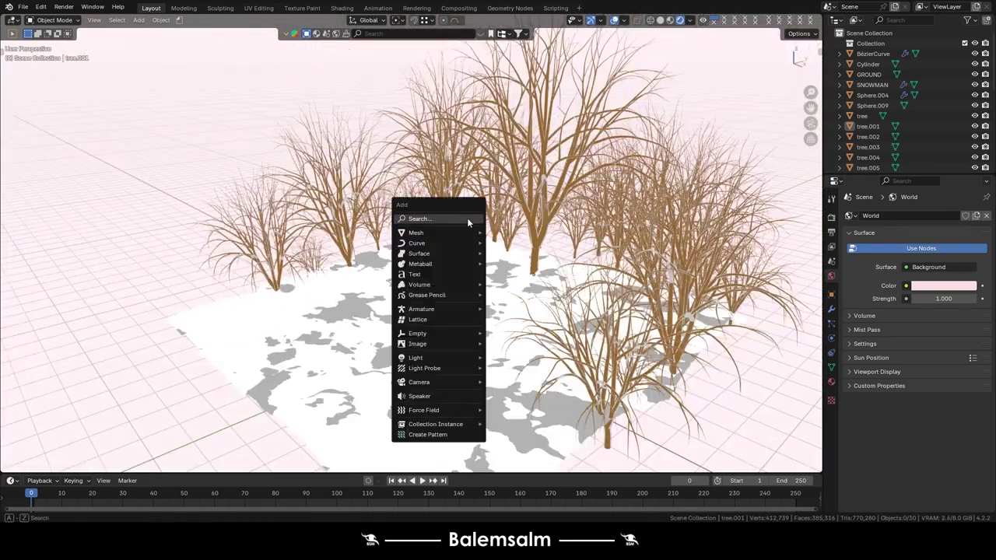
{"action": "left_click", "coordinate": [511, 237]}
{"action": "scroll", "coordinate": [498, 249], "scroll_direction": "down", "scroll_amount": 5}
{"action": "key", "text": "g"}
{"action": "key", "text": "z"}
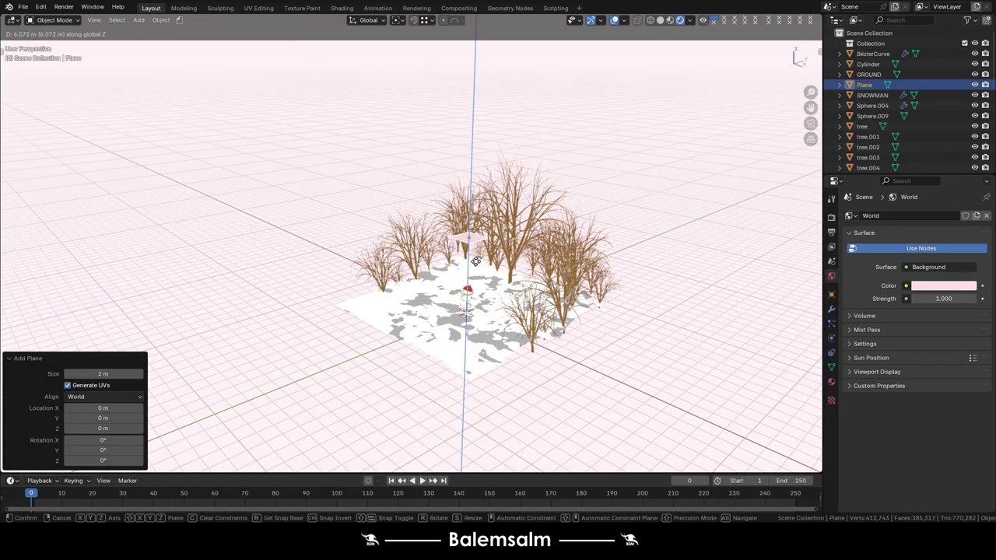
{"action": "left_click", "coordinate": [475, 167]}
{"action": "scroll", "coordinate": [475, 168], "scroll_direction": "up", "scroll_amount": 3}
{"action": "key", "text": "s"}
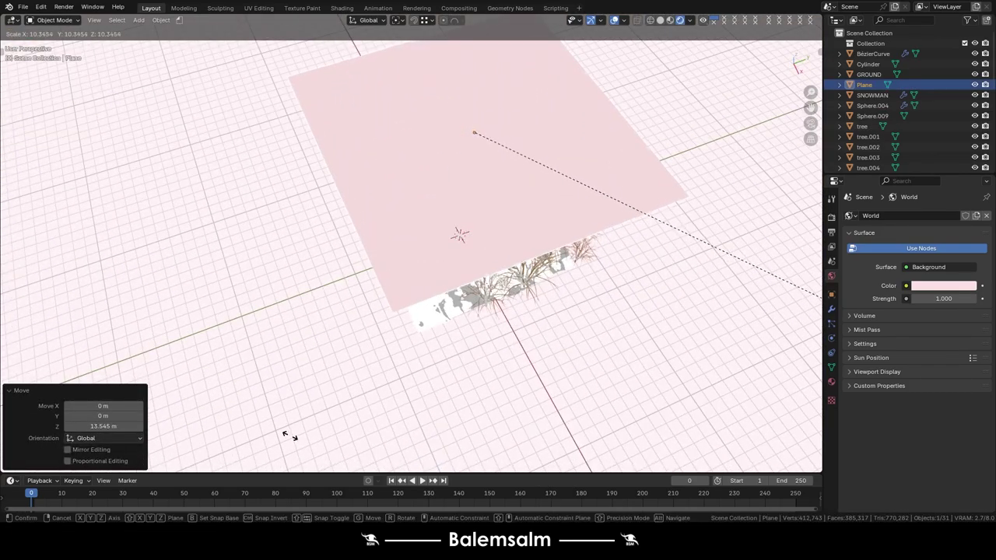
{"action": "left_click", "coordinate": [290, 436]}
Subdivide the plane once in Edit Mode and return to Object Mode.
{"action": "key", "text": "Tab"}
{"action": "right_click", "coordinate": [615, 278]}
{"action": "left_click", "coordinate": [615, 279]}
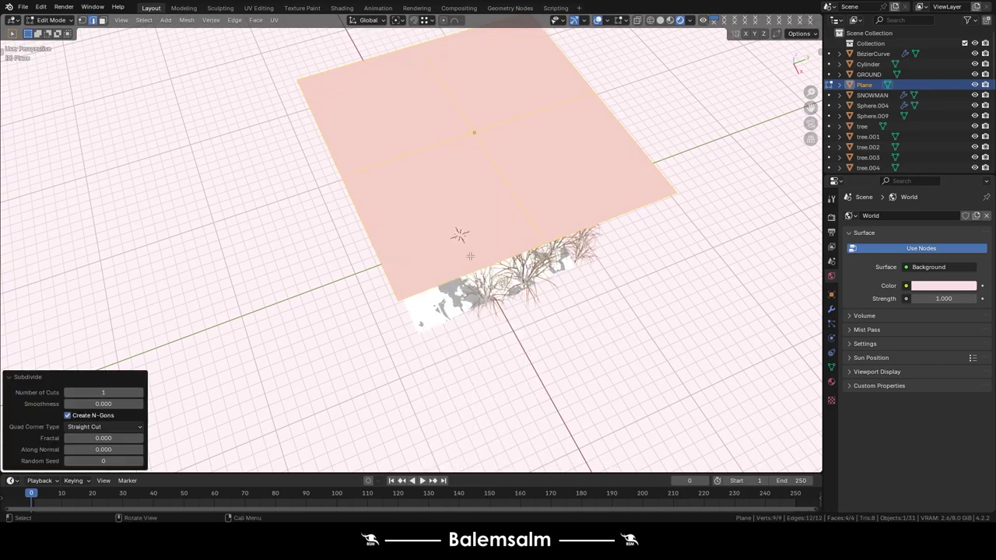
{"action": "key", "text": "Tab"}
{"action": "scroll", "coordinate": [481, 285], "scroll_direction": "down", "scroll_amount": 5}
{"action": "middle_click_drag", "start_coordinate": [489, 277], "coordinate": [438, 333]}
{"action": "scroll", "coordinate": [485, 193], "scroll_direction": "up", "scroll_amount": 5}
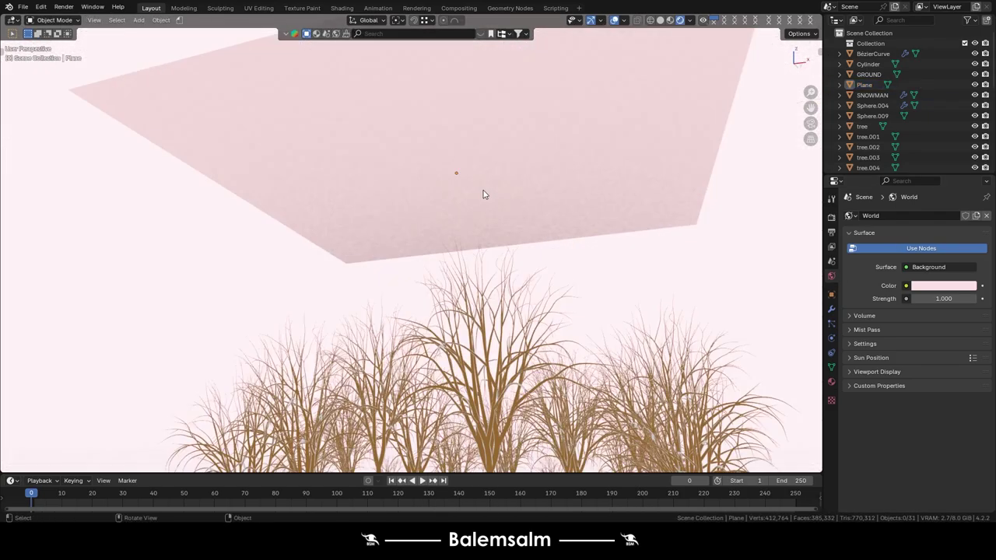
Add an ico sphere, frame it with View Selected and isolate it in Local view.
{"action": "key", "text": "shift+a"}
{"action": "left_click", "coordinate": [532, 231]}
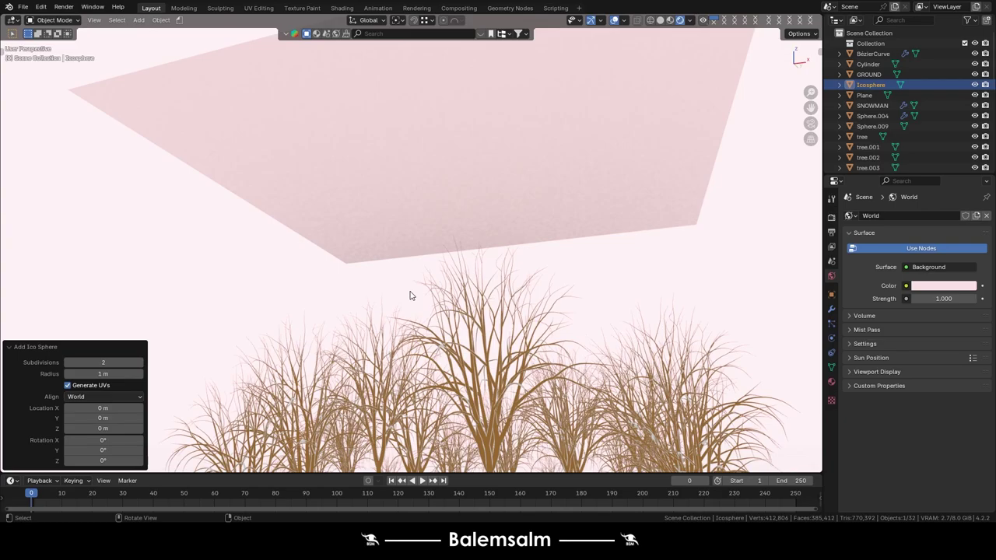
{"action": "mouse_move", "coordinate": [409, 293]}
{"action": "middle_mouse_down"}
{"action": "mouse_move", "coordinate": [379, 334]}
{"action": "mouse_move", "coordinate": [433, 162]}
{"action": "middle_mouse_up"}
{"action": "key", "text": "grave"}
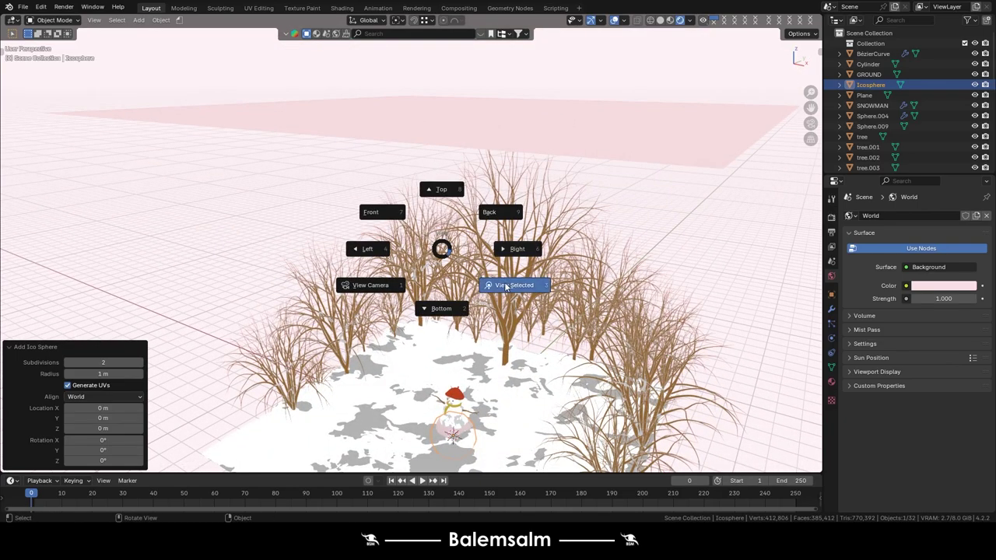
{"action": "left_click", "coordinate": [506, 286]}
{"action": "key", "text": "grave"}
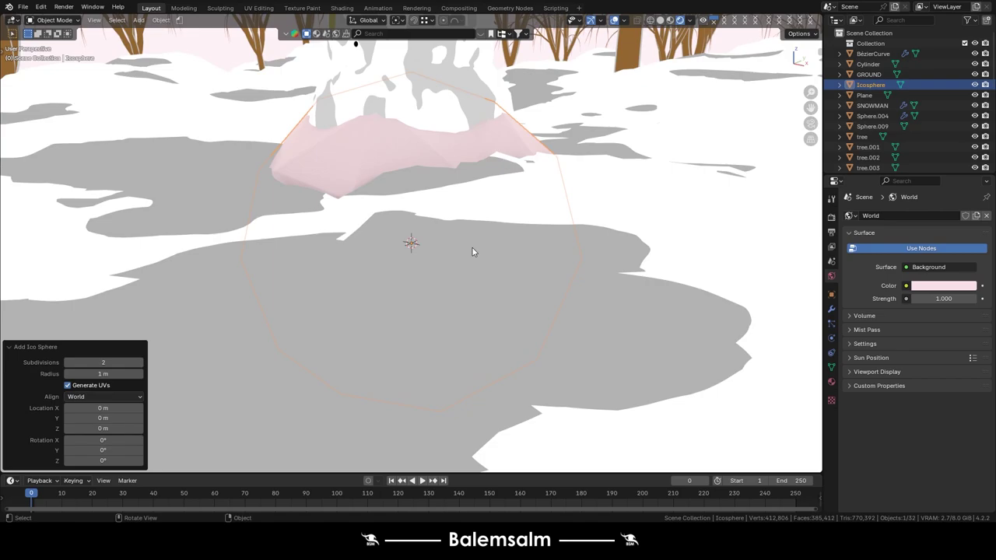
{"action": "key", "text": "KP_Divide"}
{"action": "mouse_move", "coordinate": [471, 249]}
{"action": "middle_mouse_down"}
{"action": "mouse_move", "coordinate": [378, 255]}
{"action": "mouse_move", "coordinate": [359, 231]}
{"action": "mouse_move", "coordinate": [757, 34]}
{"action": "middle_mouse_up"}
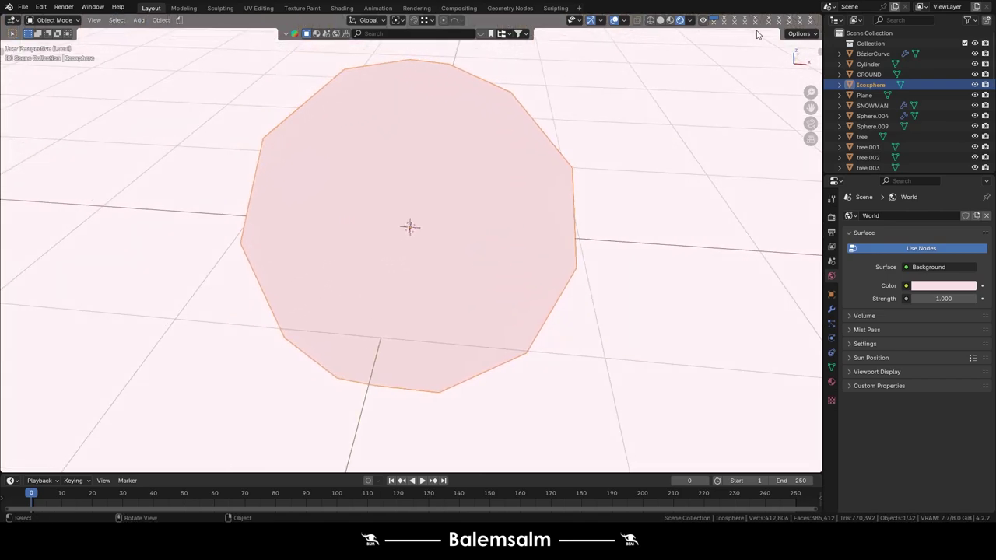
In Solid shading, delete the ico sphere and add a new one with 1 subdivision.
{"action": "left_click", "coordinate": [662, 20]}
{"action": "key", "text": "shift+alt+d"}
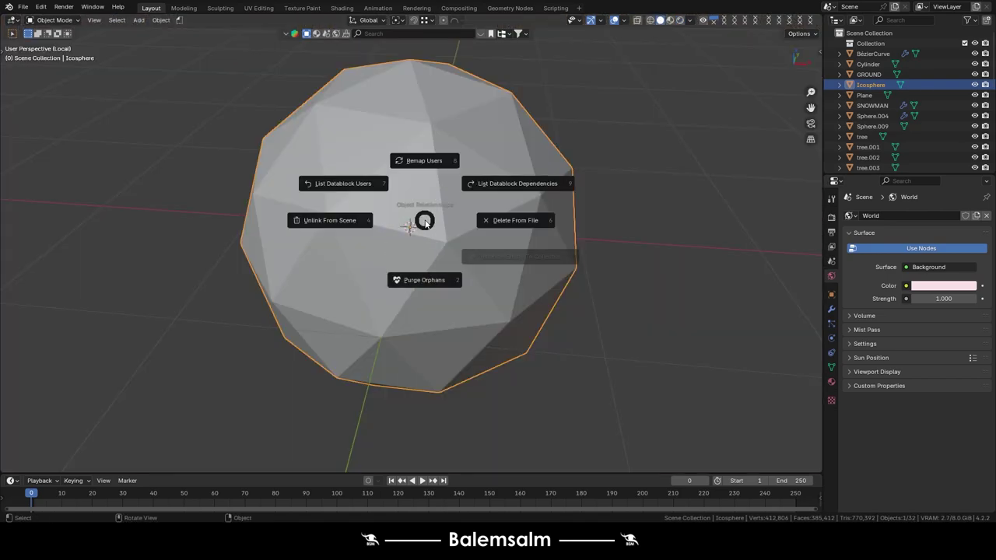
{"action": "left_click", "coordinate": [486, 230]}
{"action": "key", "text": "shift+a"}
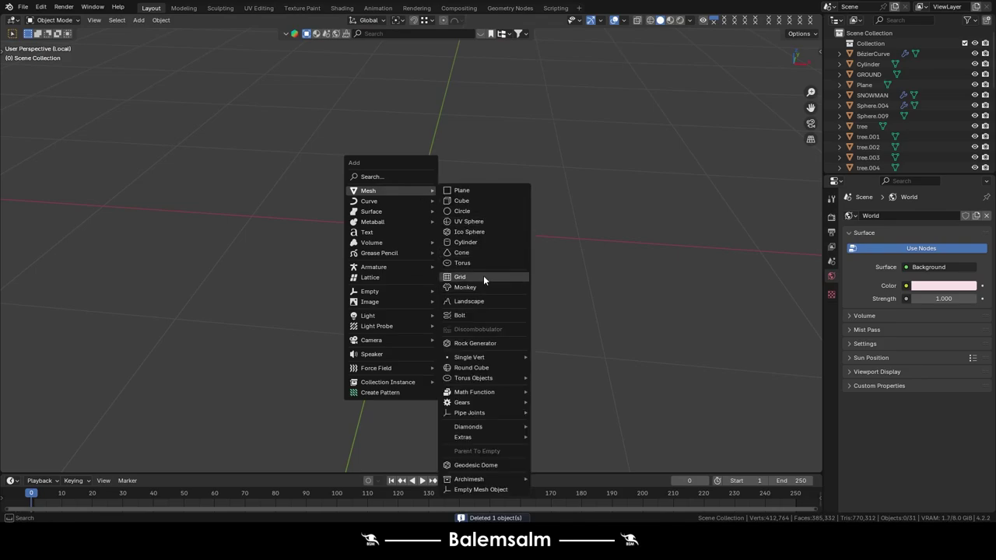
{"action": "left_click", "coordinate": [473, 232]}
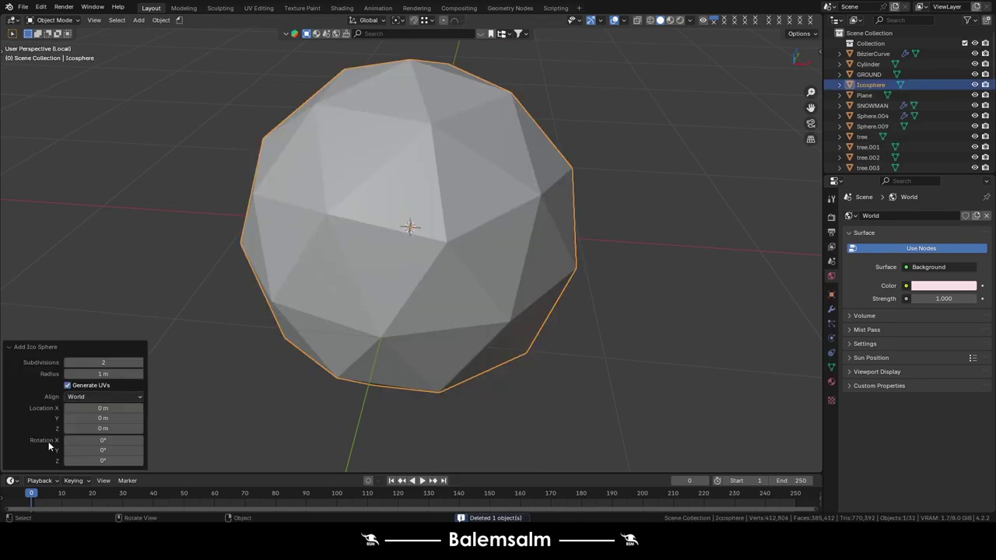
{"action": "left_click", "coordinate": [67, 363]}
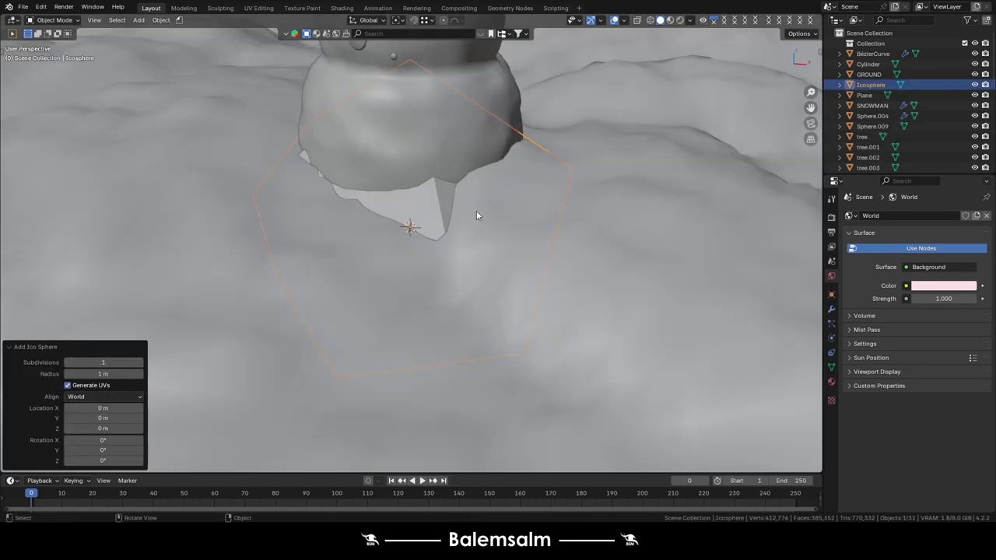
Isolate the new icosphere and give it a new default material.
{"action": "key", "text": "KP_Divide"}
{"action": "middle_click_drag", "start_coordinate": [468, 207], "coordinate": [559, 82]}
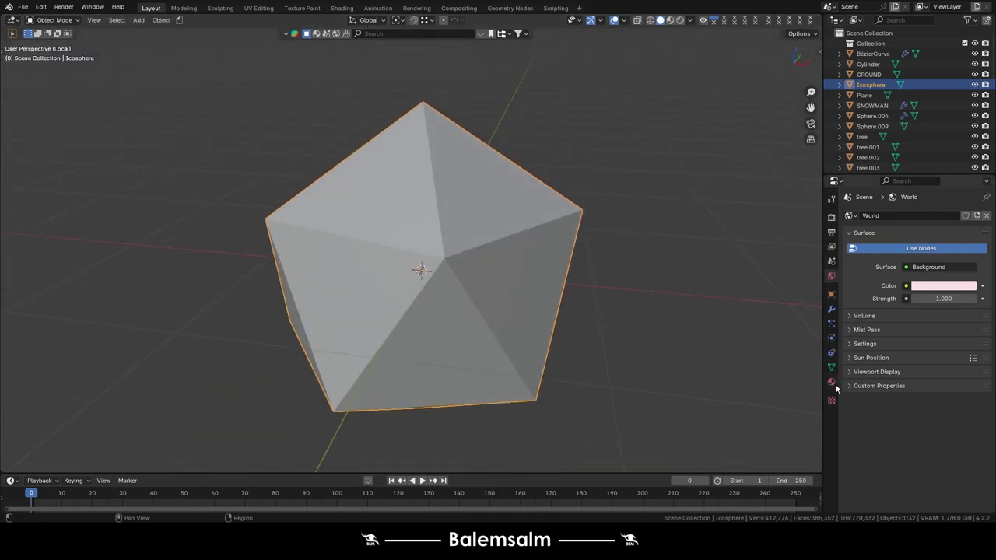
{"action": "left_click", "coordinate": [832, 382]}
{"action": "left_click", "coordinate": [903, 259]}
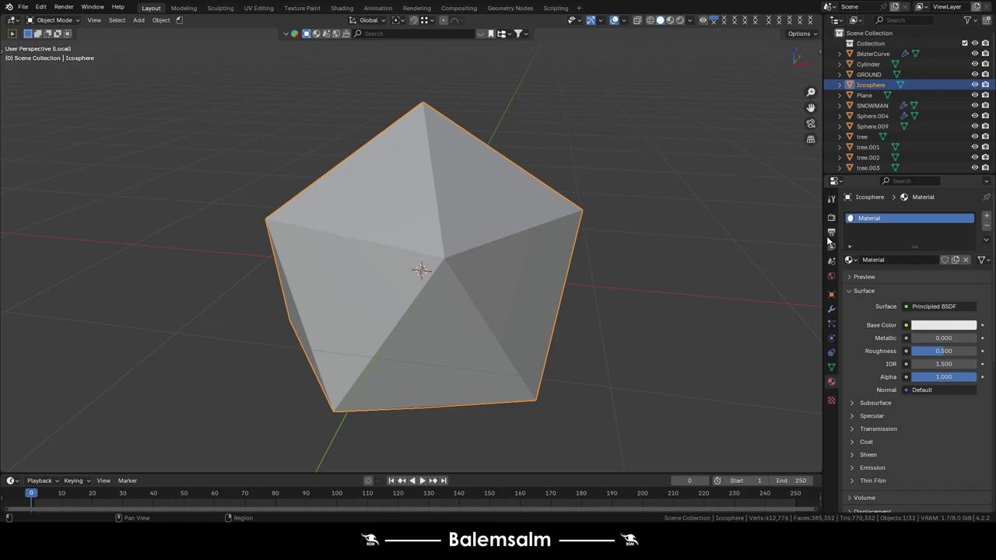
In Material Preview, assign ETC_MAT.005 and set its light ramp stop to near-white cream.
{"action": "left_click", "coordinate": [669, 20]}
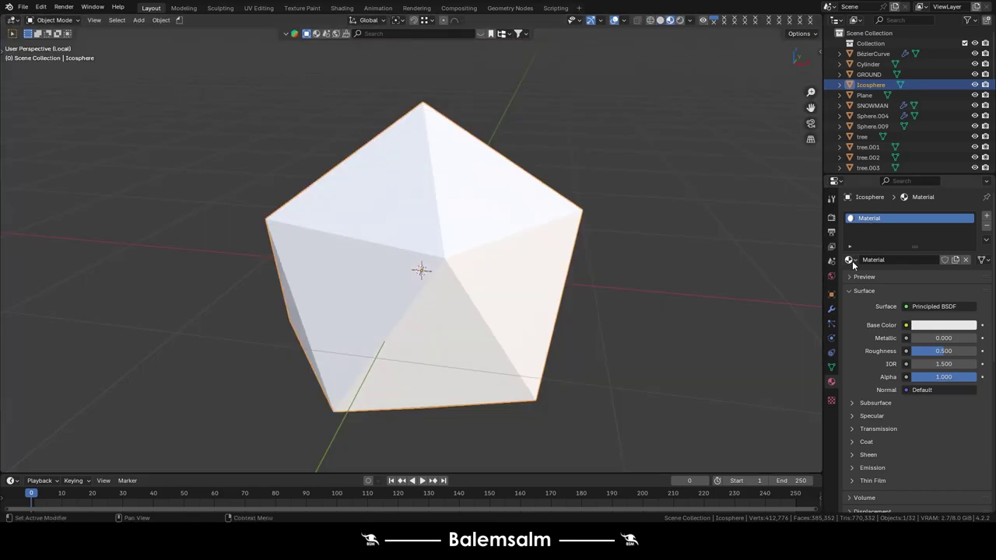
{"action": "left_click", "coordinate": [849, 260]}
{"action": "left_click", "coordinate": [926, 311]}
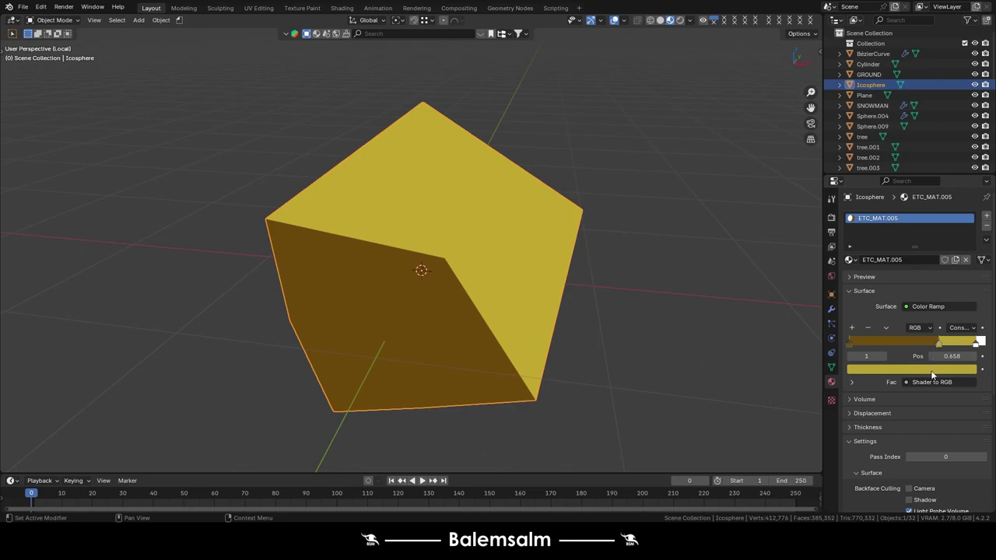
{"action": "left_click", "coordinate": [979, 342]}
{"action": "left_click_drag", "start_coordinate": [912, 343], "coordinate": [926, 343]}
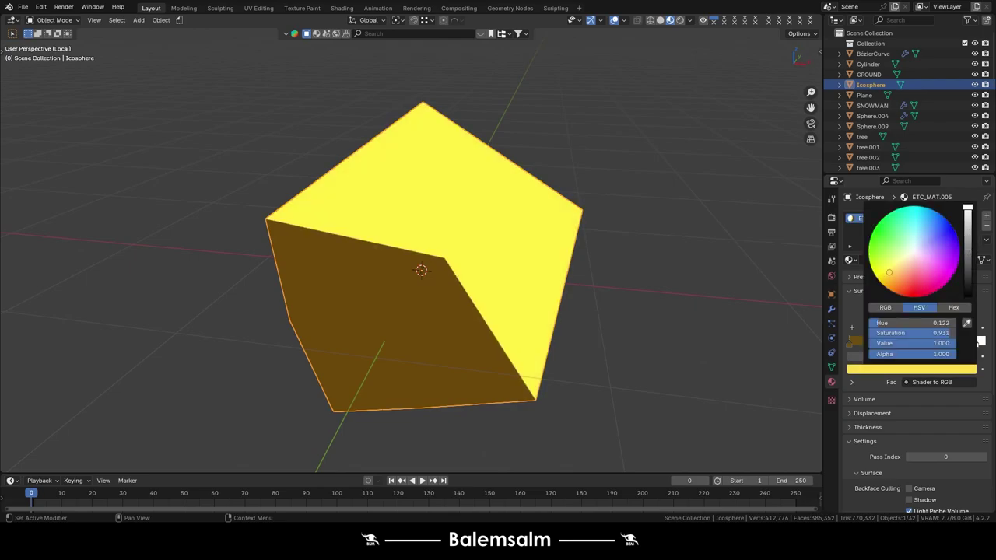
{"action": "left_click_drag", "start_coordinate": [889, 268], "coordinate": [909, 253]}
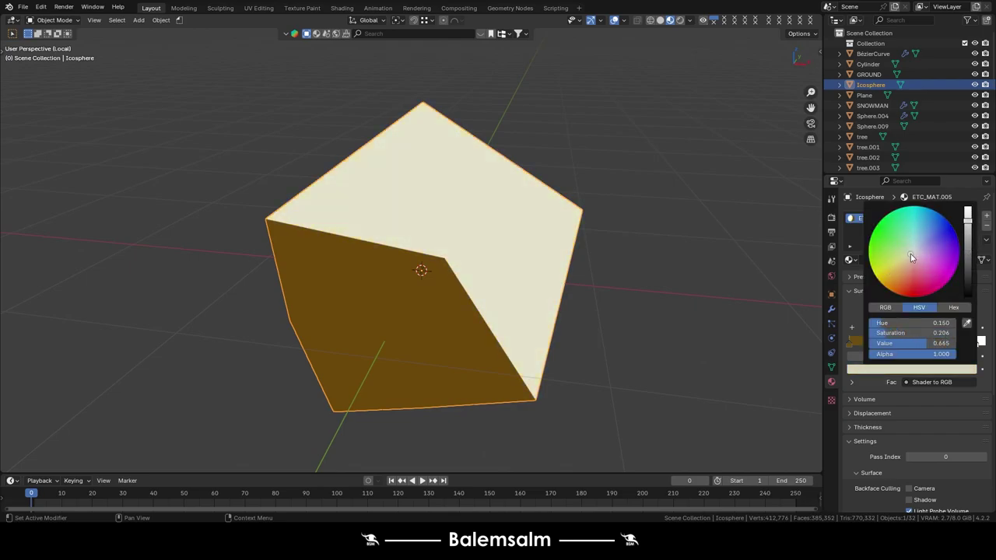
{"action": "left_click_drag", "start_coordinate": [967, 233], "coordinate": [967, 210]}
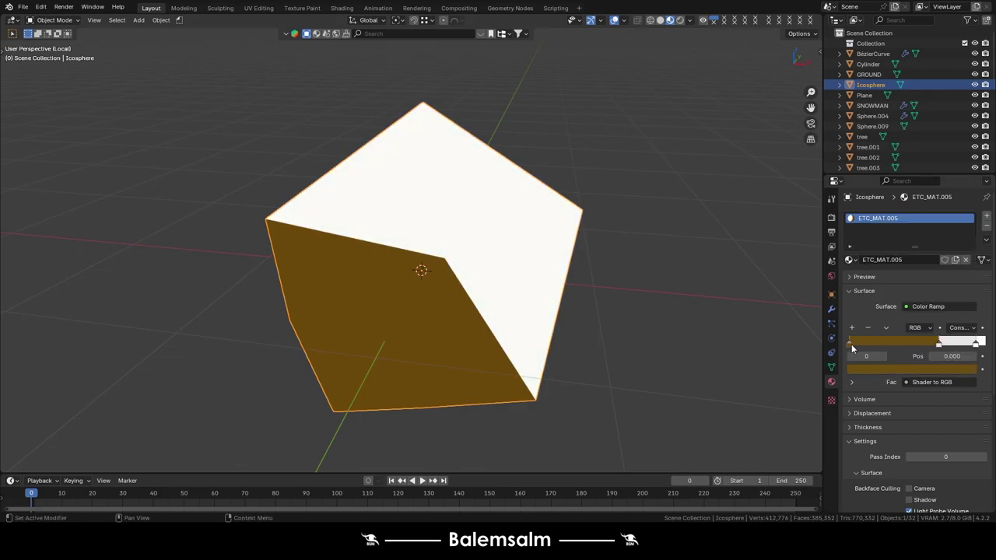
Set the ramp's dark stop to a pale grey-green shadow tone.
{"action": "left_click", "coordinate": [927, 370]}
{"action": "left_click_drag", "start_coordinate": [965, 247], "coordinate": [968, 221]}
{"action": "left_click", "coordinate": [906, 251]}
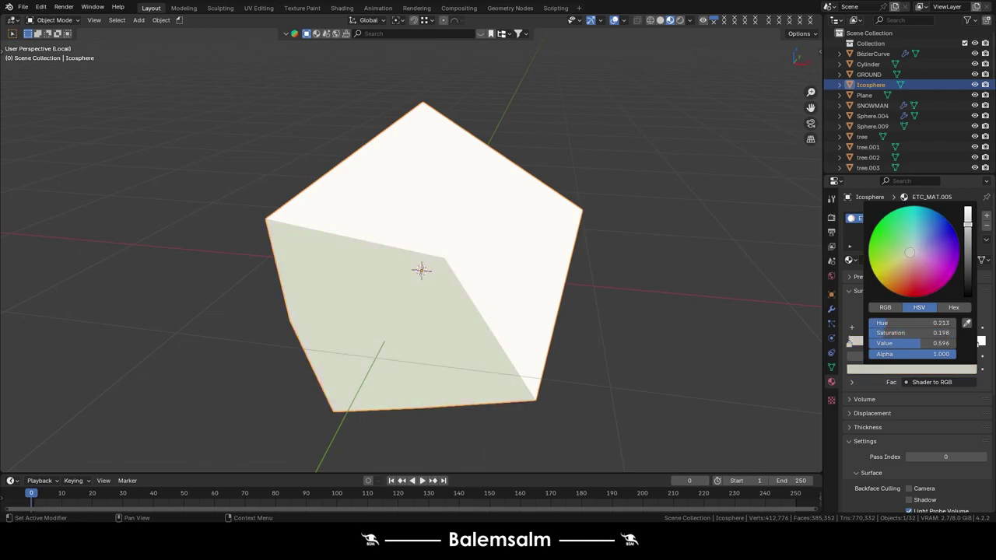
{"action": "key", "text": "alt+a"}
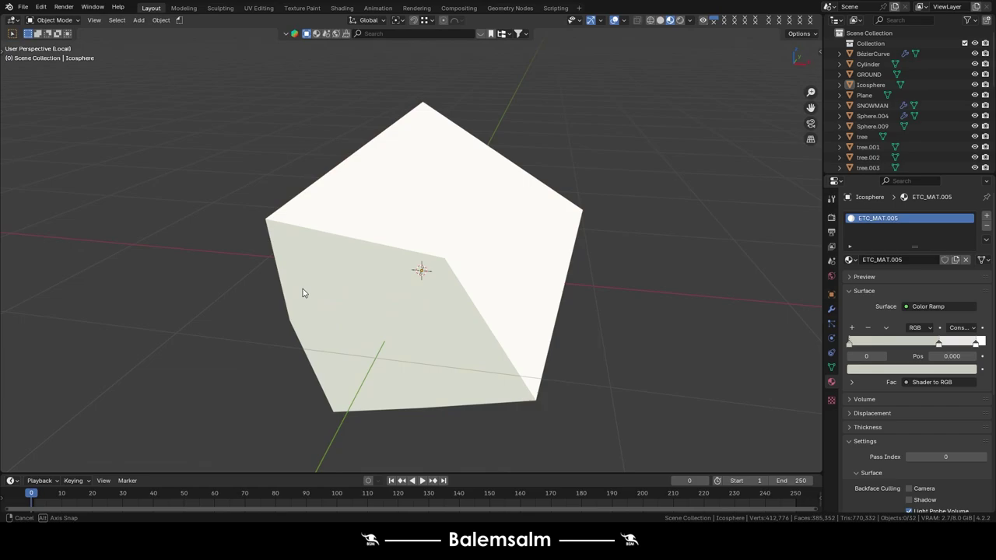
{"action": "mouse_move", "coordinate": [303, 289]}
{"action": "middle_mouse_down"}
{"action": "mouse_move", "coordinate": [237, 186]}
{"action": "mouse_move", "coordinate": [283, 285]}
{"action": "middle_mouse_up"}
{"action": "scroll", "coordinate": [389, 268], "scroll_direction": "down", "scroll_amount": 3}
{"action": "left_click", "coordinate": [389, 269]}
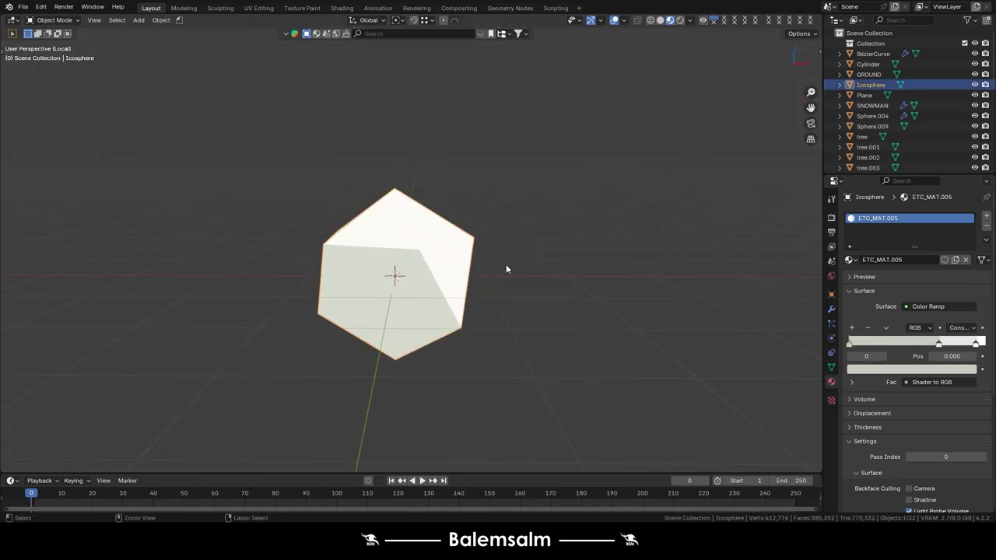
Exit Local view and raise the icosphere along Z to 17.133 m.
{"action": "scroll", "coordinate": [507, 263], "scroll_direction": "down", "scroll_amount": 5}
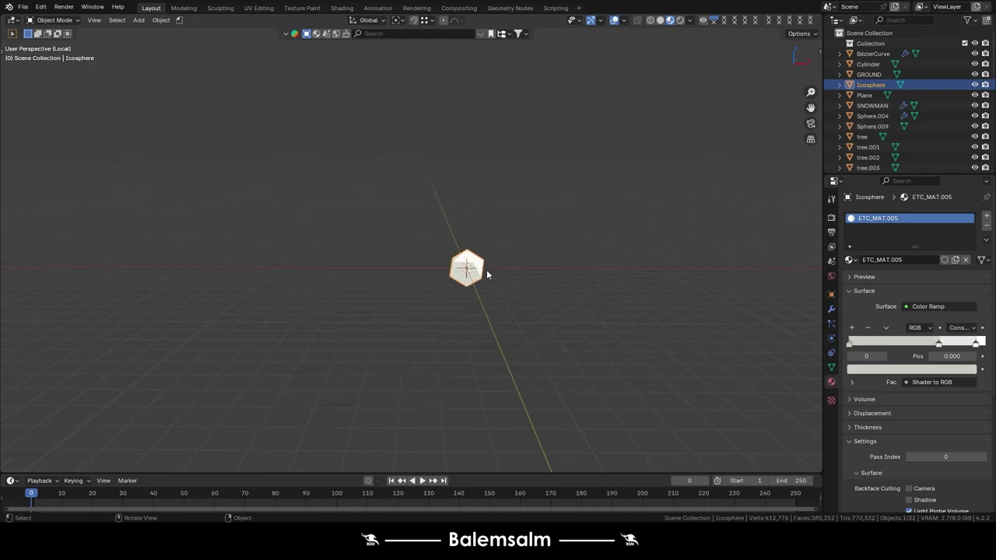
{"action": "key", "text": "KP_Divide"}
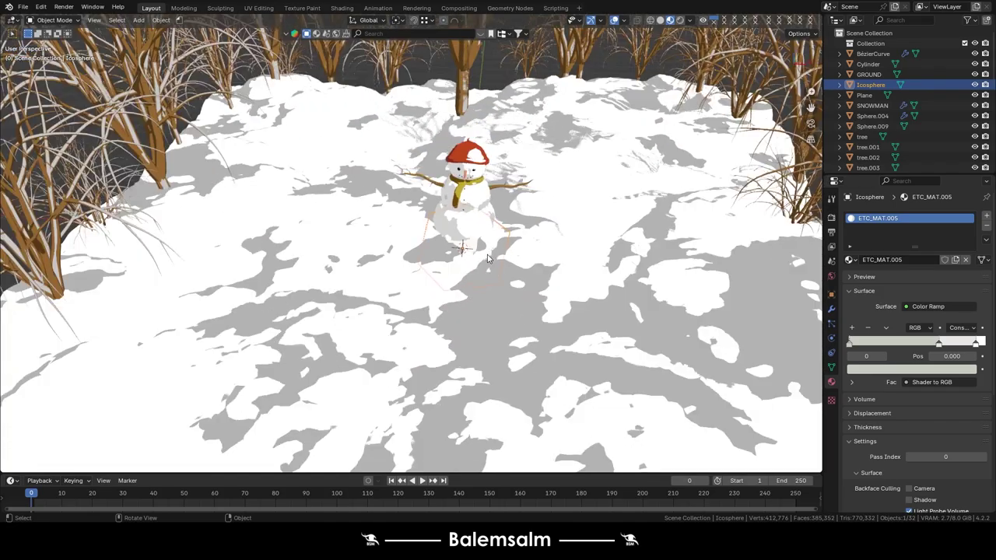
{"action": "scroll", "coordinate": [521, 264], "scroll_direction": "down", "scroll_amount": 4}
{"action": "scroll", "coordinate": [521, 264], "scroll_direction": "down", "scroll_amount": 3}
{"action": "key", "text": "g"}
{"action": "key", "text": "z"}
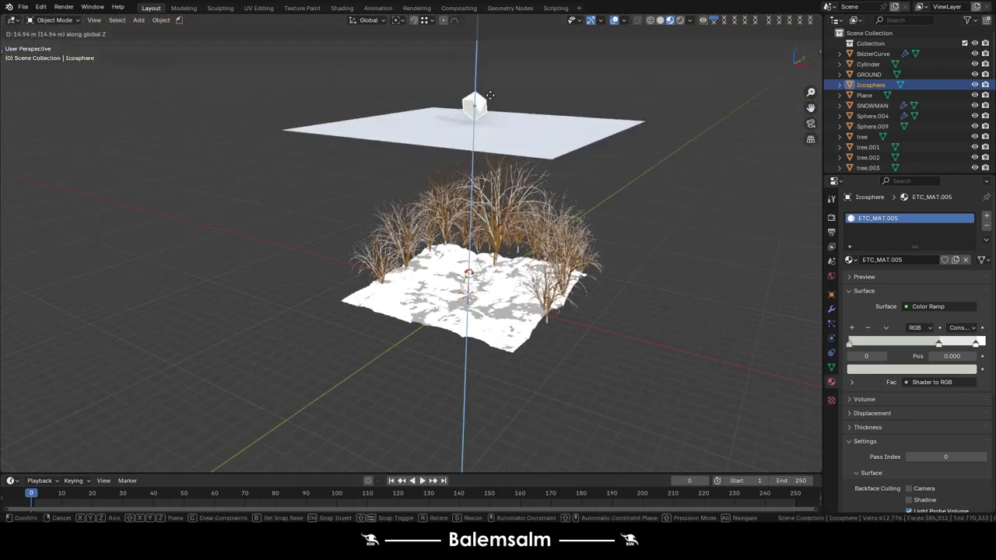
{"action": "left_click", "coordinate": [486, 68]}
{"action": "middle_click_drag", "start_coordinate": [486, 68], "coordinate": [484, 210], "text": "ctrl"}
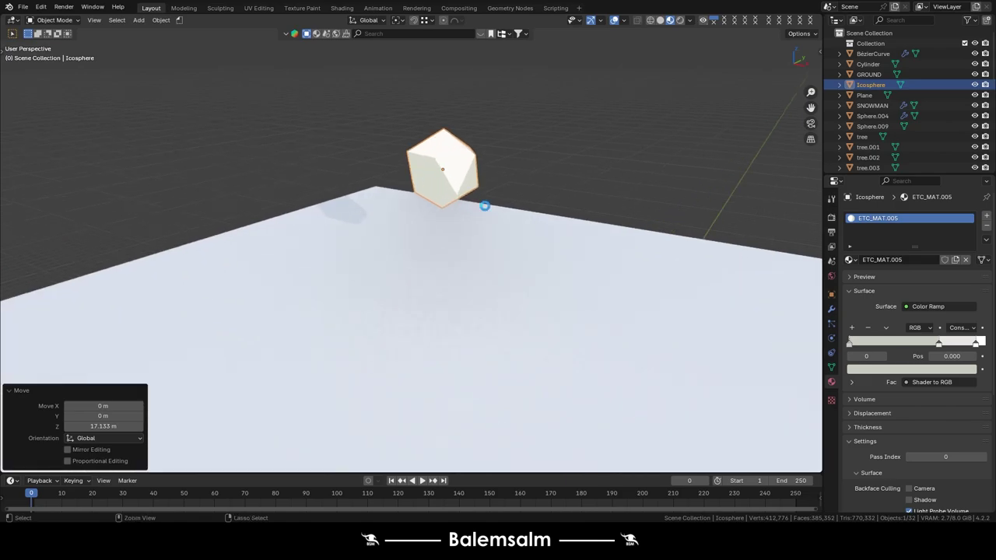
{"action": "scroll", "coordinate": [514, 335], "scroll_direction": "down", "scroll_amount": 3}
{"action": "scroll", "coordinate": [514, 304], "scroll_direction": "down", "scroll_amount": 3}
{"action": "scroll", "coordinate": [529, 217], "scroll_direction": "down", "scroll_amount": 3}
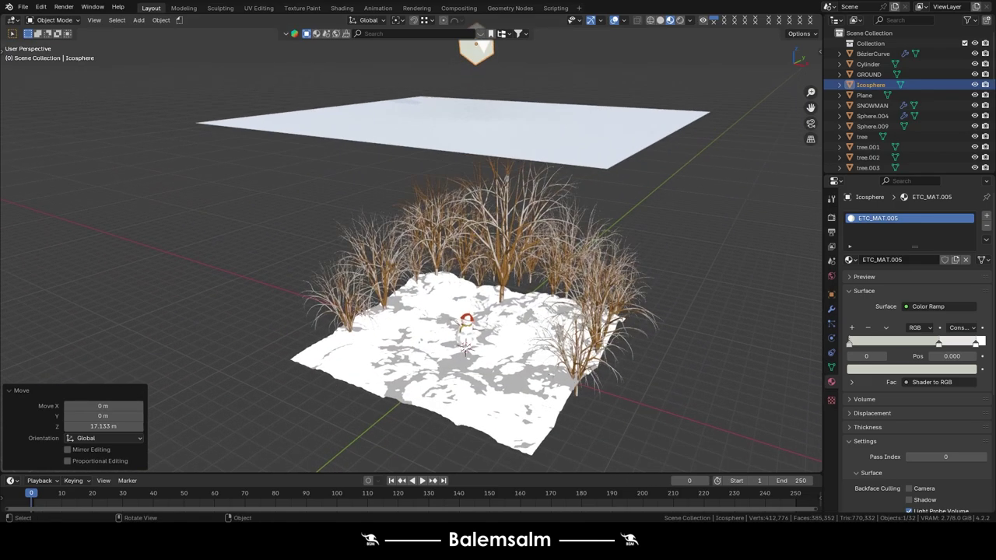
Give the overhead plane a new material with a Ray Portal BSDF surface.
{"action": "left_click", "coordinate": [503, 101]}
{"action": "left_click", "coordinate": [882, 260]}
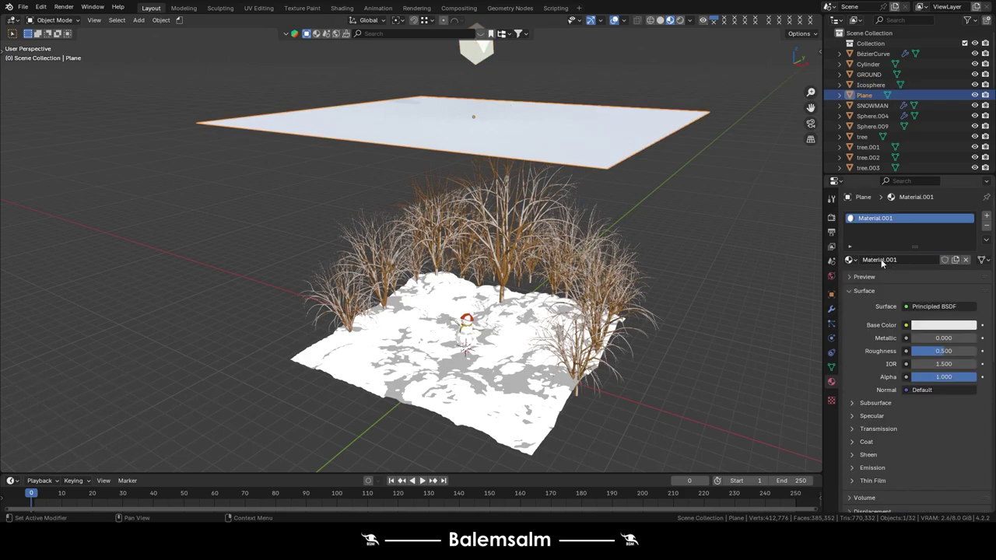
{"action": "left_click", "coordinate": [853, 259]}
{"action": "key", "text": "Escape"}
{"action": "left_click", "coordinate": [930, 306]}
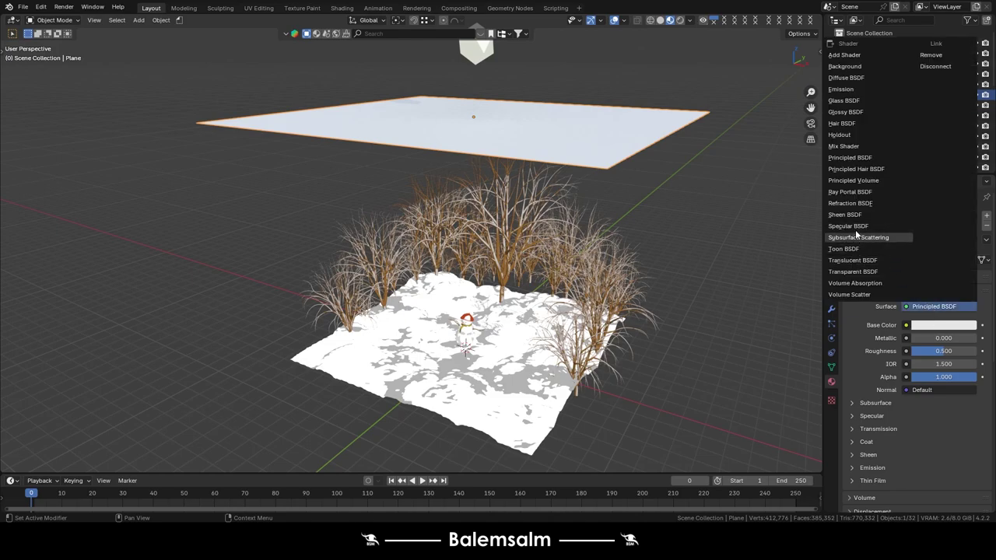
{"action": "left_click", "coordinate": [850, 191]}
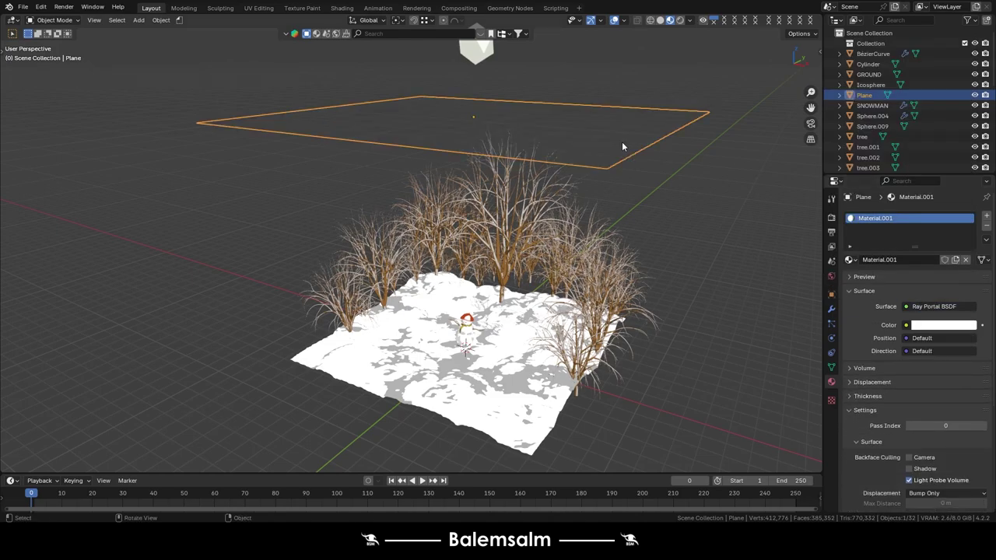
Add a new particle system, SNOW, to the overhead plane.
{"action": "left_click", "coordinate": [831, 309]}
{"action": "left_click", "coordinate": [882, 217]}
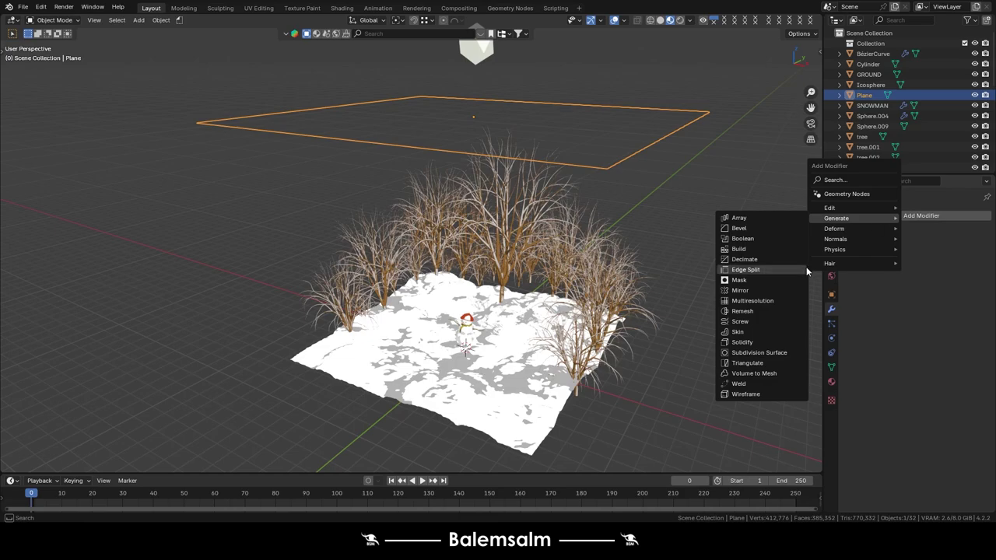
{"action": "left_click", "coordinate": [830, 323]}
{"action": "left_click", "coordinate": [985, 217]}
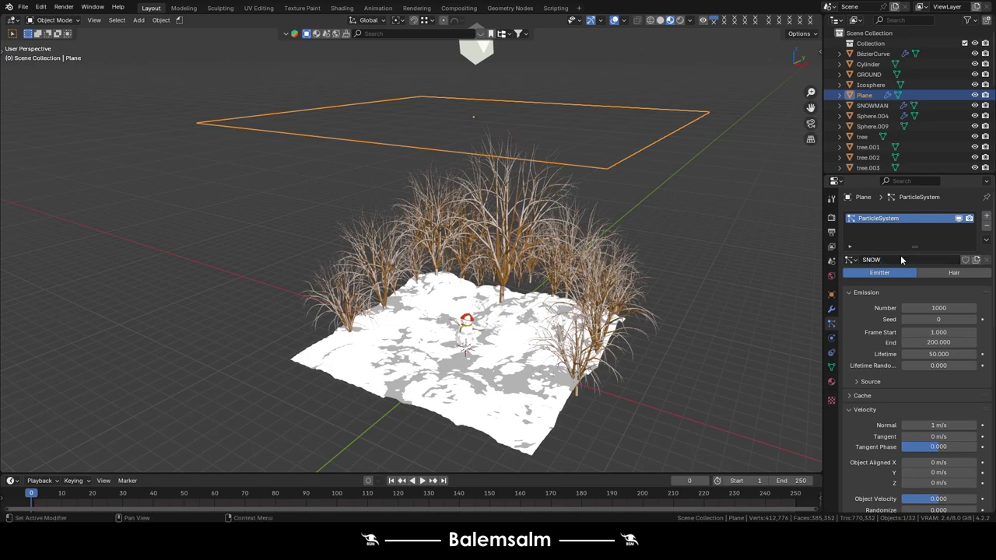
Render the particles as Object, with the Icosphere as the instance object.
{"action": "scroll", "coordinate": [893, 347], "scroll_direction": "down", "scroll_amount": 5}
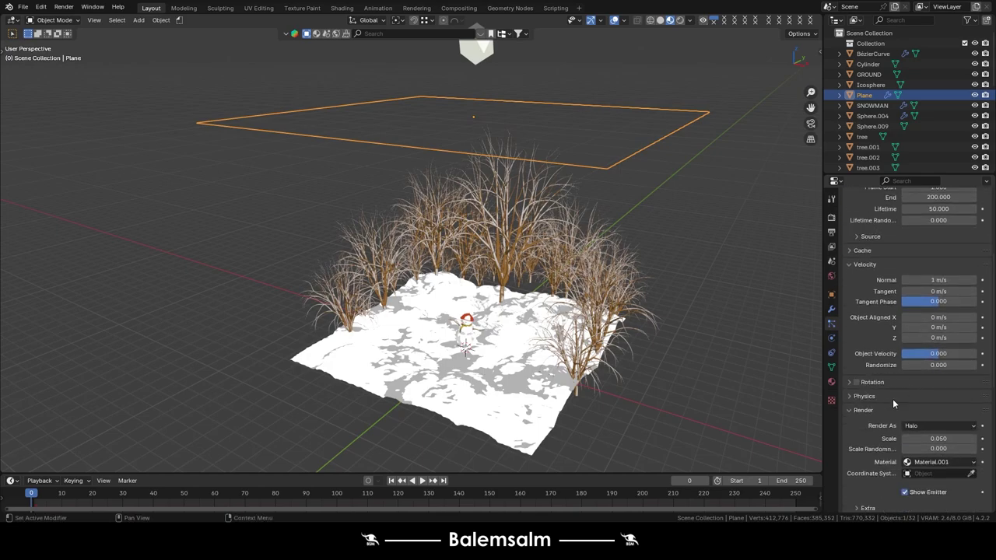
{"action": "left_click", "coordinate": [949, 427]}
{"action": "left_click", "coordinate": [941, 480]}
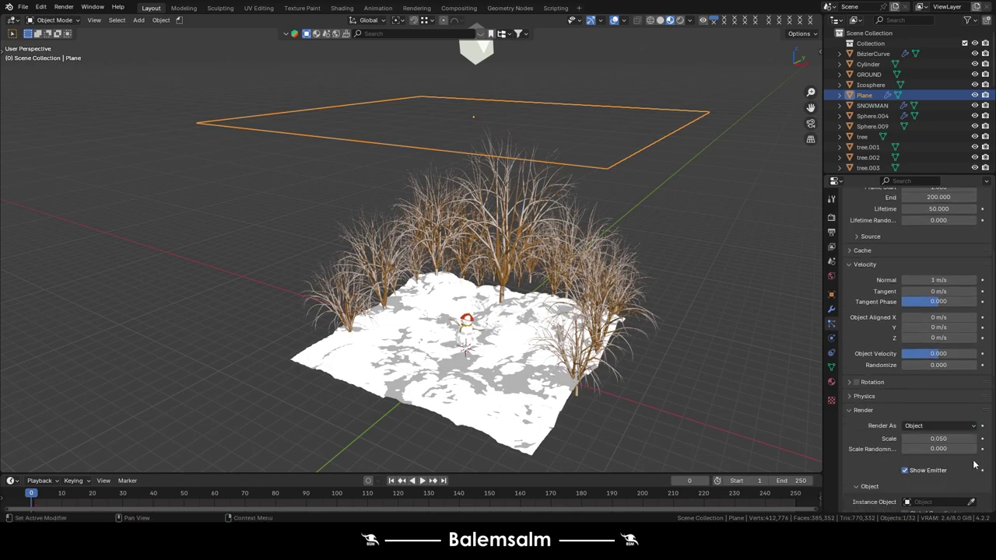
{"action": "left_click", "coordinate": [971, 502]}
{"action": "left_click", "coordinate": [489, 44]}
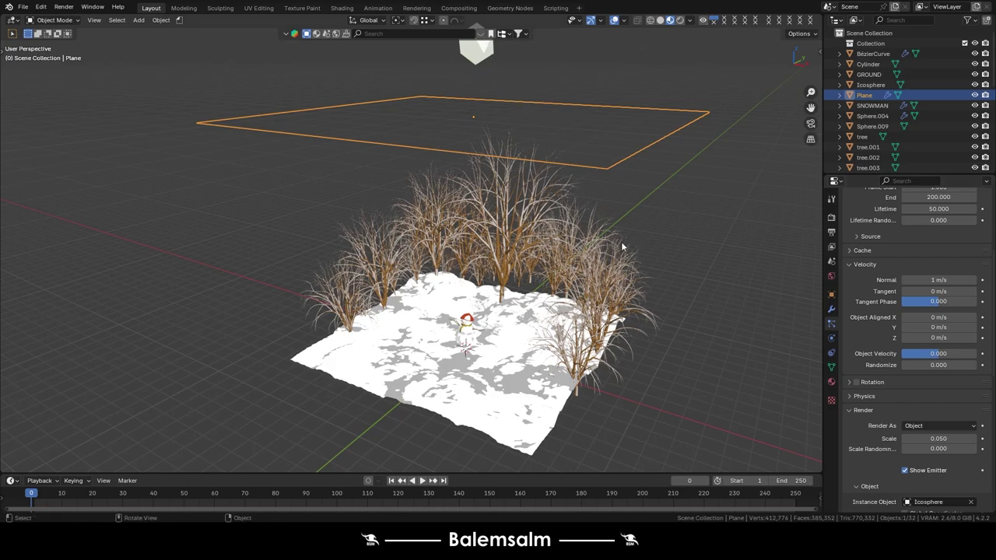
{"action": "middle_click_drag", "start_coordinate": [625, 247], "coordinate": [675, 299]}
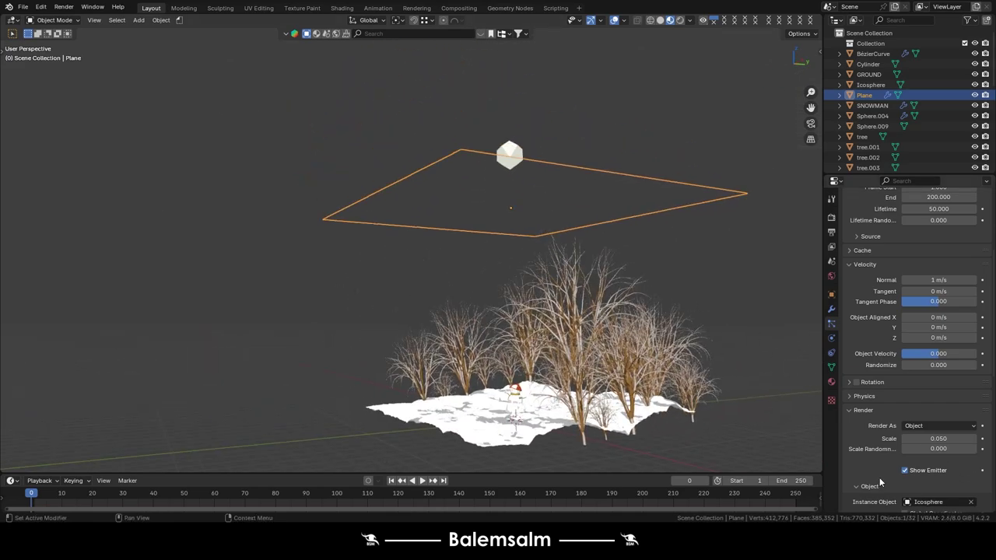
{"action": "scroll", "coordinate": [878, 463], "scroll_direction": "down", "scroll_amount": 3}
{"action": "scroll", "coordinate": [674, 257], "scroll_direction": "up", "scroll_amount": 1}
{"action": "scroll", "coordinate": [674, 258], "scroll_direction": "up", "scroll_amount": 2}
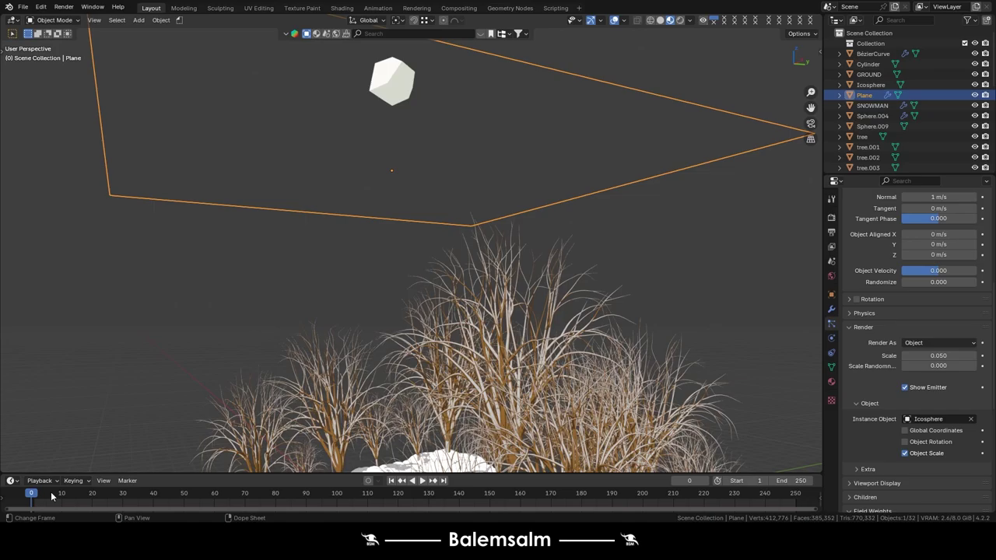
Return to frame 1 and play the animation to watch the snowflakes fall.
{"action": "left_click_drag", "start_coordinate": [31, 494], "coordinate": [35, 494]}
{"action": "key", "text": "space"}
{"action": "middle_click_drag", "start_coordinate": [398, 165], "coordinate": [454, 166]}
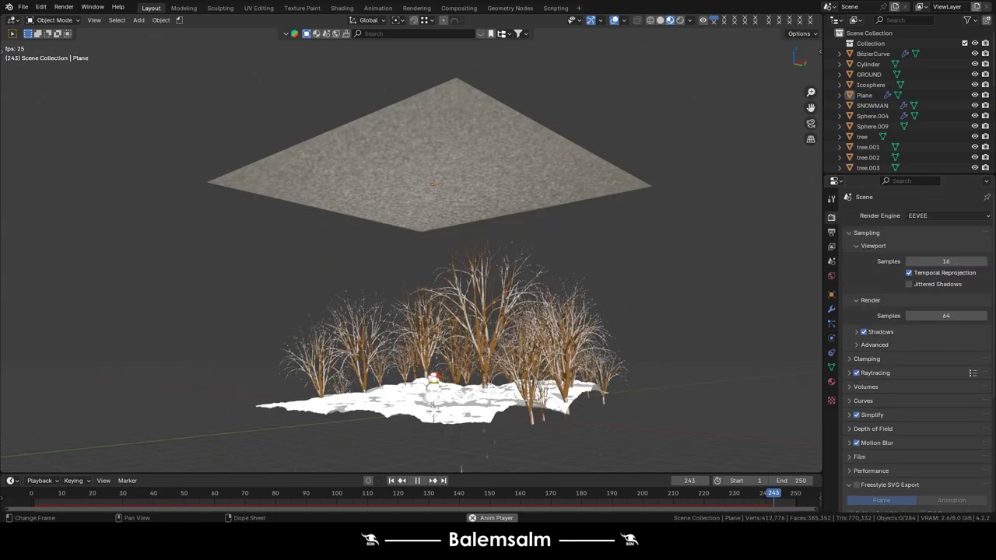
Toggle EEVEE Raytracing off and back on, then select the Icosphere.
{"action": "left_click", "coordinate": [857, 373]}
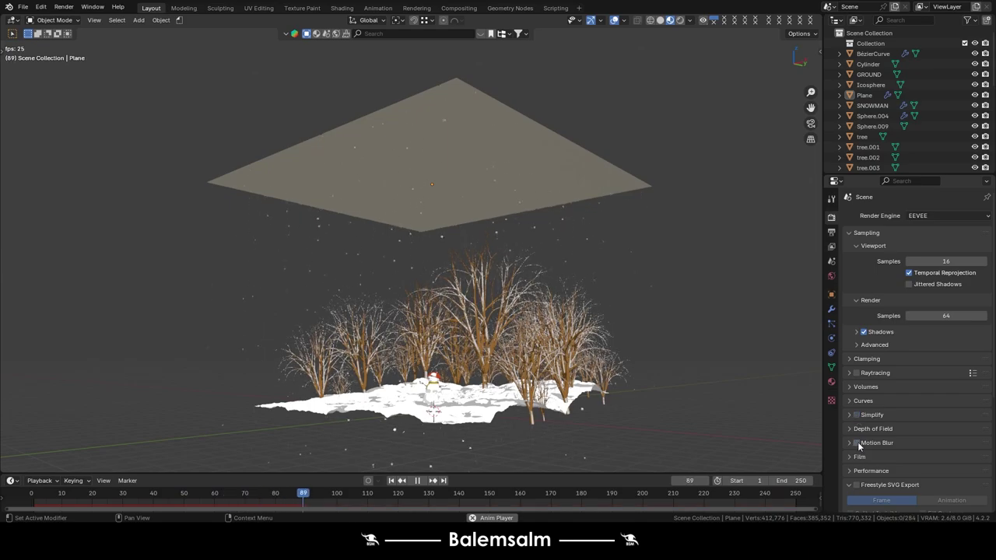
{"action": "left_click", "coordinate": [850, 372]}
{"action": "left_click", "coordinate": [855, 373]}
{"action": "left_click", "coordinate": [850, 373]}
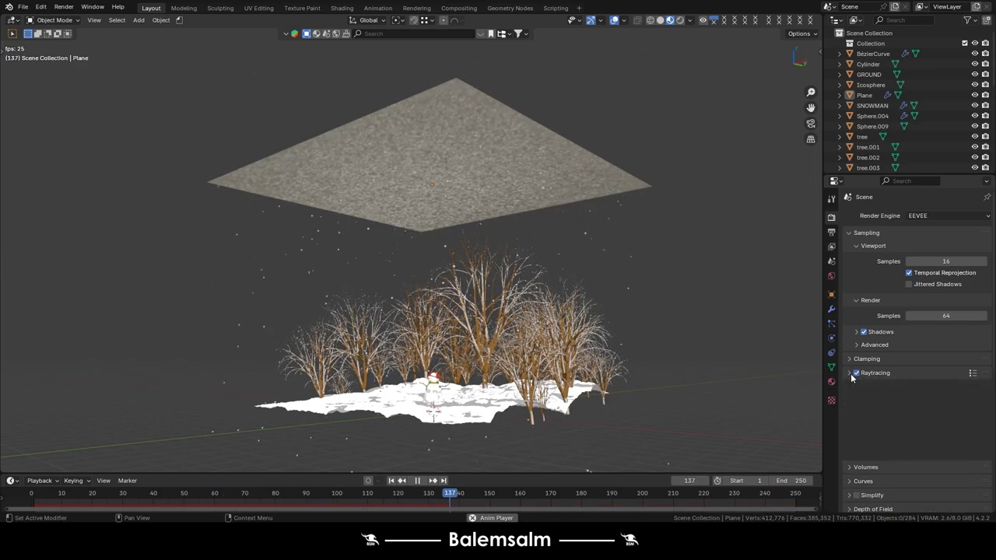
{"action": "left_click", "coordinate": [588, 277]}
{"action": "middle_click_drag", "start_coordinate": [589, 281], "coordinate": [545, 234]}
{"action": "left_click", "coordinate": [434, 133]}
{"action": "scroll", "coordinate": [730, 251], "scroll_direction": "up", "scroll_amount": 5}
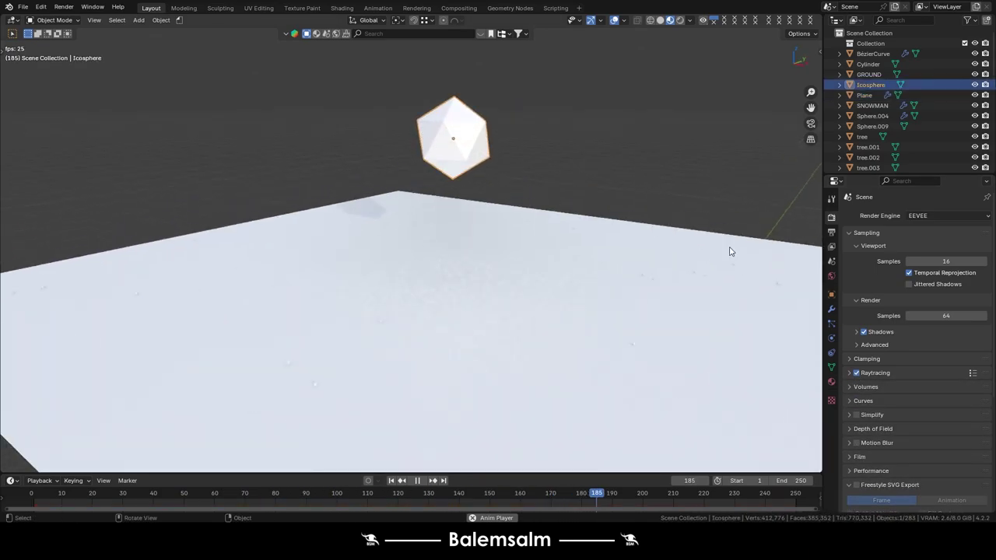
{"action": "left_click", "coordinate": [832, 382]}
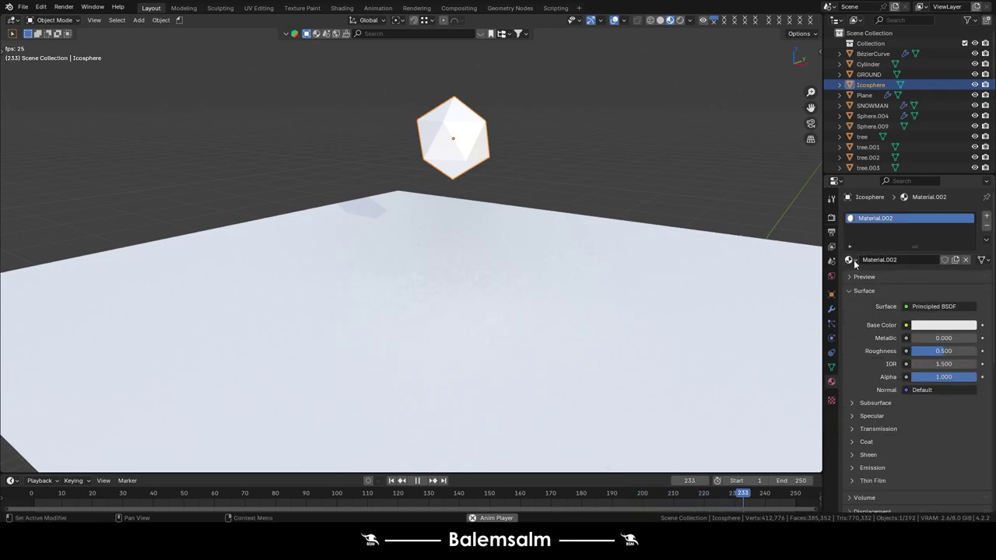
{"action": "left_click", "coordinate": [854, 263]}
{"action": "left_click", "coordinate": [973, 314]}
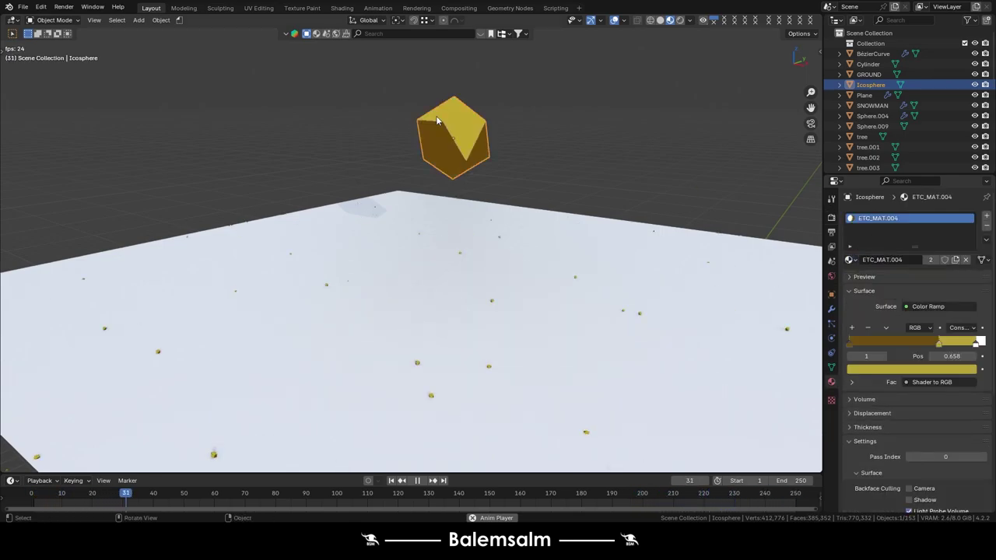
{"action": "left_click", "coordinate": [851, 261]}
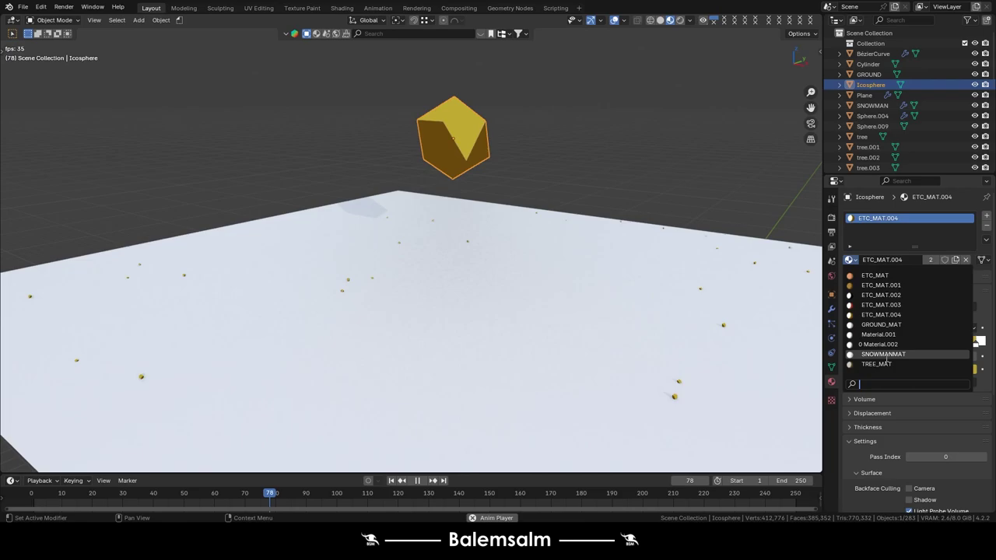
{"action": "left_click", "coordinate": [886, 355]}
{"action": "left_click", "coordinate": [850, 261]}
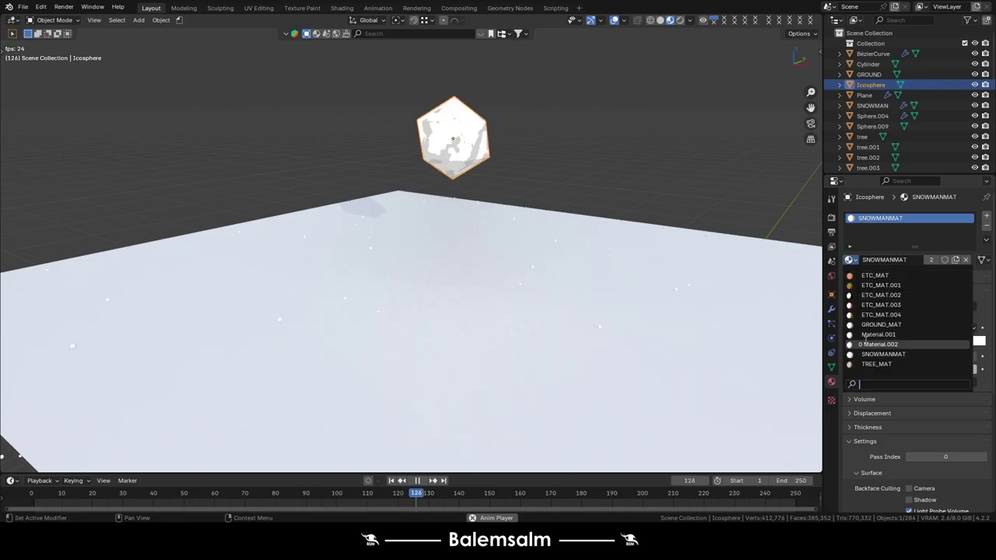
{"action": "left_click", "coordinate": [865, 342]}
{"action": "left_click", "coordinate": [544, 115]}
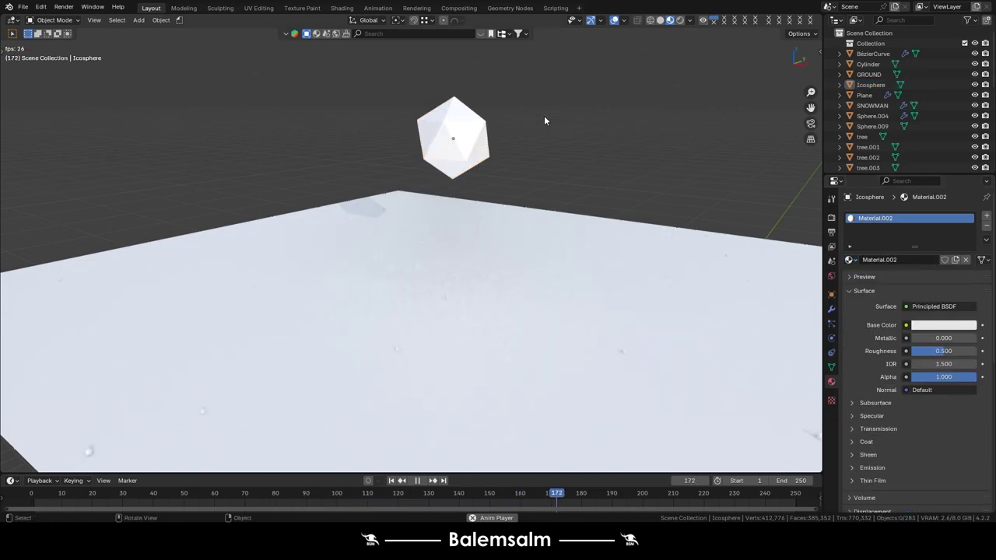
{"action": "scroll", "coordinate": [544, 115], "scroll_direction": "down", "scroll_amount": 8}
{"action": "scroll", "coordinate": [509, 256], "scroll_direction": "up", "scroll_amount": 6}
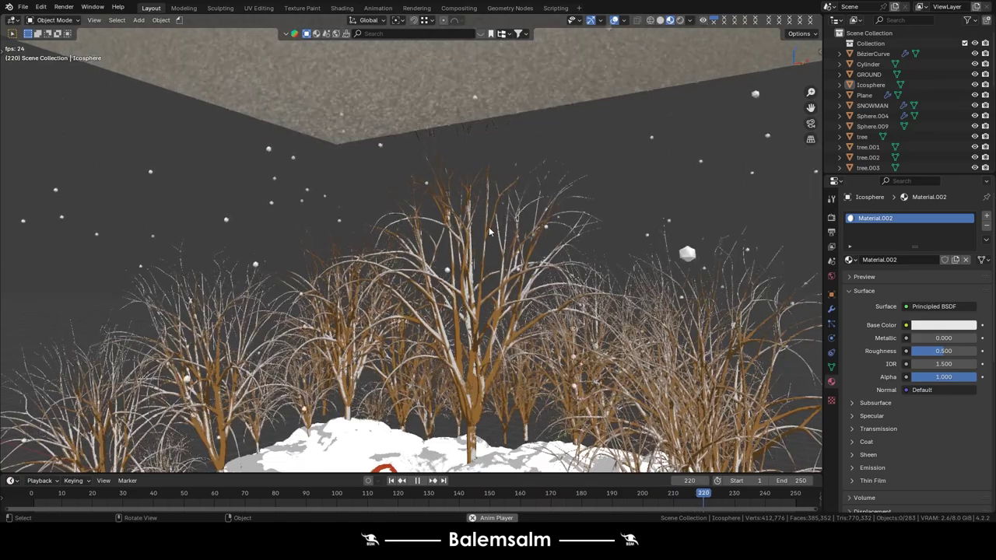
{"action": "mouse_move", "coordinate": [586, 188]}
{"action": "middle_mouse_down"}
{"action": "mouse_move", "coordinate": [508, 148]}
{"action": "mouse_move", "coordinate": [501, 189]}
{"action": "mouse_move", "coordinate": [523, 206]}
{"action": "middle_mouse_up"}
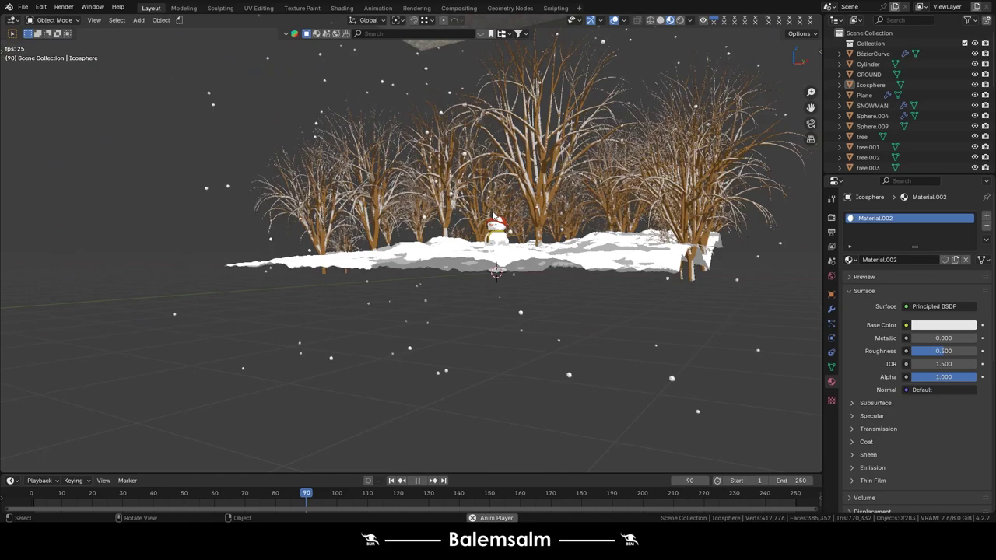
{"action": "middle_click_drag", "start_coordinate": [522, 205], "coordinate": [491, 251]}
Enable Motion Blur in the render settings so the falling snow streaks.
{"action": "left_click", "coordinate": [487, 181]}
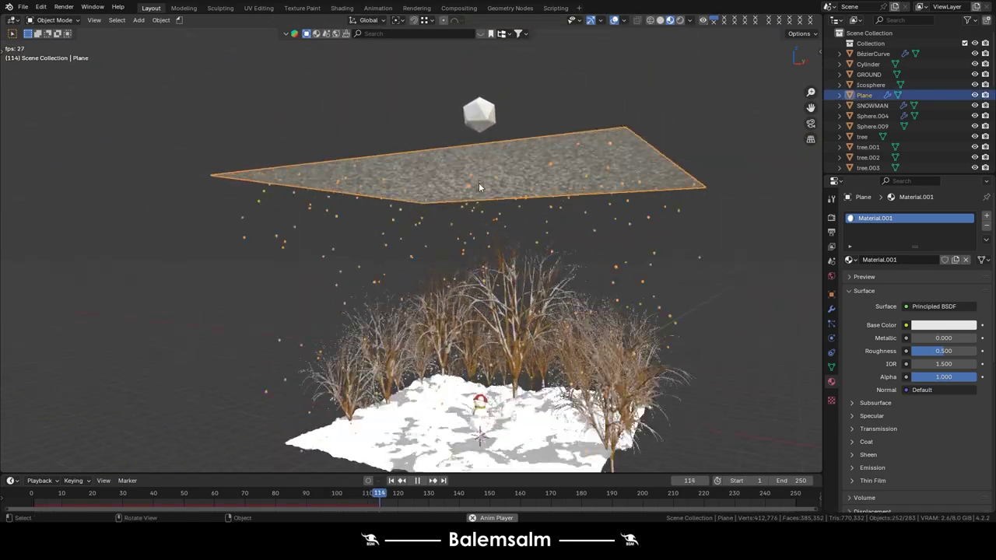
{"action": "scroll", "coordinate": [487, 201], "scroll_direction": "up", "scroll_amount": 5}
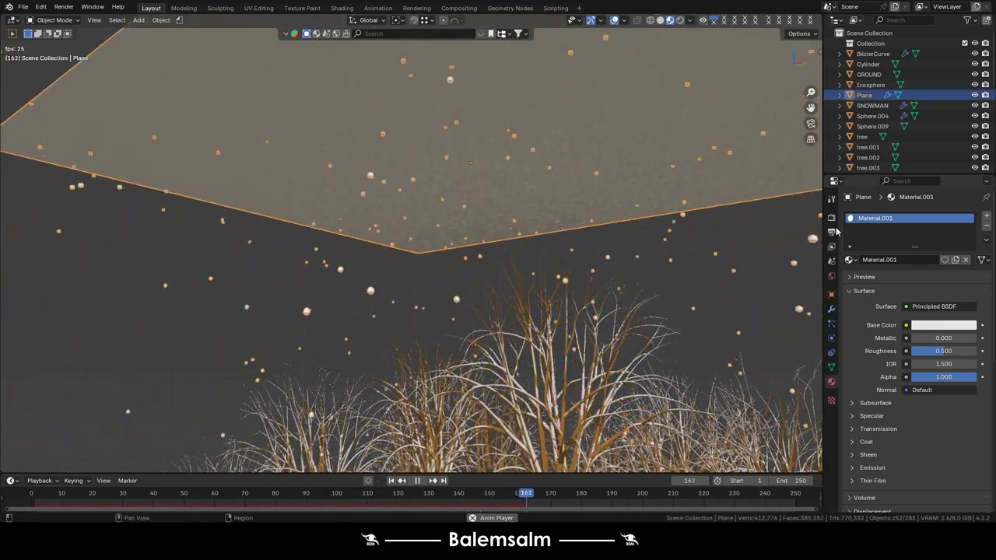
{"action": "left_click", "coordinate": [831, 217]}
{"action": "left_click", "coordinate": [857, 443]}
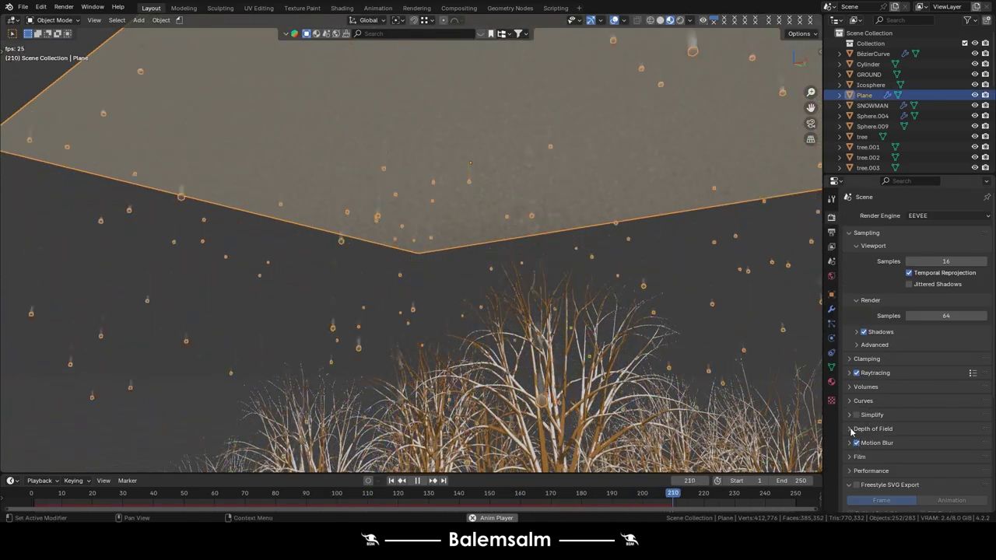
Set the animation's end frame to 100.
{"action": "left_click", "coordinate": [644, 258]}
{"action": "left_click", "coordinate": [584, 140]}
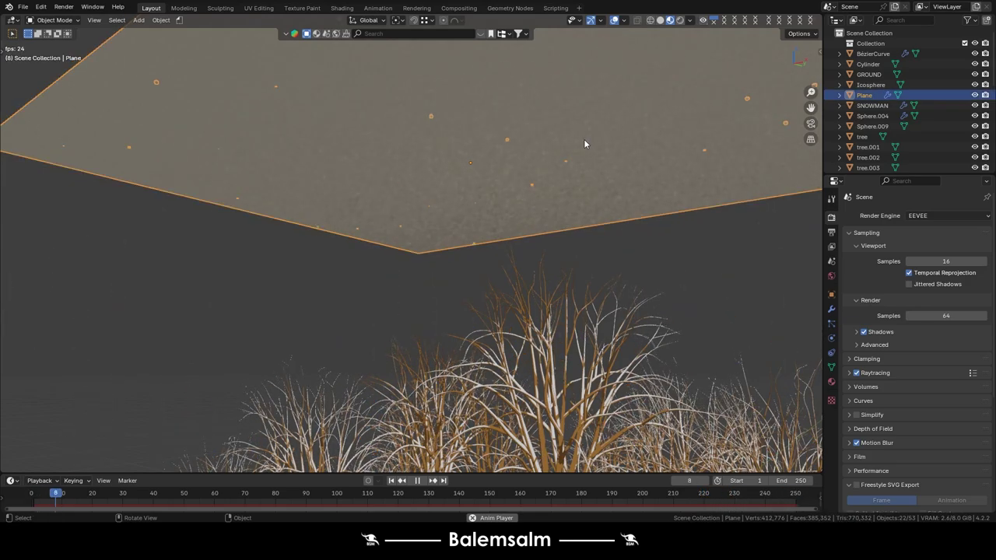
{"action": "left_click", "coordinate": [659, 262]}
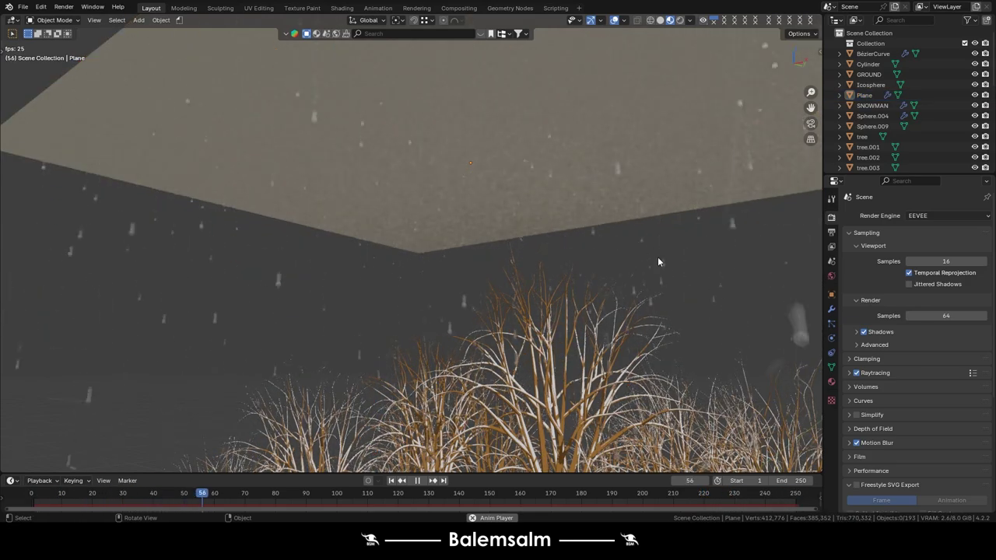
{"action": "left_click", "coordinate": [637, 176]}
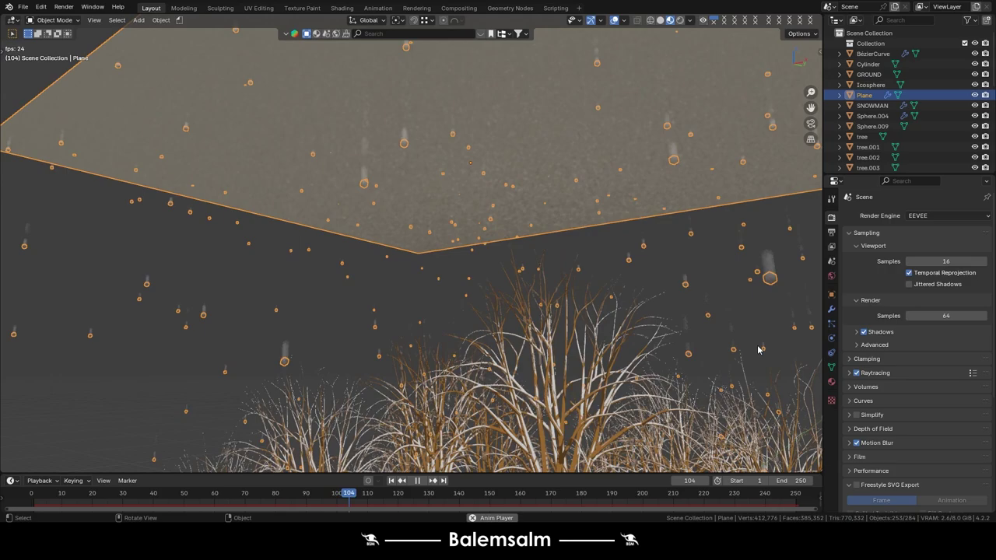
{"action": "left_click", "coordinate": [798, 480]}
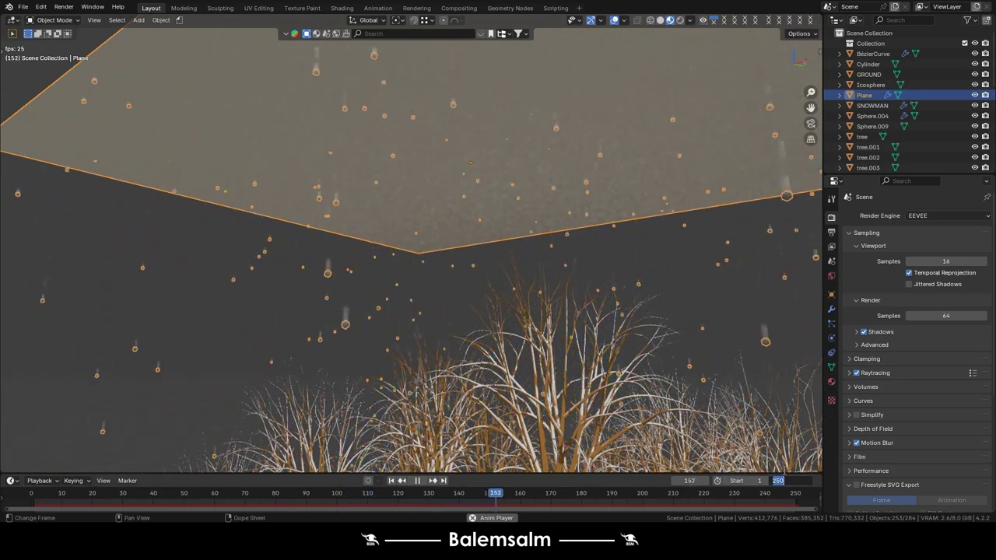
{"action": "type", "text": "100"}
{"action": "key", "text": "Return"}
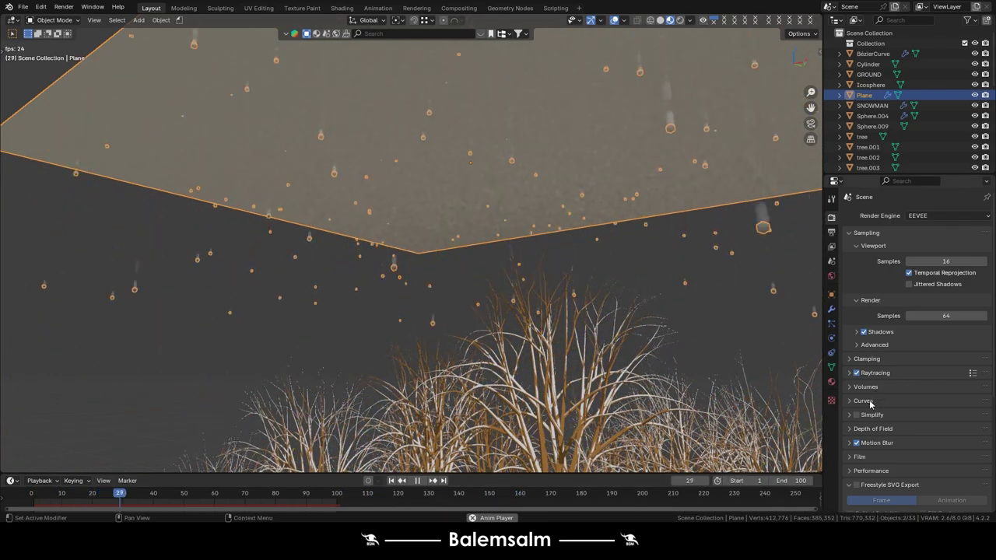
{"action": "left_click", "coordinate": [830, 323]}
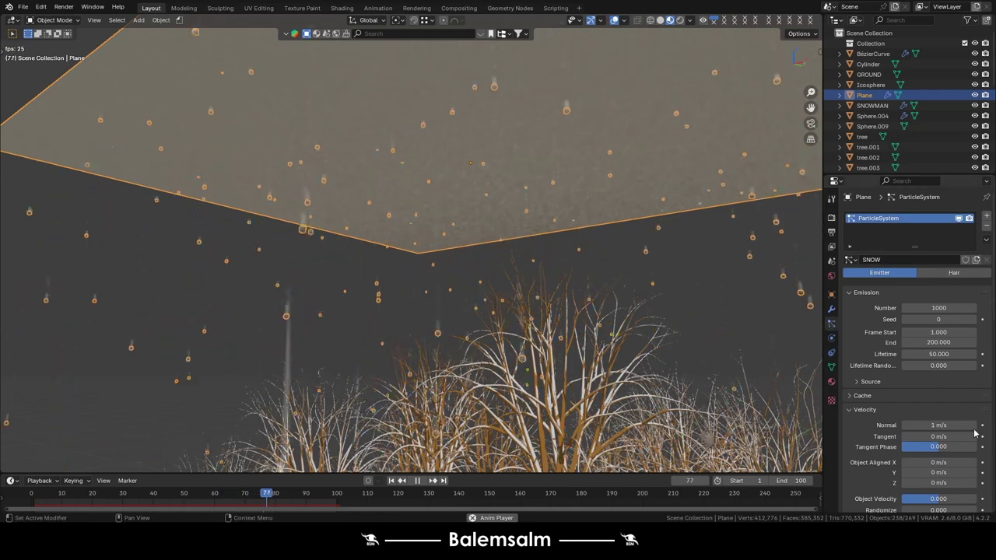
Enable rotation for the snowflake particles.
{"action": "scroll", "coordinate": [915, 332], "scroll_direction": "down", "scroll_amount": 3}
{"action": "scroll", "coordinate": [914, 332], "scroll_direction": "down", "scroll_amount": 2}
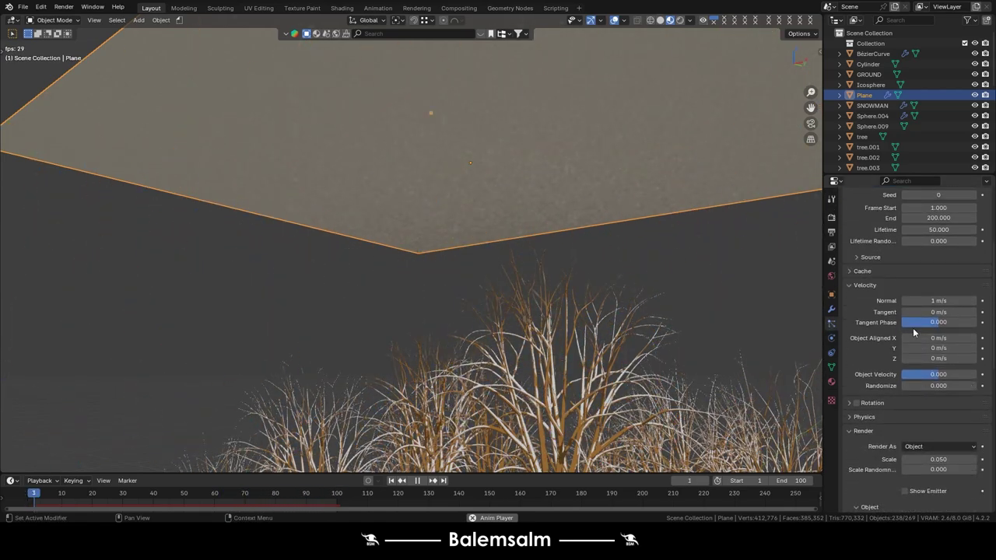
{"action": "left_click", "coordinate": [872, 402]}
{"action": "left_click", "coordinate": [856, 402]}
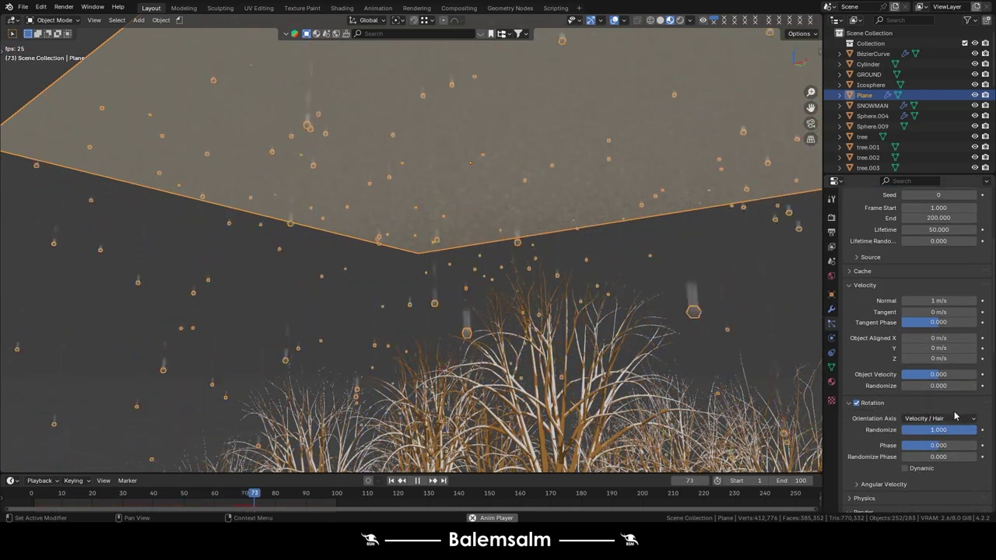
{"action": "left_click", "coordinate": [886, 402]}
{"action": "scroll", "coordinate": [929, 443], "scroll_direction": "down", "scroll_amount": 3}
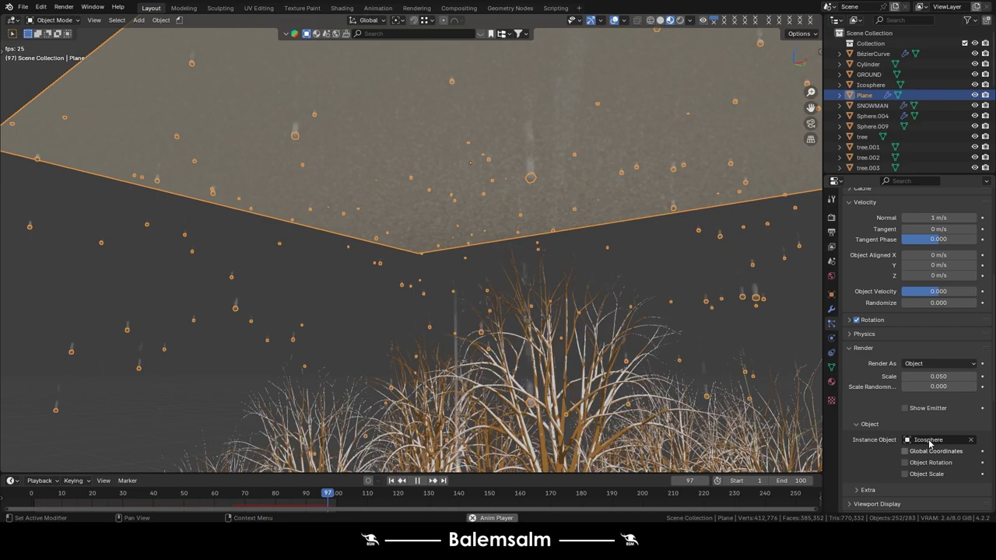
Set the particle physics Brownian force to 8 and Damp to 0.1.
{"action": "left_click", "coordinate": [863, 334]}
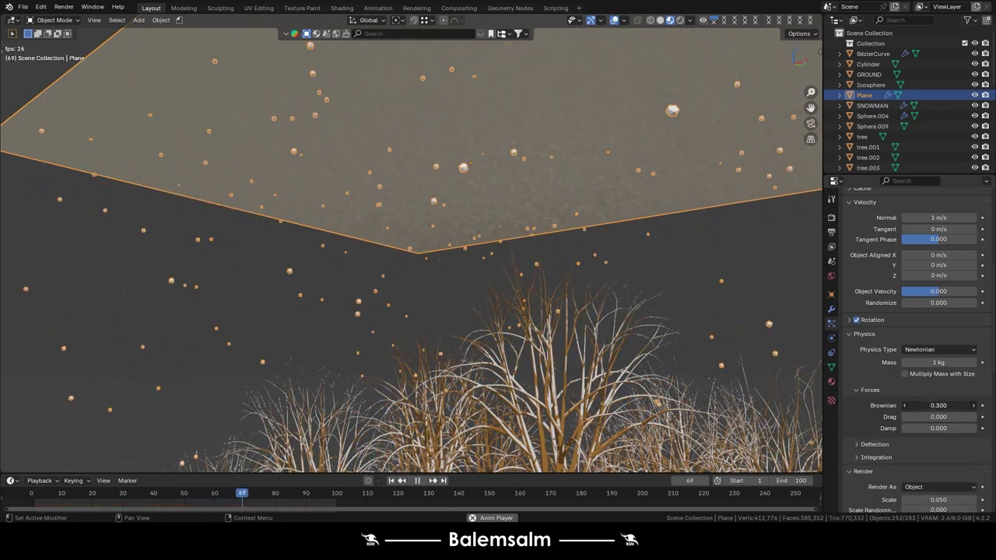
{"action": "left_click_drag", "start_coordinate": [938, 406], "coordinate": [980, 406]}
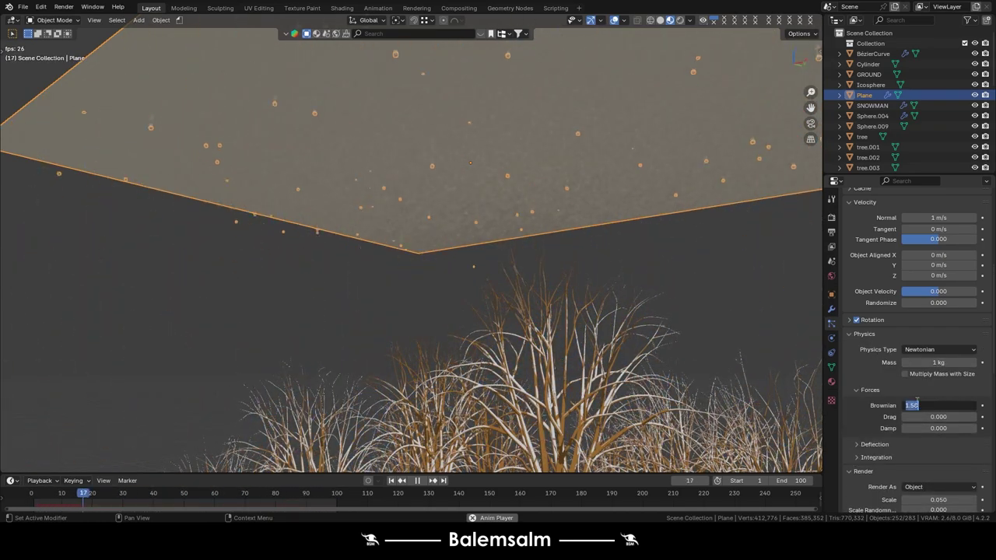
{"action": "type", "text": "8"}
{"action": "key", "text": "Return"}
{"action": "double_click", "coordinate": [915, 428]}
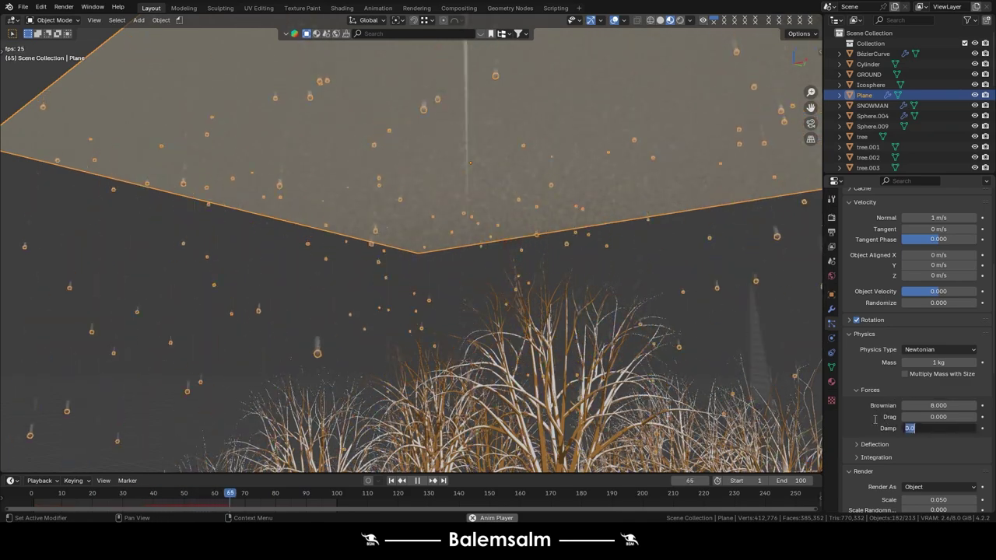
{"action": "type", "text": "1"}
{"action": "key", "text": "Return"}
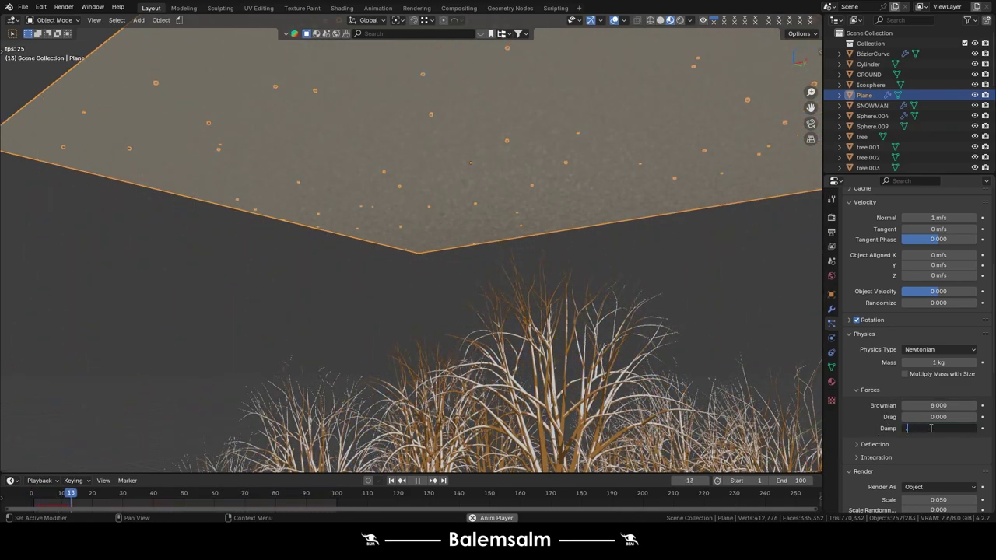
{"action": "double_click", "coordinate": [922, 429]}
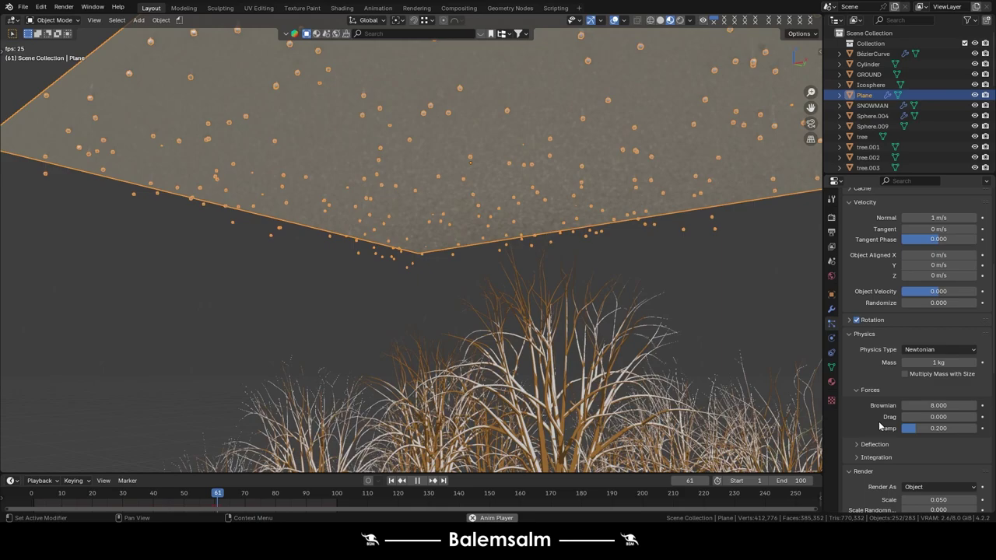
{"action": "type", "text": ".1"}
{"action": "key", "text": "Return"}
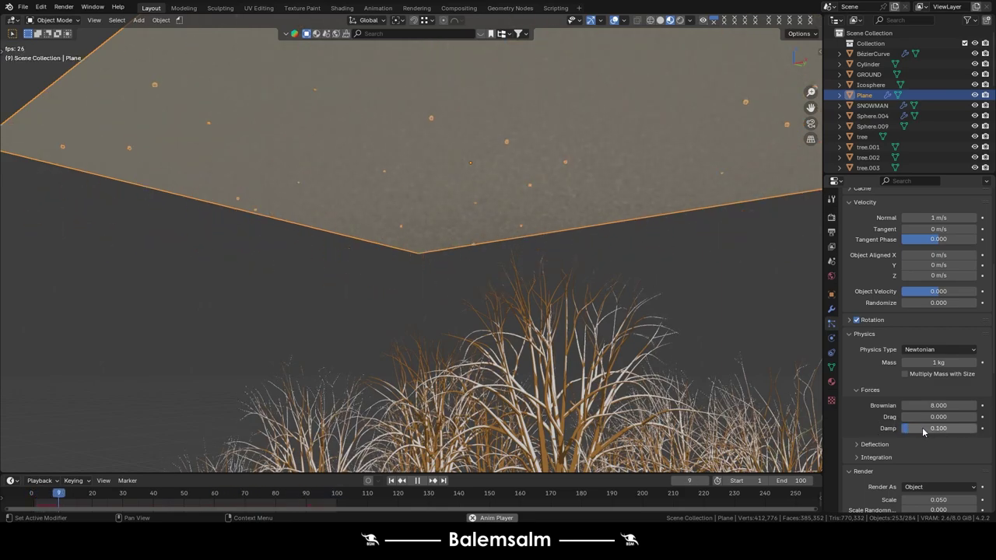
{"action": "type", "text": ".15"}
{"action": "key", "text": "Return"}
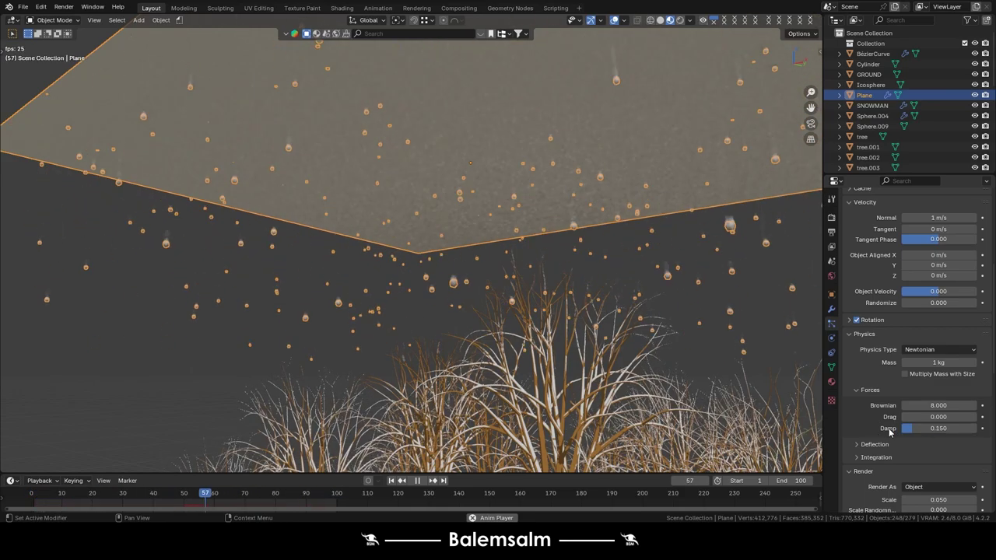
Set the emission frame range to start at -100 and end at 300.
{"action": "middle_click_drag", "start_coordinate": [596, 356], "coordinate": [568, 375]}
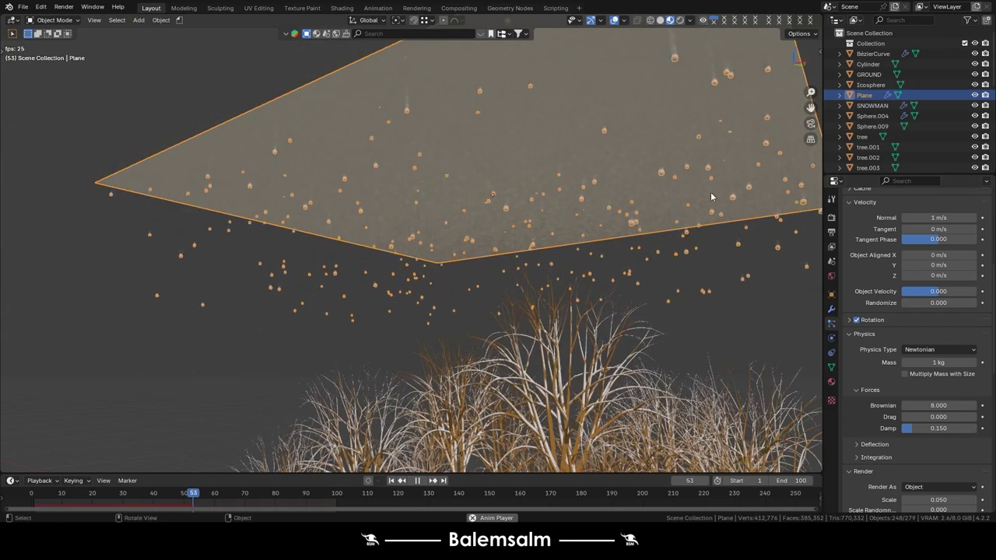
{"action": "scroll", "coordinate": [937, 269], "scroll_direction": "up", "scroll_amount": 5}
{"action": "scroll", "coordinate": [938, 269], "scroll_direction": "up", "scroll_amount": 3}
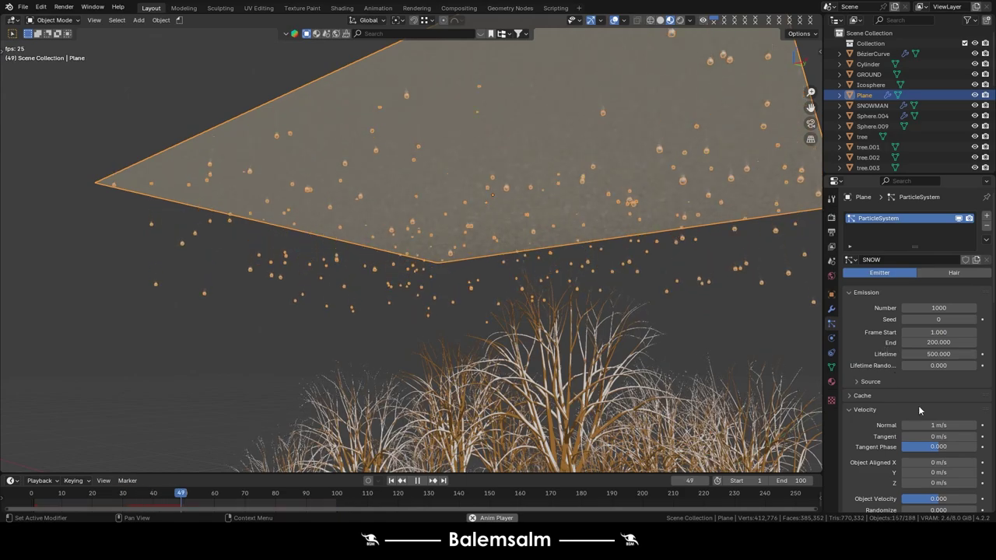
{"action": "scroll", "coordinate": [925, 395], "scroll_direction": "down", "scroll_amount": 3}
{"action": "double_click", "coordinate": [943, 259]}
{"action": "type", "text": "300"}
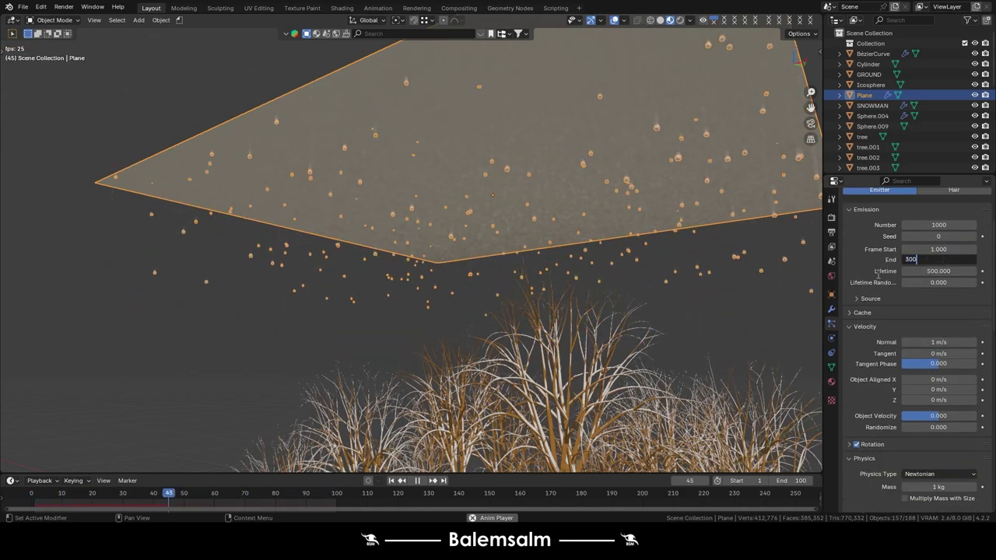
{"action": "key", "text": "Return"}
{"action": "double_click", "coordinate": [938, 248]}
{"action": "type", "text": "0"}
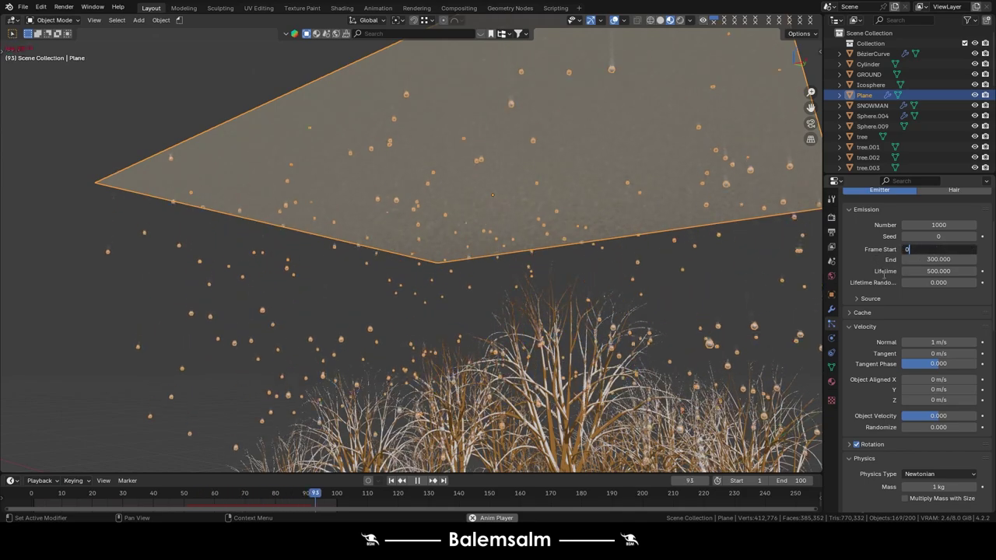
{"action": "key", "text": "Return"}
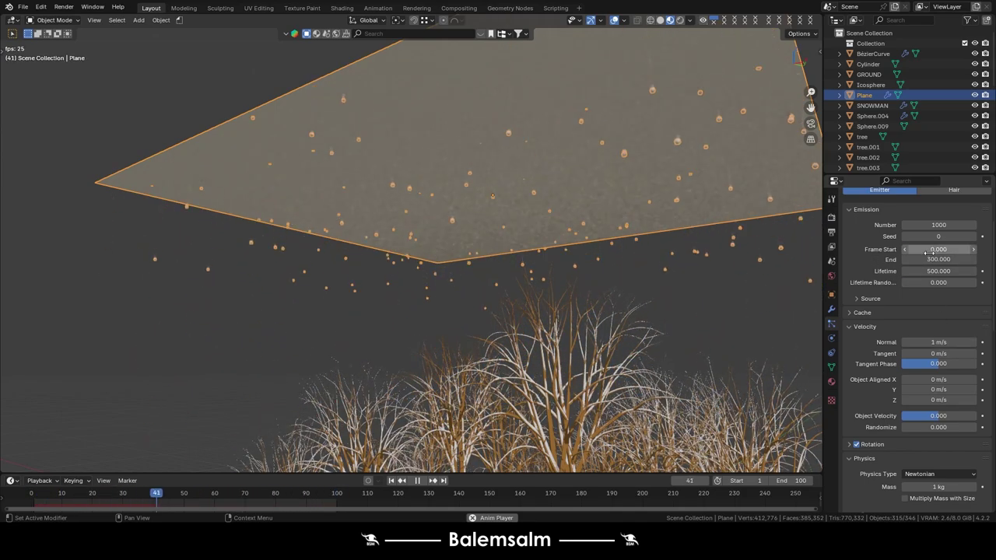
{"action": "type", "text": "10"}
{"action": "key", "text": "Return"}
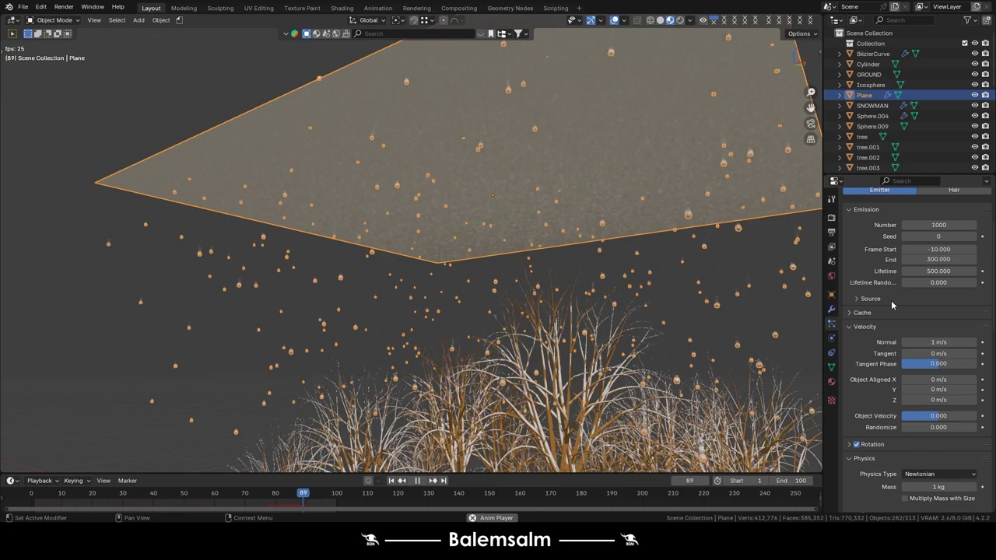
Lower the Field Weights gravity to 0.5.
{"action": "scroll", "coordinate": [922, 424], "scroll_direction": "down", "scroll_amount": 2}
{"action": "scroll", "coordinate": [946, 436], "scroll_direction": "down", "scroll_amount": 3}
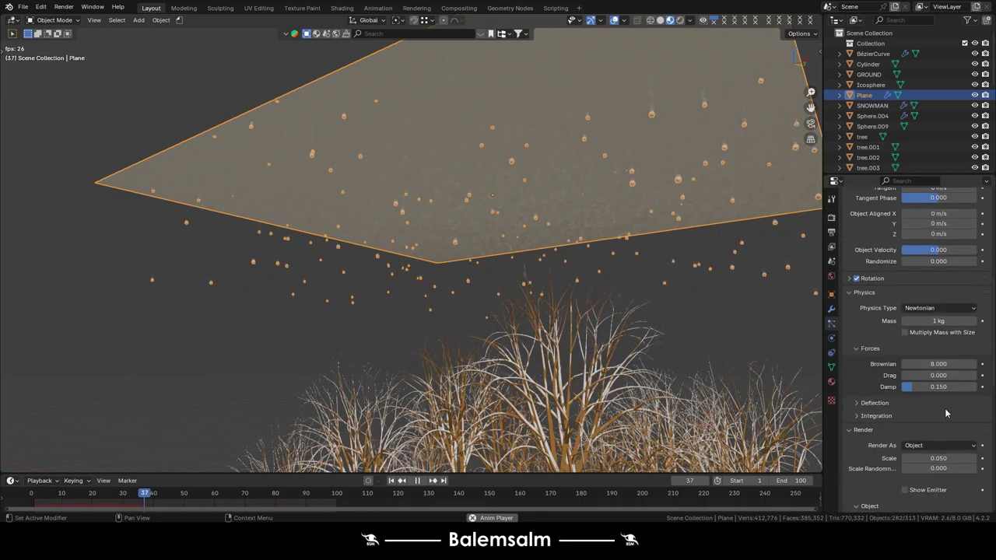
{"action": "scroll", "coordinate": [944, 408], "scroll_direction": "down", "scroll_amount": 4}
{"action": "scroll", "coordinate": [934, 420], "scroll_direction": "down", "scroll_amount": 4}
{"action": "scroll", "coordinate": [927, 430], "scroll_direction": "down", "scroll_amount": 3}
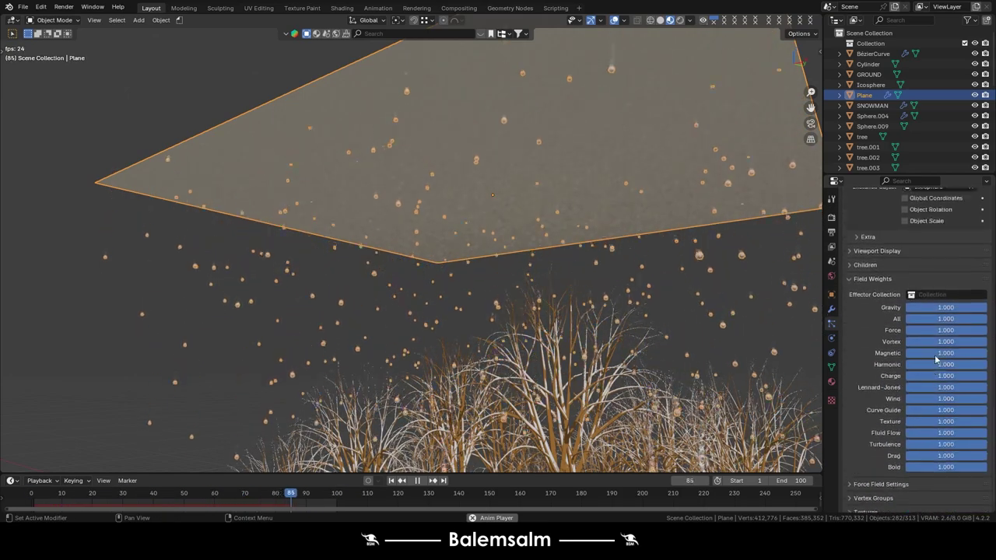
{"action": "scroll", "coordinate": [937, 374], "scroll_direction": "up", "scroll_amount": 1}
{"action": "left_click_drag", "start_coordinate": [941, 390], "coordinate": [933, 390]}
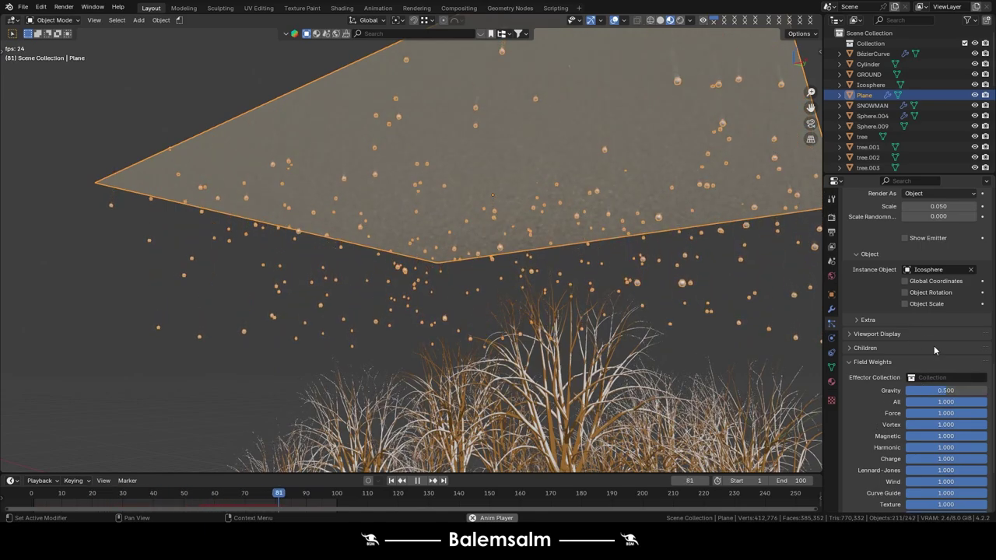
{"action": "scroll", "coordinate": [928, 271], "scroll_direction": "up", "scroll_amount": 4}
{"action": "scroll", "coordinate": [931, 282], "scroll_direction": "up", "scroll_amount": 4}
{"action": "scroll", "coordinate": [931, 276], "scroll_direction": "up", "scroll_amount": 4}
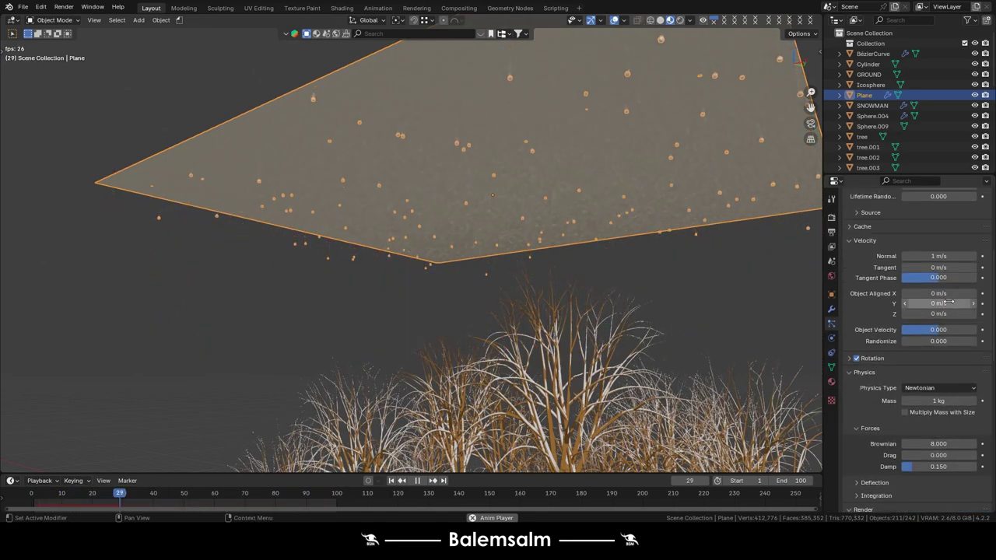
{"action": "scroll", "coordinate": [931, 266], "scroll_direction": "up", "scroll_amount": 4}
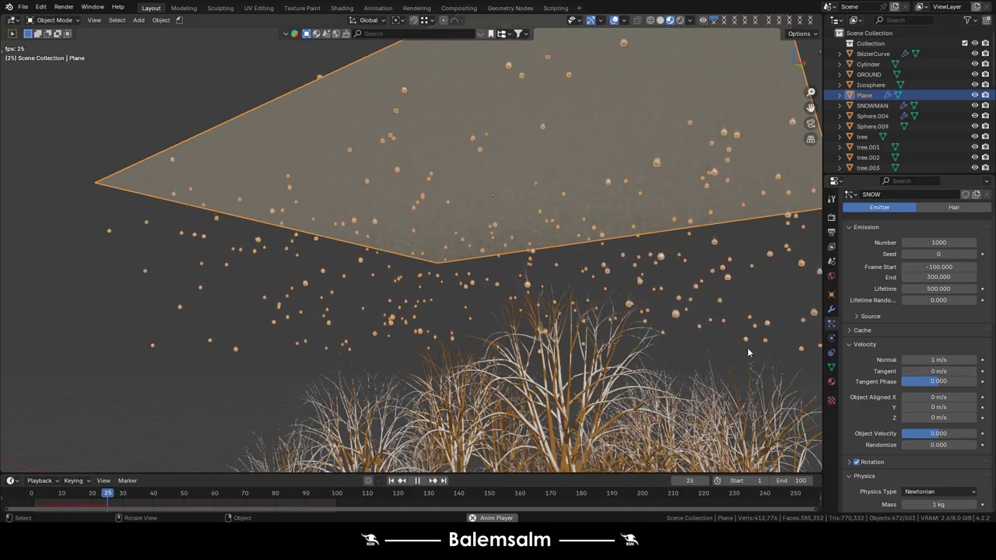
{"action": "middle_click_drag", "start_coordinate": [669, 342], "coordinate": [700, 373]}
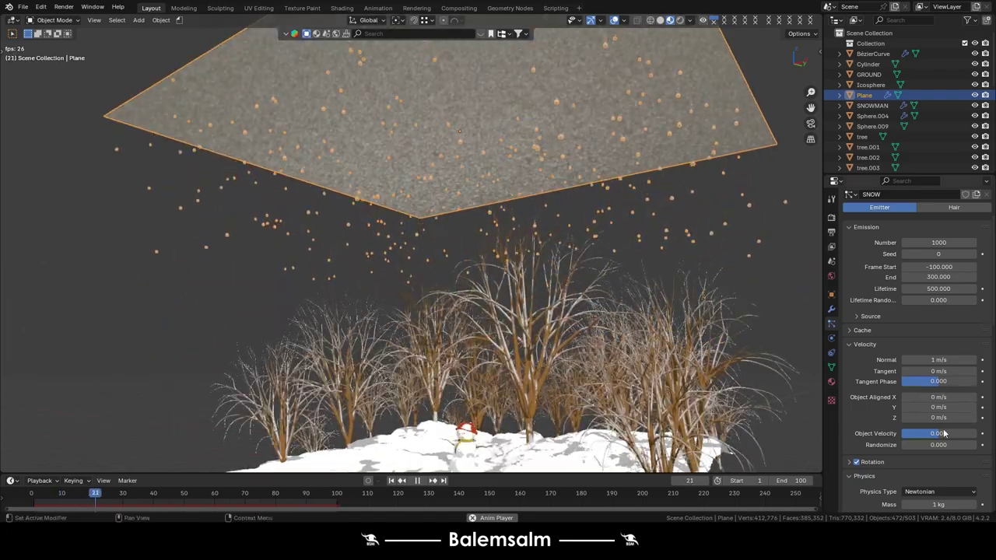
{"action": "scroll", "coordinate": [928, 408], "scroll_direction": "down", "scroll_amount": 3}
{"action": "scroll", "coordinate": [937, 432], "scroll_direction": "down", "scroll_amount": 2}
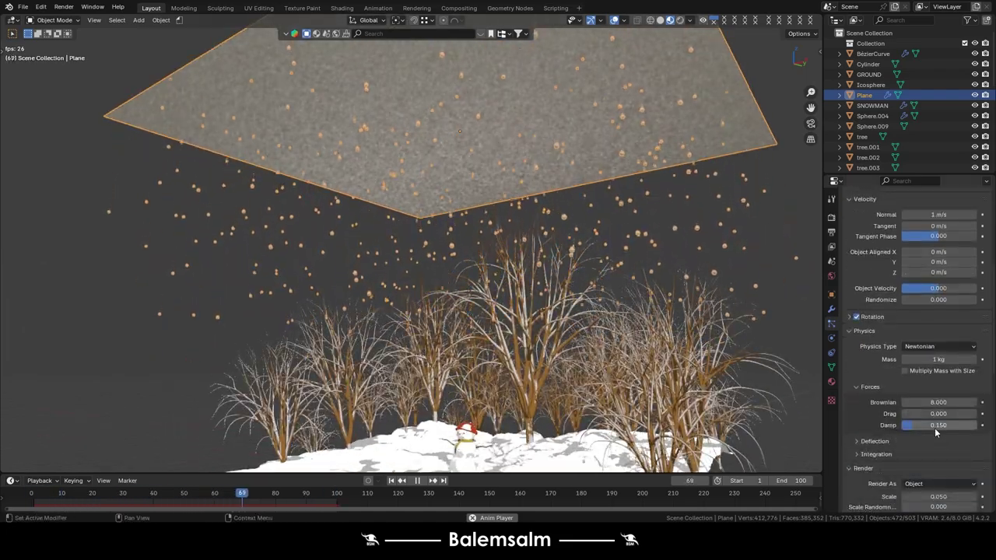
Retune the Damp value, trying 0.100 and then 0.050.
{"action": "left_click_drag", "start_coordinate": [934, 428], "coordinate": [924, 427]}
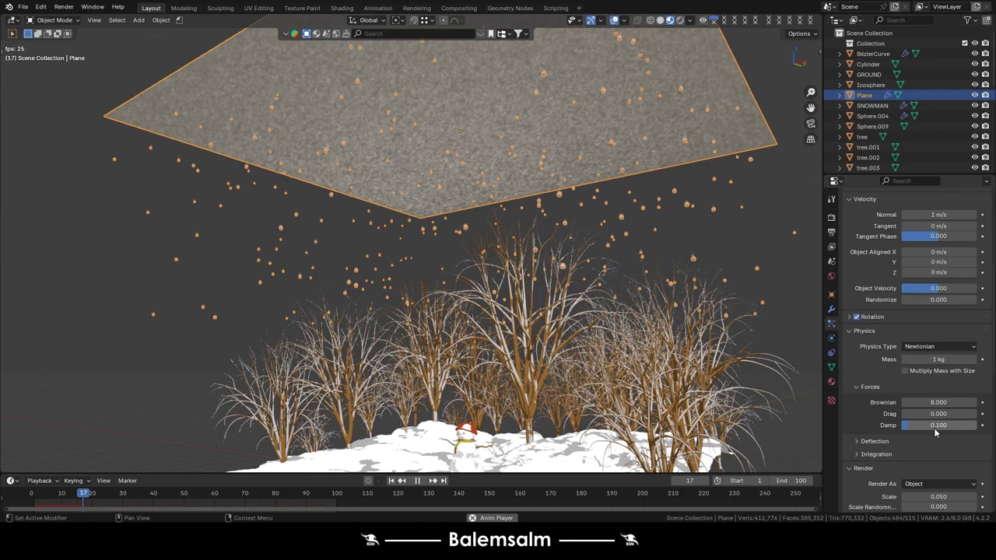
{"action": "left_click", "coordinate": [936, 426]}
{"action": "type", "text": "5"}
{"action": "key", "text": "Return"}
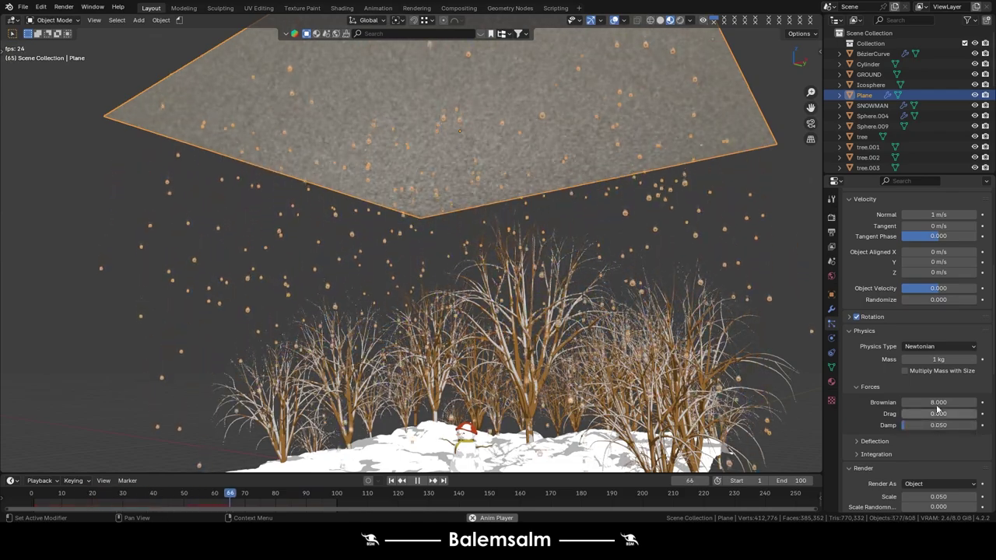
{"action": "left_click", "coordinate": [939, 424]}
{"action": "key", "text": "BackSpace"}
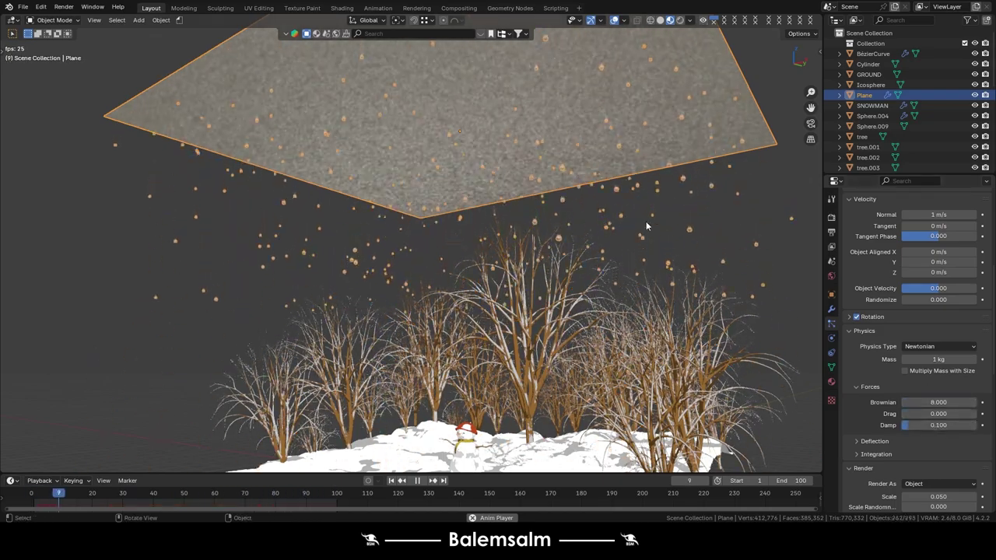
Set snow velocity Tangent Phase 1, Randomize 5.08 and Object Velocity 1.
{"action": "left_click", "coordinate": [742, 231]}
{"action": "left_click", "coordinate": [706, 149]}
{"action": "scroll", "coordinate": [919, 298], "scroll_direction": "up", "scroll_amount": 4}
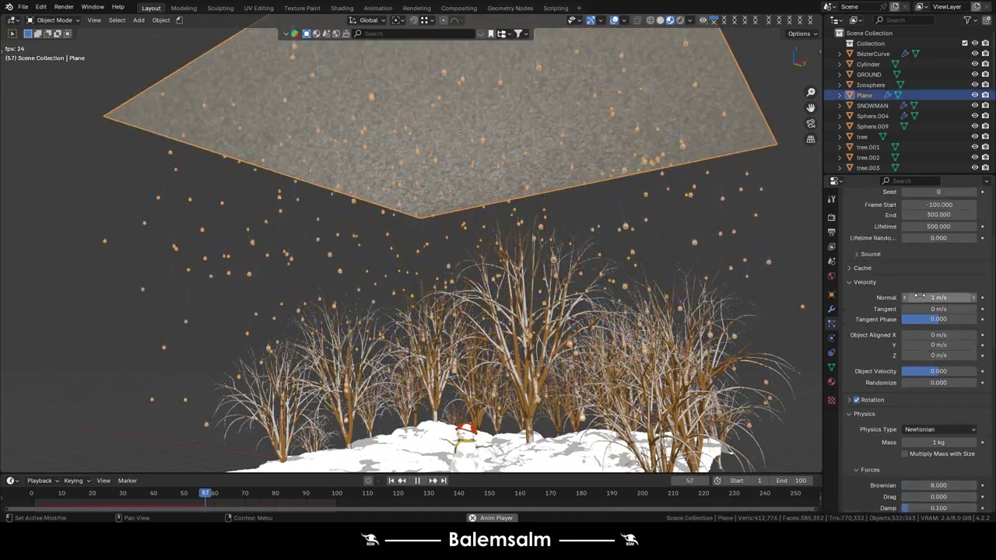
{"action": "mouse_move", "coordinate": [934, 319]}
{"action": "left_mouse_down"}
{"action": "mouse_move", "coordinate": [965, 319]}
{"action": "mouse_move", "coordinate": [937, 297]}
{"action": "mouse_move", "coordinate": [942, 309]}
{"action": "left_mouse_up"}
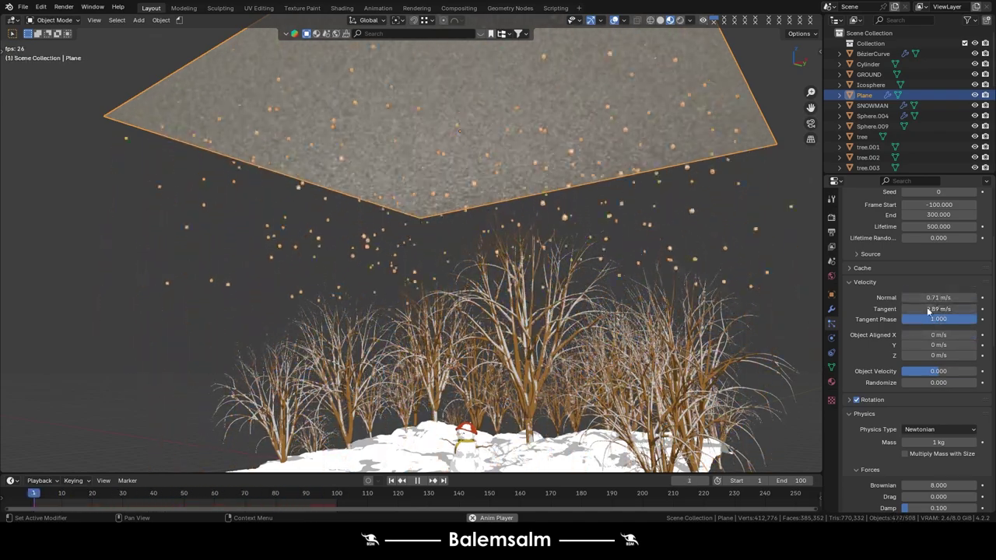
{"action": "mouse_move", "coordinate": [933, 382]}
{"action": "left_mouse_down"}
{"action": "mouse_move", "coordinate": [965, 382]}
{"action": "mouse_move", "coordinate": [926, 371]}
{"action": "mouse_move", "coordinate": [972, 371]}
{"action": "left_mouse_up"}
{"action": "left_click", "coordinate": [787, 277]}
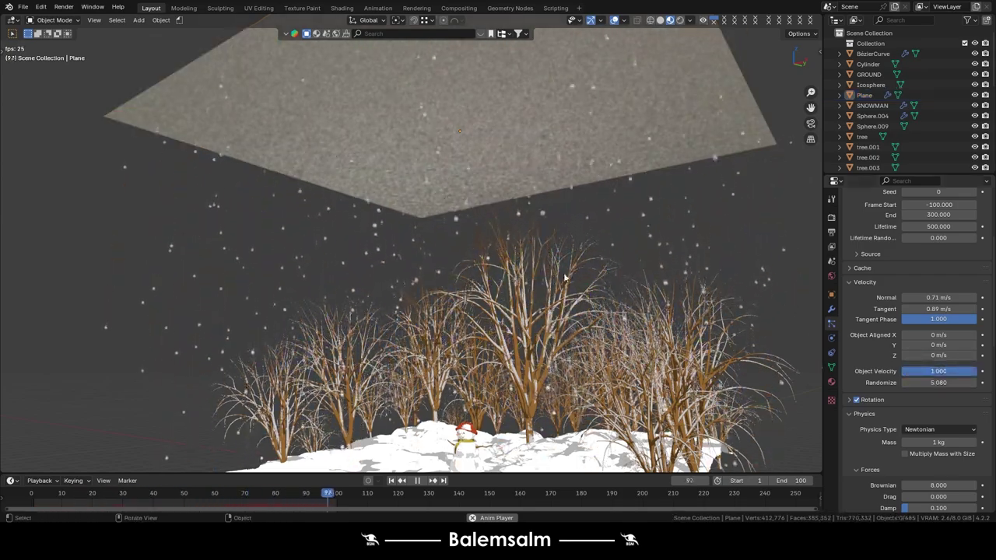
{"action": "middle_click_drag", "start_coordinate": [459, 301], "coordinate": [474, 264]}
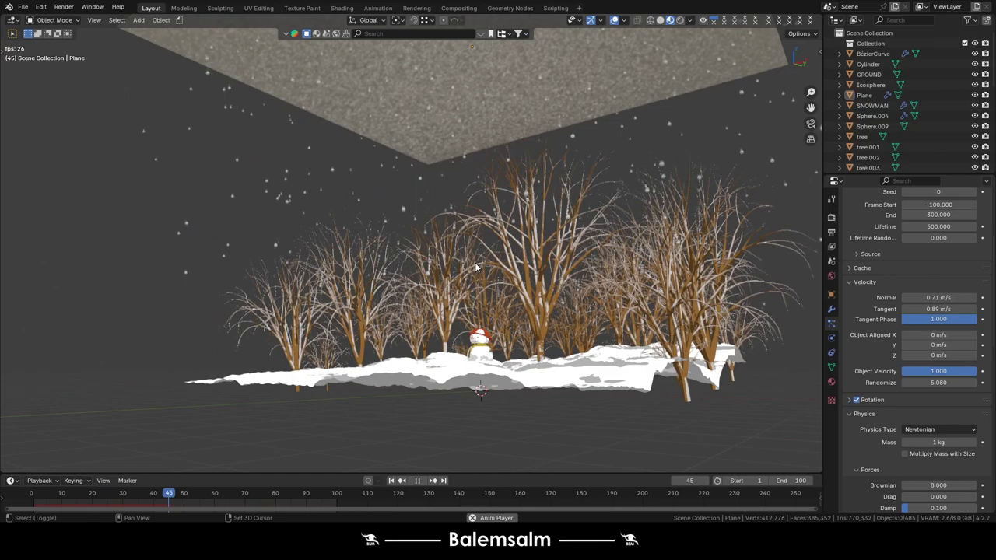
{"action": "key", "text": "shift+a"}
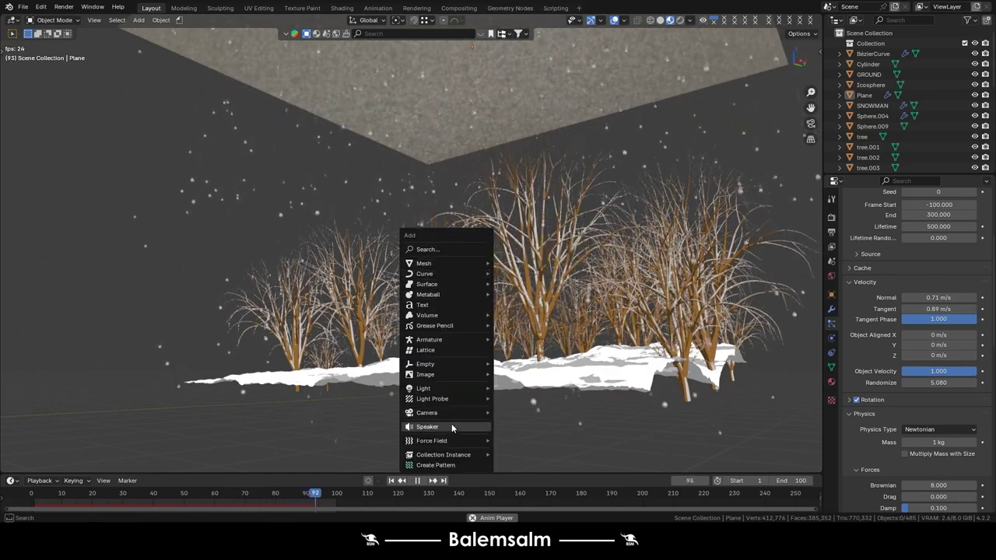
{"action": "mouse_move", "coordinate": [432, 440]}
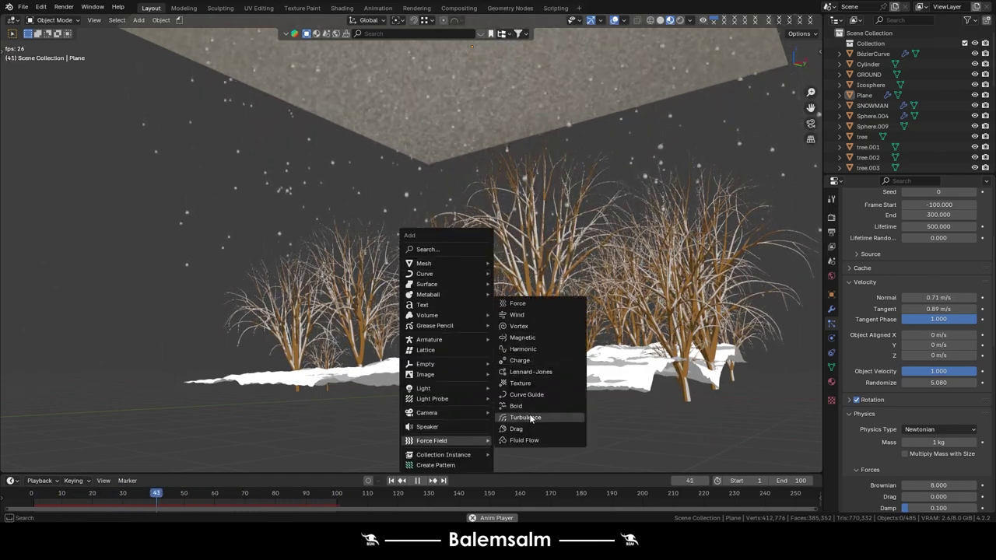
Add a Turbulence force field and move it up to Z 6.83 m.
{"action": "left_click", "coordinate": [530, 419]}
{"action": "key", "text": "g"}
{"action": "key", "text": "z"}
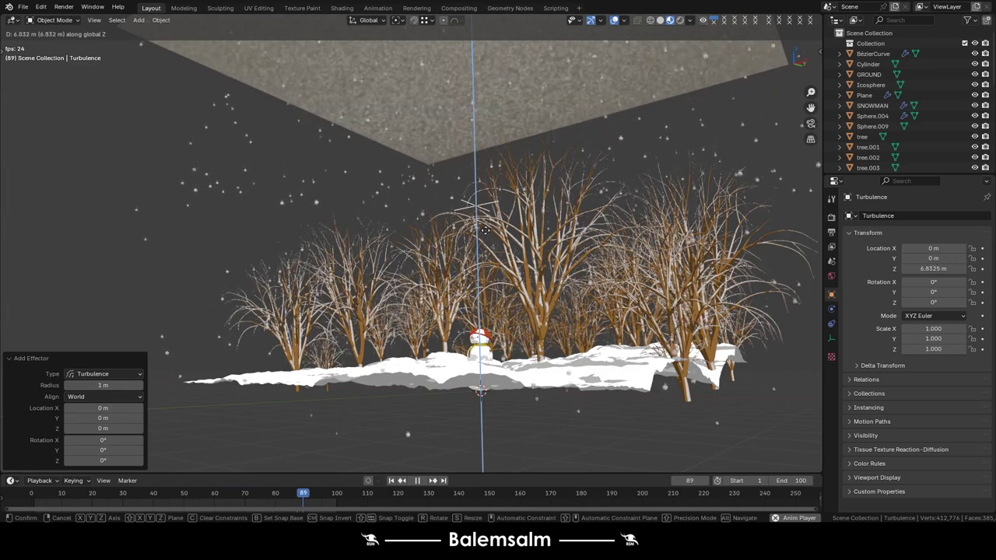
{"action": "left_click", "coordinate": [485, 230]}
Give the Turbulence field a Flow of 1 and Strength of 20.
{"action": "left_click", "coordinate": [831, 338]}
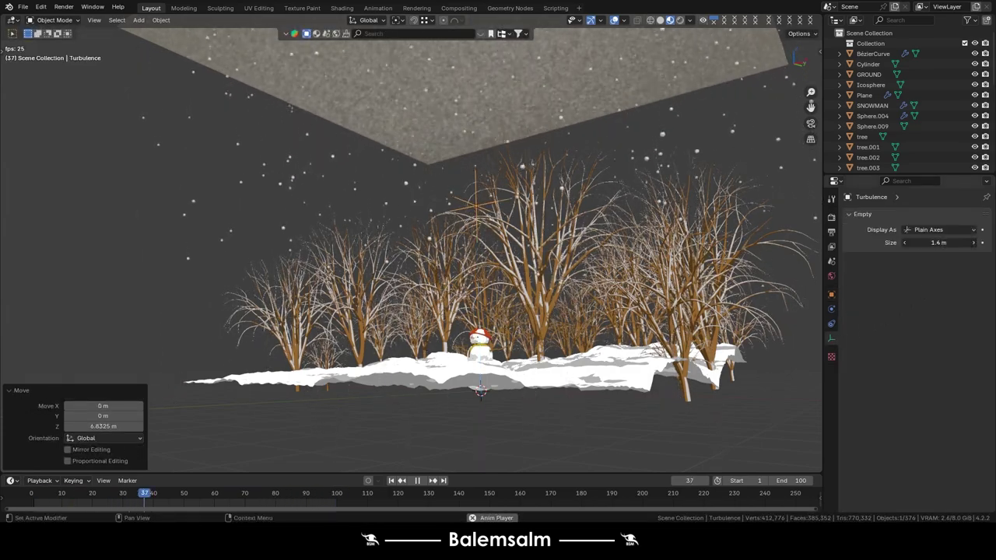
{"action": "left_click", "coordinate": [831, 309]}
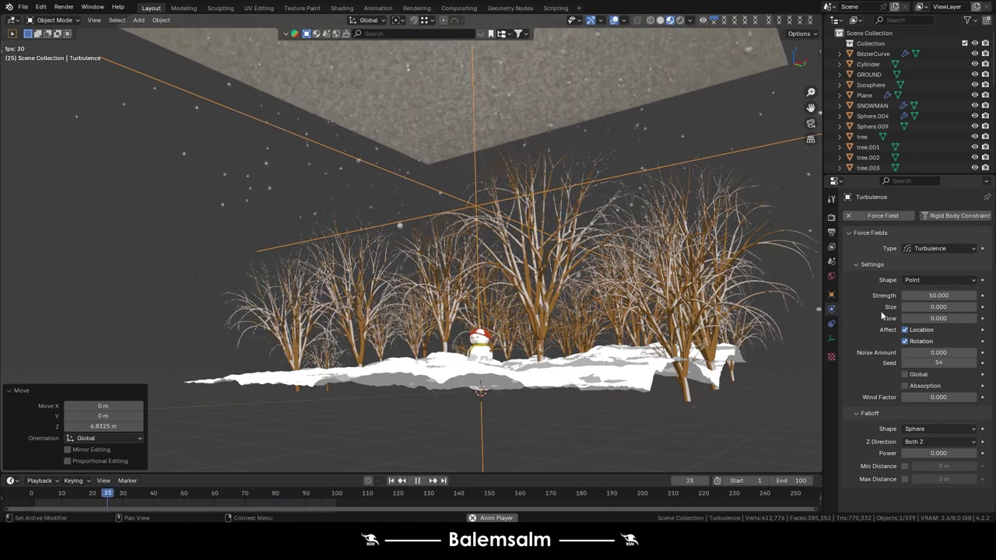
{"action": "left_click", "coordinate": [925, 319]}
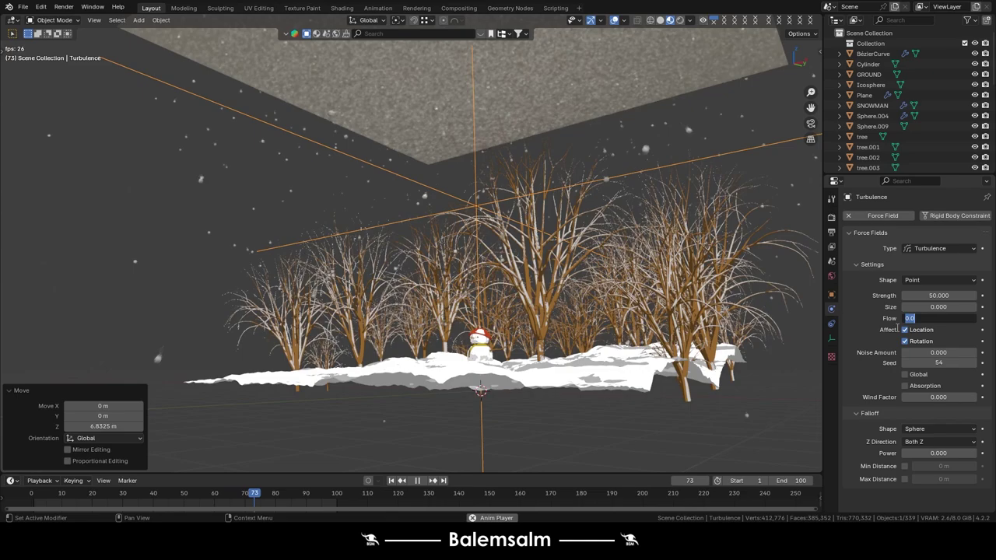
{"action": "type", "text": "1"}
{"action": "key", "text": "Return"}
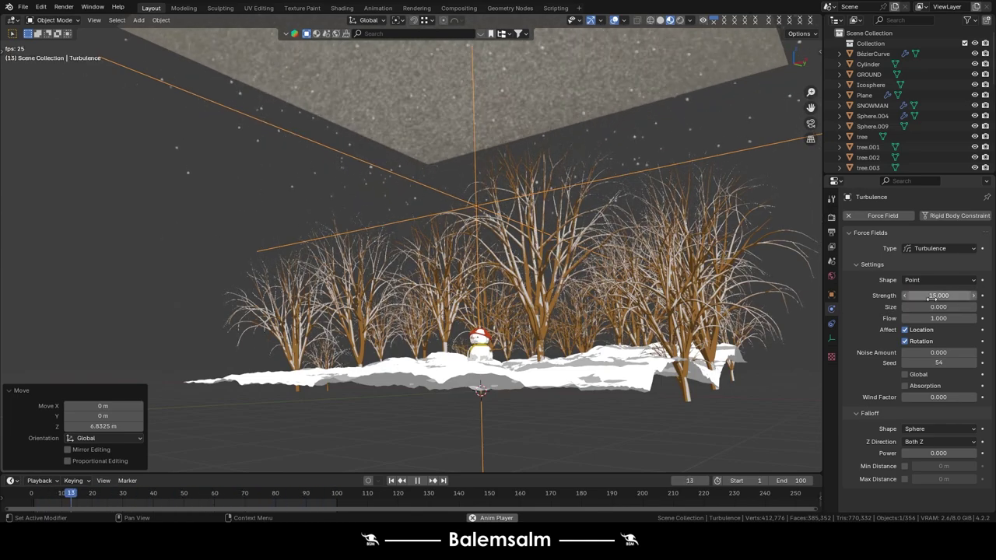
{"action": "left_click", "coordinate": [932, 296]}
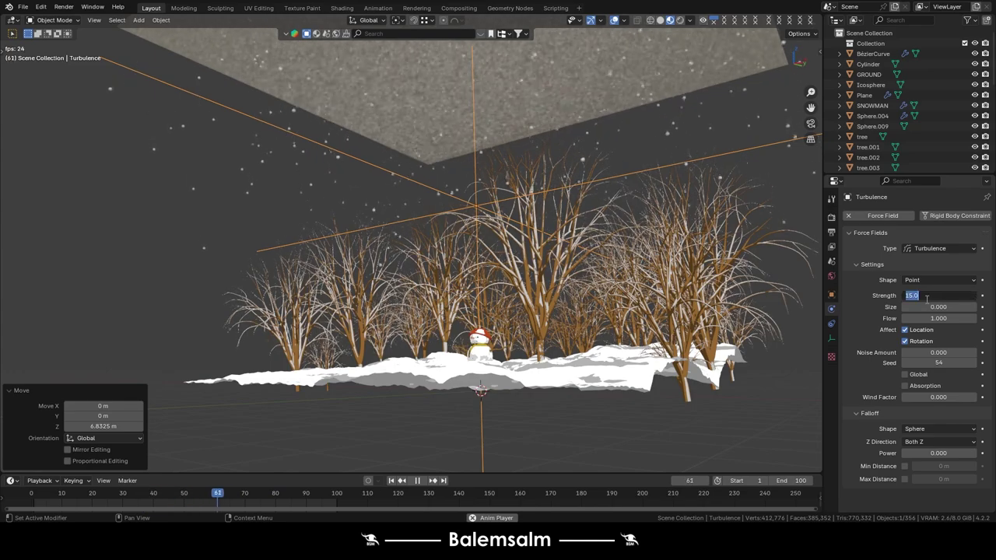
{"action": "type", "text": "20"}
{"action": "key", "text": "Return"}
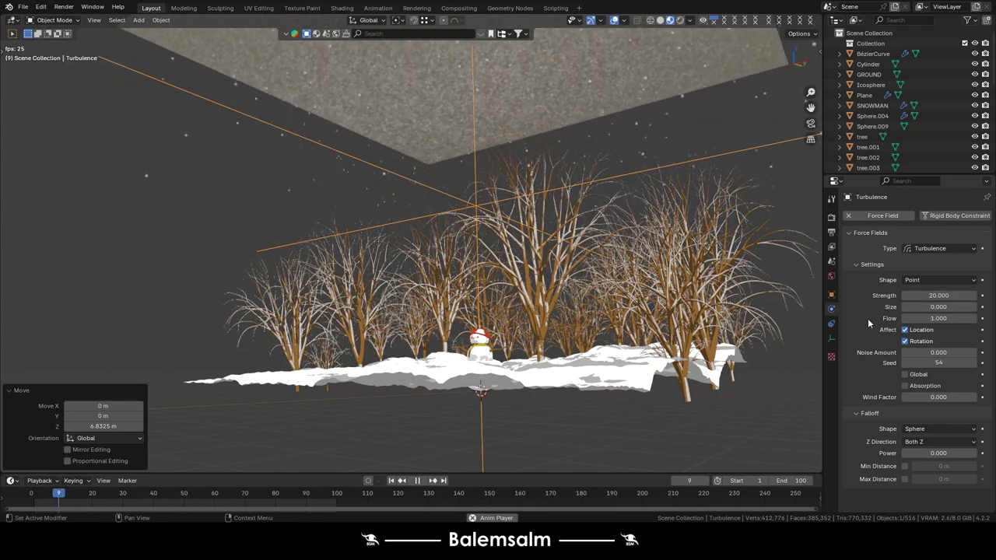
{"action": "left_click", "coordinate": [536, 115]}
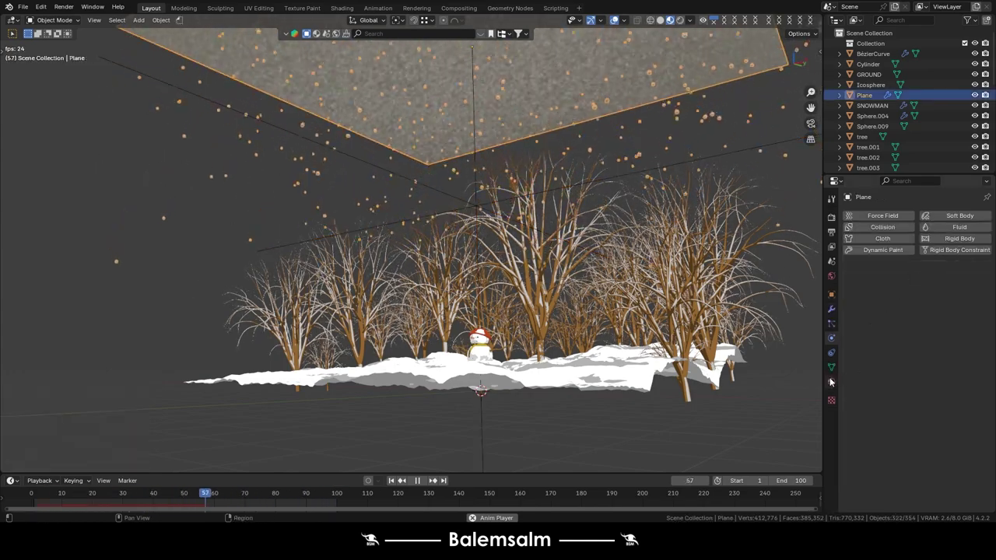
Set the SNOW particle count to 2000.
{"action": "left_click", "coordinate": [831, 323]}
{"action": "left_click", "coordinate": [866, 409]}
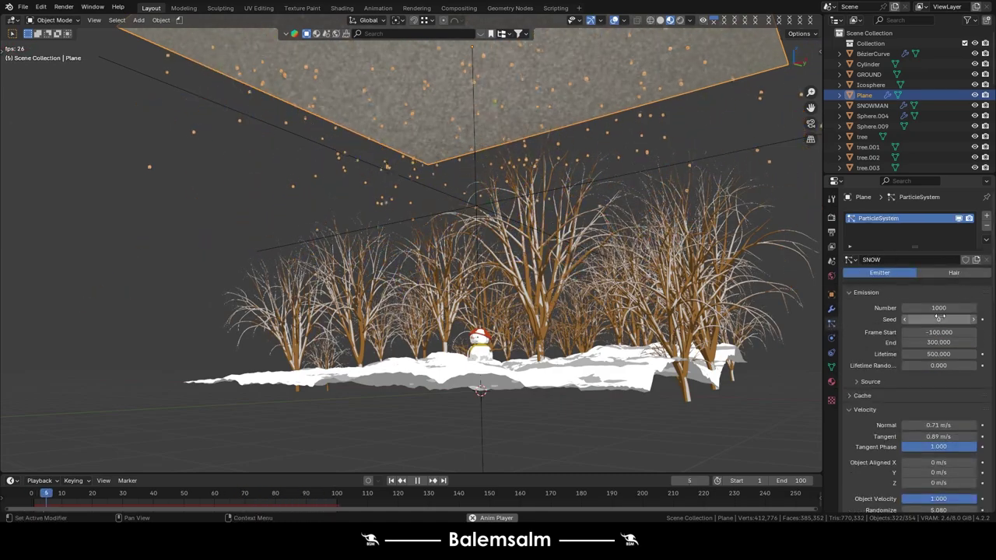
{"action": "left_click", "coordinate": [939, 308]}
{"action": "type", "text": "2000"}
{"action": "key", "text": "Return"}
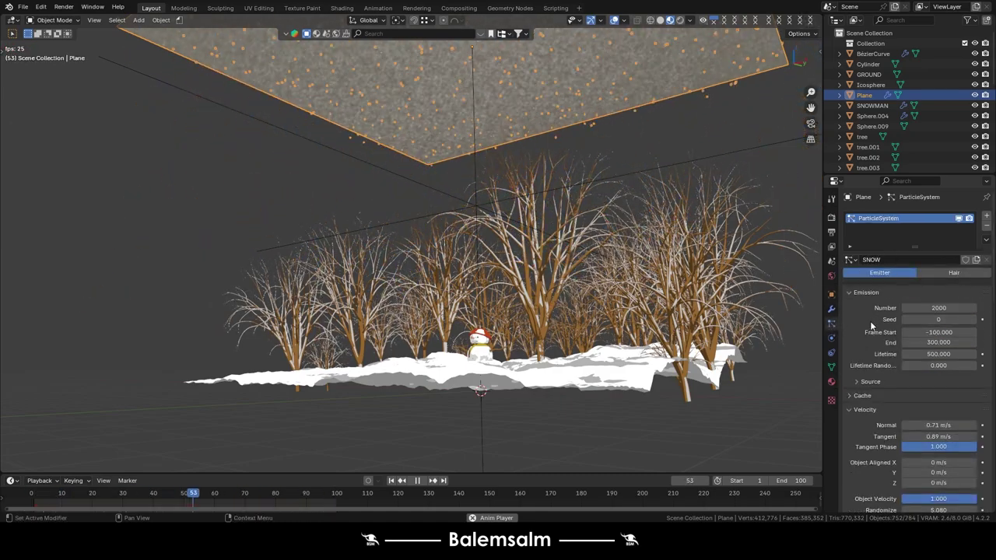
Change the emitter plane's surface shader to Ray Portal BSDF.
{"action": "left_click", "coordinate": [704, 161]}
{"action": "left_click", "coordinate": [456, 155]}
{"action": "middle_click_drag", "start_coordinate": [457, 156], "coordinate": [535, 304]}
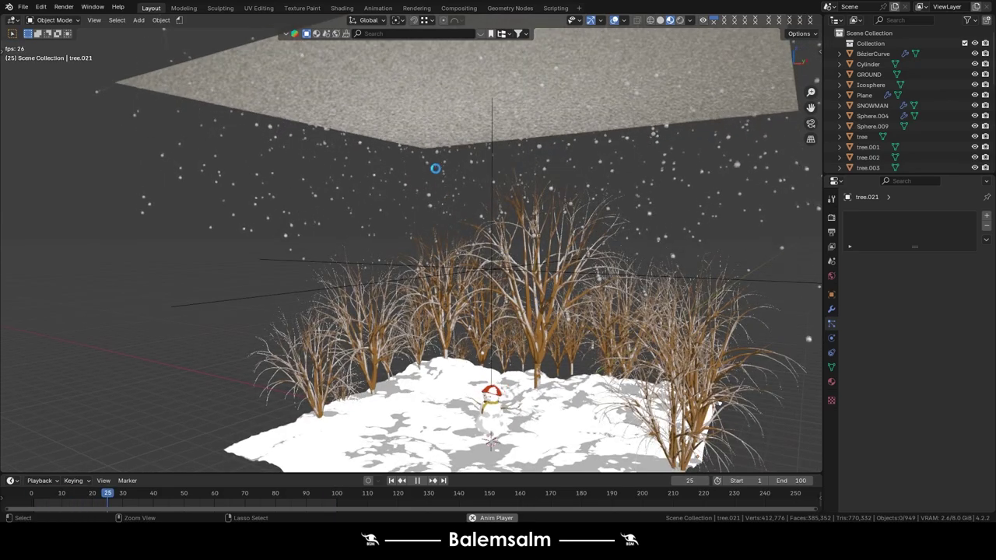
{"action": "middle_click_drag", "start_coordinate": [527, 156], "coordinate": [521, 210]}
{"action": "left_click", "coordinate": [525, 109]}
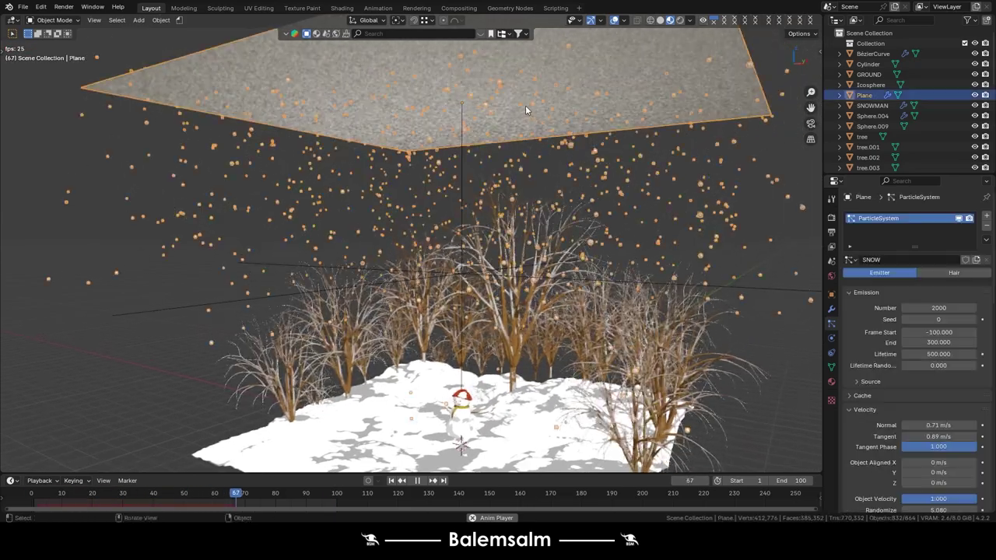
{"action": "left_click", "coordinate": [832, 382]}
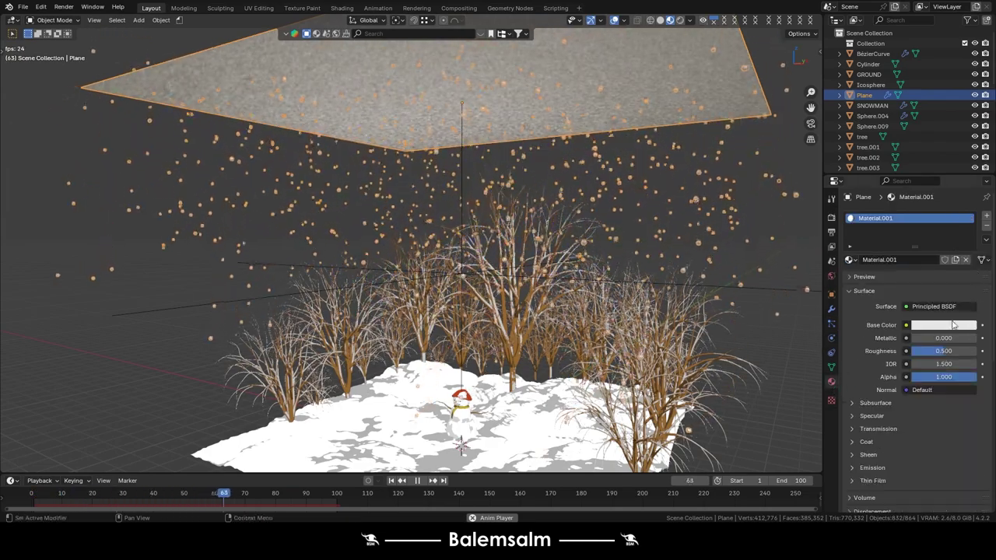
{"action": "left_click", "coordinate": [934, 306]}
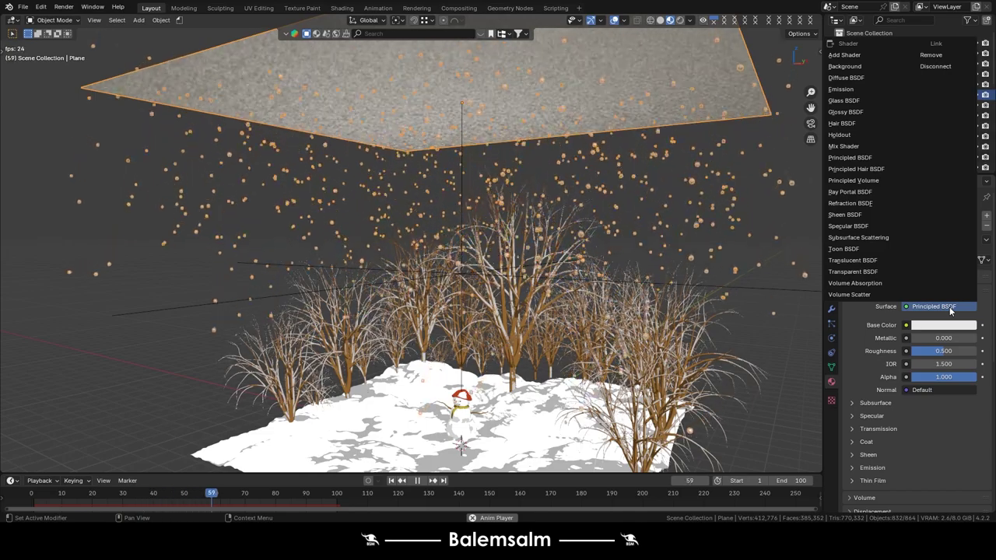
{"action": "left_click", "coordinate": [855, 191]}
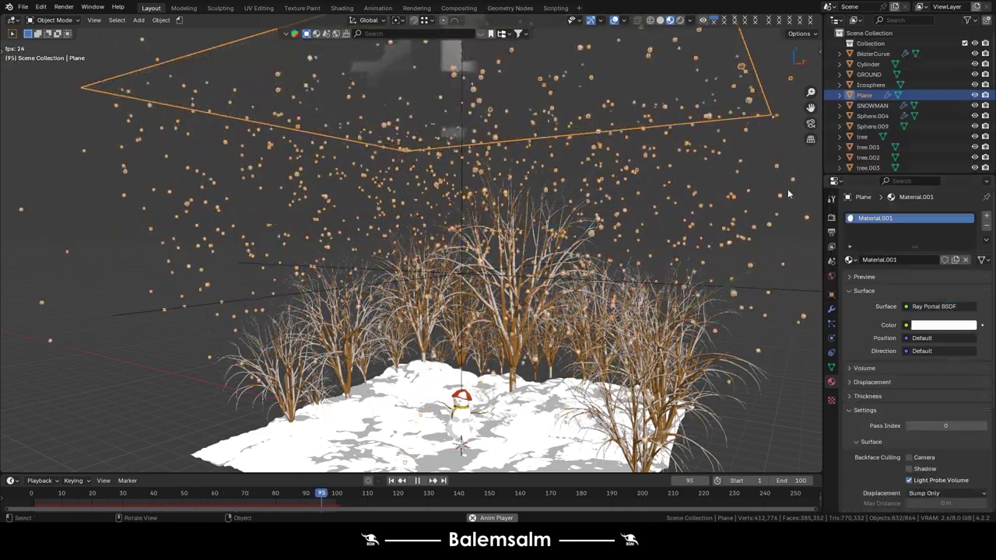
{"action": "left_click", "coordinate": [777, 238]}
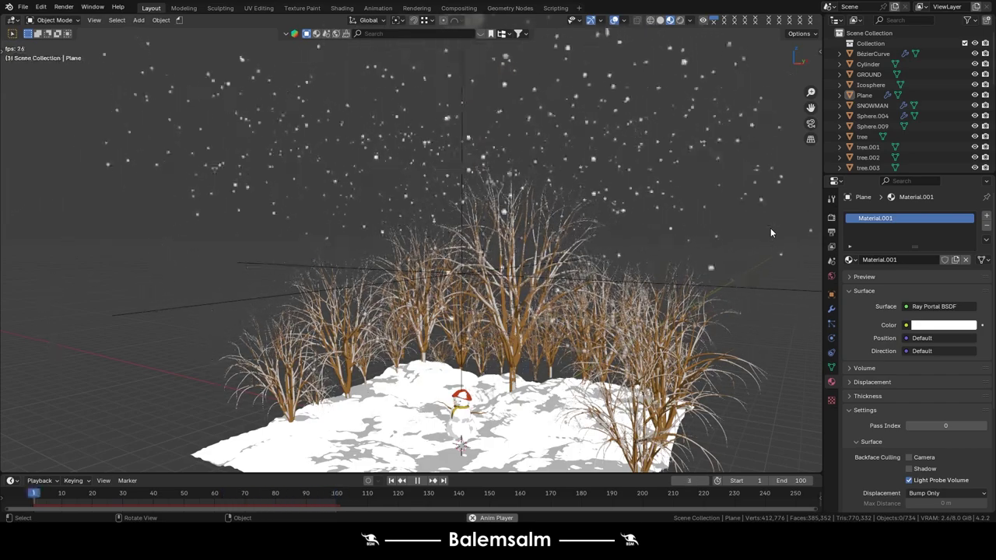
{"action": "right_click", "coordinate": [906, 299]}
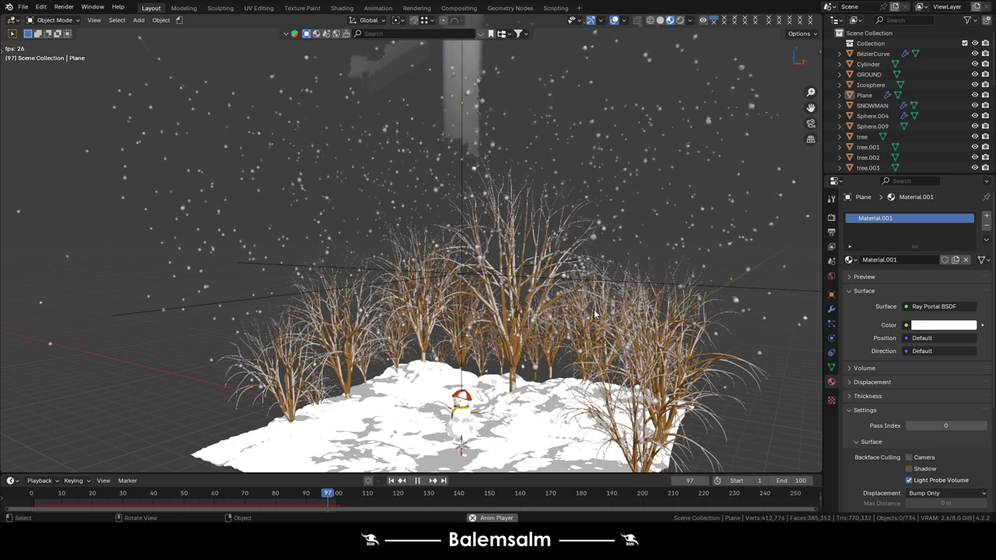
{"action": "middle_click_drag", "start_coordinate": [762, 409], "coordinate": [379, 346]}
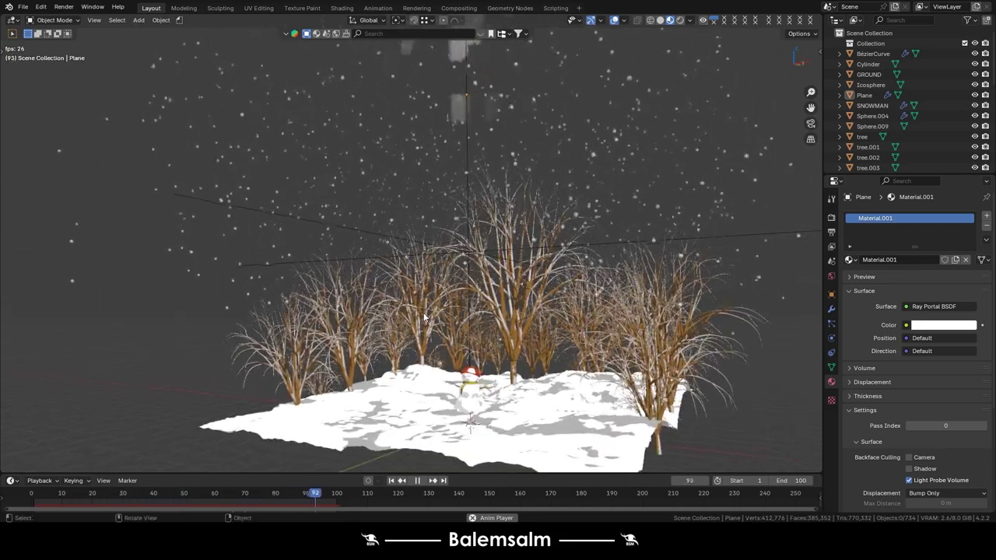
{"action": "key", "text": "shift+a"}
{"action": "mouse_move", "coordinate": [429, 304]}
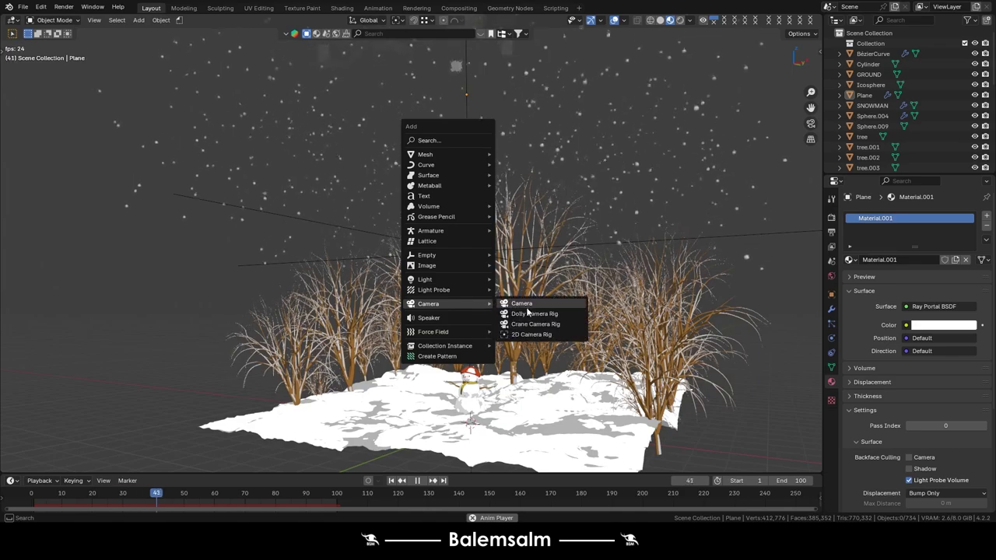
Add a camera and set the output resolution to 1080×1920 portrait.
{"action": "left_click", "coordinate": [528, 306]}
{"action": "left_click", "coordinate": [831, 232]}
{"action": "left_click", "coordinate": [946, 230]}
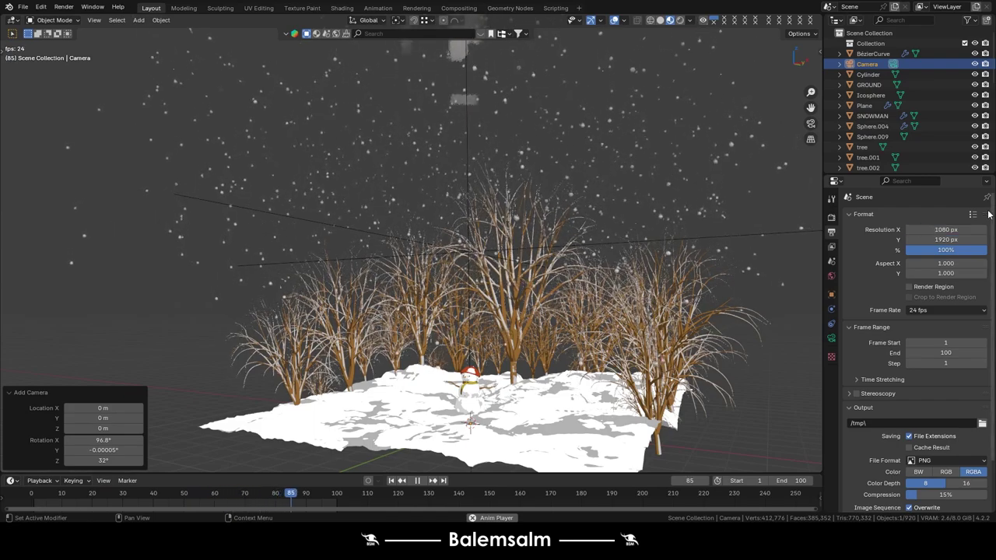
{"action": "left_click", "coordinate": [968, 239]}
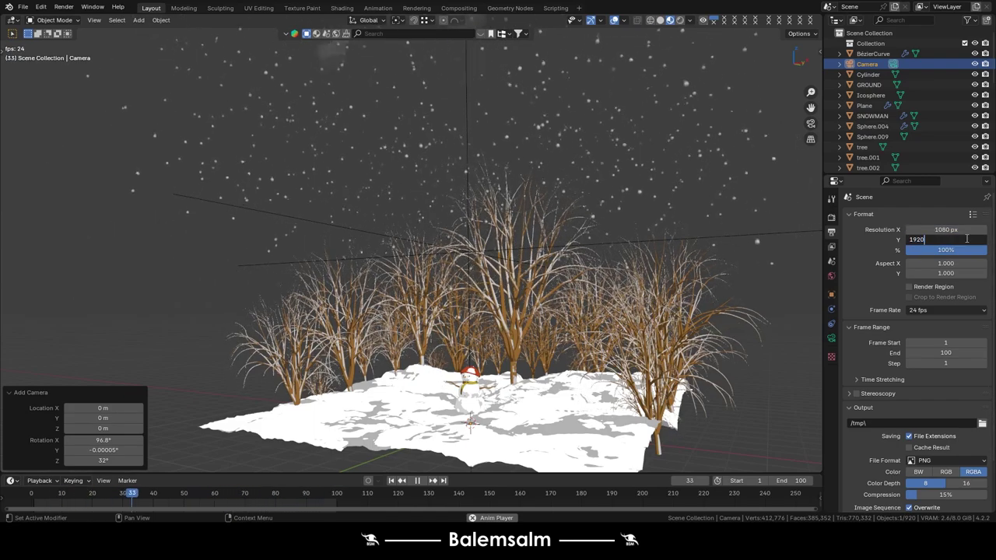
Frame the snowman and trees through the camera and switch to Rendered shading.
{"action": "key", "text": "KP_0"}
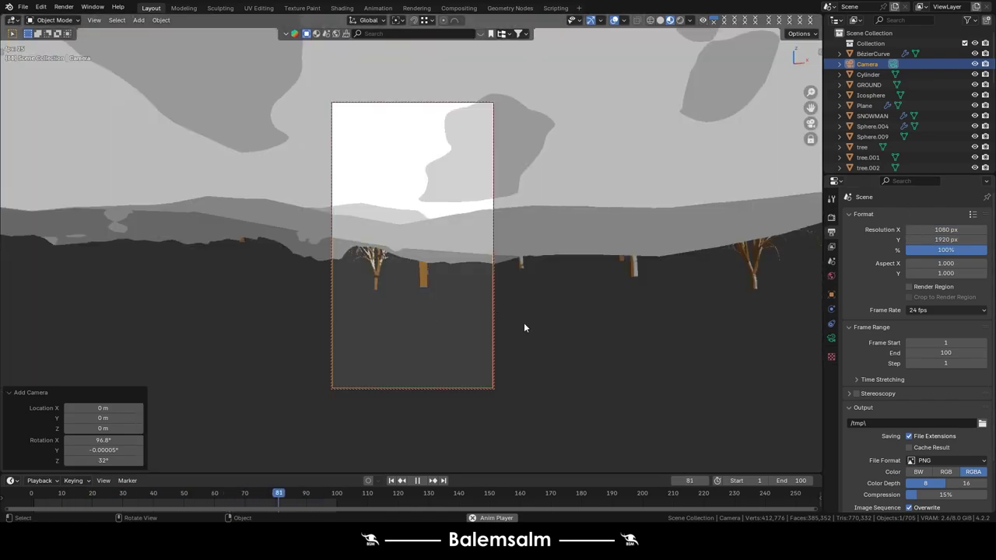
{"action": "key", "text": "n"}
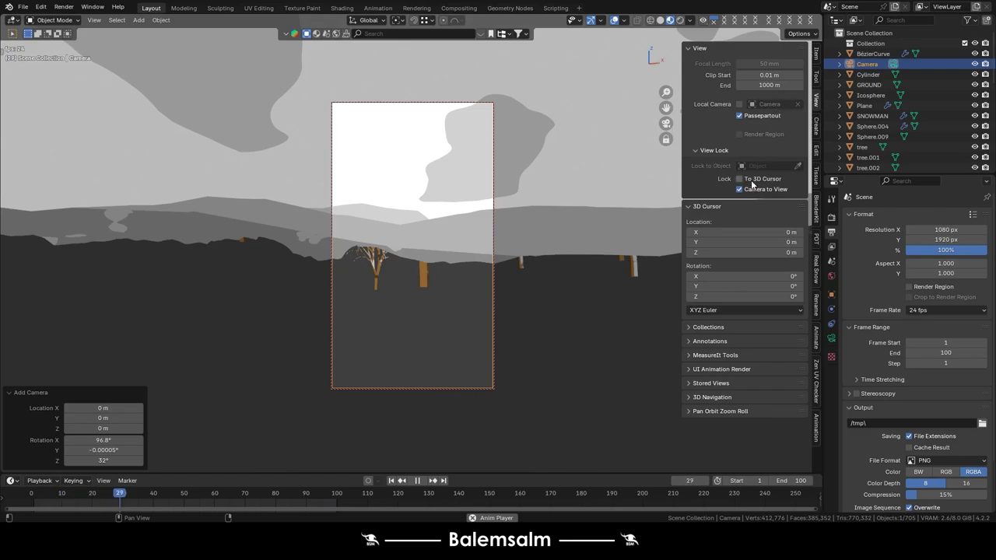
{"action": "key", "text": "n"}
{"action": "middle_click_drag", "start_coordinate": [407, 182], "coordinate": [436, 306]}
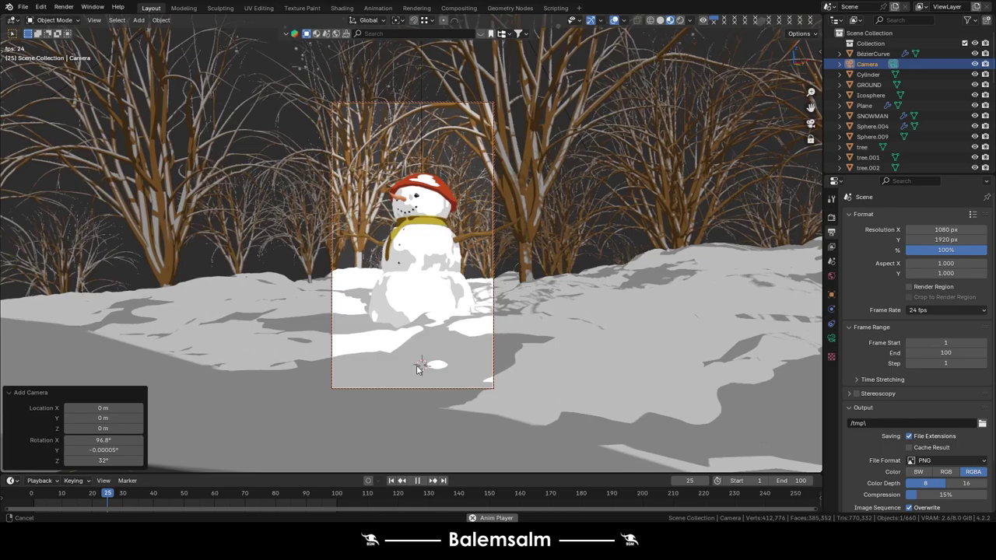
{"action": "middle_click_drag", "start_coordinate": [436, 306], "coordinate": [409, 320]}
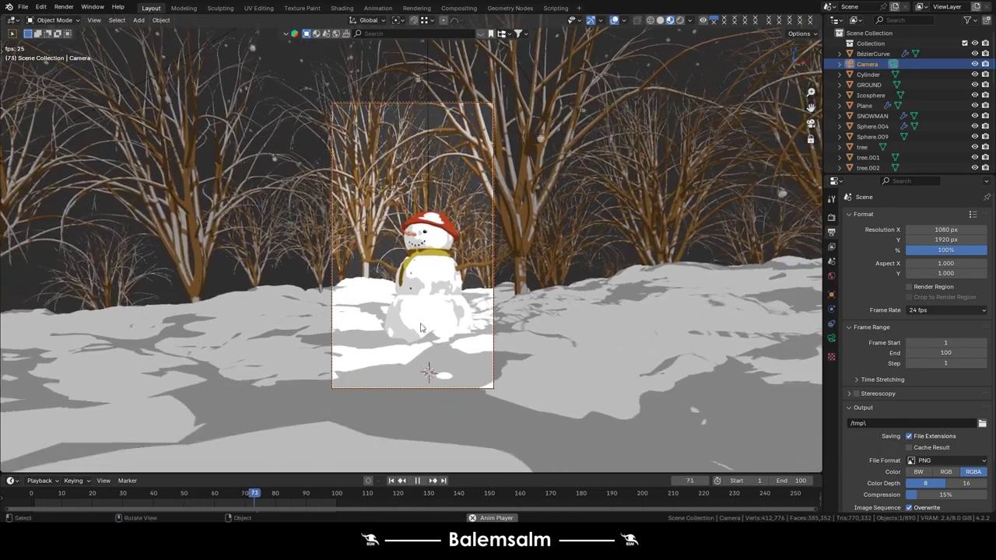
{"action": "left_click", "coordinate": [587, 125]}
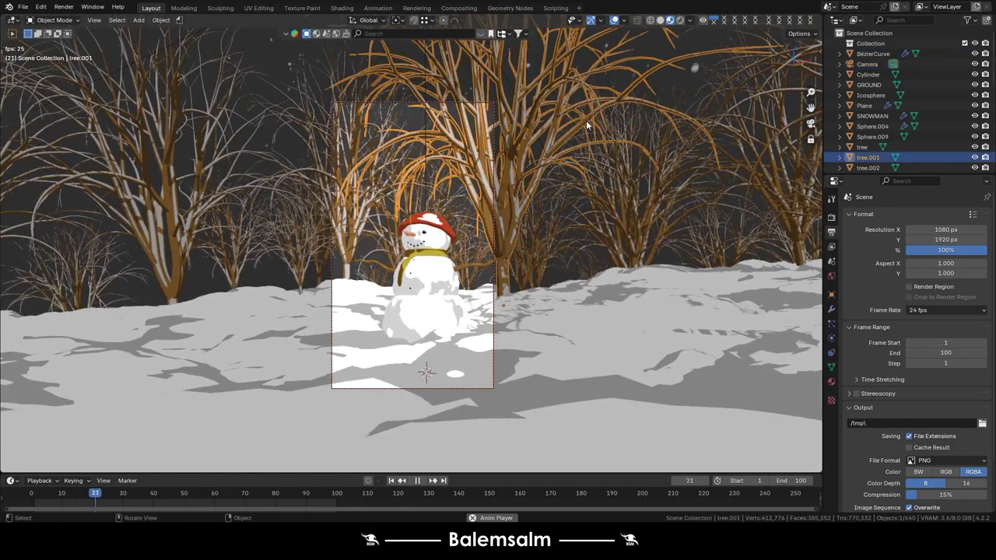
{"action": "left_click", "coordinate": [703, 160]}
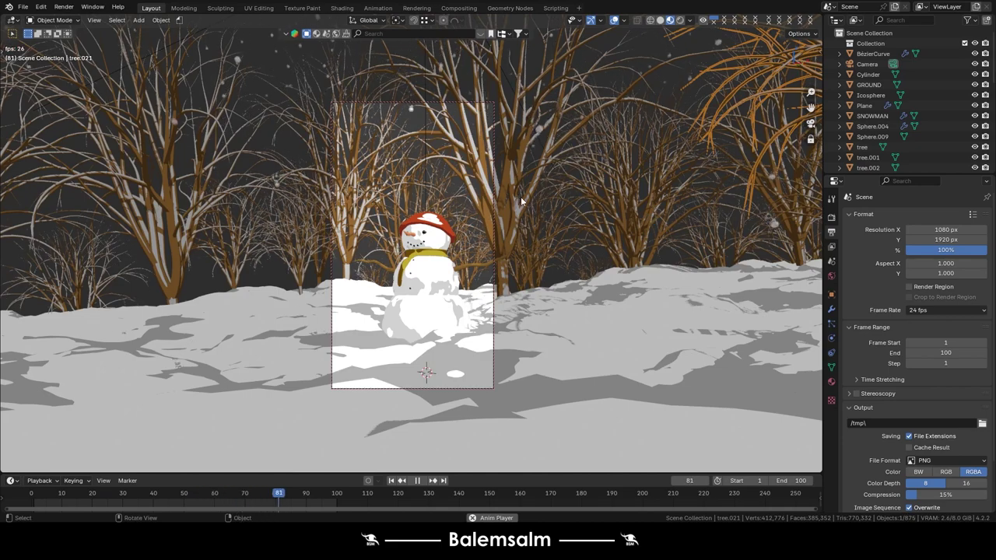
{"action": "left_click", "coordinate": [680, 20]}
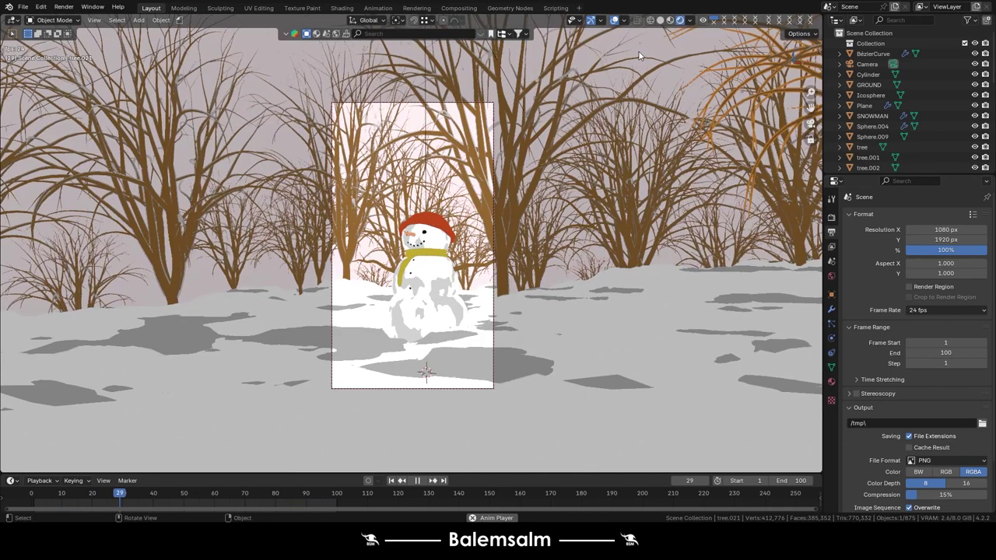
Select all objects in the Outliner and drag them into Collection.
{"action": "left_click", "coordinate": [562, 262]}
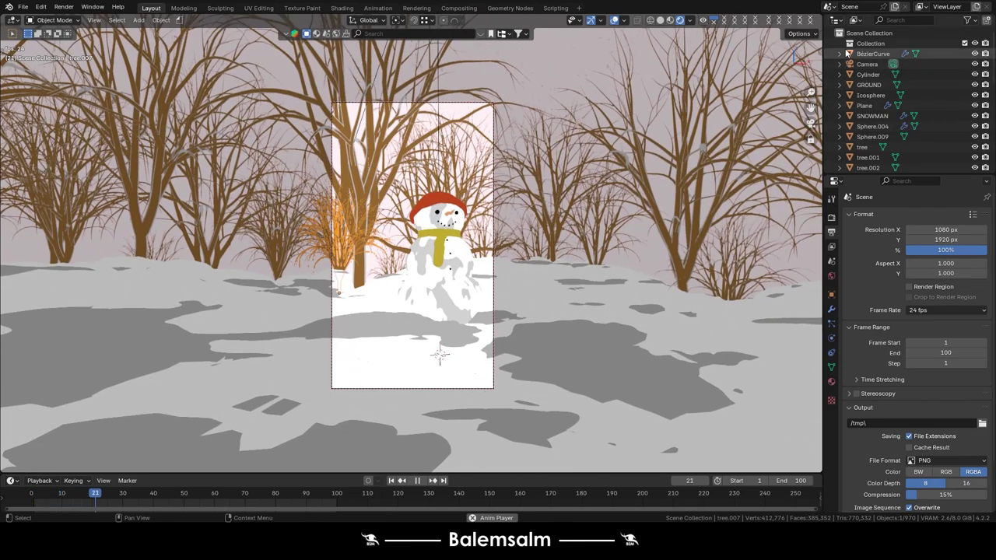
{"action": "left_click", "coordinate": [873, 56]}
{"action": "key", "text": "a"}
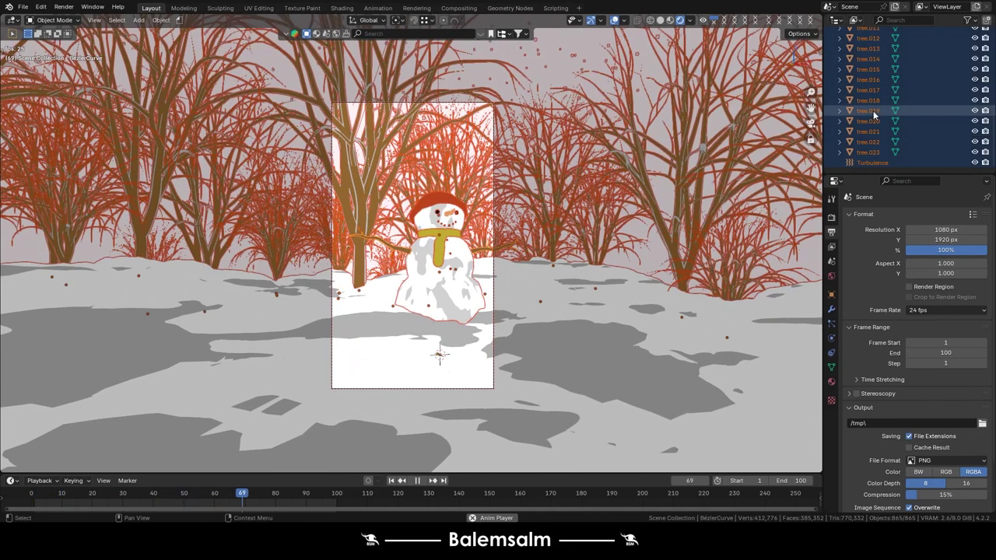
{"action": "left_click_drag", "start_coordinate": [868, 88], "coordinate": [871, 44]}
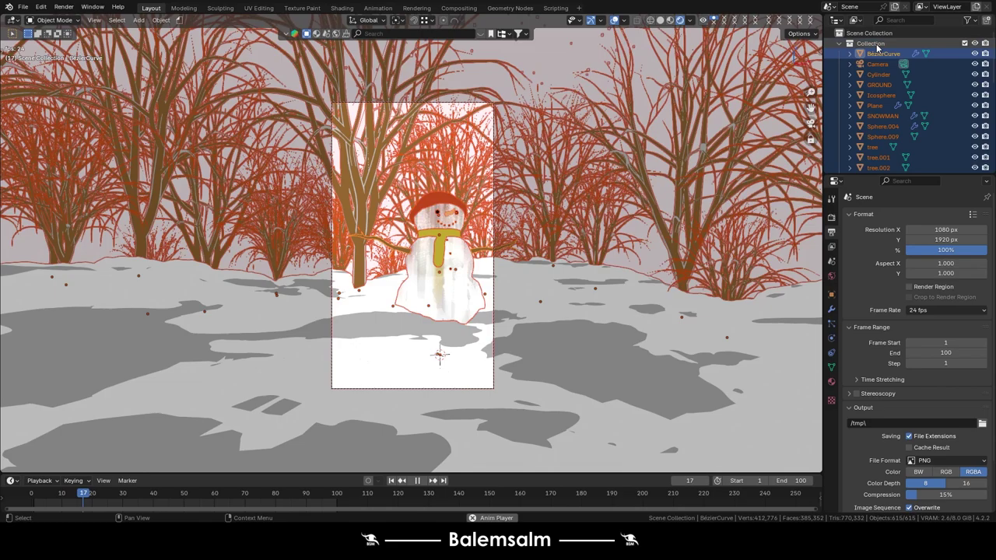
{"action": "left_click", "coordinate": [882, 116]}
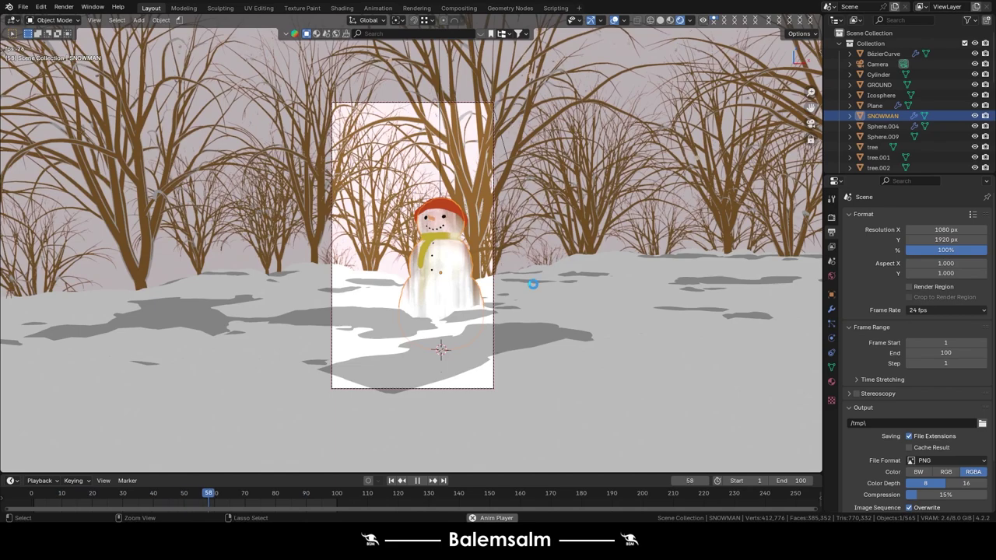
Turn on raytracing and Motion Blur in the render settings.
{"action": "left_click", "coordinate": [831, 276]}
{"action": "left_click", "coordinate": [830, 232]}
{"action": "left_click", "coordinate": [831, 218]}
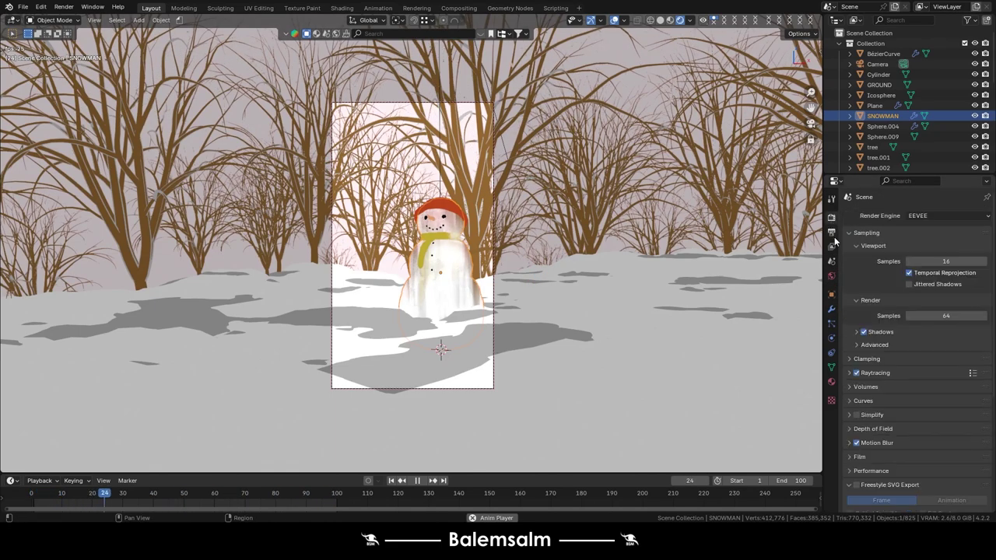
{"action": "left_click", "coordinate": [857, 442]}
{"action": "left_click", "coordinate": [857, 439]}
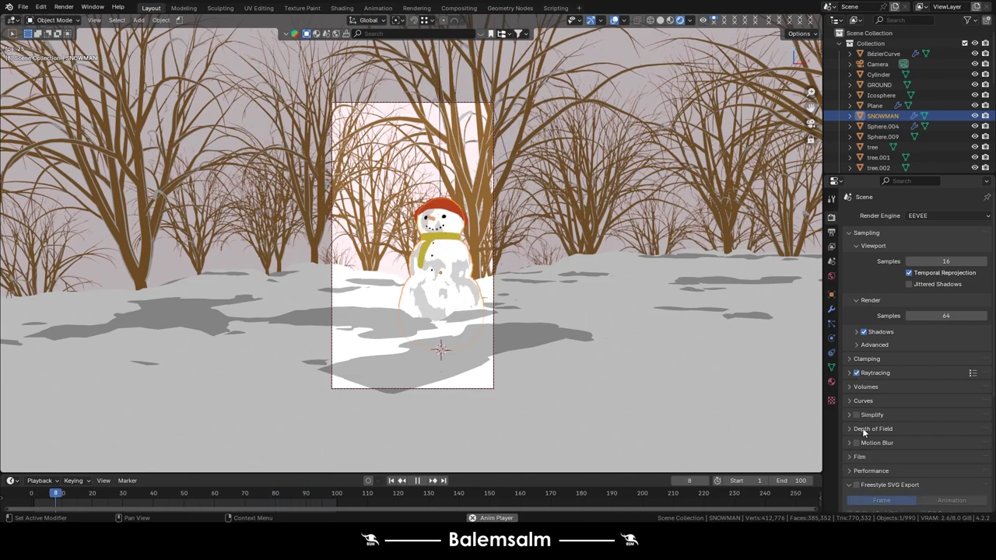
{"action": "left_click", "coordinate": [857, 372]}
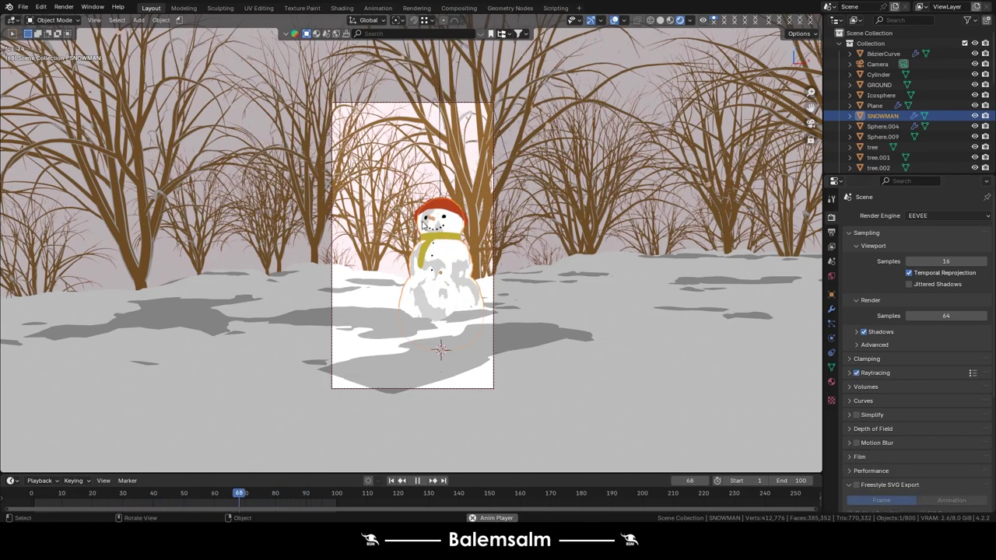
{"action": "left_click", "coordinate": [856, 442]}
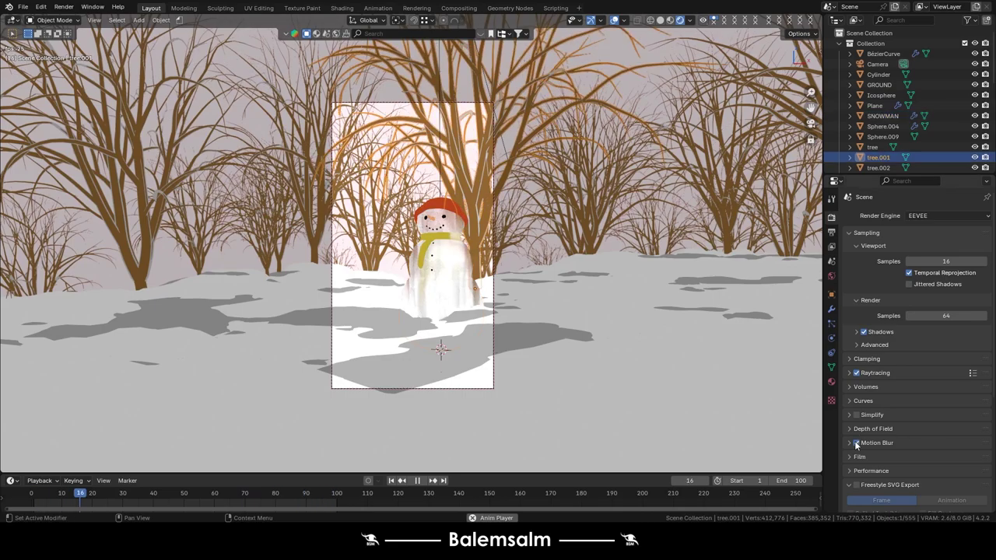
Glance at Depth of Field settings, then select the SNOWMAN object.
{"action": "left_click", "coordinate": [872, 429]}
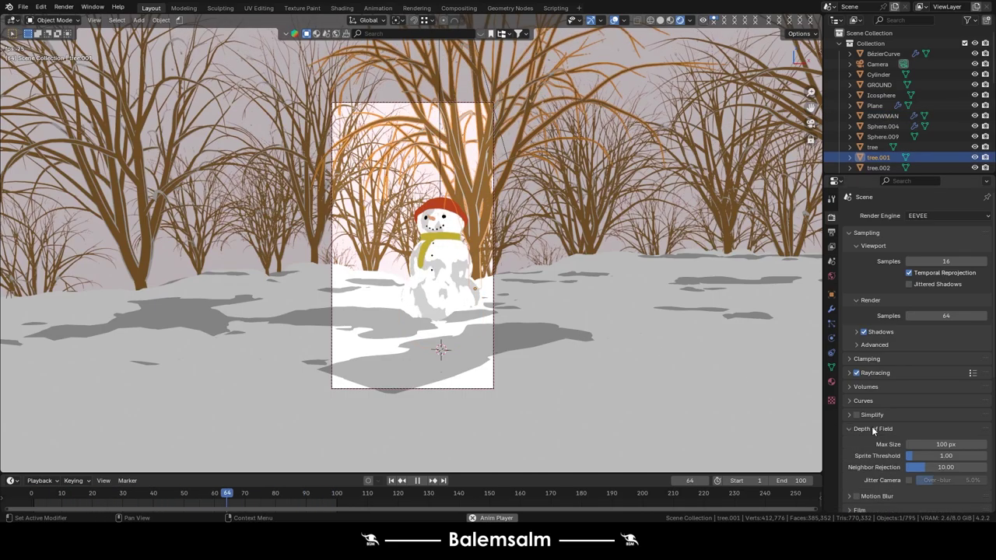
{"action": "left_click", "coordinate": [872, 426]}
{"action": "left_click", "coordinate": [478, 262]}
{"action": "mouse_move", "coordinate": [498, 265]}
{"action": "middle_mouse_down"}
{"action": "mouse_move", "coordinate": [479, 262]}
{"action": "mouse_move", "coordinate": [529, 268]}
{"action": "middle_mouse_up"}
{"action": "left_click", "coordinate": [882, 115]}
In SNOWMANMAT's Color Ramp, move the middle grey stop to 0.393 and set its value to 0.342.
{"action": "left_click", "coordinate": [831, 382]}
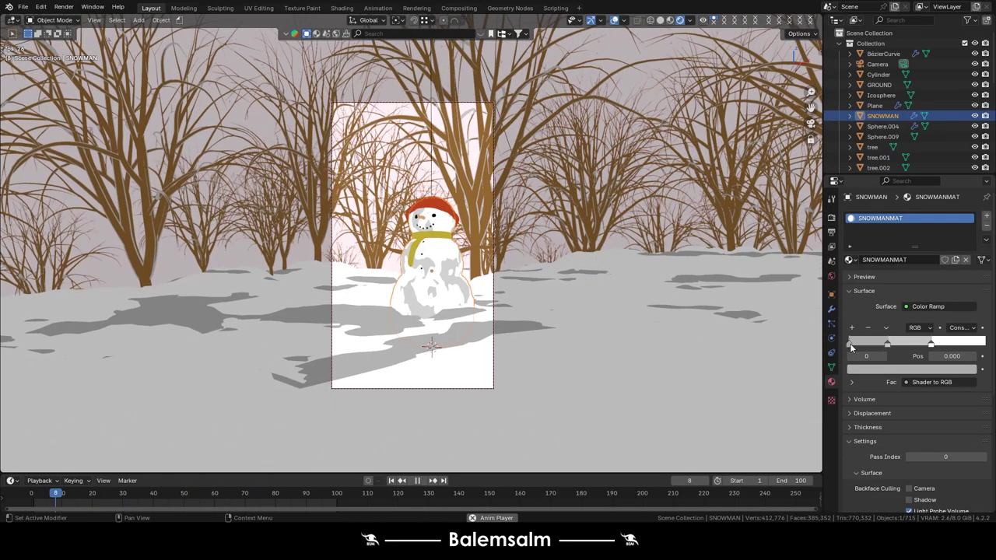
{"action": "mouse_move", "coordinate": [849, 343]}
{"action": "left_mouse_down"}
{"action": "mouse_move", "coordinate": [903, 344]}
{"action": "mouse_move", "coordinate": [877, 345]}
{"action": "left_mouse_up"}
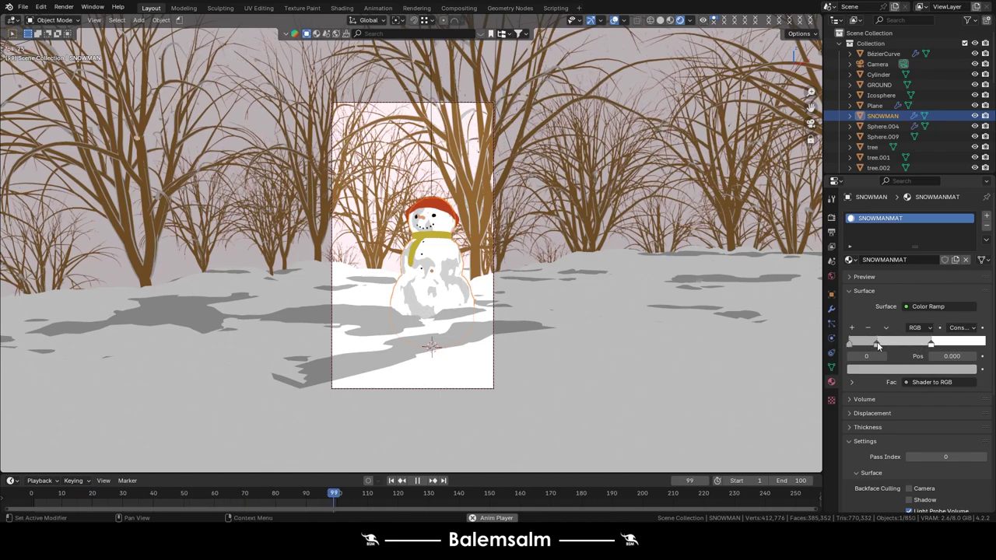
{"action": "left_click", "coordinate": [876, 343]}
{"action": "left_click_drag", "start_coordinate": [906, 348], "coordinate": [899, 360]}
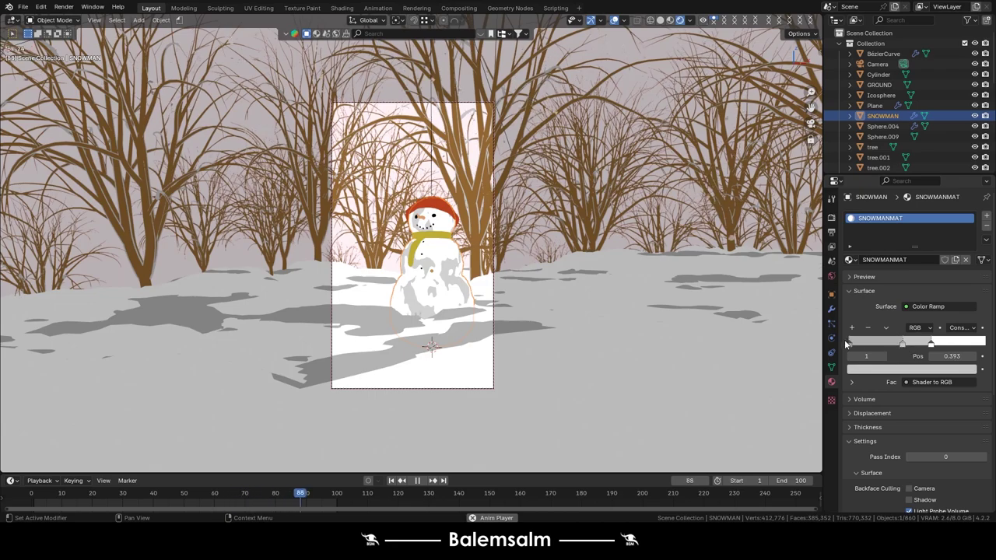
{"action": "left_click", "coordinate": [890, 369]}
{"action": "mouse_move", "coordinate": [959, 239]}
{"action": "left_mouse_down"}
{"action": "mouse_move", "coordinate": [968, 228]}
{"action": "mouse_move", "coordinate": [967, 240]}
{"action": "left_mouse_up"}
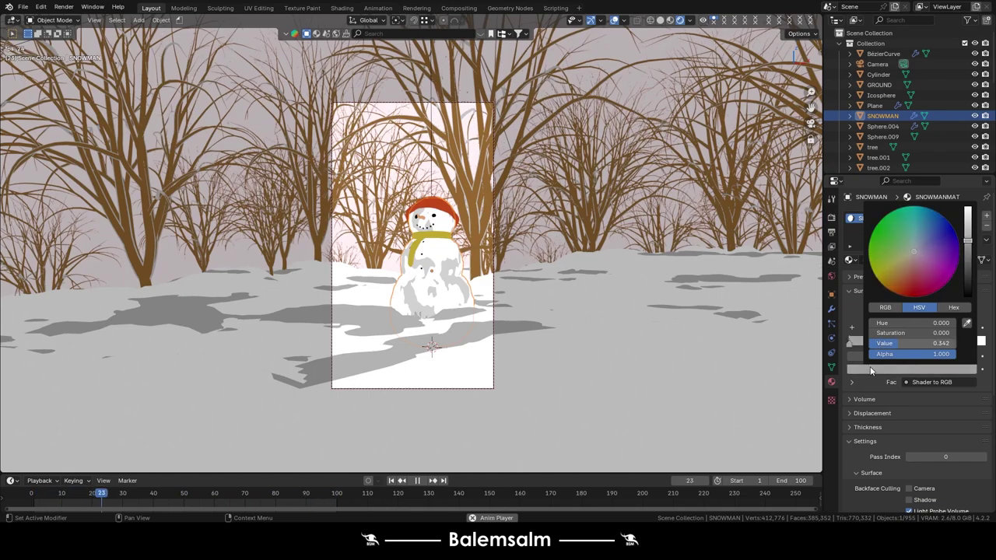
{"action": "left_click", "coordinate": [910, 369]}
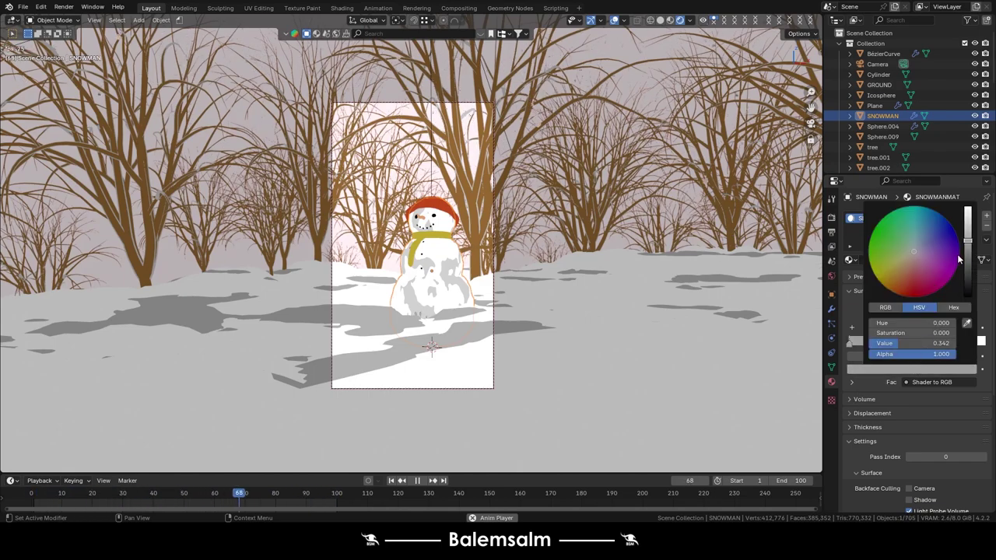
{"action": "scroll", "coordinate": [933, 268], "scroll_direction": "down", "scroll_amount": 5}
{"action": "scroll", "coordinate": [933, 269], "scroll_direction": "up", "scroll_amount": 5}
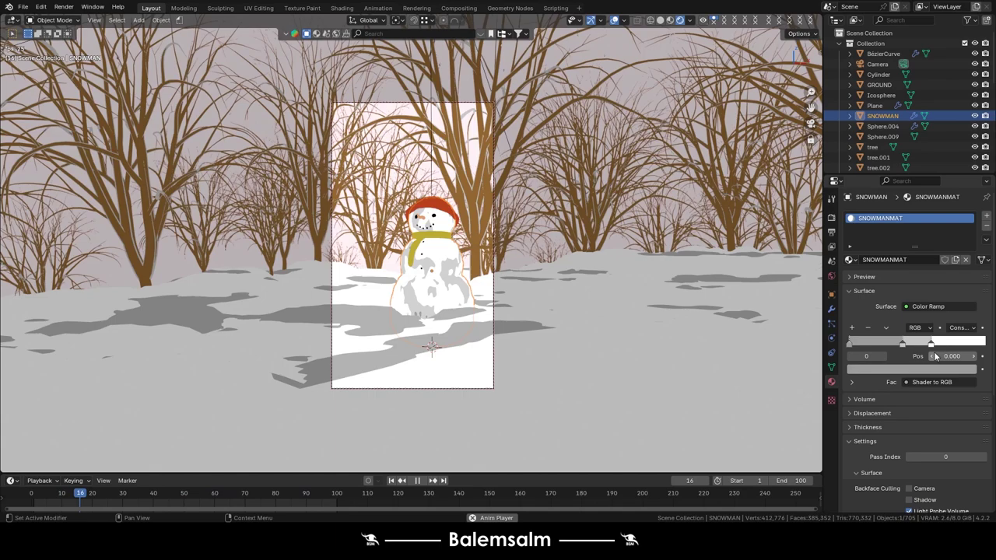
Pick the ramp's white stop, then select a tree to show its TREE_MAT material.
{"action": "left_click", "coordinate": [936, 345]}
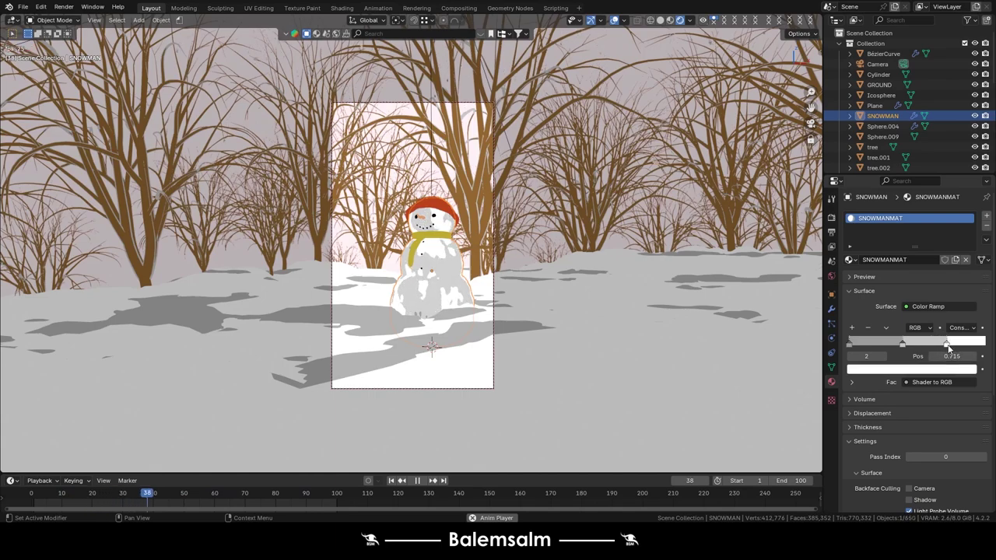
{"action": "left_click", "coordinate": [638, 255]}
{"action": "scroll", "coordinate": [887, 72], "scroll_direction": "down", "scroll_amount": 4}
{"action": "scroll", "coordinate": [887, 78], "scroll_direction": "up", "scroll_amount": 3}
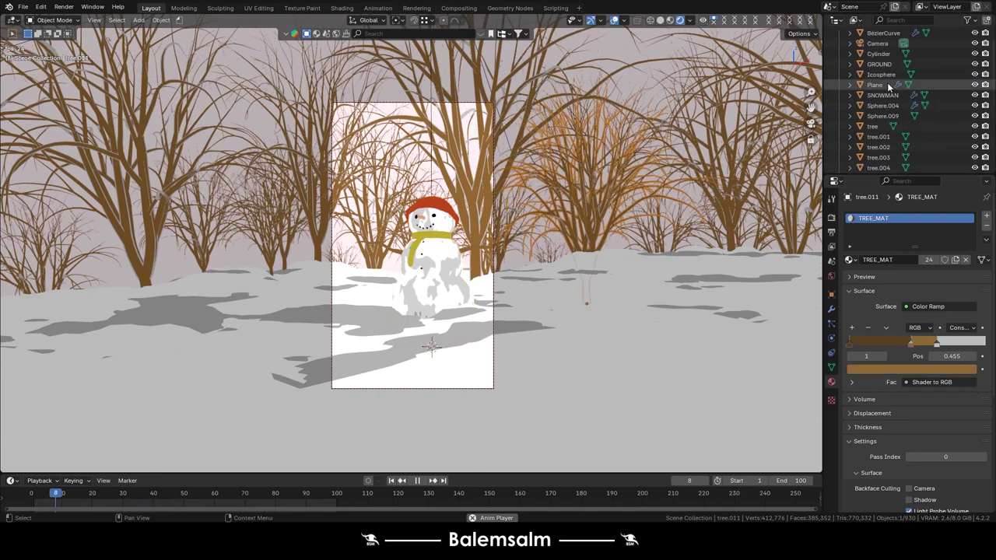
{"action": "scroll", "coordinate": [887, 78], "scroll_direction": "up", "scroll_amount": 3}
Add a Sun light and raise it 2.654 m above the scene.
{"action": "left_click", "coordinate": [839, 43]}
{"action": "key", "text": "shift+a"}
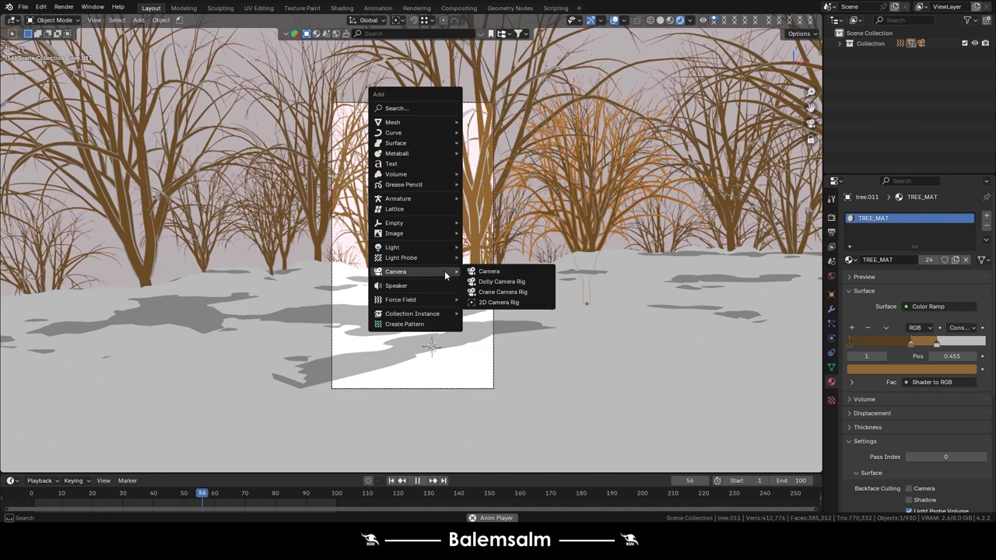
{"action": "mouse_move", "coordinate": [392, 248]}
{"action": "left_click", "coordinate": [485, 257]}
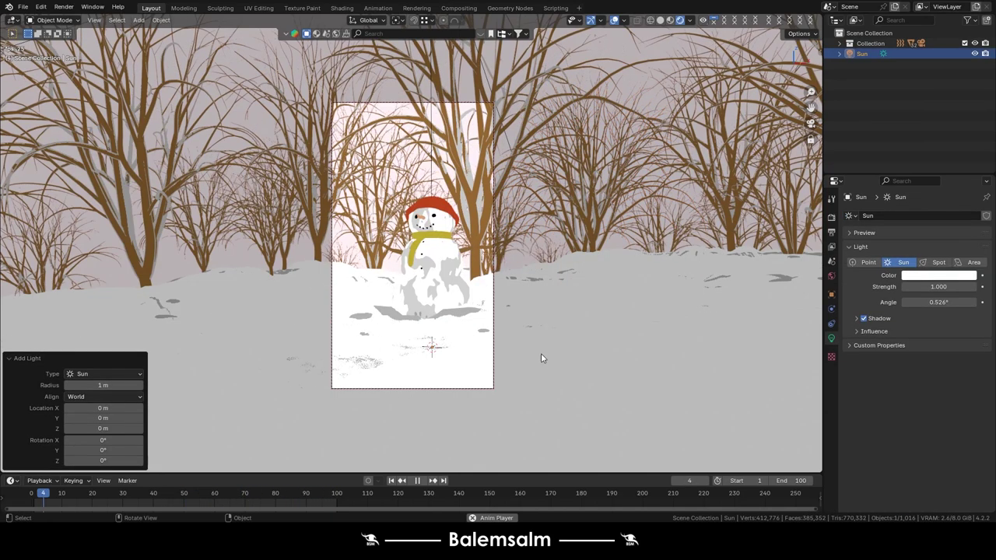
{"action": "key", "text": "g"}
{"action": "key", "text": "z"}
{"action": "left_click", "coordinate": [525, 226]}
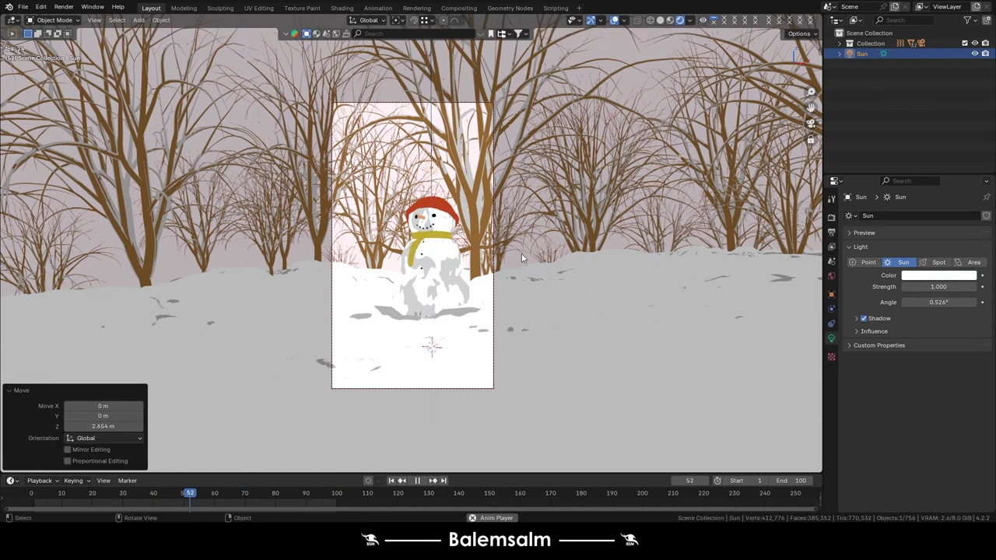
Tilt the sun 15.6° about Y and turn it 14.6° about Z.
{"action": "key", "text": "r"}
{"action": "key", "text": "x"}
{"action": "key", "text": "y"}
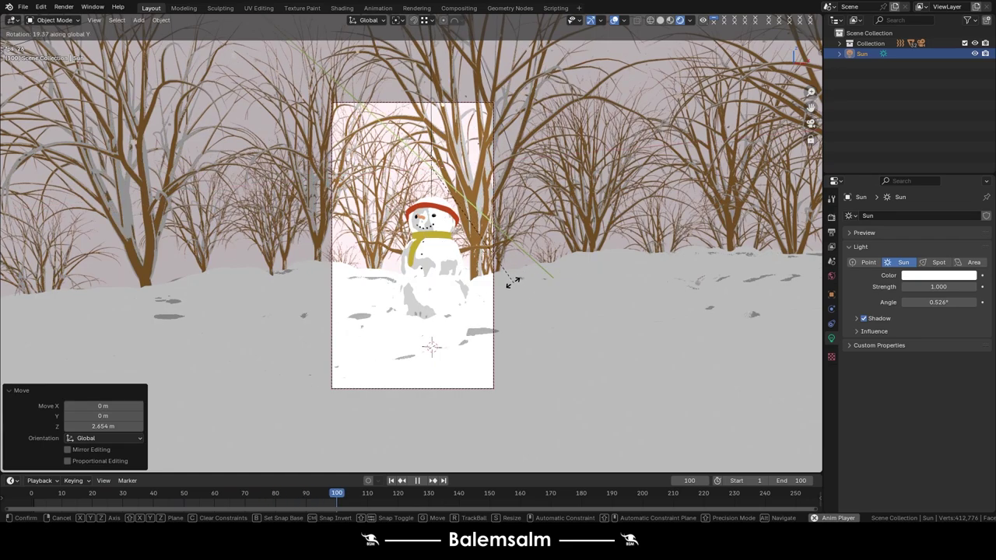
{"action": "left_click", "coordinate": [507, 302]}
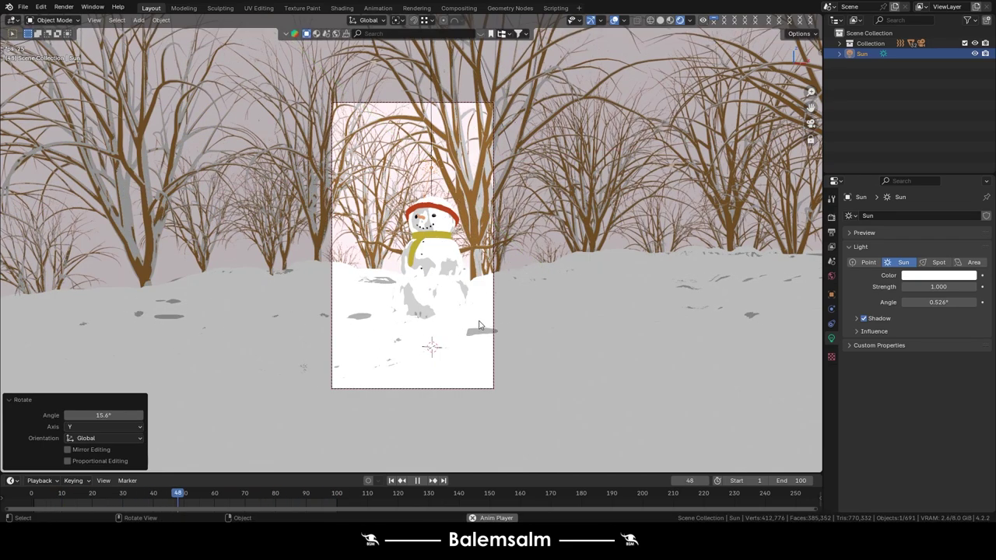
{"action": "key", "text": "r"}
{"action": "key", "text": "z"}
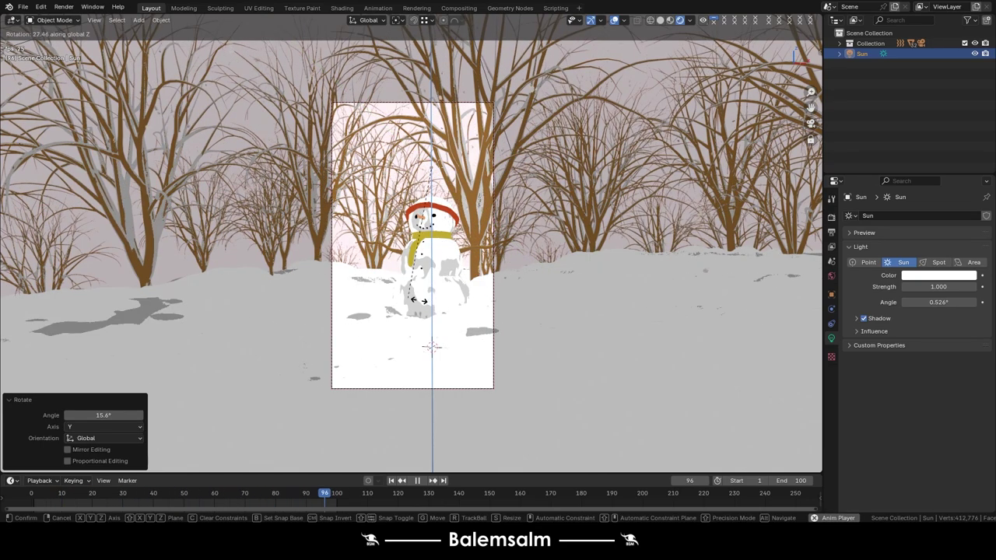
{"action": "left_click", "coordinate": [460, 287]}
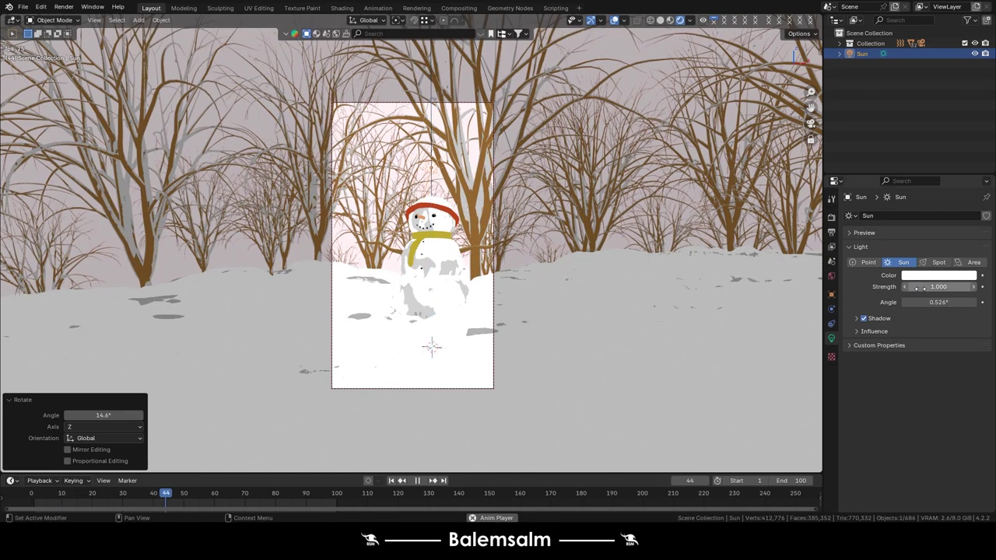
Lower the sun strength to 0.210, then tilt it -30.5° about X and 2.78° about Z.
{"action": "left_click_drag", "start_coordinate": [920, 287], "coordinate": [872, 287]}
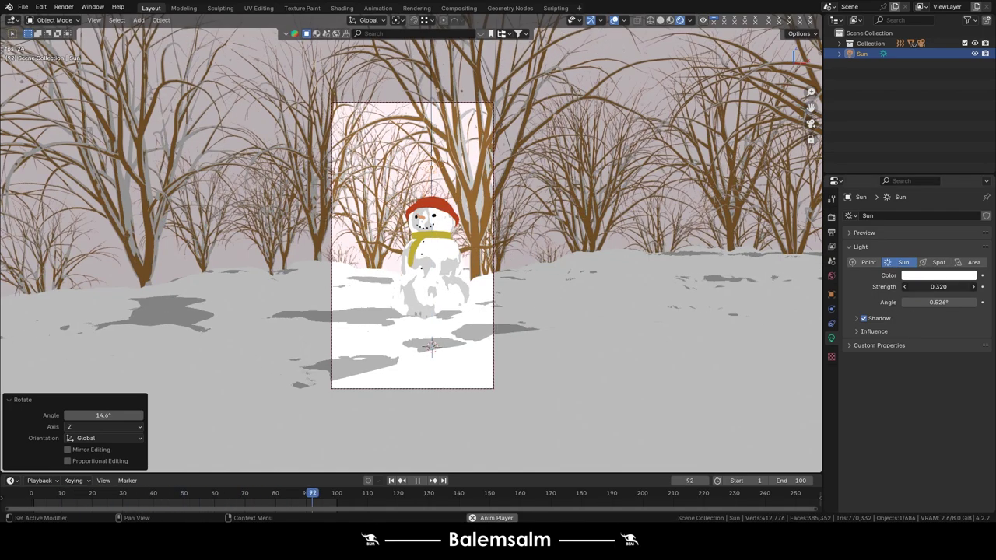
{"action": "left_click_drag", "start_coordinate": [938, 286], "coordinate": [922, 287]}
{"action": "key", "text": "r"}
{"action": "key", "text": "x"}
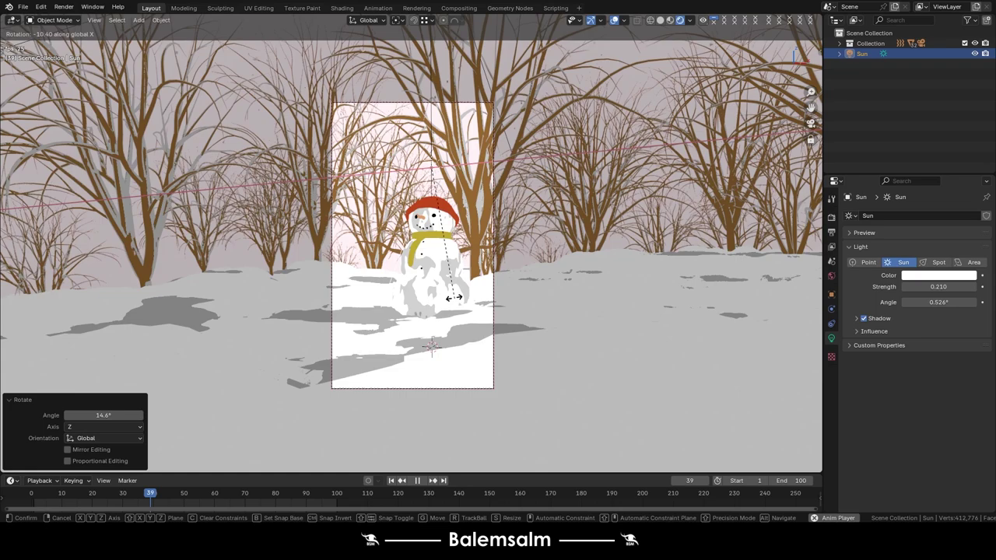
{"action": "left_click", "coordinate": [420, 290]}
{"action": "key", "text": "r"}
{"action": "key", "text": "z"}
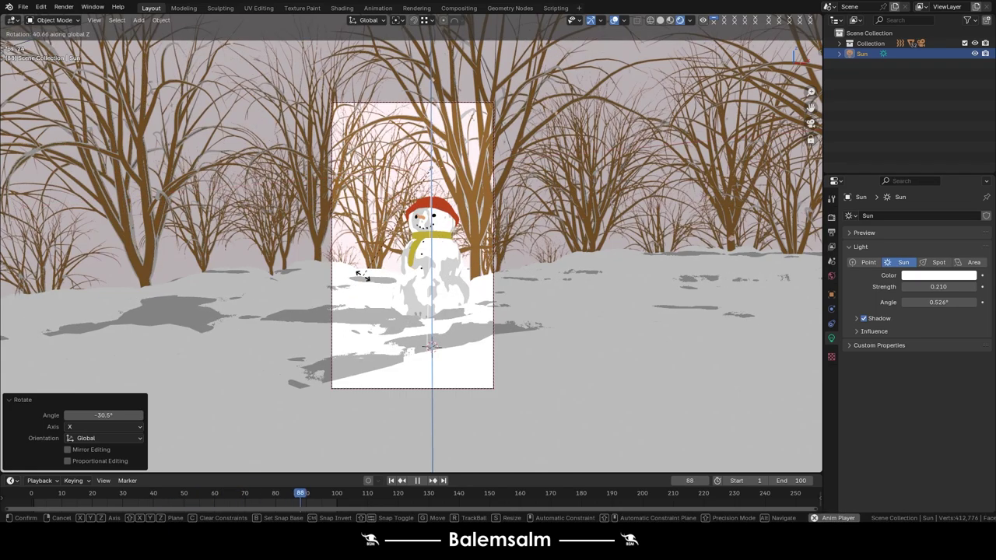
{"action": "left_click", "coordinate": [374, 296]}
Give the sun a final tilt about Y, then select the snowman.
{"action": "key", "text": "r"}
{"action": "key", "text": "y"}
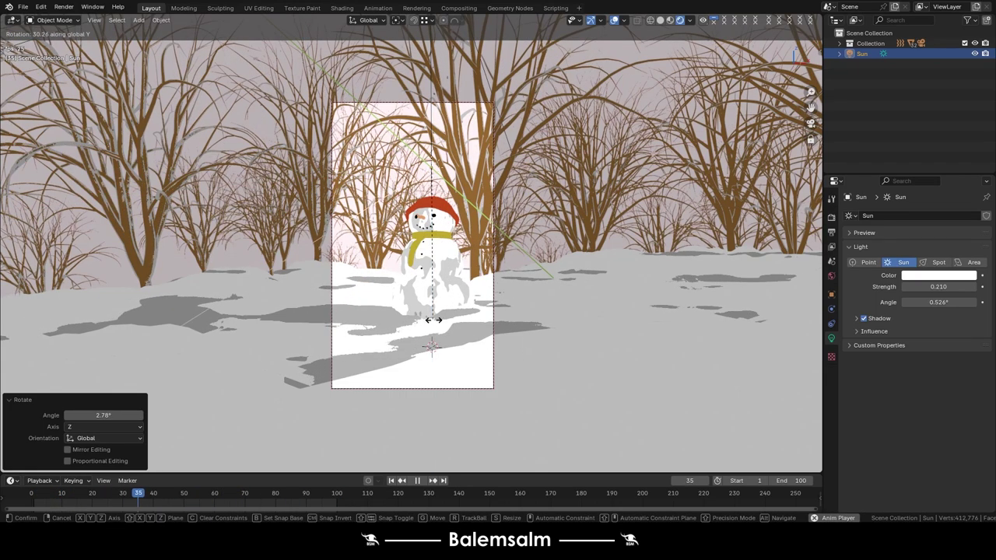
{"action": "left_click", "coordinate": [432, 320]}
{"action": "left_click", "coordinate": [430, 278]}
Select the whole snowman mesh in Edit Mode and apply Smart UV Project.
{"action": "key", "text": "Tab"}
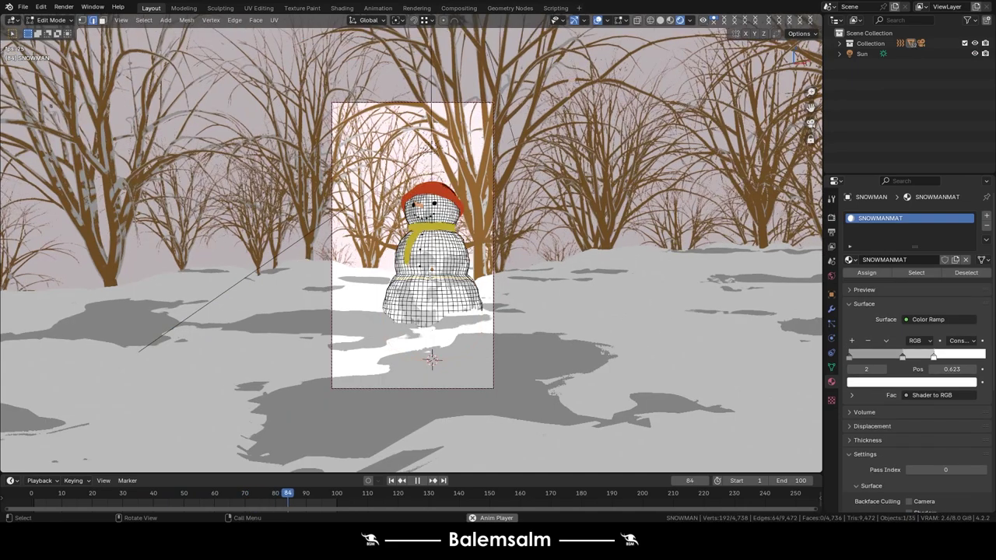
{"action": "key", "text": "a"}
{"action": "key", "text": "u"}
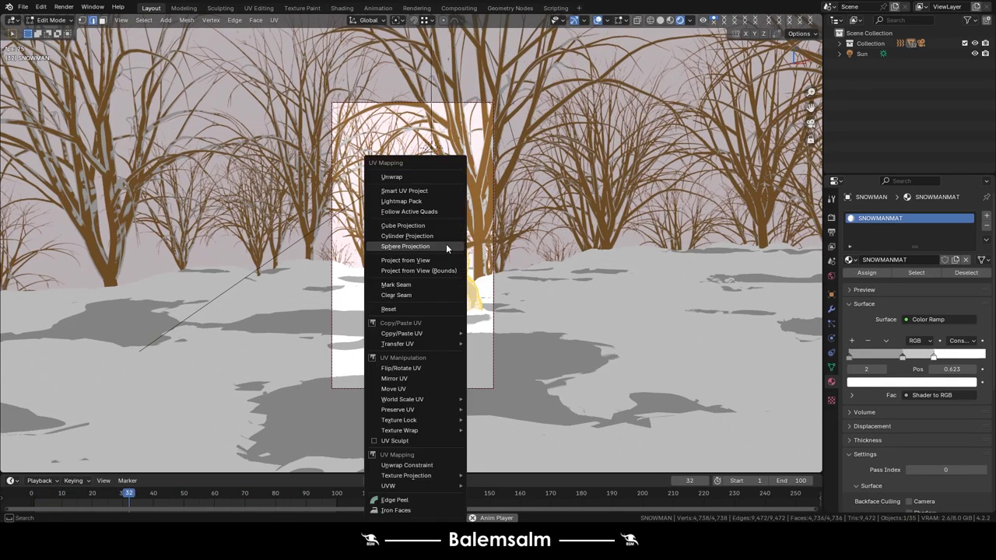
{"action": "left_click", "coordinate": [412, 191]}
{"action": "left_click", "coordinate": [424, 340]}
{"action": "key", "text": "Tab"}
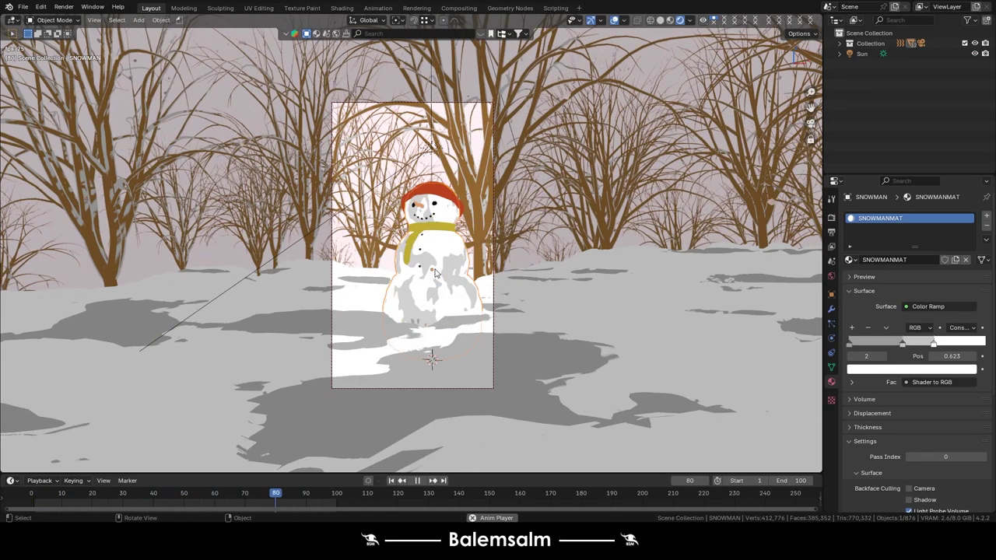
Re-unwrap the snowman with a standard Unwrap and return to Object Mode.
{"action": "key", "text": "Tab"}
{"action": "key", "text": "u"}
{"action": "left_click", "coordinate": [437, 269]}
{"action": "key", "text": "Tab"}
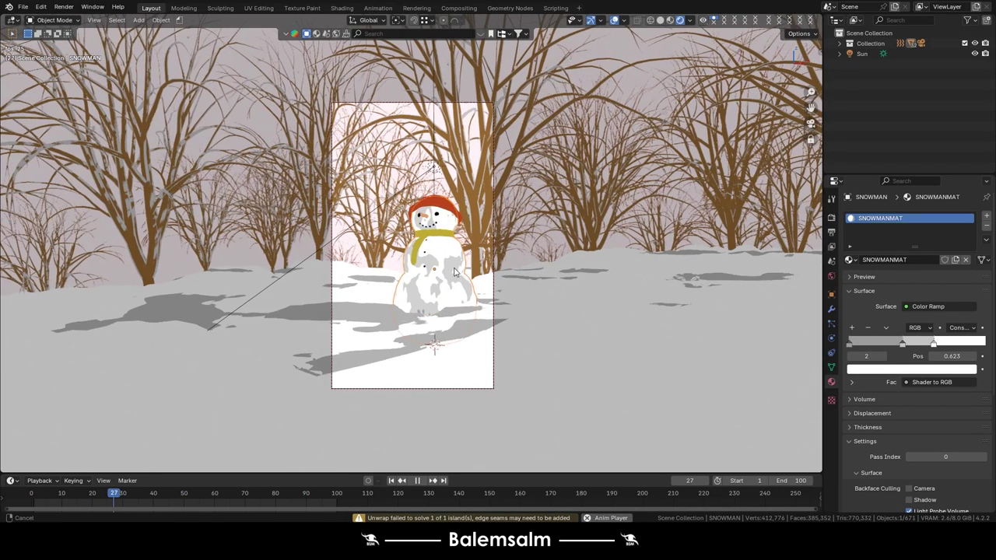
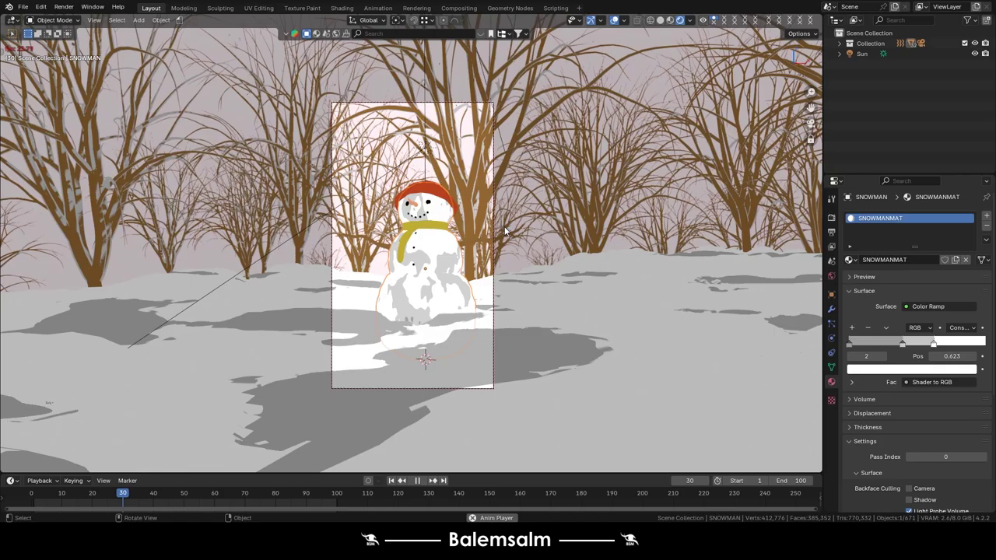
Stop the animation playback and return to frame 0 while orbiting around the snowman.
{"action": "left_click", "coordinate": [570, 296]}
{"action": "key", "text": "KP_1"}
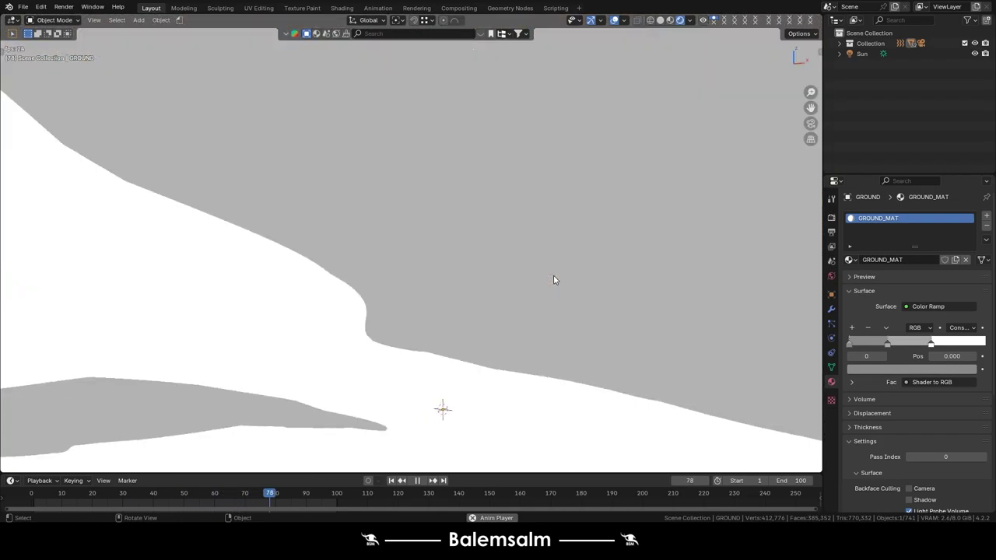
{"action": "mouse_move", "coordinate": [553, 277]}
{"action": "middle_mouse_down"}
{"action": "mouse_move", "coordinate": [476, 156]}
{"action": "mouse_move", "coordinate": [497, 186]}
{"action": "middle_mouse_up"}
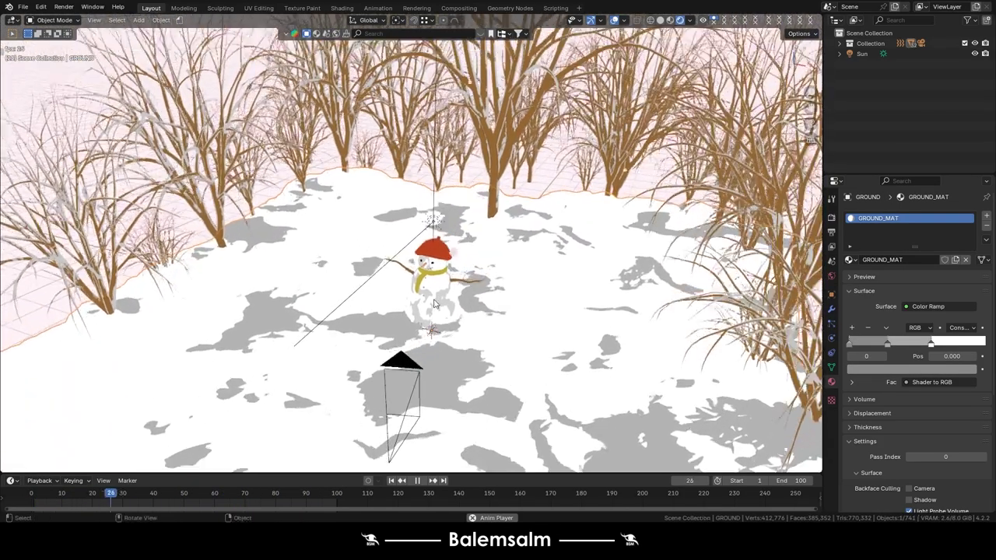
{"action": "scroll", "coordinate": [498, 187], "scroll_direction": "up", "scroll_amount": 3}
{"action": "key", "text": "space"}
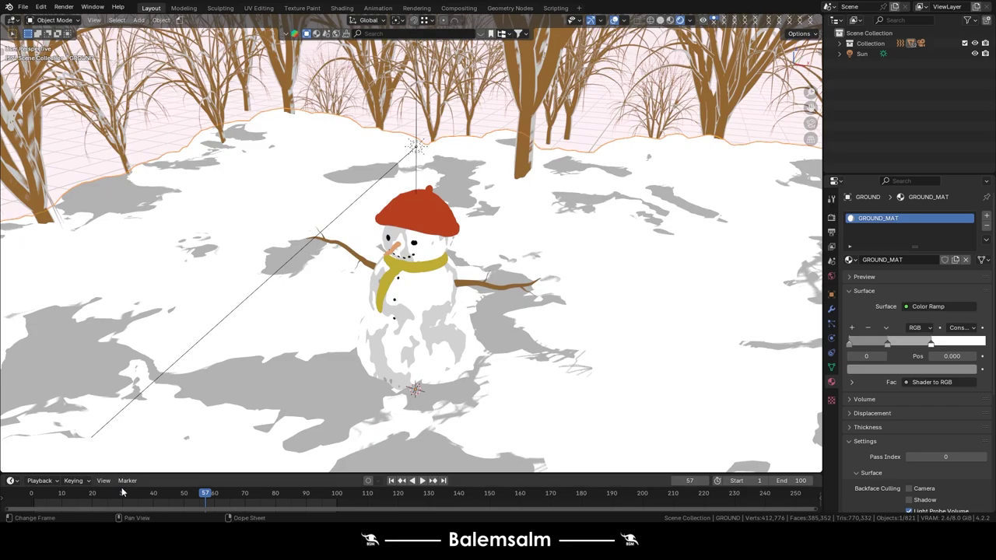
{"action": "left_click", "coordinate": [31, 493]}
{"action": "middle_click_drag", "start_coordinate": [321, 367], "coordinate": [481, 280]}
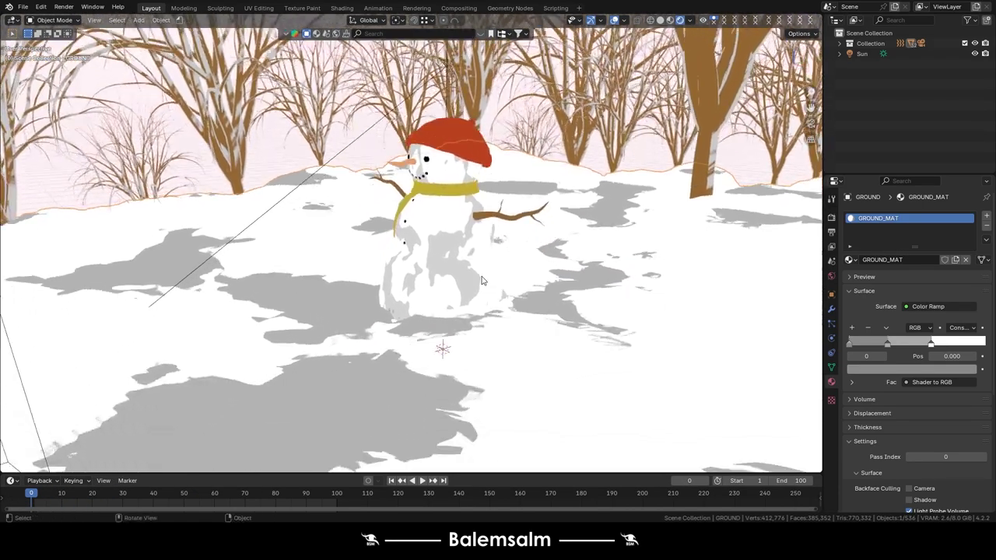
Move the Sun light into the Collection and bring up the Add menu for Grease Pencil.
{"action": "key", "text": "shift+a"}
{"action": "left_click", "coordinate": [575, 156]}
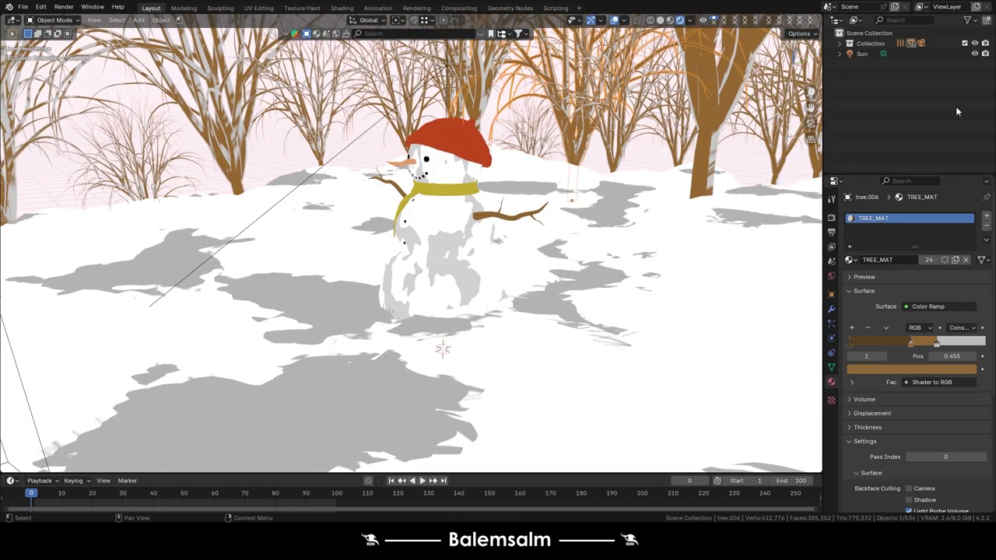
{"action": "left_click", "coordinate": [848, 58]}
{"action": "key", "text": "Delete"}
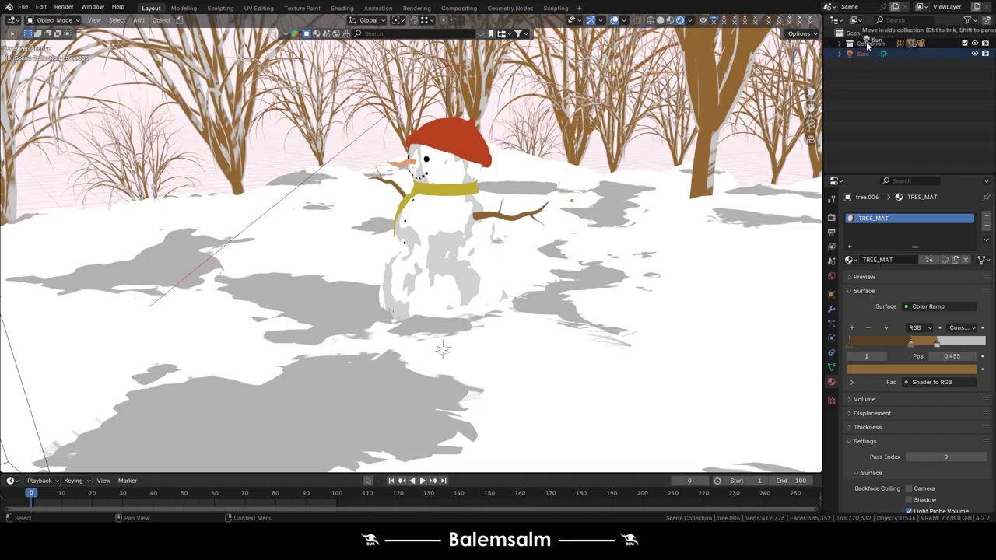
{"action": "key", "text": "shift+a"}
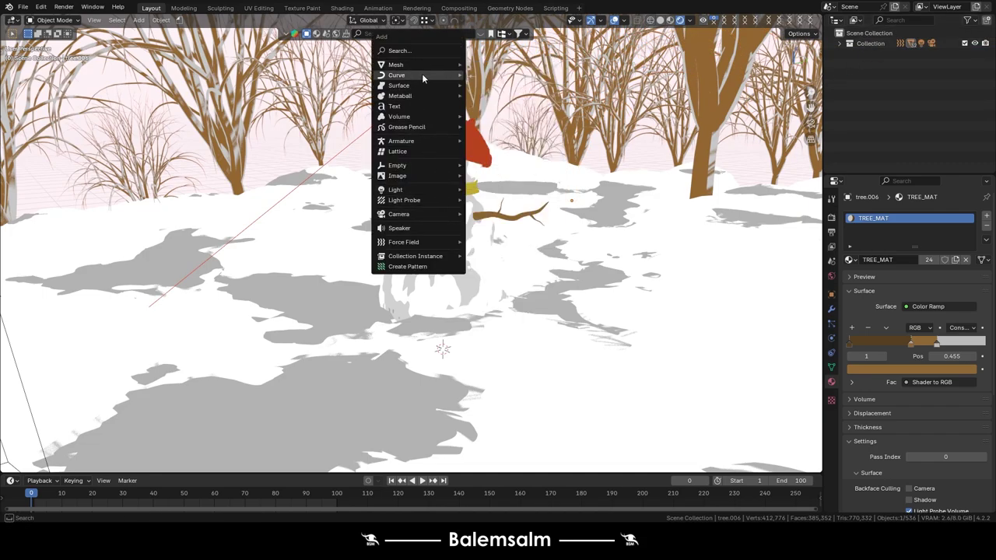
{"action": "mouse_move", "coordinate": [407, 127]}
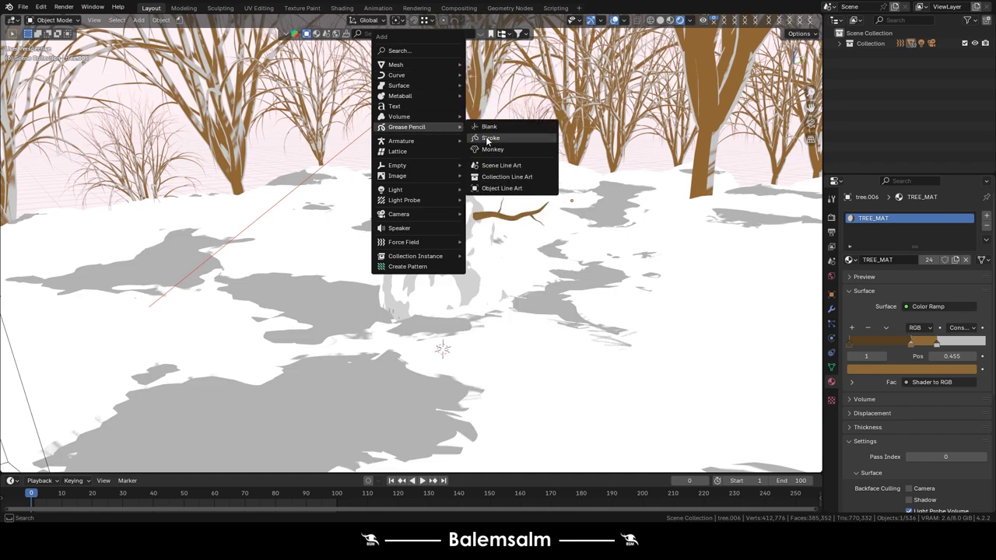
Add a Grease Pencil Stroke with a Line Art modifier tracing the SNOWMAN object.
{"action": "left_click", "coordinate": [490, 138]}
{"action": "left_click", "coordinate": [832, 310]}
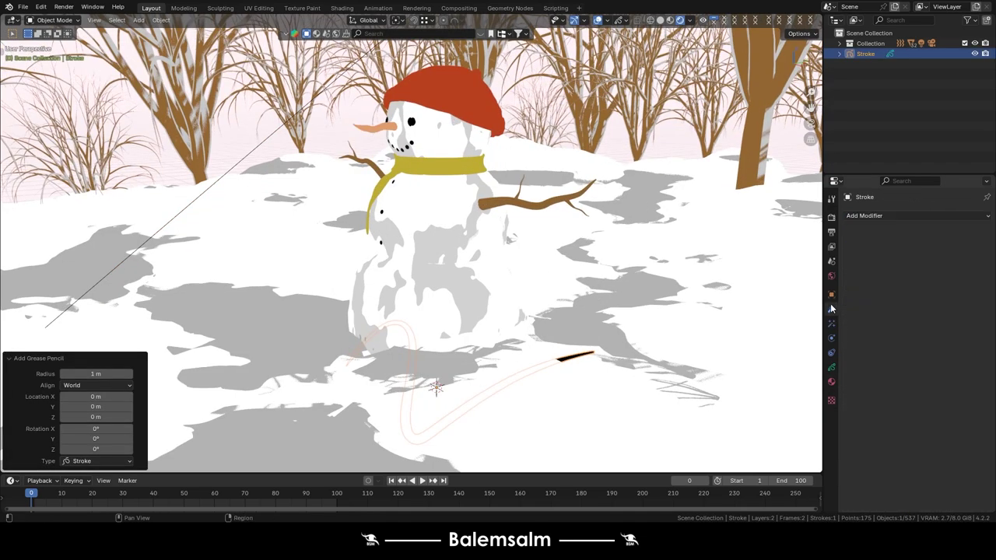
{"action": "left_click", "coordinate": [901, 216]}
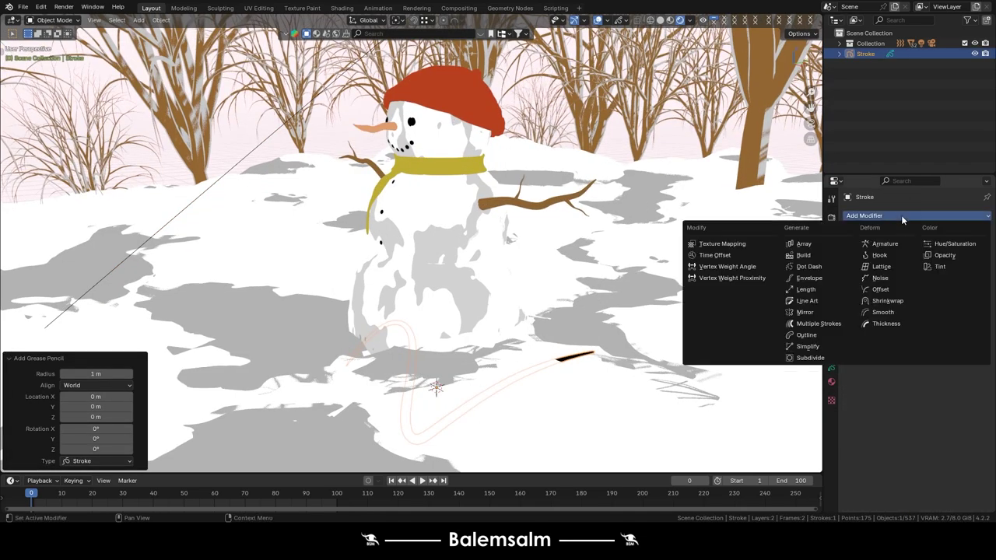
{"action": "left_click", "coordinate": [825, 300]}
{"action": "left_click", "coordinate": [937, 272]}
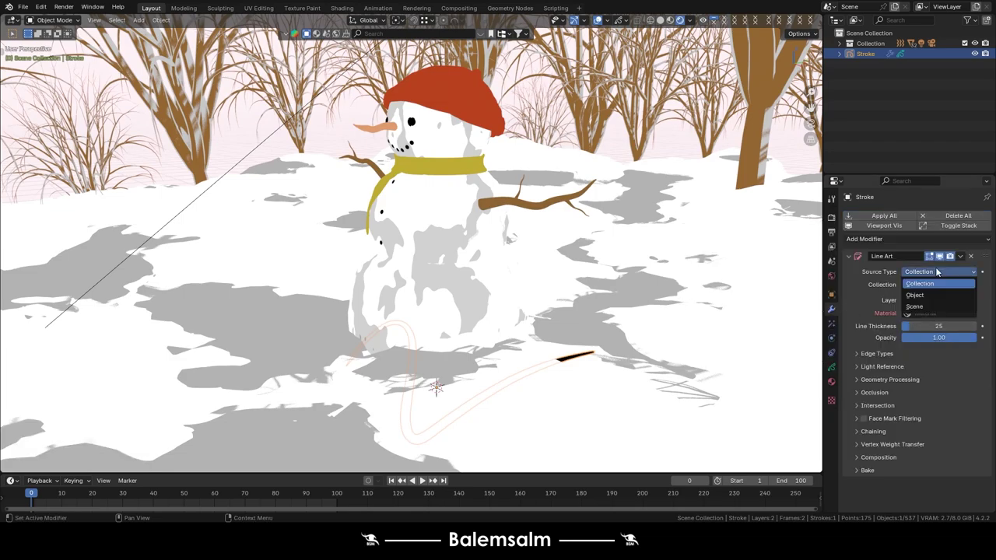
{"action": "left_click", "coordinate": [937, 296]}
{"action": "left_click", "coordinate": [936, 284]}
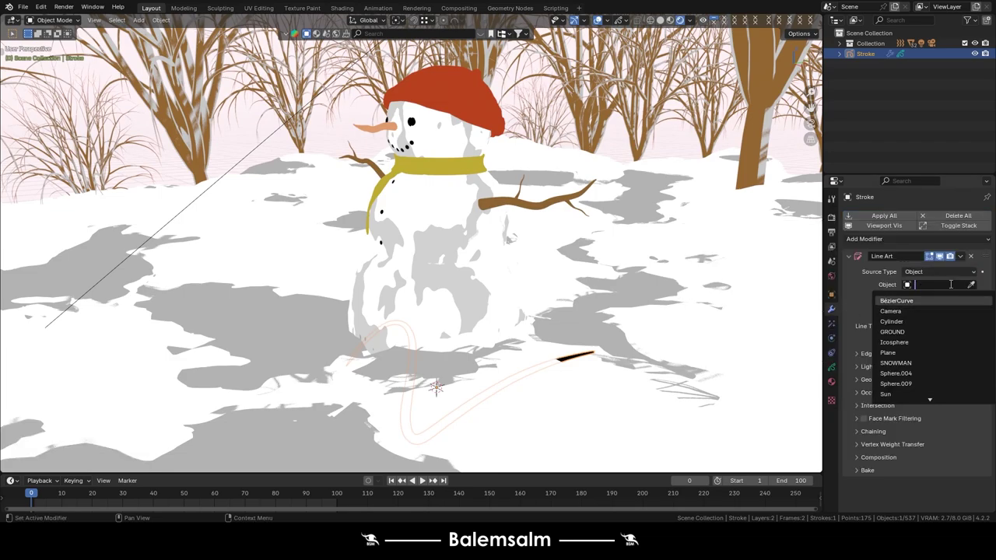
{"action": "type", "text": "sn"}
{"action": "key", "text": "Return"}
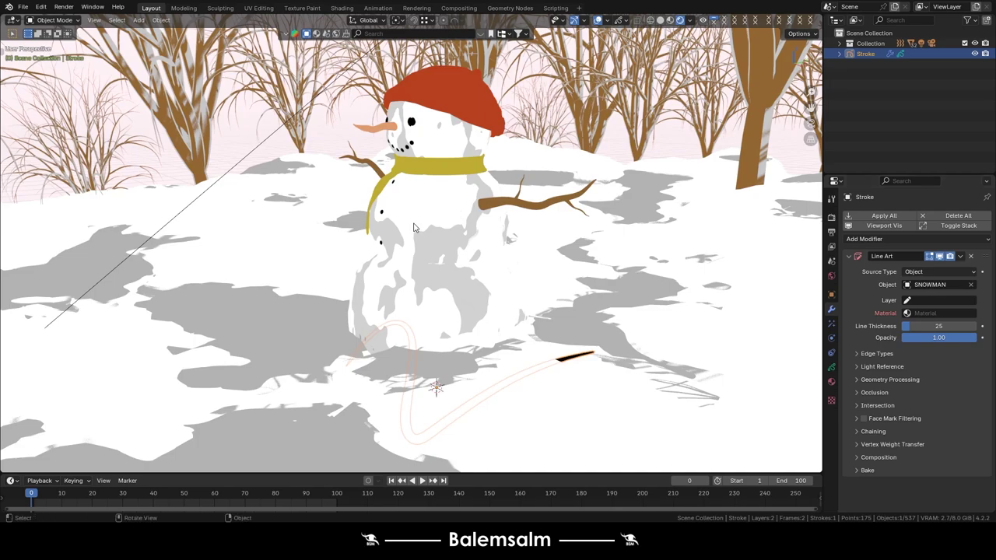
Give the snowman outlines the Black material on the Lines layer.
{"action": "scroll", "coordinate": [428, 208], "scroll_direction": "up", "scroll_amount": 2}
{"action": "scroll", "coordinate": [428, 208], "scroll_direction": "up", "scroll_amount": 2}
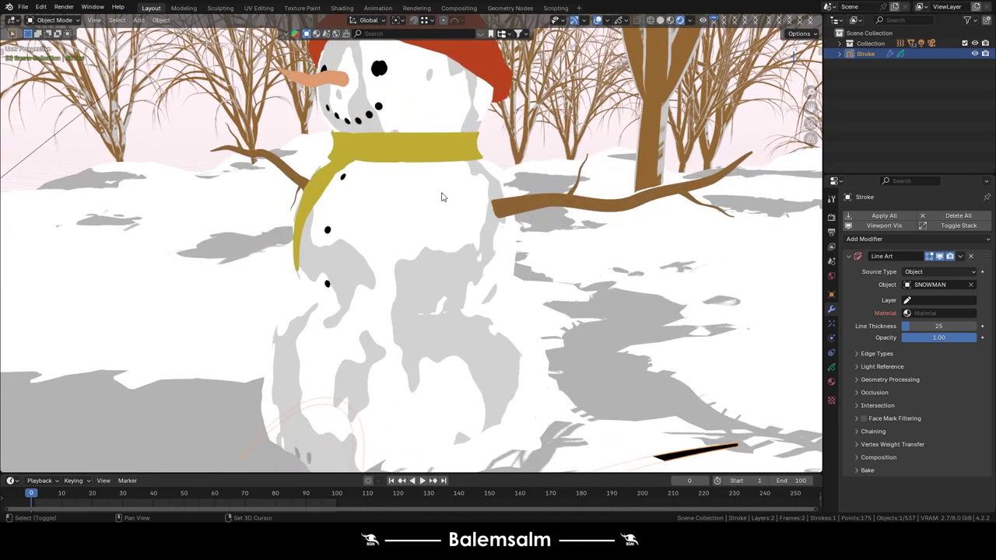
{"action": "scroll", "coordinate": [428, 209], "scroll_direction": "up", "scroll_amount": 1}
{"action": "left_click", "coordinate": [927, 311]}
{"action": "left_click", "coordinate": [923, 330]}
{"action": "left_click", "coordinate": [931, 302]}
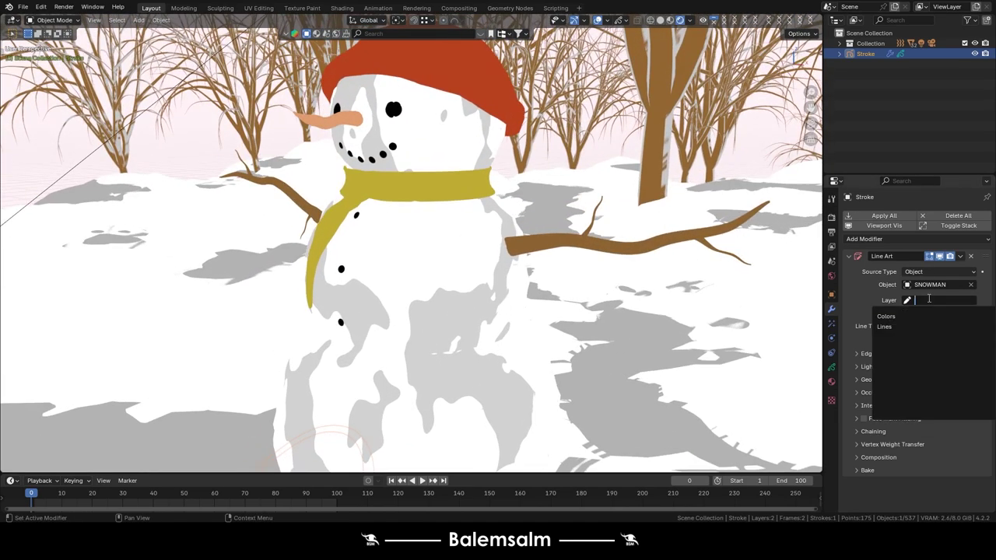
{"action": "left_click", "coordinate": [883, 326]}
{"action": "middle_click_drag", "start_coordinate": [480, 229], "coordinate": [502, 241]}
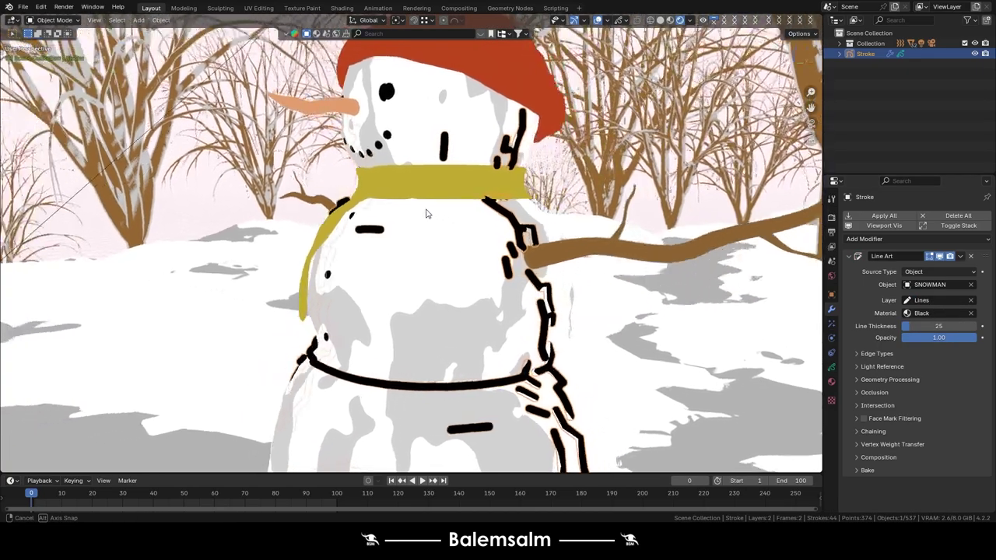
{"action": "scroll", "coordinate": [306, 131], "scroll_direction": "down", "scroll_amount": 5}
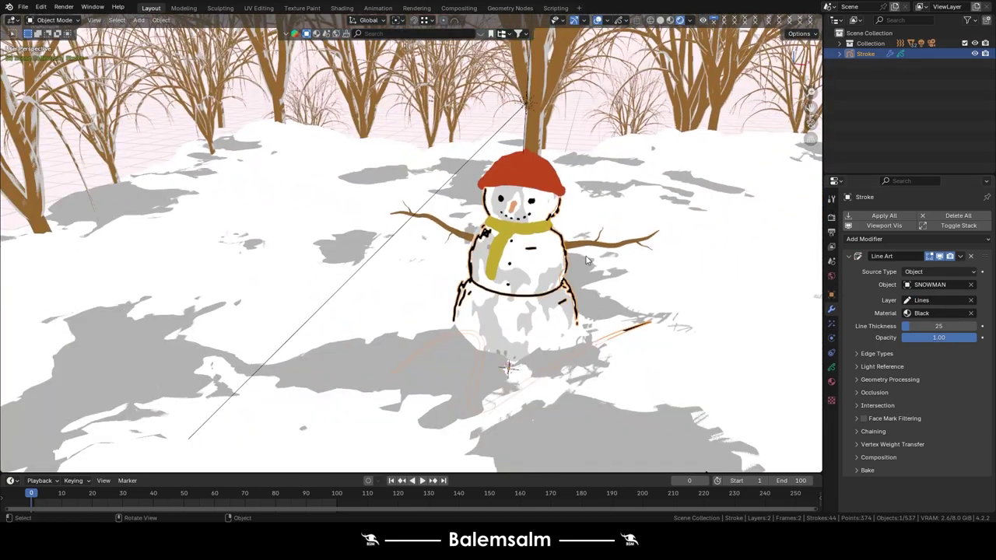
{"action": "mouse_move", "coordinate": [306, 131]}
{"action": "middle_mouse_down"}
{"action": "mouse_move", "coordinate": [492, 207]}
{"action": "mouse_move", "coordinate": [529, 205]}
{"action": "mouse_move", "coordinate": [516, 196]}
{"action": "mouse_move", "coordinate": [510, 214]}
{"action": "middle_mouse_up"}
{"action": "scroll", "coordinate": [306, 131], "scroll_direction": "up", "scroll_amount": 5}
{"action": "scroll", "coordinate": [306, 132], "scroll_direction": "up", "scroll_amount": 3}
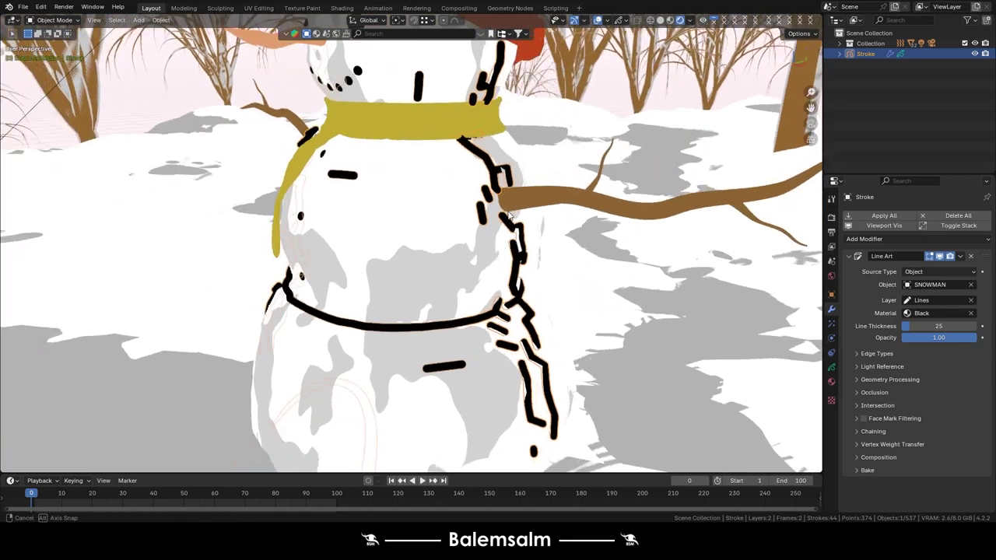
Rename the outline modifier Snowman-1, then duplicate it as Snowman-2.
{"action": "double_click", "coordinate": [901, 256]}
{"action": "key", "text": "ctrl+c"}
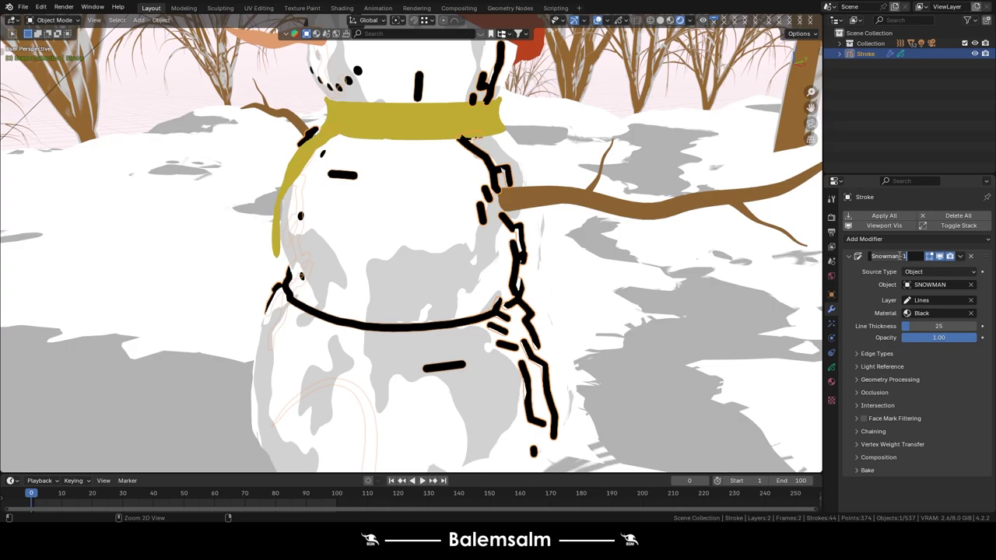
{"action": "left_click", "coordinate": [856, 297]}
{"action": "left_click", "coordinate": [850, 257]}
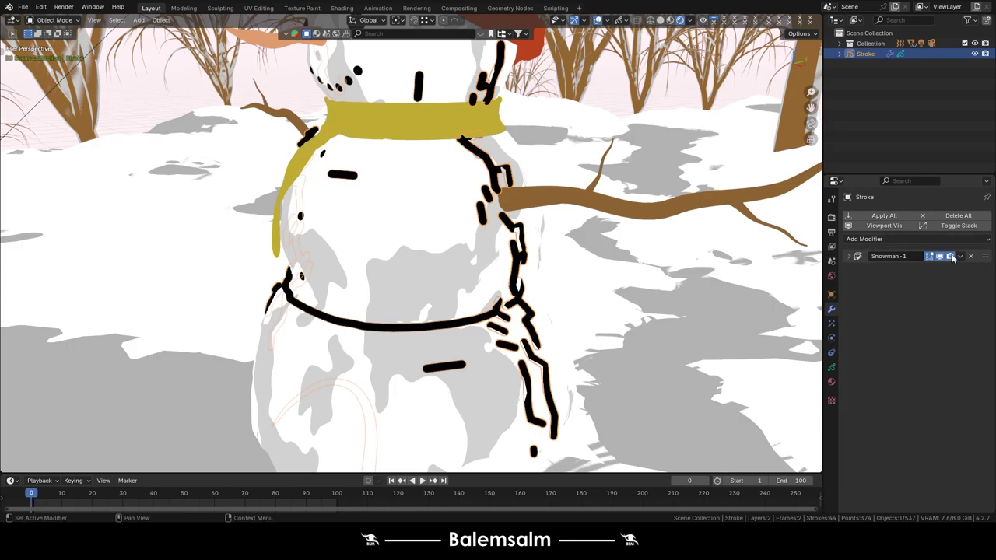
{"action": "left_click", "coordinate": [960, 256]}
{"action": "left_click", "coordinate": [908, 279]}
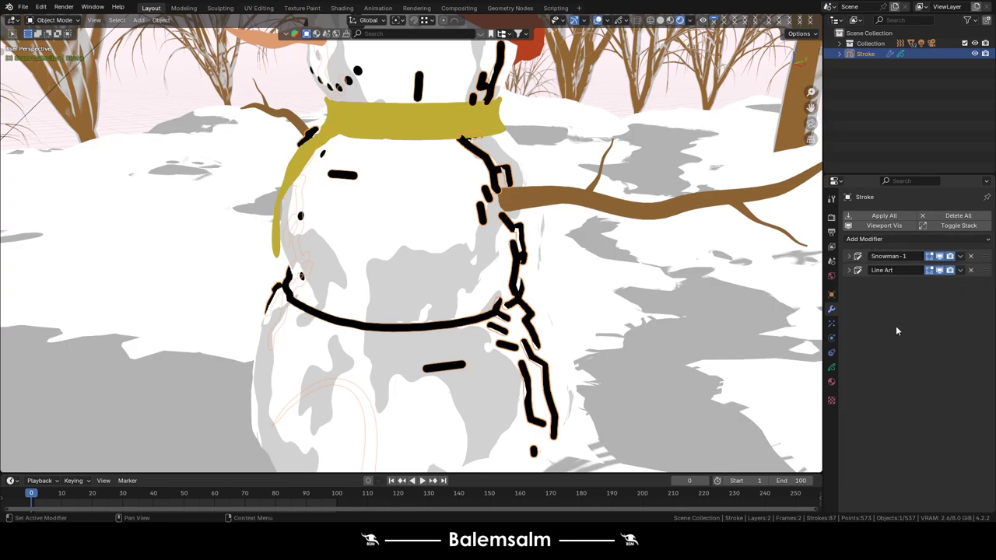
{"action": "double_click", "coordinate": [891, 271]}
{"action": "key", "text": "ctrl+v"}
{"action": "left_click", "coordinate": [961, 270]}
Eyedrop the BezierCurve arm as the traced object of Snowman-2.
{"action": "middle_click_drag", "start_coordinate": [591, 257], "coordinate": [597, 231]}
{"action": "left_click", "coordinate": [597, 232]}
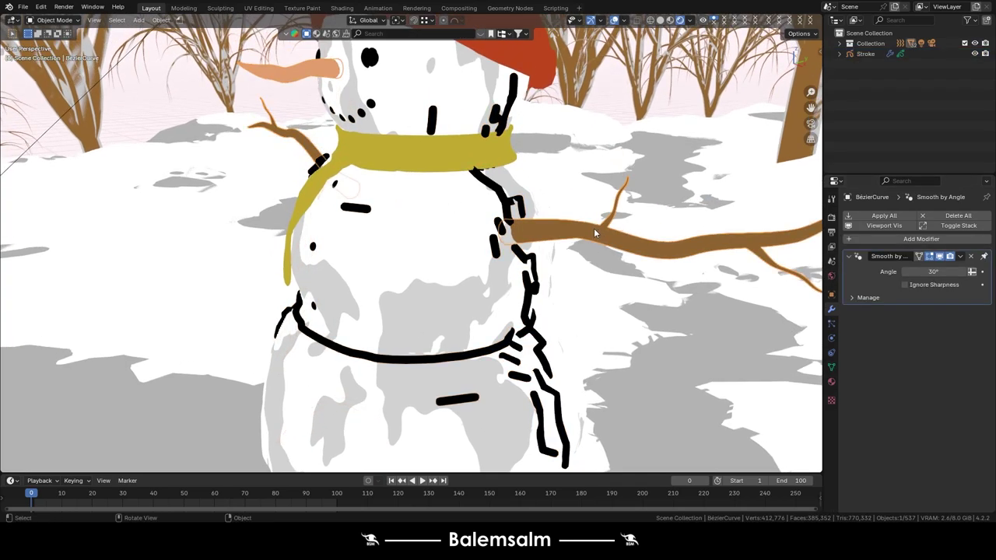
{"action": "left_click", "coordinate": [547, 259]}
{"action": "left_click", "coordinate": [531, 263]}
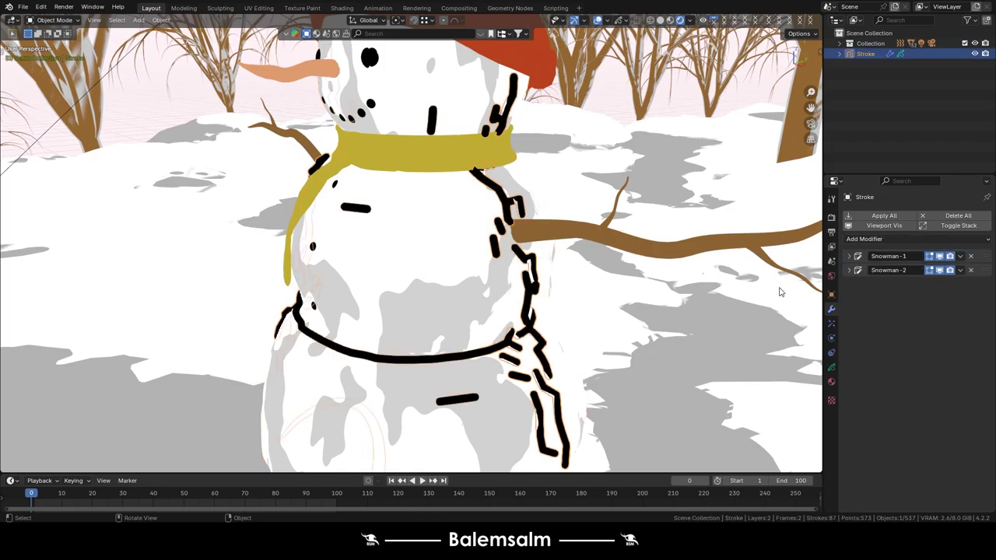
{"action": "left_click", "coordinate": [849, 270]}
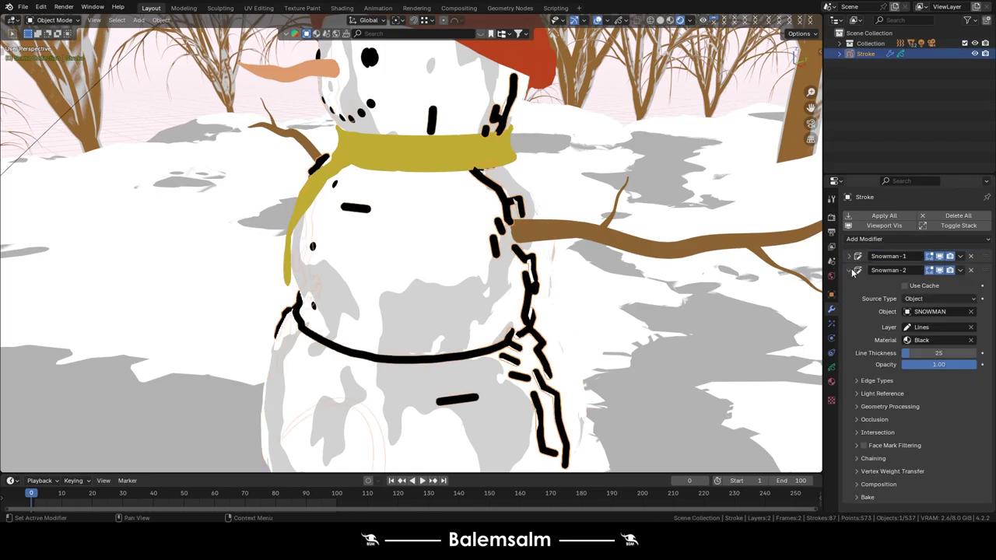
{"action": "left_click", "coordinate": [971, 312]}
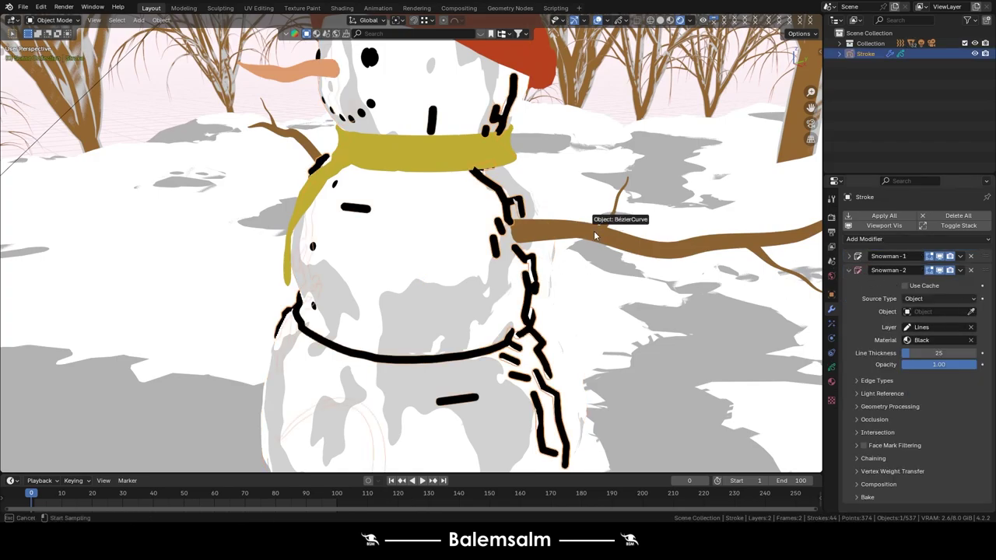
{"action": "left_click", "coordinate": [557, 211]}
Set the Snowman-2 arm outline's line thickness to 10.
{"action": "mouse_move", "coordinate": [458, 158]}
{"action": "middle_mouse_down"}
{"action": "mouse_move", "coordinate": [484, 197]}
{"action": "mouse_move", "coordinate": [544, 213]}
{"action": "middle_mouse_up"}
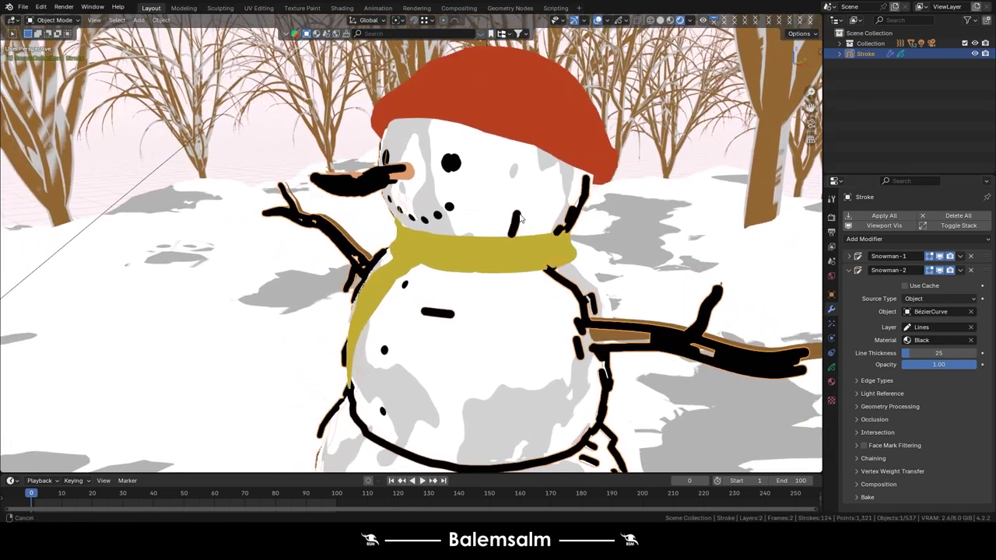
{"action": "left_click_drag", "start_coordinate": [938, 353], "coordinate": [903, 353]}
{"action": "left_click", "coordinate": [935, 353]}
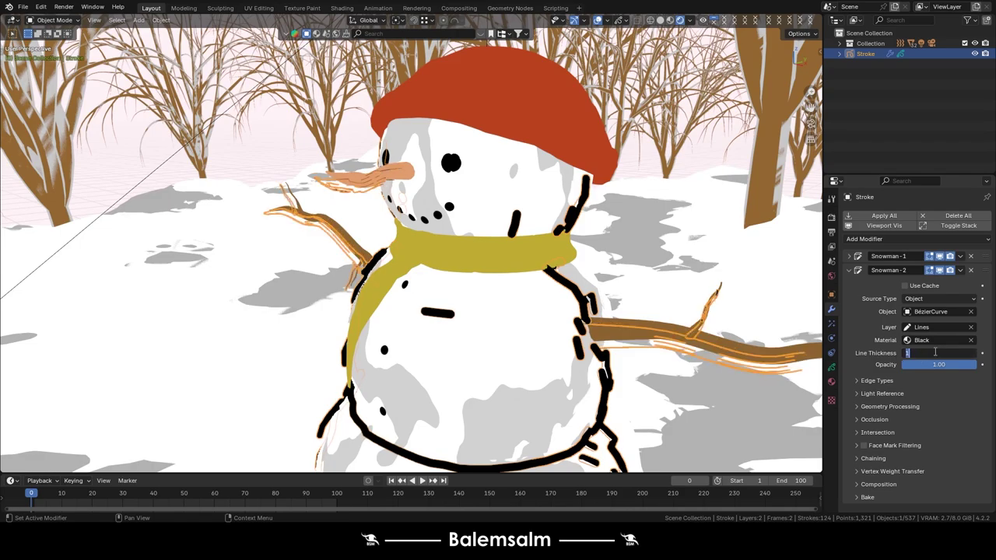
{"action": "key", "text": "Return"}
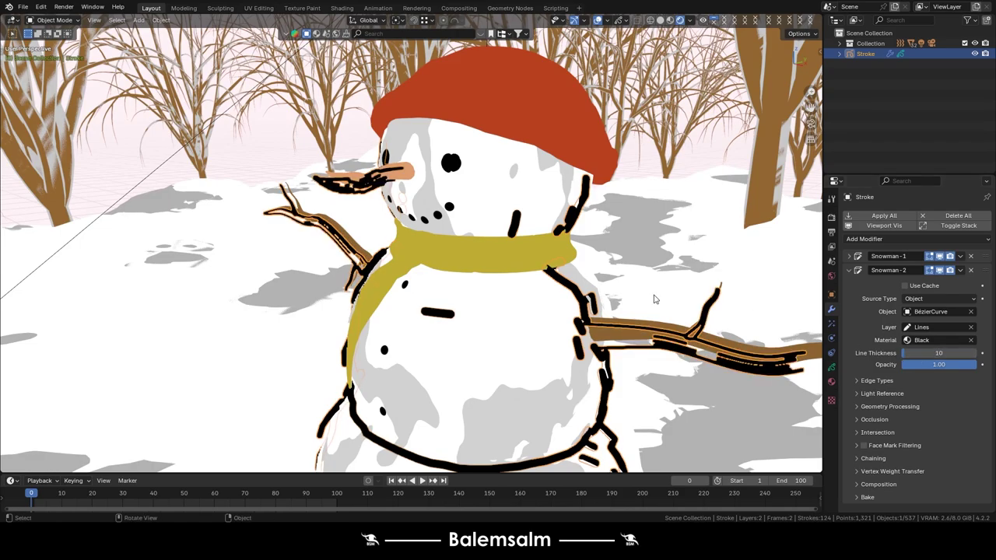
{"action": "left_click", "coordinate": [622, 342]}
{"action": "middle_click_drag", "start_coordinate": [622, 343], "coordinate": [624, 323]}
Look through the camera in Material Preview shading and hide the snow ground.
{"action": "key", "text": "KP_0"}
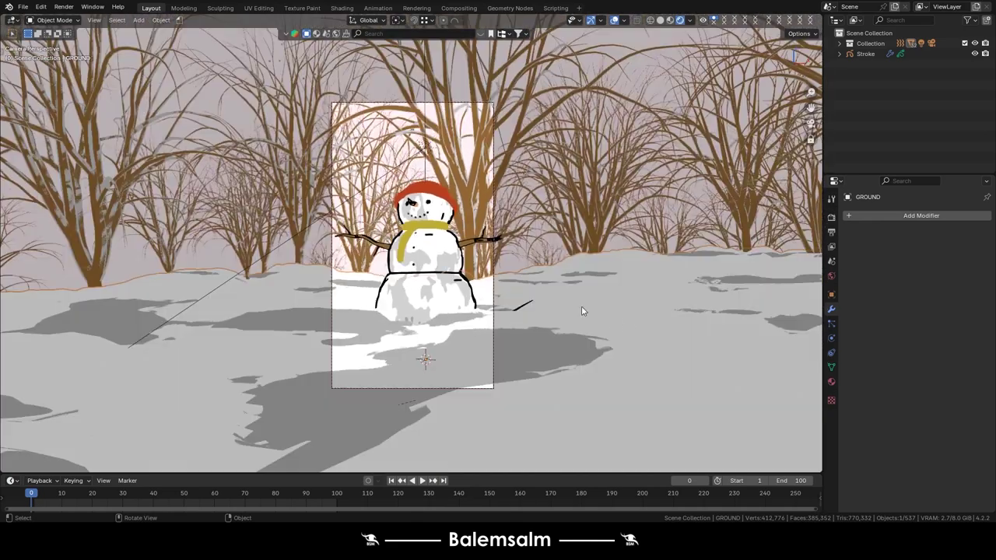
{"action": "middle_click_drag", "start_coordinate": [372, 269], "coordinate": [446, 266]}
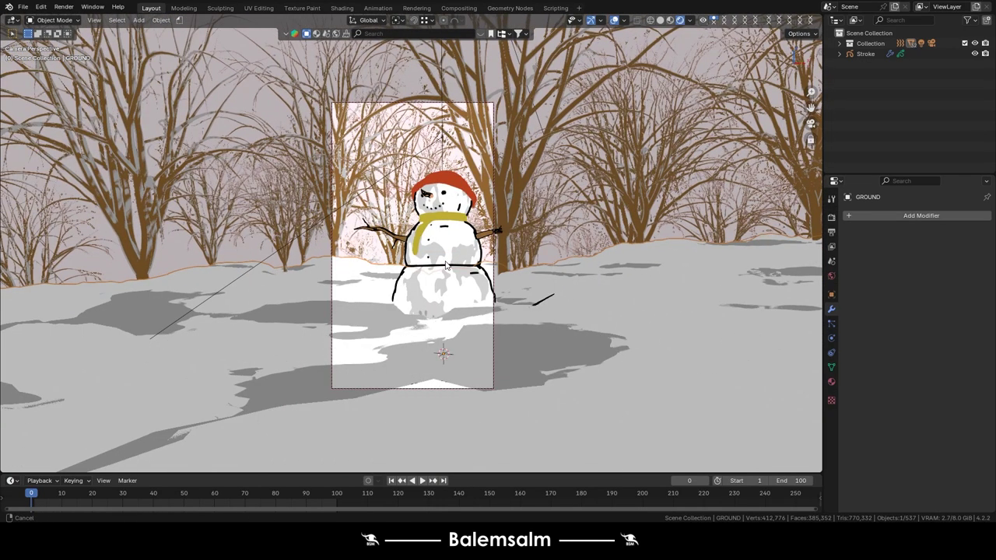
{"action": "left_click", "coordinate": [670, 20]}
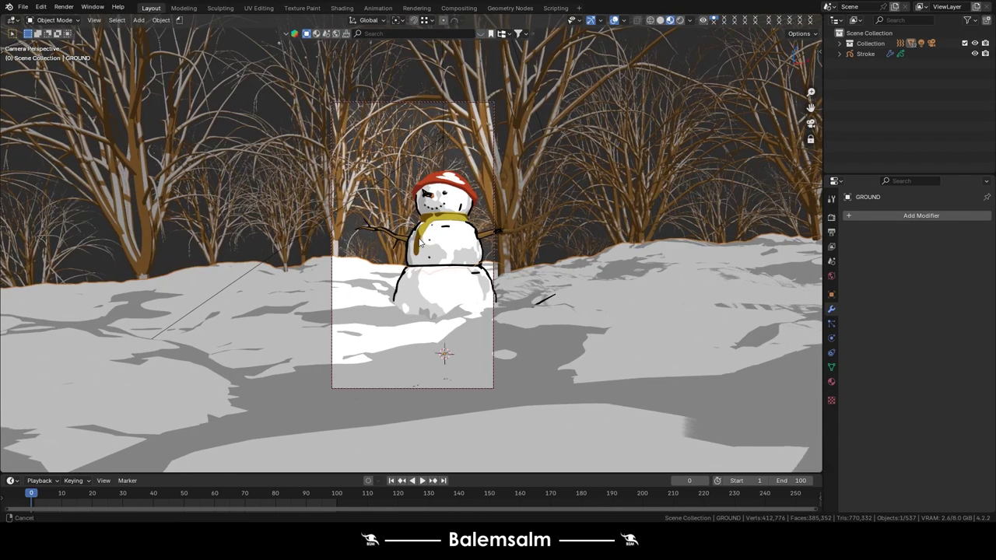
{"action": "middle_click_drag", "start_coordinate": [420, 243], "coordinate": [425, 243]}
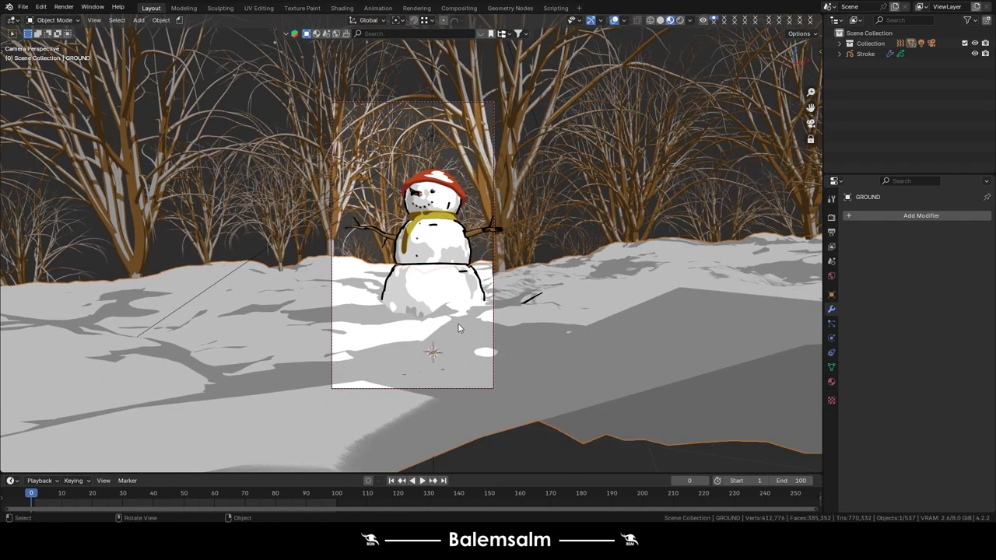
{"action": "key", "text": "Delete"}
{"action": "middle_click_drag", "start_coordinate": [436, 273], "coordinate": [485, 337]}
In the Stroke's Edit Mode, delete the stray curved stroke's points with L and X.
{"action": "left_click", "coordinate": [480, 343]}
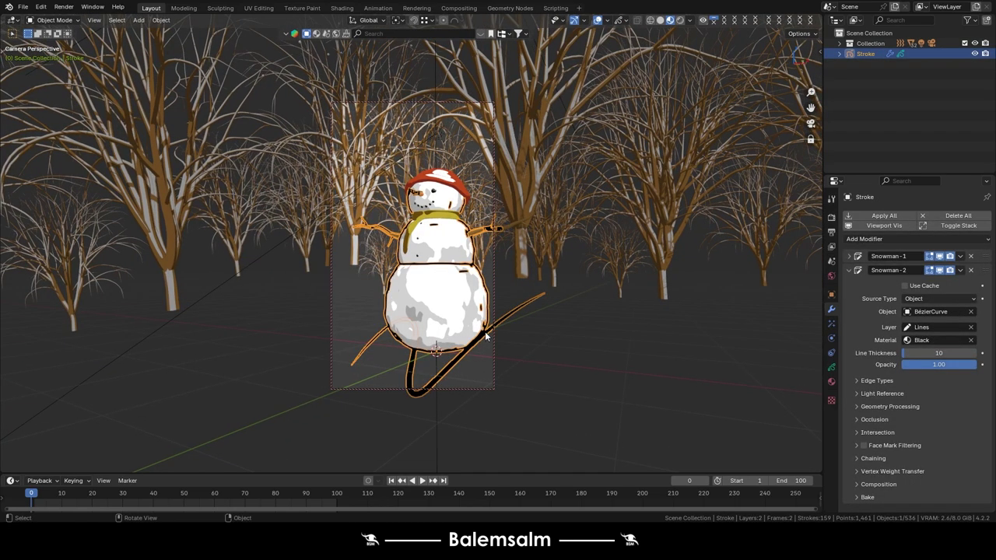
{"action": "key", "text": "Tab"}
{"action": "right_click", "coordinate": [537, 300]}
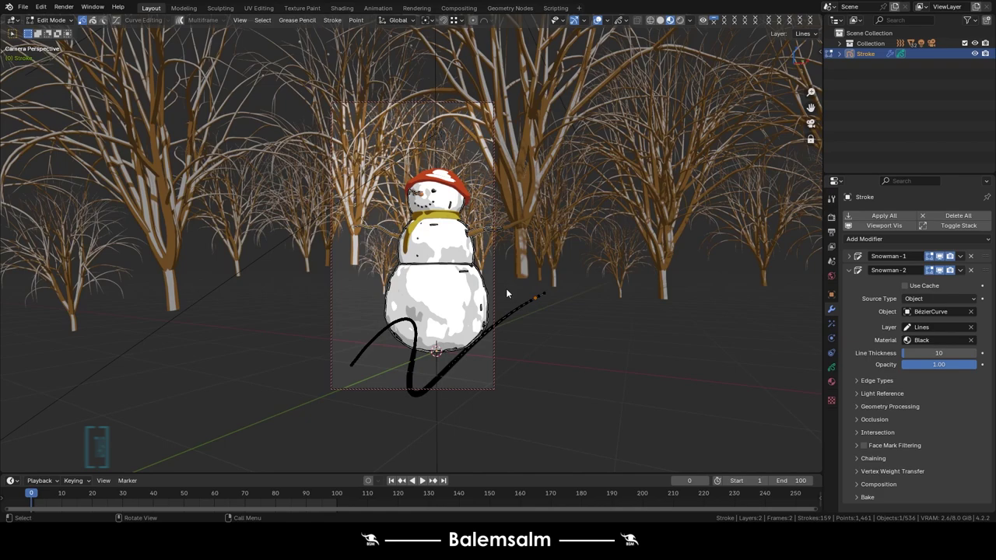
{"action": "key", "text": "l"}
{"action": "key", "text": "x"}
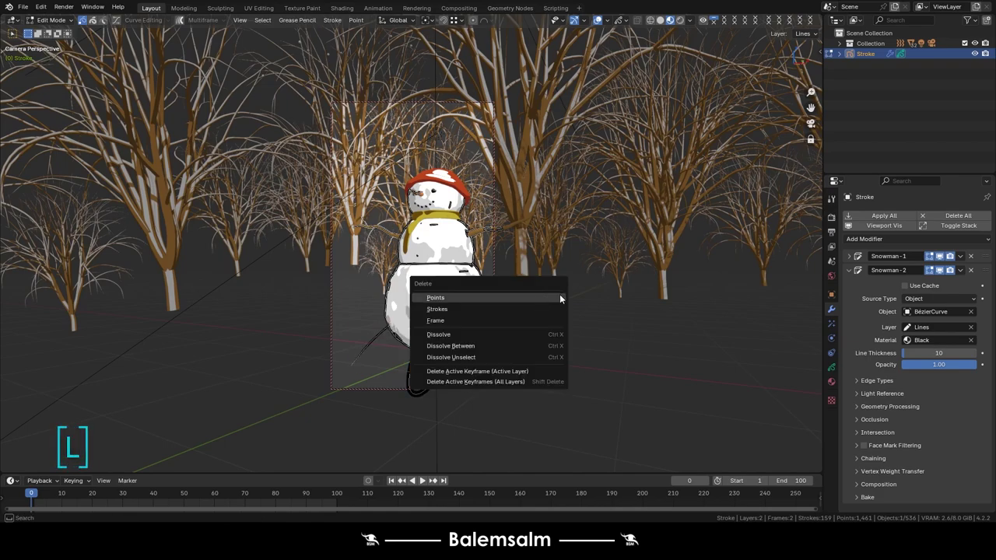
{"action": "left_click", "coordinate": [523, 297]}
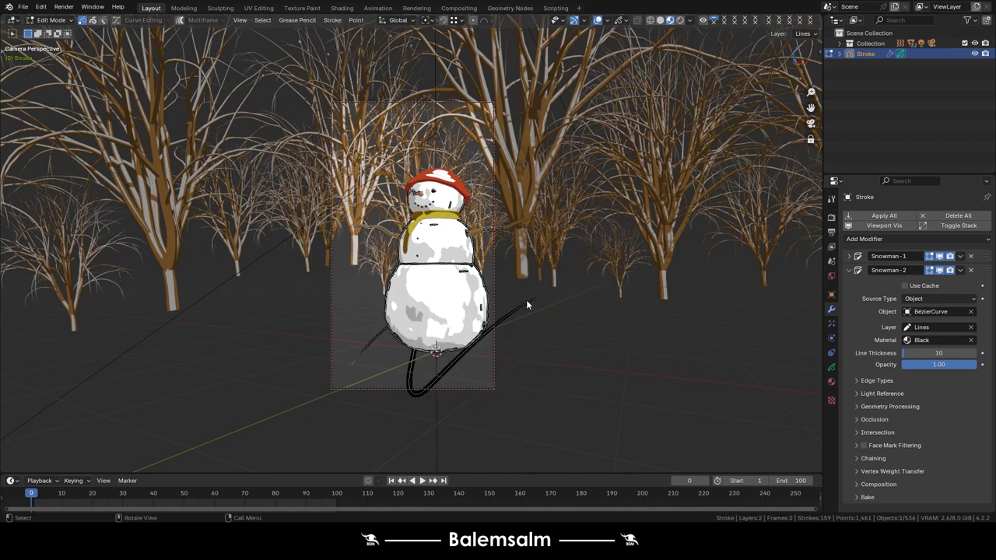
{"action": "key", "text": "ctrl+z"}
{"action": "key", "text": "ctrl+z"}
{"action": "key", "text": "x"}
{"action": "left_click", "coordinate": [526, 299]}
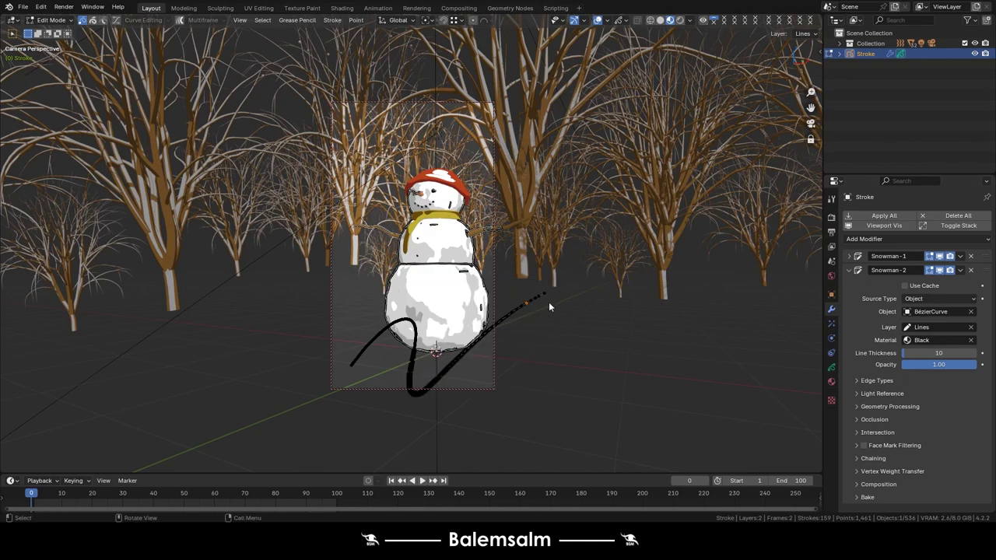
{"action": "key", "text": "l"}
{"action": "key", "text": "x"}
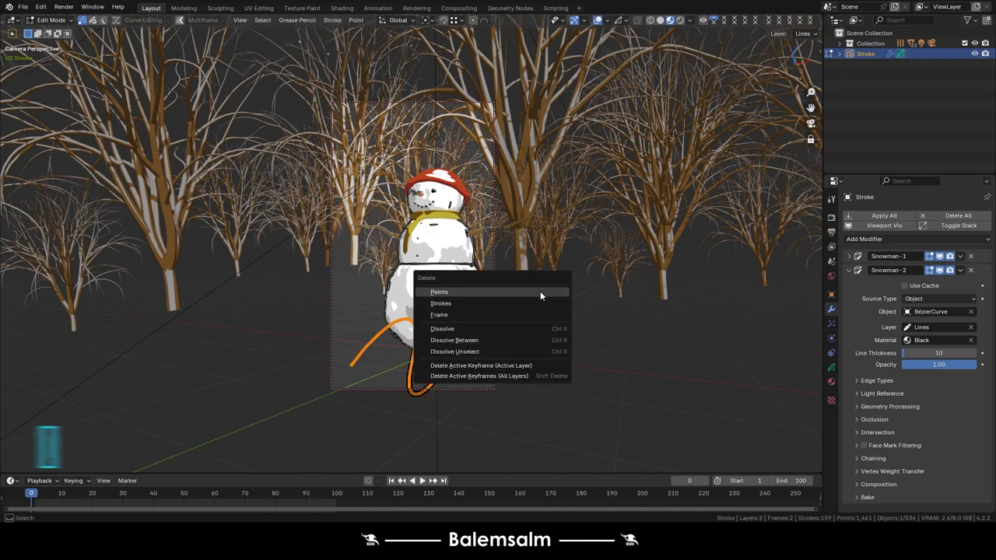
{"action": "left_click", "coordinate": [540, 294]}
{"action": "key", "text": "Tab"}
{"action": "left_click", "coordinate": [557, 315]}
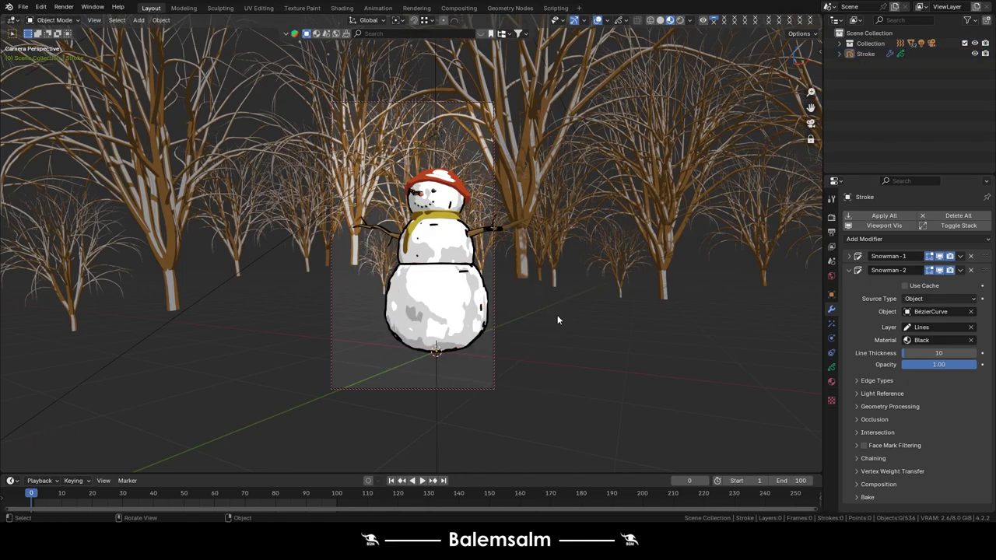
Switch to rendered shading, unhide the ground, and collapse the Stroke's Snowman-2 modifier.
{"action": "left_click", "coordinate": [680, 20]}
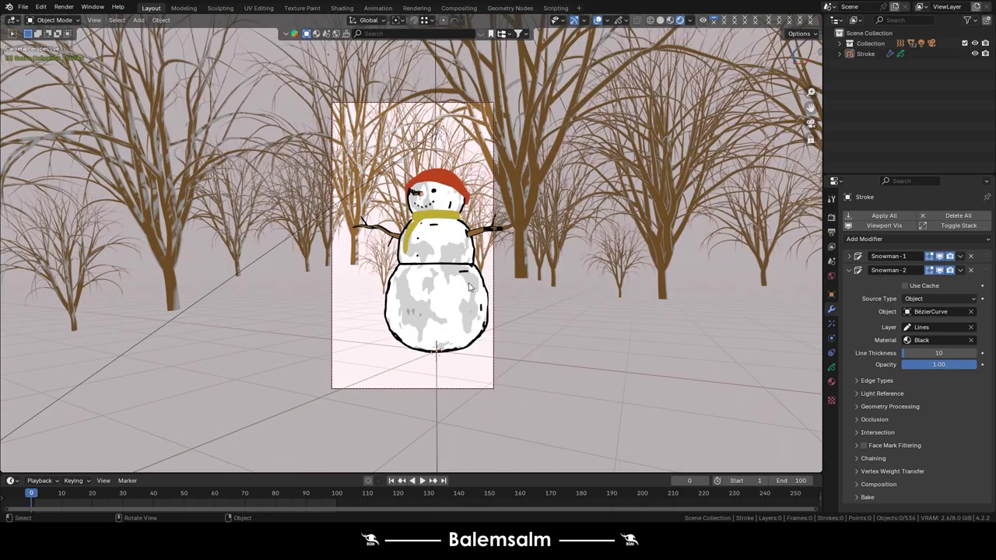
{"action": "key", "text": "alt+h"}
{"action": "left_click", "coordinate": [476, 247]}
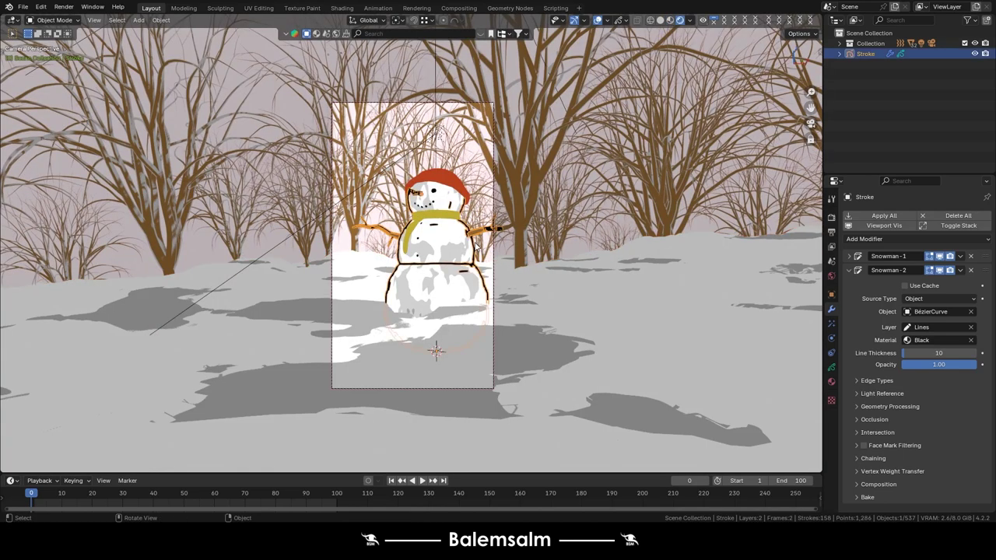
{"action": "left_click", "coordinate": [849, 270]}
{"action": "left_click", "coordinate": [850, 270]}
{"action": "left_click", "coordinate": [851, 270]}
Duplicate Snowman-2 and eyedrop the snowman's head Sphere.009 as its source object.
{"action": "left_click", "coordinate": [903, 239]}
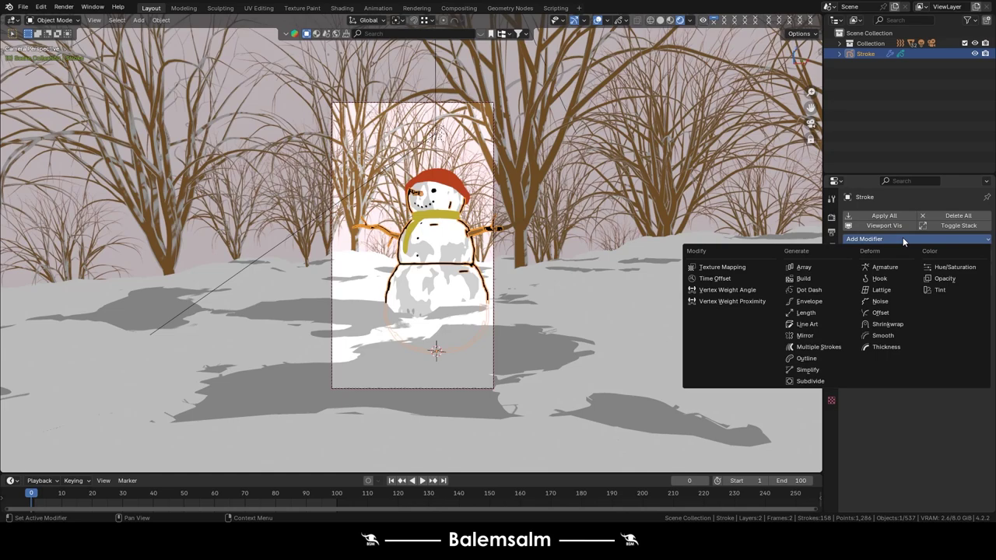
{"action": "key", "text": "Escape"}
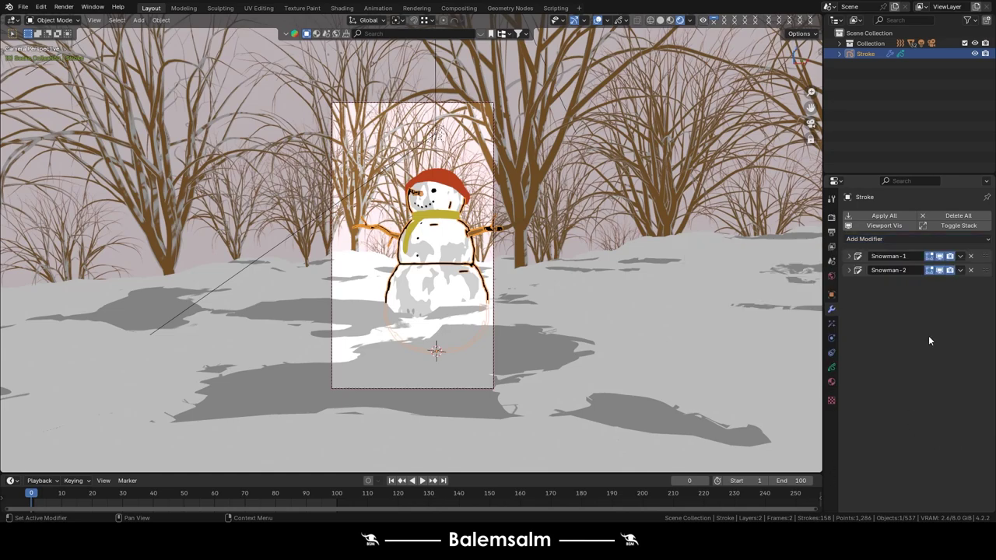
{"action": "left_click", "coordinate": [961, 270]}
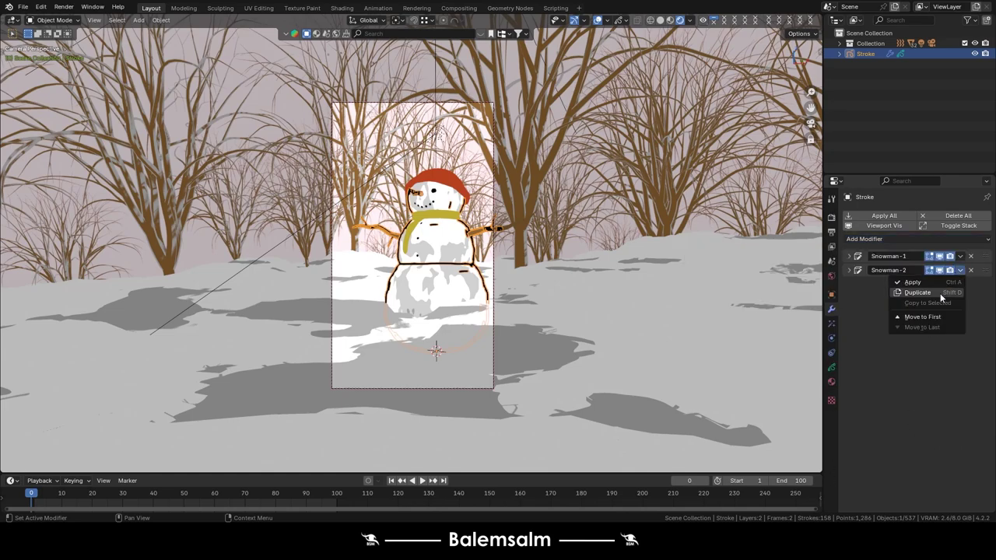
{"action": "left_click", "coordinate": [941, 293]}
{"action": "left_click", "coordinate": [960, 285]}
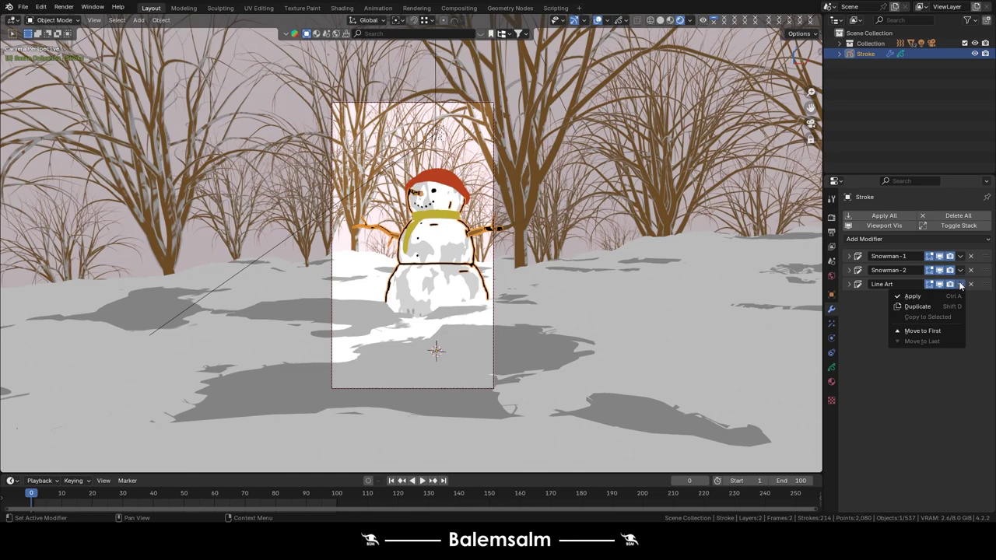
{"action": "left_click", "coordinate": [849, 285]}
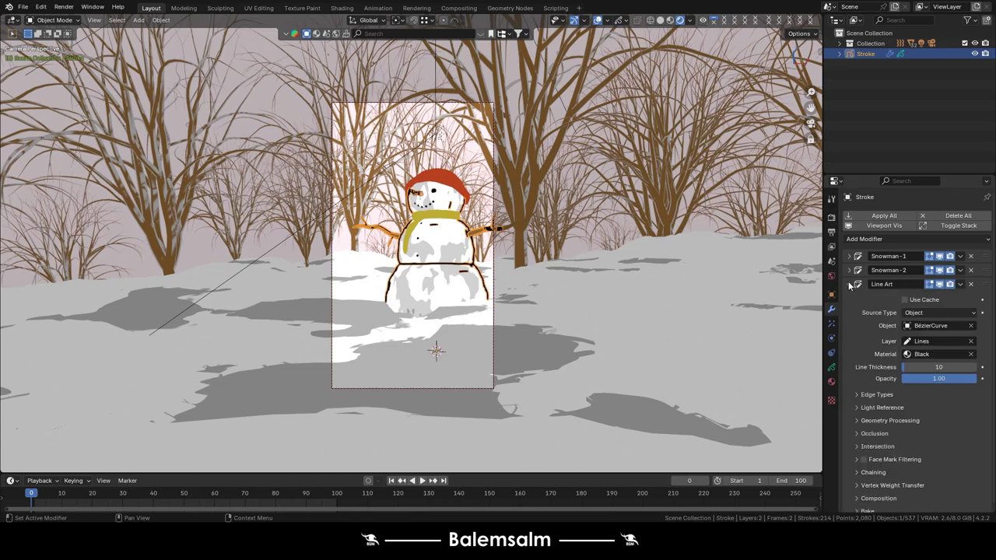
{"action": "left_click", "coordinate": [971, 325]}
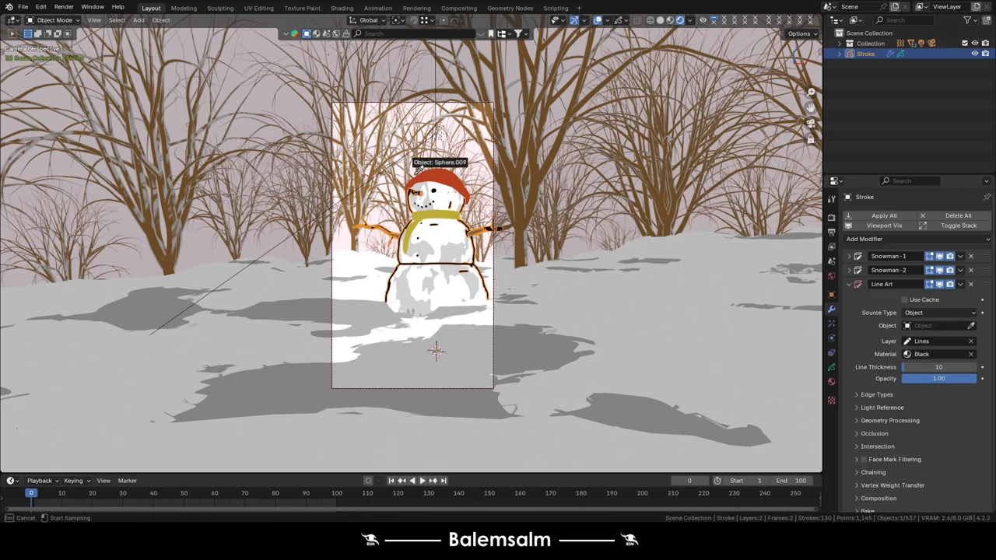
{"action": "left_click", "coordinate": [439, 180]}
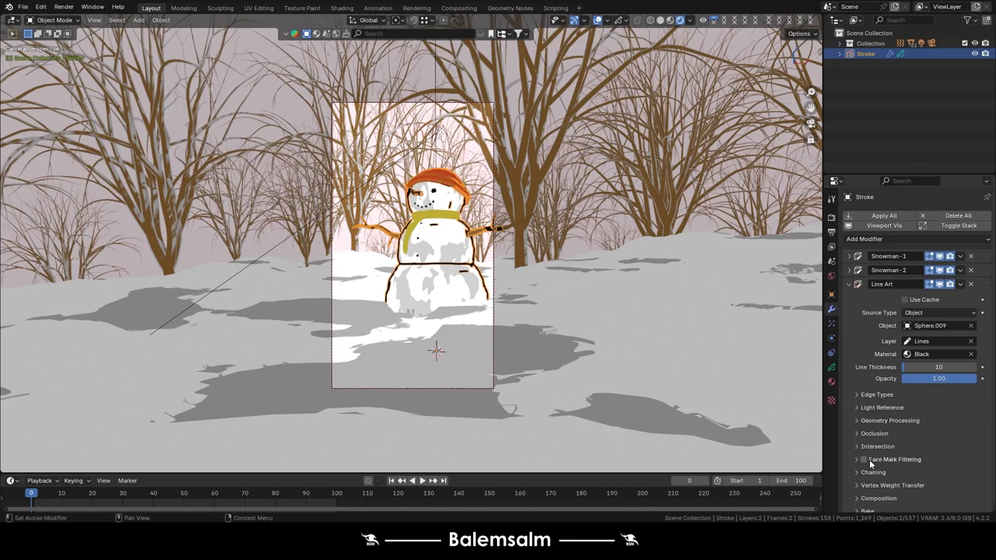
Rename the third Line Art modifier to Snowman-3.
{"action": "left_click", "coordinate": [612, 247]}
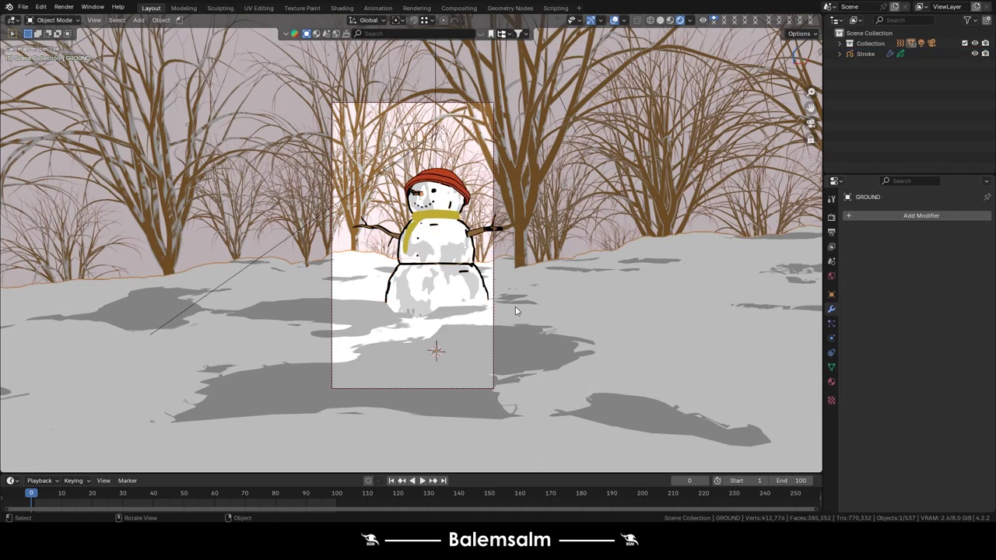
{"action": "left_click", "coordinate": [485, 232]}
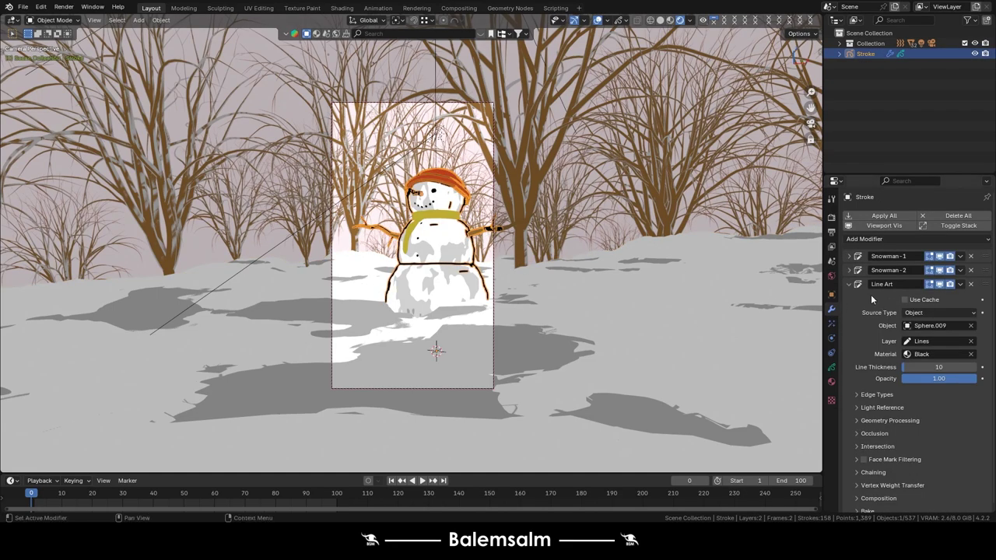
{"action": "double_click", "coordinate": [890, 285]}
{"action": "key", "text": "Return"}
{"action": "double_click", "coordinate": [890, 285]}
{"action": "type", "text": "Snowman-2"}
Select all trees from tree to tree.023 and join them into one object.
{"action": "left_click", "coordinate": [566, 134]}
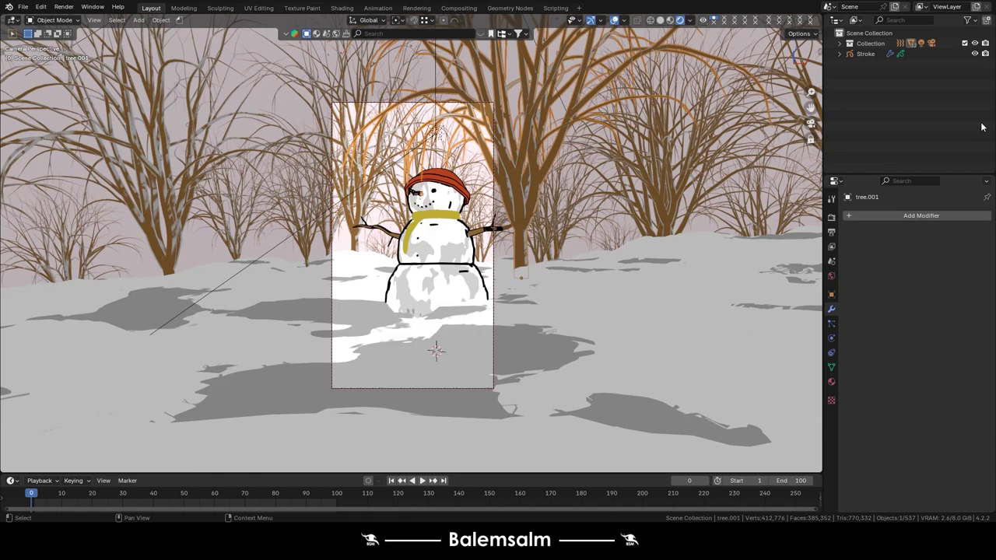
{"action": "left_click", "coordinate": [840, 44]}
{"action": "scroll", "coordinate": [877, 96], "scroll_direction": "down", "scroll_amount": 3}
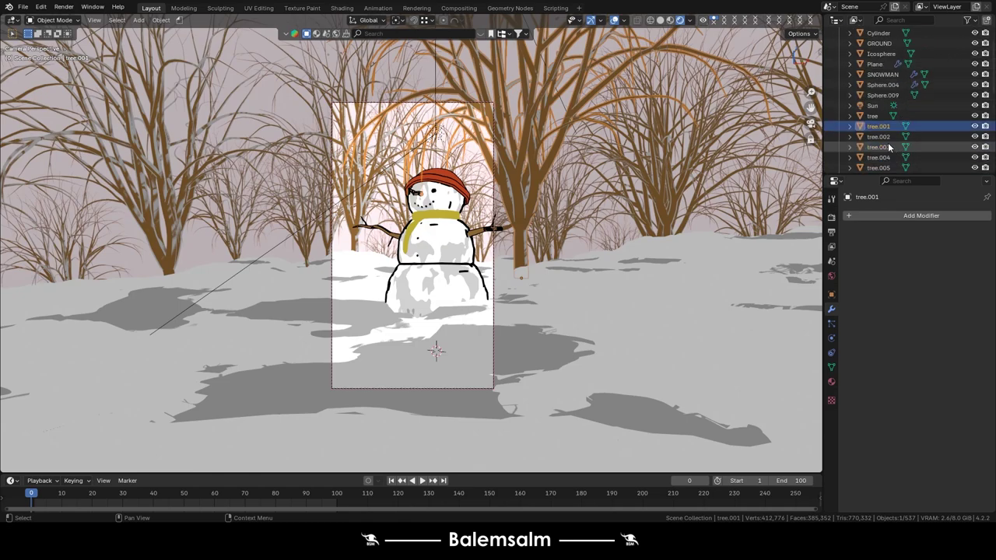
{"action": "left_click", "coordinate": [873, 116]}
{"action": "scroll", "coordinate": [887, 144], "scroll_direction": "down", "scroll_amount": 5}
{"action": "left_click", "coordinate": [887, 143], "text": "shift"}
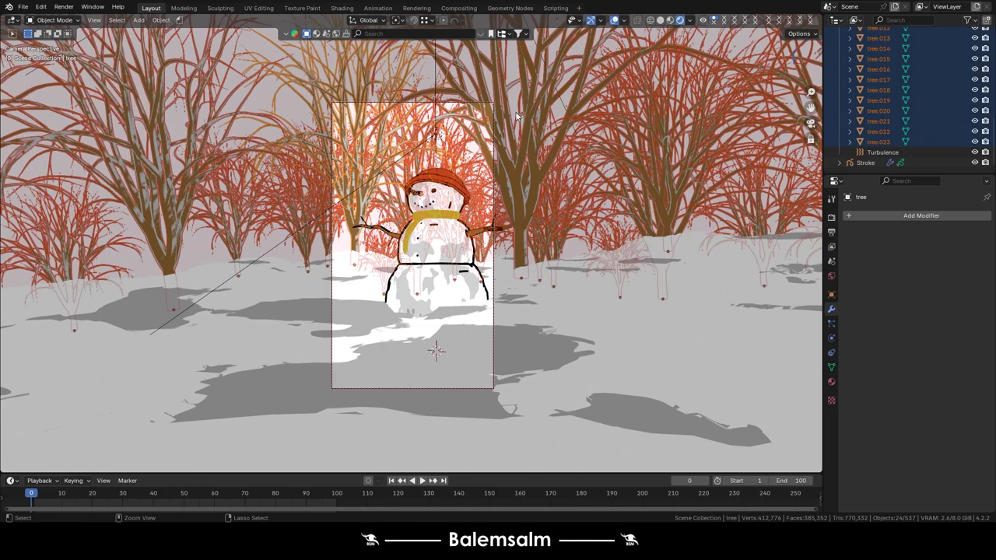
{"action": "key", "text": "ctrl+j"}
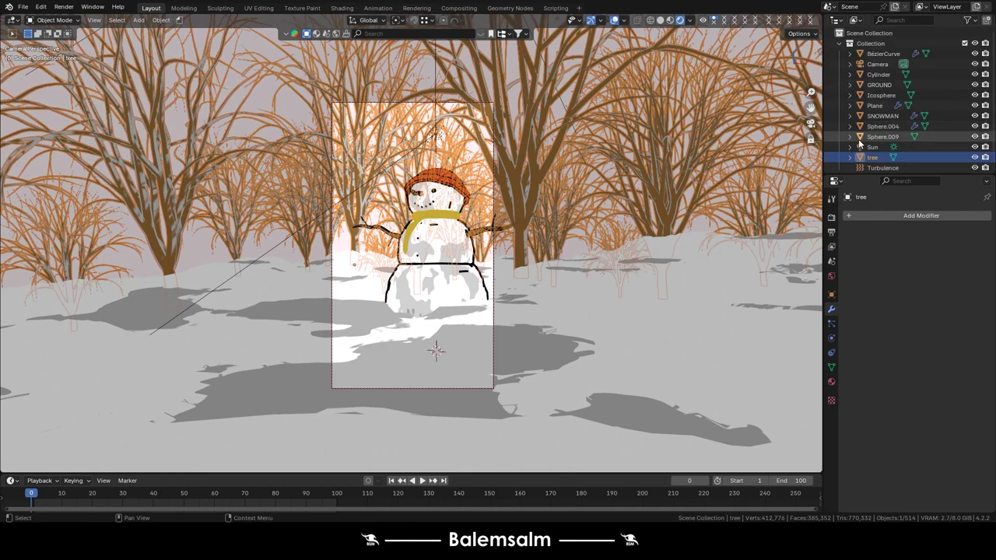
Reselect the Stroke object and collapse the Snowman-3 modifier panel.
{"action": "left_click", "coordinate": [484, 285]}
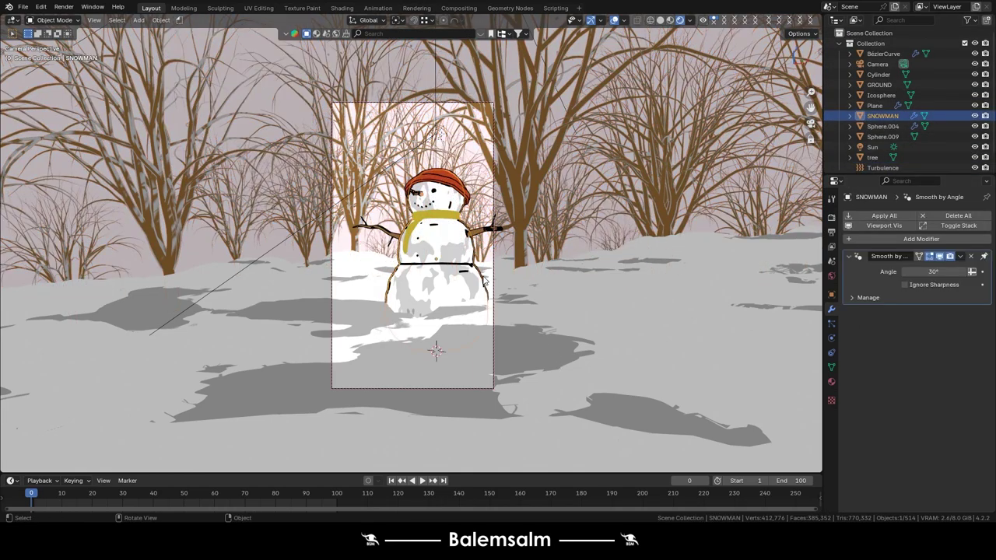
{"action": "left_click", "coordinate": [482, 269]}
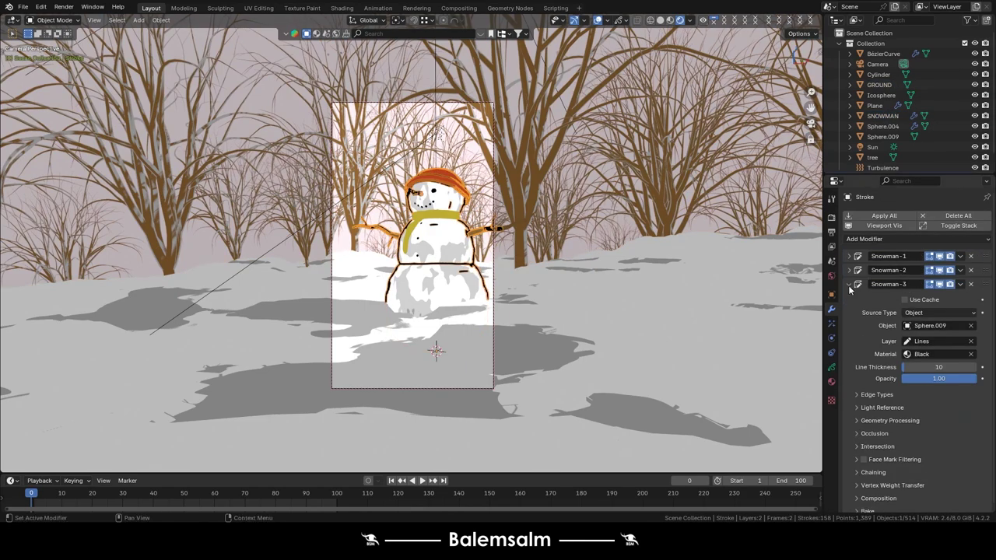
{"action": "left_click", "coordinate": [848, 284]}
{"action": "left_click", "coordinate": [876, 239]}
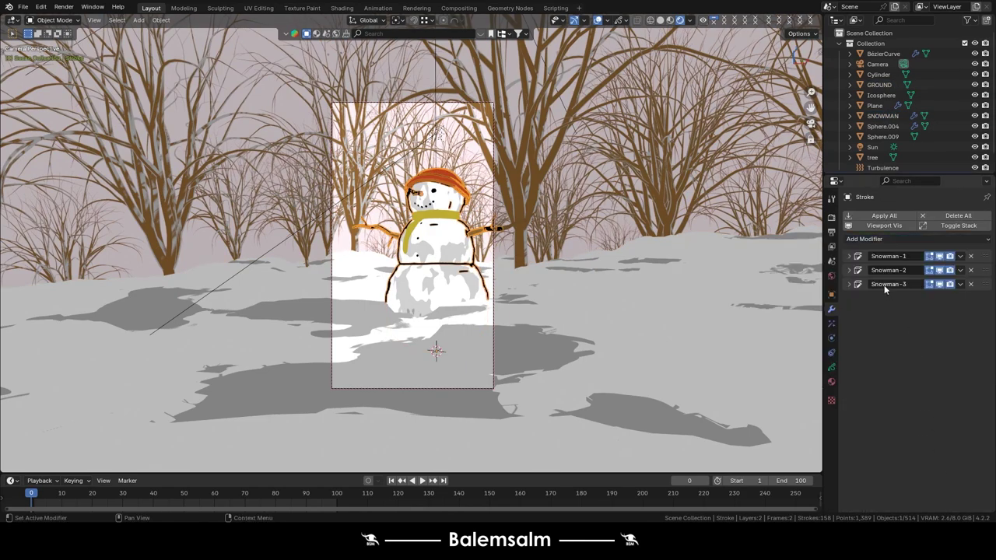
Duplicate Snowman-3 as a modifier named Trees on the Lines layer.
{"action": "left_click", "coordinate": [960, 285]}
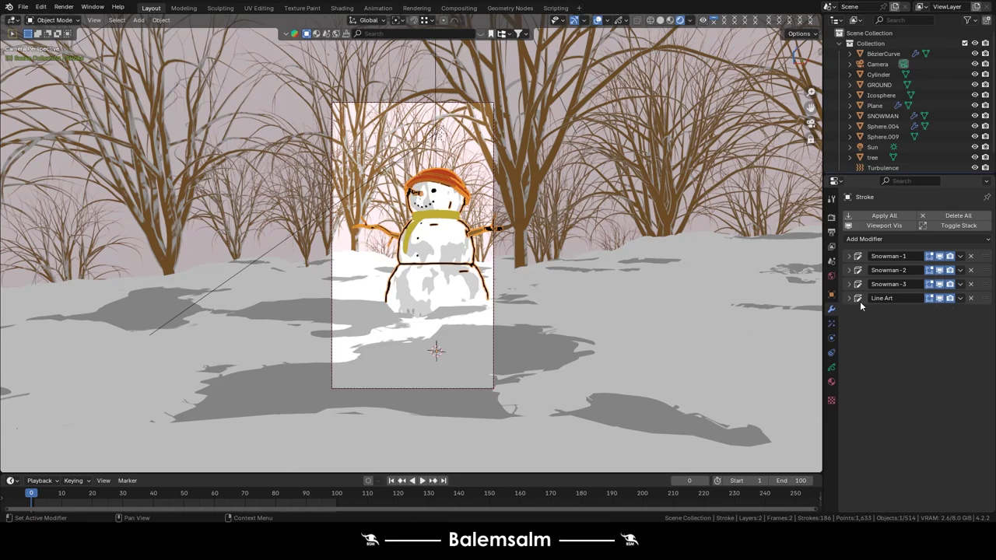
{"action": "double_click", "coordinate": [893, 298]}
{"action": "type", "text": "Trees"}
{"action": "key", "text": "Return"}
{"action": "left_click", "coordinate": [849, 298]}
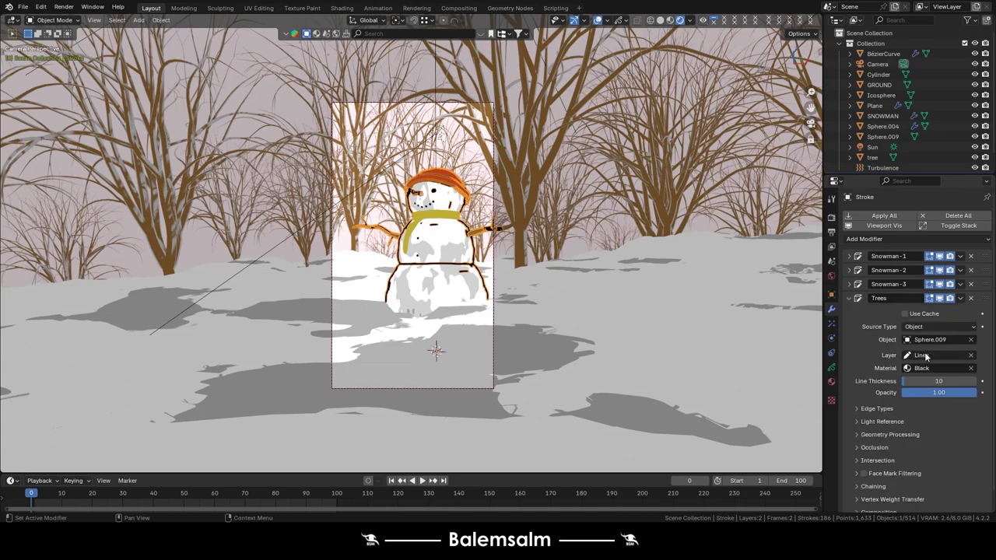
{"action": "left_click", "coordinate": [971, 356]}
{"action": "left_click", "coordinate": [932, 355]}
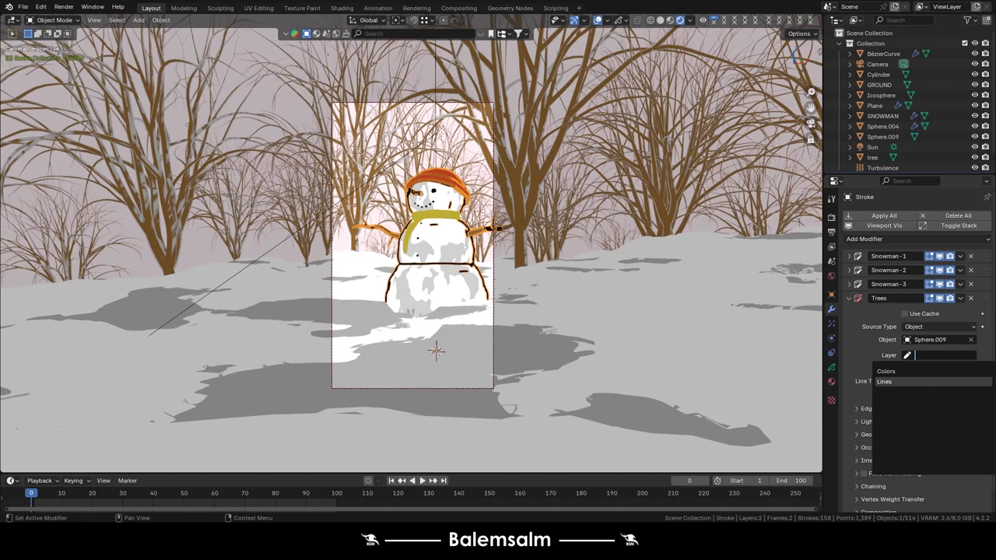
{"action": "key", "text": "Return"}
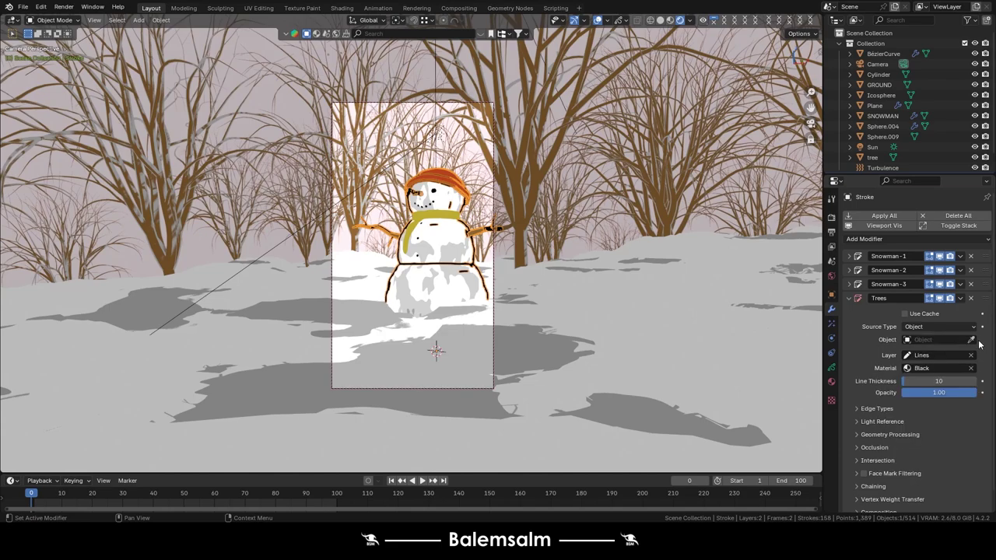
Replace Sphere.009 with the tree as the Trees modifier's source object.
{"action": "left_click", "coordinate": [971, 340]}
{"action": "left_click", "coordinate": [972, 341]}
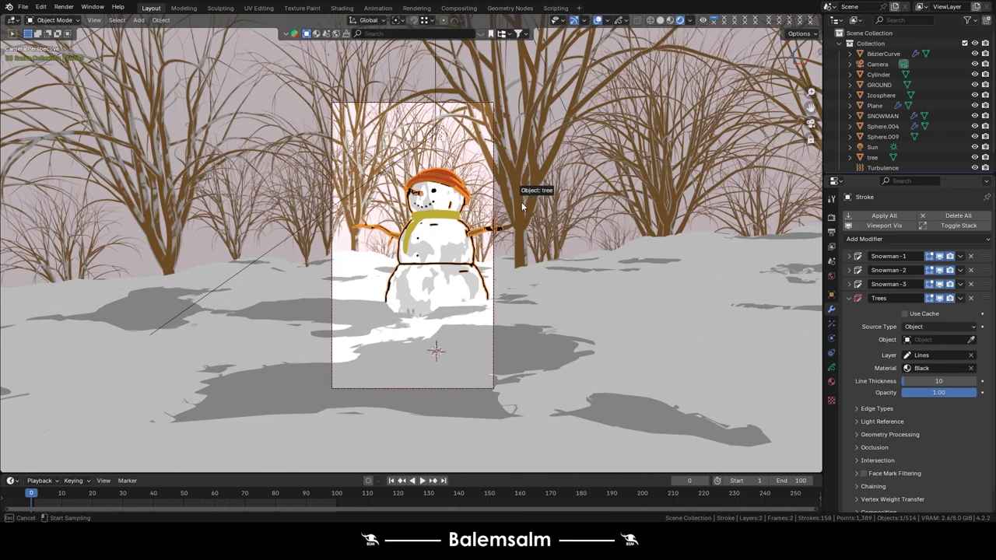
{"action": "left_click", "coordinate": [526, 206]}
{"action": "left_click", "coordinate": [614, 208]}
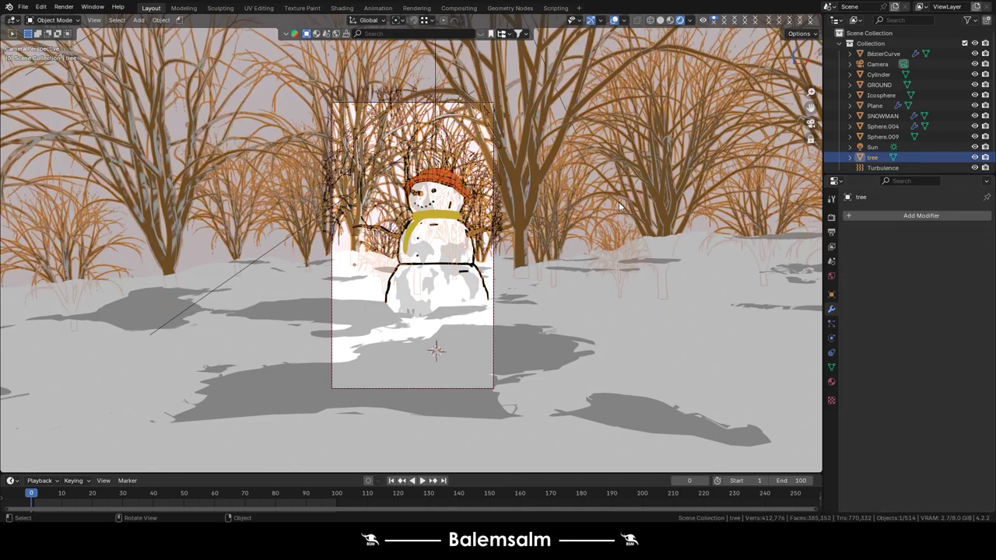
{"action": "left_click", "coordinate": [259, 99]}
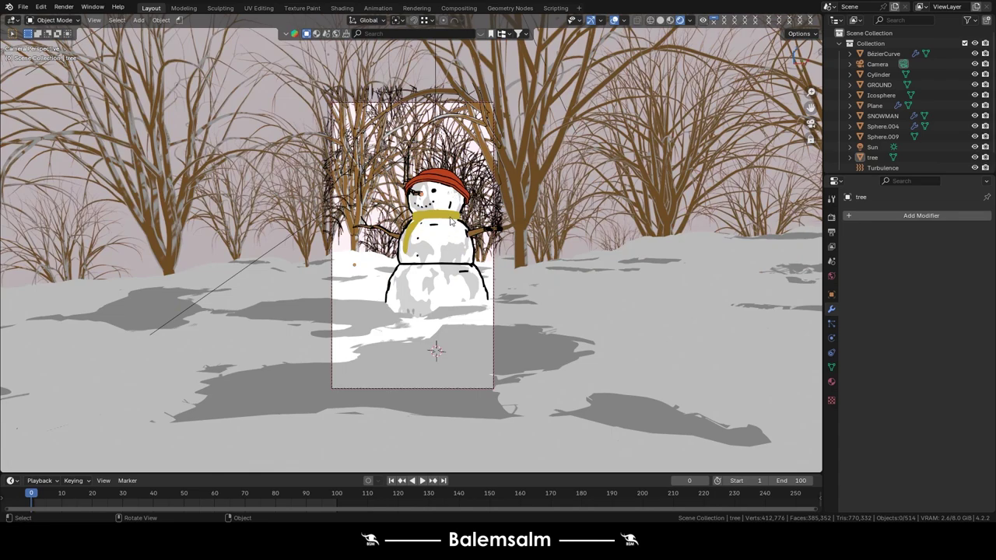
Set the Trees outline line thickness to 8, after trying 5.
{"action": "left_click", "coordinate": [457, 157]}
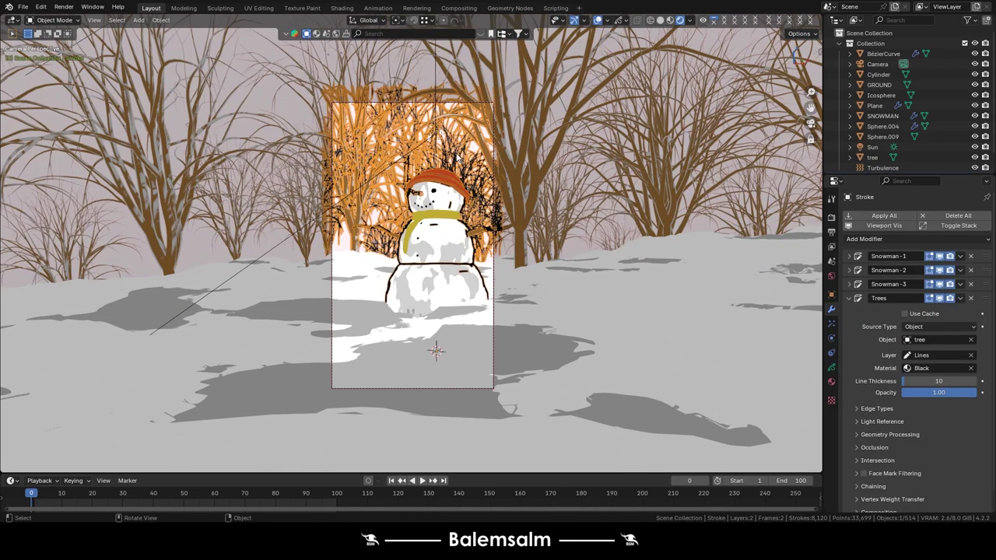
{"action": "left_click", "coordinate": [938, 381]}
{"action": "type", "text": "5"}
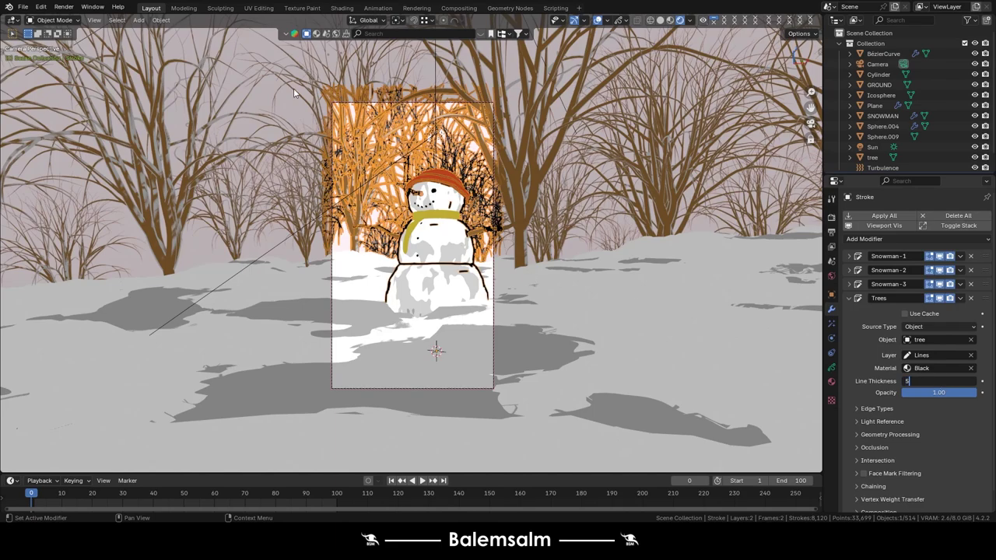
{"action": "key", "text": "Return"}
{"action": "left_click", "coordinate": [290, 119]}
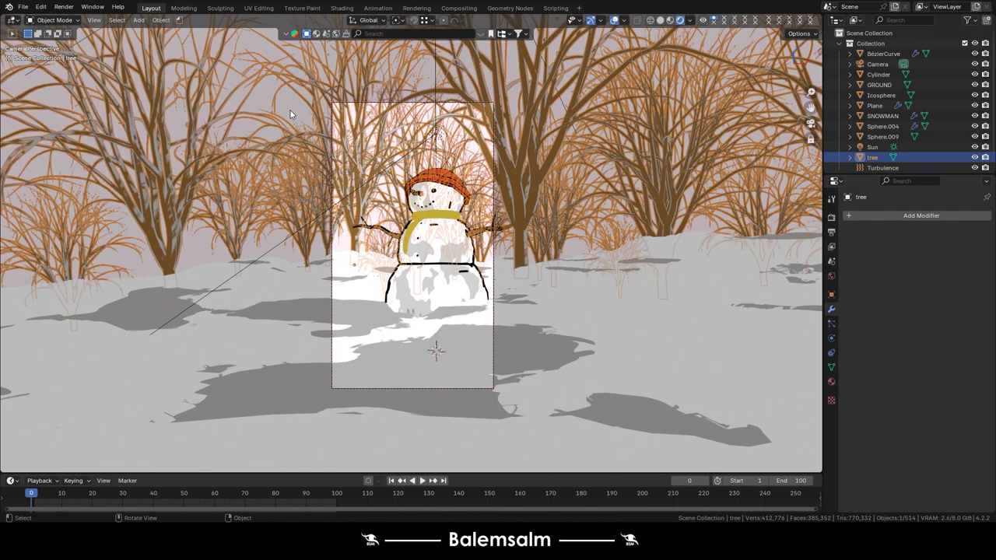
{"action": "left_click", "coordinate": [419, 163]}
{"action": "type", "text": "8"}
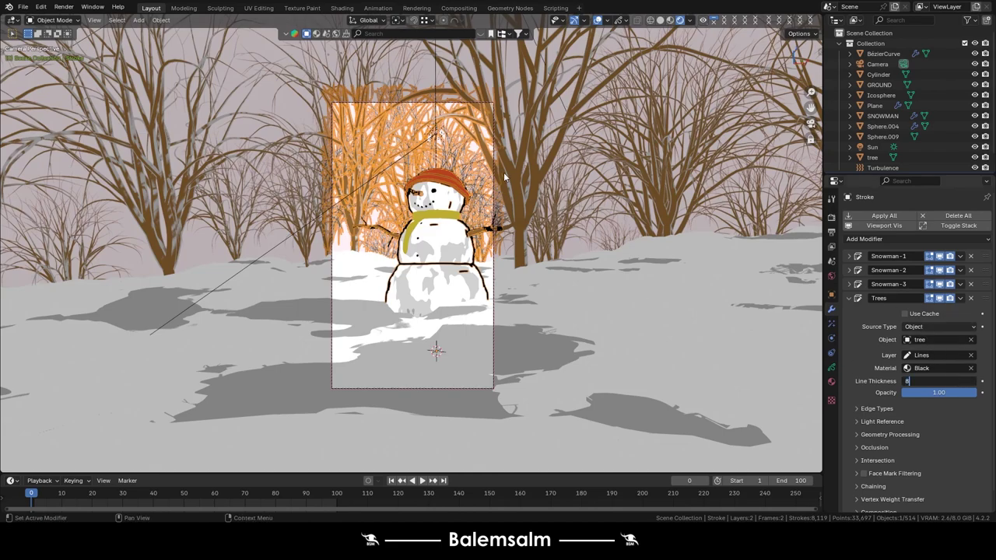
{"action": "key", "text": "Return"}
{"action": "left_click", "coordinate": [292, 107]}
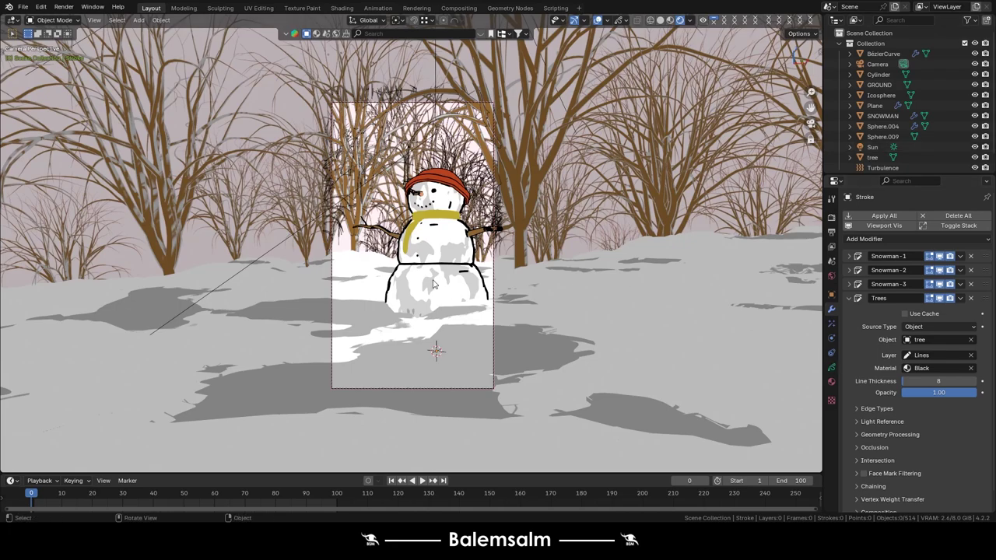
Set the camera's Viewport Display Passepartout to 1.0.
{"action": "scroll", "coordinate": [874, 119], "scroll_direction": "down", "scroll_amount": 1}
{"action": "left_click", "coordinate": [877, 49]}
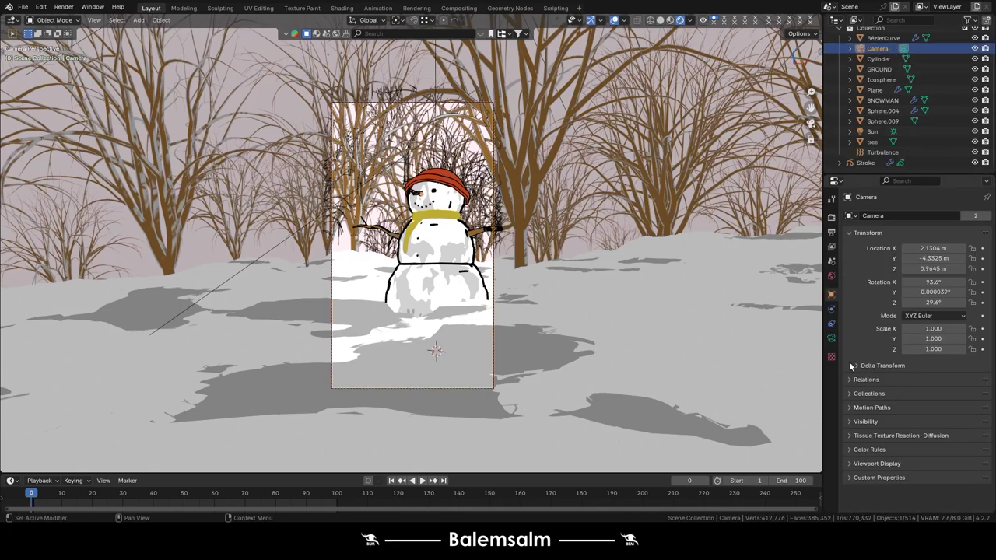
{"action": "left_click", "coordinate": [831, 340]}
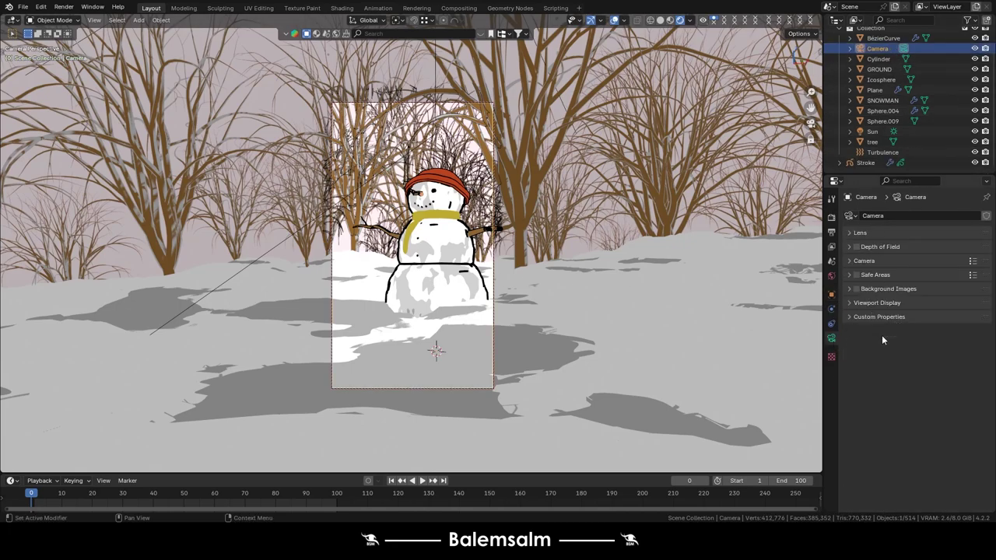
{"action": "left_click", "coordinate": [884, 302]}
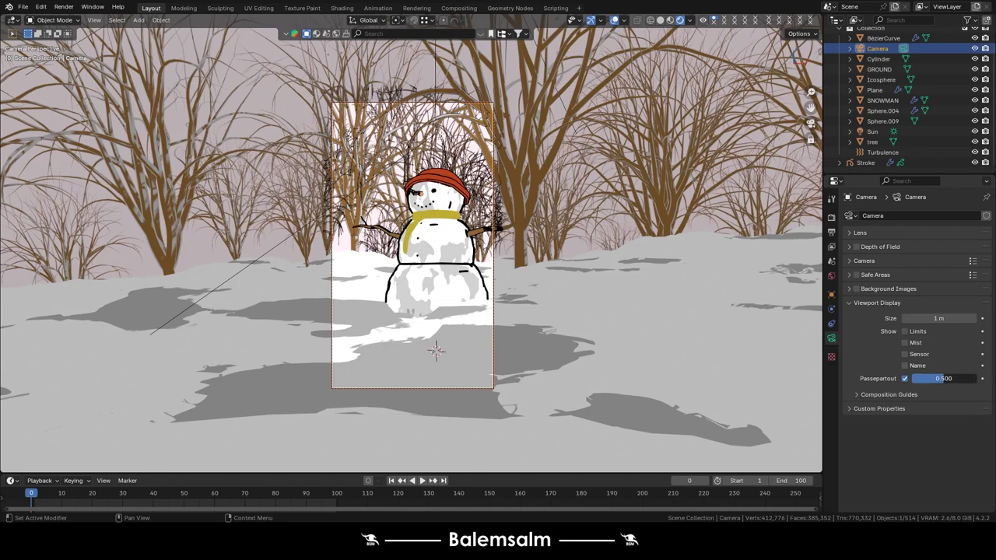
{"action": "left_click_drag", "start_coordinate": [944, 378], "coordinate": [979, 387]}
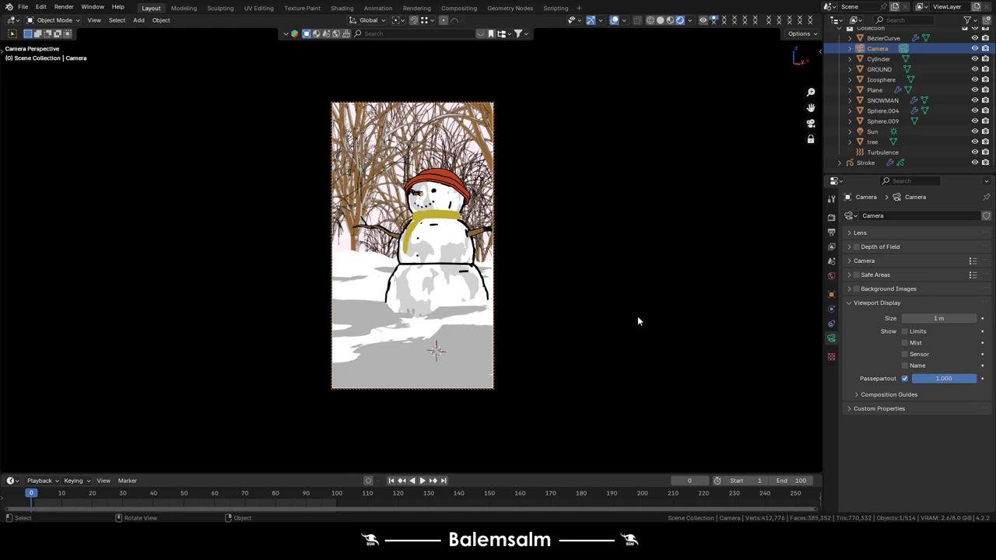
Reselect the grease pencil Stroke object and show its Line Art modifiers.
{"action": "left_click", "coordinate": [444, 330]}
{"action": "left_click", "coordinate": [396, 273]}
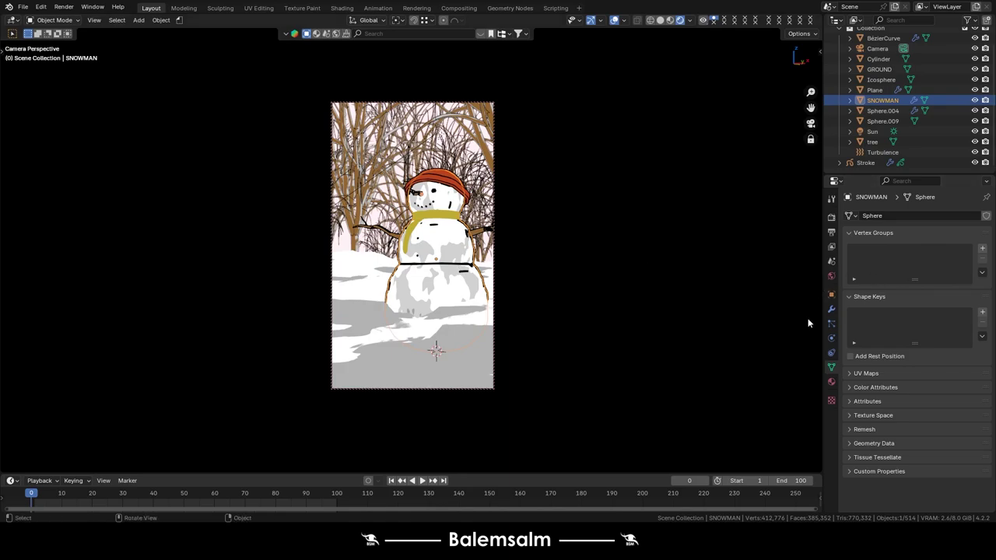
{"action": "left_click", "coordinate": [402, 268]}
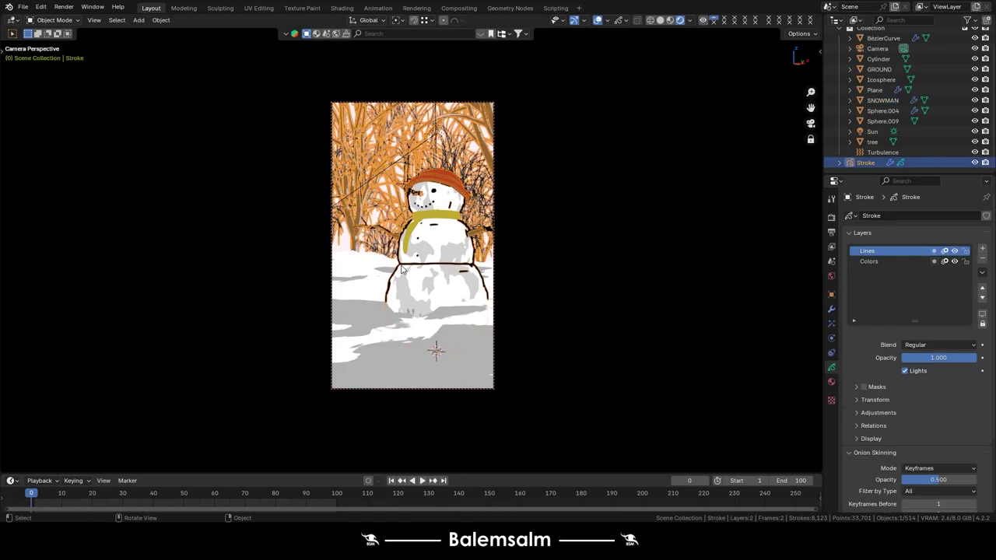
{"action": "left_click", "coordinate": [831, 309]}
Duplicate the Trees Line Art modifier and rename the copy Ground.
{"action": "left_click", "coordinate": [851, 299]}
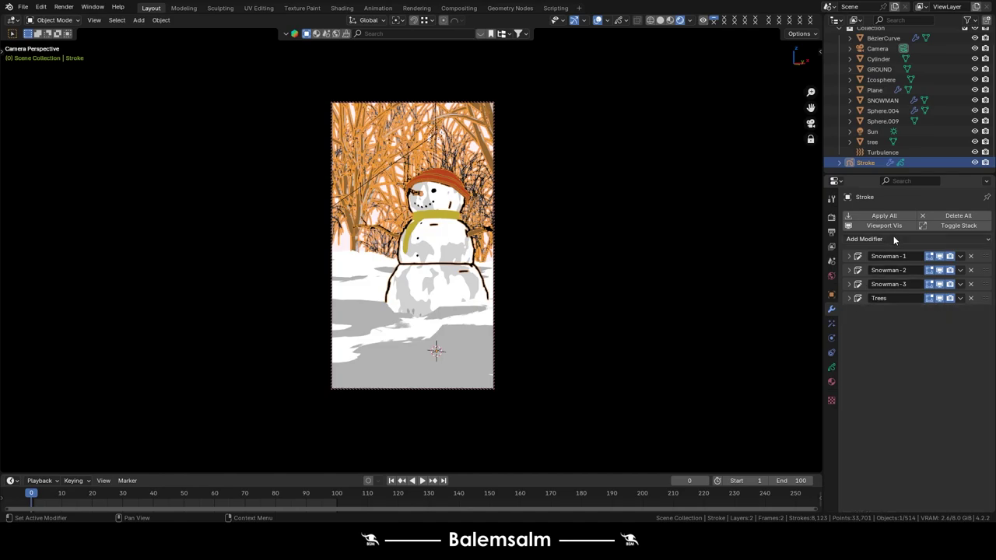
{"action": "left_click", "coordinate": [859, 239]}
{"action": "key", "text": "Escape"}
{"action": "left_click", "coordinate": [960, 299]}
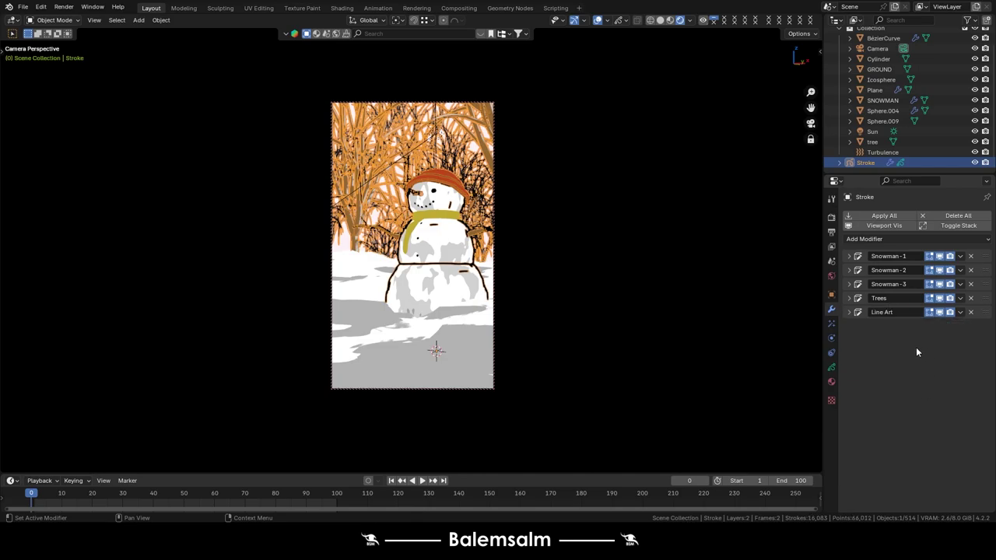
{"action": "double_click", "coordinate": [893, 312]}
{"action": "type", "text": "Ground"}
Replace the Ground modifier's source object with the GROUND object.
{"action": "left_click", "coordinate": [960, 312]}
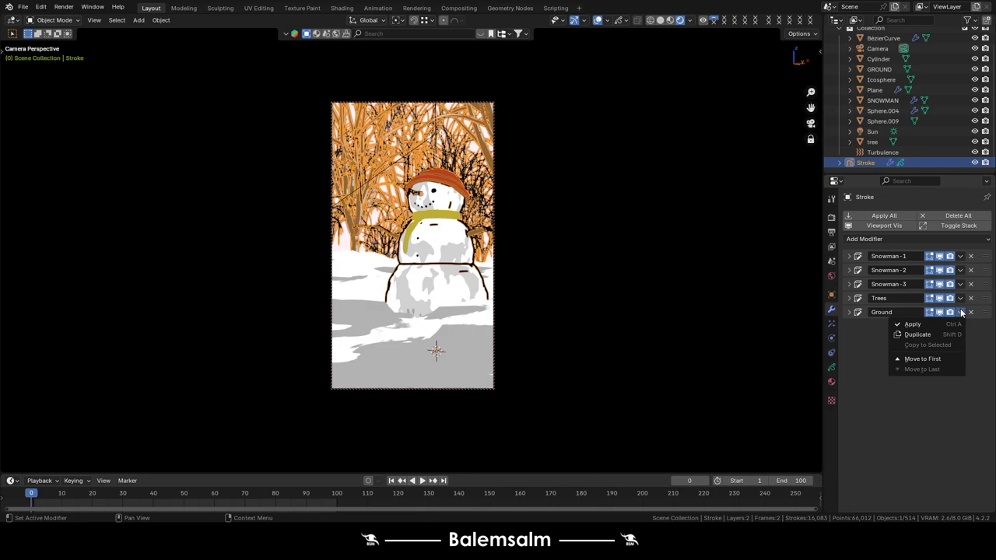
{"action": "left_click", "coordinate": [850, 315]}
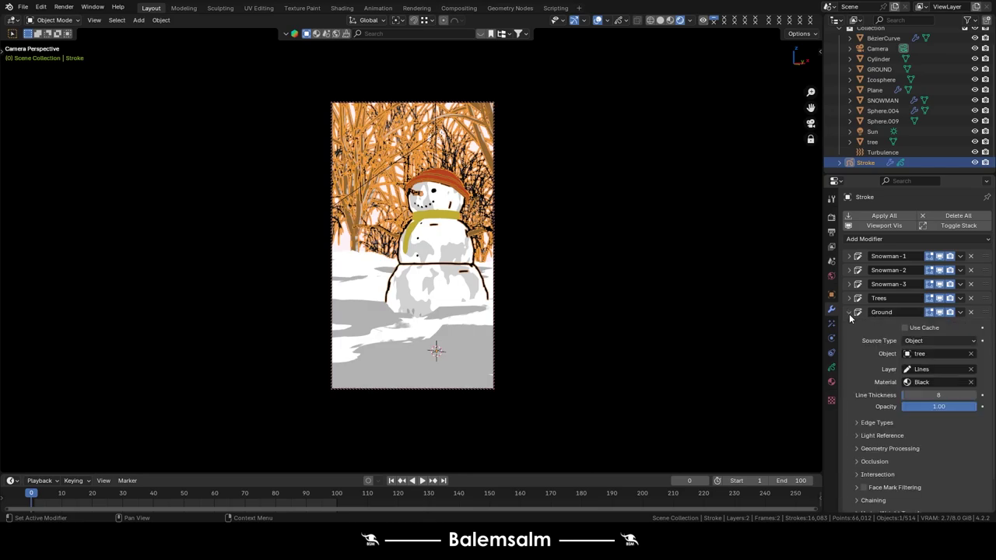
{"action": "left_click", "coordinate": [970, 353]}
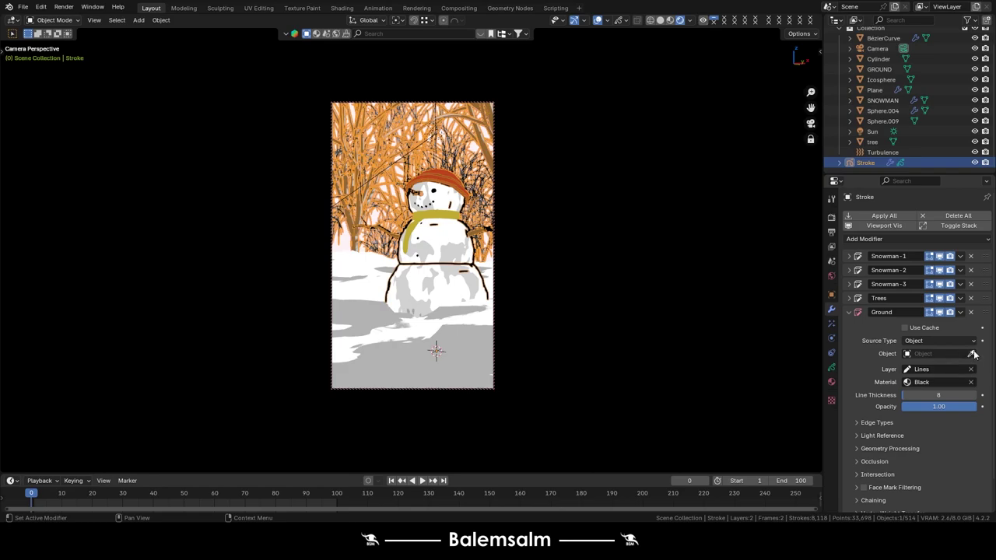
{"action": "left_click", "coordinate": [971, 353]}
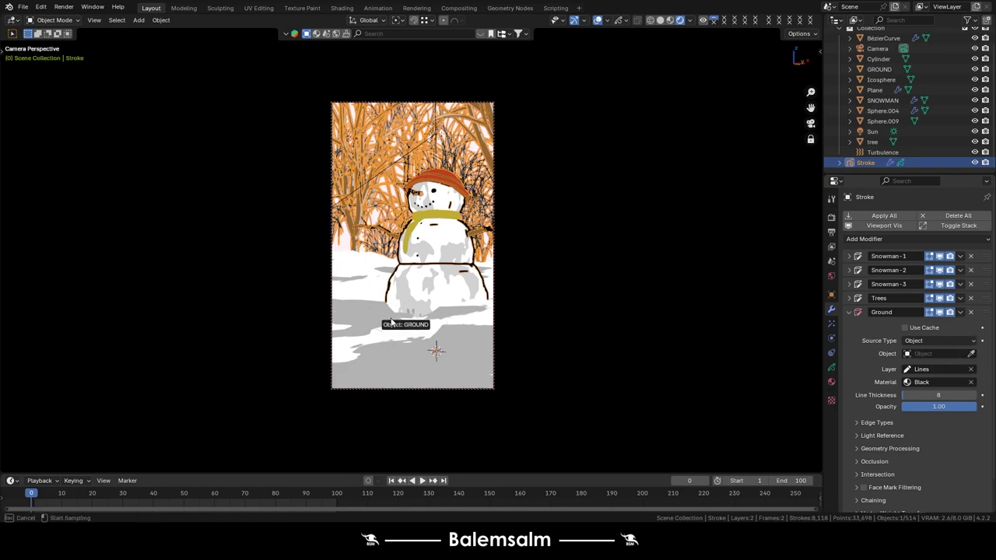
{"action": "left_click", "coordinate": [393, 321]}
{"action": "left_click", "coordinate": [745, 372]}
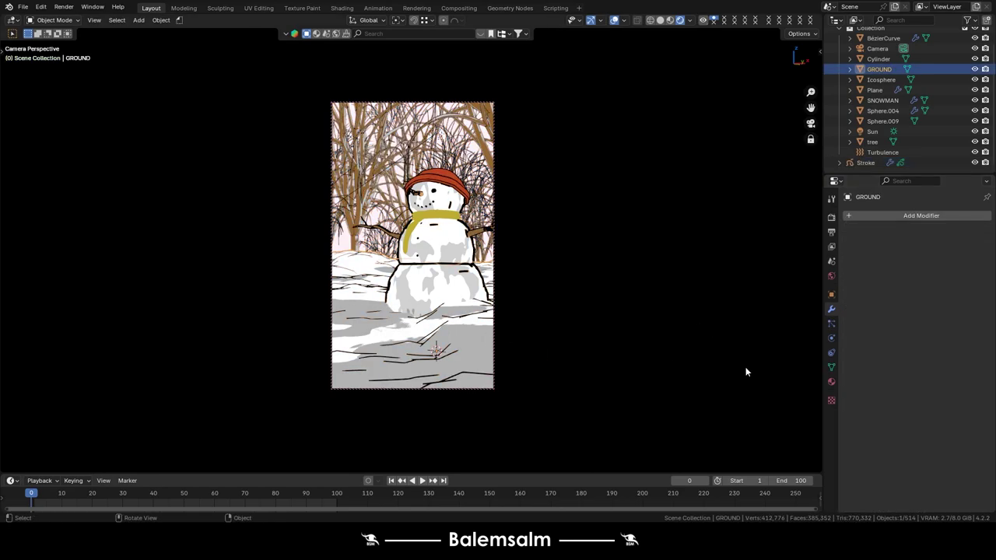
Set the Ground modifier's line thickness to 15 and check the thicker outlines.
{"action": "left_click", "coordinate": [447, 358]}
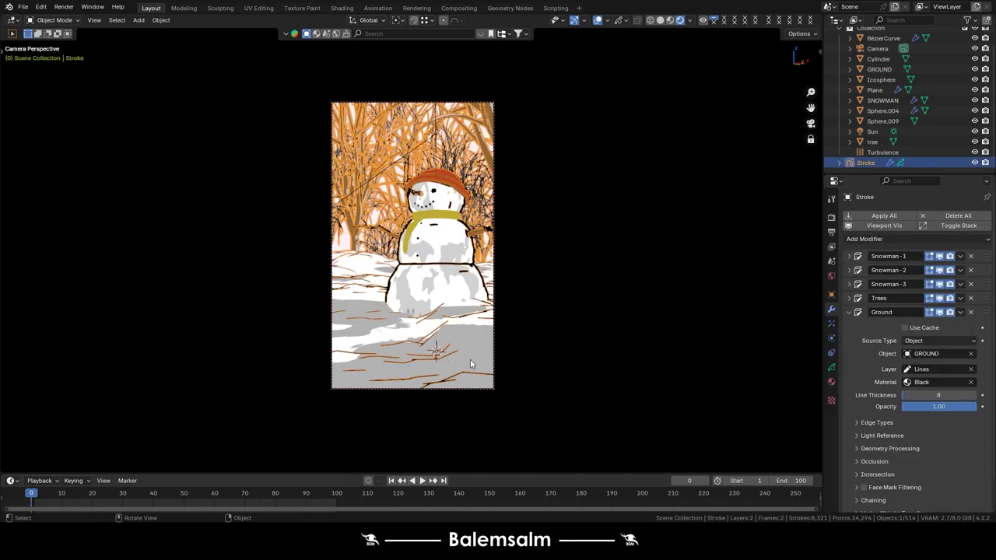
{"action": "left_click", "coordinate": [923, 397]}
{"action": "type", "text": "15"}
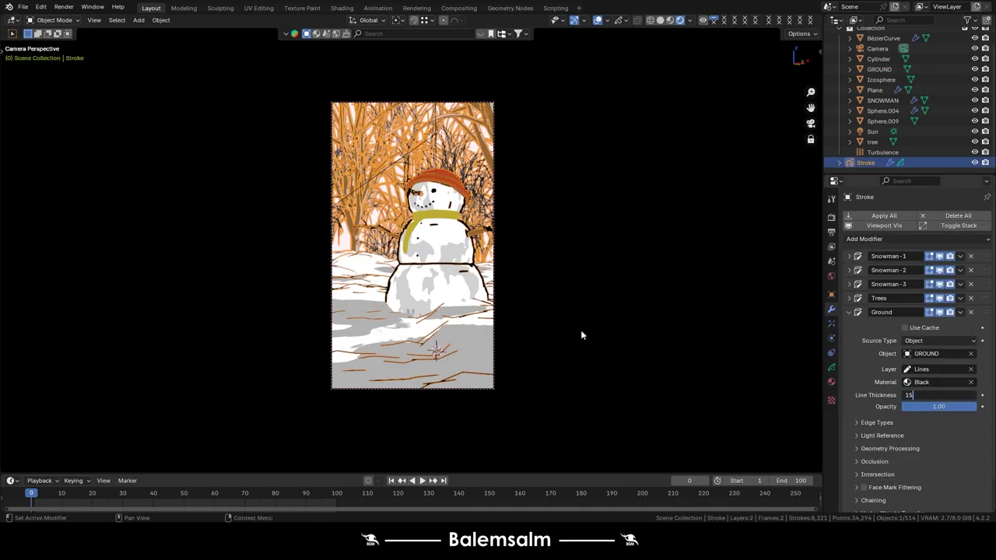
{"action": "key", "text": "Return"}
{"action": "left_click", "coordinate": [562, 341]}
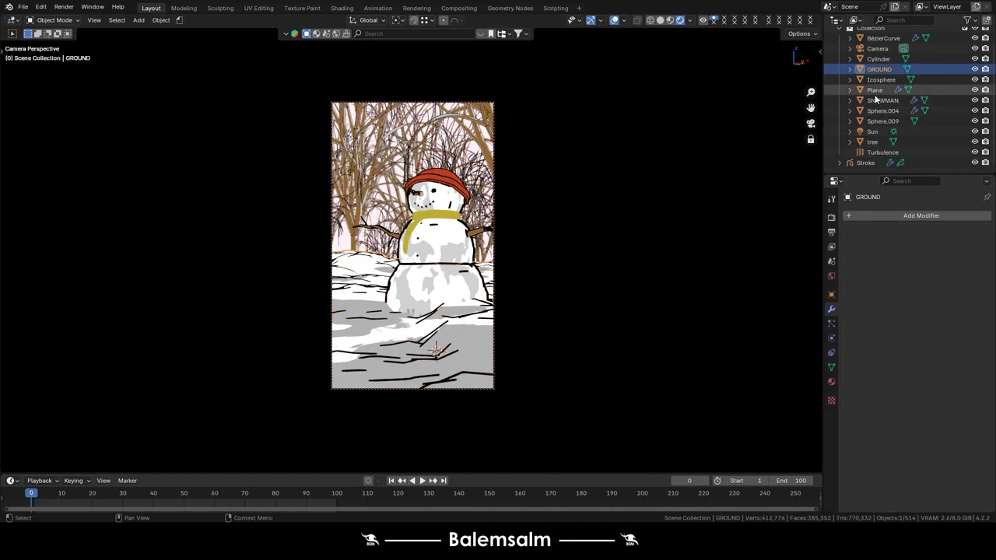
Leave camera view and zoom in and out around the scene.
{"action": "key", "text": "KP_0"}
{"action": "scroll", "coordinate": [447, 269], "scroll_direction": "up", "scroll_amount": 5}
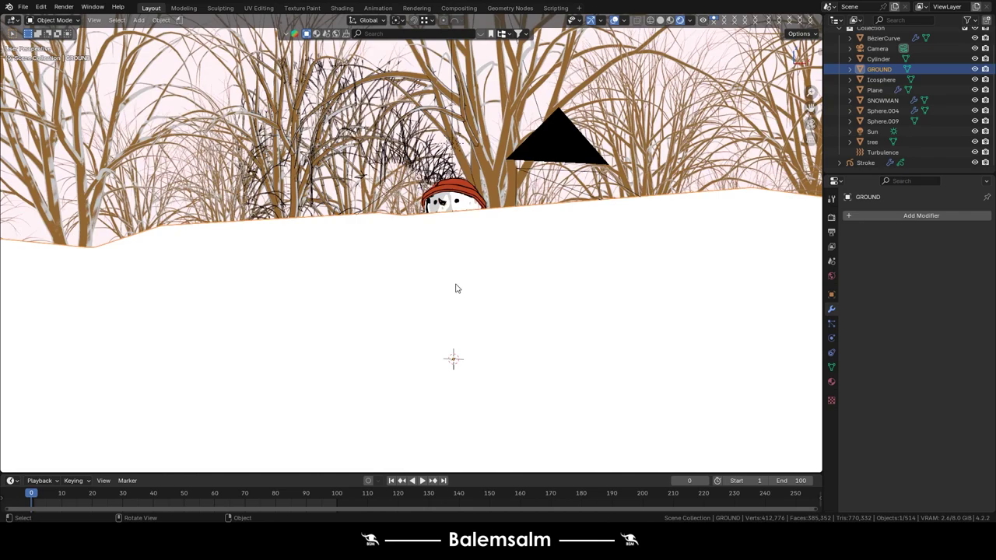
{"action": "scroll", "coordinate": [459, 296], "scroll_direction": "up", "scroll_amount": 4}
{"action": "scroll", "coordinate": [471, 313], "scroll_direction": "up", "scroll_amount": 2}
{"action": "scroll", "coordinate": [472, 310], "scroll_direction": "down", "scroll_amount": 5}
{"action": "scroll", "coordinate": [460, 338], "scroll_direction": "down", "scroll_amount": 5}
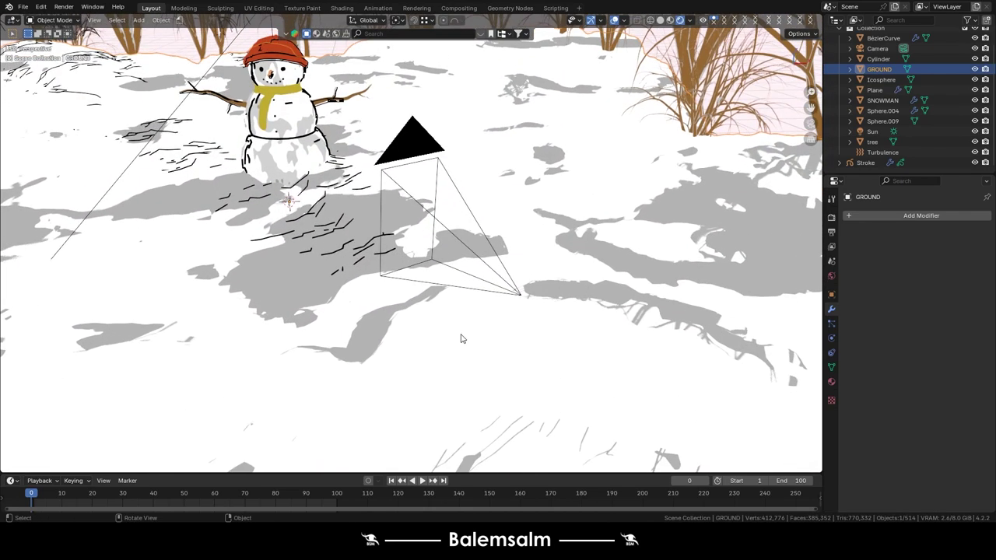
Rotate the scene camera around Z, then undo the rotation.
{"action": "left_click", "coordinate": [478, 288]}
{"action": "key", "text": "r"}
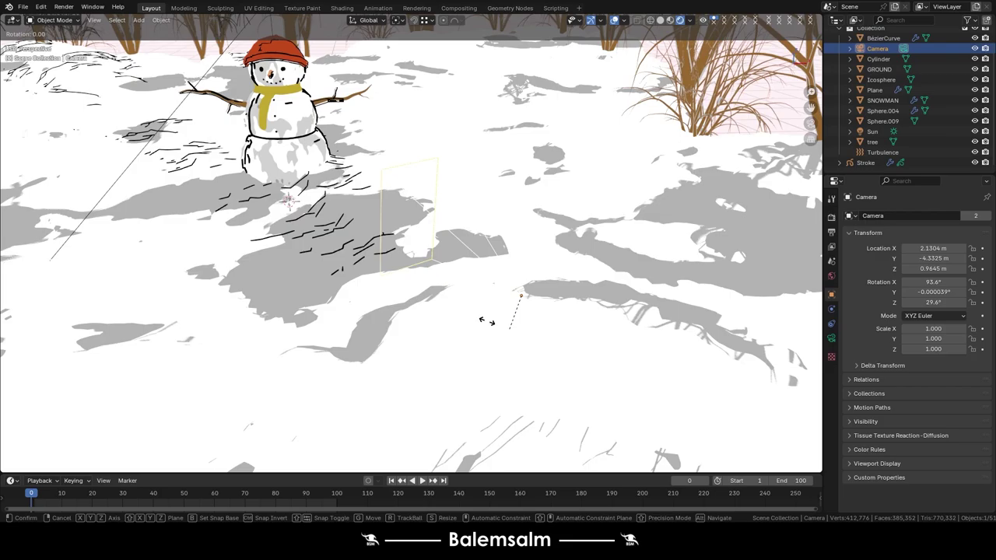
{"action": "key", "text": "z"}
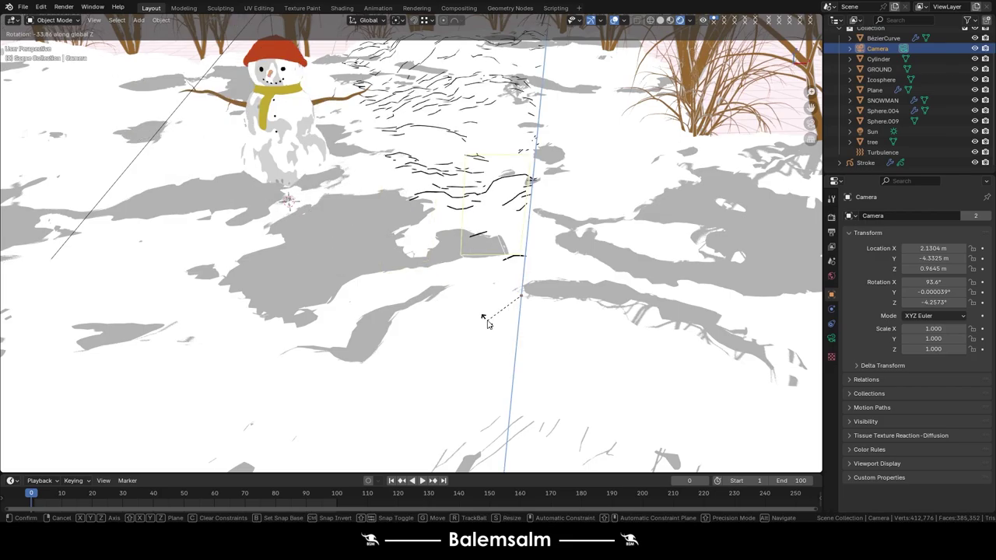
{"action": "left_click", "coordinate": [487, 323]}
{"action": "middle_click_drag", "start_coordinate": [480, 209], "coordinate": [636, 242]}
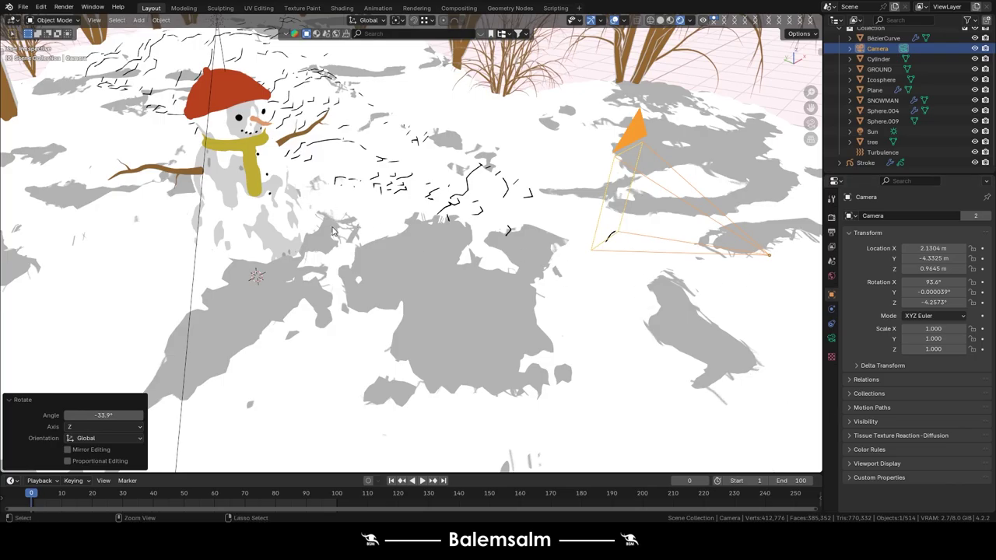
{"action": "key", "text": "ctrl+z"}
Orbit around the snowman, frame the scene, and show the Stroke object's modifier stack.
{"action": "middle_click_drag", "start_coordinate": [412, 222], "coordinate": [276, 263]}
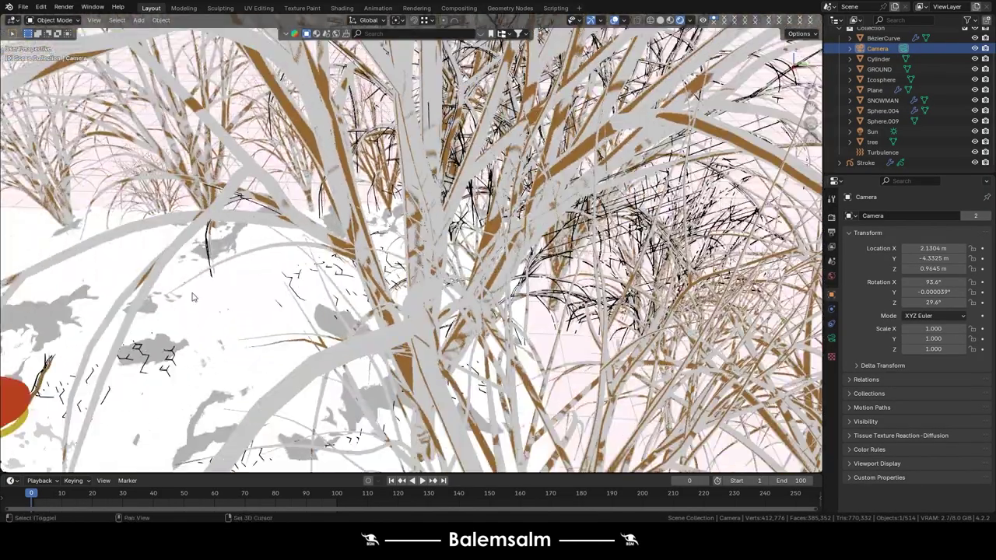
{"action": "mouse_move", "coordinate": [276, 262]}
{"action": "middle_mouse_down"}
{"action": "mouse_move", "coordinate": [529, 233]}
{"action": "mouse_move", "coordinate": [620, 271]}
{"action": "middle_mouse_up"}
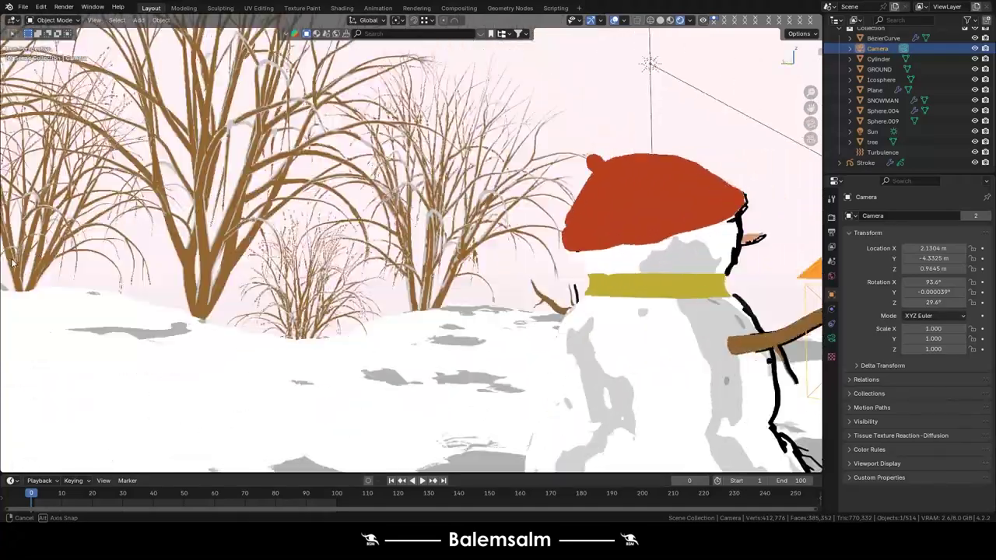
{"action": "middle_click_drag", "start_coordinate": [621, 271], "coordinate": [707, 285]}
{"action": "scroll", "coordinate": [694, 285], "scroll_direction": "down", "scroll_amount": 5}
{"action": "key", "text": "Home"}
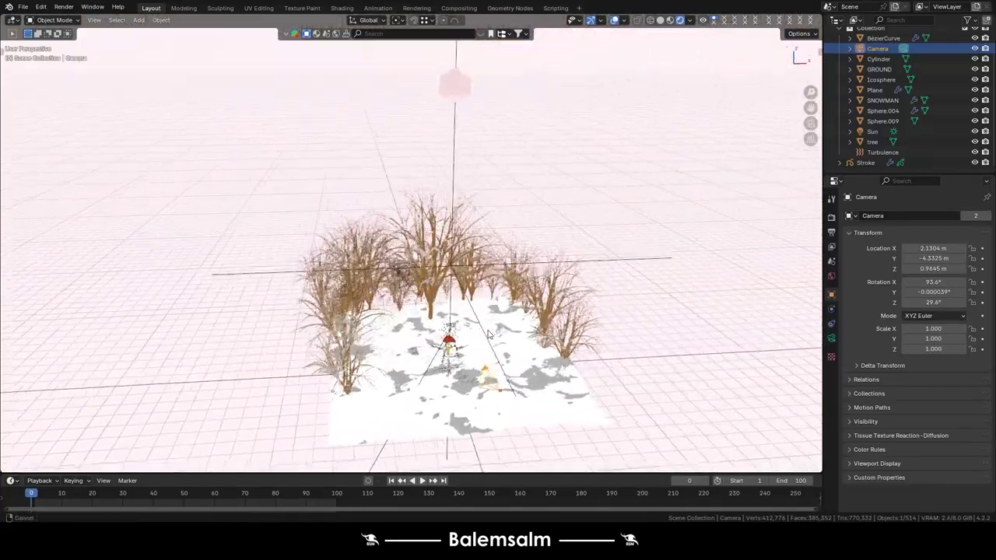
{"action": "left_click", "coordinate": [442, 360]}
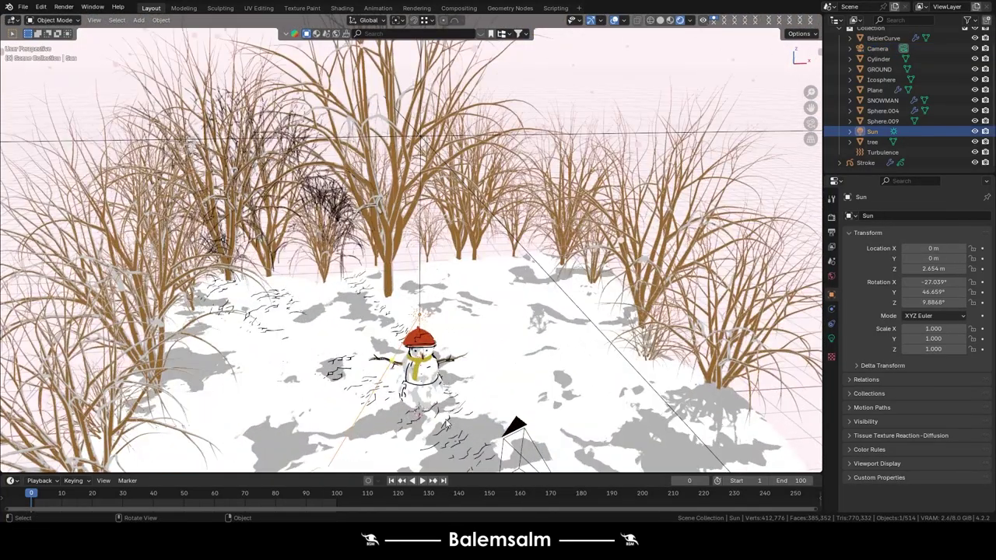
{"action": "left_click", "coordinate": [866, 162]}
{"action": "left_click", "coordinate": [831, 309]}
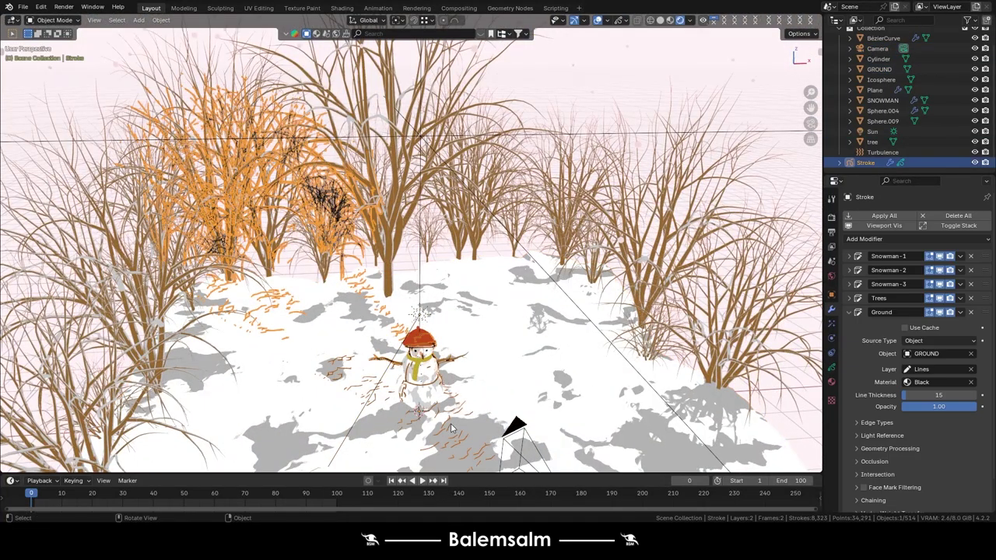
Duplicate the Ground Line Art modifier and rename the copy Snow.
{"action": "left_click", "coordinate": [848, 312]}
{"action": "left_click", "coordinate": [960, 312]}
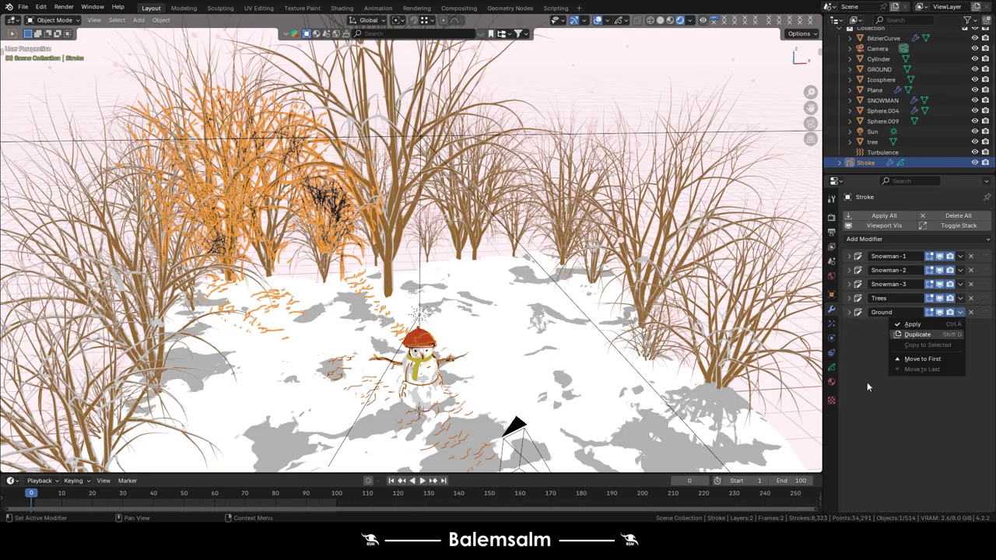
{"action": "key", "text": "shift+d"}
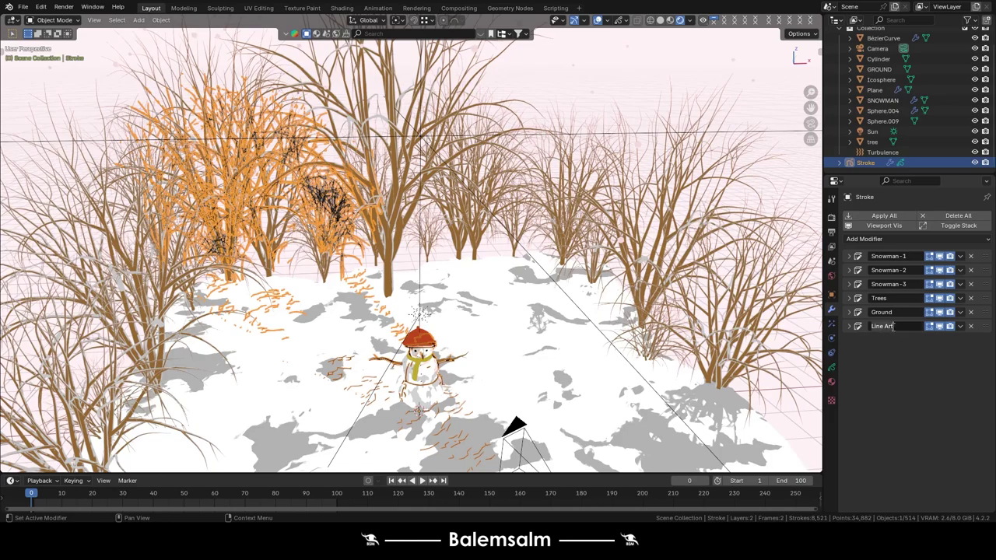
{"action": "double_click", "coordinate": [892, 327]}
{"action": "type", "text": "Snow"}
Clear GROUND from the Snow modifier's object and start picking Icosphere instead.
{"action": "left_click", "coordinate": [961, 326]}
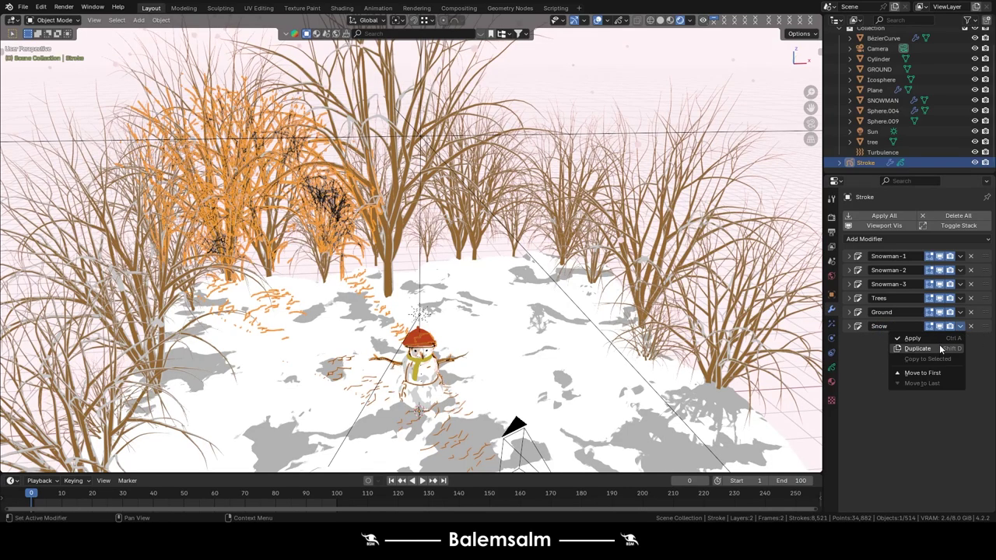
{"action": "left_click", "coordinate": [977, 327]}
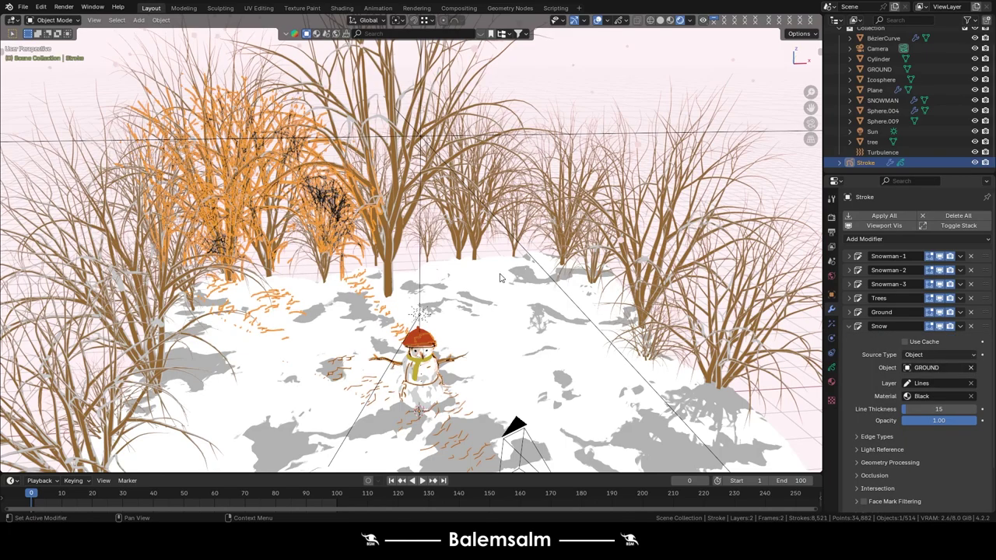
{"action": "key", "text": "ctrl+z"}
{"action": "scroll", "coordinate": [486, 166], "scroll_direction": "down", "scroll_amount": 5}
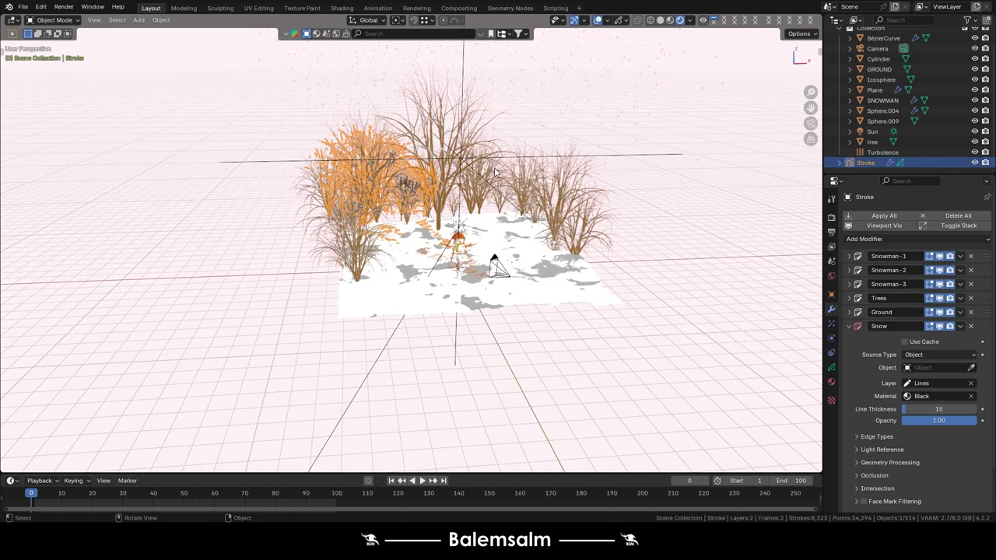
{"action": "middle_click_drag", "start_coordinate": [485, 167], "coordinate": [476, 104]}
{"action": "scroll", "coordinate": [476, 105], "scroll_direction": "up", "scroll_amount": 5}
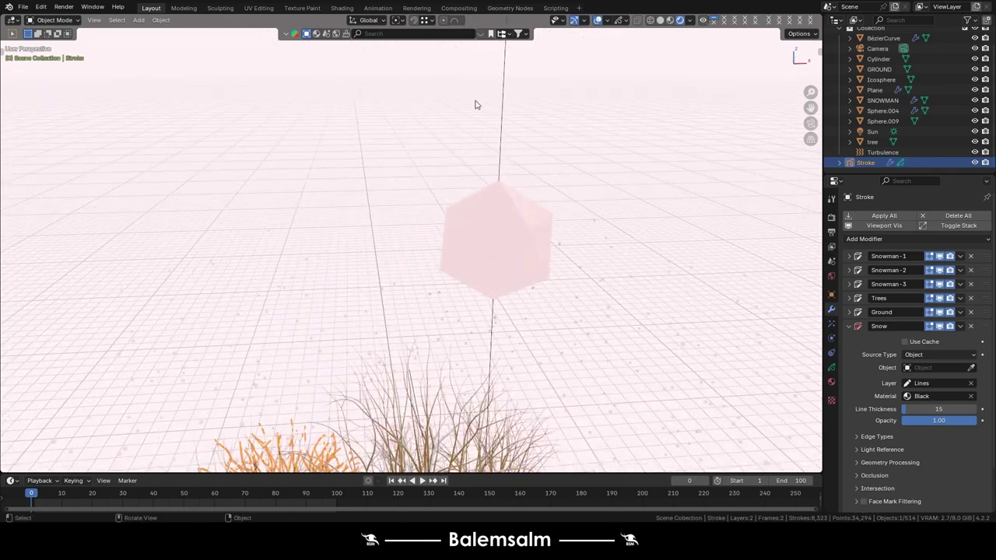
{"action": "left_click", "coordinate": [971, 367]}
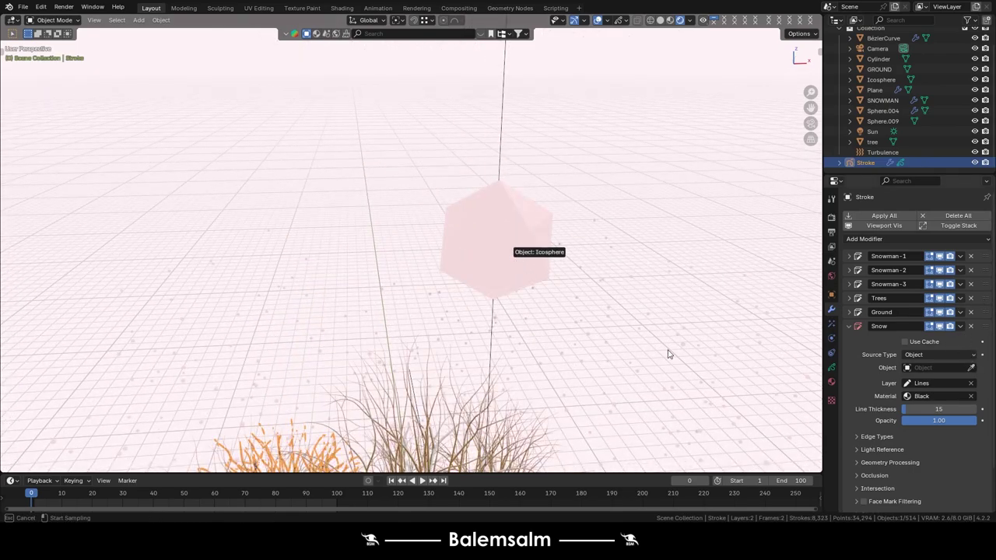
Pick Icosphere as Snow's source and play the animation to inspect the snow strokes.
{"action": "left_click", "coordinate": [556, 284]}
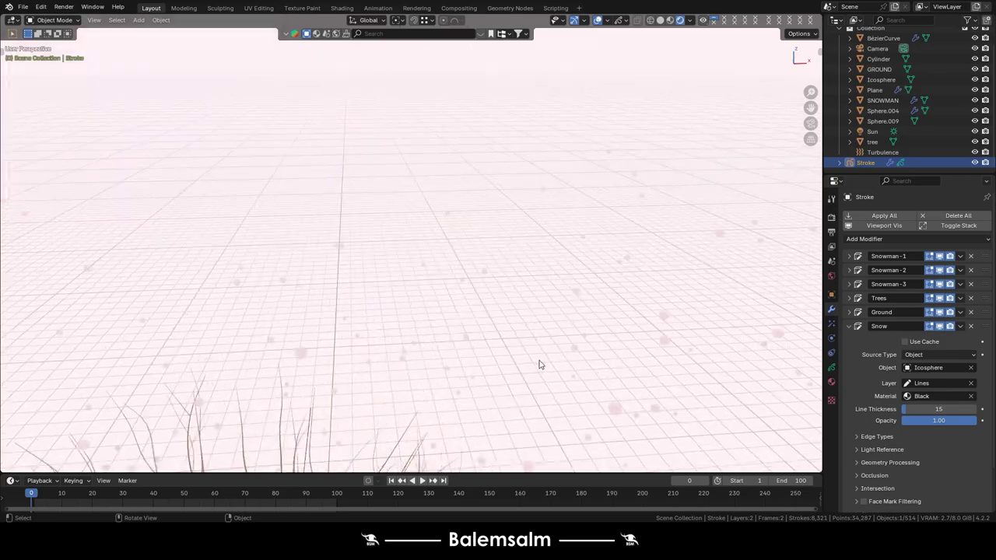
{"action": "mouse_move", "coordinate": [538, 363]}
{"action": "middle_mouse_down"}
{"action": "mouse_move", "coordinate": [446, 348]}
{"action": "mouse_move", "coordinate": [425, 329]}
{"action": "mouse_move", "coordinate": [371, 371]}
{"action": "mouse_move", "coordinate": [576, 85]}
{"action": "mouse_move", "coordinate": [394, 351]}
{"action": "mouse_move", "coordinate": [321, 232]}
{"action": "mouse_move", "coordinate": [311, 327]}
{"action": "middle_mouse_up"}
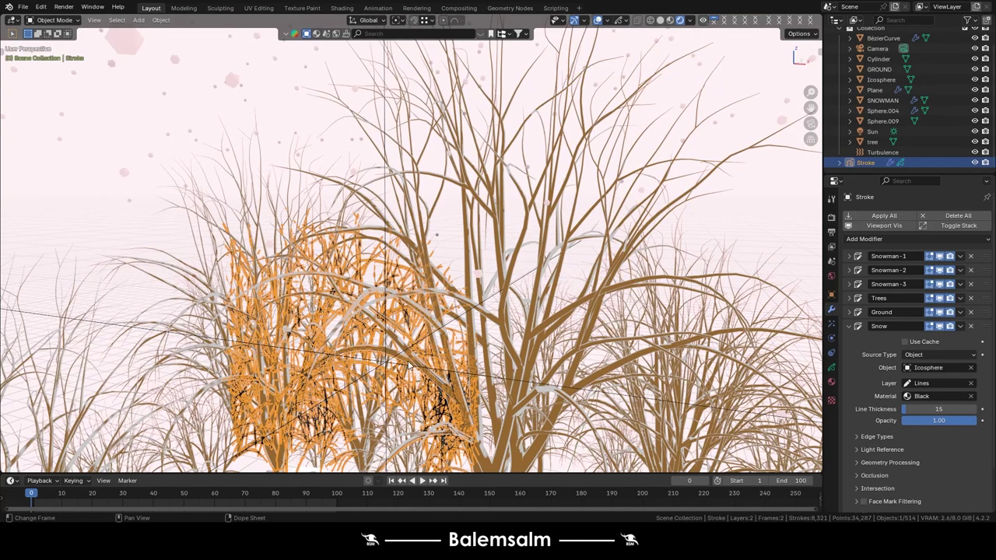
{"action": "key", "text": "space"}
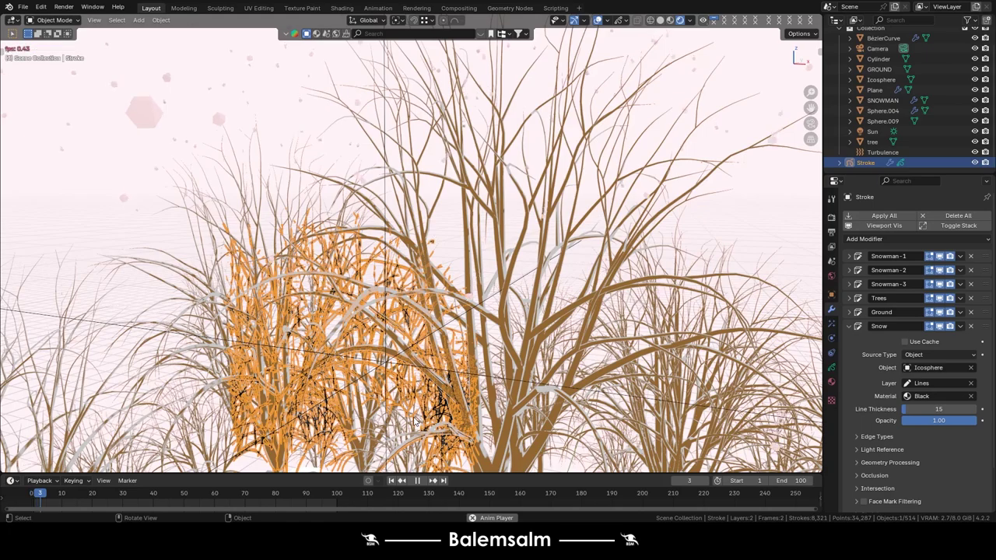
{"action": "key", "text": "space"}
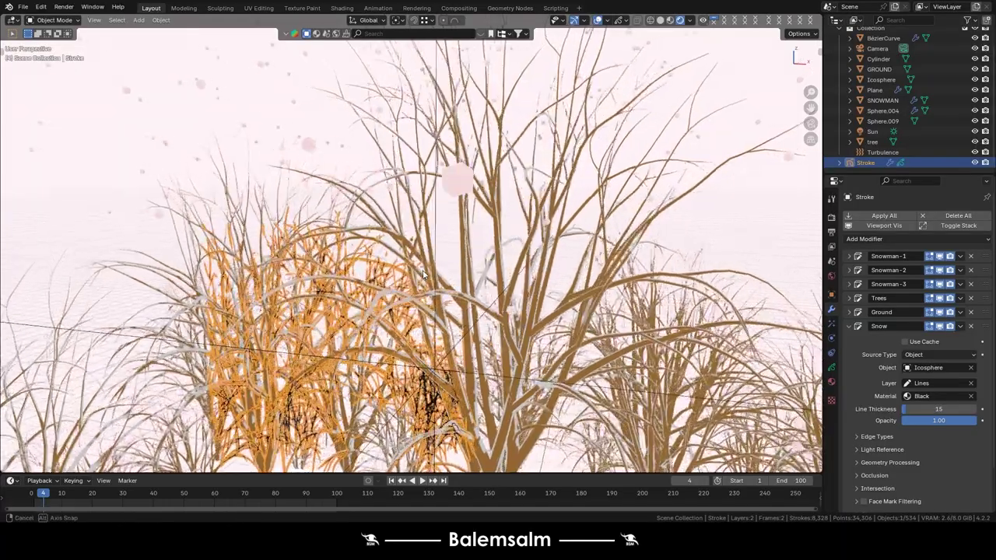
{"action": "mouse_move", "coordinate": [432, 255]}
{"action": "middle_mouse_down"}
{"action": "mouse_move", "coordinate": [455, 245]}
{"action": "mouse_move", "coordinate": [454, 233]}
{"action": "middle_mouse_up"}
{"action": "scroll", "coordinate": [455, 244], "scroll_direction": "up", "scroll_amount": 5}
{"action": "scroll", "coordinate": [454, 244], "scroll_direction": "up", "scroll_amount": 5}
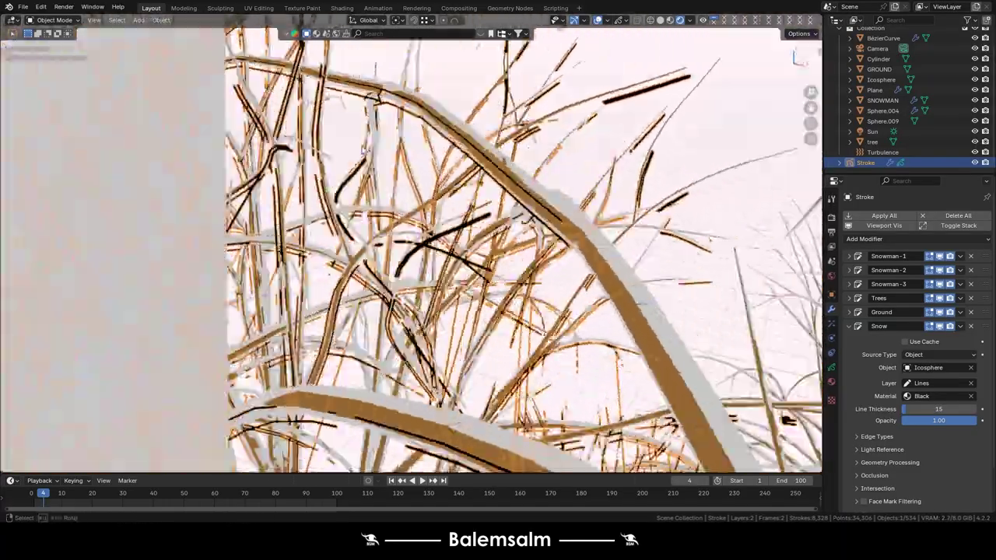
{"action": "scroll", "coordinate": [653, 257], "scroll_direction": "down", "scroll_amount": 8}
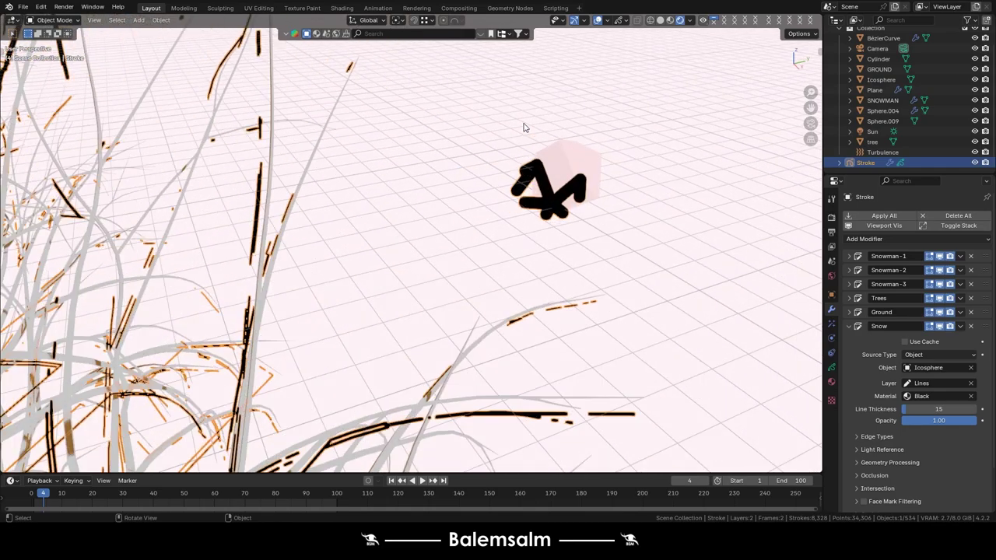
{"action": "scroll", "coordinate": [523, 127], "scroll_direction": "up", "scroll_amount": 5}
{"action": "mouse_move", "coordinate": [545, 156]}
{"action": "middle_mouse_down"}
{"action": "mouse_move", "coordinate": [617, 164]}
{"action": "mouse_move", "coordinate": [591, 194]}
{"action": "middle_mouse_up"}
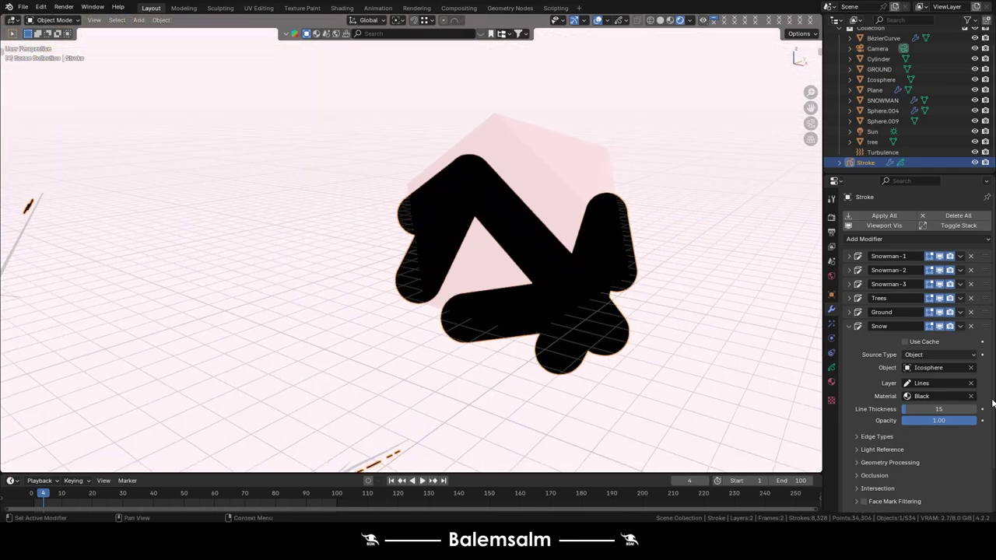
Try Snow line thickness 1, settle on 2, collapse the modifier and deselect Stroke.
{"action": "left_click", "coordinate": [951, 406]}
{"action": "type", "text": "1"}
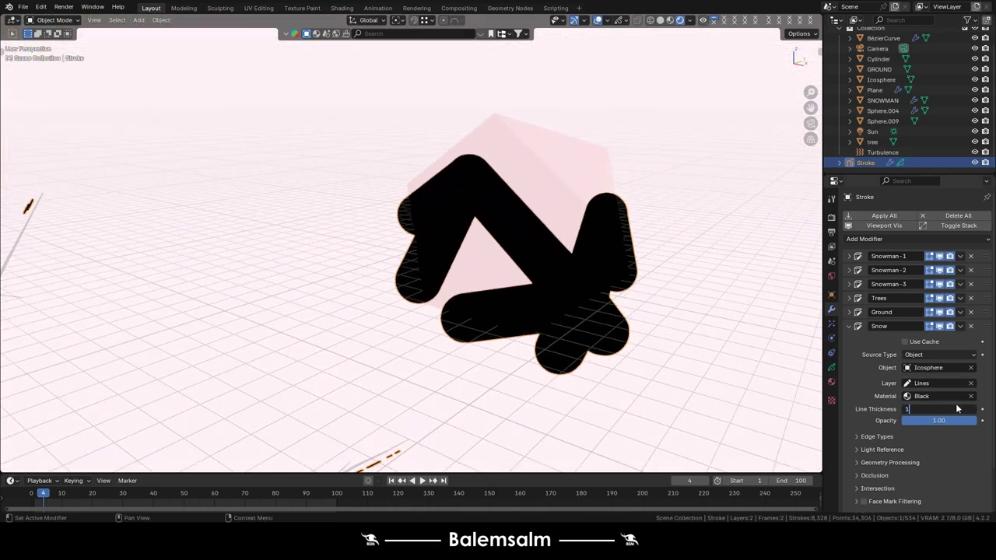
{"action": "key", "text": "Return"}
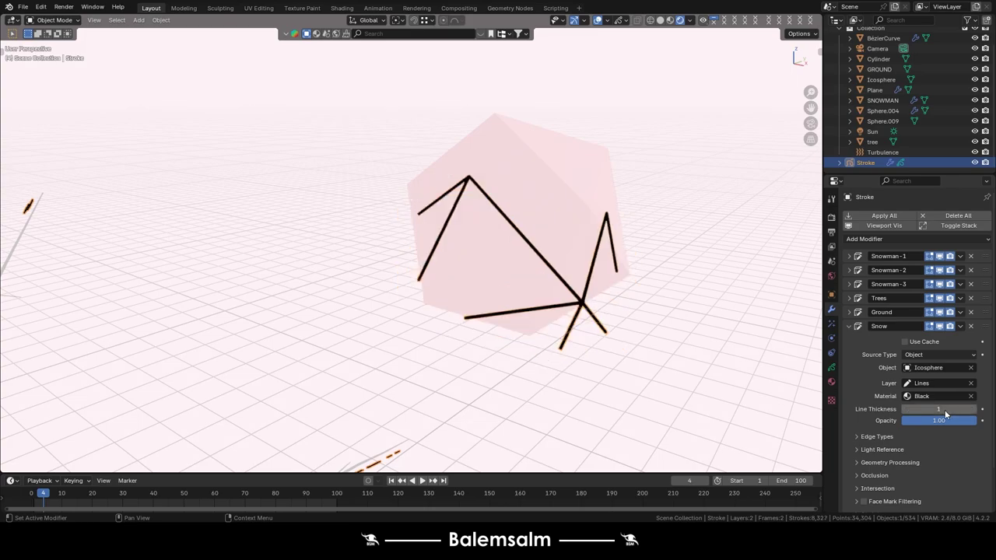
{"action": "left_click", "coordinate": [946, 410]}
{"action": "type", "text": "2"}
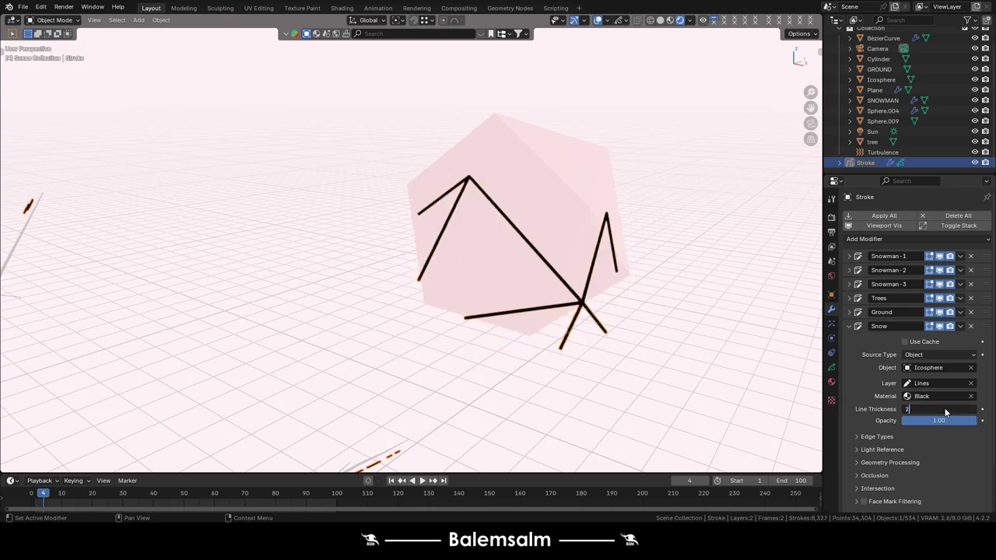
{"action": "key", "text": "Return"}
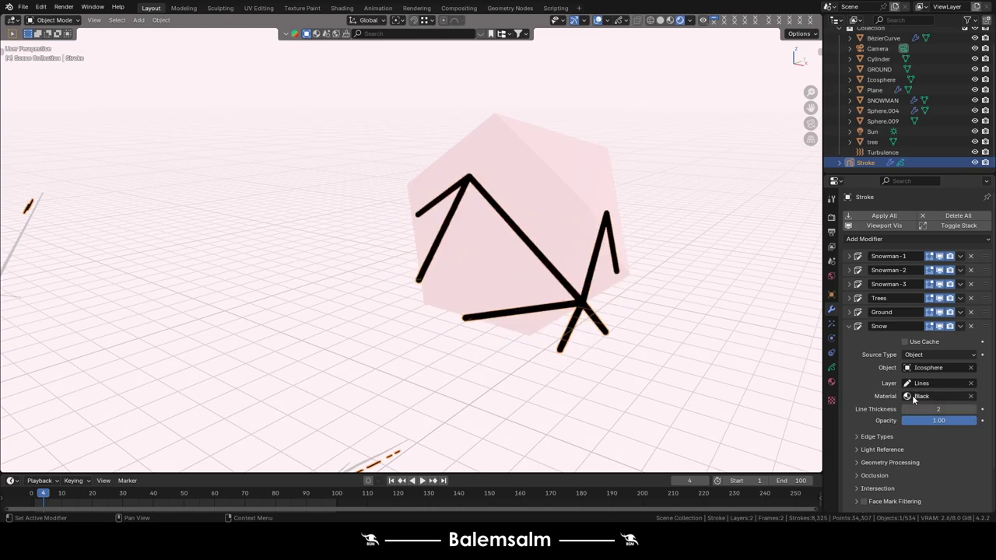
{"action": "left_click", "coordinate": [922, 407]}
{"action": "key", "text": "Return"}
{"action": "left_click", "coordinate": [927, 410]}
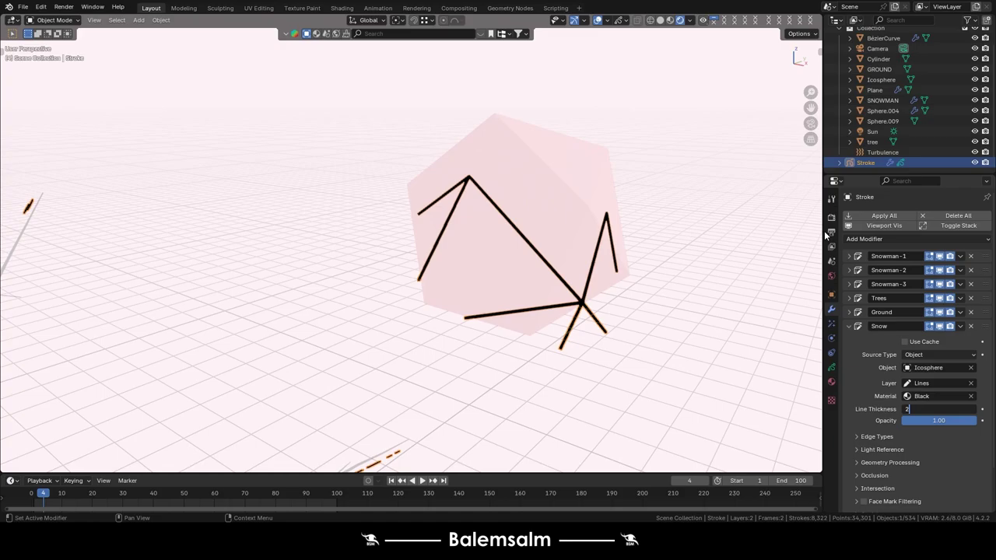
{"action": "key", "text": "Return"}
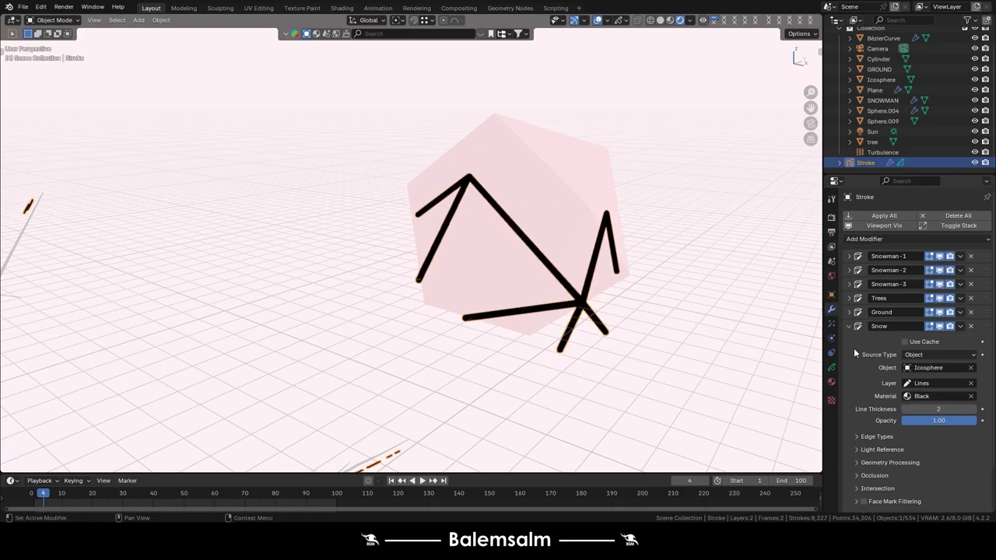
{"action": "left_click", "coordinate": [848, 326]}
{"action": "left_click", "coordinate": [662, 220]}
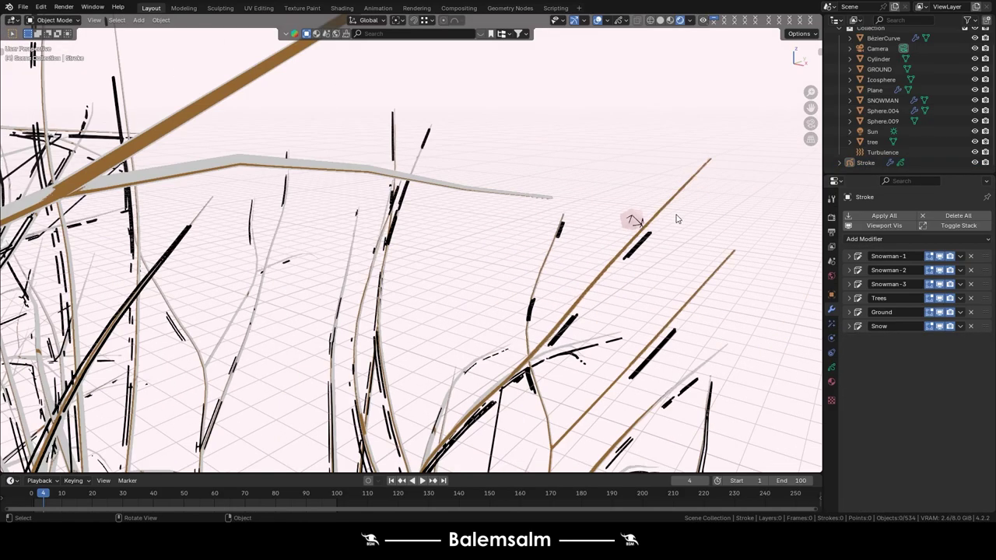
In camera view, select GROUND, rewind to frame 1 and start playback.
{"action": "key", "text": "KP_0"}
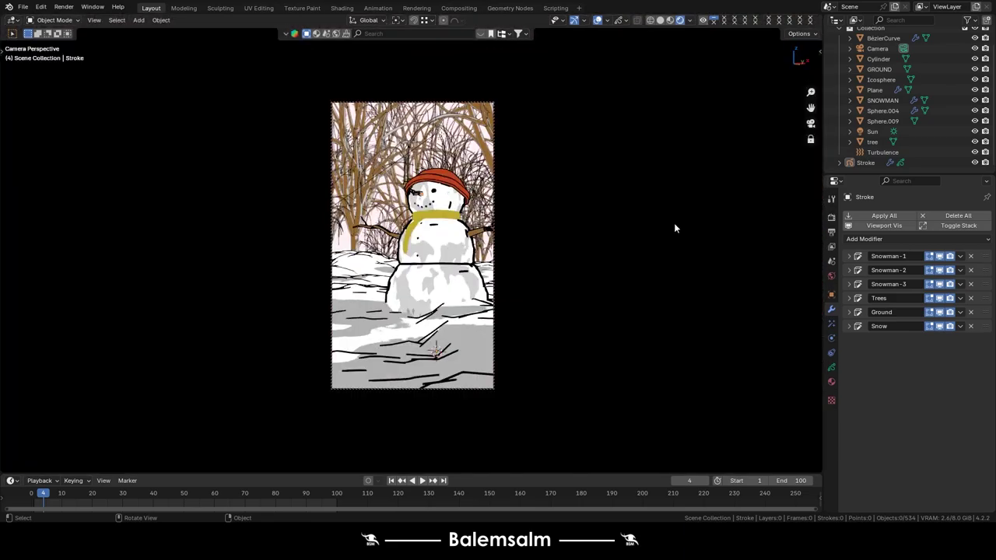
{"action": "left_click", "coordinate": [570, 337]}
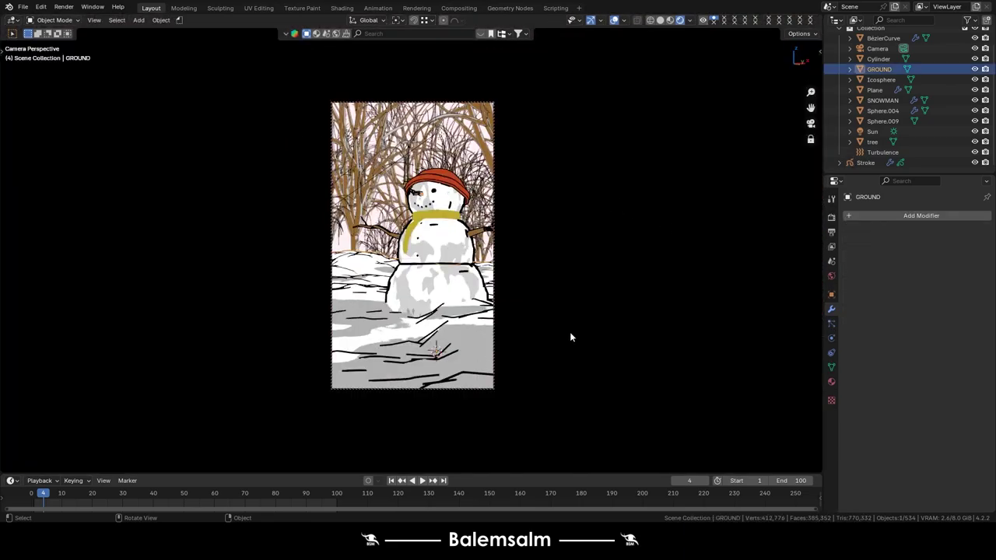
{"action": "left_click", "coordinate": [35, 493]}
{"action": "key", "text": "space"}
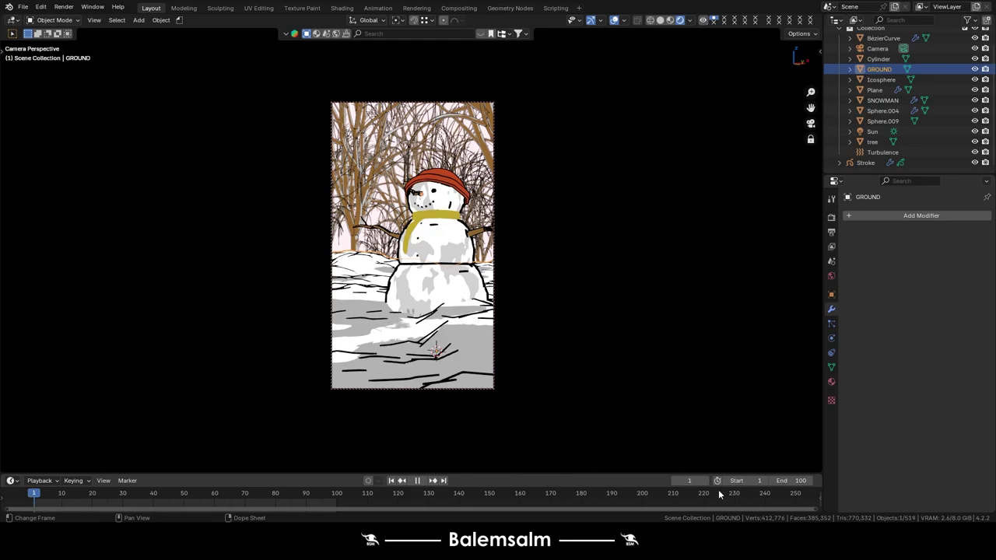
Set the timeline End frame to 200 and orbit out to an overview.
{"action": "left_click", "coordinate": [793, 481]}
{"action": "type", "text": "2"}
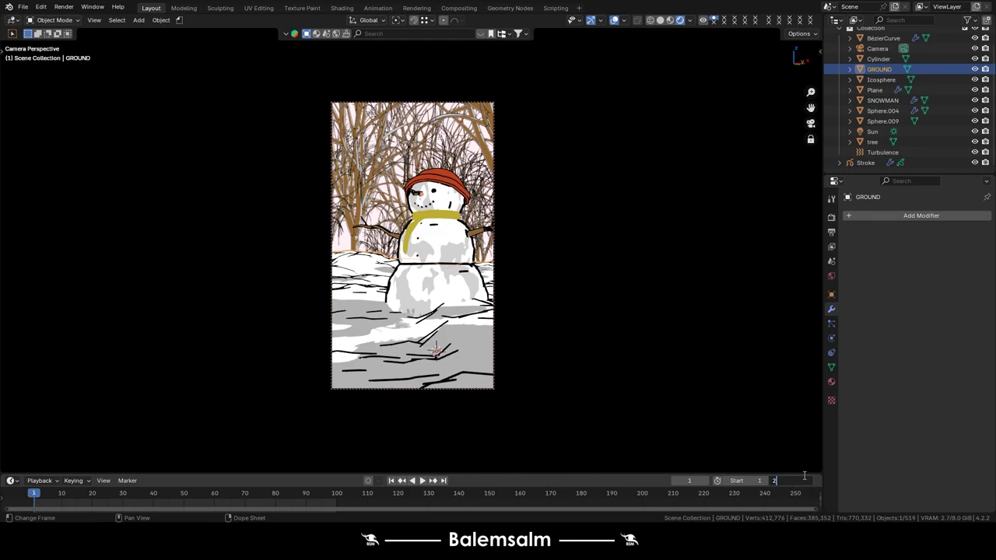
{"action": "type", "text": "00"}
{"action": "key", "text": "Return"}
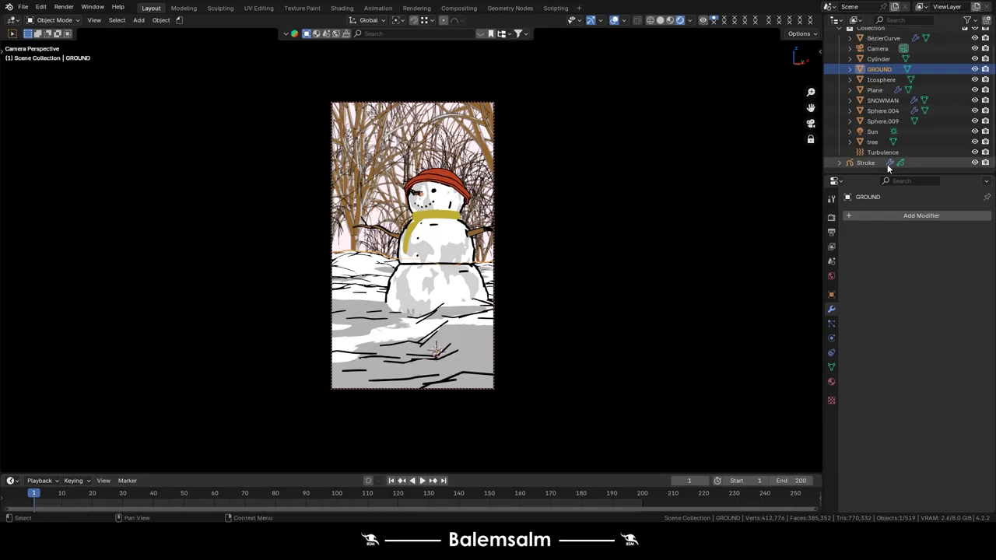
{"action": "scroll", "coordinate": [889, 163], "scroll_direction": "up", "scroll_amount": 2}
{"action": "middle_click_drag", "start_coordinate": [636, 187], "coordinate": [523, 121]}
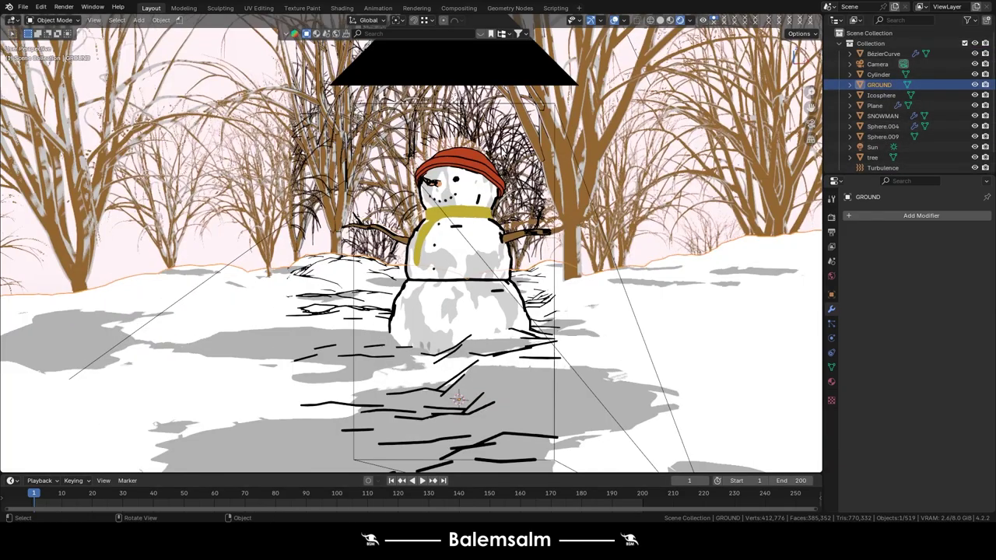
{"action": "scroll", "coordinate": [523, 120], "scroll_direction": "down", "scroll_amount": 3}
{"action": "scroll", "coordinate": [511, 130], "scroll_direction": "up", "scroll_amount": 4}
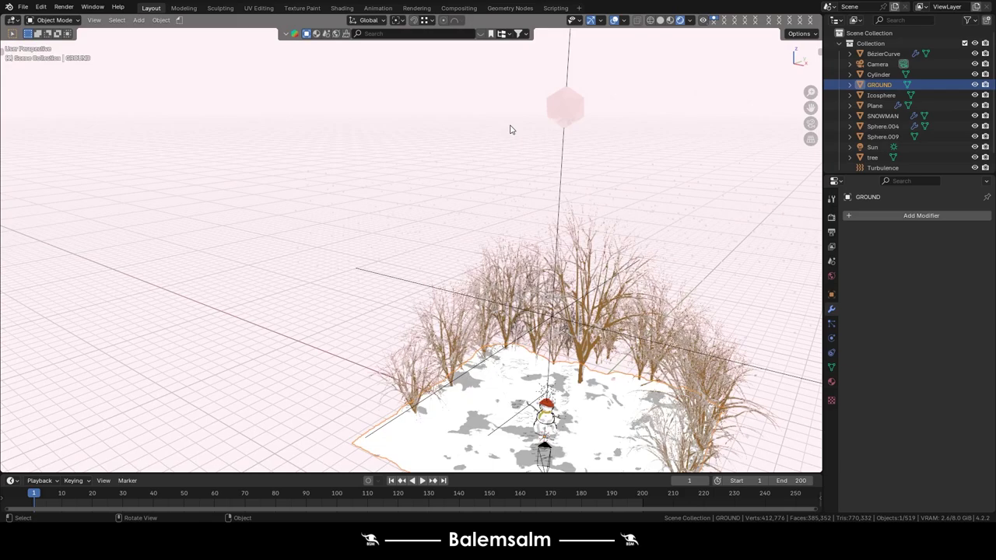
{"action": "scroll", "coordinate": [476, 166], "scroll_direction": "up", "scroll_amount": 3}
Select the emitting Plane and review its SNOW particle physics and render settings.
{"action": "left_click", "coordinate": [489, 196]}
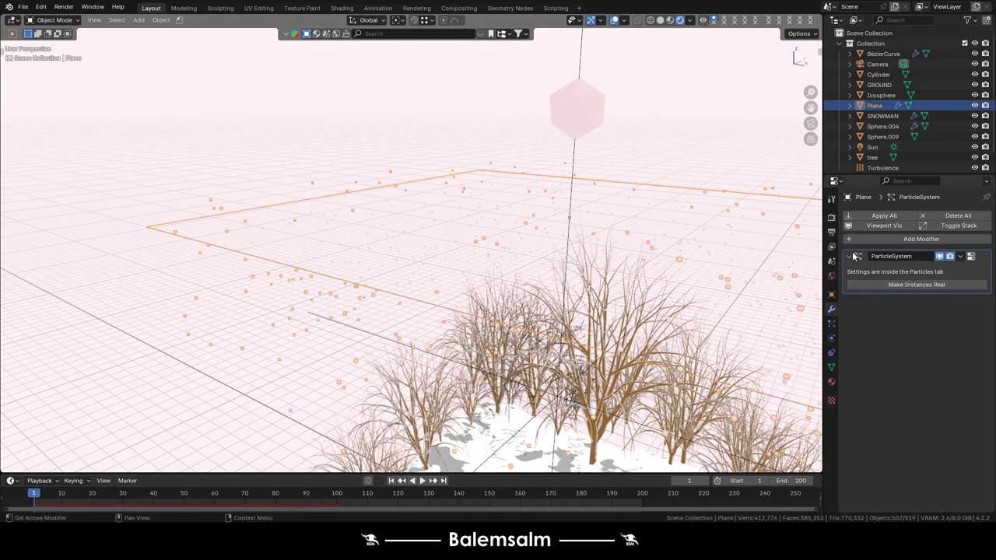
{"action": "left_click", "coordinate": [831, 323]}
{"action": "scroll", "coordinate": [981, 303], "scroll_direction": "down", "scroll_amount": 5}
{"action": "scroll", "coordinate": [956, 326], "scroll_direction": "down", "scroll_amount": 5}
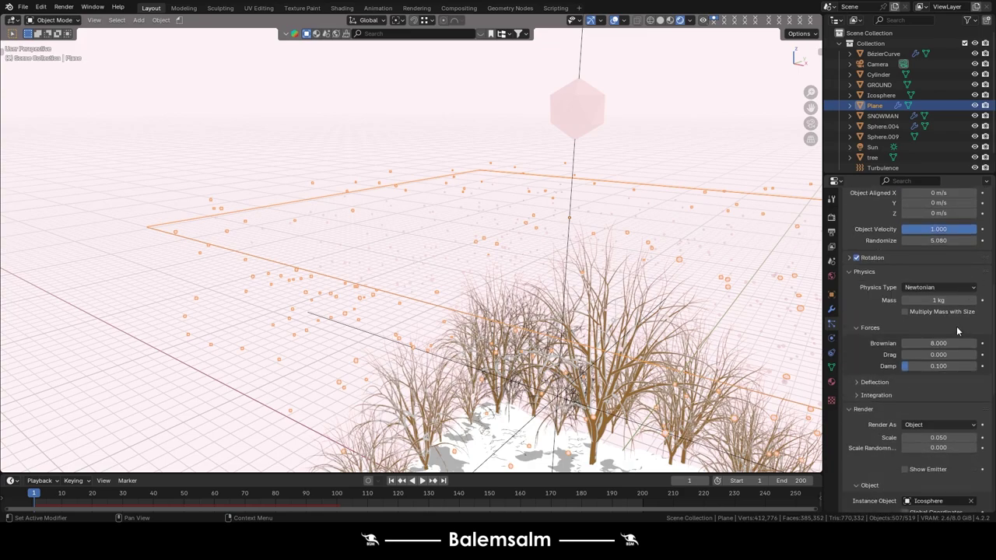
{"action": "scroll", "coordinate": [940, 315], "scroll_direction": "down", "scroll_amount": 5}
{"action": "scroll", "coordinate": [921, 285], "scroll_direction": "up", "scroll_amount": 1}
{"action": "scroll", "coordinate": [869, 260], "scroll_direction": "down", "scroll_amount": 2}
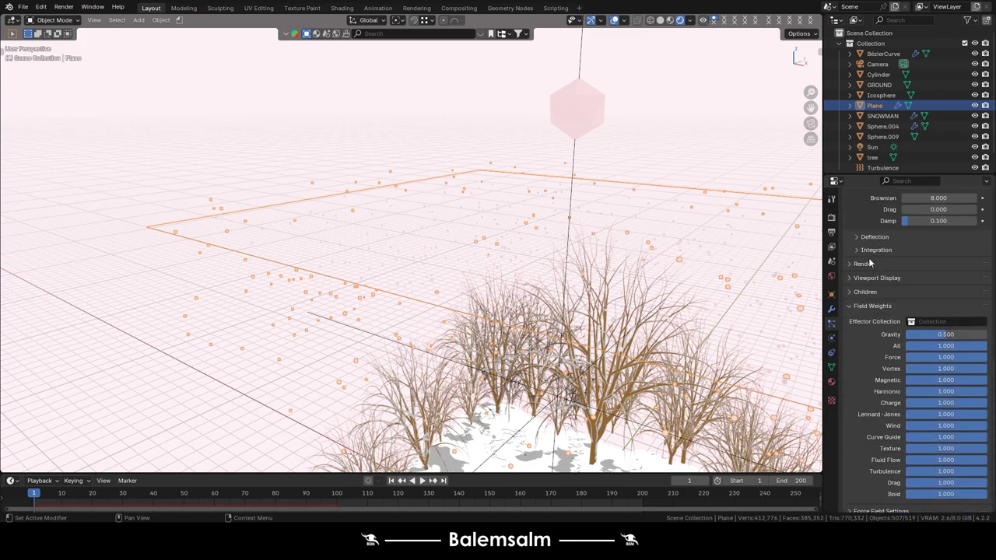
{"action": "scroll", "coordinate": [868, 260], "scroll_direction": "up", "scroll_amount": 2}
{"action": "left_click", "coordinate": [891, 403]}
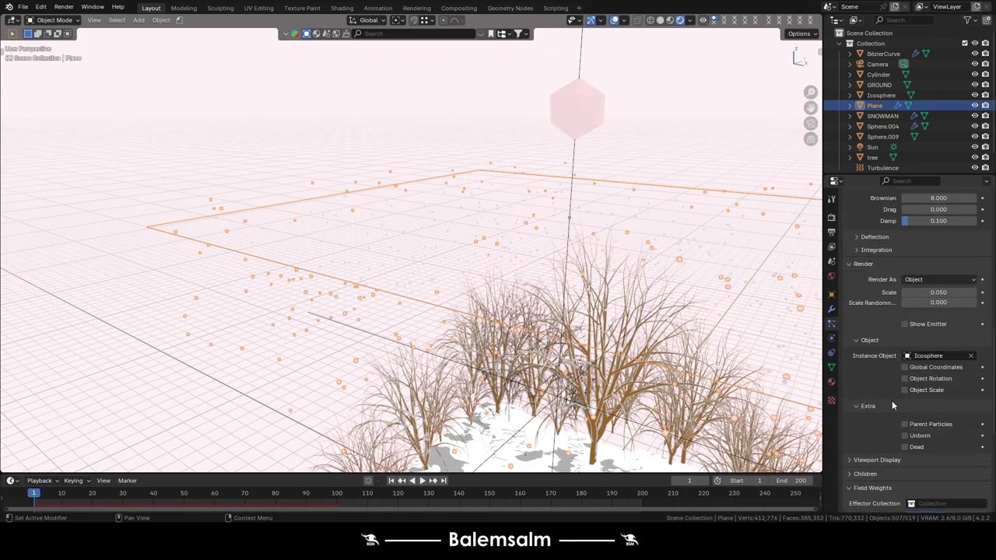
{"action": "left_click", "coordinate": [892, 403]}
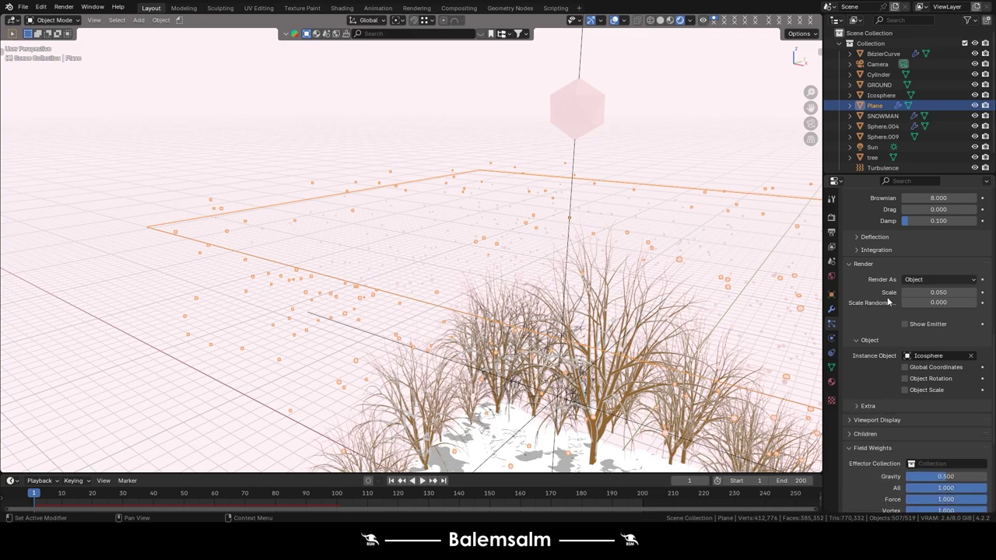
Expand the particle Cache panel and Bake All Dynamics for the snow.
{"action": "scroll", "coordinate": [923, 354], "scroll_direction": "up", "scroll_amount": 1}
{"action": "scroll", "coordinate": [924, 356], "scroll_direction": "up", "scroll_amount": 2}
{"action": "scroll", "coordinate": [911, 373], "scroll_direction": "up", "scroll_amount": 2}
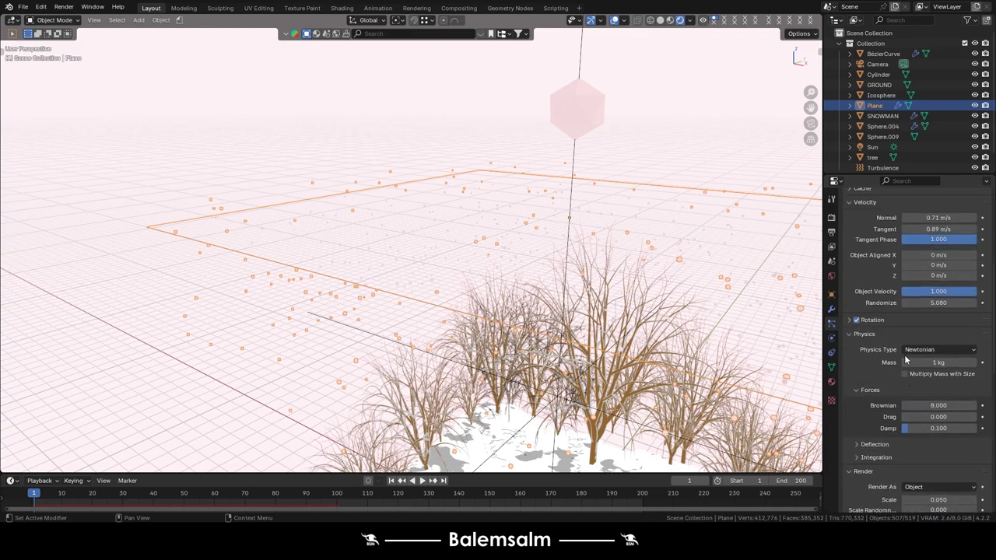
{"action": "scroll", "coordinate": [903, 382], "scroll_direction": "up", "scroll_amount": 2}
{"action": "scroll", "coordinate": [894, 389], "scroll_direction": "up", "scroll_amount": 2}
{"action": "scroll", "coordinate": [891, 385], "scroll_direction": "up", "scroll_amount": 1}
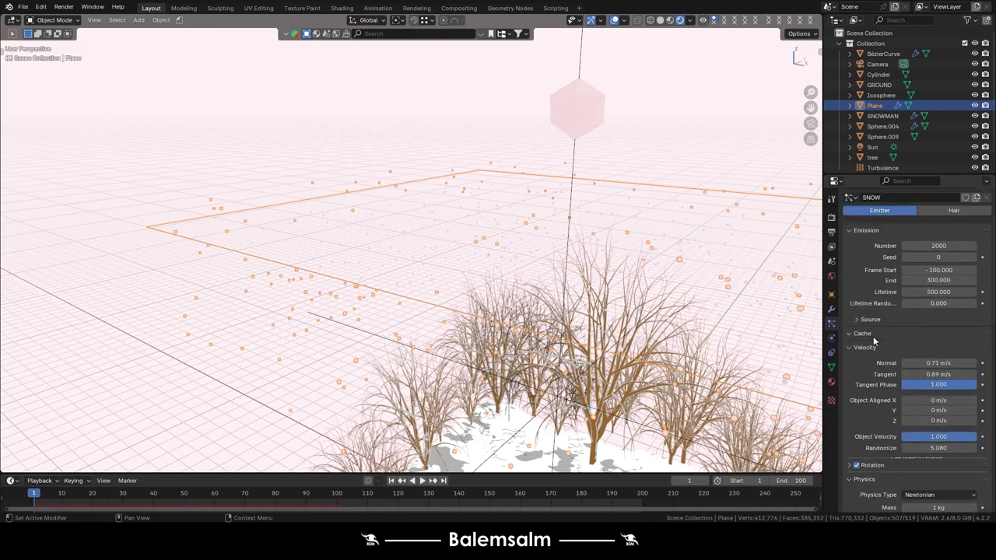
{"action": "left_click", "coordinate": [873, 333]}
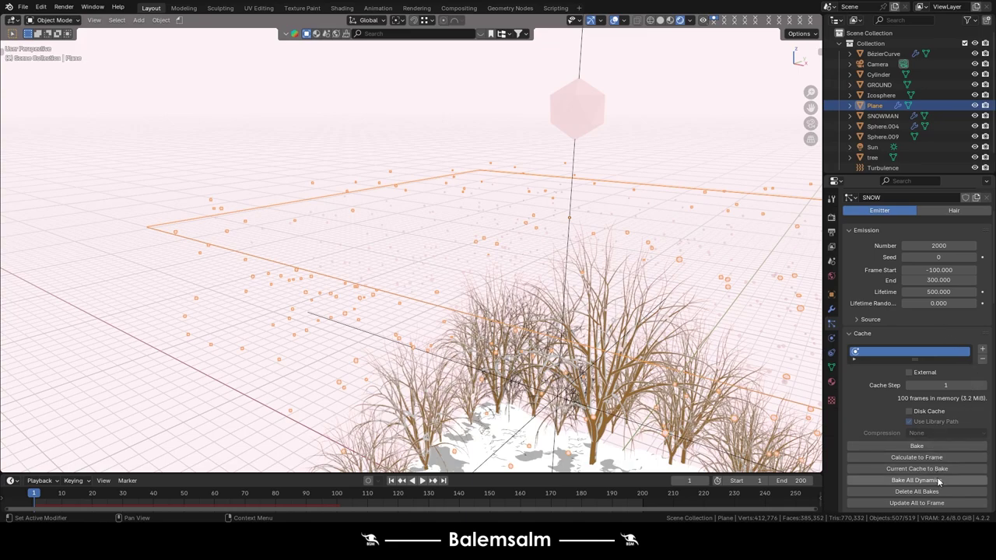
{"action": "scroll", "coordinate": [937, 477], "scroll_direction": "down", "scroll_amount": 1}
{"action": "left_click", "coordinate": [939, 440]}
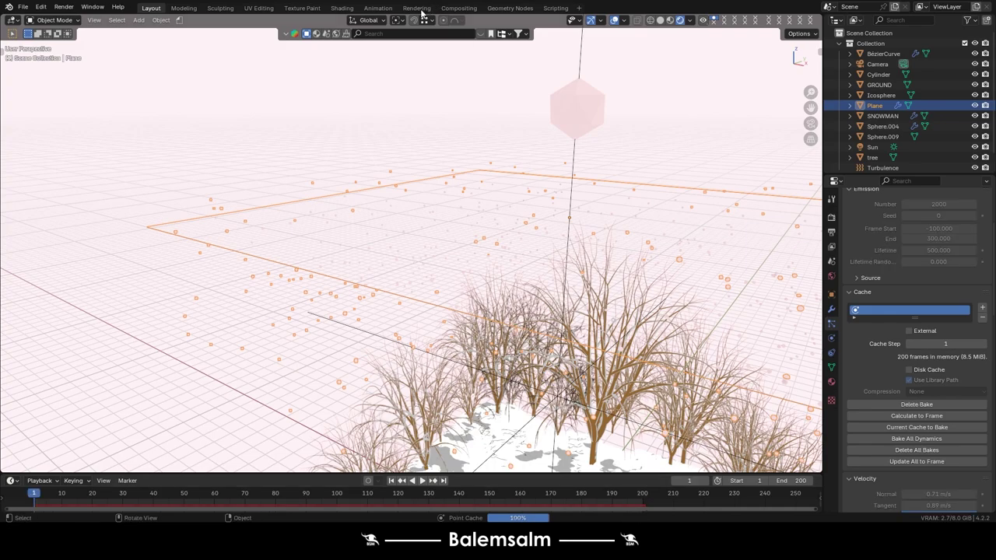
Play back the baked snowfall, deselect the Plane, and enter 0 as the current frame.
{"action": "middle_click_drag", "start_coordinate": [420, 215], "coordinate": [413, 218]}
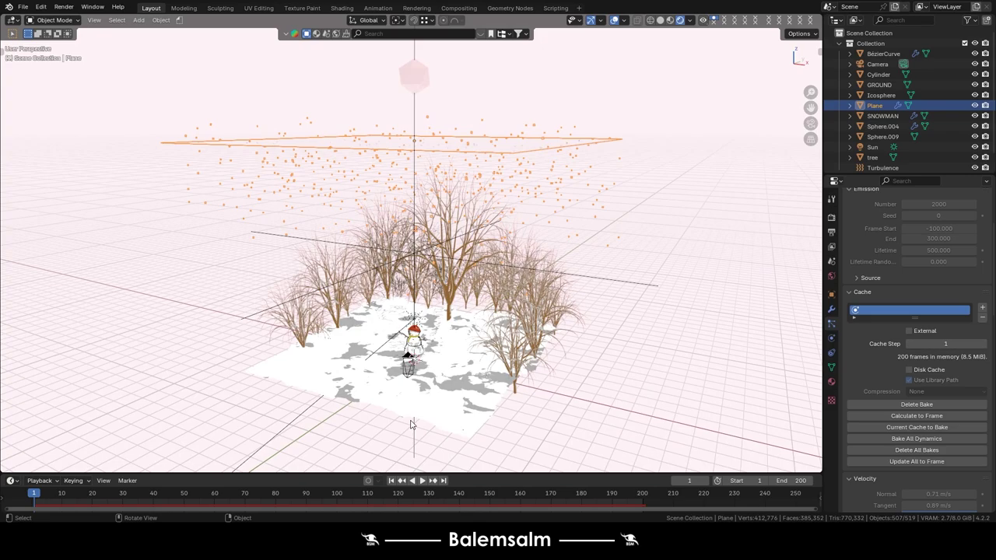
{"action": "key", "text": "space"}
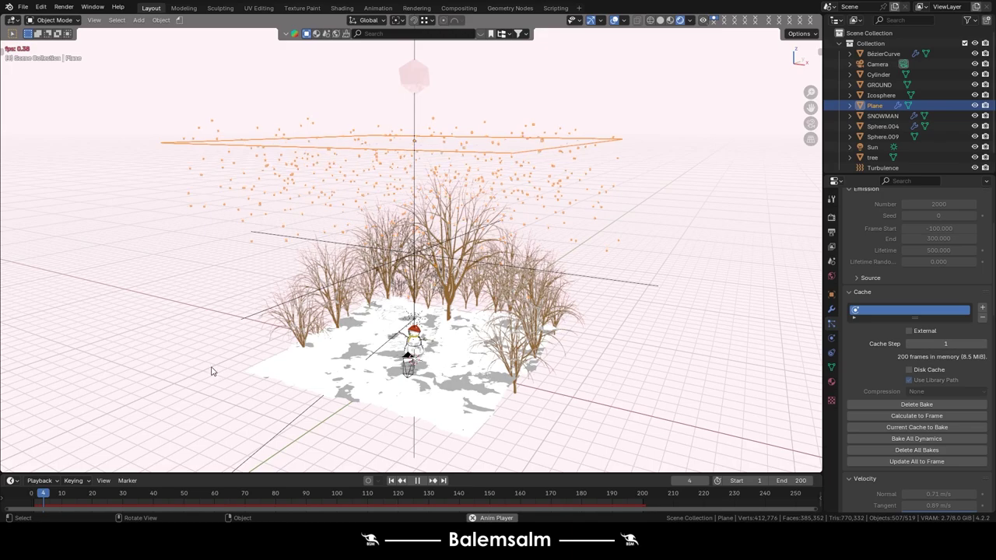
{"action": "key", "text": "alt+a"}
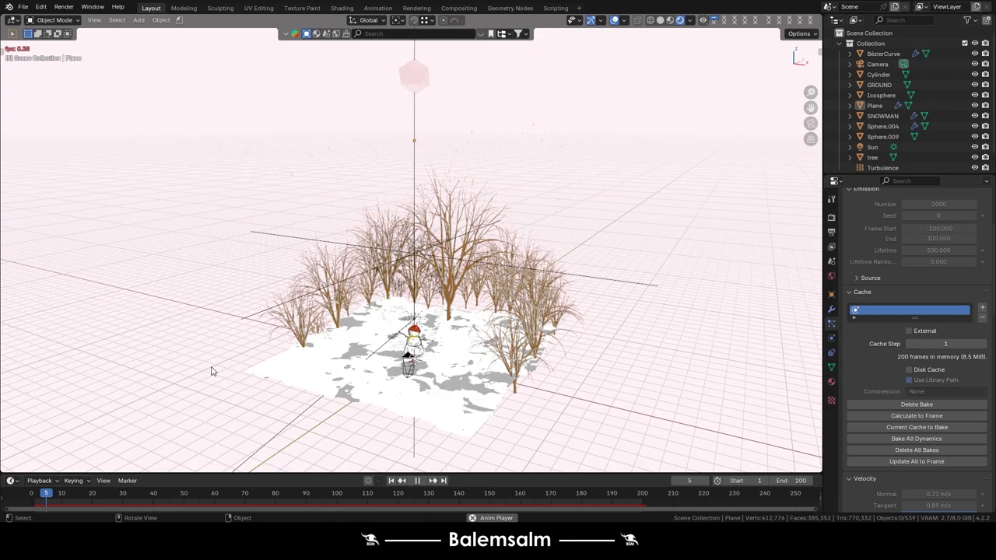
{"action": "key", "text": "space"}
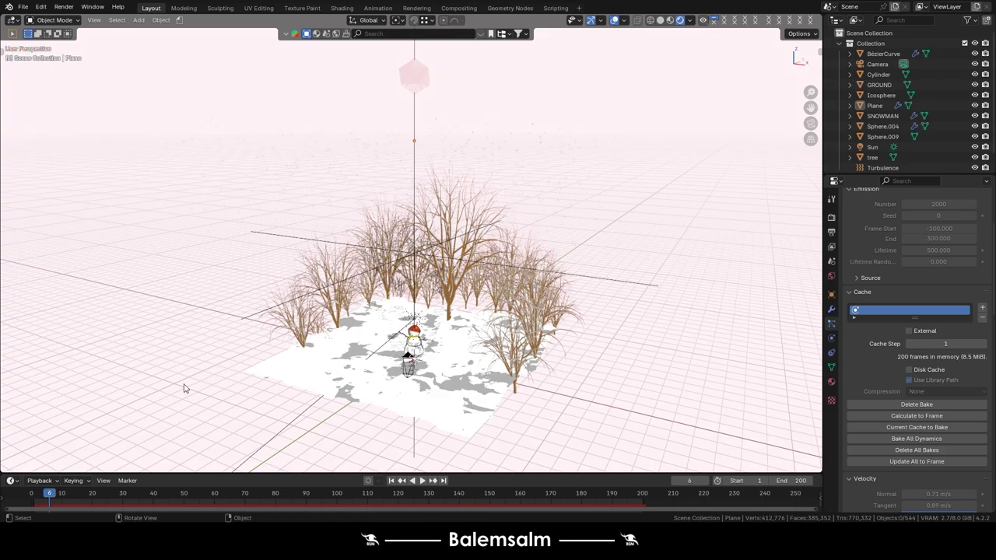
{"action": "left_click", "coordinate": [684, 481]}
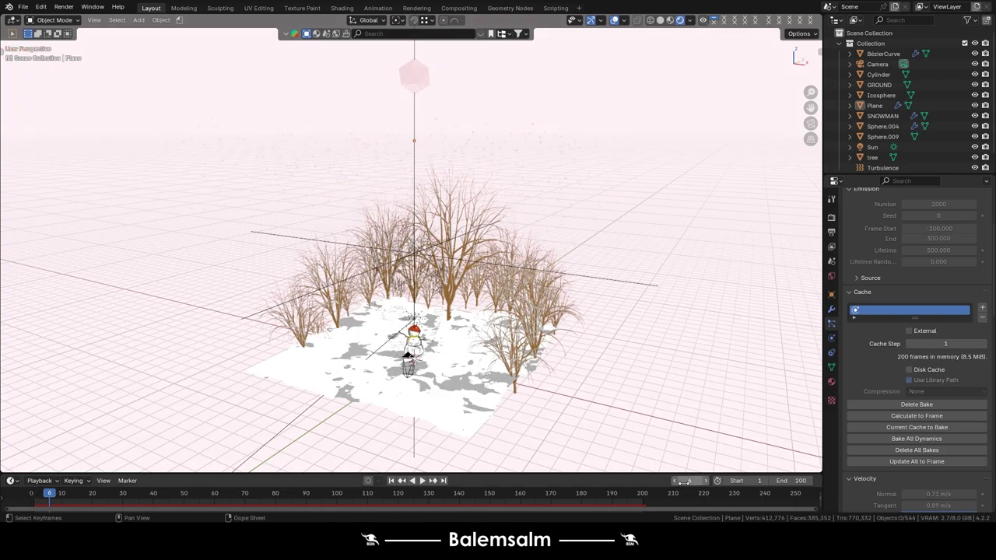
{"action": "type", "text": "0"}
Confirm frame 0, view through the camera, and show Output settings (frames 1–200, PNG).
{"action": "key", "text": "Return"}
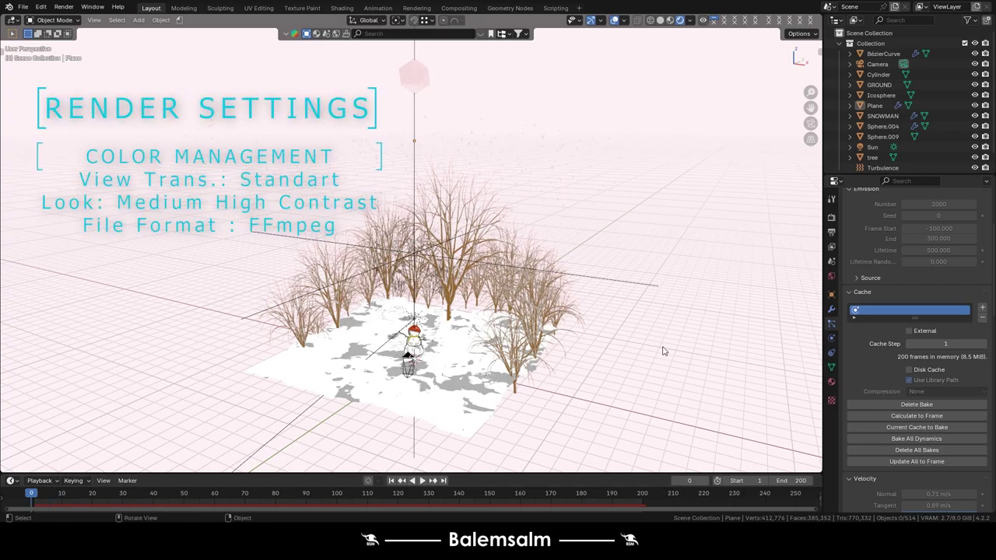
{"action": "key", "text": "KP_0"}
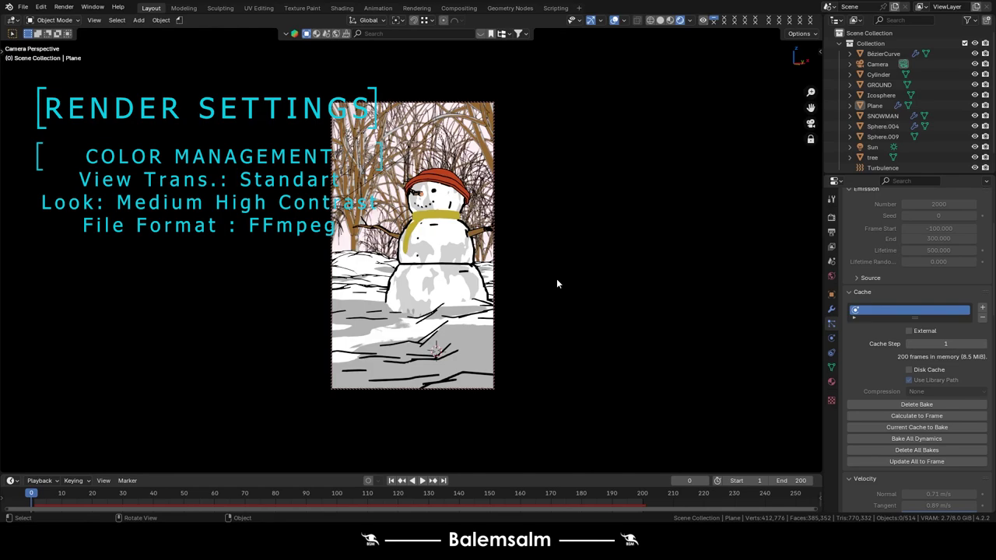
{"action": "left_click", "coordinate": [64, 7]}
{"action": "left_click", "coordinate": [68, 82]}
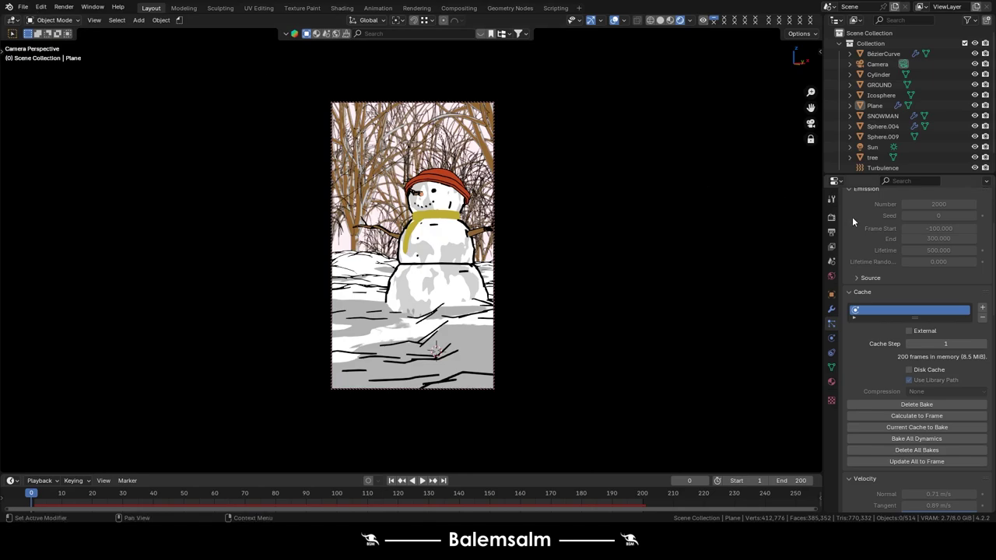
{"action": "left_click", "coordinate": [832, 233]}
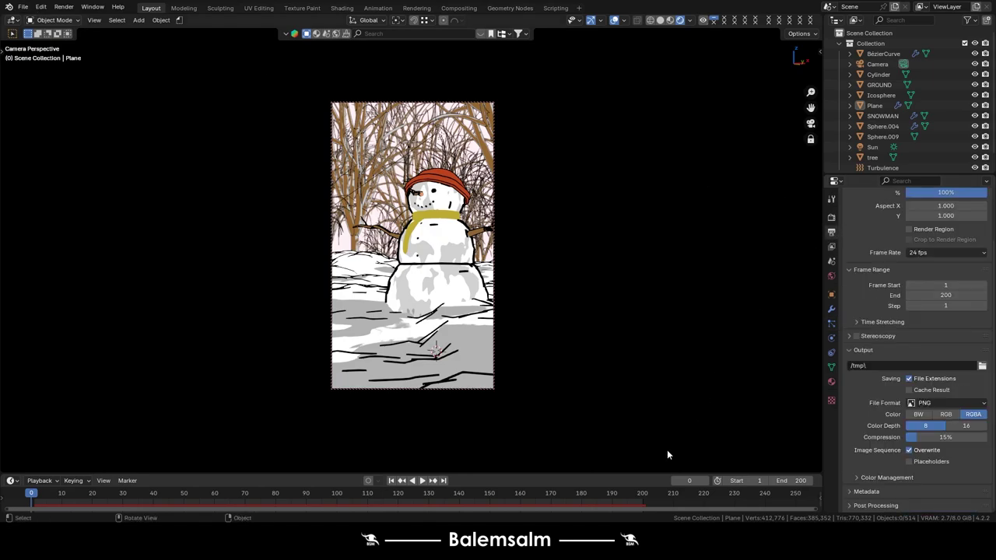